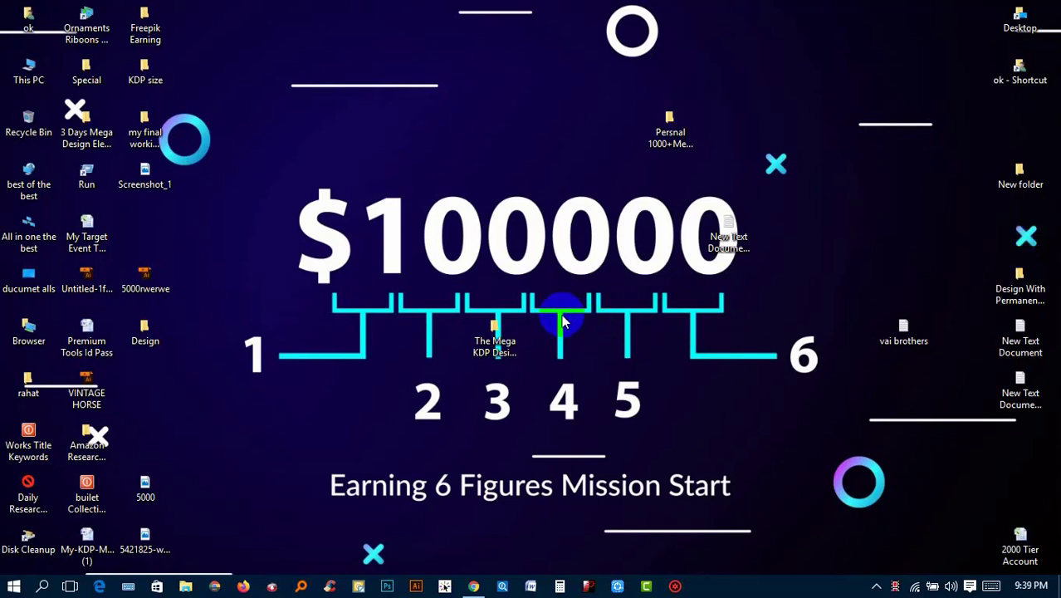
# Open the Persnal 1000+Mega Background Collection folder, glance through it, and close it
pyautogui.doubleClick(670, 129)
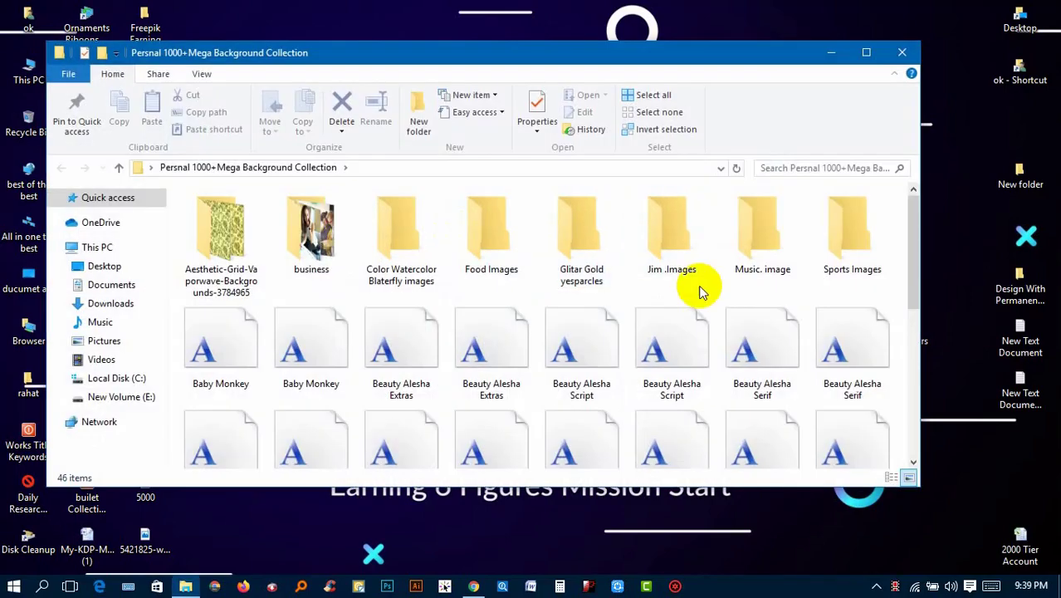
pyautogui.scroll(-5, 781, 287)
pyautogui.scroll(5, 817, 290)
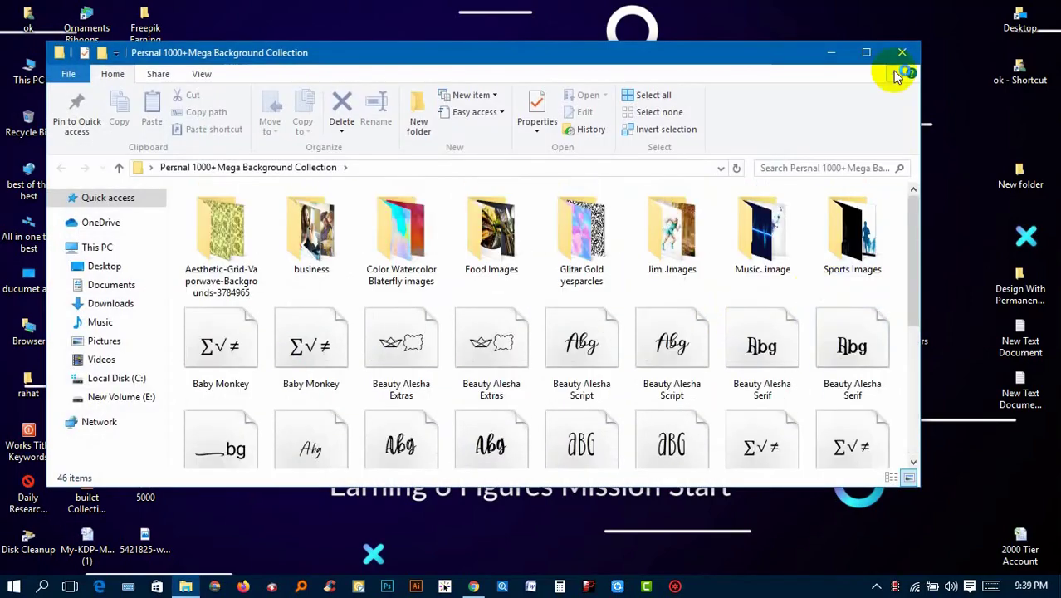
pyautogui.click(901, 52)
# Refresh the desktop repeatedly from its right-click menu
pyautogui.rightClick(572, 181)
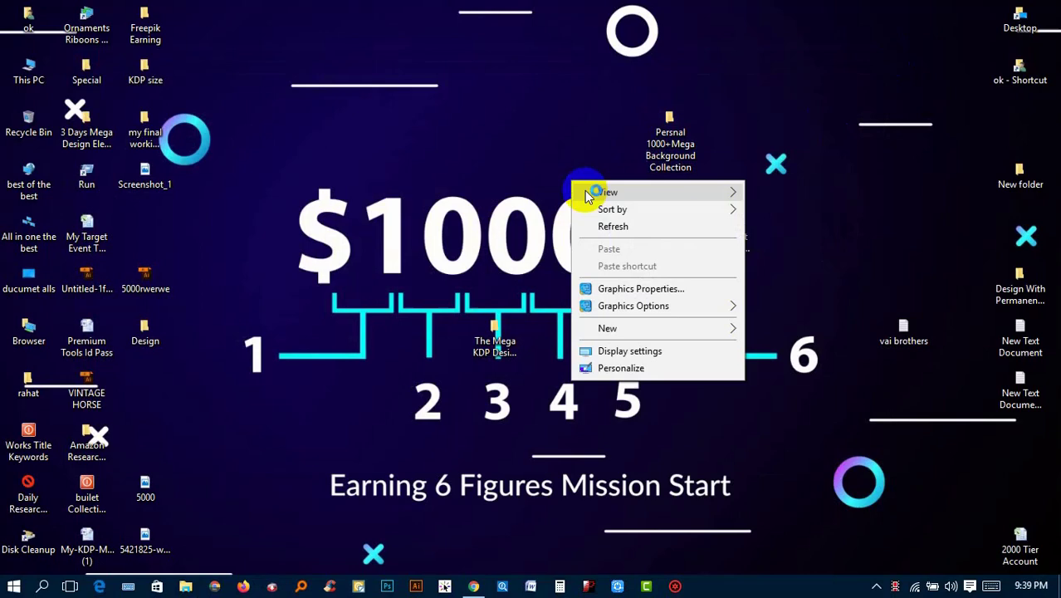
pyautogui.click(614, 226)
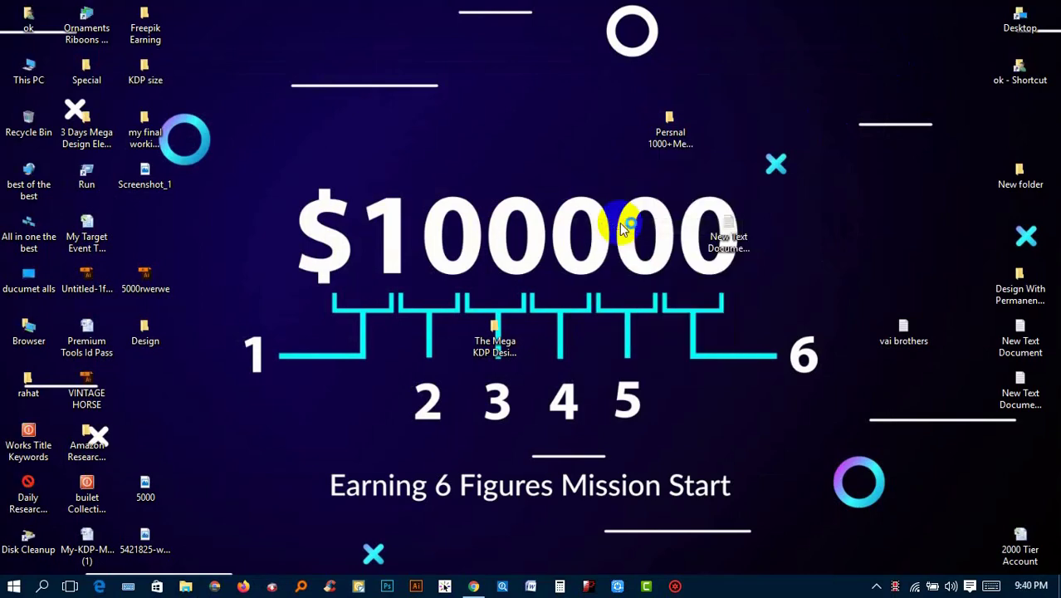
pyautogui.rightClick(628, 226)
pyautogui.click(668, 267)
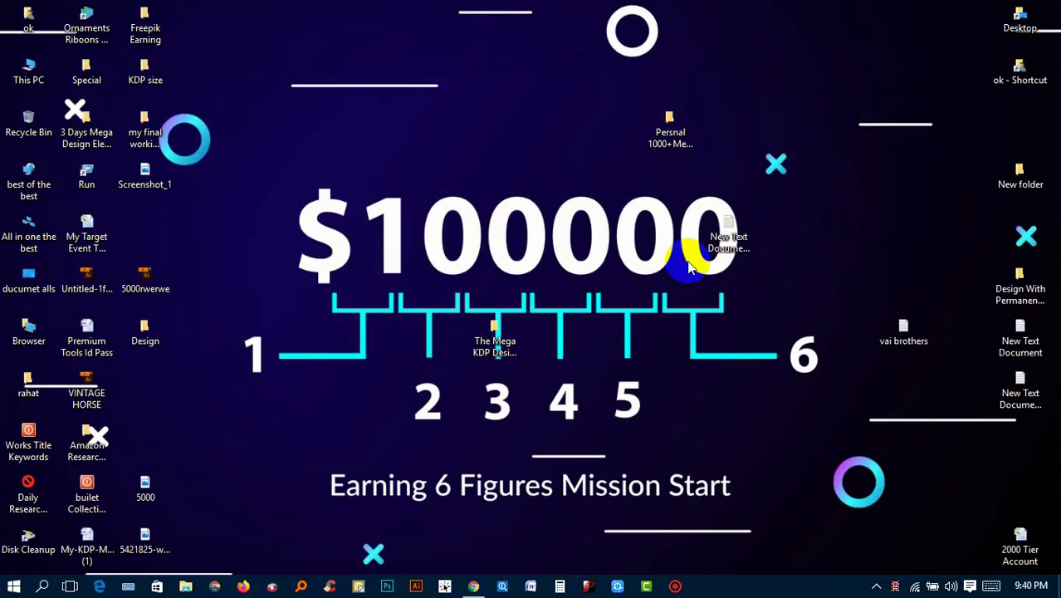
pyautogui.rightClick(502, 154)
pyautogui.click(553, 201)
pyautogui.rightClick(556, 172)
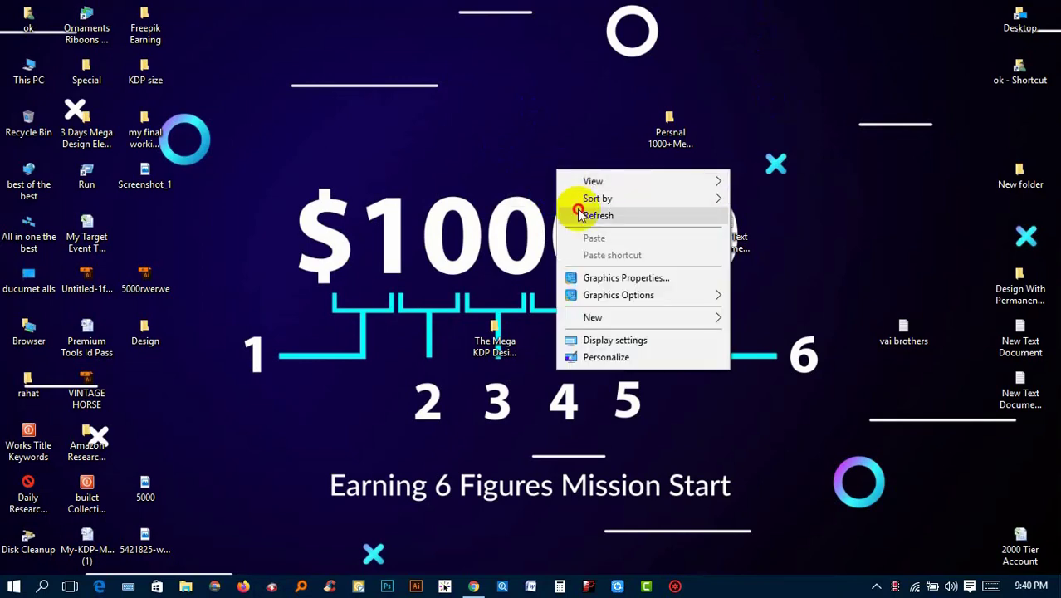
pyautogui.click(579, 215)
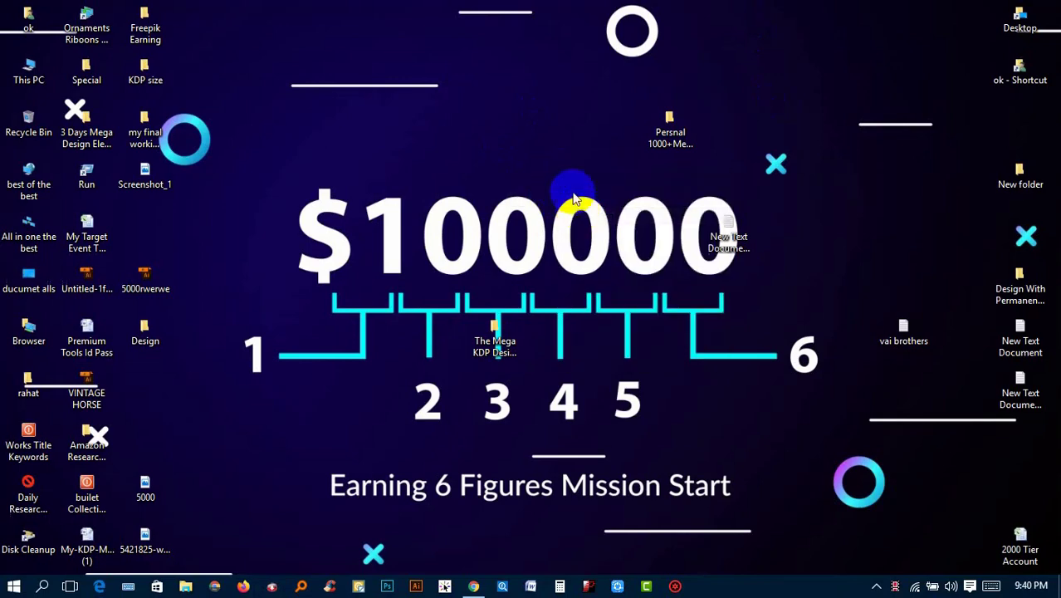
pyautogui.rightClick(538, 79)
pyautogui.click(562, 120)
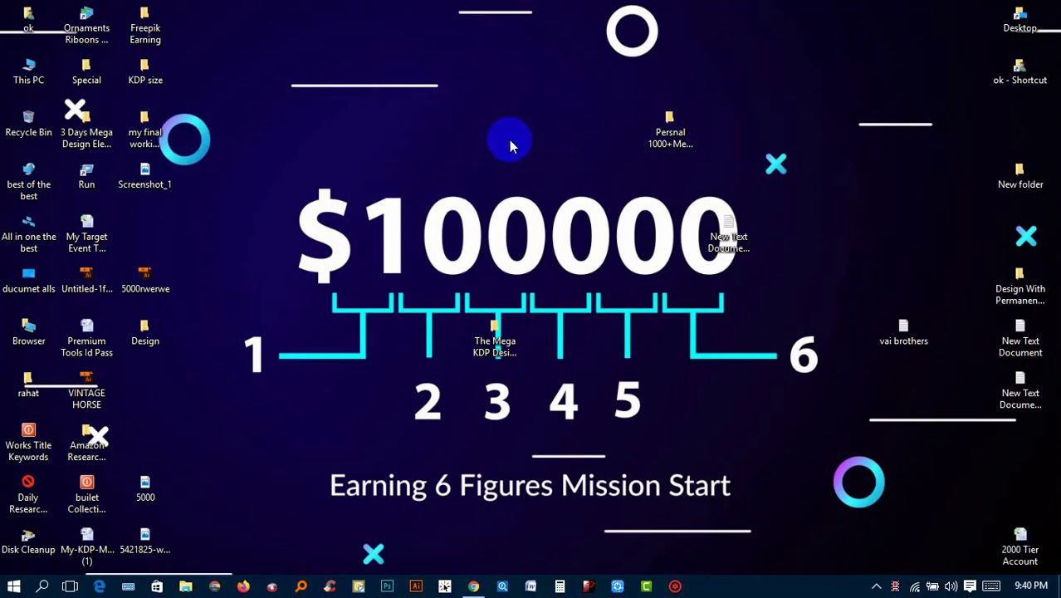
pyautogui.rightClick(457, 148)
pyautogui.click(501, 200)
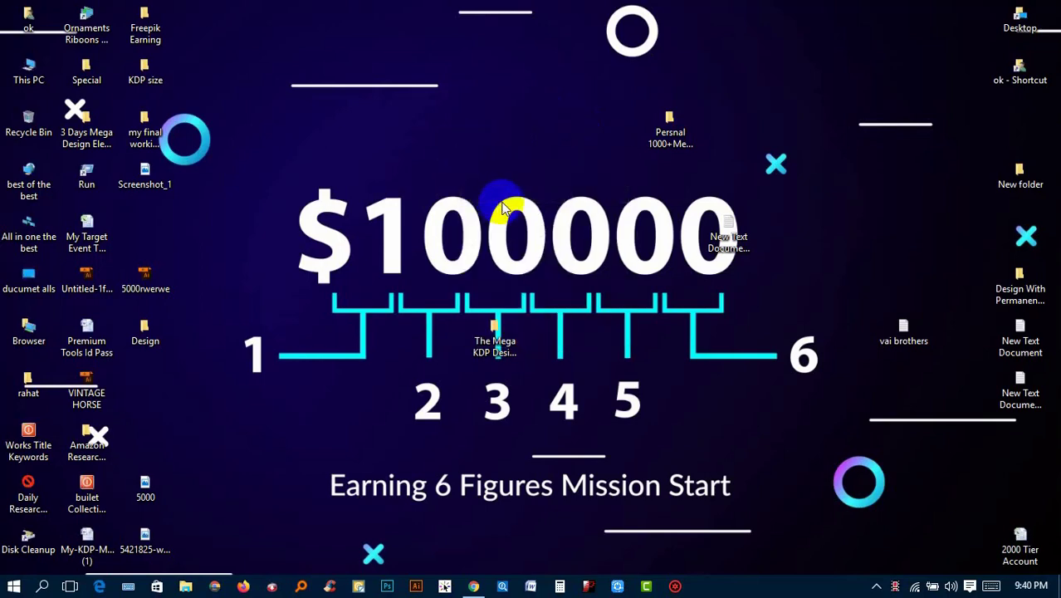
# Open the Design folder maximized and preview the Thinking, Fast and Slow cover
pyautogui.doubleClick(145, 332)
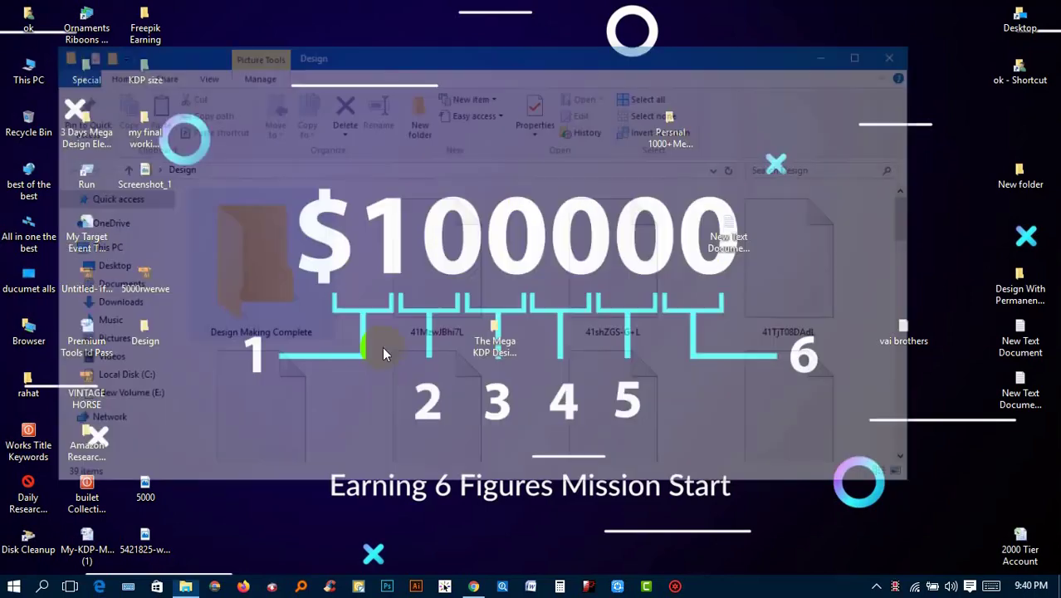
pyautogui.click(866, 52)
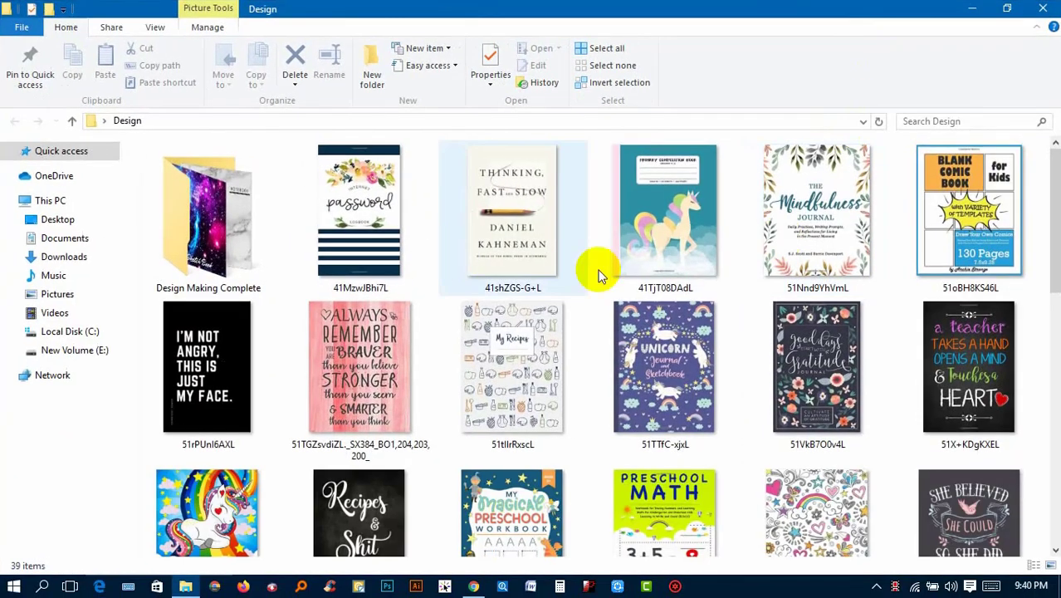
pyautogui.doubleClick(547, 219)
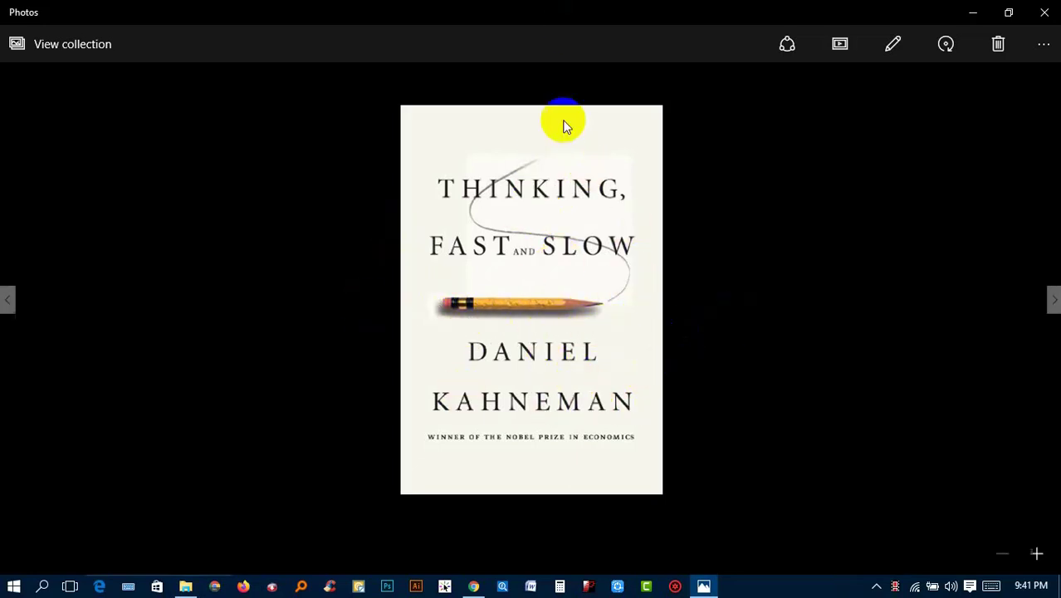
pyautogui.click(1056, 7)
# View the unicorn composition book cover full size in Photos
pyautogui.click(688, 240)
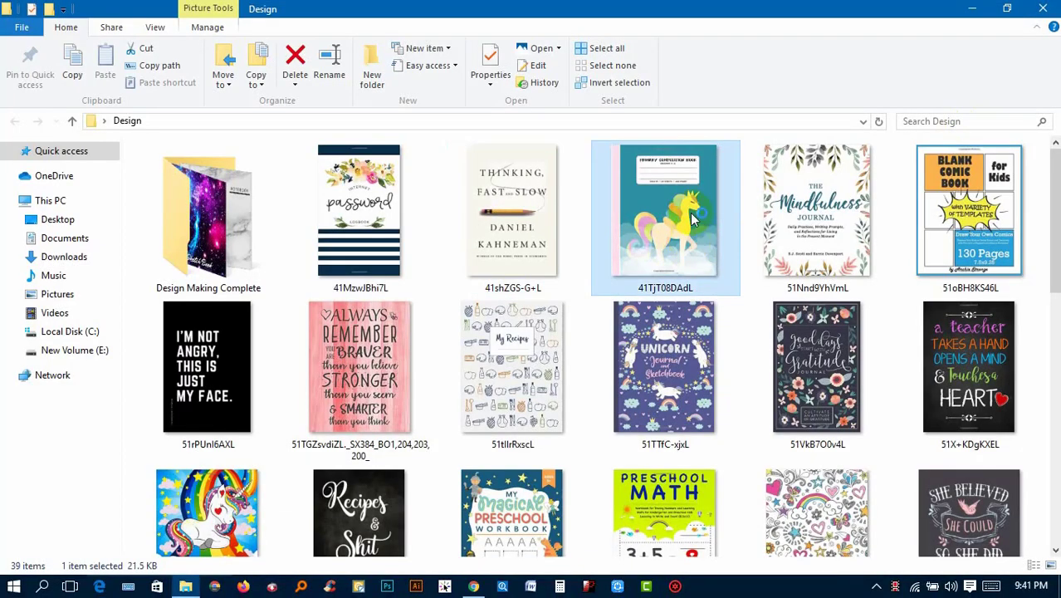
pyautogui.doubleClick(682, 225)
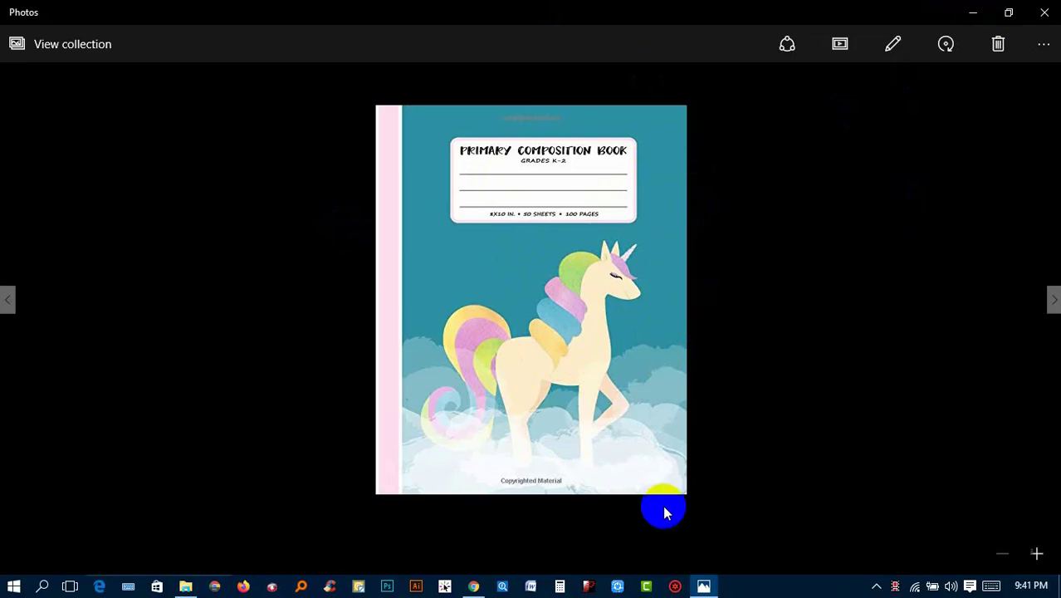
pyautogui.click(972, 13)
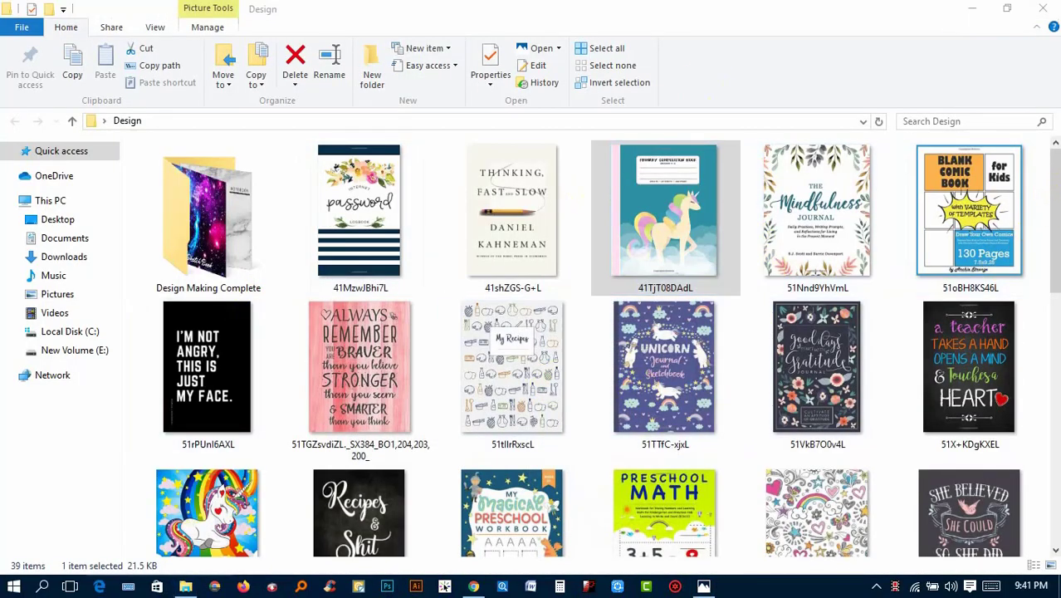
pyautogui.moveTo(1056, 266); pyautogui.dragTo(1040, 316)
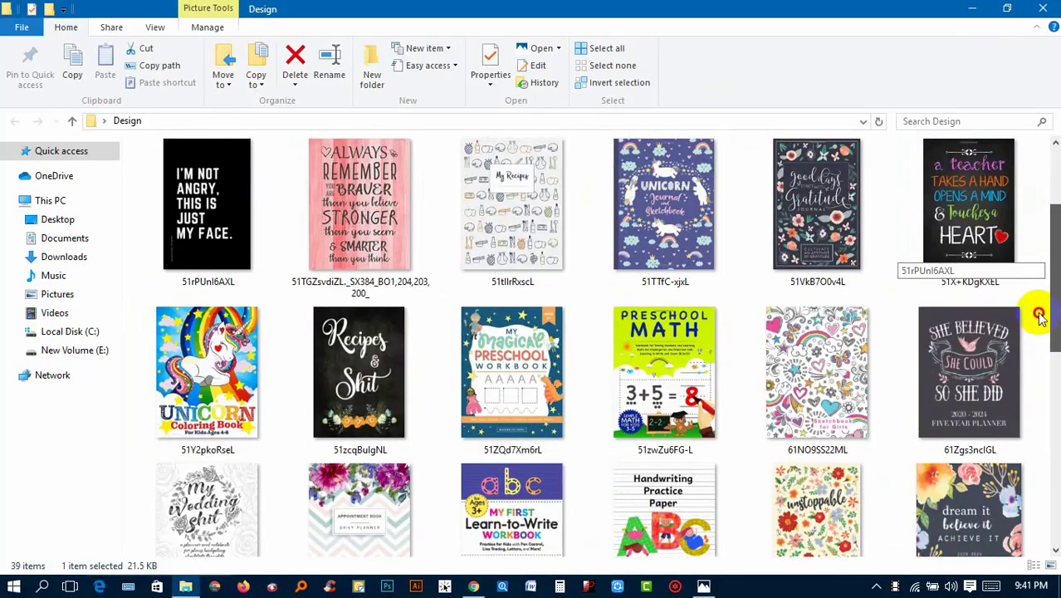
pyautogui.scroll(1, 1040, 307)
# Check the Always Remember and unicorn coloring book covers, then minimize the folder
pyautogui.click(359, 274)
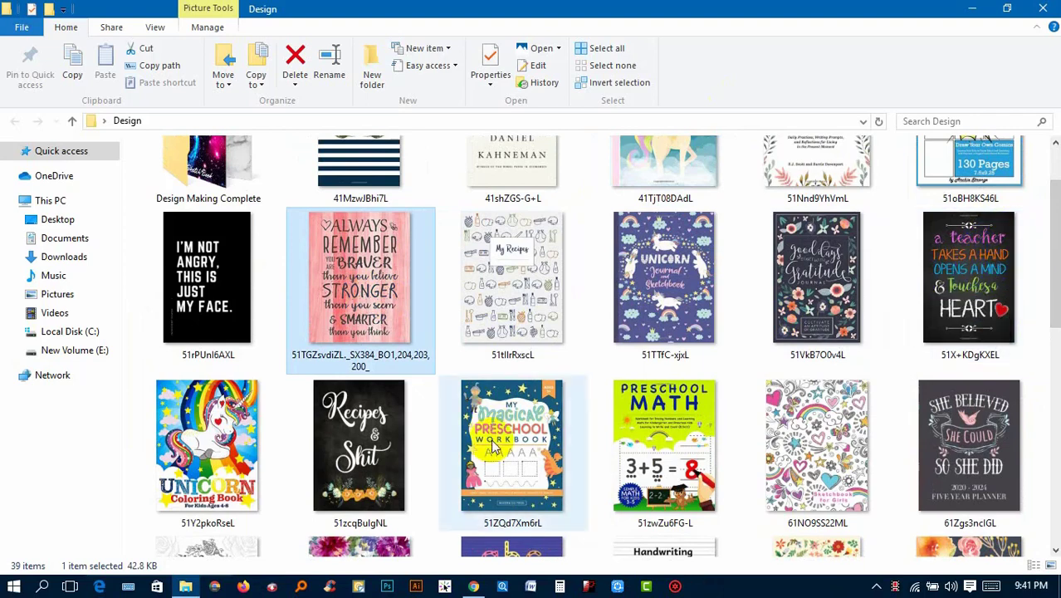
pyautogui.moveTo(512, 311)
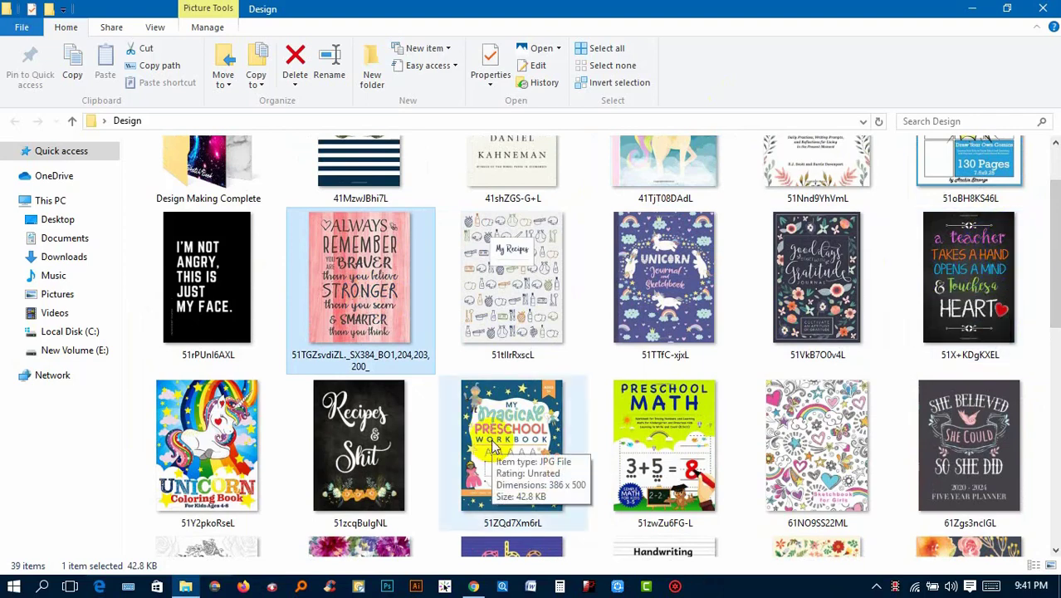
pyautogui.click(166, 415)
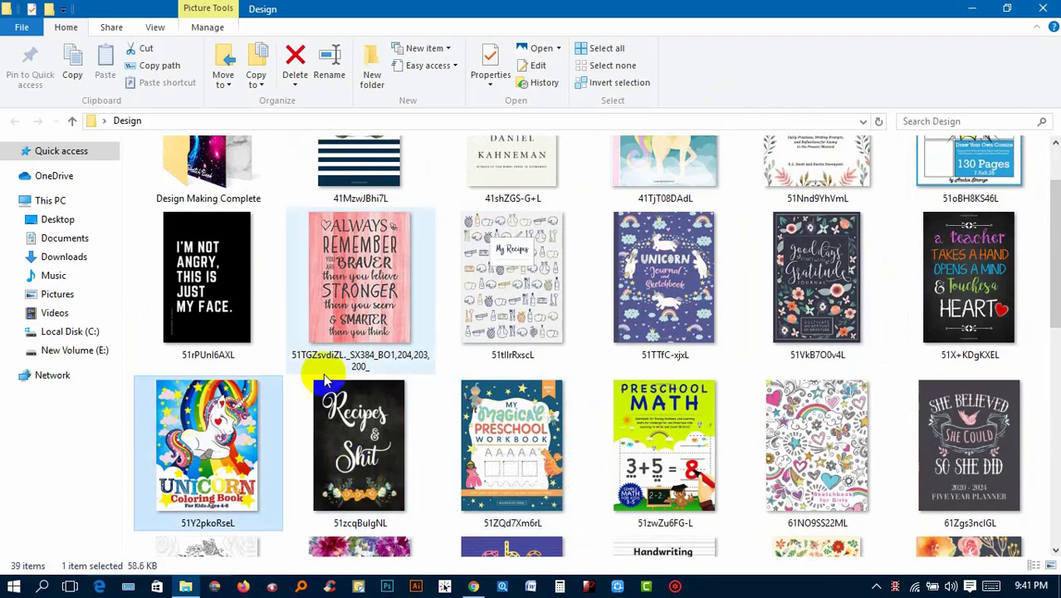
pyautogui.scroll(-3, 450, 374)
pyautogui.scroll(-2, 669, 279)
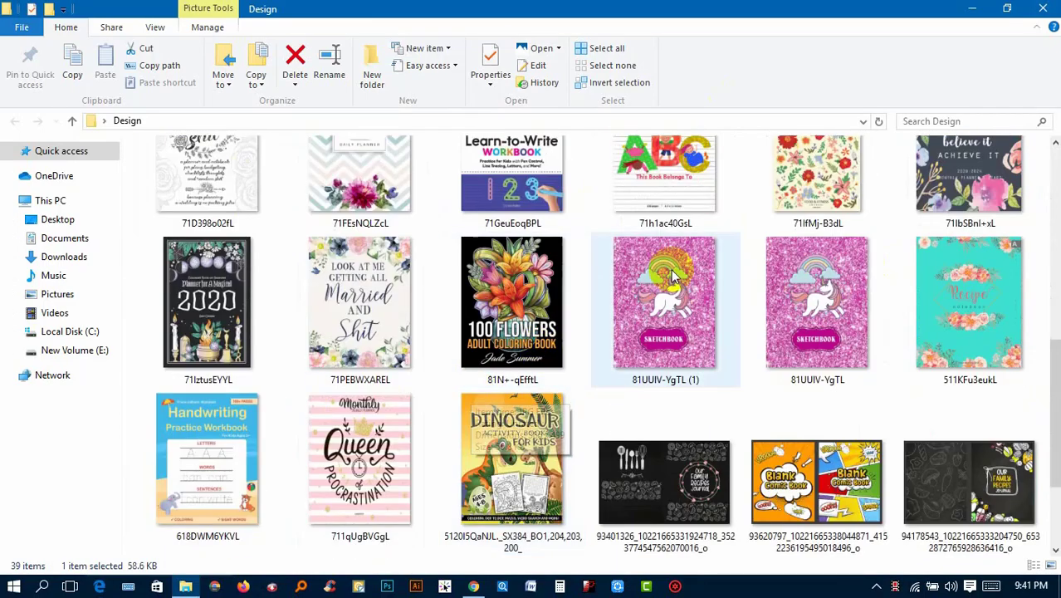
pyautogui.click(972, 9)
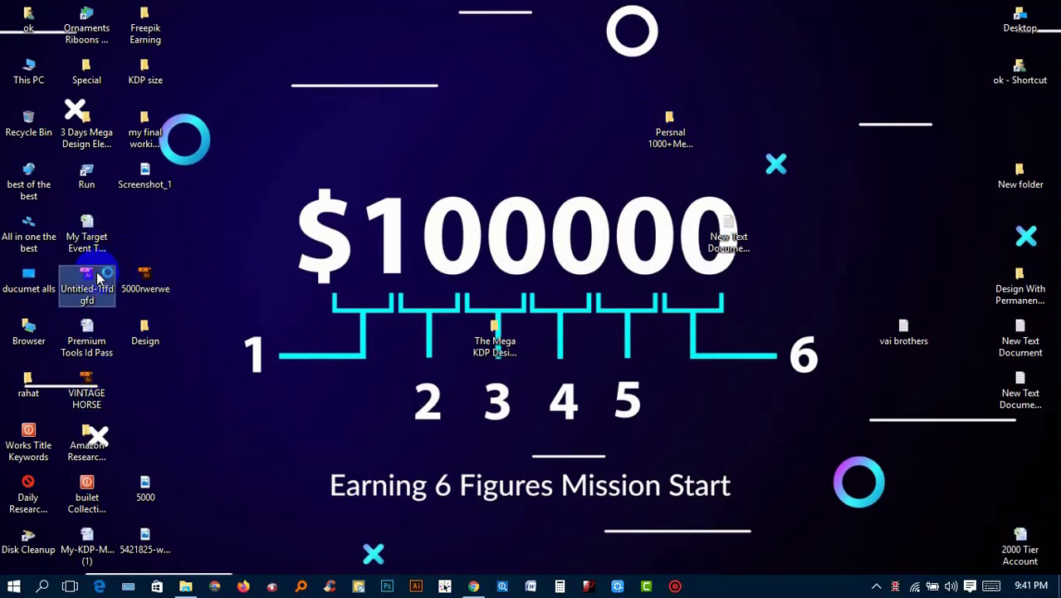
# Refresh the desktop three times while Illustrator CC 2017 finishes launching
pyautogui.rightClick(283, 213)
pyautogui.click(306, 246)
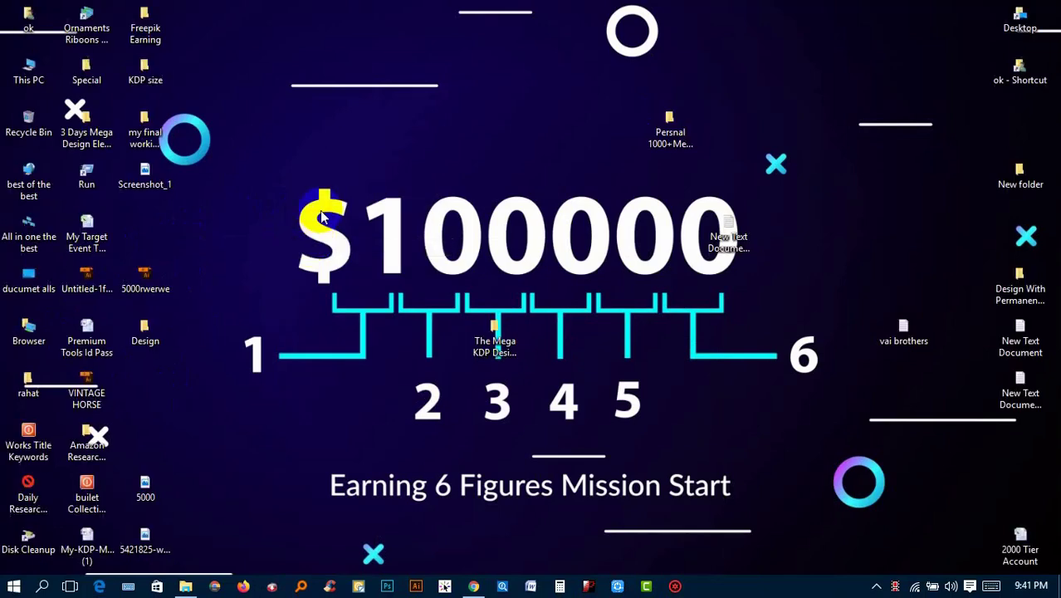
pyautogui.rightClick(302, 175)
pyautogui.click(333, 222)
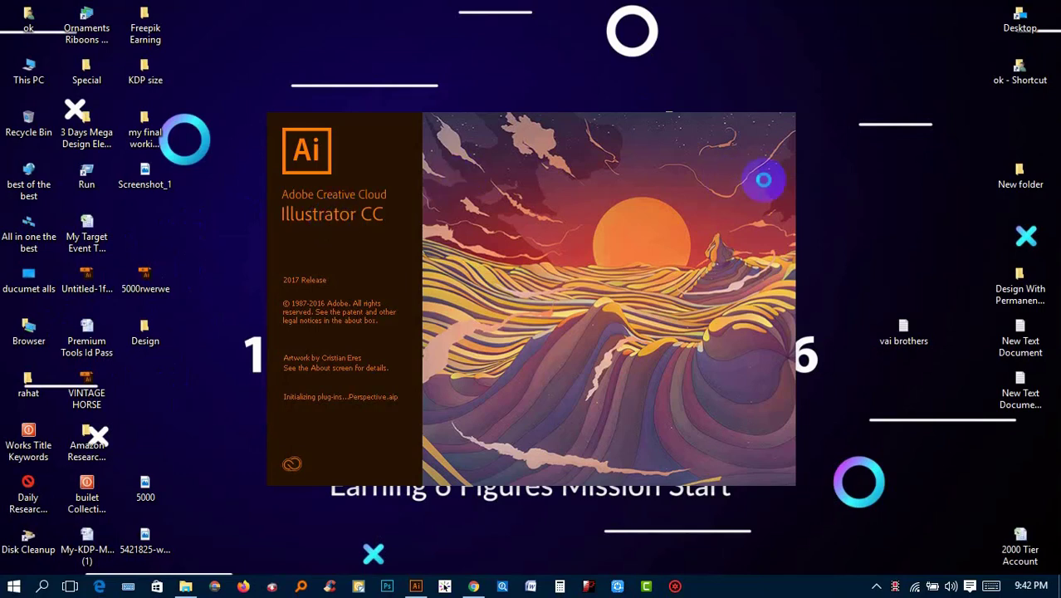
pyautogui.rightClick(856, 198)
pyautogui.click(885, 245)
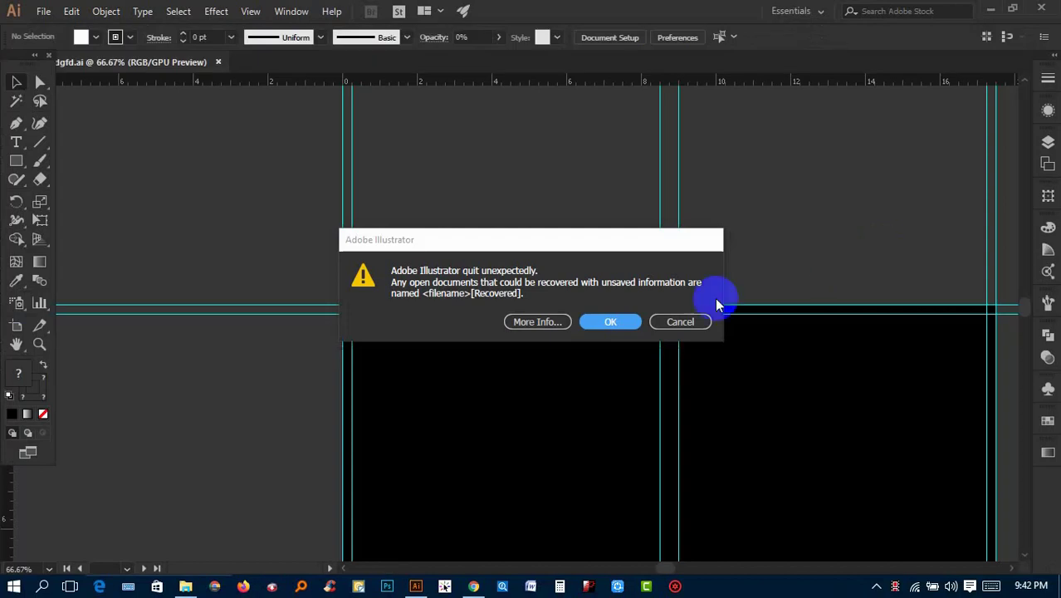
# Dismiss the crash-recovery warning and look through the open document tabs
pyautogui.click(615, 322)
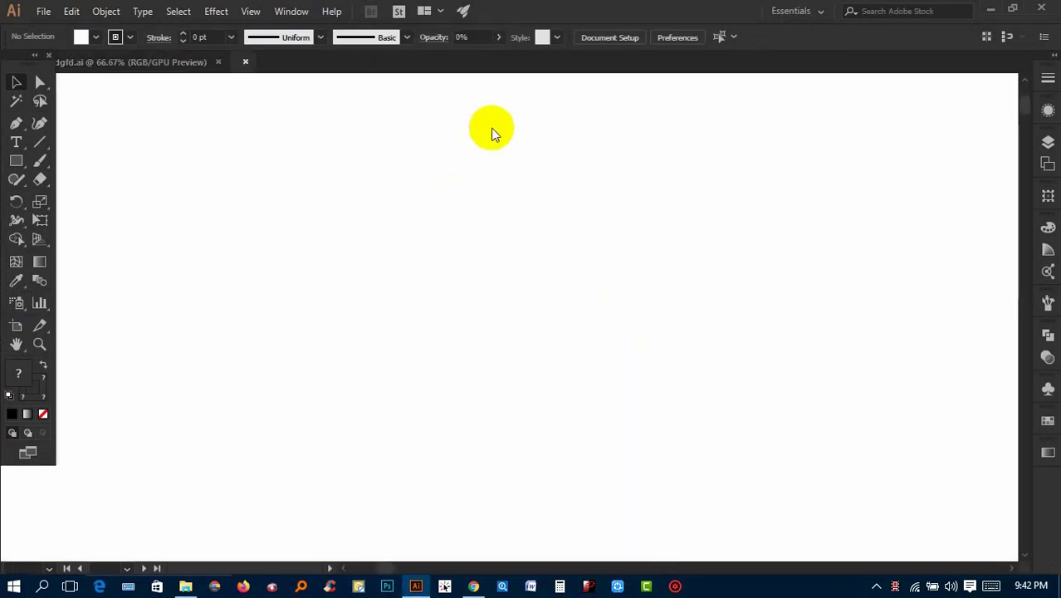
pyautogui.click(211, 69)
pyautogui.click(261, 71)
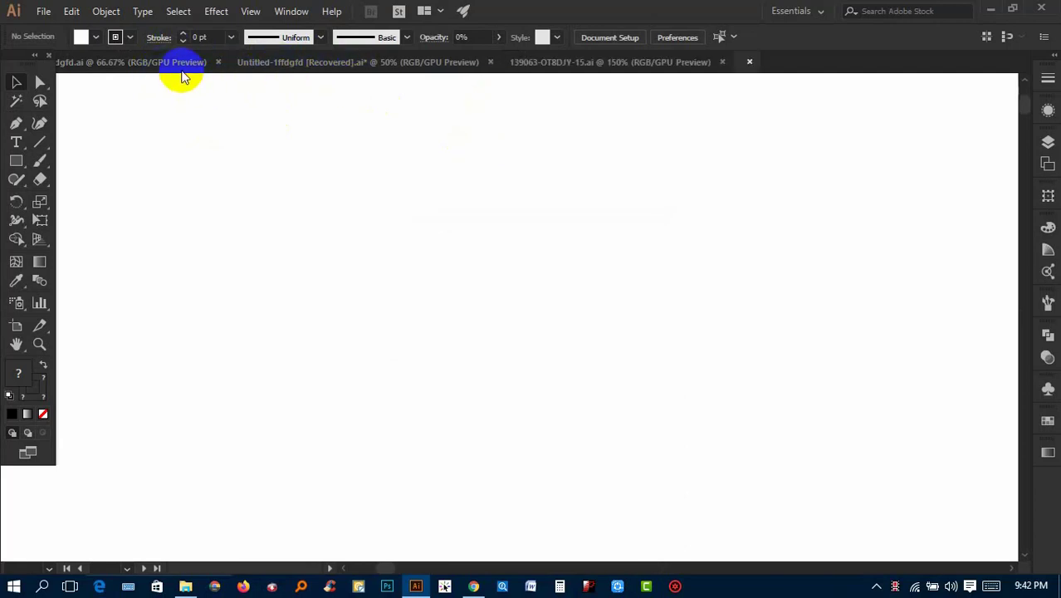
pyautogui.moveTo(187, 64); pyautogui.dragTo(160, 66)
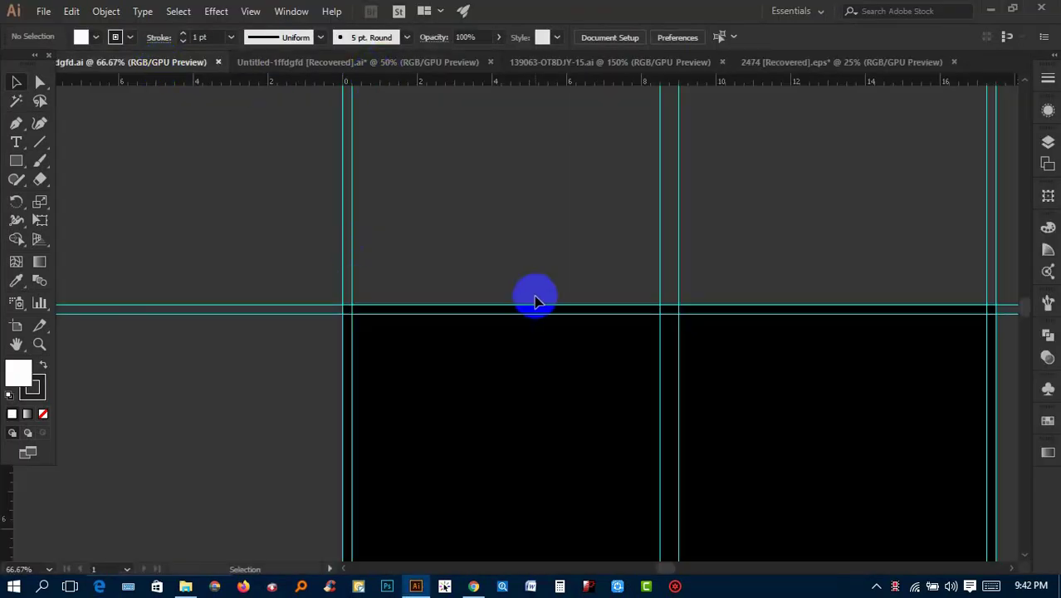
pyautogui.click(445, 63)
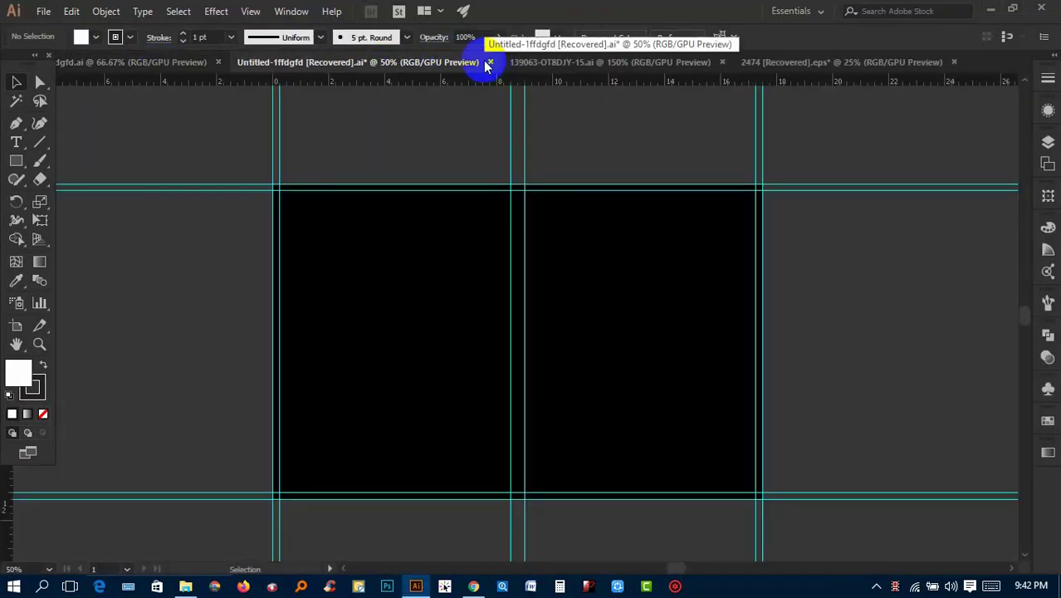
pyautogui.click(154, 64)
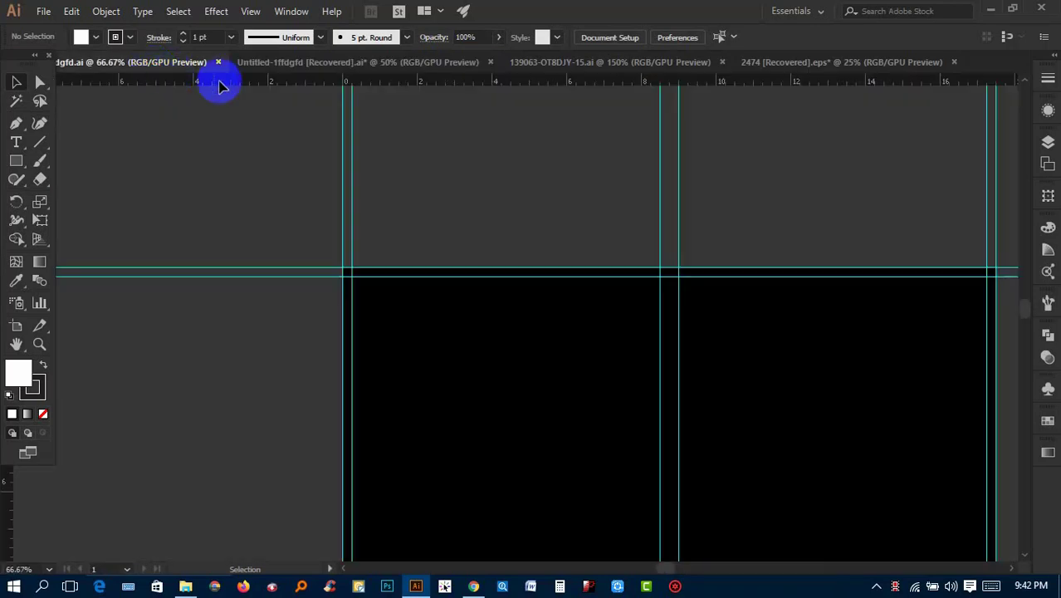
pyautogui.click(388, 63)
# Close the recovered Untitled and wedding invitation documents without saving, then pan dgfd.ai's black artboard
pyautogui.click(491, 62)
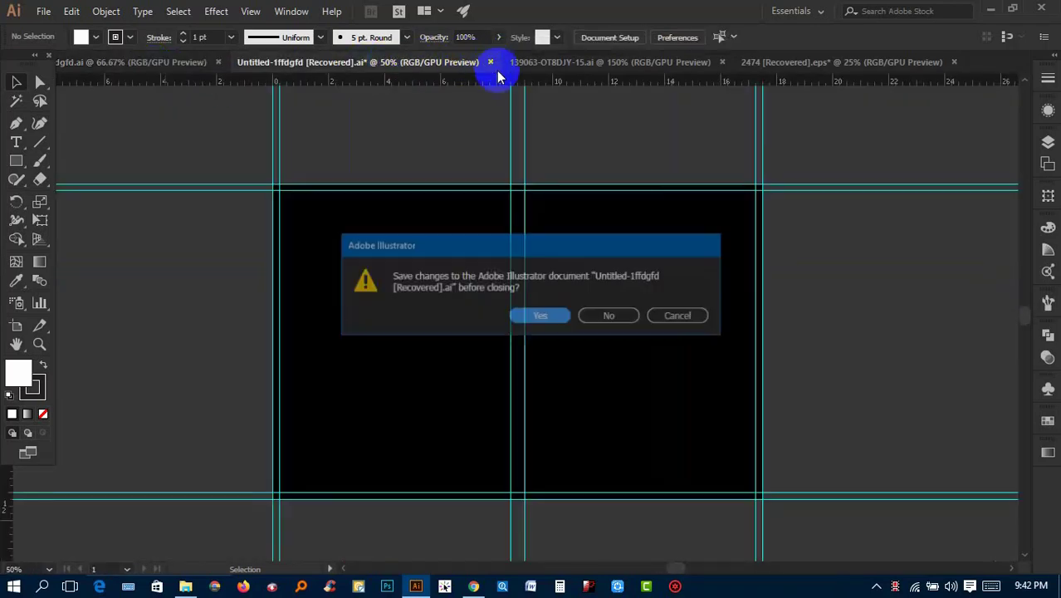
pyautogui.click(607, 316)
pyautogui.click(398, 72)
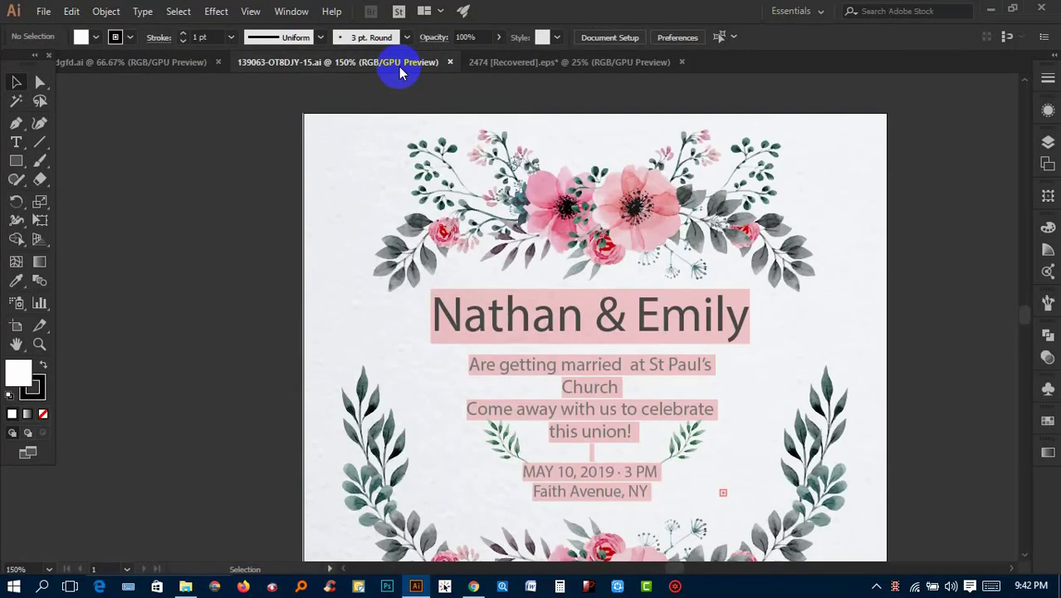
pyautogui.click(449, 62)
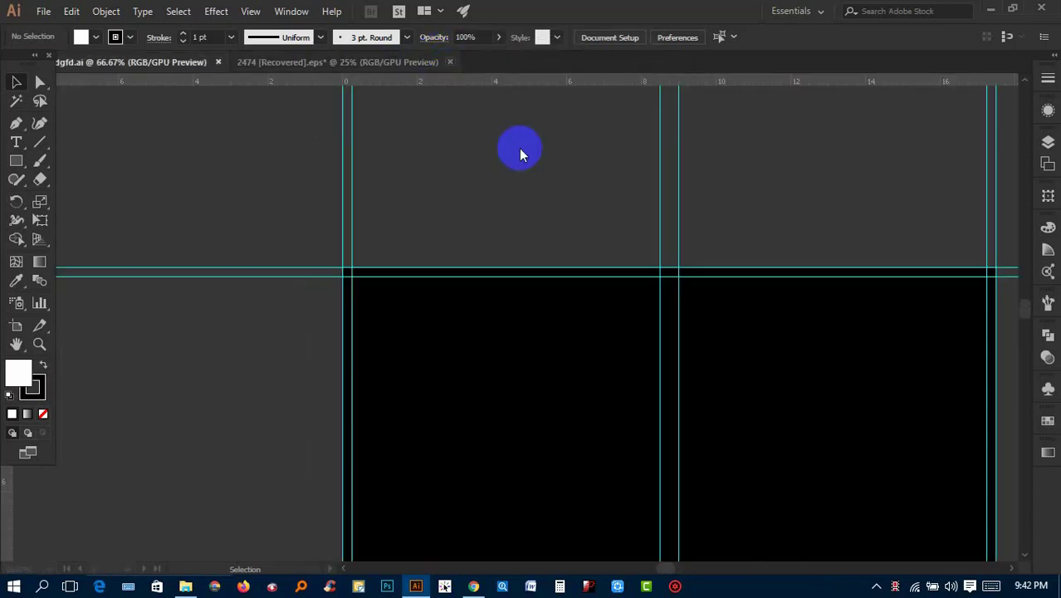
pyautogui.click(399, 72)
pyautogui.click(450, 63)
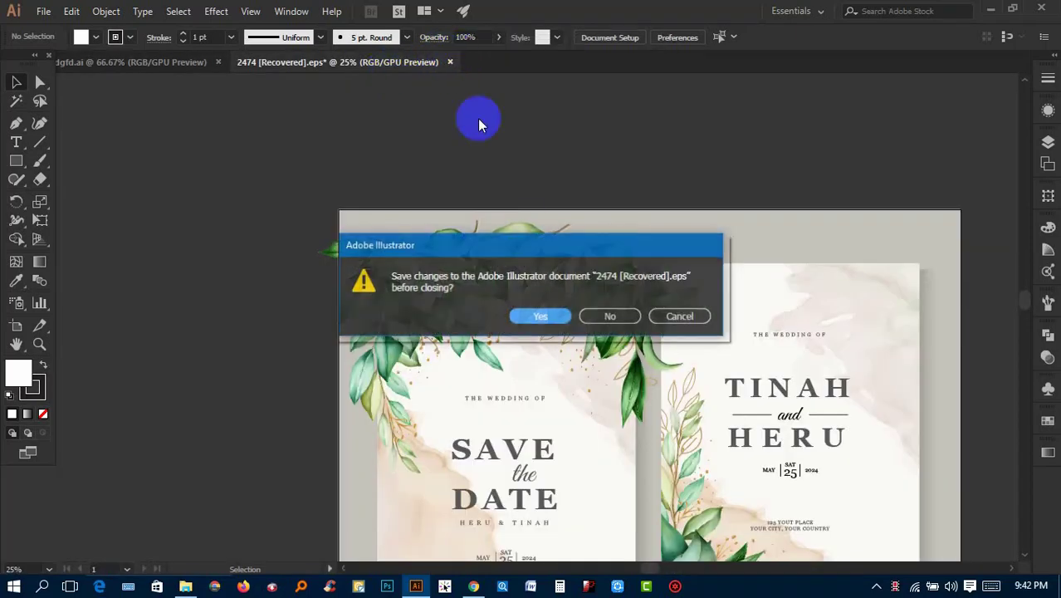
pyautogui.click(610, 316)
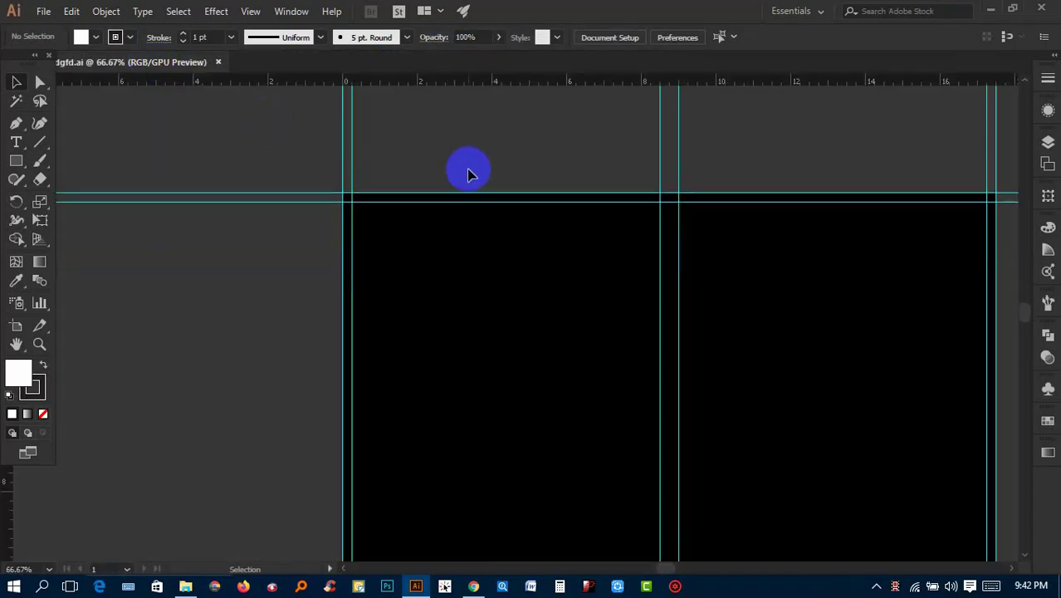
pyautogui.scroll(-2, 498, 249)
pyautogui.moveTo(530, 332); pyautogui.dragTo(369, 306)
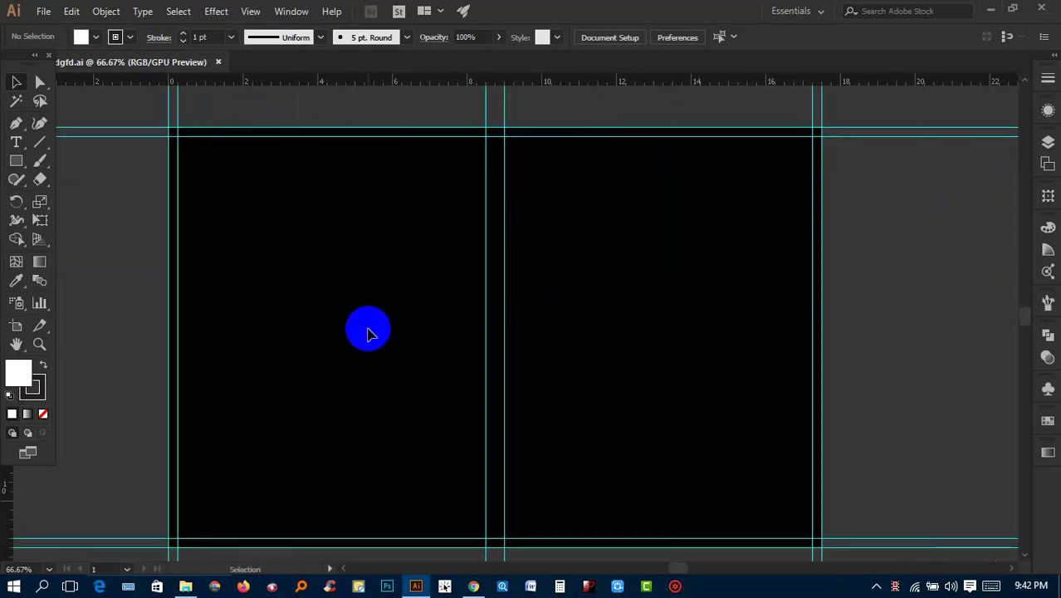
pyautogui.moveTo(908, 262); pyautogui.dragTo(821, 245)
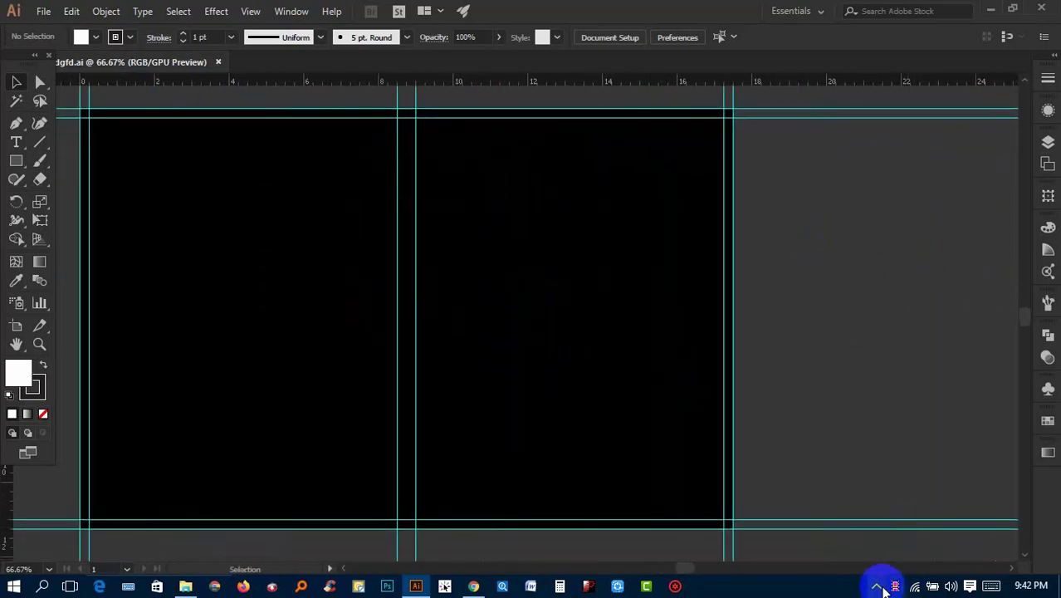
# Preview the unicorn composition book image 41TjT08DAdL and drag it into dgfd.ai
pyautogui.click(186, 586)
pyautogui.scroll(5, 665, 266)
pyautogui.click(689, 230)
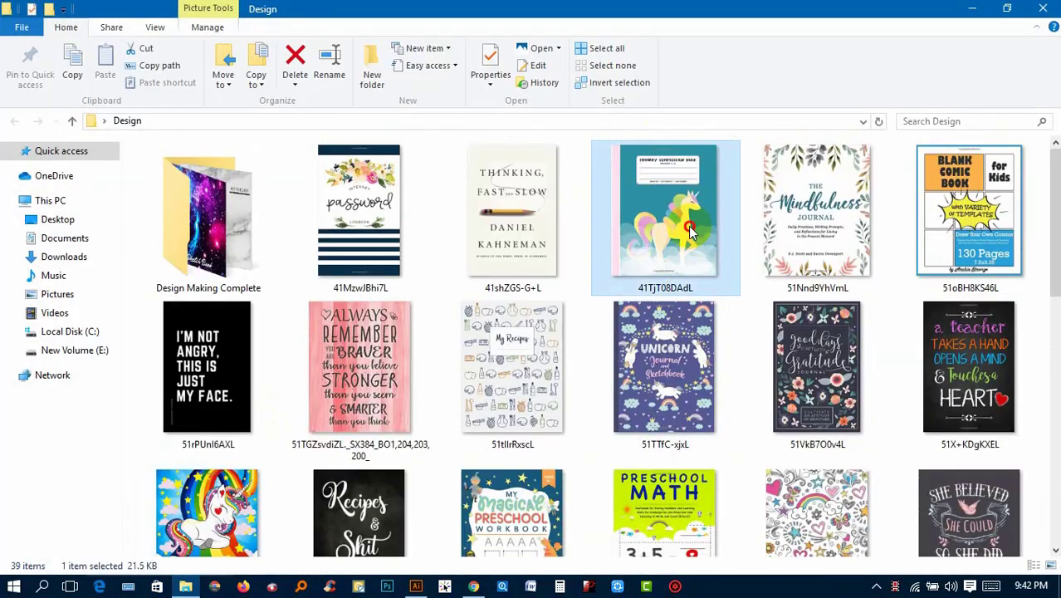
pyautogui.doubleClick(688, 227)
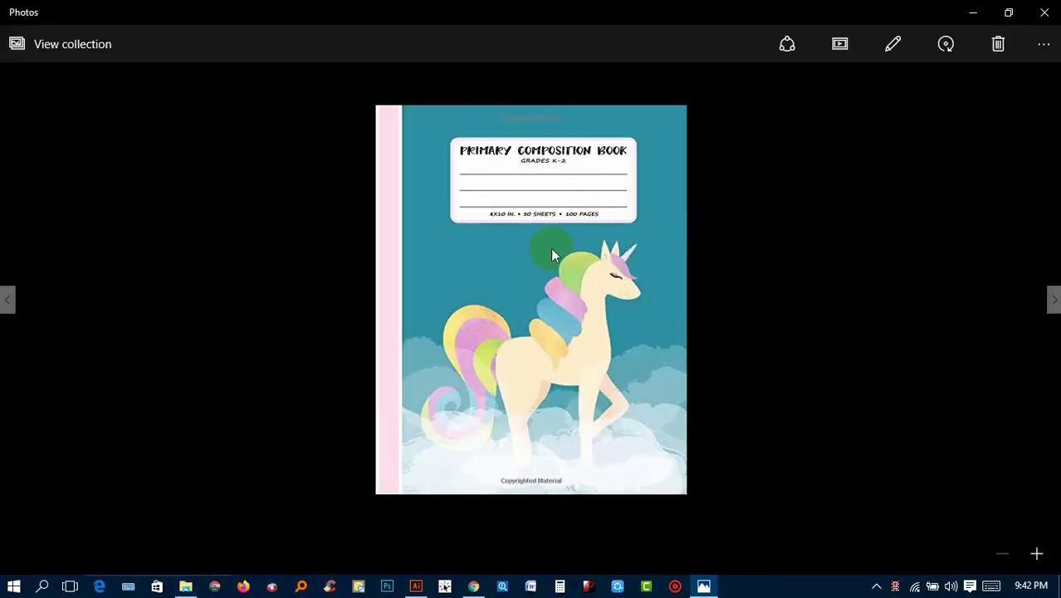
pyautogui.click(1045, 13)
pyautogui.moveTo(681, 216)
pyautogui.mouseDown()
pyautogui.moveTo(416, 591)
pyautogui.moveTo(848, 348)
pyautogui.moveTo(658, 303)
pyautogui.mouseUp()
pyautogui.click(697, 535)
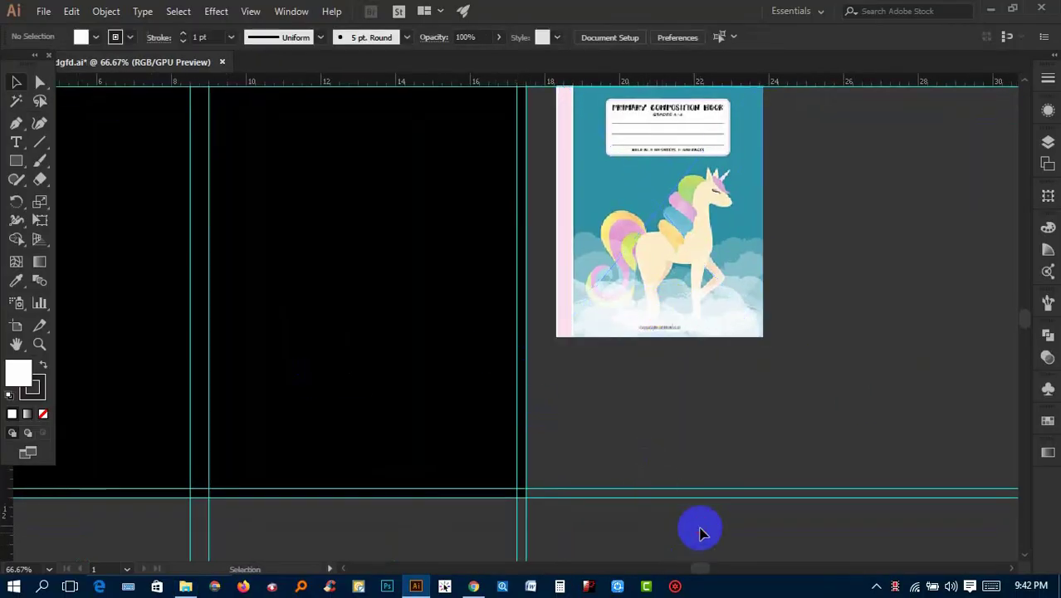
# Find the pink glitter sketchbook image in the Design folder and drag it toward Illustrator
pyautogui.click(186, 586)
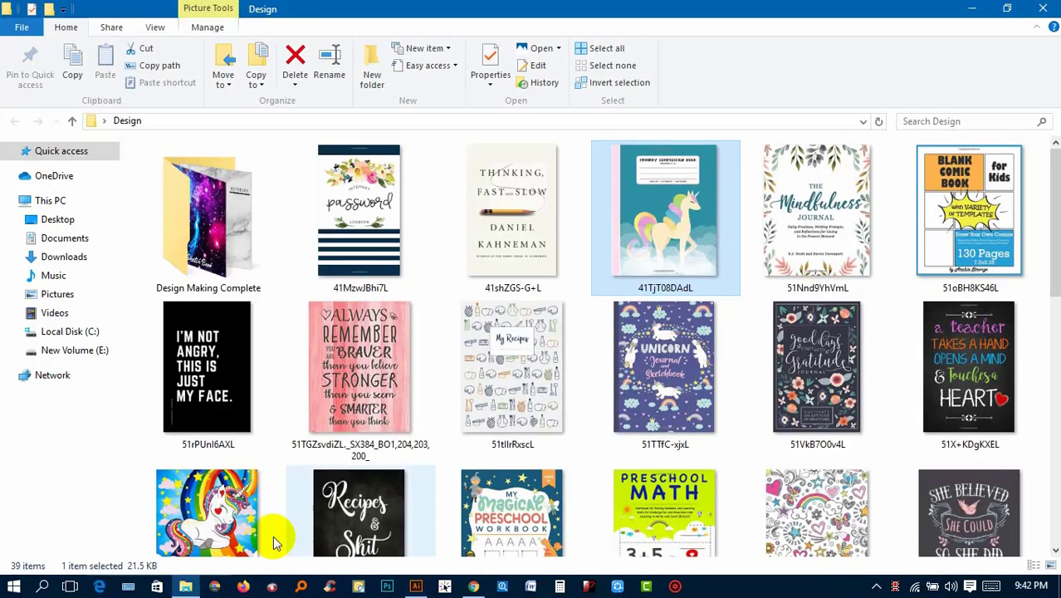
pyautogui.scroll(-1, 893, 221)
pyautogui.scroll(-3, 892, 220)
pyautogui.scroll(-1, 893, 220)
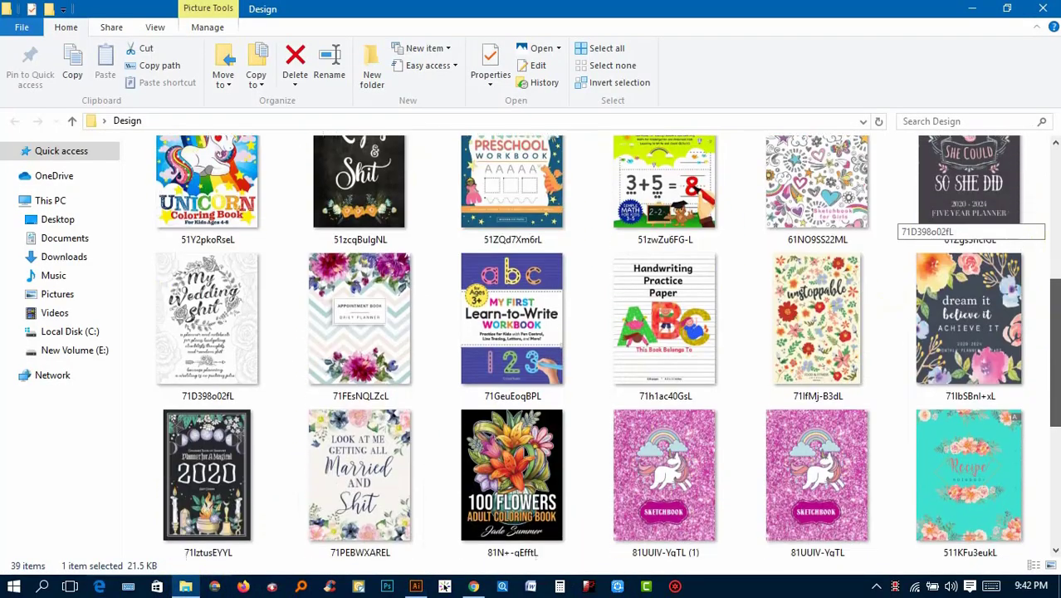
pyautogui.moveTo(889, 443); pyautogui.dragTo(418, 573)
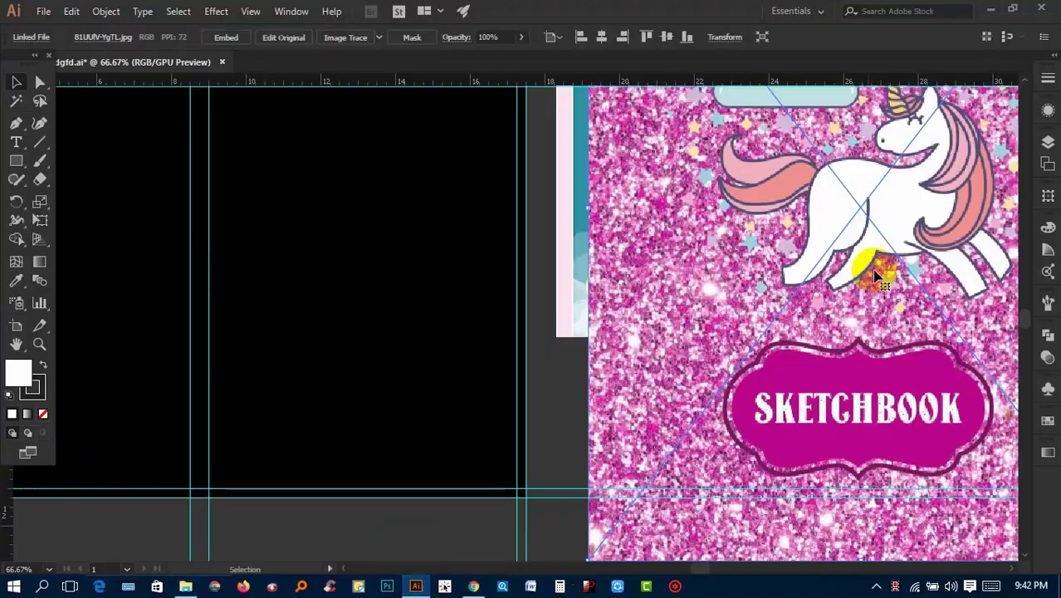
# Drop the pink glitter sketchbook image 81UUIV-YgTL on the canvas, zoom out, and deselect
pyautogui.moveTo(417, 573)
pyautogui.mouseDown()
pyautogui.moveTo(581, 251)
pyautogui.moveTo(599, 296)
pyautogui.moveTo(540, 284)
pyautogui.mouseUp()
pyautogui.hotkey('ctrl', '-')
pyautogui.click(793, 319)
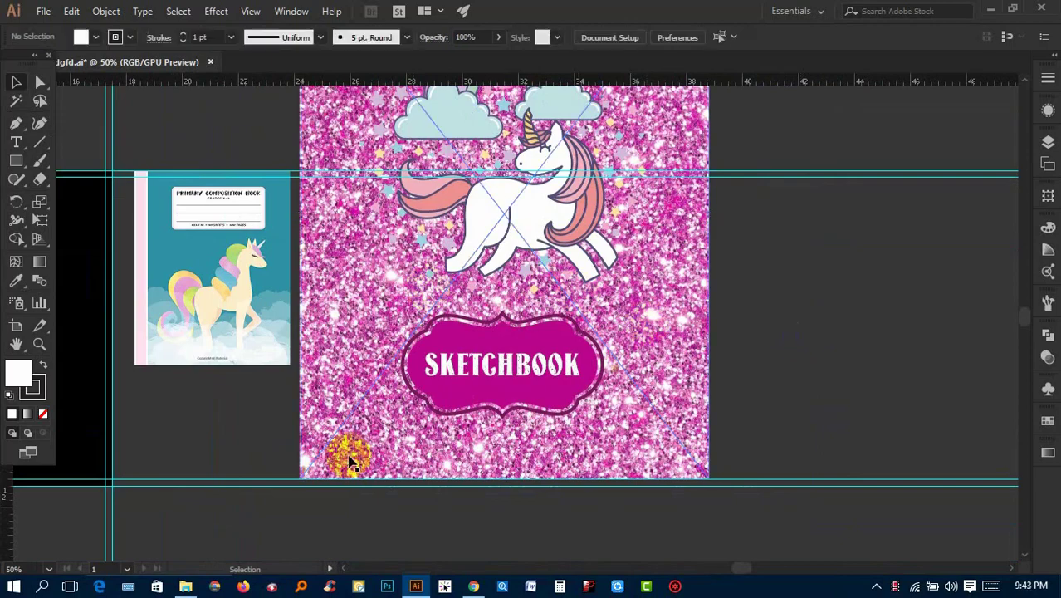
pyautogui.scroll(3, 523, 195)
pyautogui.scroll(2, 573, 336)
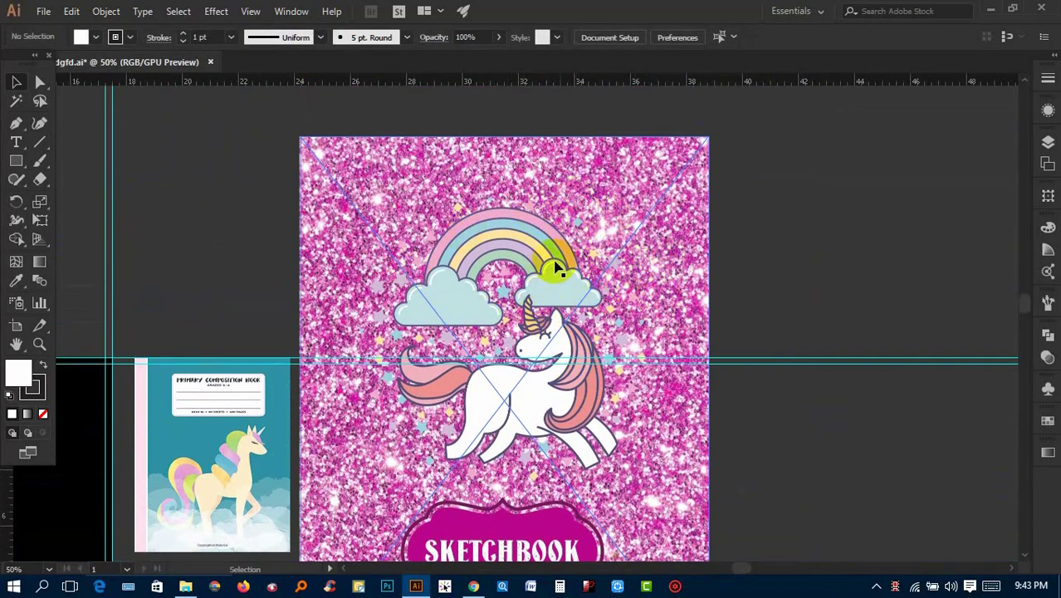
pyautogui.click(991, 10)
# Open the background collection maximized and browse its Glitar Gold yesparcles folder
pyautogui.click(967, 10)
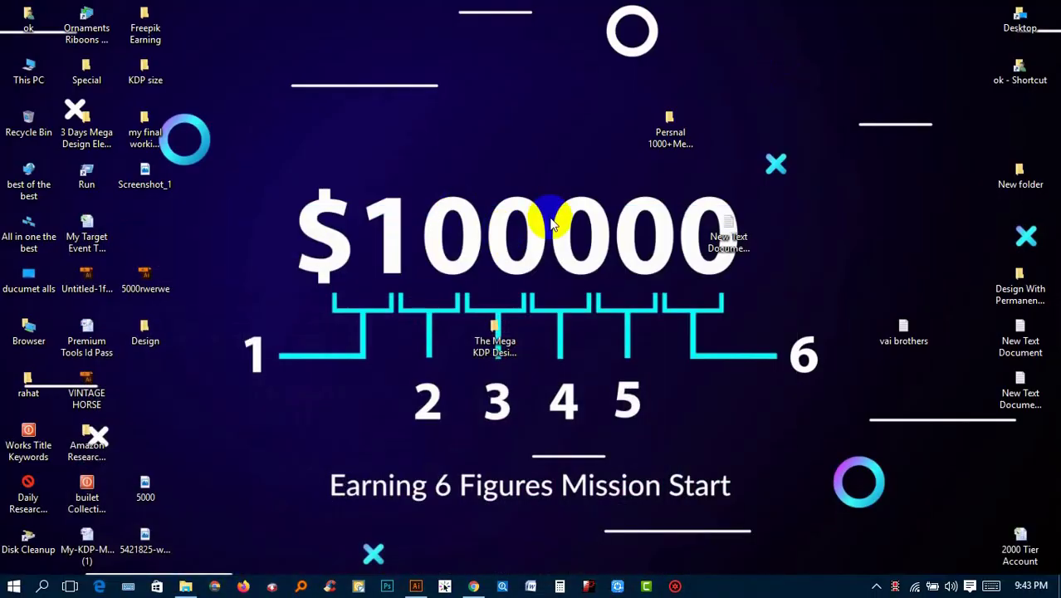
pyautogui.doubleClick(662, 130)
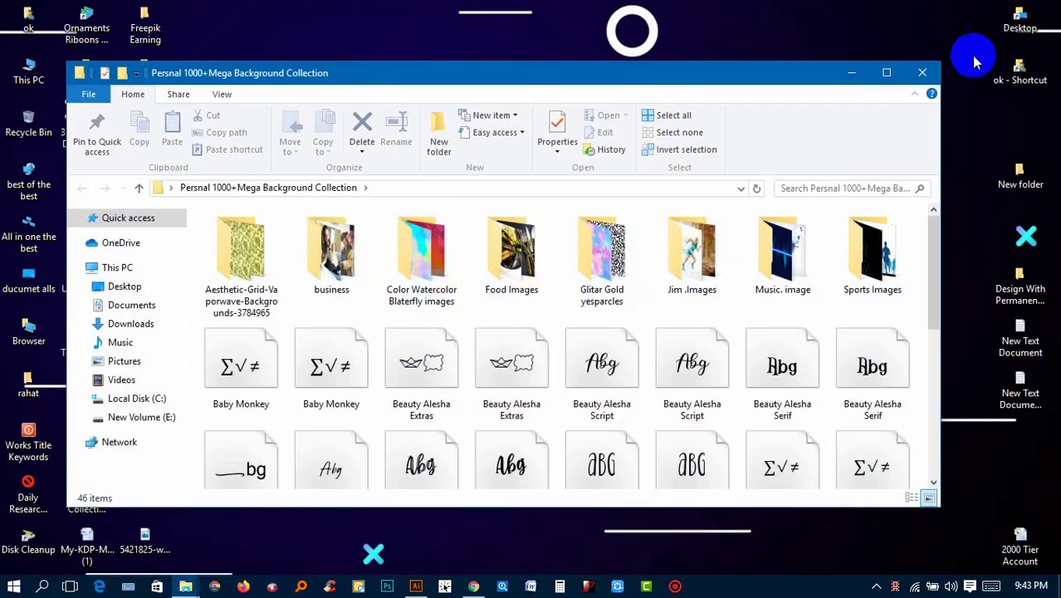
pyautogui.click(881, 67)
pyautogui.click(506, 187)
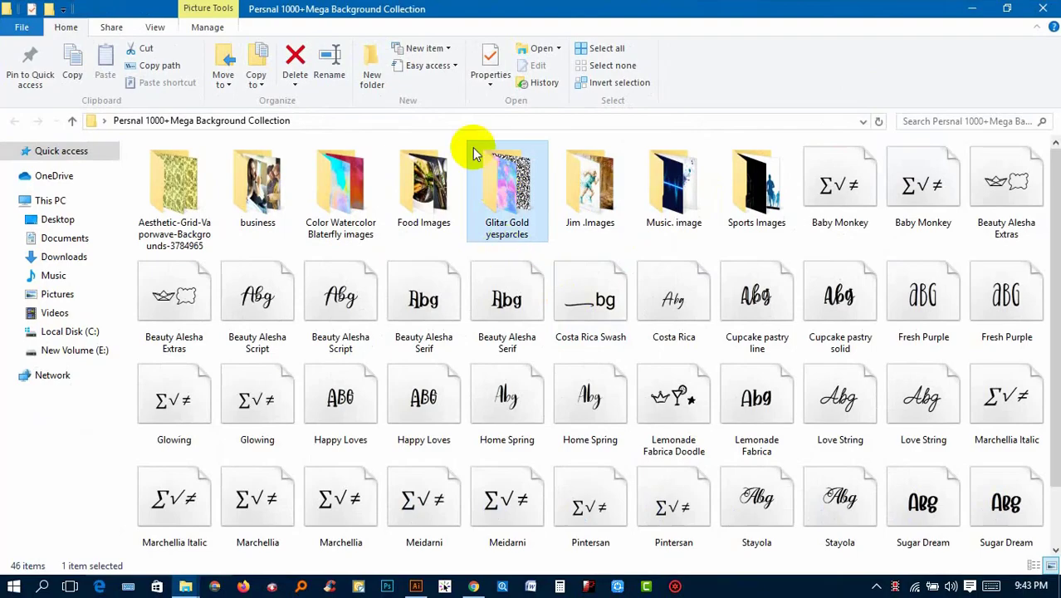
pyautogui.doubleClick(502, 175)
pyautogui.scroll(-3, 650, 283)
pyautogui.scroll(-10, 650, 283)
pyautogui.scroll(10, 652, 284)
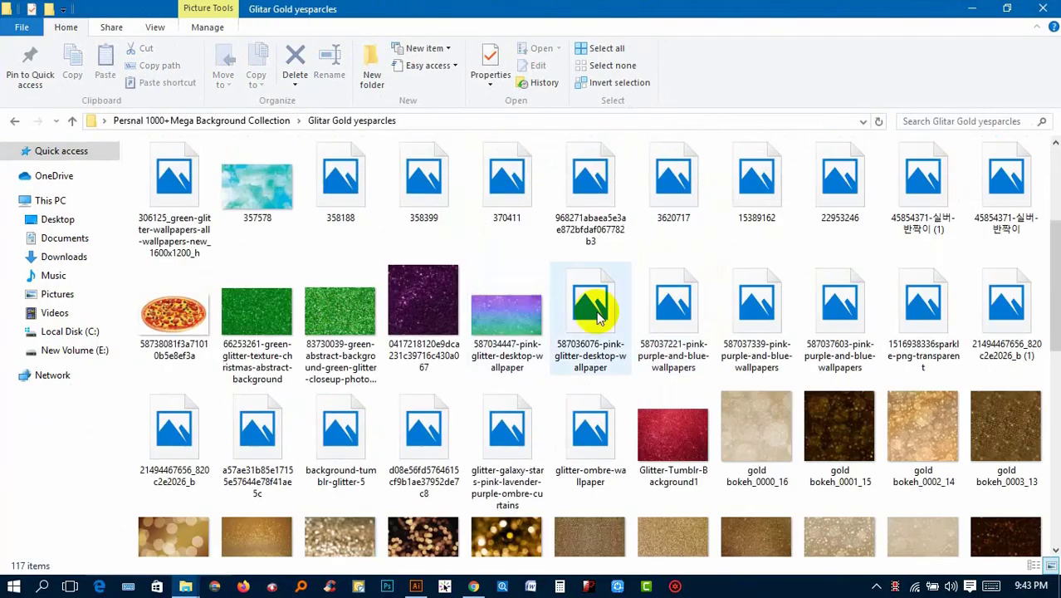
pyautogui.scroll(-5, 592, 295)
pyautogui.scroll(-4, 753, 249)
pyautogui.scroll(5, 393, 317)
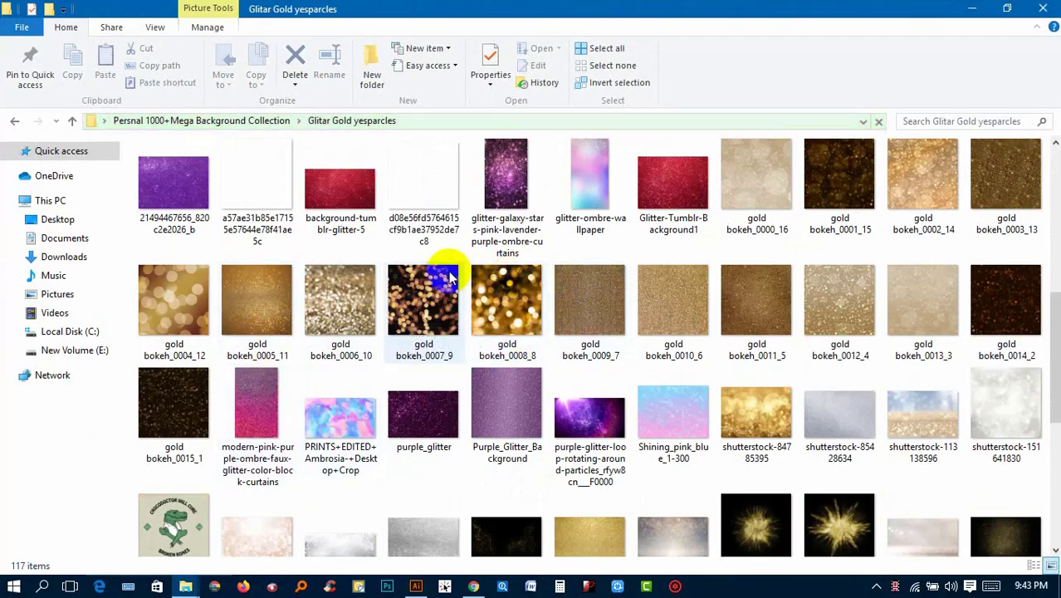
pyautogui.scroll(4, 442, 281)
pyautogui.scroll(4, 749, 285)
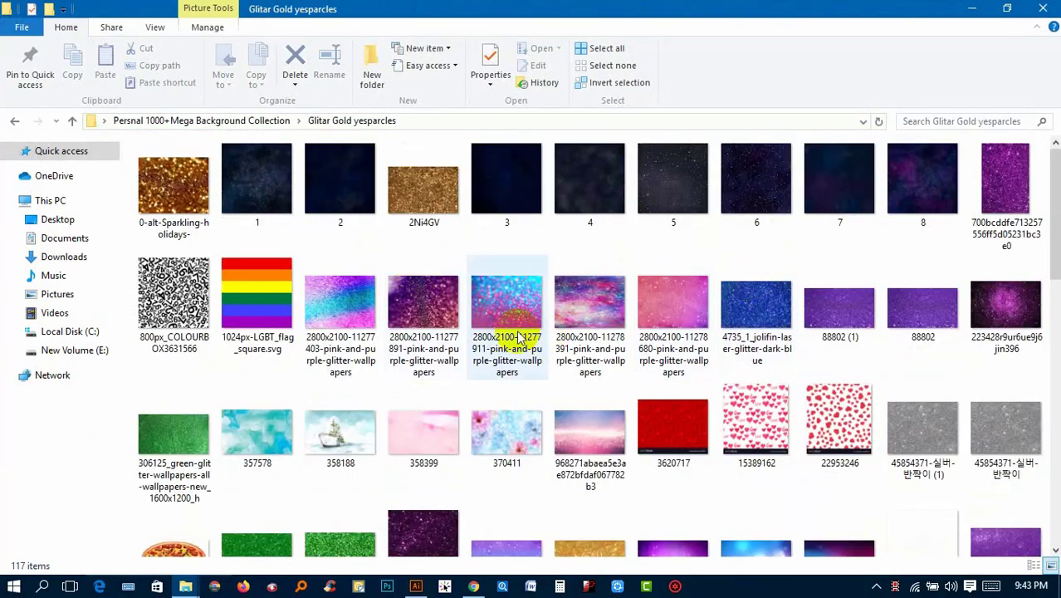
# Preview the pink, purple and sparkling holidays glitter images in Photos
pyautogui.doubleClick(585, 309)
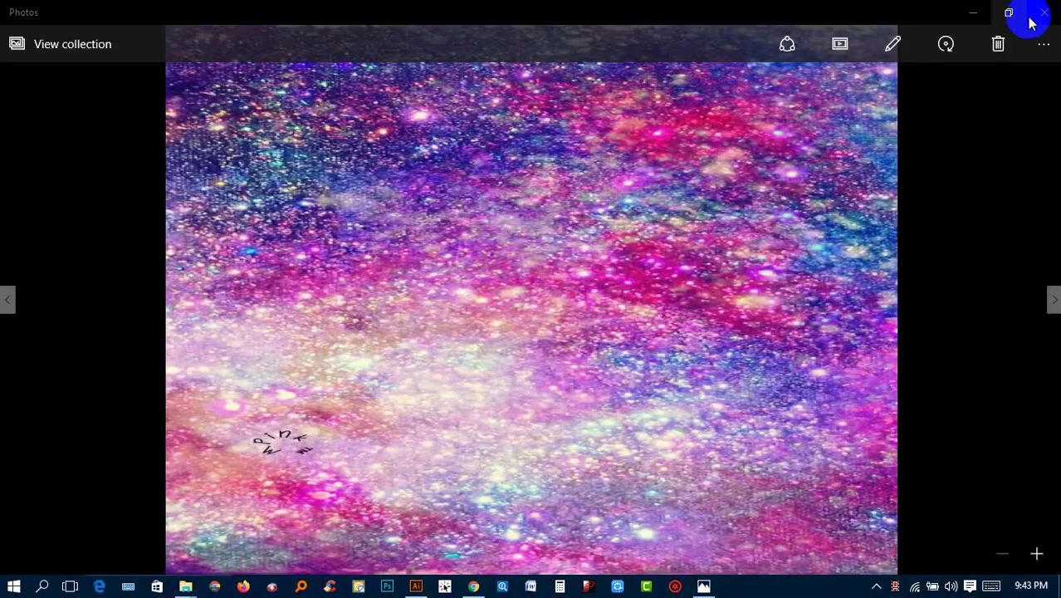
pyautogui.click(1039, 14)
pyautogui.doubleClick(594, 238)
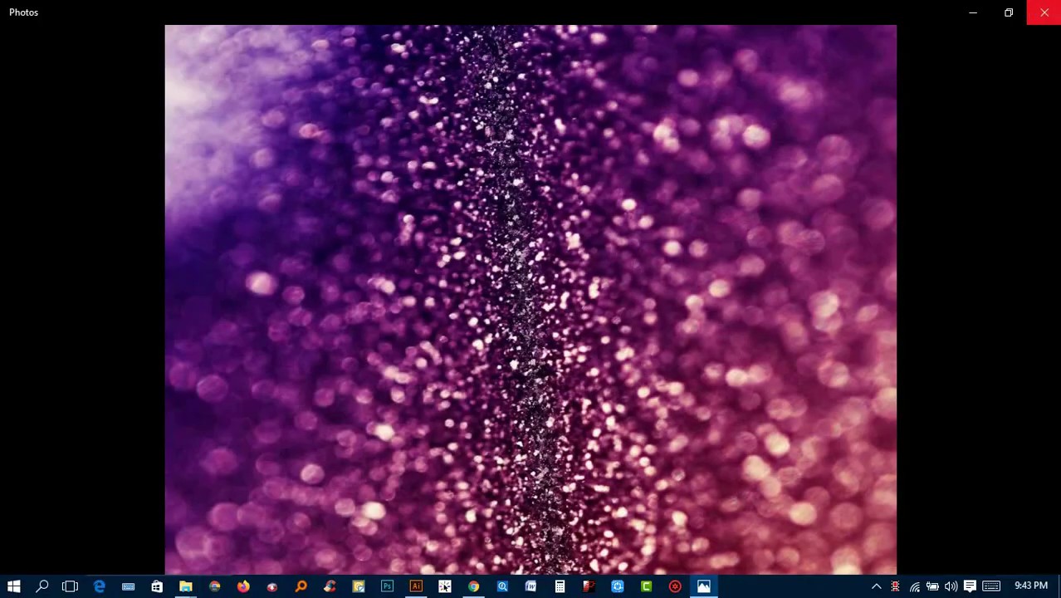
pyautogui.click(1057, 7)
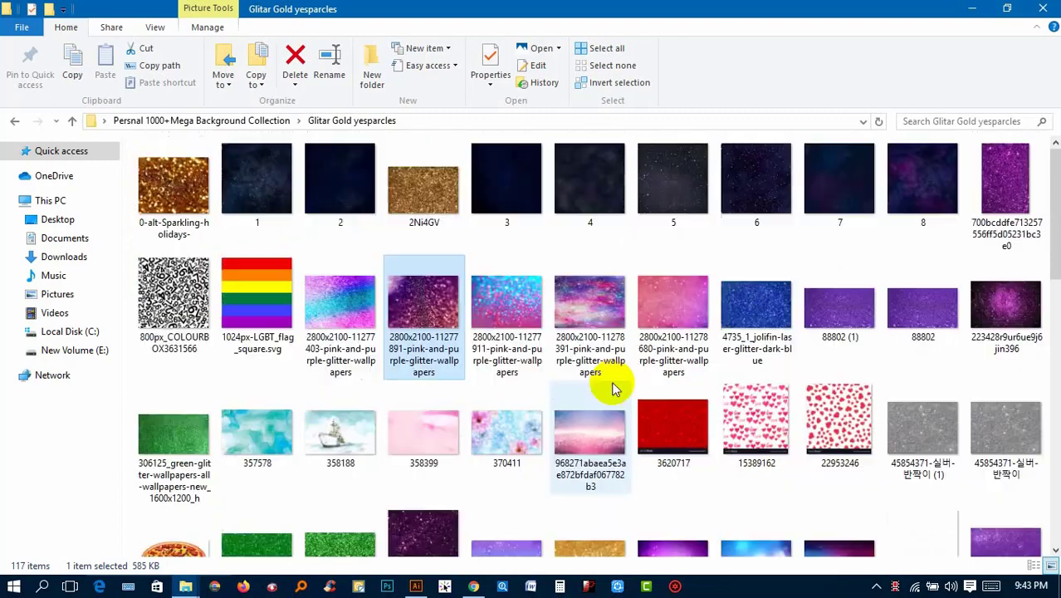
pyautogui.click(199, 237)
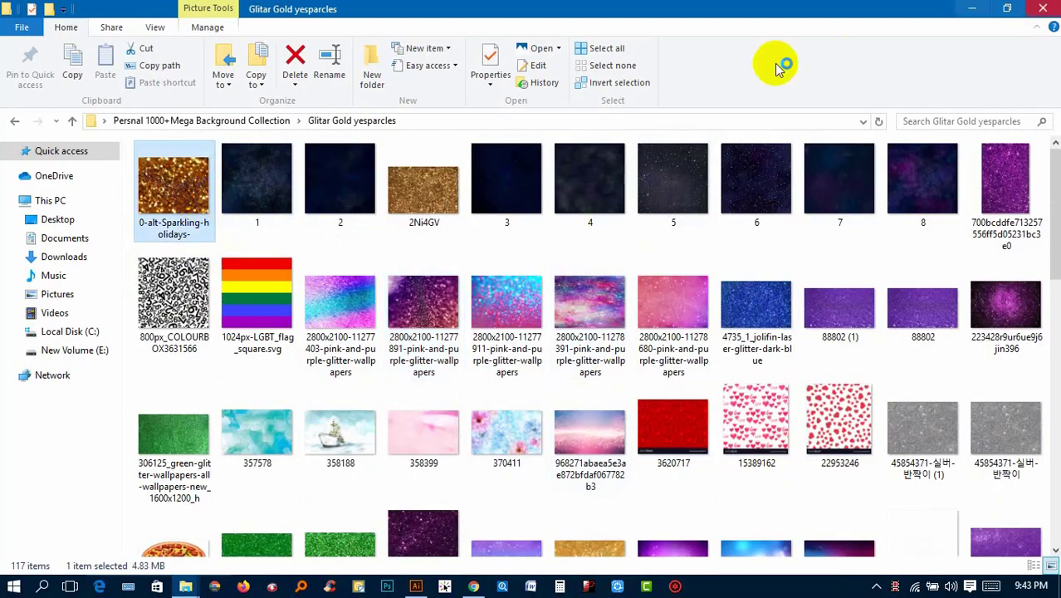
pyautogui.scroll(-10, 249, 274)
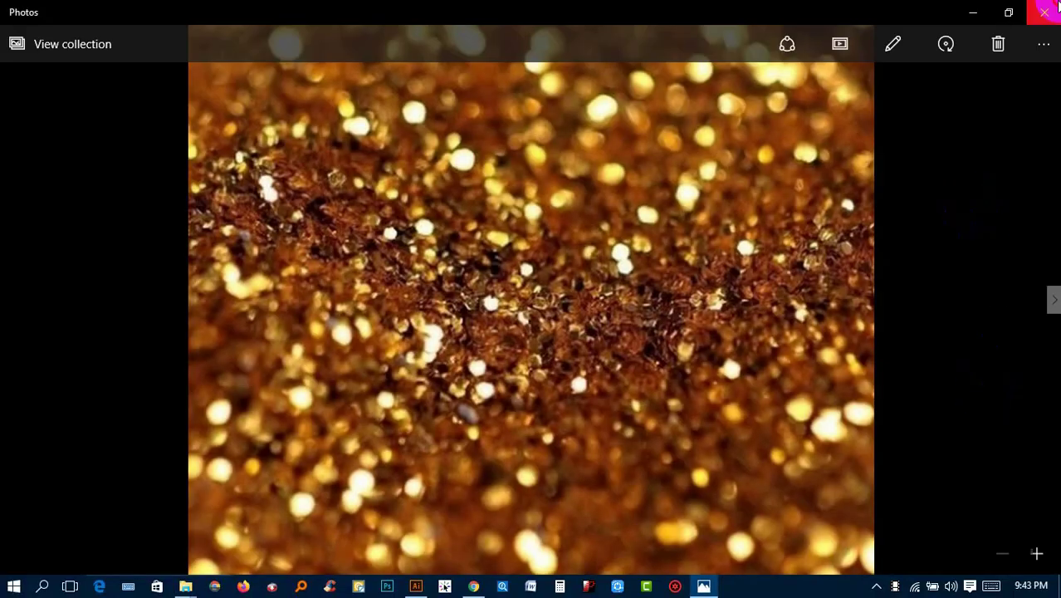
pyautogui.click(1057, 6)
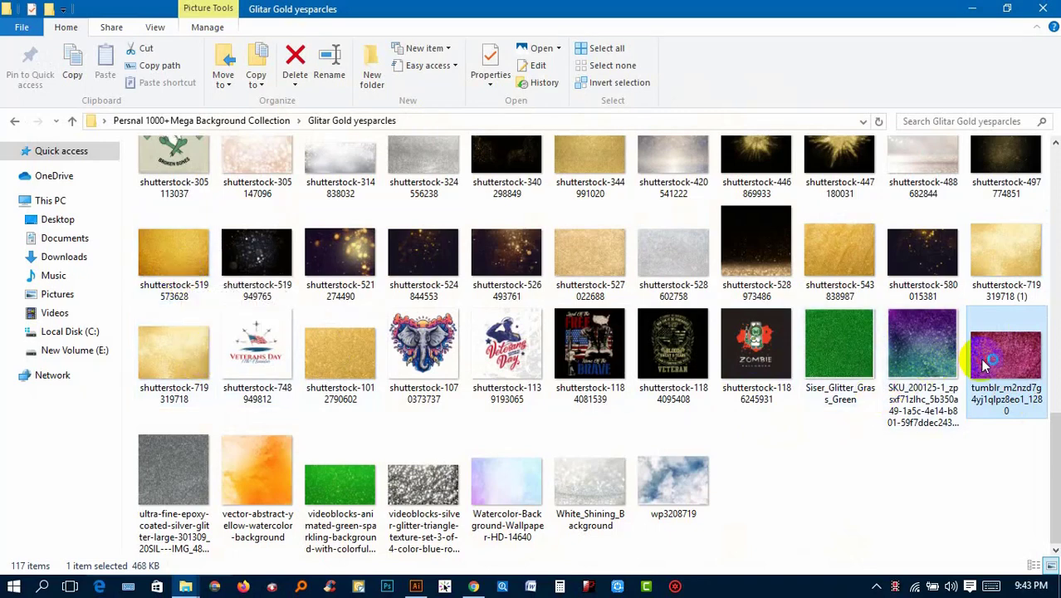
# Reload the Facebook tab in Chrome and return to the new tab page
pyautogui.click(473, 584)
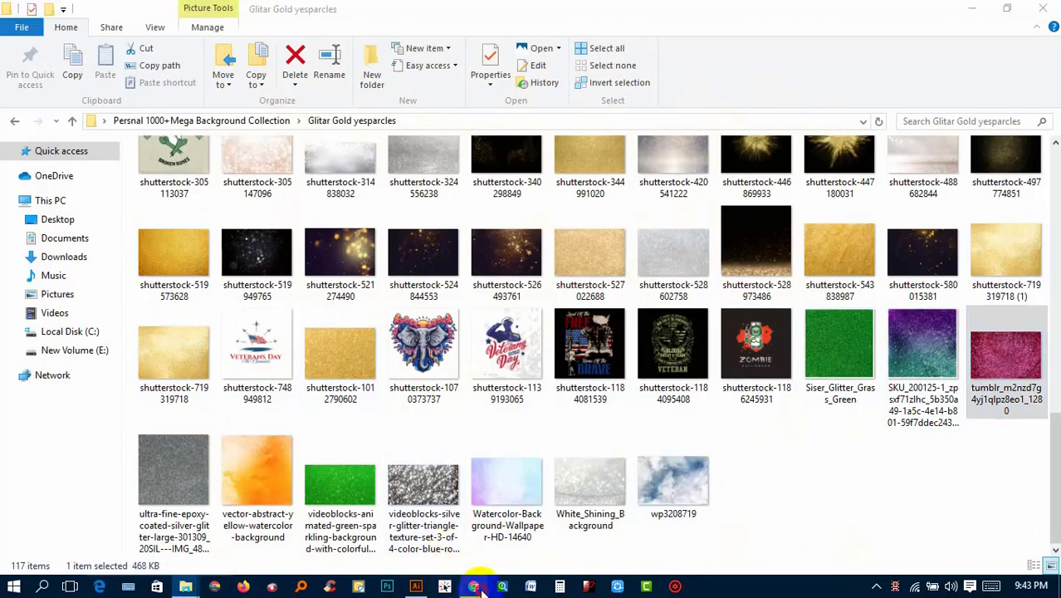
pyautogui.click(119, 10)
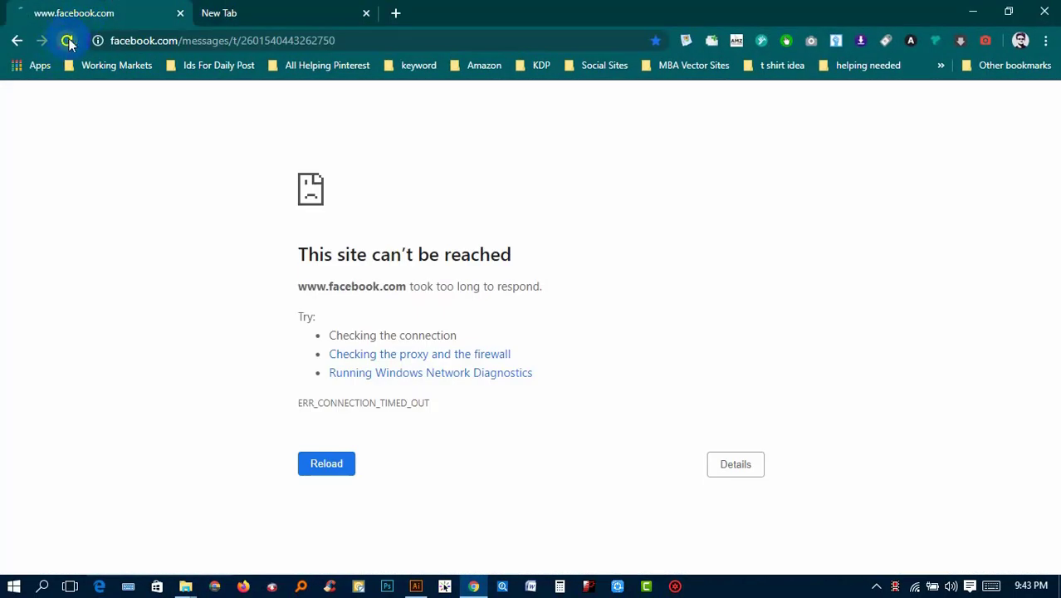
pyautogui.click(68, 41)
pyautogui.click(236, 8)
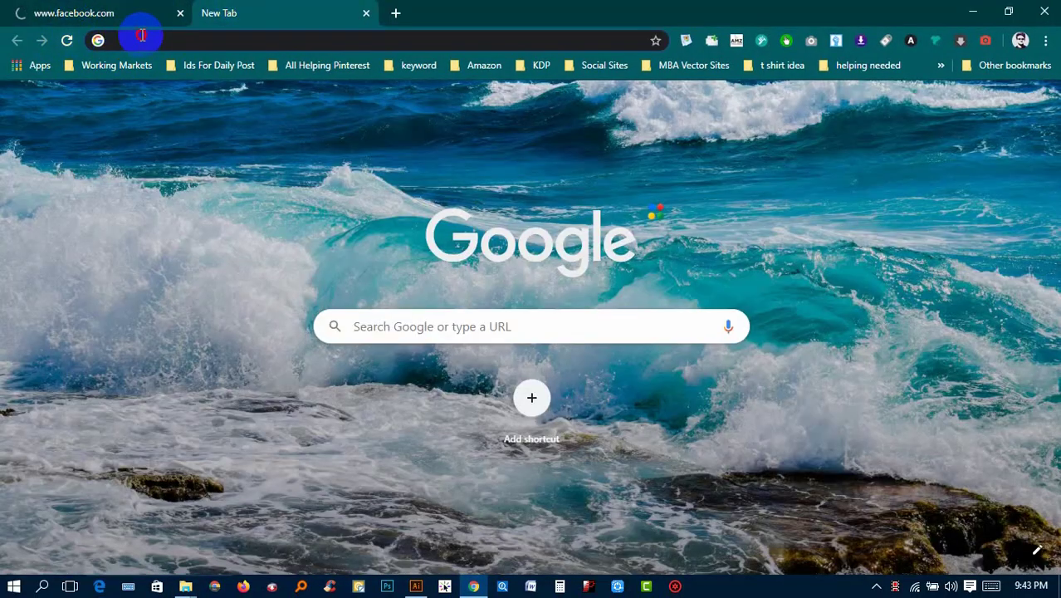
# Go to freepik.com and start typing 'glitter' into its search box
pyautogui.write('fr')
pyautogui.press('Return')
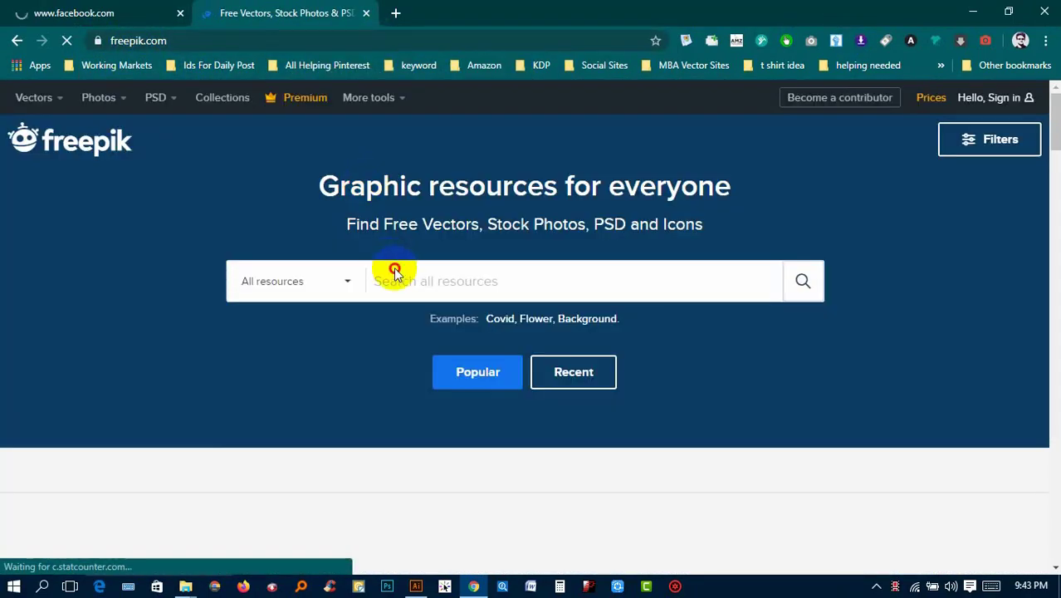
pyautogui.click(396, 270)
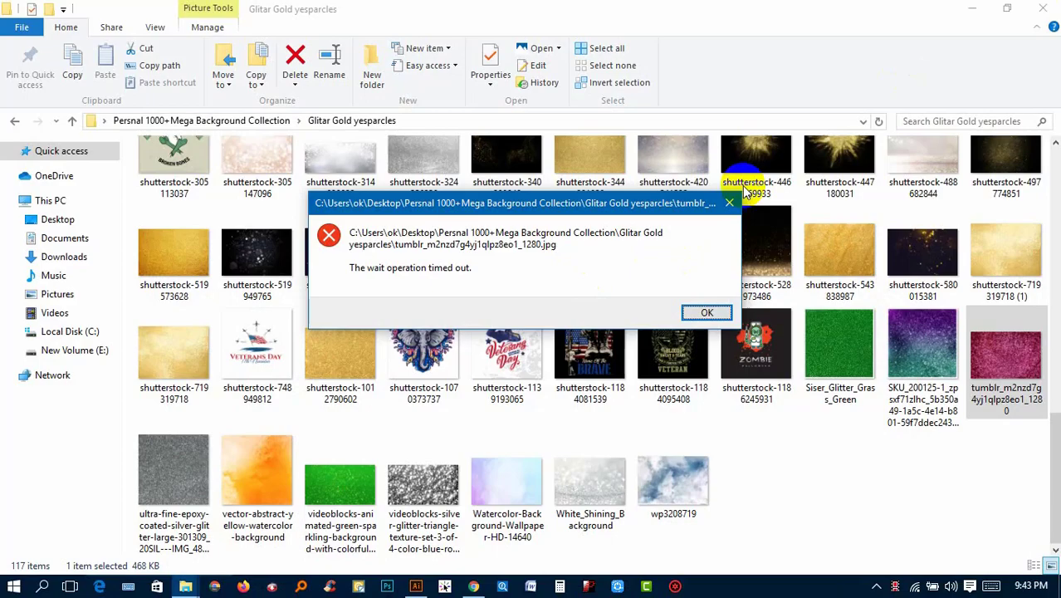
pyautogui.click(729, 203)
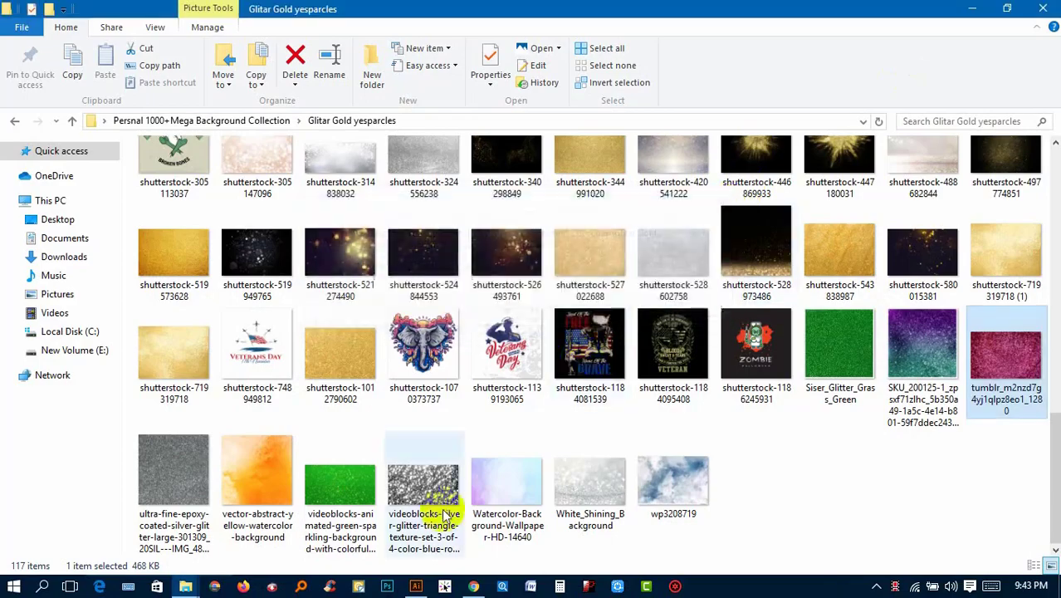
pyautogui.click(474, 586)
pyautogui.write('gl')
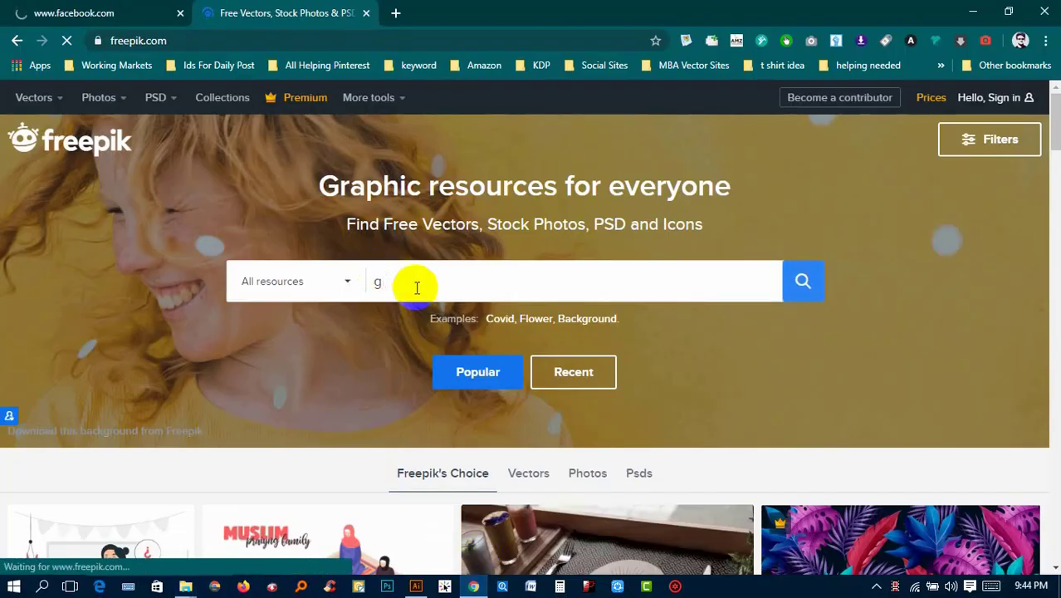
pyautogui.write('itter')
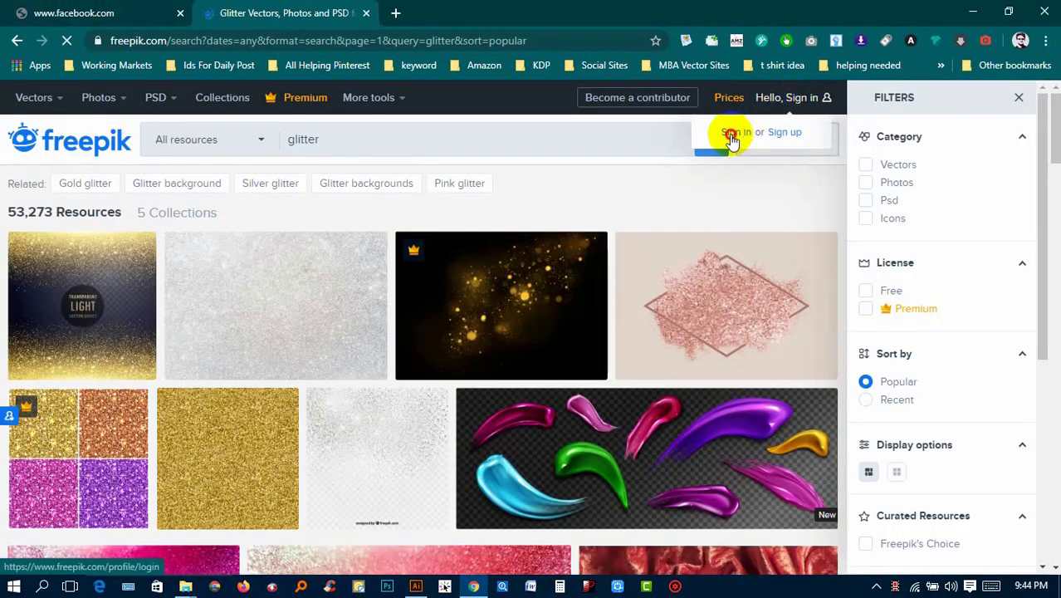
# Submit the Freepik sign-in with the saved account credentials, then minimize Chrome while it loads
pyautogui.click(735, 132)
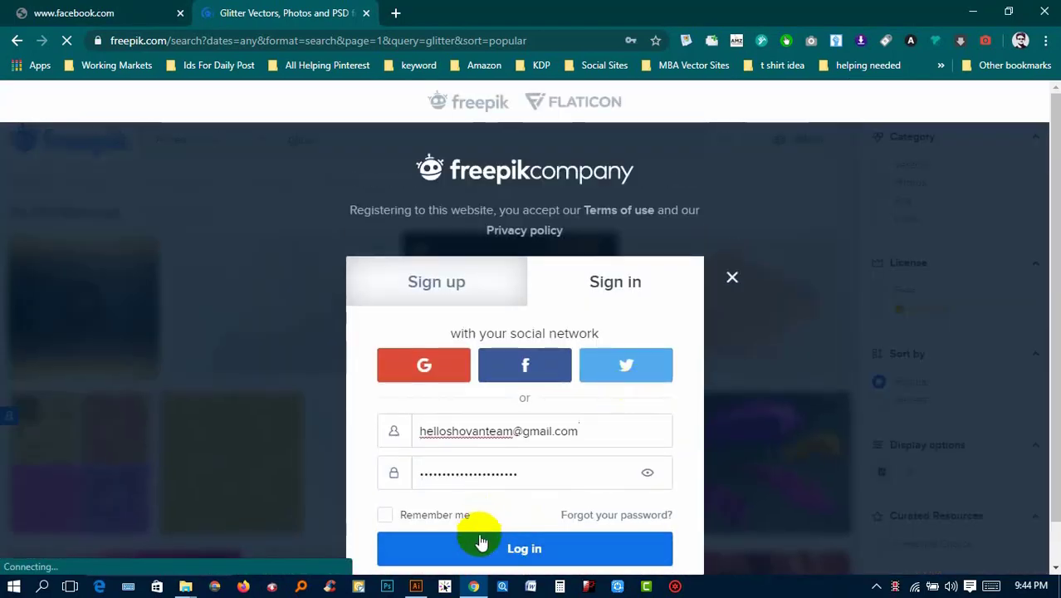
pyautogui.click(479, 548)
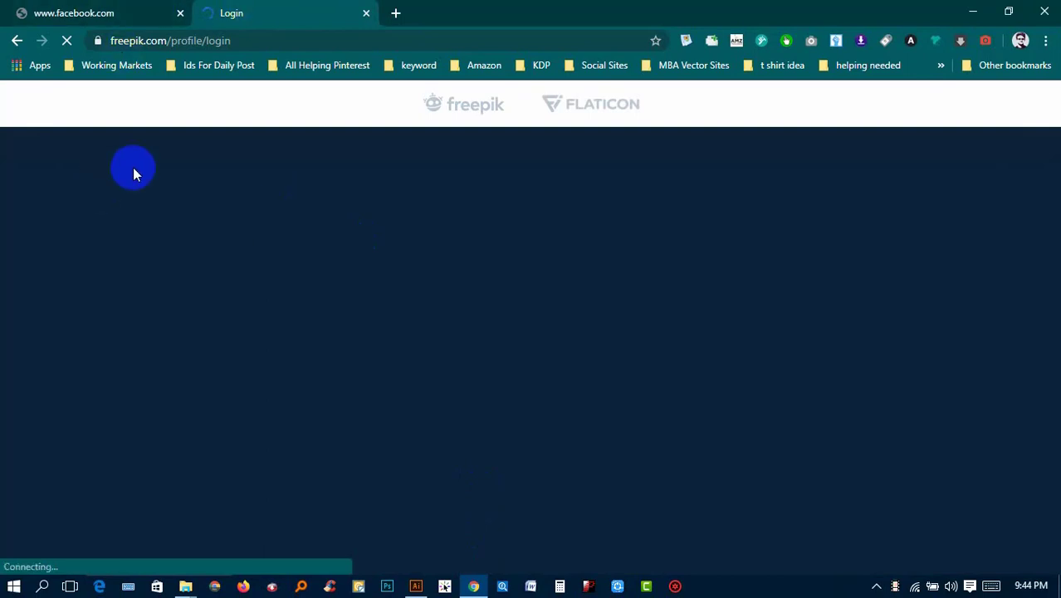
pyautogui.click(95, 10)
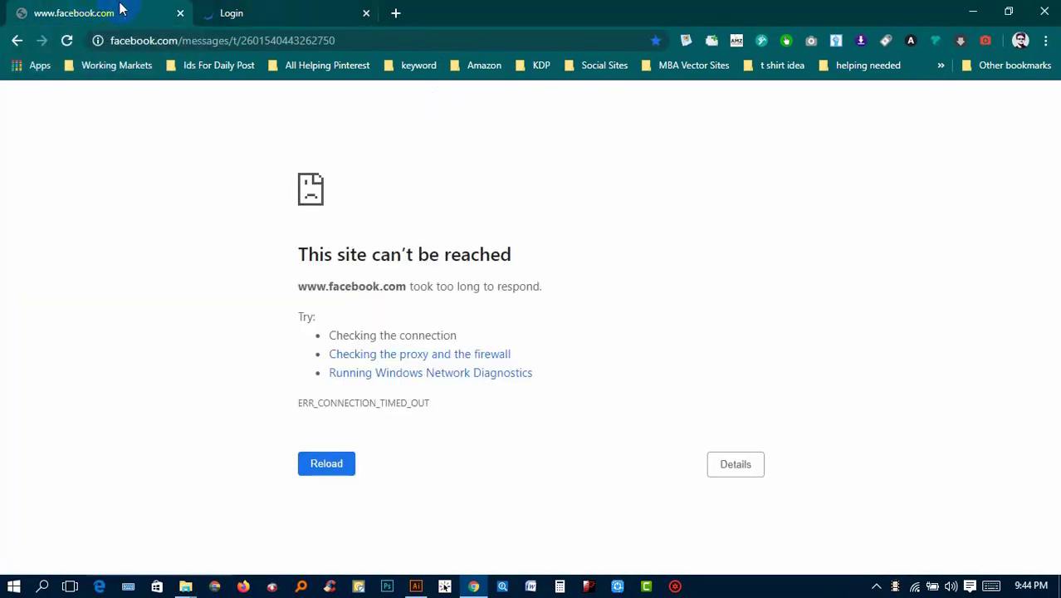
pyautogui.click(266, 10)
pyautogui.click(153, 10)
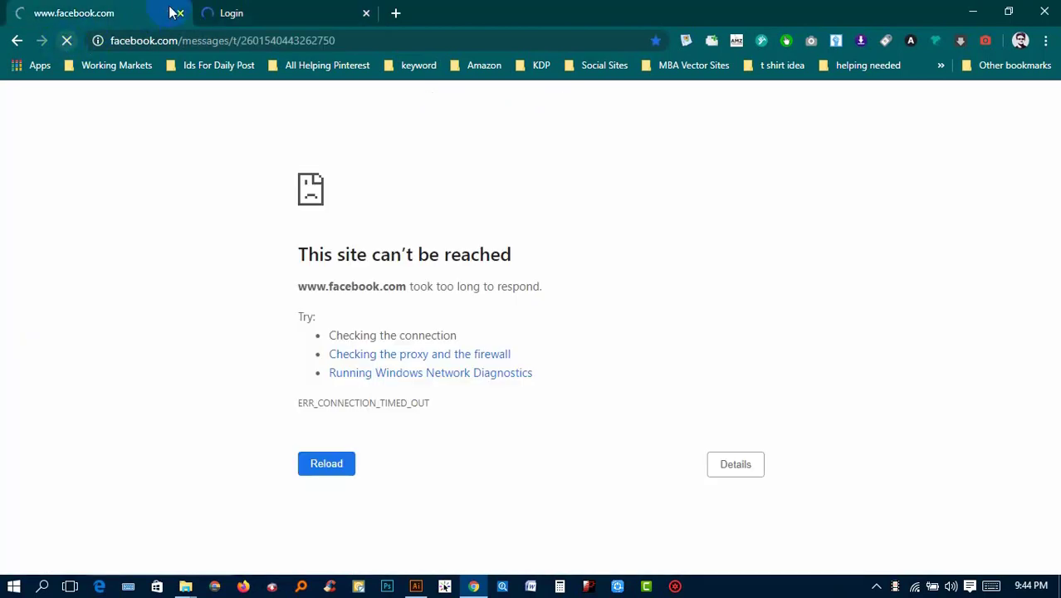
pyautogui.click(240, 9)
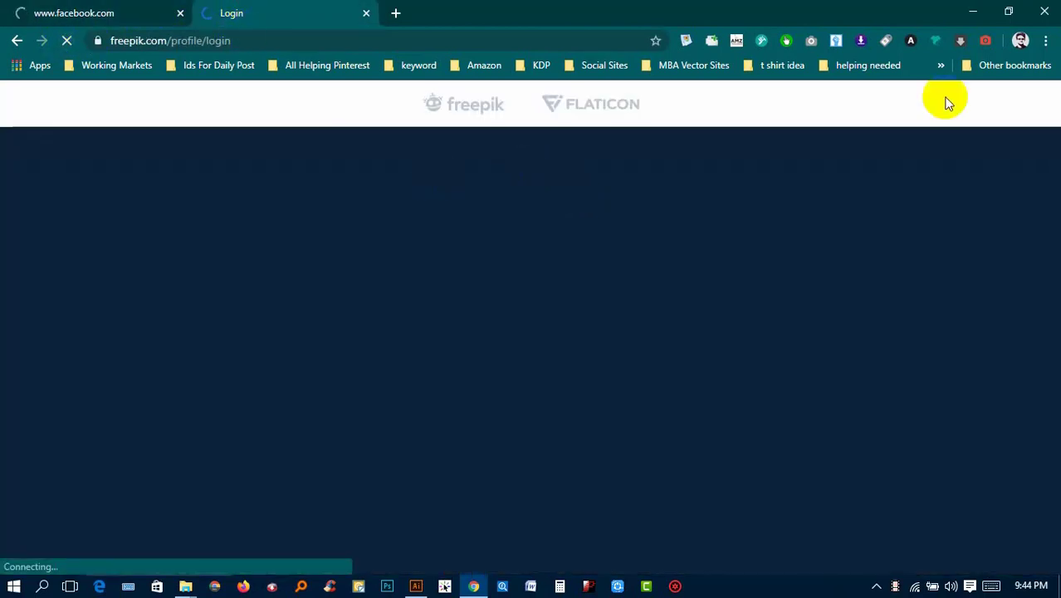
pyautogui.click(980, 10)
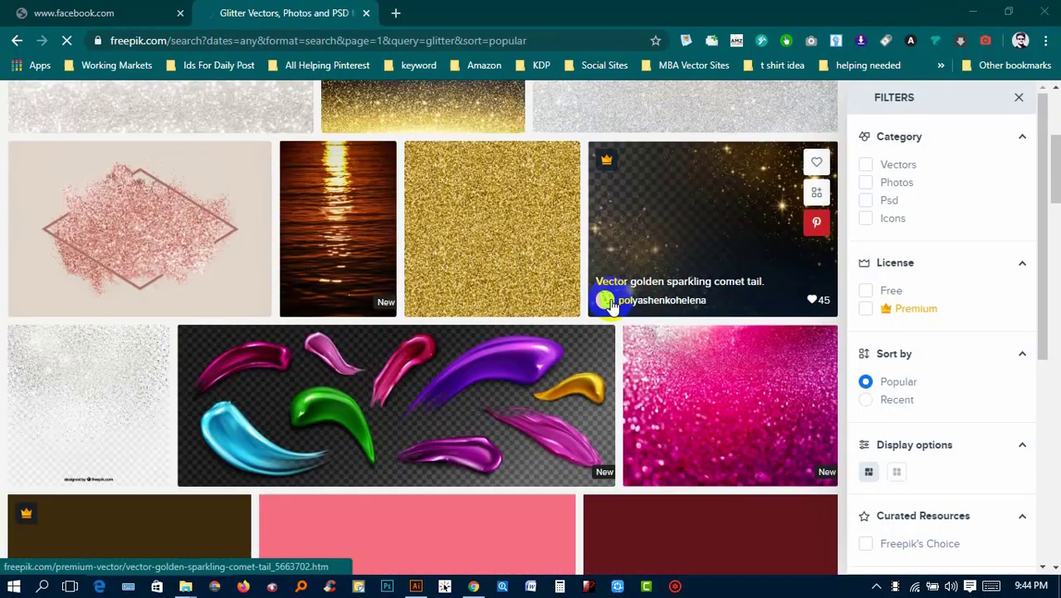
# Filter the Freepik glitter results to the Photos category
pyautogui.scroll(-2, 640, 266)
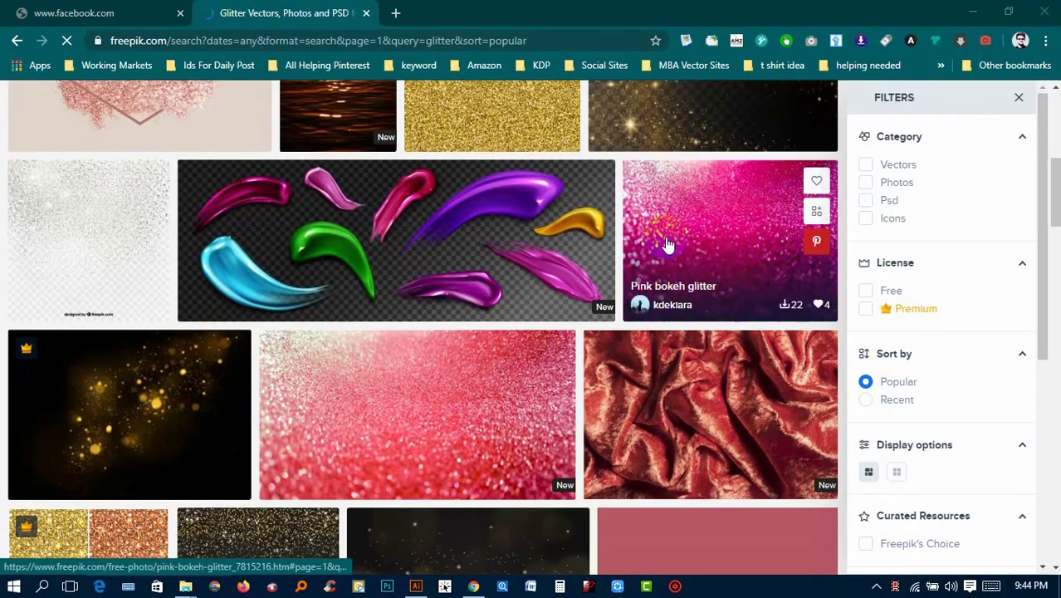
pyautogui.scroll(-1, 729, 208)
pyautogui.scroll(-2, 656, 249)
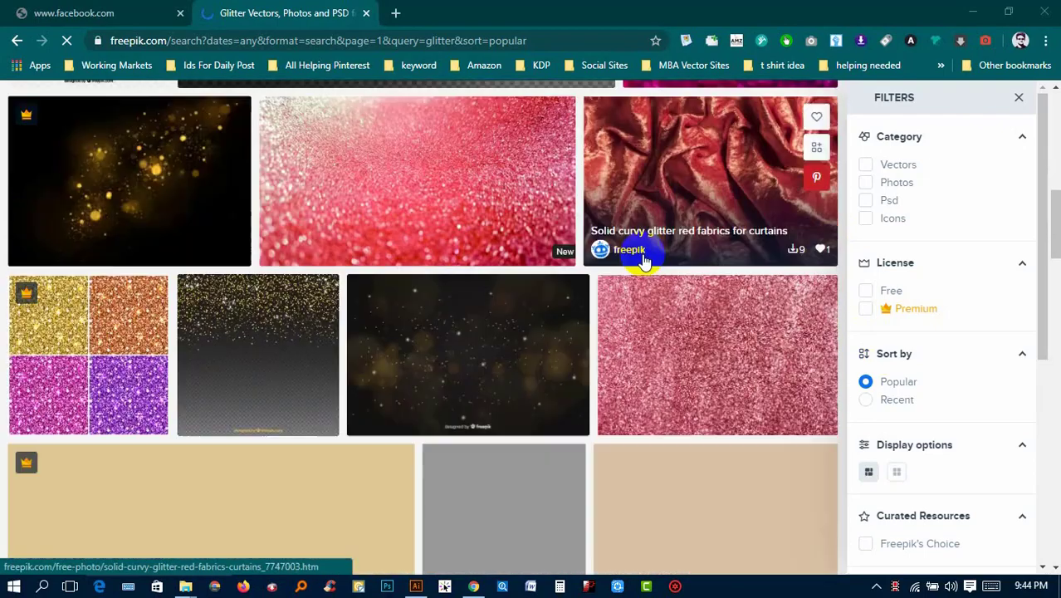
pyautogui.scroll(-2, 581, 266)
pyautogui.scroll(-5, 332, 257)
pyautogui.scroll(7, 441, 289)
pyautogui.scroll(3, 249, 224)
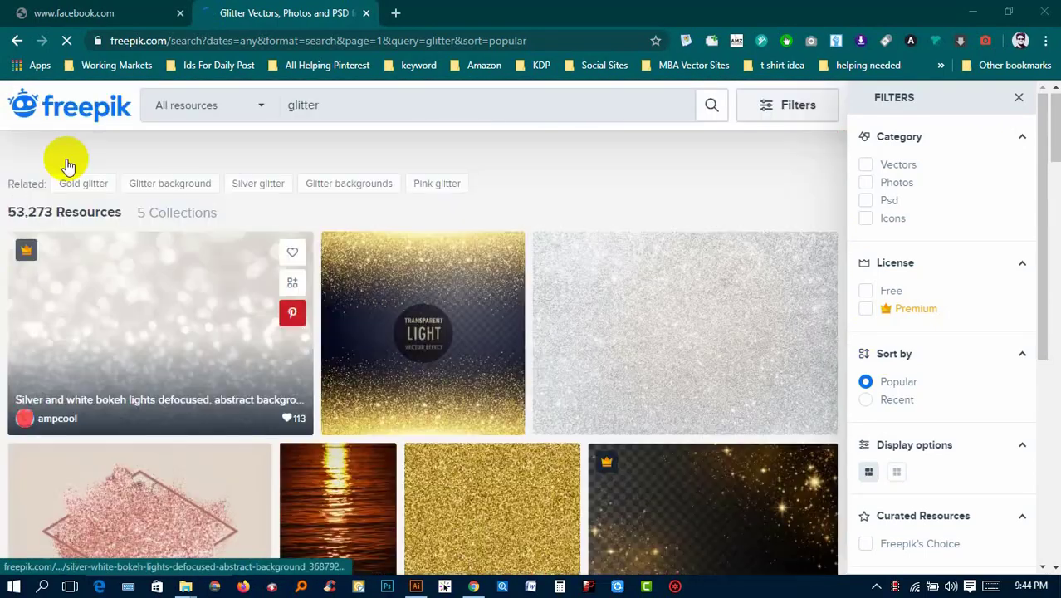
pyautogui.click(900, 190)
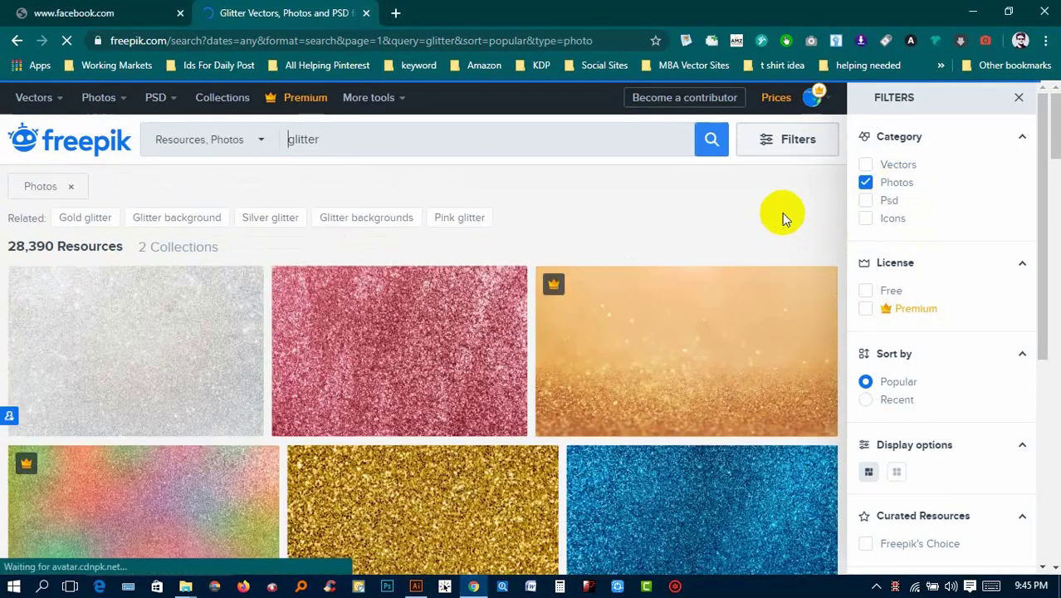
# Open 'Pink bokeh glitter' and 'Orange and pink bokeh glitter' in new tabs
pyautogui.scroll(-1, 782, 212)
pyautogui.scroll(-1, 783, 215)
pyautogui.scroll(-2, 783, 220)
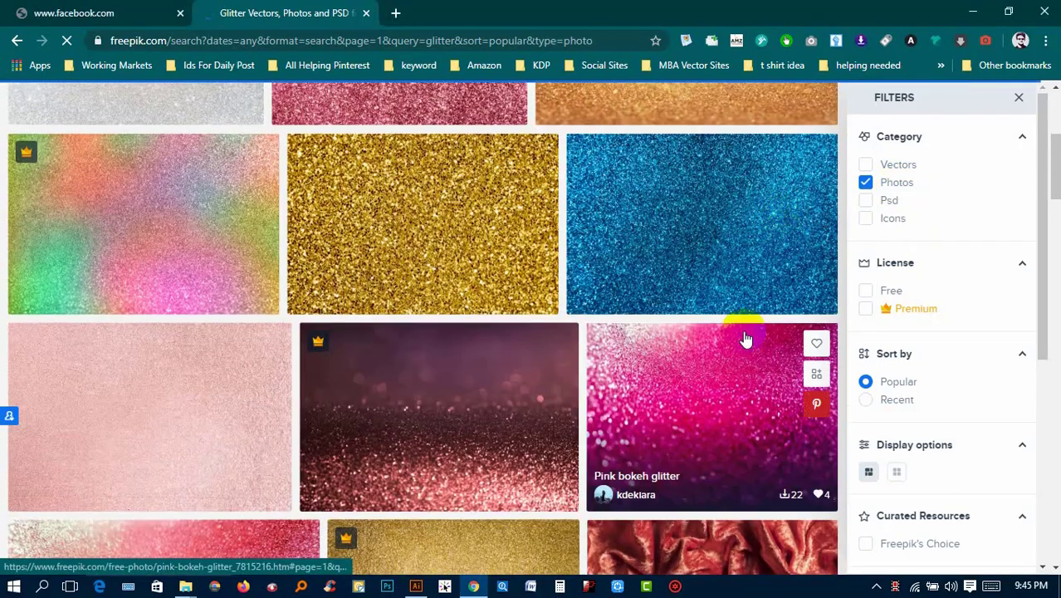
pyautogui.rightClick(673, 432)
pyautogui.click(735, 170)
pyautogui.scroll(-4, 747, 182)
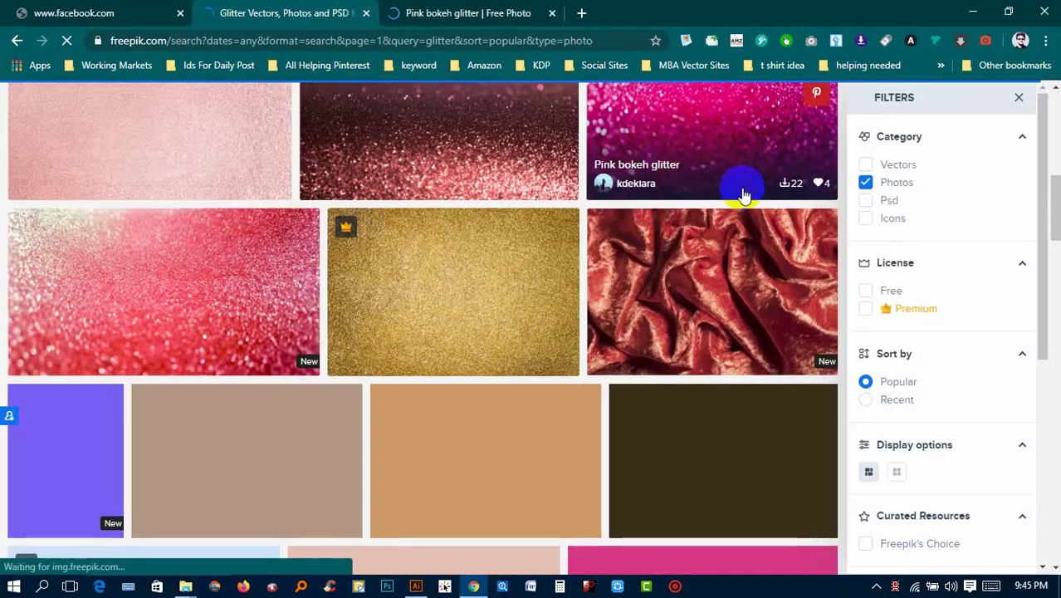
pyautogui.scroll(-4, 184, 345)
pyautogui.scroll(2, 266, 245)
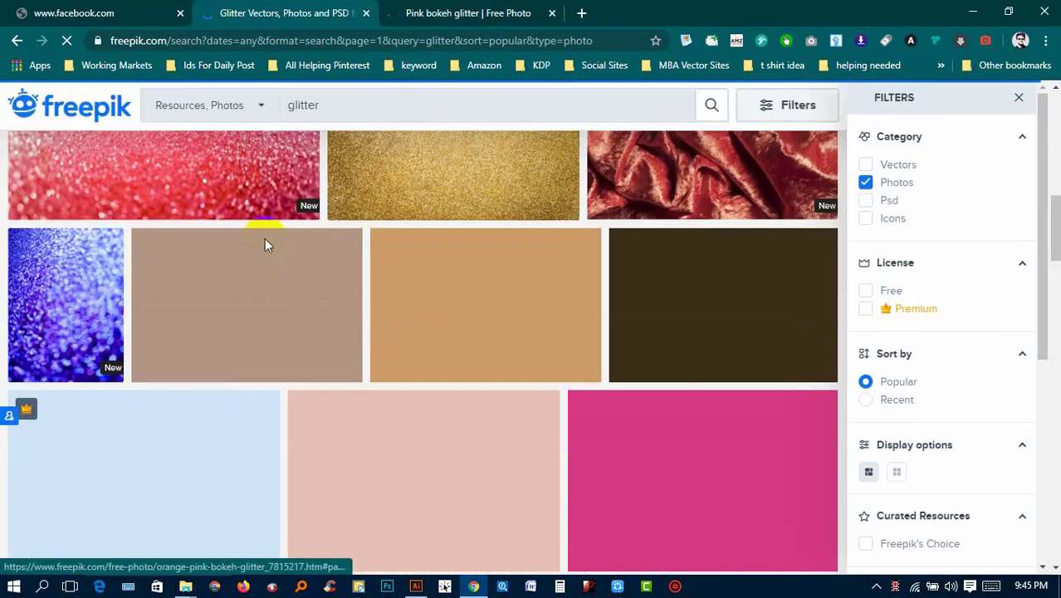
pyautogui.scroll(1, 357, 332)
pyautogui.rightClick(185, 303)
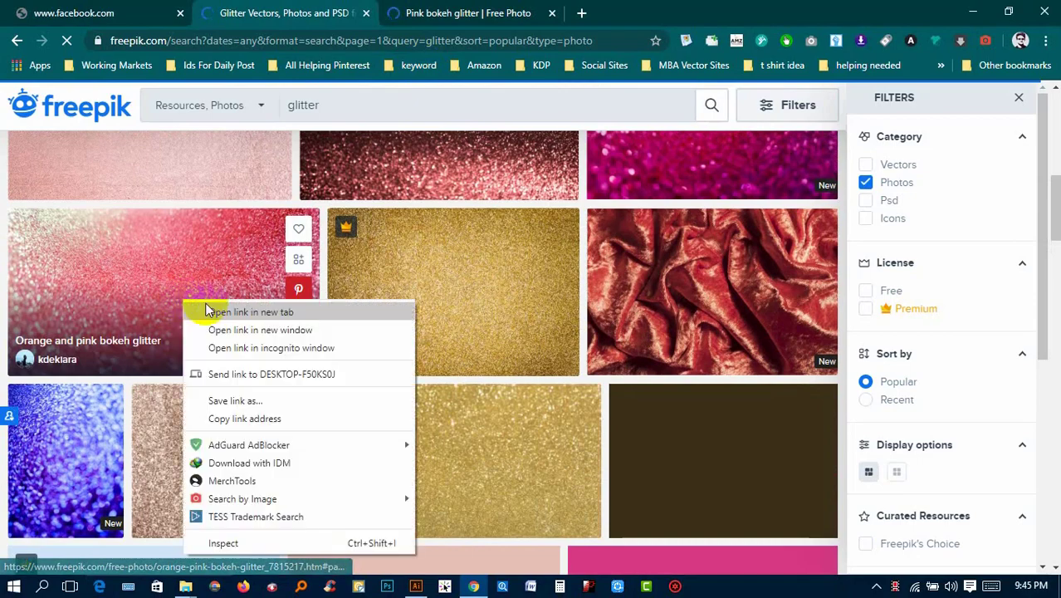
pyautogui.click(250, 311)
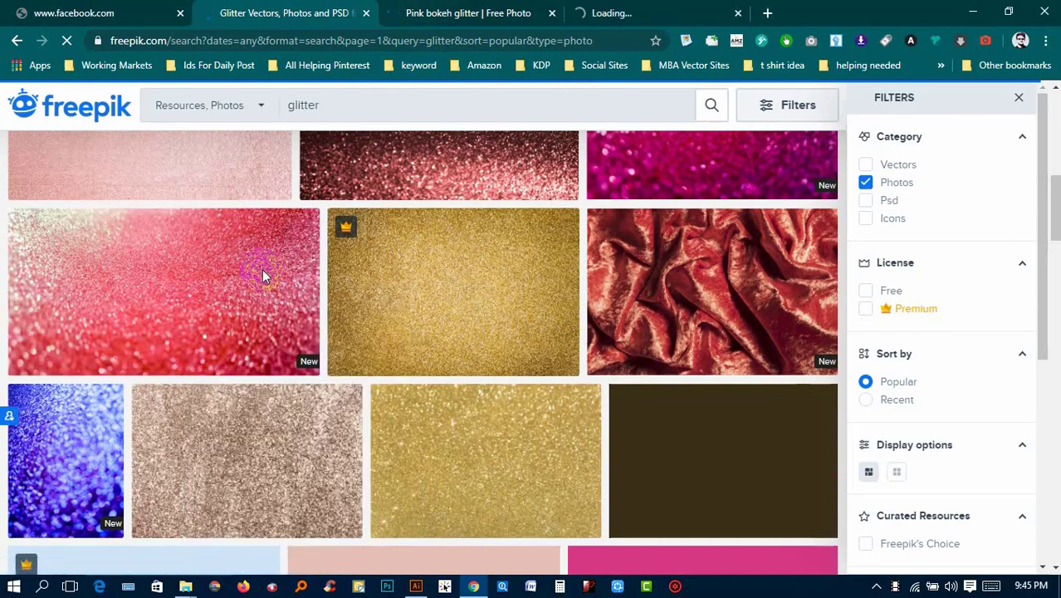
pyautogui.click(370, 108)
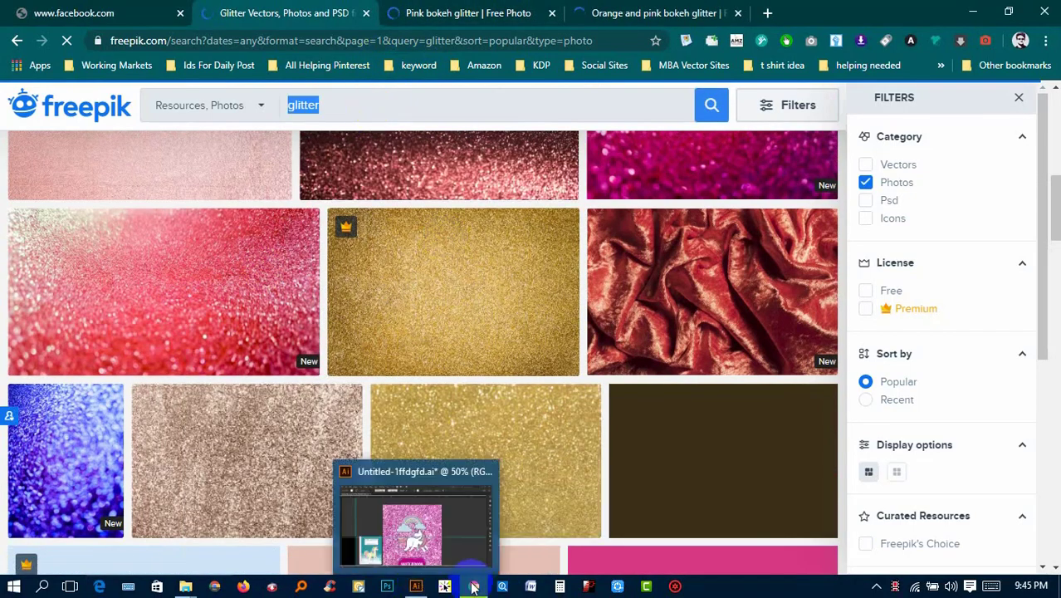
# Pan the Illustrator canvas to the SKETCHBOOK label, then return to the Freepik results
pyautogui.click(416, 586)
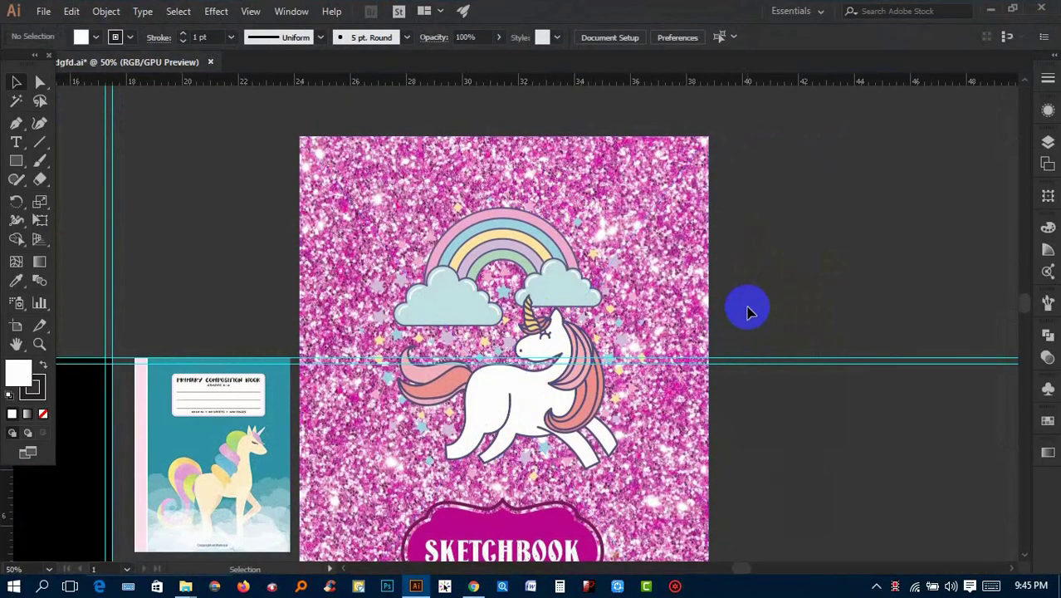
pyautogui.moveTo(675, 426); pyautogui.dragTo(683, 297)
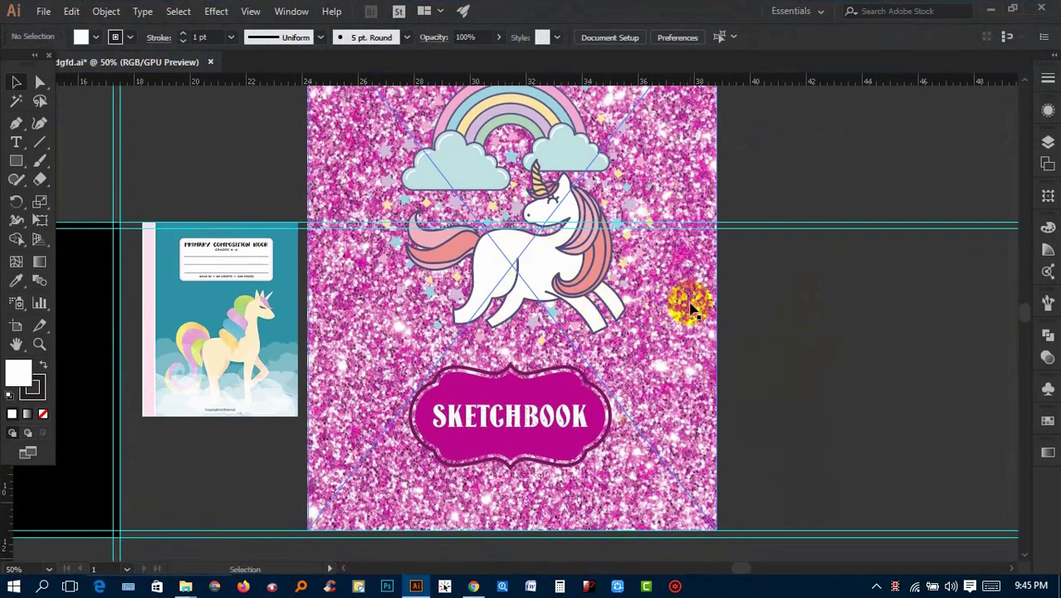
pyautogui.click(488, 421)
pyautogui.click(472, 586)
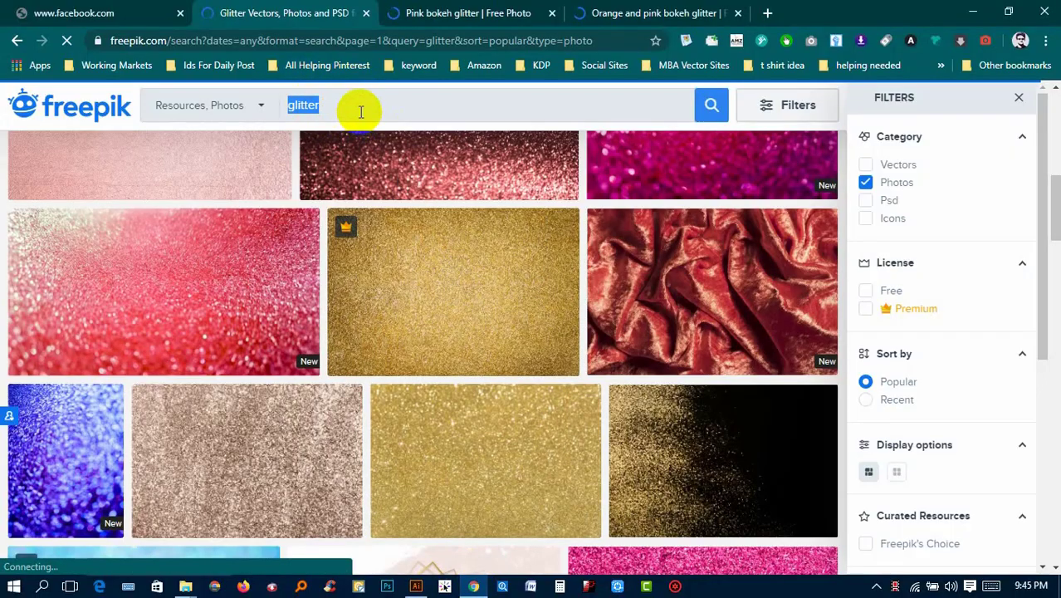
# Search Freepik for 'unicorn' and download the Pink bokeh glitter photo
pyautogui.write('unicorn')
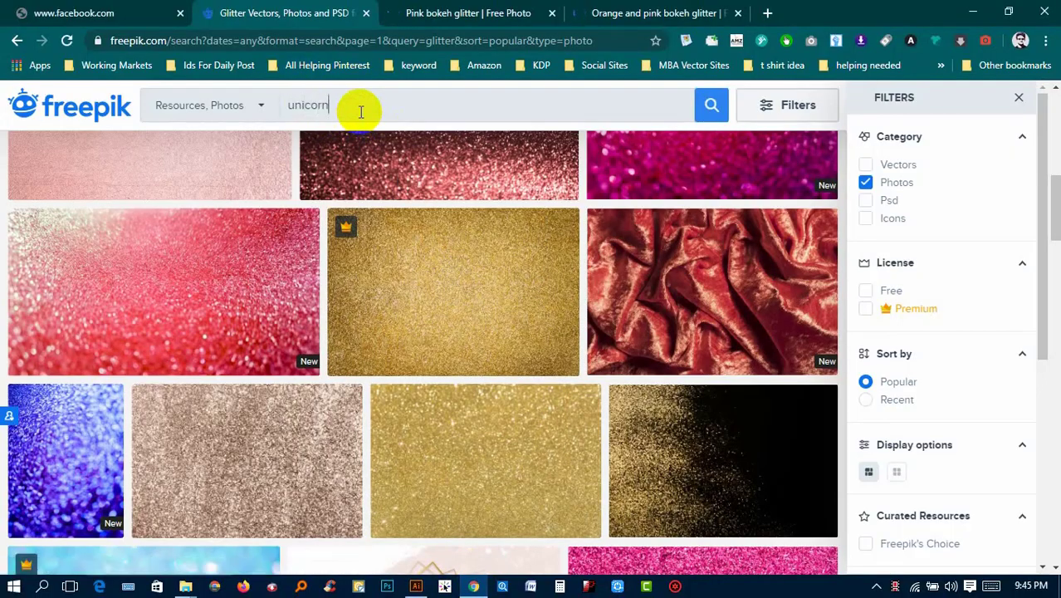
pyautogui.click(455, 6)
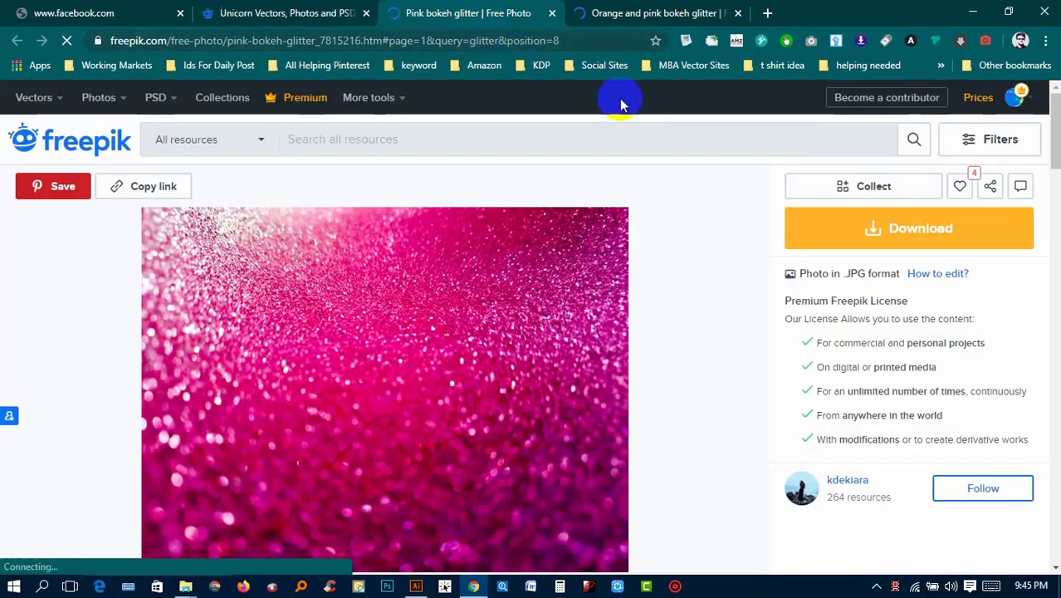
pyautogui.click(814, 242)
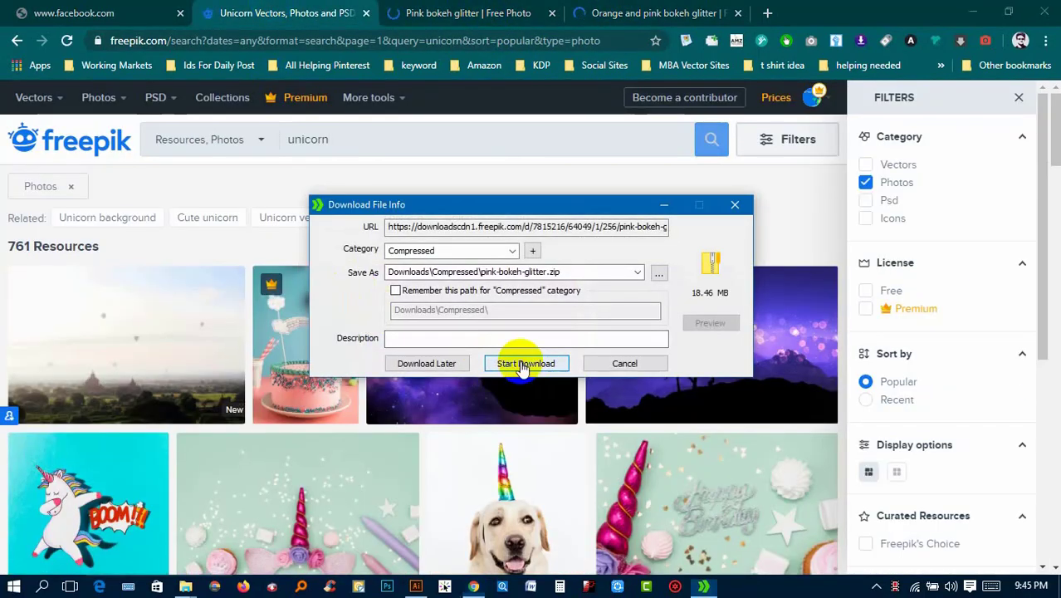
pyautogui.click(519, 360)
# Download the Orange and pink bokeh glitter photo, then switch unicorn results to vectors
pyautogui.click(600, 12)
pyautogui.click(828, 241)
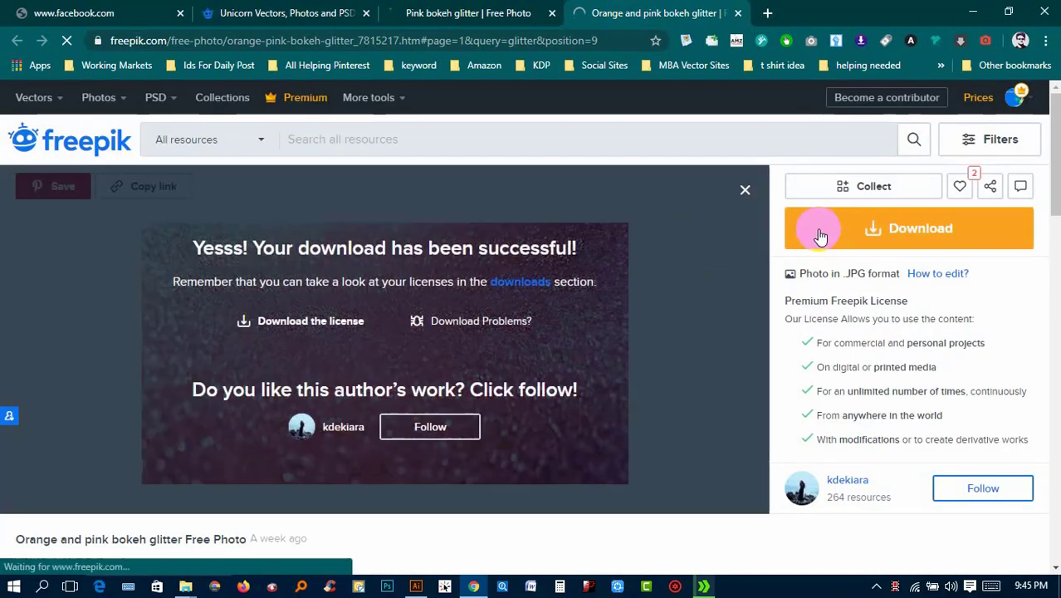
pyautogui.click(343, 12)
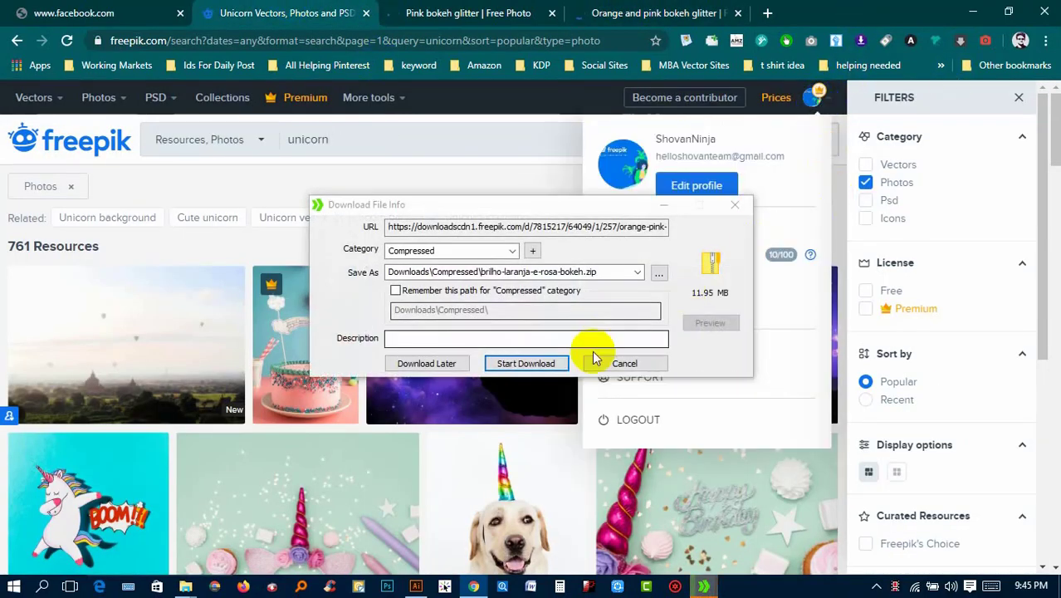
pyautogui.click(540, 362)
pyautogui.scroll(-3, 525, 256)
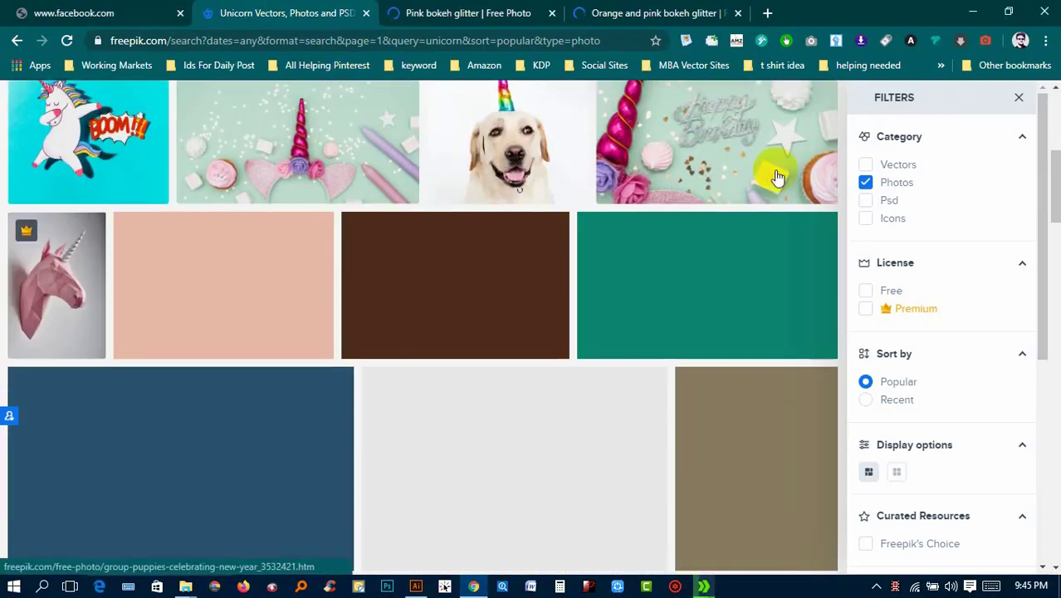
pyautogui.click(866, 166)
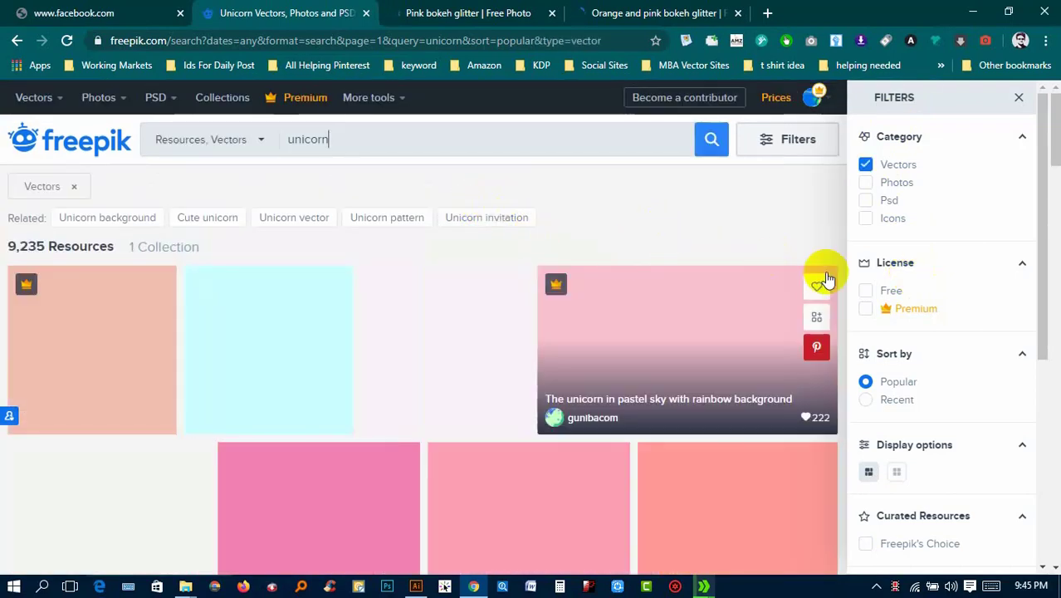
pyautogui.moveTo(687, 348)
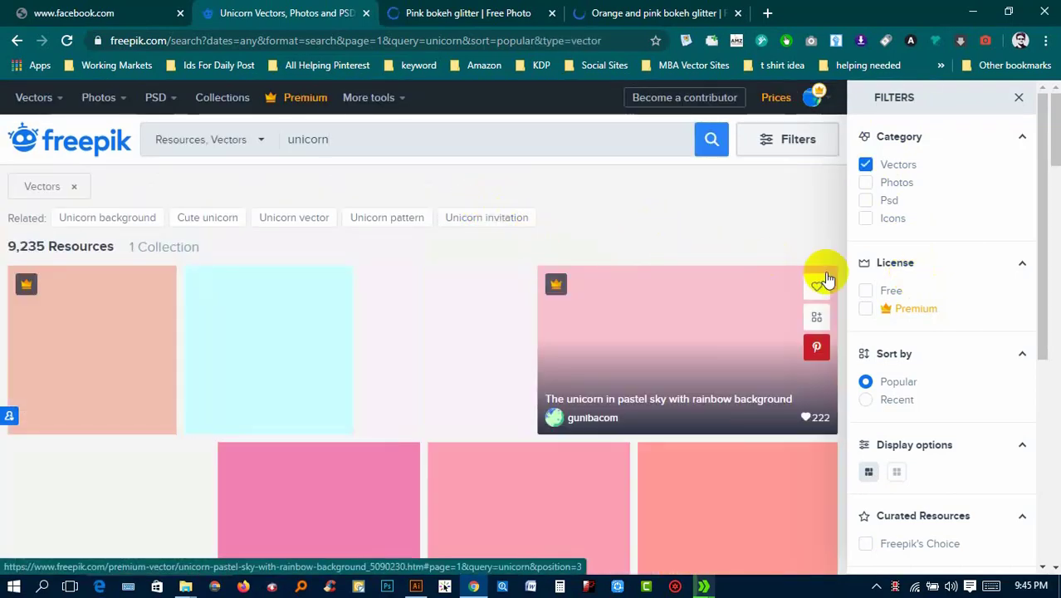
# Check both glitter download tabs, then return to and scroll the unicorn vector results
pyautogui.click(492, 7)
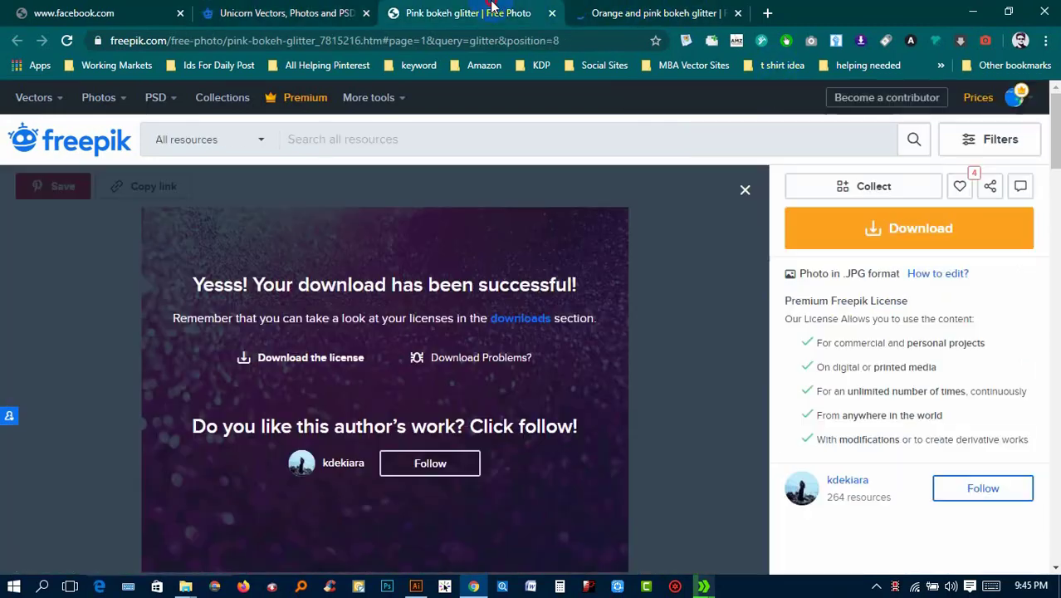
pyautogui.click(578, 8)
pyautogui.click(289, 7)
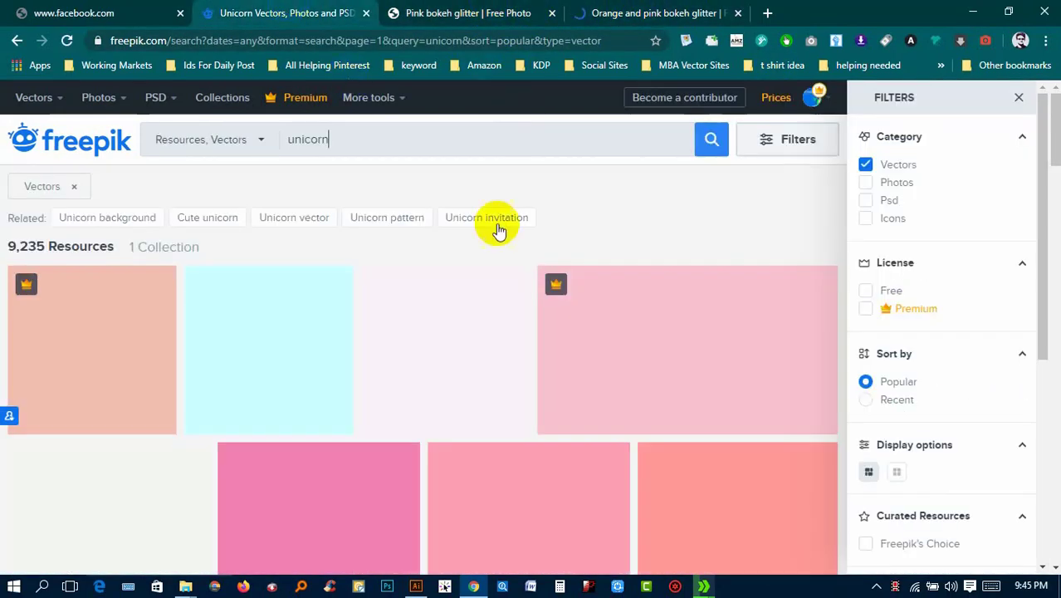
pyautogui.scroll(-4, 631, 290)
pyautogui.scroll(-2, 789, 349)
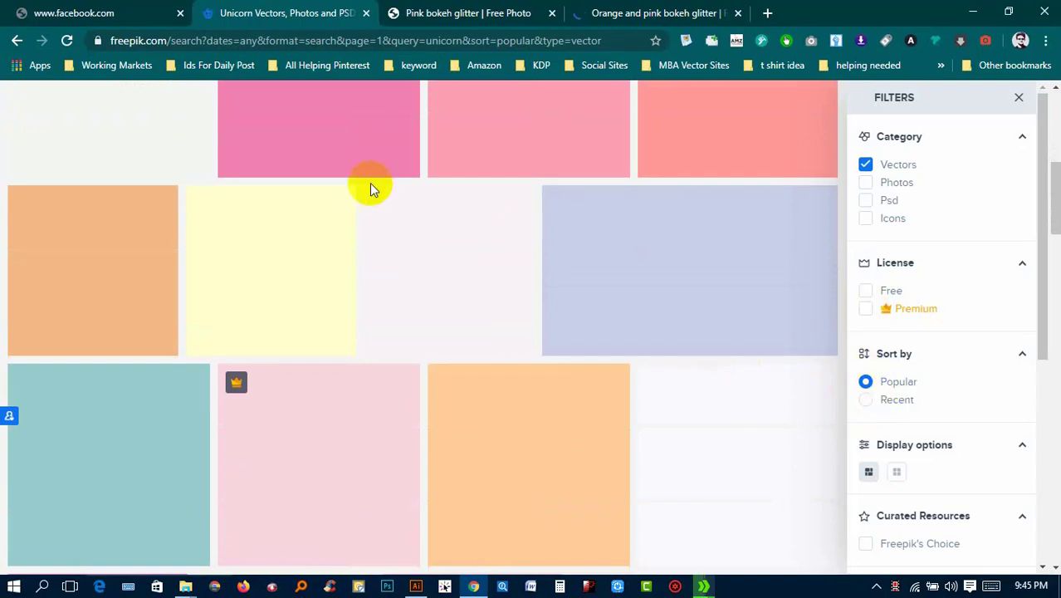
pyautogui.scroll(4, 332, 199)
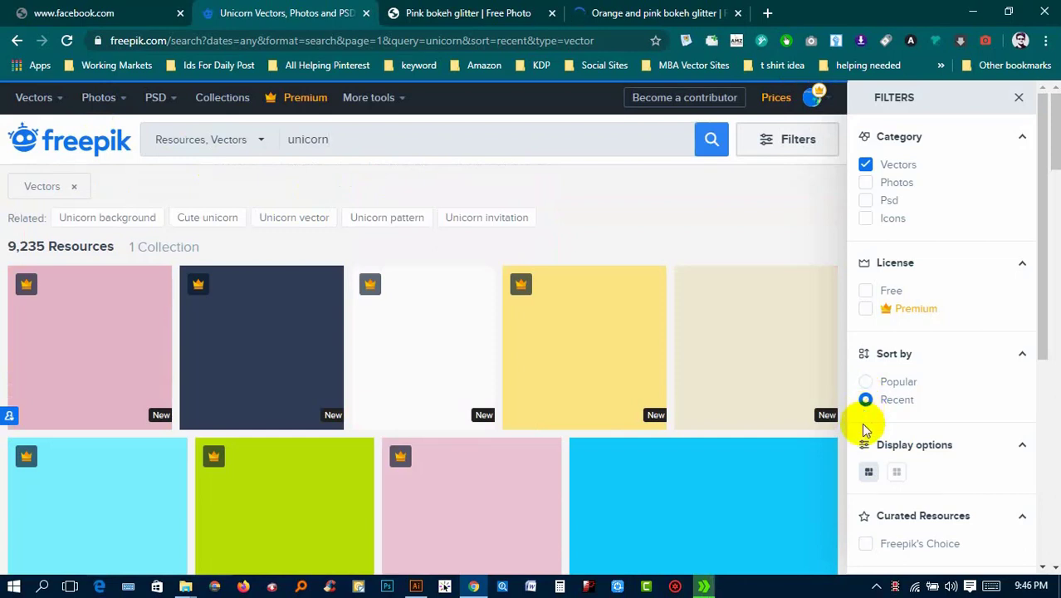
# Quit the live wallpaper app from the hidden system tray icons
pyautogui.click(878, 587)
pyautogui.rightClick(861, 558)
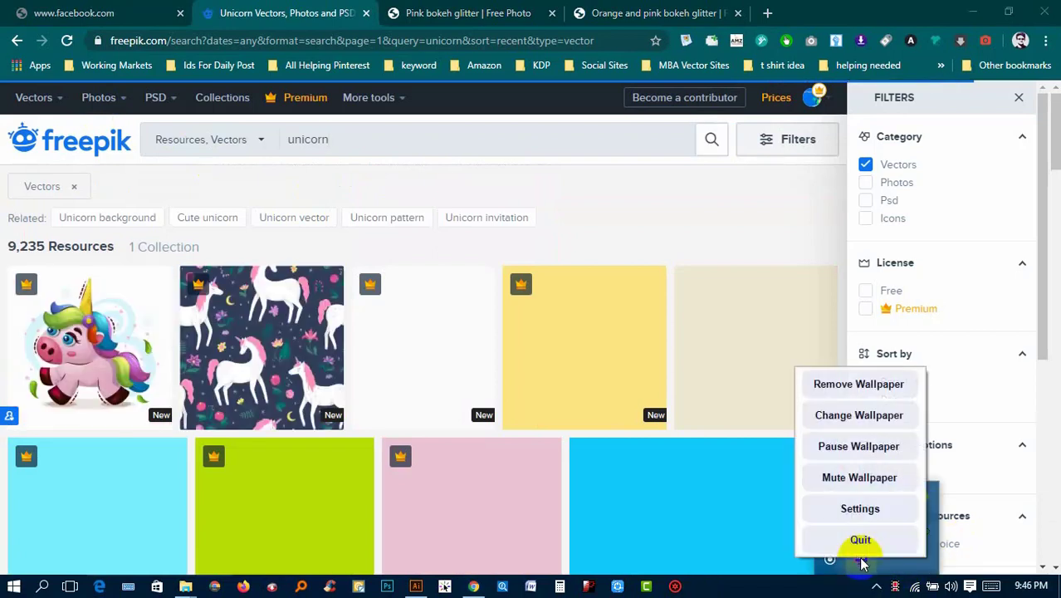
pyautogui.click(874, 543)
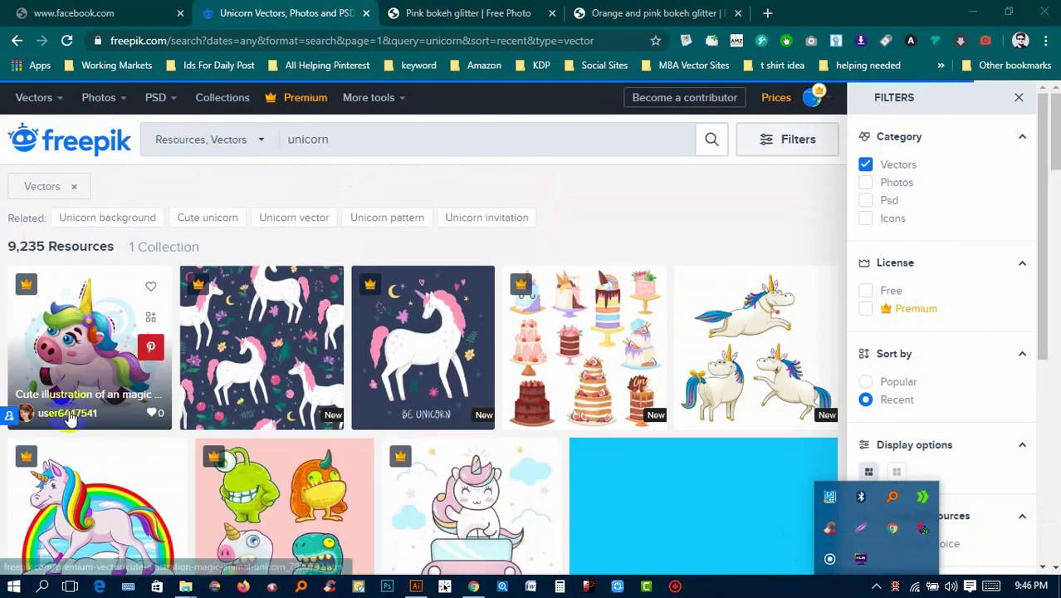
# Open the cute magic unicorn illustration in a new tab, browse it, then return to the glitter page
pyautogui.rightClick(94, 108)
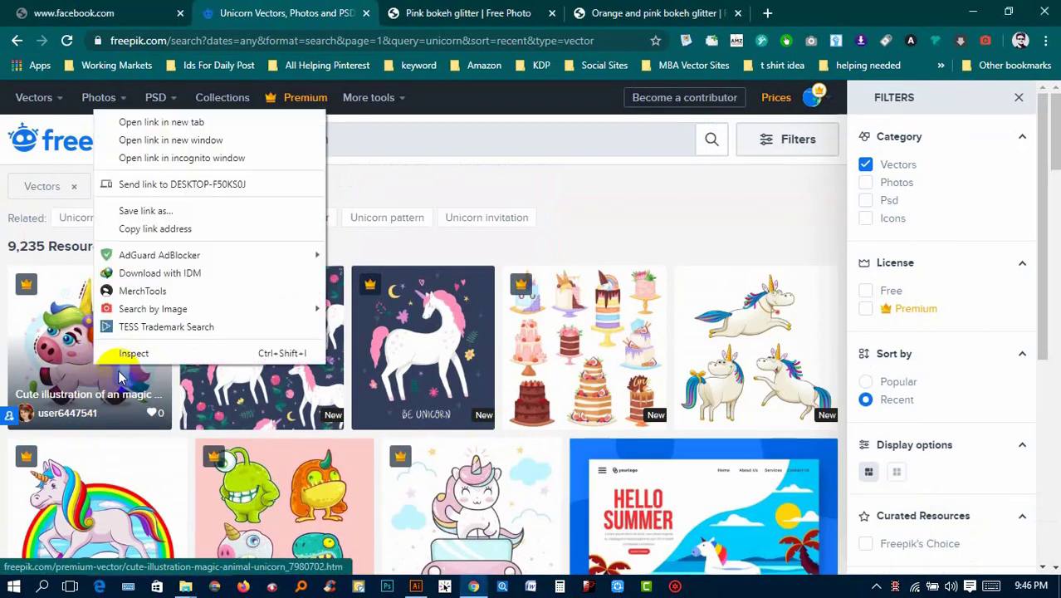
pyautogui.click(152, 124)
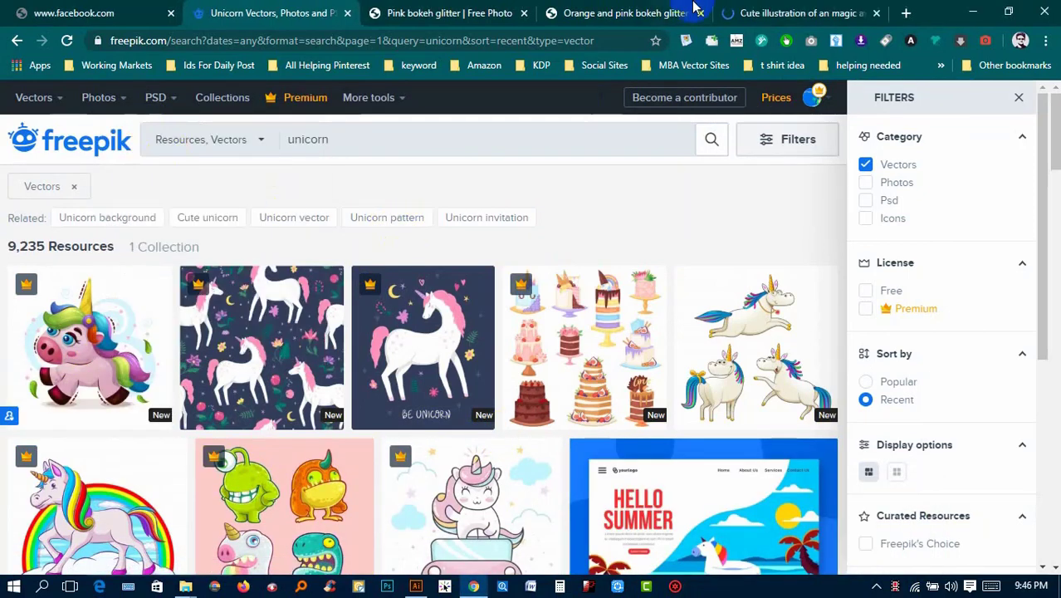
pyautogui.click(770, 8)
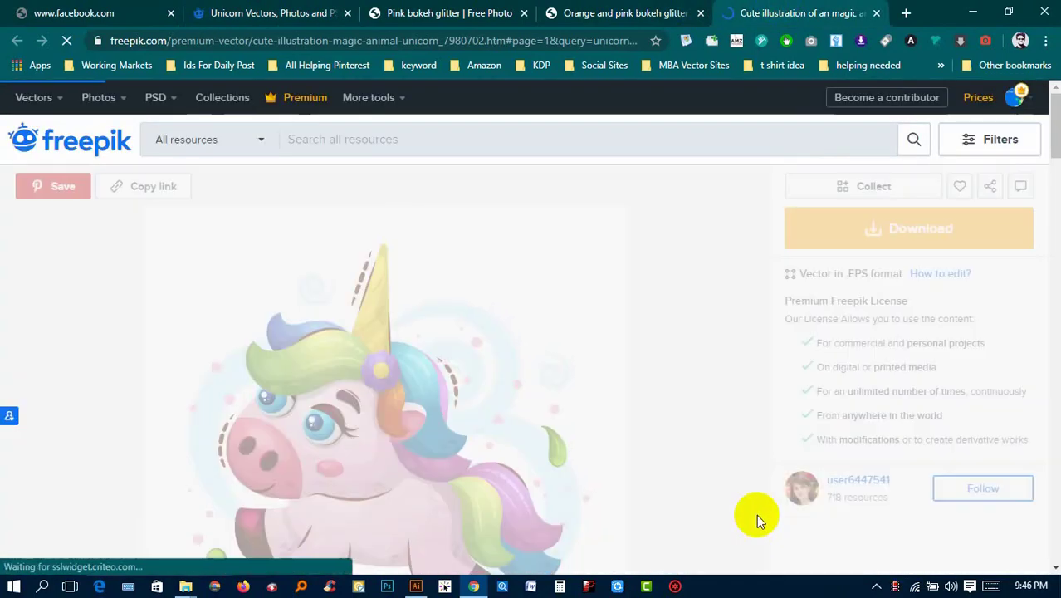
pyautogui.scroll(-2, 757, 514)
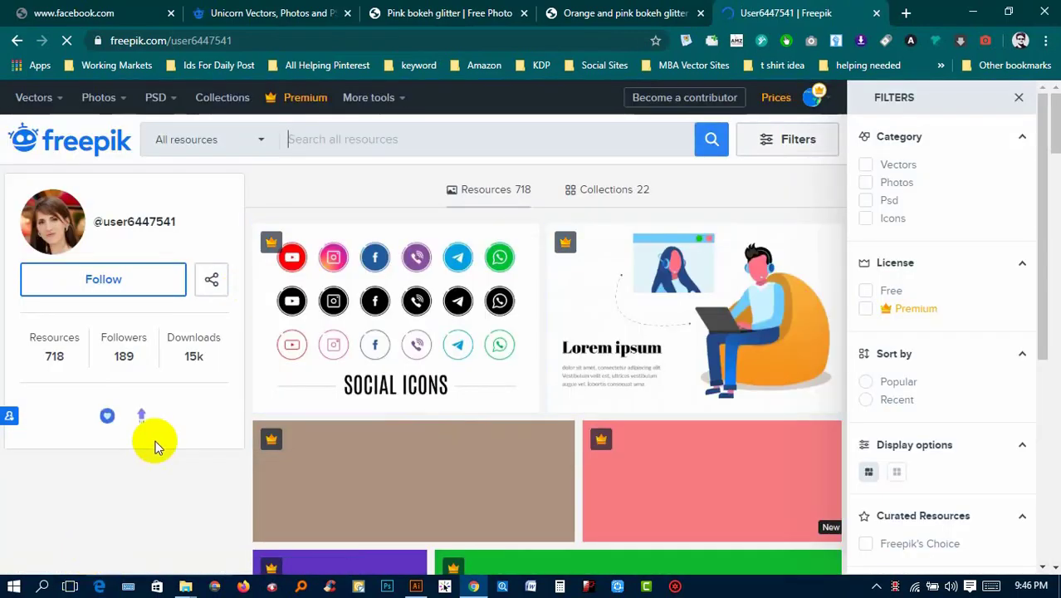
pyautogui.scroll(-4, 189, 437)
pyautogui.scroll(-1, 540, 428)
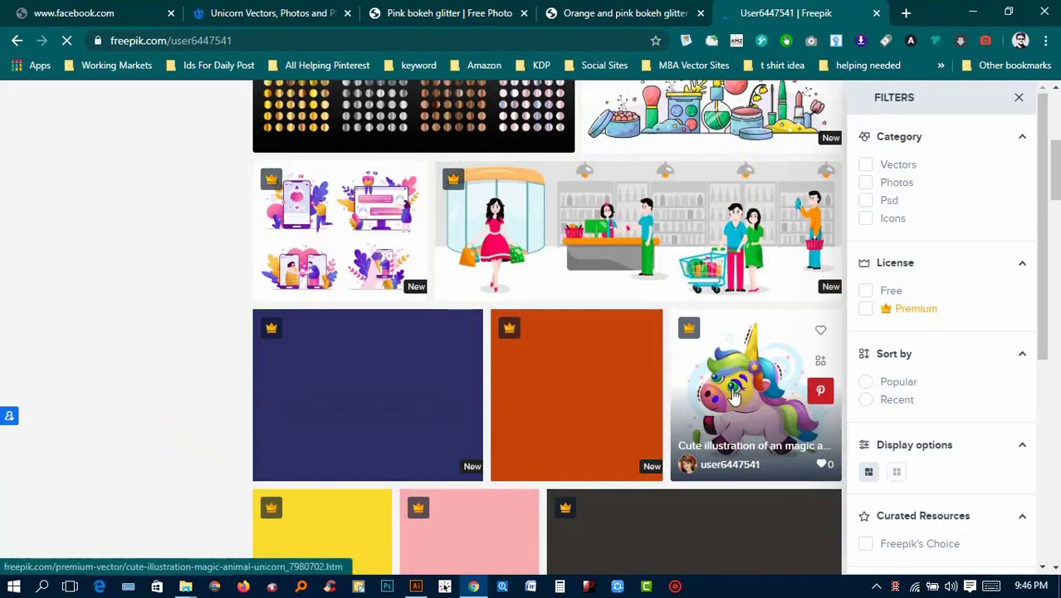
pyautogui.scroll(-3, 946, 523)
pyautogui.scroll(-3, 815, 515)
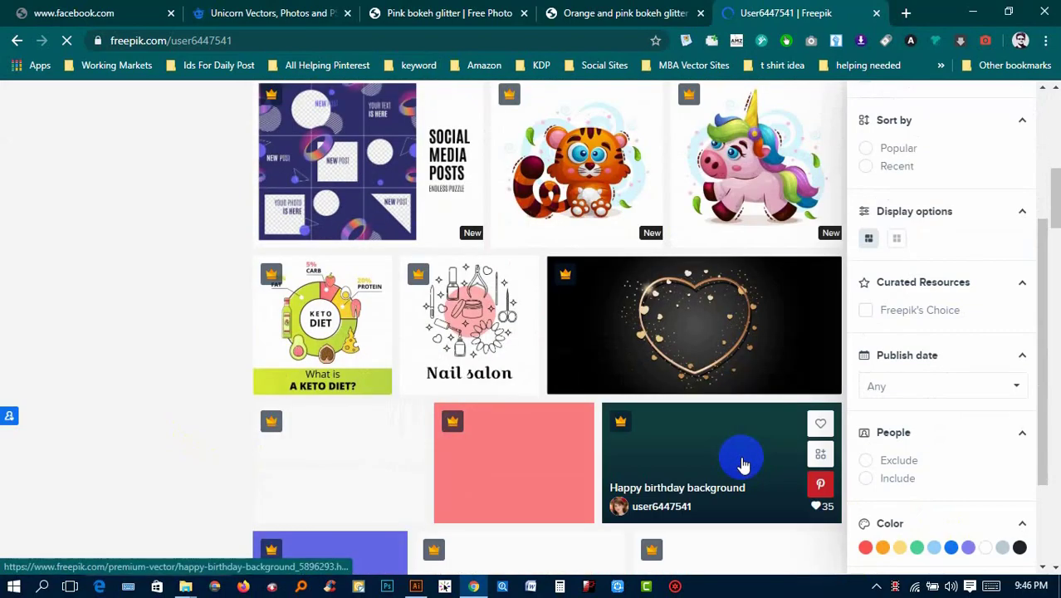
pyautogui.scroll(-3, 743, 465)
pyautogui.scroll(-1, 725, 420)
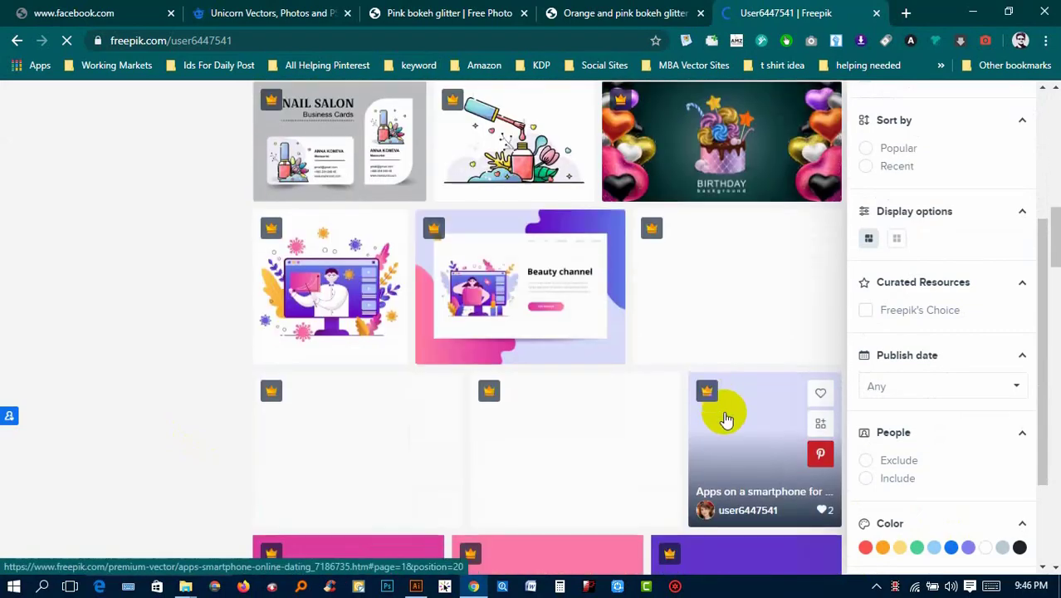
pyautogui.scroll(-2, 725, 419)
pyautogui.click(640, 10)
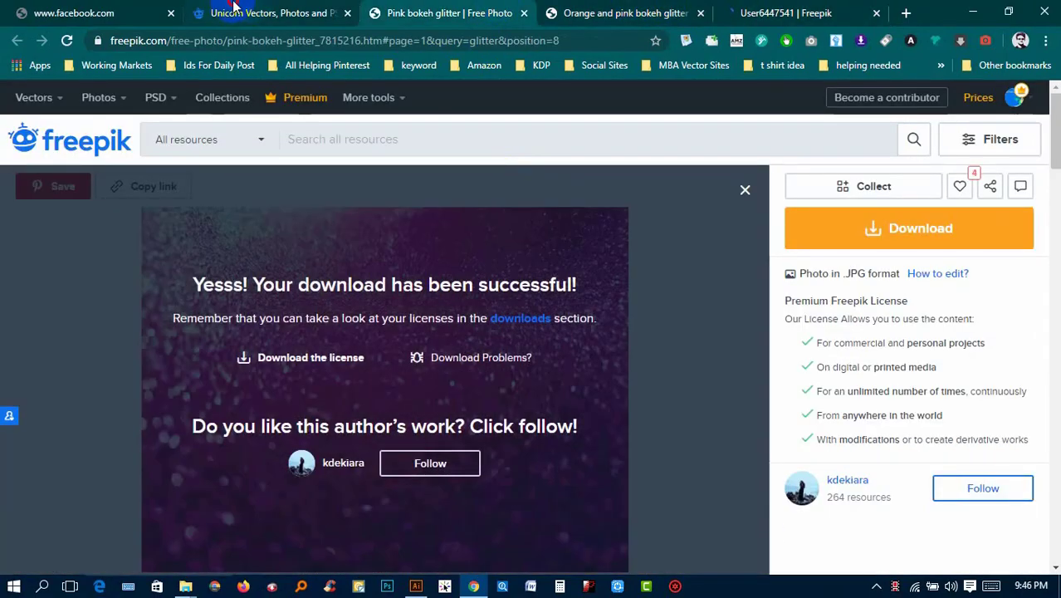
# Open the candy rainbow text effect from the unicorn vector results in a new tab
pyautogui.click(266, 13)
pyautogui.scroll(-3, 415, 332)
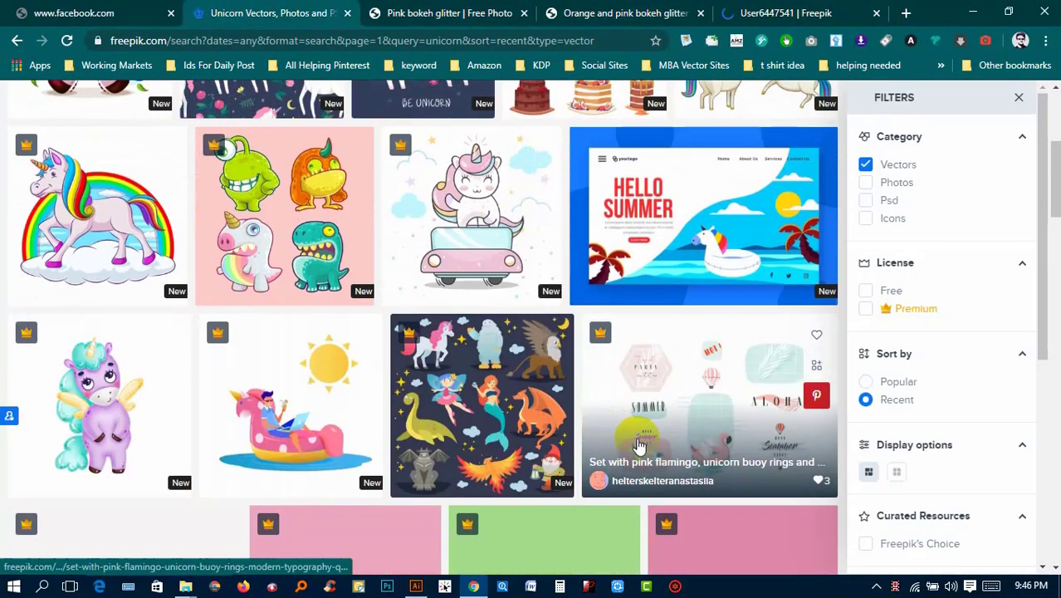
pyautogui.scroll(-3, 739, 420)
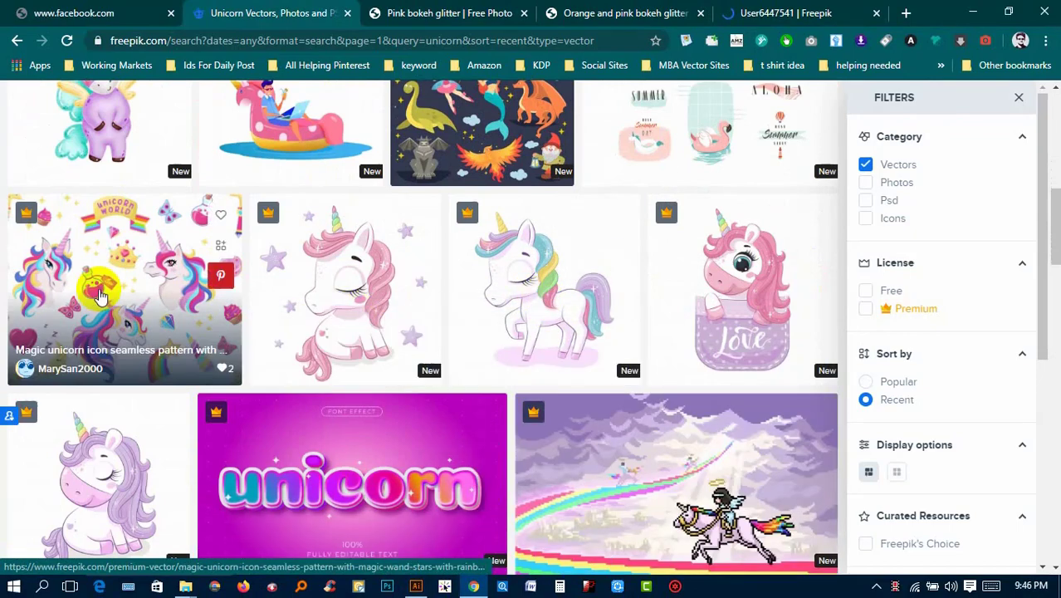
pyautogui.scroll(-2, 733, 299)
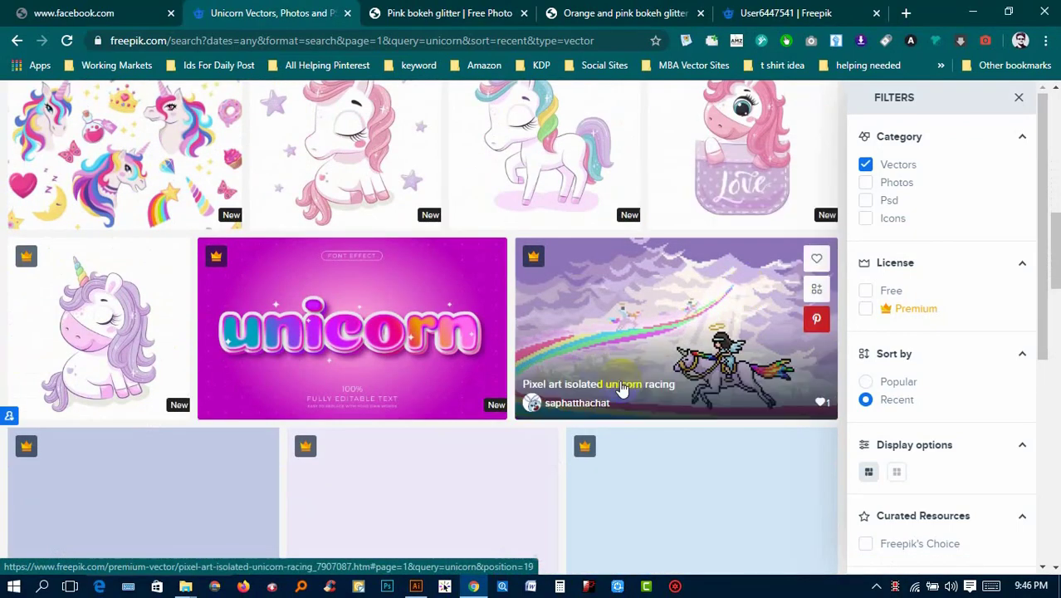
pyautogui.rightClick(347, 327)
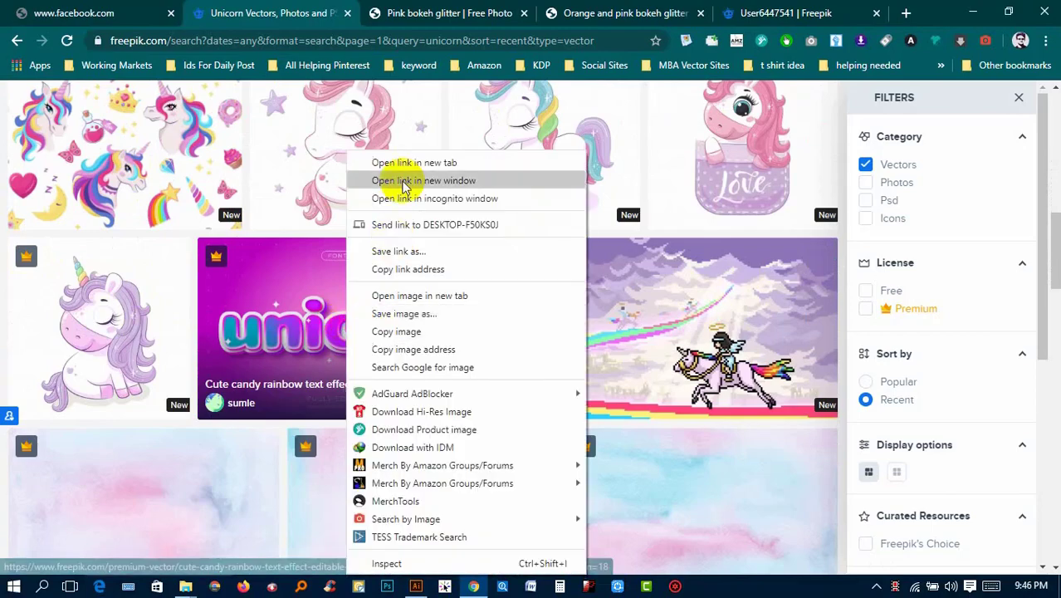
pyautogui.click(411, 158)
# Scroll down the unicorn vector results to reach page 2
pyautogui.scroll(-2, 327, 195)
pyautogui.scroll(-5, 556, 315)
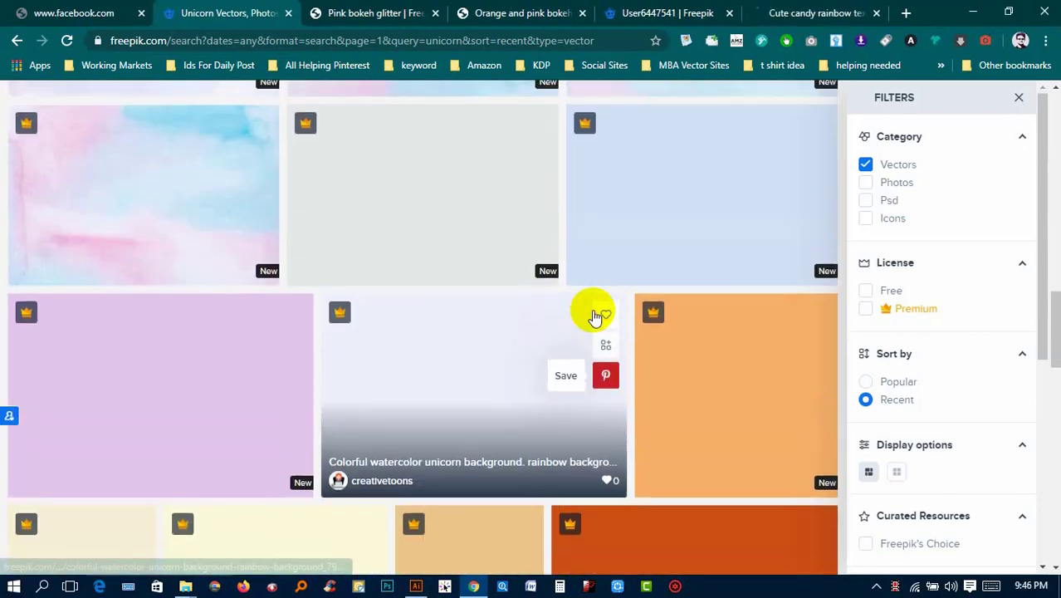
pyautogui.scroll(1, 591, 305)
pyautogui.scroll(-2, 747, 388)
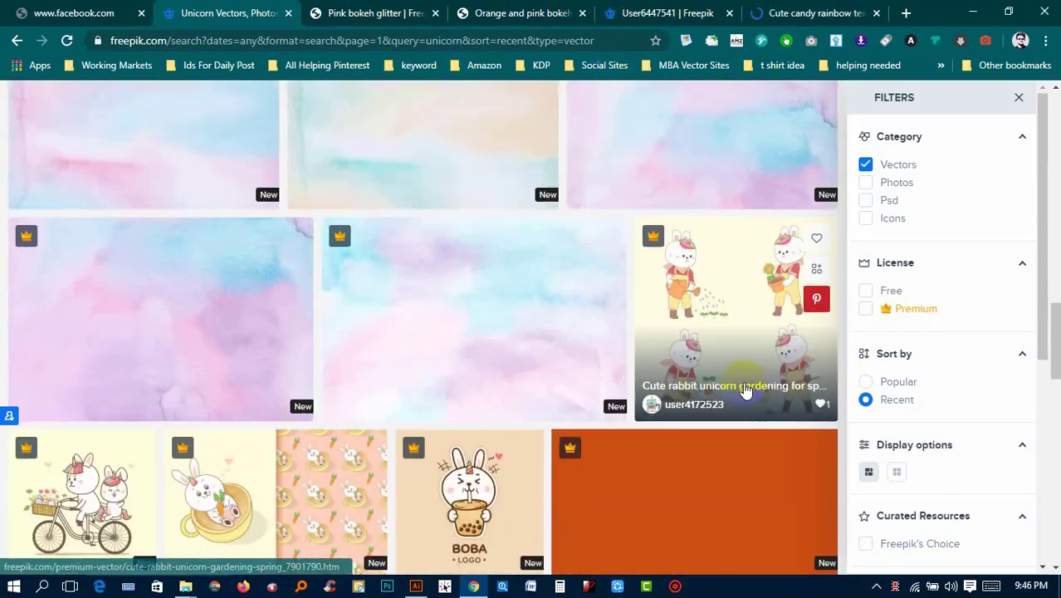
pyautogui.scroll(-3, 669, 445)
pyautogui.scroll(-1, 671, 448)
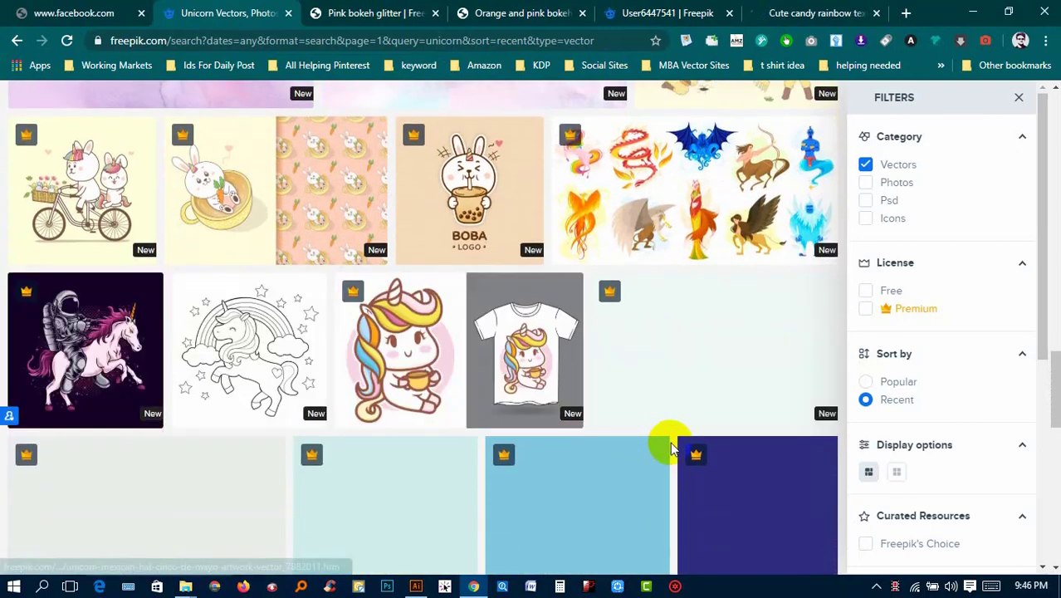
pyautogui.scroll(-3, 404, 498)
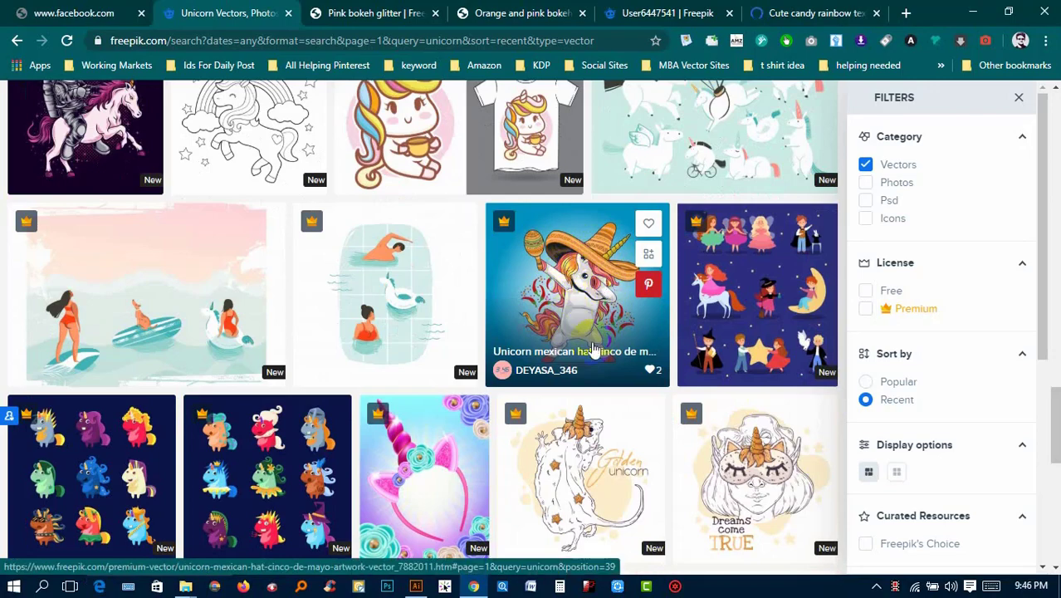
pyautogui.scroll(-1, 598, 341)
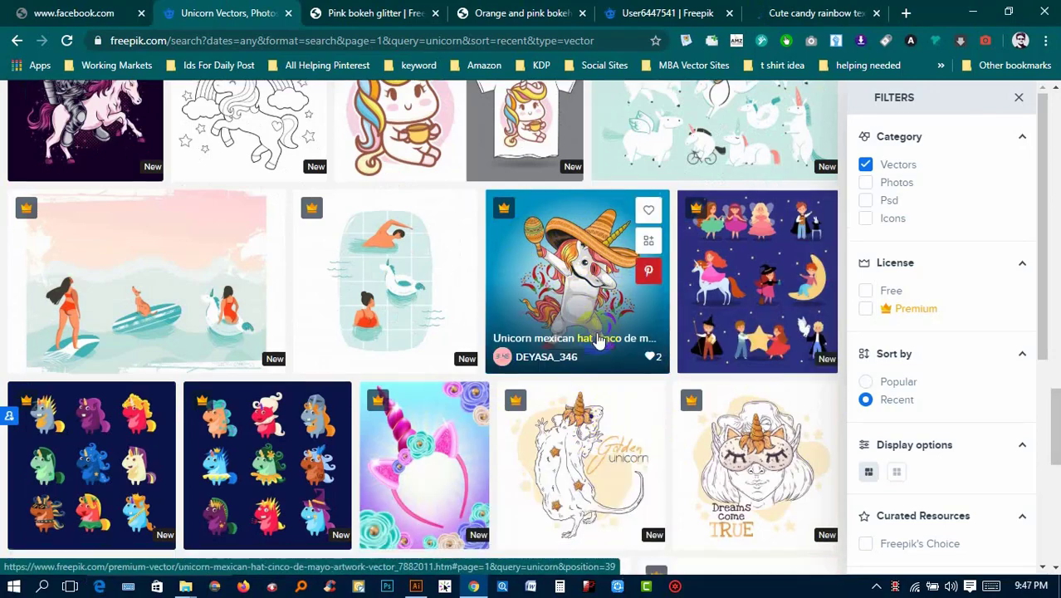
pyautogui.scroll(-2, 597, 341)
pyautogui.scroll(-3, 598, 341)
pyautogui.scroll(4, 581, 415)
pyautogui.scroll(1, 556, 292)
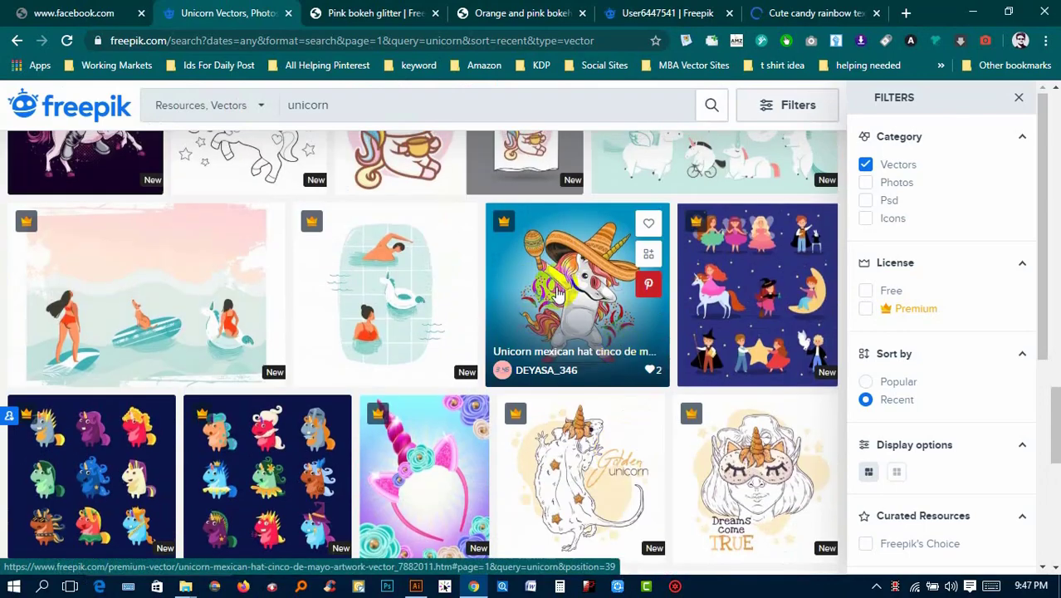
pyautogui.scroll(-5, 558, 295)
pyautogui.scroll(1, 444, 324)
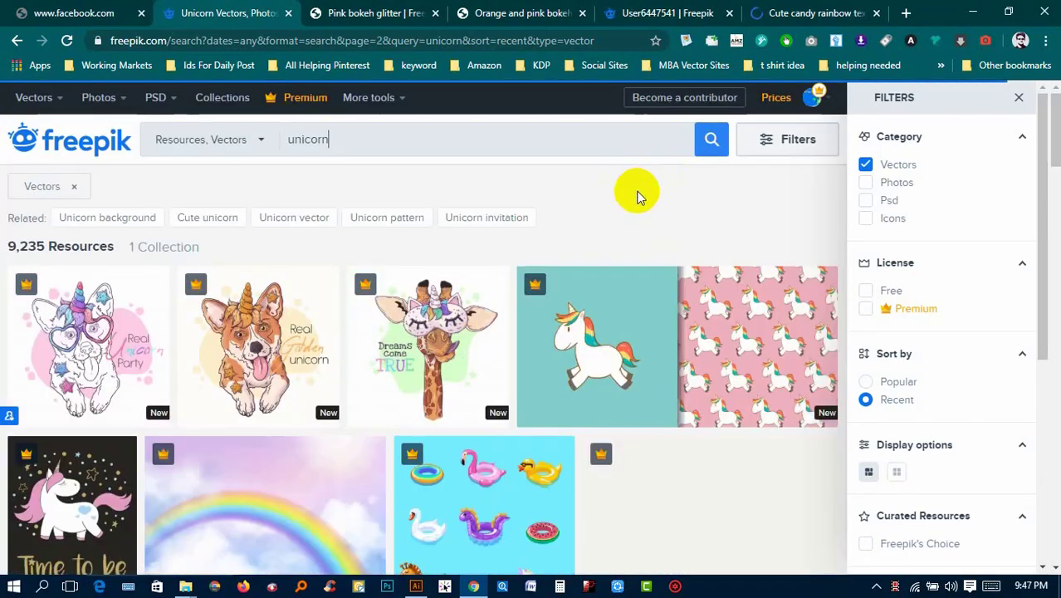
# Scroll through page 2 of the Freepik unicorn vector results
pyautogui.scroll(-1, 661, 199)
pyautogui.scroll(-3, 664, 216)
pyautogui.scroll(-4, 722, 274)
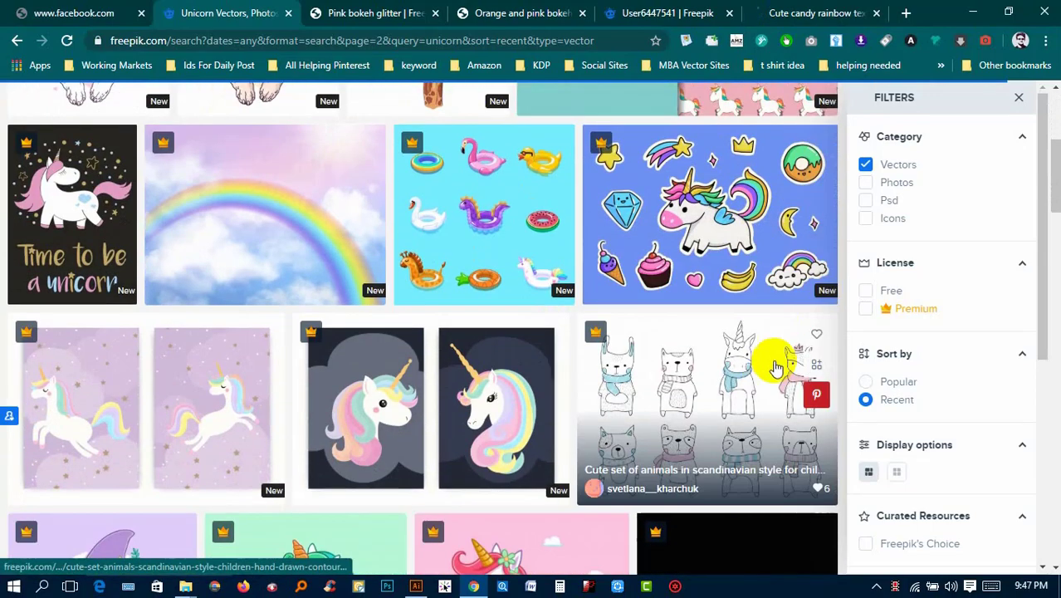
pyautogui.scroll(1, 766, 378)
pyautogui.scroll(2, 766, 378)
pyautogui.scroll(-2, 765, 378)
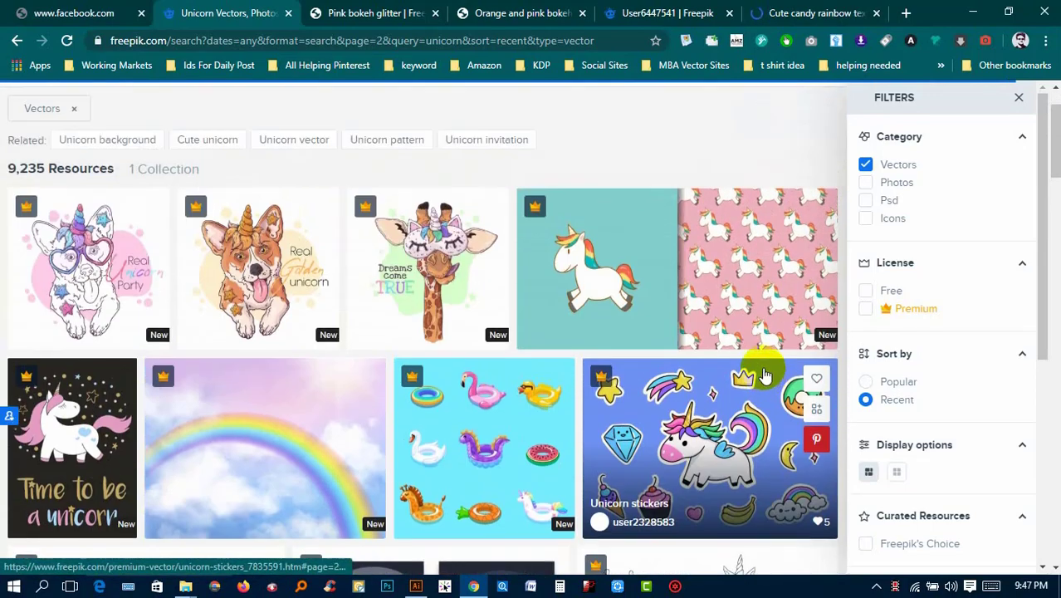
pyautogui.scroll(-3, 75, 293)
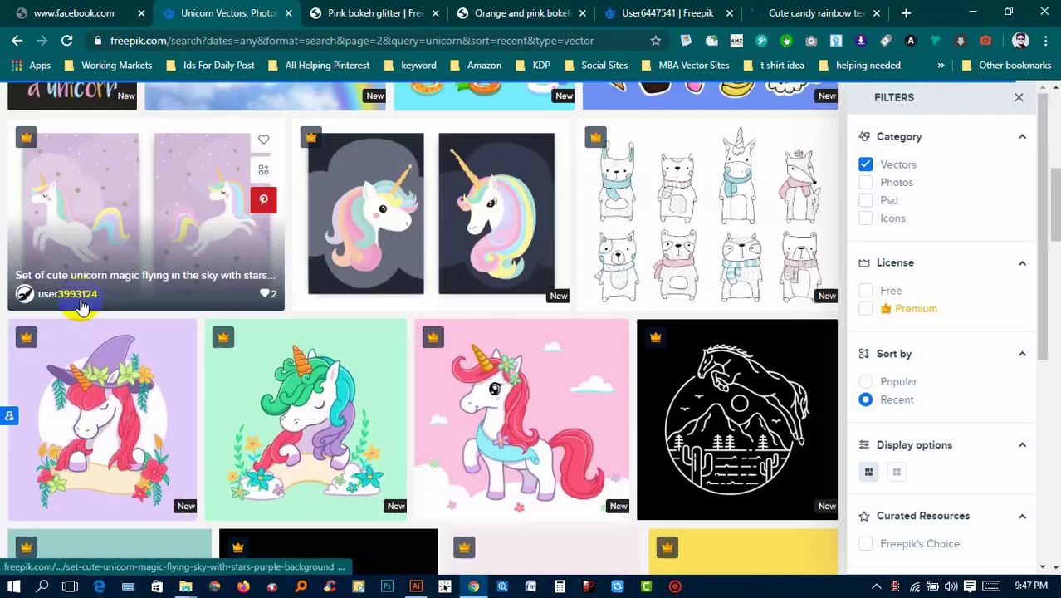
pyautogui.scroll(-1, 581, 296)
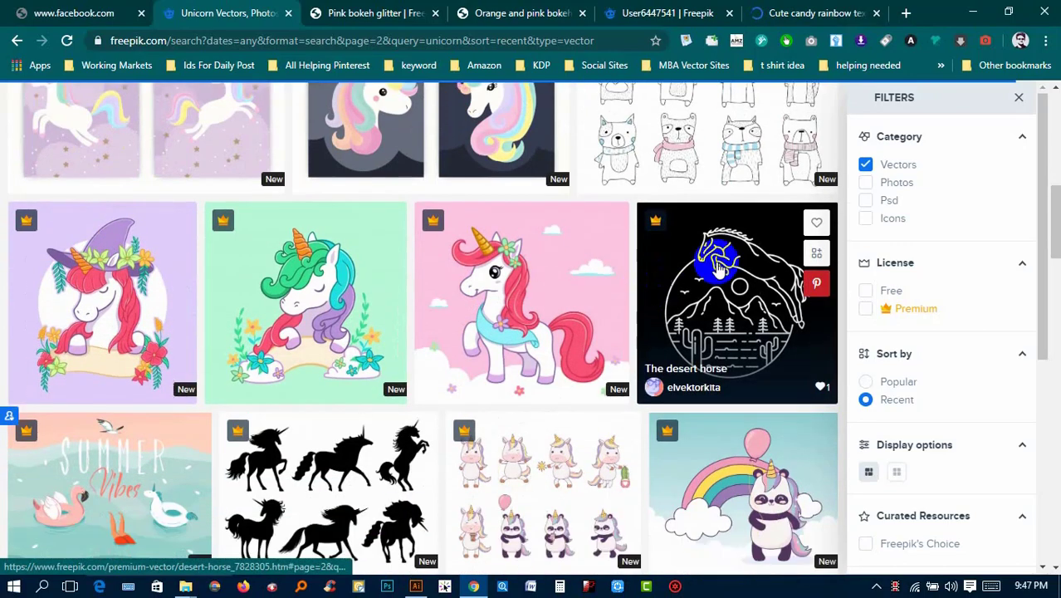
pyautogui.scroll(-1, 716, 270)
pyautogui.scroll(-1, 711, 276)
pyautogui.scroll(-2, 581, 373)
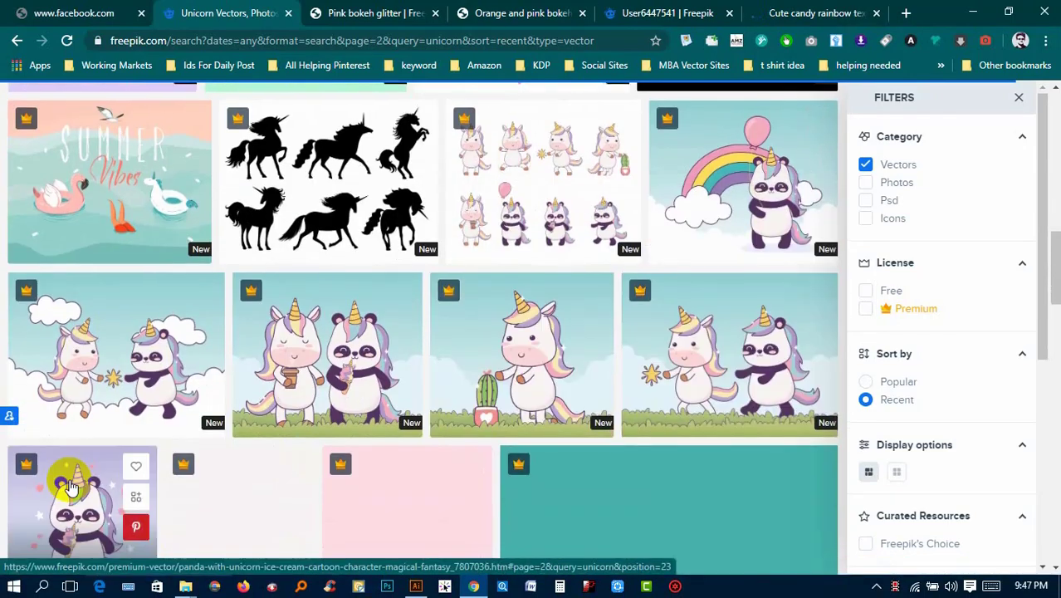
pyautogui.scroll(-3, 73, 489)
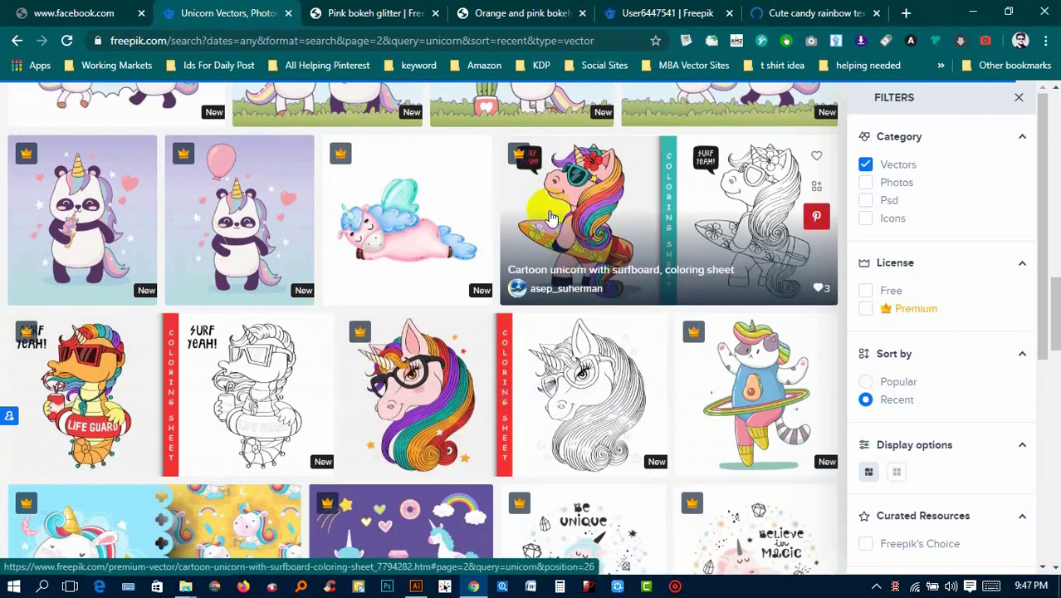
pyautogui.scroll(-2, 549, 217)
pyautogui.scroll(-1, 614, 471)
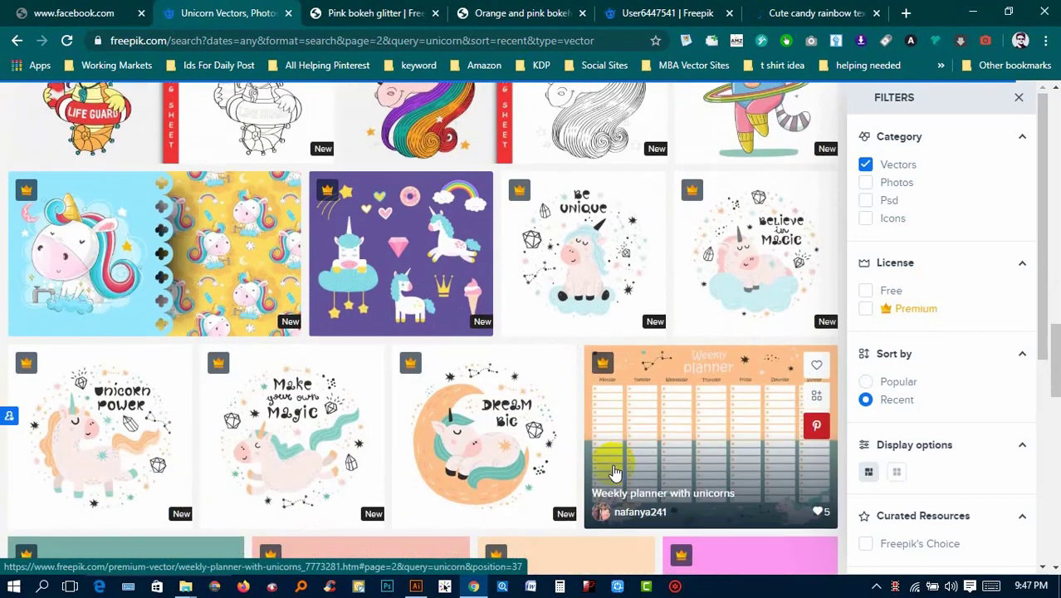
pyautogui.scroll(-2, 615, 472)
pyautogui.scroll(-2, 615, 473)
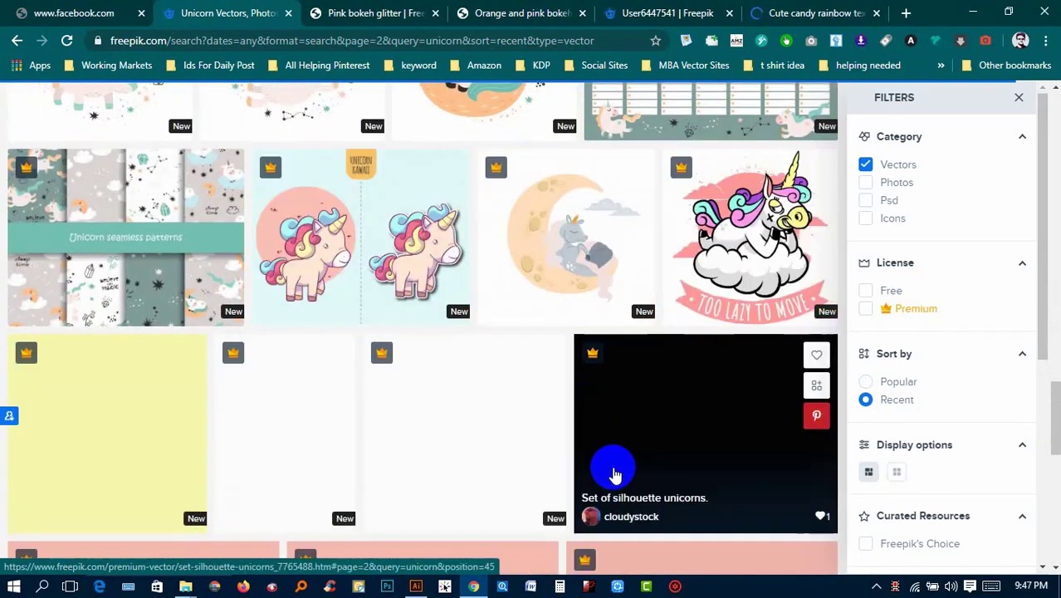
pyautogui.scroll(-2, 635, 431)
pyautogui.scroll(-2, 817, 181)
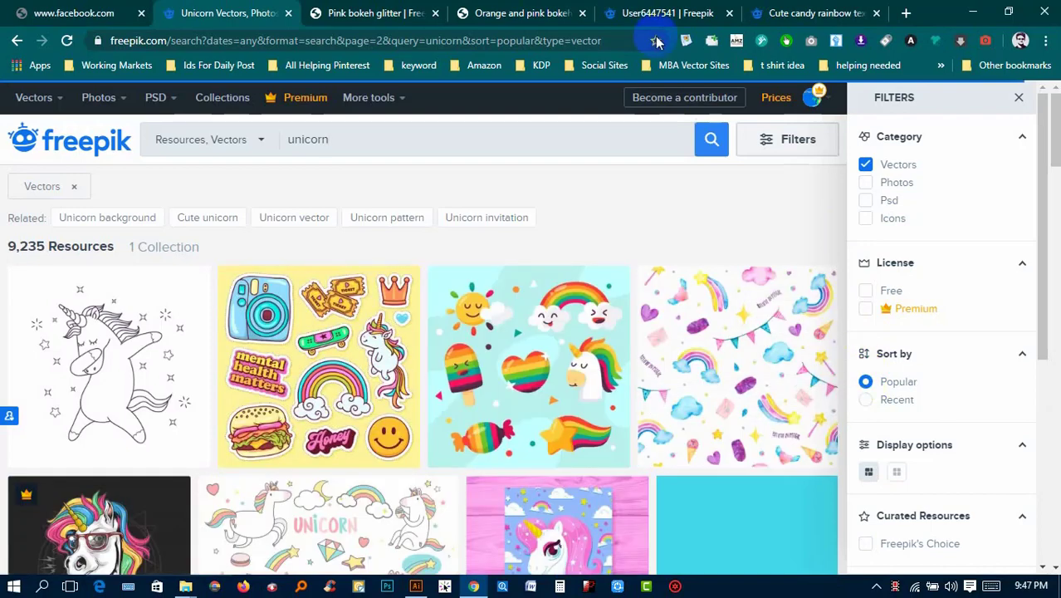
# Load the VectorStock site in the pink bokeh glitter download tab
pyautogui.click(325, 8)
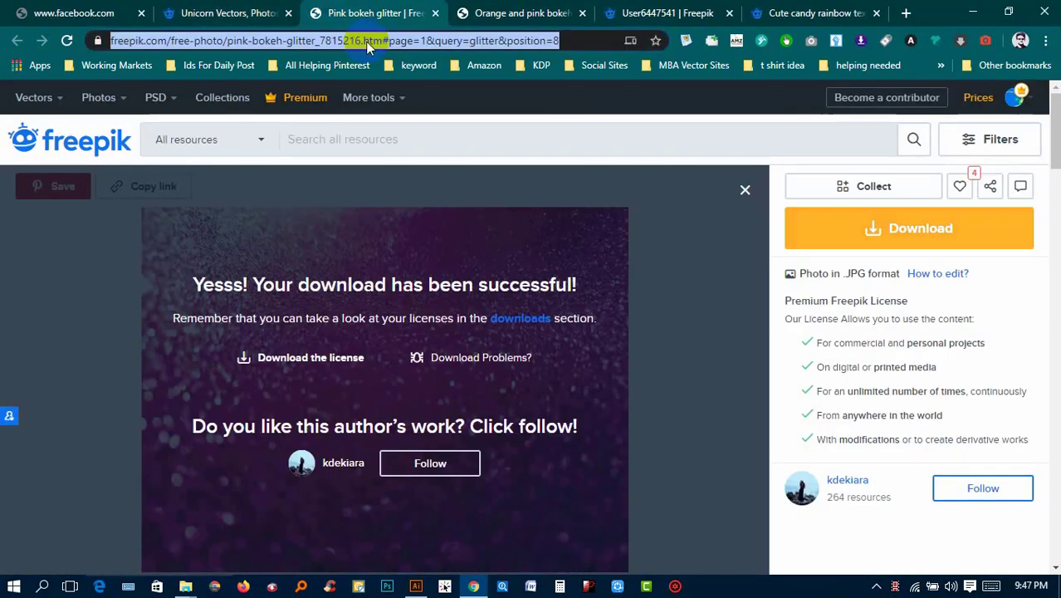
pyautogui.write('vec')
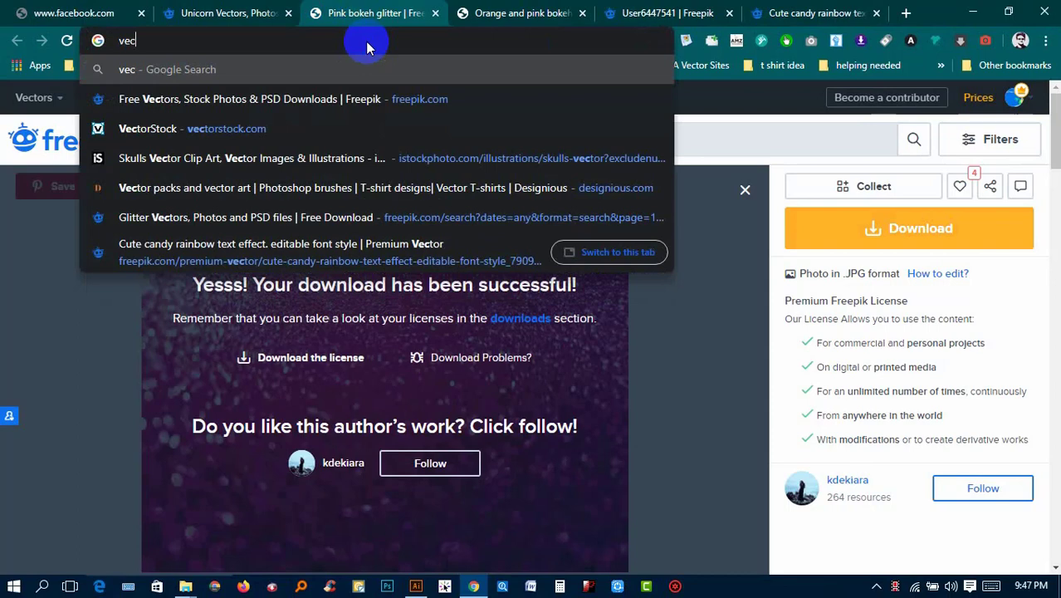
pyautogui.press('Down')
pyautogui.press('Return')
pyautogui.click(366, 41)
pyautogui.write('v')
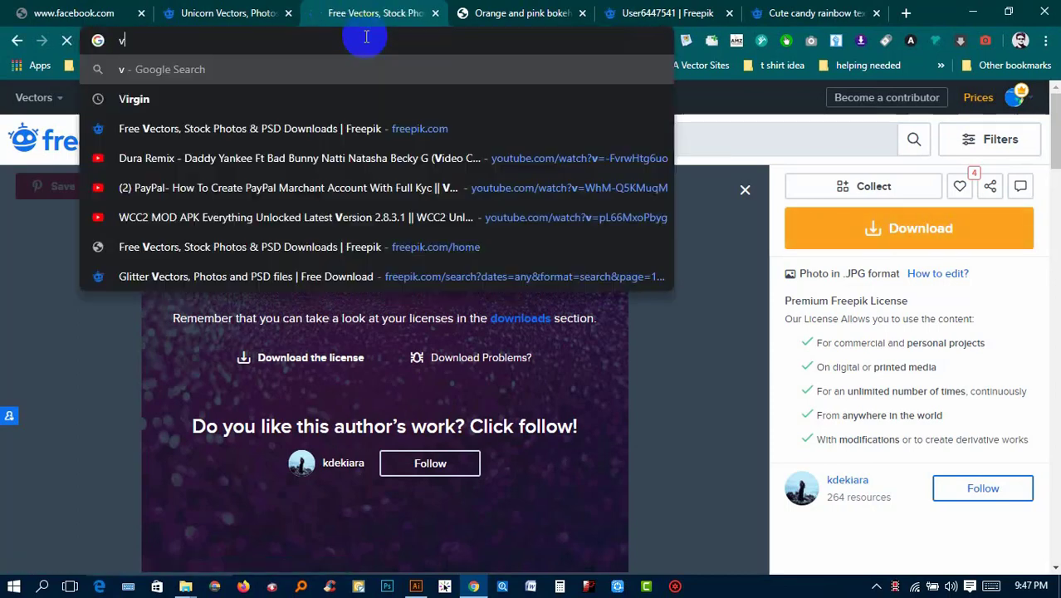
pyautogui.write('ector')
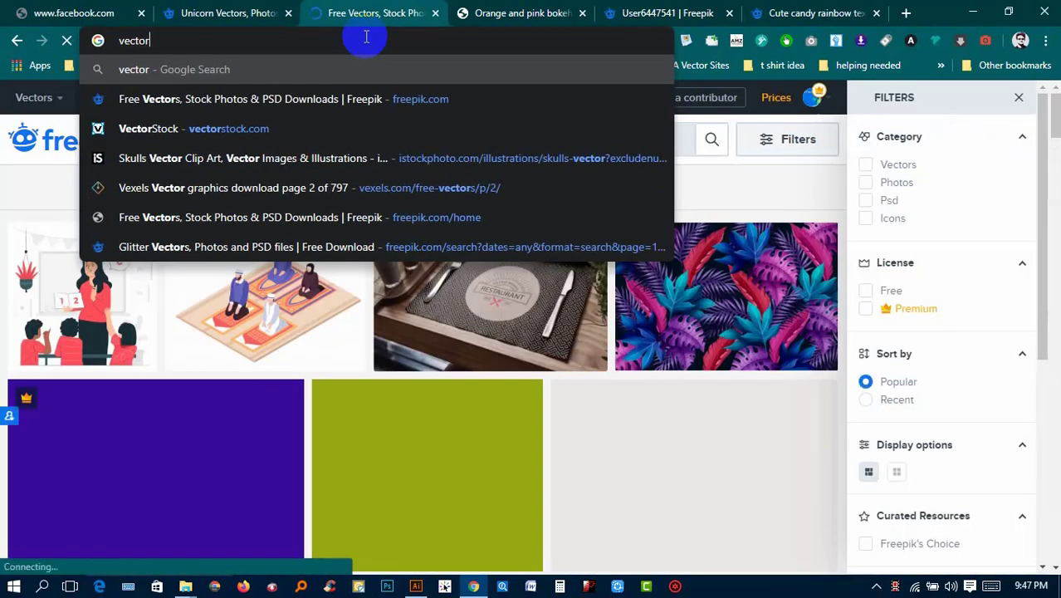
pyautogui.press('Down')
pyautogui.press('Down')
pyautogui.press('Return')
# Return to the Freepik unicorn vectors and browse them for suitable artwork
pyautogui.click(224, 13)
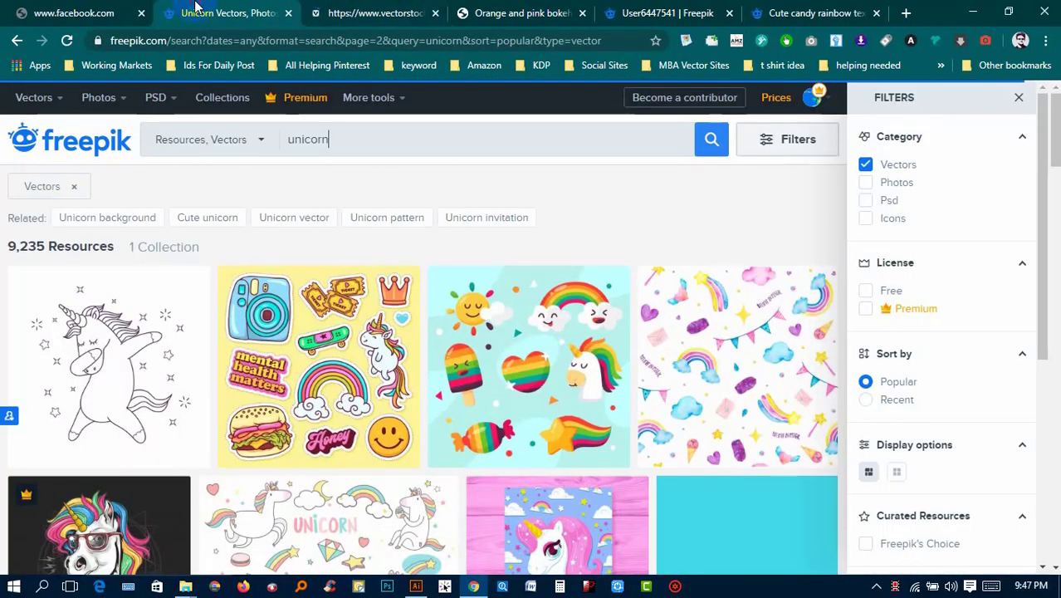
pyautogui.scroll(-2, 535, 493)
pyautogui.scroll(-3, 535, 493)
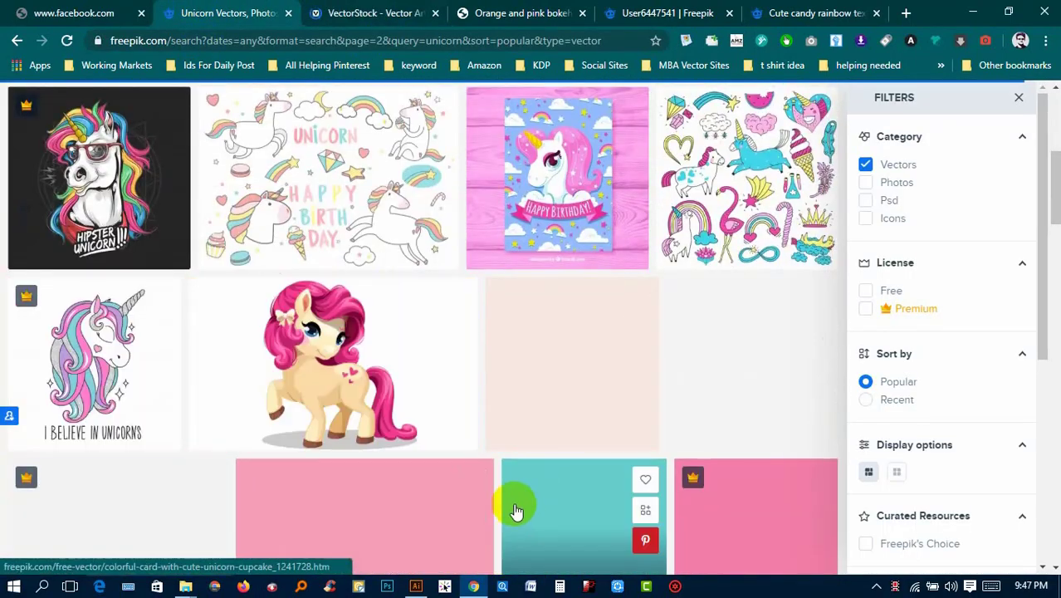
pyautogui.scroll(-2, 515, 505)
pyautogui.scroll(-1, 516, 510)
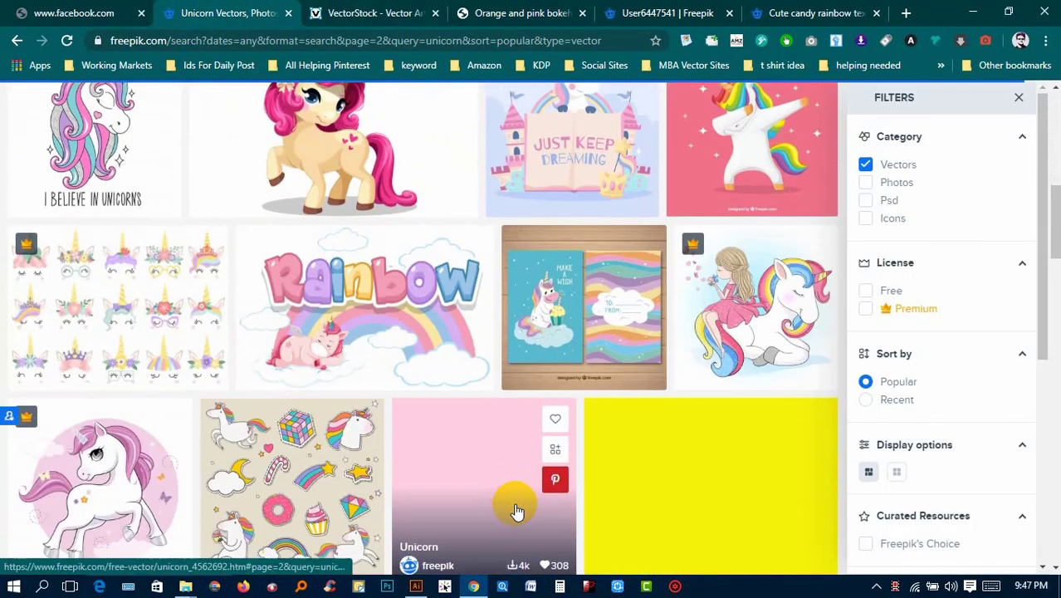
pyautogui.scroll(-1, 516, 508)
pyautogui.scroll(-2, 520, 506)
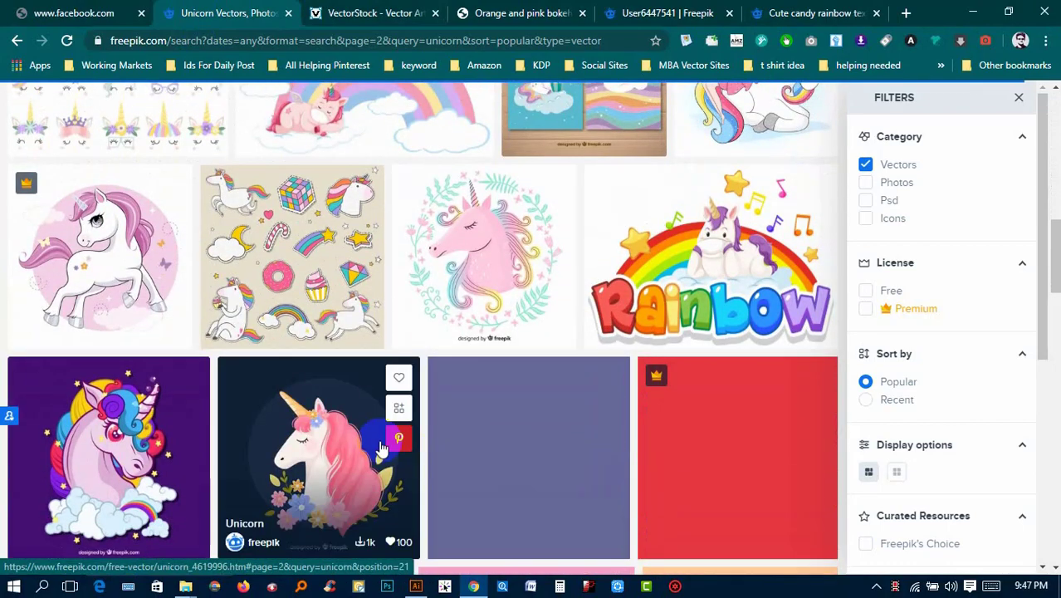
pyautogui.scroll(-1, 462, 508)
pyautogui.scroll(-2, 228, 417)
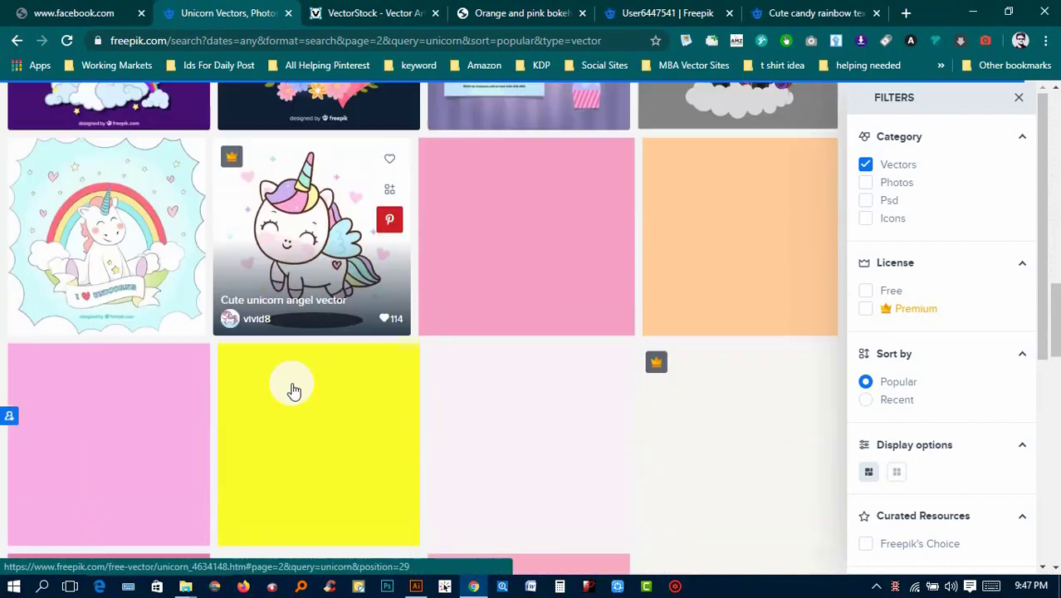
pyautogui.scroll(-2, 289, 386)
pyautogui.scroll(1, 293, 394)
pyautogui.scroll(2, 294, 394)
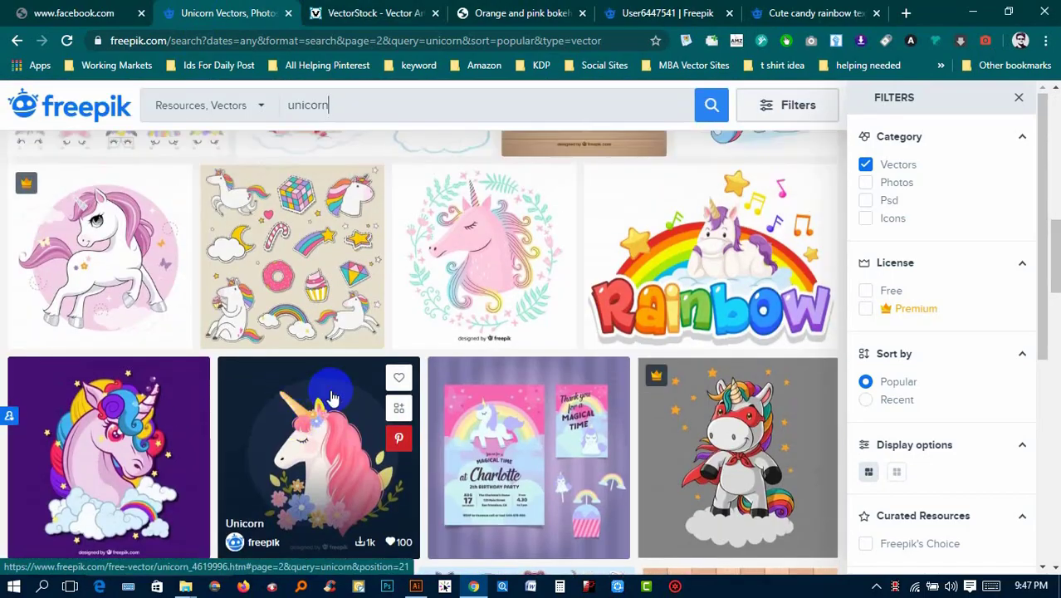
pyautogui.scroll(1, 249, 333)
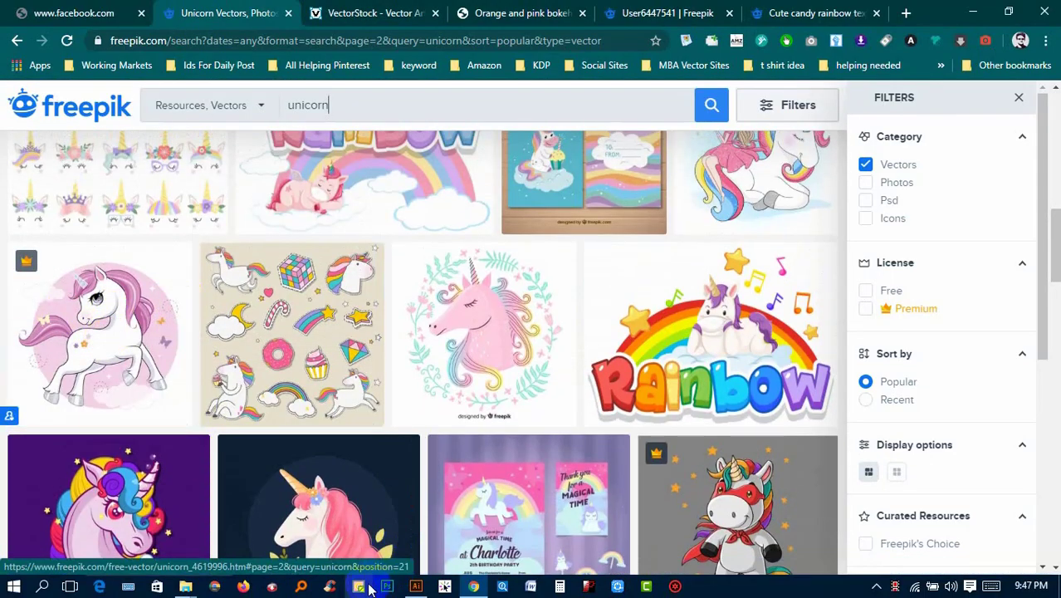
pyautogui.scroll(-3, 315, 348)
pyautogui.scroll(-5, 332, 398)
pyautogui.scroll(-1, 531, 349)
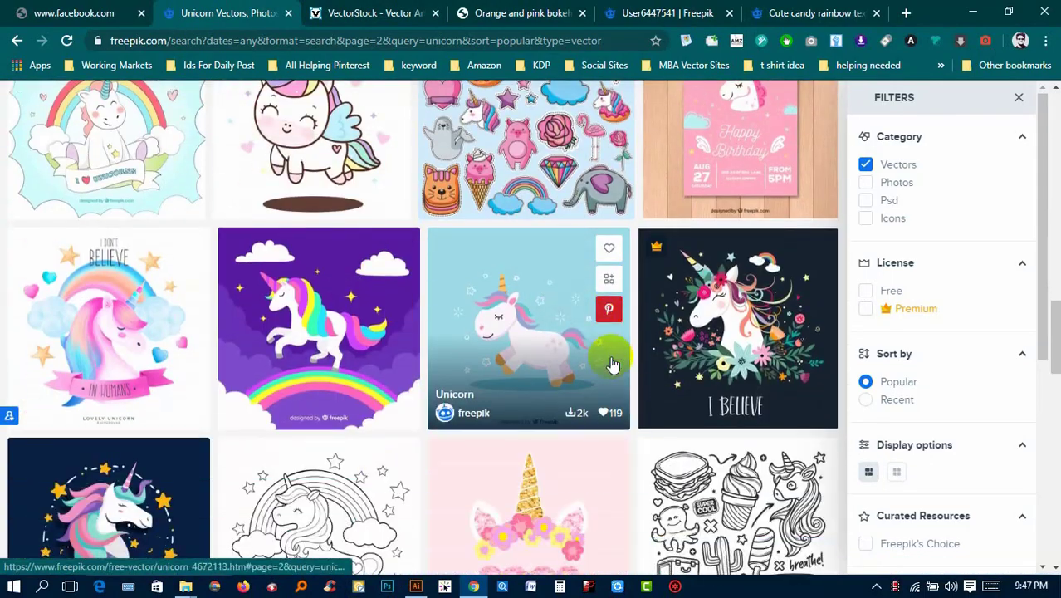
pyautogui.scroll(-2, 612, 365)
pyautogui.scroll(-1, 612, 365)
pyautogui.scroll(-3, 612, 365)
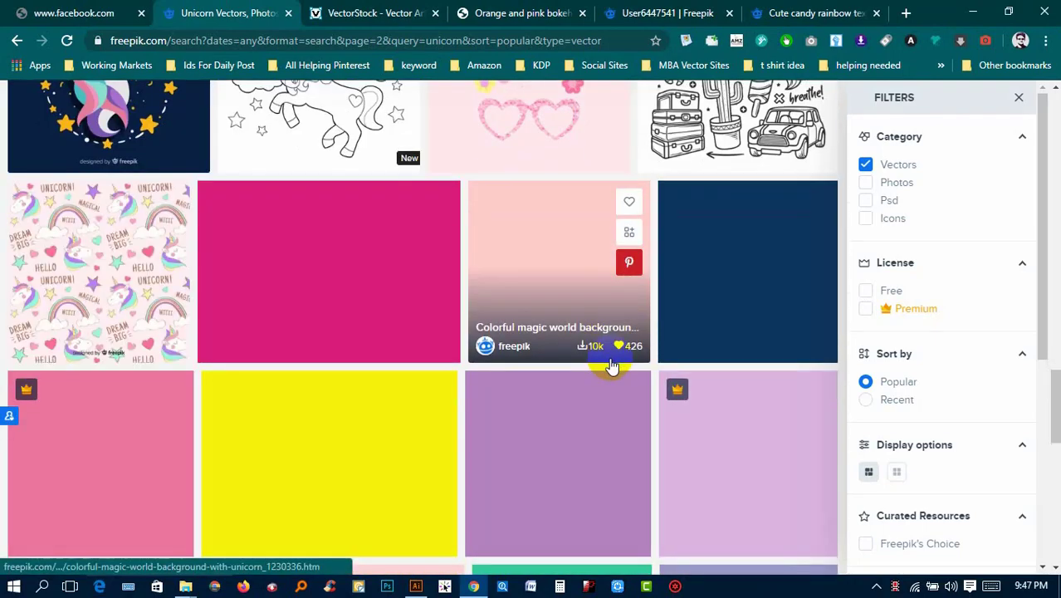
pyautogui.scroll(1, 521, 203)
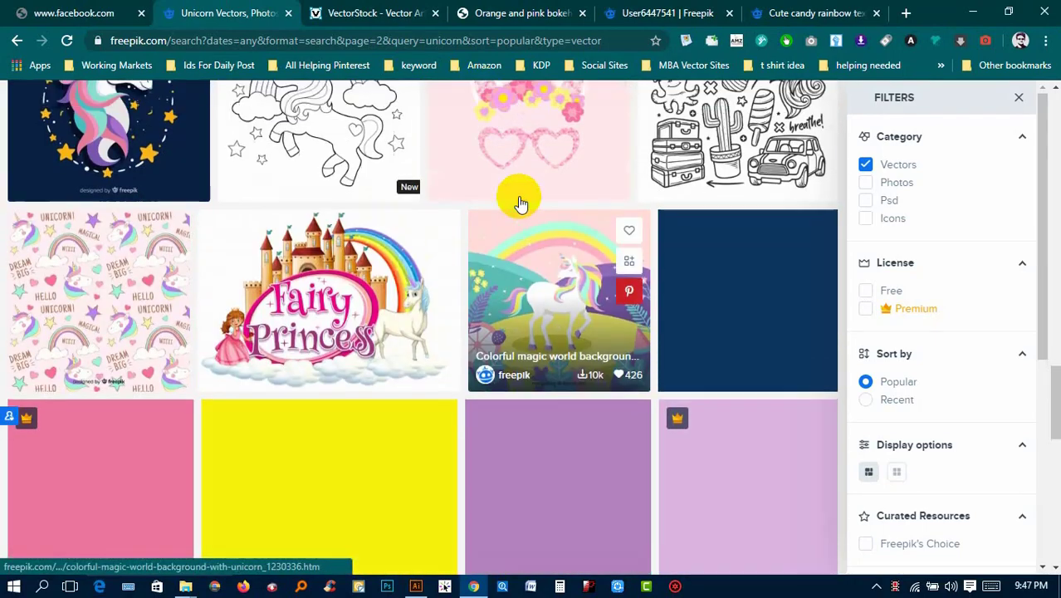
# Scroll through VectorStock's unicorn vector results looking for a unicorn head
pyautogui.click(419, 12)
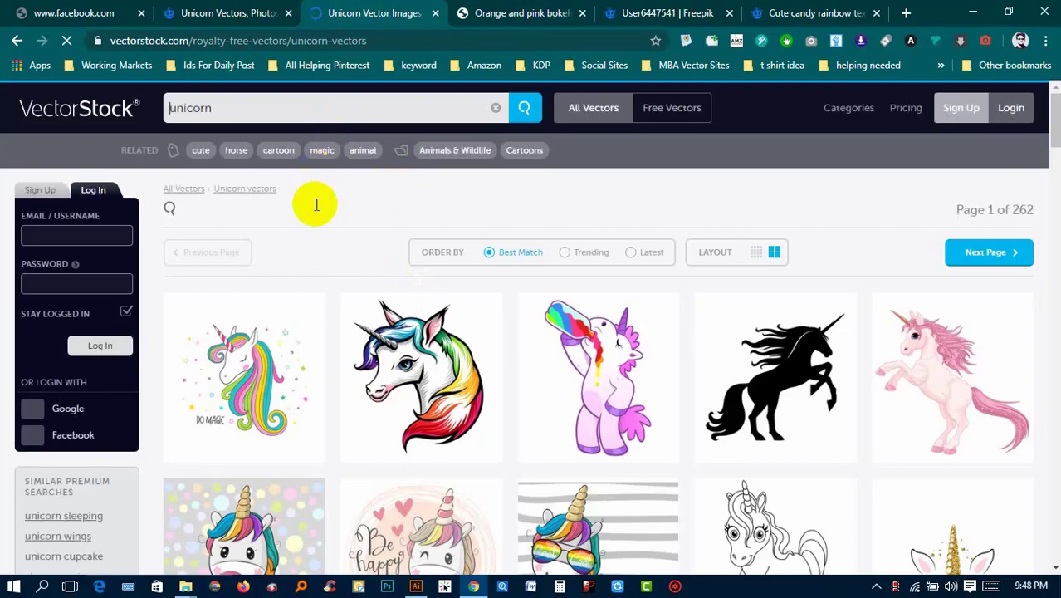
pyautogui.scroll(-5, 314, 201)
pyautogui.scroll(-2, 399, 412)
pyautogui.scroll(-3, 694, 433)
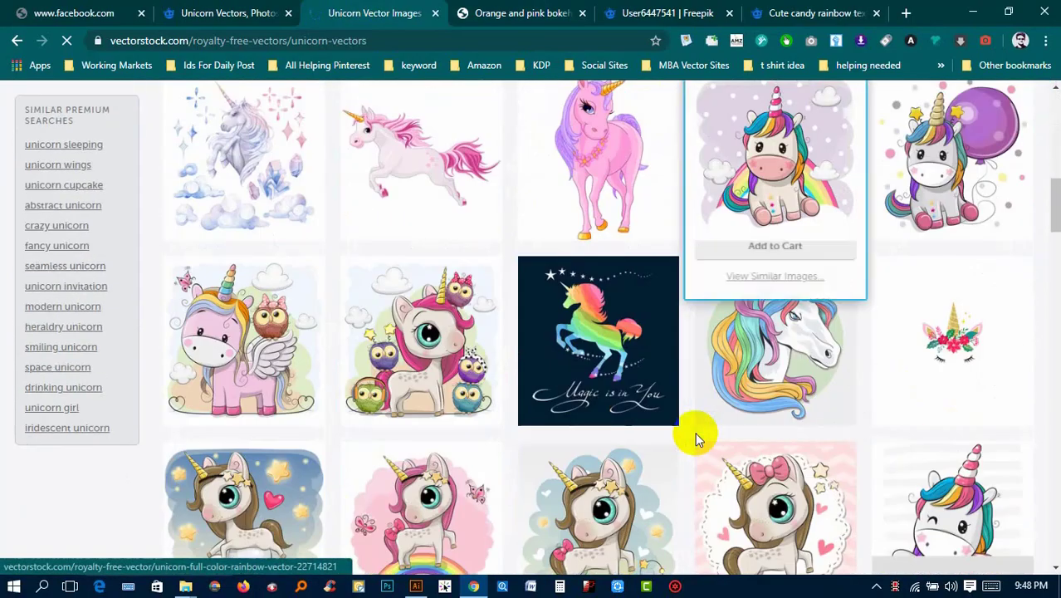
pyautogui.scroll(-1, 693, 432)
pyautogui.scroll(-1, 655, 407)
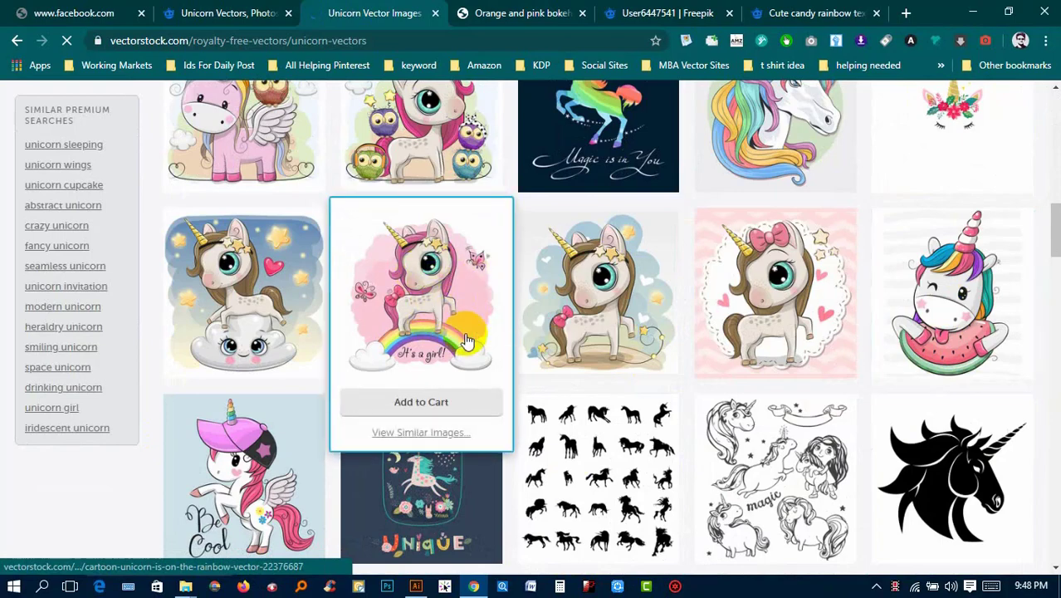
pyautogui.scroll(-5, 423, 266)
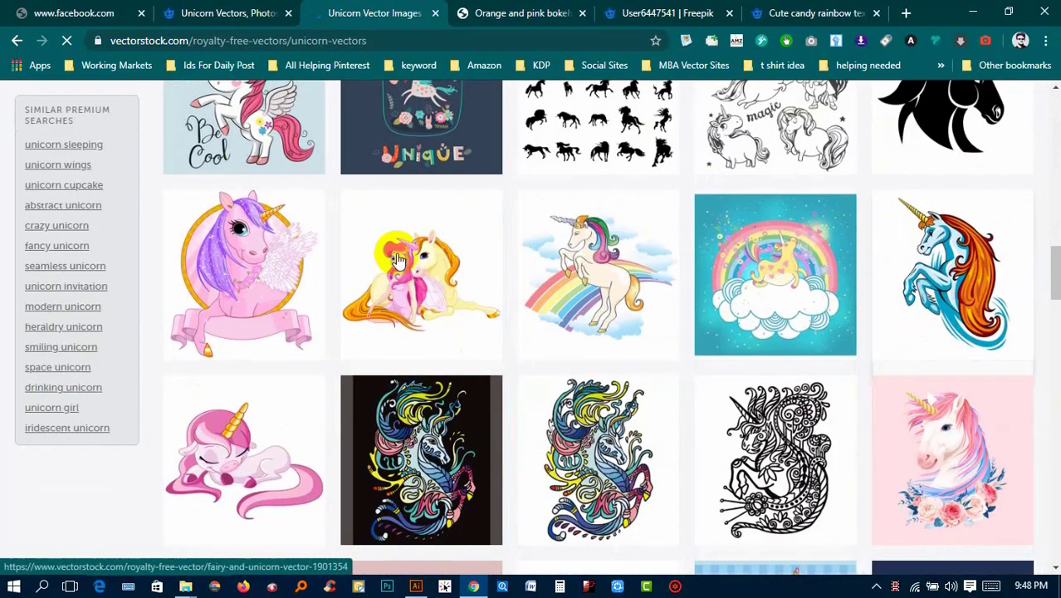
pyautogui.scroll(-4, 397, 260)
pyautogui.scroll(-2, 569, 308)
pyautogui.scroll(-3, 581, 308)
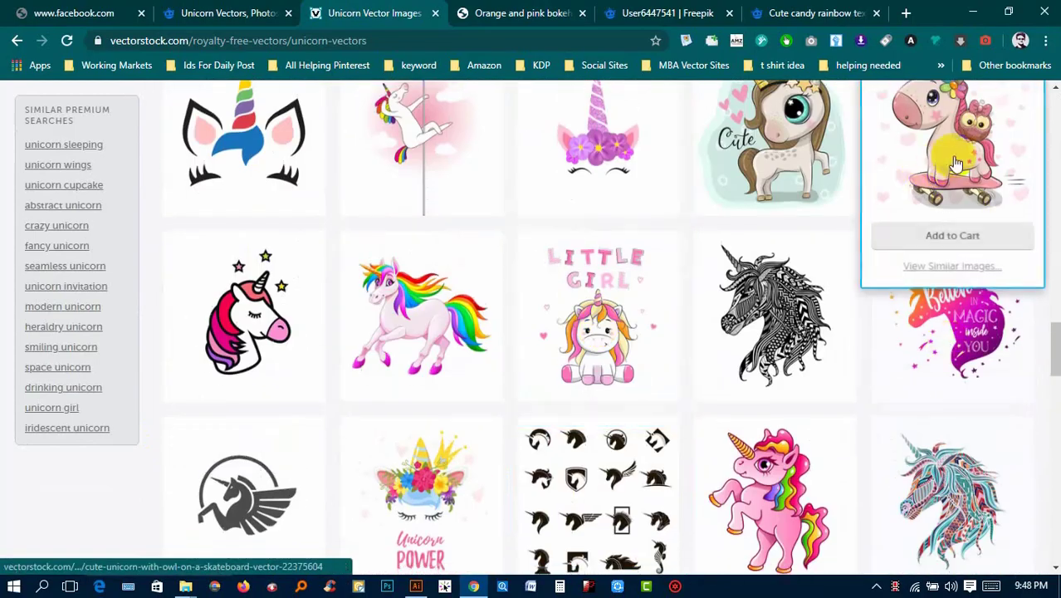
pyautogui.scroll(-3, 737, 340)
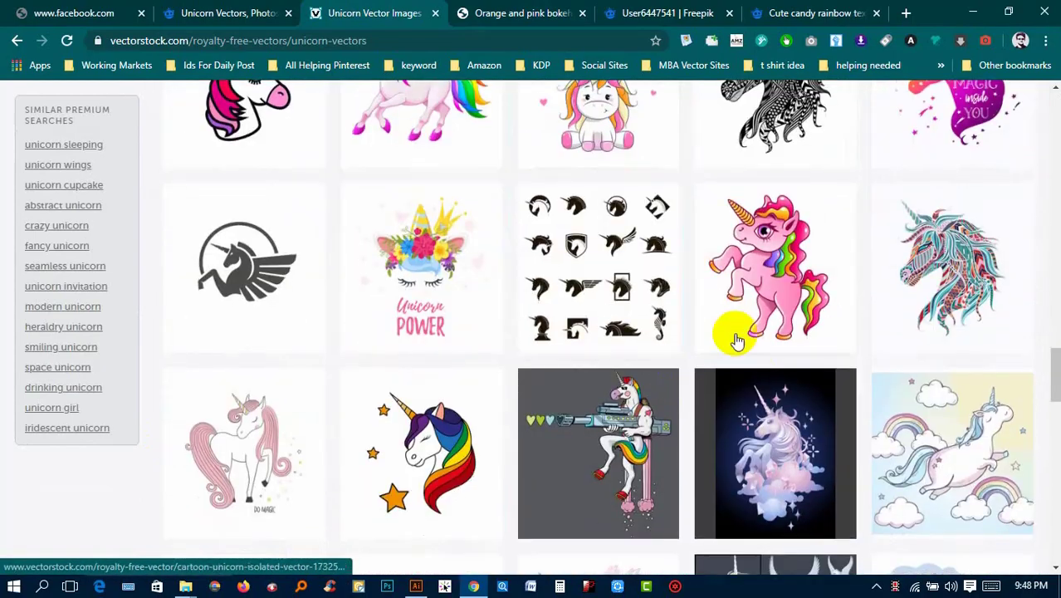
# Go back to the Freepik unicorn results and browse through them
pyautogui.click(260, 10)
pyautogui.scroll(-3, 116, 388)
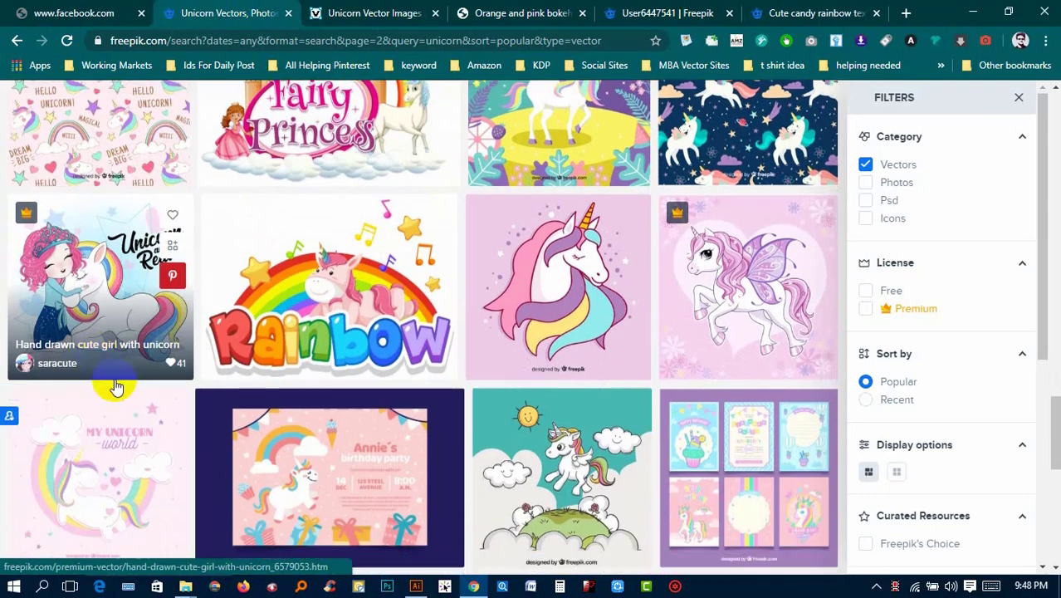
pyautogui.scroll(-2, 368, 399)
pyautogui.scroll(-4, 368, 404)
pyautogui.scroll(1, 367, 403)
pyautogui.scroll(5, 370, 413)
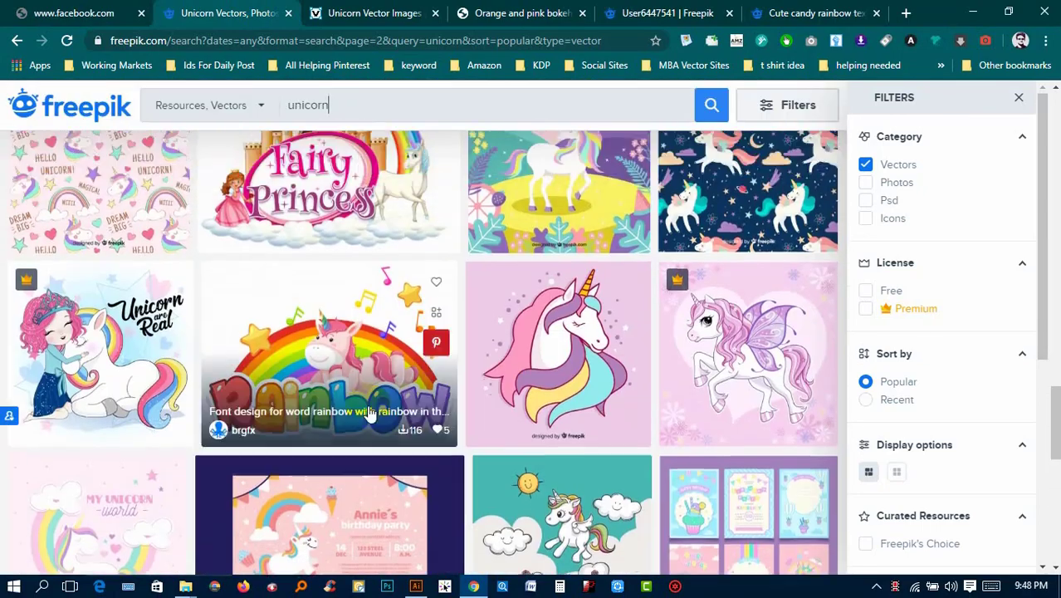
pyautogui.scroll(5, 367, 405)
pyautogui.scroll(1, 367, 404)
pyautogui.scroll(-4, 367, 408)
pyautogui.scroll(-3, 368, 408)
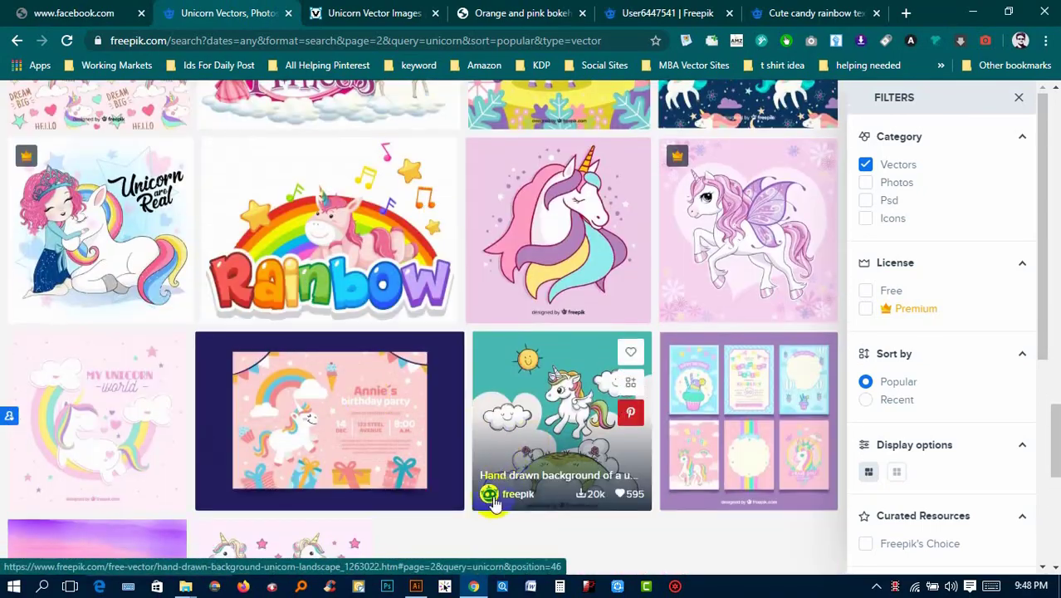
pyautogui.scroll(-3, 493, 505)
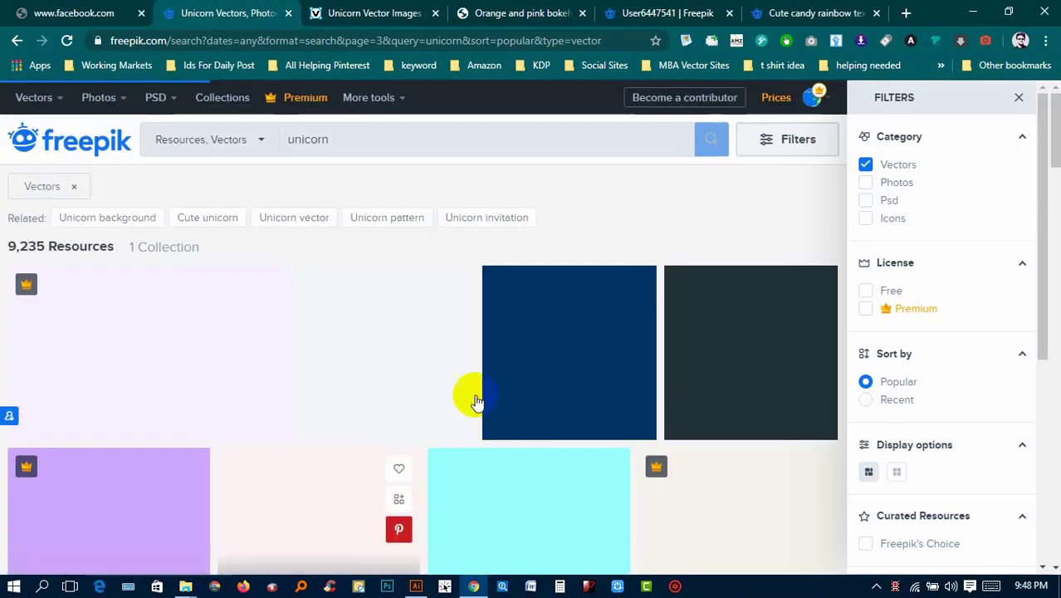
pyautogui.click(593, 156)
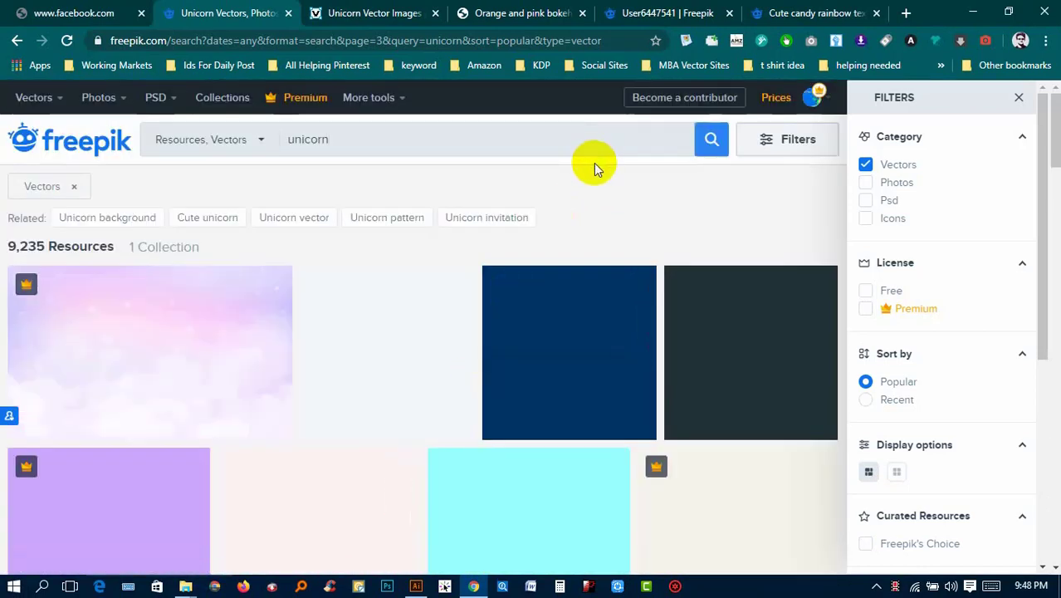
pyautogui.scroll(-3, 594, 162)
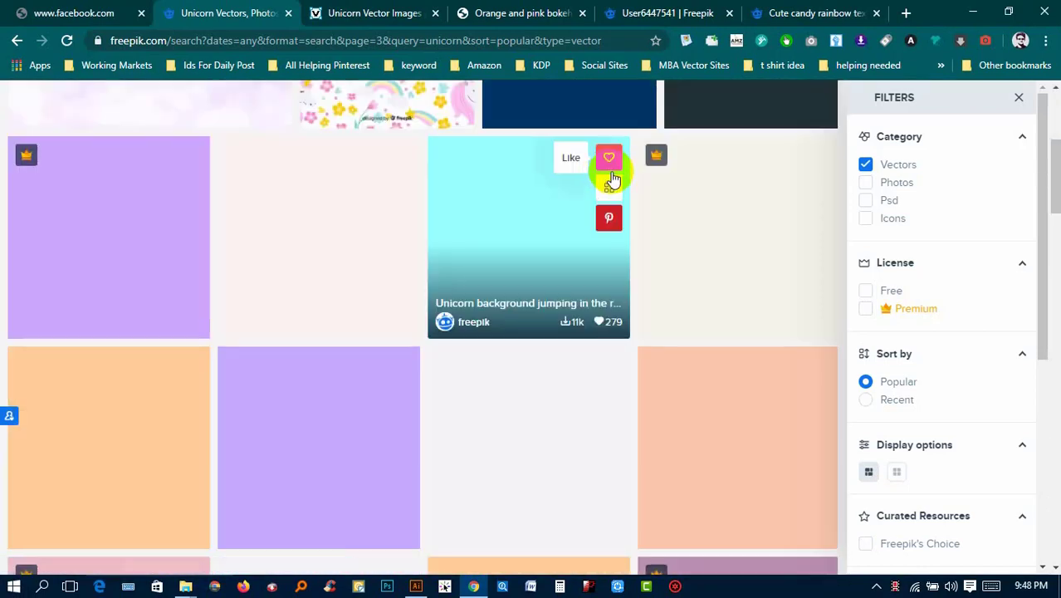
pyautogui.scroll(2, 611, 178)
pyautogui.scroll(2, 611, 178)
pyautogui.scroll(-1, 612, 177)
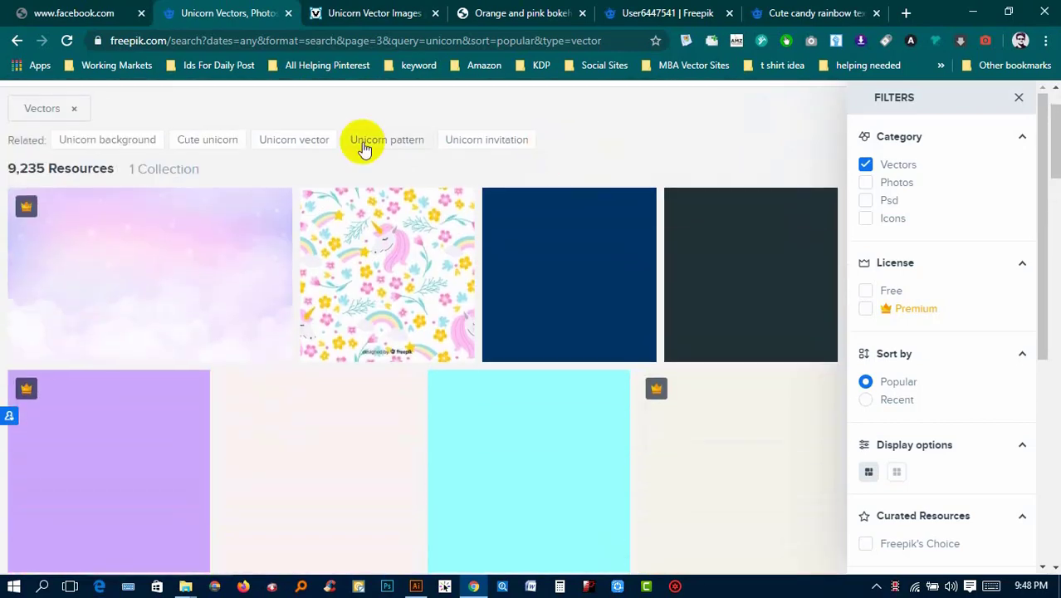
# Retry the unreachable Facebook page, then scroll further through the Freepik unicorn results
pyautogui.click(91, 8)
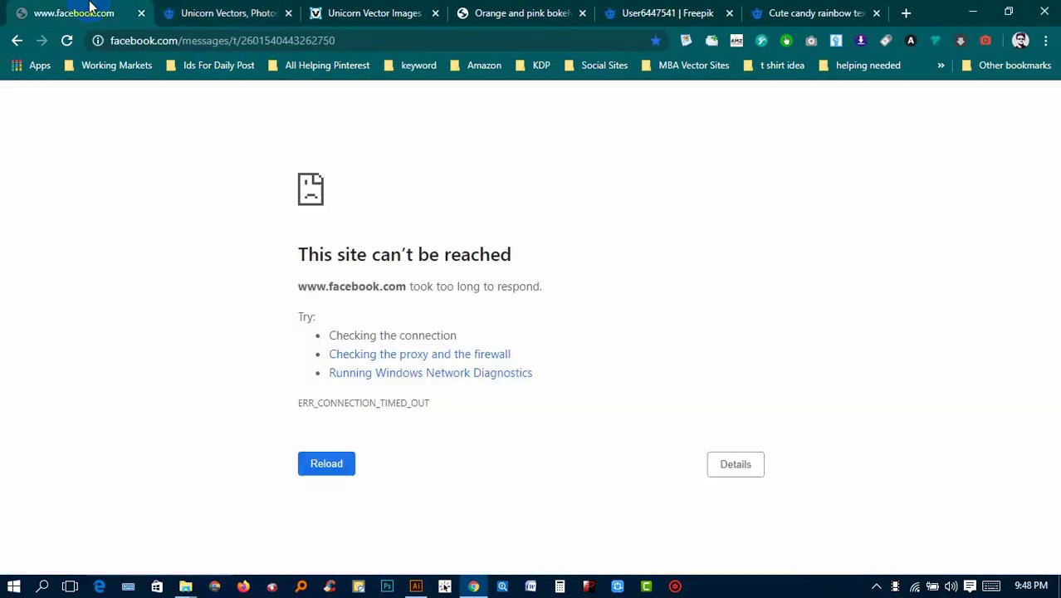
pyautogui.click(68, 41)
pyautogui.click(220, 12)
pyautogui.scroll(-3, 250, 200)
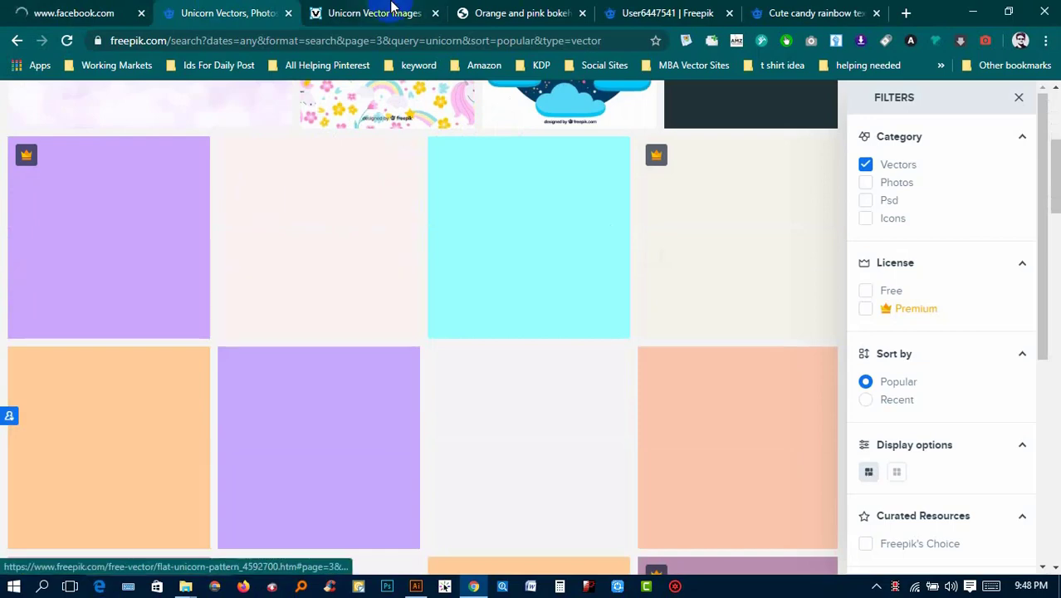
pyautogui.click(93, 10)
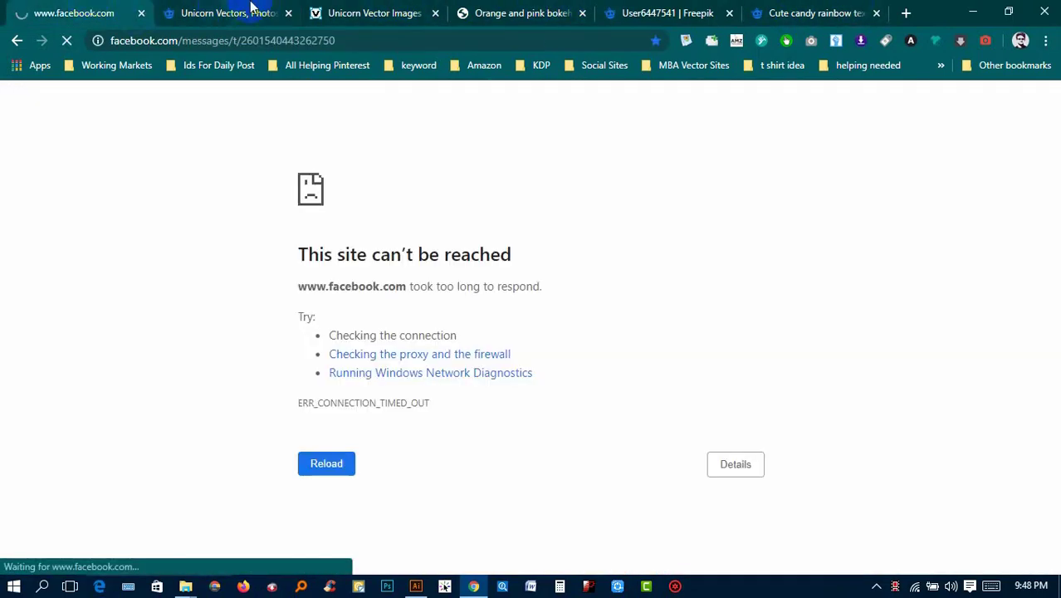
pyautogui.click(249, 10)
pyautogui.scroll(1, 524, 476)
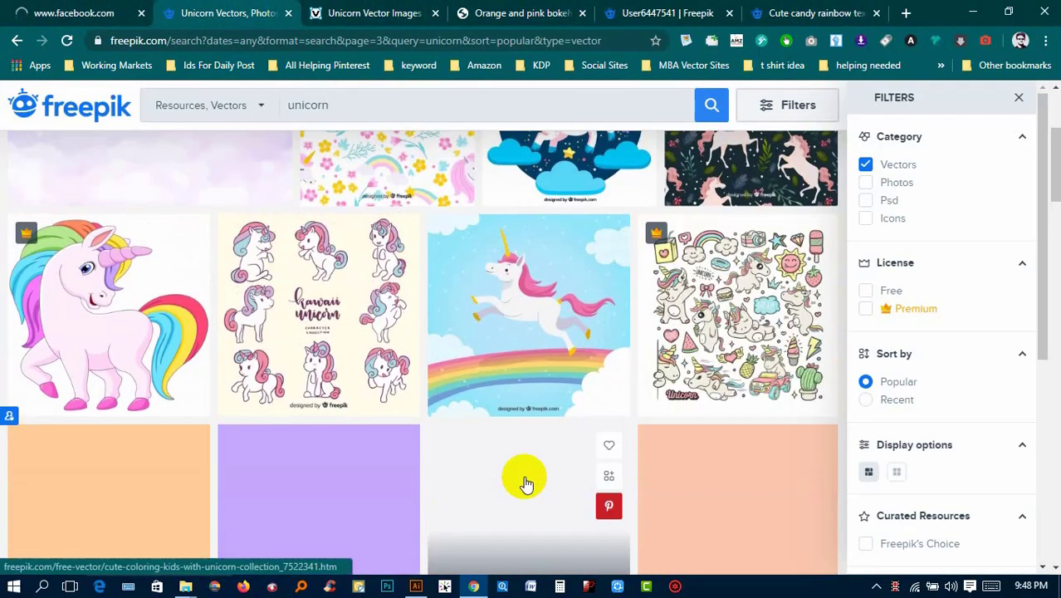
pyautogui.scroll(-2, 523, 448)
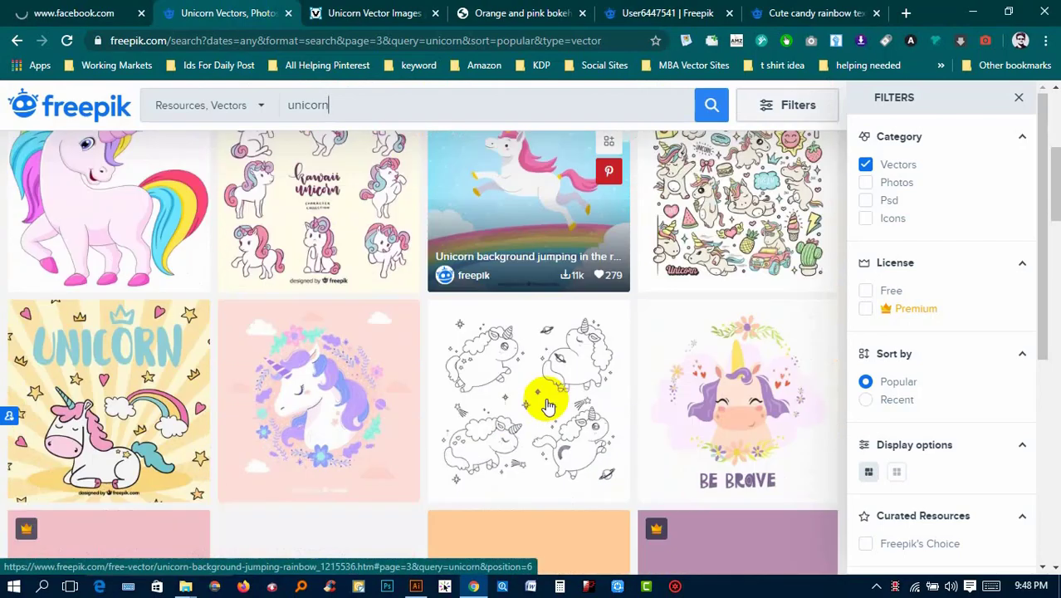
pyautogui.scroll(-2, 763, 401)
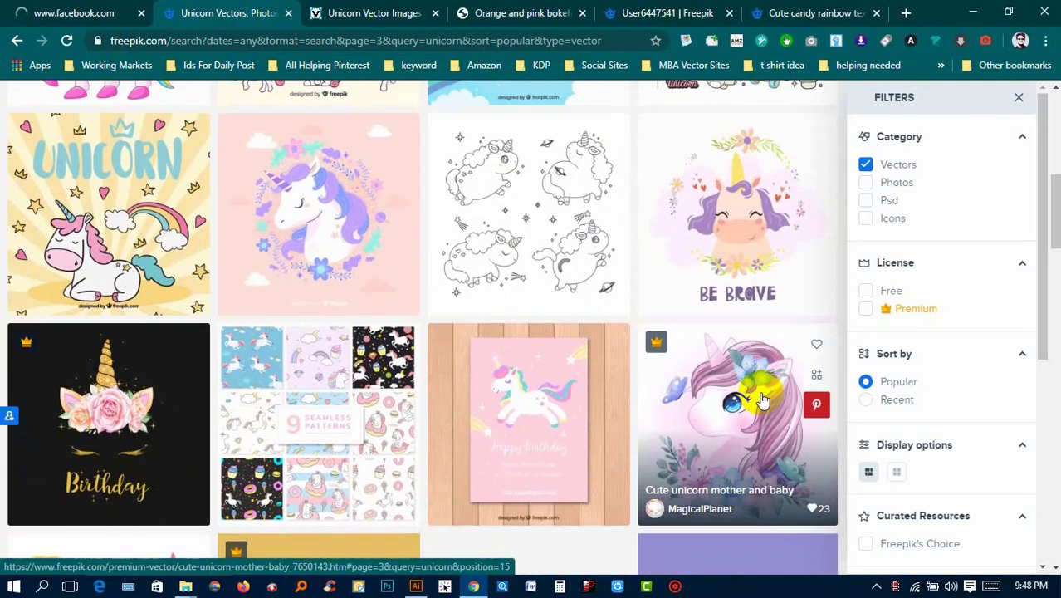
pyautogui.scroll(-1, 445, 525)
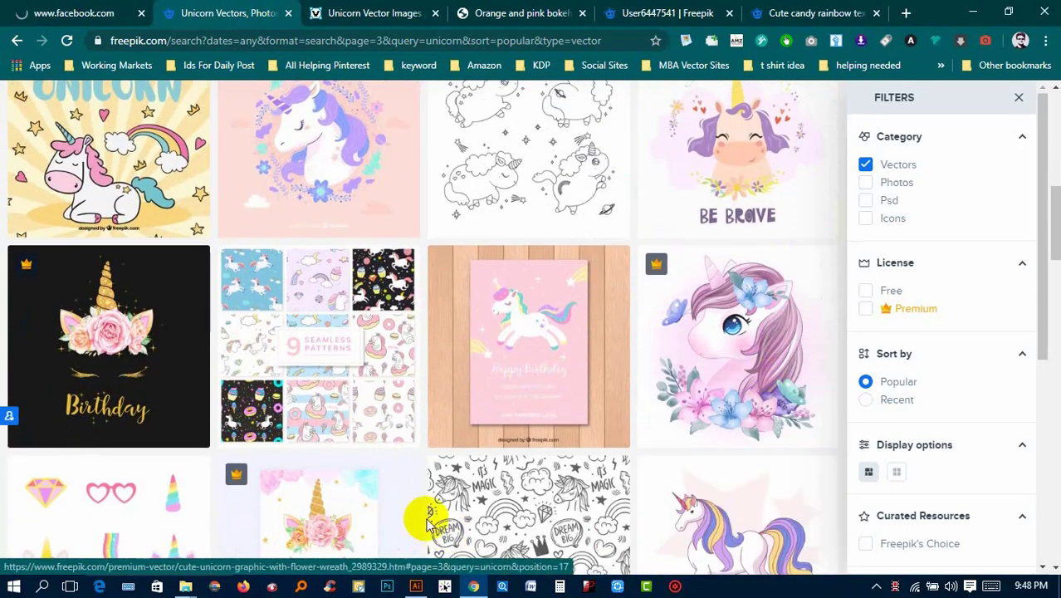
pyautogui.scroll(-2, 431, 511)
pyautogui.scroll(-3, 439, 516)
pyautogui.scroll(-2, 438, 517)
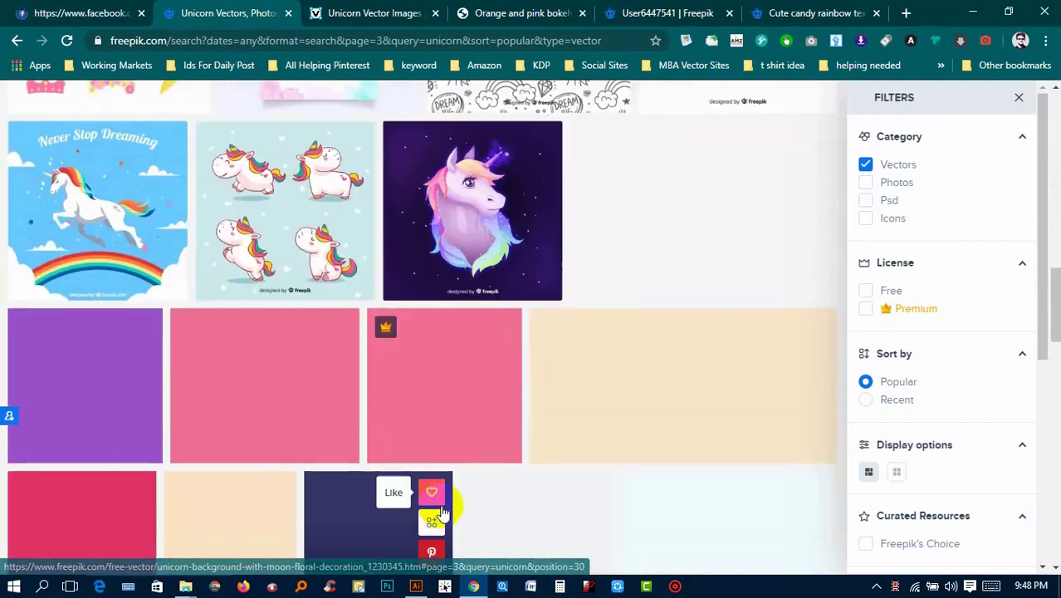
# Open the glowing unicorn head and unicorn-on-rainbow pages in new tabs
pyautogui.rightClick(475, 221)
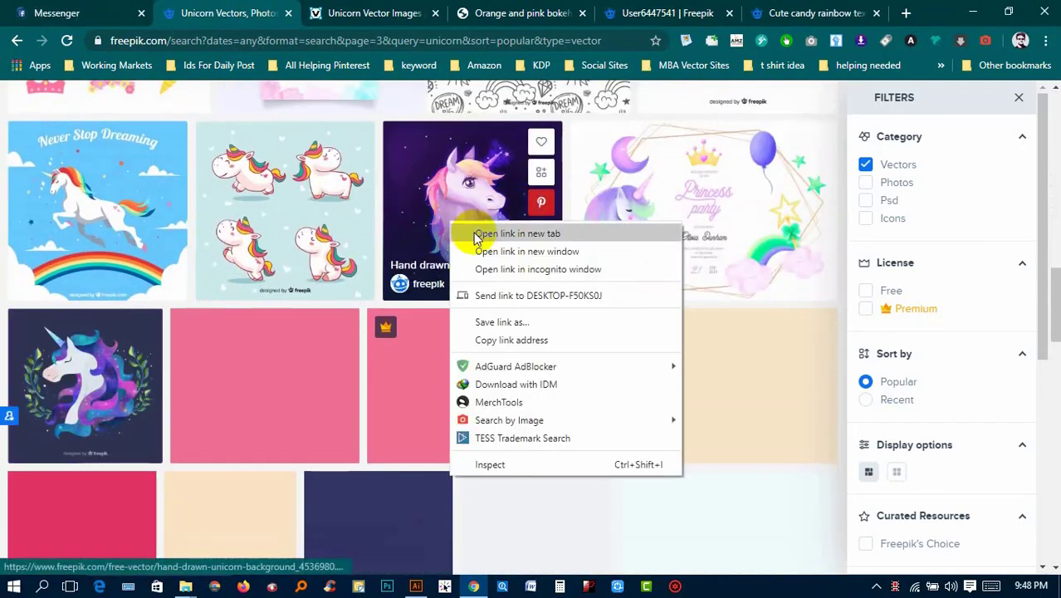
pyautogui.click(490, 233)
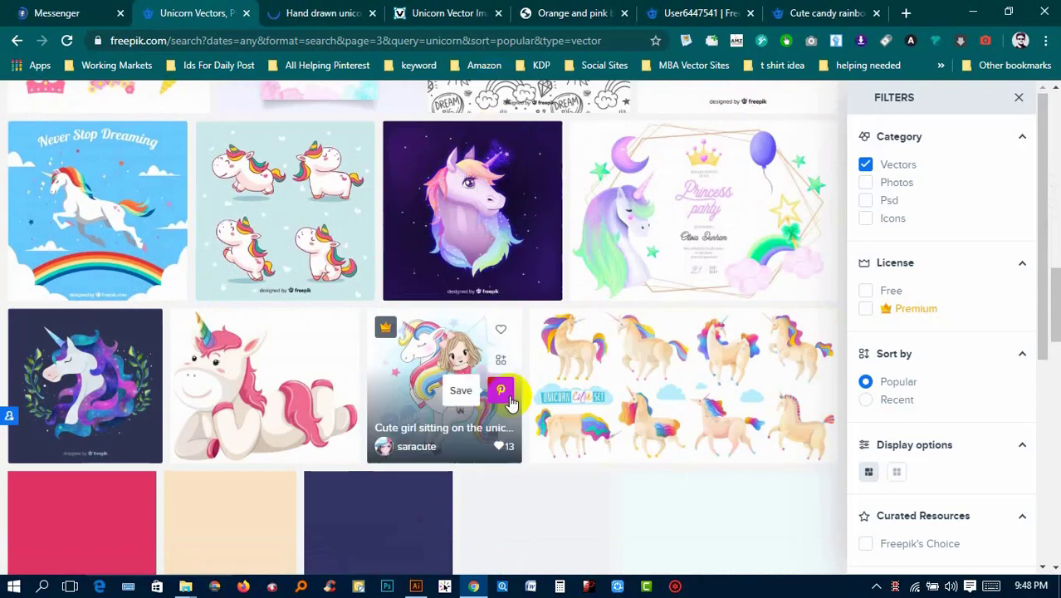
pyautogui.scroll(-2, 581, 382)
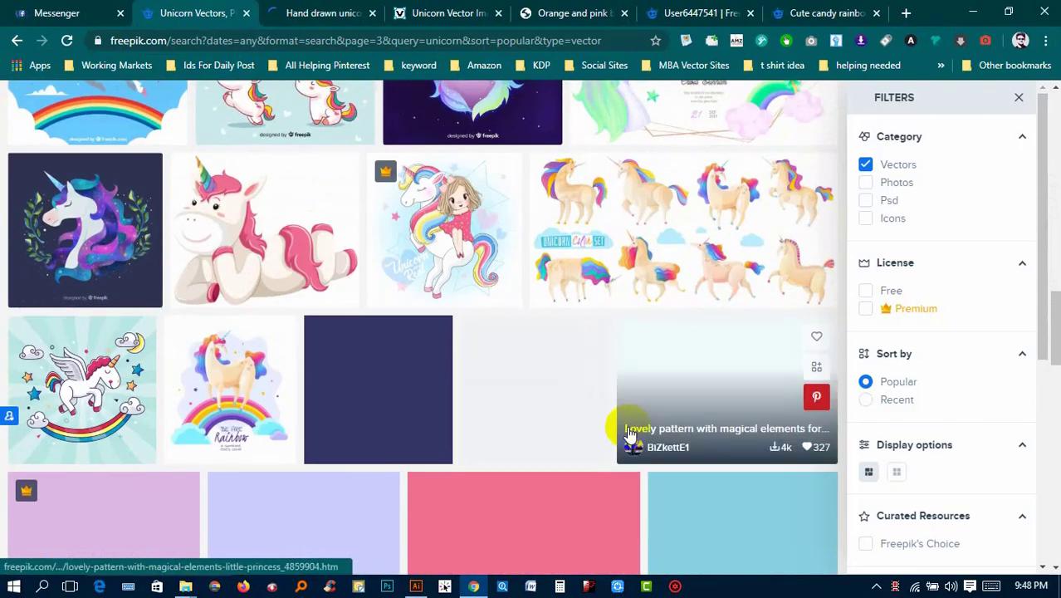
pyautogui.scroll(-2, 627, 432)
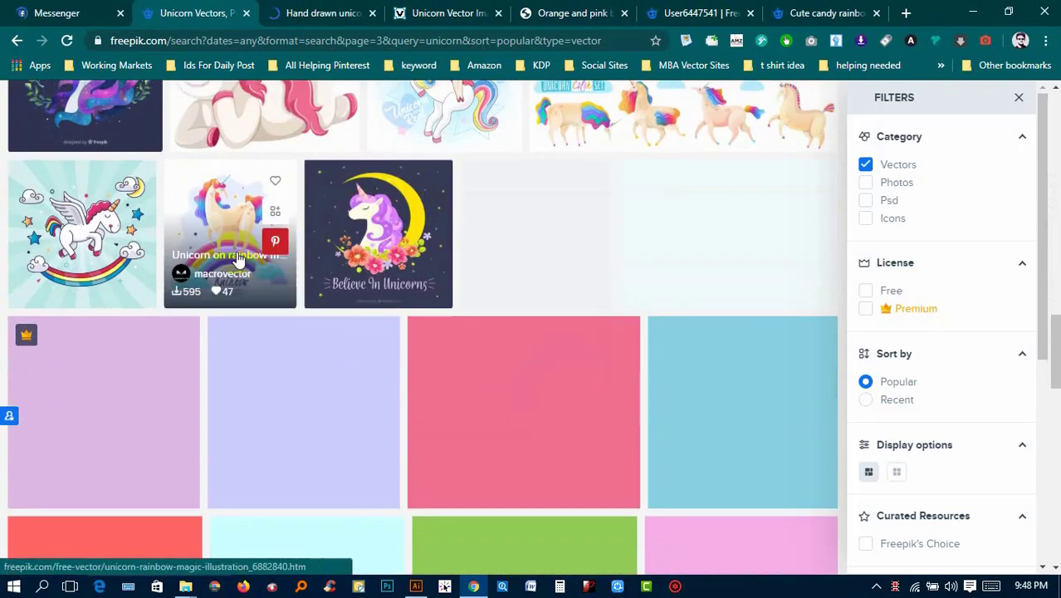
pyautogui.rightClick(238, 253)
pyautogui.click(266, 263)
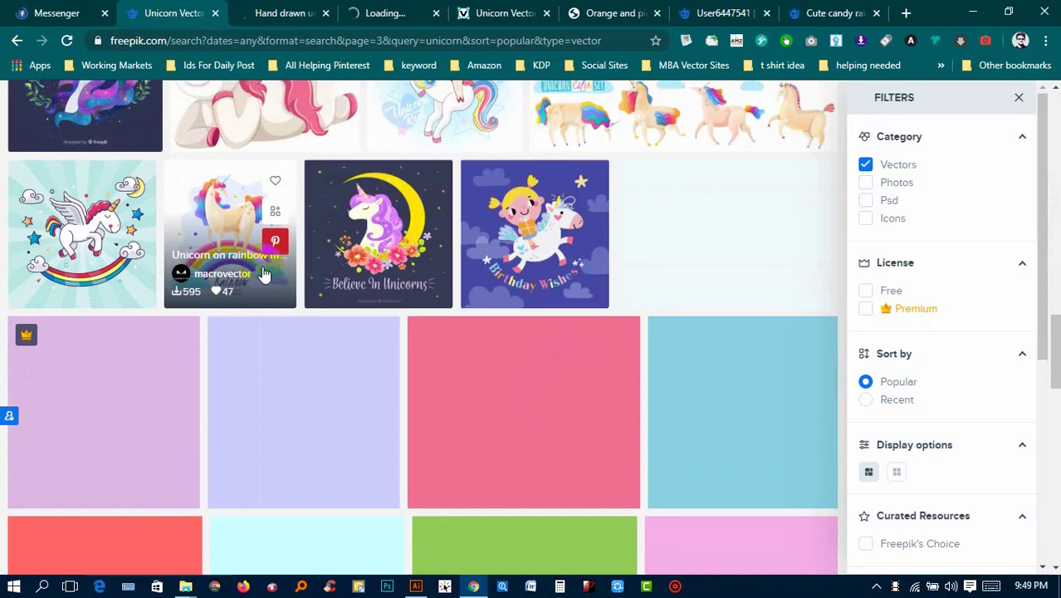
pyautogui.rightClick(74, 227)
# Download the glowing hand-drawn unicorn head vector zip through IDM
pyautogui.click(274, 11)
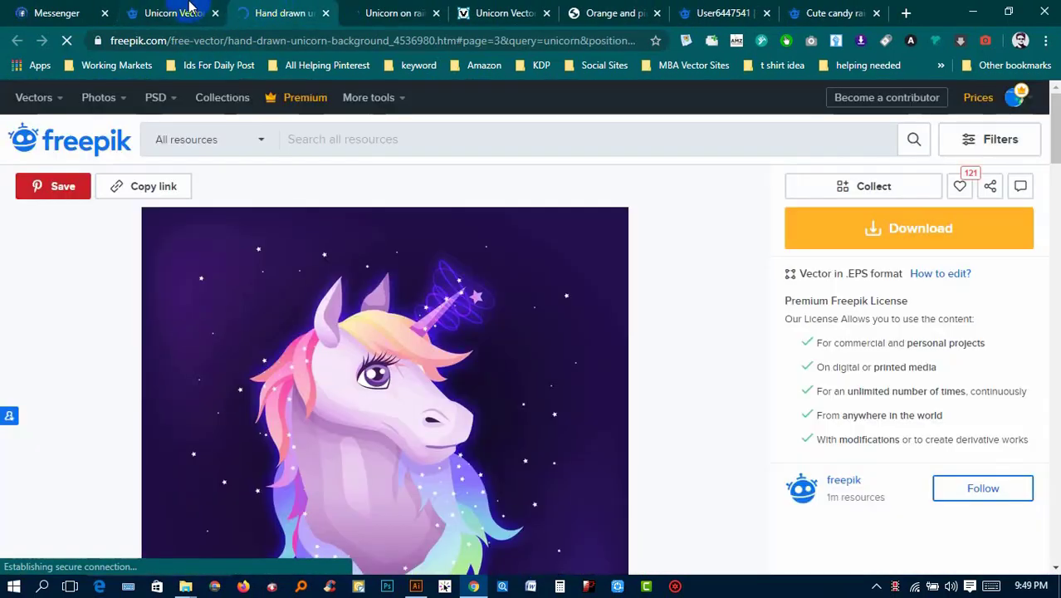
pyautogui.scroll(-1, 647, 277)
pyautogui.click(809, 171)
pyautogui.click(395, 12)
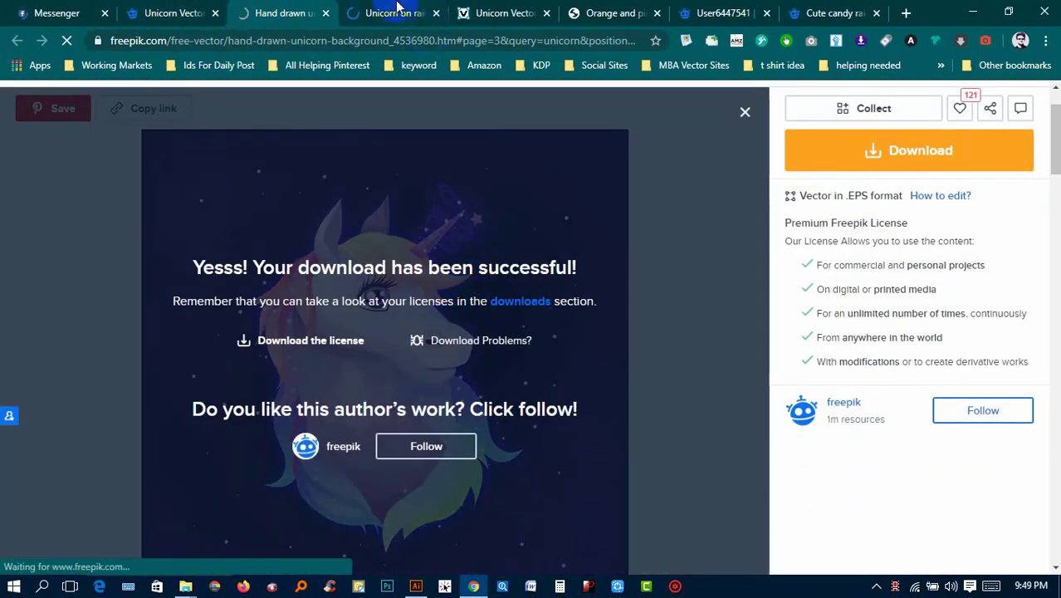
pyautogui.click(511, 369)
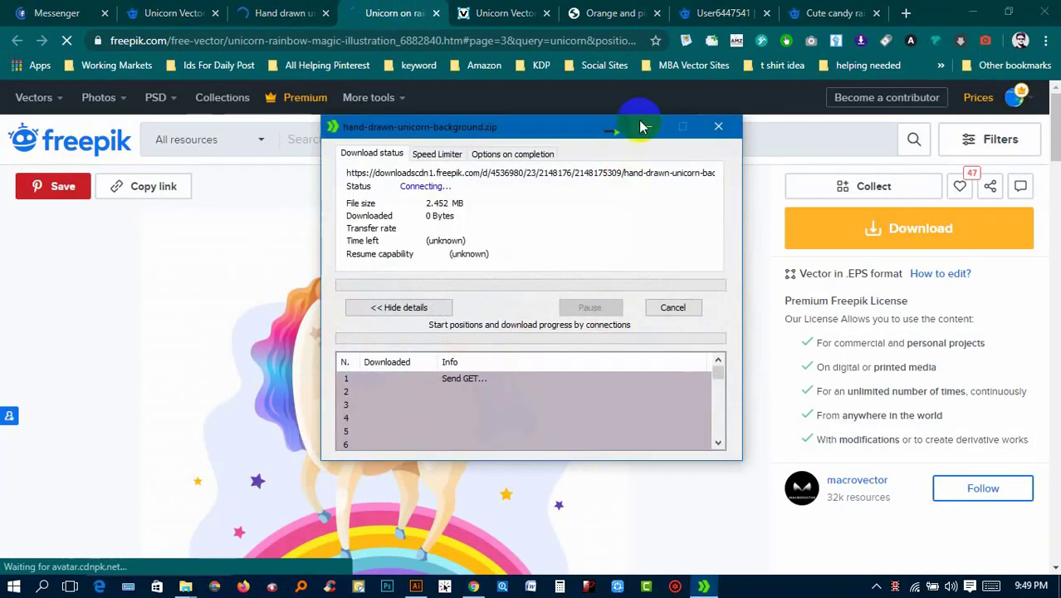
pyautogui.click(662, 127)
# Download the unicorn-on-rainbow illustration zip through IDM
pyautogui.scroll(-2, 362, 279)
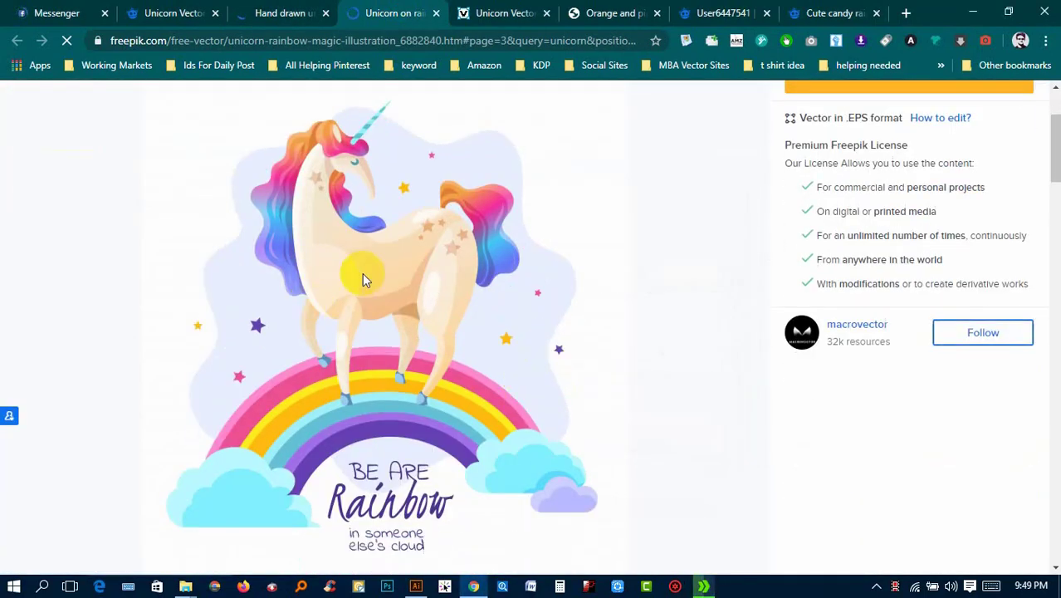
pyautogui.scroll(1, 705, 221)
pyautogui.click(828, 148)
pyautogui.scroll(-1, 599, 301)
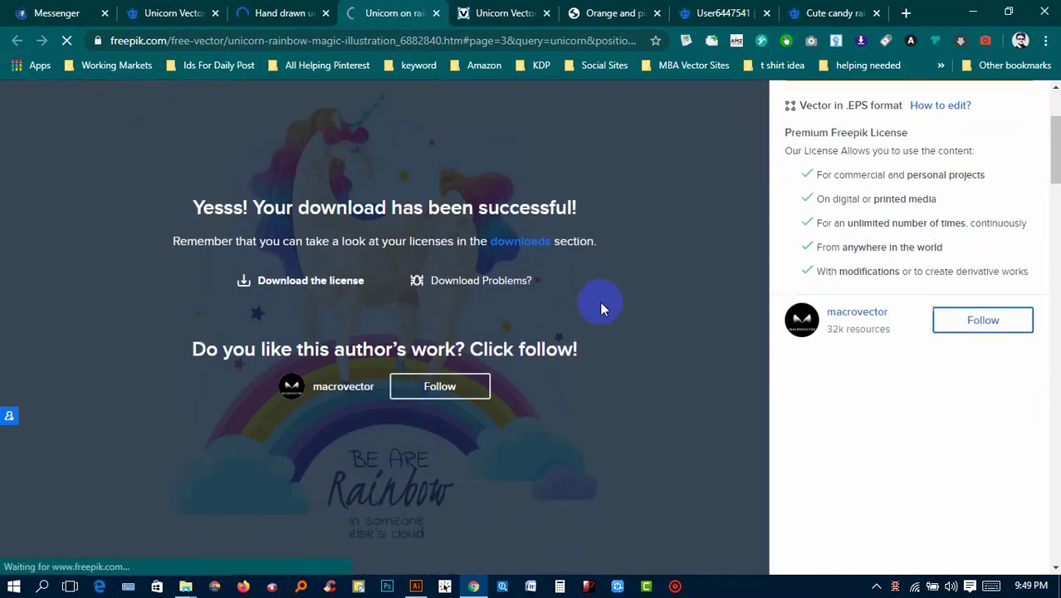
pyautogui.scroll(-3, 599, 300)
pyautogui.click(537, 363)
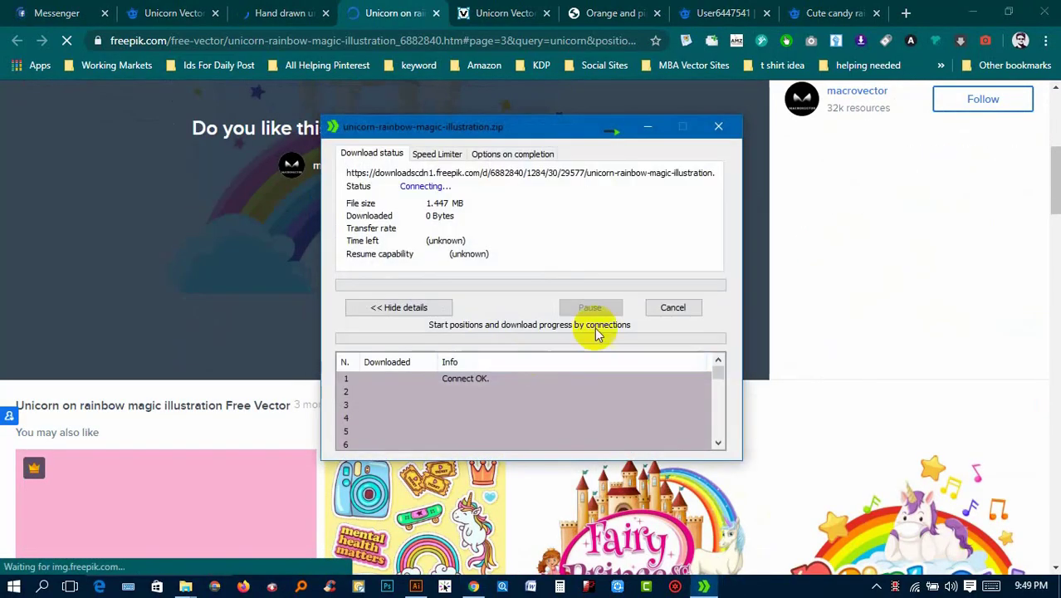
pyautogui.click(649, 131)
# On VectorStock, open the 'unicorn invitation' and 'smiling unicorn' searches in new tabs
pyautogui.click(515, 10)
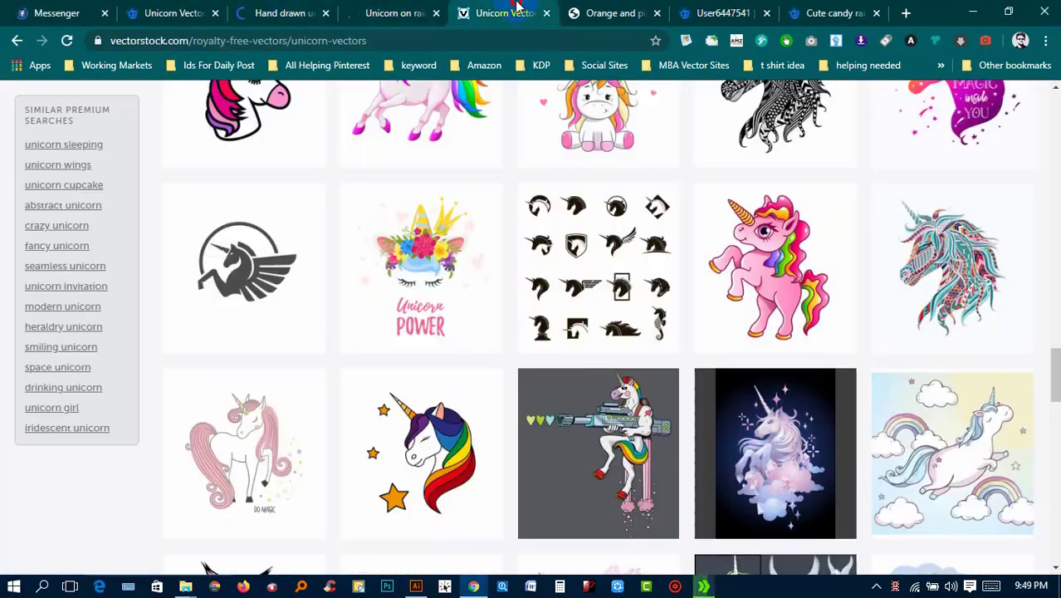
pyautogui.scroll(-5, 552, 230)
pyautogui.scroll(-5, 555, 249)
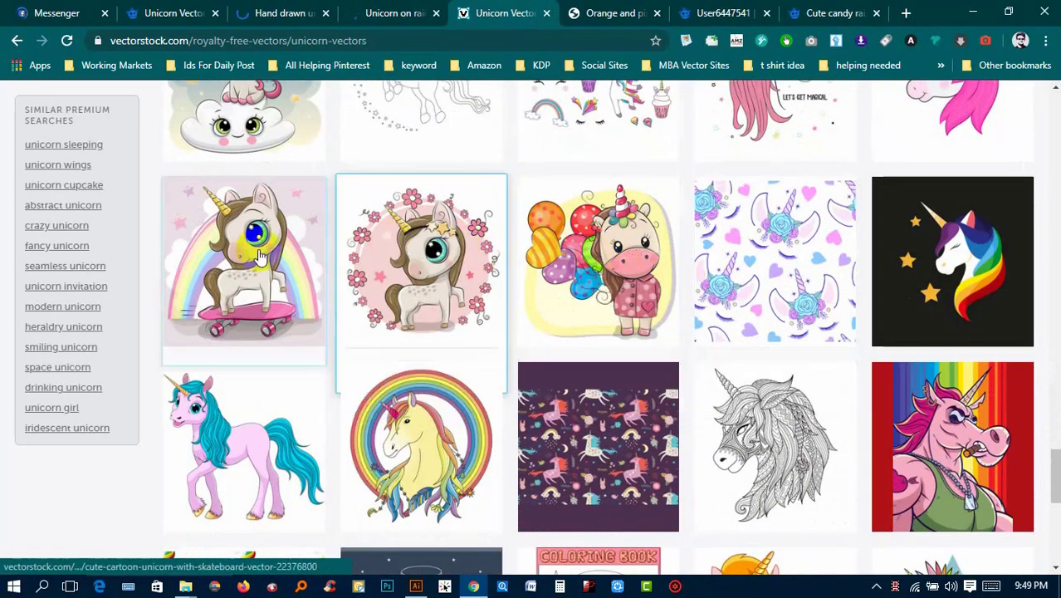
pyautogui.scroll(-3, 249, 432)
pyautogui.scroll(-3, 465, 423)
pyautogui.scroll(-1, 488, 428)
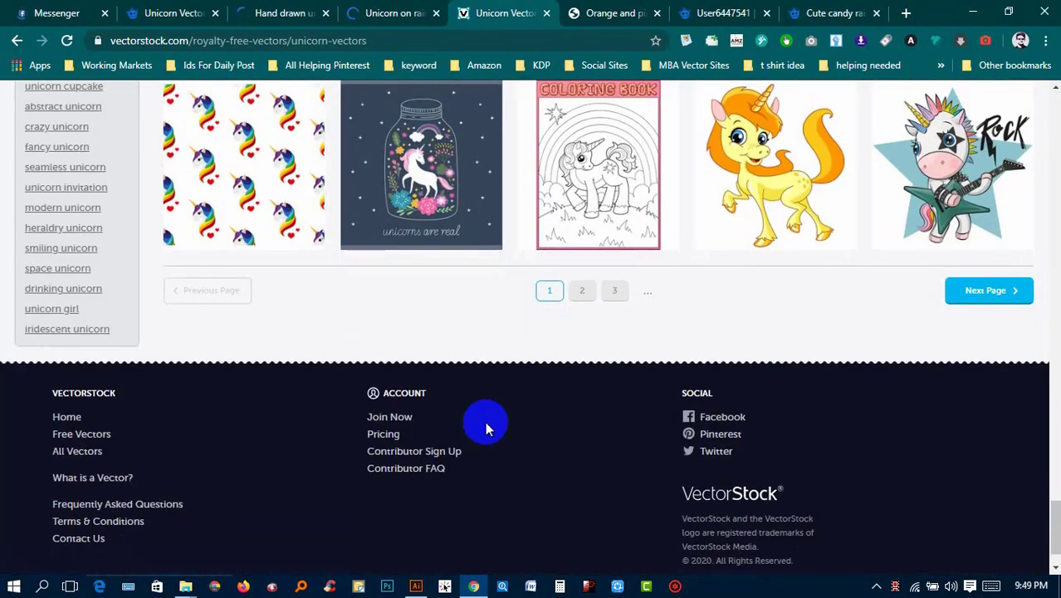
pyautogui.scroll(4, 304, 355)
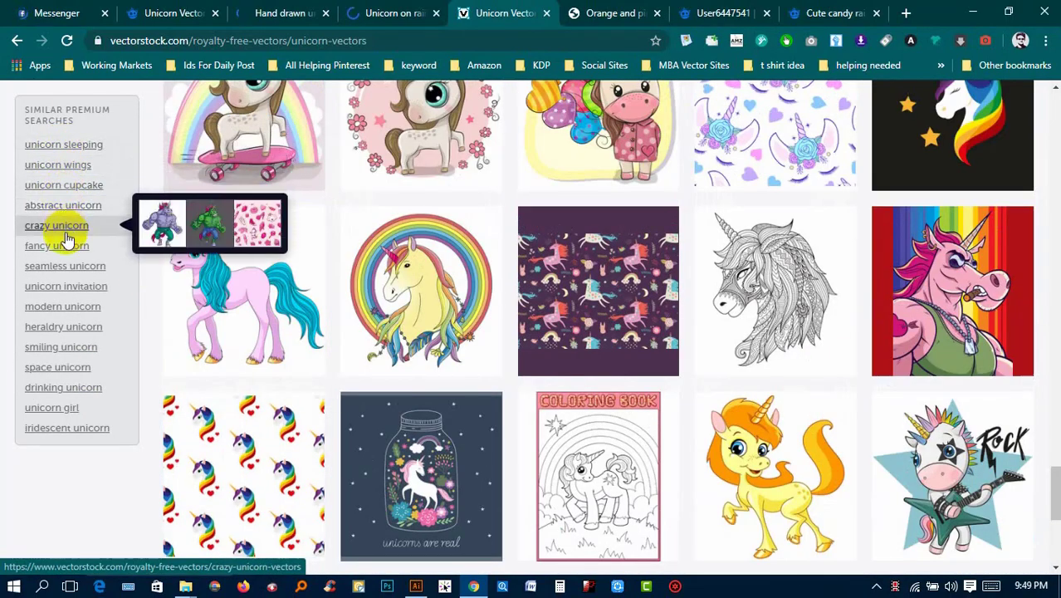
pyautogui.rightClick(74, 288)
pyautogui.click(89, 299)
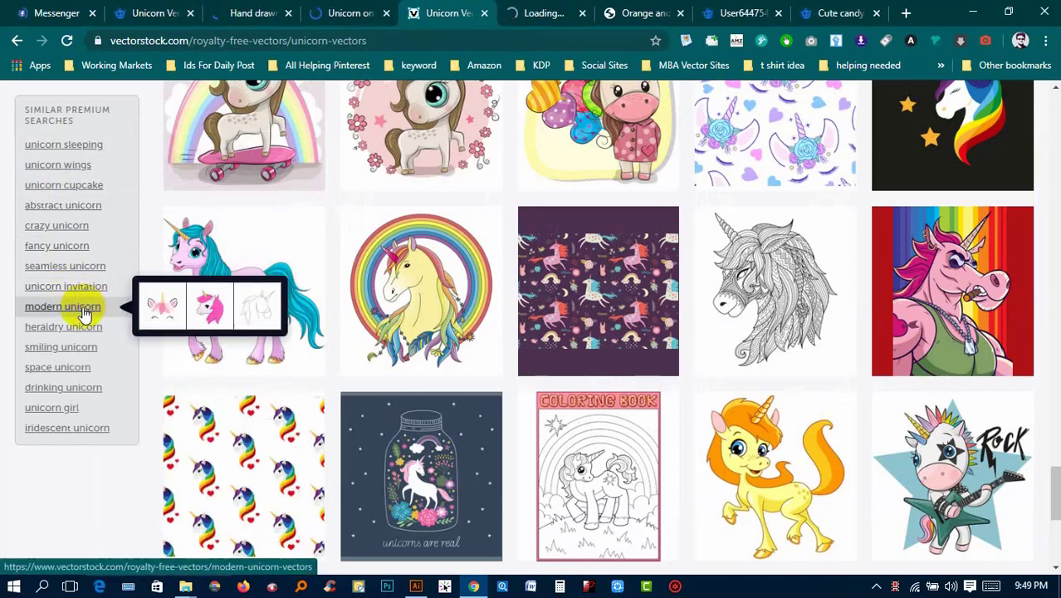
pyautogui.rightClick(77, 353)
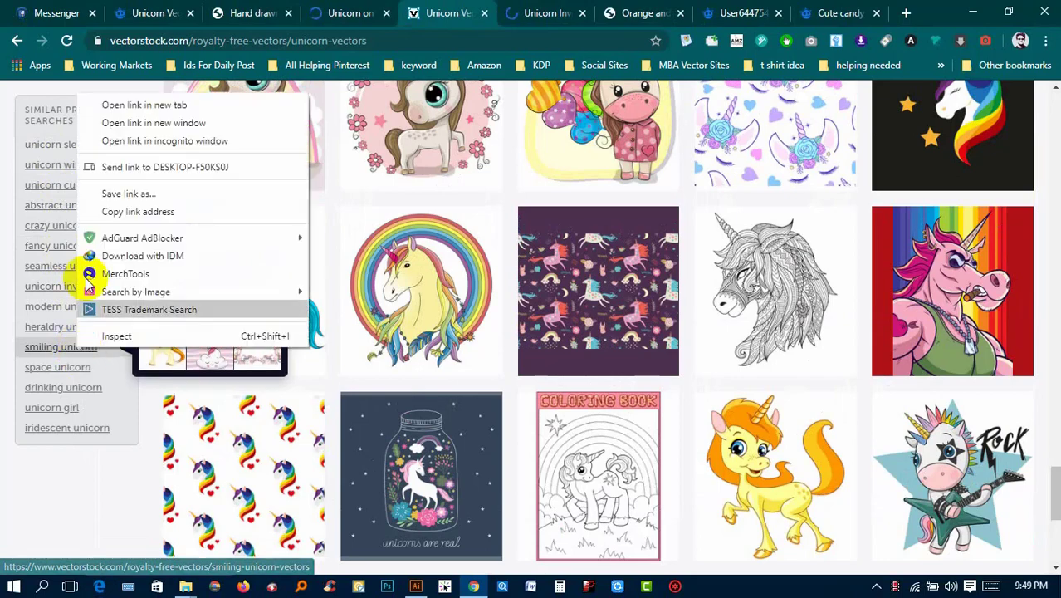
pyautogui.click(108, 105)
pyautogui.moveTo(51, 407)
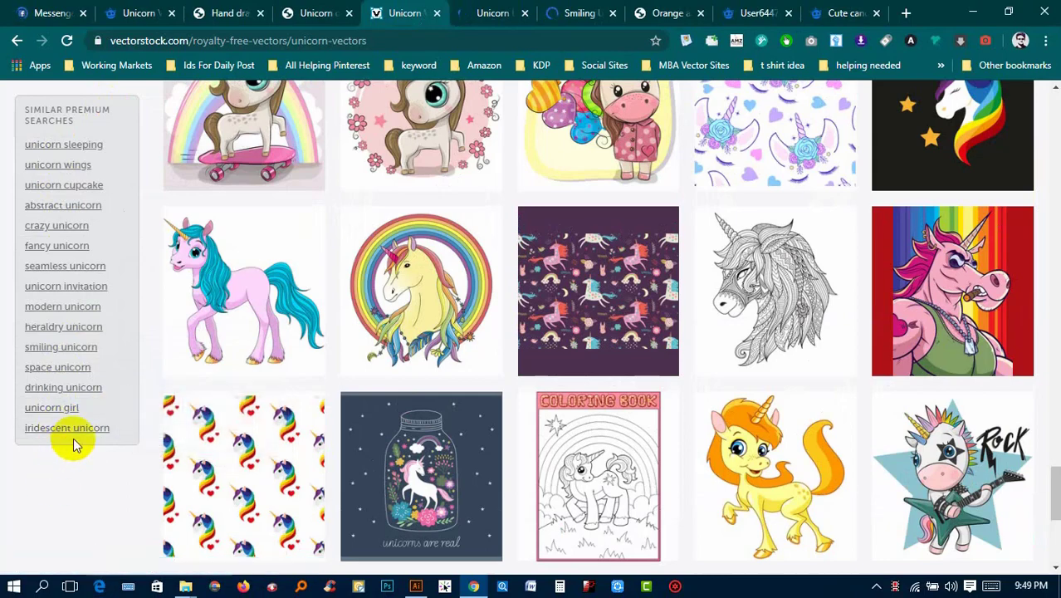
# Open the iridescent unicorn vector results and scroll through them
pyautogui.click(73, 429)
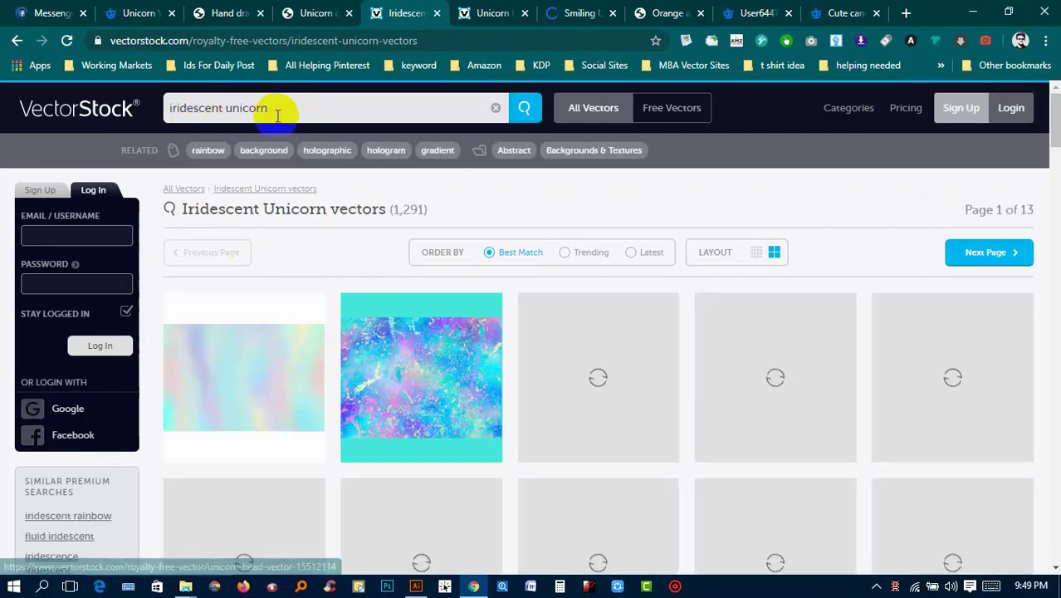
pyautogui.scroll(-2, 675, 209)
pyautogui.scroll(-1, 679, 217)
pyautogui.scroll(-1, 680, 214)
pyautogui.moveTo(598, 166)
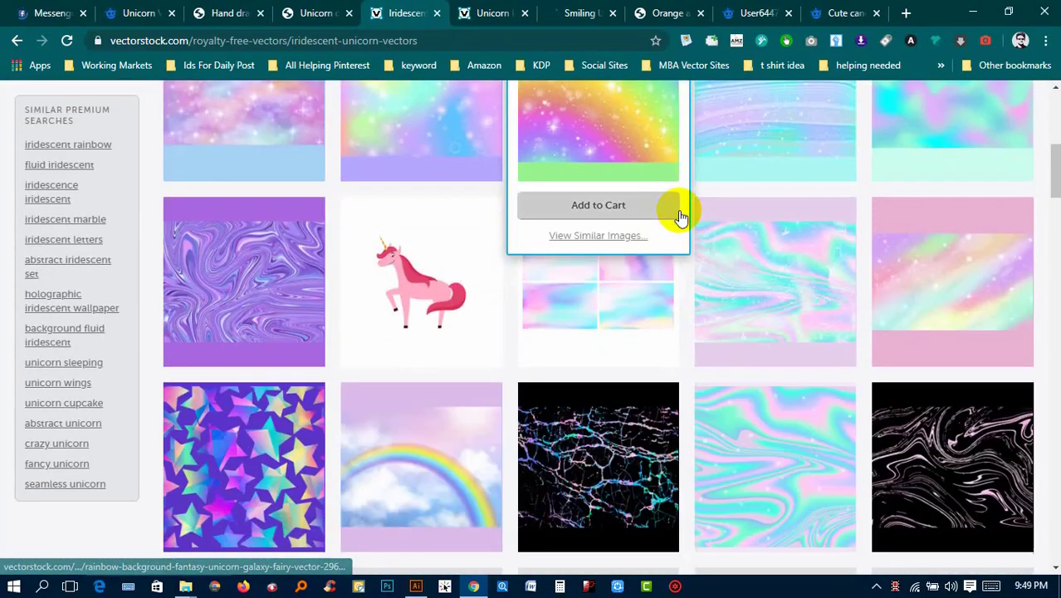
pyautogui.scroll(-3, 685, 209)
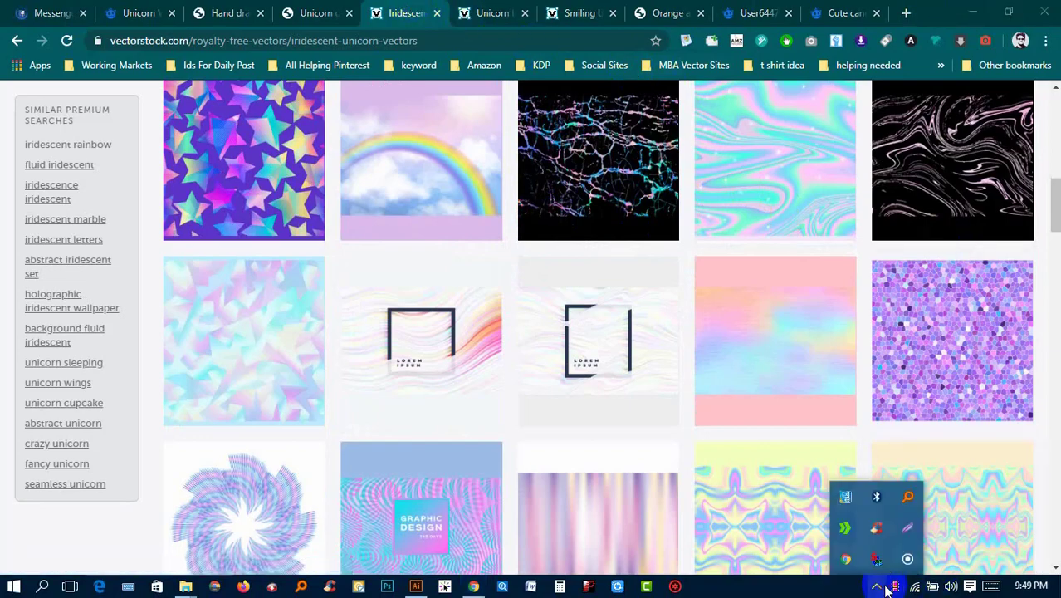
# Cancel the accidental Lightshot capture and bring up the IDM download list
pyautogui.click(907, 530)
pyautogui.moveTo(530, 199); pyautogui.dragTo(704, 338)
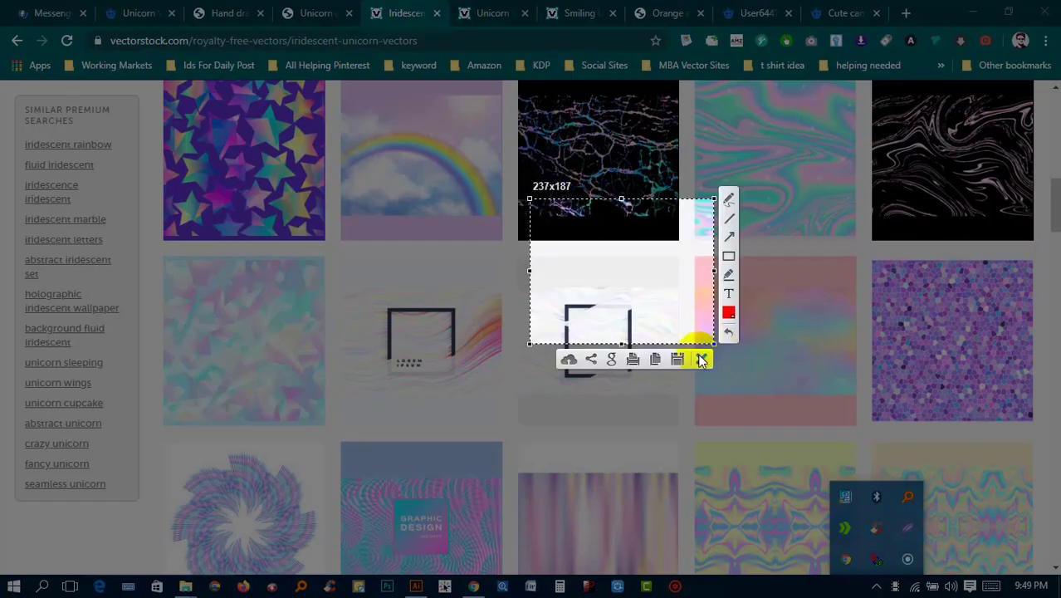
pyautogui.click(702, 358)
pyautogui.click(812, 515)
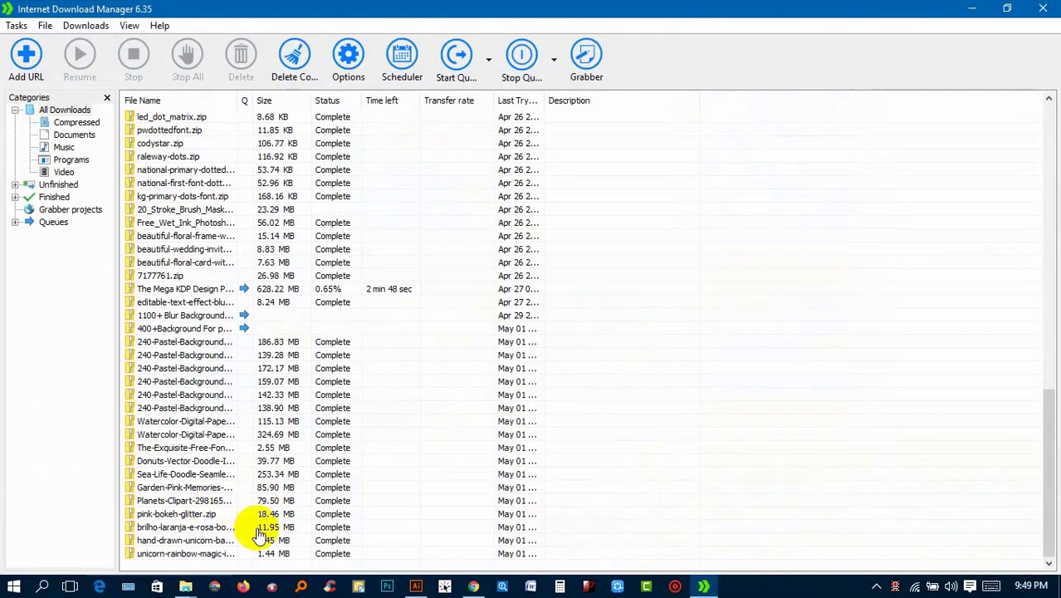
# Inspect pink-bokeh-glitter.zip in WinRAR, select the new downloads, and cancel moving them
pyautogui.doubleClick(280, 515)
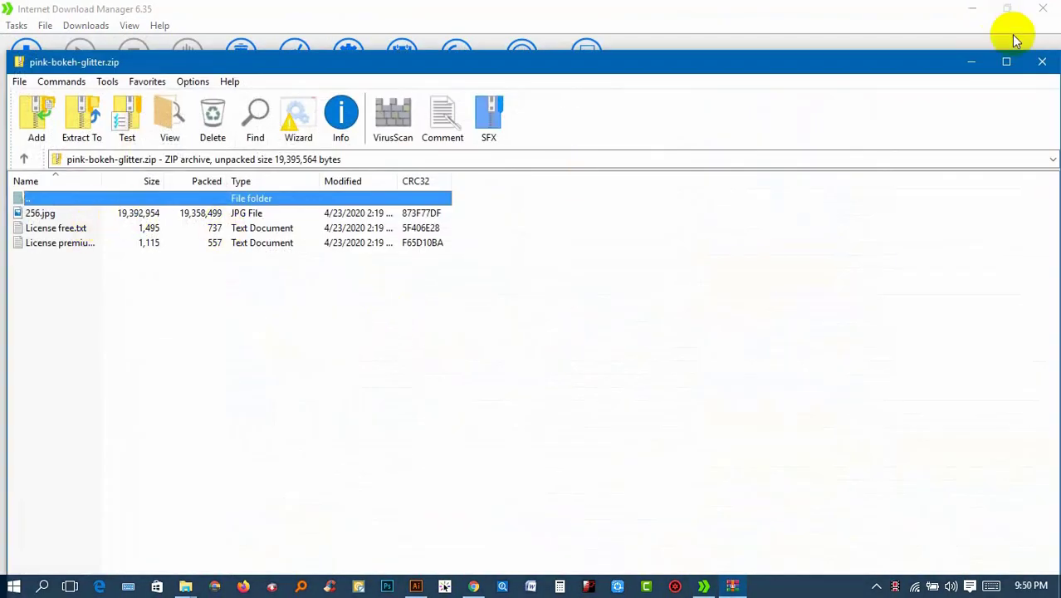
pyautogui.click(1042, 61)
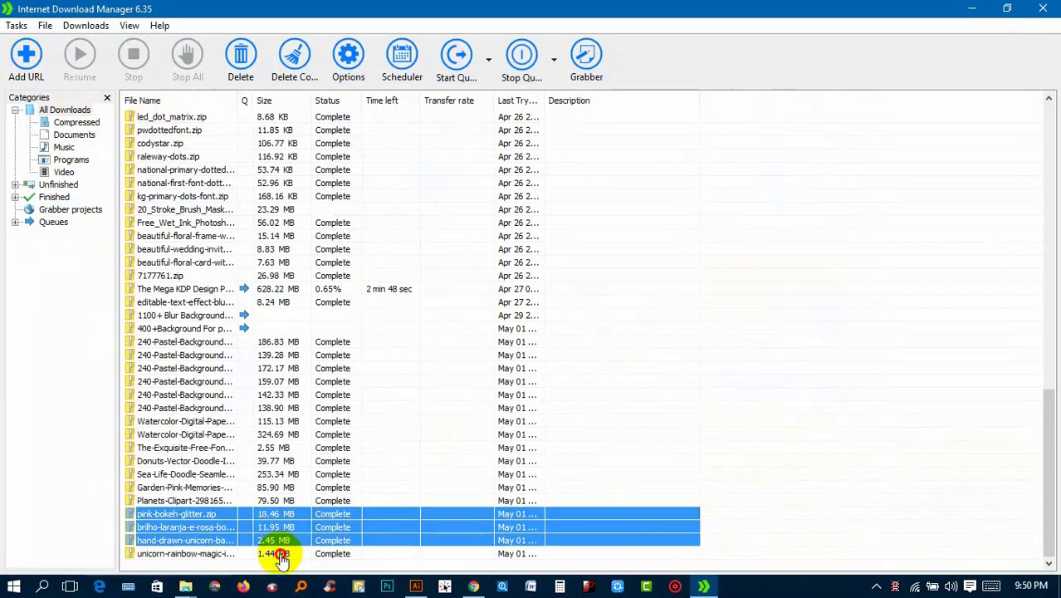
pyautogui.keyDown('shift'); pyautogui.click(281, 555); pyautogui.keyUp('shift')
pyautogui.rightClick(281, 555)
pyautogui.click(367, 351)
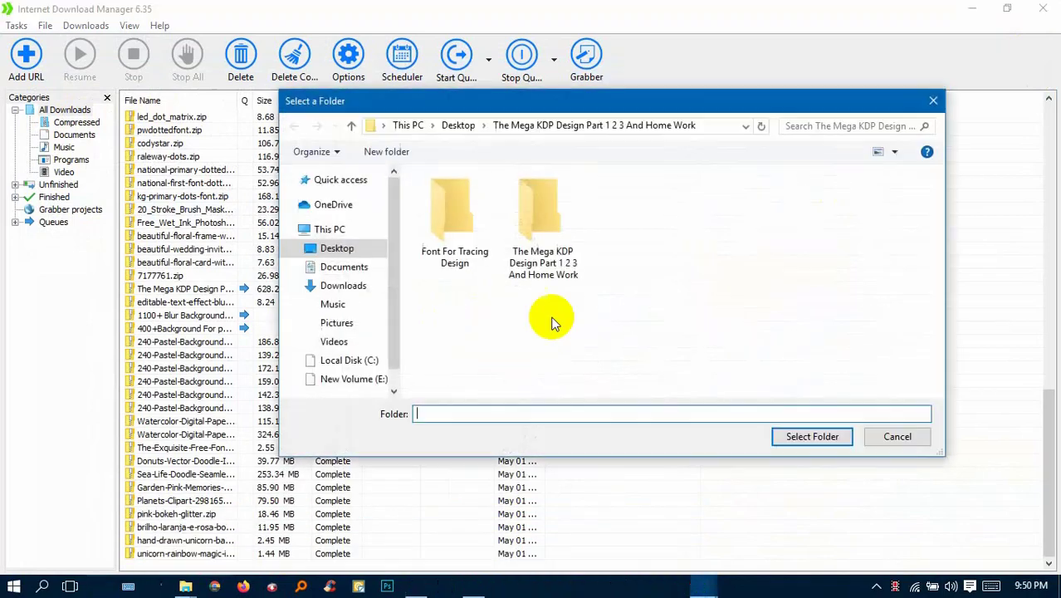
pyautogui.click(809, 436)
# Close IDM and minimize Chrome and Illustrator to show the background folder
pyautogui.click(1055, 8)
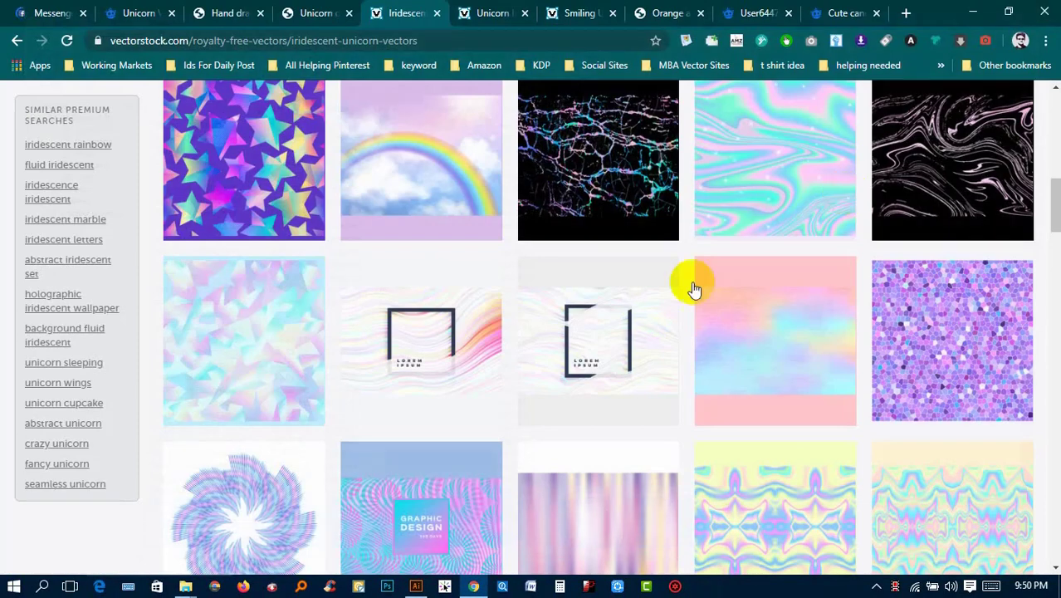
pyautogui.click(973, 12)
pyautogui.click(976, 10)
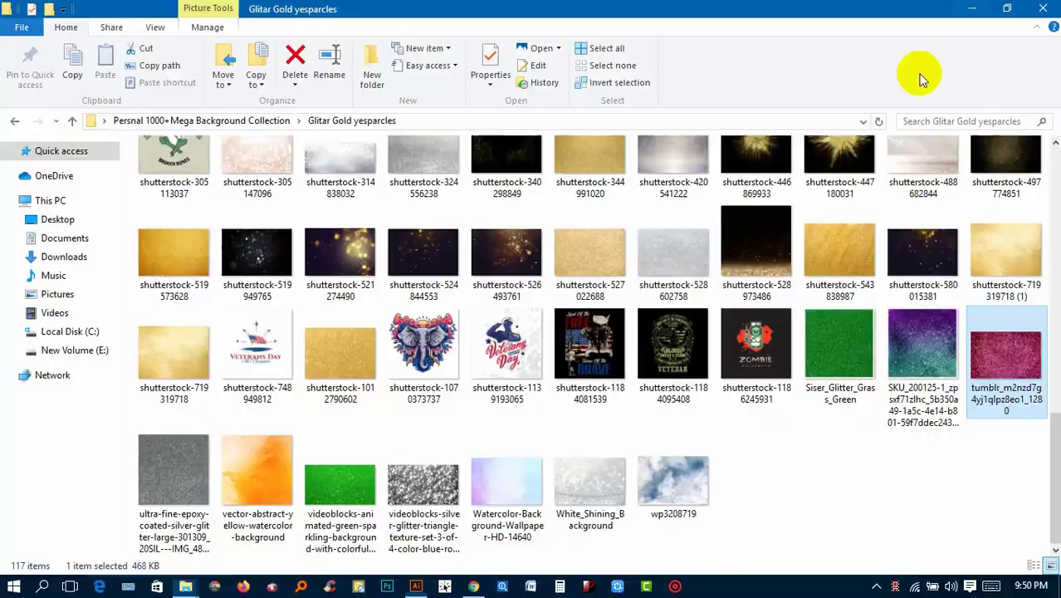
# Extract the four downloaded zips, replacing existing files, then delete the zips
pyautogui.click(14, 118)
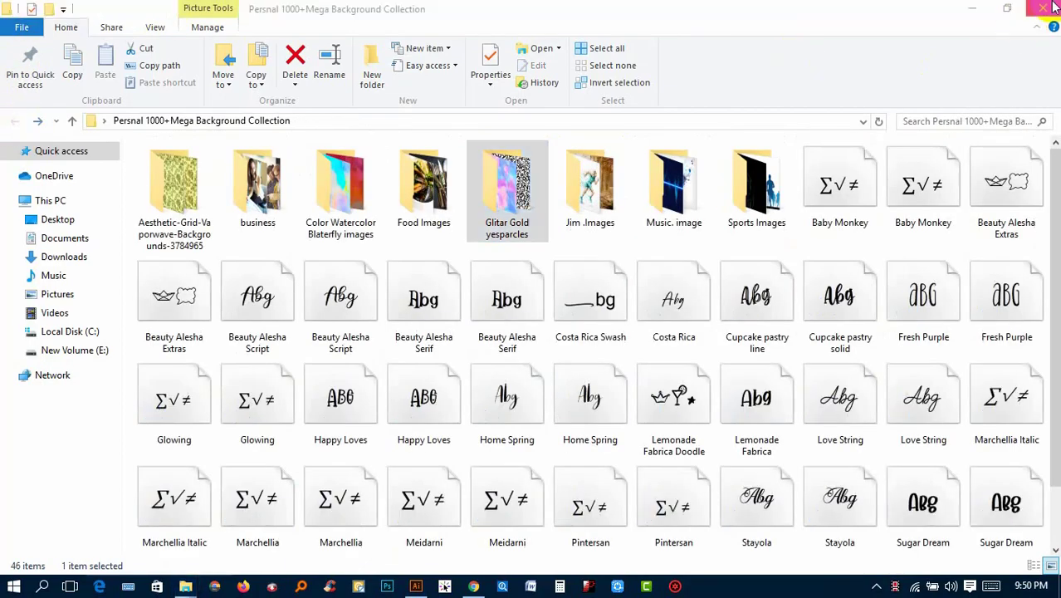
pyautogui.click(1048, 8)
pyautogui.doubleClick(503, 340)
pyautogui.moveTo(367, 327); pyautogui.dragTo(757, 139)
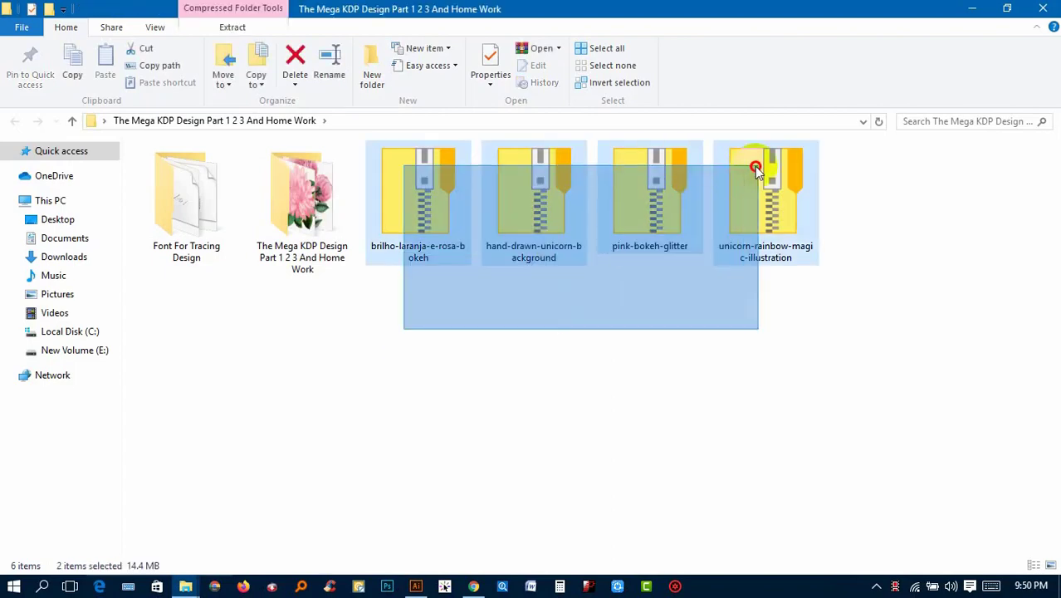
pyautogui.rightClick(722, 185)
pyautogui.click(789, 264)
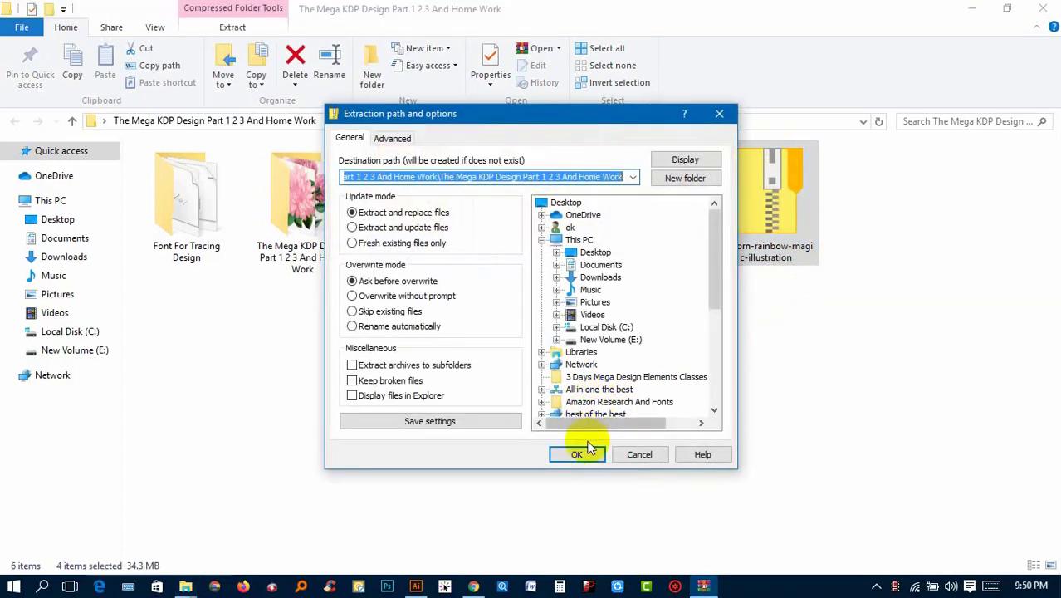
pyautogui.click(582, 448)
pyautogui.click(506, 391)
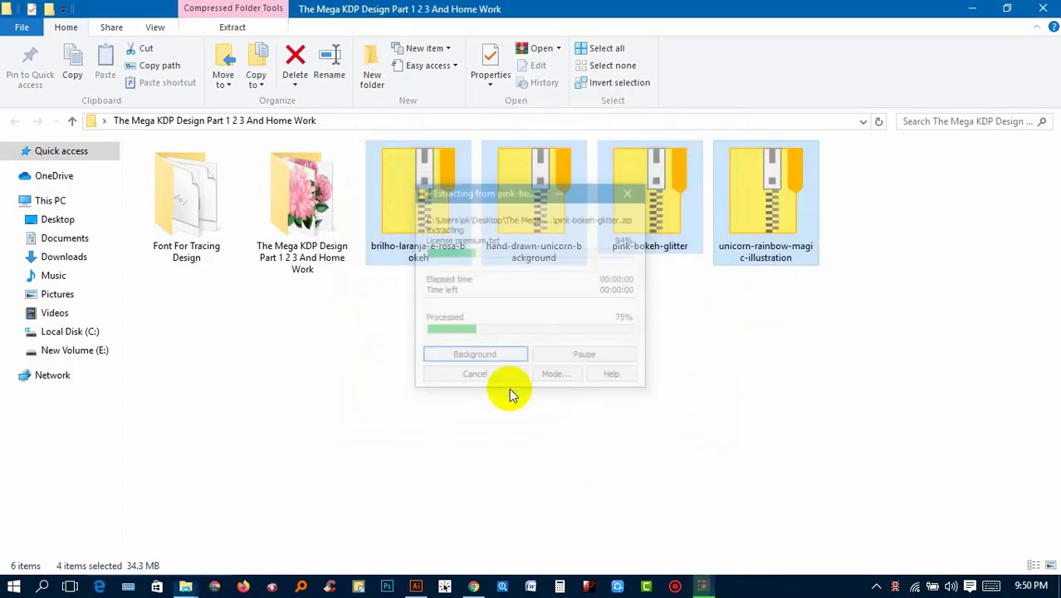
pyautogui.press('Delete')
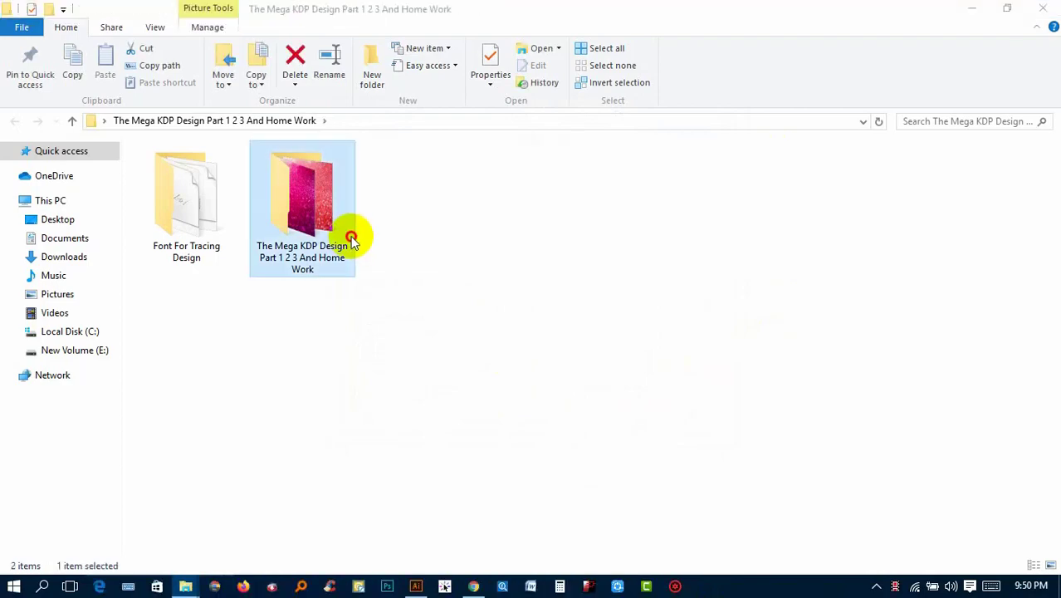
# Open the extracted images folder and preview glitter photos 256 and 257
pyautogui.doubleClick(350, 237)
pyautogui.click(253, 212)
pyautogui.doubleClick(173, 187)
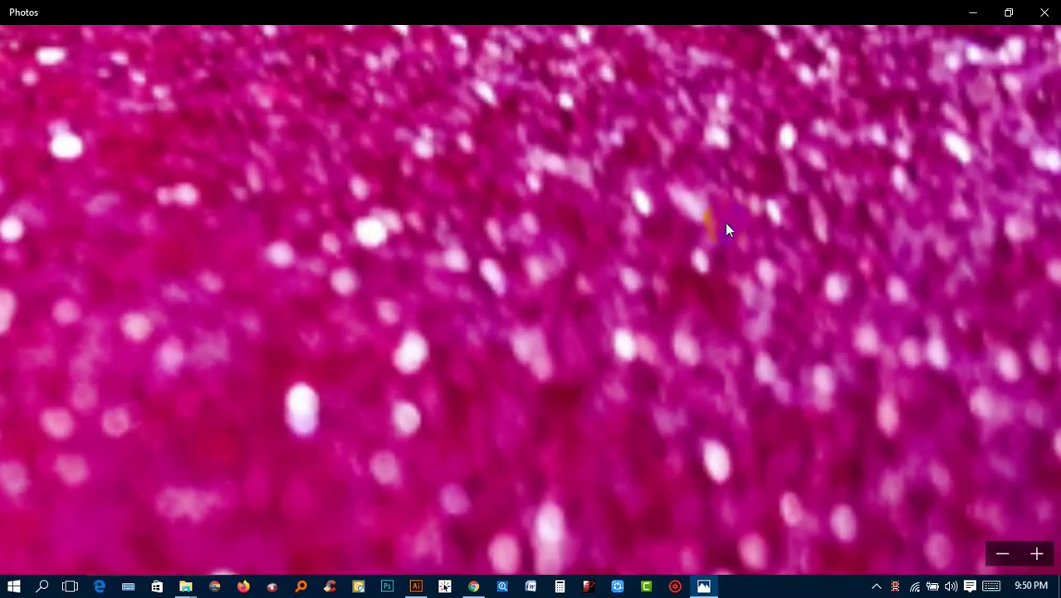
pyautogui.press('Right')
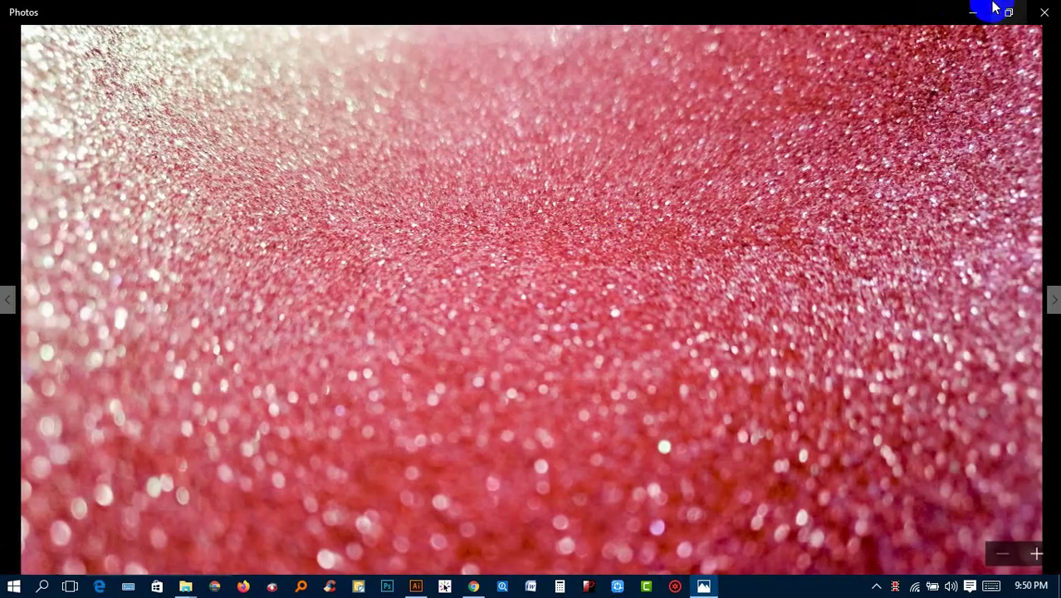
pyautogui.click(1043, 12)
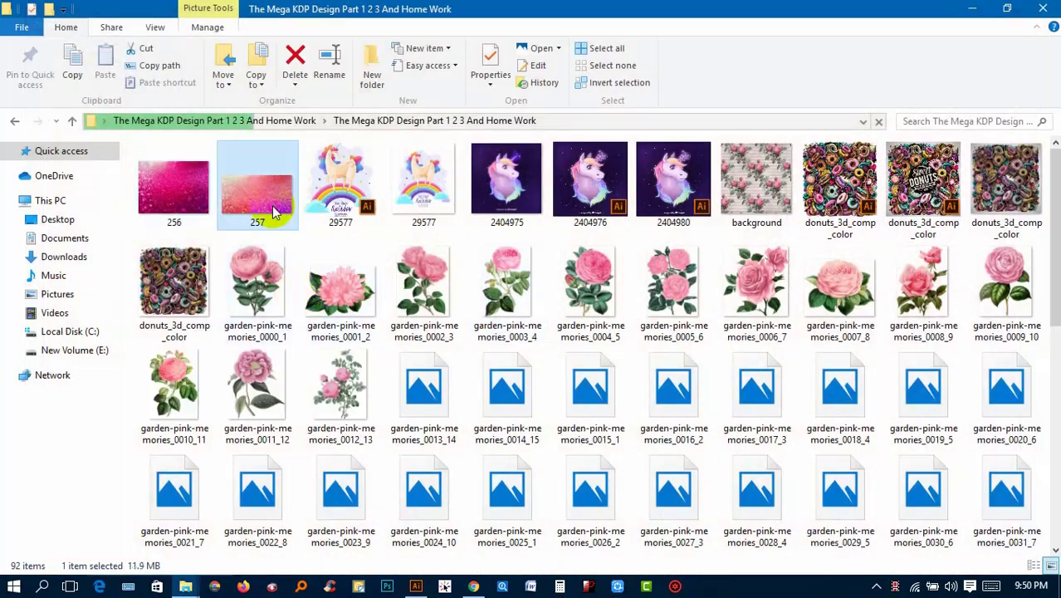
# Drag the red glitter photo 257.jpg from Explorer into the Illustrator document
pyautogui.moveTo(257, 199)
pyautogui.mouseDown()
pyautogui.moveTo(388, 556)
pyautogui.moveTo(425, 563)
pyautogui.mouseUp()
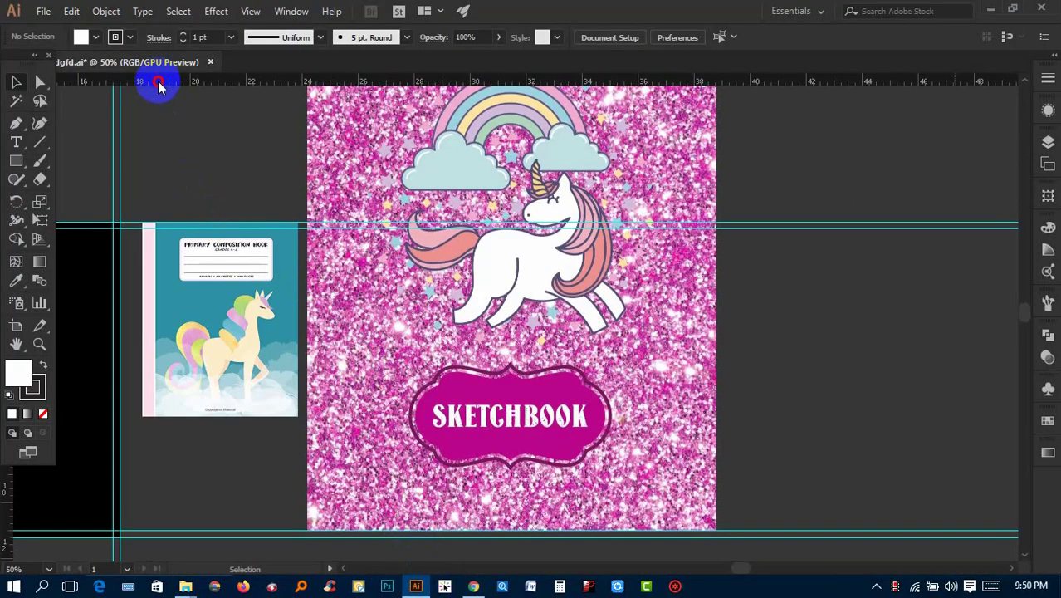
pyautogui.moveTo(159, 85); pyautogui.dragTo(154, 201)
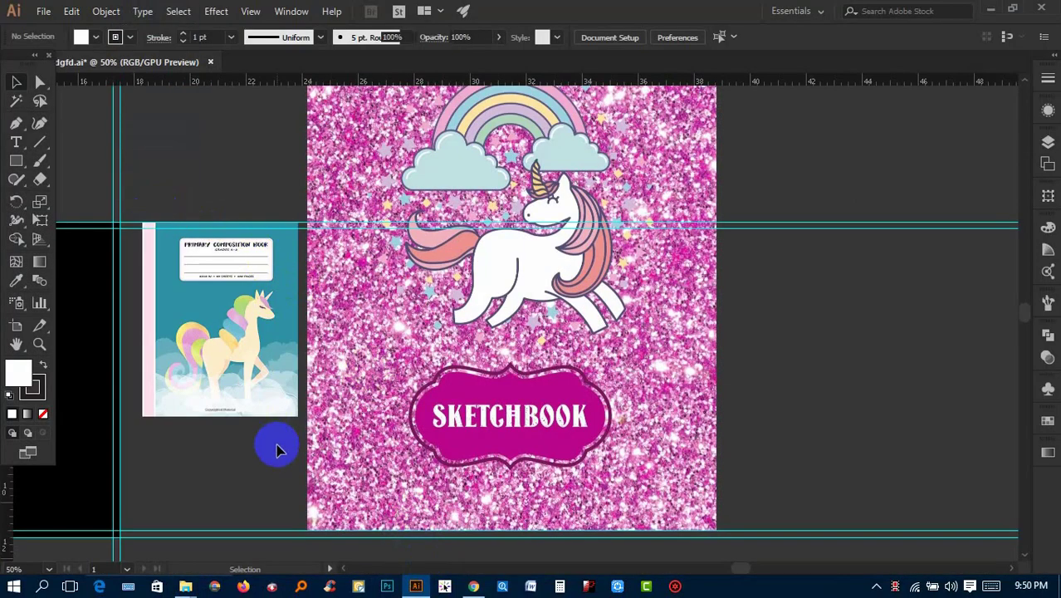
pyautogui.moveTo(277, 449); pyautogui.dragTo(277, 450)
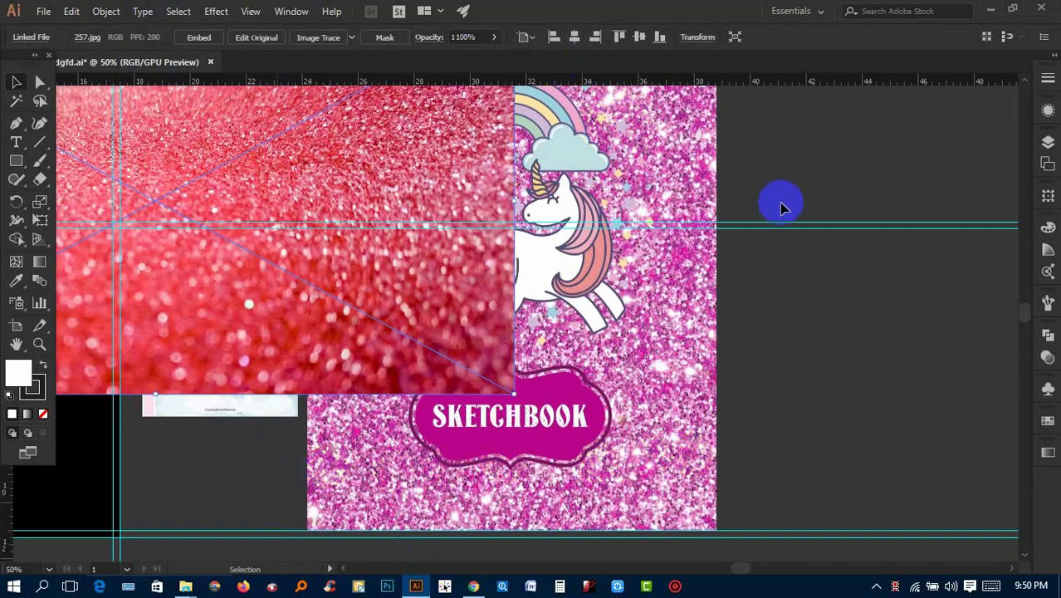
pyautogui.click(758, 287)
# Align the glitter image left and top to the artboard and scale it to 17.4 inches wide
pyautogui.moveTo(355, 430); pyautogui.dragTo(662, 145)
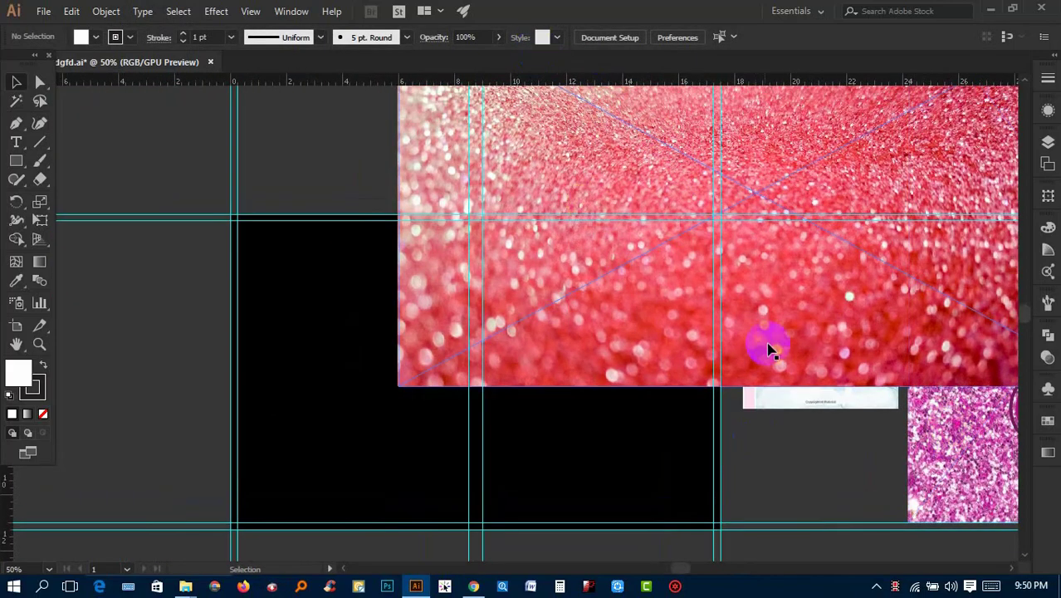
pyautogui.moveTo(768, 347); pyautogui.dragTo(627, 424)
pyautogui.click(559, 36)
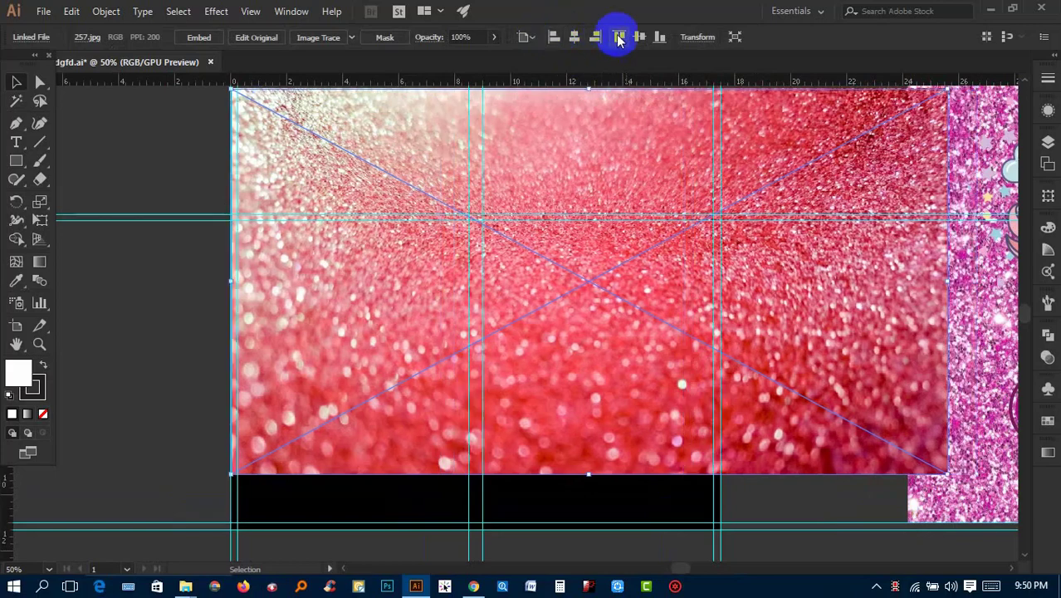
pyautogui.click(618, 36)
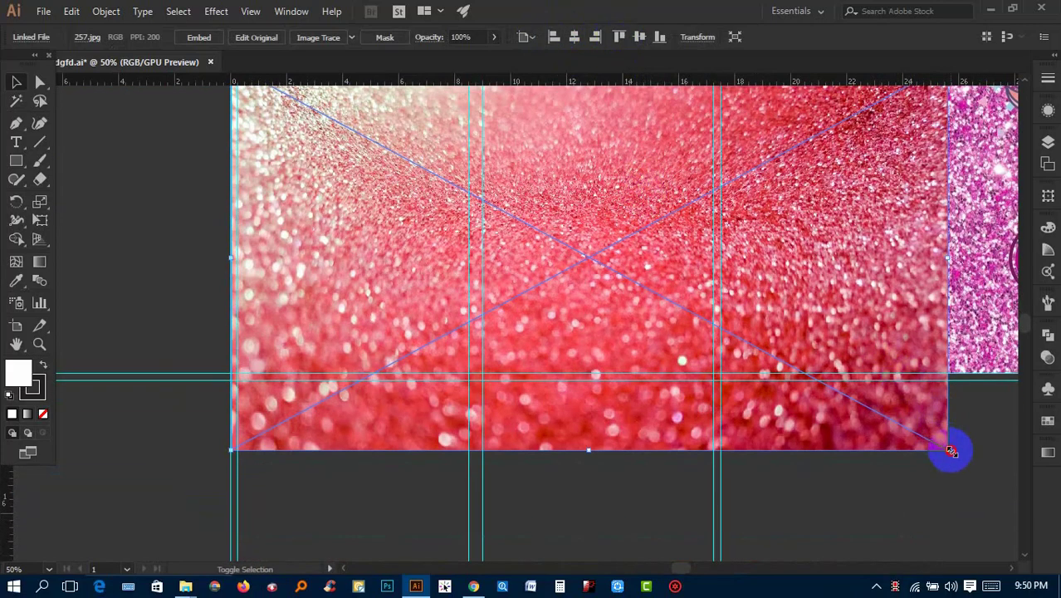
pyautogui.moveTo(951, 451)
pyautogui.mouseDown()
pyautogui.moveTo(791, 413)
pyautogui.moveTo(818, 436)
pyautogui.mouseUp()
pyautogui.moveTo(817, 232); pyautogui.dragTo(720, 235)
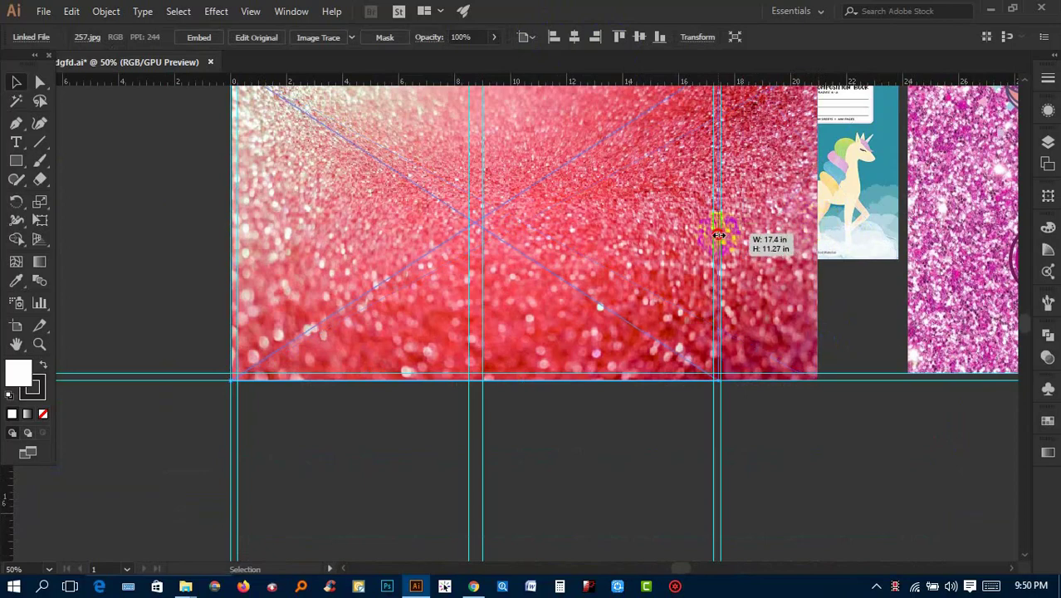
# Snap the image's right edge onto the guide and check that it fills the cover
pyautogui.click(753, 277)
pyautogui.scroll(1, 804, 350)
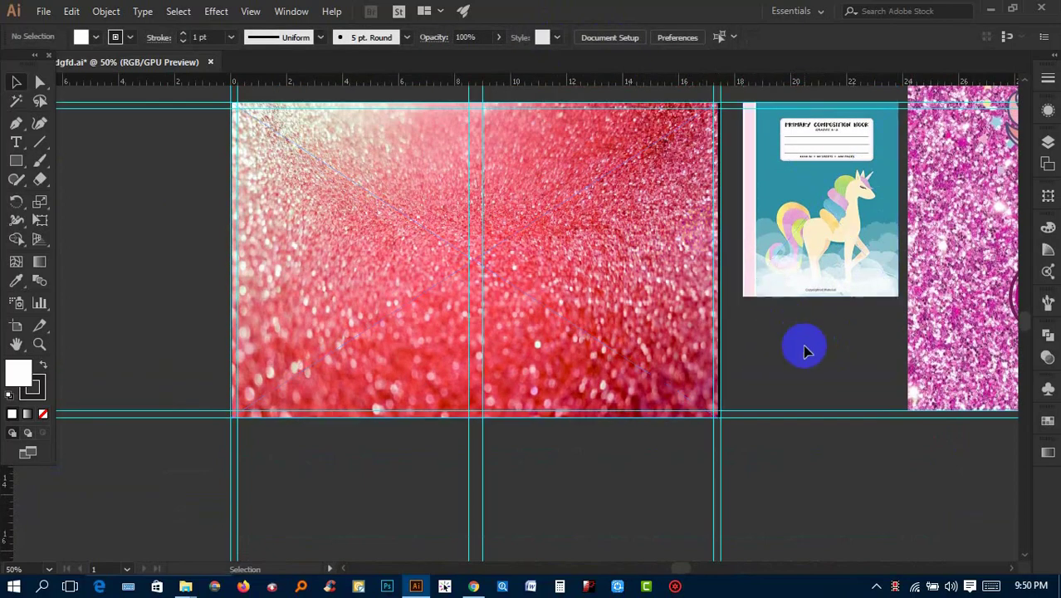
pyautogui.click(686, 237)
pyautogui.keyDown('alt'); pyautogui.scroll(2, 694, 241); pyautogui.keyUp('alt')
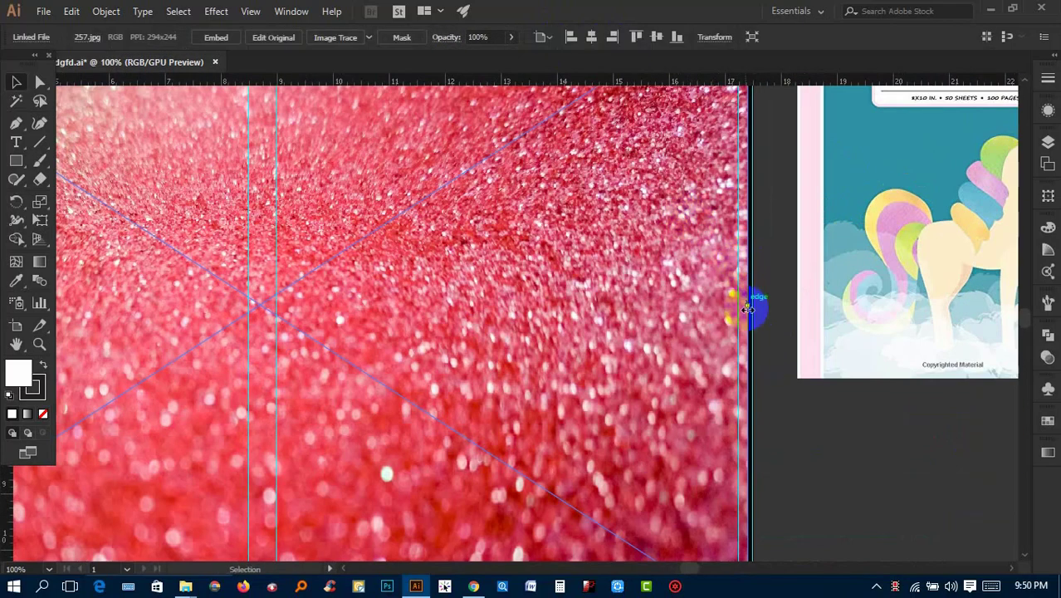
pyautogui.moveTo(750, 302); pyautogui.dragTo(756, 299)
pyautogui.click(768, 284)
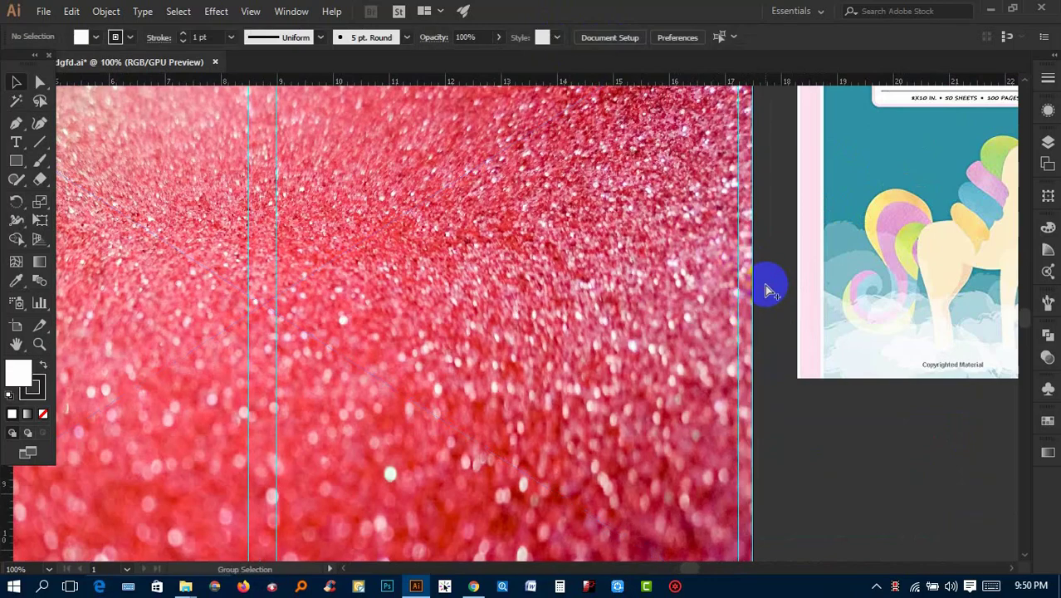
pyautogui.keyDown('alt'); pyautogui.scroll(-3, 756, 415); pyautogui.keyUp('alt')
pyautogui.scroll(1, 757, 415)
pyautogui.hscroll(3, 756, 415)
pyautogui.hscroll(2, 829, 237)
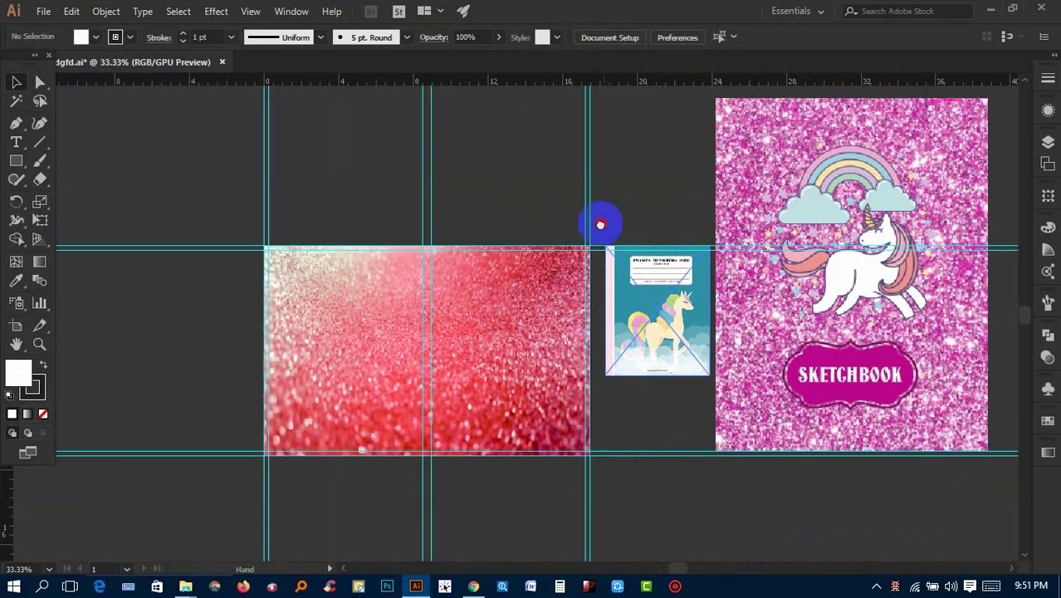
pyautogui.keyDown('alt'); pyautogui.scroll(2, 352, 305); pyautogui.keyUp('alt')
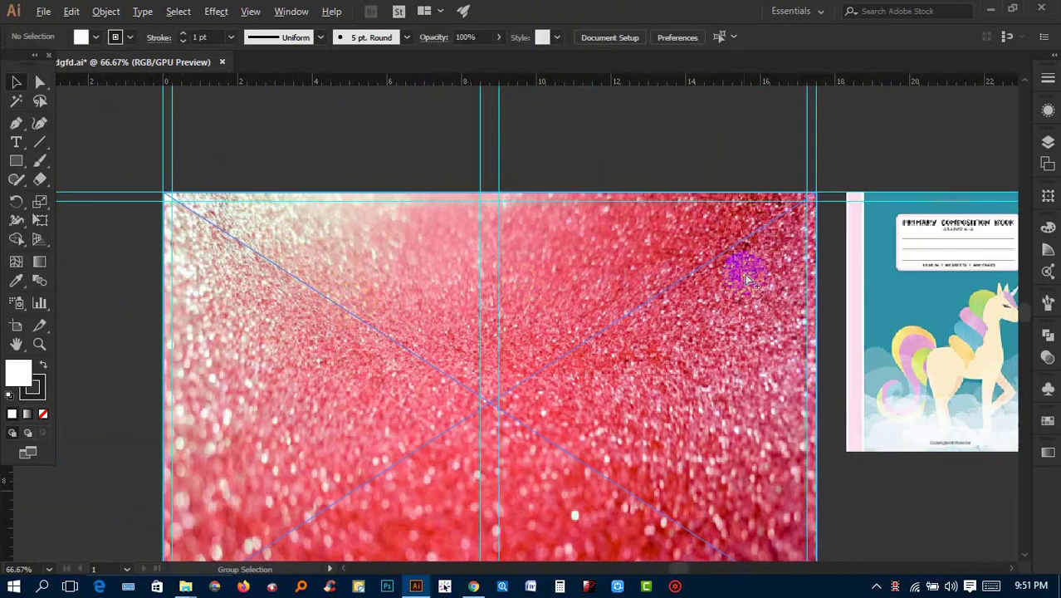
pyautogui.keyDown('alt'); pyautogui.scroll(-1, 750, 281); pyautogui.keyUp('alt')
pyautogui.moveTo(759, 300)
pyautogui.mouseDown()
pyautogui.moveTo(596, 260)
pyautogui.moveTo(621, 305)
pyautogui.mouseUp()
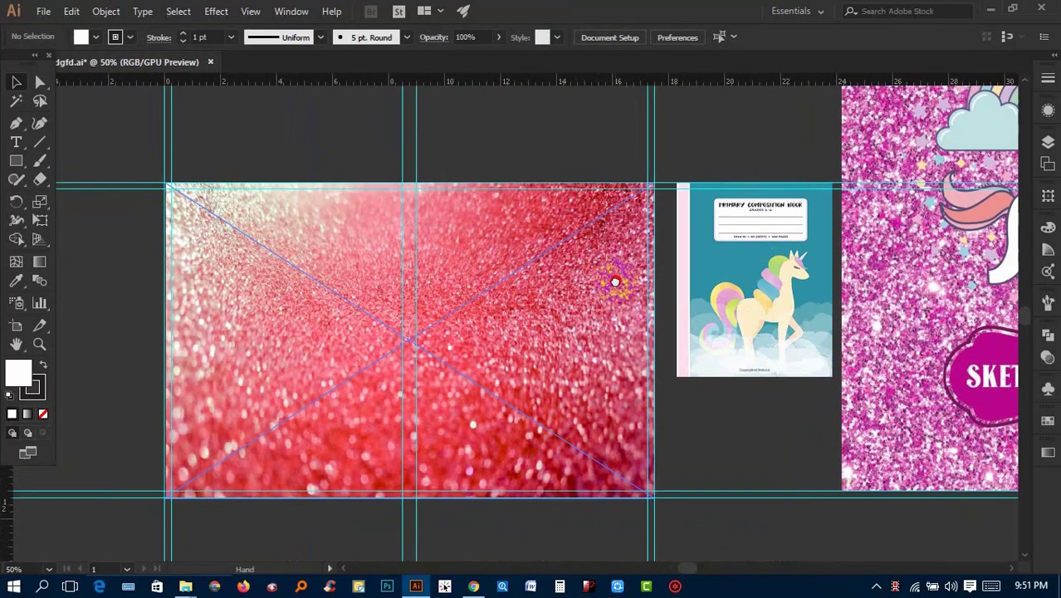
pyautogui.click(587, 154)
pyautogui.click(137, 118)
# Draw a stroke-less rectangle over the whole cover artboard at 74% opacity
pyautogui.click(124, 45)
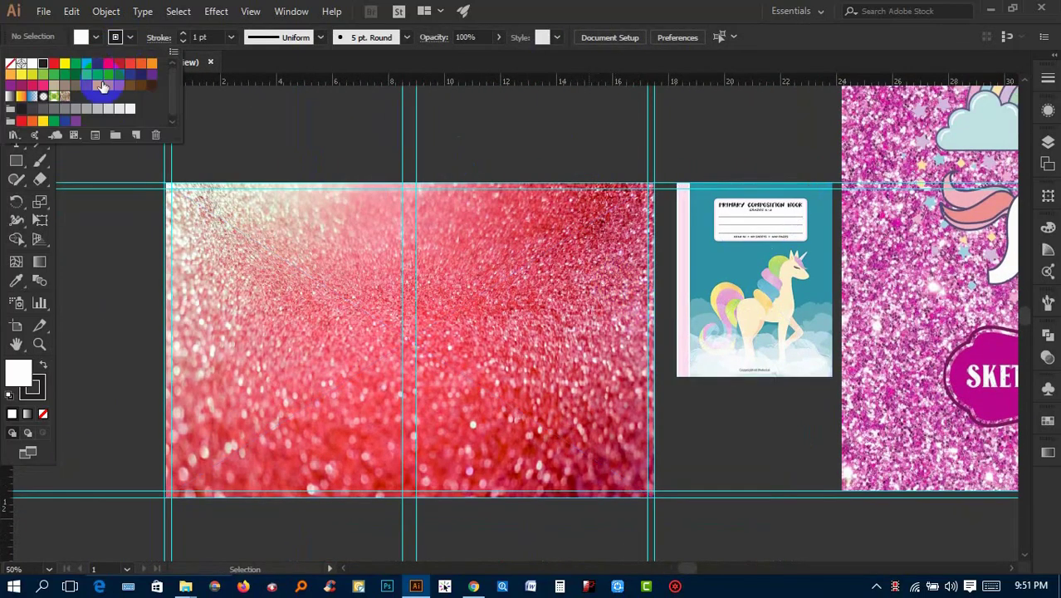
pyautogui.click(11, 65)
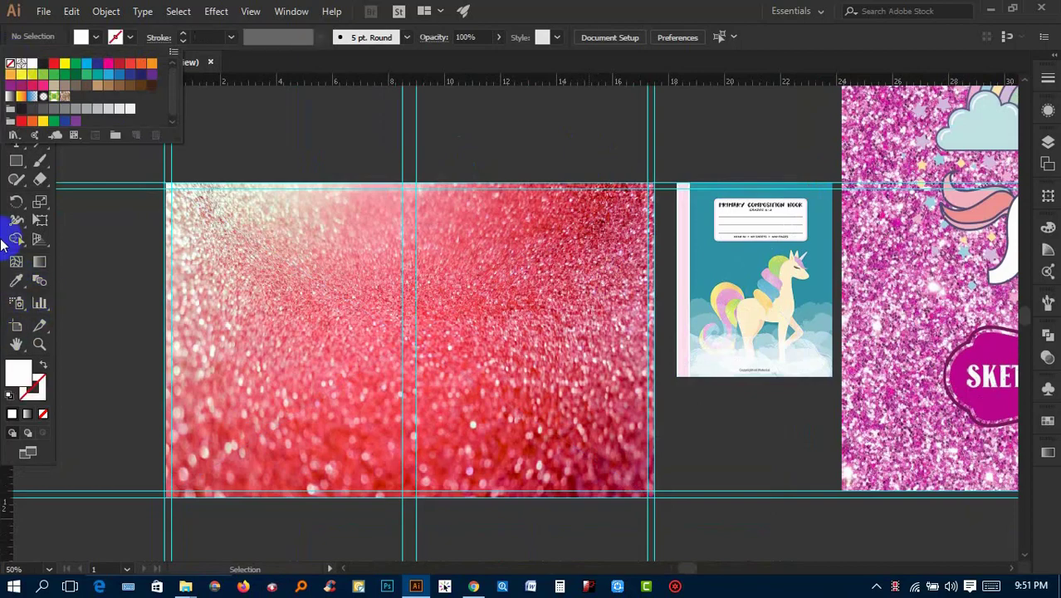
pyautogui.click(16, 160)
pyautogui.moveTo(15, 160); pyautogui.dragTo(59, 161)
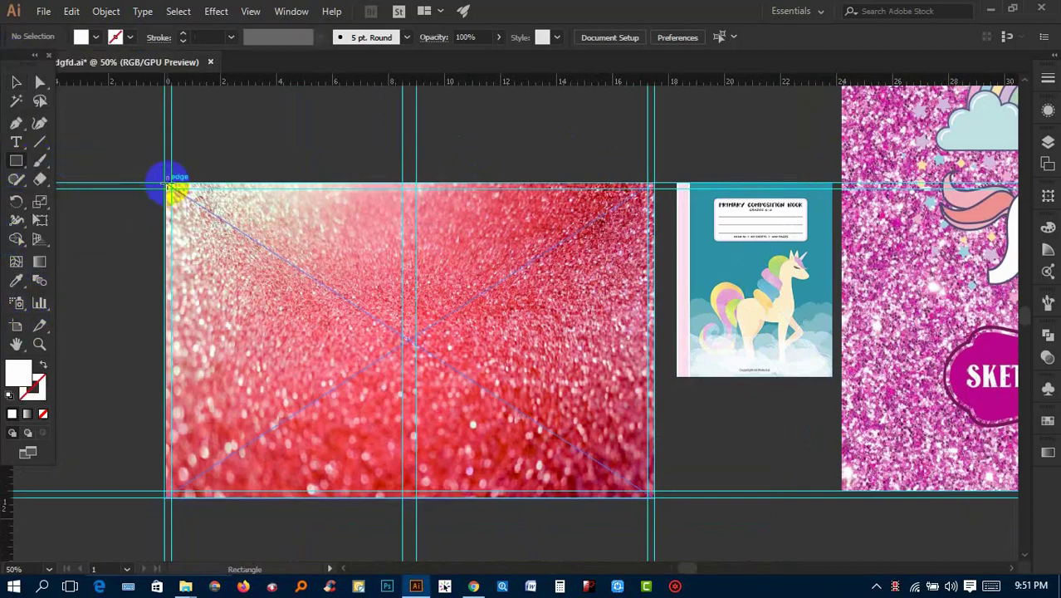
pyautogui.moveTo(167, 186); pyautogui.dragTo(655, 494)
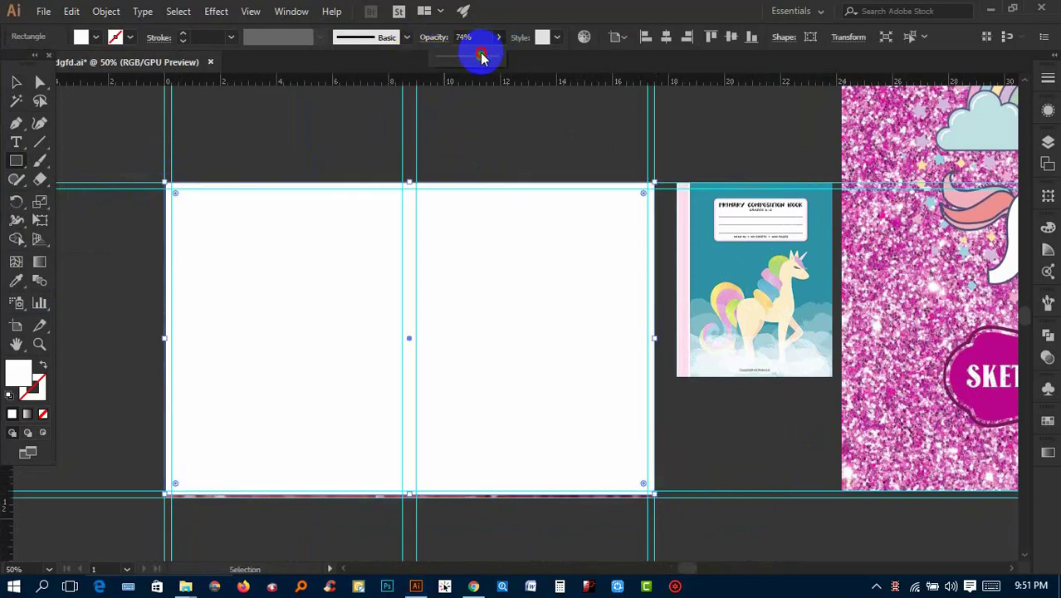
pyautogui.moveTo(482, 56); pyautogui.dragTo(480, 59)
# Fill the overlay rectangle with pure black
pyautogui.click(83, 37)
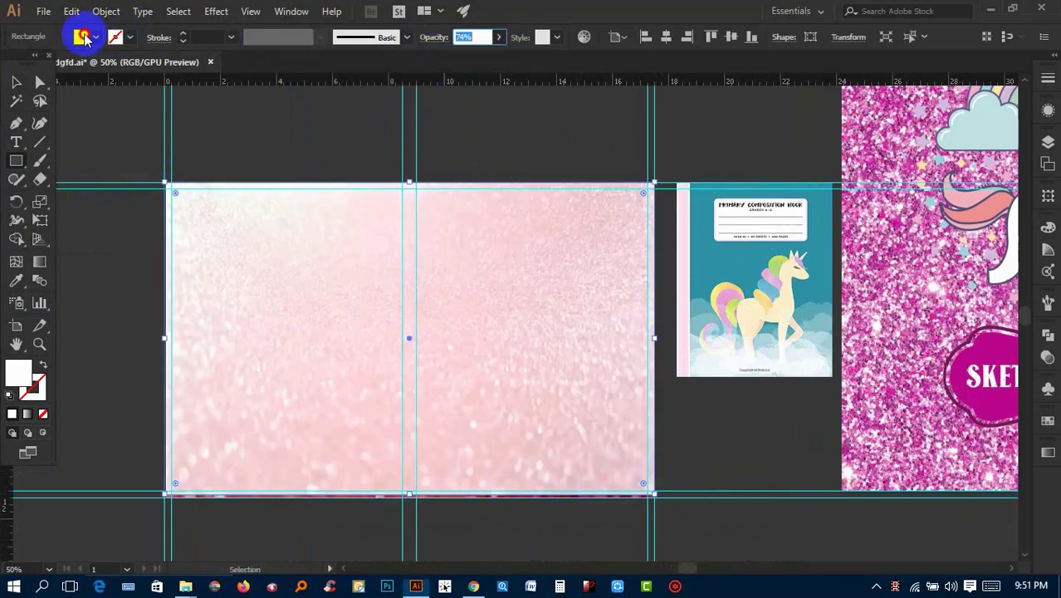
pyautogui.click(44, 64)
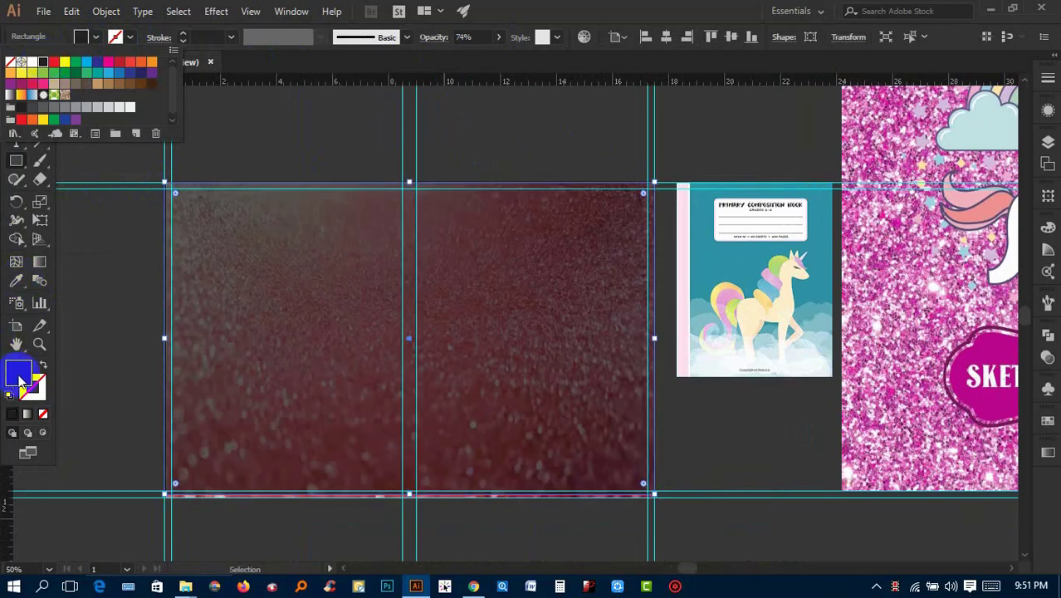
pyautogui.doubleClick(16, 373)
pyautogui.click(214, 251)
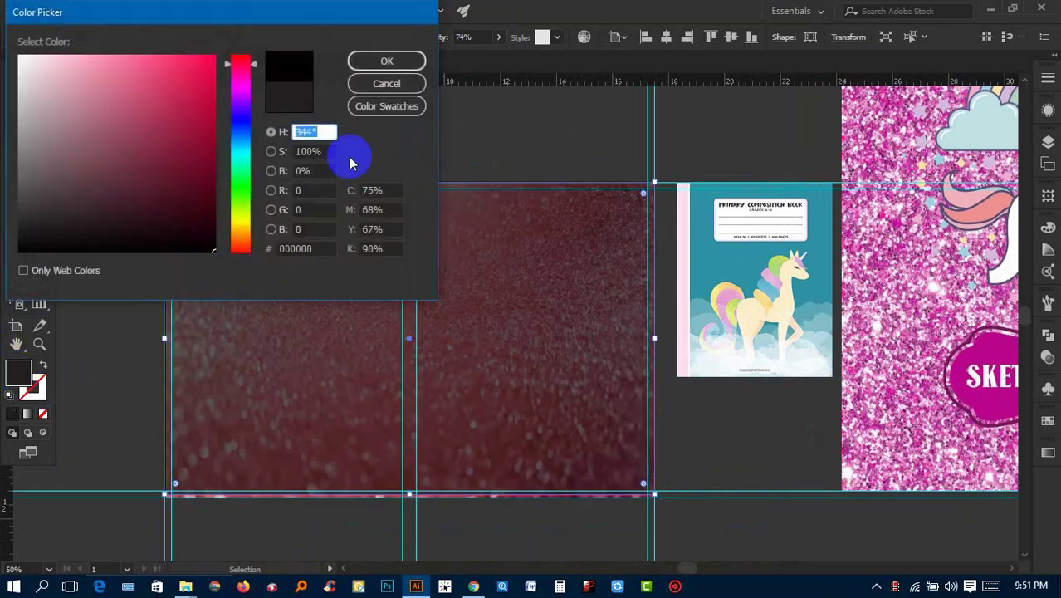
pyautogui.click(386, 61)
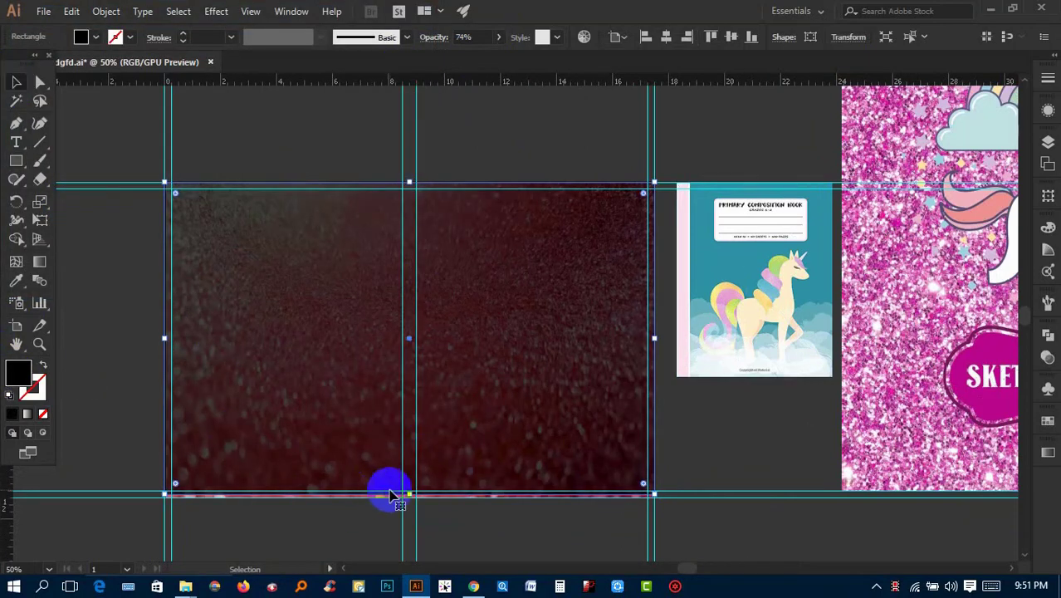
# Stretch the dark overlay's top edge up to the top guide
pyautogui.scroll(1, 397, 501)
pyautogui.scroll(4, 485, 454)
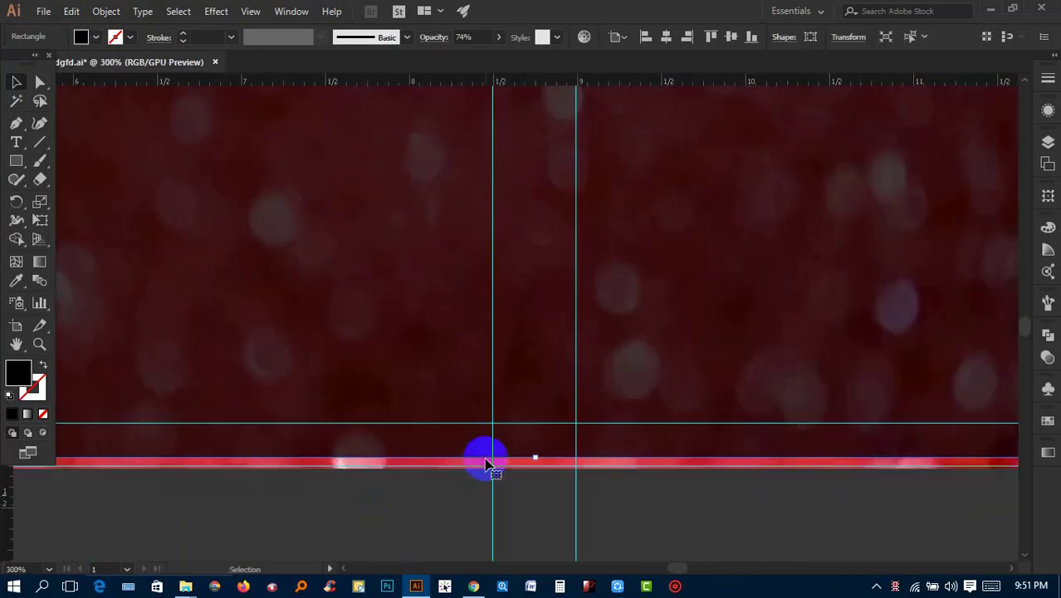
pyautogui.click(517, 515)
pyautogui.scroll(-1, 516, 514)
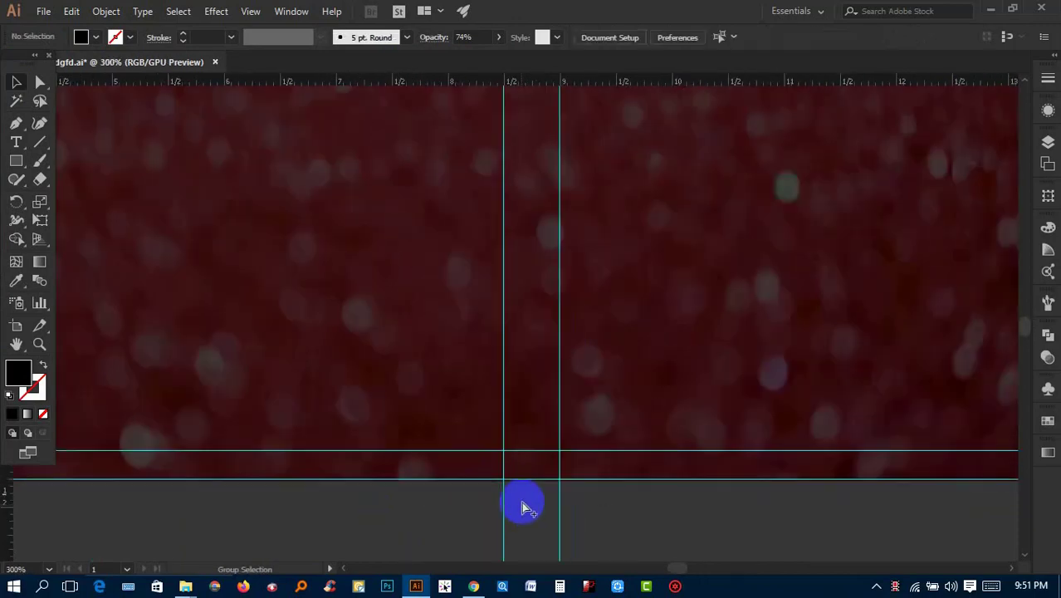
pyautogui.scroll(-3, 522, 493)
pyautogui.scroll(-1, 515, 448)
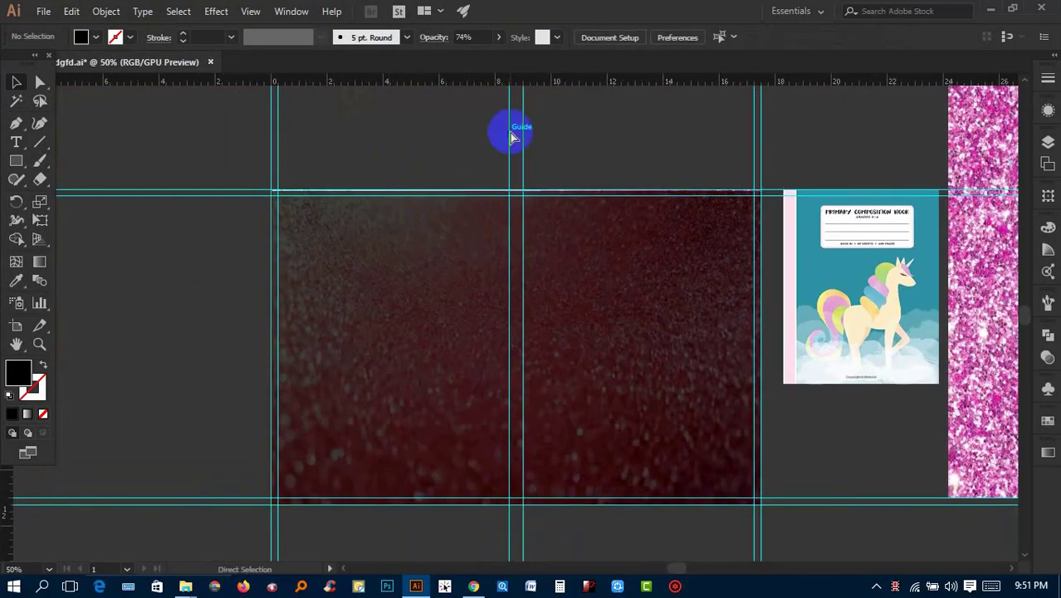
pyautogui.scroll(5, 523, 166)
pyautogui.scroll(2, 465, 415)
pyautogui.click(468, 447)
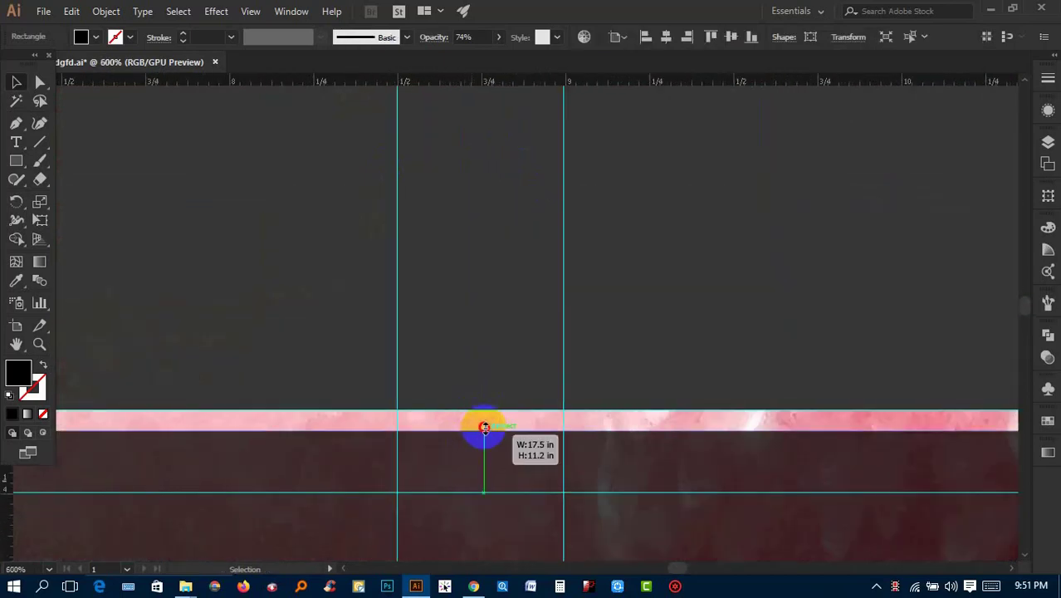
pyautogui.moveTo(484, 428); pyautogui.dragTo(483, 409)
pyautogui.click(477, 385)
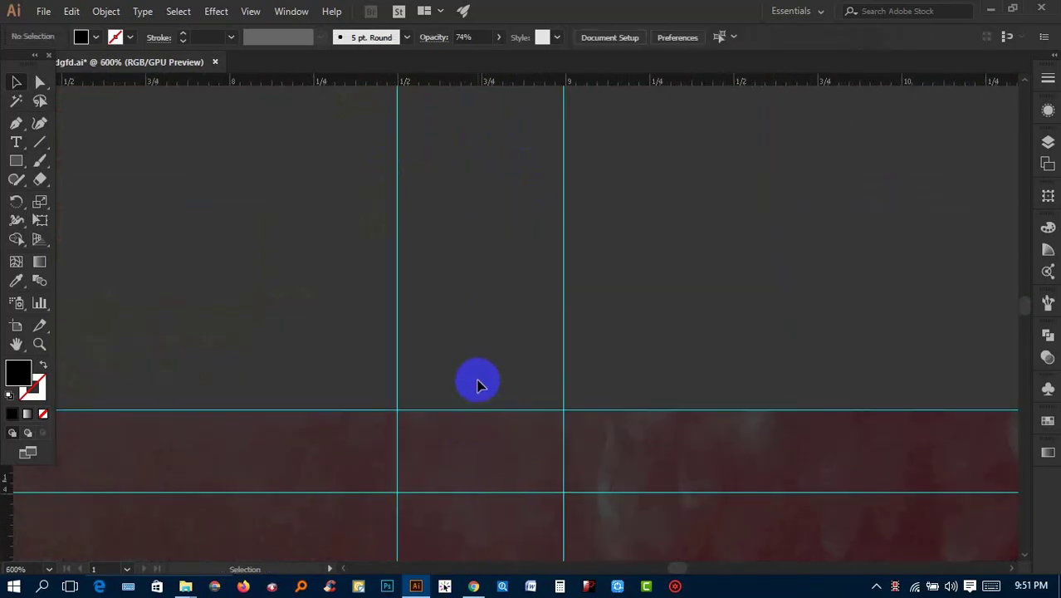
# Lower the overlay's opacity to about 22% so the glitter shows through
pyautogui.scroll(-3, 478, 384)
pyautogui.click(492, 416)
pyautogui.scroll(-5, 569, 286)
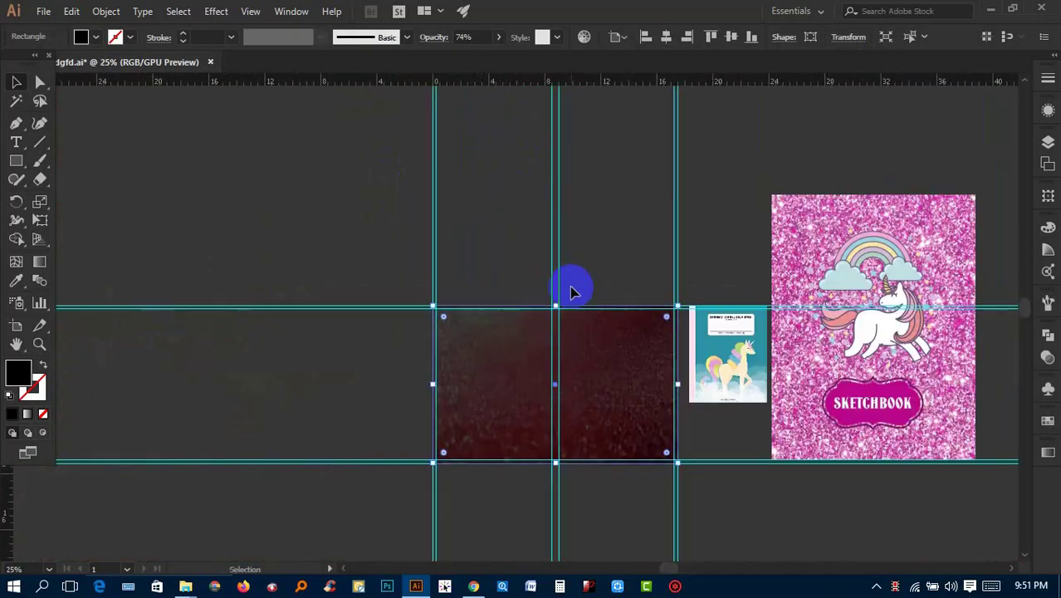
pyautogui.hscroll(3, 569, 286)
pyautogui.moveTo(465, 59); pyautogui.dragTo(452, 59)
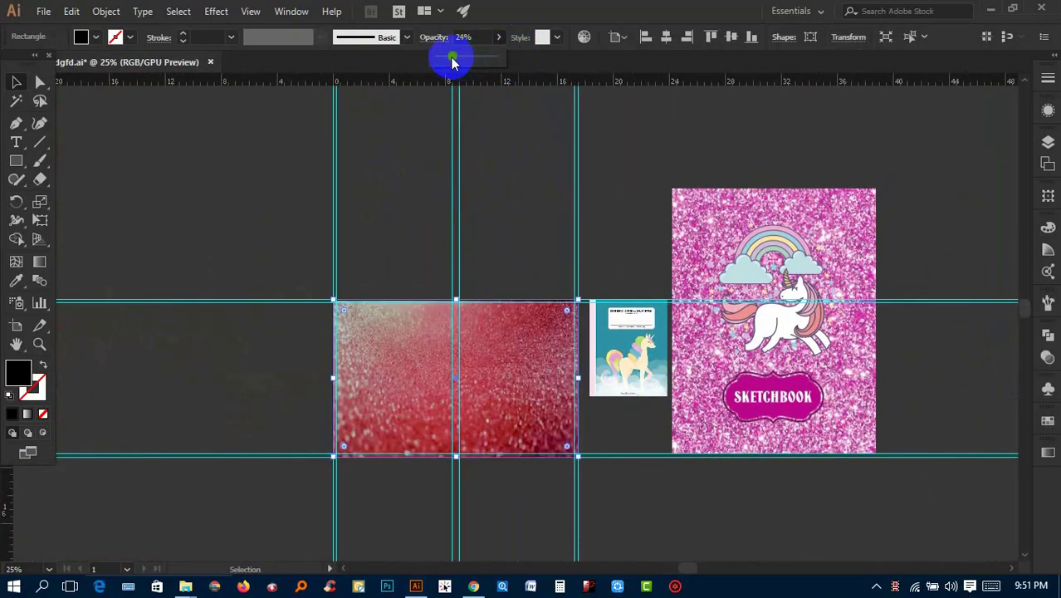
pyautogui.scroll(2, 542, 299)
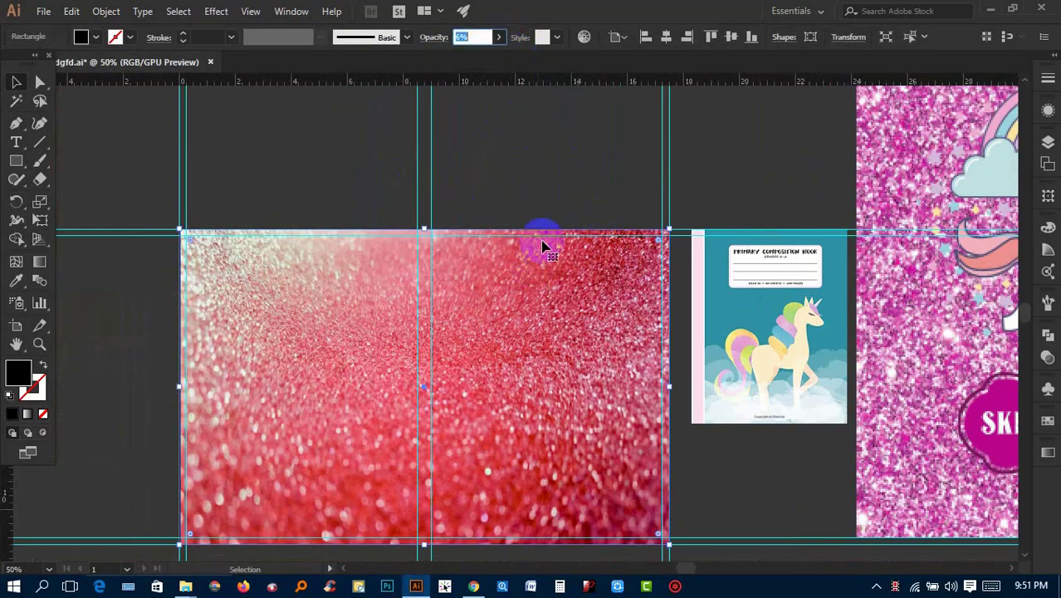
pyautogui.click(642, 269)
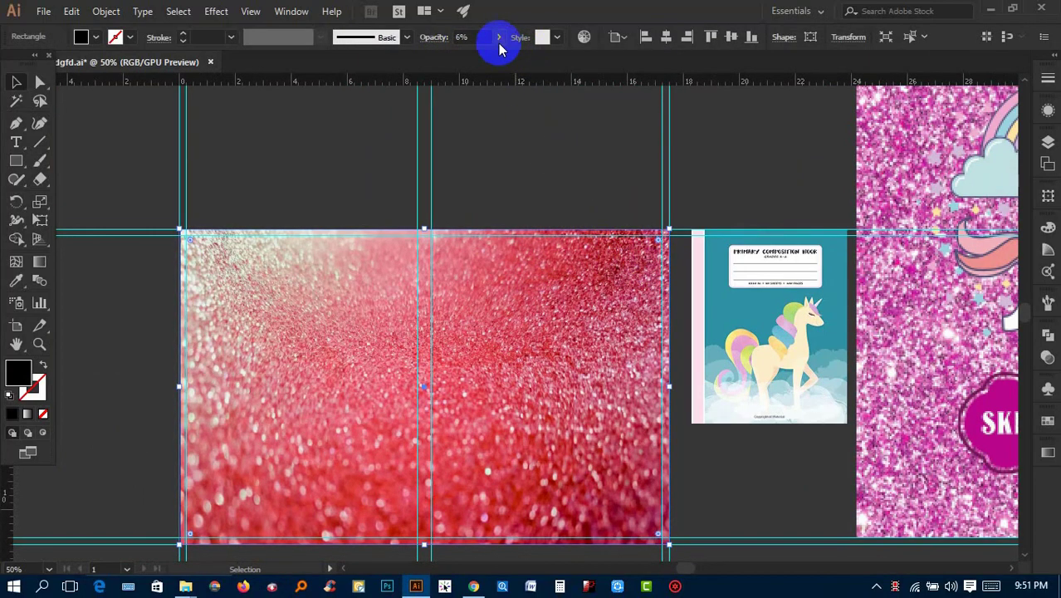
pyautogui.moveTo(449, 58); pyautogui.dragTo(451, 59)
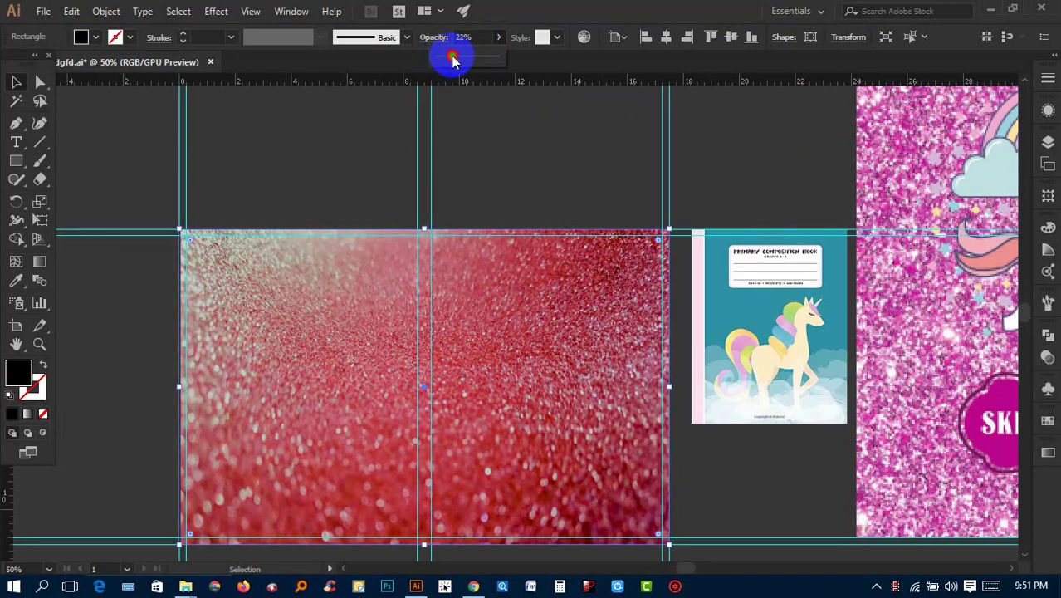
pyautogui.click(573, 353)
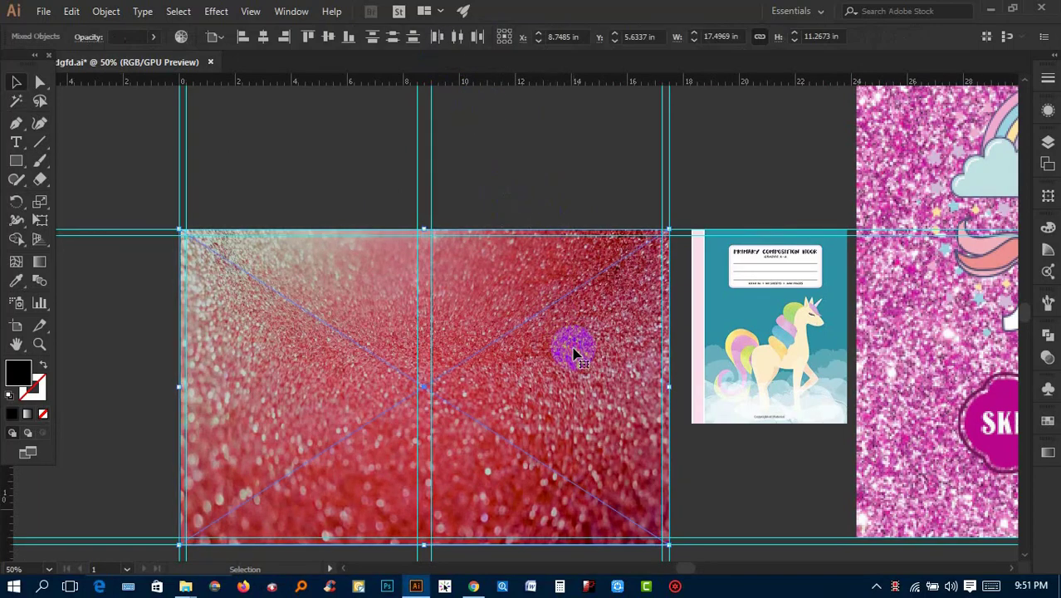
pyautogui.click(555, 160)
# Open the 2404976.ai unicorn file from the design files folder
pyautogui.scroll(1, 581, 328)
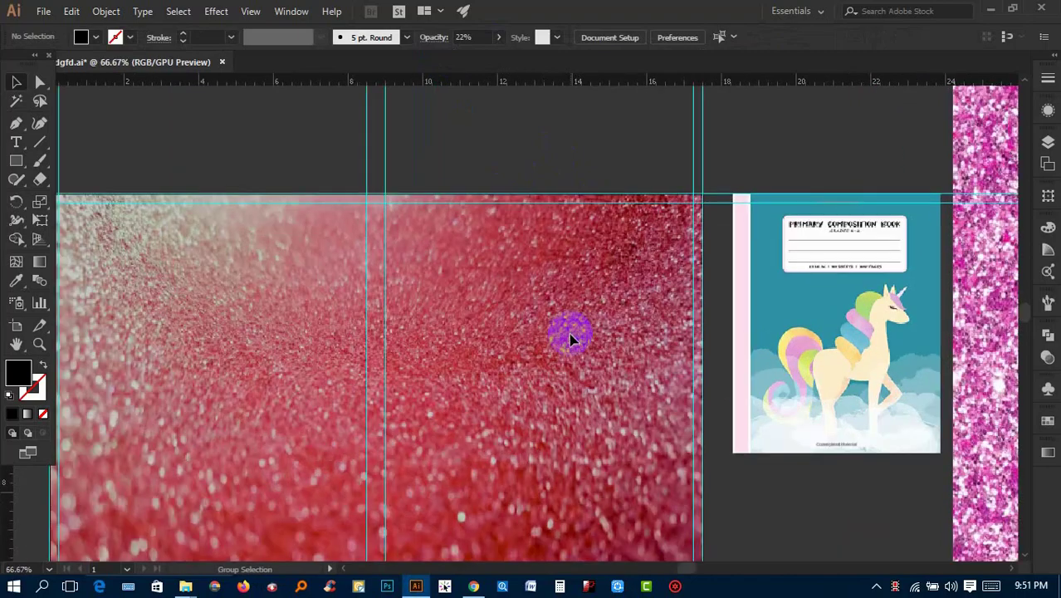
pyautogui.scroll(-3, 568, 266)
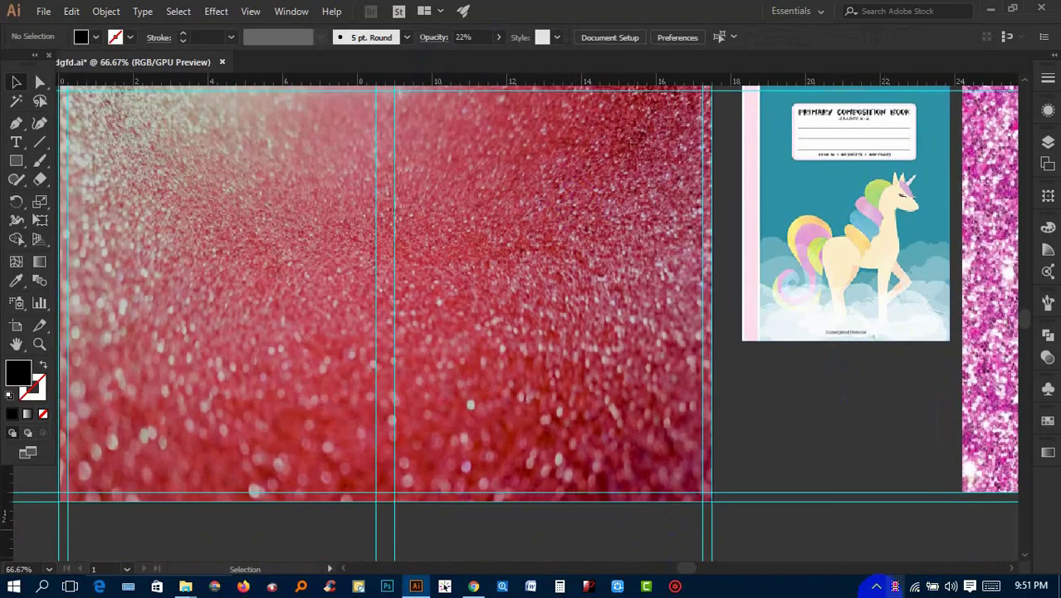
pyautogui.click(991, 9)
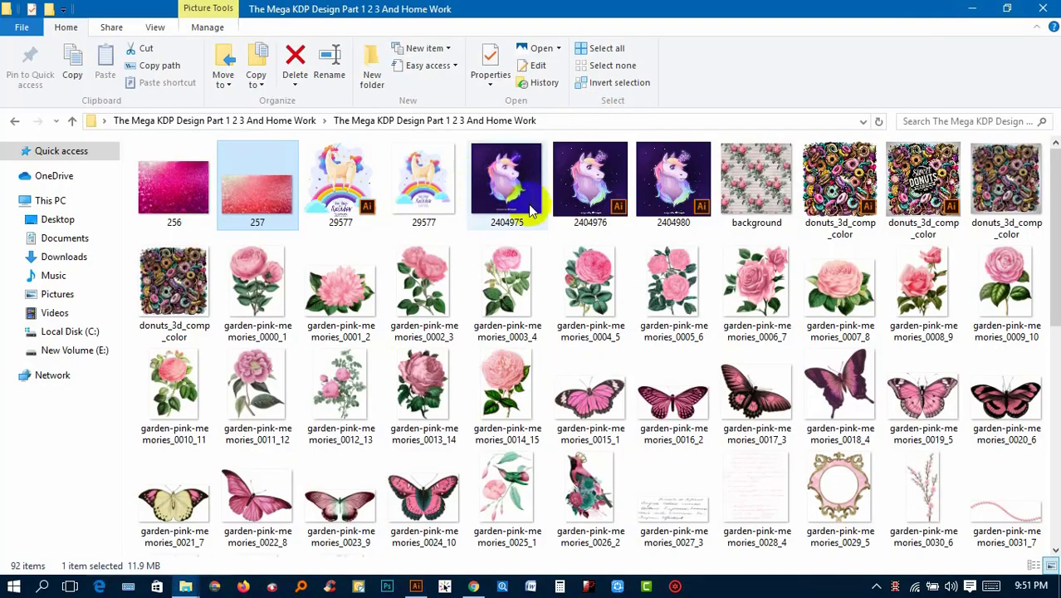
pyautogui.doubleClick(591, 179)
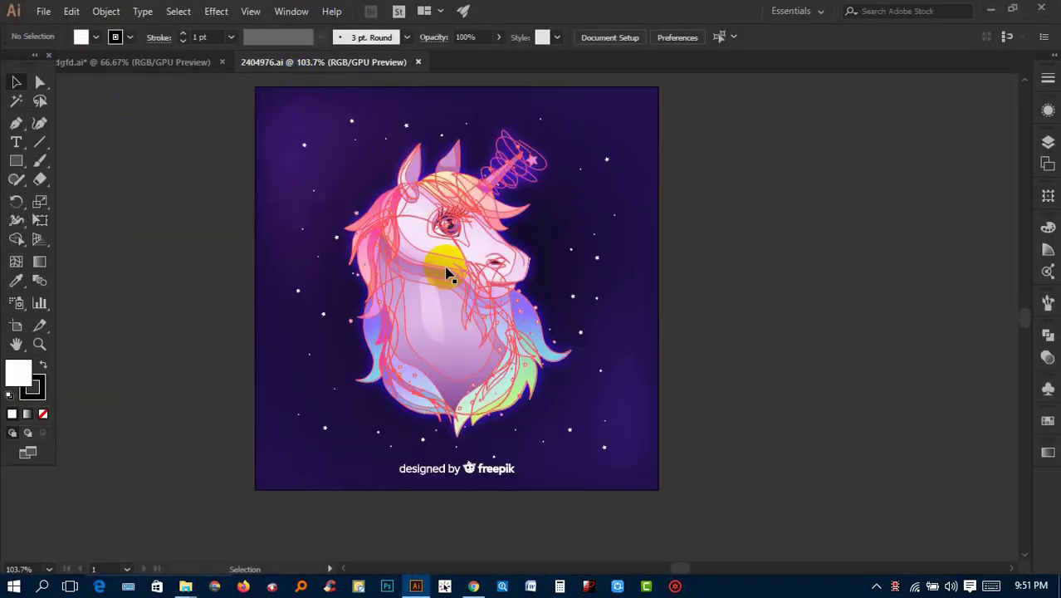
# Move the unicorn head off the purple background to the right
pyautogui.click(484, 240)
pyautogui.moveTo(485, 239); pyautogui.dragTo(844, 235)
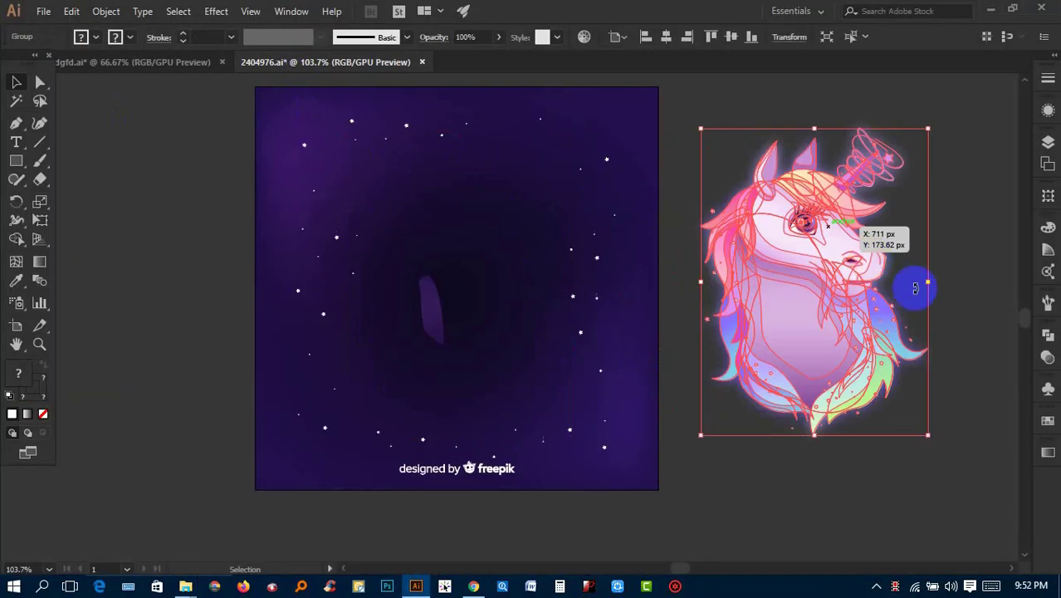
pyautogui.click(977, 290)
pyautogui.scroll(3, 947, 142)
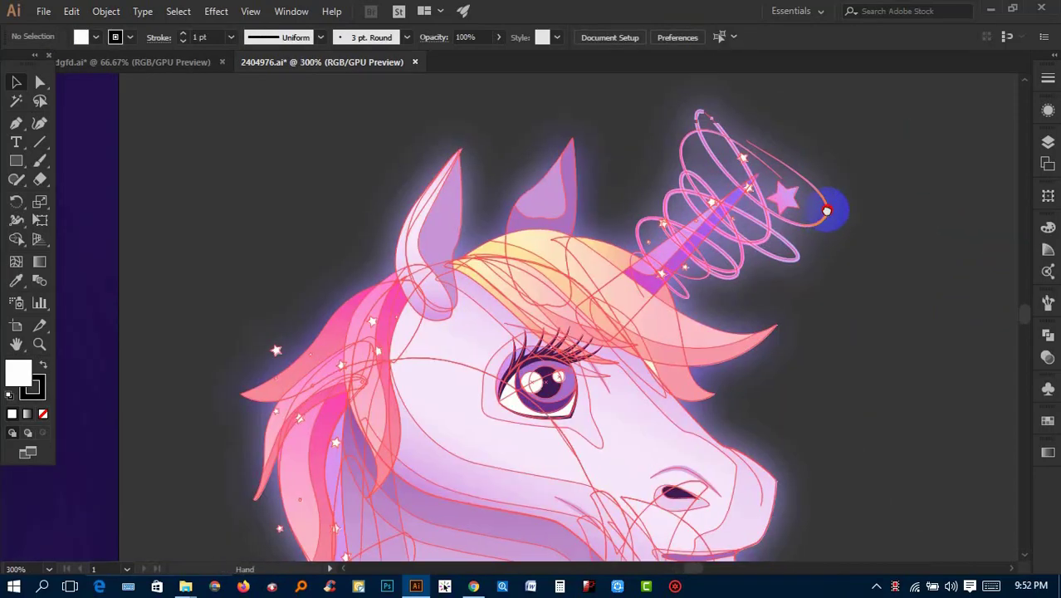
pyautogui.scroll(-3, 953, 243)
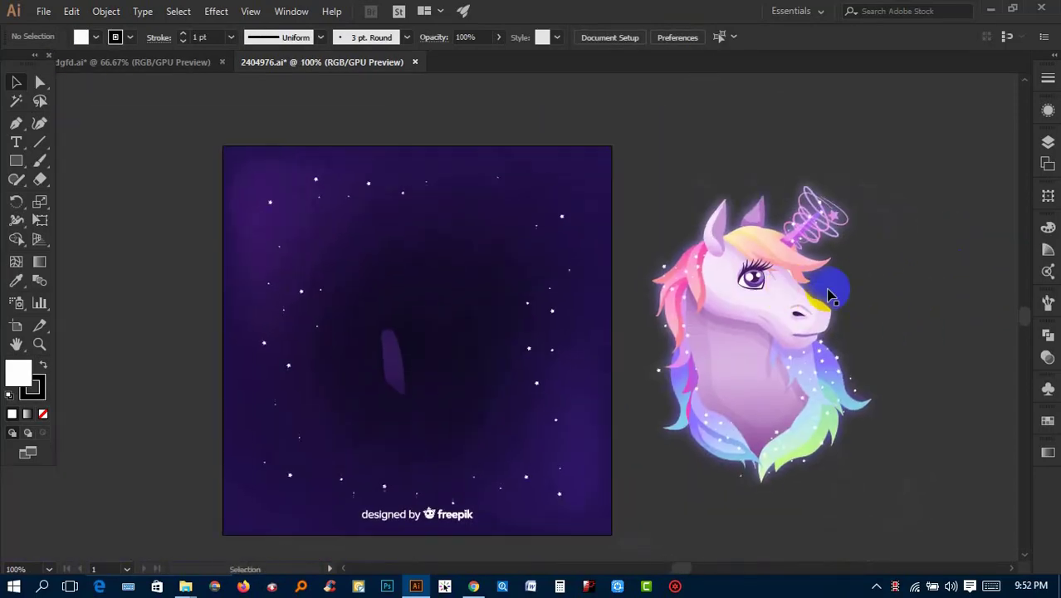
# Move the sparkle stars onto the unicorn head and group them together
pyautogui.click(554, 316)
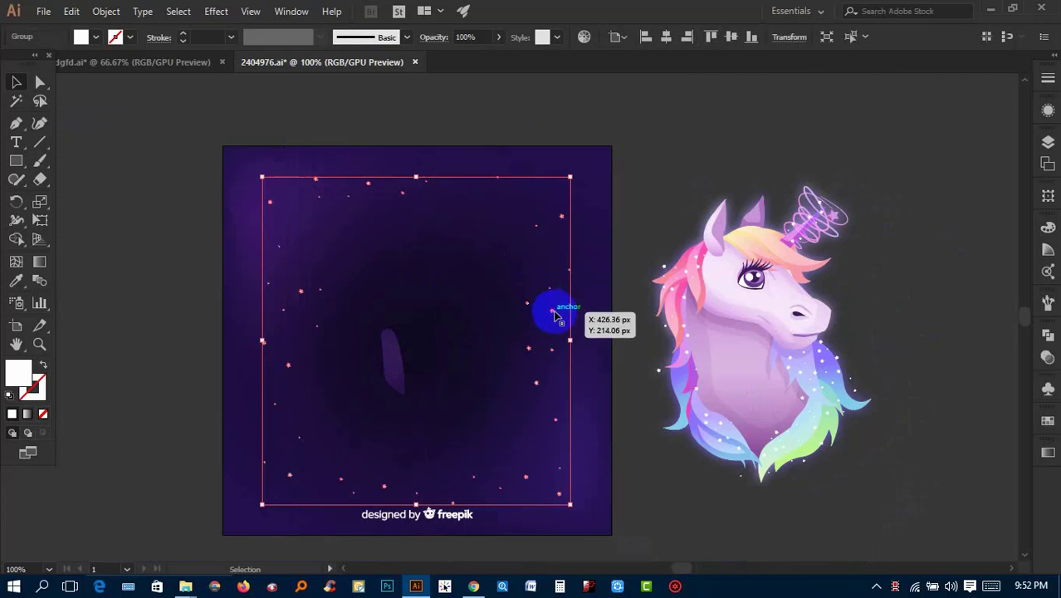
pyautogui.moveTo(569, 322); pyautogui.dragTo(887, 303)
pyautogui.click(703, 138)
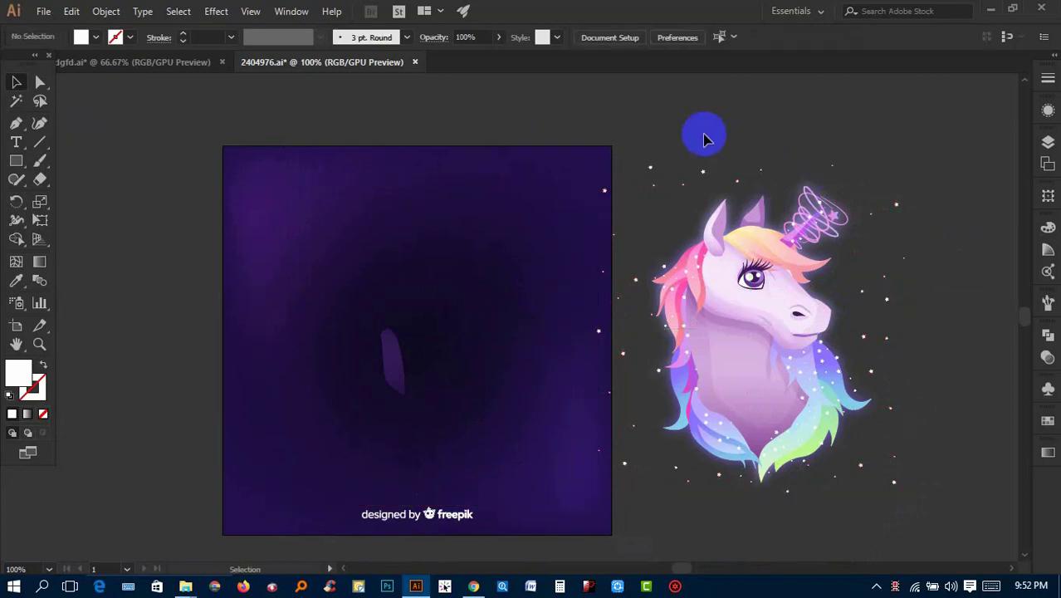
pyautogui.click(858, 473)
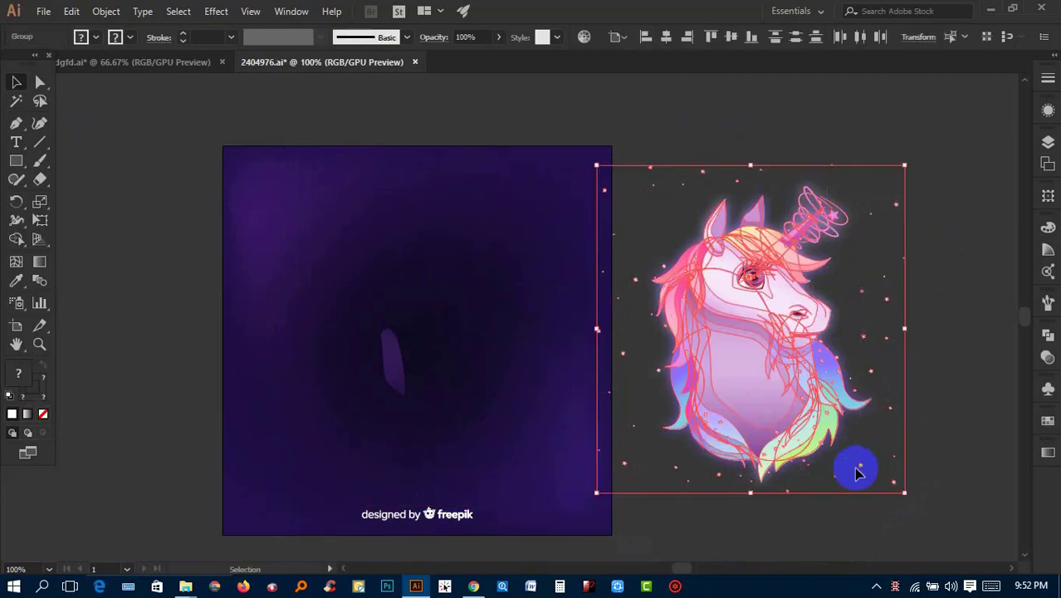
pyautogui.rightClick(780, 356)
pyautogui.click(810, 224)
pyautogui.moveTo(785, 283)
pyautogui.mouseDown()
pyautogui.moveTo(152, 64)
pyautogui.moveTo(246, 122)
pyautogui.mouseUp()
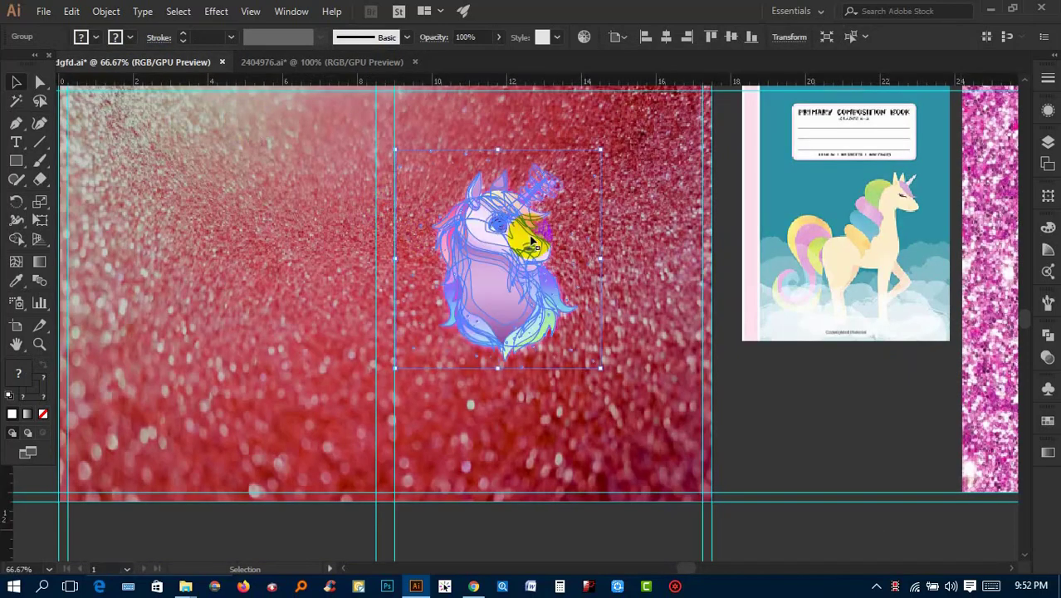
# Drop the unicorn group onto the front cover, enlarge it and position it
pyautogui.moveTo(536, 239)
pyautogui.mouseDown()
pyautogui.moveTo(489, 218)
pyautogui.moveTo(485, 177)
pyautogui.moveTo(558, 295)
pyautogui.mouseUp()
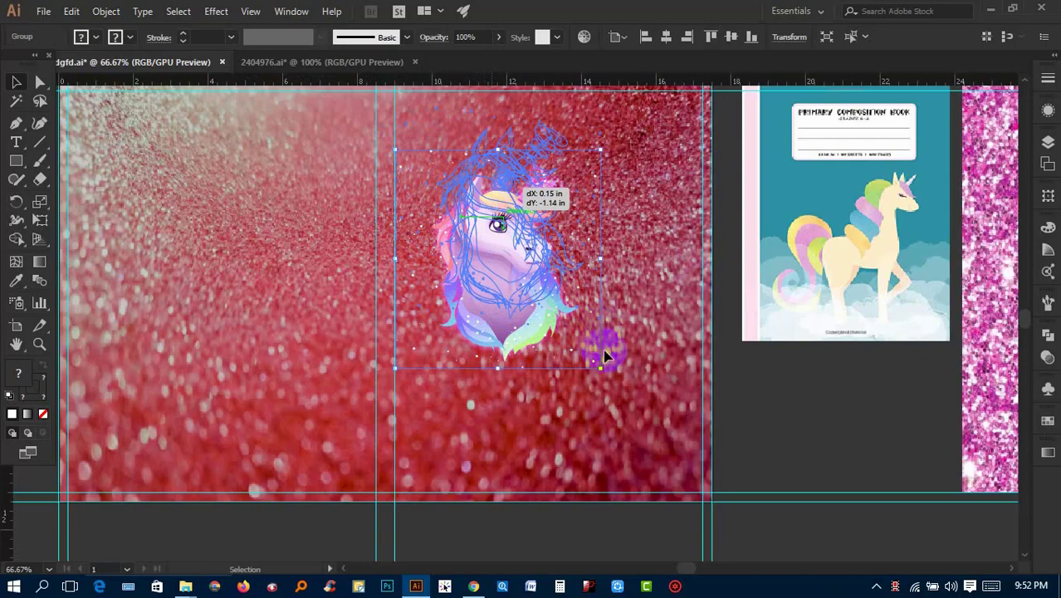
pyautogui.moveTo(605, 356)
pyautogui.mouseDown()
pyautogui.moveTo(609, 334)
pyautogui.moveTo(734, 471)
pyautogui.moveTo(720, 467)
pyautogui.moveTo(728, 457)
pyautogui.mouseUp()
pyautogui.moveTo(635, 317); pyautogui.dragTo(555, 291)
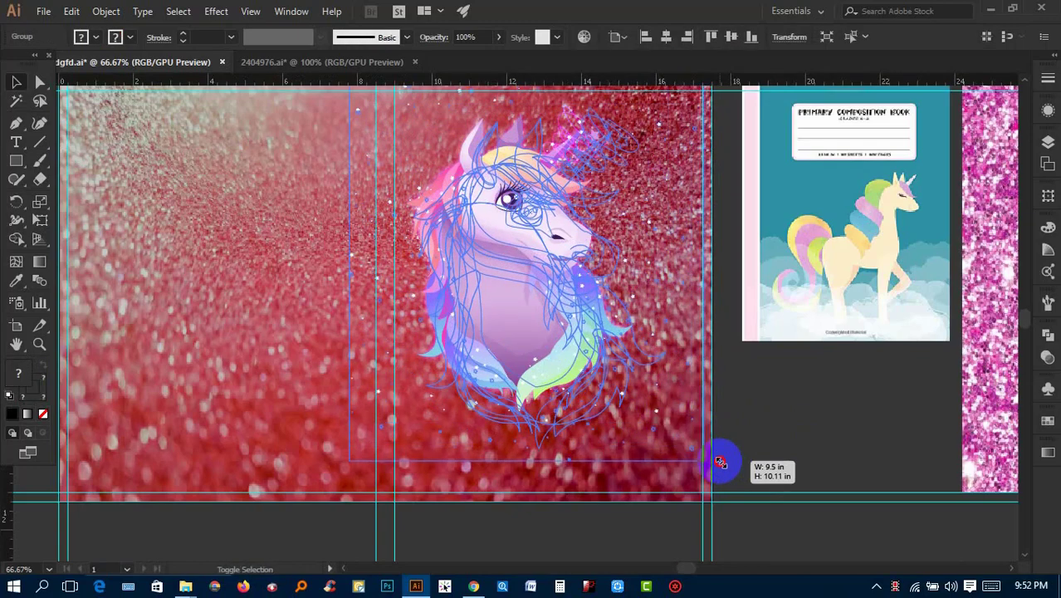
pyautogui.click(793, 433)
pyautogui.moveTo(668, 425)
pyautogui.mouseDown()
pyautogui.moveTo(793, 434)
pyautogui.moveTo(763, 472)
pyautogui.mouseUp()
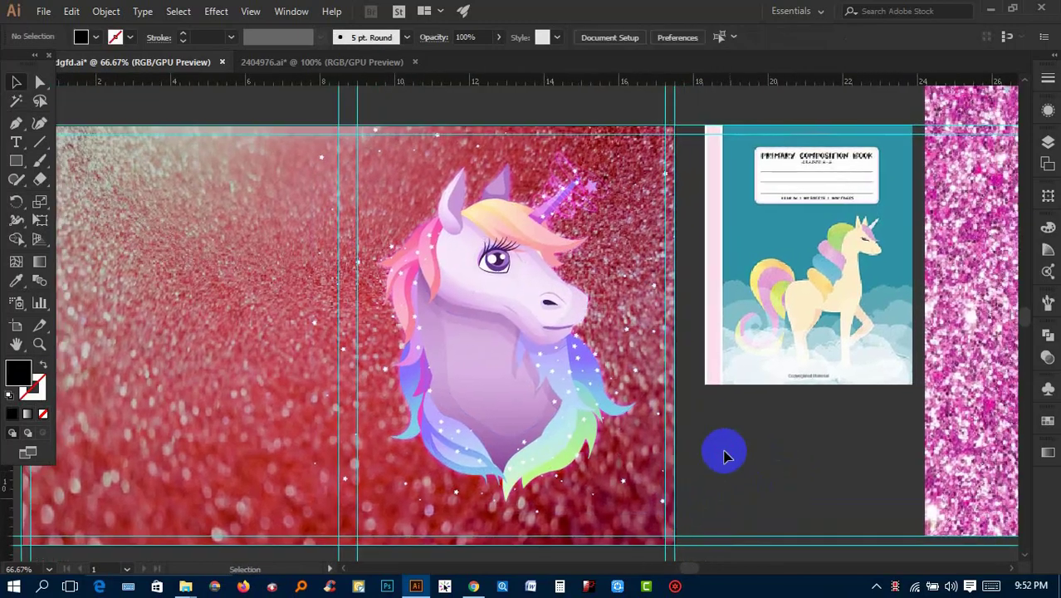
# Nudge the unicorn and resize it to about 8.98 × 9.56 in
pyautogui.moveTo(541, 395); pyautogui.dragTo(540, 403)
pyautogui.click(686, 441)
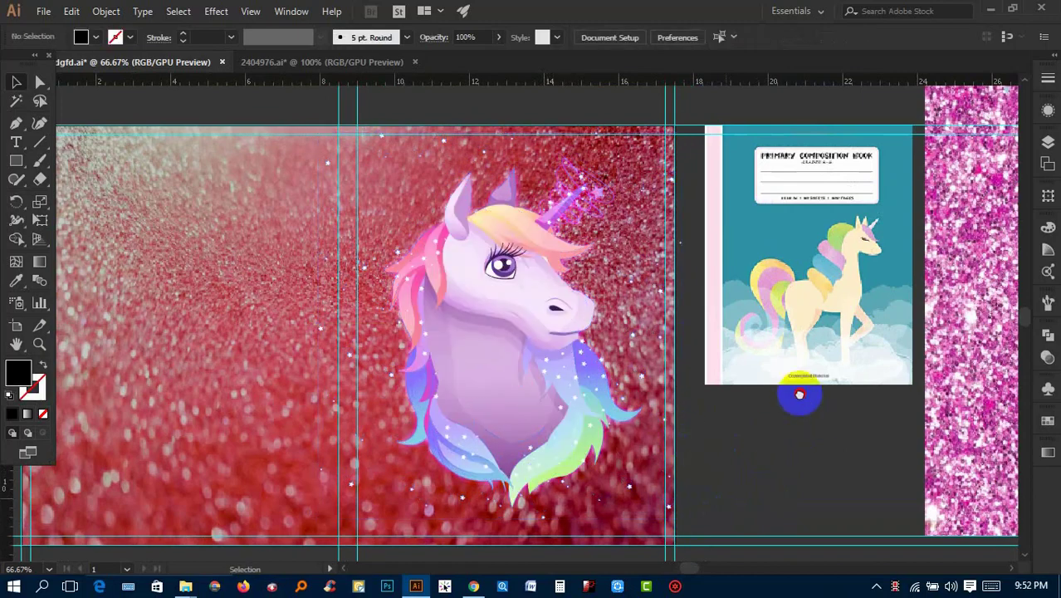
pyautogui.moveTo(796, 386)
pyautogui.mouseDown()
pyautogui.moveTo(450, 313)
pyautogui.moveTo(741, 433)
pyautogui.mouseUp()
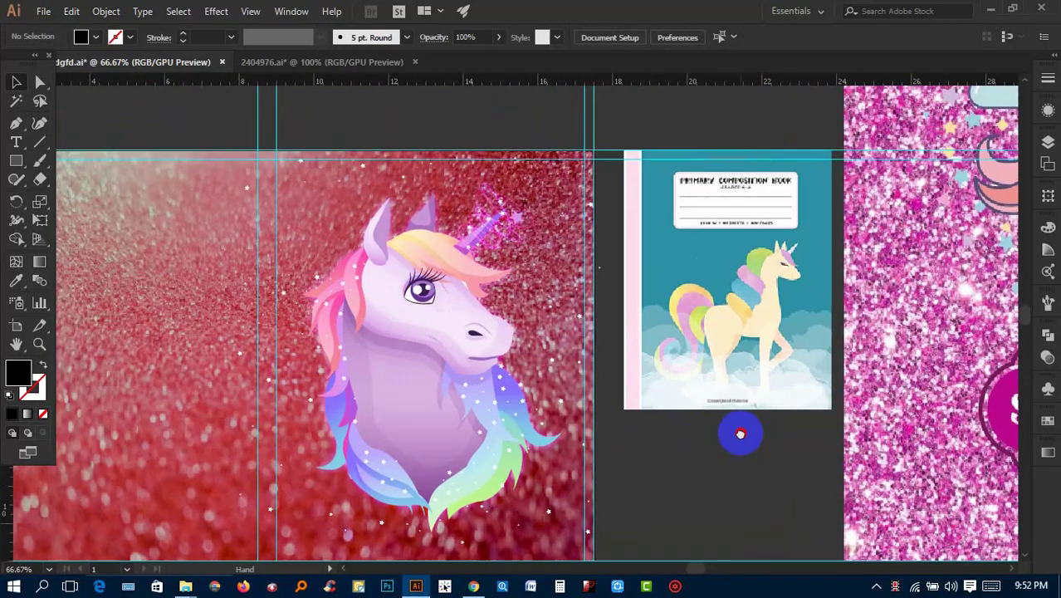
pyautogui.click(426, 356)
pyautogui.moveTo(420, 532); pyautogui.dragTo(417, 516)
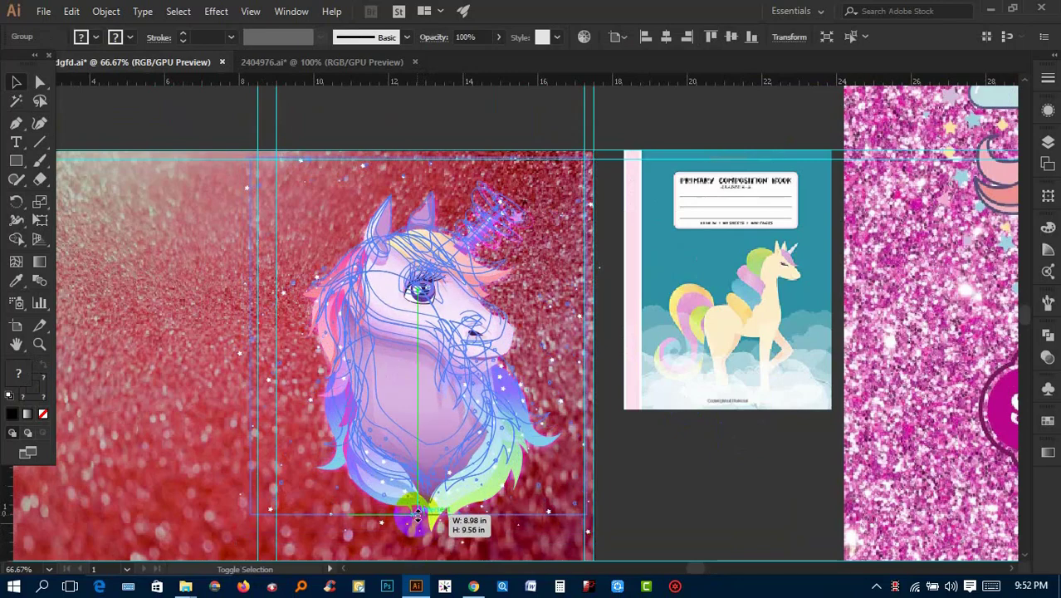
pyautogui.click(673, 500)
pyautogui.click(439, 408)
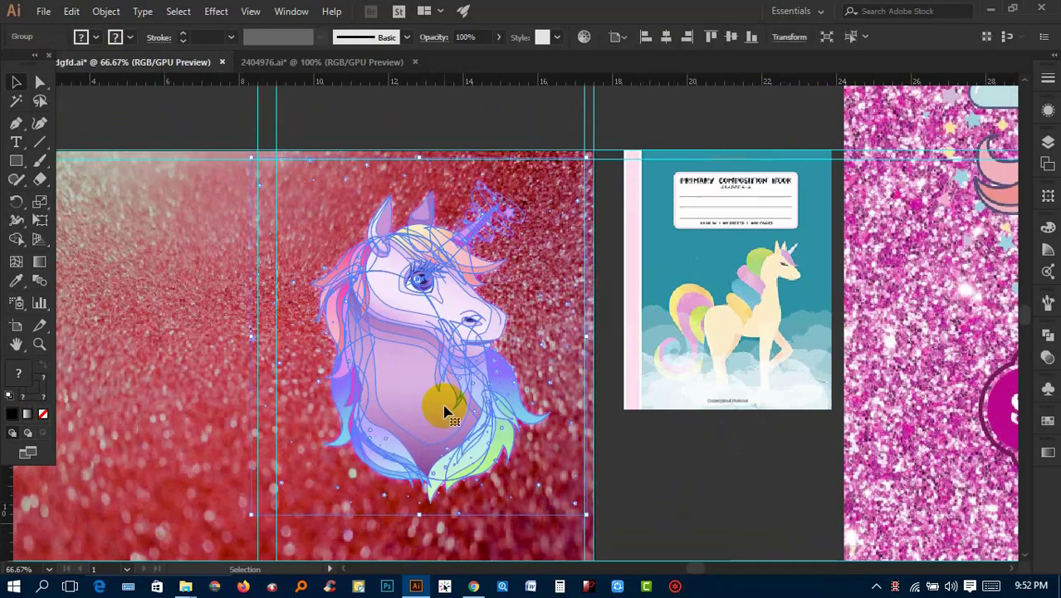
pyautogui.moveTo(43, 188); pyautogui.dragTo(102, 184)
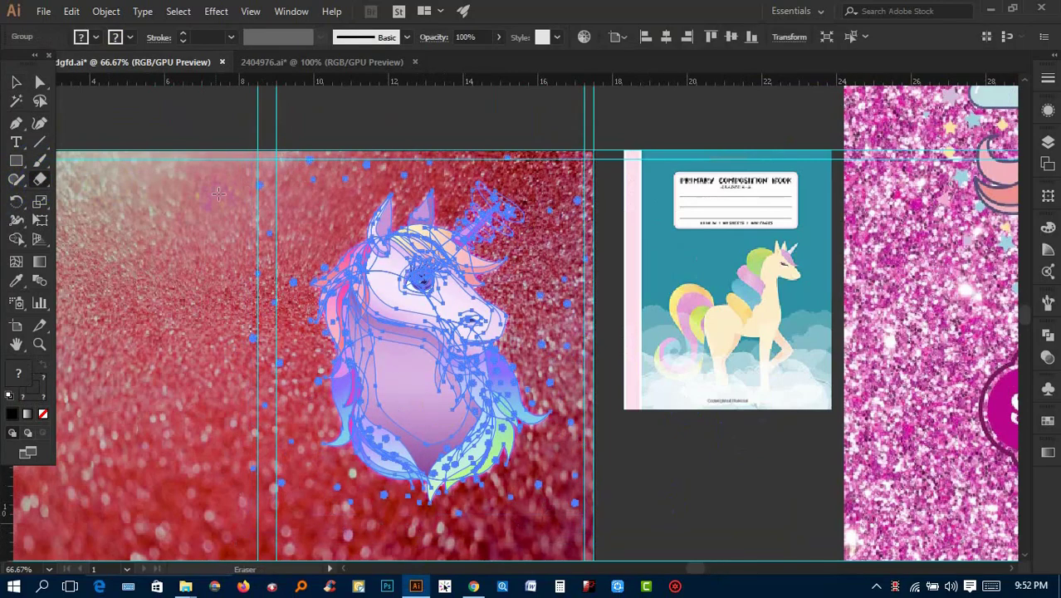
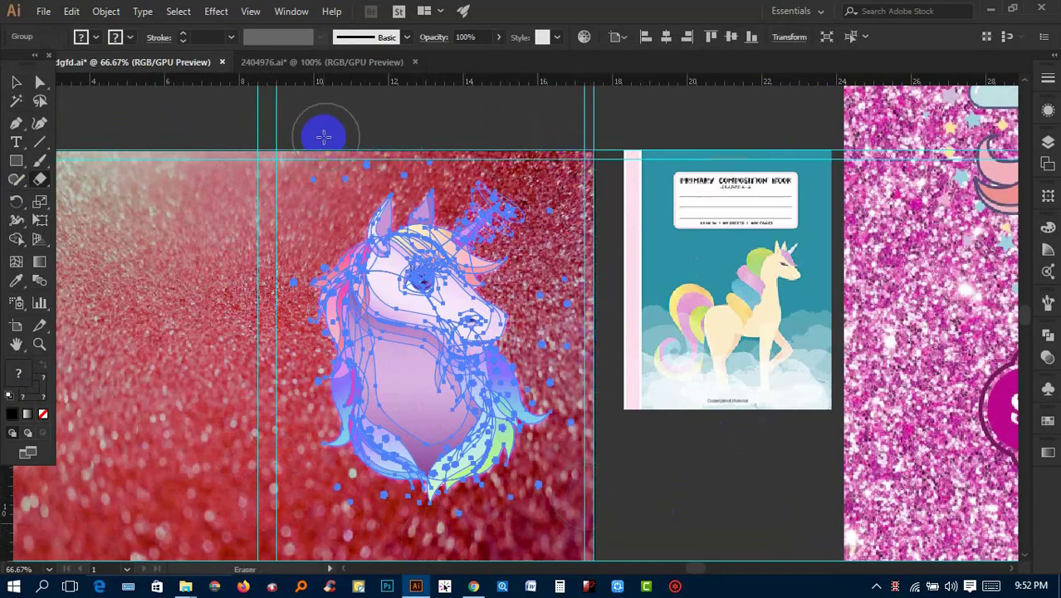
# Nudge the unicorn head group slightly down on the red glitter cover
pyautogui.click(16, 82)
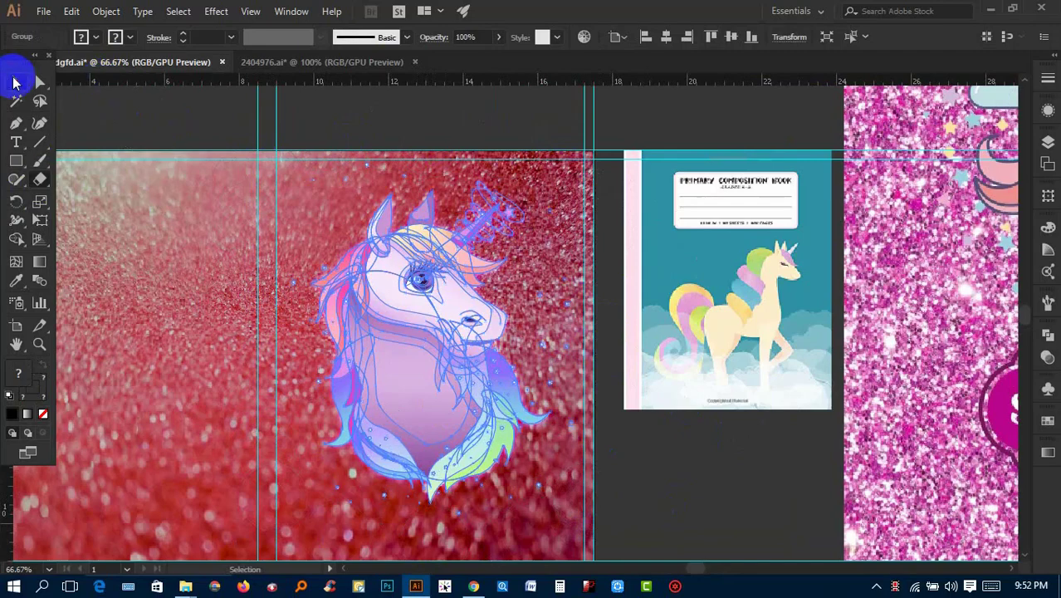
pyautogui.scroll(-2, 542, 121)
pyautogui.moveTo(451, 250); pyautogui.dragTo(448, 258)
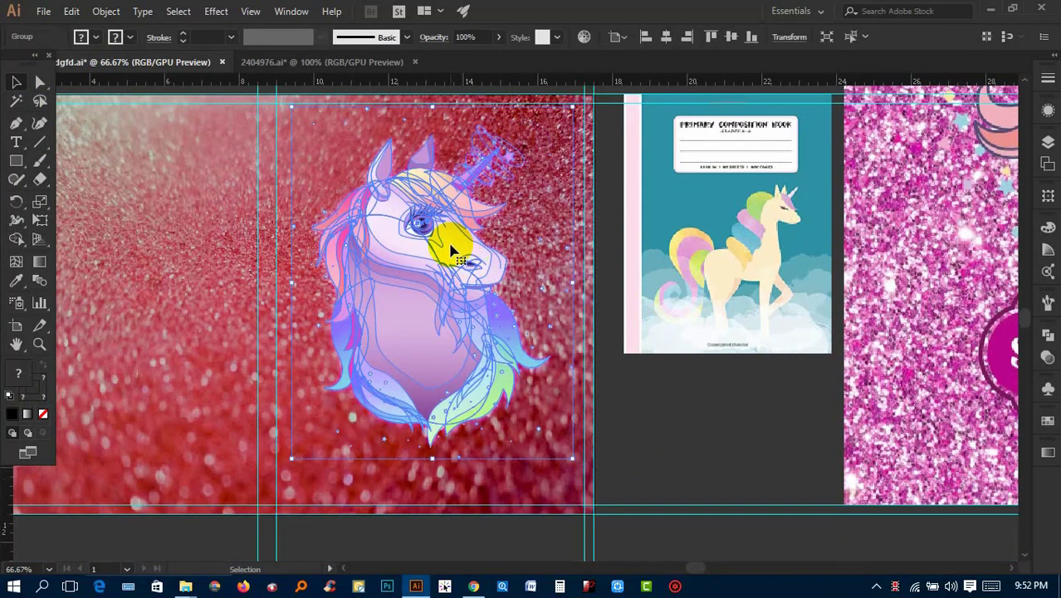
pyautogui.click(703, 440)
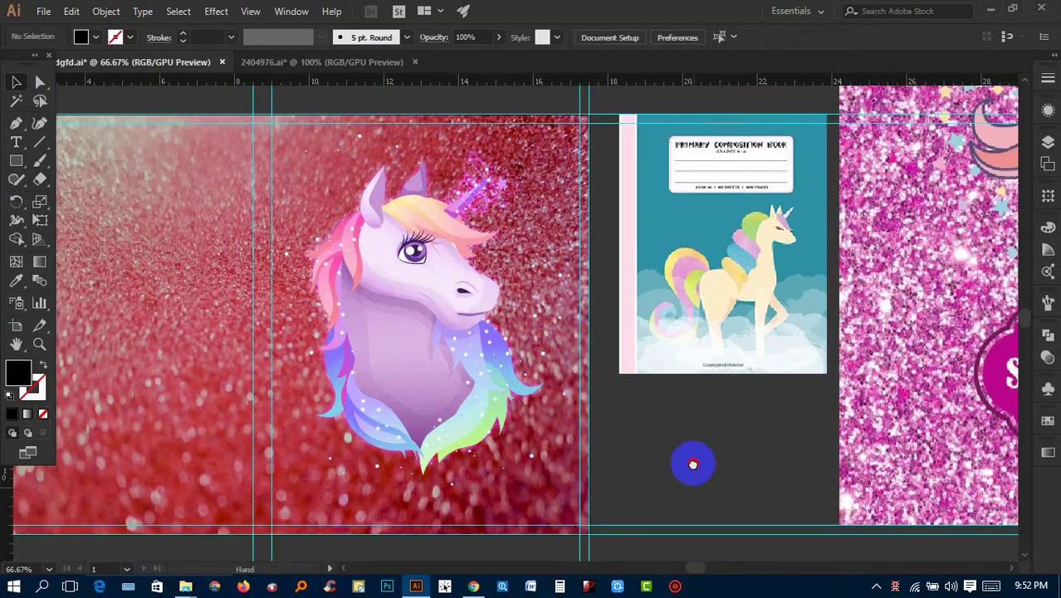
# Pan across the spread to check the SKETCHBOOK label, then reselect the unicorn head
pyautogui.moveTo(692, 461); pyautogui.dragTo(786, 274)
pyautogui.scroll(1, 940, 368)
pyautogui.moveTo(939, 368); pyautogui.dragTo(667, 328)
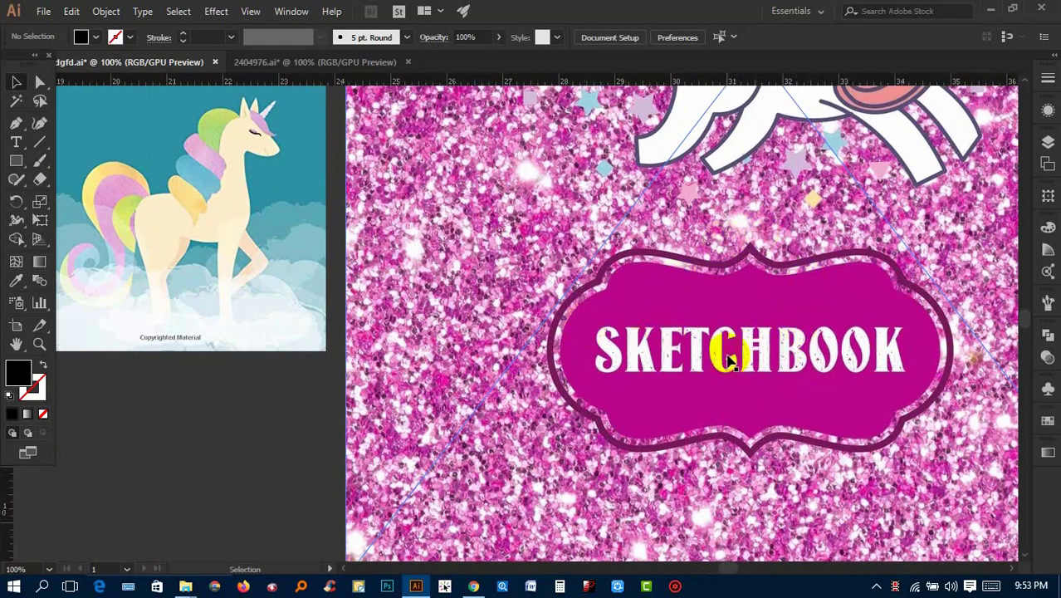
pyautogui.click(209, 429)
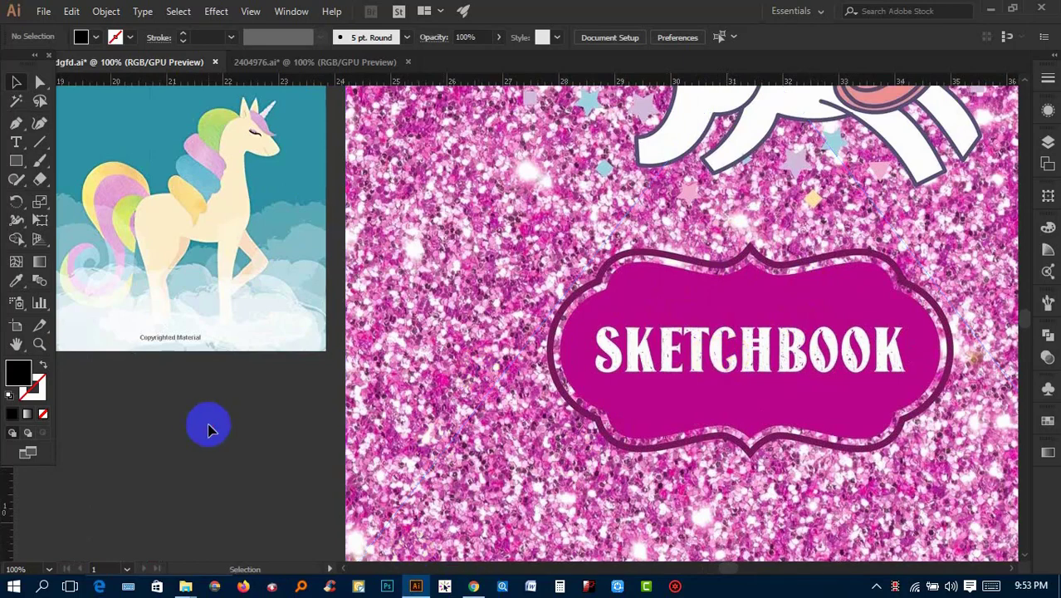
pyautogui.moveTo(289, 401)
pyautogui.mouseDown()
pyautogui.moveTo(799, 369)
pyautogui.moveTo(864, 351)
pyautogui.mouseUp()
pyautogui.click(497, 289)
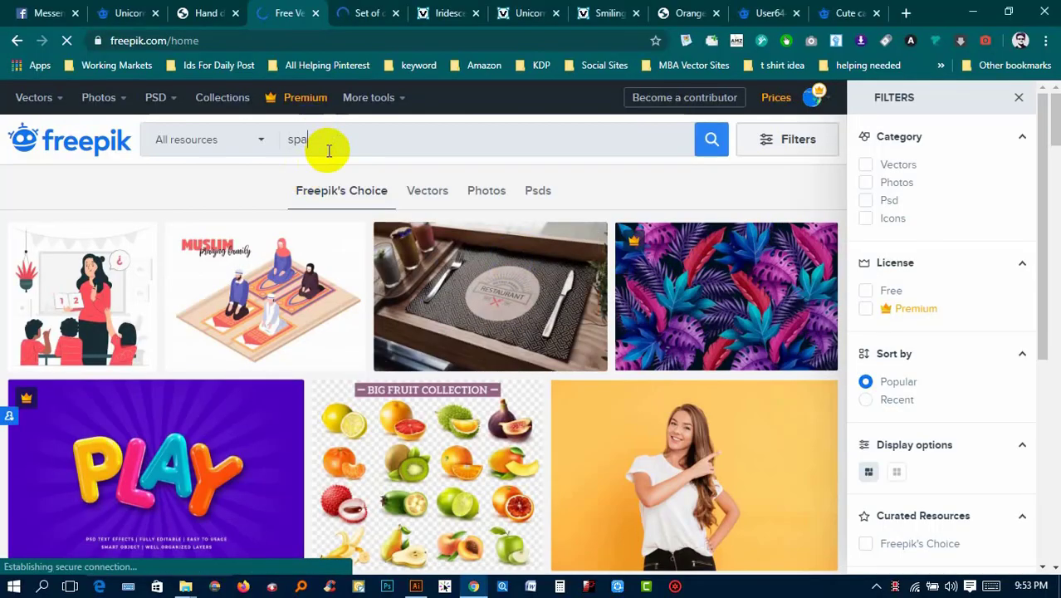
# Search Freepik for 'shape' and open the 100+ label shapes set in a new tab
pyautogui.write('shape')
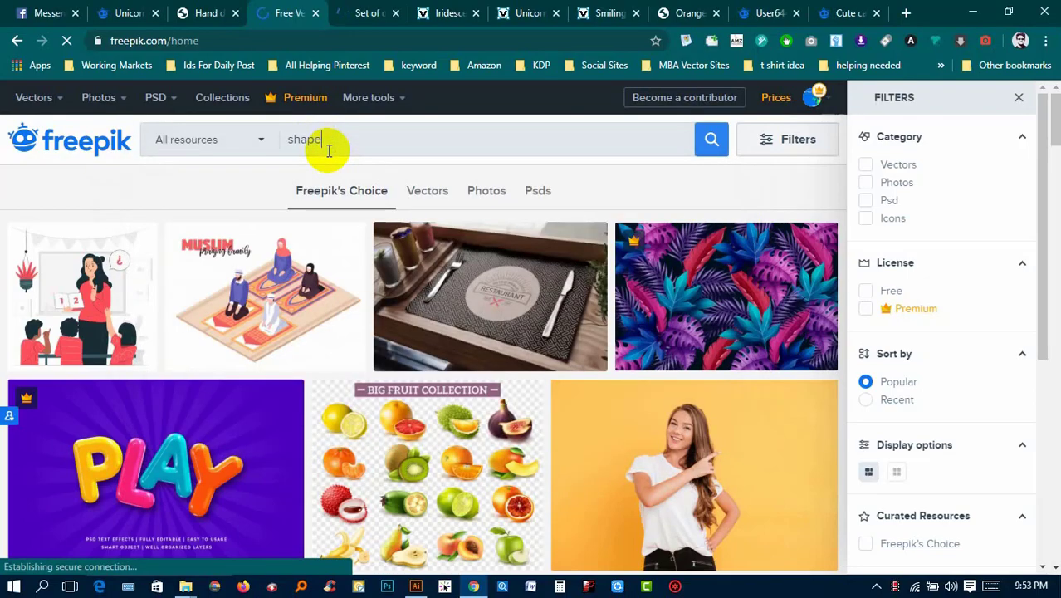
pyautogui.press('Return')
pyautogui.scroll(-3, 600, 277)
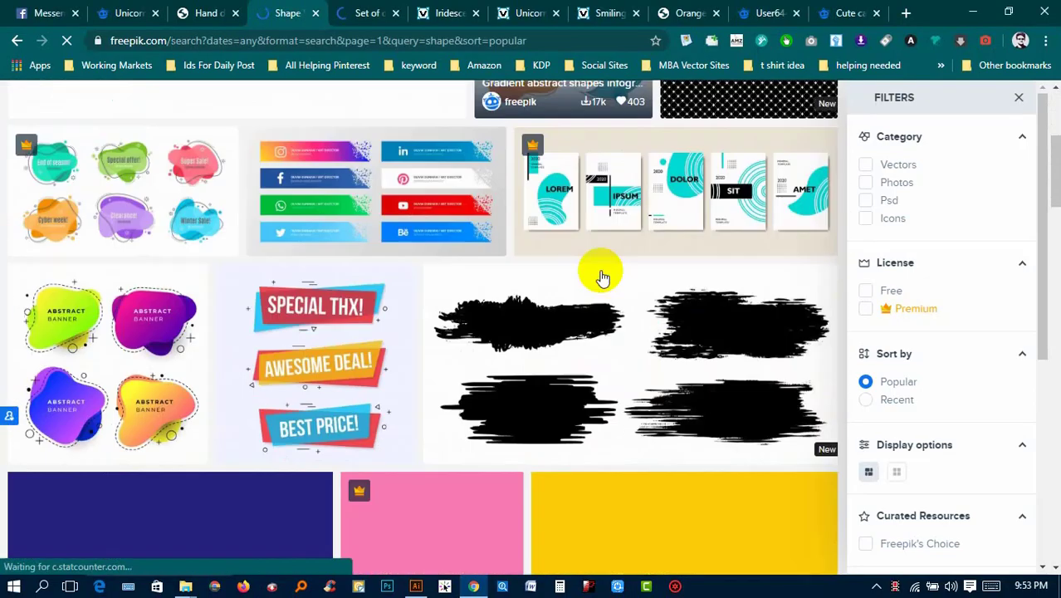
pyautogui.scroll(-3, 604, 277)
pyautogui.scroll(-5, 604, 277)
pyautogui.scroll(5, 602, 297)
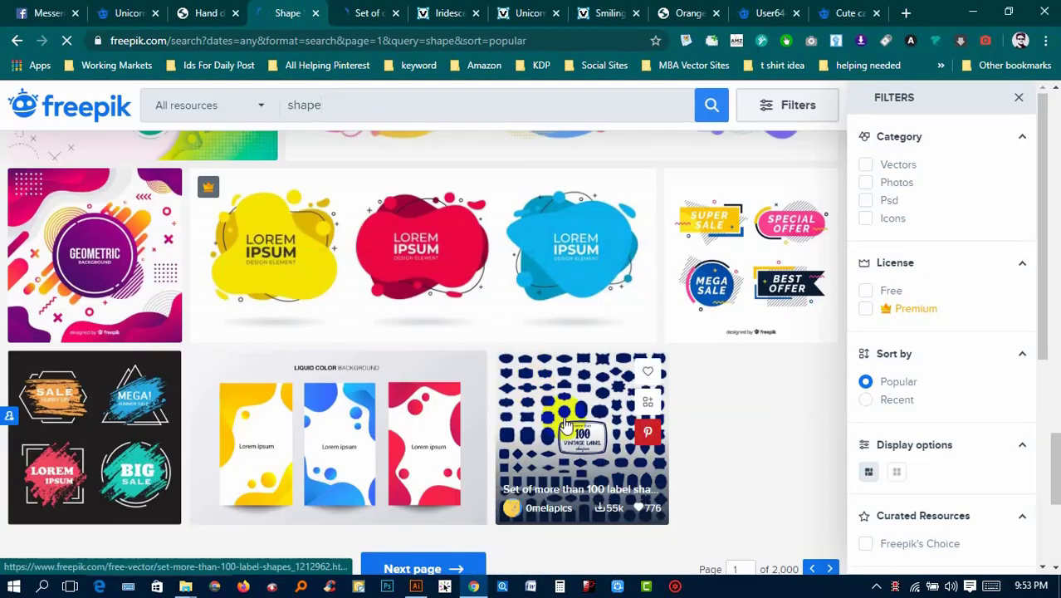
pyautogui.rightClick(568, 415)
pyautogui.click(614, 162)
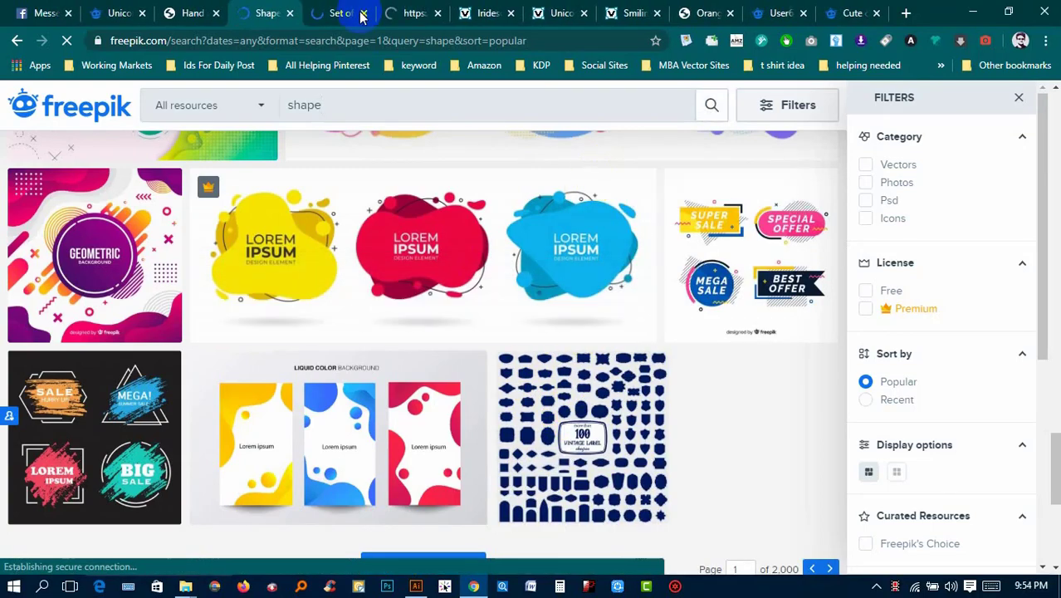
pyautogui.click(407, 7)
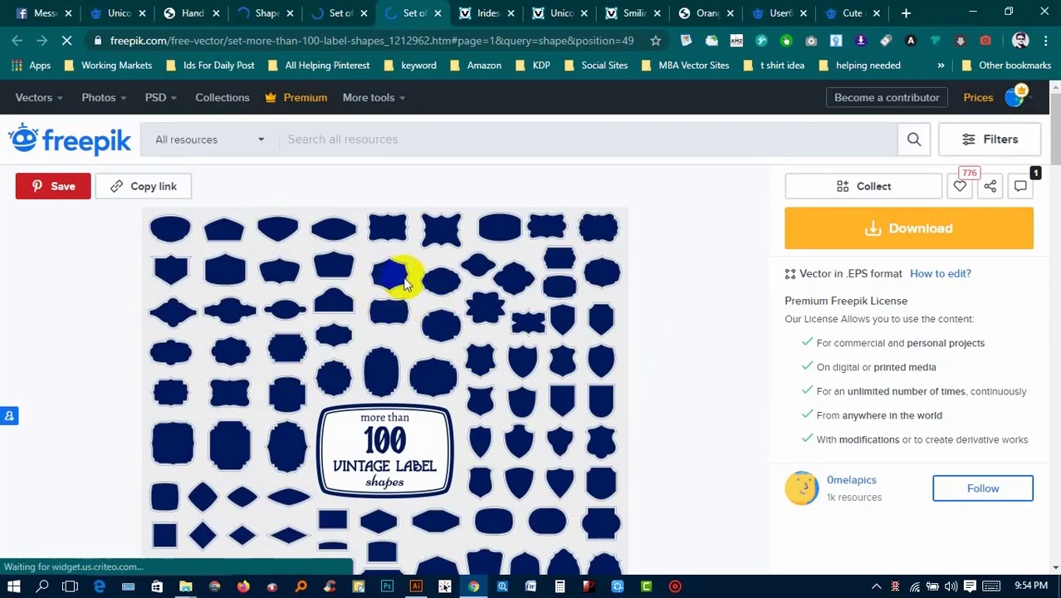
# Download set-more-than-100-label-shapes.zip and open it from Internet Download Manager
pyautogui.click(847, 248)
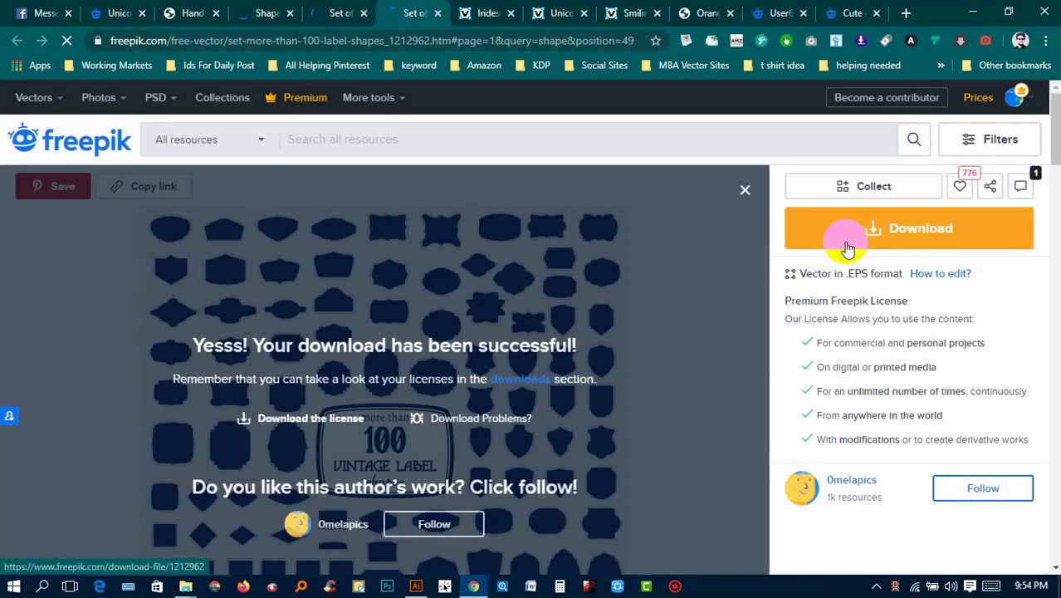
pyautogui.click(531, 363)
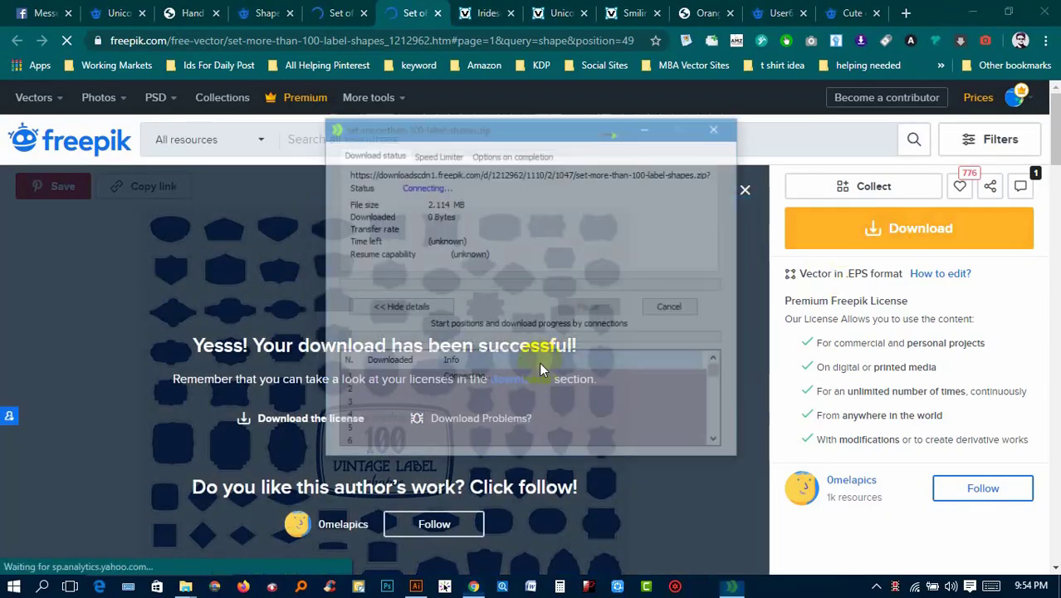
pyautogui.scroll(-3, 266, 453)
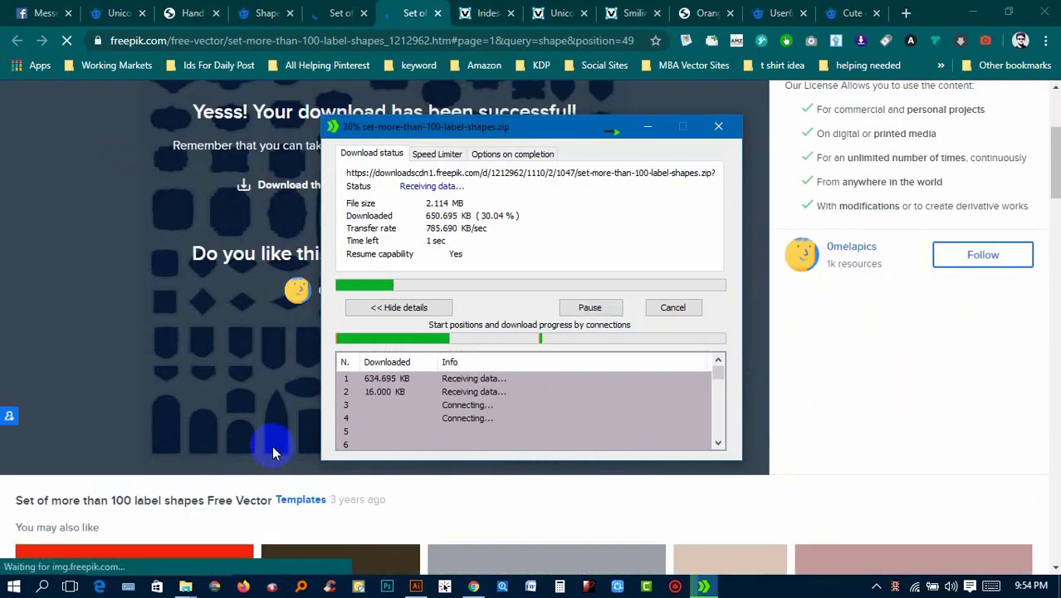
pyautogui.moveTo(135, 502); pyautogui.dragTo(199, 500)
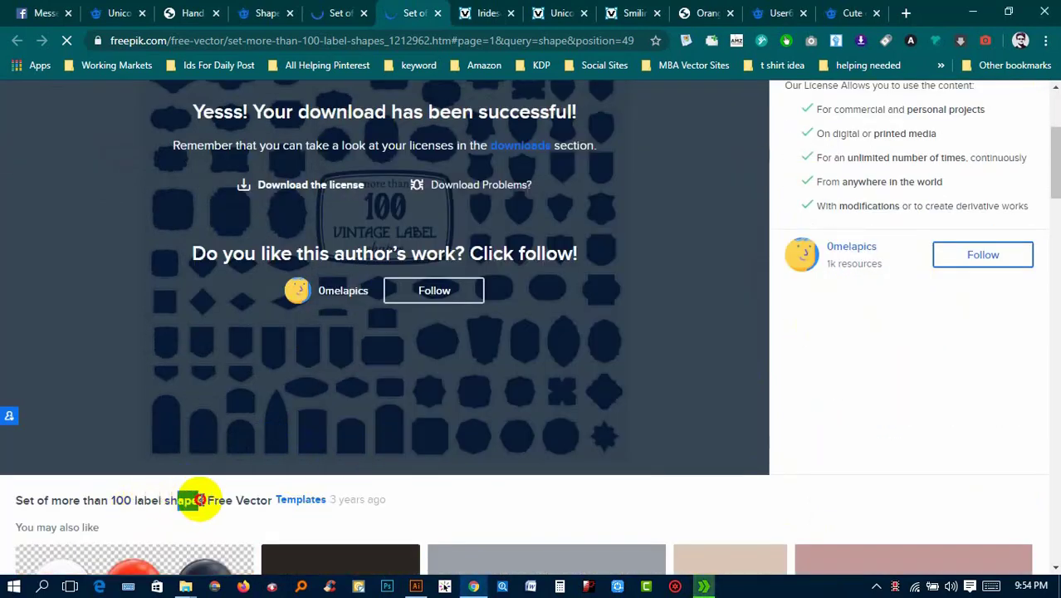
pyautogui.click(879, 586)
pyautogui.click(845, 528)
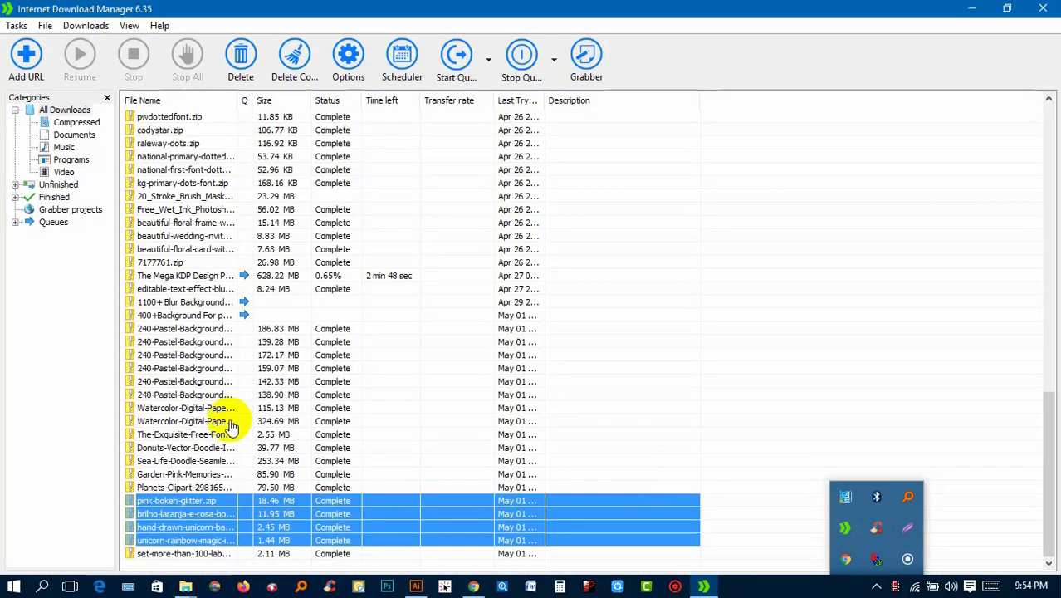
pyautogui.doubleClick(229, 544)
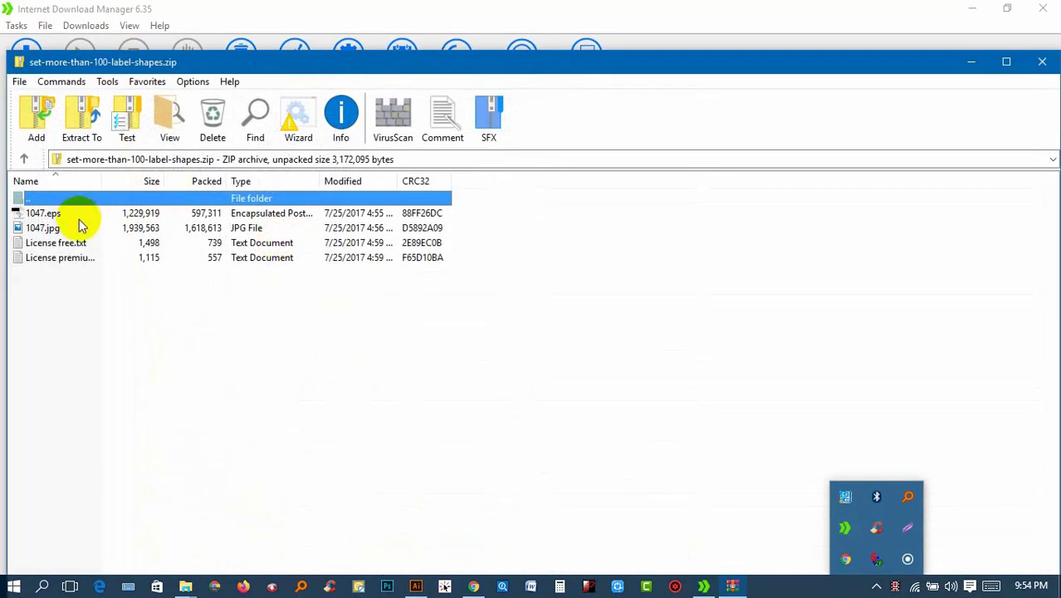
# Browse the badge shapes in 1047.eps to find the scalloped navy badge
pyautogui.scroll(4, 768, 343)
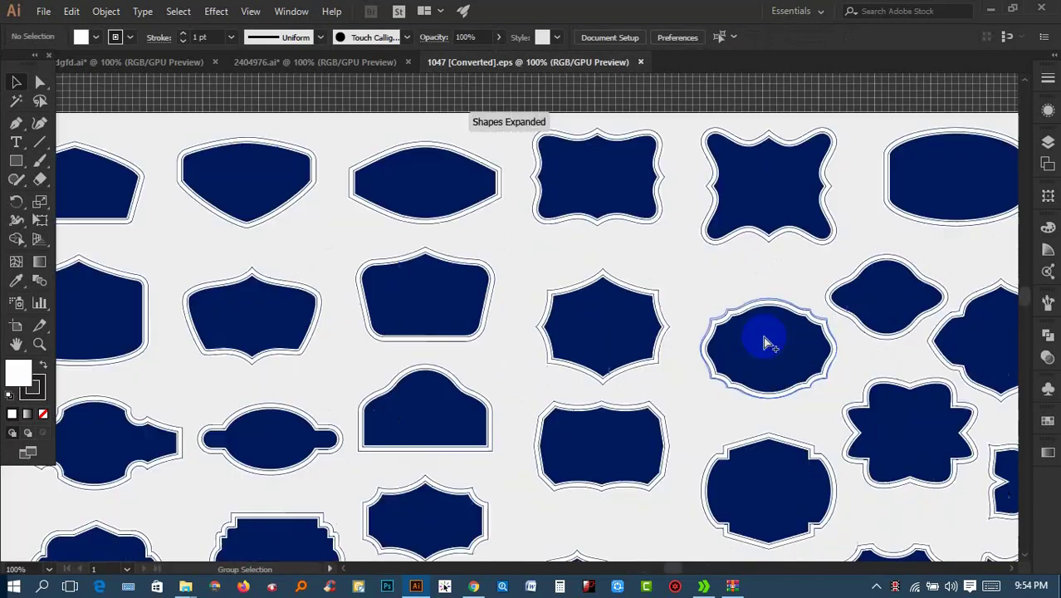
pyautogui.scroll(1, 768, 343)
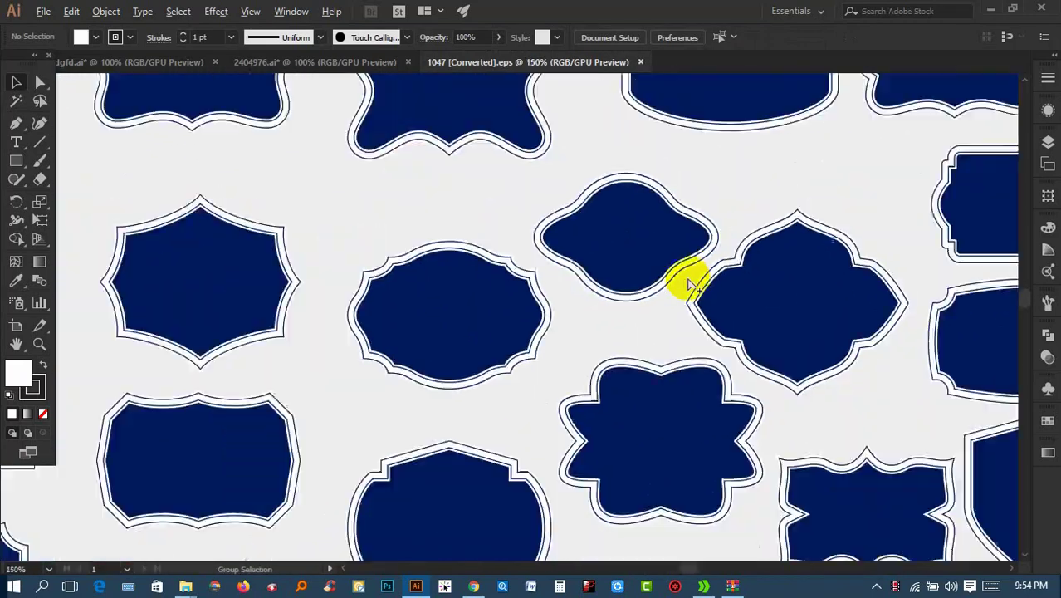
pyautogui.moveTo(689, 285); pyautogui.dragTo(588, 203)
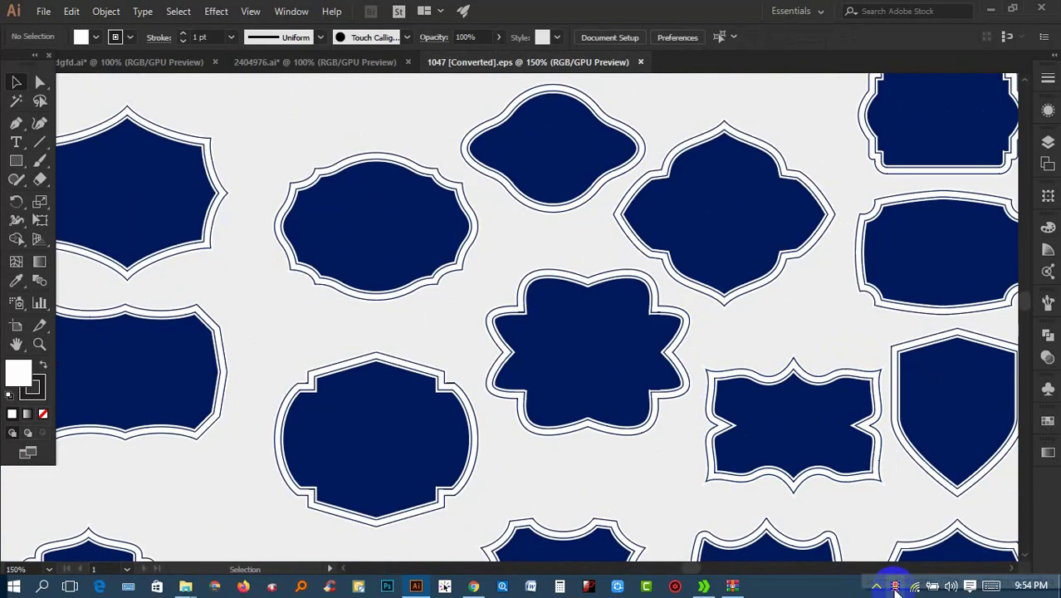
pyautogui.scroll(-1, 794, 403)
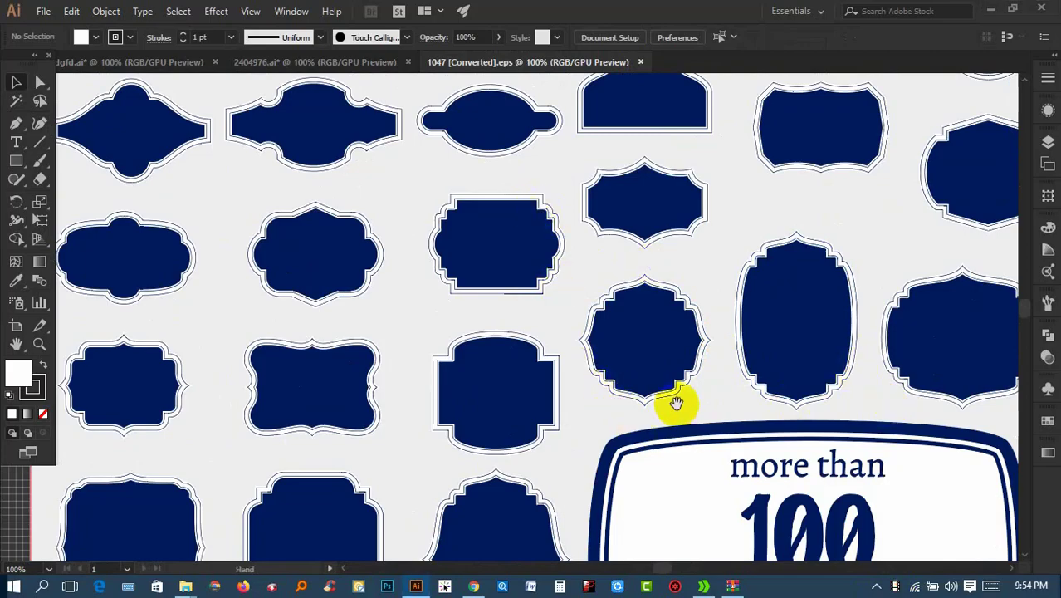
pyautogui.moveTo(677, 404)
pyautogui.mouseDown()
pyautogui.moveTo(403, 275)
pyautogui.moveTo(339, 173)
pyautogui.mouseUp()
pyautogui.moveTo(519, 312); pyautogui.dragTo(596, 161)
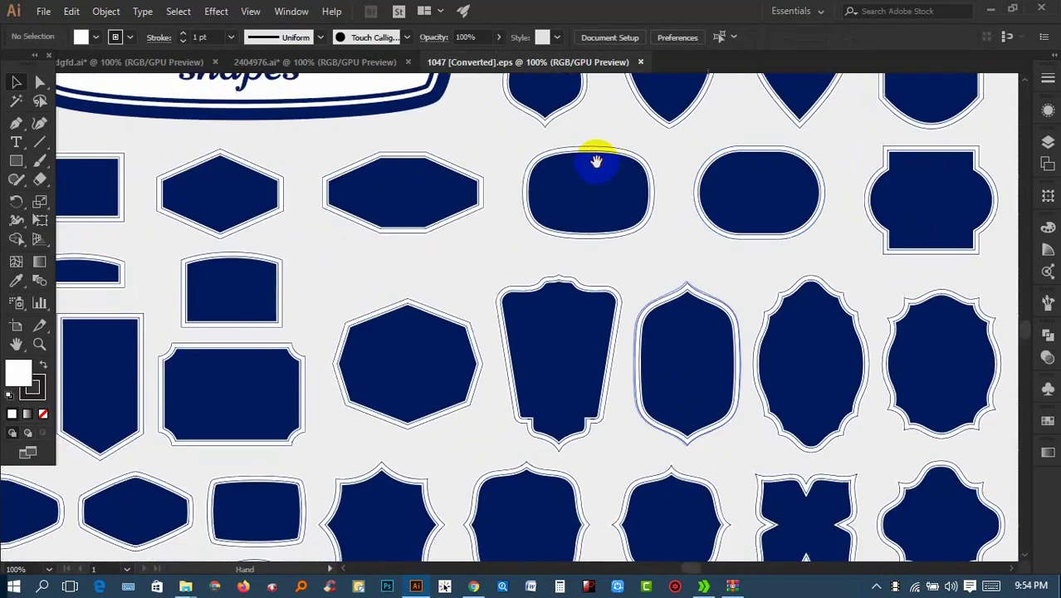
pyautogui.moveTo(408, 369); pyautogui.dragTo(684, 261)
pyautogui.moveTo(675, 403); pyautogui.dragTo(777, 230)
pyautogui.moveTo(780, 100)
pyautogui.mouseDown()
pyautogui.moveTo(822, 225)
pyautogui.moveTo(777, 230)
pyautogui.moveTo(714, 194)
pyautogui.moveTo(635, 374)
pyautogui.moveTo(660, 262)
pyautogui.moveTo(490, 386)
pyautogui.moveTo(480, 414)
pyautogui.moveTo(533, 422)
pyautogui.moveTo(535, 395)
pyautogui.moveTo(490, 403)
pyautogui.mouseUp()
# Copy the scalloped navy badge into the dgfd.ai cover, enlarge it, and move it right
pyautogui.click(597, 209)
pyautogui.moveTo(639, 185)
pyautogui.mouseDown()
pyautogui.moveTo(173, 48)
pyautogui.moveTo(689, 361)
pyautogui.mouseUp()
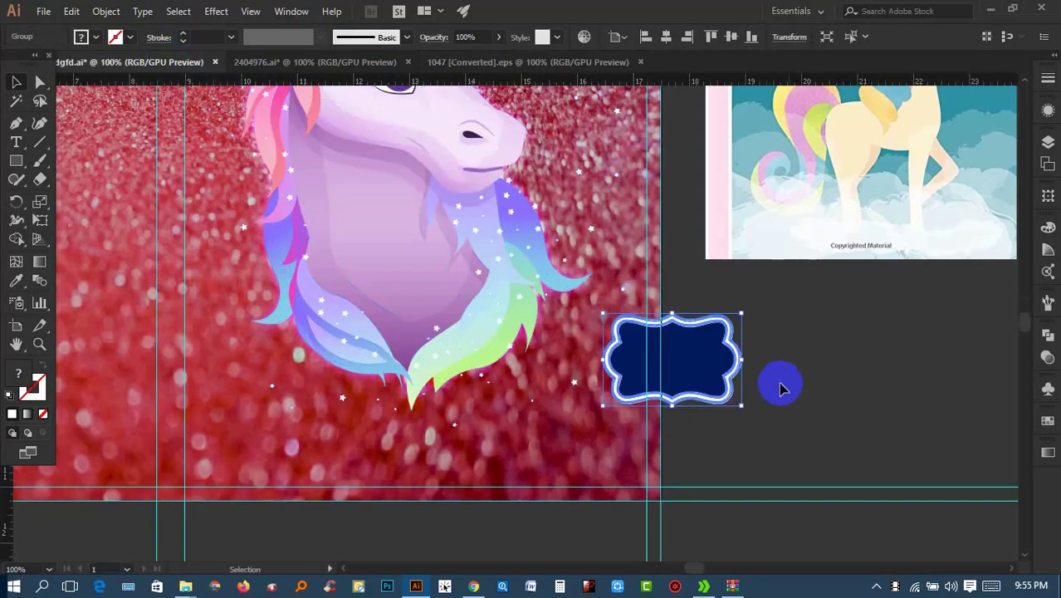
pyautogui.moveTo(743, 404); pyautogui.dragTo(872, 463)
pyautogui.click(872, 408)
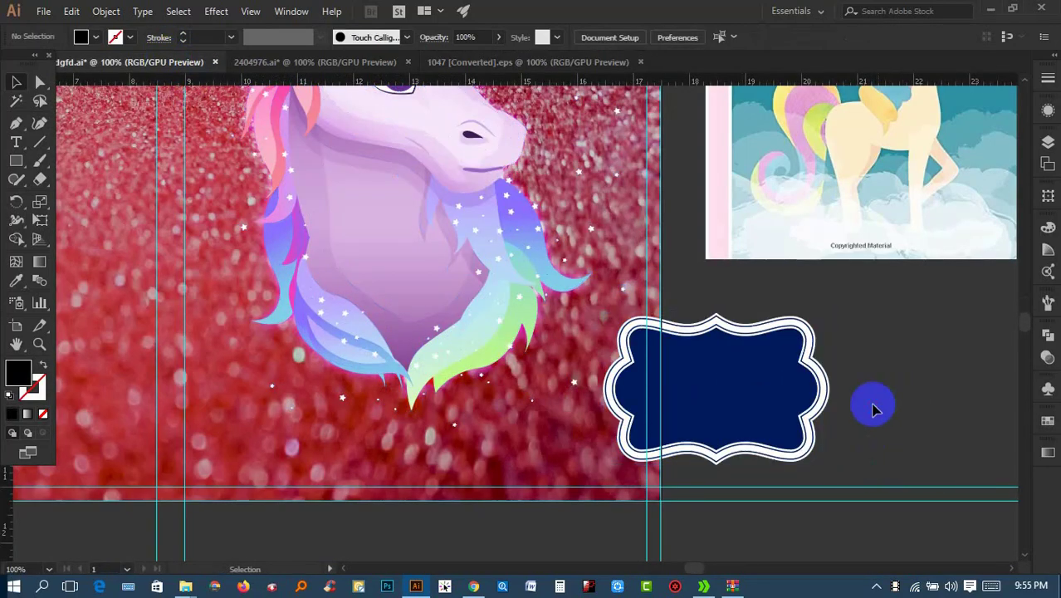
pyautogui.scroll(3, 812, 351)
pyautogui.scroll(1, 764, 328)
pyautogui.scroll(-1, 659, 324)
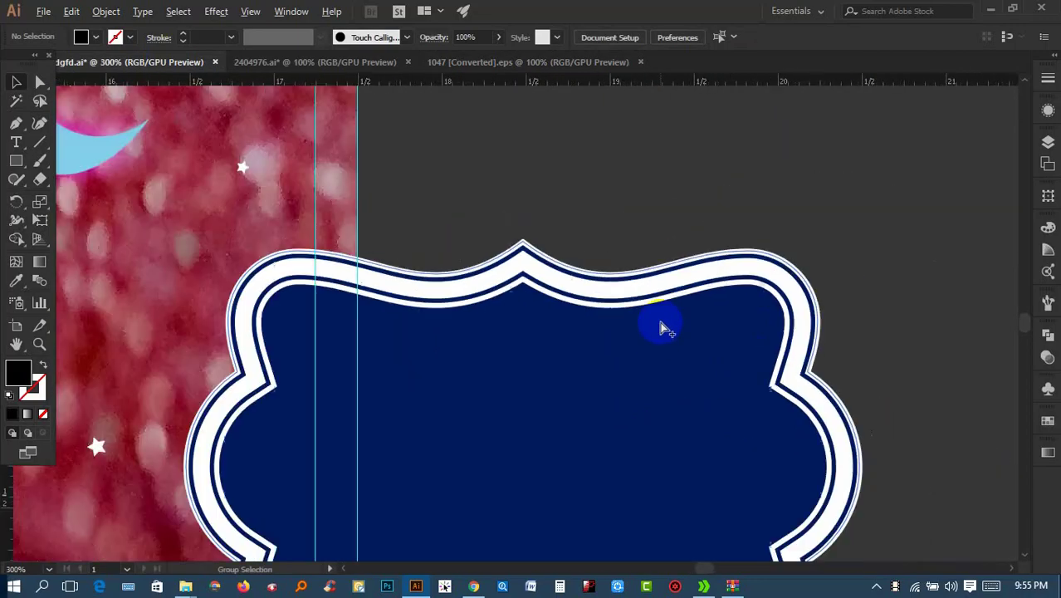
pyautogui.scroll(-1, 659, 323)
pyautogui.scroll(-1, 570, 362)
pyautogui.moveTo(500, 356); pyautogui.dragTo(726, 330)
# Ungroup the navy badge and select its main scalloped shape
pyautogui.rightClick(668, 339)
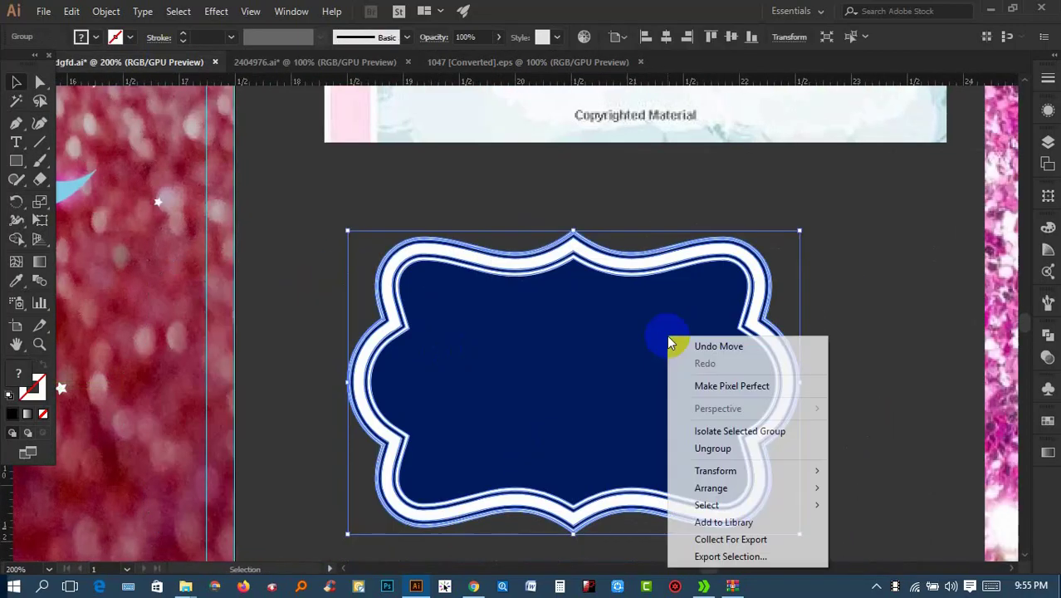
pyautogui.click(741, 448)
pyautogui.click(848, 371)
pyautogui.click(704, 367)
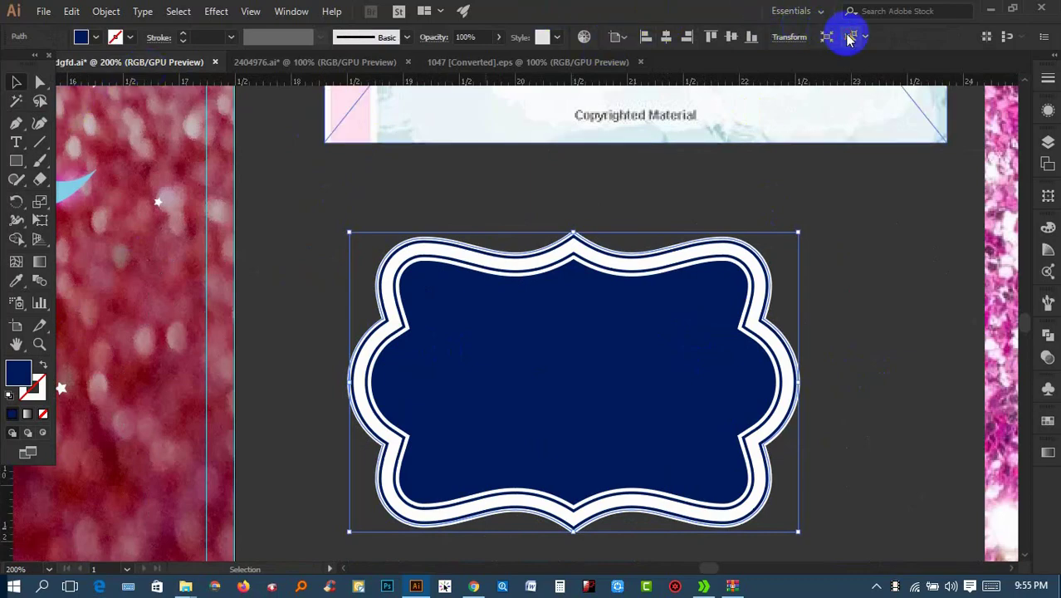
# Change the badge's centre fill from navy to pink #F91052
pyautogui.hscroll(-5, 462, 299)
pyautogui.hscroll(-2, 333, 287)
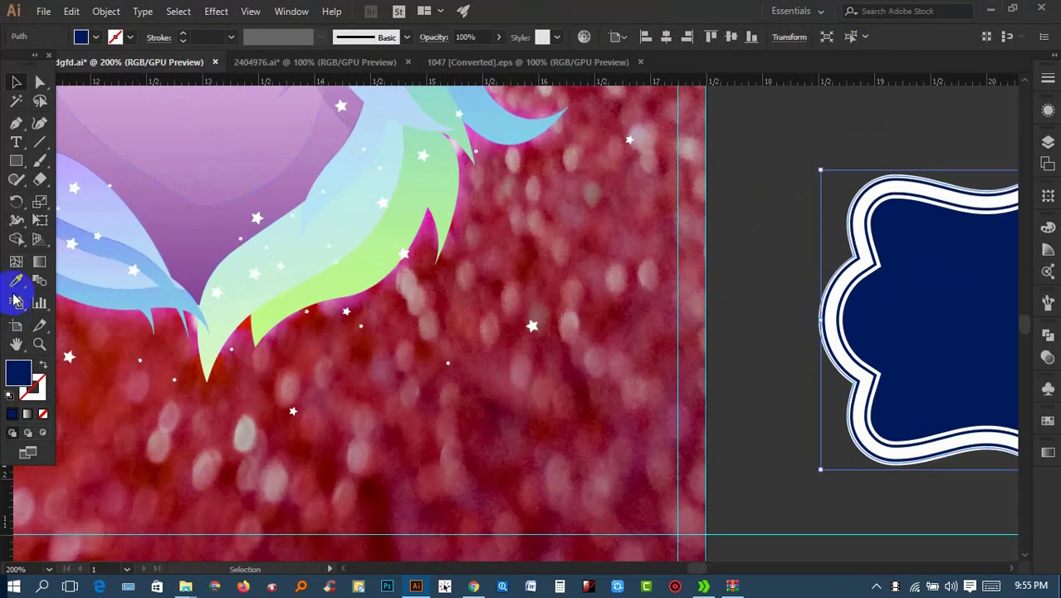
pyautogui.click(16, 283)
pyautogui.click(387, 338)
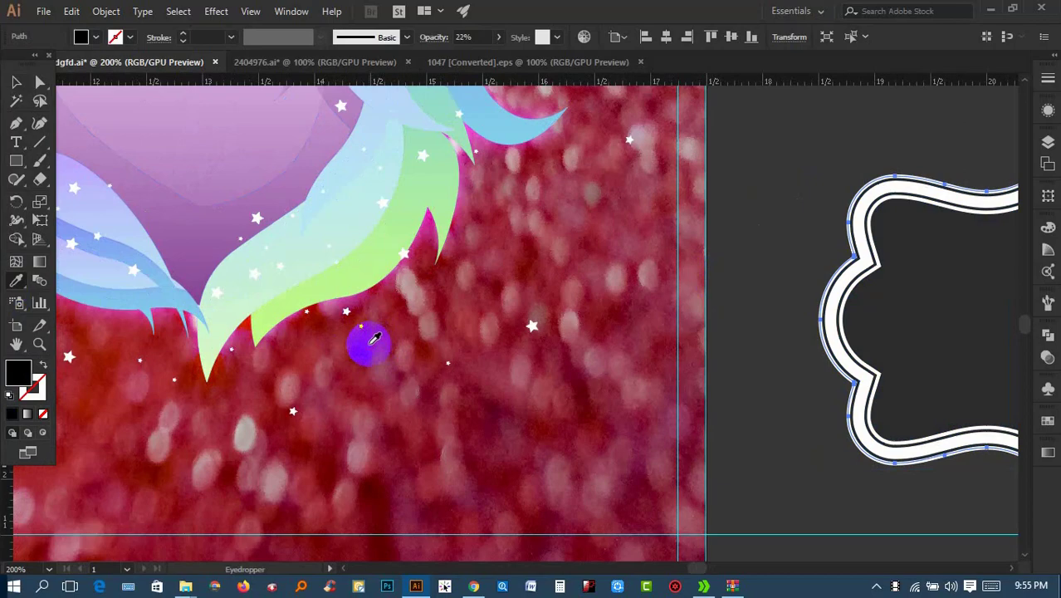
pyautogui.doubleClick(18, 377)
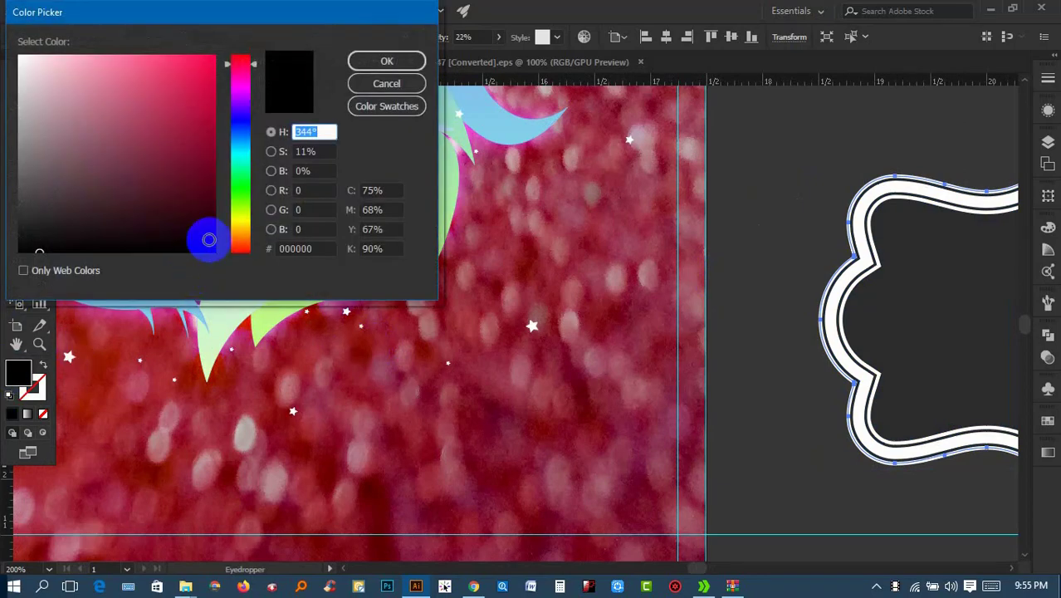
pyautogui.click(191, 82)
pyautogui.click(387, 60)
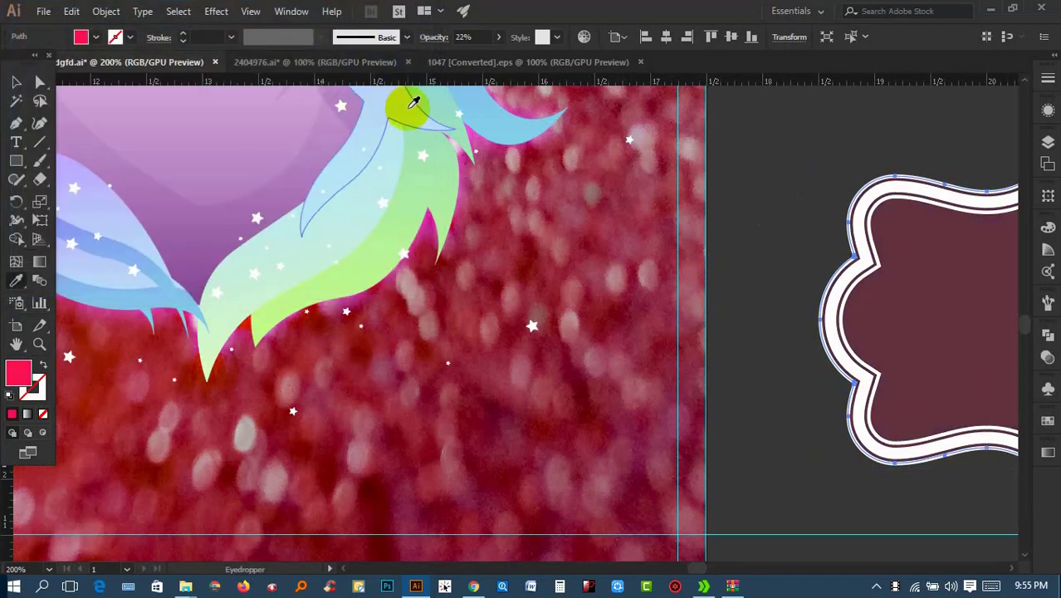
# Undo an accidental move of the pink fill and keep the pink colour
pyautogui.click(16, 82)
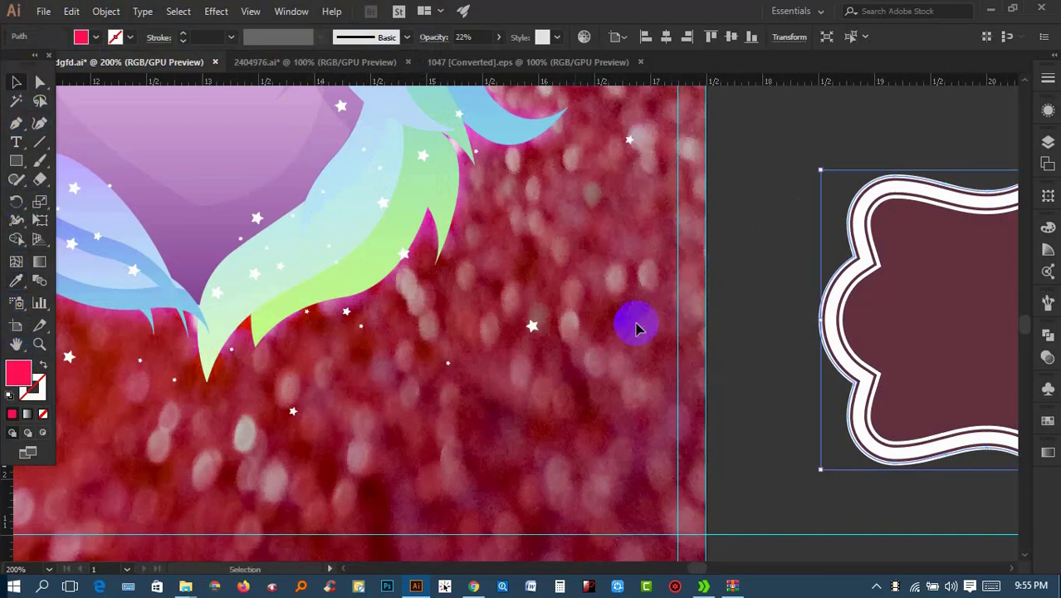
pyautogui.click(656, 315)
pyautogui.hotkey('ctrl', '1')
pyautogui.moveTo(764, 355); pyautogui.dragTo(772, 337)
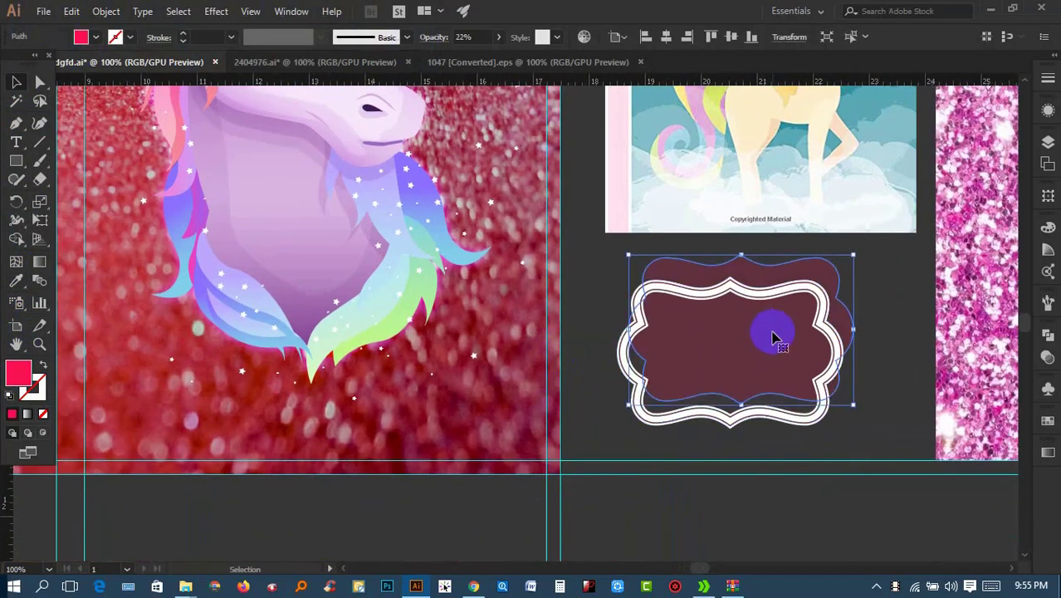
pyautogui.hotkey('ctrl', 'z')
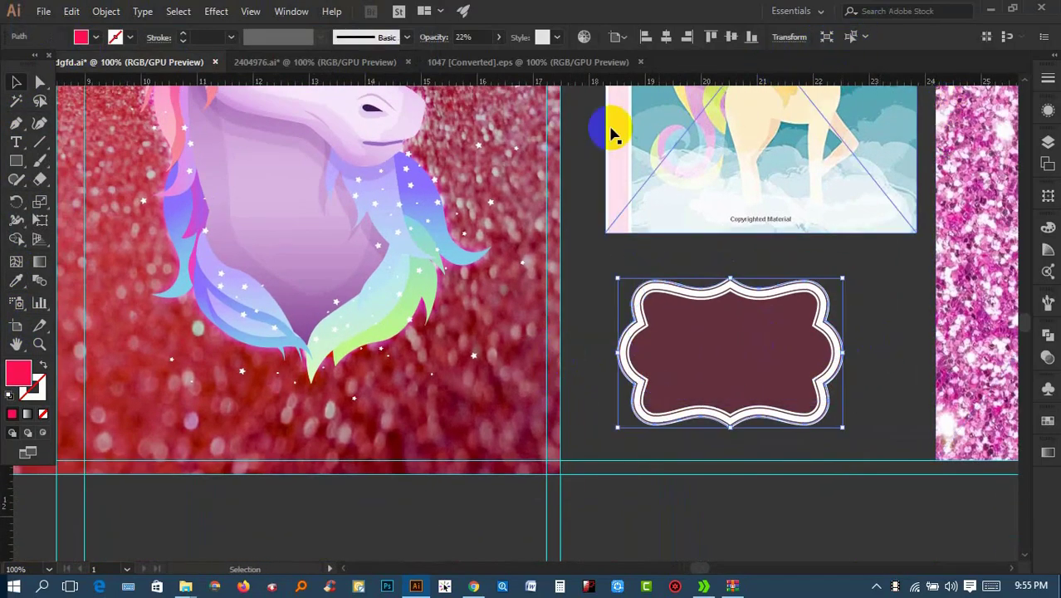
pyautogui.doubleClick(15, 378)
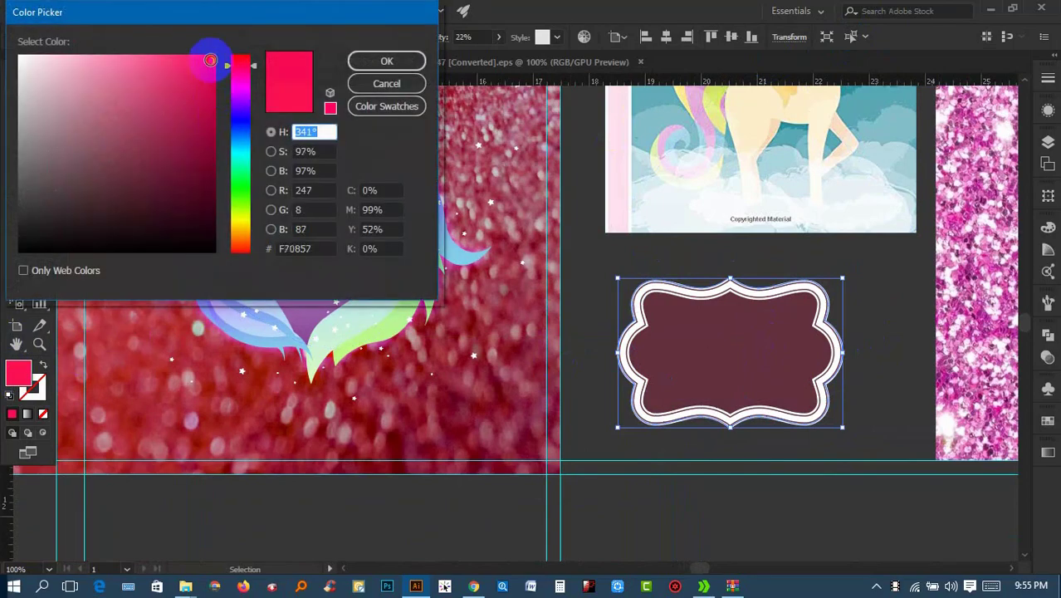
pyautogui.click(400, 61)
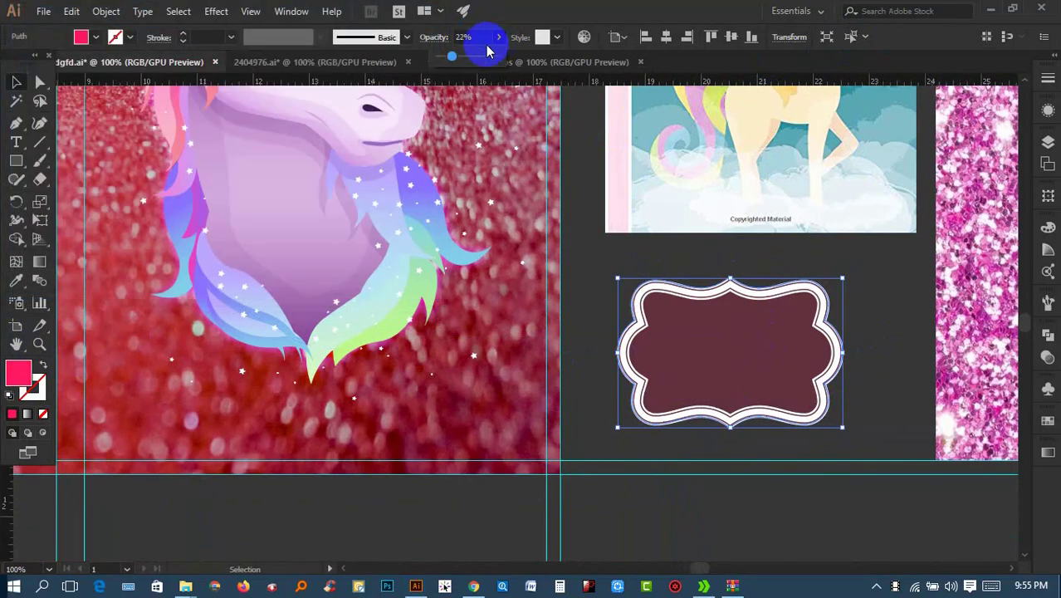
# Raise the label's opacity to 81% and select both label parts together
pyautogui.moveTo(461, 56); pyautogui.dragTo(476, 58)
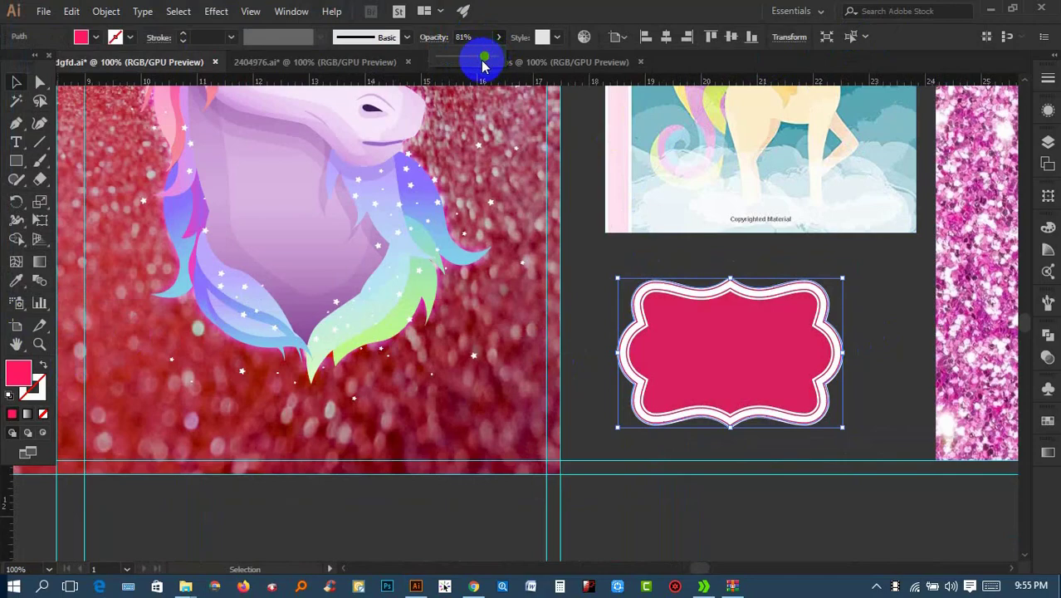
pyautogui.click(579, 321)
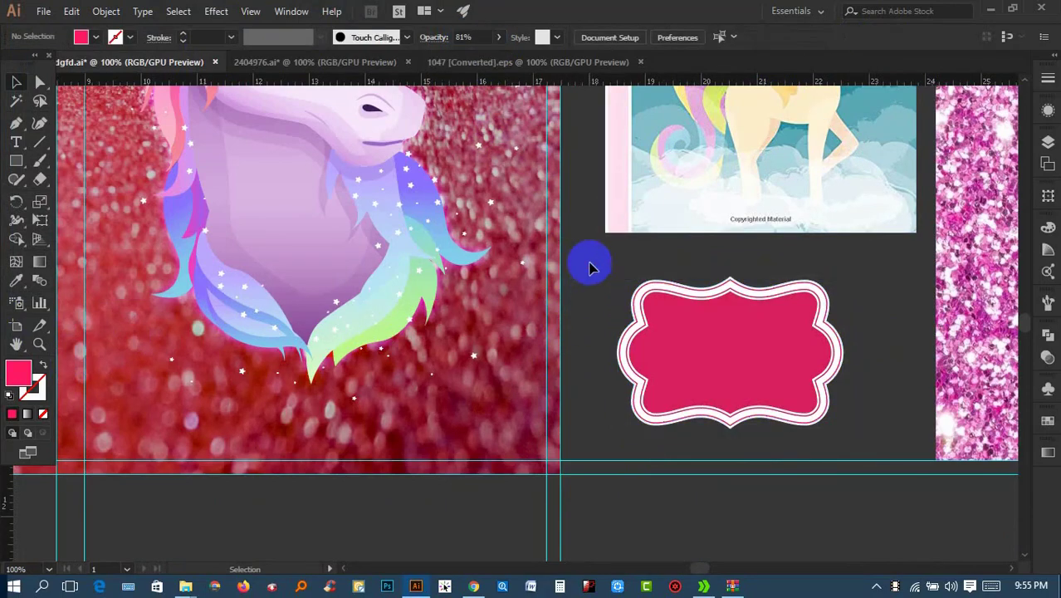
pyautogui.moveTo(587, 263); pyautogui.dragTo(794, 350)
pyautogui.rightClick(794, 351)
# Group the two label parts and squash the label vertically
pyautogui.click(830, 210)
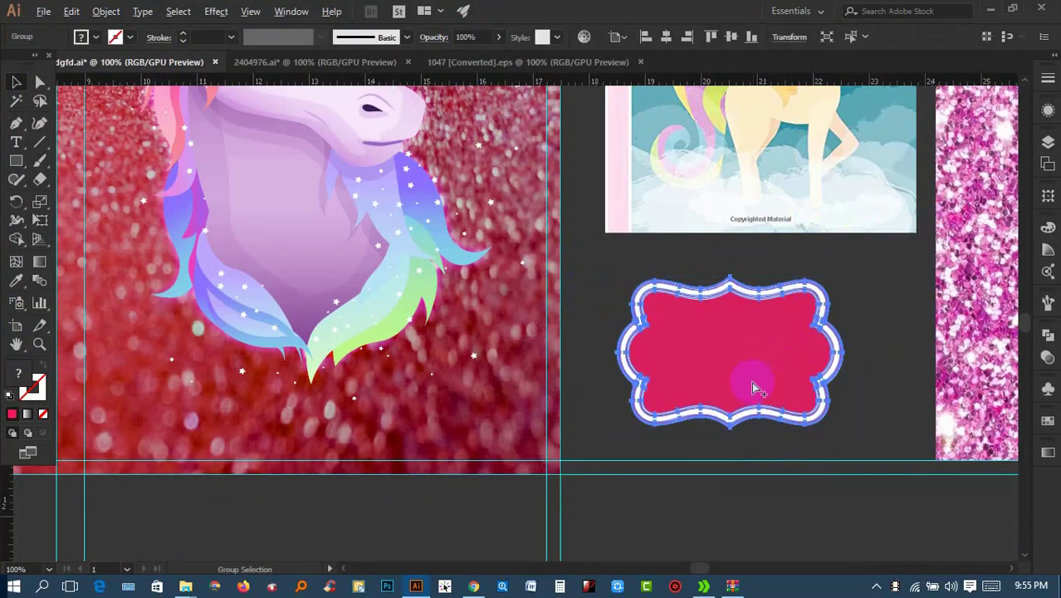
pyautogui.scroll(2, 748, 404)
pyautogui.moveTo(716, 457); pyautogui.dragTo(713, 395)
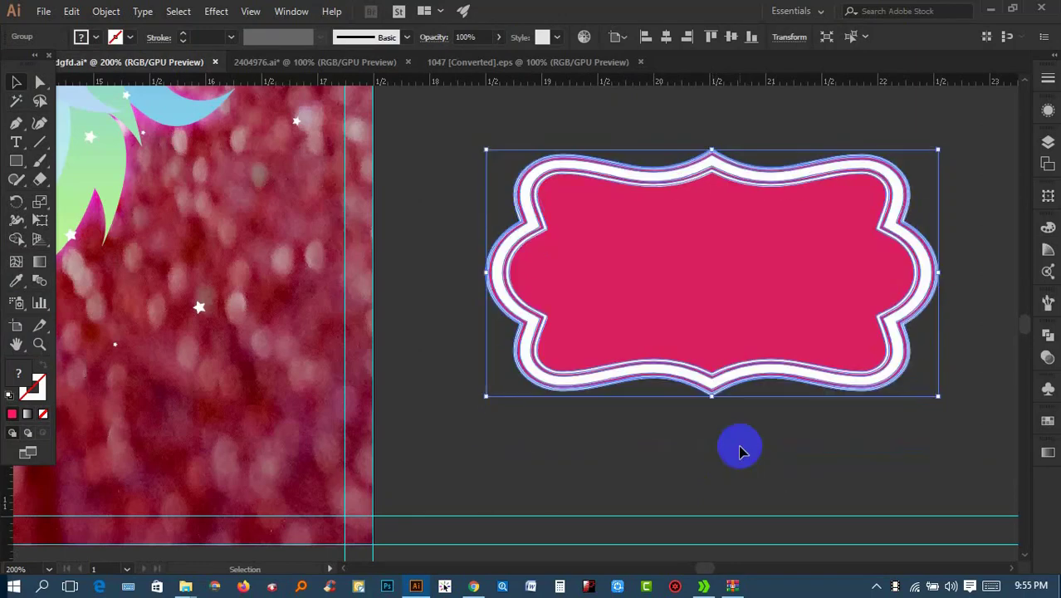
pyautogui.click(746, 429)
pyautogui.scroll(-2, 747, 430)
pyautogui.moveTo(816, 441); pyautogui.dragTo(952, 495)
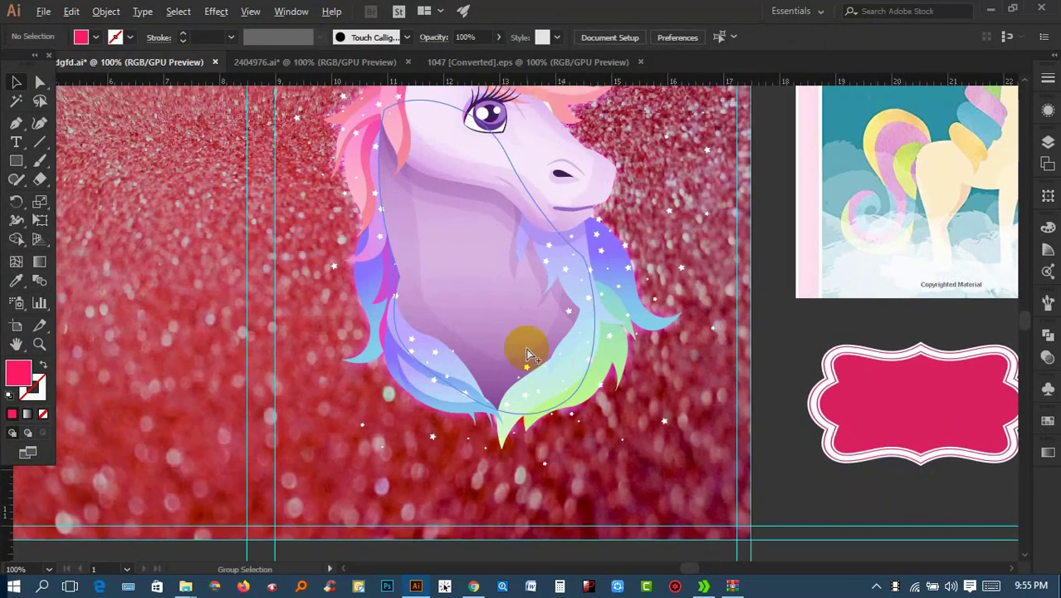
pyautogui.scroll(-1, 532, 355)
# Shrink the unicorn head slightly and centre it horizontally on the cover
pyautogui.click(531, 365)
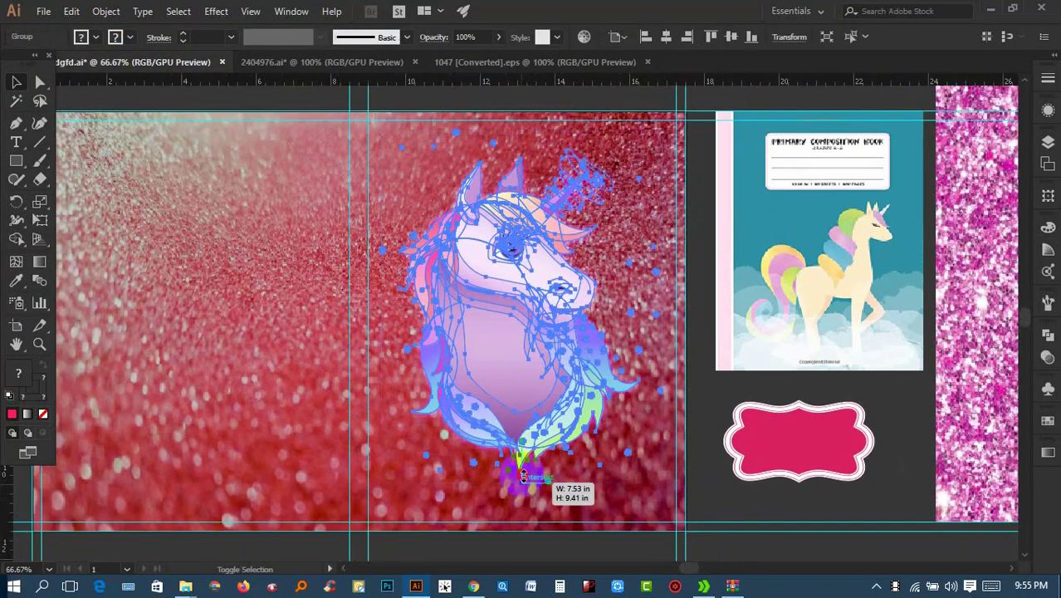
pyautogui.moveTo(523, 475); pyautogui.dragTo(523, 453)
pyautogui.click(711, 386)
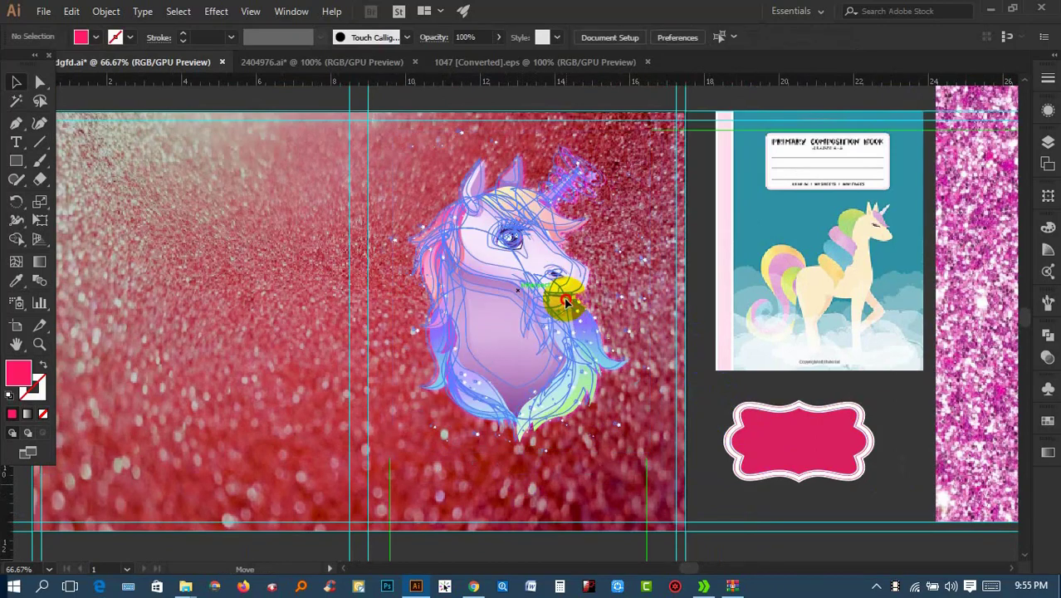
pyautogui.moveTo(569, 301); pyautogui.dragTo(568, 291)
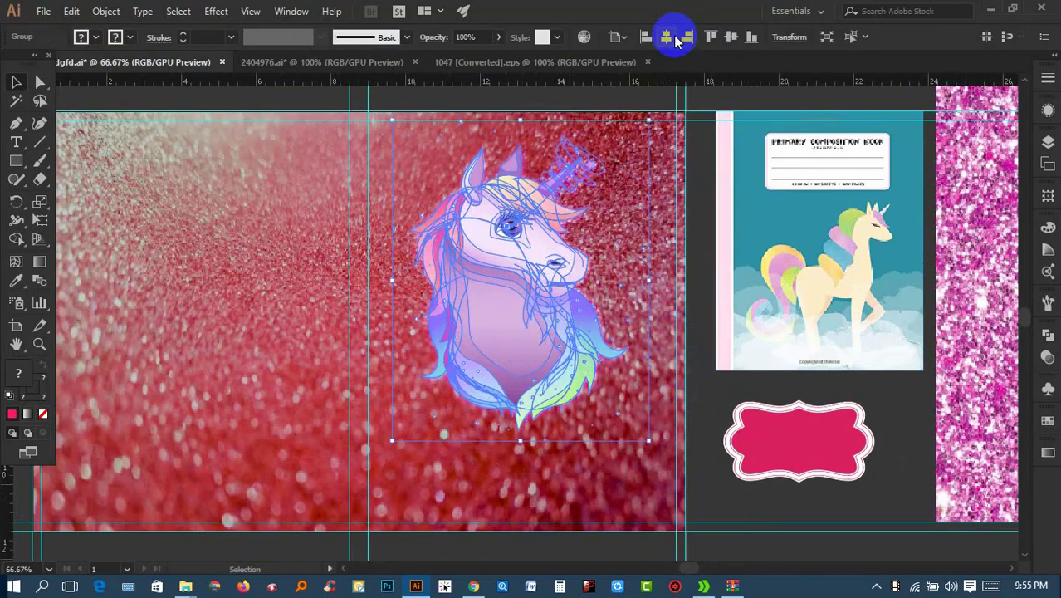
pyautogui.click(669, 40)
pyautogui.moveTo(380, 291); pyautogui.dragTo(548, 281)
# Place the pink label under the unicorn head, enlarged proportionally and aligned
pyautogui.moveTo(766, 436)
pyautogui.mouseDown()
pyautogui.moveTo(556, 468)
pyautogui.moveTo(490, 464)
pyautogui.mouseUp()
pyautogui.click(618, 478)
pyautogui.hotkey('ctrl', '+')
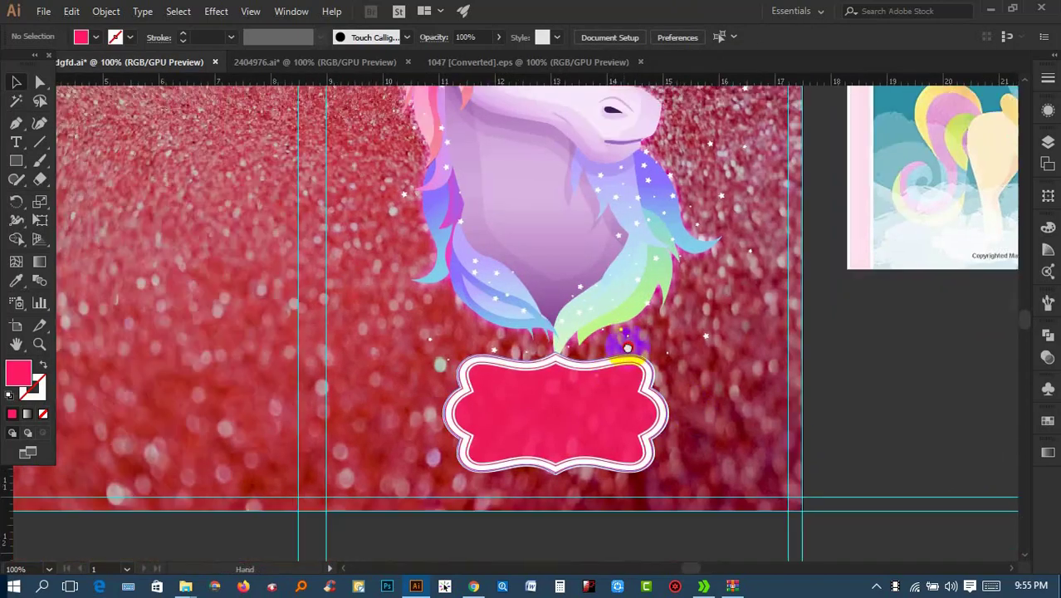
pyautogui.click(568, 386)
pyautogui.moveTo(568, 386); pyautogui.dragTo(540, 386)
pyautogui.moveTo(624, 399); pyautogui.dragTo(686, 399)
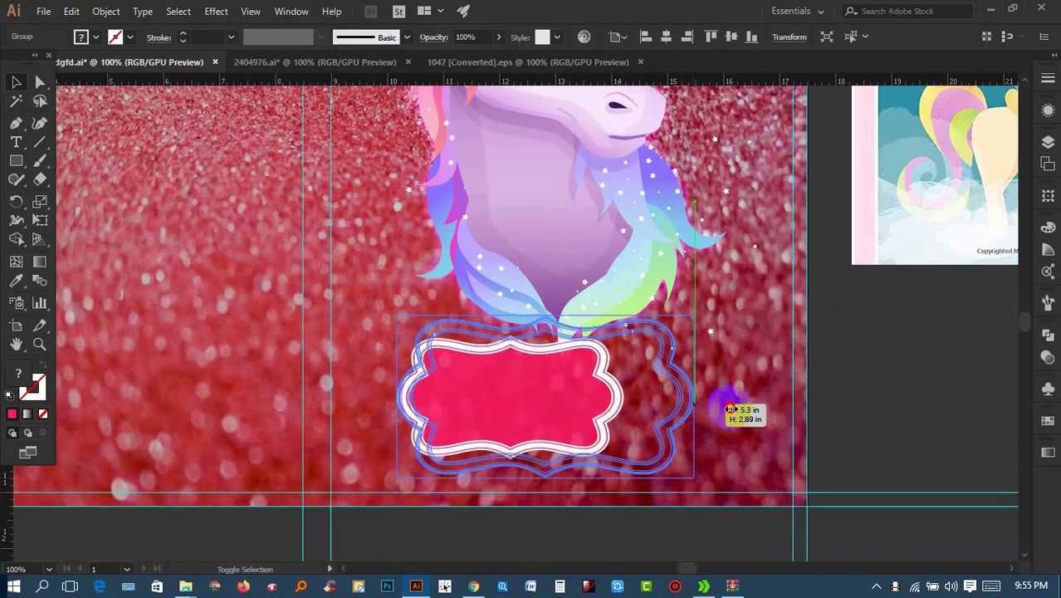
pyautogui.moveTo(588, 402); pyautogui.dragTo(602, 404)
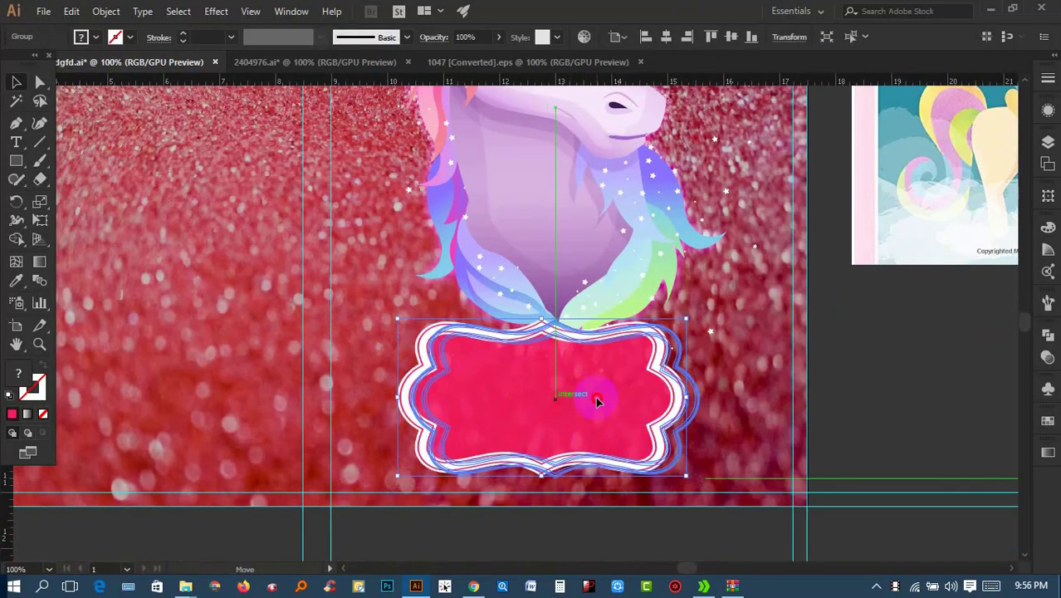
pyautogui.click(682, 39)
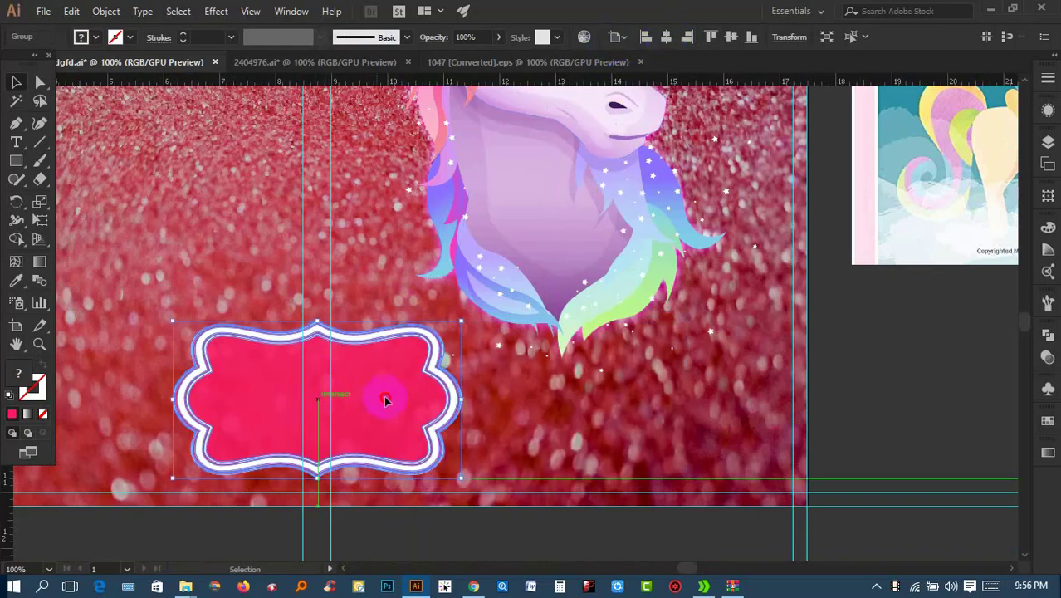
pyautogui.moveTo(384, 398); pyautogui.dragTo(627, 395)
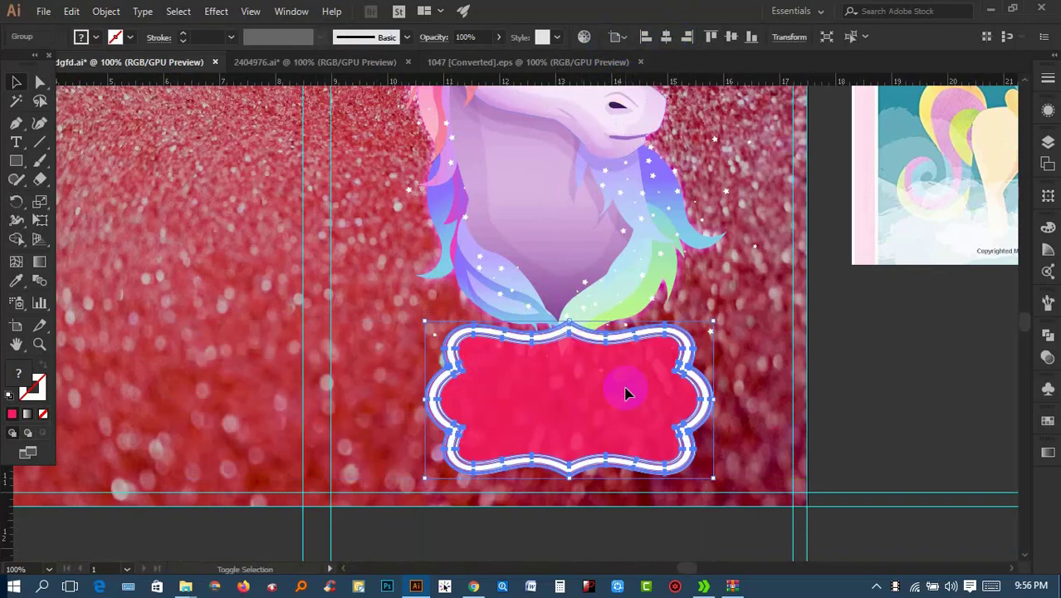
# Select the unicorn head and briefly try the Eraser tool on it
pyautogui.click(822, 331)
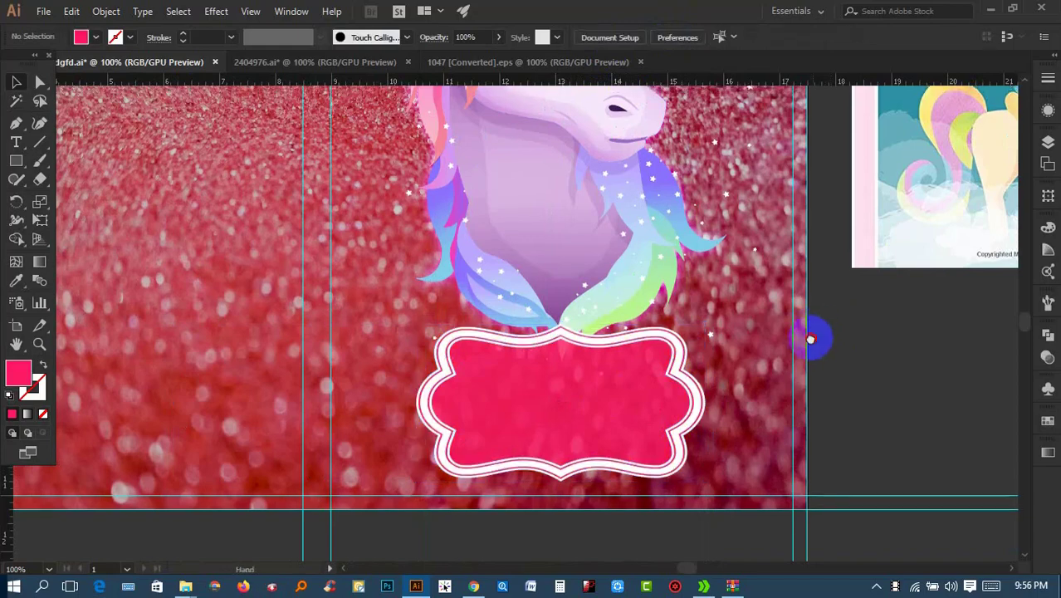
pyautogui.moveTo(812, 336); pyautogui.dragTo(751, 558)
pyautogui.click(463, 403)
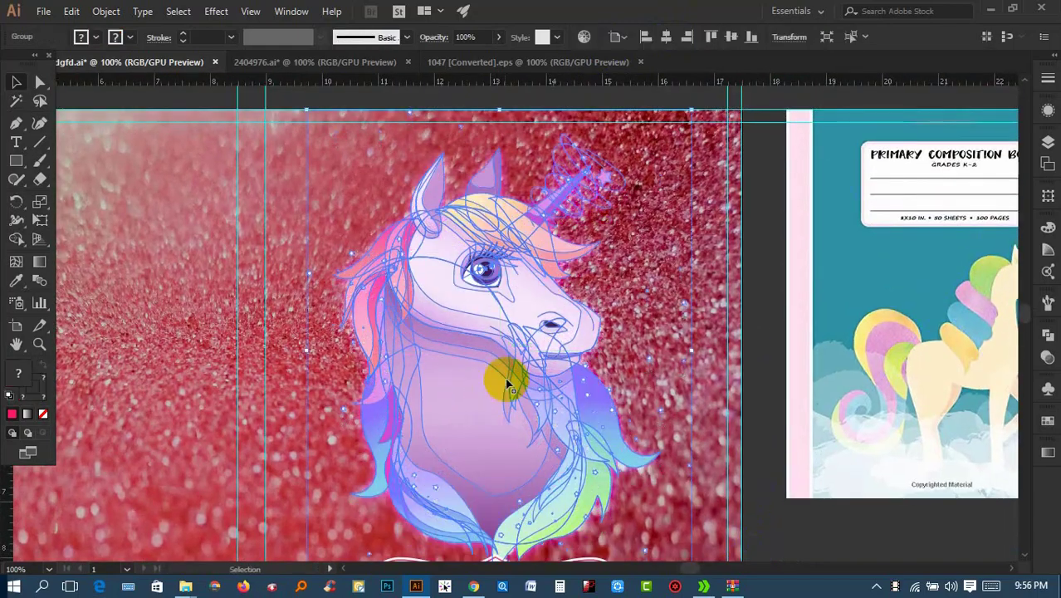
pyautogui.moveTo(39, 179); pyautogui.dragTo(78, 178)
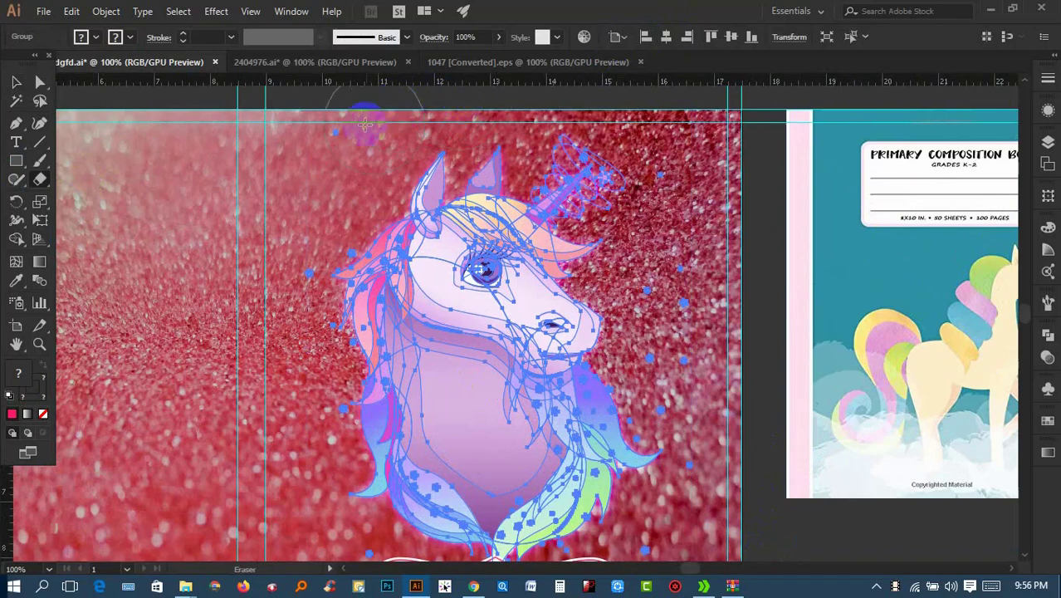
pyautogui.click(16, 82)
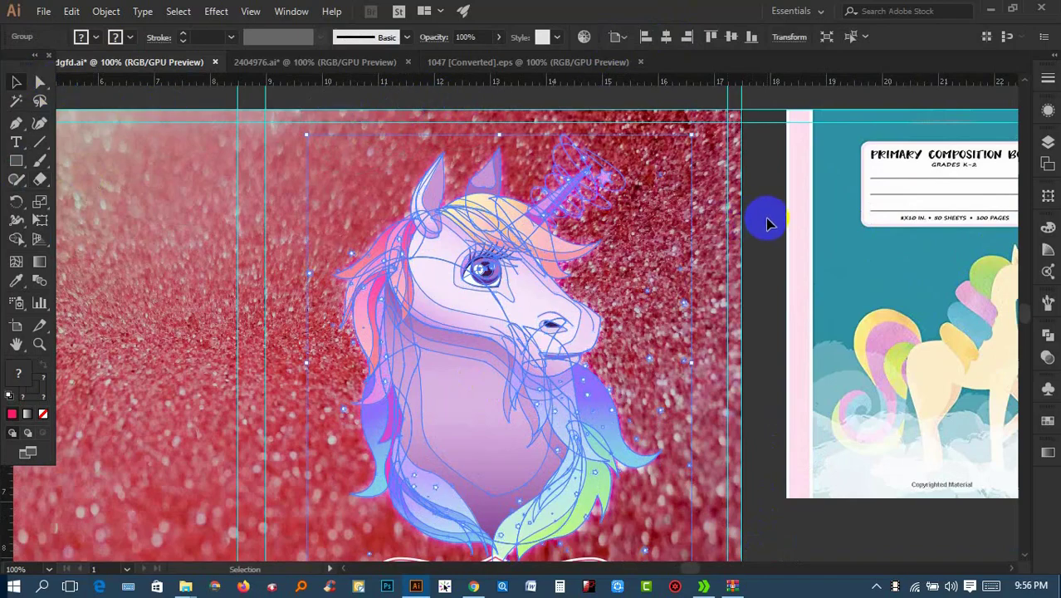
pyautogui.click(768, 222)
# Zoom out across the spread and add a 'sketchbook' text object with the Type tool
pyautogui.hotkey('ctrl', '-')
pyautogui.moveTo(785, 273); pyautogui.dragTo(595, 257)
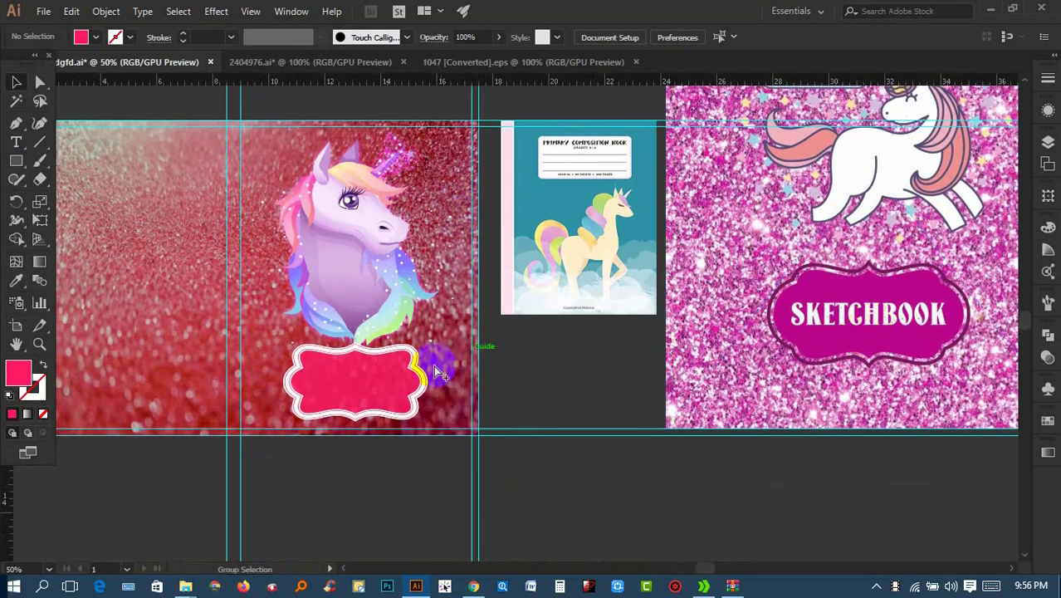
pyautogui.scroll(2, 440, 373)
pyautogui.scroll(2, 346, 351)
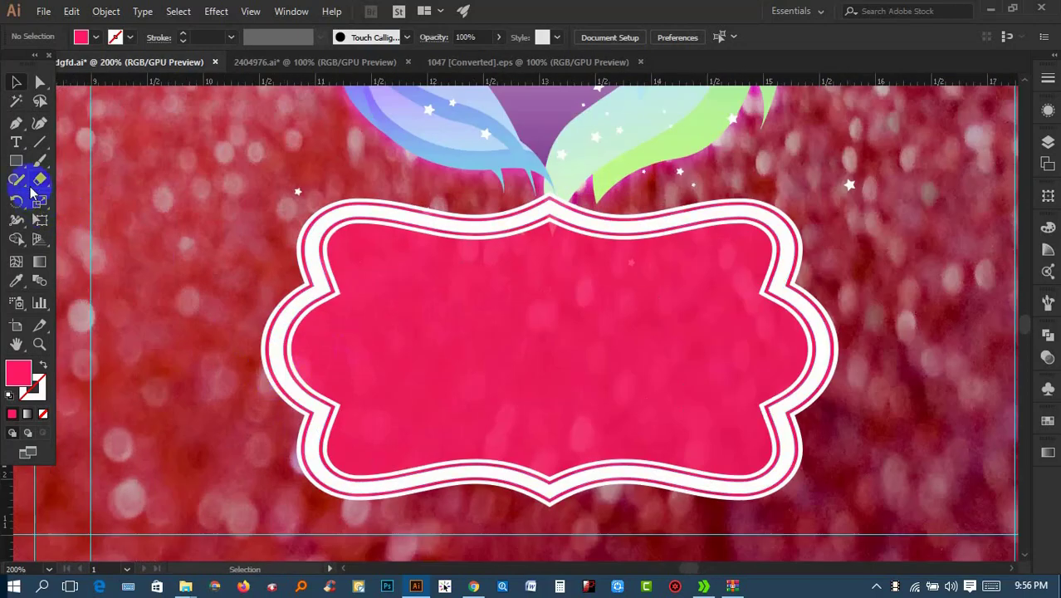
pyautogui.moveTo(25, 166); pyautogui.dragTo(660, 320)
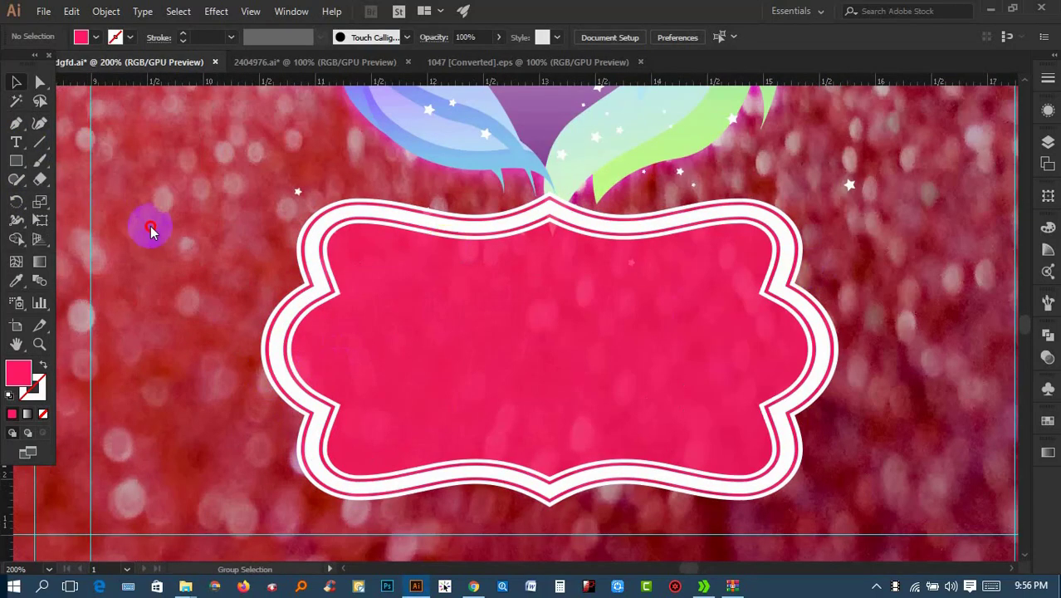
pyautogui.press('t')
pyautogui.scroll(-2, 876, 324)
pyautogui.hscroll(5, 876, 324)
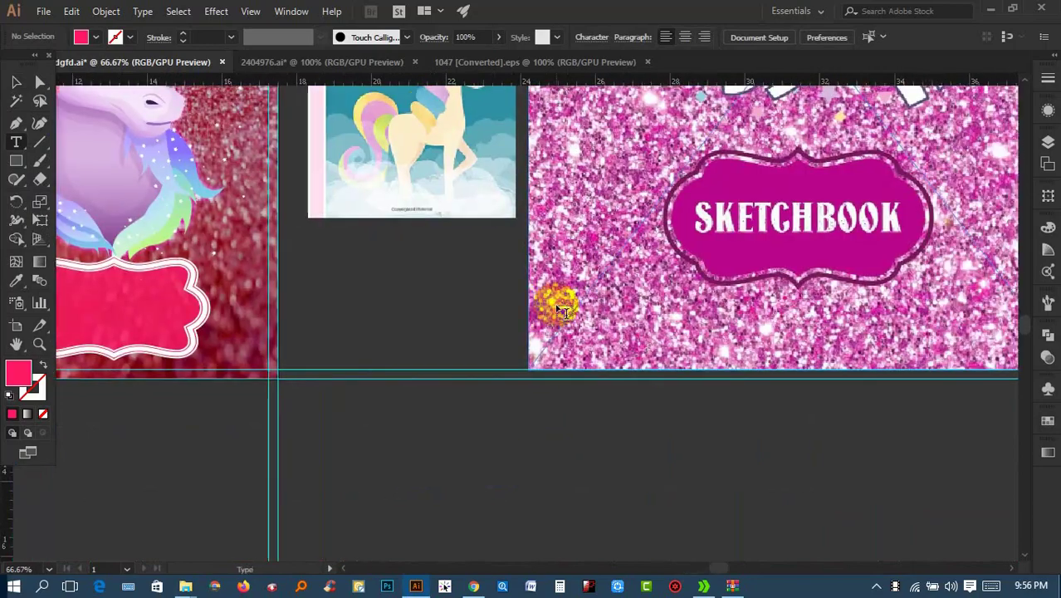
pyautogui.scroll(2, 640, 307)
# Enlarge the 'sketchbook' text and move it into the red cover's pink label
pyautogui.click(586, 268)
pyautogui.write('sketchbook')
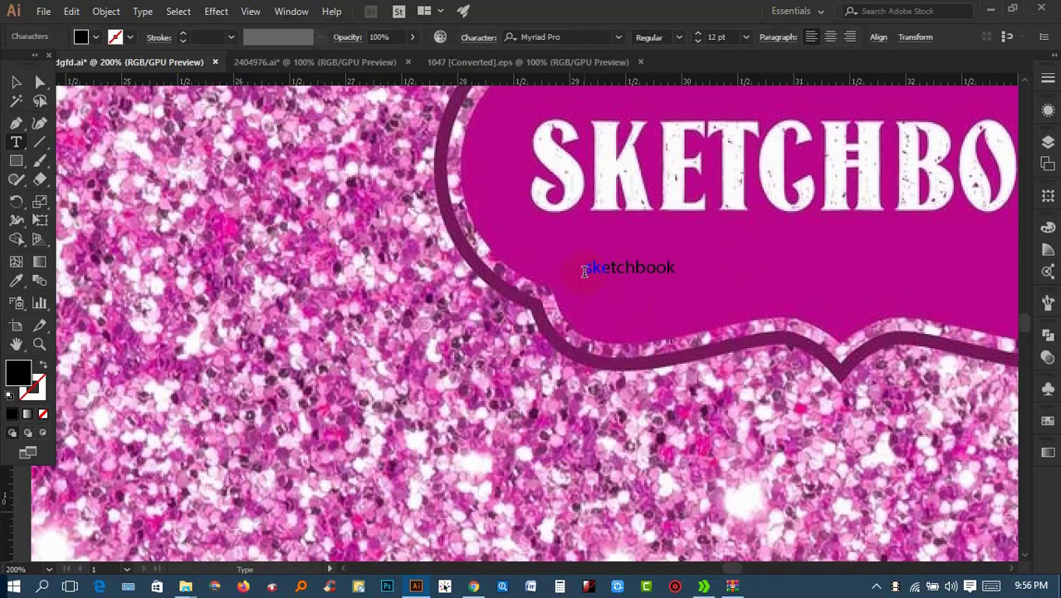
pyautogui.scroll(-1, 444, 253)
pyautogui.press('Escape')
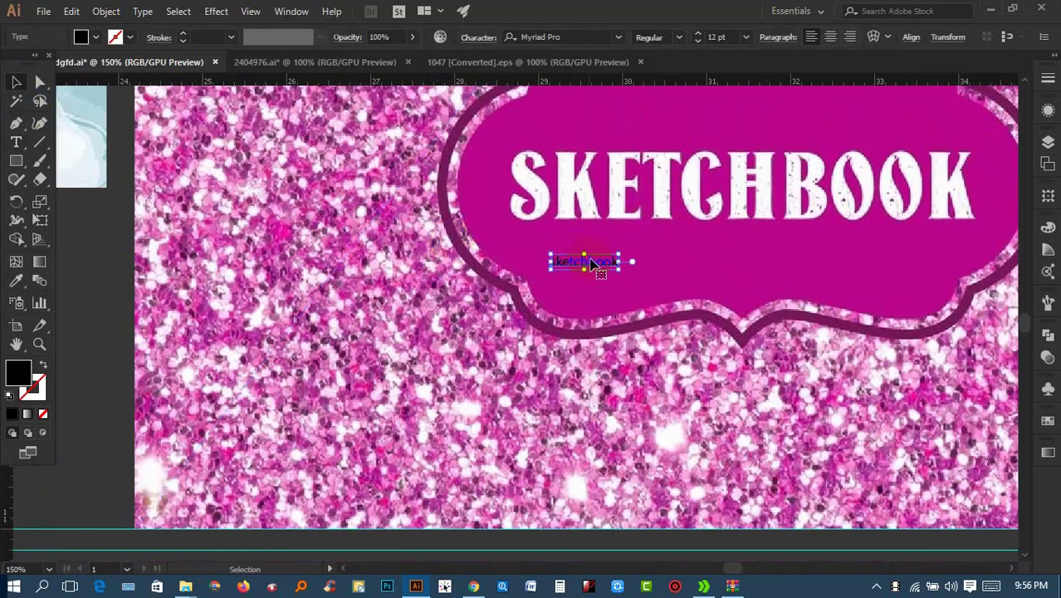
pyautogui.moveTo(619, 266); pyautogui.dragTo(793, 398)
pyautogui.scroll(-2, 793, 398)
pyautogui.moveTo(710, 331); pyautogui.dragTo(882, 399)
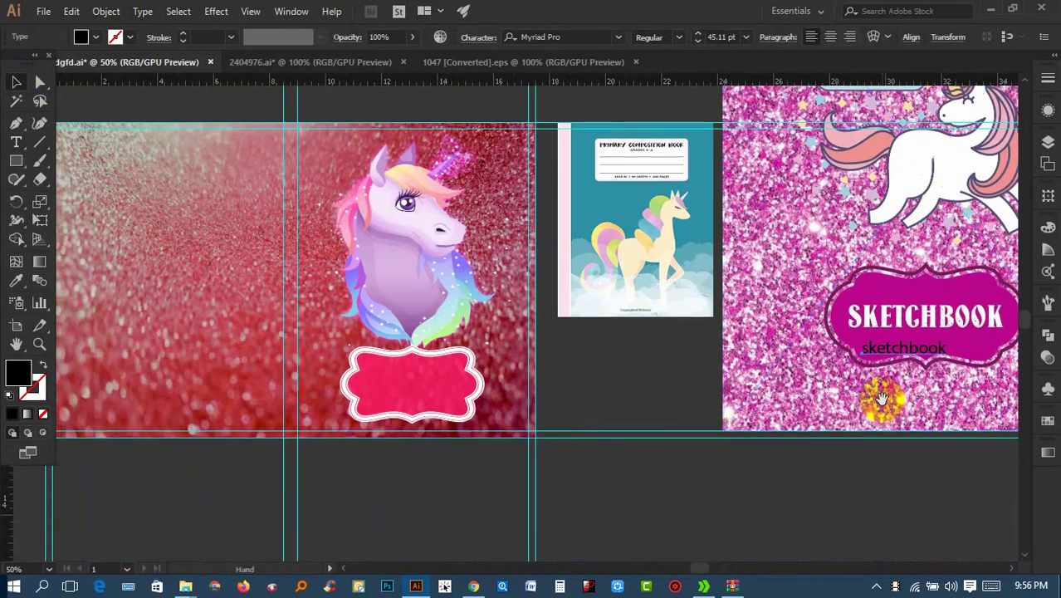
pyautogui.moveTo(517, 394); pyautogui.dragTo(399, 382)
pyautogui.scroll(3, 400, 381)
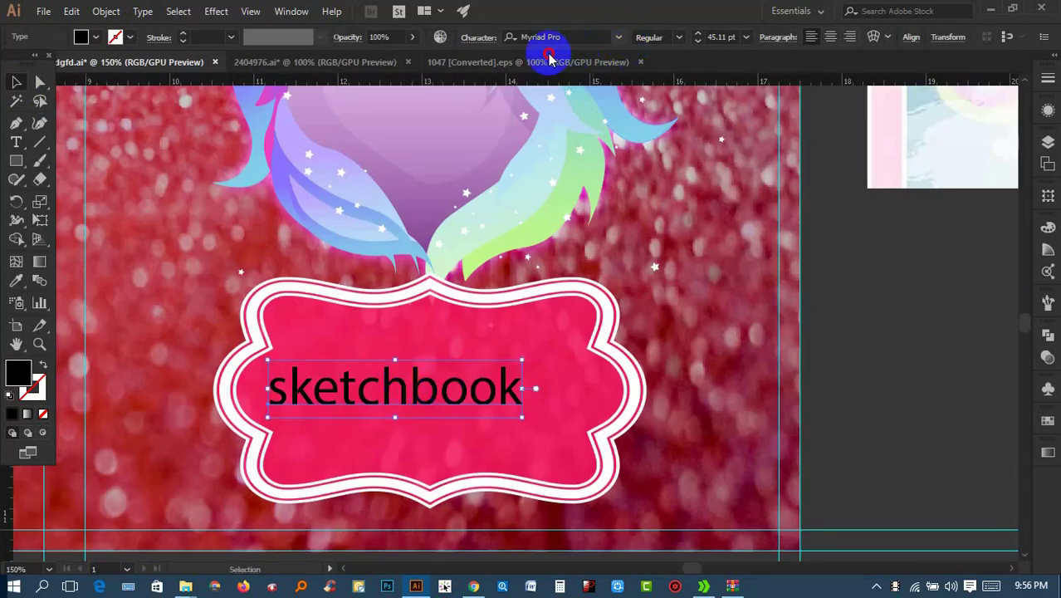
# Set the text in the MukaduaScript script font and change it to Title Case
pyautogui.click(619, 37)
pyautogui.click(618, 36)
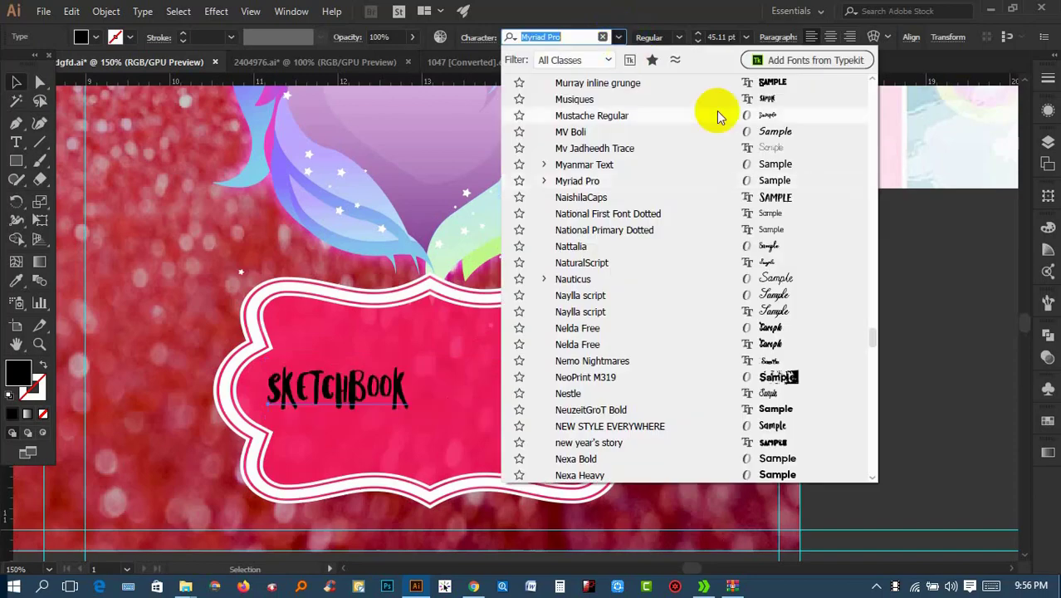
pyautogui.click(757, 206)
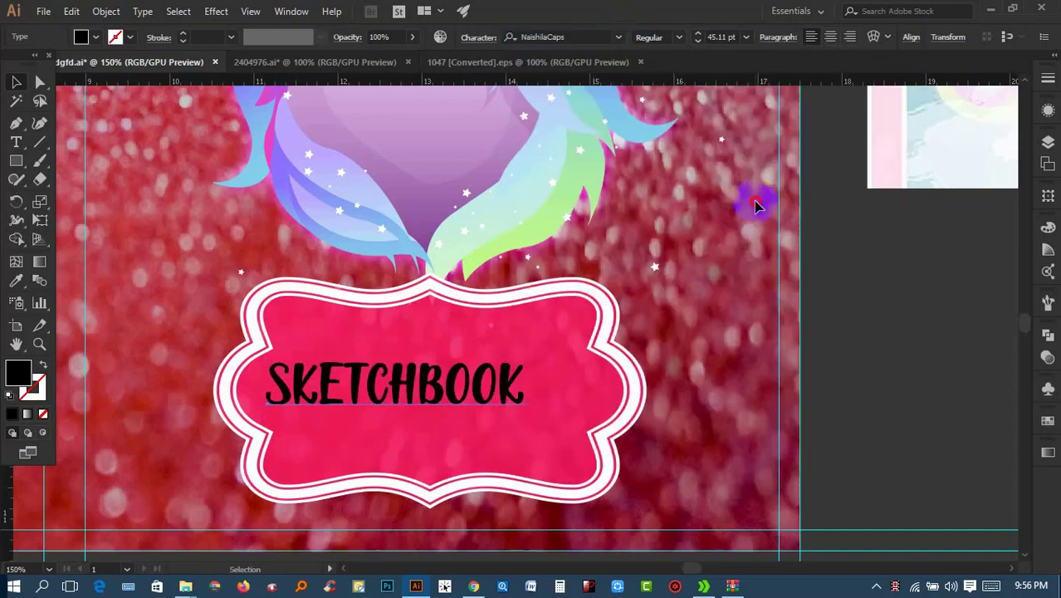
pyautogui.click(621, 37)
pyautogui.click(706, 296)
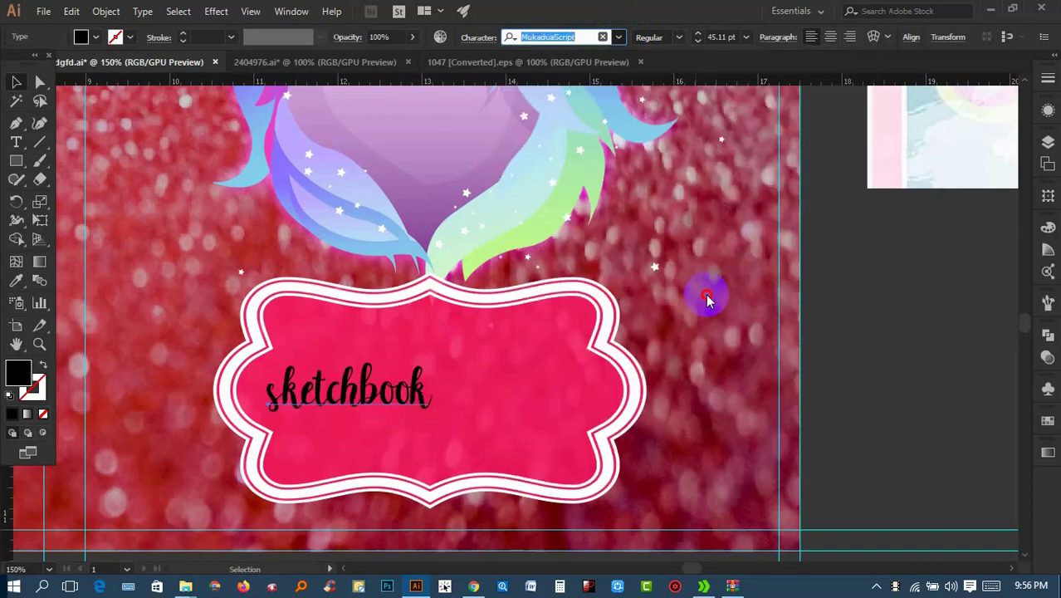
pyautogui.click(142, 11)
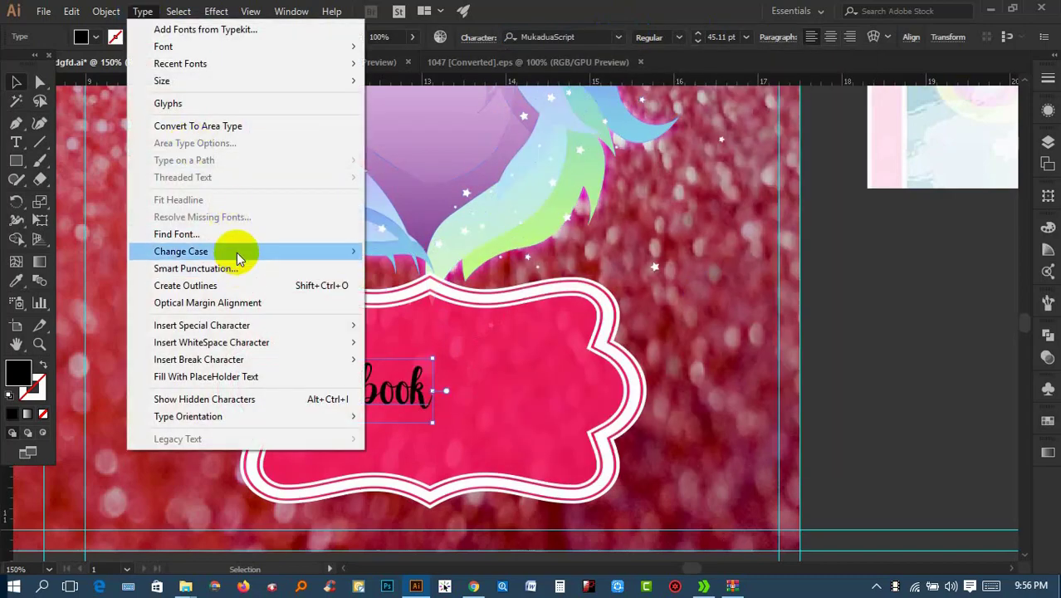
pyautogui.moveTo(181, 250)
pyautogui.click(386, 284)
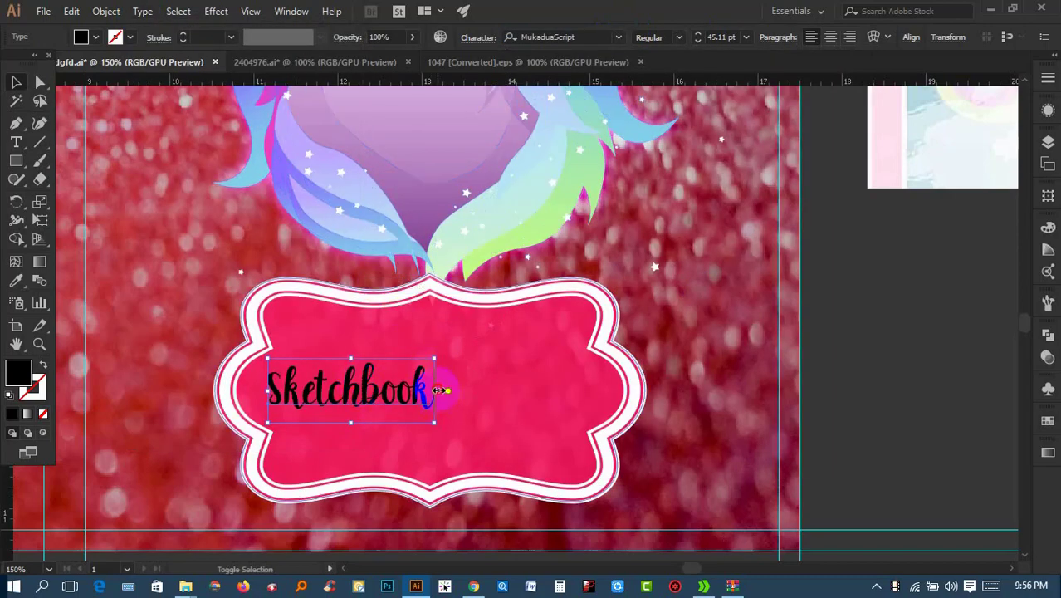
# Scale the Sketchbook text to fill the label and convert it to outlines
pyautogui.moveTo(440, 389); pyautogui.dragTo(606, 390)
pyautogui.rightClick(569, 374)
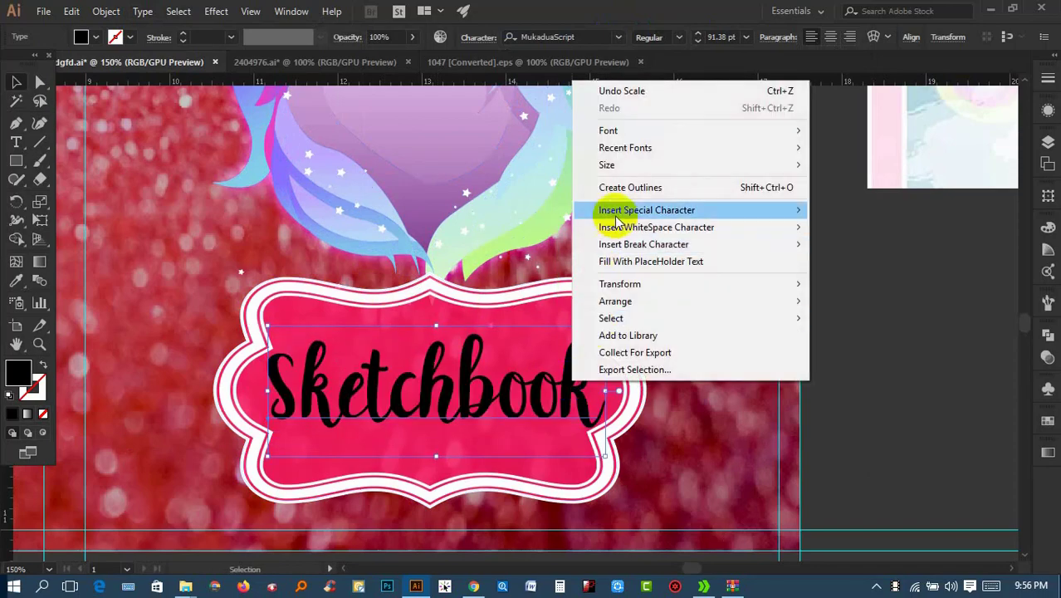
pyautogui.click(630, 187)
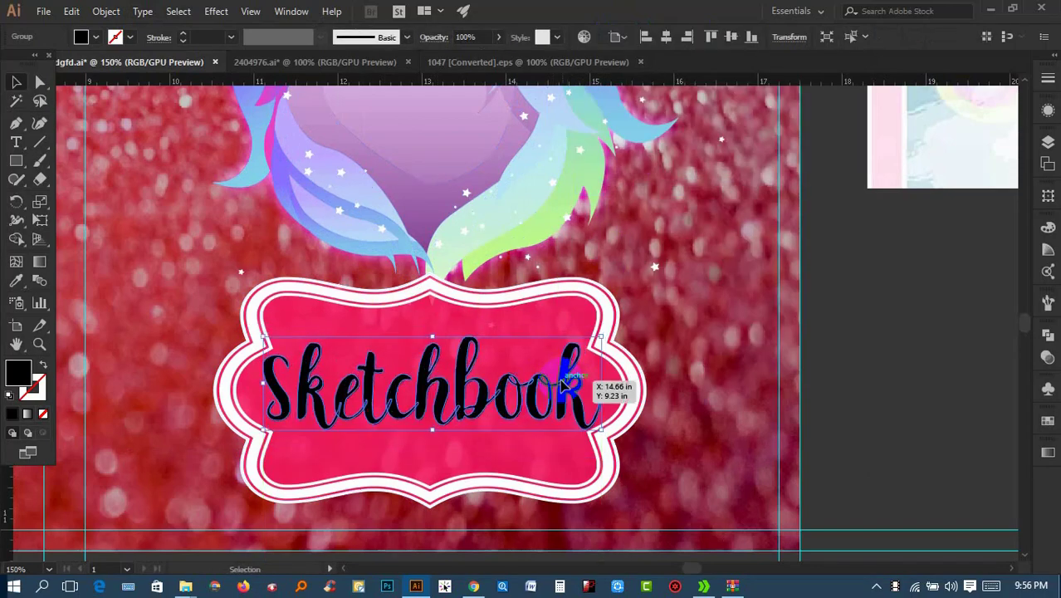
pyautogui.press('Left')
pyautogui.press('Left')
pyautogui.press('Left')
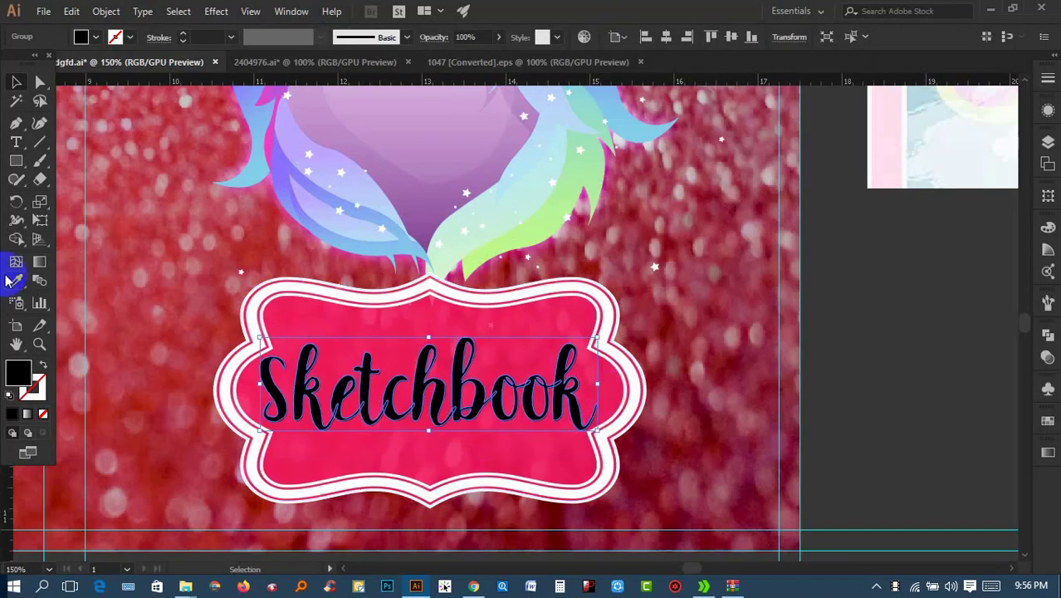
# Colour the outlined title white, matching the label border, and view the whole spread
pyautogui.click(16, 280)
pyautogui.click(253, 303)
pyautogui.click(15, 81)
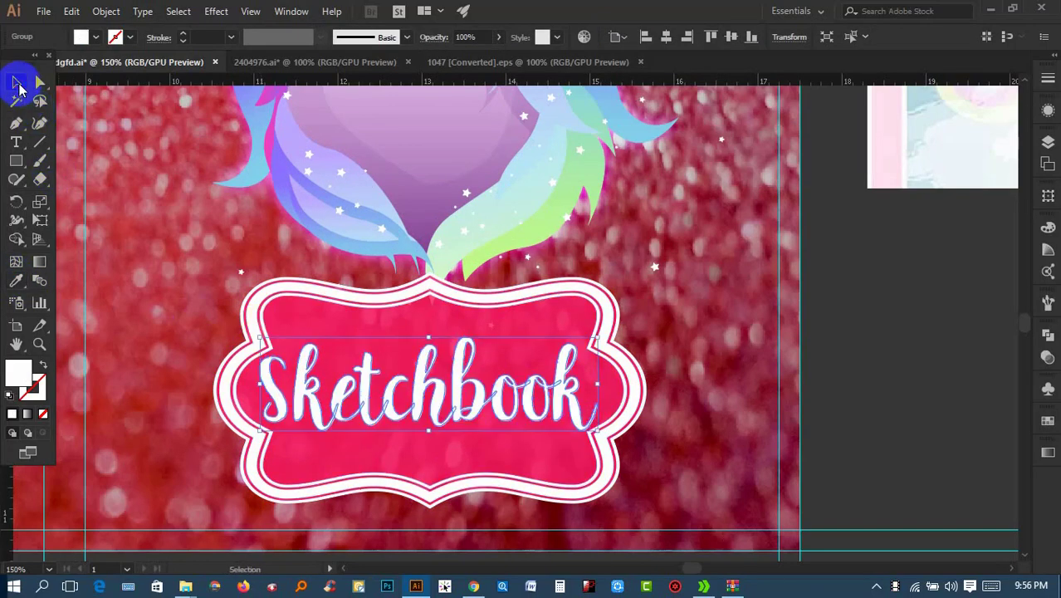
pyautogui.click(774, 274)
pyautogui.scroll(-1, 883, 286)
pyautogui.scroll(-1, 841, 303)
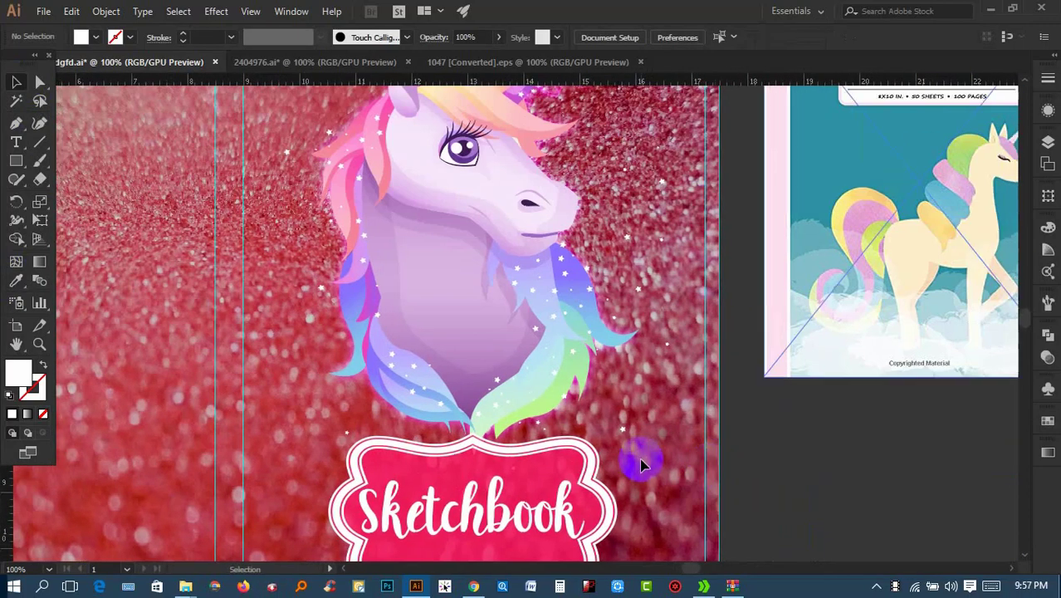
pyautogui.scroll(-1, 640, 458)
pyautogui.moveTo(704, 445); pyautogui.dragTo(623, 426)
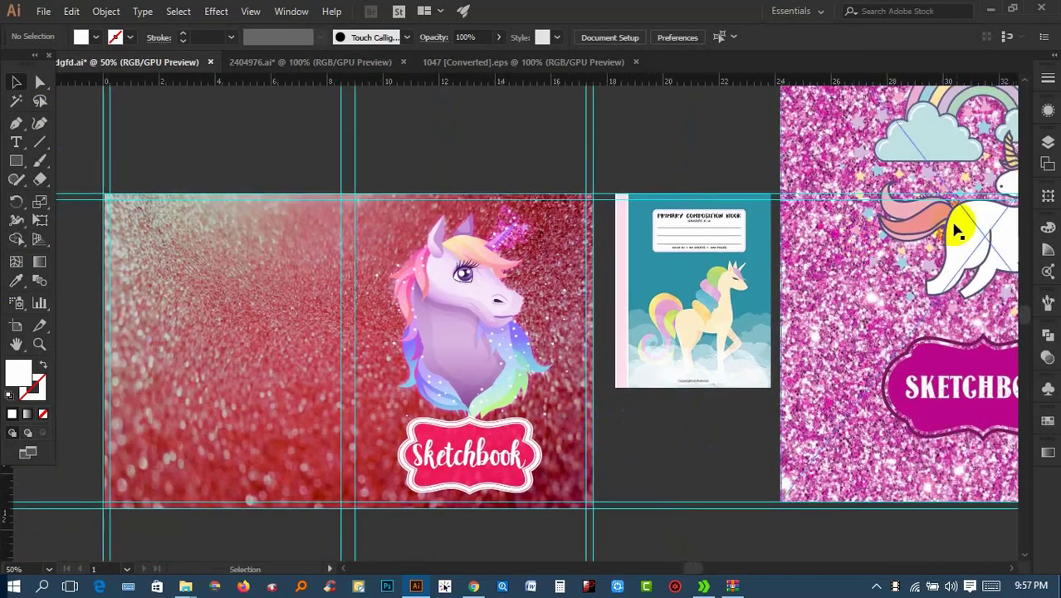
# Check IDM's completed downloads, clear the windows away, and open 29577 from the design folder
pyautogui.click(664, 469)
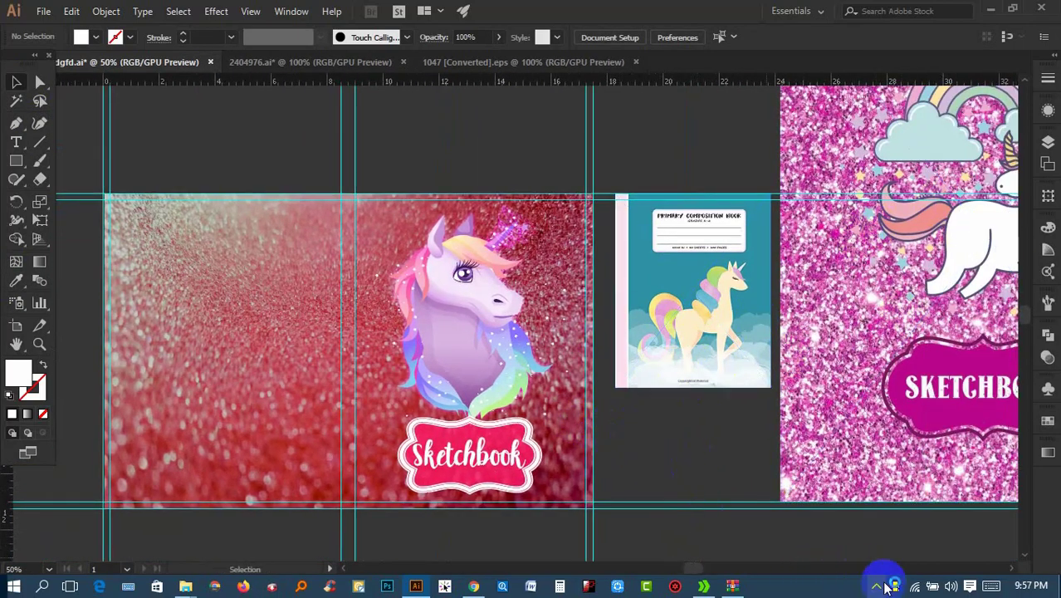
pyautogui.click(876, 586)
pyautogui.click(844, 527)
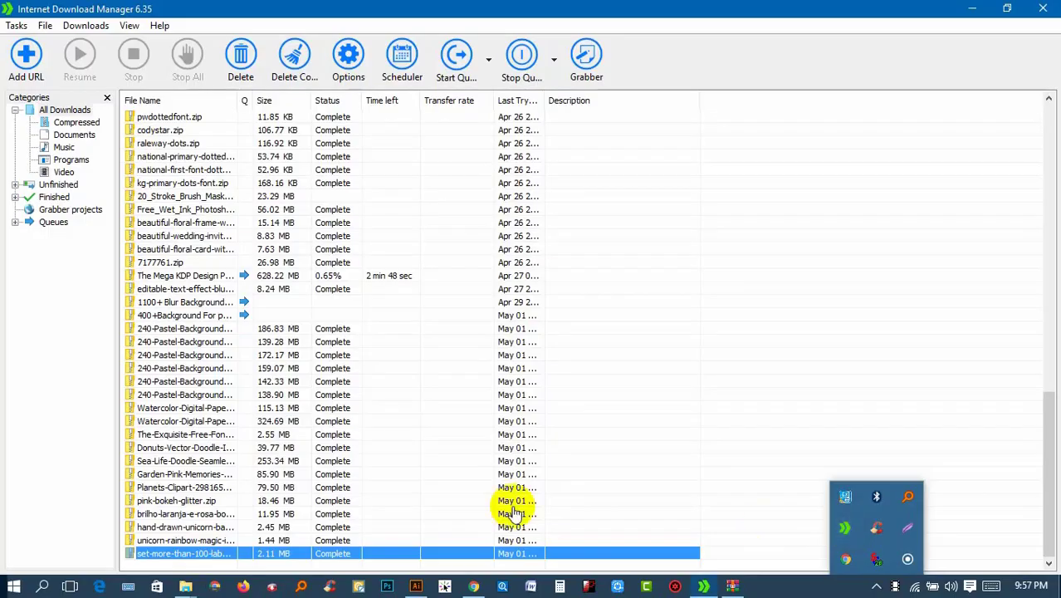
pyautogui.click(972, 9)
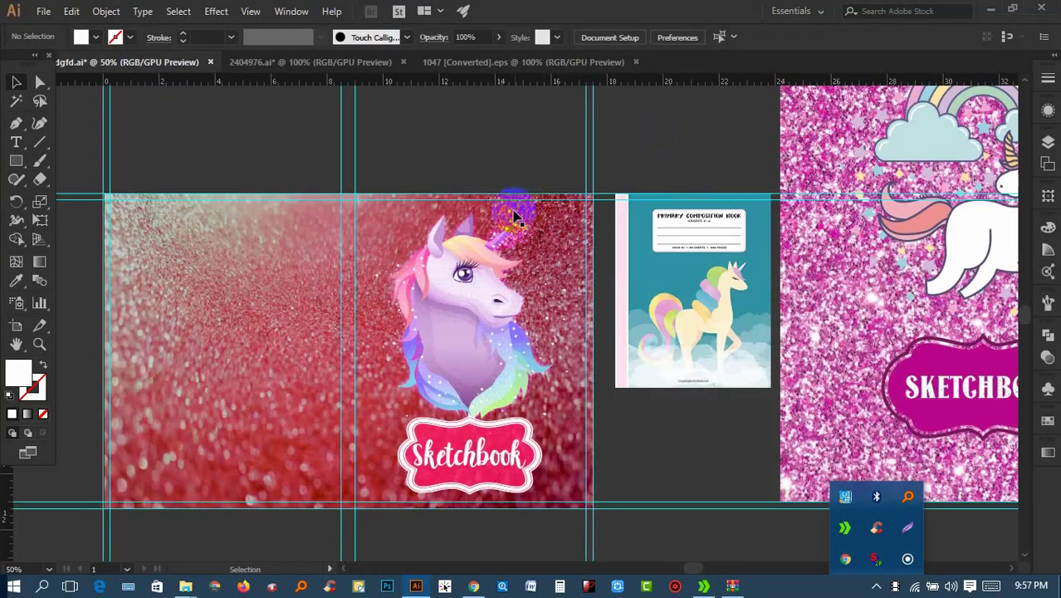
pyautogui.click(992, 8)
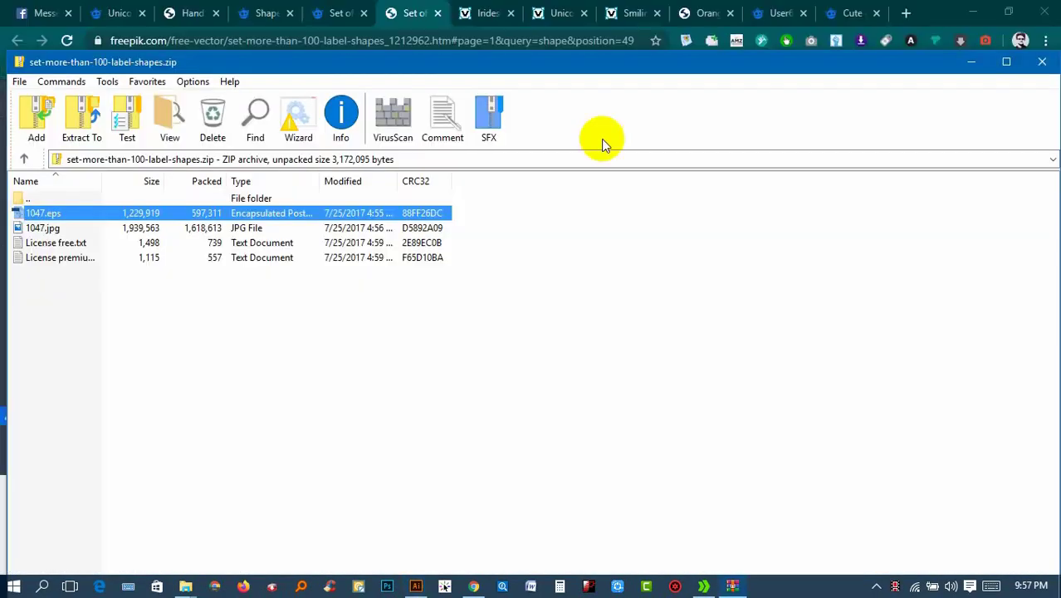
pyautogui.click(1043, 62)
pyautogui.click(973, 10)
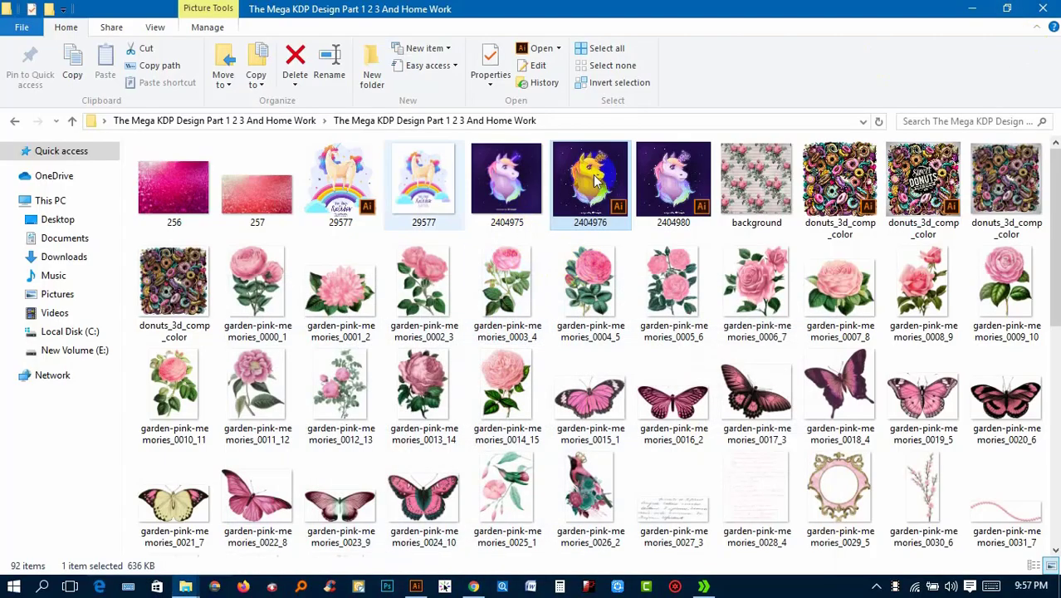
pyautogui.doubleClick(340, 178)
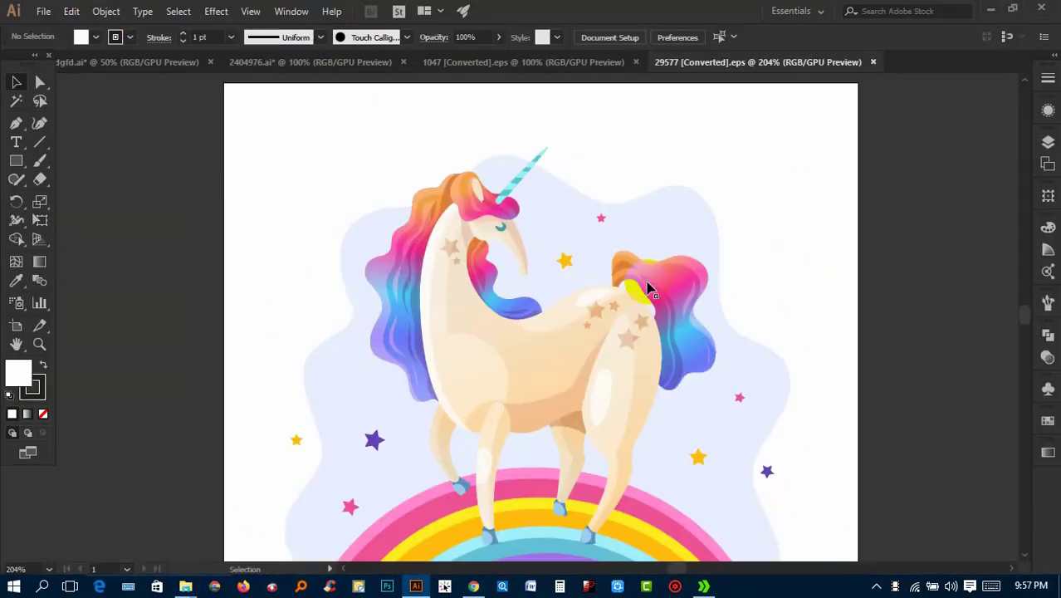
# Move the unicorn-on-rainbow artwork left of the artboard and zoom in on it
pyautogui.moveTo(650, 291); pyautogui.dragTo(706, 303)
pyautogui.hotkey('ctrl', '1')
pyautogui.moveTo(384, 297)
pyautogui.mouseDown()
pyautogui.moveTo(295, 282)
pyautogui.moveTo(350, 289)
pyautogui.mouseUp()
pyautogui.click(351, 288)
pyautogui.hotkey('ctrl', '+')
pyautogui.moveTo(249, 448); pyautogui.dragTo(511, 448)
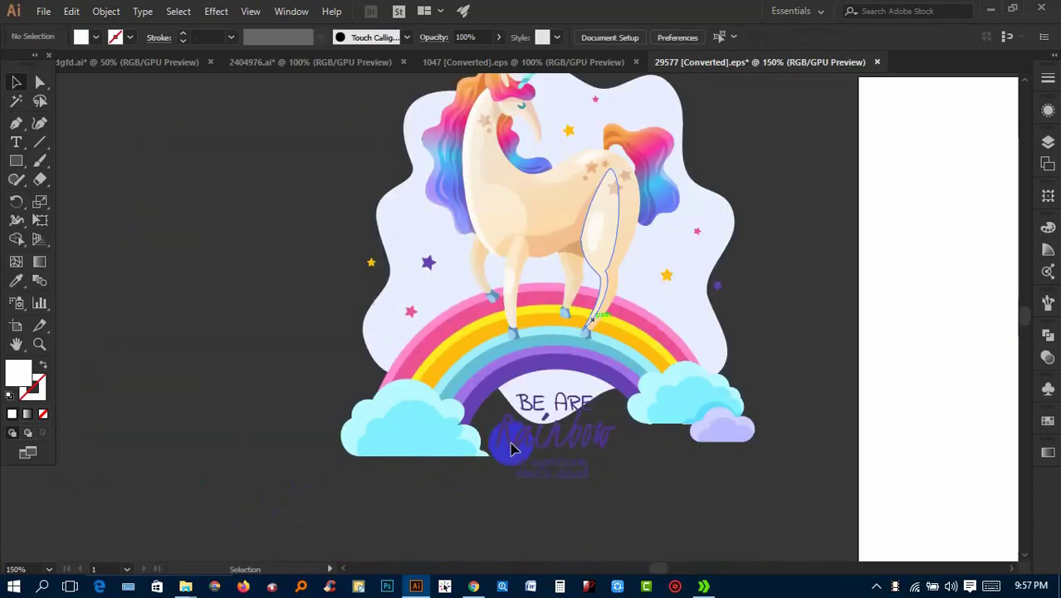
# Ungroup the unicorn artwork two levels deep
pyautogui.click(609, 419)
pyautogui.rightClick(592, 424)
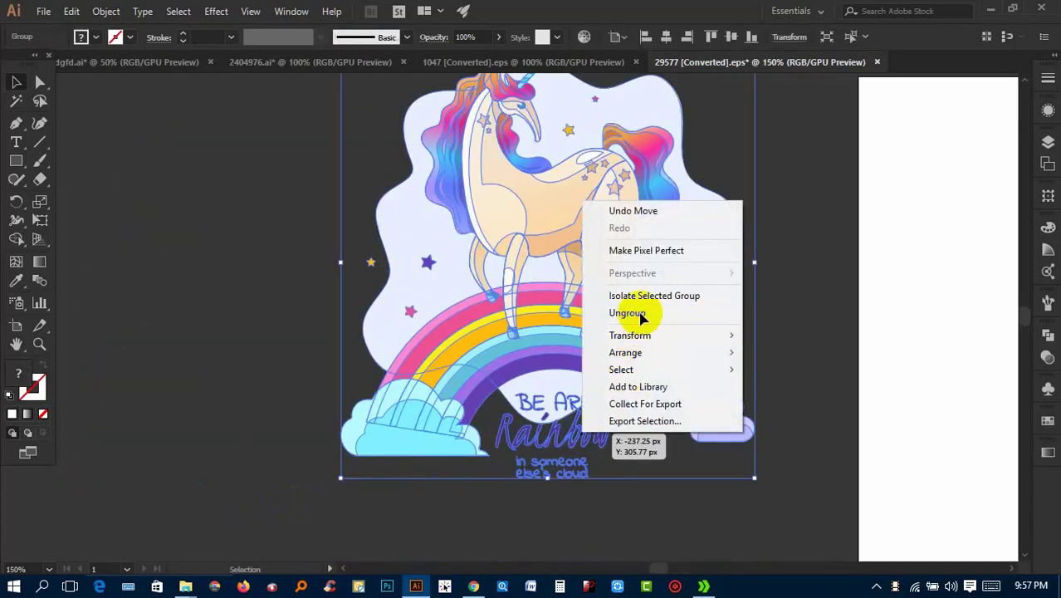
pyautogui.click(635, 315)
pyautogui.click(671, 399)
pyautogui.rightClick(614, 433)
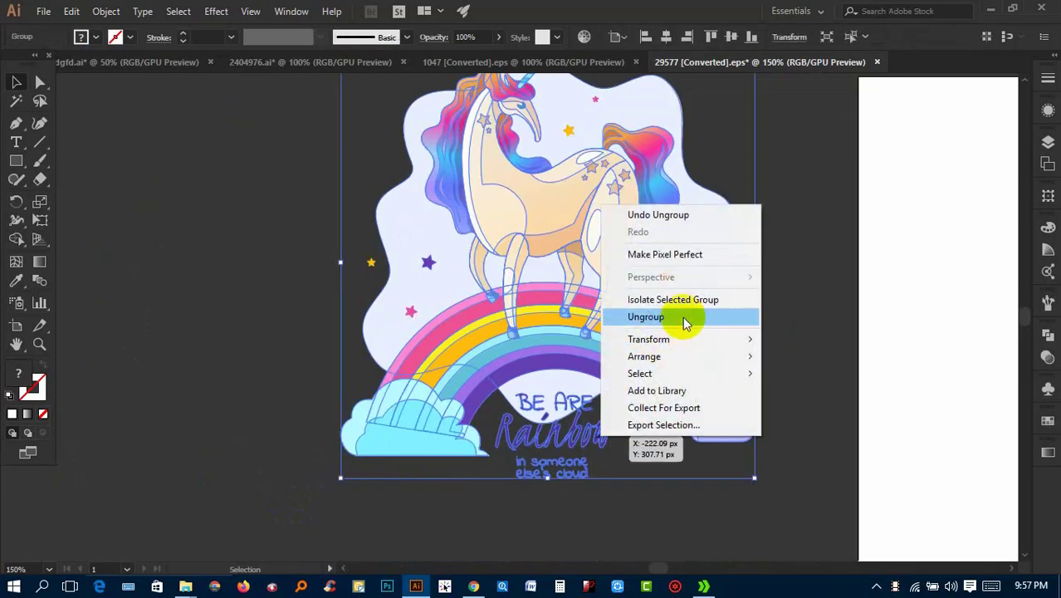
pyautogui.click(752, 319)
# Delete the 'BE ARE Rainbow' lettering and return to the dgfd.ai cover document
pyautogui.click(780, 365)
pyautogui.click(540, 448)
pyautogui.press('Delete')
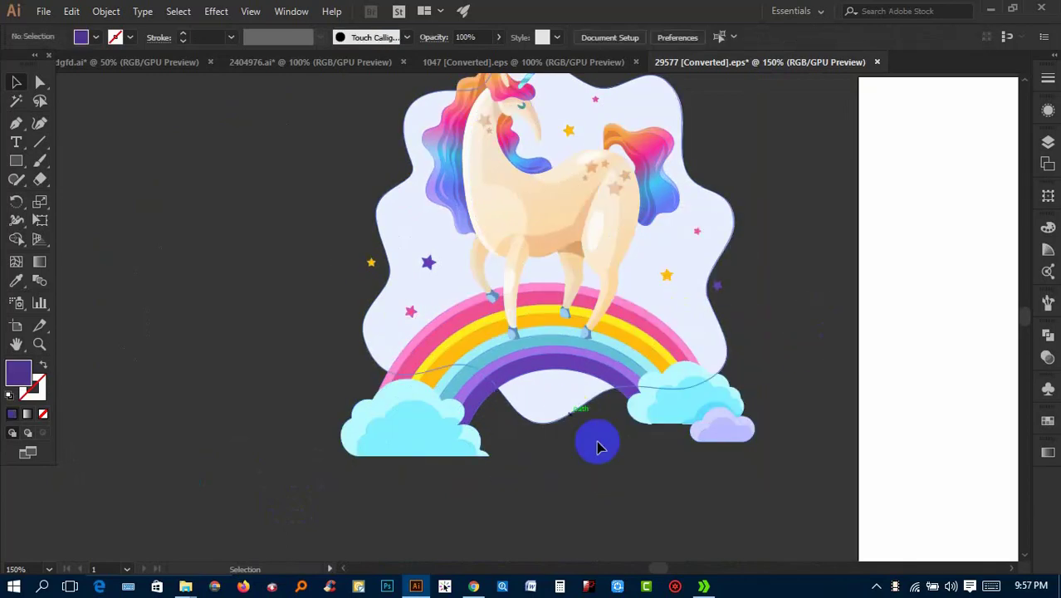
pyautogui.click(154, 65)
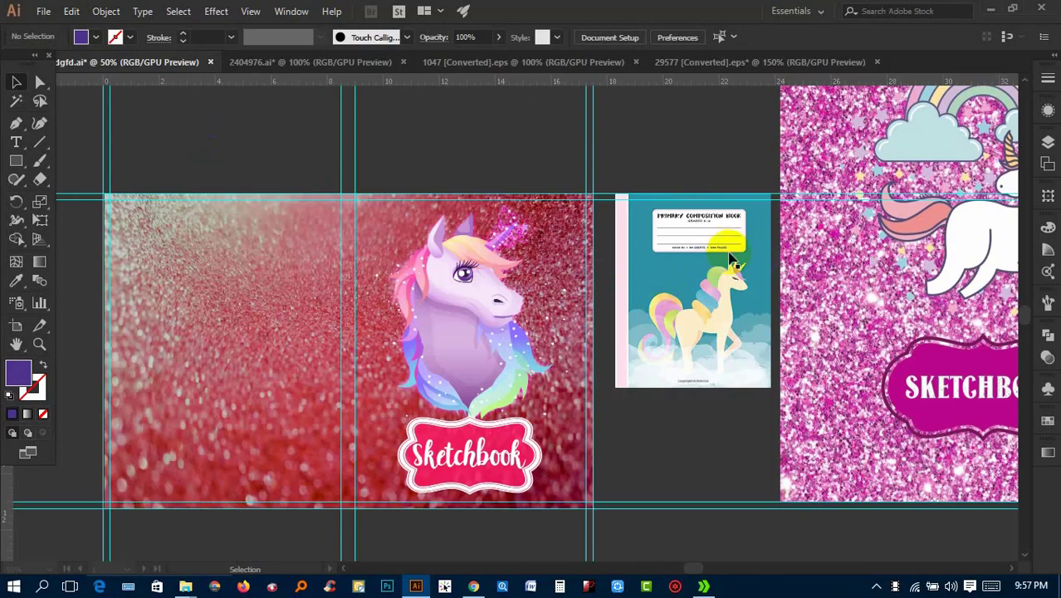
# Delete the unicorn head from the red cover, restoring the pink badge and Sketchbook lettering
pyautogui.moveTo(323, 80); pyautogui.dragTo(440, 117)
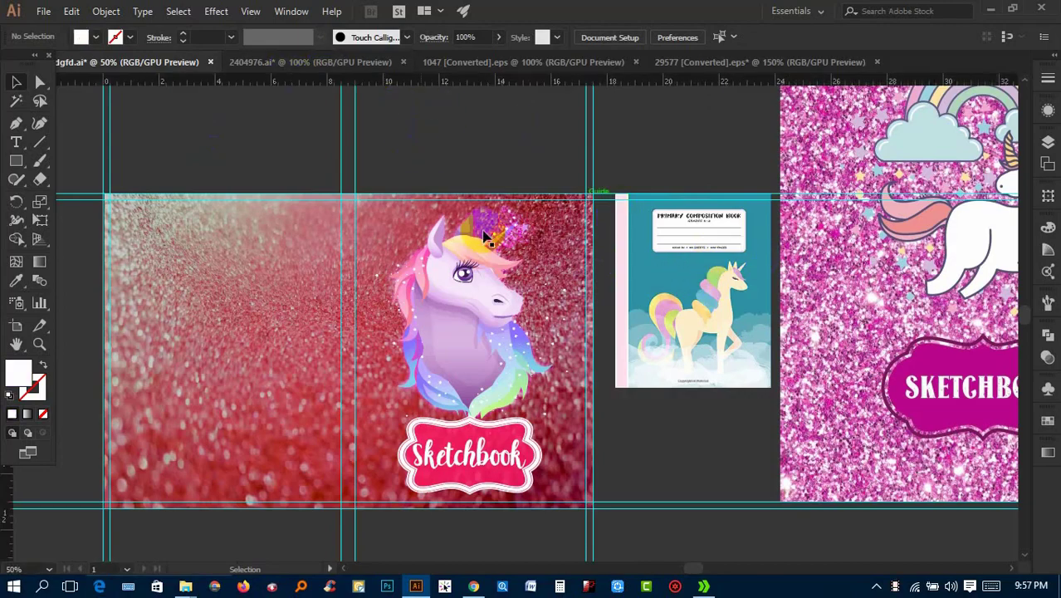
pyautogui.click(486, 237)
pyautogui.press('Delete')
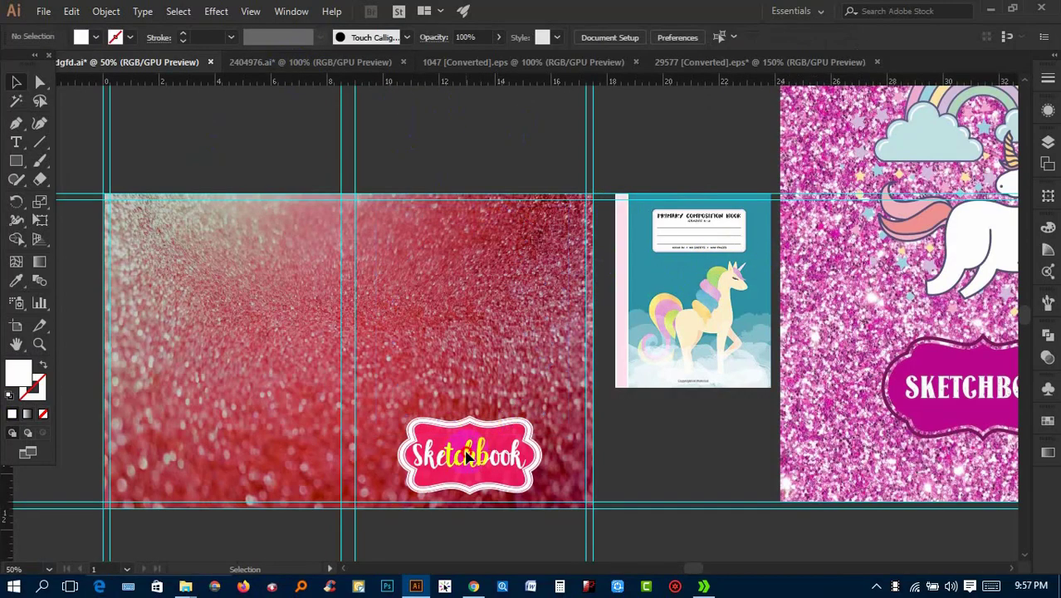
pyautogui.click(497, 453)
pyautogui.press('Delete')
pyautogui.click(499, 456)
pyautogui.press('Delete')
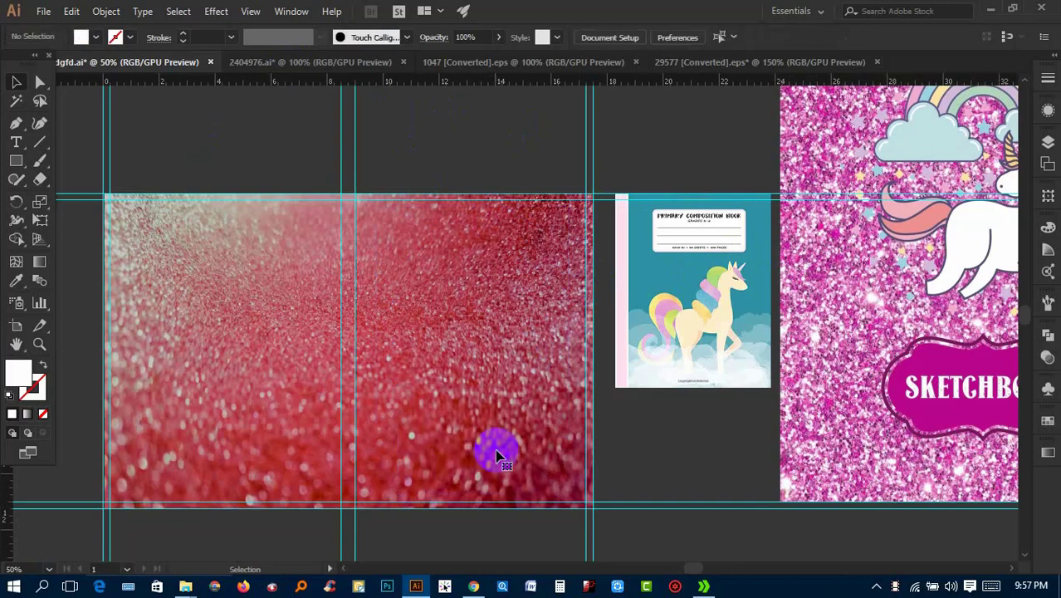
pyautogui.hotkey('ctrl', 'z')
pyautogui.click(679, 452)
pyautogui.hotkey('ctrl', 'z')
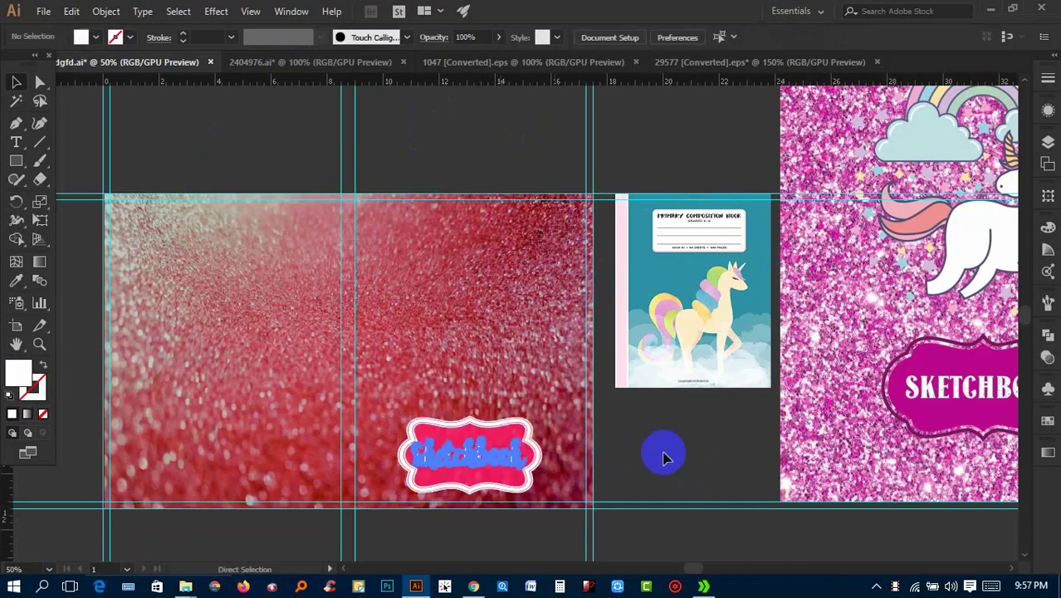
pyautogui.scroll(2, 507, 465)
# Group the pink badge with its Sketchbook lettering
pyautogui.click(514, 410)
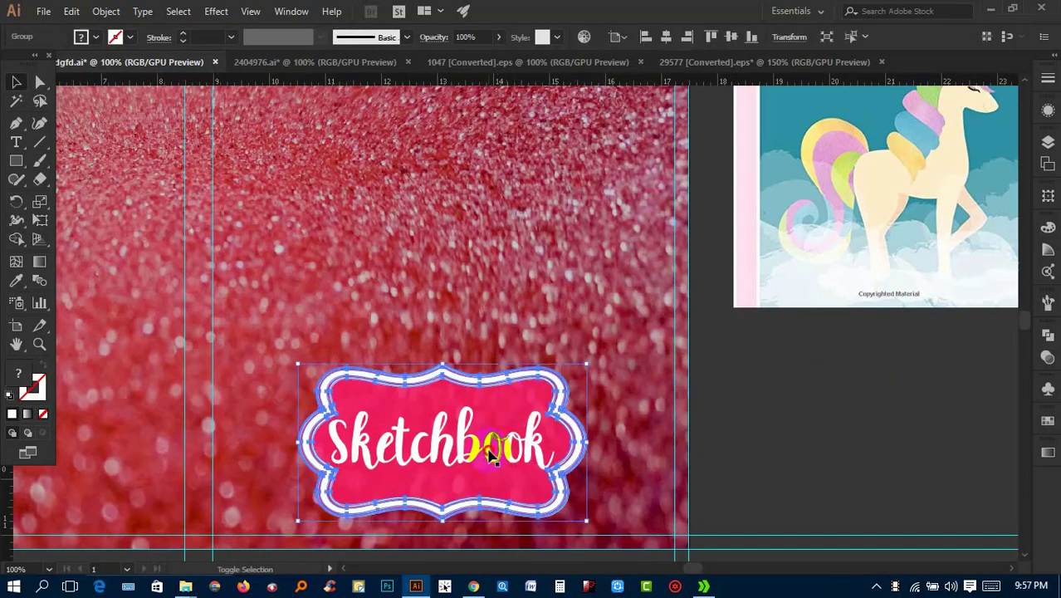
pyautogui.keyDown('shift'); pyautogui.click(490, 448); pyautogui.keyUp('shift')
pyautogui.rightClick(487, 452)
pyautogui.click(508, 311)
# Drag the Sketchbook badge group up to the top of the front cover
pyautogui.scroll(-1, 517, 343)
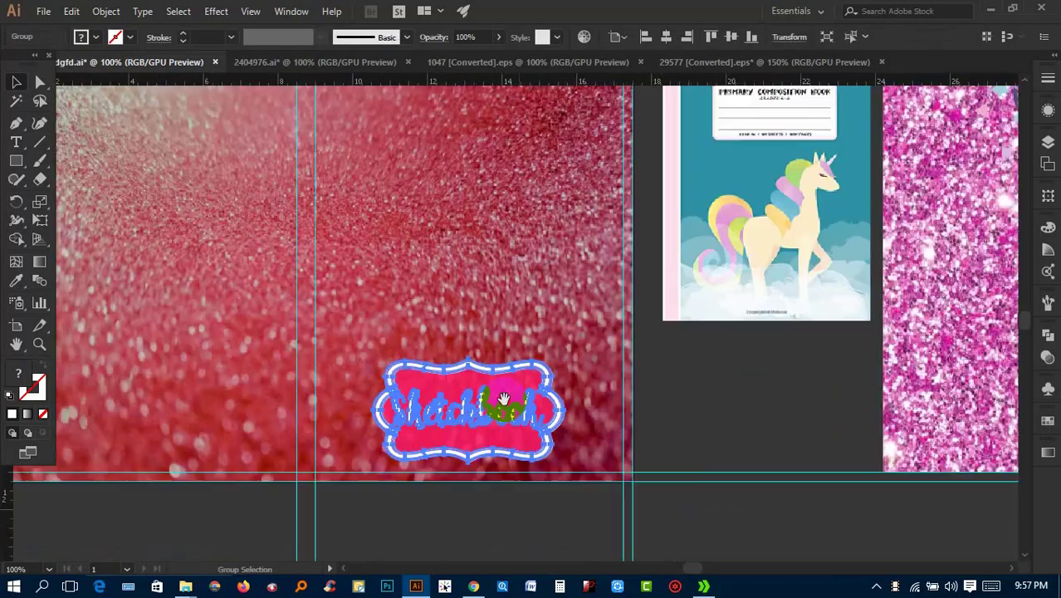
pyautogui.scroll(1, 505, 390)
pyautogui.moveTo(505, 400)
pyautogui.mouseDown()
pyautogui.moveTo(506, 196)
pyautogui.moveTo(643, 212)
pyautogui.mouseUp()
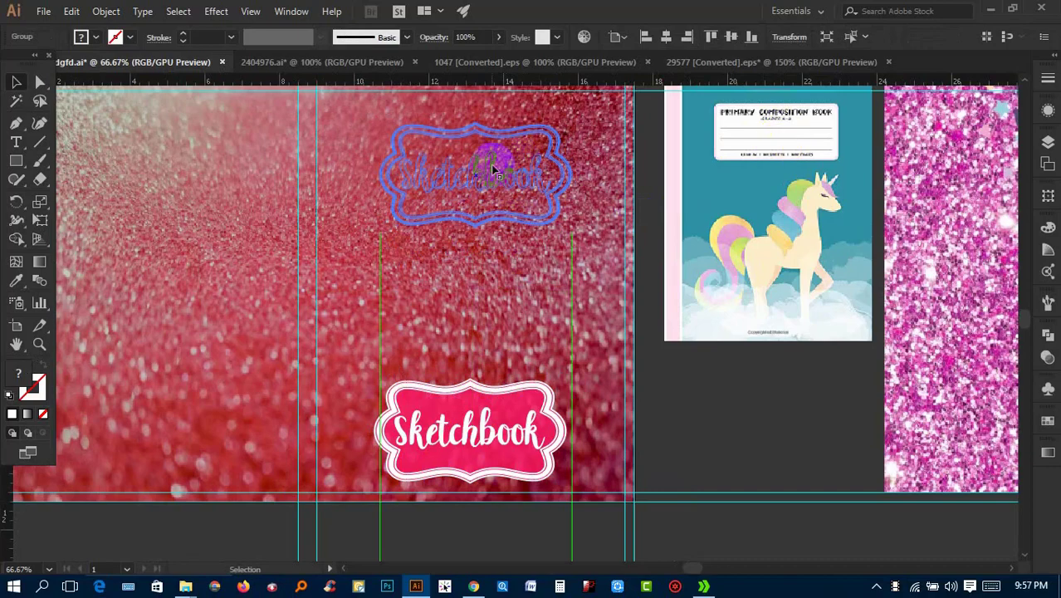
pyautogui.moveTo(659, 181); pyautogui.dragTo(661, 174)
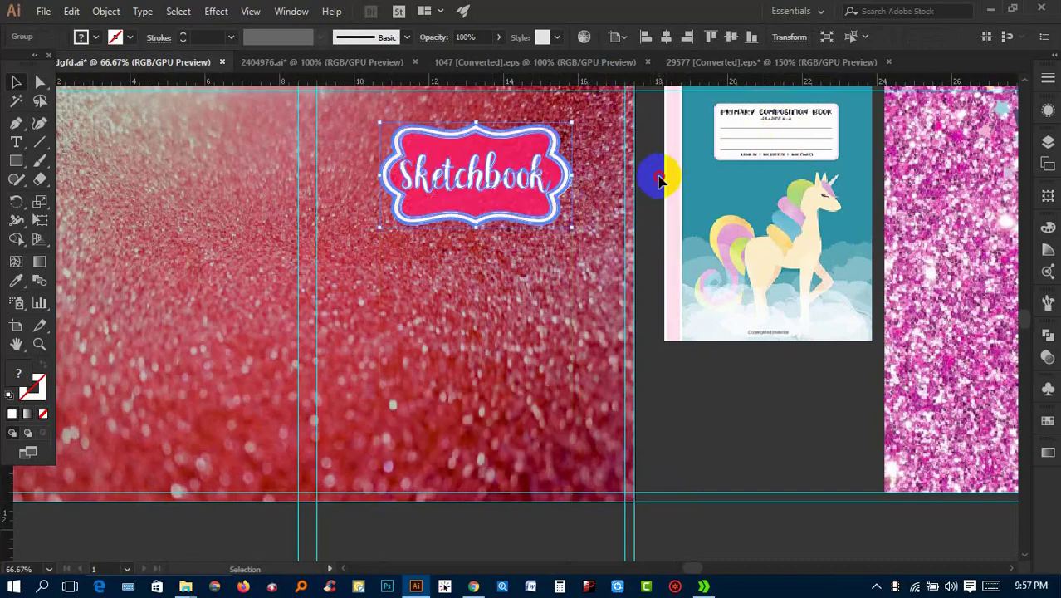
pyautogui.click(652, 179)
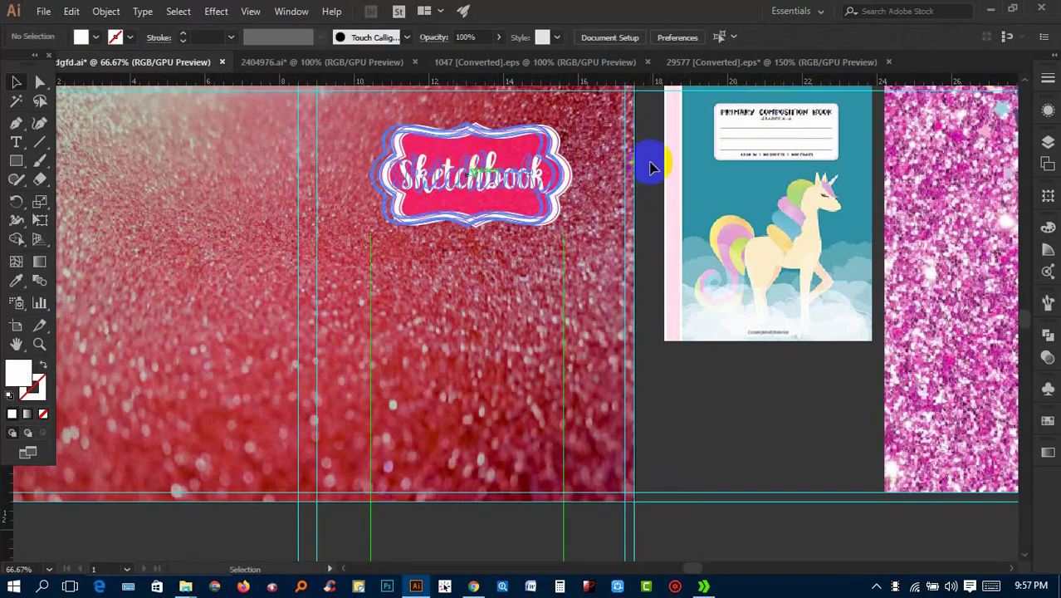
# In the 29577 document, move the pale background blob away from the unicorn
pyautogui.click(708, 61)
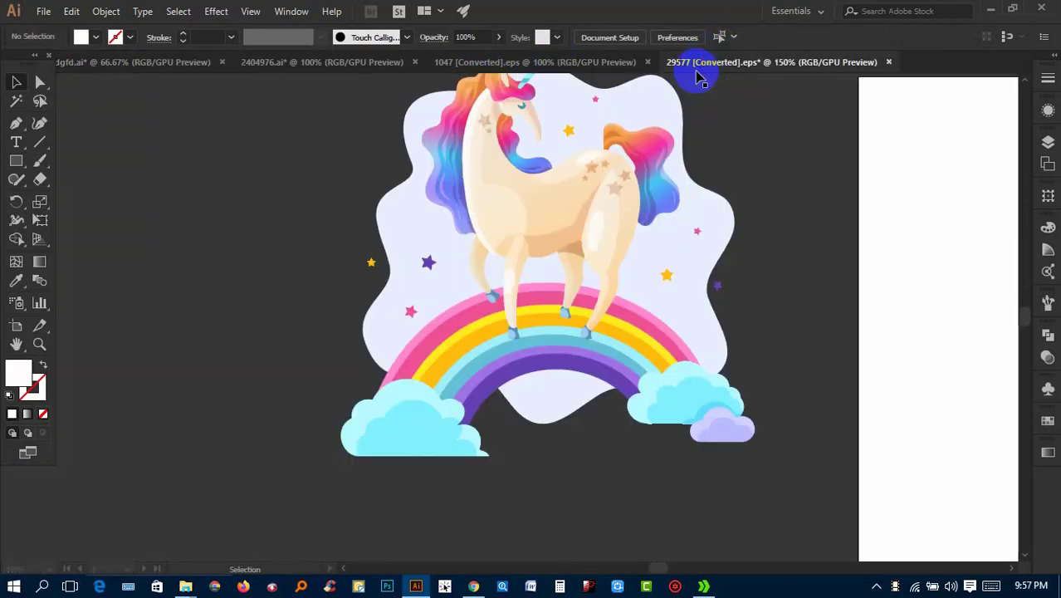
pyautogui.click(618, 245)
pyautogui.click(725, 270)
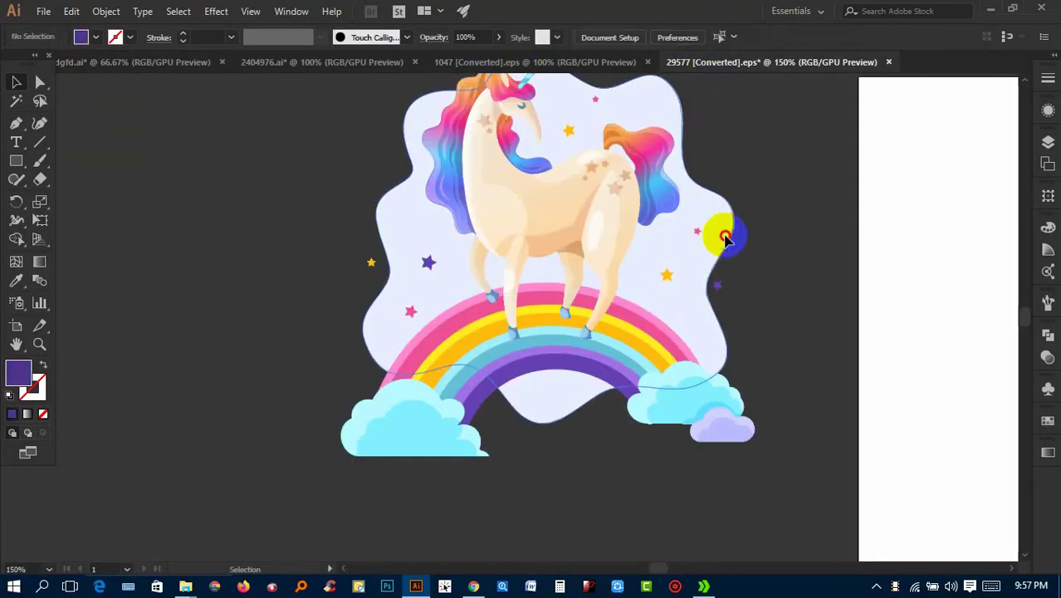
pyautogui.moveTo(717, 230); pyautogui.dragTo(230, 240)
pyautogui.moveTo(390, 322); pyautogui.dragTo(391, 323)
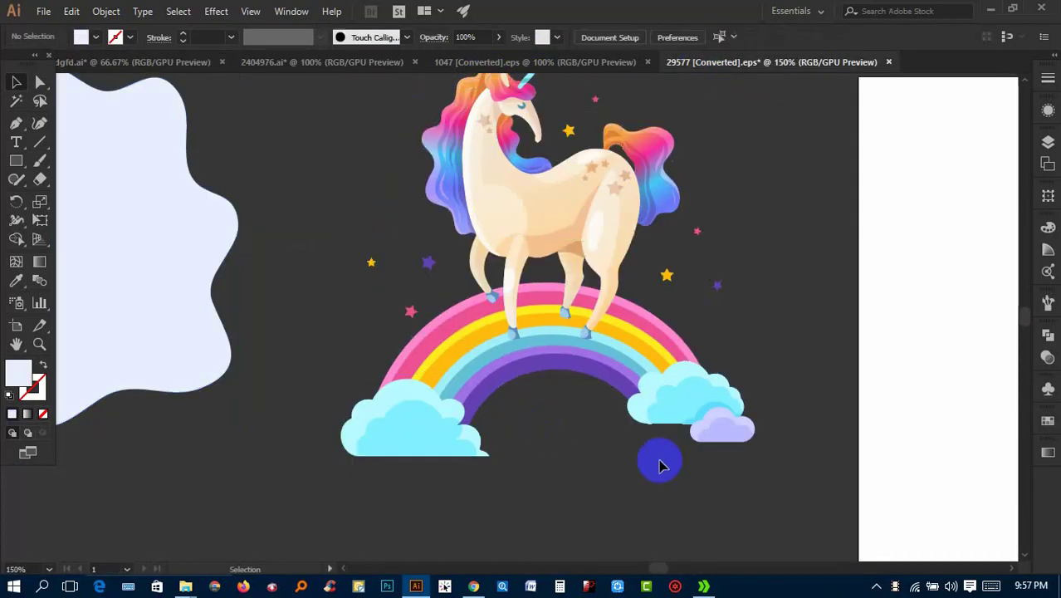
pyautogui.scroll(1, 765, 498)
# Group the unicorn, rainbow and clouds, and enlarge them to about 8.13 inches
pyautogui.rightClick(538, 235)
pyautogui.moveTo(394, 114)
pyautogui.mouseDown()
pyautogui.moveTo(538, 236)
pyautogui.moveTo(388, 268)
pyautogui.moveTo(417, 324)
pyautogui.moveTo(449, 446)
pyautogui.moveTo(456, 414)
pyautogui.mouseUp()
pyautogui.click(577, 327)
pyautogui.moveTo(506, 313); pyautogui.dragTo(634, 148)
# Nudge the unicorn-on-rainbow group down so its clouds meet the cover's bottom trim guide
pyautogui.click(669, 415)
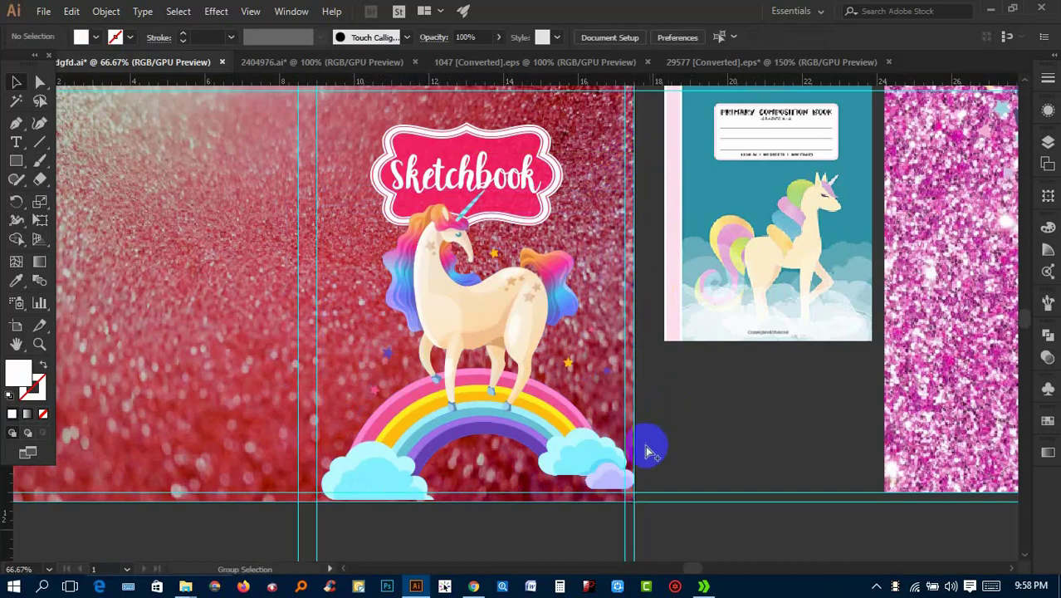
pyautogui.moveTo(662, 451); pyautogui.dragTo(673, 443)
pyautogui.click(533, 336)
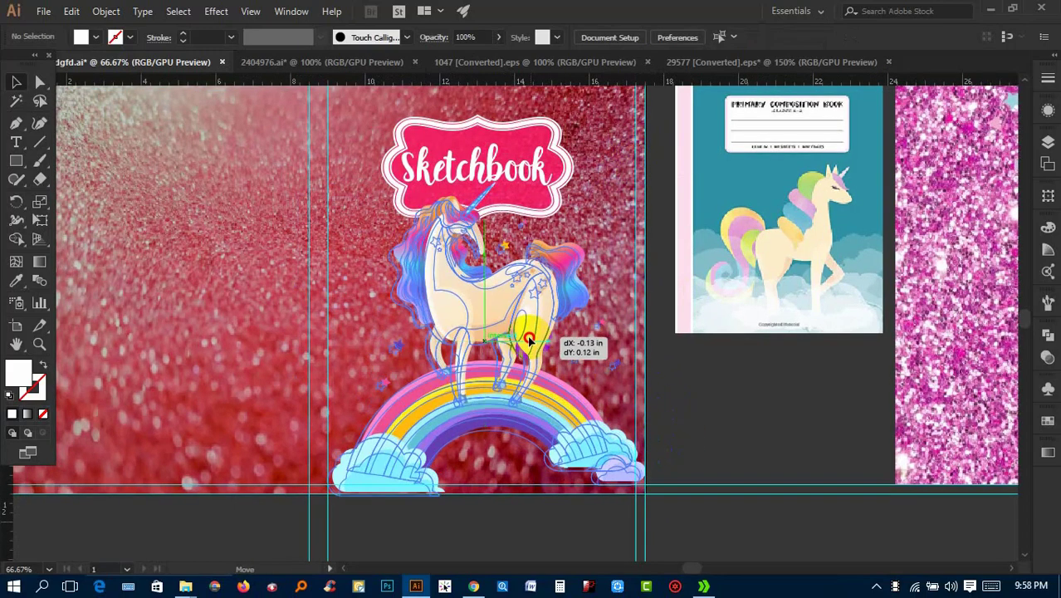
pyautogui.click(646, 186)
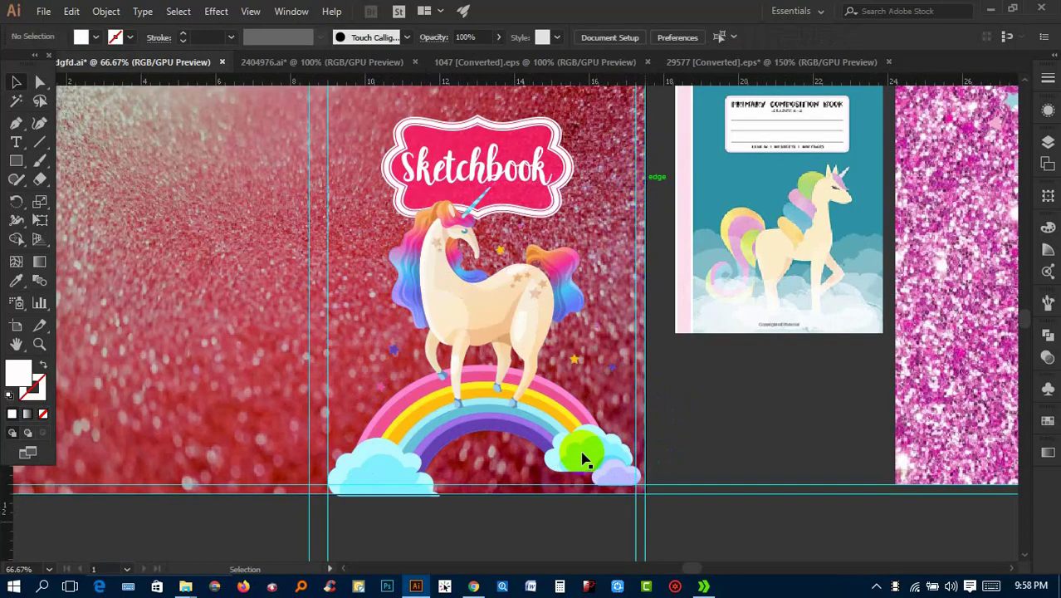
pyautogui.keyDown('alt'); pyautogui.scroll(3, 616, 497); pyautogui.keyUp('alt')
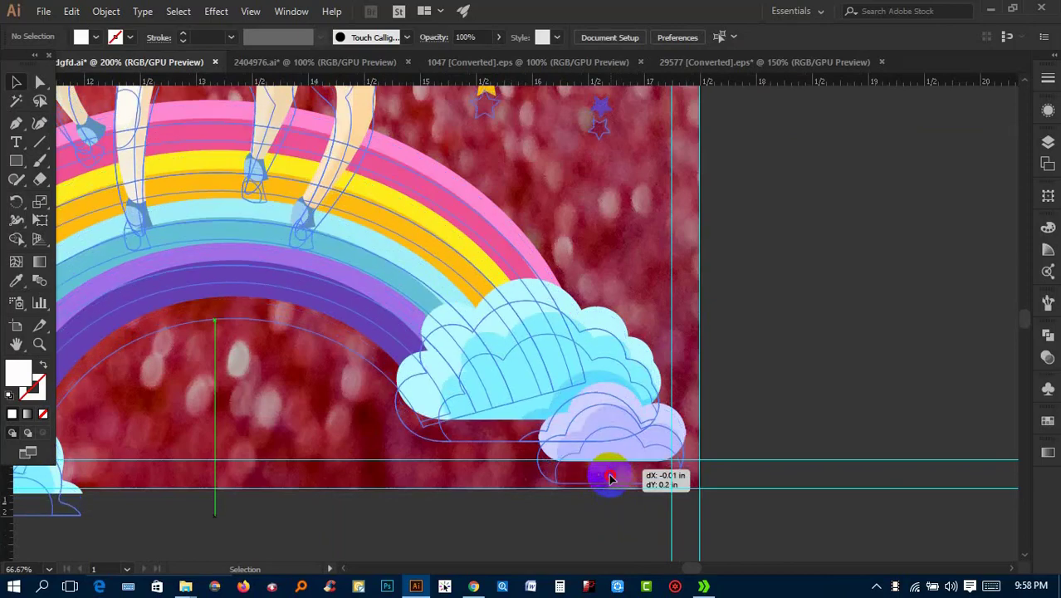
pyautogui.moveTo(610, 471); pyautogui.dragTo(608, 482)
pyautogui.scroll(1, 631, 515)
pyautogui.keyDown('alt'); pyautogui.scroll(-2, 631, 515); pyautogui.keyUp('alt')
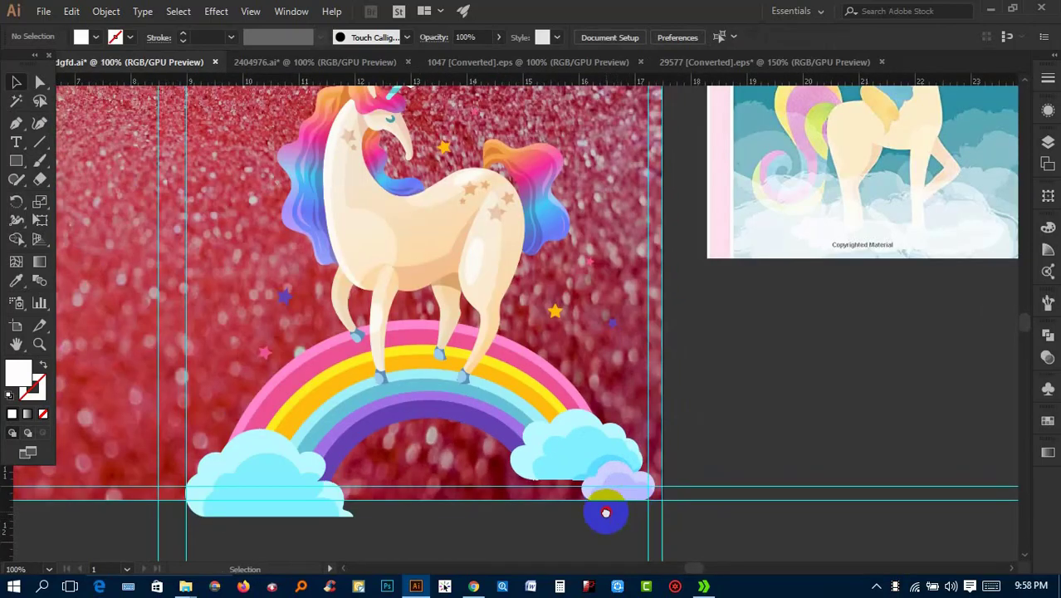
pyautogui.scroll(2, 606, 532)
pyautogui.scroll(2, 664, 514)
pyautogui.keyDown('alt'); pyautogui.scroll(-2, 762, 464); pyautogui.keyUp('alt')
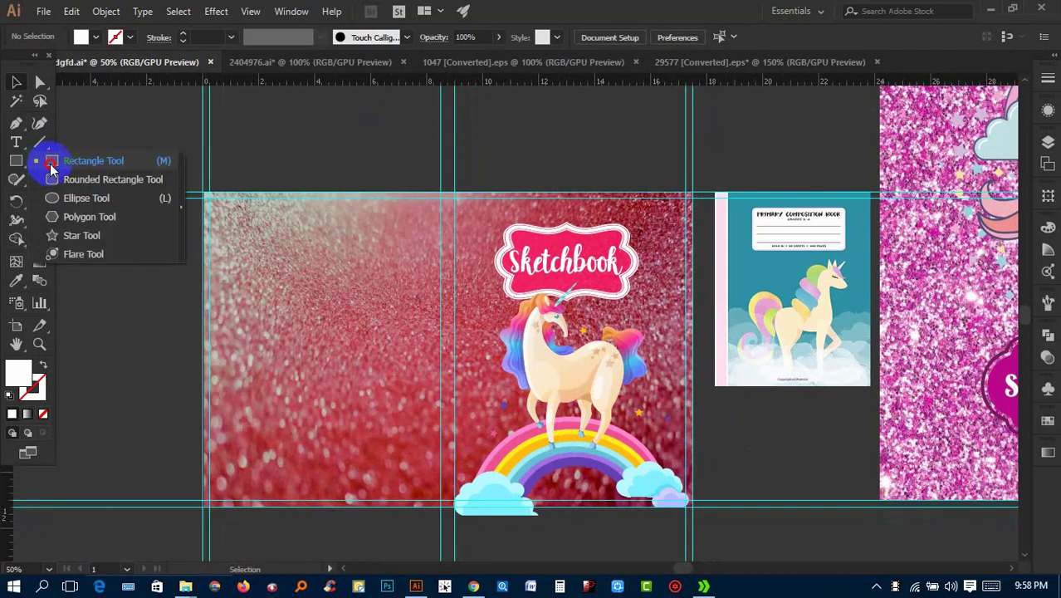
# Draw a 17.5 × 11.25 in rectangle covering the whole spread
pyautogui.moveTo(11, 169); pyautogui.dragTo(50, 159)
pyautogui.moveTo(201, 192); pyautogui.dragTo(692, 505)
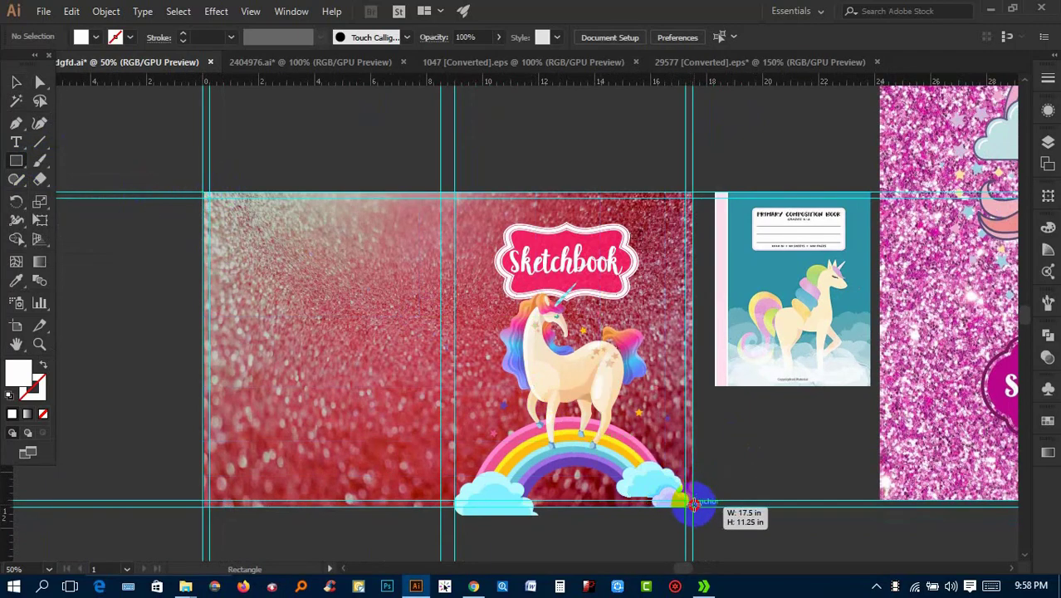
pyautogui.moveTo(691, 504); pyautogui.dragTo(691, 504)
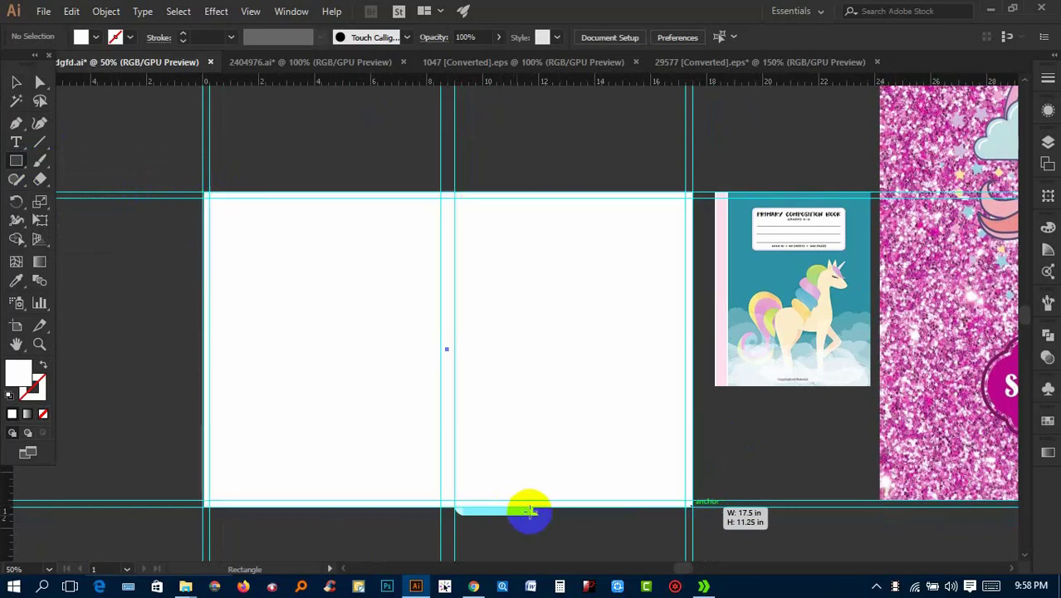
# Select the rectangle with all cover artwork and make a clipping mask
pyautogui.click(18, 83)
pyautogui.moveTo(164, 135); pyautogui.dragTo(639, 428)
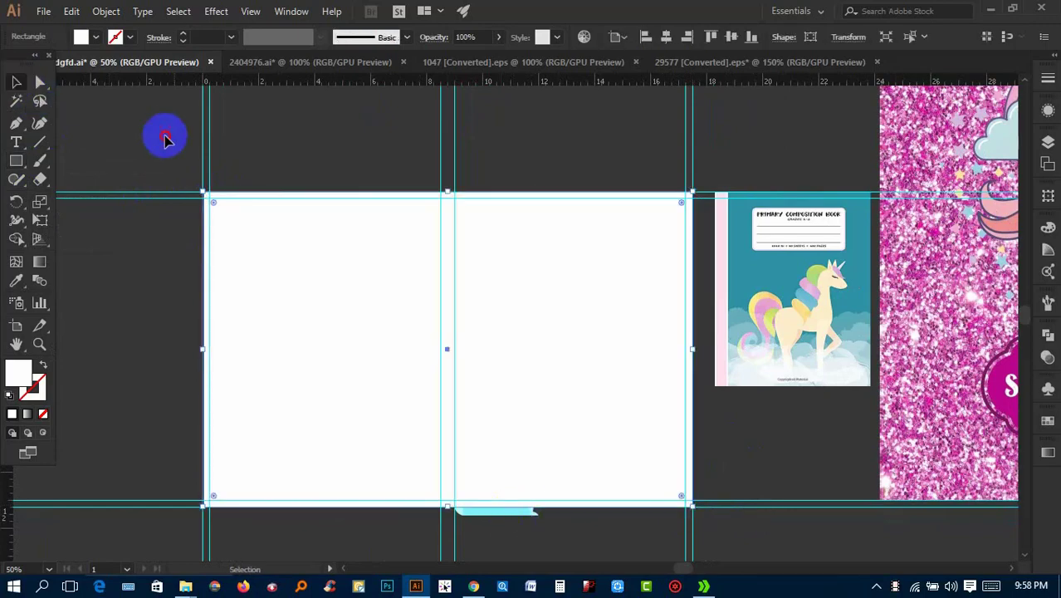
pyautogui.rightClick(631, 411)
pyautogui.click(677, 287)
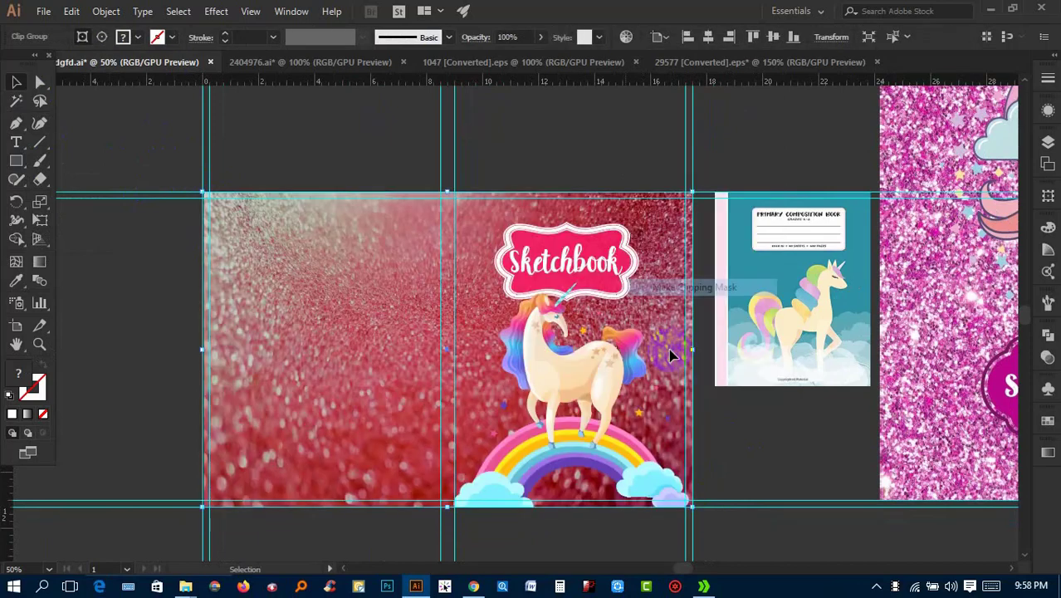
pyautogui.click(716, 433)
pyautogui.keyDown('alt'); pyautogui.scroll(1, 677, 455); pyautogui.keyUp('alt')
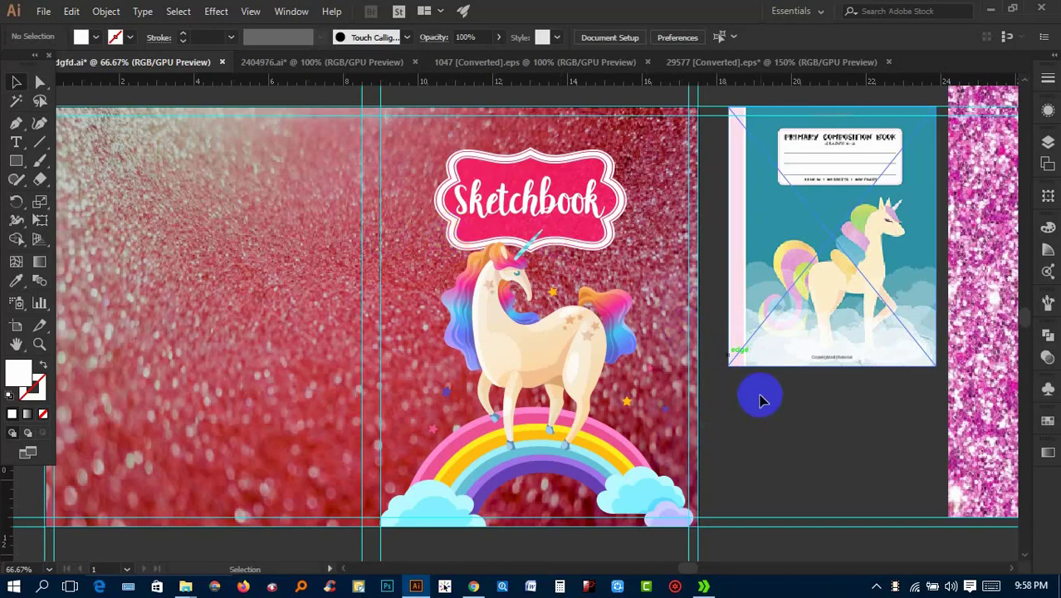
# Set the black background rectangle's opacity to 100%
pyautogui.click(327, 246)
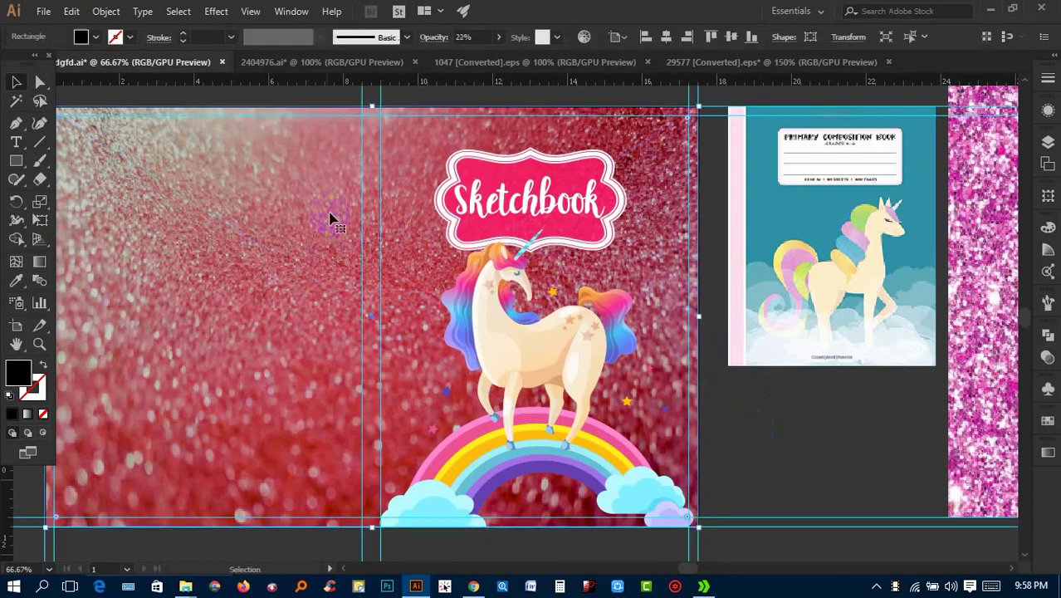
pyautogui.click(499, 37)
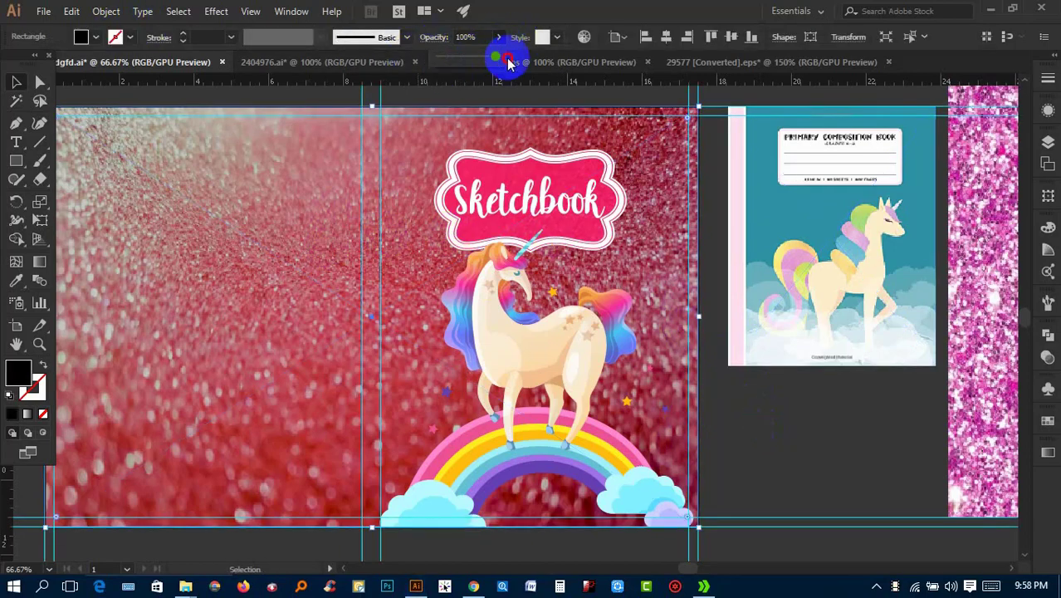
pyautogui.click(508, 62)
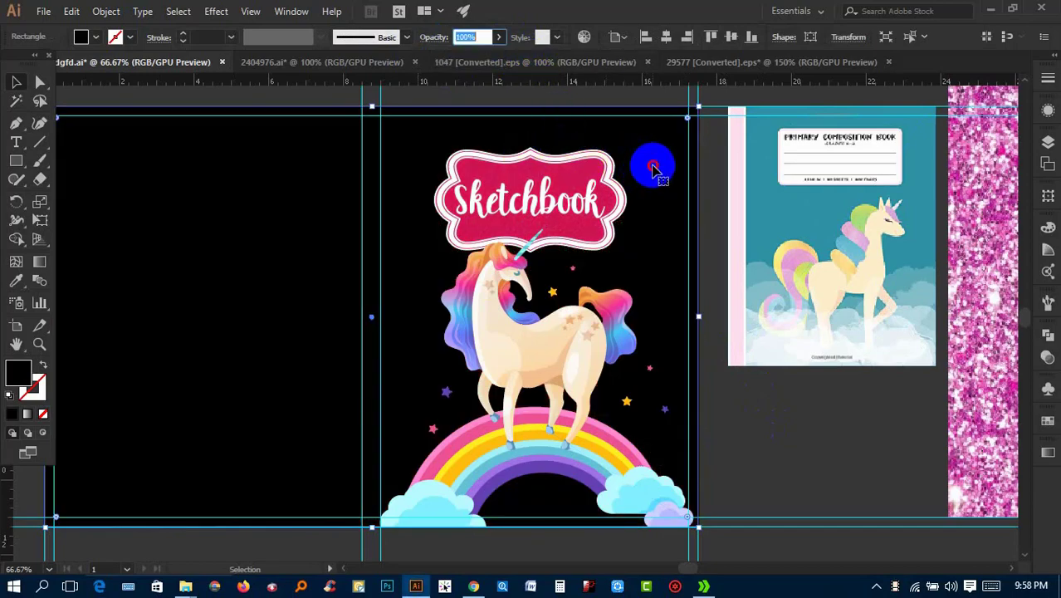
# Place the glitter image 257.jpg on the spread, then delete it
pyautogui.moveTo(654, 168); pyautogui.dragTo(680, 170)
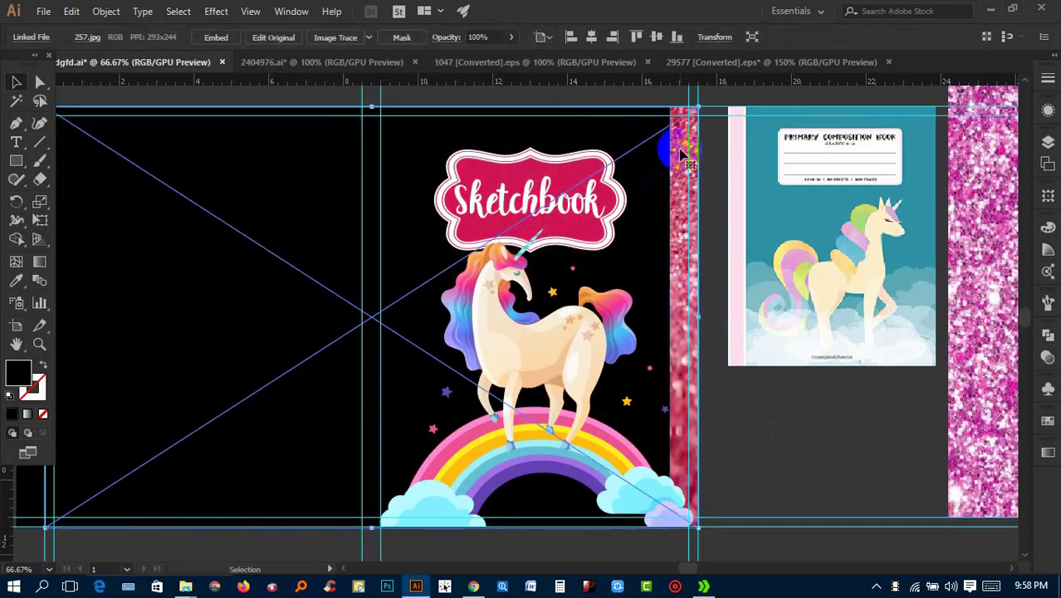
pyautogui.press('Delete')
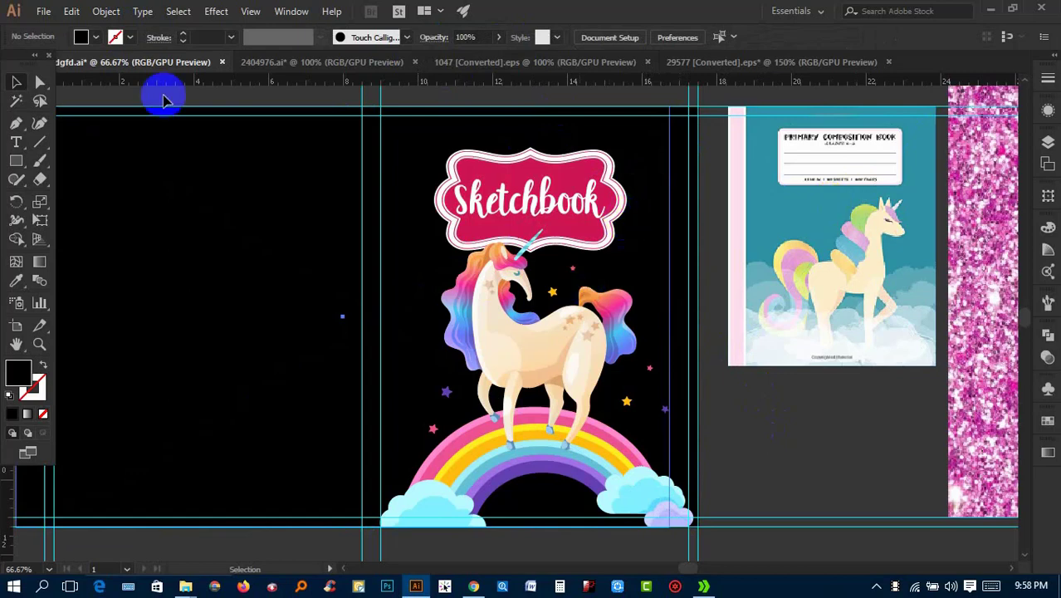
pyautogui.click(15, 280)
# Select the background rectangle and scroll around the cover spread
pyautogui.click(386, 332)
pyautogui.scroll(1, 467, 303)
pyautogui.scroll(1, 467, 282)
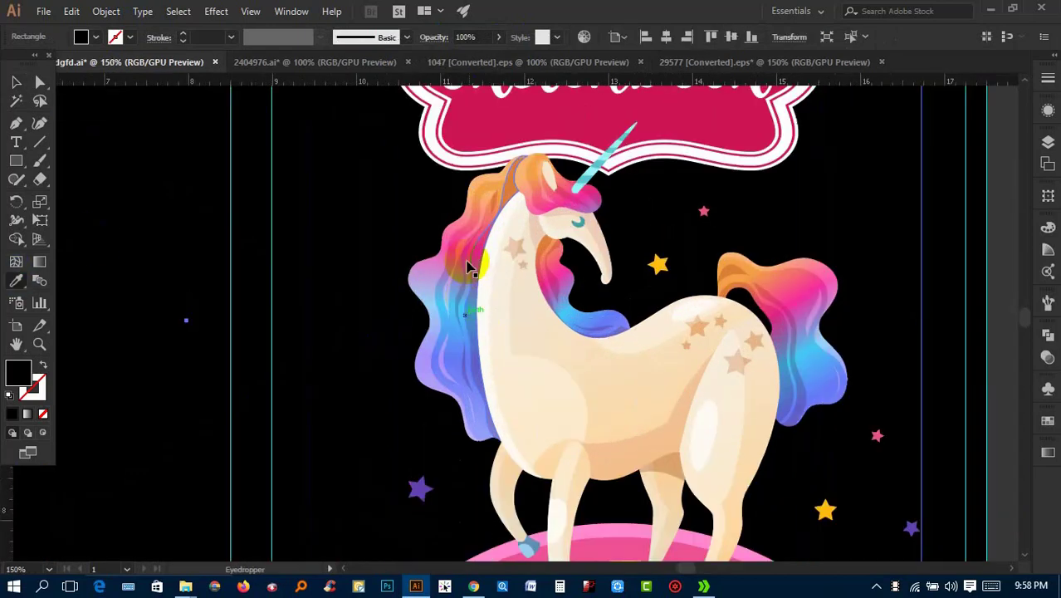
pyautogui.scroll(3, 467, 265)
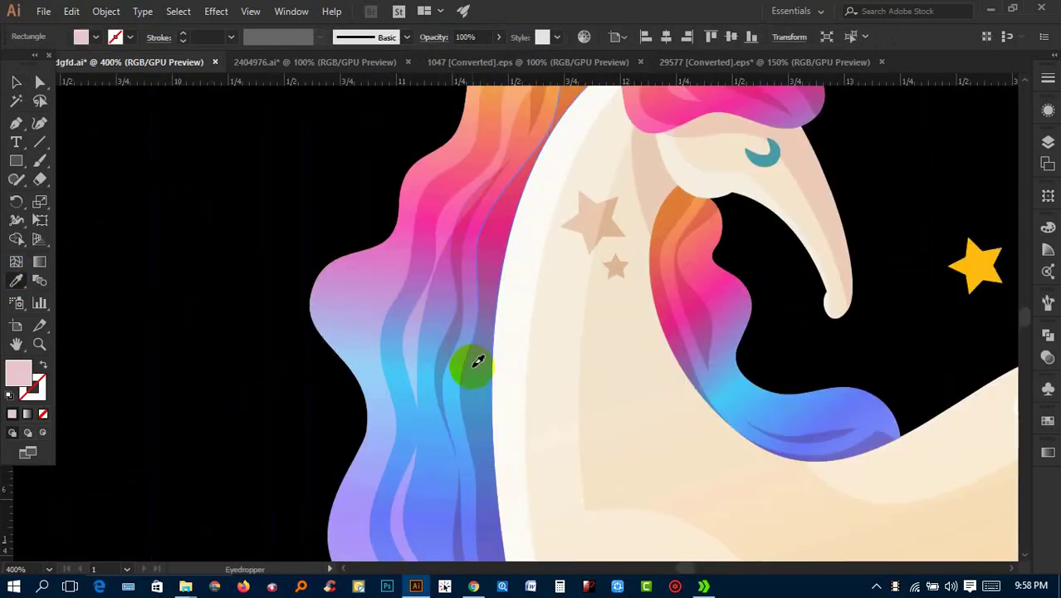
pyautogui.click(16, 82)
pyautogui.scroll(-1, 280, 212)
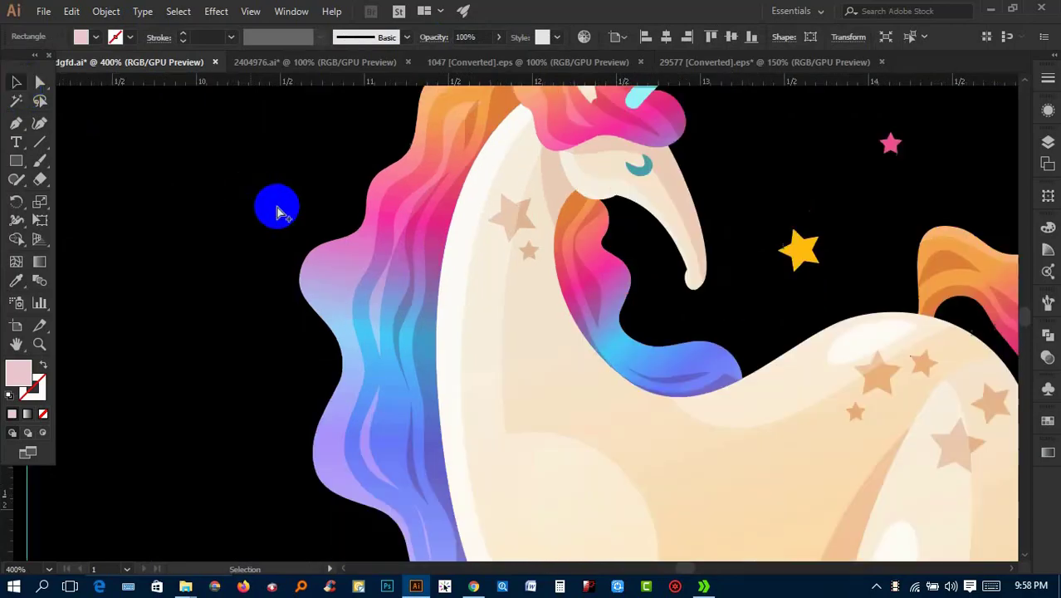
pyautogui.scroll(-5, 278, 208)
pyautogui.scroll(1, 332, 351)
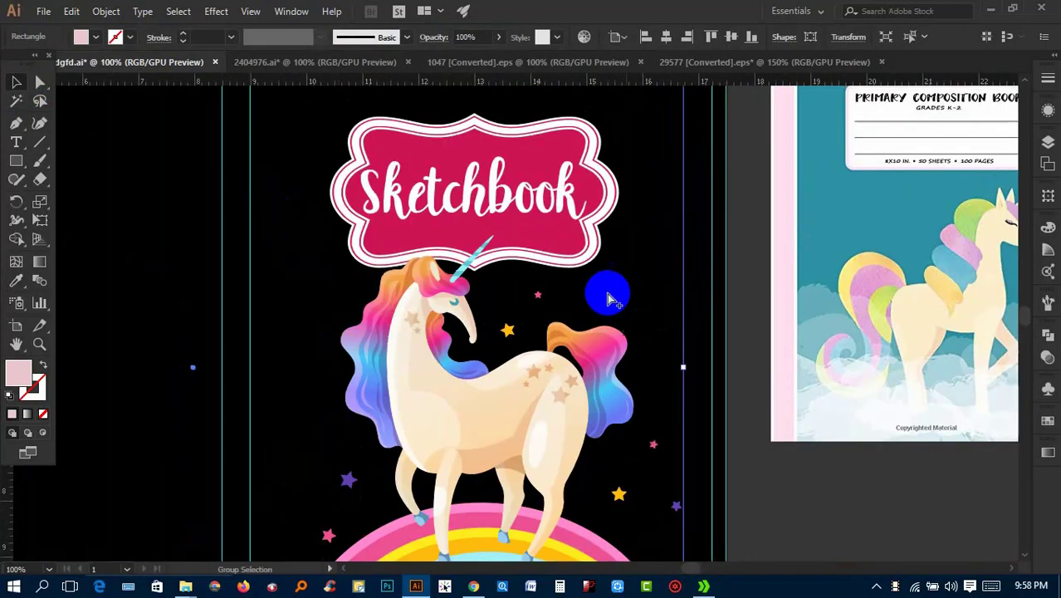
pyautogui.scroll(-2, 611, 299)
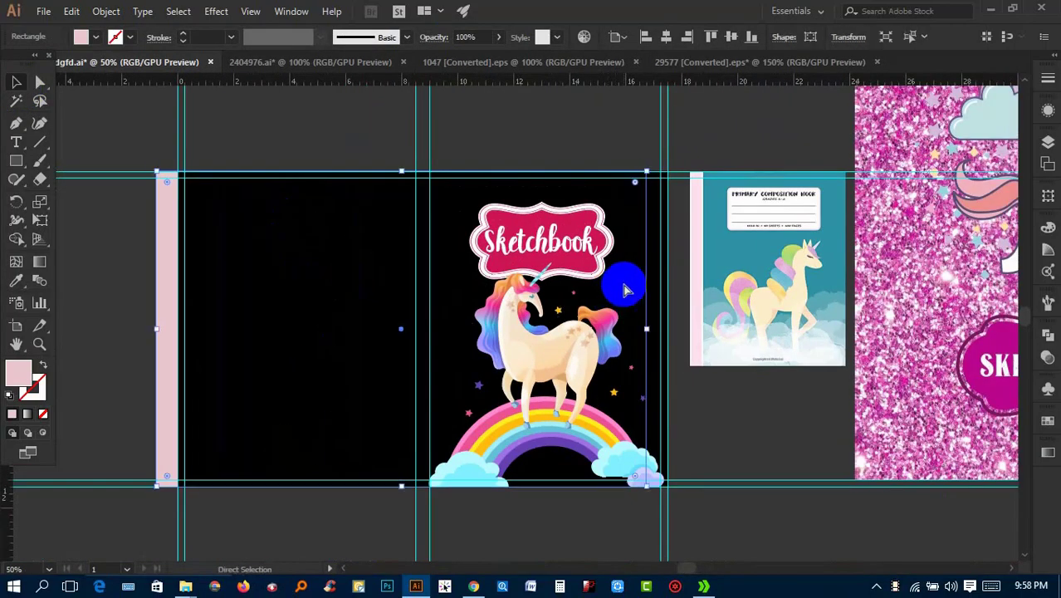
# Undo the last fill change and move the black rectangle back over the cover
pyautogui.hotkey('ctrl', 'z')
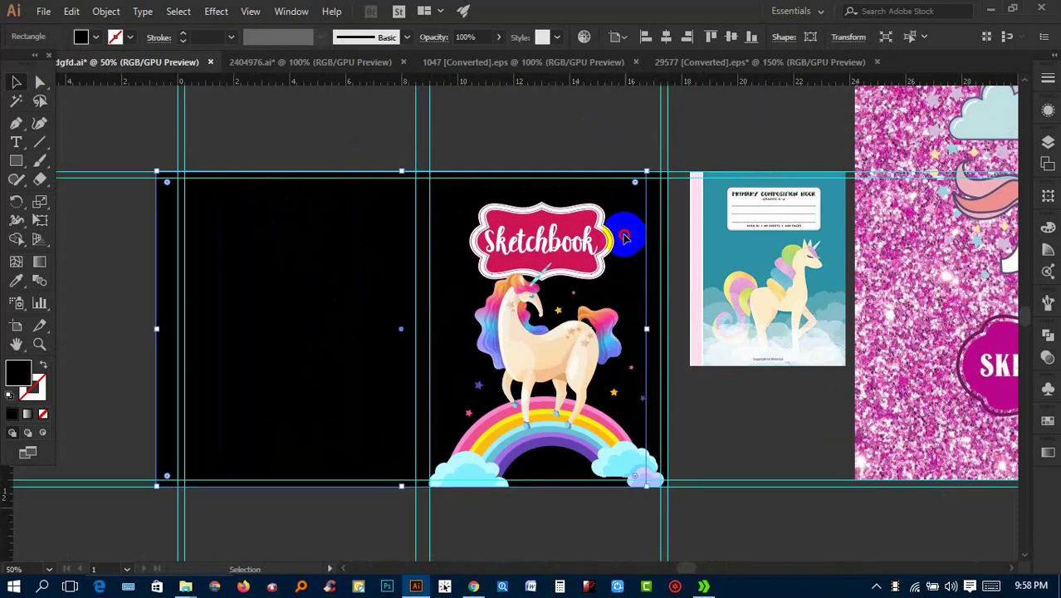
pyautogui.moveTo(624, 238); pyautogui.dragTo(325, 166)
pyautogui.click(373, 135)
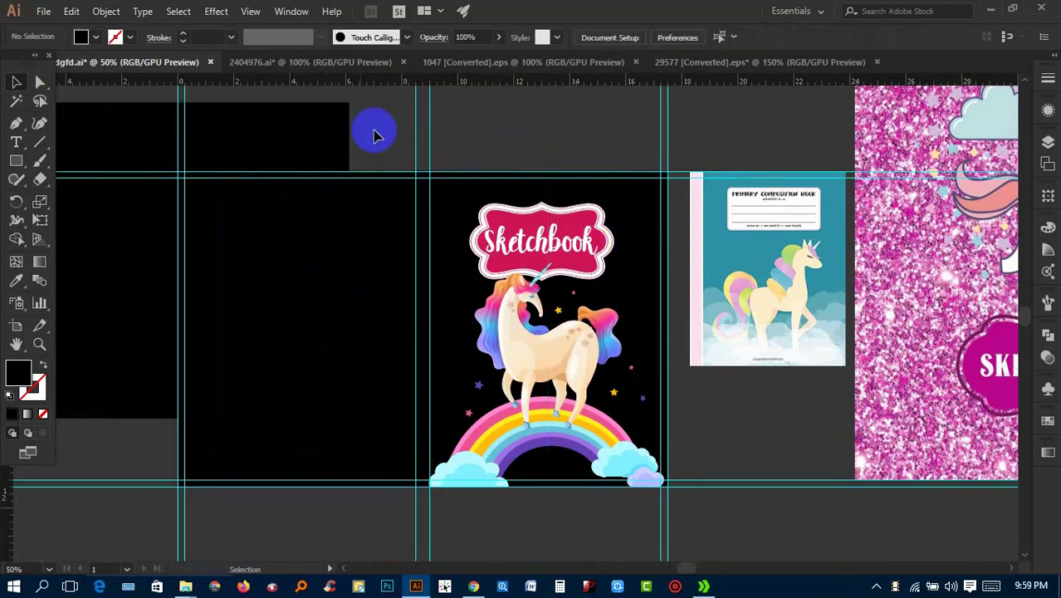
pyautogui.moveTo(347, 133); pyautogui.dragTo(394, 215)
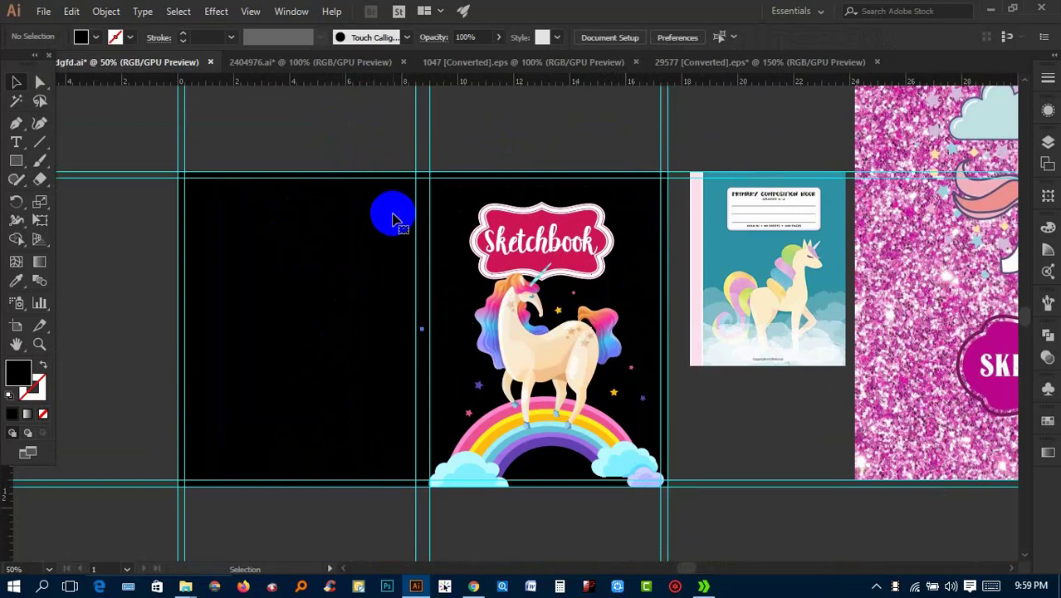
pyautogui.click(327, 225)
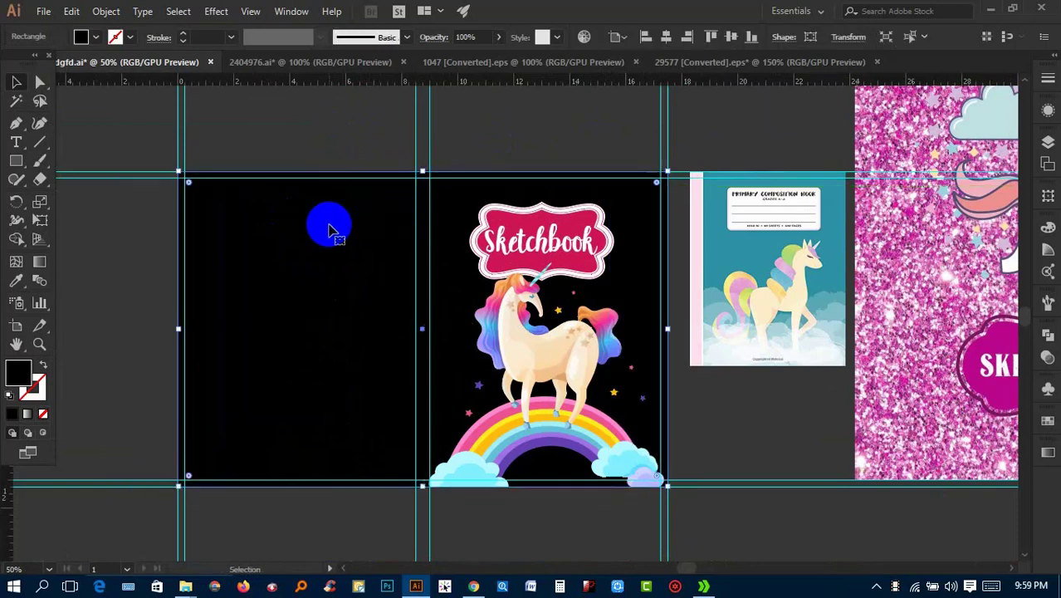
# Eyedrop trial background fills from the mane, body, head, rainbow and cloud colours
pyautogui.click(15, 280)
pyautogui.scroll(3, 570, 324)
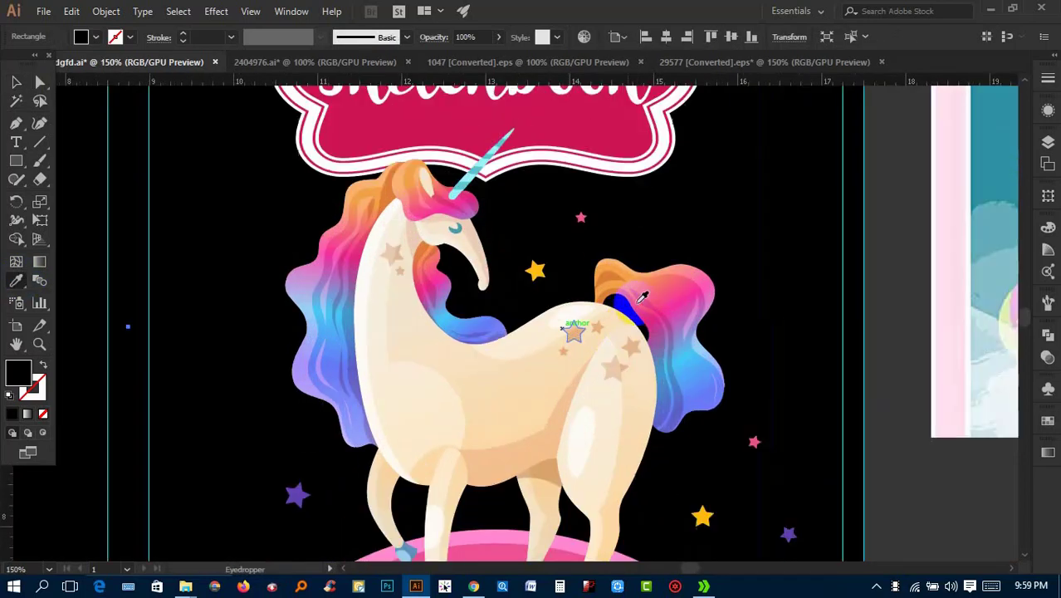
pyautogui.click(652, 291)
pyautogui.click(674, 292)
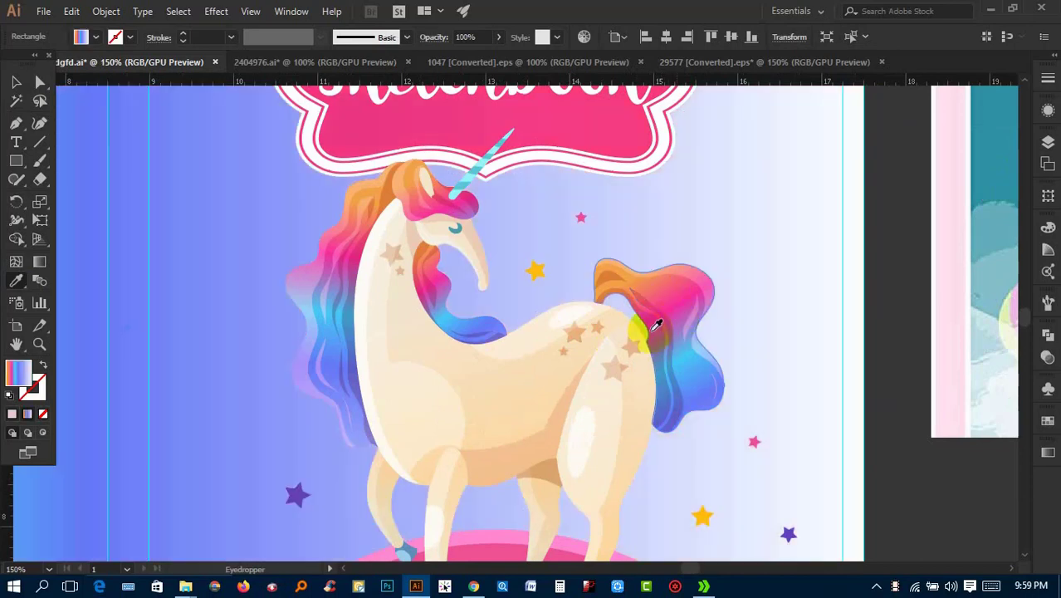
pyautogui.scroll(-2, 656, 324)
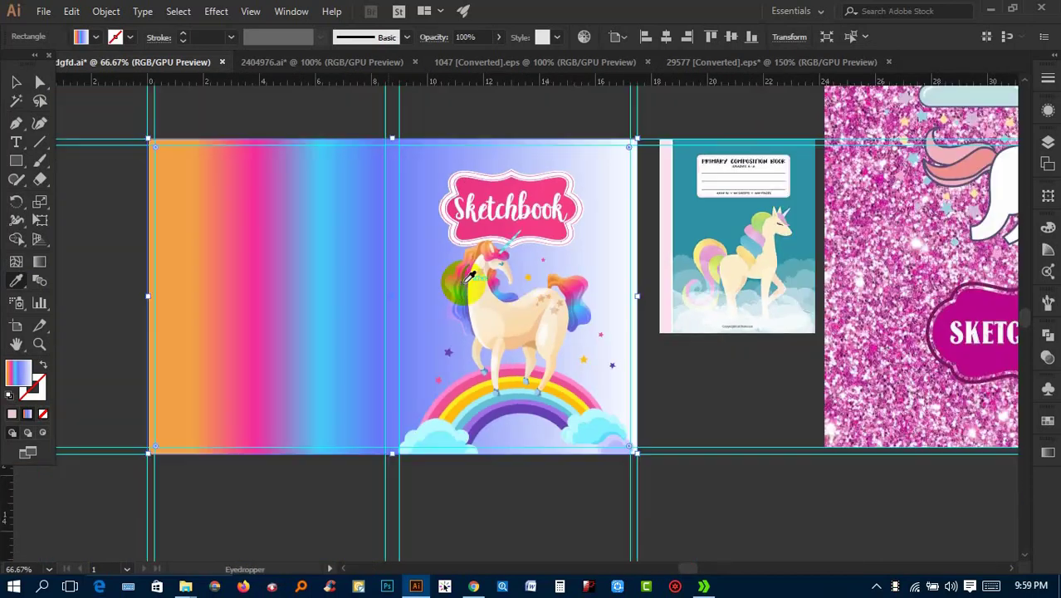
pyautogui.click(520, 336)
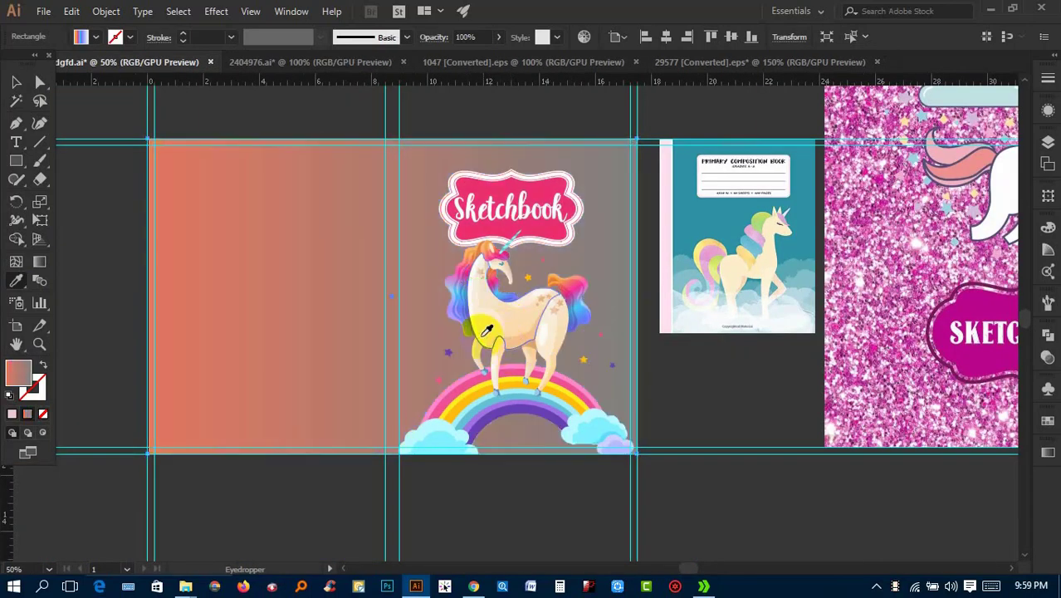
pyautogui.click(485, 328)
pyautogui.click(515, 345)
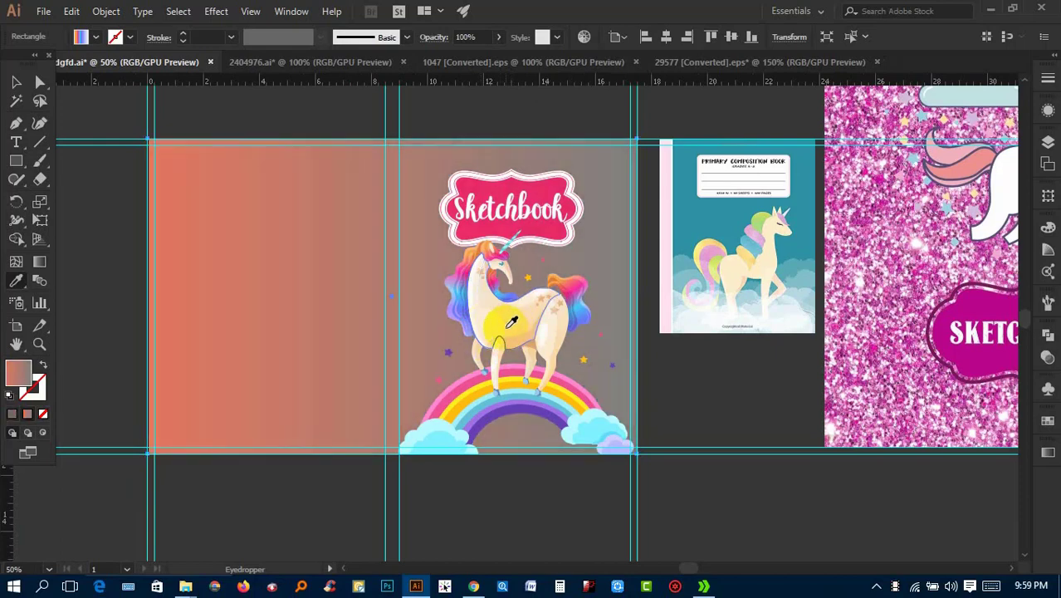
pyautogui.click(504, 377)
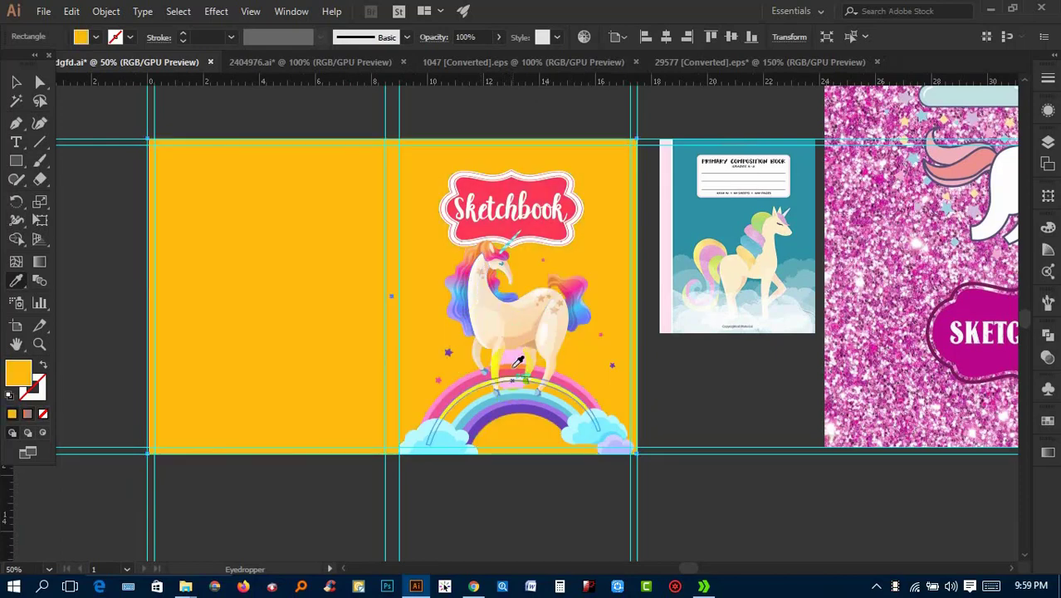
pyautogui.click(499, 255)
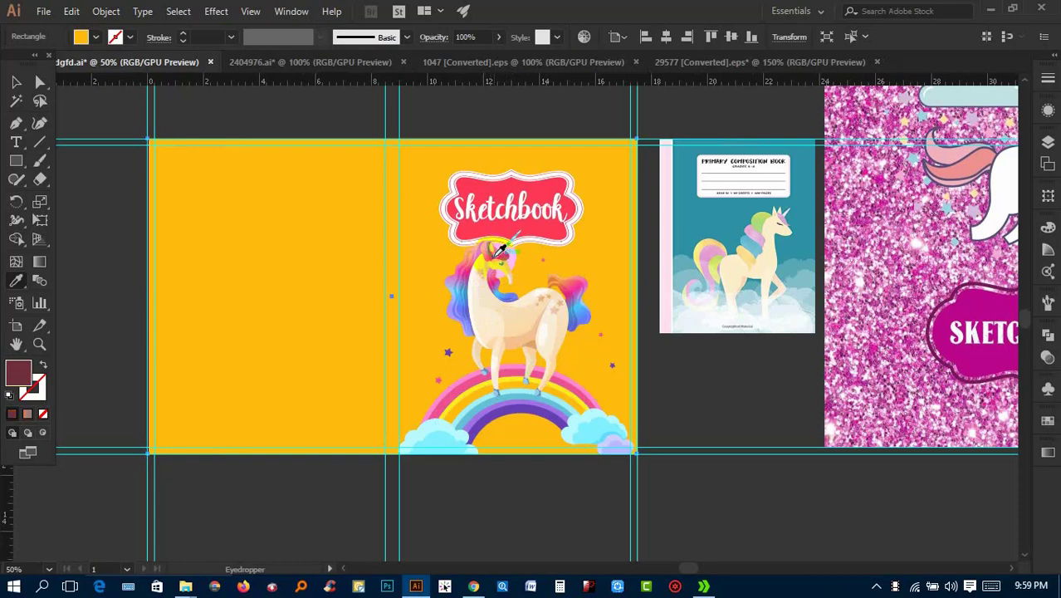
pyautogui.click(500, 254)
pyautogui.click(478, 251)
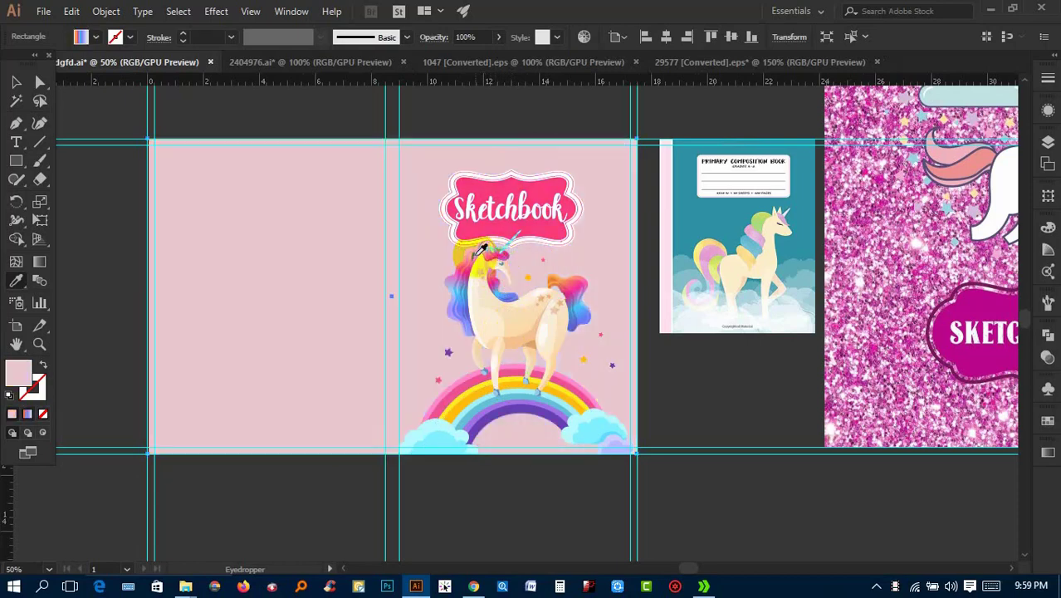
pyautogui.click(470, 256)
pyautogui.click(466, 269)
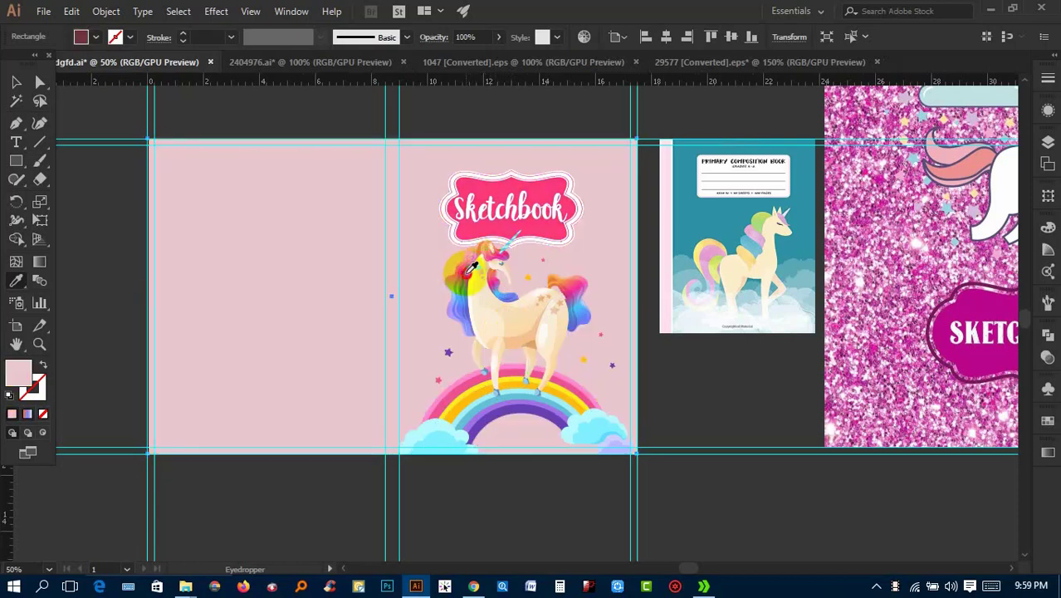
pyautogui.click(464, 314)
pyautogui.click(464, 312)
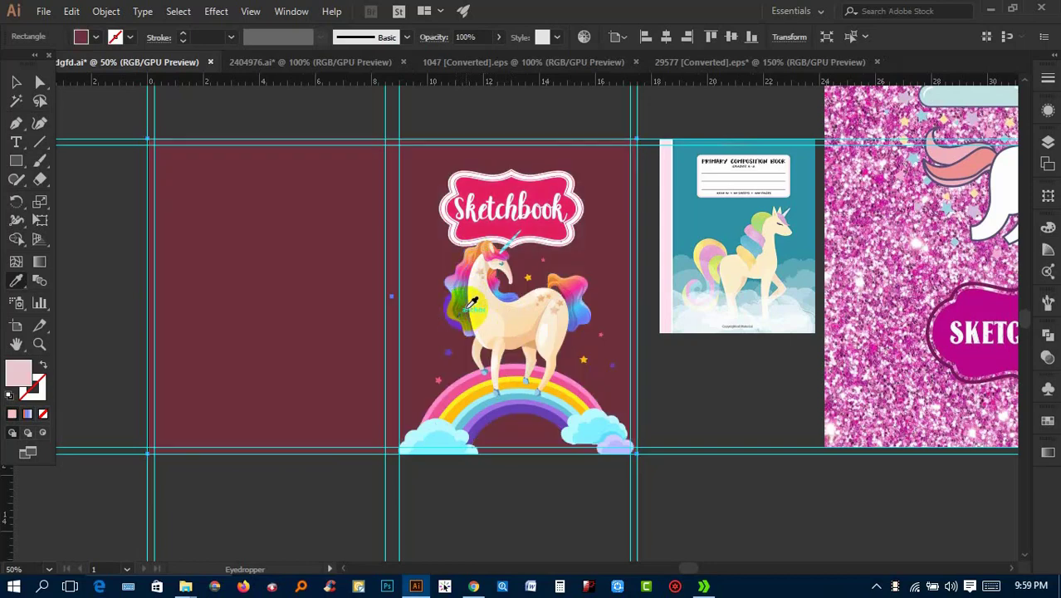
pyautogui.click(577, 403)
pyautogui.click(591, 413)
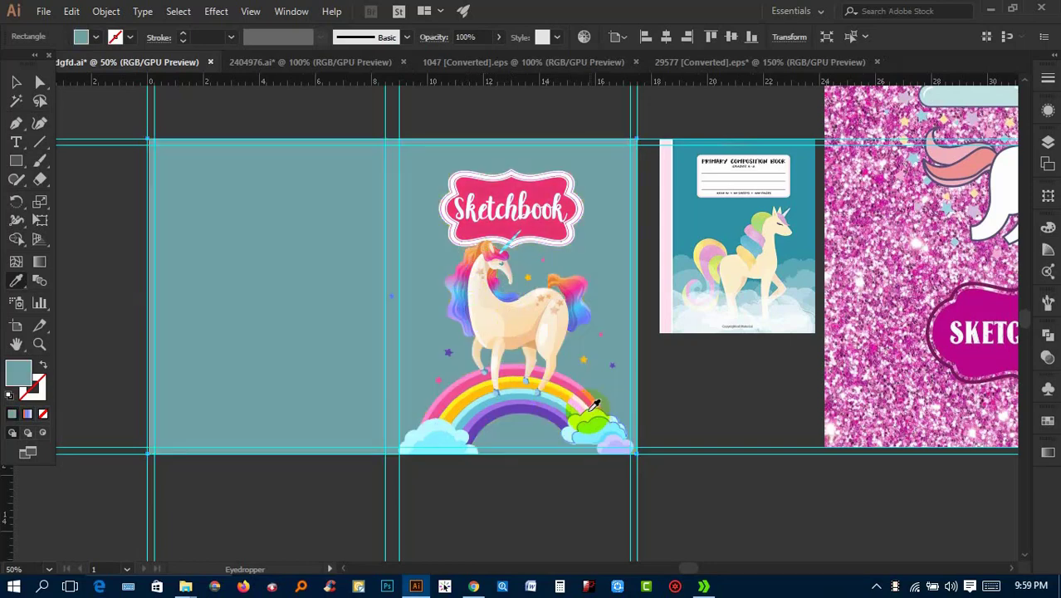
# Fill the background with the rainbow's light blue band using the Eyedropper
pyautogui.click(16, 82)
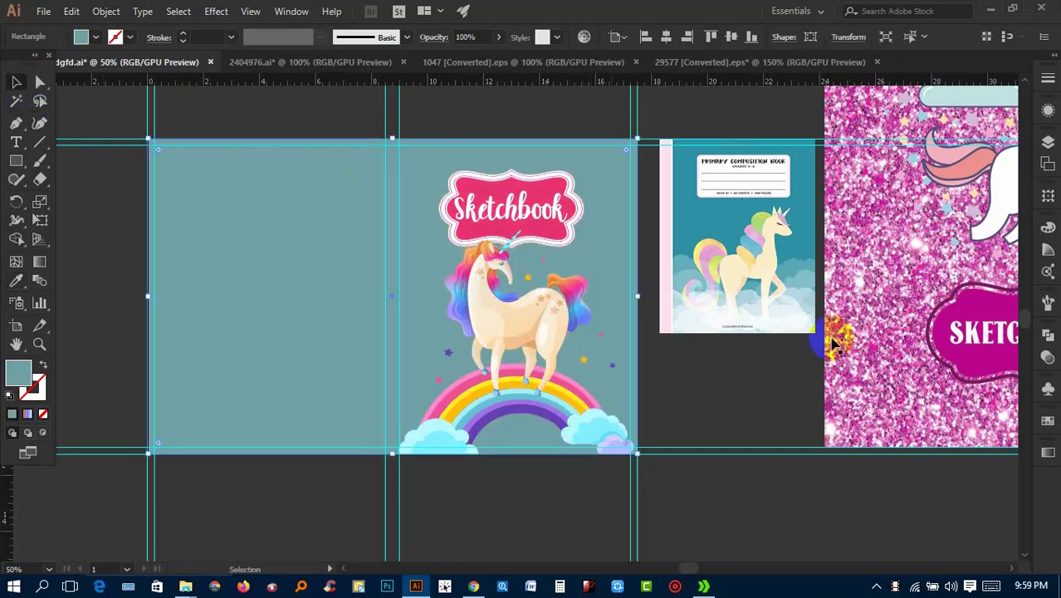
pyautogui.keyDown('alt'); pyautogui.scroll(2, 548, 359); pyautogui.keyUp('alt')
pyautogui.click(16, 281)
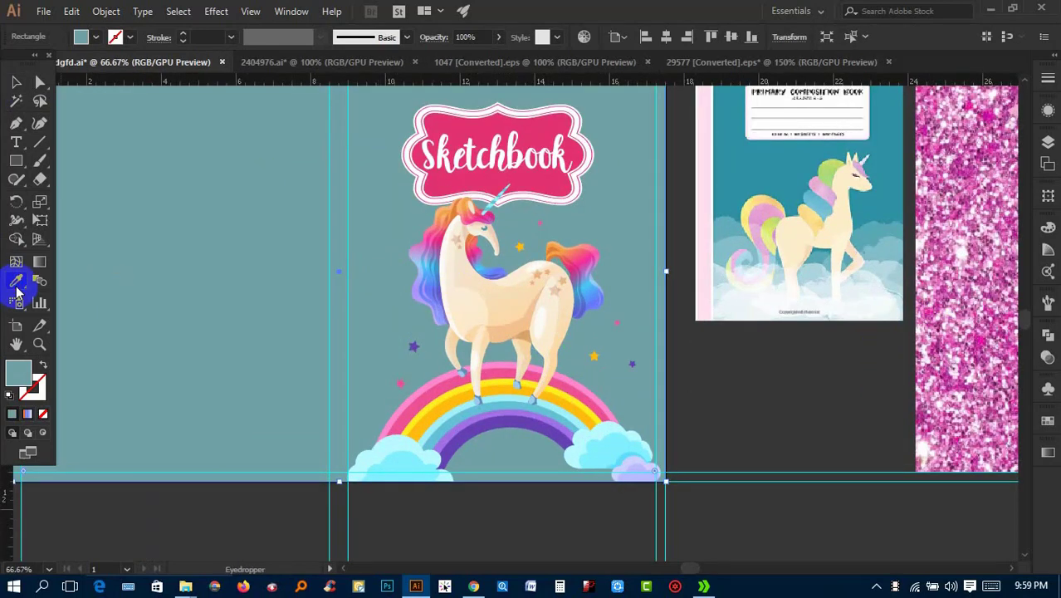
pyautogui.click(510, 394)
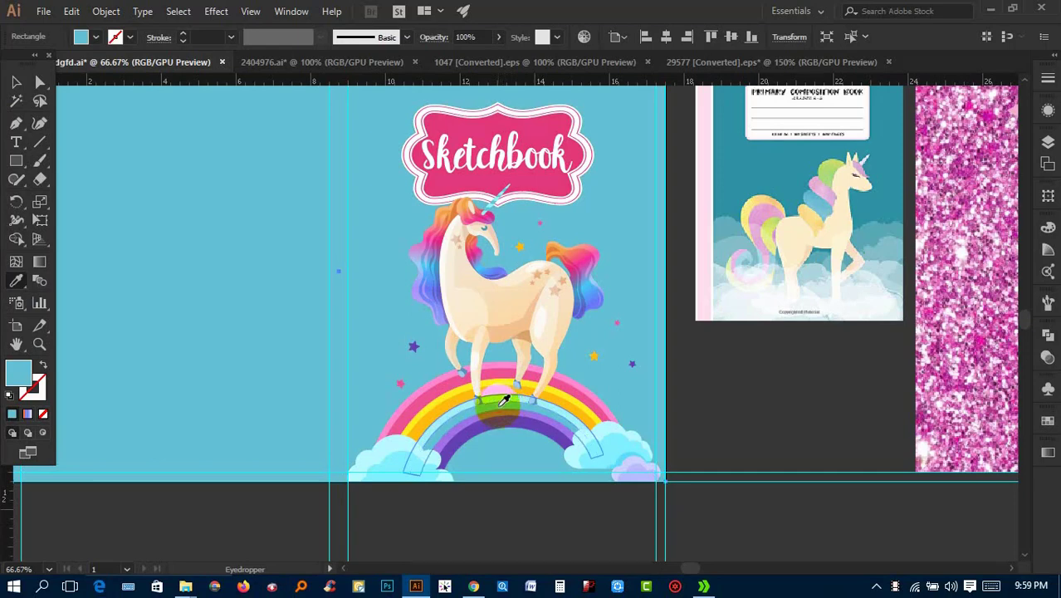
# Select the composition-book reference and the cover artwork, then deselect everything
pyautogui.click(15, 82)
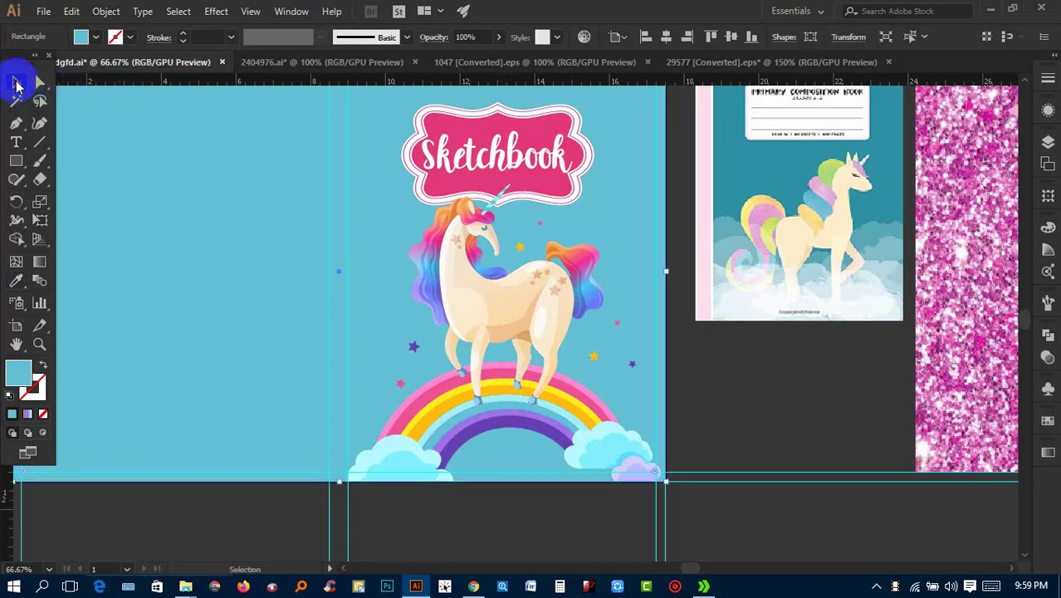
pyautogui.click(811, 328)
pyautogui.scroll(-1, 811, 328)
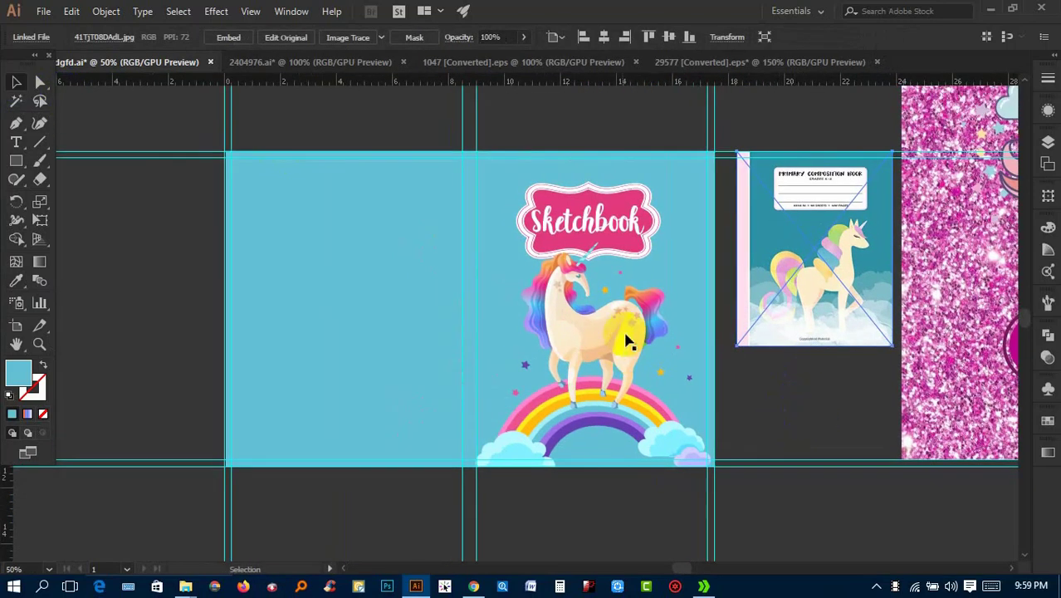
pyautogui.click(631, 338)
pyautogui.rightClick(465, 306)
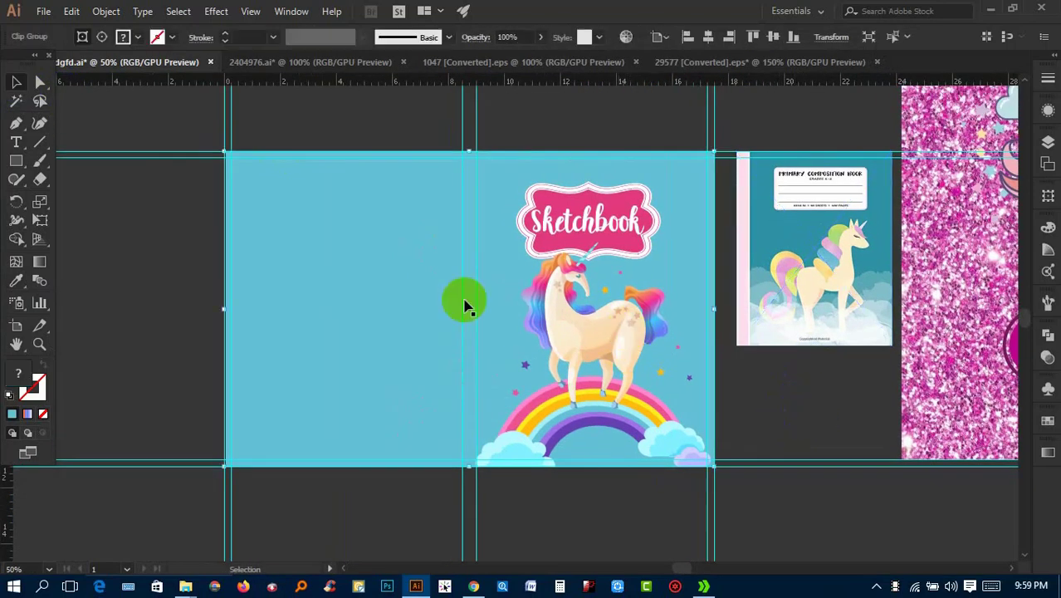
pyautogui.hotkey('ctrl', 'shift', 'a')
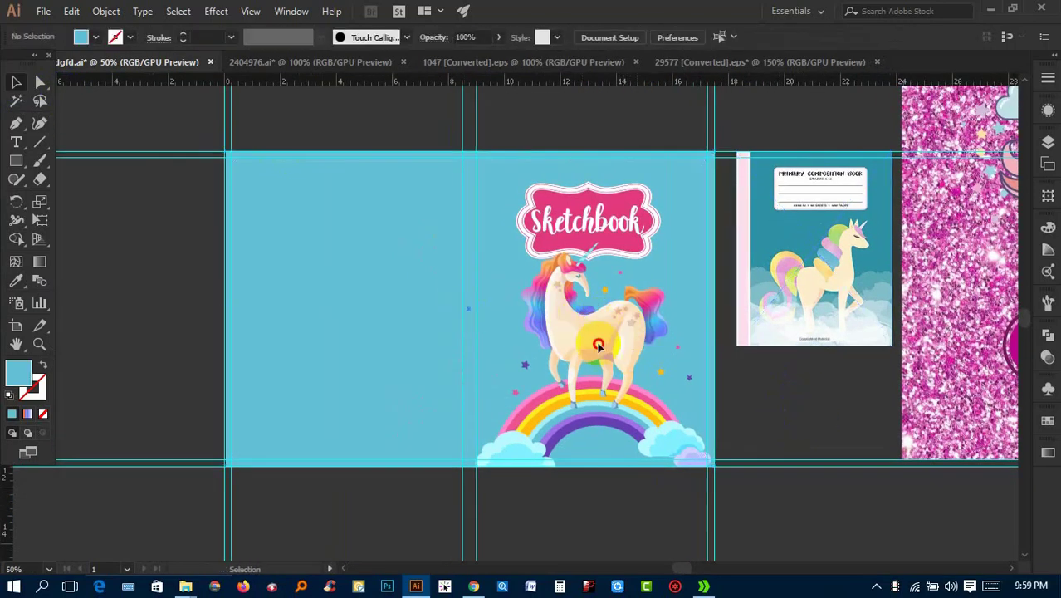
# Select and delete the blue background rectangle, then undo the deletion
pyautogui.click(597, 344)
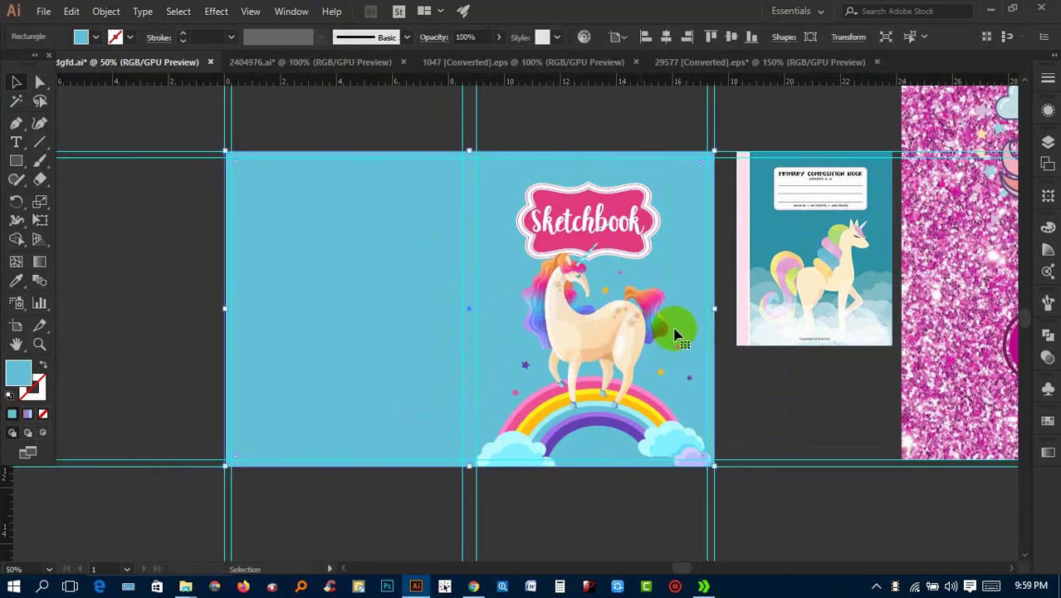
pyautogui.rightClick(654, 309)
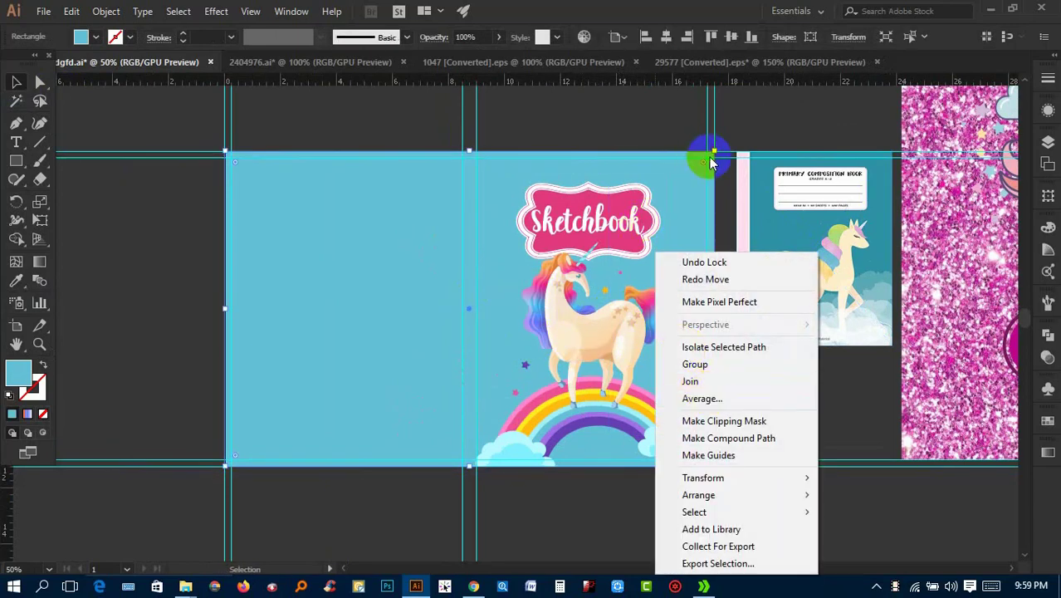
pyautogui.click(729, 118)
pyautogui.click(694, 157)
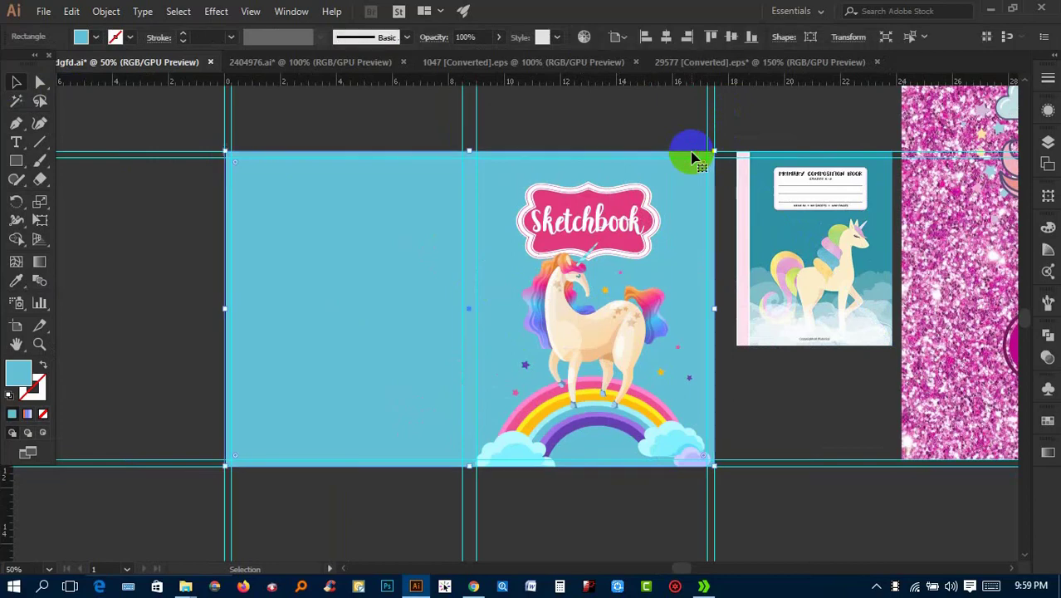
pyautogui.press('Delete')
pyautogui.hotkey('ctrl', 'z')
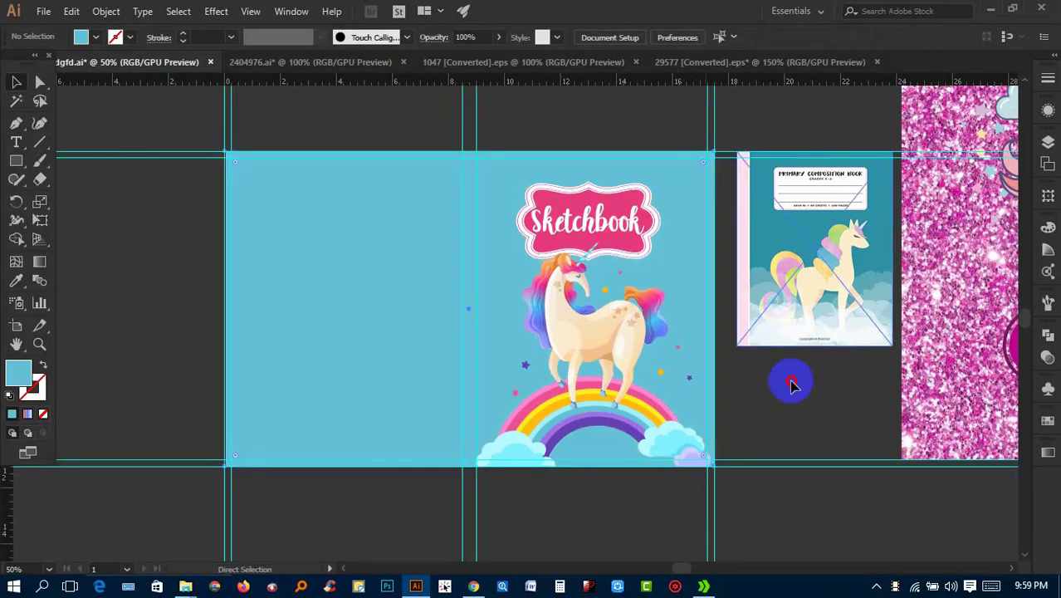
# Shift the blue rectangle and the masked unicorn artwork to the left
pyautogui.press('a')
pyautogui.click(624, 372)
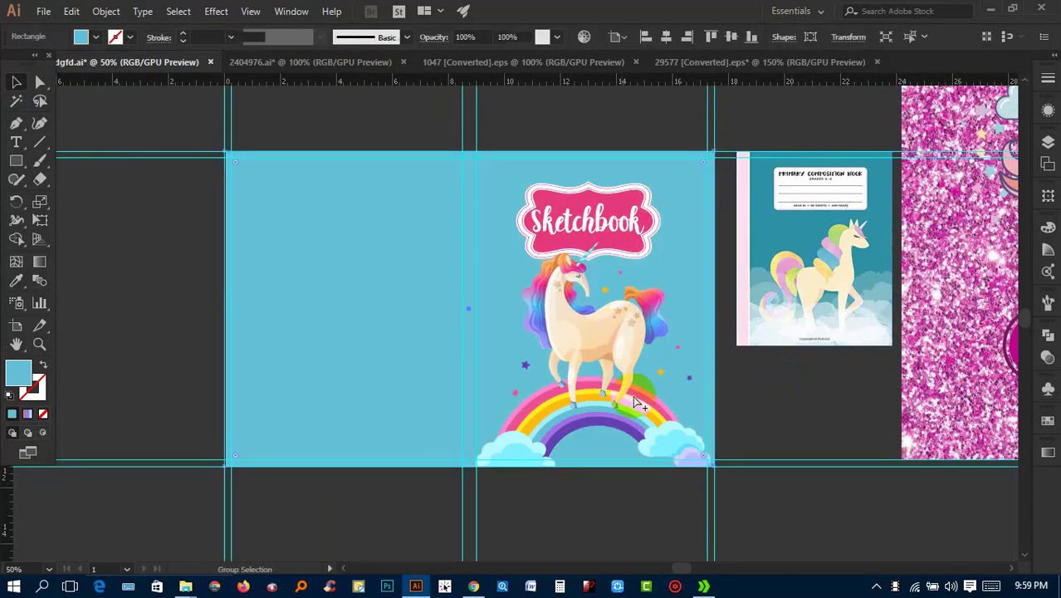
pyautogui.click(639, 488)
pyautogui.press('v')
pyautogui.moveTo(610, 352); pyautogui.dragTo(642, 318)
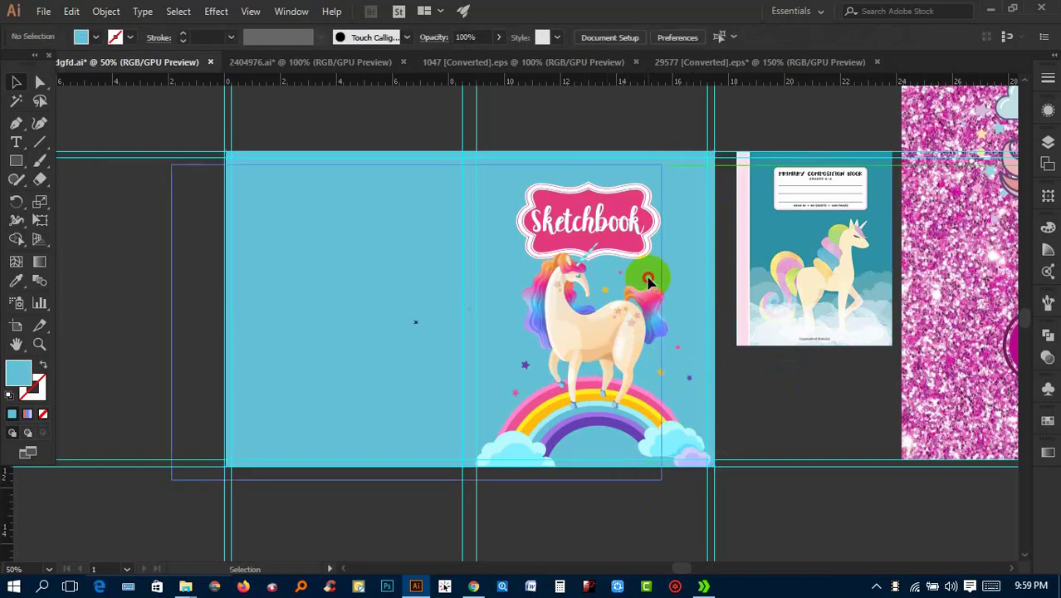
pyautogui.moveTo(648, 282); pyautogui.dragTo(480, 318)
pyautogui.moveTo(555, 347); pyautogui.dragTo(553, 349)
# Release the clipping mask on the unicorn artwork
pyautogui.rightClick(553, 348)
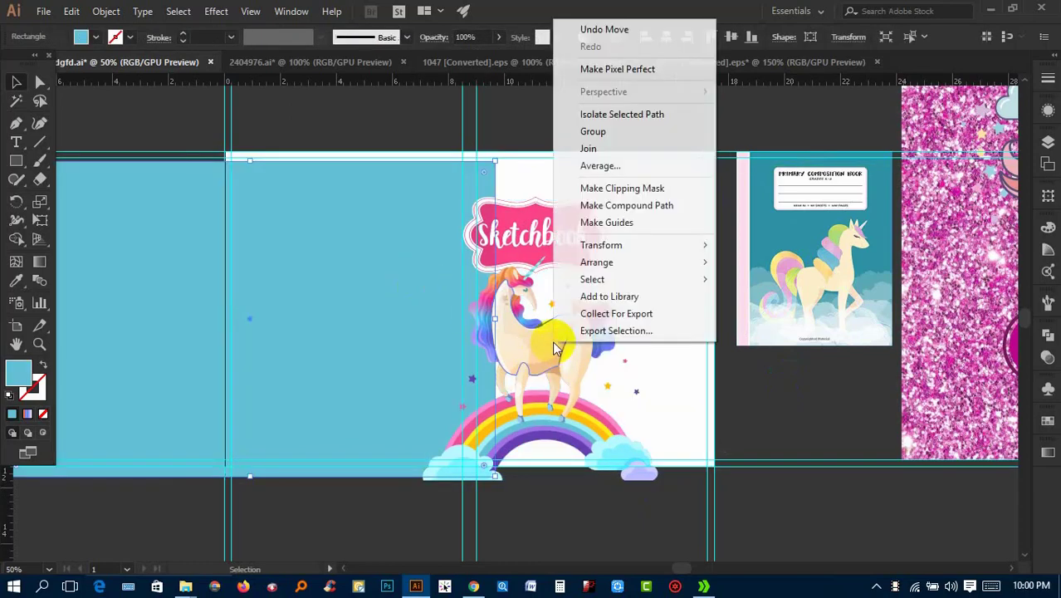
pyautogui.click(534, 357)
pyautogui.rightClick(568, 355)
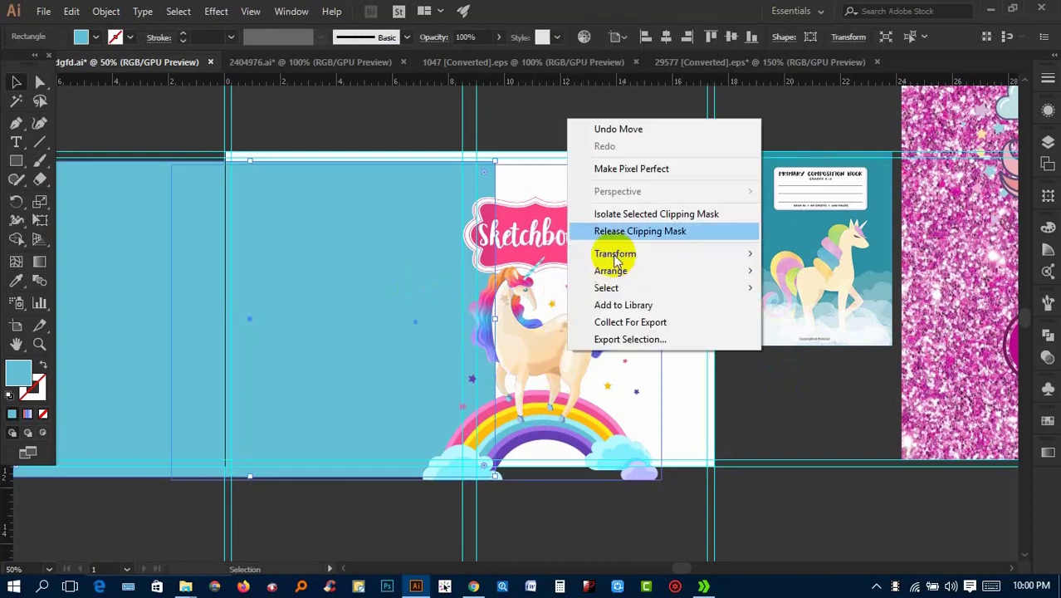
pyautogui.click(636, 227)
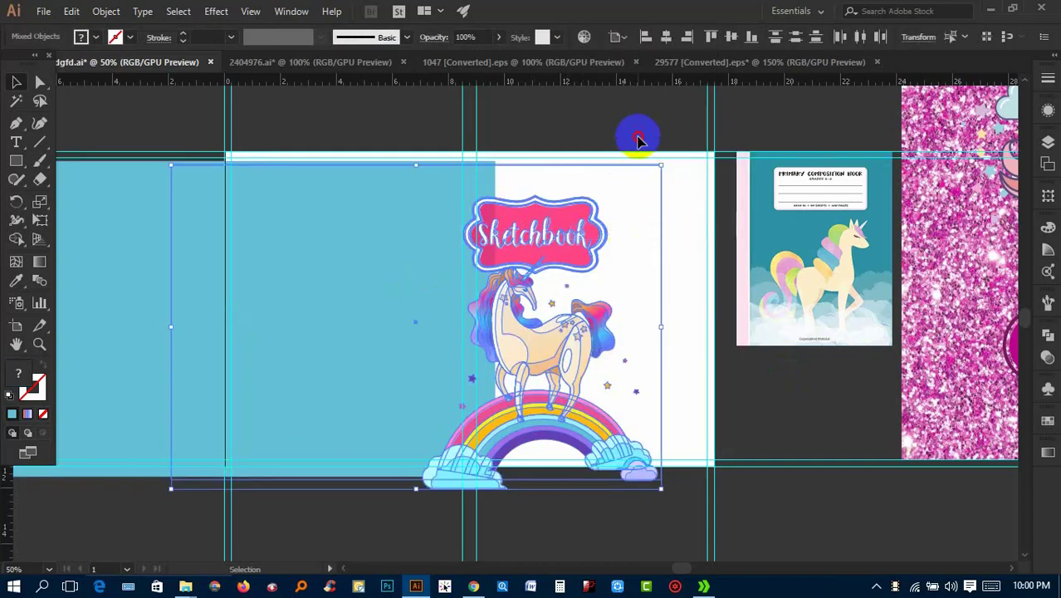
# Align the blue background rectangle to the artboard's left and top edges
pyautogui.click(362, 261)
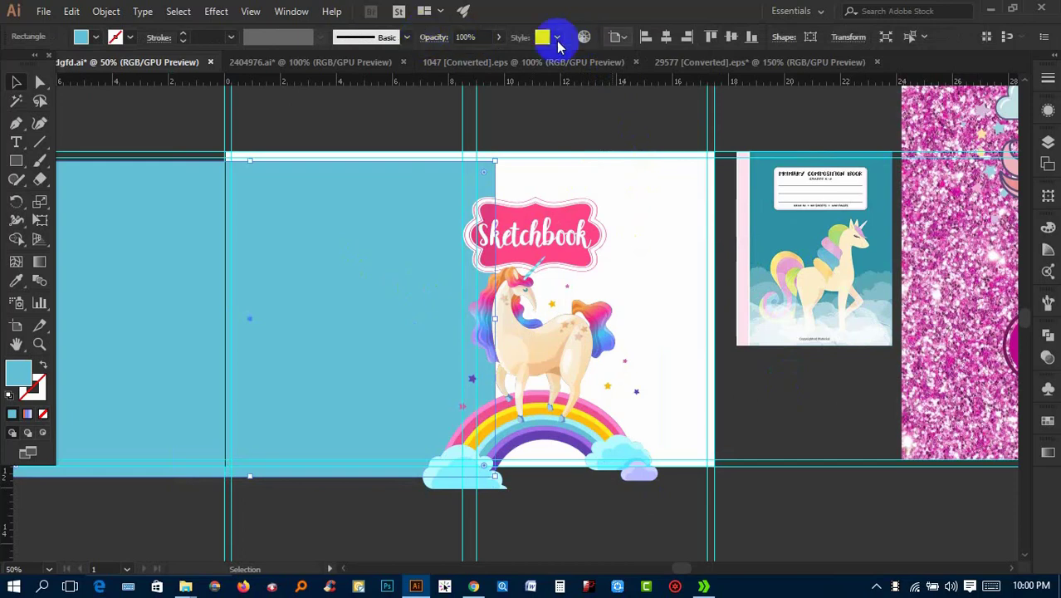
pyautogui.click(647, 37)
pyautogui.click(712, 37)
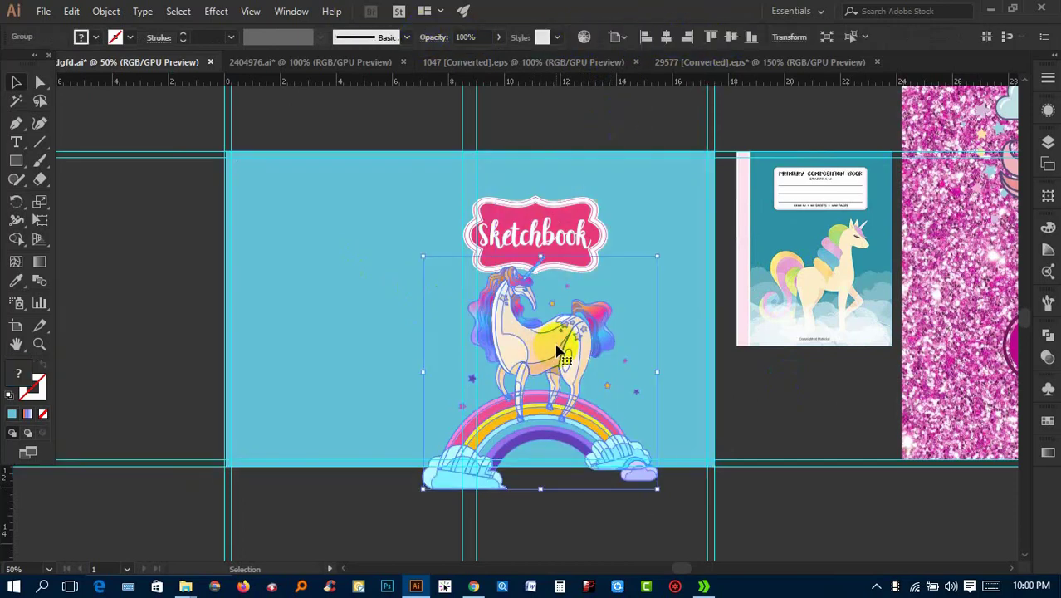
# Copy the unicorn group onto the back panel and nudge the Sketchbook label
pyautogui.moveTo(491, 339)
pyautogui.mouseDown()
pyautogui.moveTo(366, 325)
pyautogui.moveTo(374, 369)
pyautogui.mouseUp()
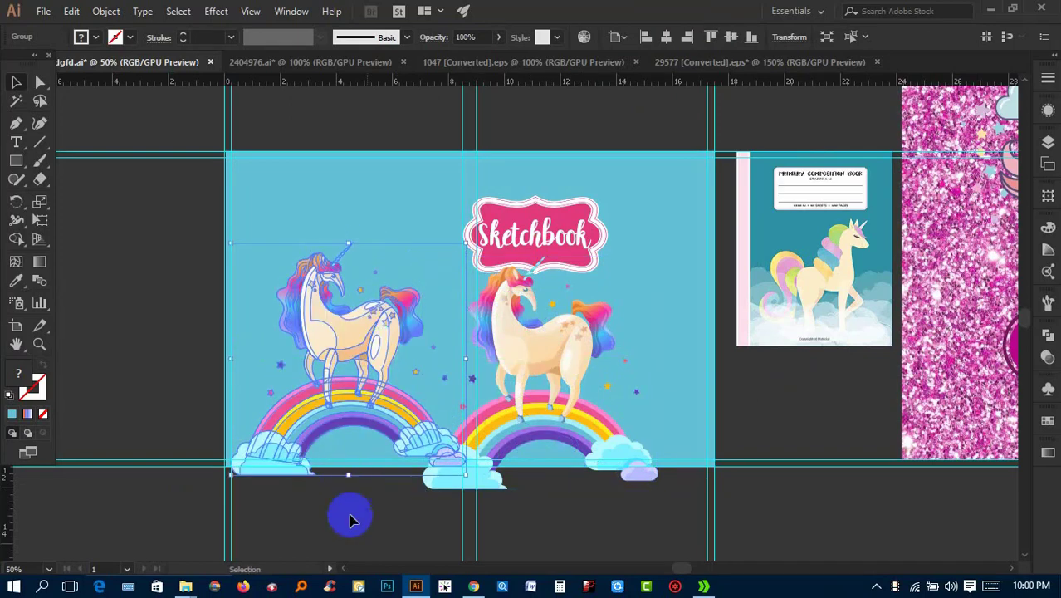
pyautogui.moveTo(569, 233); pyautogui.dragTo(612, 220)
# Reposition the front unicorn and rainbow on the cover
pyautogui.moveTo(564, 342)
pyautogui.mouseDown()
pyautogui.moveTo(597, 325)
pyautogui.moveTo(618, 479)
pyautogui.mouseUp()
pyautogui.click(623, 486)
pyautogui.scroll(1, 623, 486)
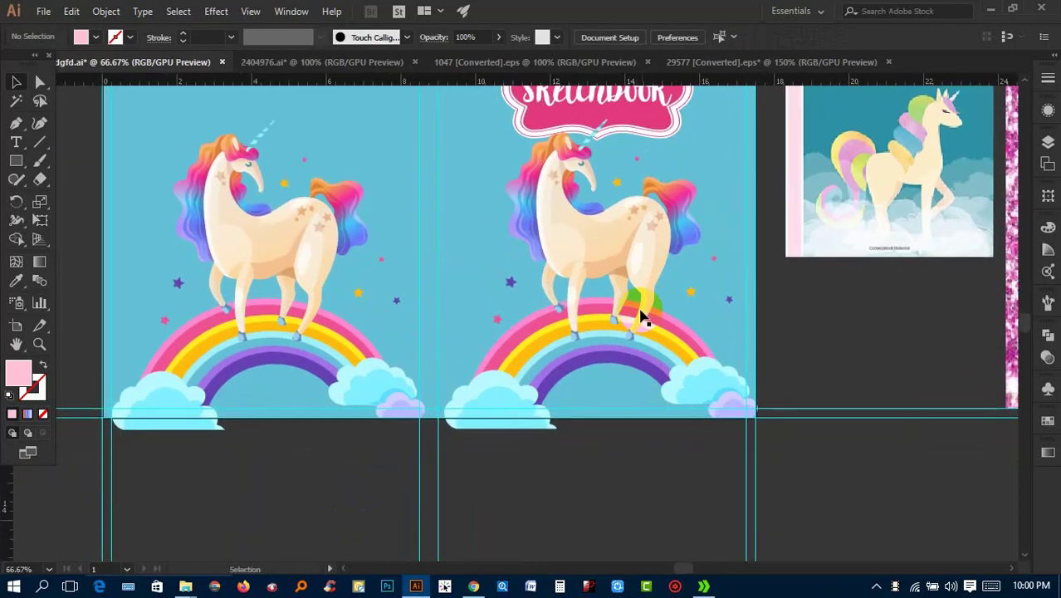
pyautogui.moveTo(624, 285); pyautogui.dragTo(531, 73)
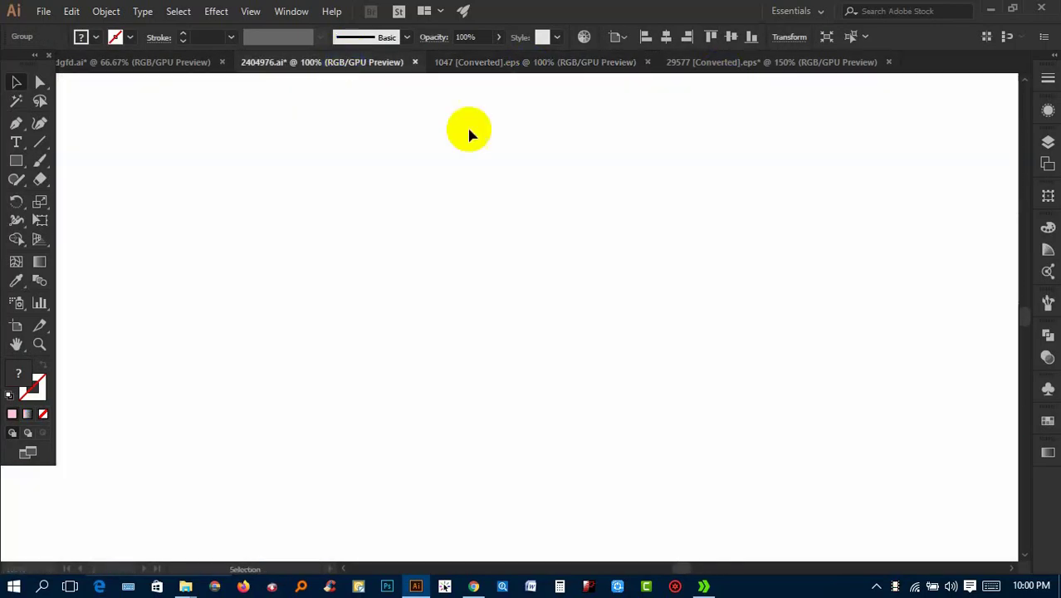
# Ungroup the purple unicorn head and bring its star dots onto the cover's back panel
pyautogui.moveTo(532, 73); pyautogui.dragTo(503, 170)
pyautogui.rightClick(877, 239)
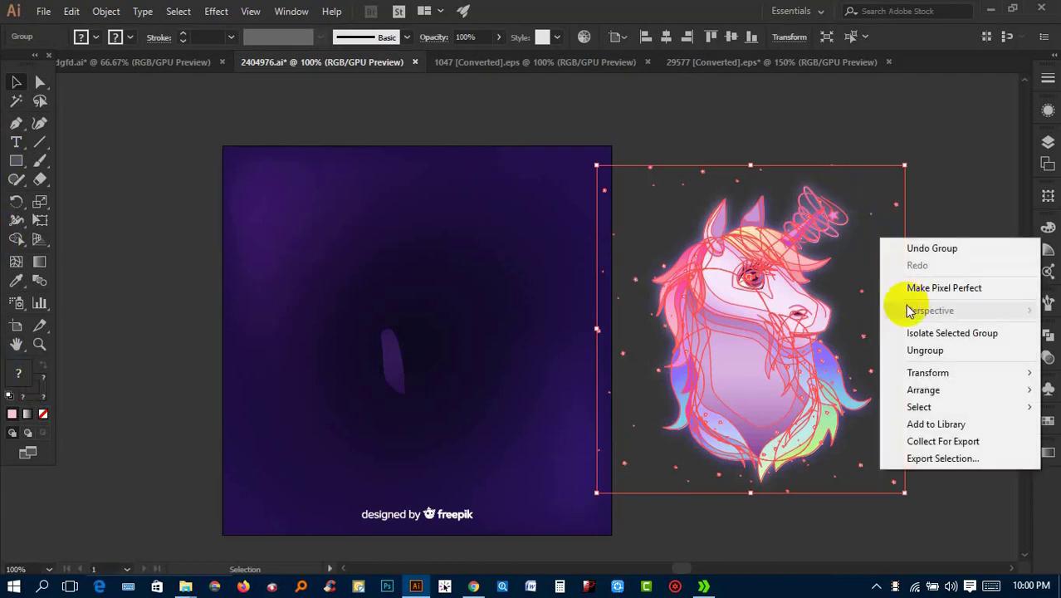
pyautogui.click(916, 350)
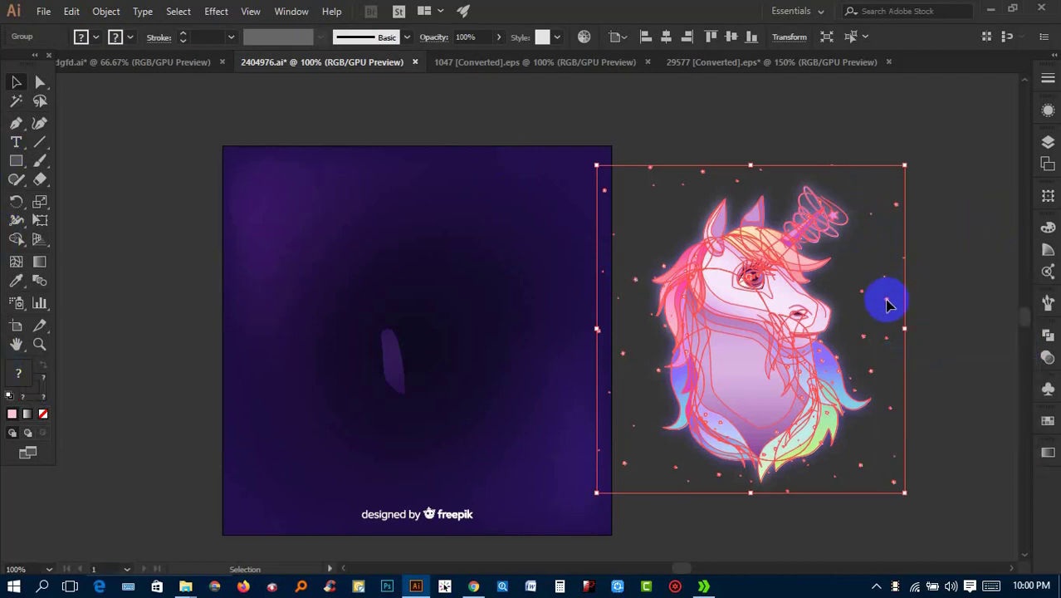
pyautogui.moveTo(887, 305)
pyautogui.mouseDown()
pyautogui.moveTo(207, 61)
pyautogui.moveTo(352, 470)
pyautogui.mouseUp()
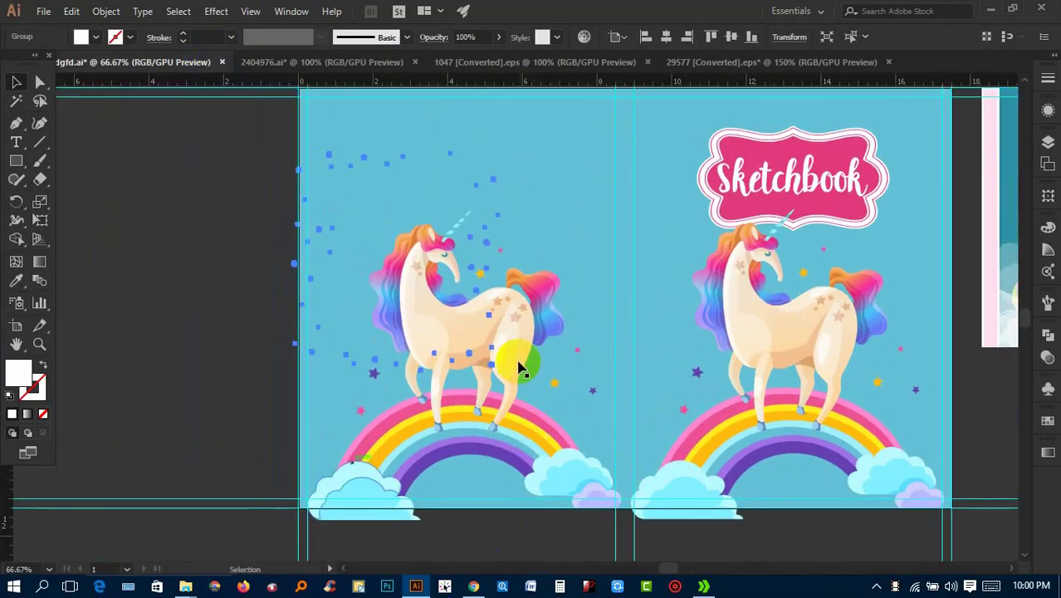
pyautogui.moveTo(352, 470); pyautogui.dragTo(520, 186)
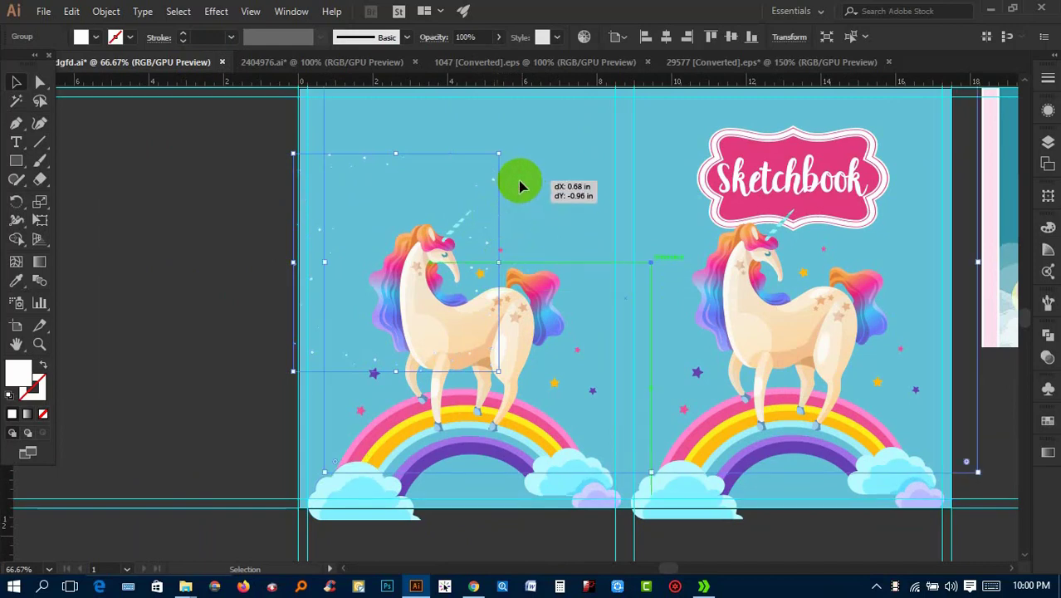
# Position and enlarge the star dots to cover the back panel
pyautogui.click(220, 221)
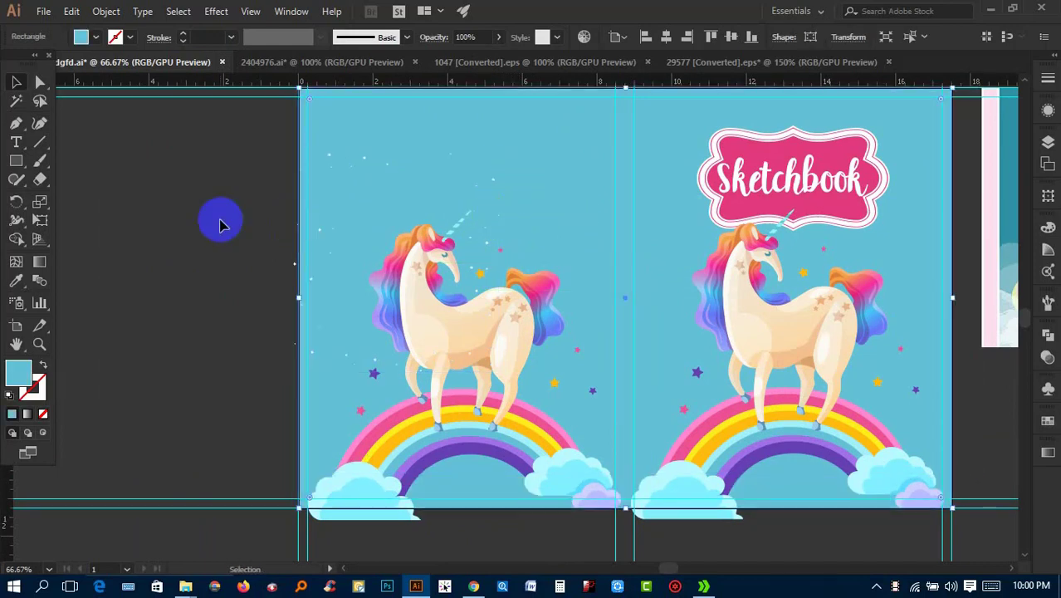
pyautogui.moveTo(282, 206)
pyautogui.mouseDown()
pyautogui.moveTo(386, 174)
pyautogui.moveTo(419, 117)
pyautogui.moveTo(435, 125)
pyautogui.mouseUp()
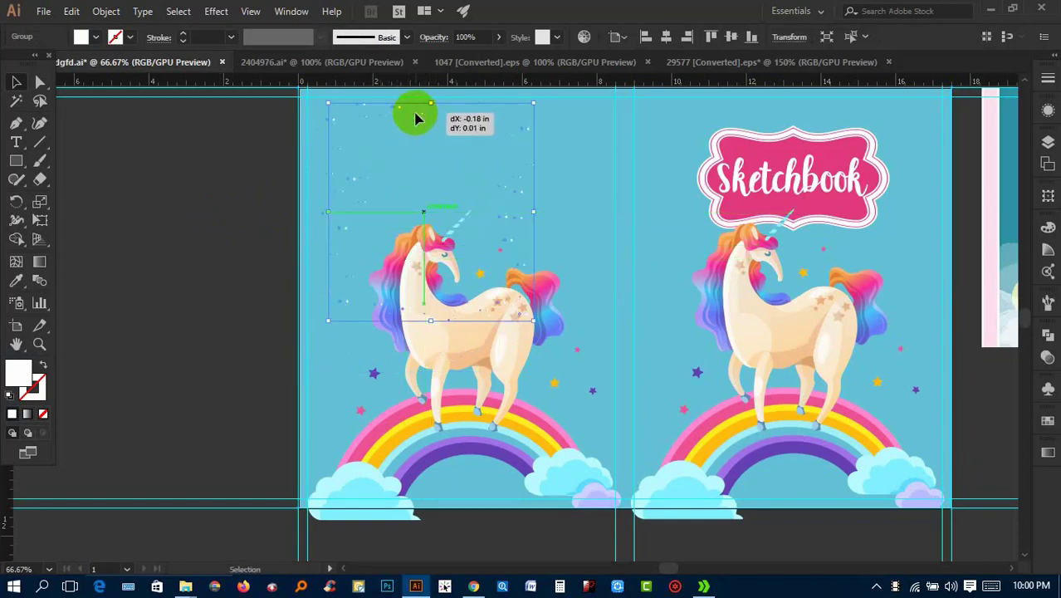
pyautogui.moveTo(534, 320)
pyautogui.mouseDown()
pyautogui.moveTo(643, 471)
pyautogui.moveTo(763, 487)
pyautogui.mouseUp()
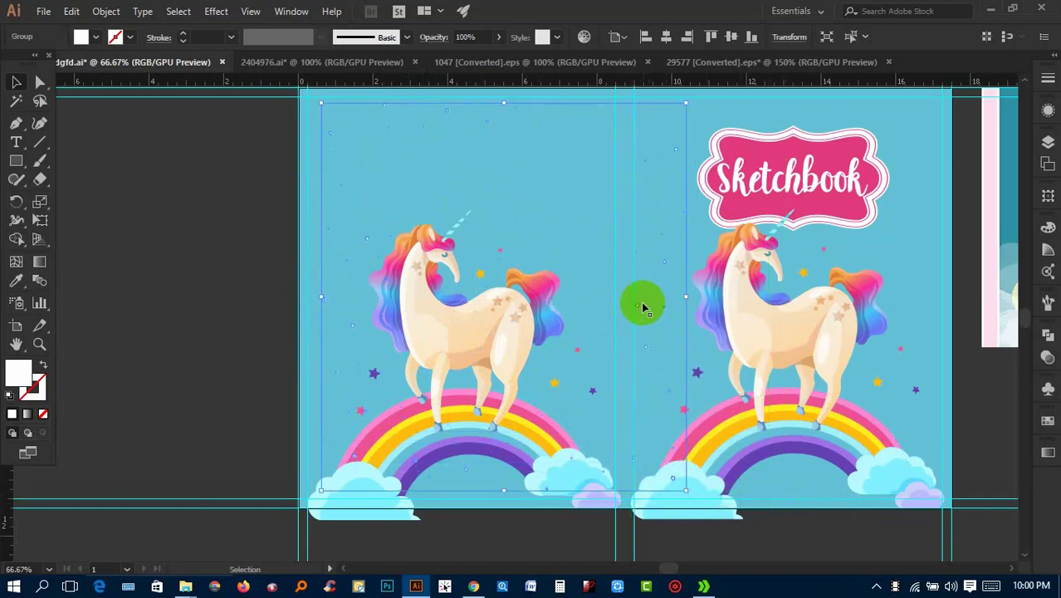
pyautogui.moveTo(637, 308); pyautogui.dragTo(638, 319)
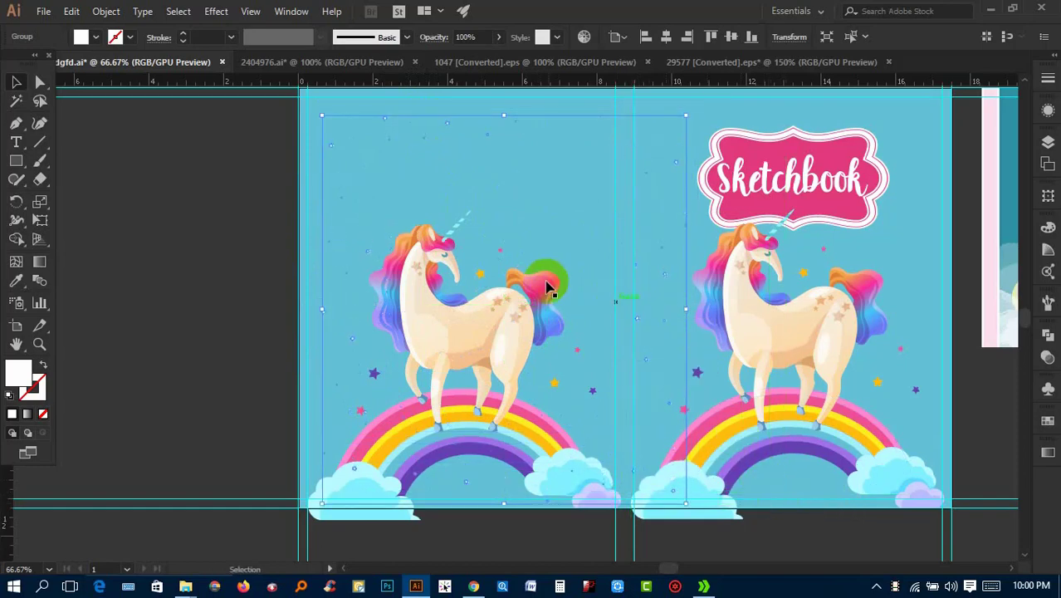
# Duplicate the star dots onto the front panel's right side
pyautogui.moveTo(352, 342); pyautogui.dragTo(559, 331)
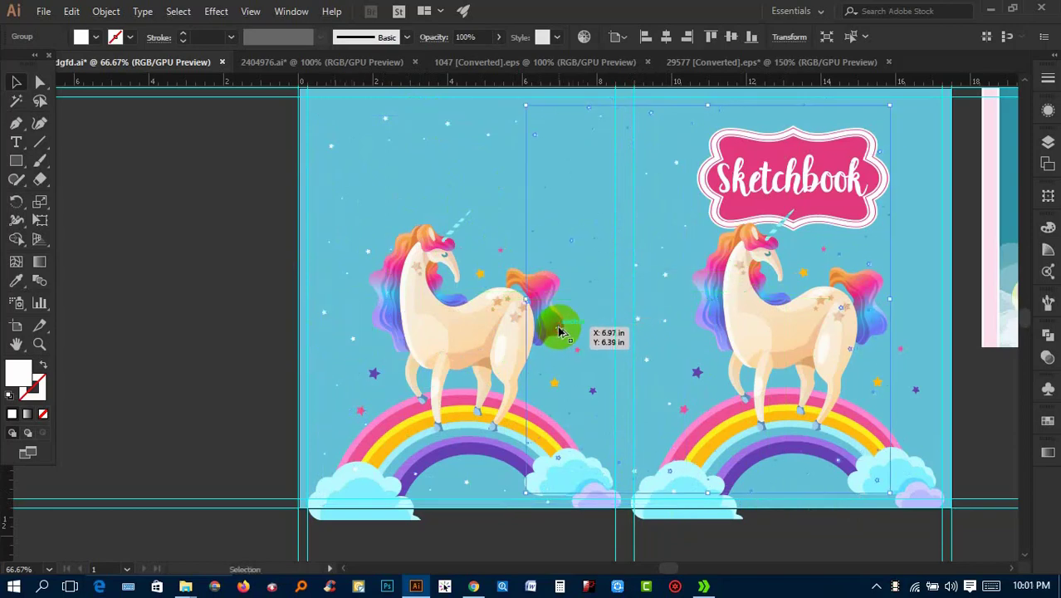
pyautogui.click(666, 280)
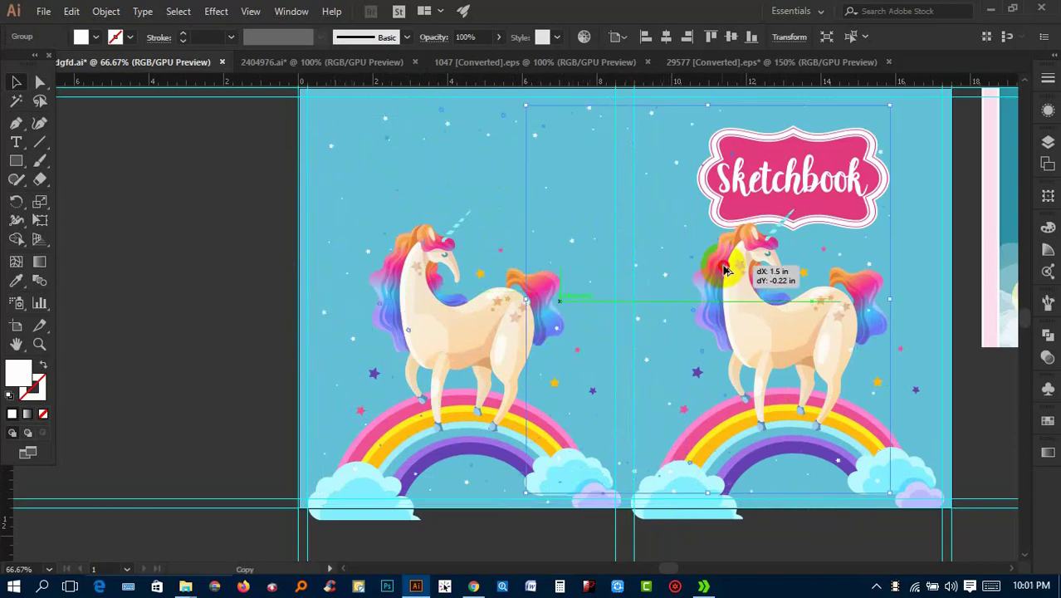
pyautogui.moveTo(686, 287); pyautogui.dragTo(899, 260)
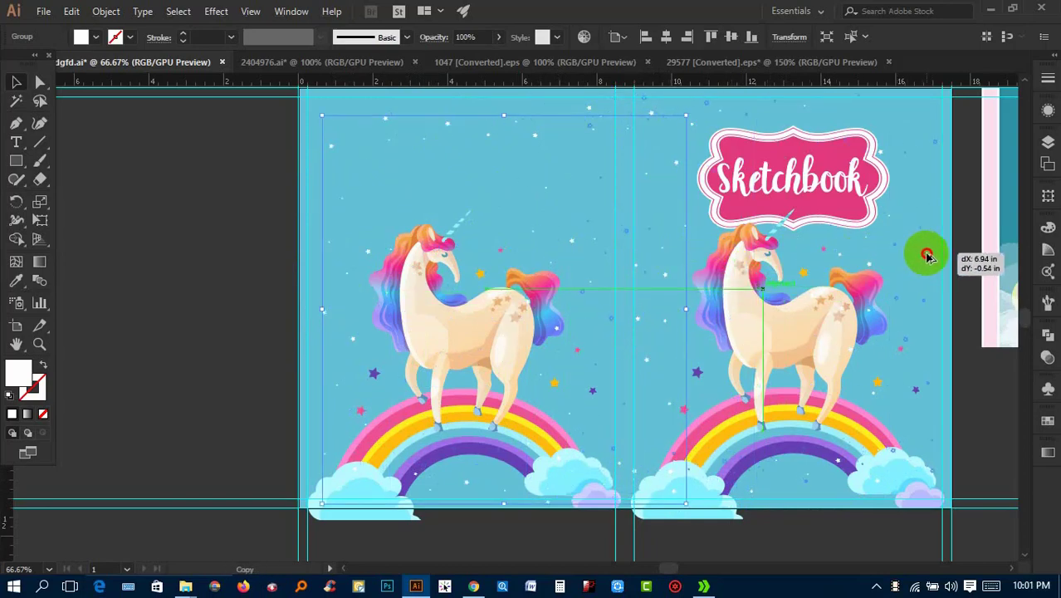
pyautogui.moveTo(898, 260); pyautogui.dragTo(924, 255)
pyautogui.moveTo(990, 427)
pyautogui.mouseDown()
pyautogui.moveTo(888, 398)
pyautogui.moveTo(880, 434)
pyautogui.moveTo(856, 427)
pyautogui.mouseUp()
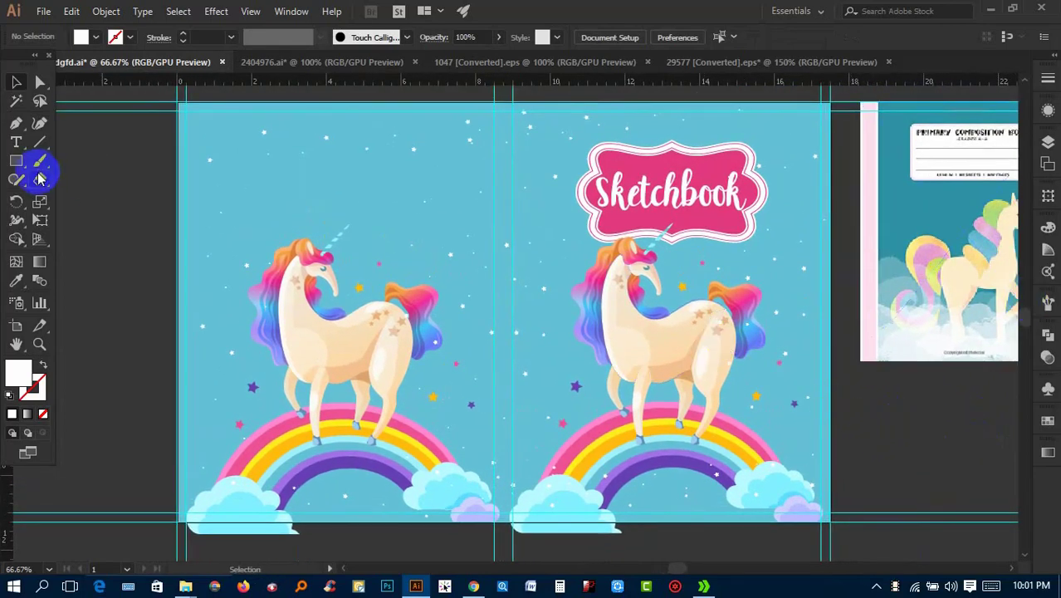
# Draw a 17.34 × 11.22 in rectangle over the spread and make it a clipping mask for all artwork
pyautogui.moveTo(27, 158); pyautogui.dragTo(90, 162)
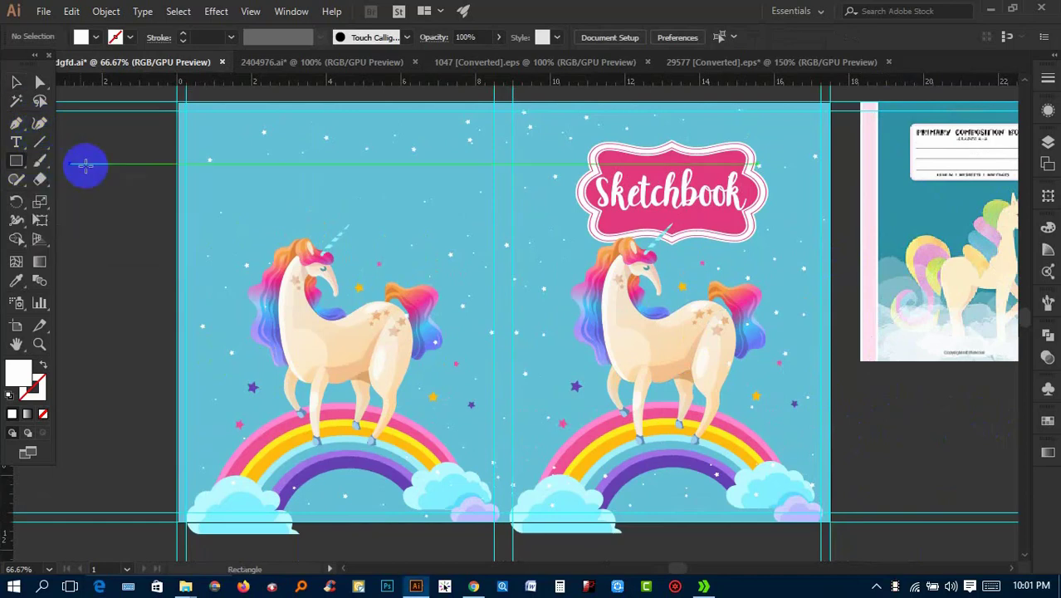
pyautogui.moveTo(177, 100); pyautogui.dragTo(829, 520)
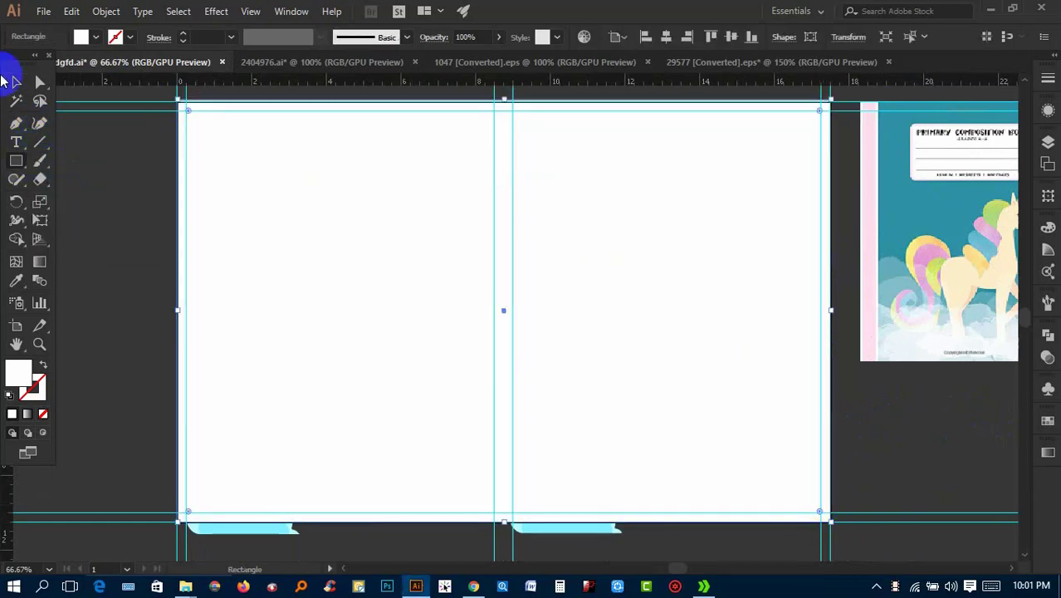
pyautogui.click(16, 82)
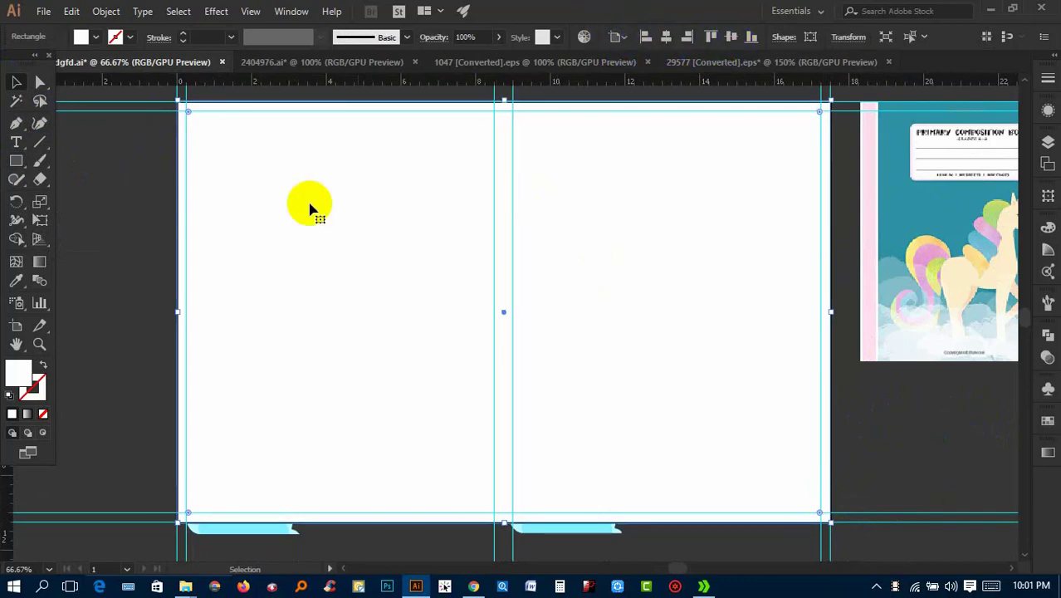
pyautogui.moveTo(160, 135); pyautogui.dragTo(664, 420)
pyautogui.rightClick(664, 419)
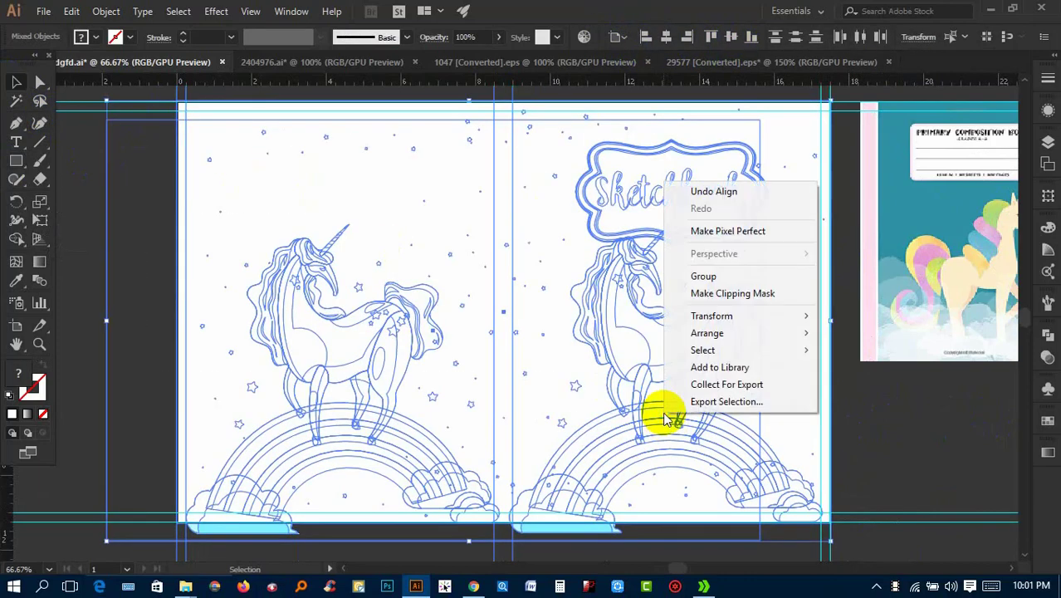
pyautogui.click(734, 293)
pyautogui.click(889, 364)
pyautogui.scroll(-1, 895, 440)
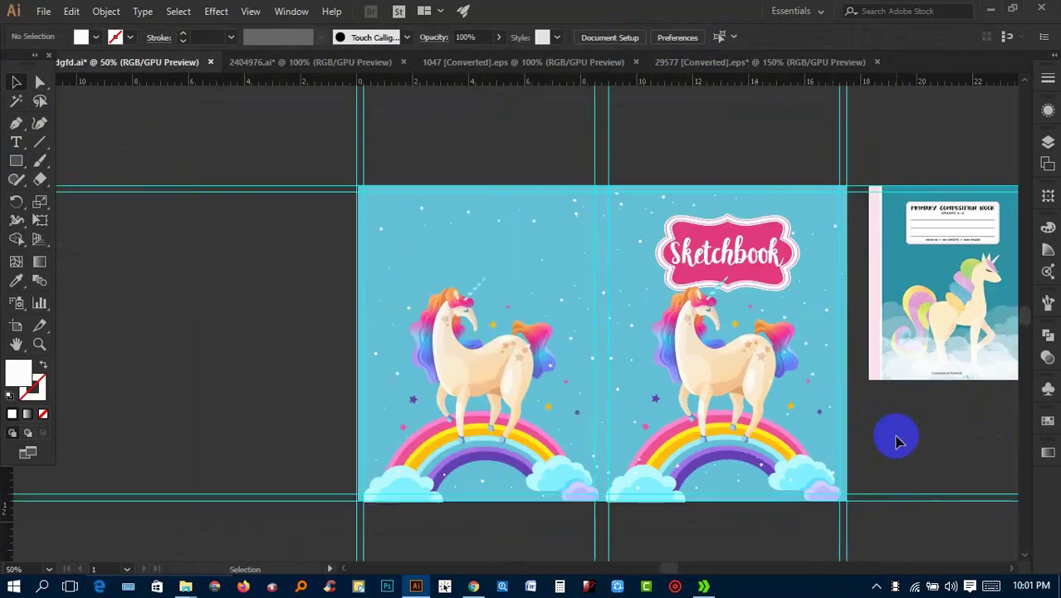
pyautogui.moveTo(895, 434)
pyautogui.mouseDown()
pyautogui.moveTo(486, 403)
pyautogui.moveTo(624, 435)
pyautogui.mouseUp()
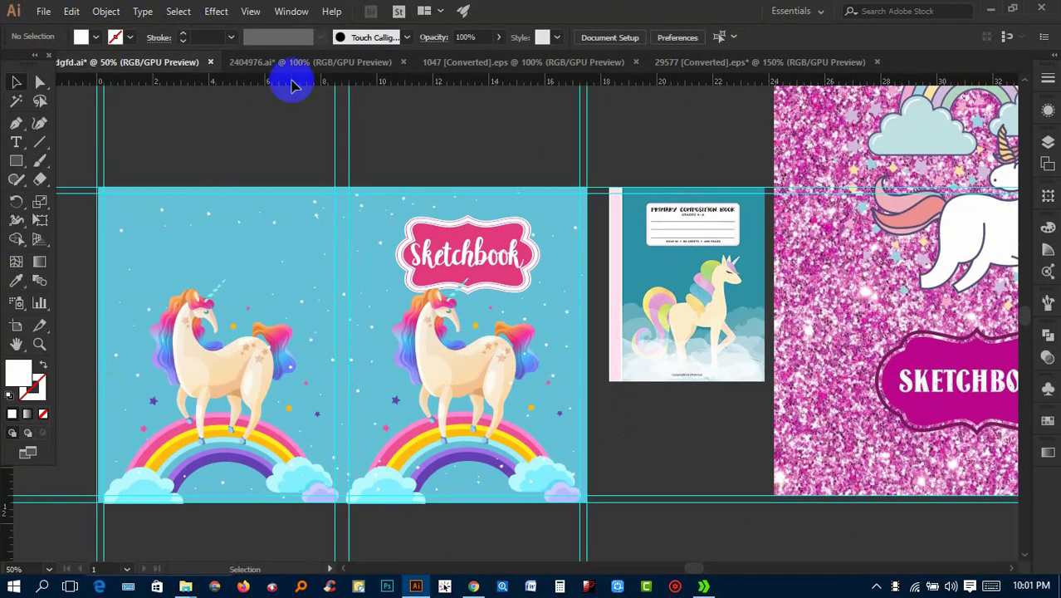
# Clear the old unicorn-and-rainbow artwork from the spread
pyautogui.hotkey('ctrl', 'a')
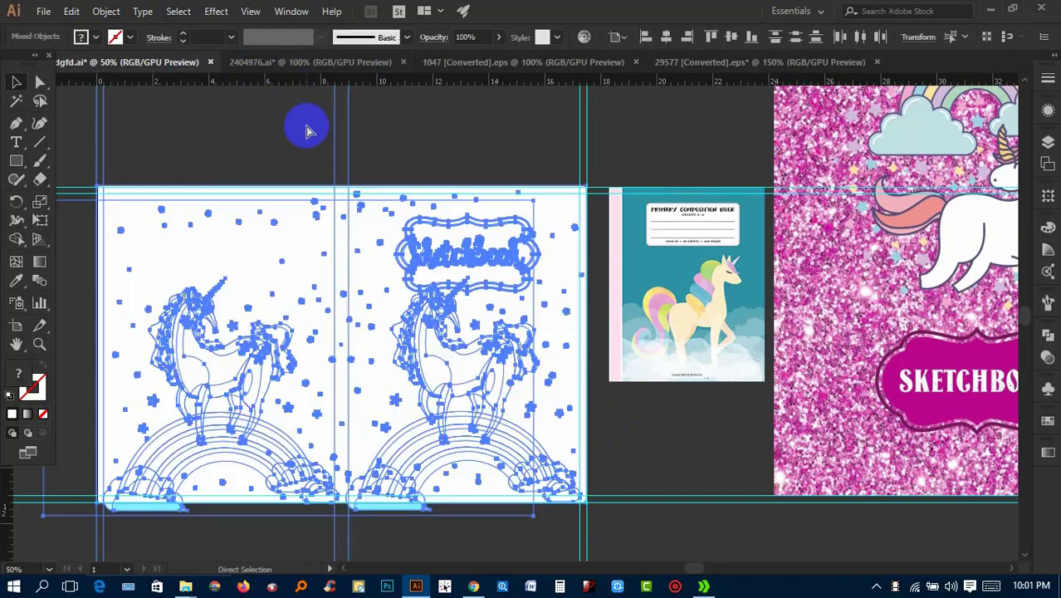
pyautogui.hotkey('ctrl', 'shift', 'a')
pyautogui.press('a')
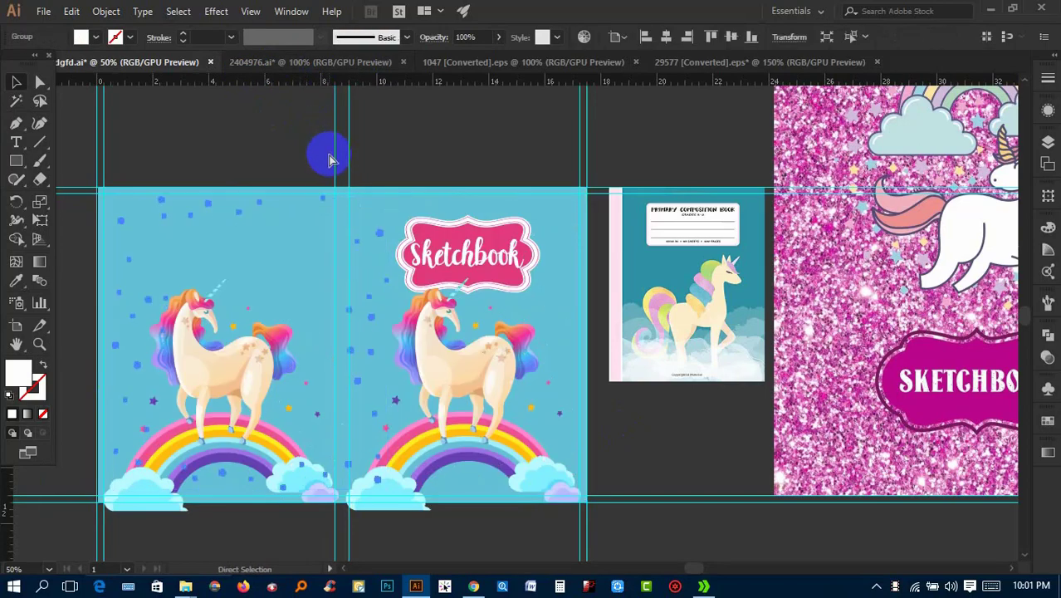
pyautogui.click(332, 249)
pyautogui.moveTo(474, 280); pyautogui.dragTo(239, 384)
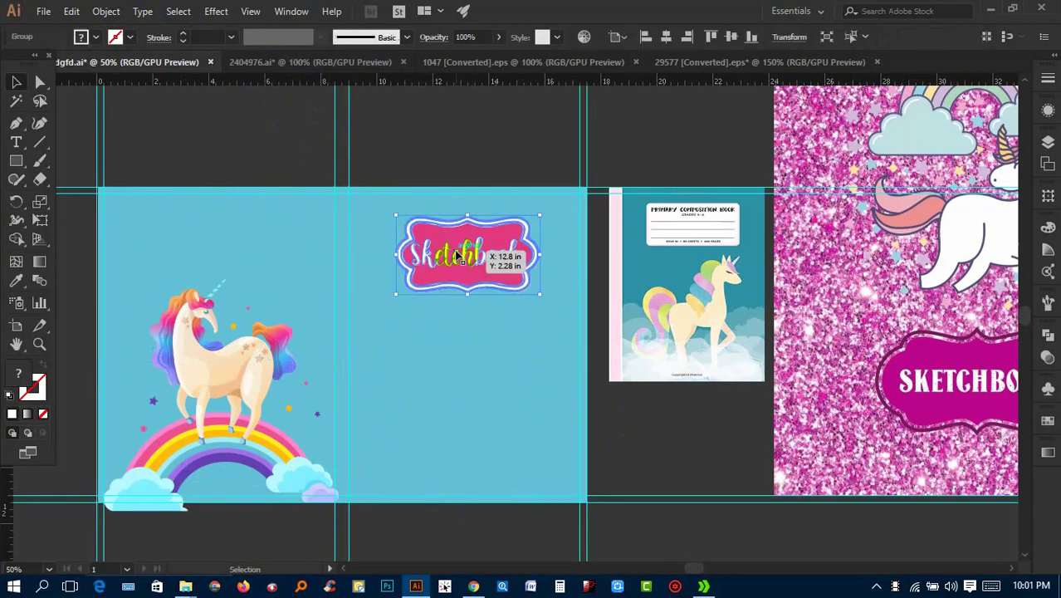
pyautogui.hotkey('ctrl', 'z')
pyautogui.hotkey('ctrl', 'z')
pyautogui.hotkey('ctrl', 'z')
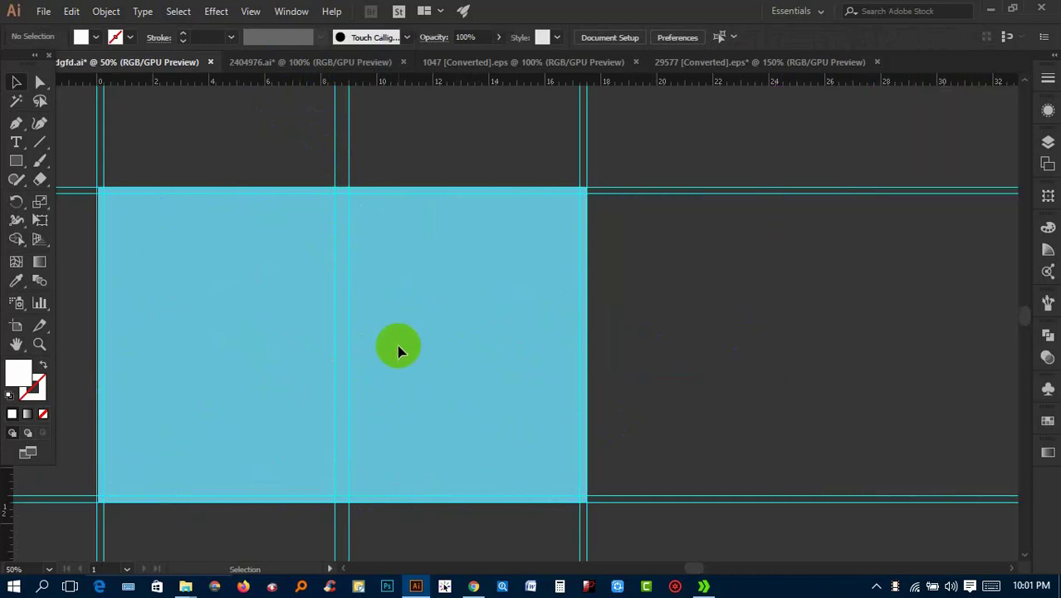
# Select the spread's background rectangle as a whole object
pyautogui.click(496, 274)
pyautogui.click(772, 330)
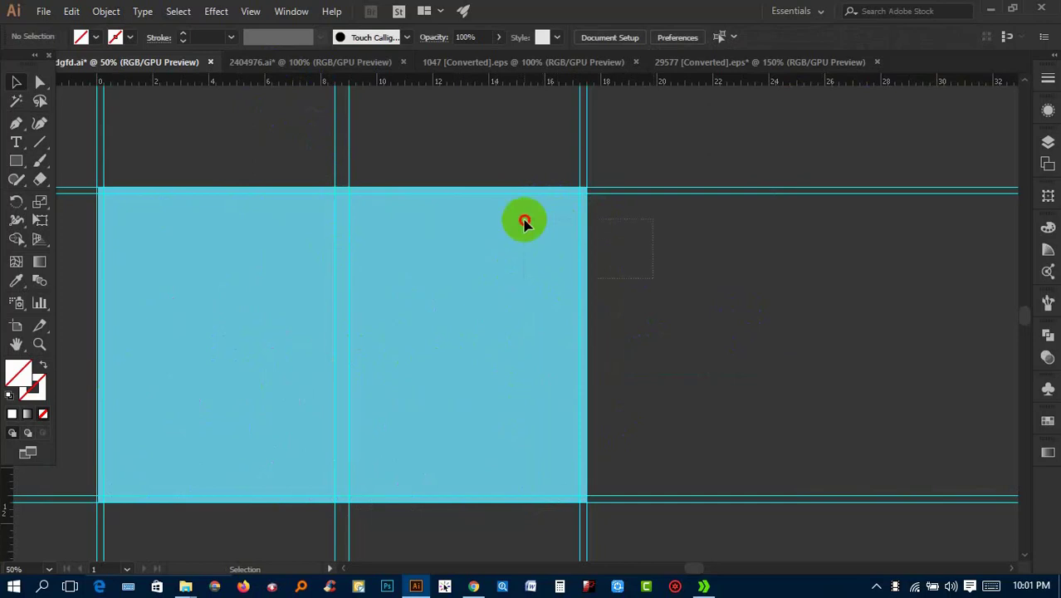
pyautogui.click(524, 223)
pyautogui.click(627, 302)
pyautogui.moveTo(580, 200); pyautogui.dragTo(575, 181)
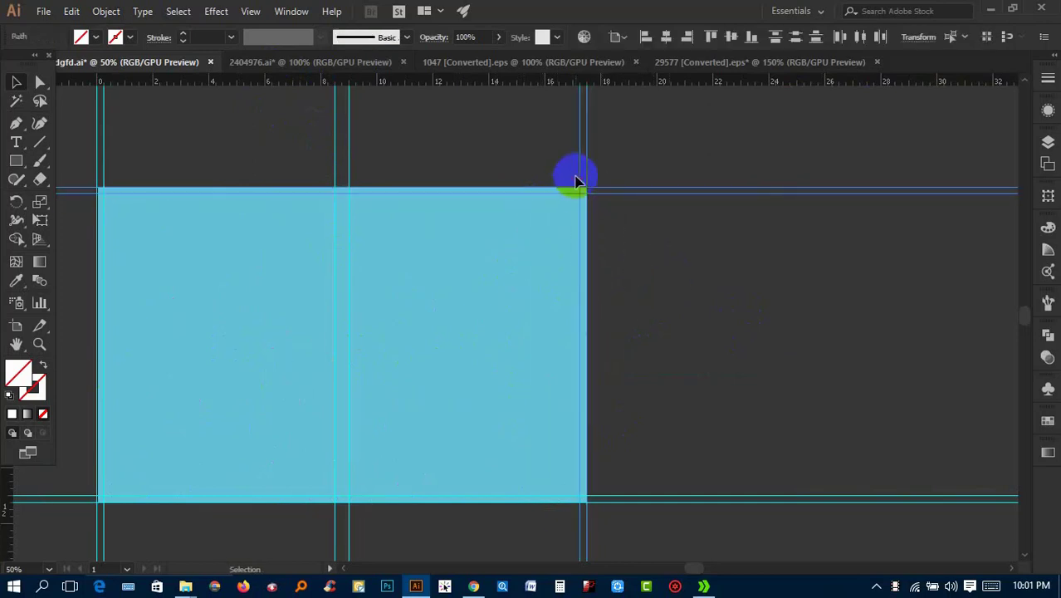
pyautogui.click(588, 205)
pyautogui.press('v')
pyautogui.click(448, 243)
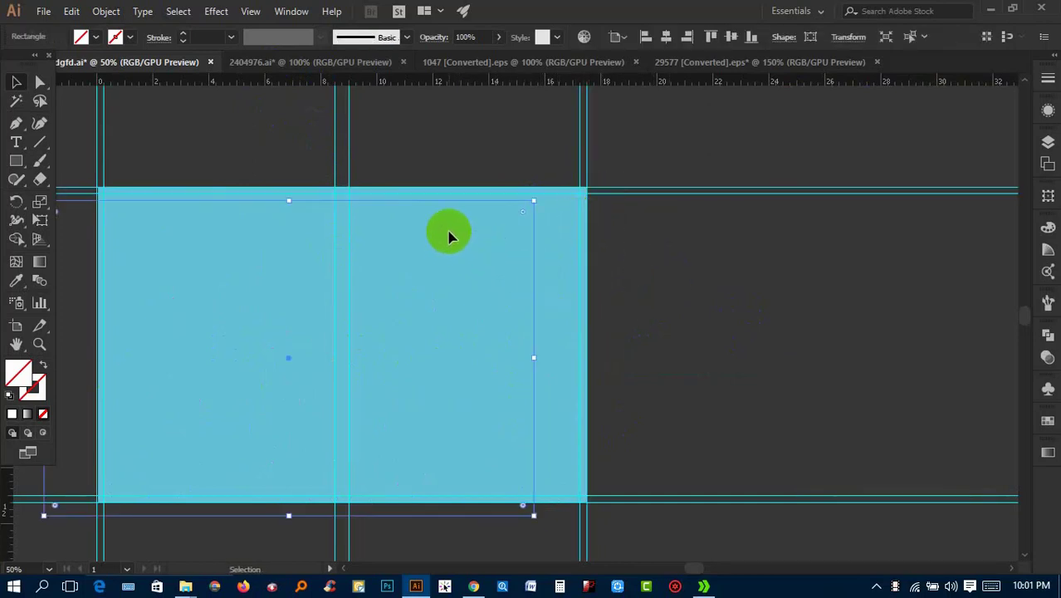
pyautogui.click(470, 245)
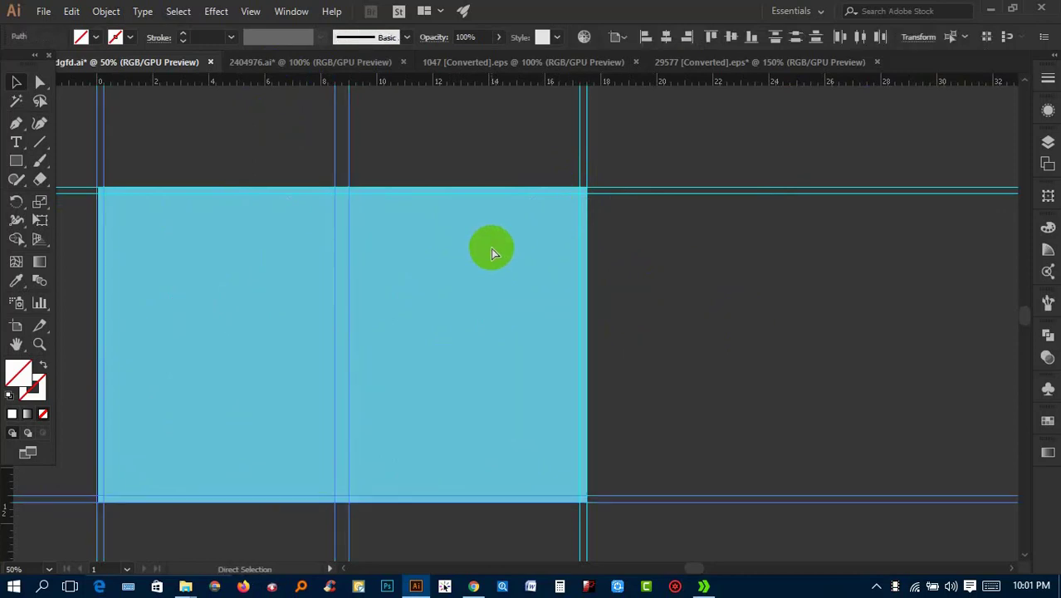
pyautogui.keyDown('alt'); pyautogui.scroll(-1, 700, 272); pyautogui.keyUp('alt')
pyautogui.hscroll(1, 701, 273)
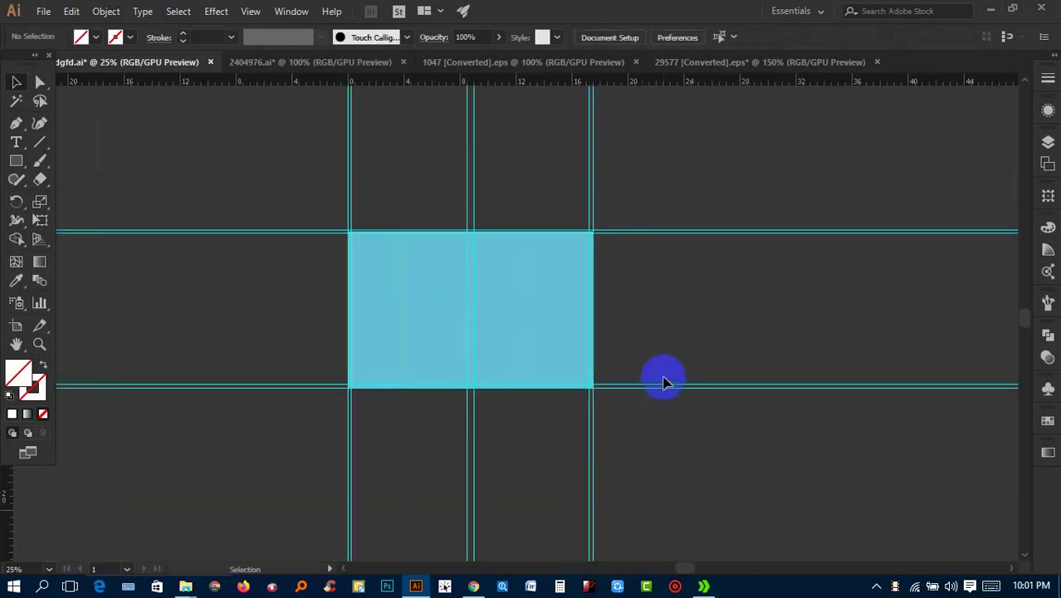
# Fill the background rectangle with solid black 000000
pyautogui.click(568, 318)
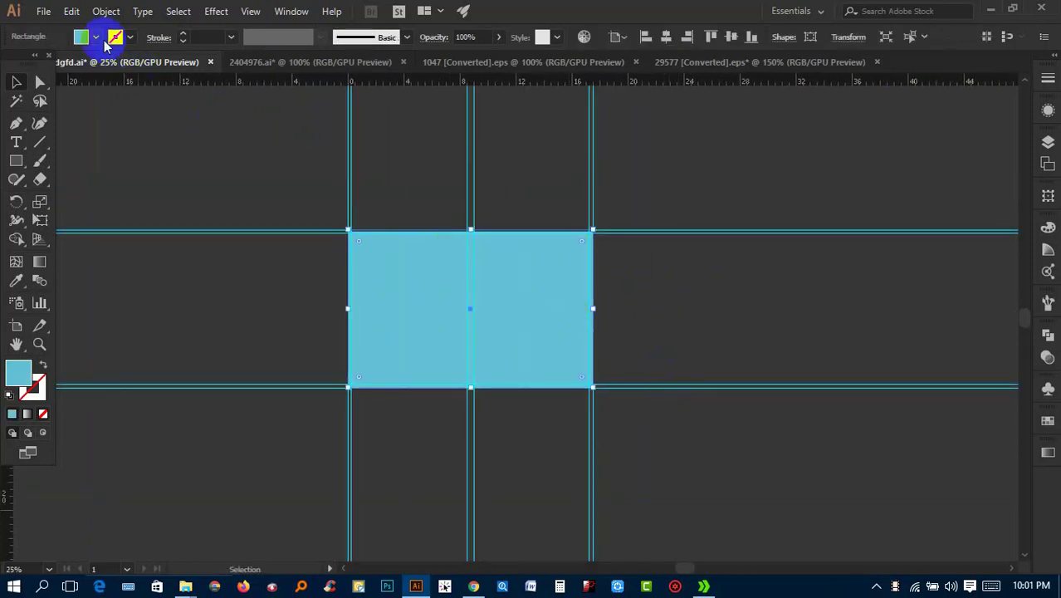
pyautogui.click(95, 38)
pyautogui.click(25, 65)
pyautogui.doubleClick(32, 378)
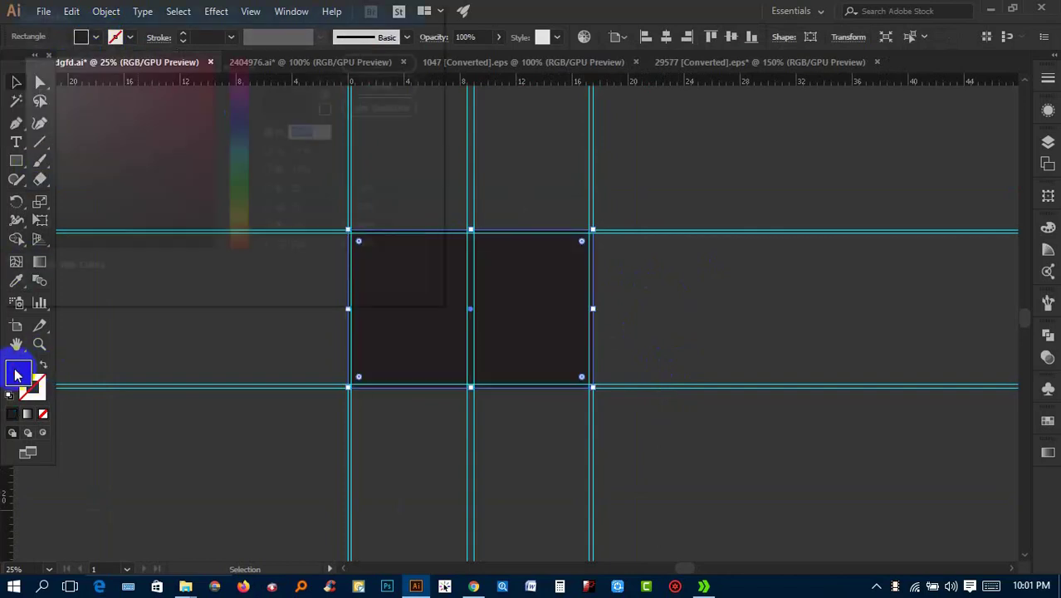
pyautogui.moveTo(190, 230); pyautogui.dragTo(218, 255)
pyautogui.click(386, 65)
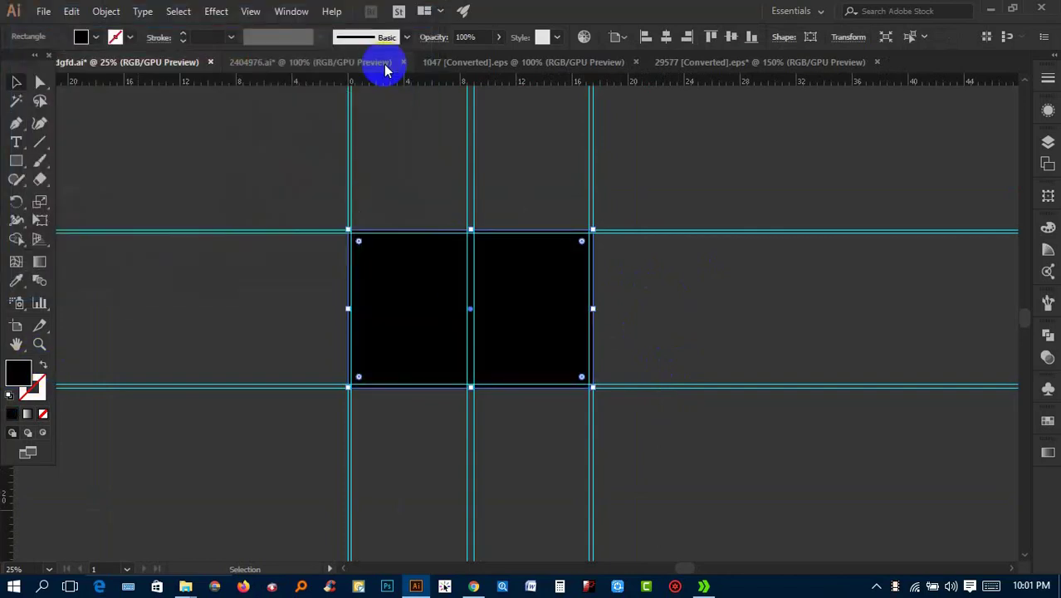
pyautogui.hotkey('ctrl', 'shift', 'a')
pyautogui.scroll(3, 486, 238)
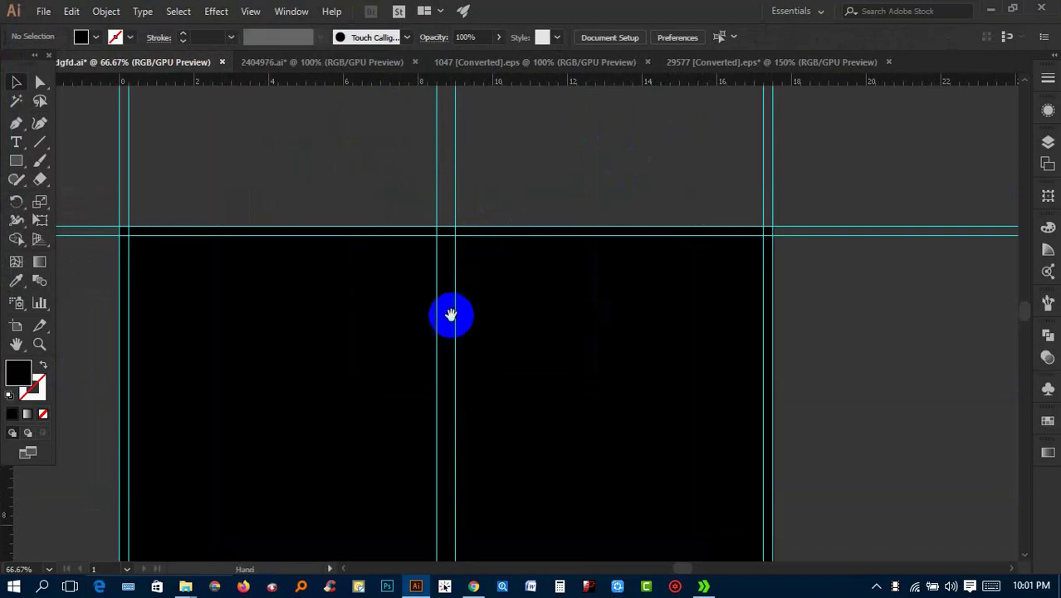
pyautogui.scroll(-2, 450, 312)
pyautogui.click(987, 15)
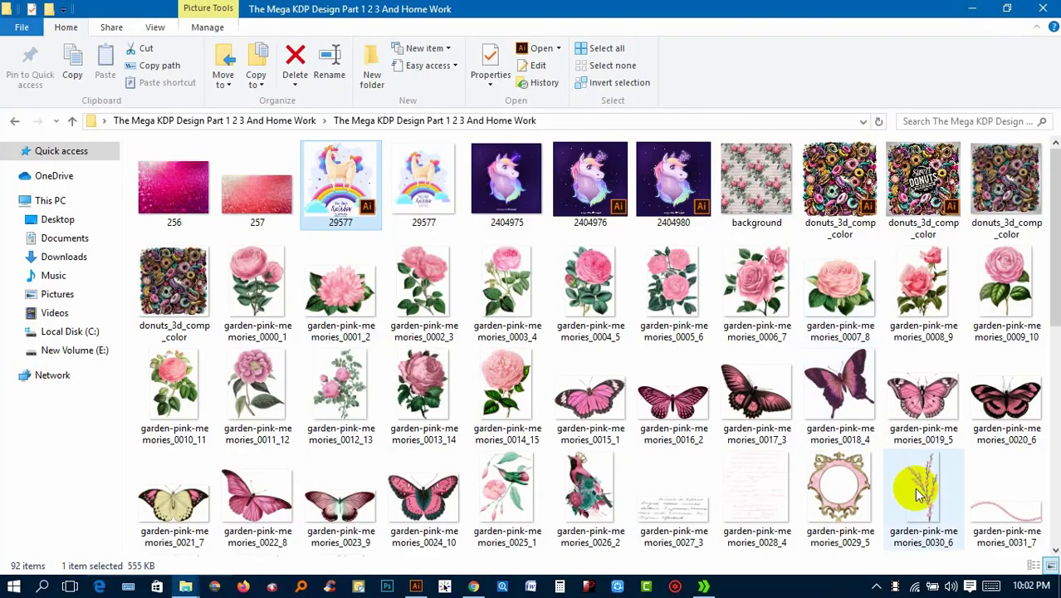
# Switch to the Design folder of reference covers in File Explorer
pyautogui.hotkey('alt', 'Tab')
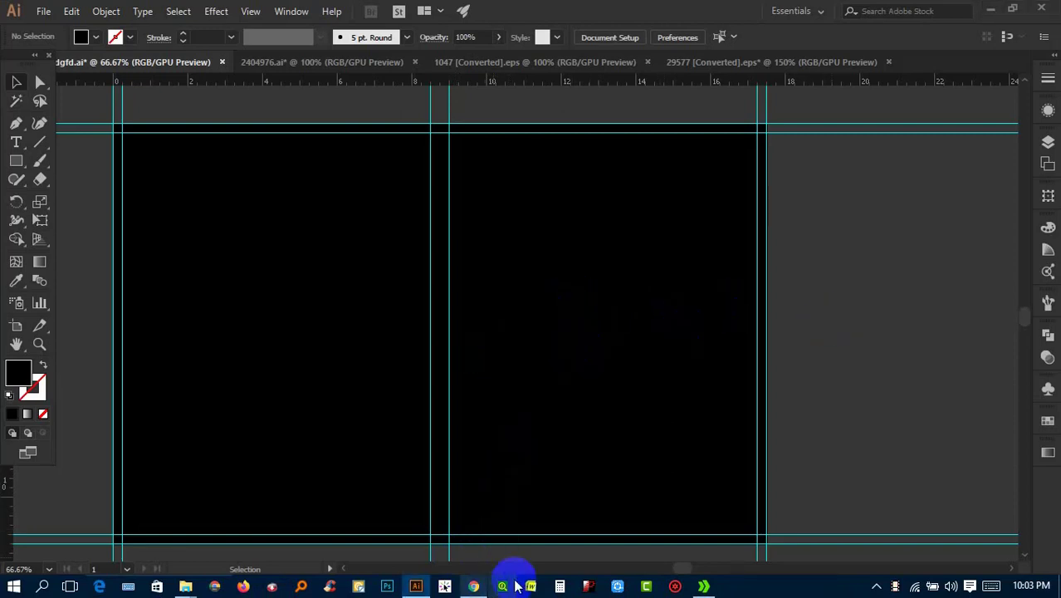
pyautogui.click(193, 585)
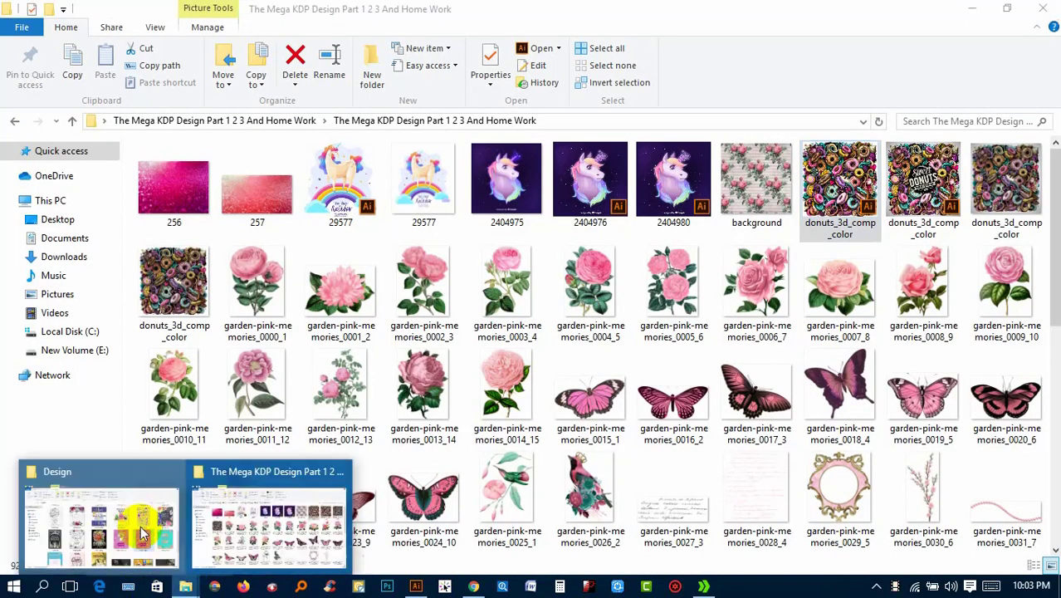
pyautogui.click(140, 526)
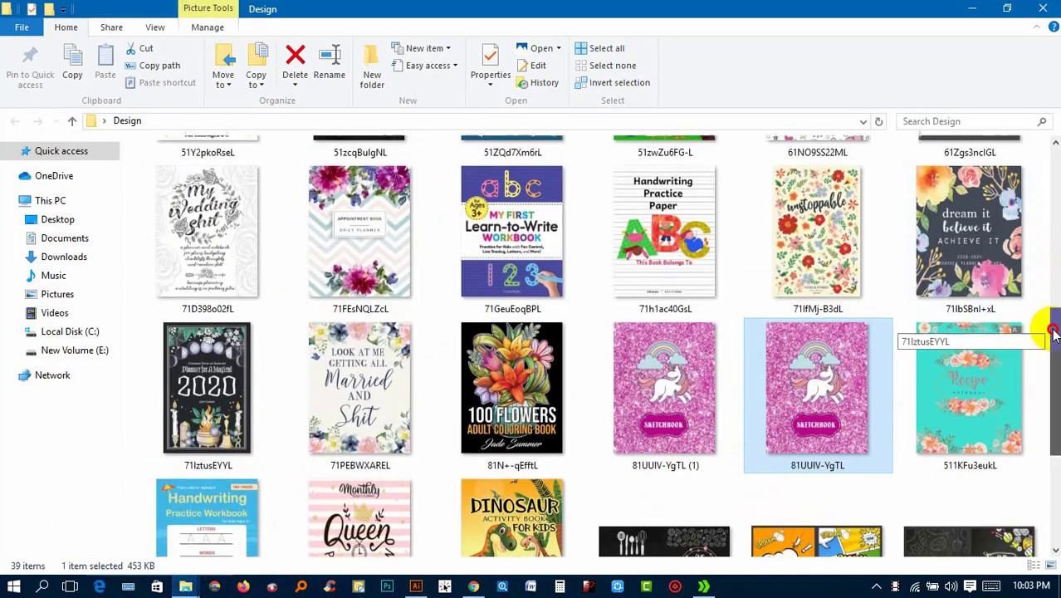
# Preview the 'unstoppable' and 'Sketchbook for Girls' cover images full size in Photos
pyautogui.scroll(1, 1038, 328)
pyautogui.click(822, 319)
pyautogui.doubleClick(821, 314)
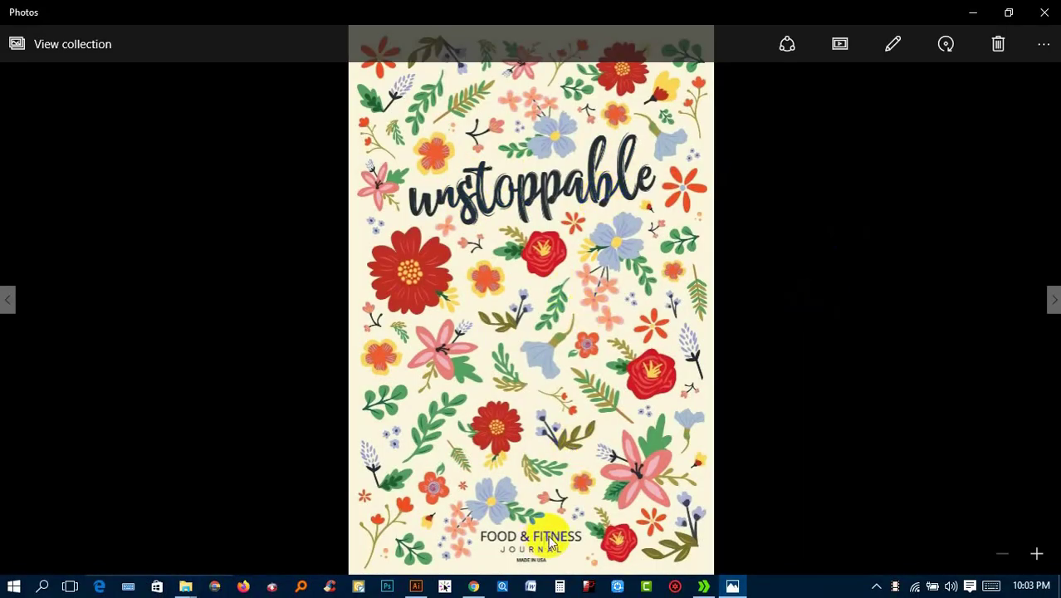
pyautogui.click(1038, 10)
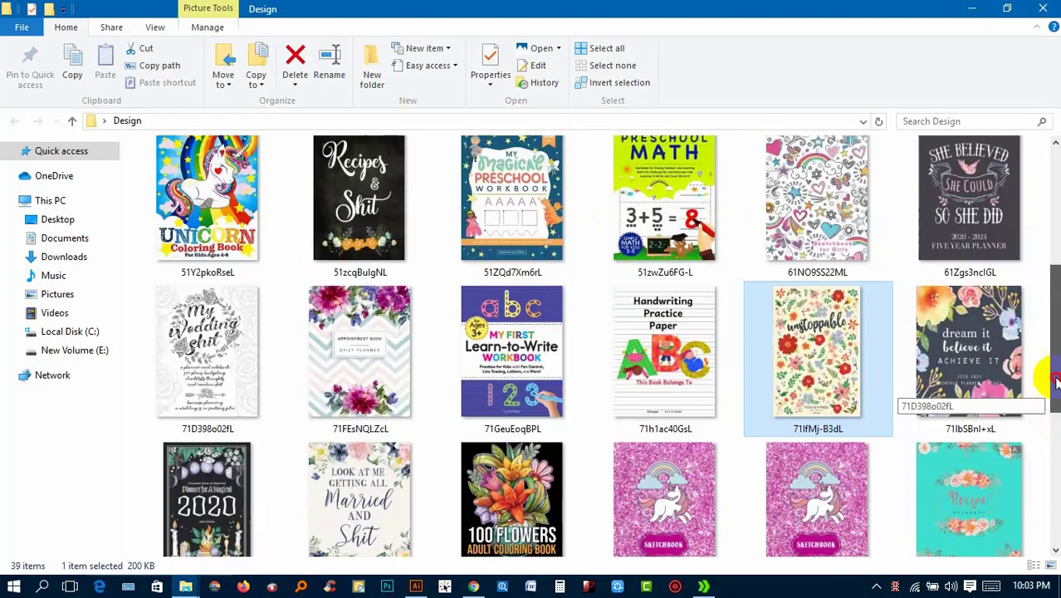
pyautogui.moveTo(1056, 382); pyautogui.dragTo(1055, 357)
pyautogui.click(845, 269)
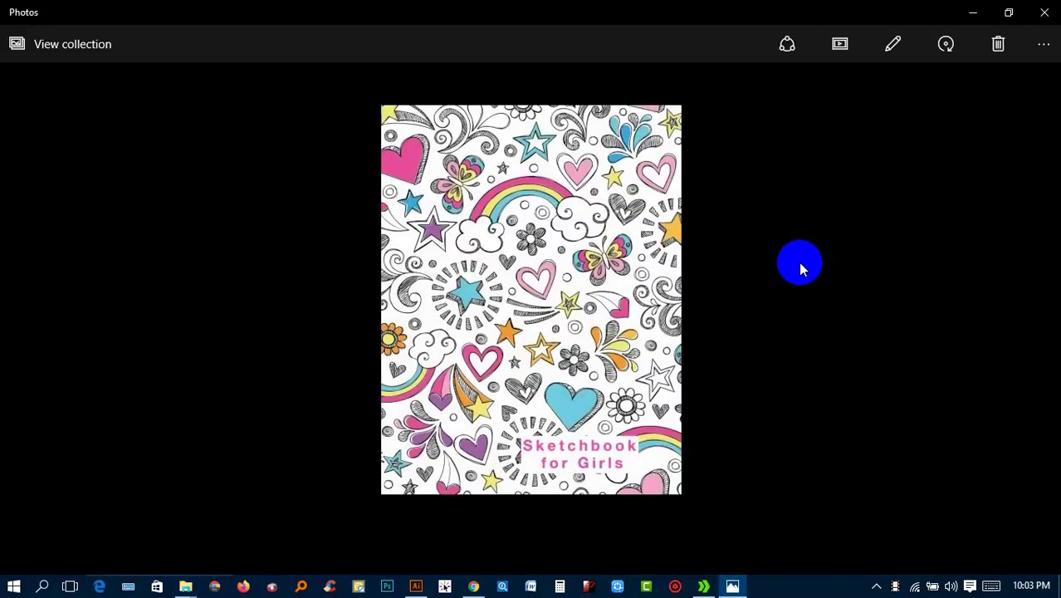
pyautogui.click(1051, 8)
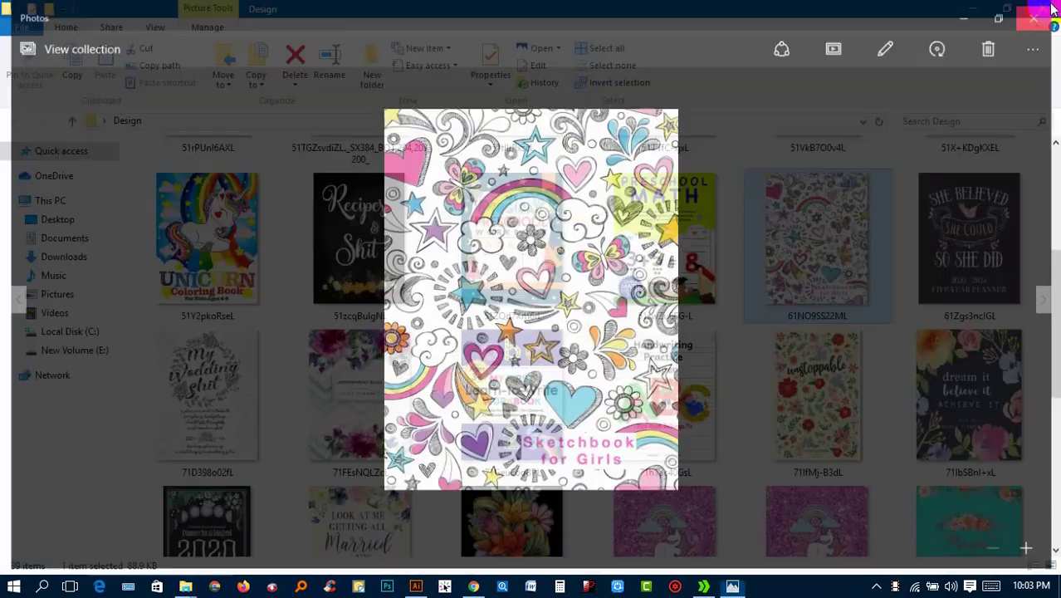
pyautogui.moveTo(1045, 260)
pyautogui.mouseDown()
pyautogui.moveTo(1046, 449)
pyautogui.moveTo(1047, 199)
pyautogui.mouseUp()
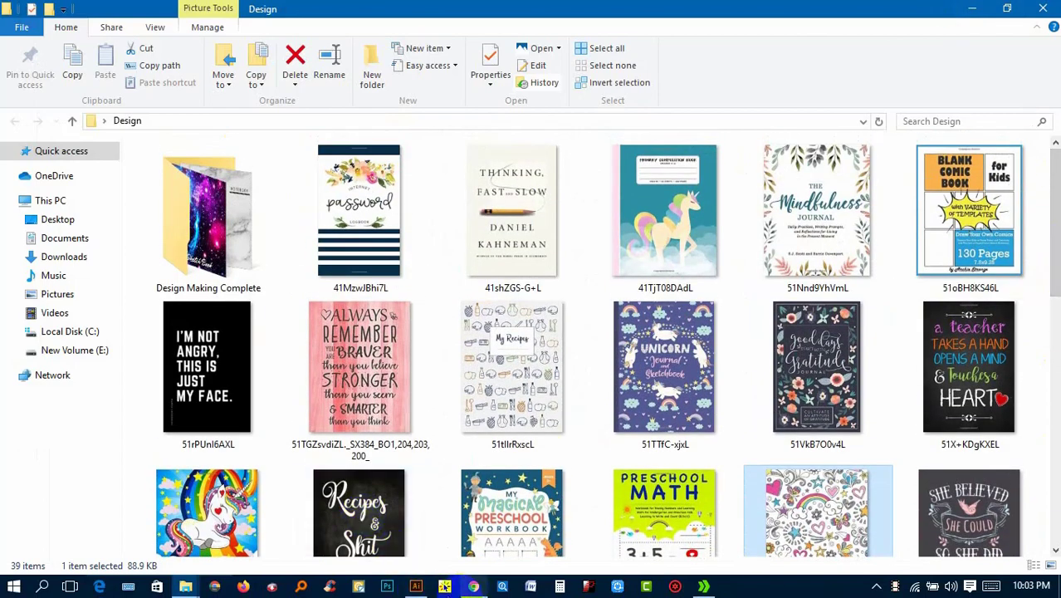
pyautogui.click(973, 8)
# Open creativefabrica.com from the address bar, then return to the Freepik tab
pyautogui.click(434, 39)
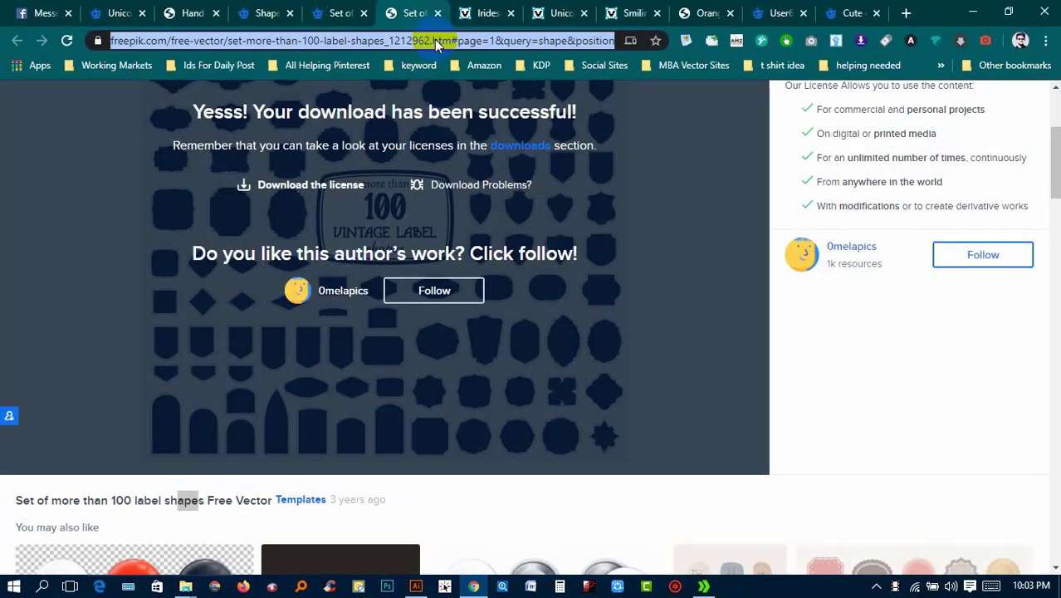
pyautogui.write('cr')
pyautogui.press('Return')
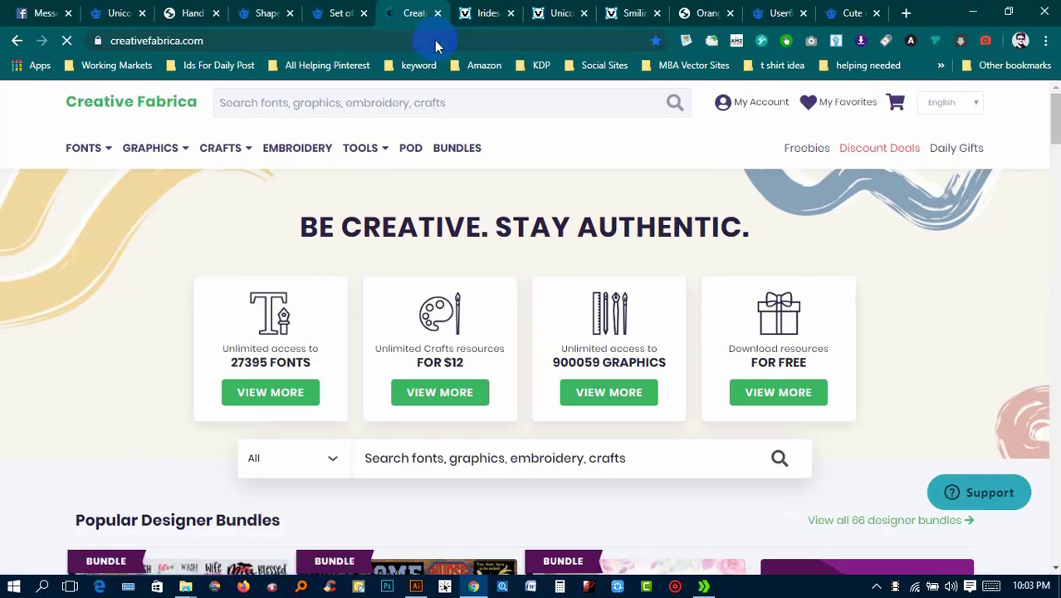
pyautogui.click(340, 13)
pyautogui.write('cat patter')
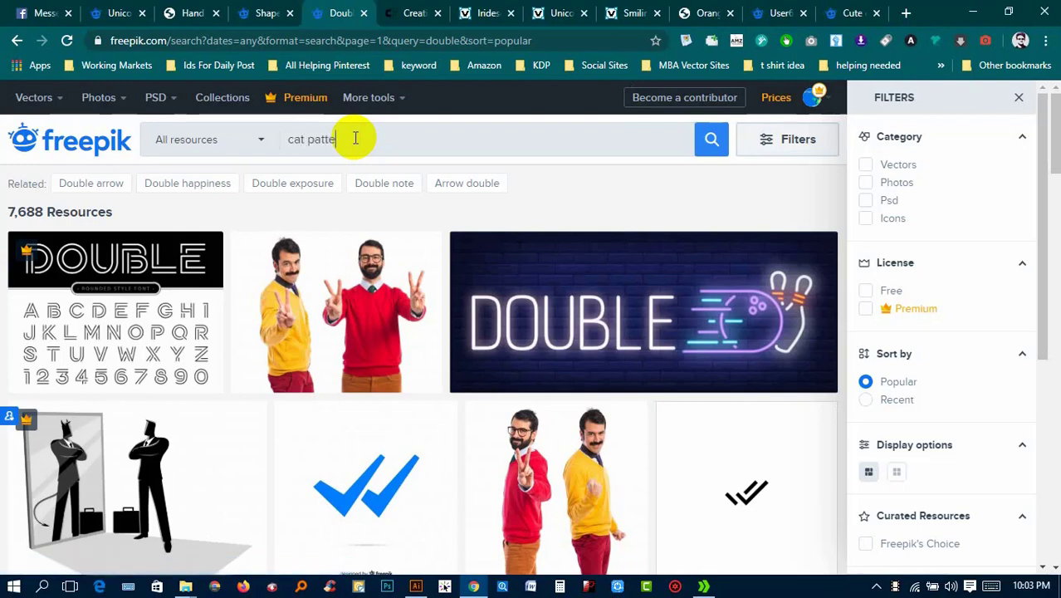
# Search Freepik for 'cat patter', then edit the query to 'cat' and browse the results
pyautogui.press('Return')
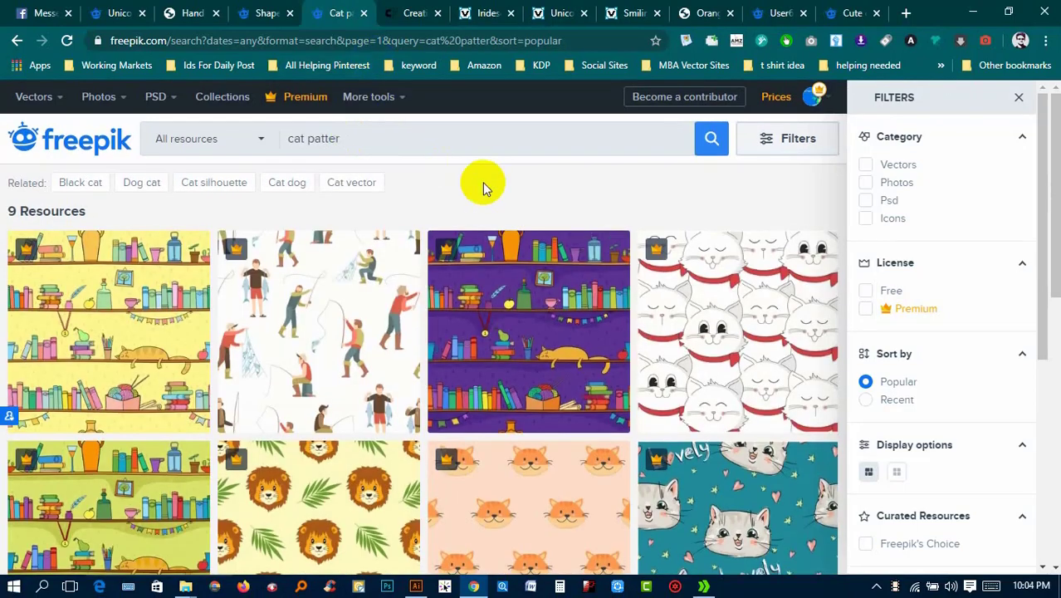
pyautogui.scroll(-3, 486, 185)
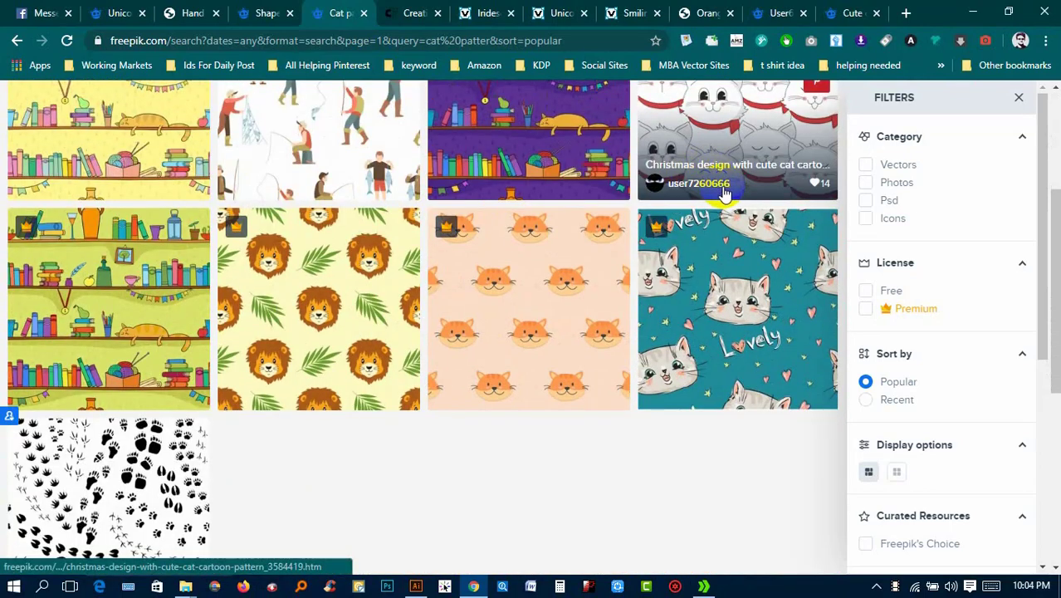
pyautogui.scroll(-3, 726, 194)
pyautogui.scroll(6, 726, 195)
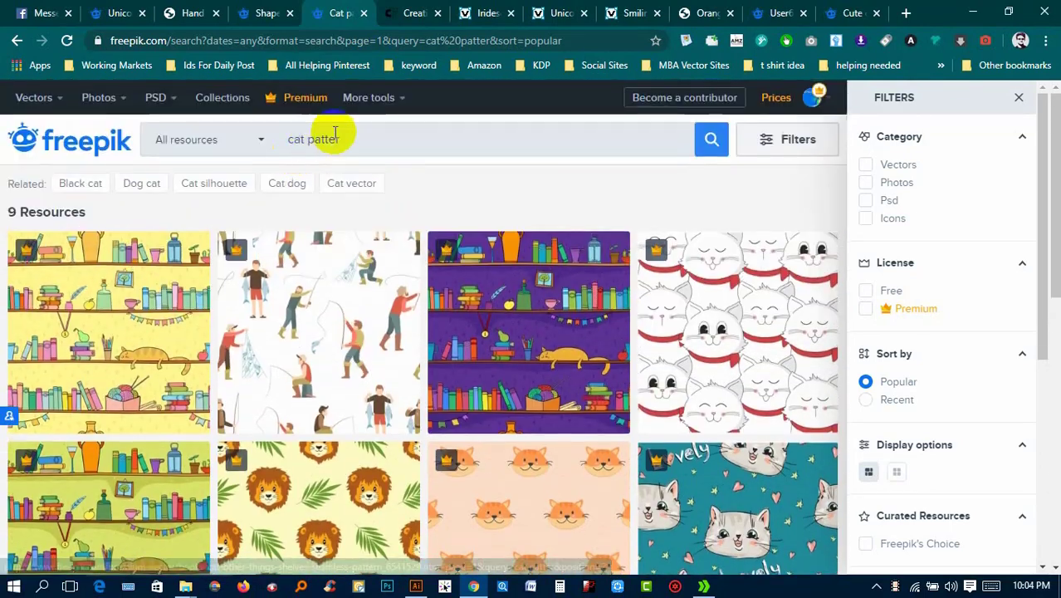
pyautogui.moveTo(308, 140); pyautogui.dragTo(381, 139)
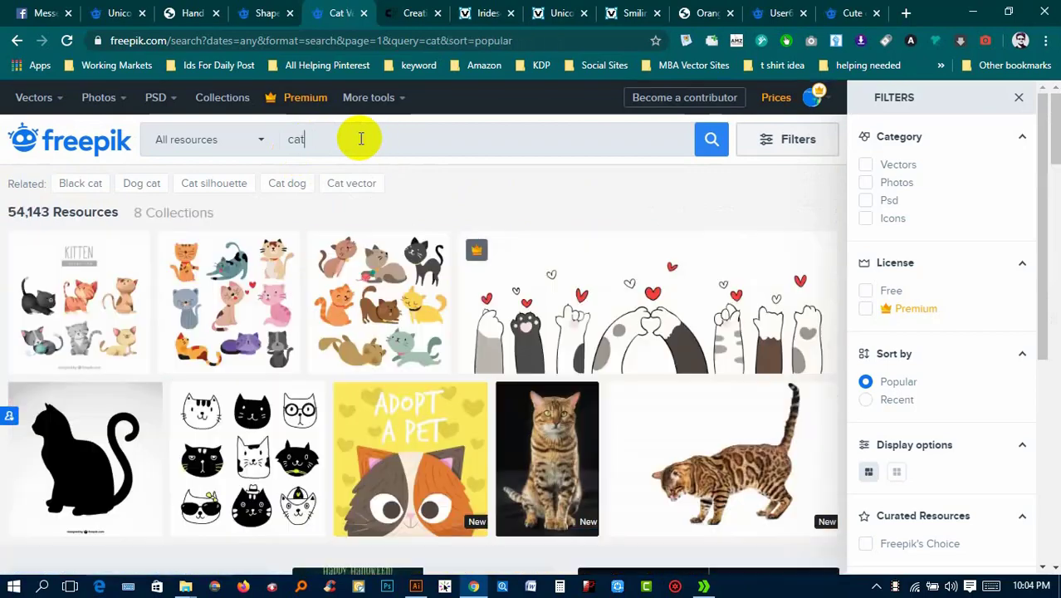
pyautogui.scroll(-3, 551, 226)
pyautogui.scroll(-3, 635, 256)
pyautogui.scroll(-3, 644, 264)
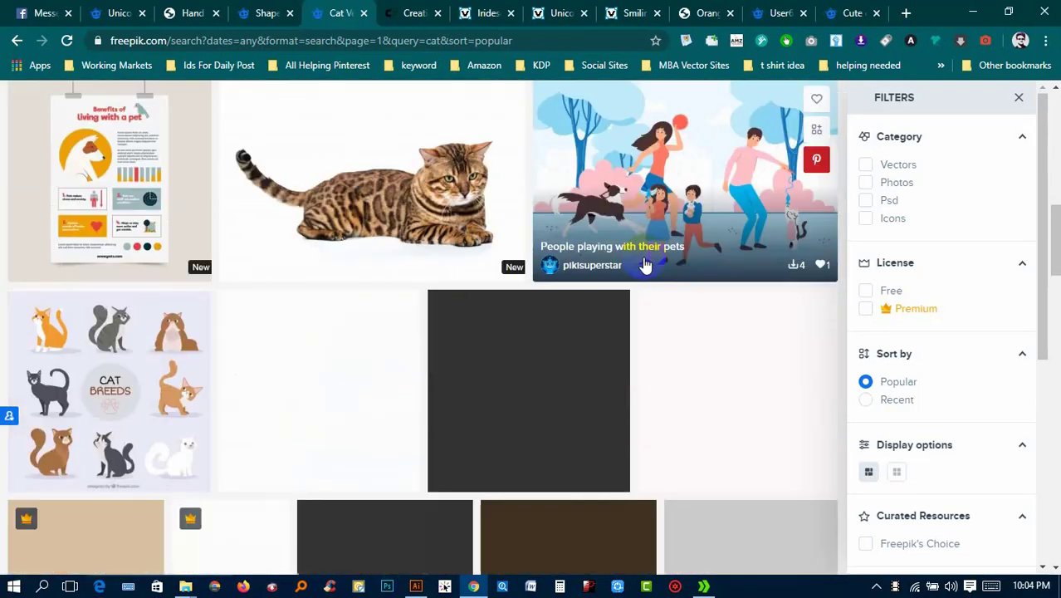
pyautogui.scroll(-4, 716, 271)
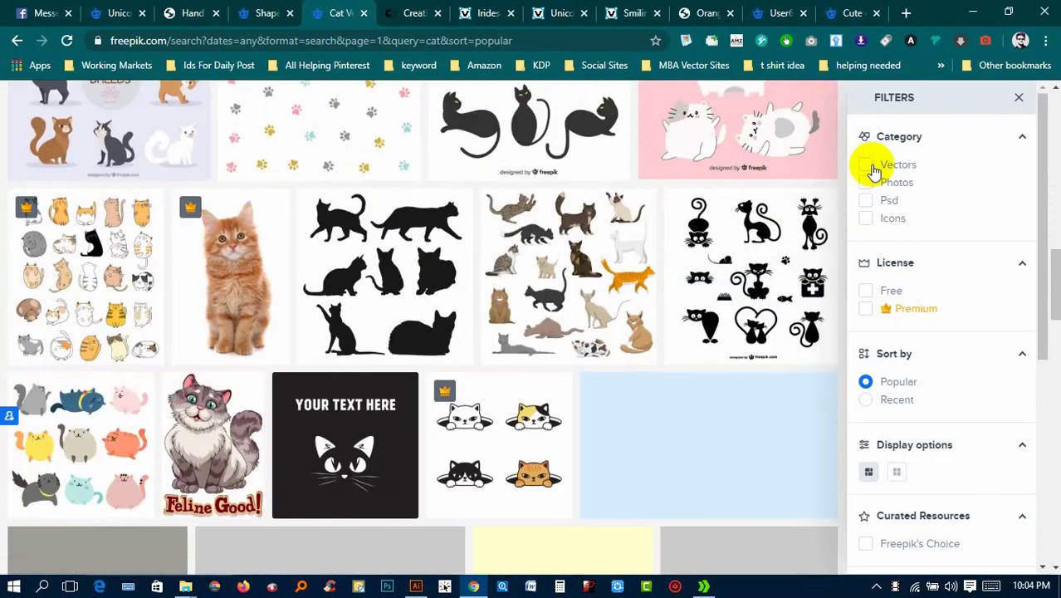
# Filter the cat results to Premium vectors and open the kitten family result in a new tab
pyautogui.click(865, 164)
pyautogui.click(866, 309)
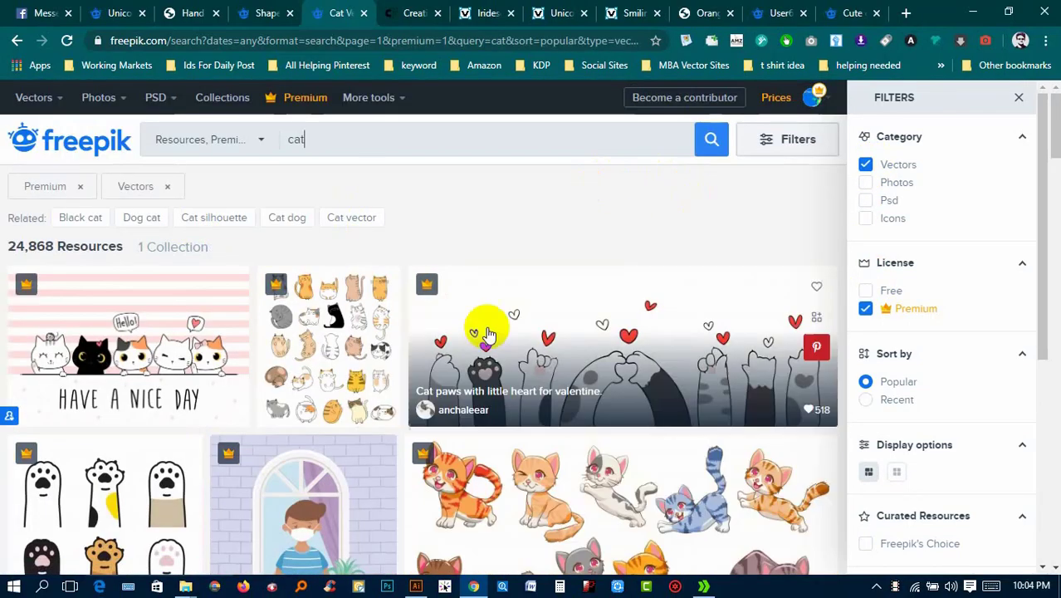
pyautogui.scroll(-1, 748, 351)
pyautogui.rightClick(141, 305)
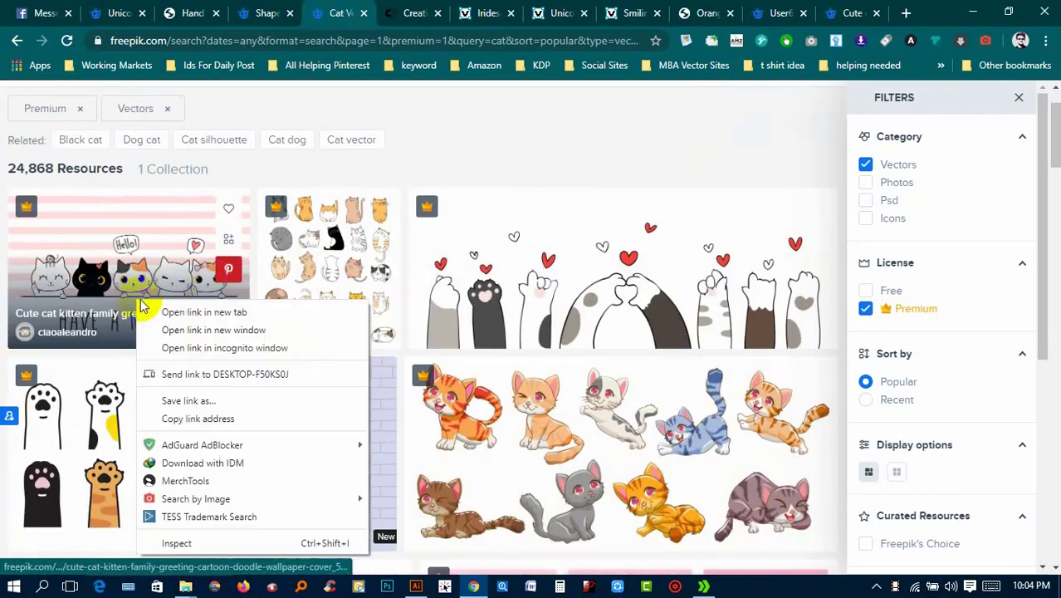
pyautogui.press('Escape')
pyautogui.scroll(-3, 332, 282)
pyautogui.scroll(-4, 425, 311)
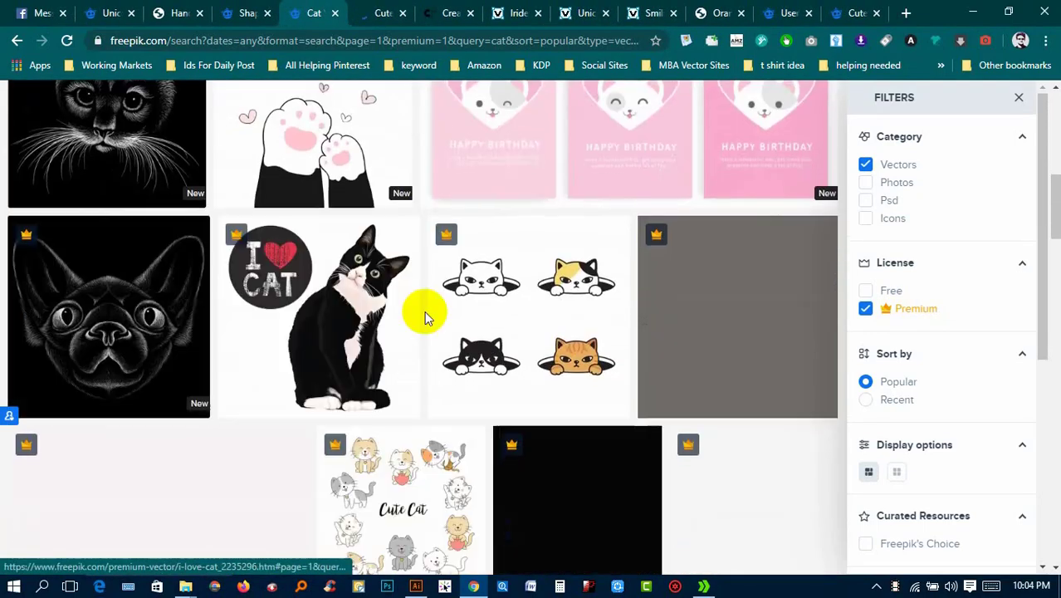
pyautogui.scroll(-3, 424, 310)
pyautogui.scroll(-2, 425, 319)
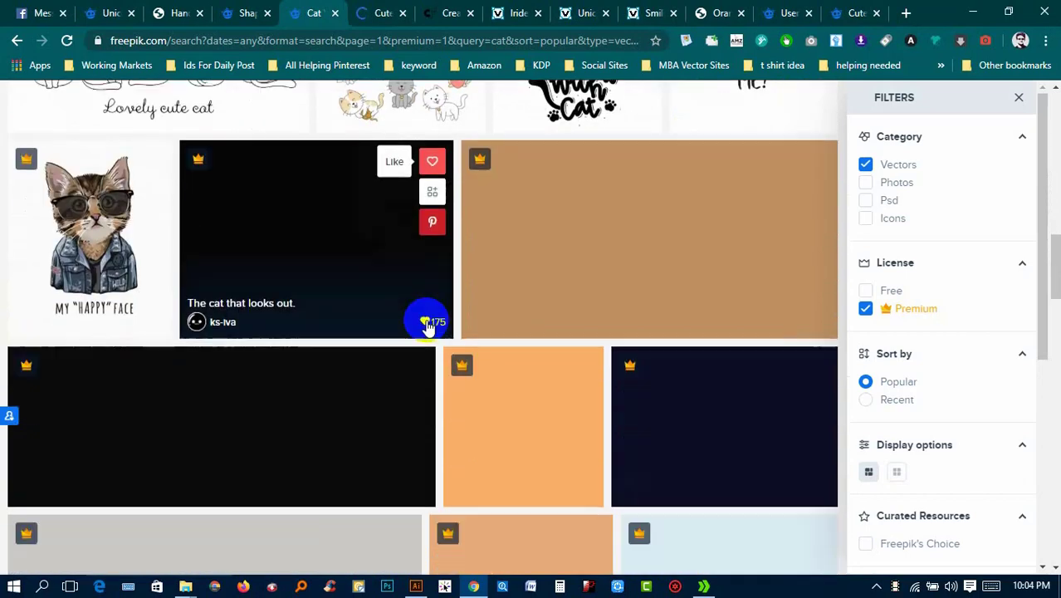
pyautogui.scroll(-1, 490, 418)
pyautogui.scroll(-1, 490, 418)
pyautogui.scroll(-1, 490, 417)
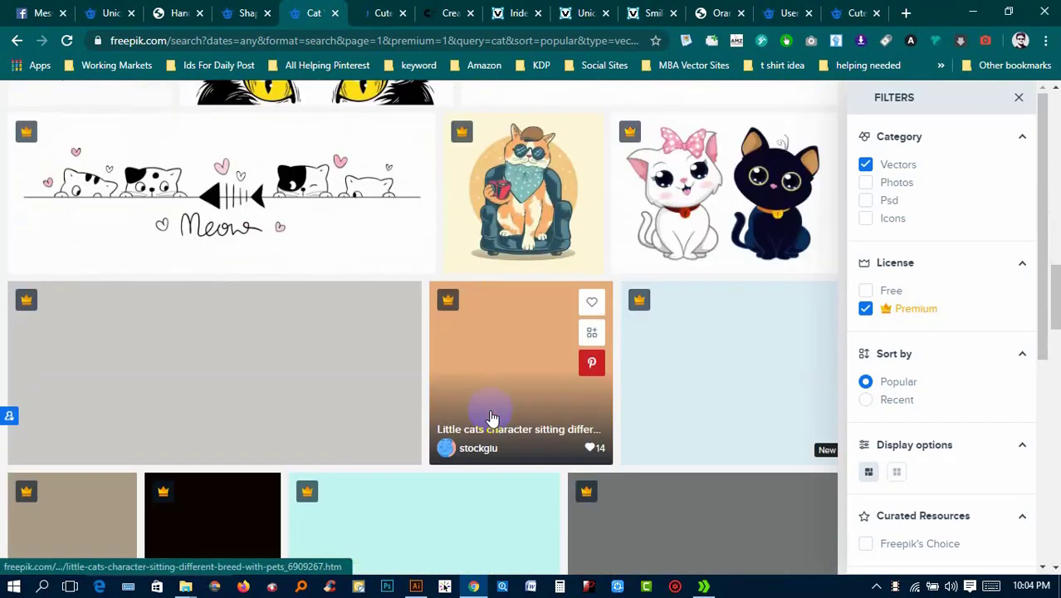
pyautogui.scroll(-1, 490, 418)
pyautogui.scroll(-2, 490, 417)
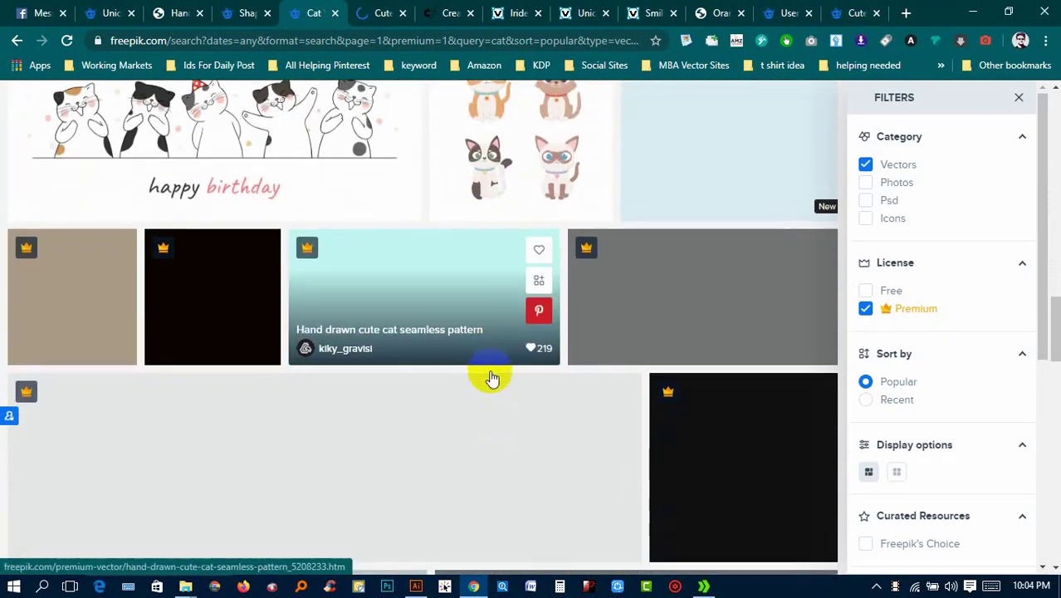
pyautogui.scroll(-1, 284, 420)
pyautogui.scroll(1, 284, 416)
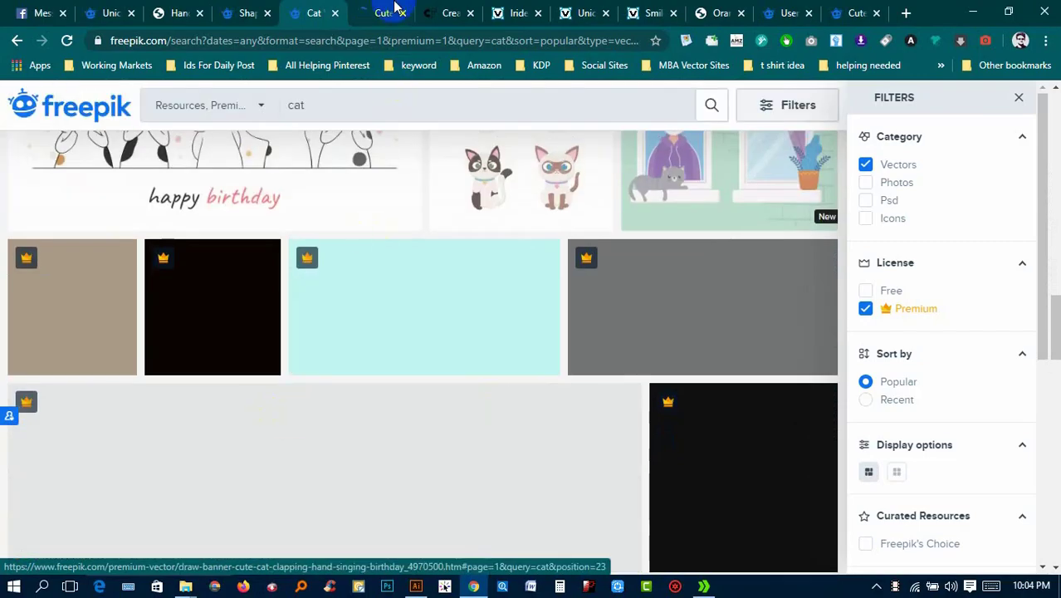
# Preview the kitten greeting page and the Cute chubby cat pattern details
pyautogui.click(395, 9)
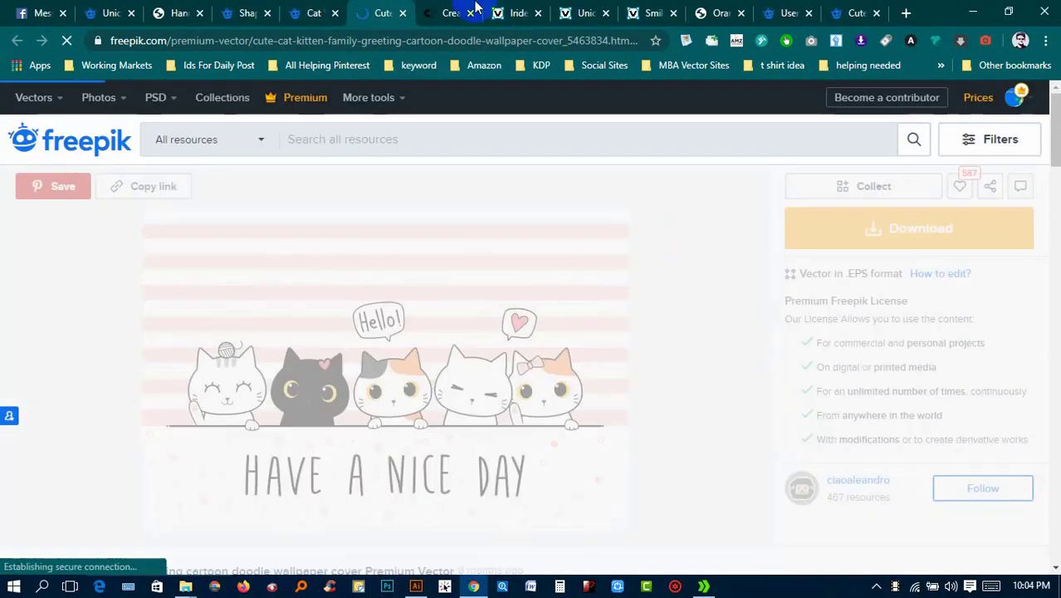
pyautogui.click(313, 13)
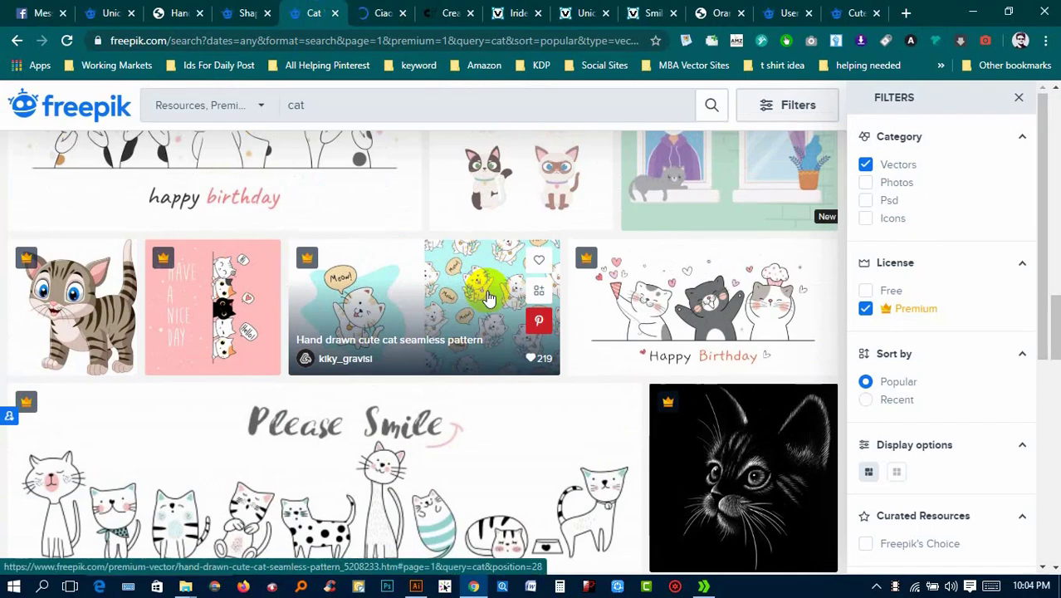
pyautogui.scroll(-3, 488, 296)
pyautogui.scroll(-2, 488, 296)
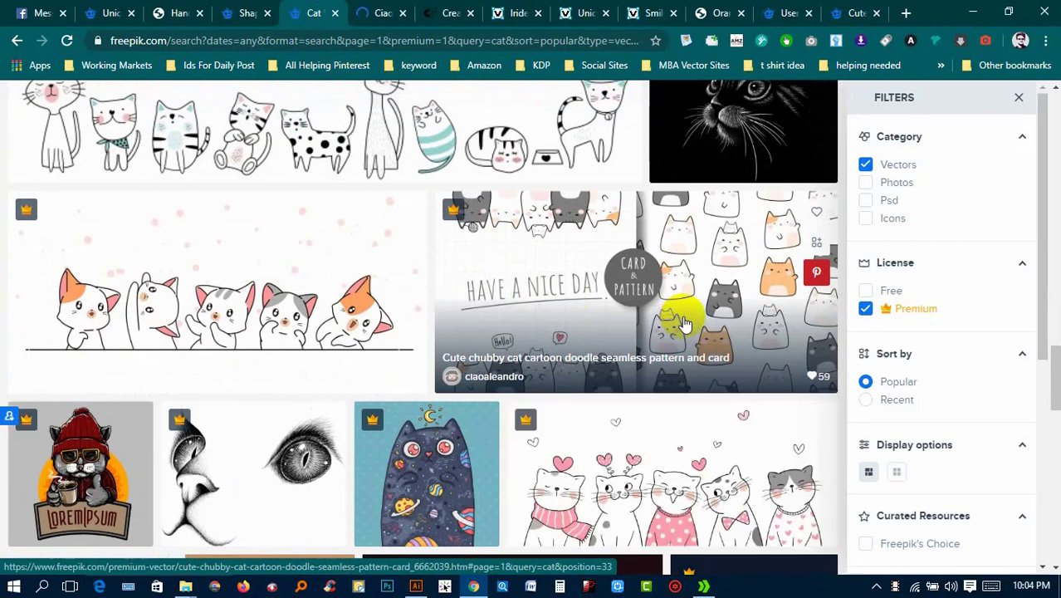
pyautogui.click(684, 324)
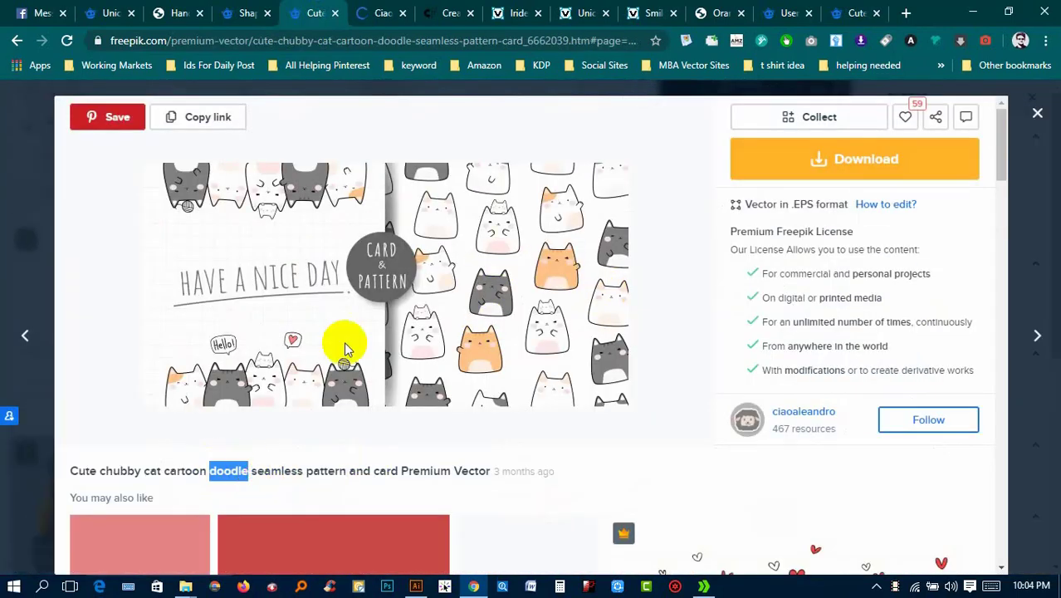
pyautogui.click(1018, 124)
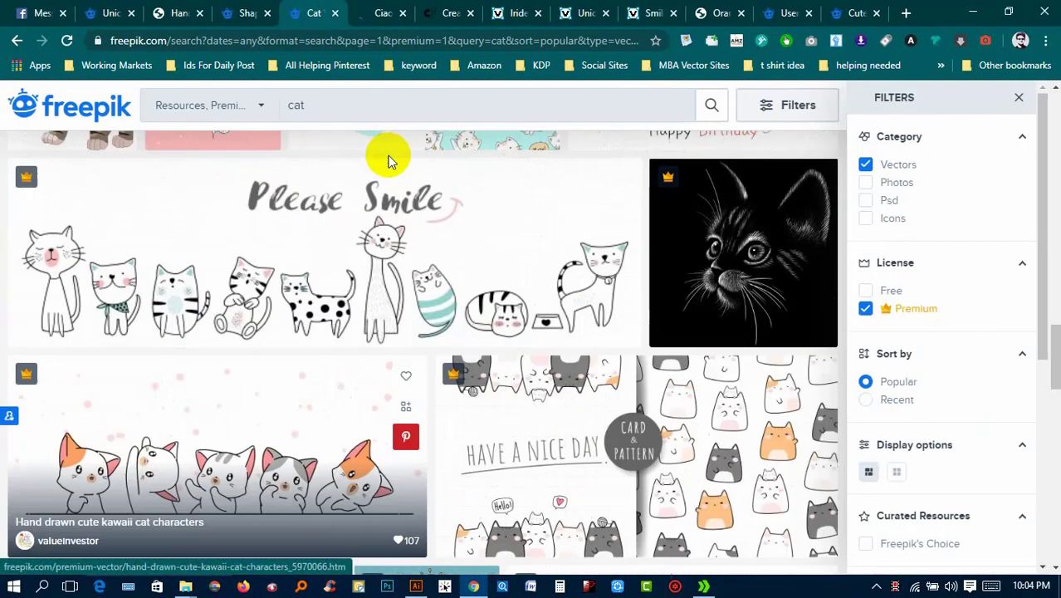
# Search Freepik for 'doodle' vectors, then bring up the Creative Fabrica tab
pyautogui.scroll(1, 365, 141)
pyautogui.click(348, 107)
pyautogui.hotkey('ctrl', 'a')
pyautogui.write('doodle')
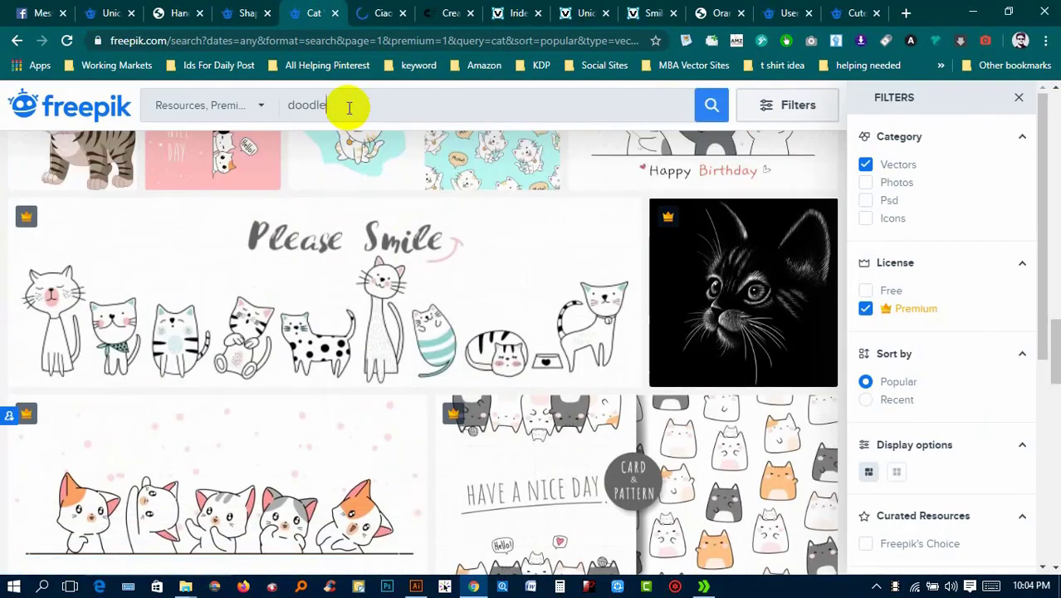
pyautogui.press('Return')
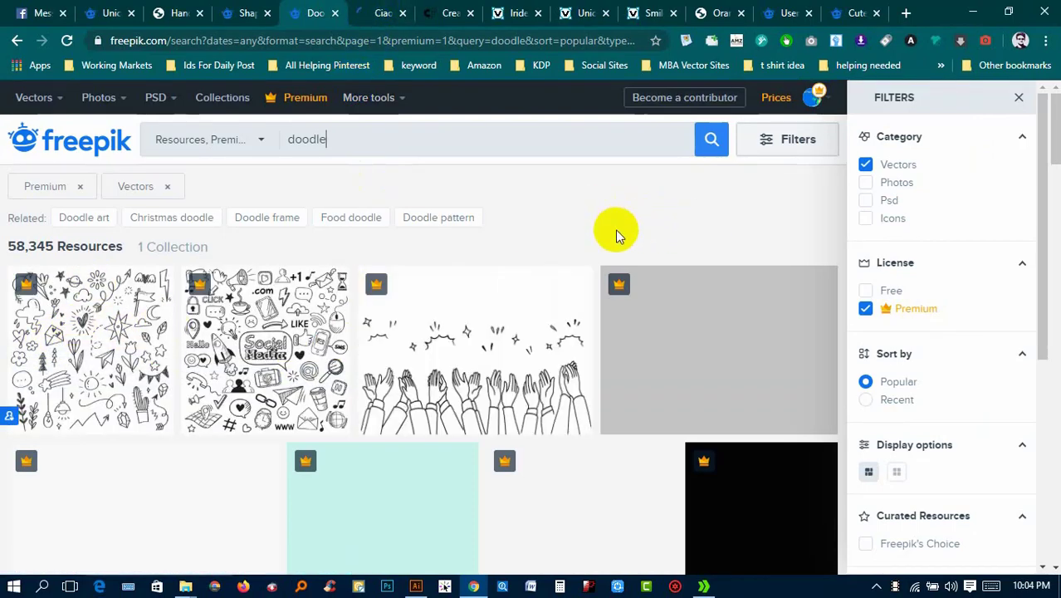
pyautogui.scroll(-2, 598, 246)
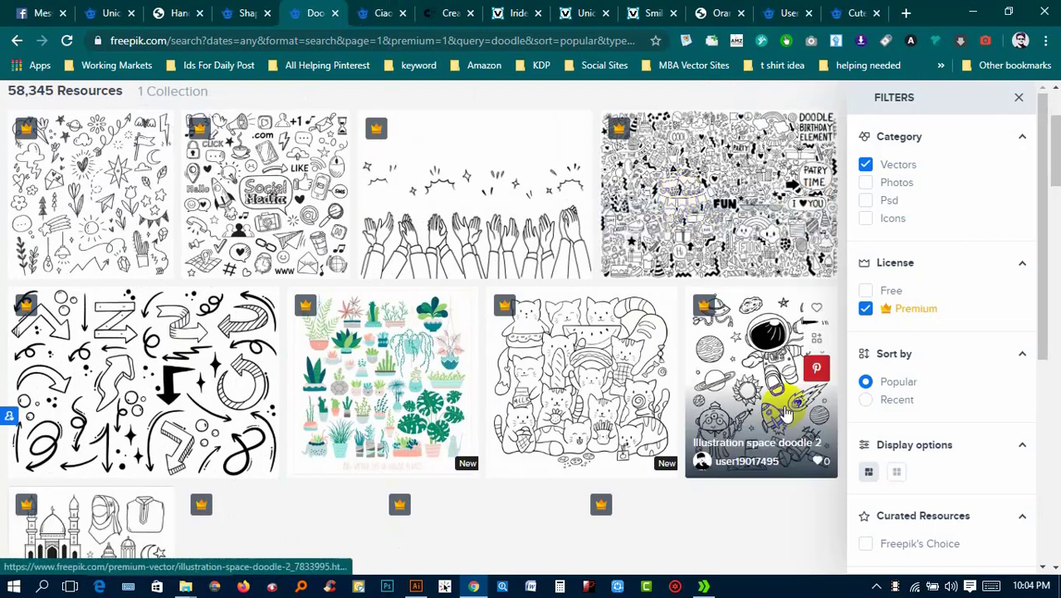
pyautogui.scroll(-1, 593, 282)
pyautogui.scroll(-2, 606, 307)
pyautogui.scroll(-2, 631, 299)
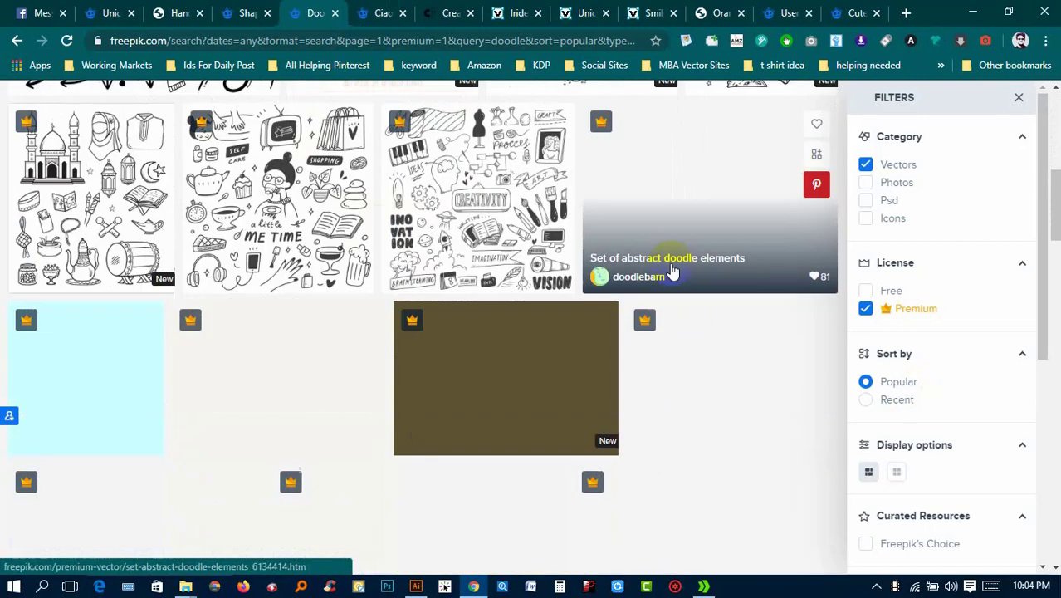
pyautogui.click(445, 10)
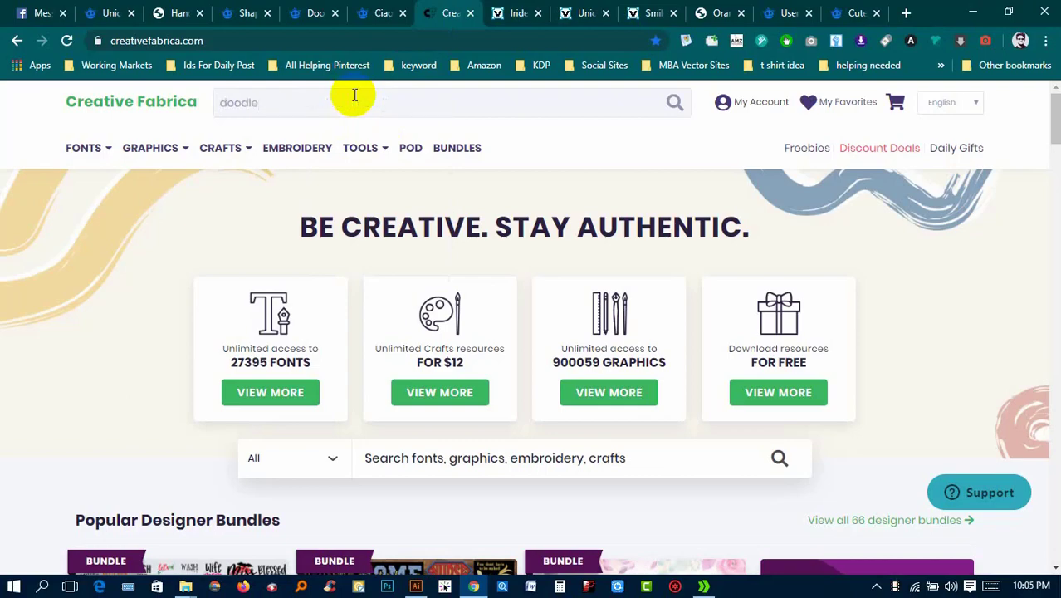
pyautogui.press('Return')
pyautogui.scroll(-4, 354, 99)
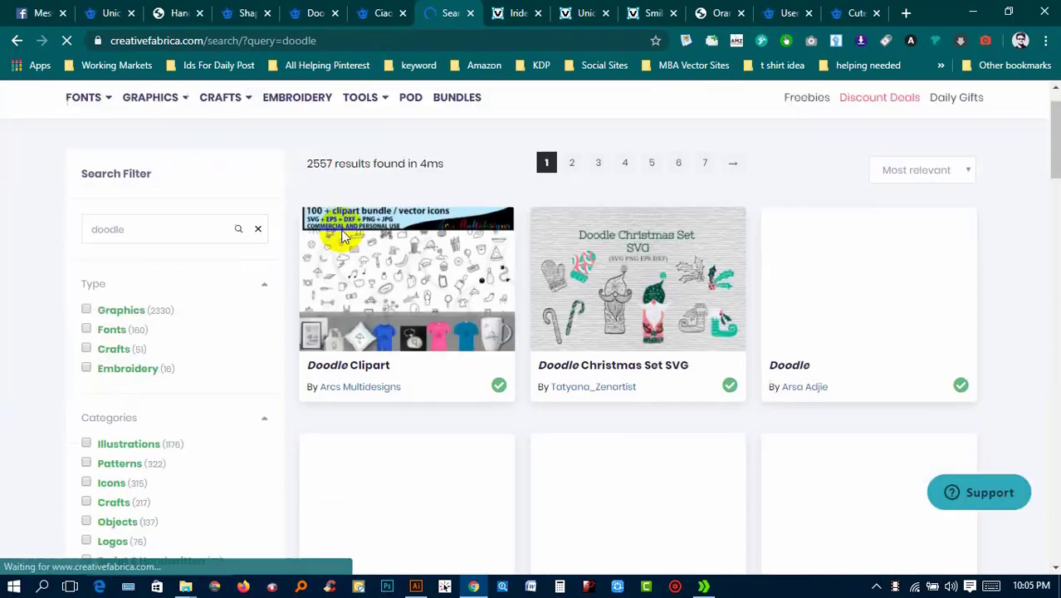
pyautogui.scroll(-2, 335, 237)
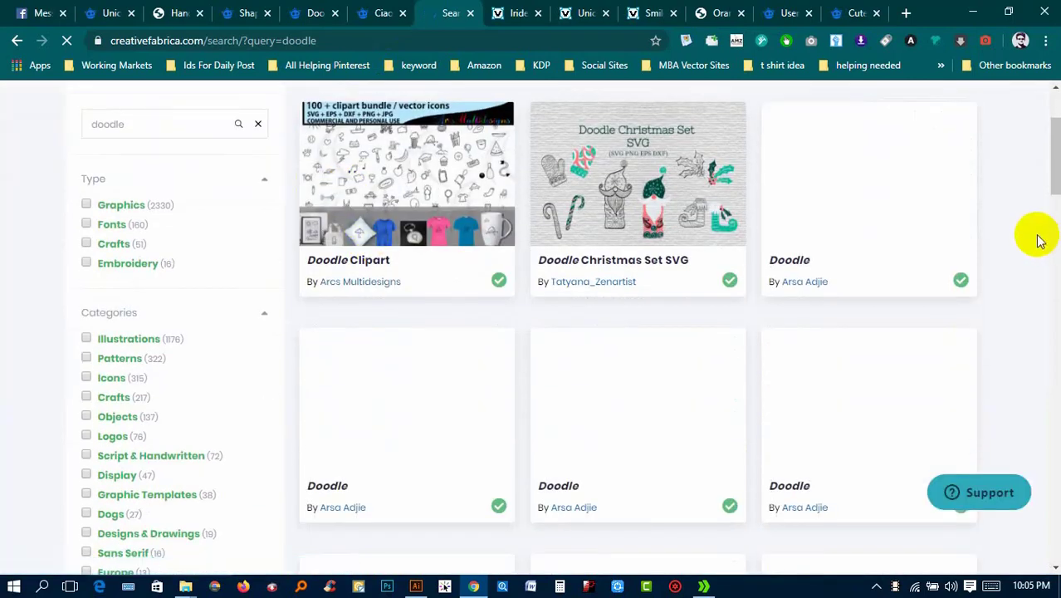
pyautogui.scroll(-2, 770, 257)
pyautogui.scroll(-4, 495, 232)
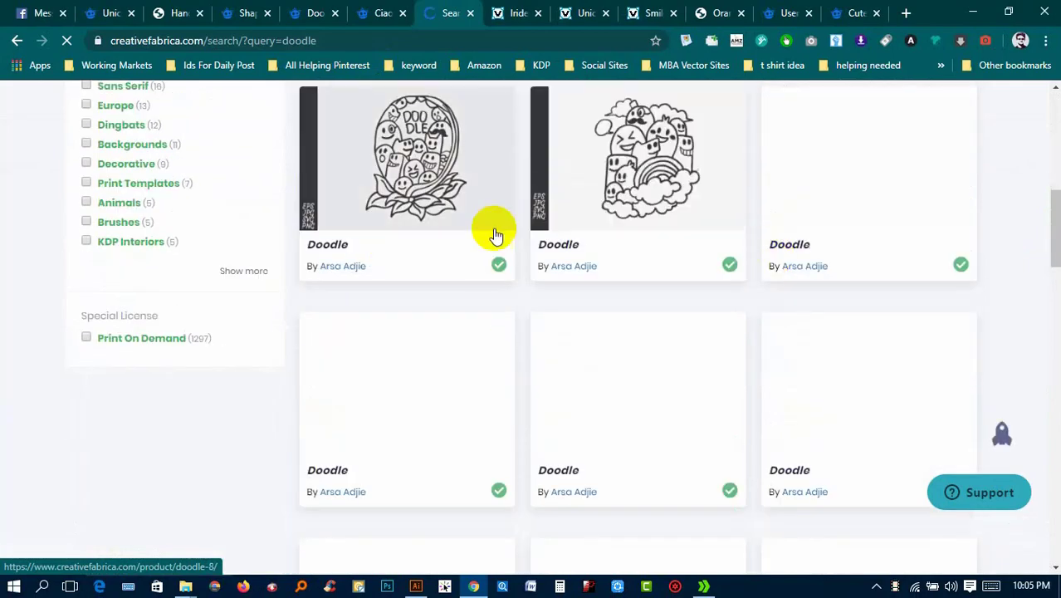
pyautogui.scroll(6, 362, 195)
pyautogui.scroll(2, 85, 105)
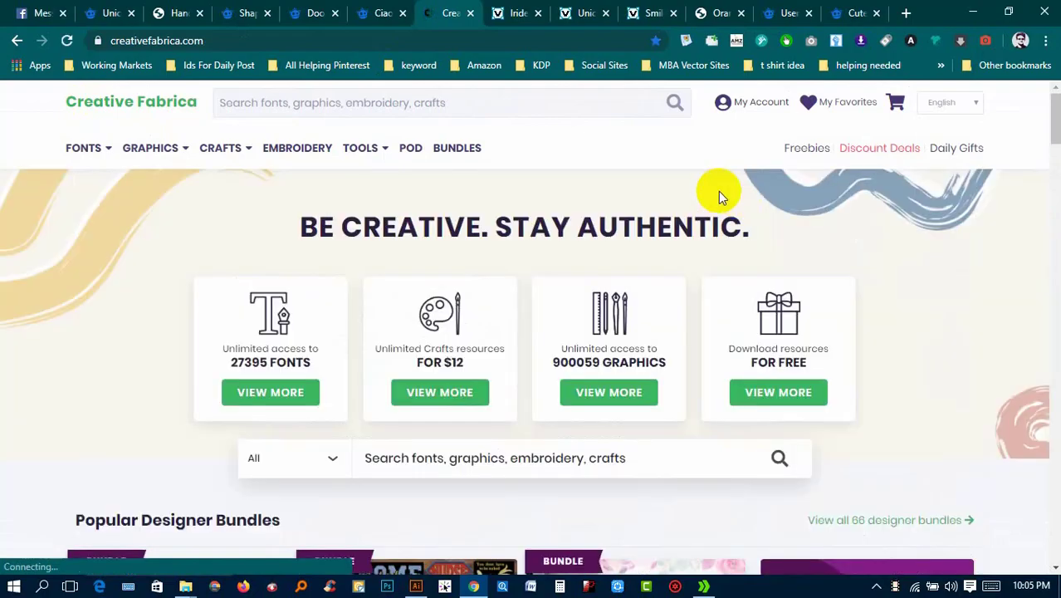
pyautogui.scroll(-3, 486, 308)
pyautogui.scroll(-2, 486, 308)
pyautogui.scroll(-3, 874, 430)
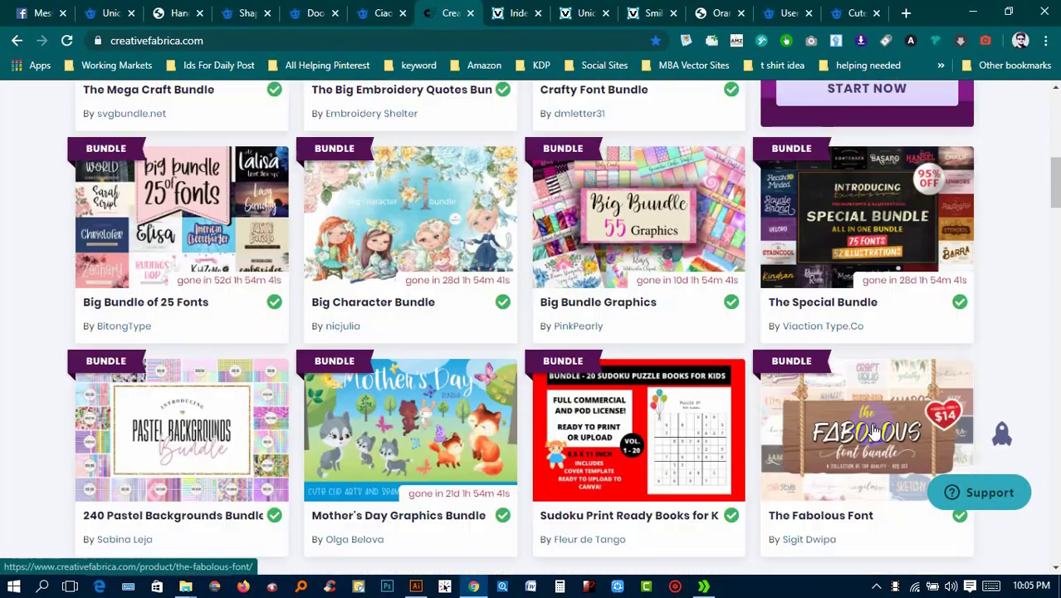
pyautogui.scroll(-2, 822, 415)
pyautogui.scroll(2, 581, 341)
pyautogui.scroll(-4, 299, 286)
pyautogui.scroll(-5, 170, 295)
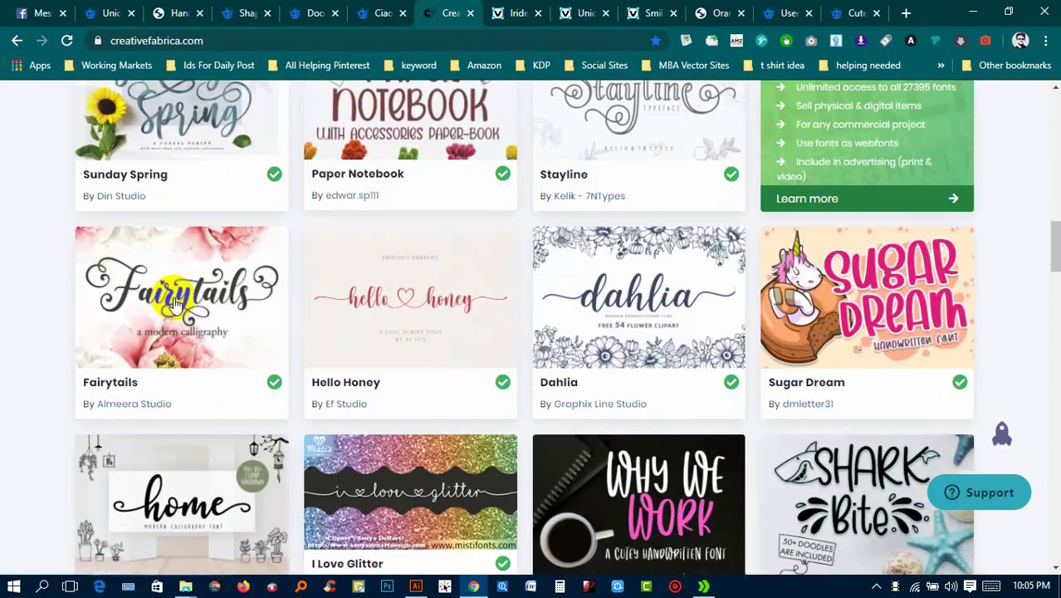
pyautogui.scroll(-3, 178, 303)
pyautogui.scroll(-3, 189, 308)
pyautogui.scroll(-1, 199, 324)
pyautogui.scroll(-1, 209, 339)
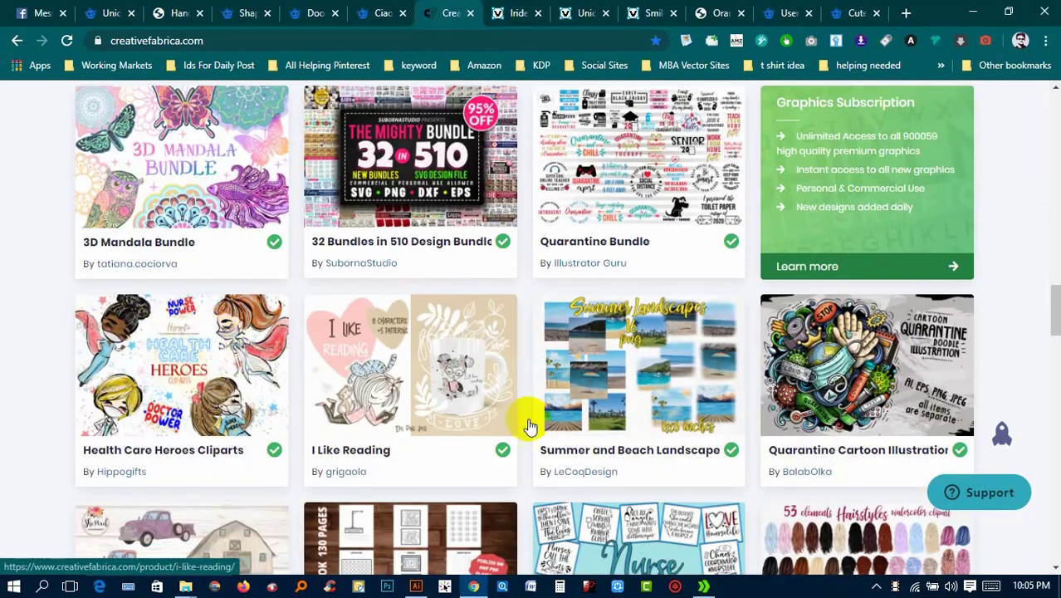
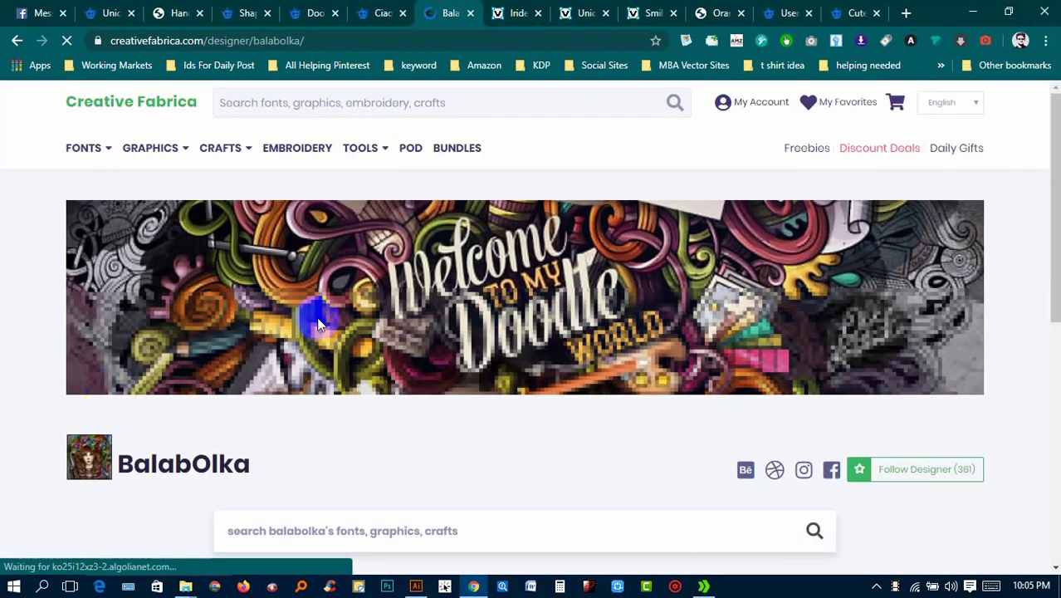
# Download the 8 Funny Sea Life Vector Doodle Stickers zip (18.29 MB) from Creative Fabrica
pyautogui.scroll(-5, 764, 263)
pyautogui.scroll(3, 631, 257)
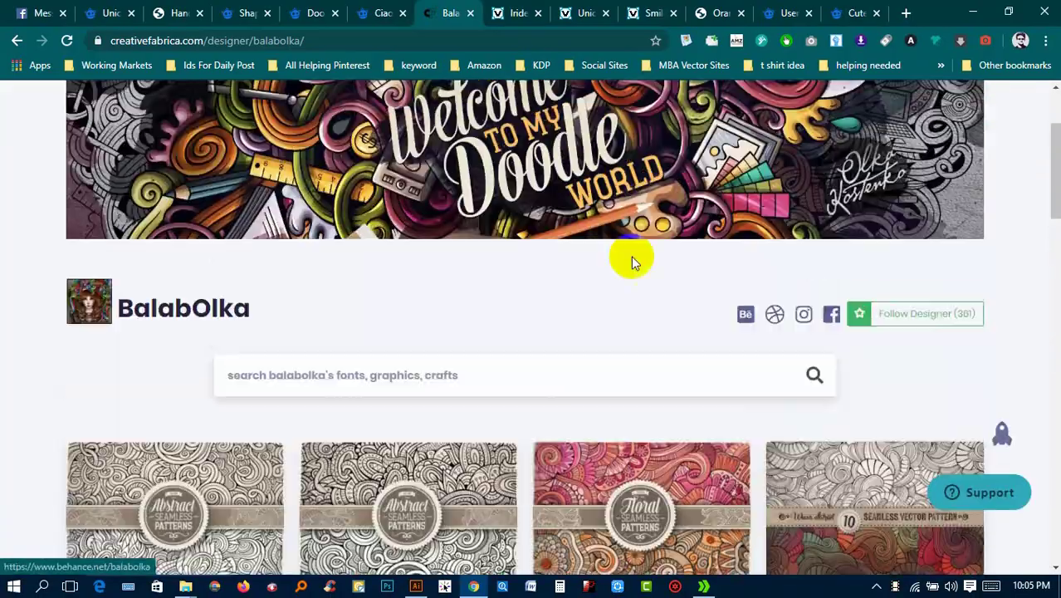
pyautogui.scroll(2, 606, 291)
pyautogui.scroll(-1, 586, 328)
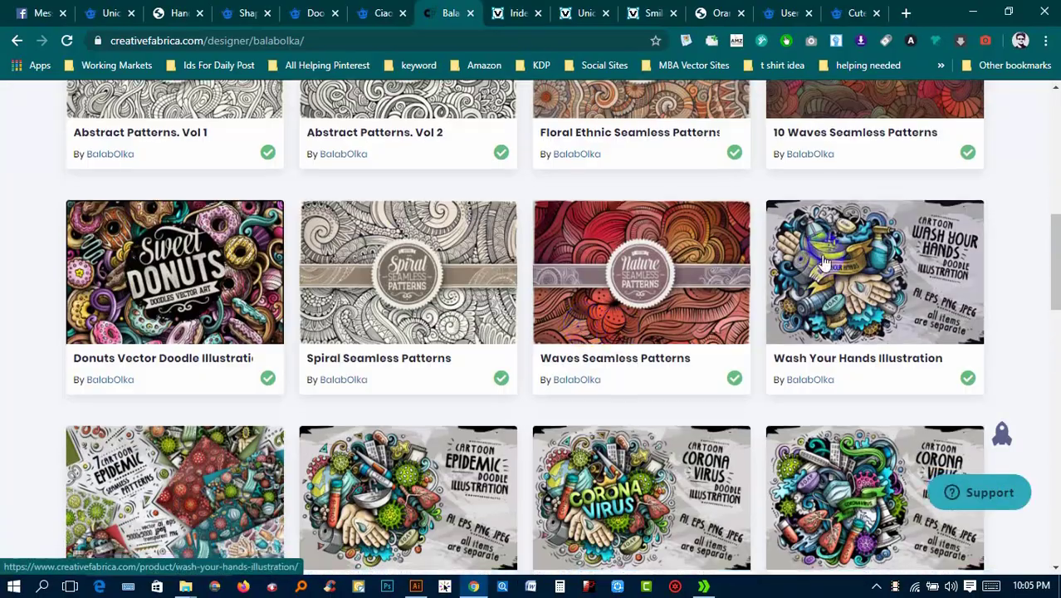
pyautogui.scroll(-5, 639, 324)
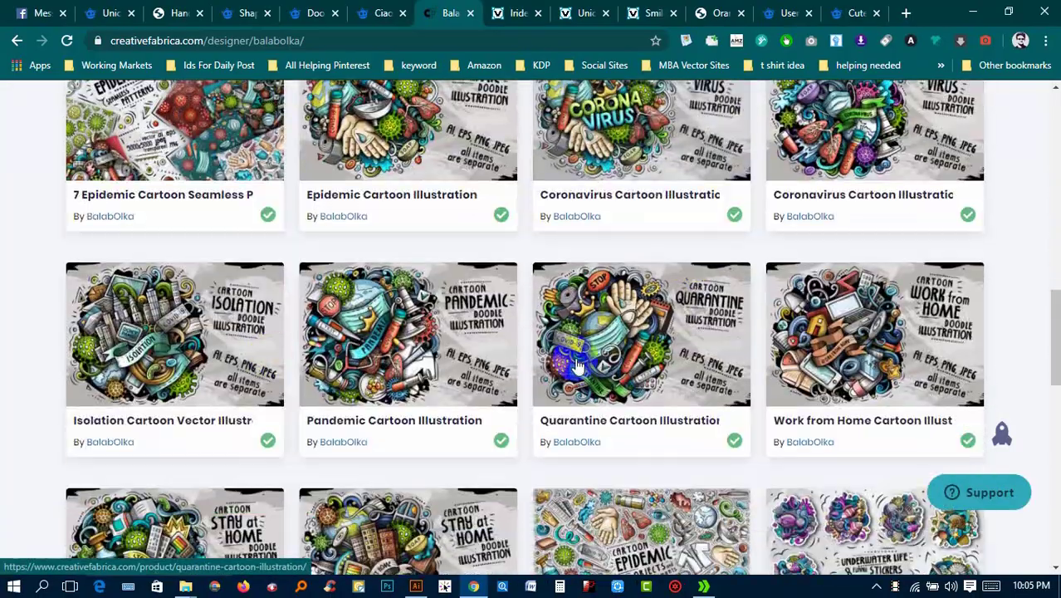
pyautogui.scroll(-2, 517, 320)
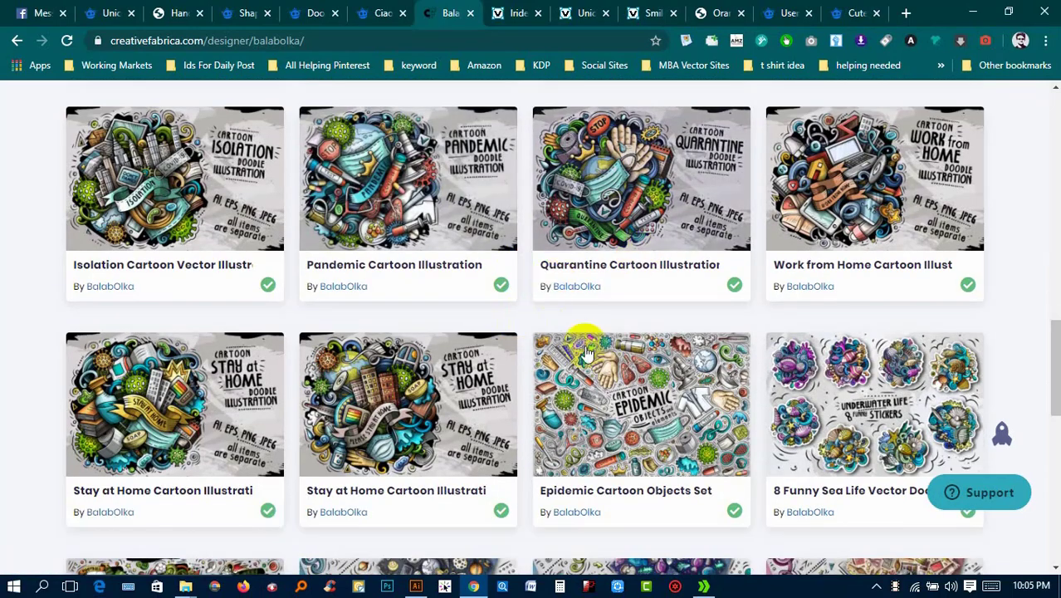
pyautogui.scroll(-2, 580, 343)
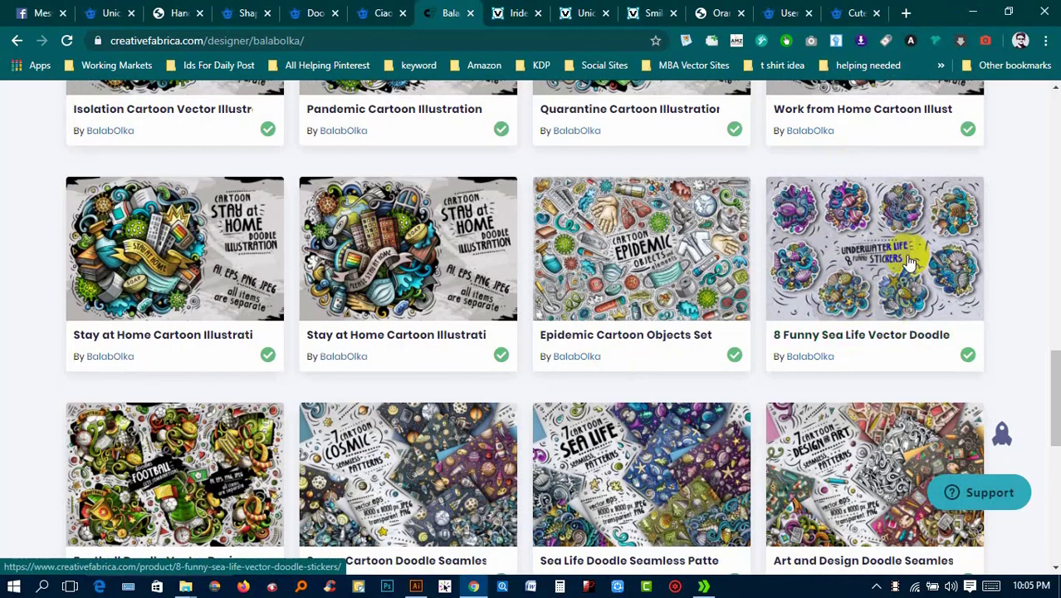
pyautogui.click(911, 262)
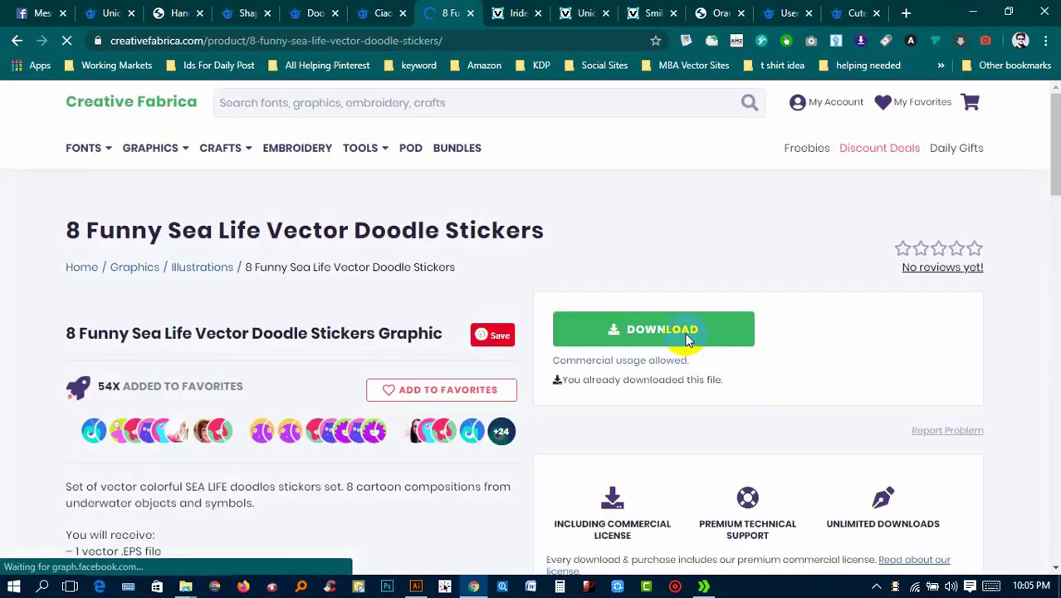
pyautogui.click(706, 338)
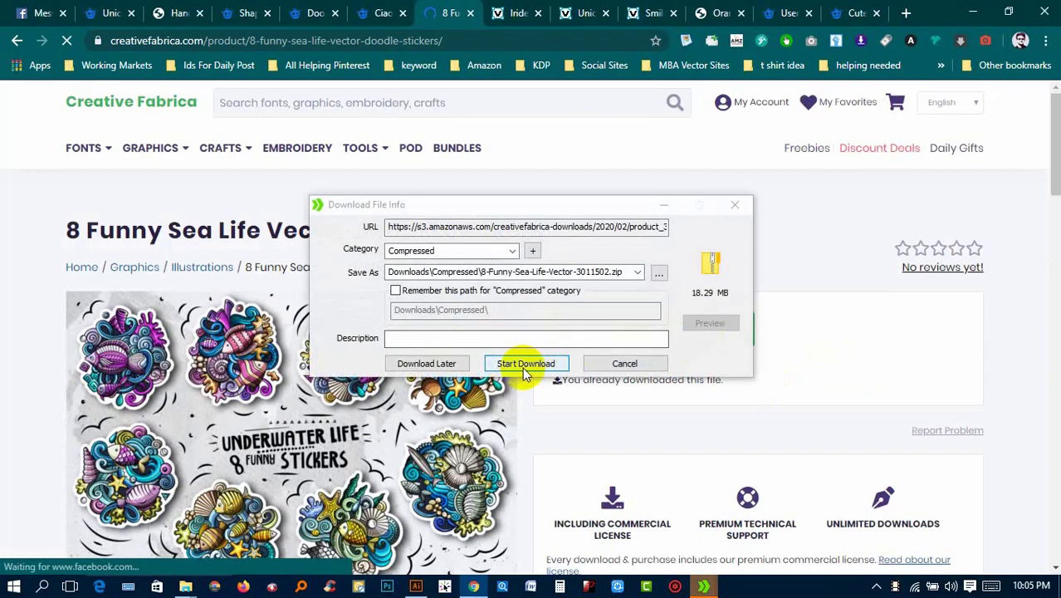
pyautogui.click(523, 364)
# Open the second donuts_3d_comp_color file from the Mega KDP Design folder in Illustrator
pyautogui.click(973, 11)
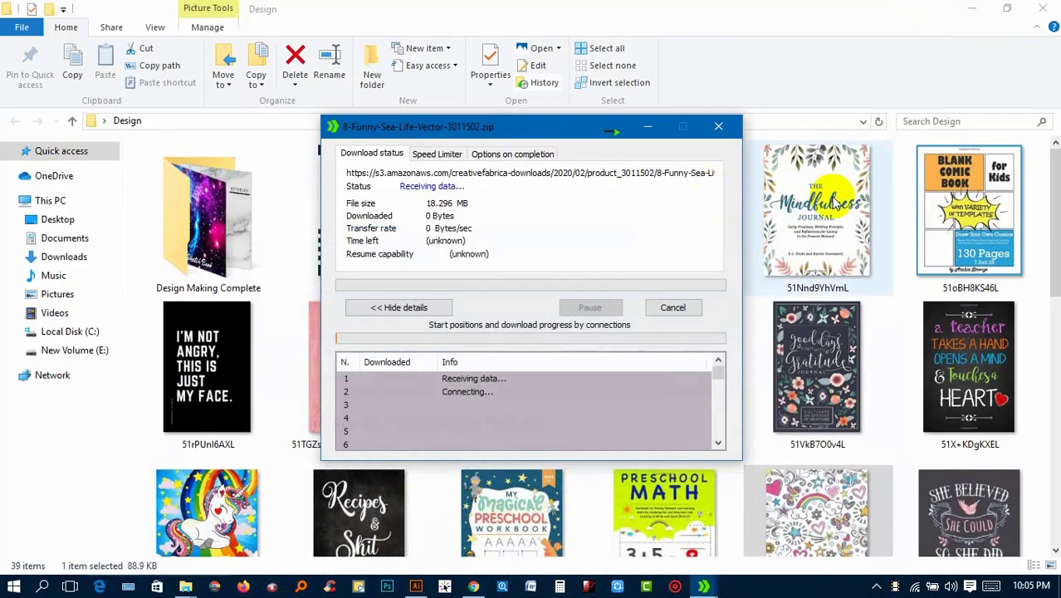
pyautogui.click(648, 127)
pyautogui.click(972, 10)
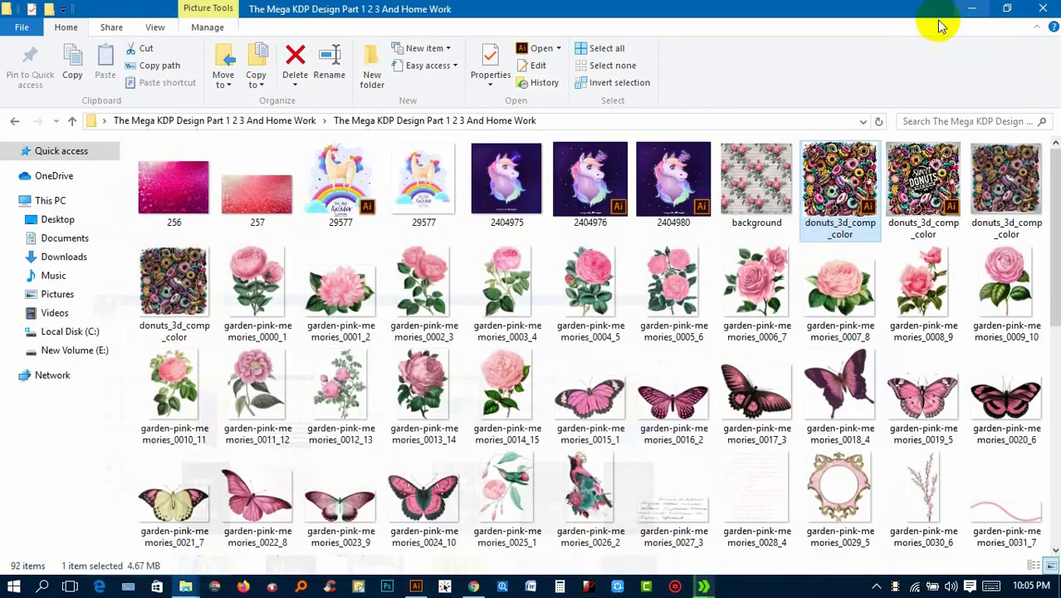
pyautogui.click(922, 183)
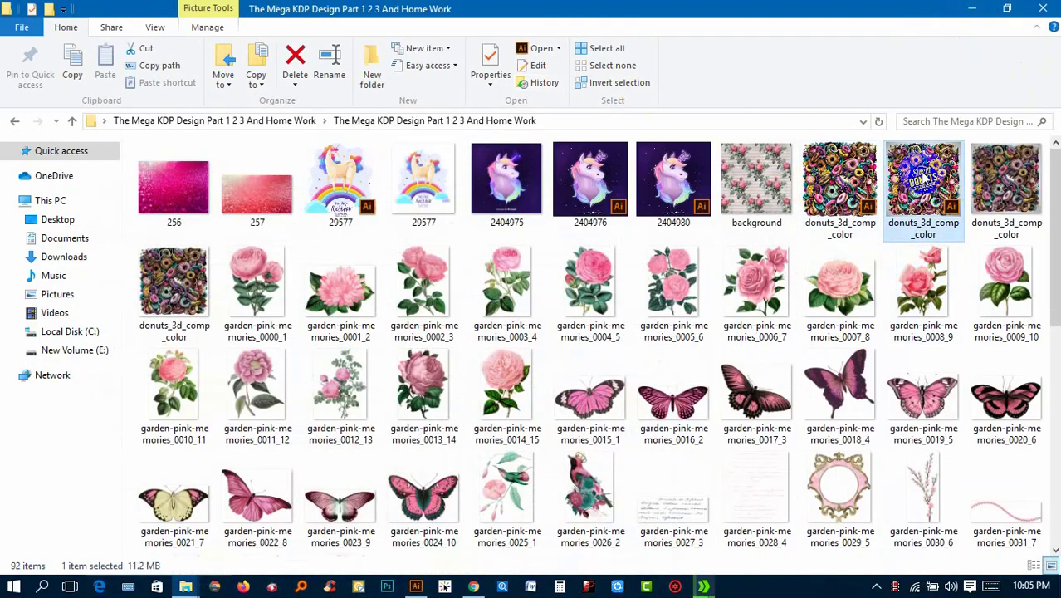
pyautogui.click(864, 191)
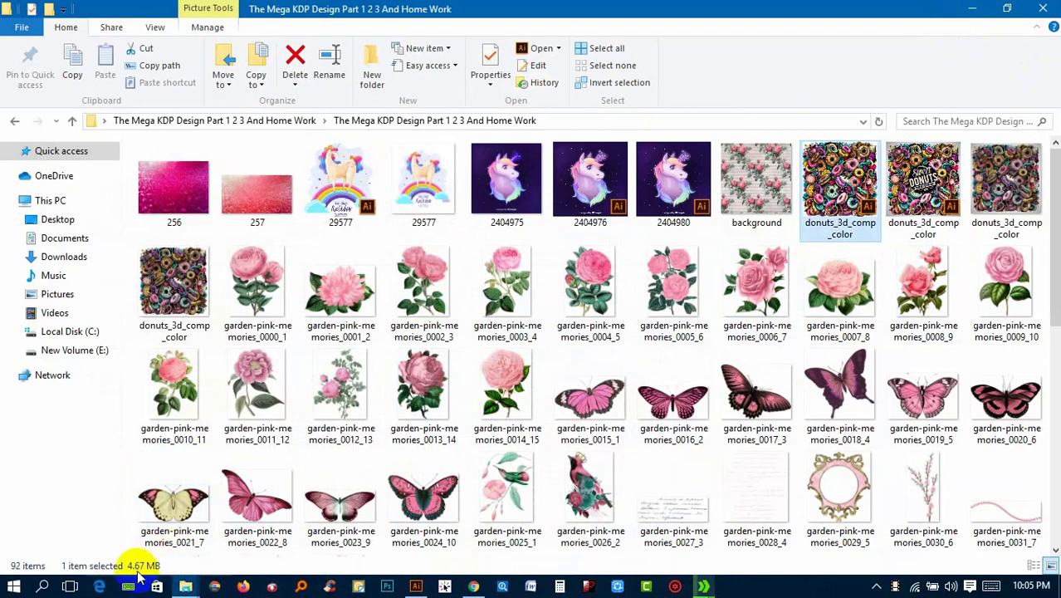
pyautogui.click(937, 198)
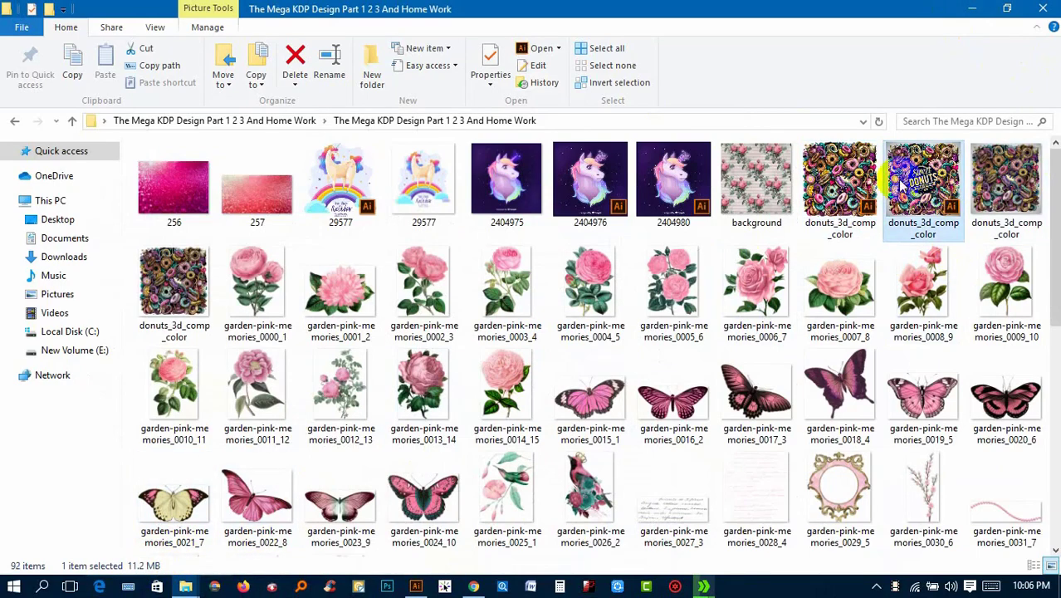
pyautogui.doubleClick(912, 188)
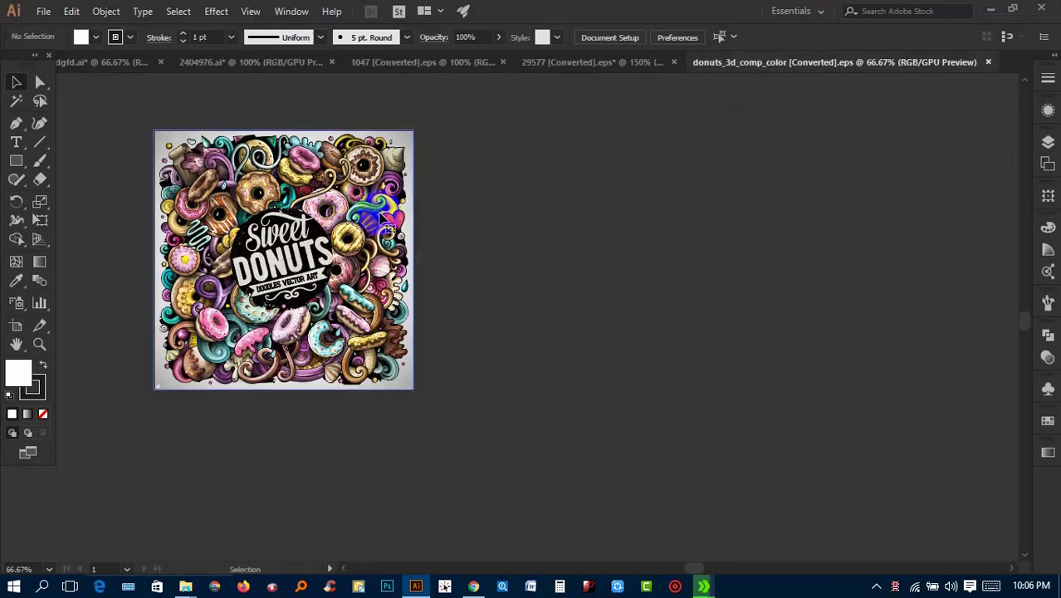
# Delete the hidden grey texture from behind the donut artwork
pyautogui.click(388, 227)
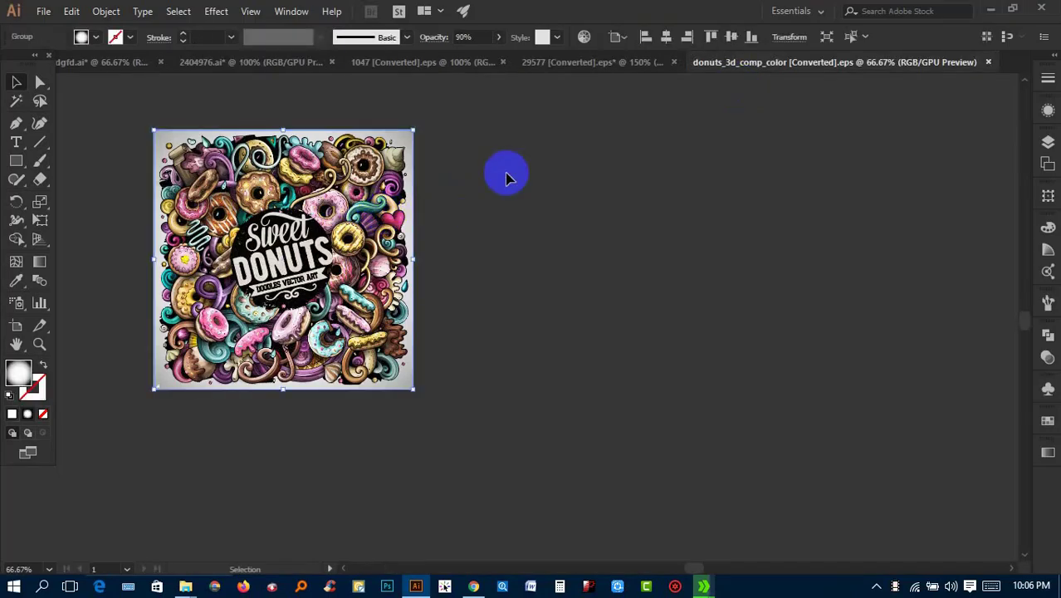
pyautogui.moveTo(418, 148); pyautogui.dragTo(409, 145)
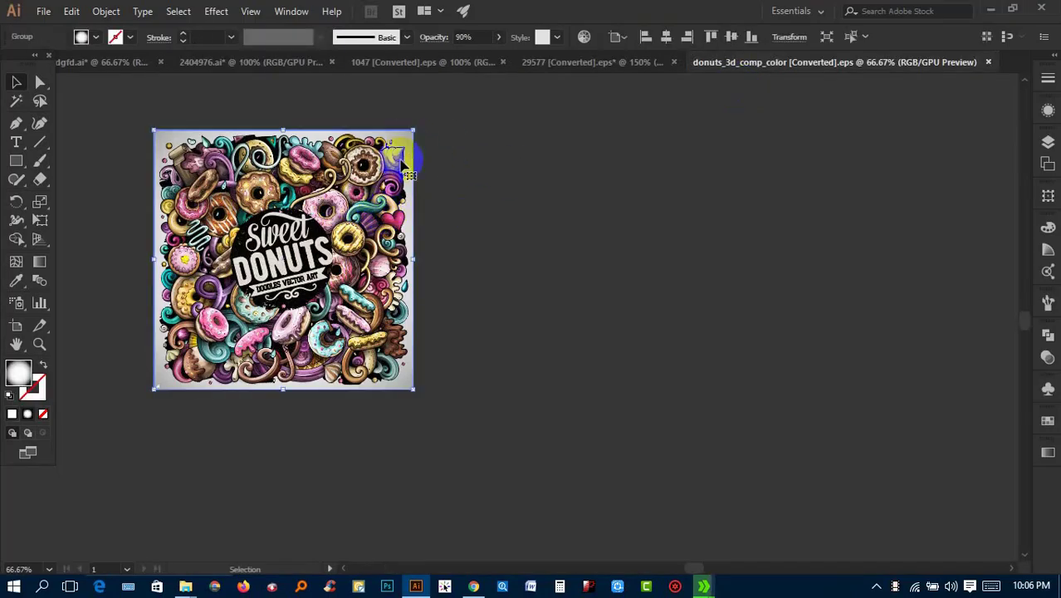
pyautogui.click(444, 158)
pyautogui.click(365, 171)
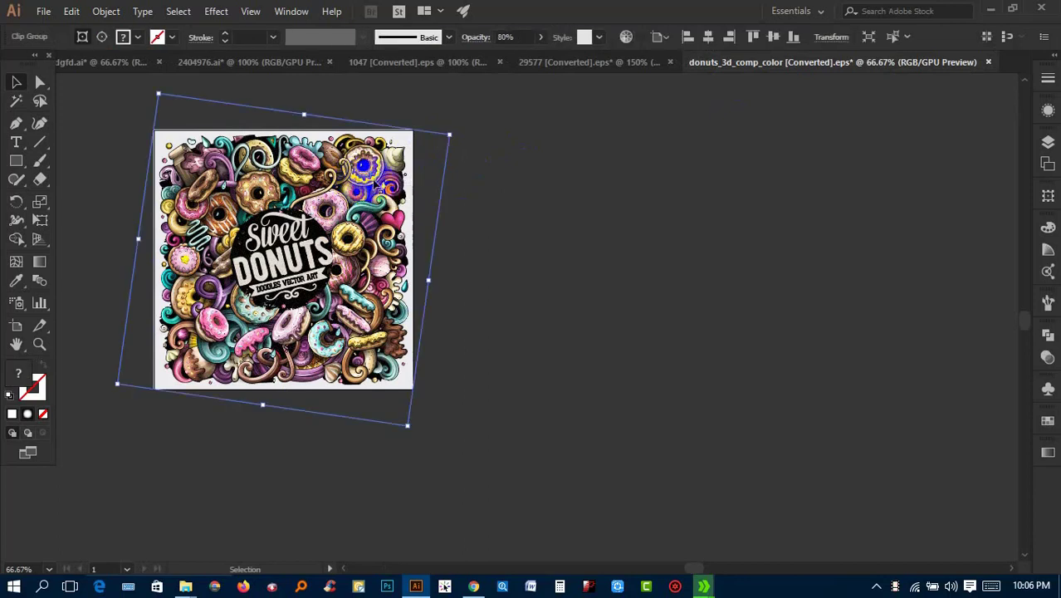
pyautogui.moveTo(694, 170); pyautogui.dragTo(693, 167)
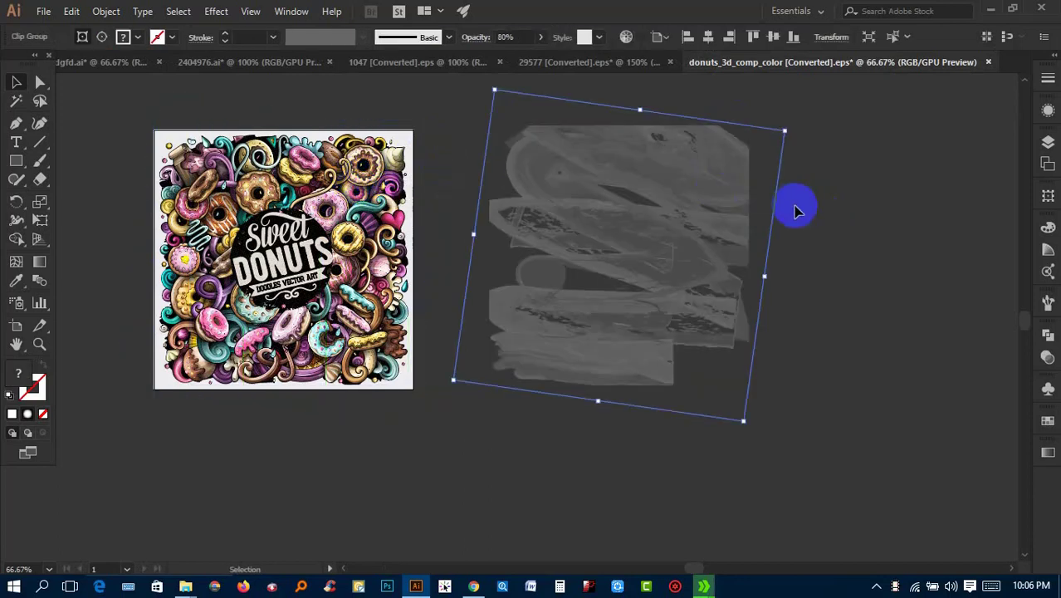
pyautogui.press('Delete')
# Move the donut artwork right and delete the faint leftover object beside it
pyautogui.click(319, 211)
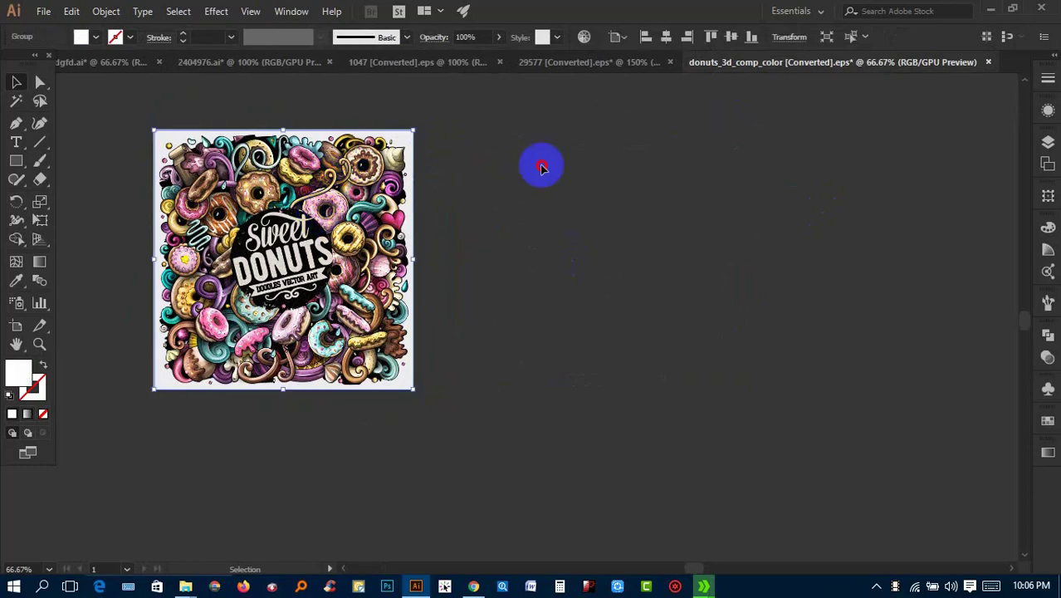
pyautogui.moveTo(542, 168); pyautogui.dragTo(756, 211)
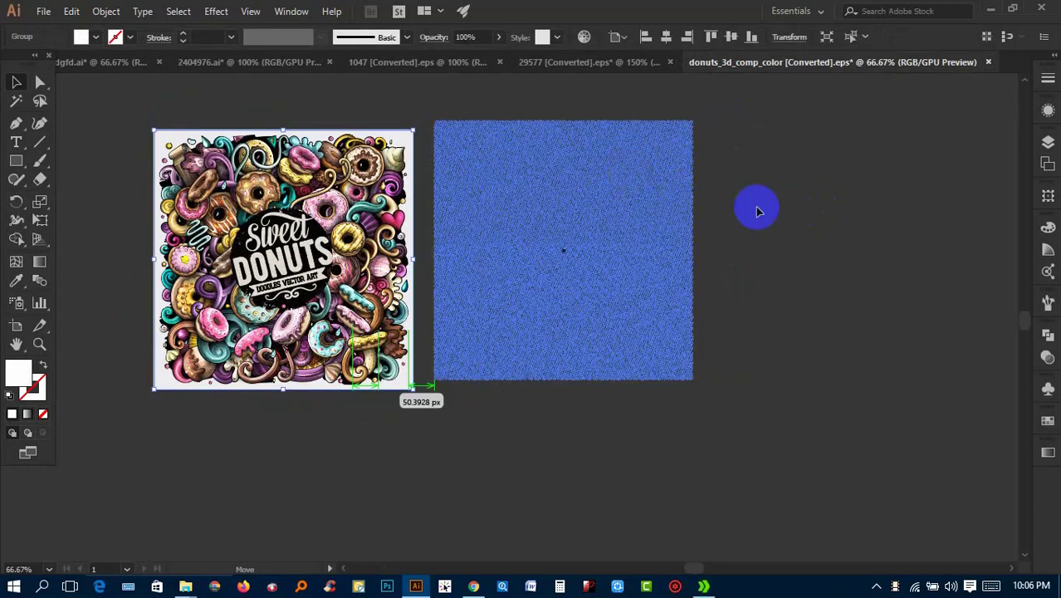
pyautogui.click(753, 346)
pyautogui.click(659, 325)
pyautogui.press('Delete')
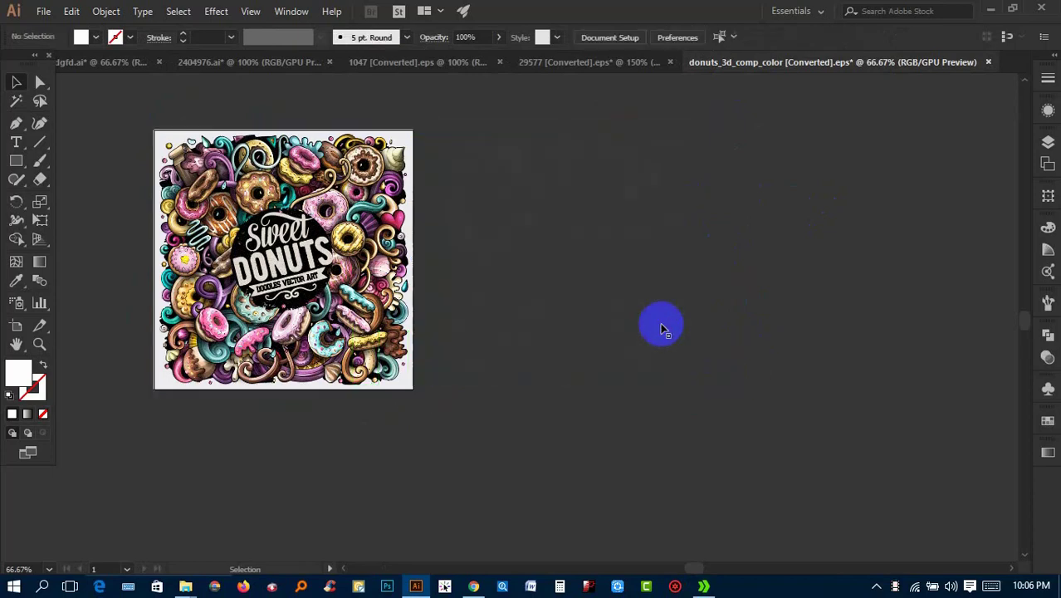
# Reposition the donut artwork beside the white square
pyautogui.click(353, 249)
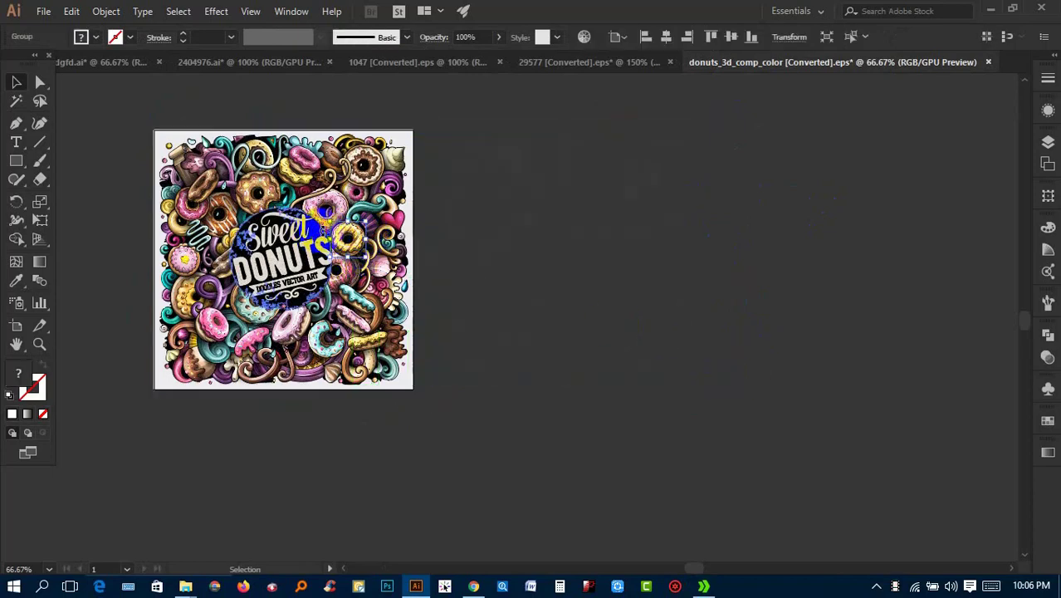
pyautogui.moveTo(471, 380); pyautogui.dragTo(114, 83)
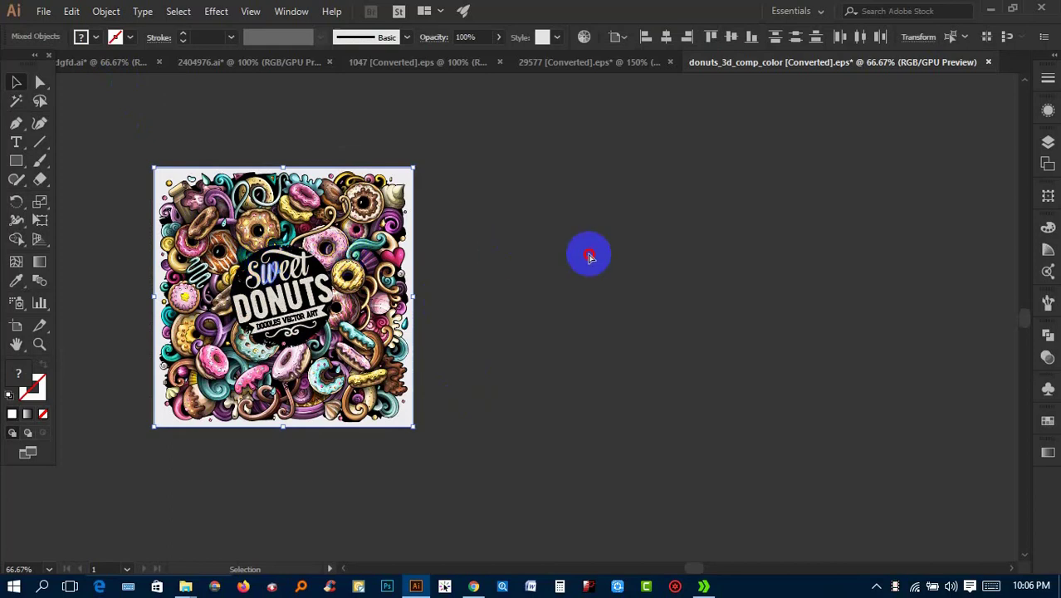
pyautogui.moveTo(276, 259)
pyautogui.mouseDown()
pyautogui.moveTo(779, 246)
pyautogui.moveTo(747, 166)
pyautogui.mouseUp()
pyautogui.click(804, 349)
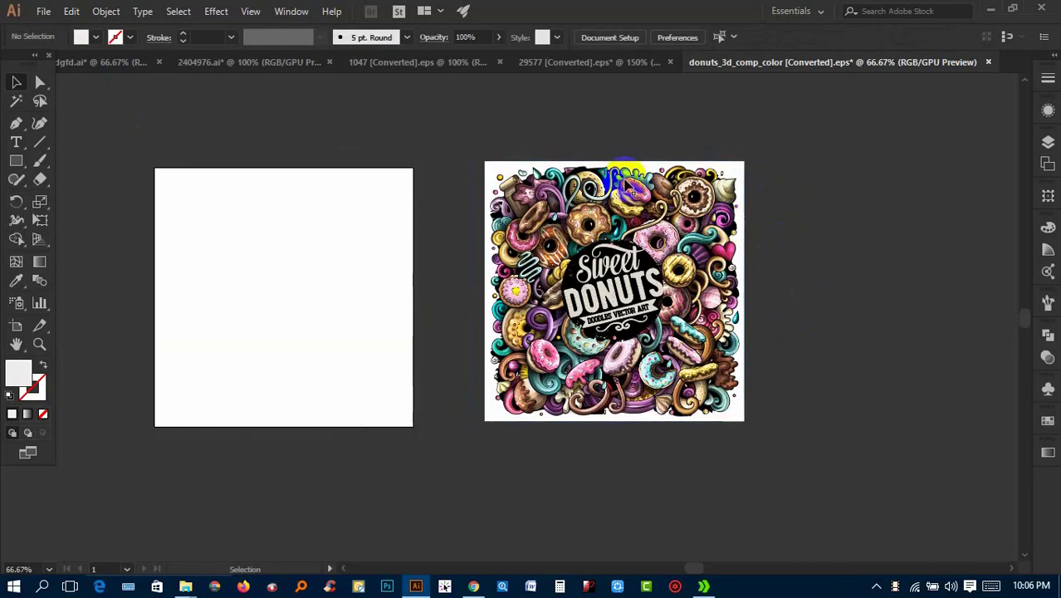
pyautogui.click(727, 171)
pyautogui.moveTo(727, 171); pyautogui.dragTo(604, 174)
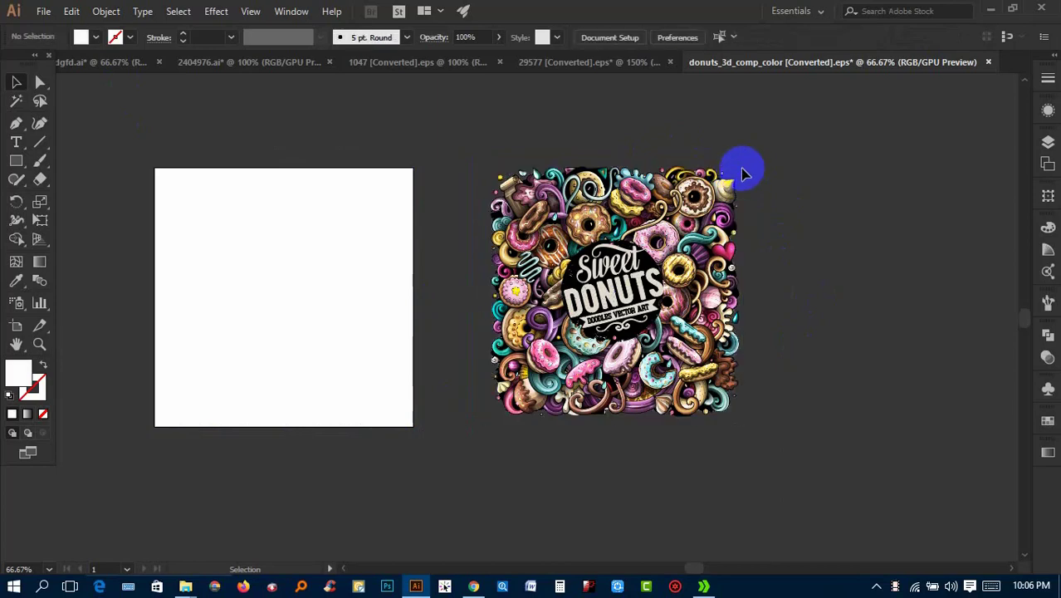
pyautogui.scroll(3, 605, 174)
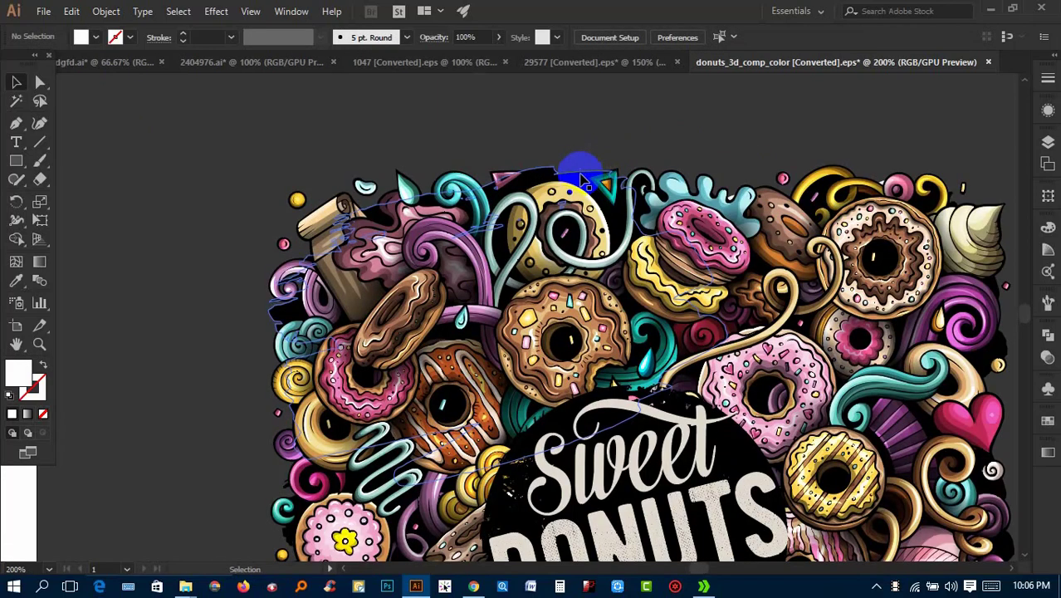
# Reselect the whole donut artwork and check its layout at different zoom levels
pyautogui.click(581, 170)
pyautogui.click(847, 37)
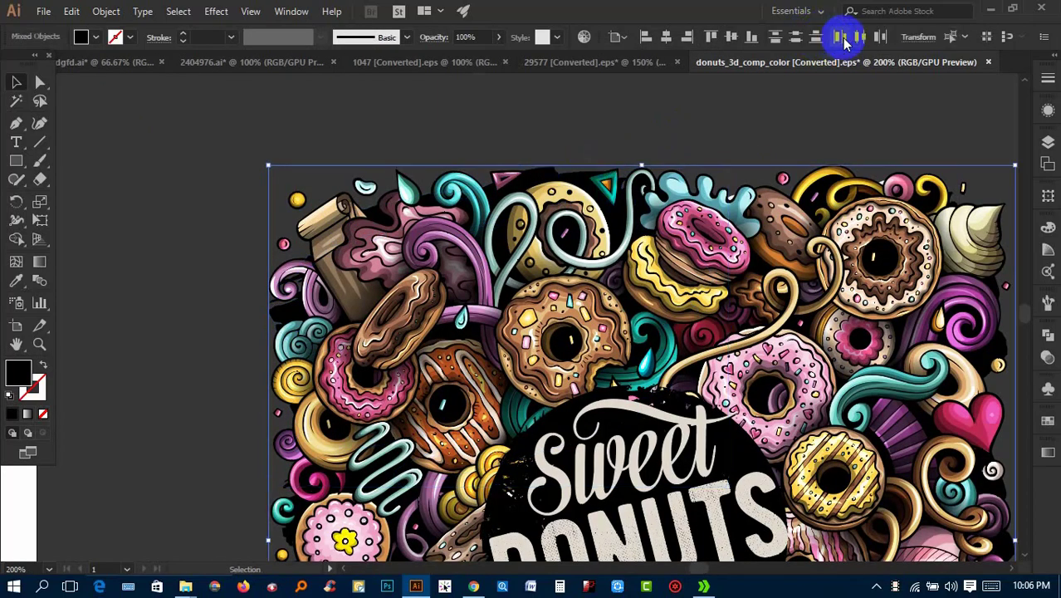
pyautogui.click(672, 135)
pyautogui.scroll(-2, 673, 135)
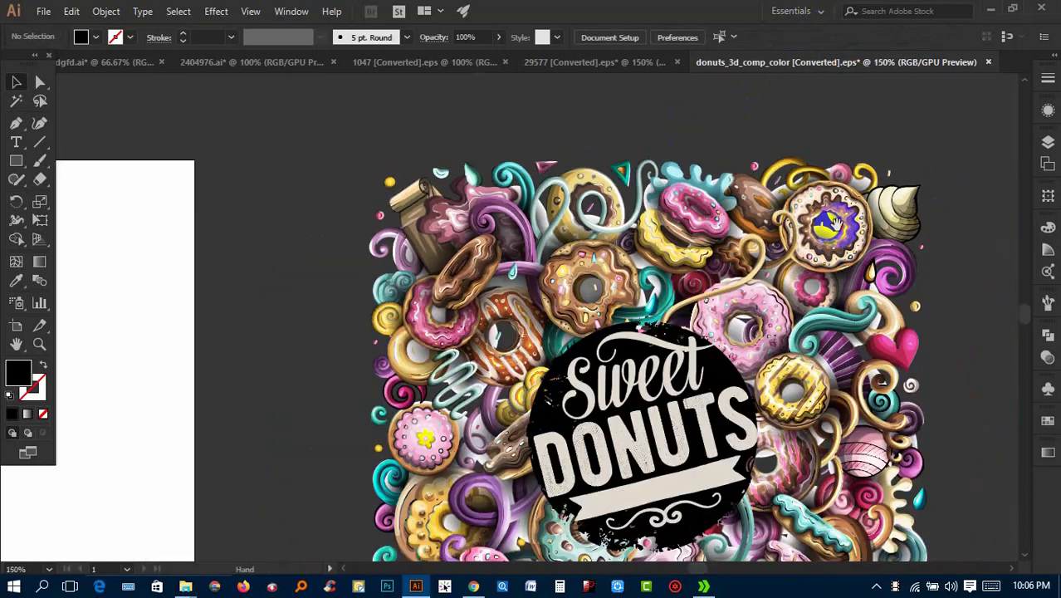
pyautogui.scroll(1, 750, 179)
pyautogui.scroll(-1, 840, 292)
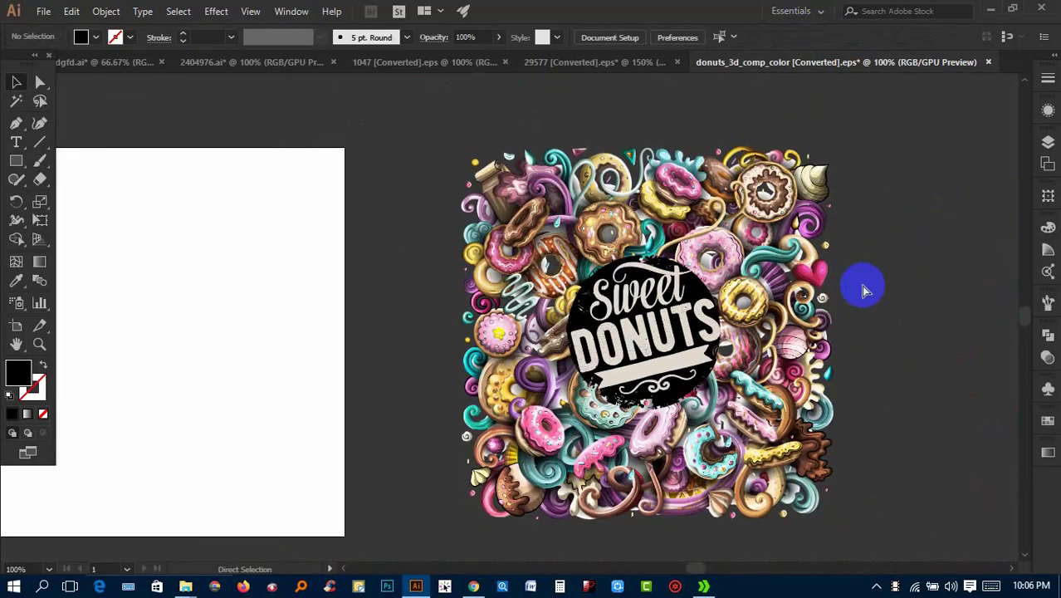
pyautogui.hotkey('ctrl', 'a')
pyautogui.click(853, 441)
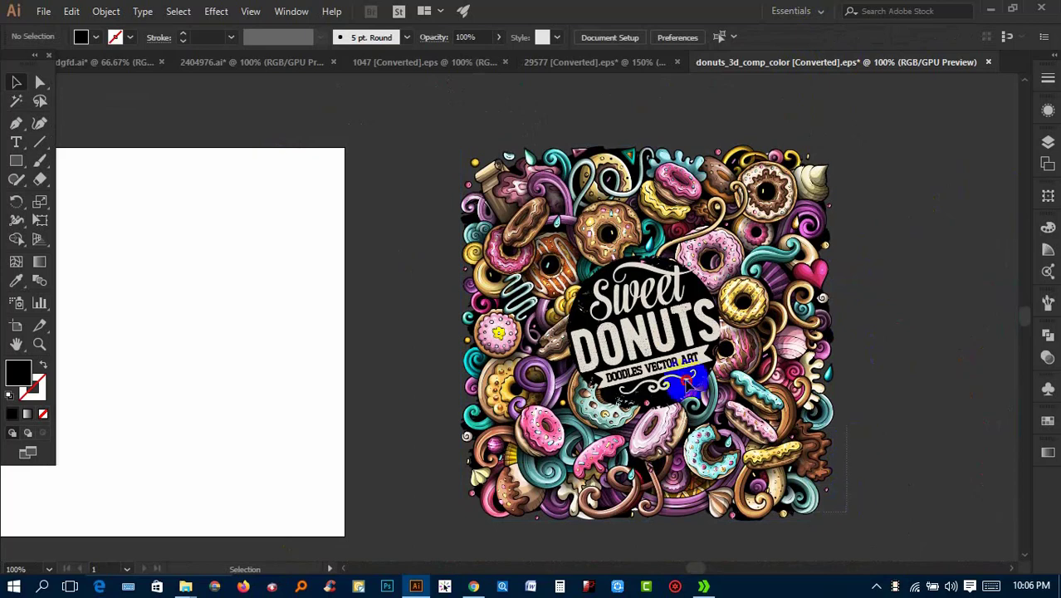
# Delete the Sweet Donuts logo badge and group all the remaining donut artwork
pyautogui.rightClick(676, 256)
pyautogui.click(877, 223)
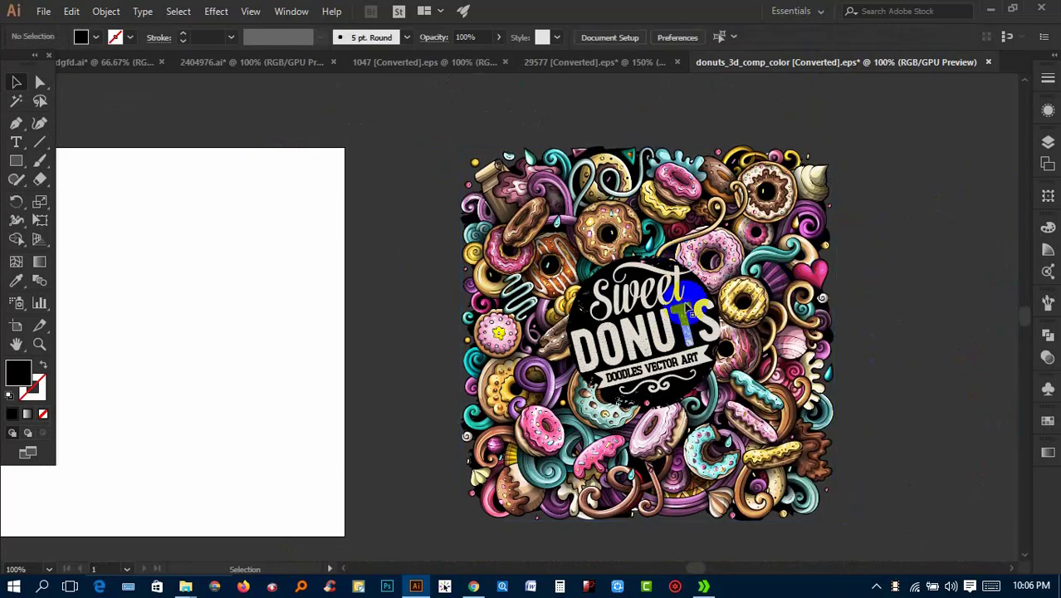
pyautogui.click(690, 309)
pyautogui.press('Delete')
pyautogui.moveTo(861, 531); pyautogui.dragTo(474, 167)
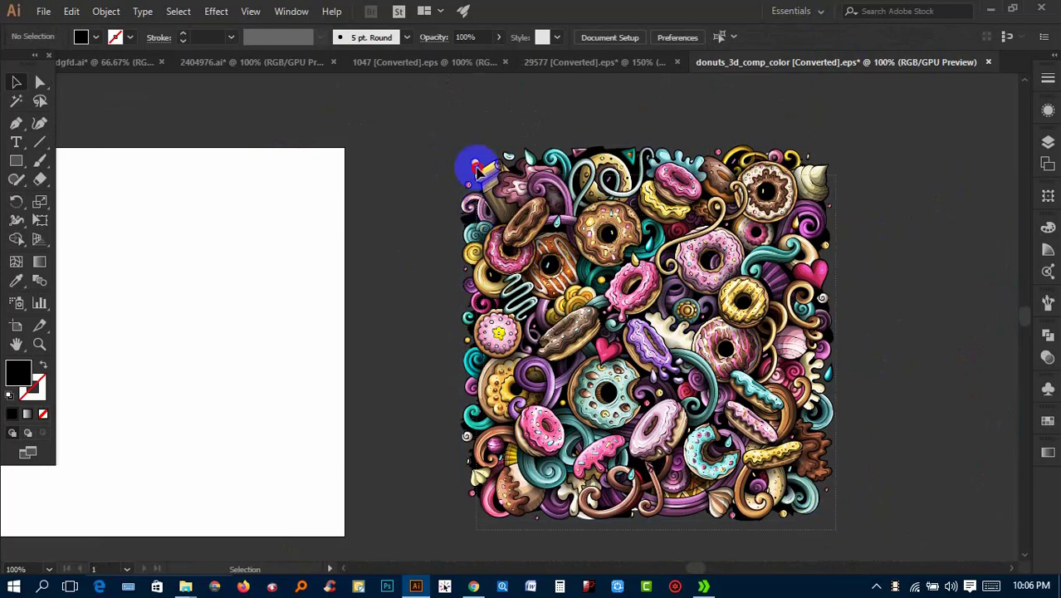
pyautogui.rightClick(646, 263)
pyautogui.click(677, 359)
# Drop the donut artwork into the dgfd cover and align it to the top-left corner
pyautogui.moveTo(678, 357); pyautogui.dragTo(250, 187)
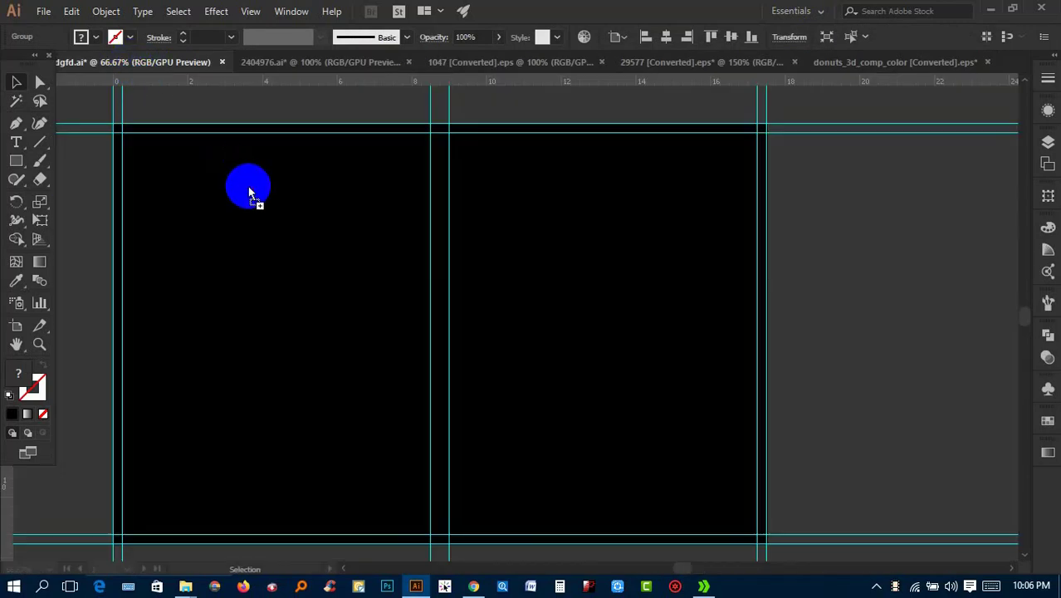
pyautogui.moveTo(251, 186)
pyautogui.mouseDown()
pyautogui.moveTo(324, 270)
pyautogui.moveTo(353, 172)
pyautogui.mouseUp()
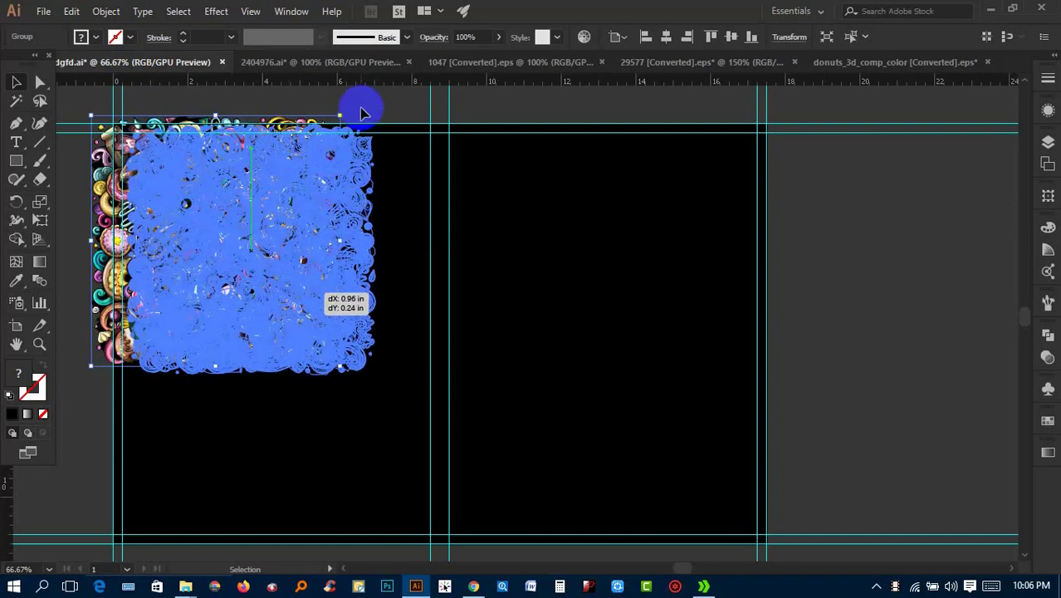
pyautogui.moveTo(361, 112)
pyautogui.mouseDown()
pyautogui.moveTo(330, 181)
pyautogui.moveTo(407, 108)
pyautogui.mouseUp()
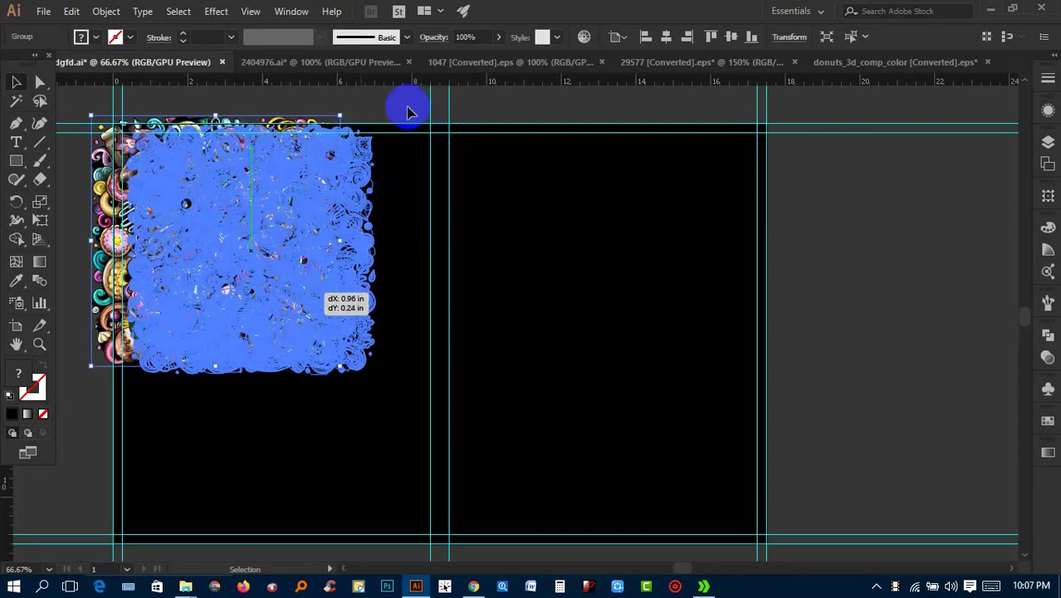
pyautogui.click(407, 109)
pyautogui.moveTo(394, 187); pyautogui.dragTo(596, 170)
pyautogui.moveTo(504, 205); pyautogui.dragTo(491, 208)
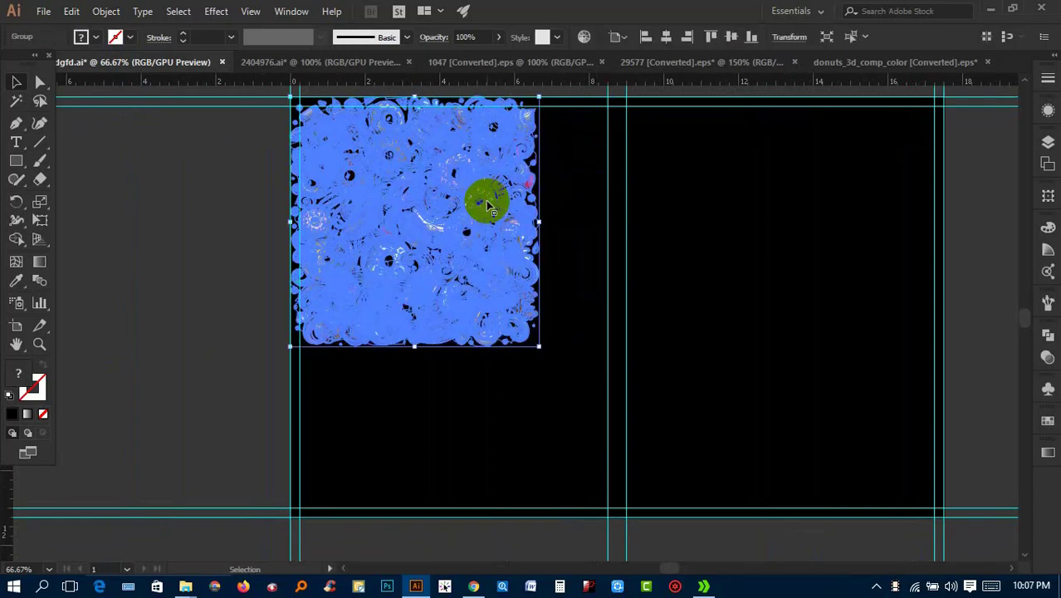
# Enlarge the donut artwork to fill the cover's full height
pyautogui.click(528, 394)
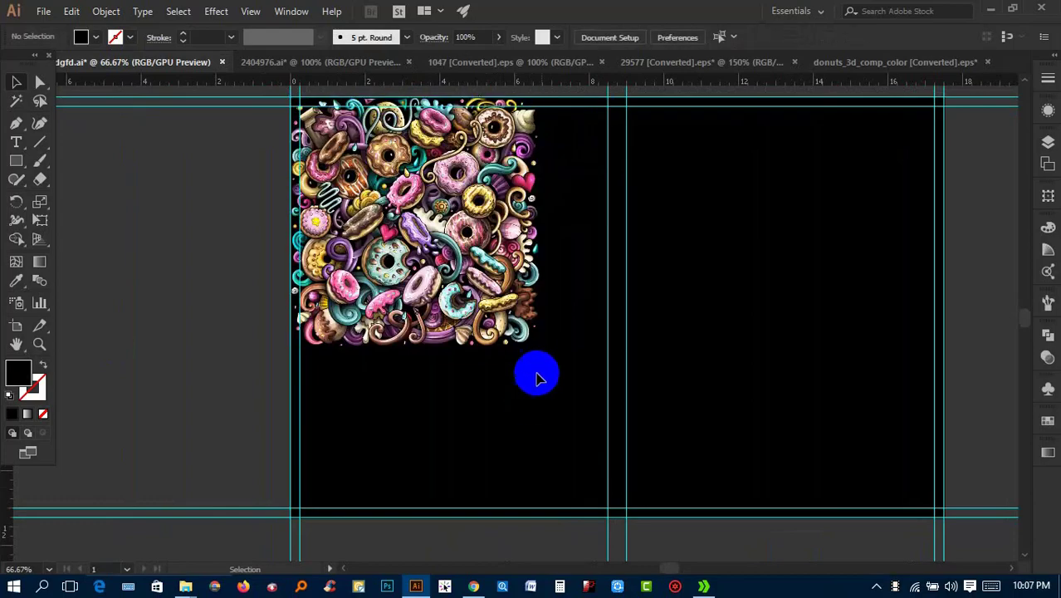
pyautogui.click(516, 332)
pyautogui.moveTo(517, 333)
pyautogui.mouseDown()
pyautogui.moveTo(749, 485)
pyautogui.moveTo(776, 540)
pyautogui.mouseUp()
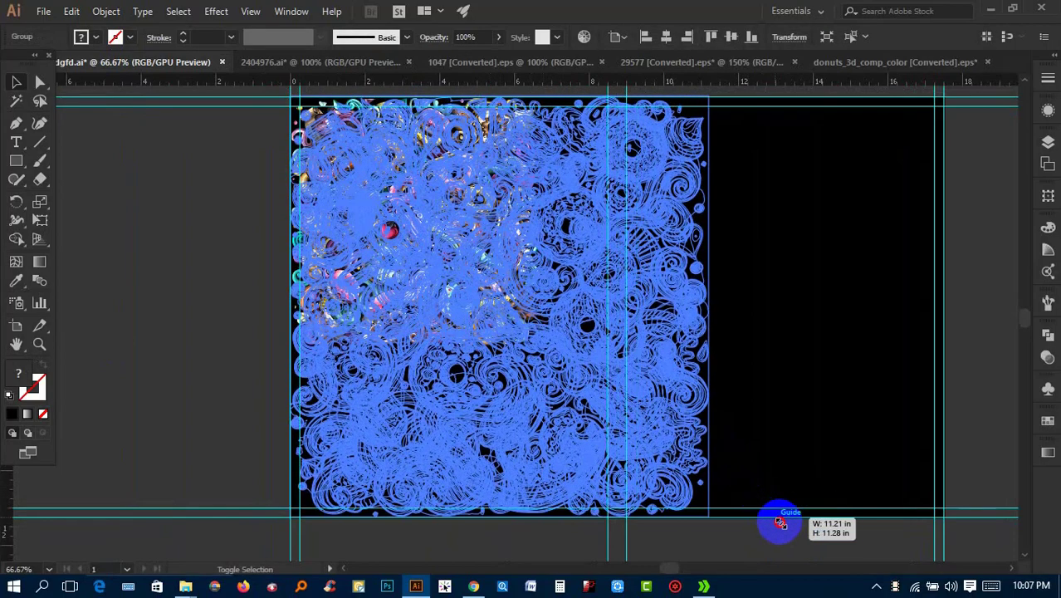
pyautogui.click(771, 553)
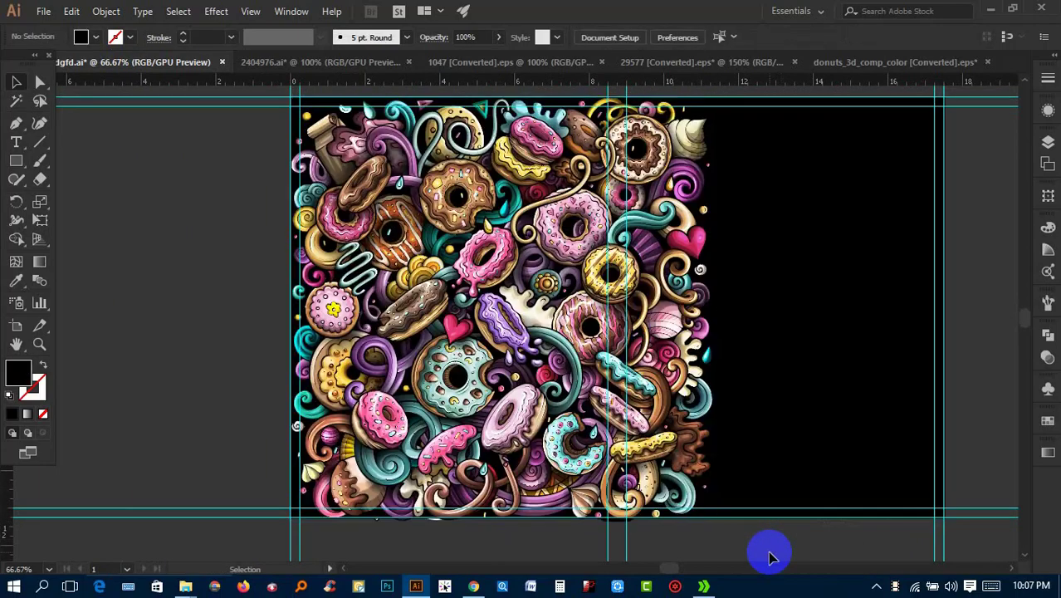
pyautogui.moveTo(770, 553); pyautogui.dragTo(698, 560)
pyautogui.click(610, 407)
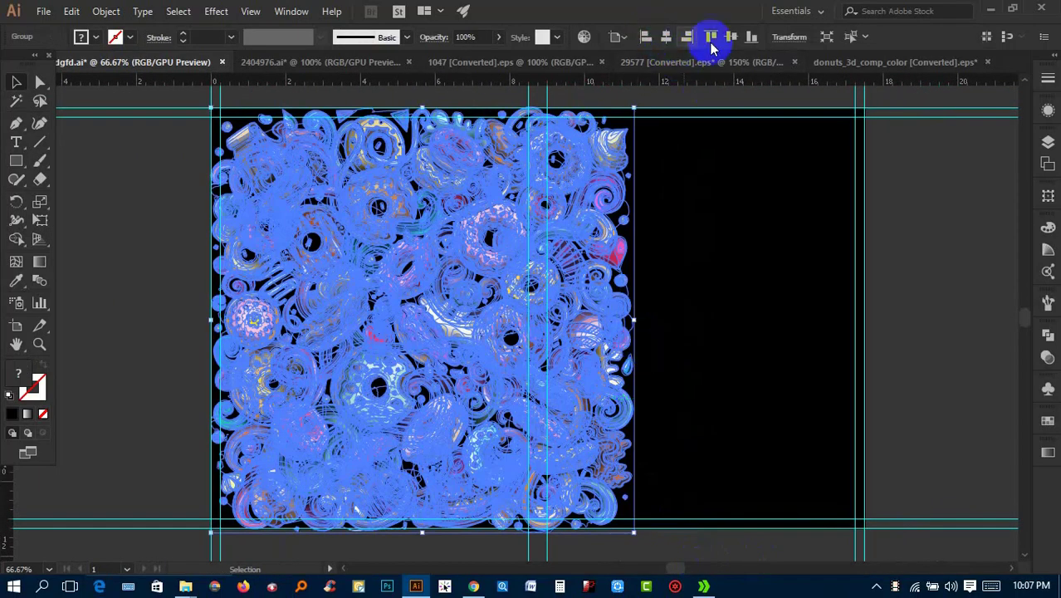
pyautogui.click(733, 277)
pyautogui.moveTo(636, 279); pyautogui.dragTo(470, 276)
# Duplicate the pattern onto the cover's right side, lined up against the first copy
pyautogui.moveTo(402, 274)
pyautogui.mouseDown()
pyautogui.moveTo(796, 274)
pyautogui.moveTo(883, 237)
pyautogui.mouseUp()
pyautogui.click(867, 191)
pyautogui.moveTo(641, 262)
pyautogui.mouseDown()
pyautogui.moveTo(831, 286)
pyautogui.moveTo(920, 249)
pyautogui.mouseUp()
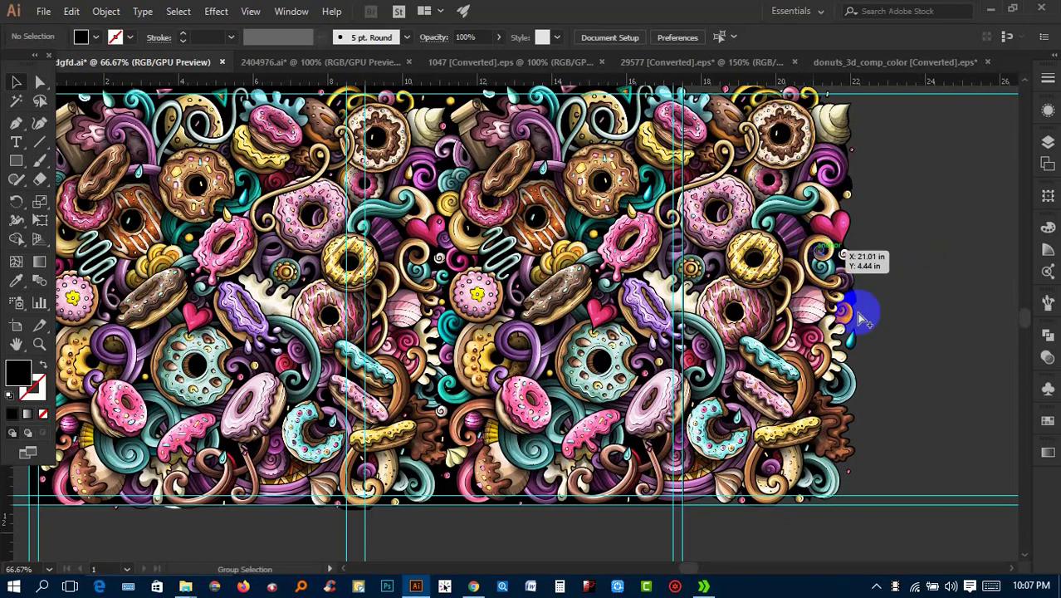
pyautogui.scroll(-1, 880, 315)
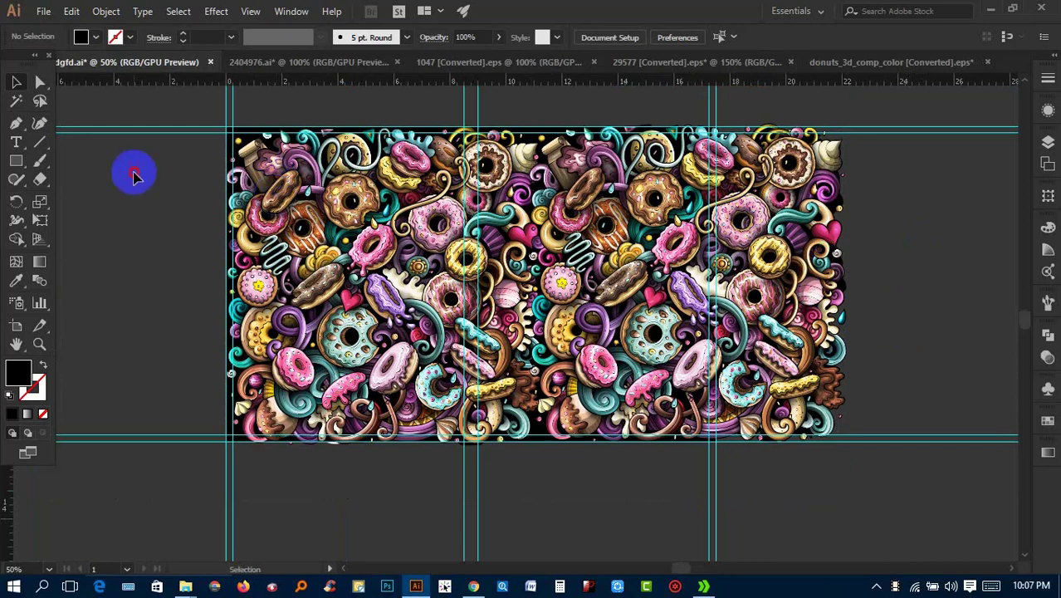
pyautogui.click(16, 163)
# Clip the donut pattern with a rectangle drawn over the whole cover area
pyautogui.moveTo(228, 129); pyautogui.dragTo(717, 444)
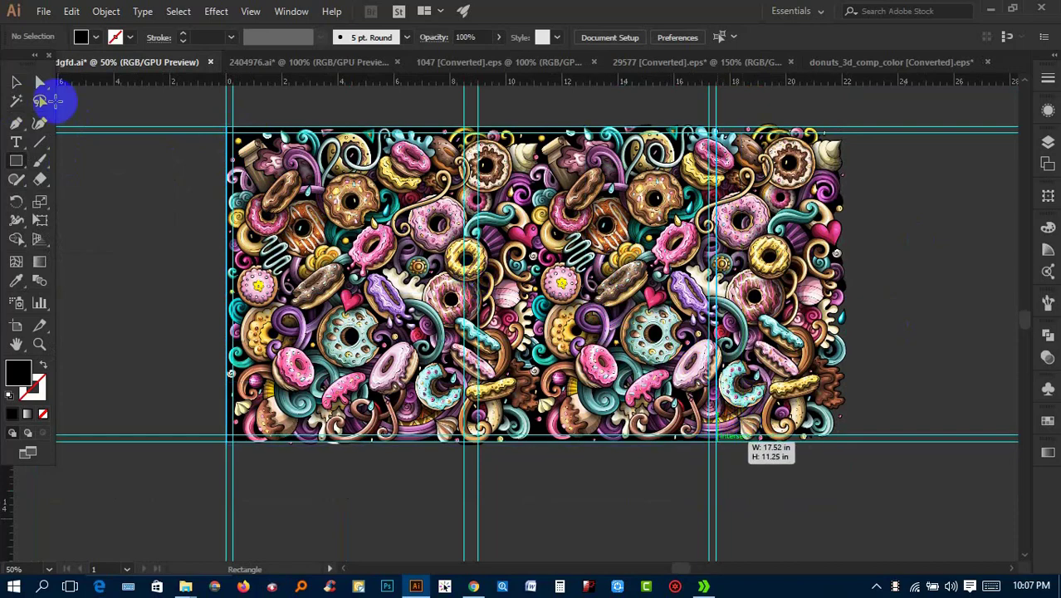
pyautogui.click(15, 81)
pyautogui.moveTo(106, 187); pyautogui.dragTo(569, 331)
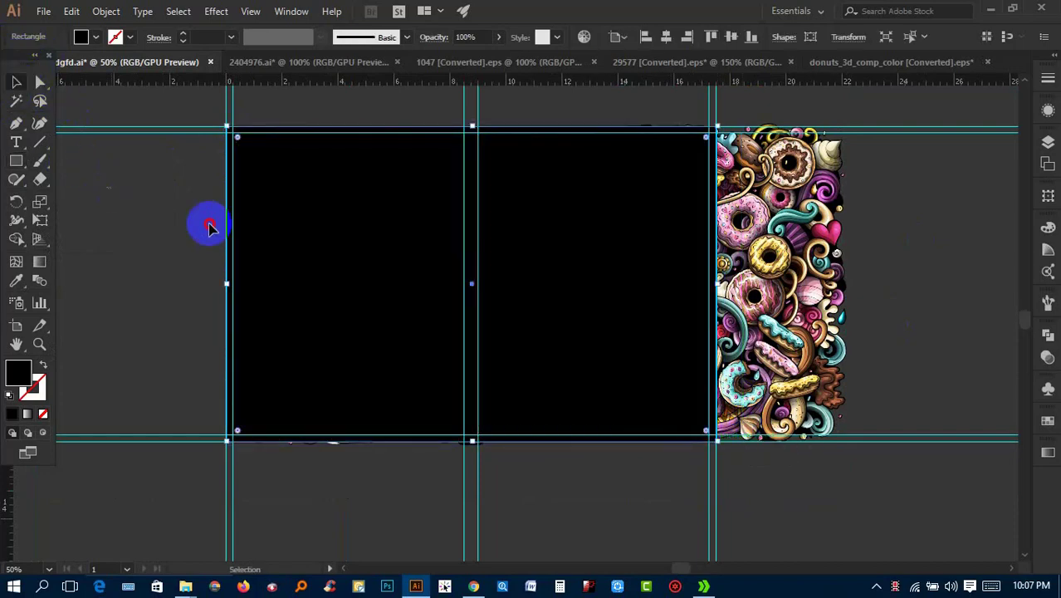
pyautogui.rightClick(569, 329)
pyautogui.click(621, 438)
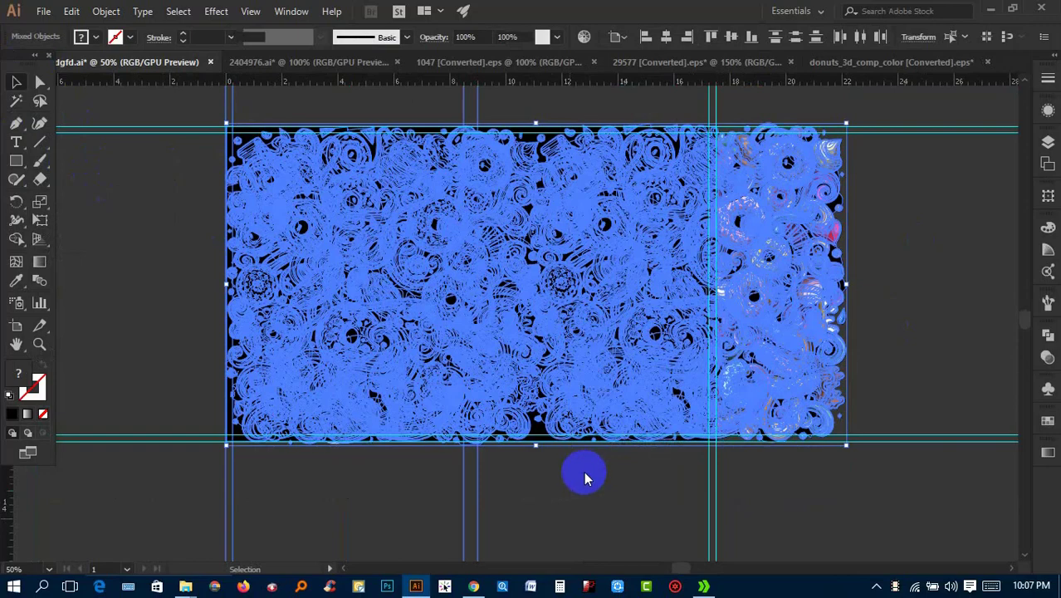
pyautogui.click(585, 475)
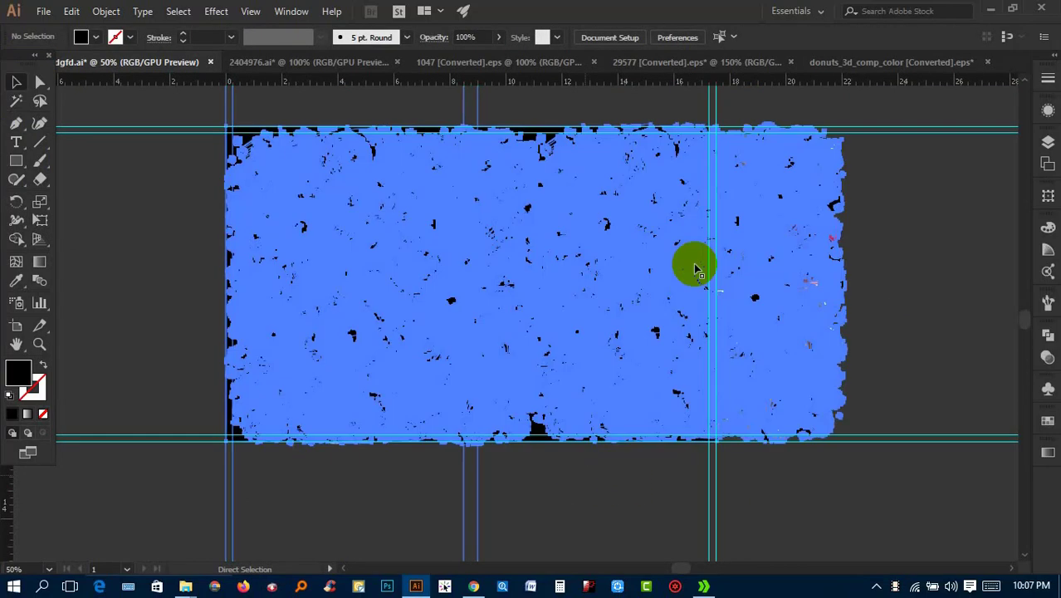
# Move the pattern aside and delete the leftover duplicate donut pattern pieces
pyautogui.moveTo(698, 270); pyautogui.dragTo(938, 266)
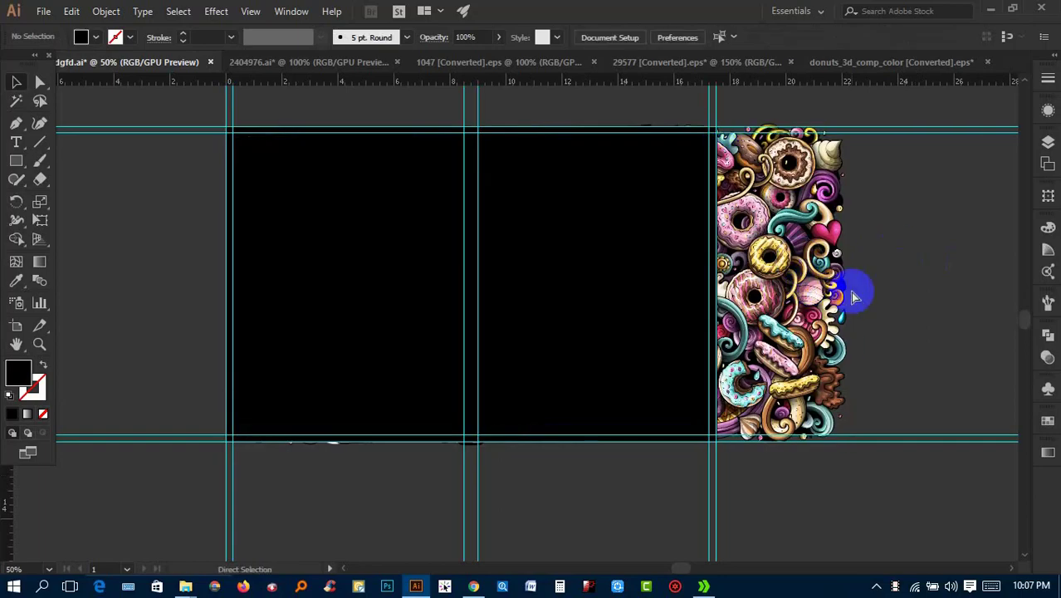
pyautogui.scroll(-1, 839, 274)
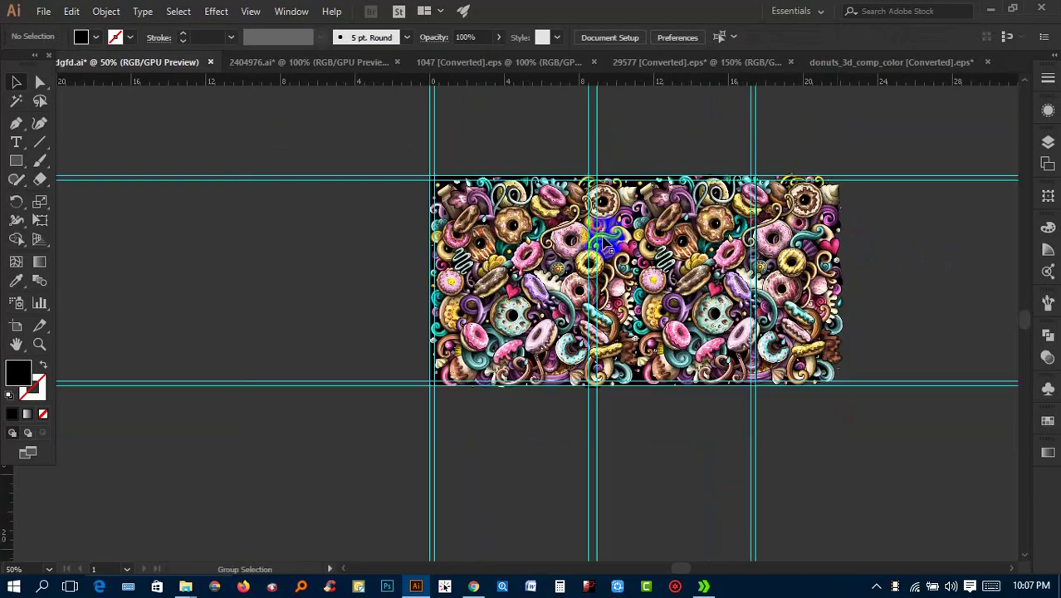
pyautogui.click(644, 218)
pyautogui.press('Delete')
pyautogui.click(541, 230)
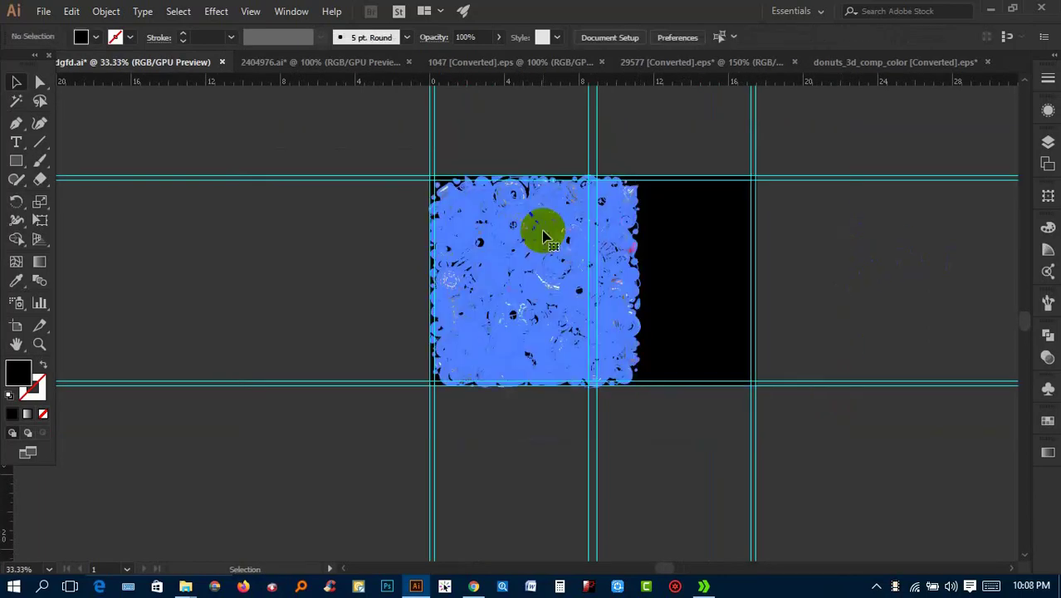
pyautogui.press('Delete')
# Return to the donuts_3d_comp_color document and ungroup the donut artwork
pyautogui.click(548, 62)
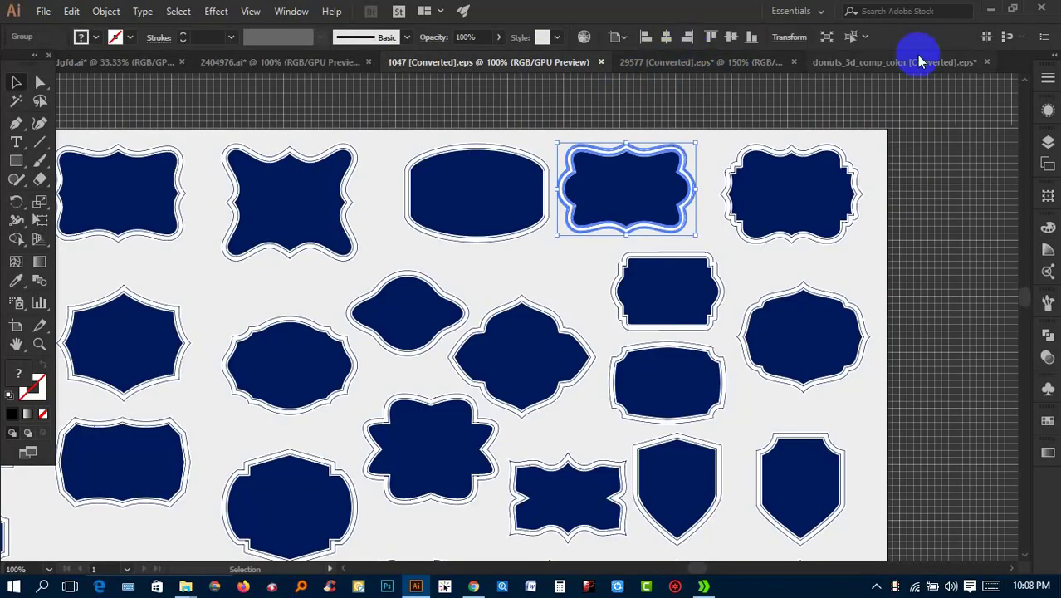
pyautogui.click(947, 63)
pyautogui.click(581, 63)
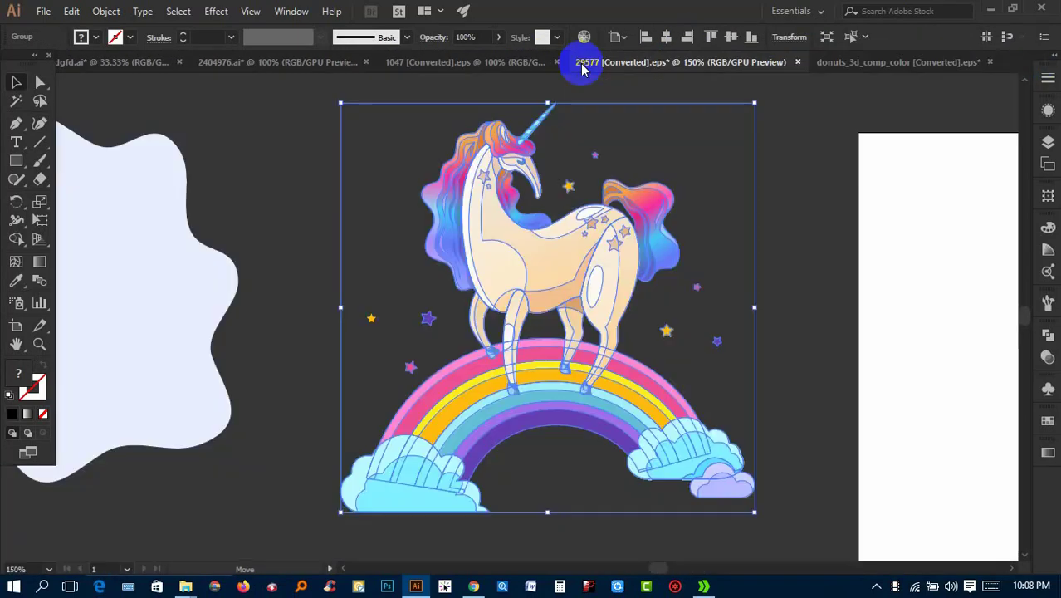
pyautogui.click(862, 63)
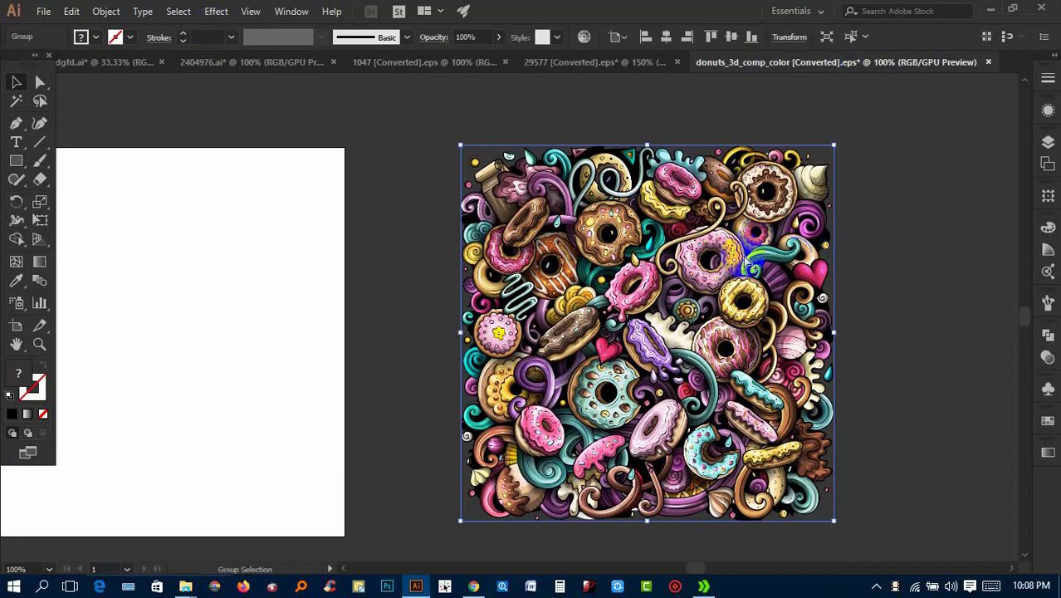
pyautogui.scroll(3, 793, 174)
pyautogui.click(793, 186)
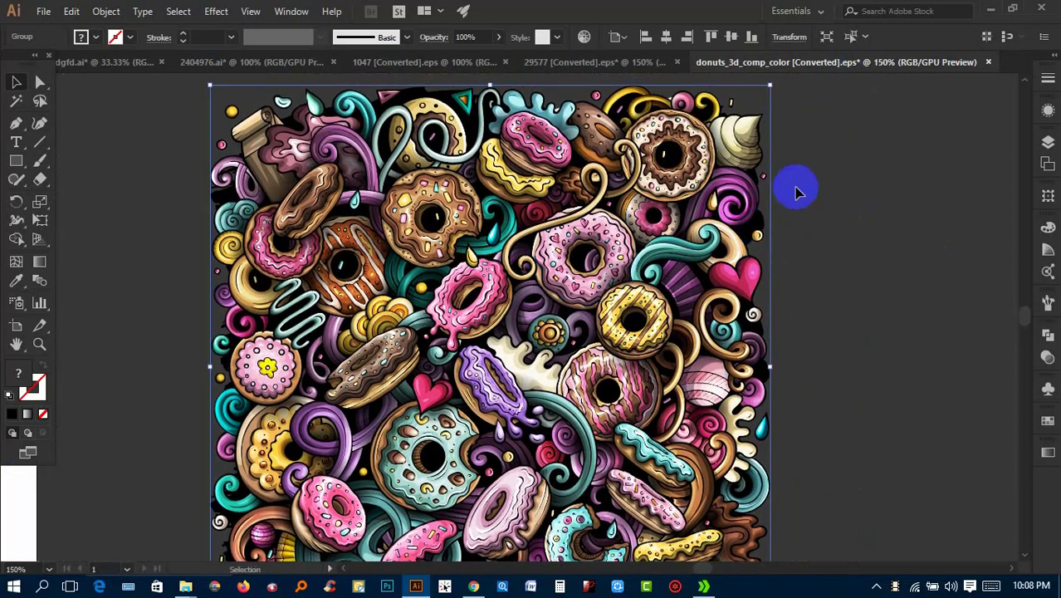
pyautogui.rightClick(681, 146)
pyautogui.click(853, 218)
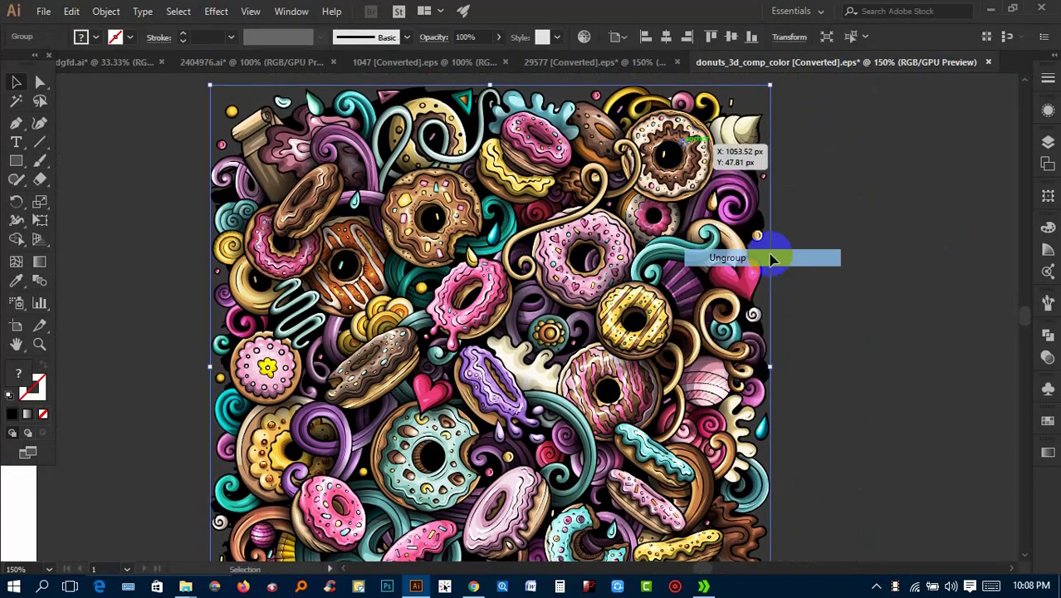
# Pull the teal-iced donut, teal swirl, purple donut and white splash out of the pattern
pyautogui.moveTo(860, 303); pyautogui.dragTo(751, 190)
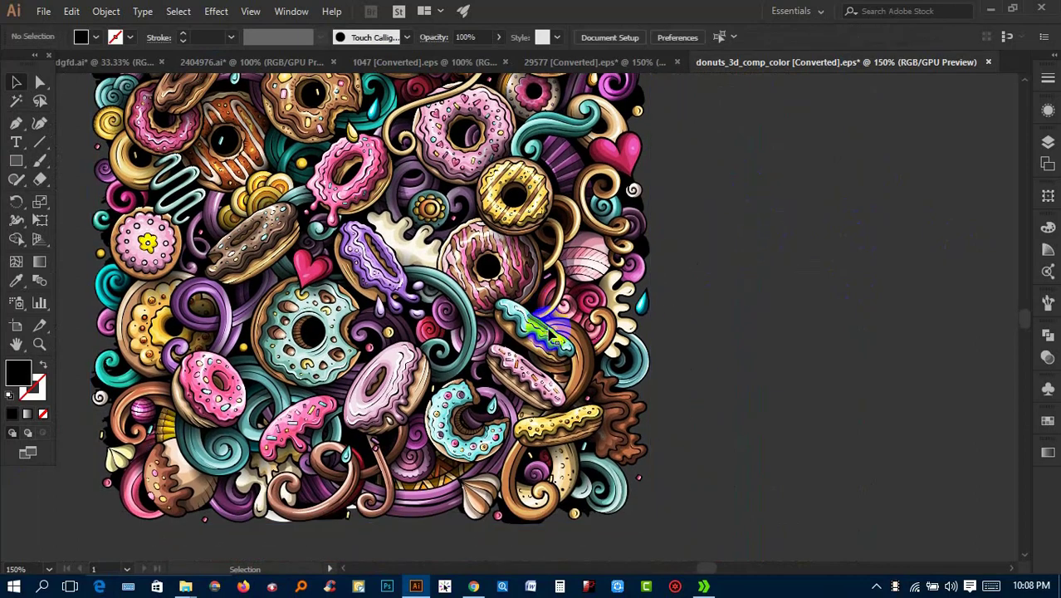
pyautogui.moveTo(520, 328)
pyautogui.mouseDown()
pyautogui.moveTo(936, 396)
pyautogui.moveTo(931, 312)
pyautogui.moveTo(810, 284)
pyautogui.mouseUp()
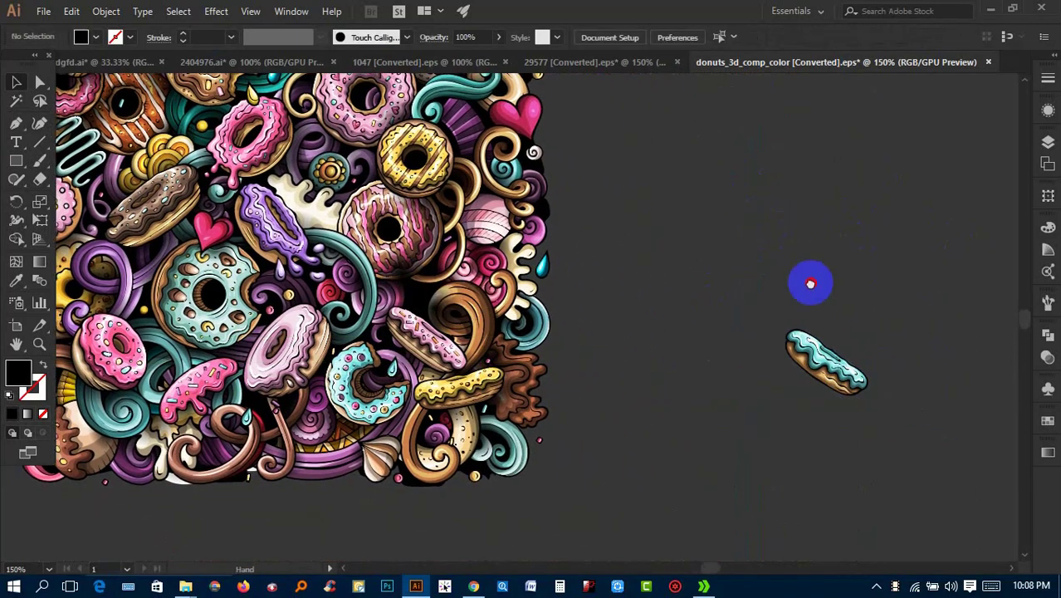
pyautogui.moveTo(365, 274)
pyautogui.mouseDown()
pyautogui.moveTo(820, 367)
pyautogui.moveTo(881, 398)
pyautogui.moveTo(886, 256)
pyautogui.moveTo(881, 265)
pyautogui.mouseUp()
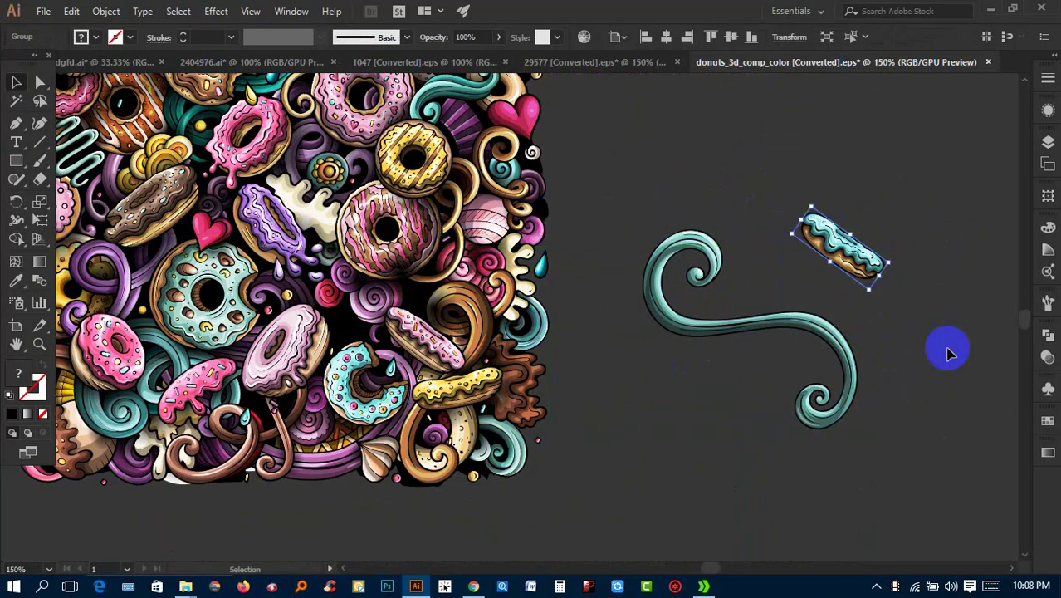
pyautogui.moveTo(293, 267); pyautogui.dragTo(724, 448)
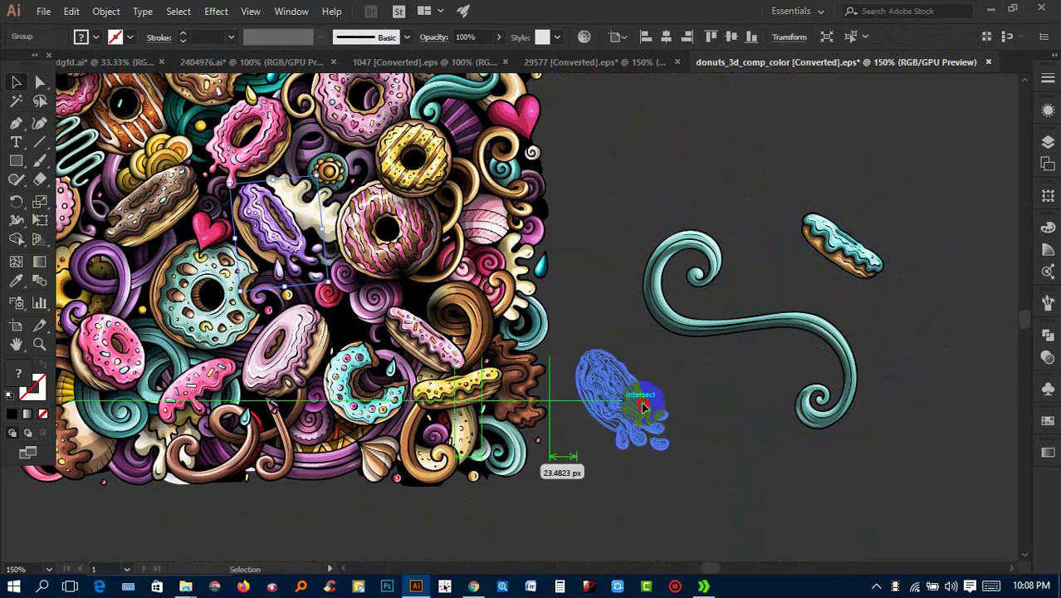
pyautogui.click(766, 434)
pyautogui.moveTo(324, 254)
pyautogui.mouseDown()
pyautogui.moveTo(685, 357)
pyautogui.moveTo(885, 184)
pyautogui.mouseUp()
# Rotate the iced donut slightly, nudge the teal vine, and select the small swirl candy
pyautogui.click(885, 185)
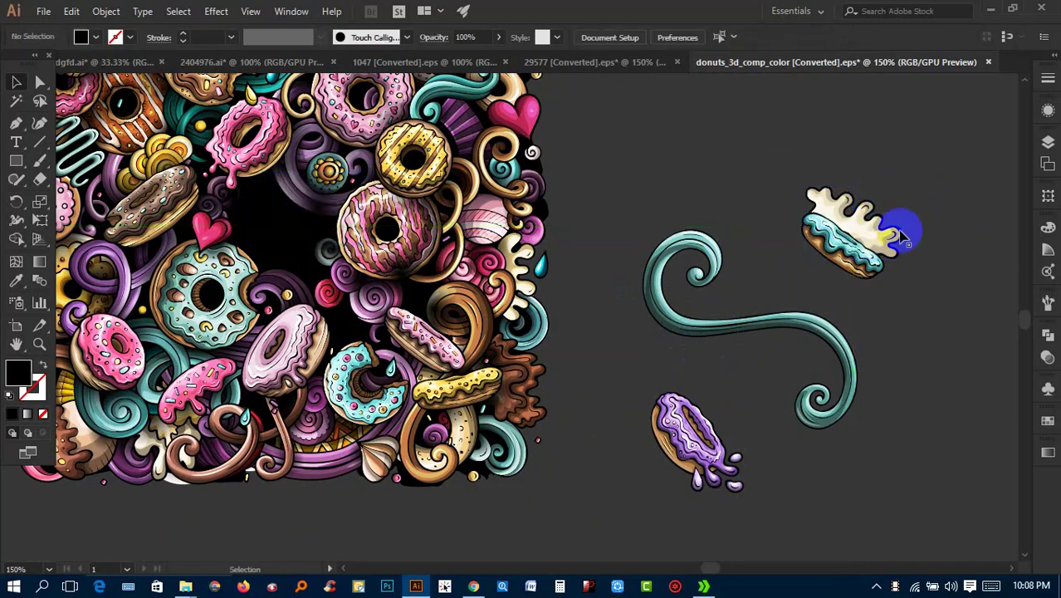
pyautogui.moveTo(899, 229); pyautogui.dragTo(907, 241)
pyautogui.click(914, 308)
pyautogui.moveTo(763, 337)
pyautogui.mouseDown()
pyautogui.moveTo(791, 341)
pyautogui.moveTo(799, 313)
pyautogui.mouseUp()
pyautogui.click(675, 172)
pyautogui.click(363, 170)
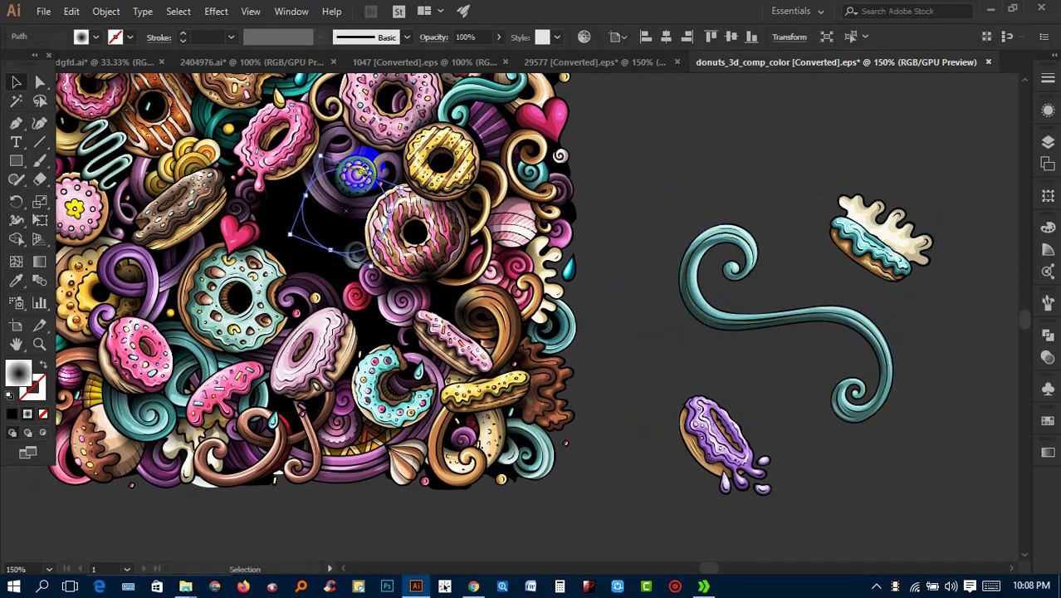
pyautogui.scroll(1, 358, 170)
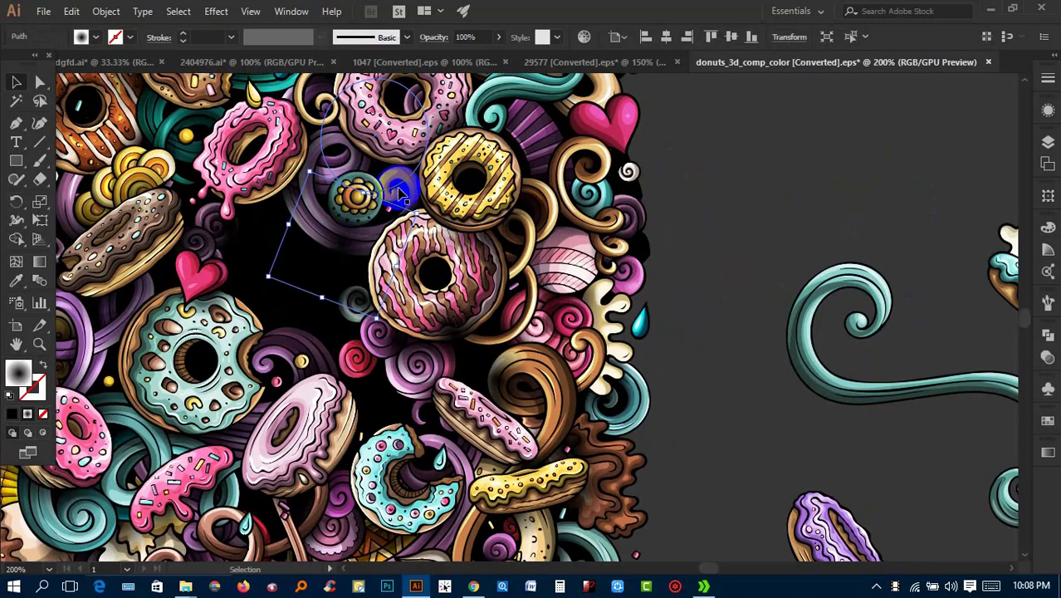
# Copy a pink swirl to the lower right and bring the blue droplet in front of the vine
pyautogui.moveTo(639, 287); pyautogui.dragTo(473, 170)
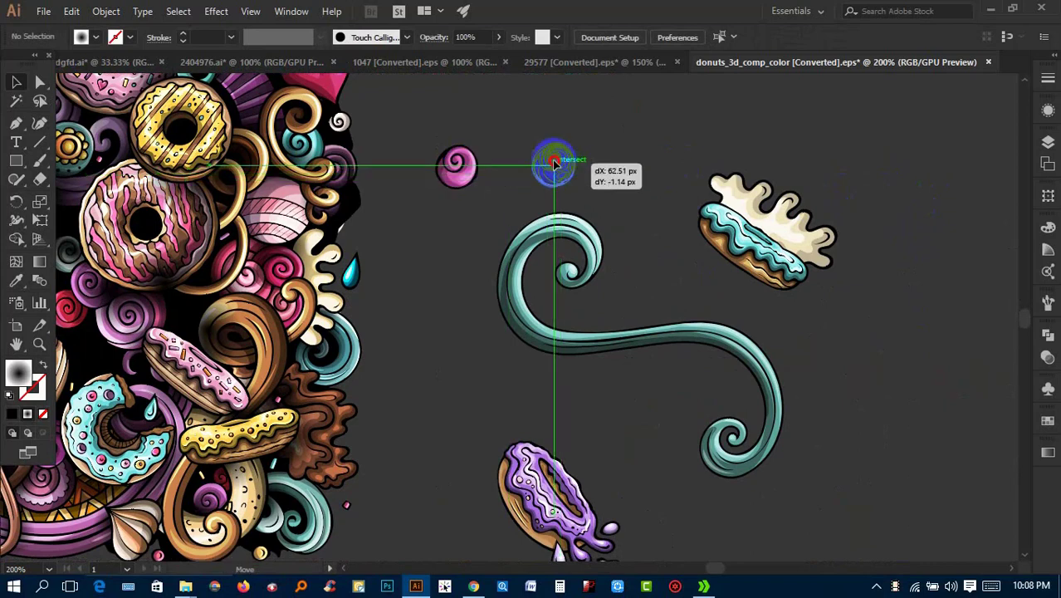
pyautogui.moveTo(473, 170)
pyautogui.mouseDown()
pyautogui.moveTo(496, 168)
pyautogui.moveTo(835, 488)
pyautogui.mouseUp()
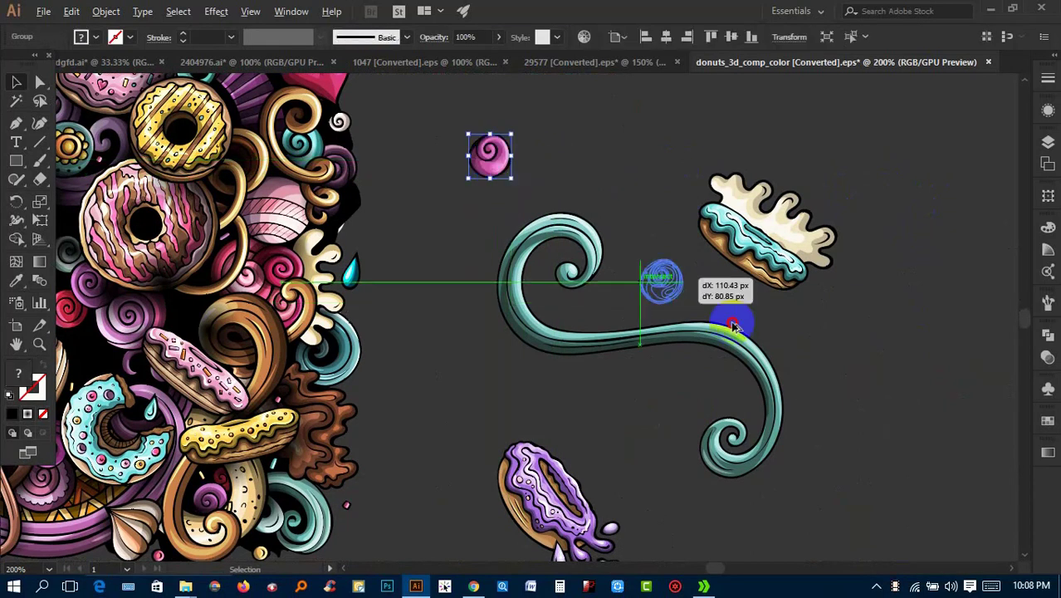
pyautogui.click(509, 187)
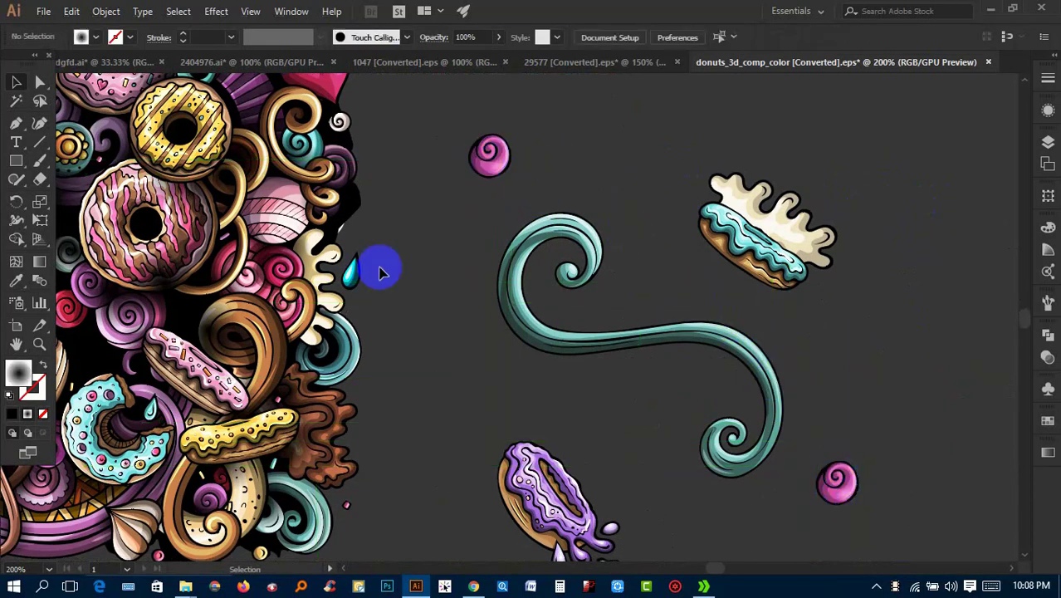
pyautogui.moveTo(355, 279); pyautogui.dragTo(725, 371)
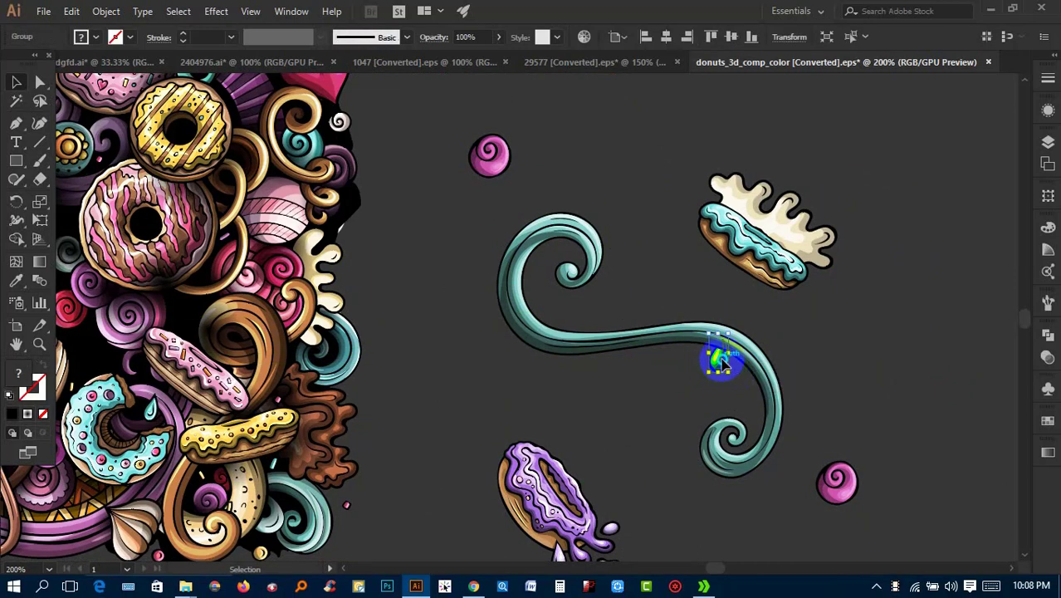
pyautogui.rightClick(721, 363)
pyautogui.click(665, 279)
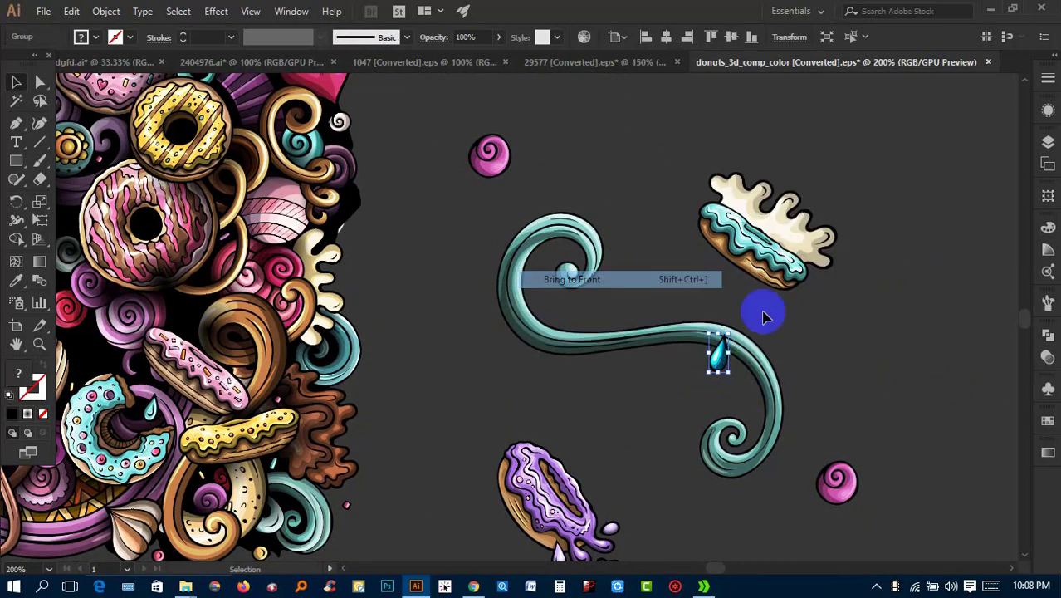
pyautogui.click(805, 347)
# Position the droplet on the vine's edge and stretch it longer
pyautogui.scroll(2, 704, 343)
pyautogui.moveTo(704, 342); pyautogui.dragTo(720, 332)
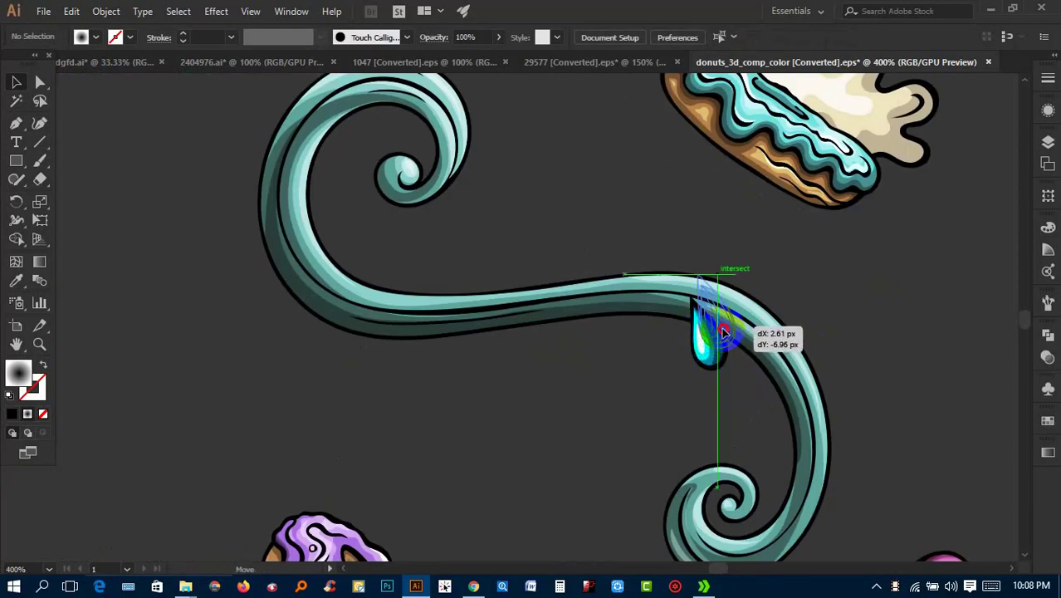
pyautogui.scroll(3, 727, 326)
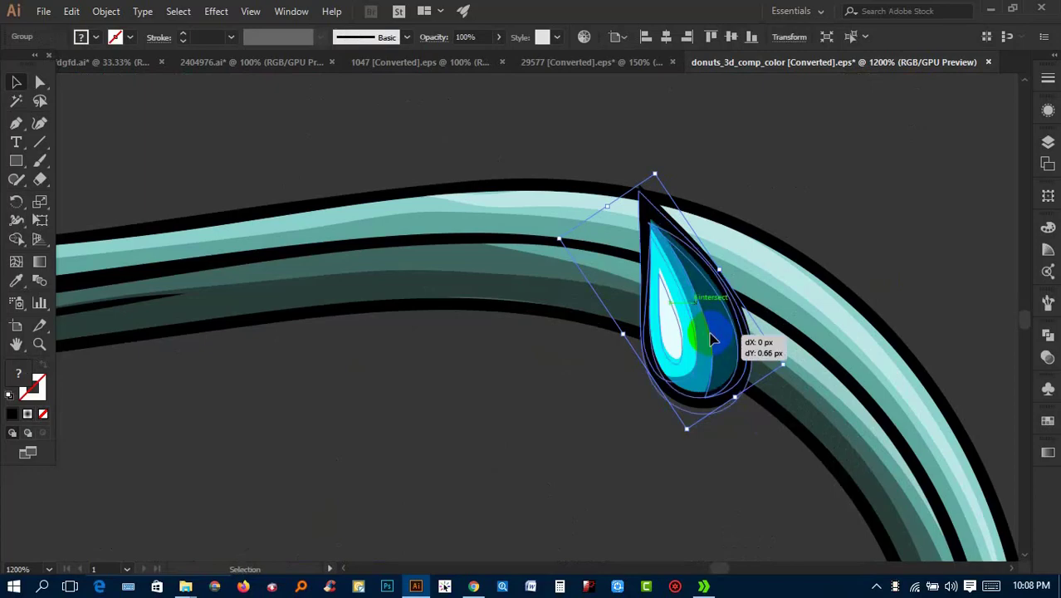
pyautogui.moveTo(712, 330); pyautogui.dragTo(710, 337)
pyautogui.moveTo(692, 438); pyautogui.dragTo(689, 526)
pyautogui.click(763, 506)
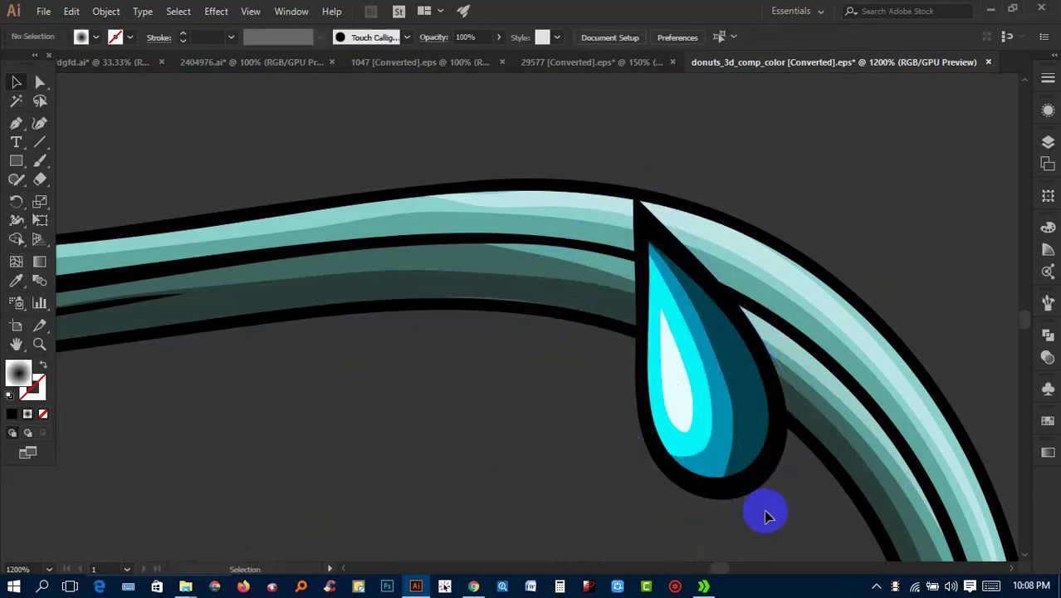
pyautogui.hotkey('ctrl', '-')
pyautogui.hotkey('ctrl', '-')
pyautogui.hotkey('ctrl', '-')
pyautogui.moveTo(851, 404); pyautogui.dragTo(716, 248)
pyautogui.hotkey('ctrl', '-')
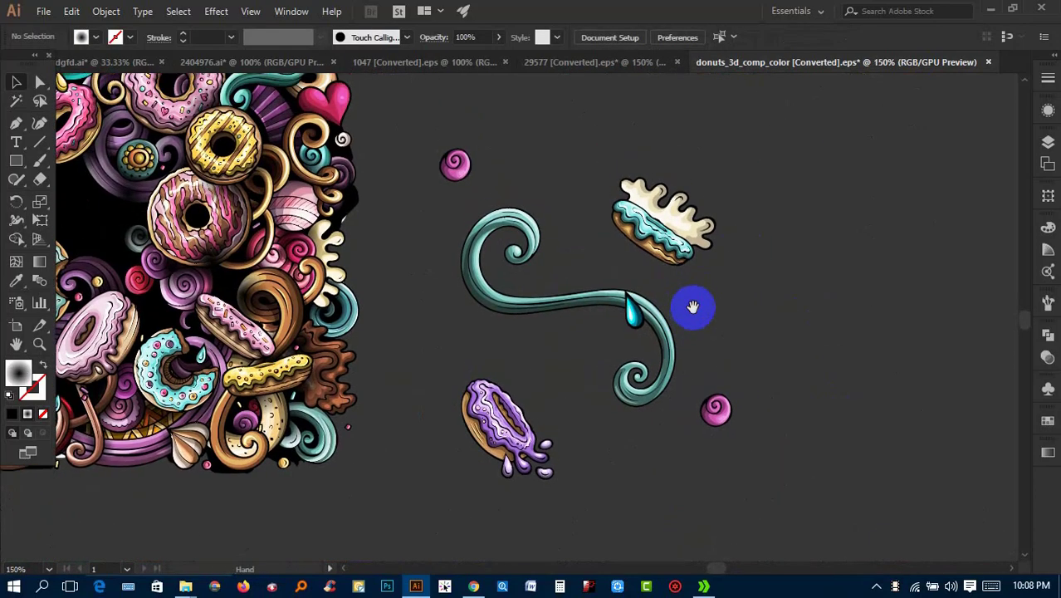
# Arrange the swirls and donuts, add a lower-left swirl copy, and drag the cluster toward the cover
pyautogui.moveTo(462, 182); pyautogui.dragTo(455, 211)
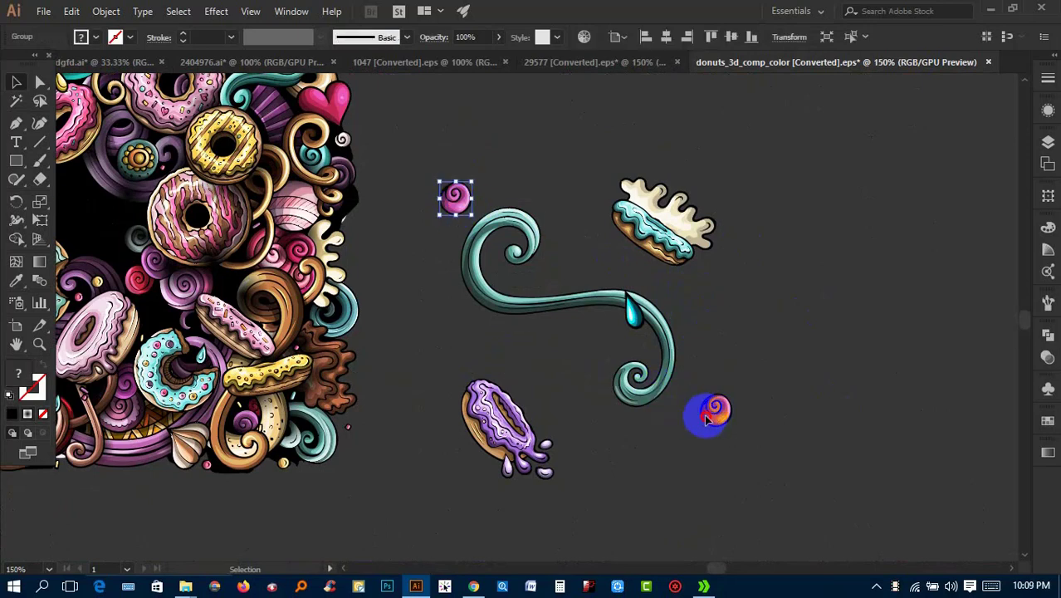
pyautogui.moveTo(706, 419); pyautogui.dragTo(688, 416)
pyautogui.moveTo(505, 429); pyautogui.dragTo(526, 382)
pyautogui.moveTo(685, 239); pyautogui.dragTo(676, 241)
pyautogui.click(723, 319)
pyautogui.moveTo(453, 199)
pyautogui.mouseDown()
pyautogui.moveTo(470, 198)
pyautogui.moveTo(448, 425)
pyautogui.mouseUp()
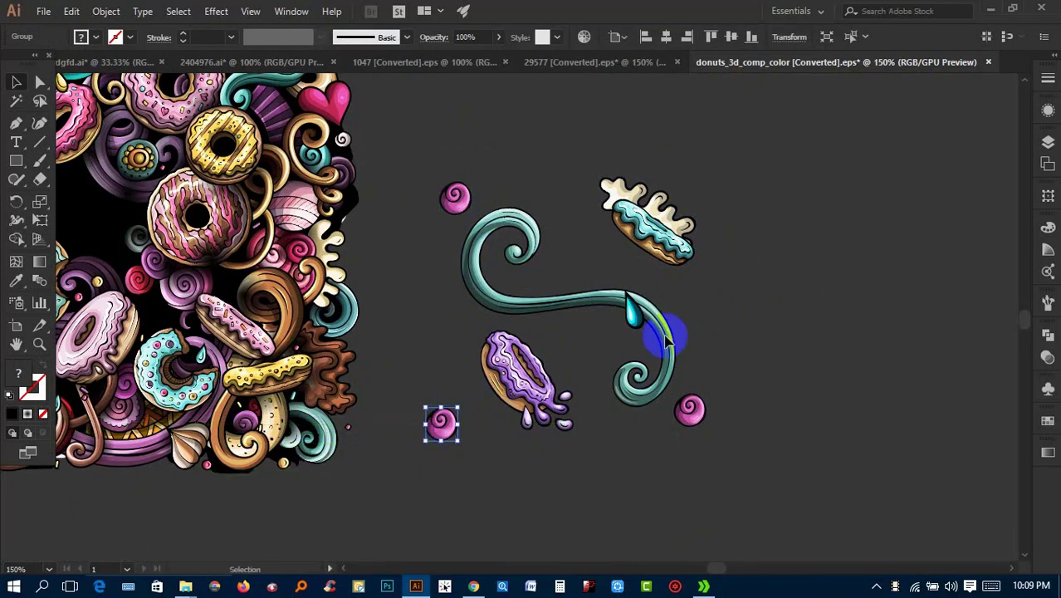
pyautogui.click(724, 466)
pyautogui.moveTo(457, 238)
pyautogui.mouseDown()
pyautogui.moveTo(91, 58)
pyautogui.moveTo(341, 161)
pyautogui.mouseUp()
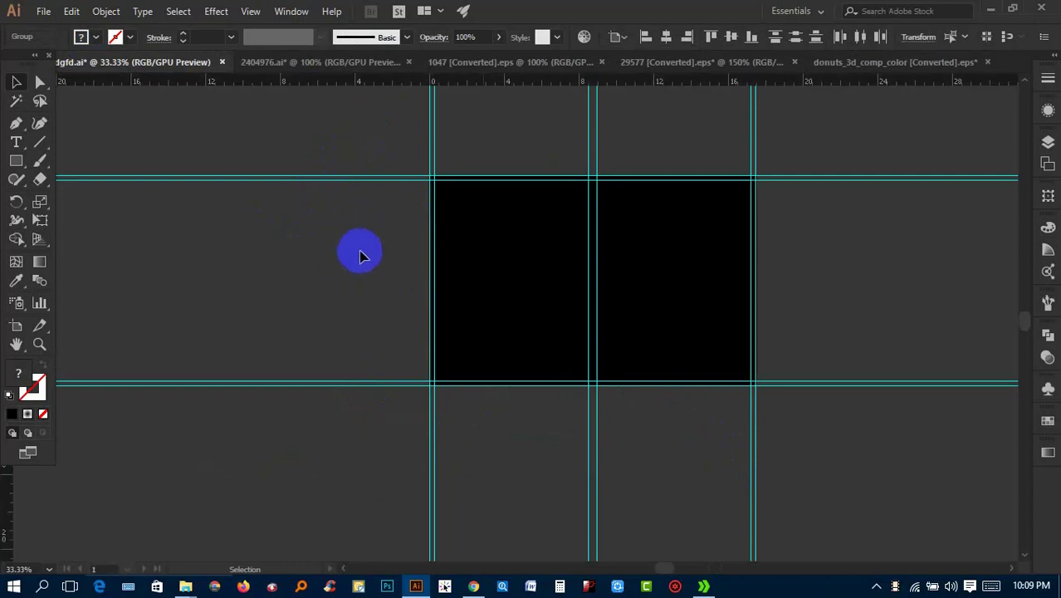
# Drop the vine-and-donut motif cluster into the cover file and enlarge it
pyautogui.moveTo(347, 231)
pyautogui.mouseDown()
pyautogui.moveTo(358, 249)
pyautogui.moveTo(554, 316)
pyautogui.mouseUp()
pyautogui.scroll(3, 372, 267)
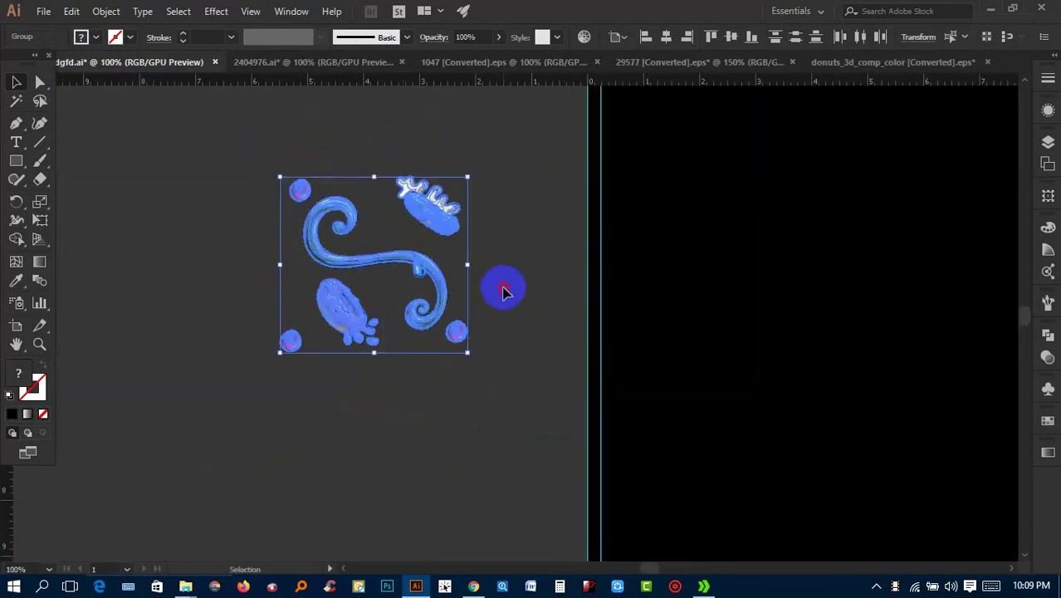
pyautogui.click(268, 194)
pyautogui.click(379, 239)
pyautogui.scroll(-2, 426, 247)
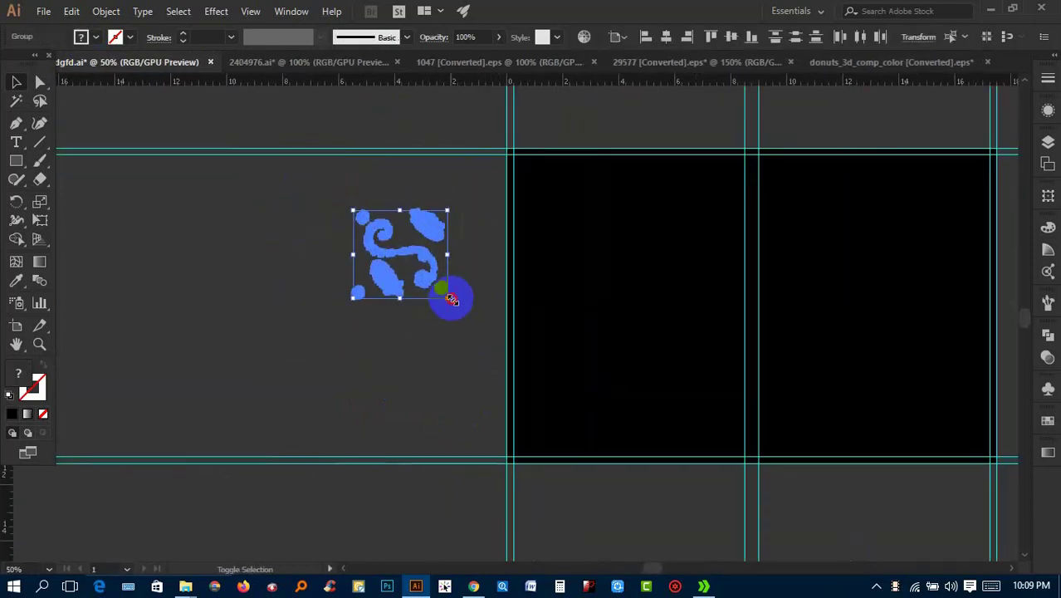
pyautogui.moveTo(451, 300); pyautogui.dragTo(465, 315)
pyautogui.click(465, 365)
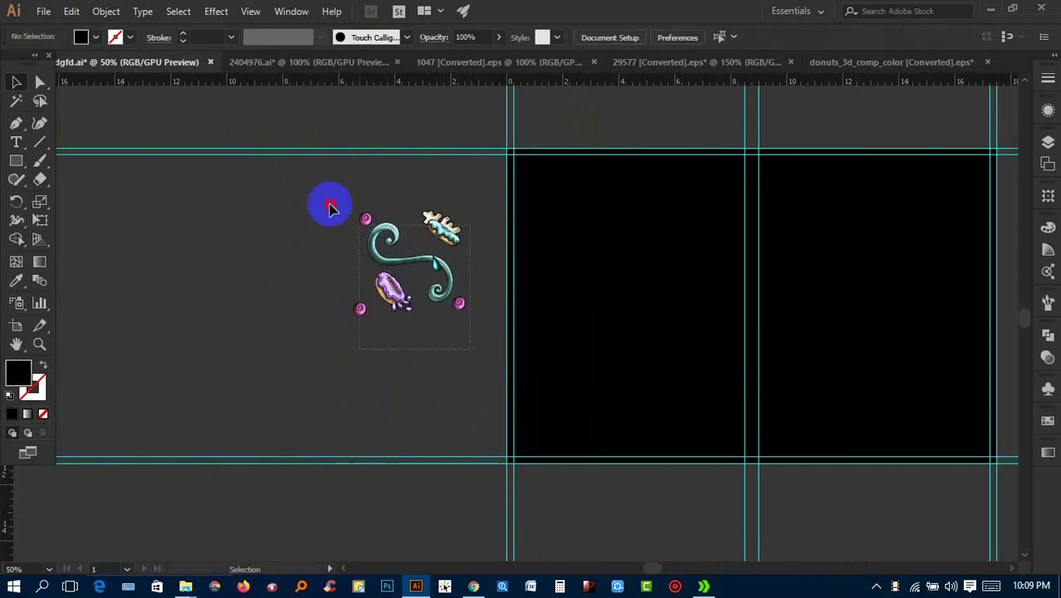
pyautogui.moveTo(330, 208); pyautogui.dragTo(399, 274)
# Save the motif cluster as a new pattern swatch in the Swatches panel
pyautogui.click(1048, 395)
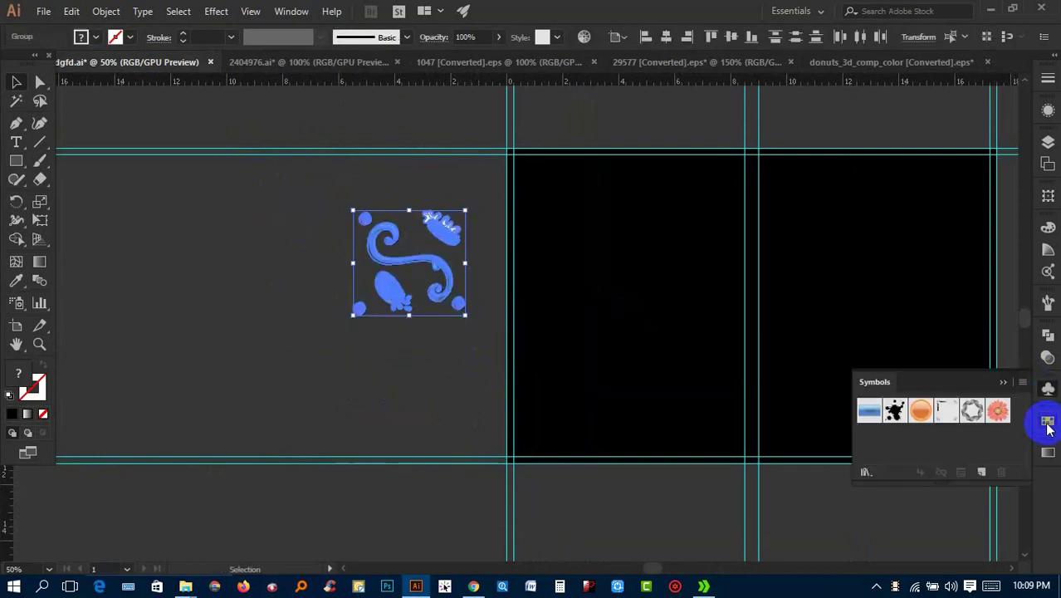
pyautogui.click(1048, 424)
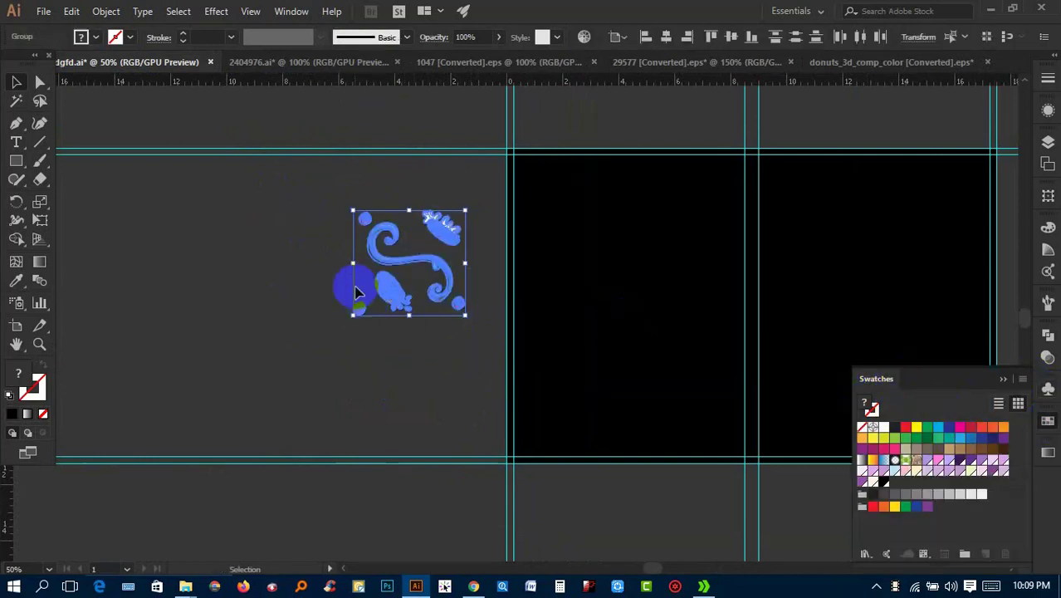
pyautogui.moveTo(432, 240)
pyautogui.mouseDown()
pyautogui.moveTo(936, 491)
pyautogui.moveTo(896, 483)
pyautogui.mouseUp()
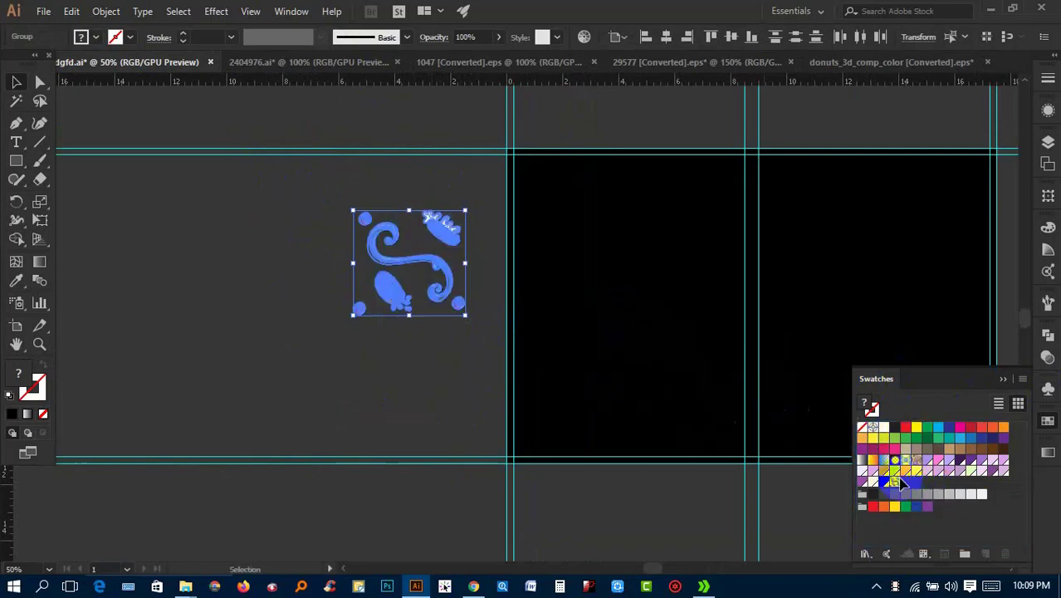
pyautogui.click(635, 287)
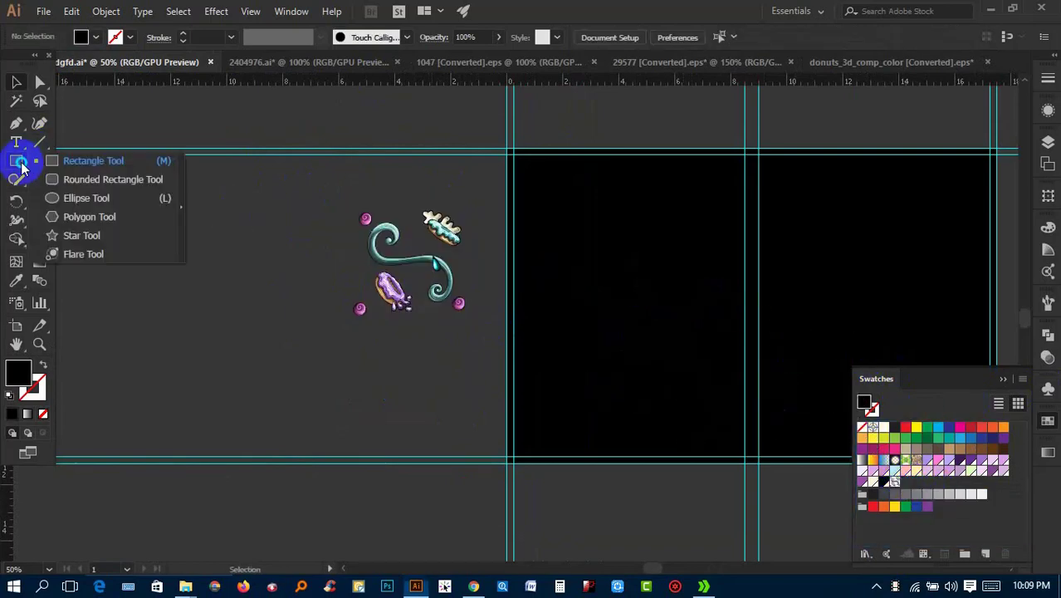
# Fill a cover-sized rectangle with the donut pattern, then return to donuts_3d_comp_color
pyautogui.moveTo(16, 161); pyautogui.dragTo(58, 161)
pyautogui.moveTo(506, 149)
pyautogui.mouseDown()
pyautogui.moveTo(822, 368)
pyautogui.moveTo(1000, 467)
pyautogui.mouseUp()
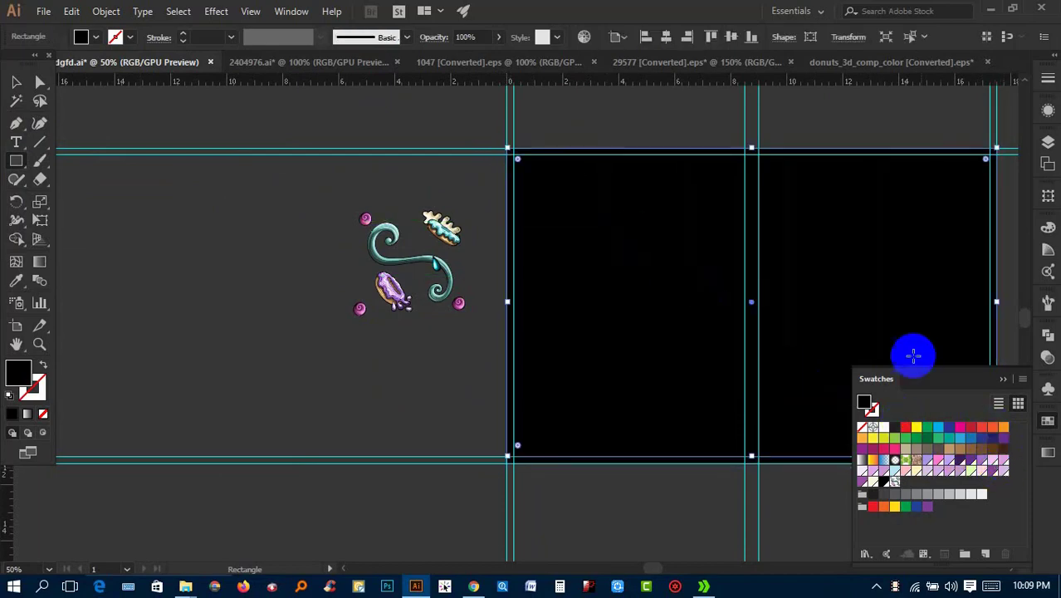
pyautogui.click(896, 481)
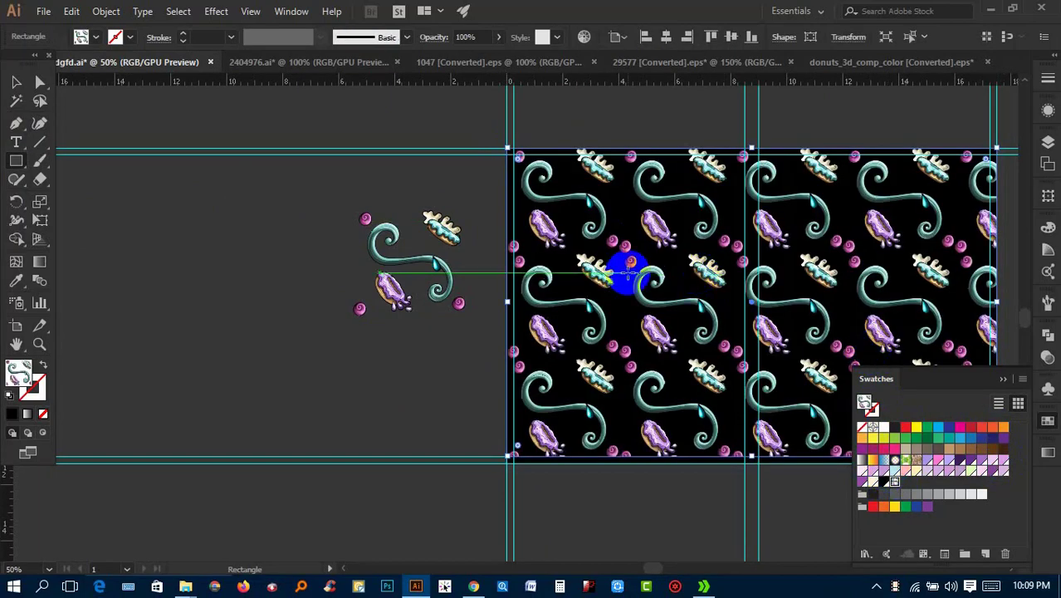
pyautogui.scroll(1, 746, 300)
pyautogui.moveTo(746, 300); pyautogui.dragTo(528, 299)
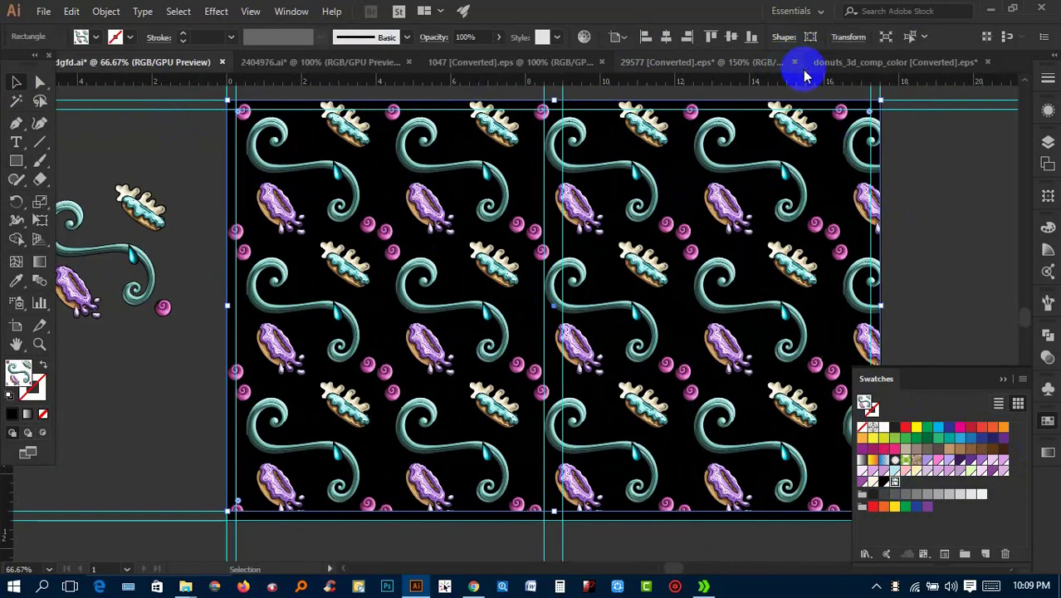
pyautogui.click(846, 63)
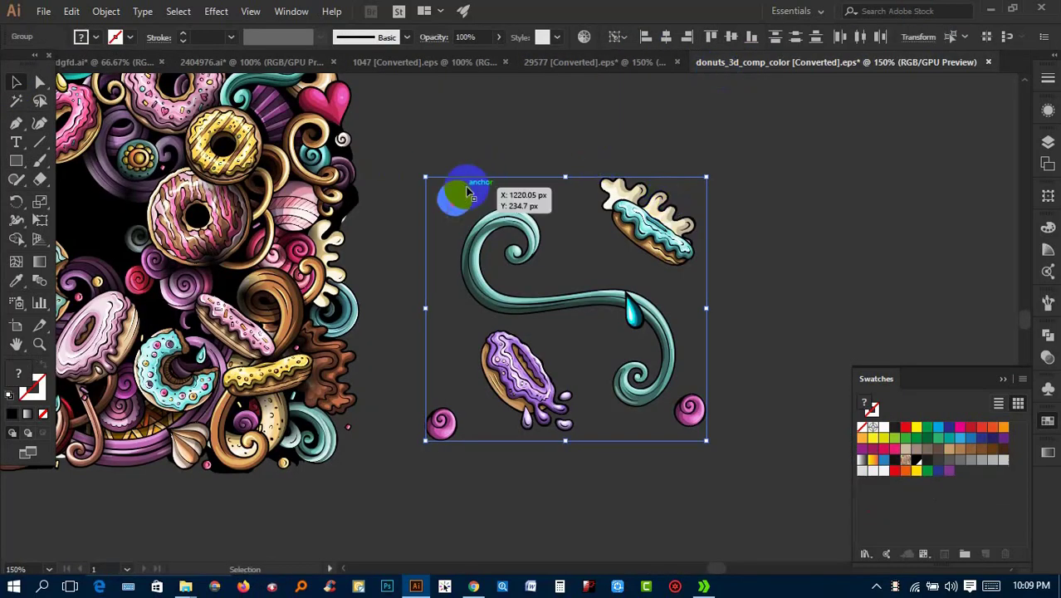
pyautogui.moveTo(637, 297); pyautogui.dragTo(680, 312)
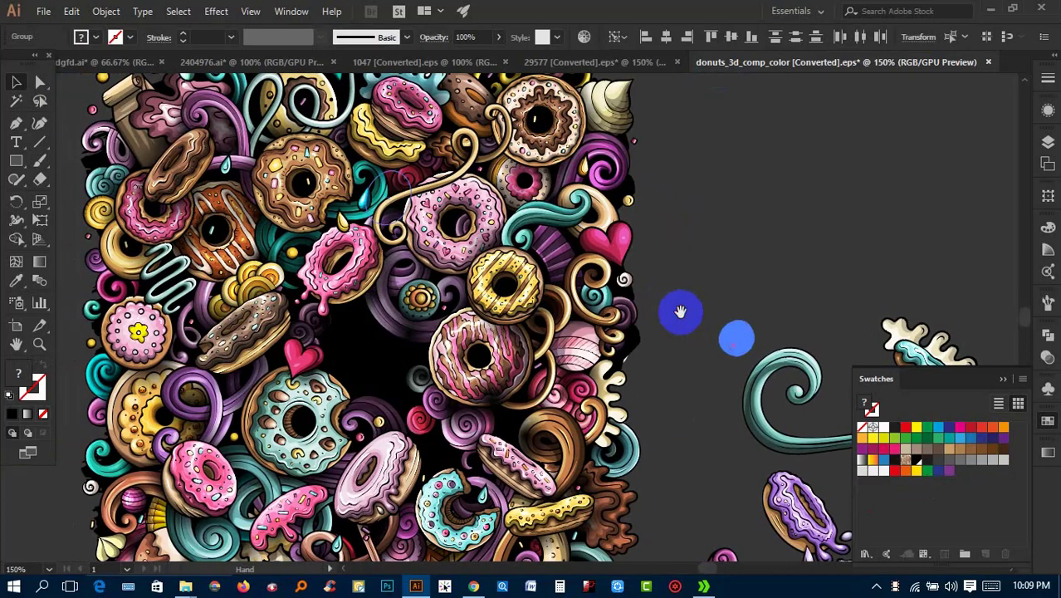
# Pull the pink heart, cream topping, swirl candy and iced donut out of the doodle
pyautogui.moveTo(616, 235)
pyautogui.mouseDown()
pyautogui.moveTo(645, 181)
pyautogui.moveTo(757, 140)
pyautogui.mouseUp()
pyautogui.moveTo(676, 374); pyautogui.dragTo(639, 231)
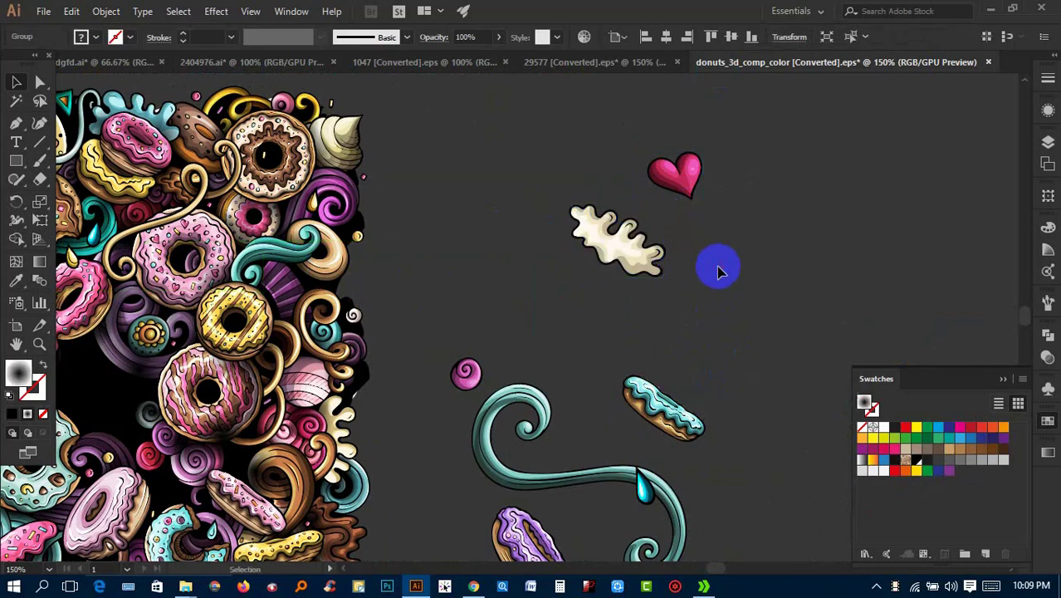
pyautogui.moveTo(465, 371); pyautogui.dragTo(860, 258)
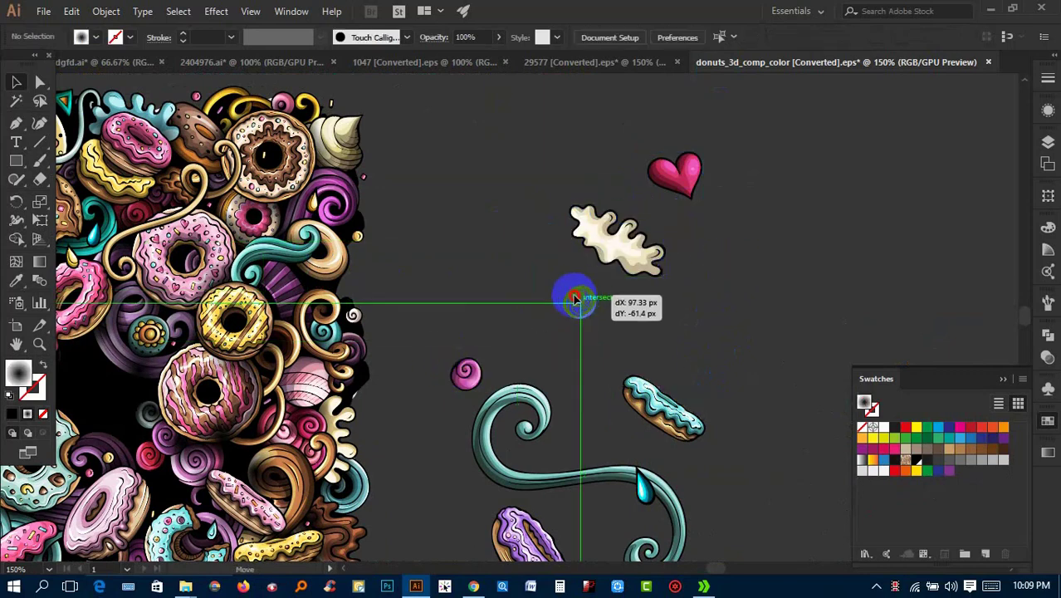
pyautogui.click(671, 184)
pyautogui.moveTo(656, 406); pyautogui.dragTo(612, 268)
pyautogui.moveTo(700, 172)
pyautogui.mouseDown()
pyautogui.moveTo(545, 330)
pyautogui.moveTo(511, 171)
pyautogui.moveTo(699, 286)
pyautogui.moveTo(694, 296)
pyautogui.mouseUp()
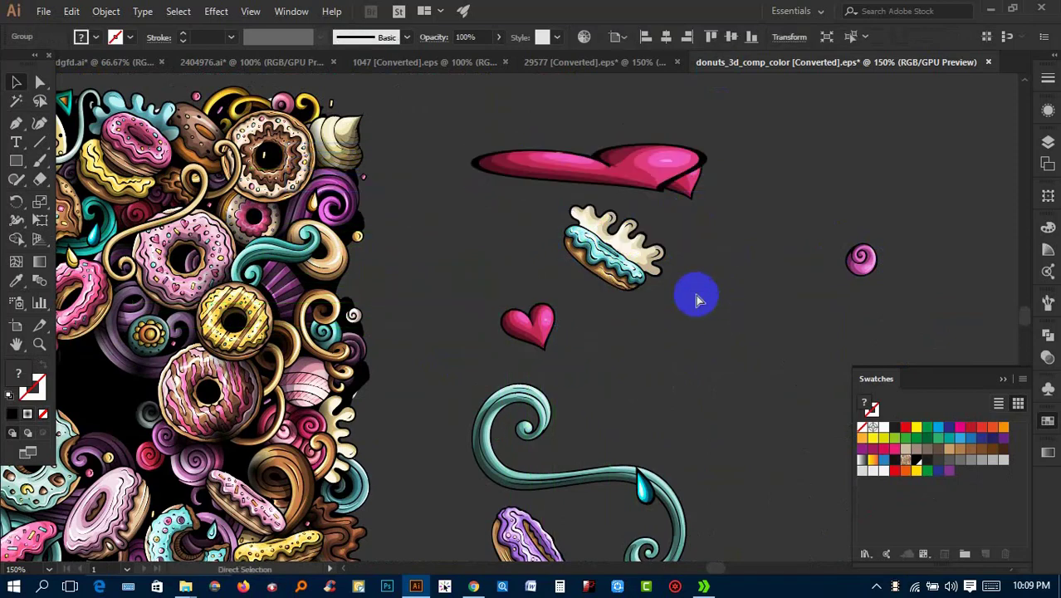
pyautogui.hotkey('ctrl', 'z')
pyautogui.moveTo(539, 173); pyautogui.dragTo(730, 325)
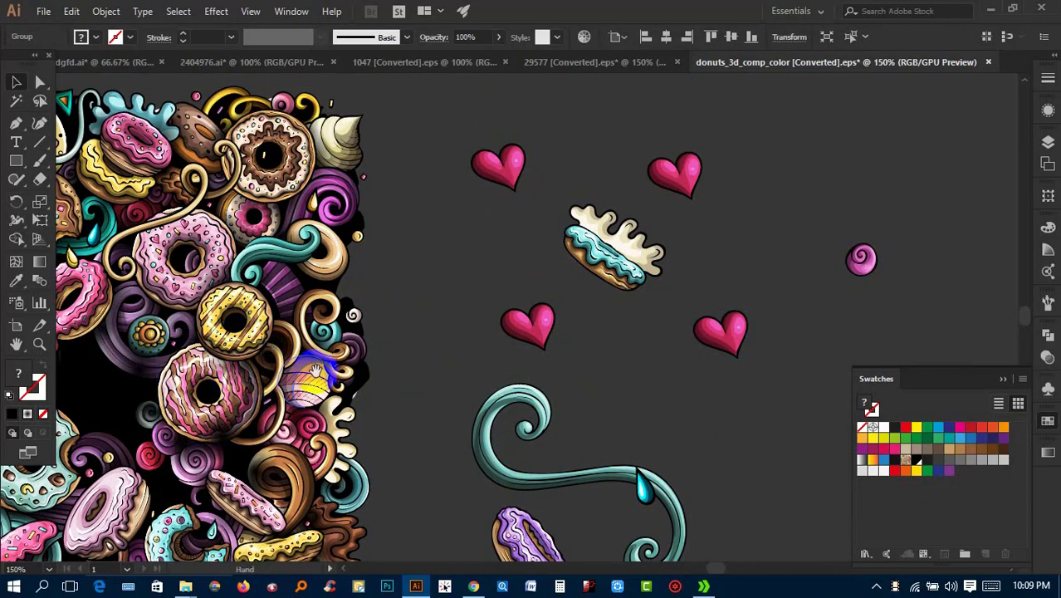
pyautogui.moveTo(240, 407); pyautogui.dragTo(385, 241)
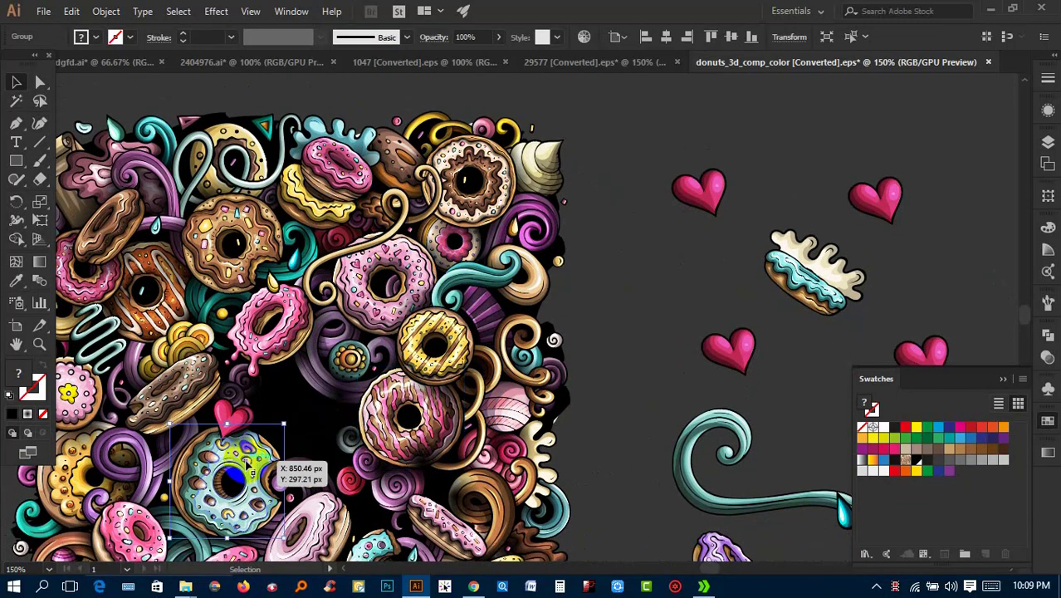
# Place the bitten teal donut among the hearts, with hearts ringing it on all sides
pyautogui.moveTo(458, 300)
pyautogui.mouseDown()
pyautogui.moveTo(230, 425)
pyautogui.moveTo(851, 274)
pyautogui.moveTo(870, 293)
pyautogui.moveTo(836, 297)
pyautogui.moveTo(872, 295)
pyautogui.mouseUp()
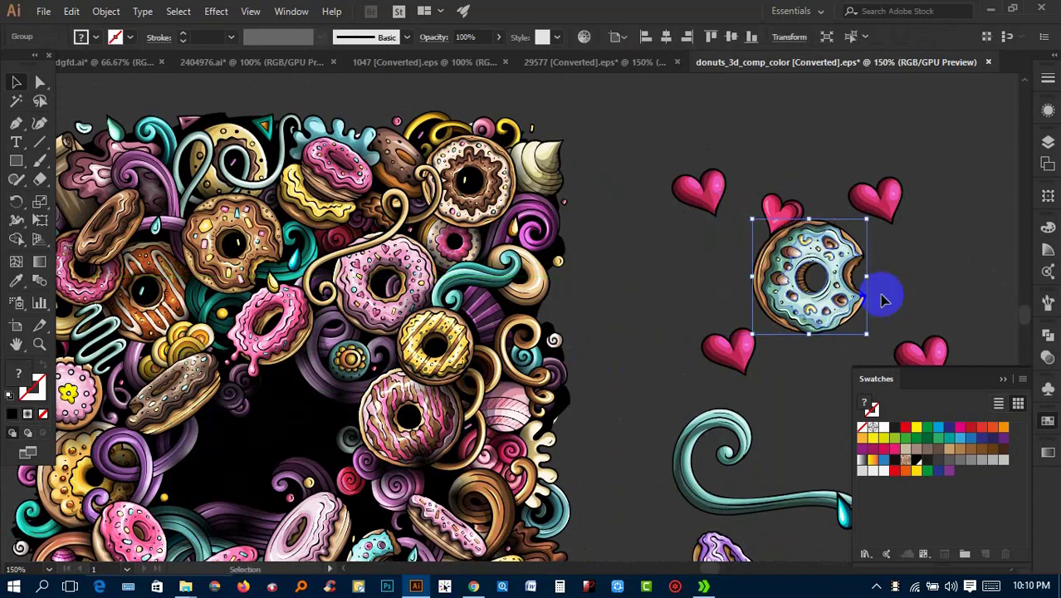
pyautogui.moveTo(780, 222)
pyautogui.mouseDown()
pyautogui.moveTo(868, 278)
pyautogui.moveTo(714, 252)
pyautogui.moveTo(628, 176)
pyautogui.mouseUp()
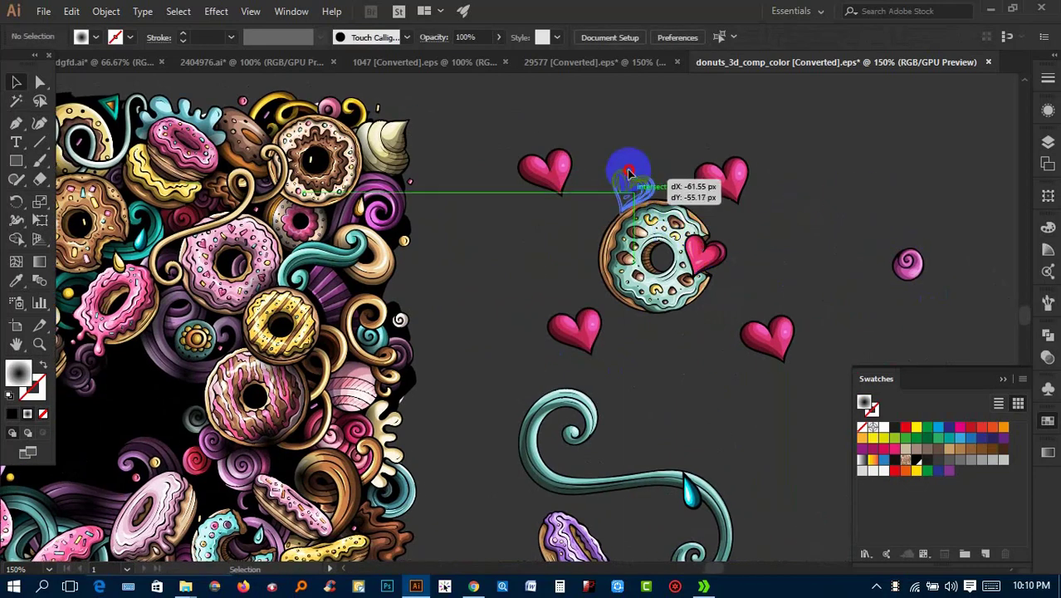
pyautogui.moveTo(757, 333); pyautogui.dragTo(713, 345)
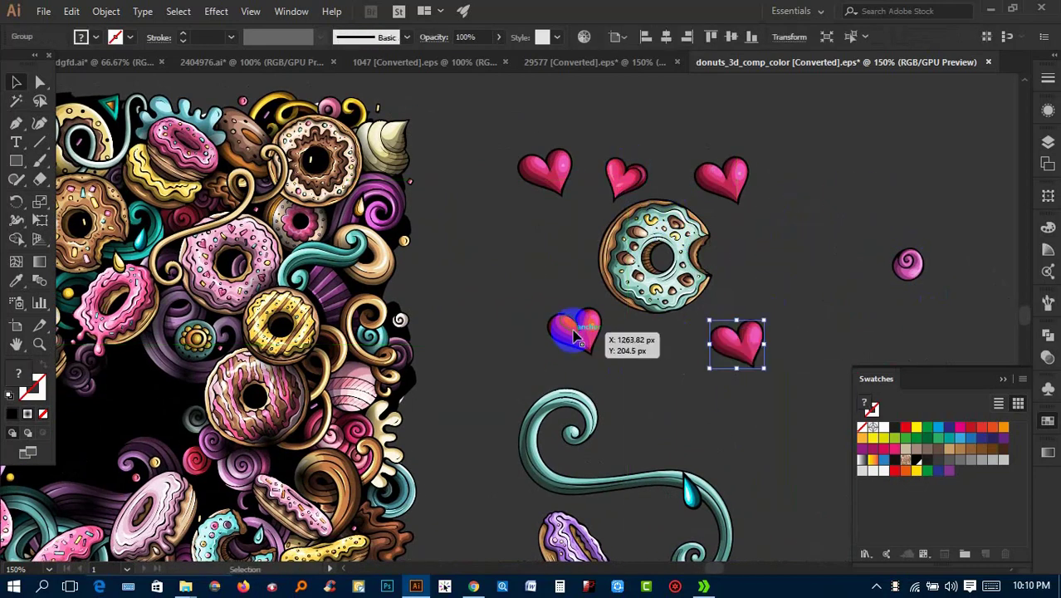
pyautogui.moveTo(575, 329); pyautogui.dragTo(590, 341)
pyautogui.moveTo(544, 170); pyautogui.dragTo(554, 207)
pyautogui.moveTo(690, 214); pyautogui.dragTo(714, 176)
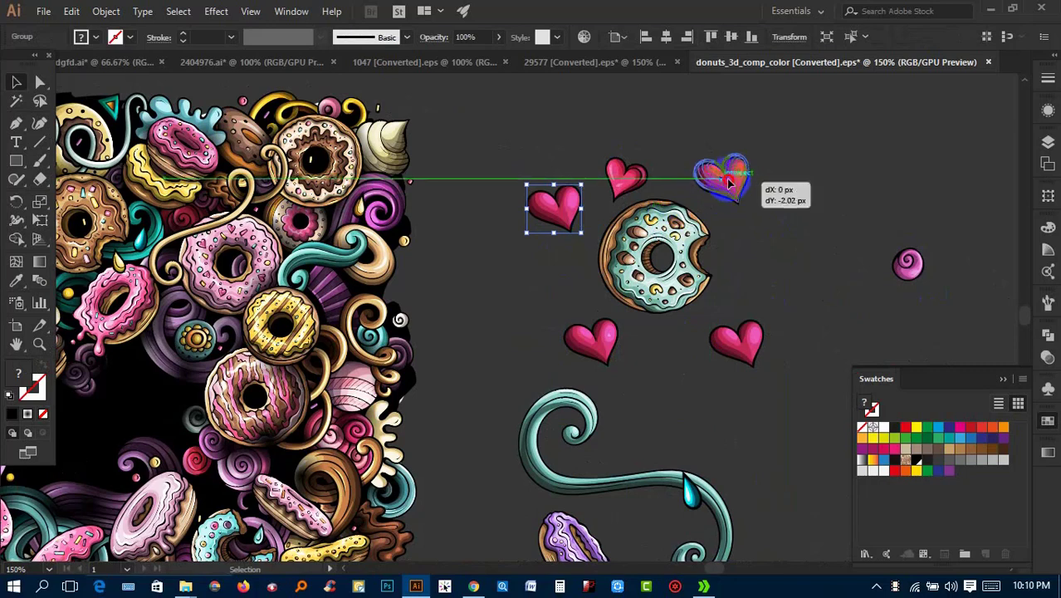
pyautogui.moveTo(683, 238); pyautogui.dragTo(690, 237)
pyautogui.moveTo(622, 182)
pyautogui.mouseDown()
pyautogui.moveTo(755, 264)
pyautogui.moveTo(582, 289)
pyautogui.mouseUp()
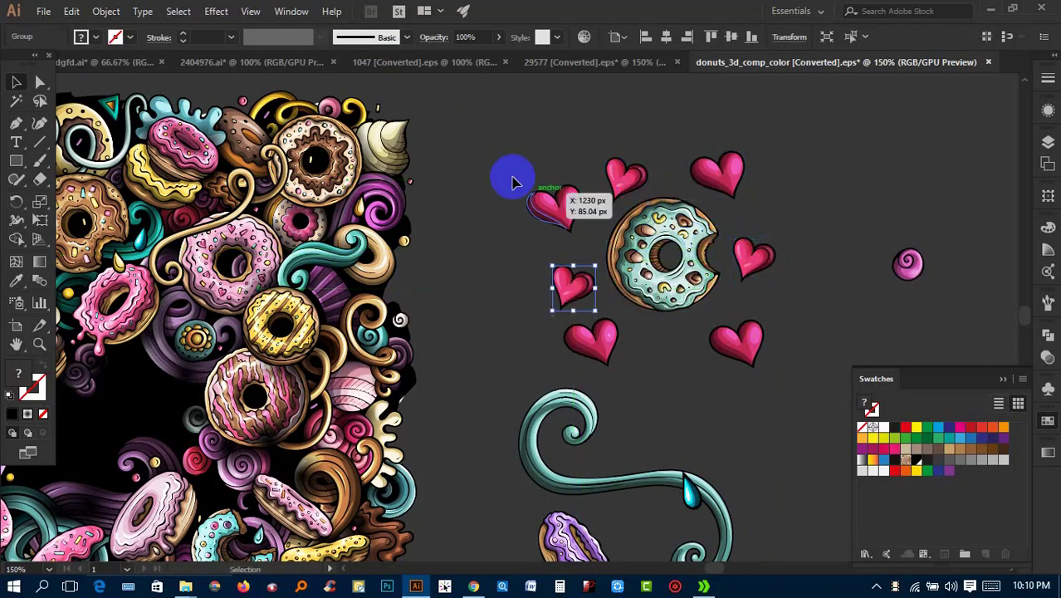
# Group the hearts and teal donut into one object and go to dgfd.ai
pyautogui.moveTo(497, 137); pyautogui.dragTo(772, 367)
pyautogui.rightClick(713, 281)
pyautogui.click(753, 377)
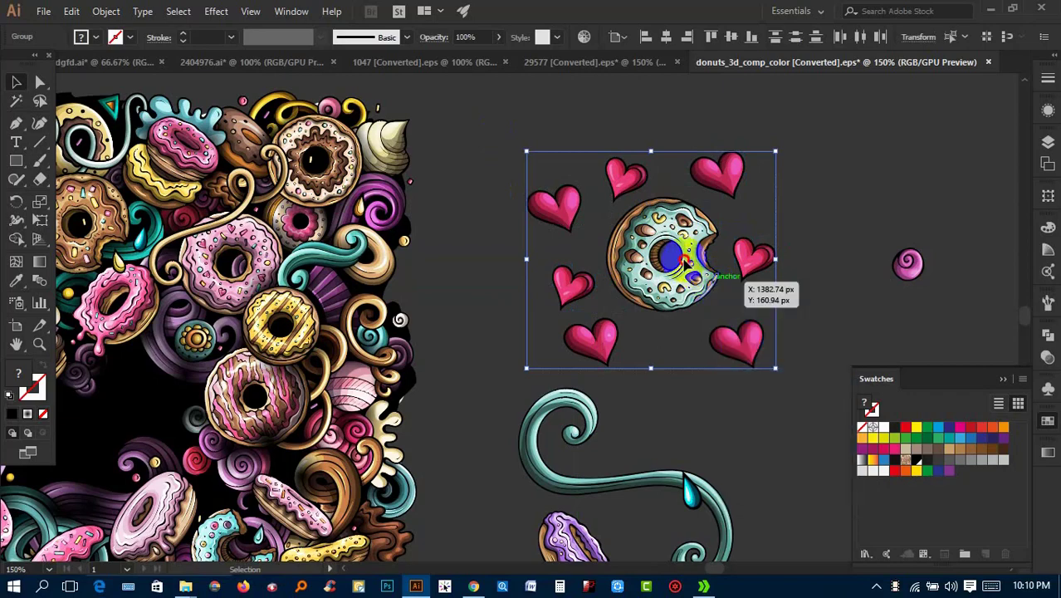
pyautogui.click(131, 61)
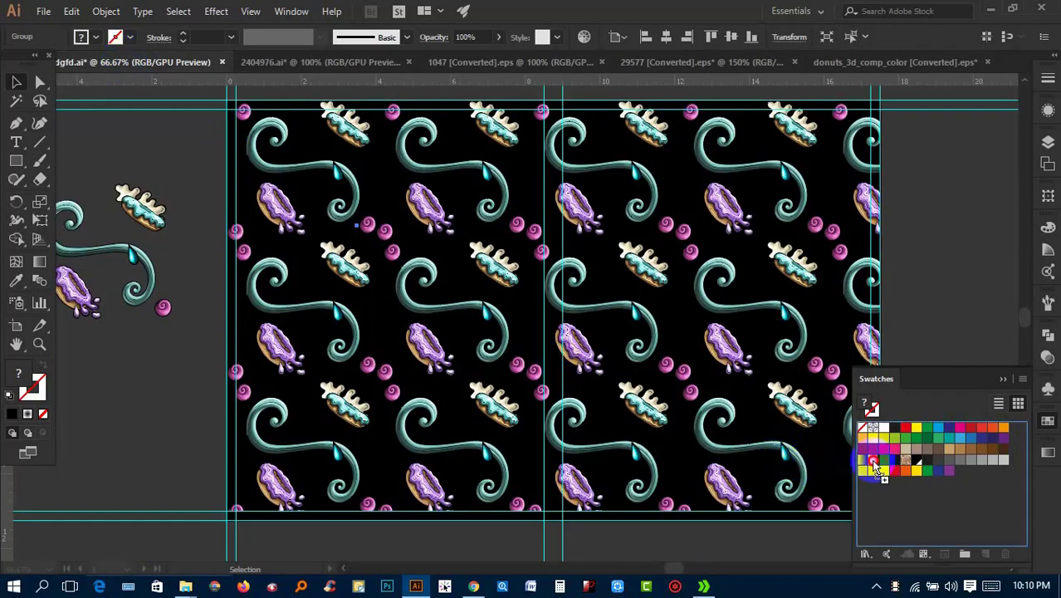
# Paste the heart-and-donut group, save it as a pattern swatch, and fill the background rectangle
pyautogui.hotkey('ctrl', 'v')
pyautogui.moveTo(184, 384)
pyautogui.mouseDown()
pyautogui.moveTo(176, 363)
pyautogui.moveTo(911, 490)
pyautogui.mouseUp()
pyautogui.click(757, 305)
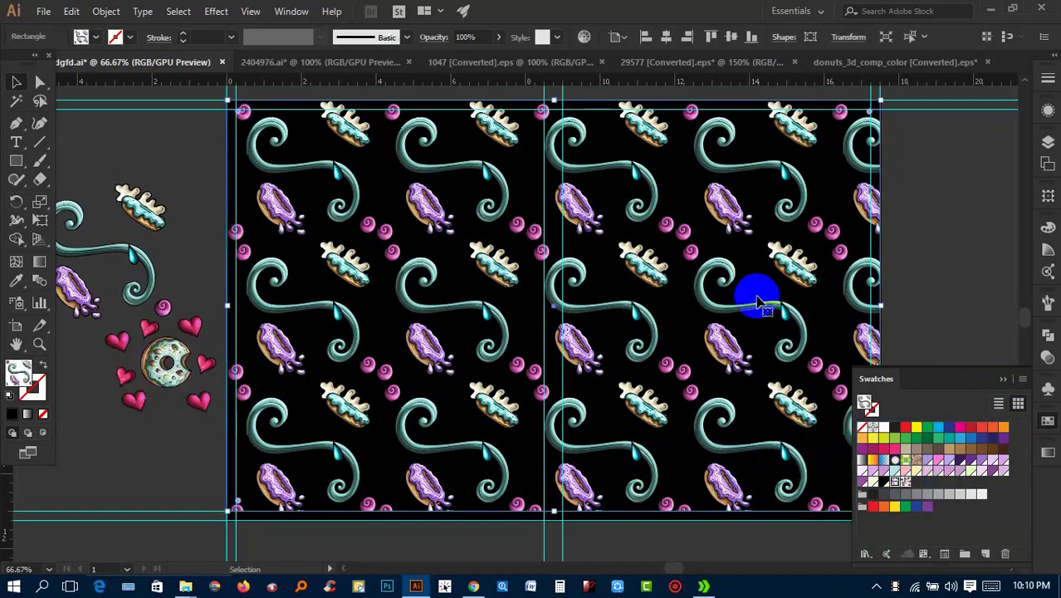
pyautogui.click(955, 314)
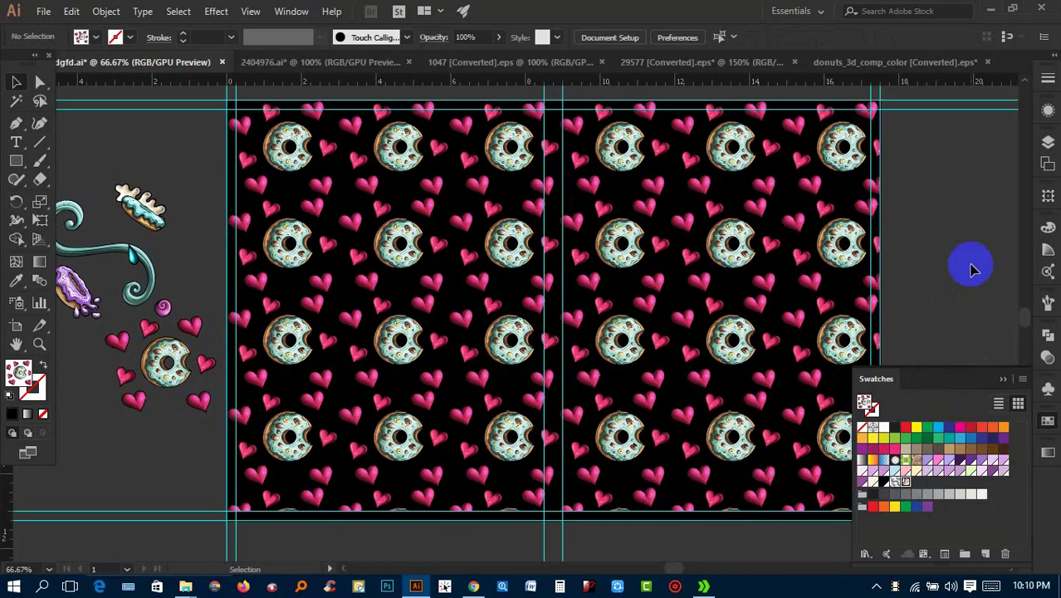
# Enlarge the pattern-filled rectangle past the artboard edge
pyautogui.keyDown('ctrl'); pyautogui.keyDown('alt'); pyautogui.click(822, 272); pyautogui.keyUp('alt'); pyautogui.keyUp('ctrl')
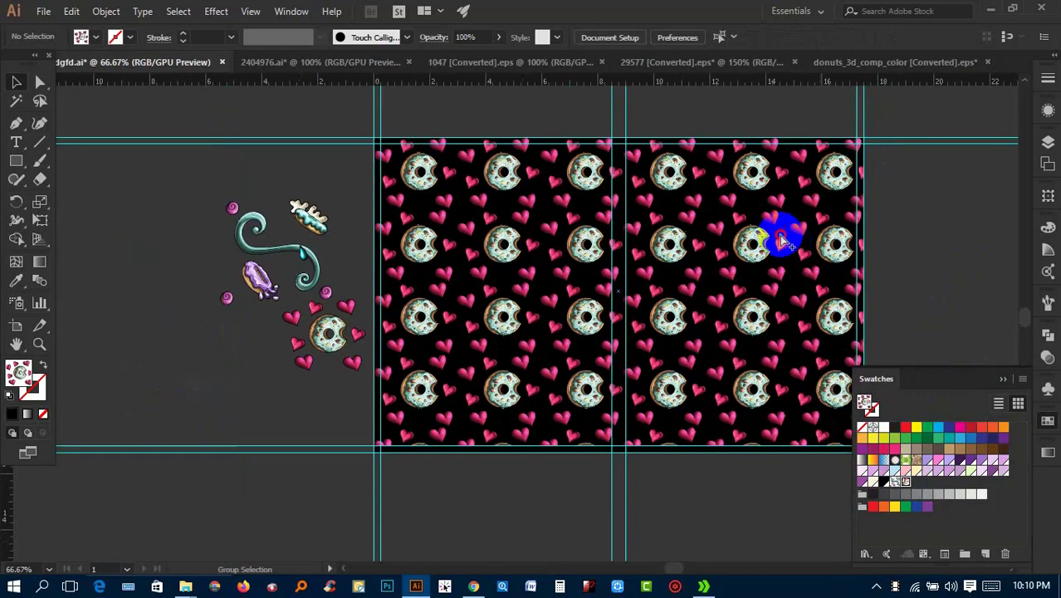
pyautogui.keyDown('ctrl'); pyautogui.keyDown('alt'); pyautogui.click(781, 230); pyautogui.keyUp('alt'); pyautogui.keyUp('ctrl')
pyautogui.moveTo(848, 305); pyautogui.dragTo(672, 312)
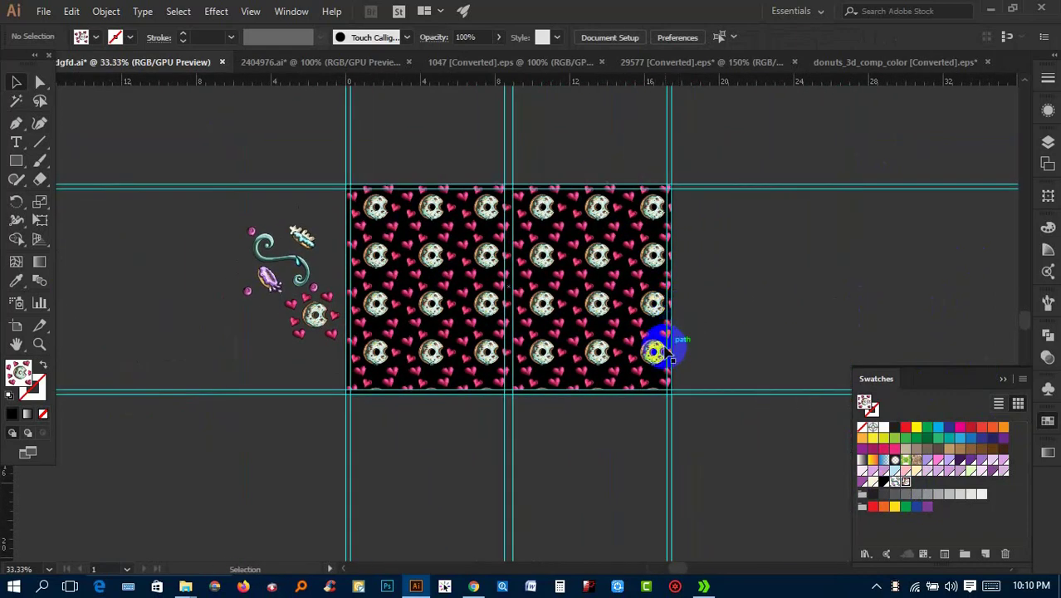
pyautogui.keyDown('ctrl'); pyautogui.click(672, 408); pyautogui.keyUp('ctrl')
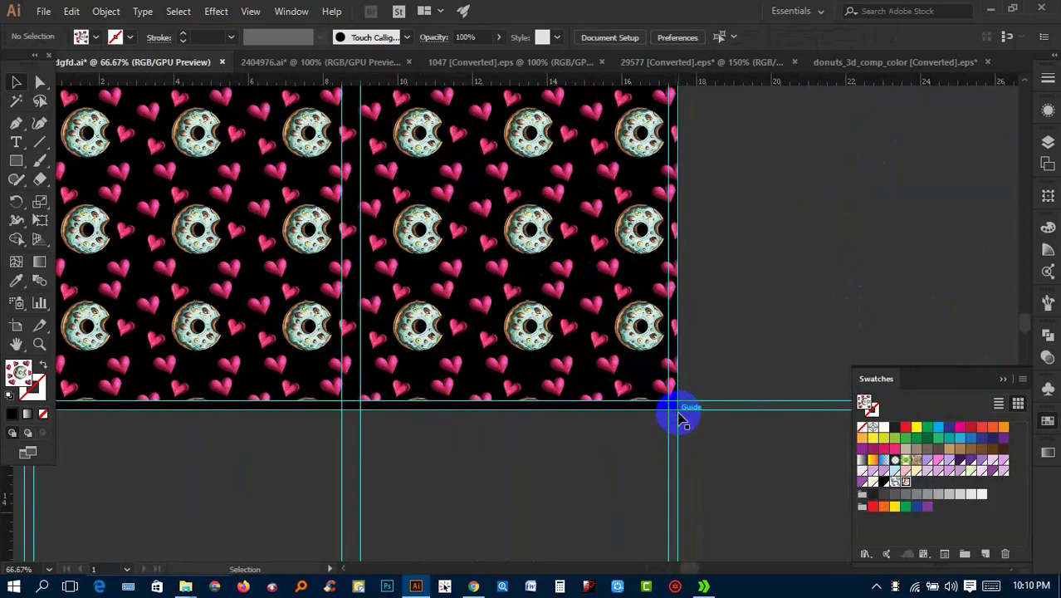
pyautogui.click(610, 334)
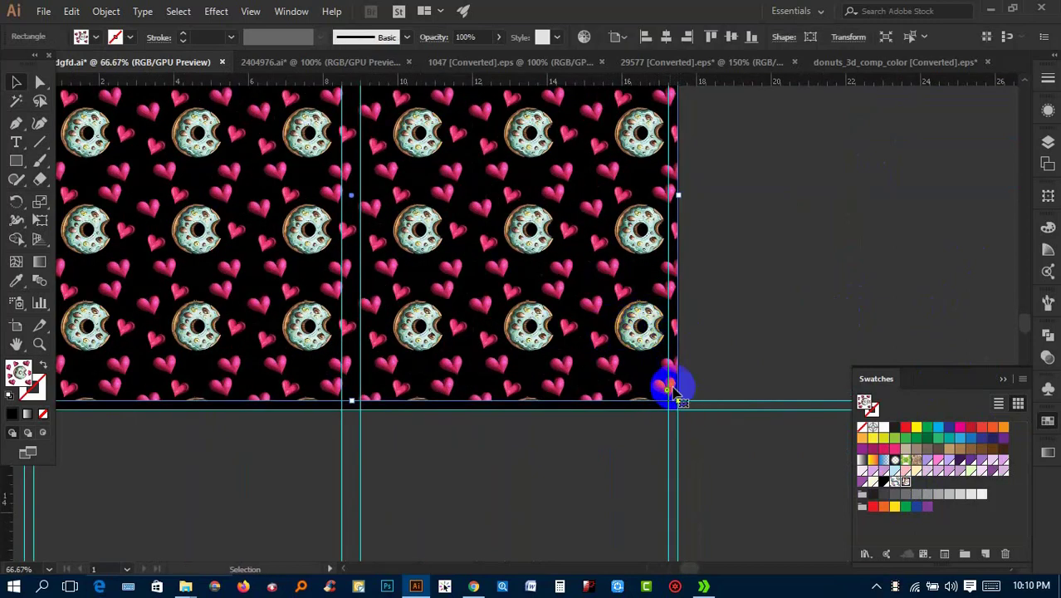
pyautogui.moveTo(677, 404)
pyautogui.mouseDown()
pyautogui.moveTo(693, 433)
pyautogui.moveTo(862, 561)
pyautogui.mouseUp()
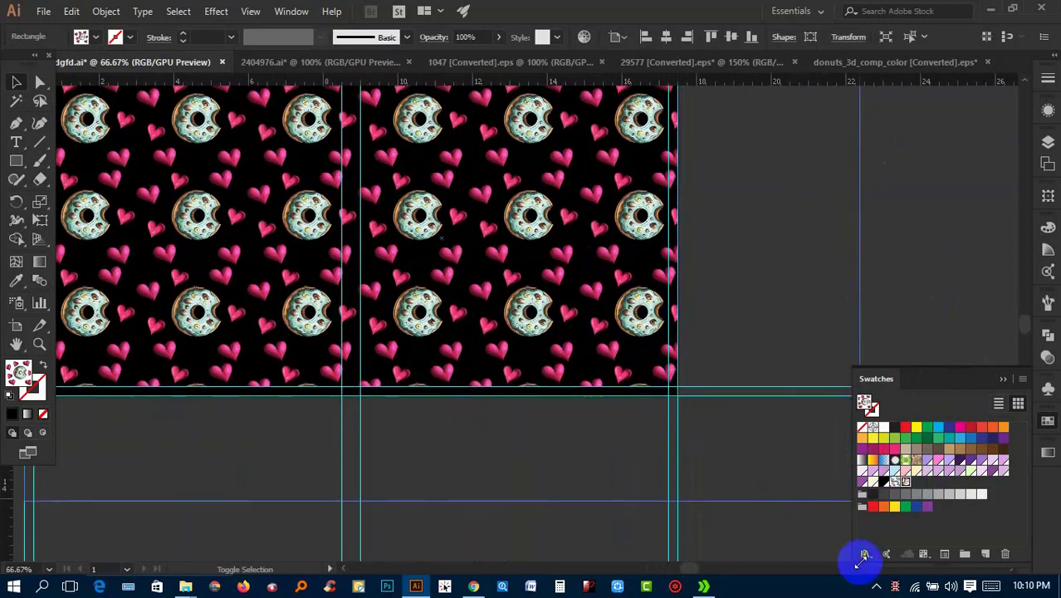
pyautogui.moveTo(908, 311); pyautogui.dragTo(909, 309)
pyautogui.click(911, 314)
# Delete the patterned rectangle and leftover heart-and-donut group, then return to the donut artwork
pyautogui.keyDown('alt'); pyautogui.scroll(-1, 911, 314); pyautogui.keyUp('alt')
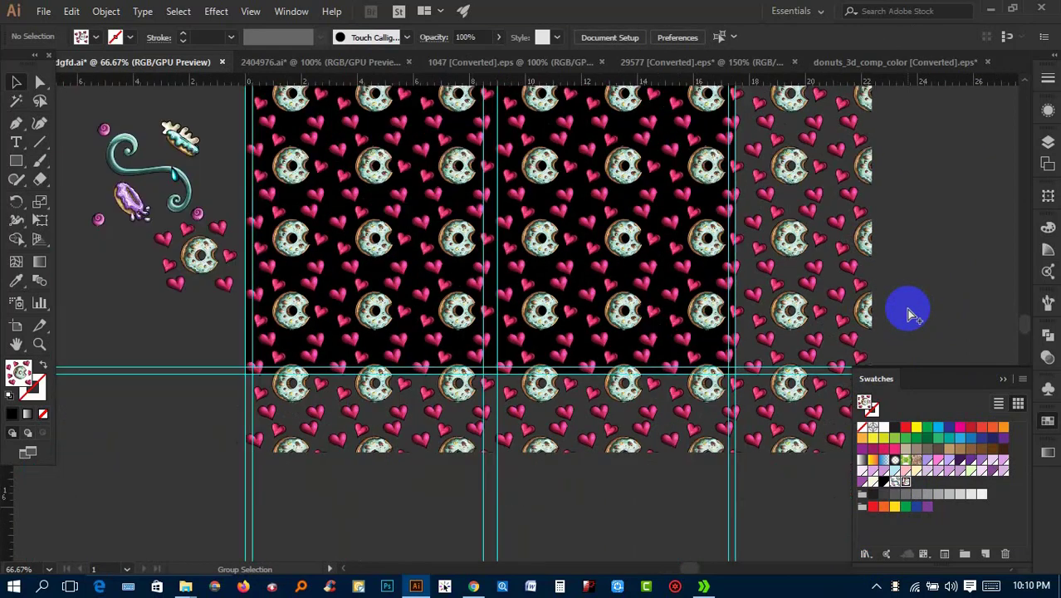
pyautogui.keyDown('alt'); pyautogui.scroll(-2, 911, 314); pyautogui.keyUp('alt')
pyautogui.click(715, 245)
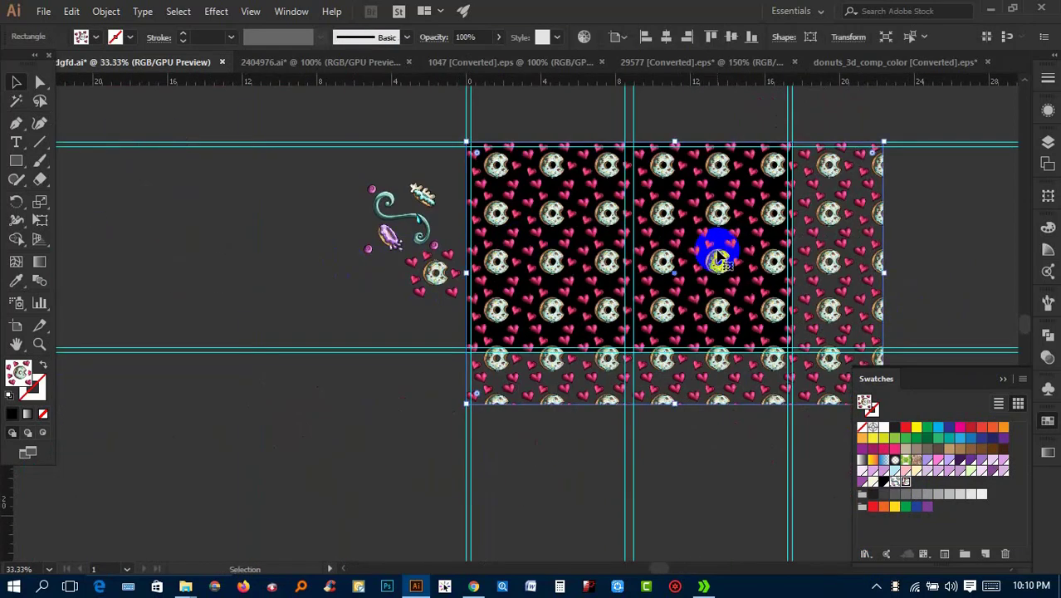
pyautogui.press('Delete')
pyautogui.click(324, 160)
pyautogui.press('Delete')
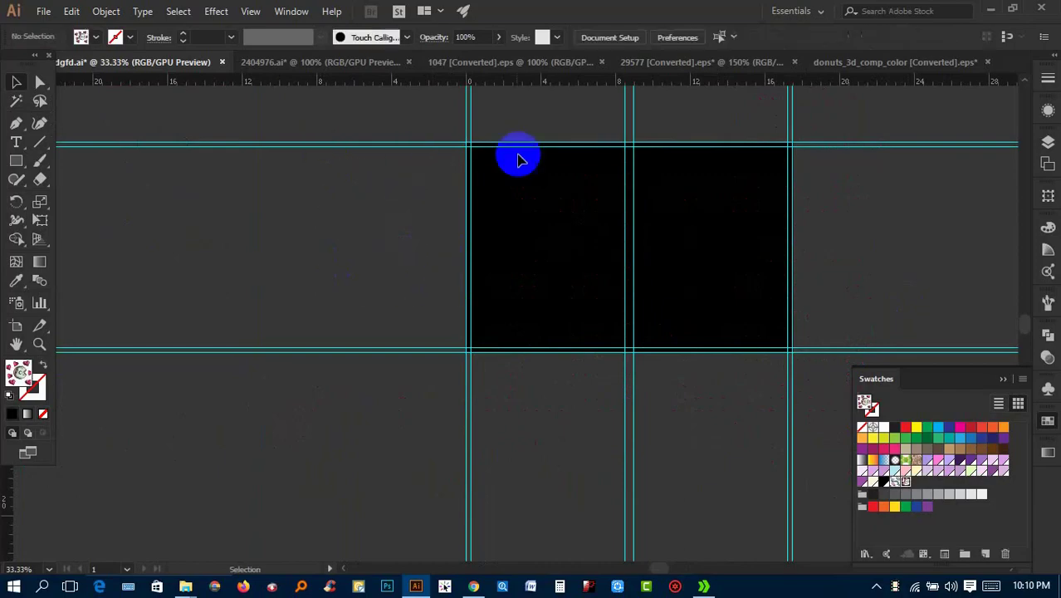
pyautogui.click(520, 67)
pyautogui.click(680, 64)
# At 100% zoom, pull the purple swirl out of the doodle and place it above the heart cluster
pyautogui.click(847, 64)
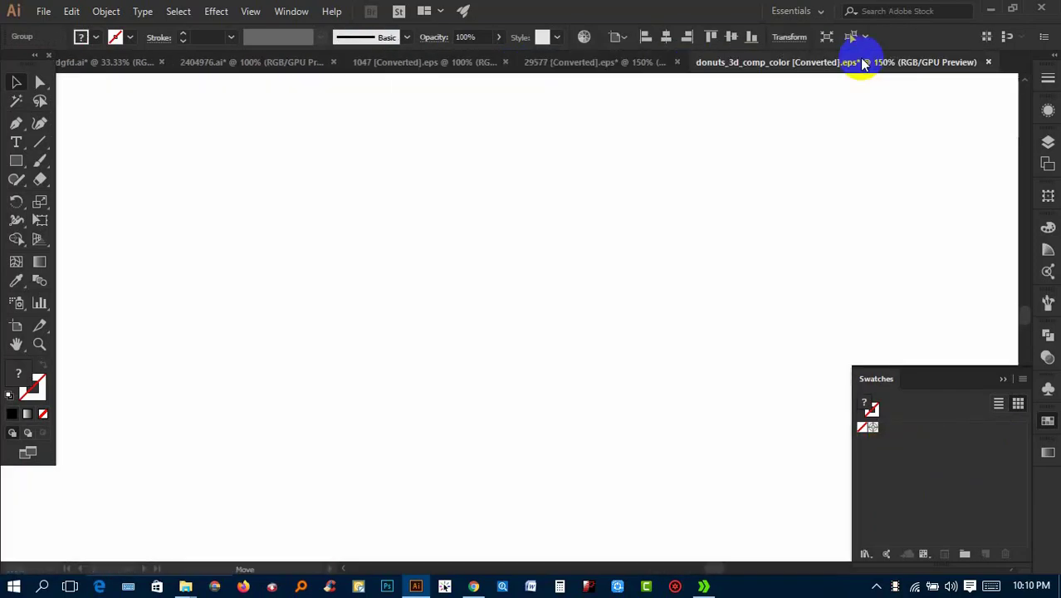
pyautogui.click(842, 137)
pyautogui.hotkey('ctrl', '1')
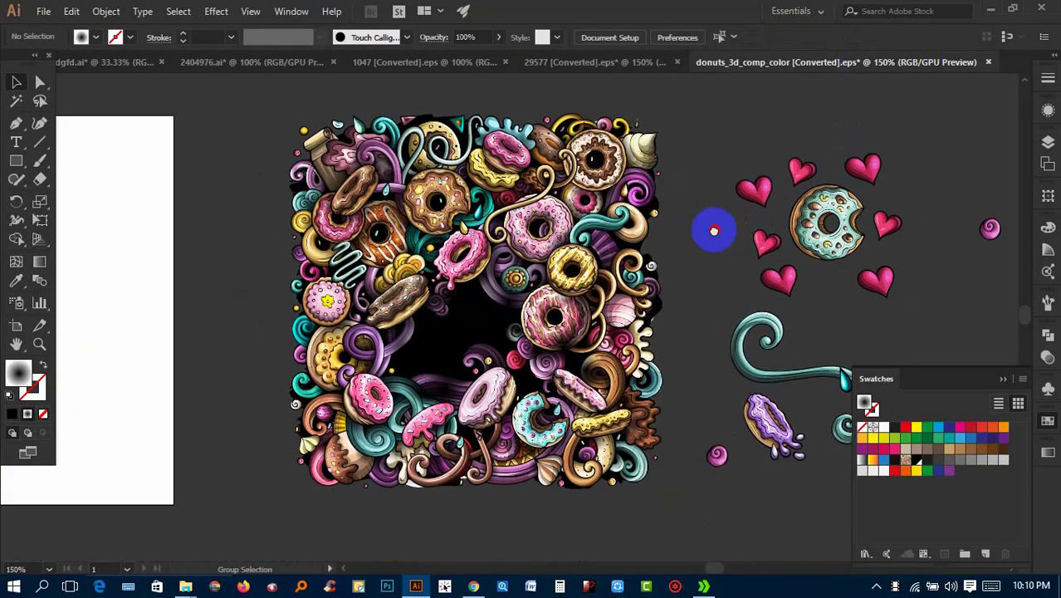
pyautogui.click(508, 168)
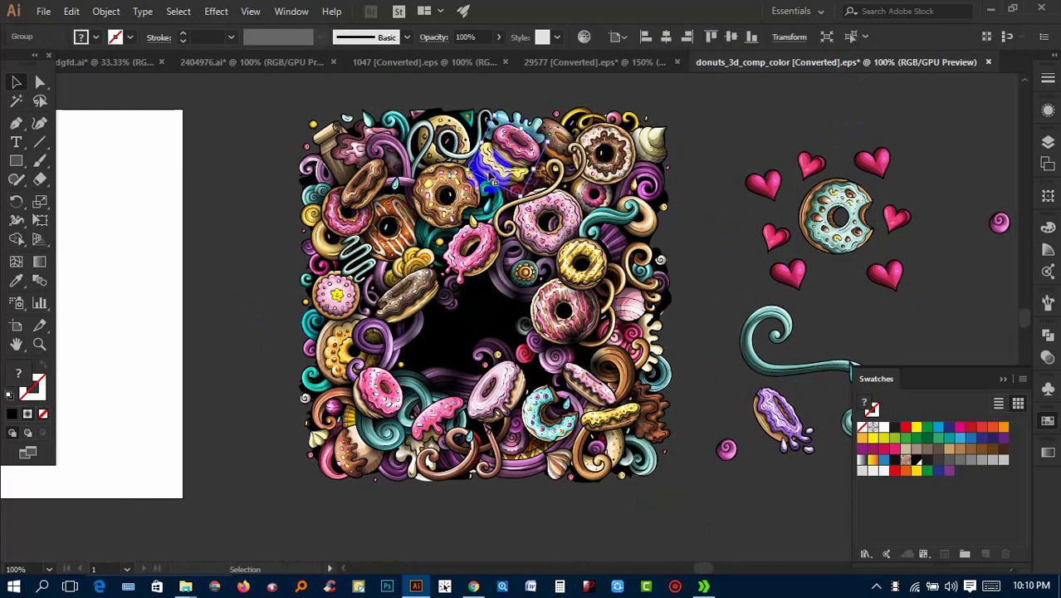
pyautogui.moveTo(515, 171); pyautogui.dragTo(485, 207)
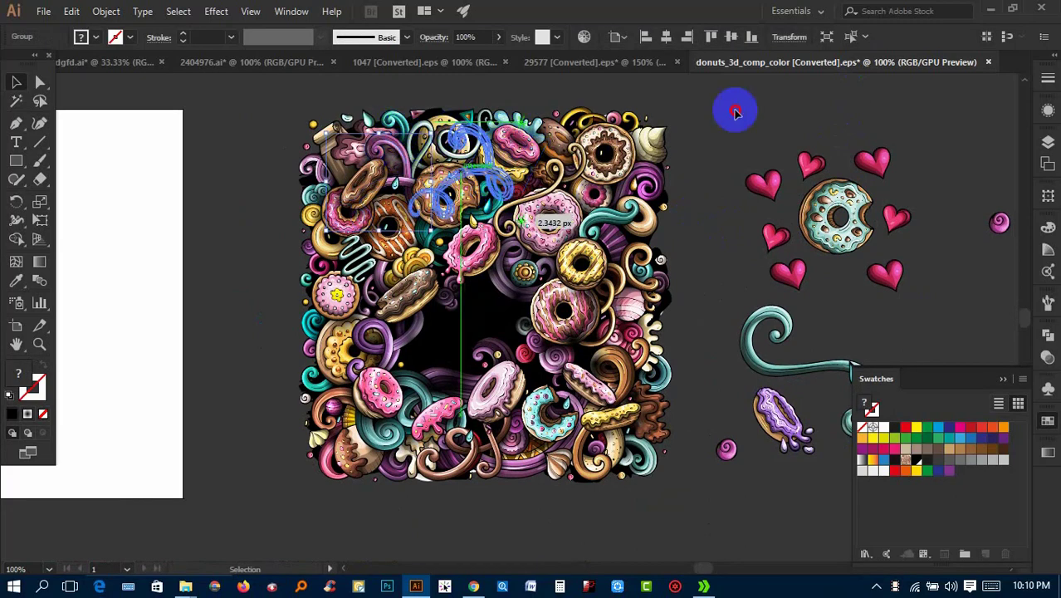
pyautogui.moveTo(407, 157); pyautogui.dragTo(747, 125)
pyautogui.moveTo(841, 99); pyautogui.dragTo(635, 315)
pyautogui.moveTo(551, 357); pyautogui.dragTo(614, 227)
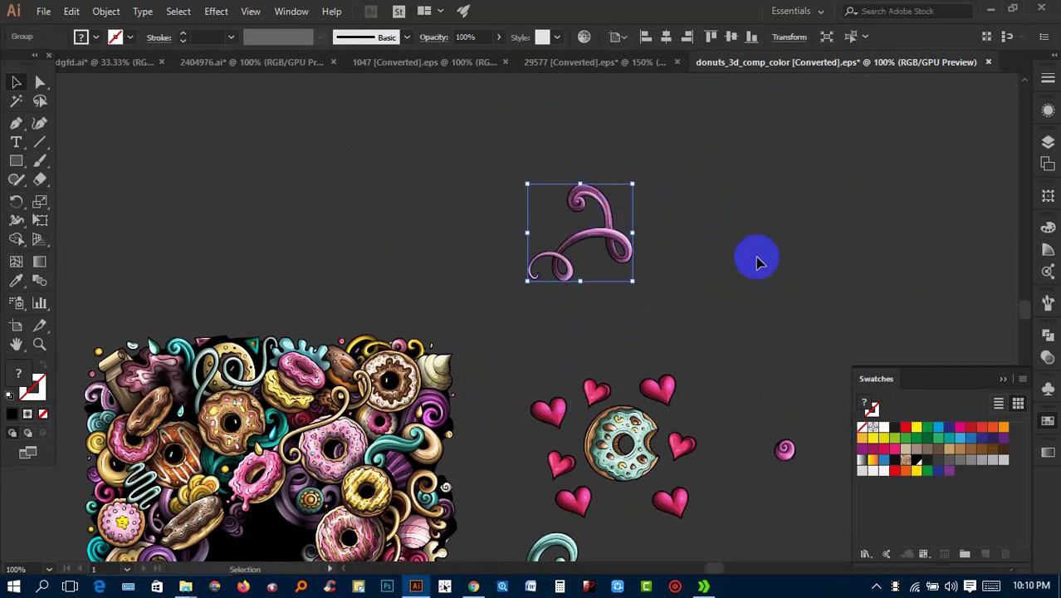
pyautogui.click(753, 256)
# Bring a teal swirl and another piece beside the purple swirl
pyautogui.moveTo(203, 357); pyautogui.dragTo(672, 229)
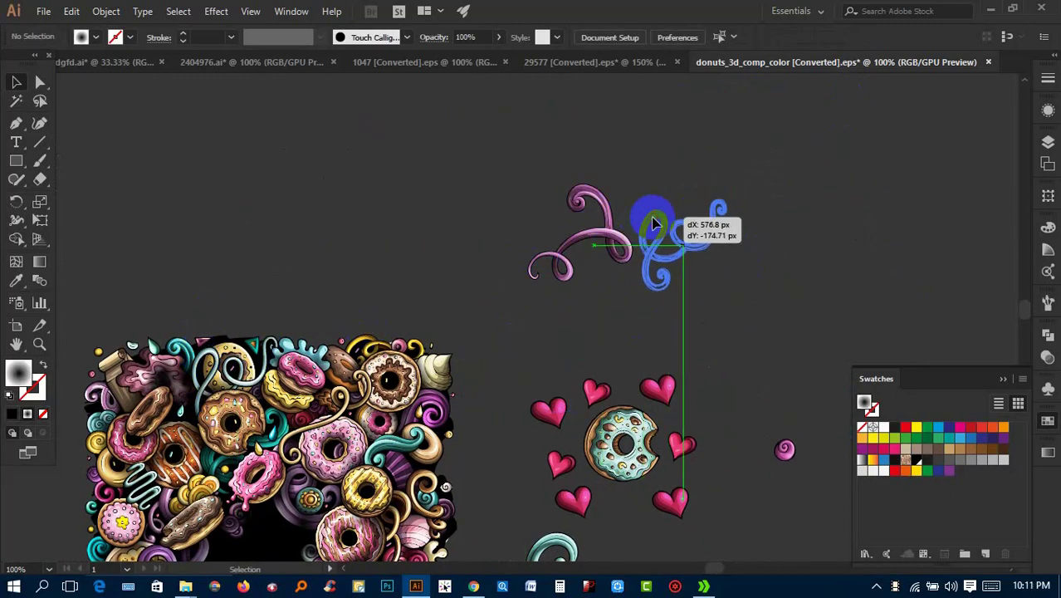
pyautogui.click(422, 279)
pyautogui.moveTo(158, 353)
pyautogui.mouseDown()
pyautogui.moveTo(166, 361)
pyautogui.moveTo(448, 217)
pyautogui.moveTo(552, 249)
pyautogui.moveTo(550, 196)
pyautogui.mouseUp()
pyautogui.click(484, 210)
# Erase the teal tip below the pink swirl with a smaller eraser
pyautogui.scroll(3, 550, 266)
pyautogui.scroll(2, 521, 237)
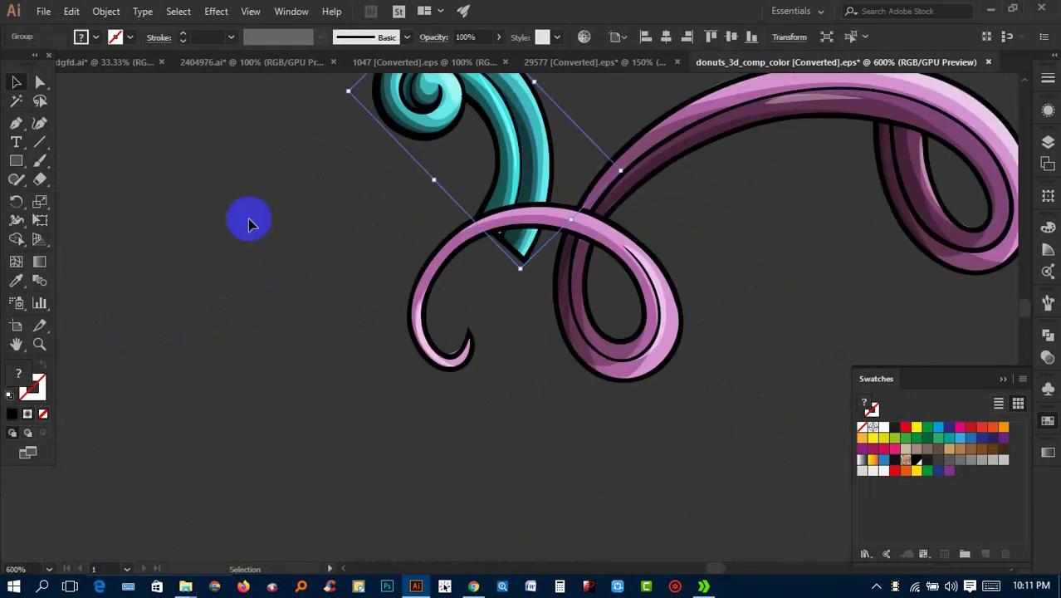
pyautogui.click(40, 180)
pyautogui.click(95, 196)
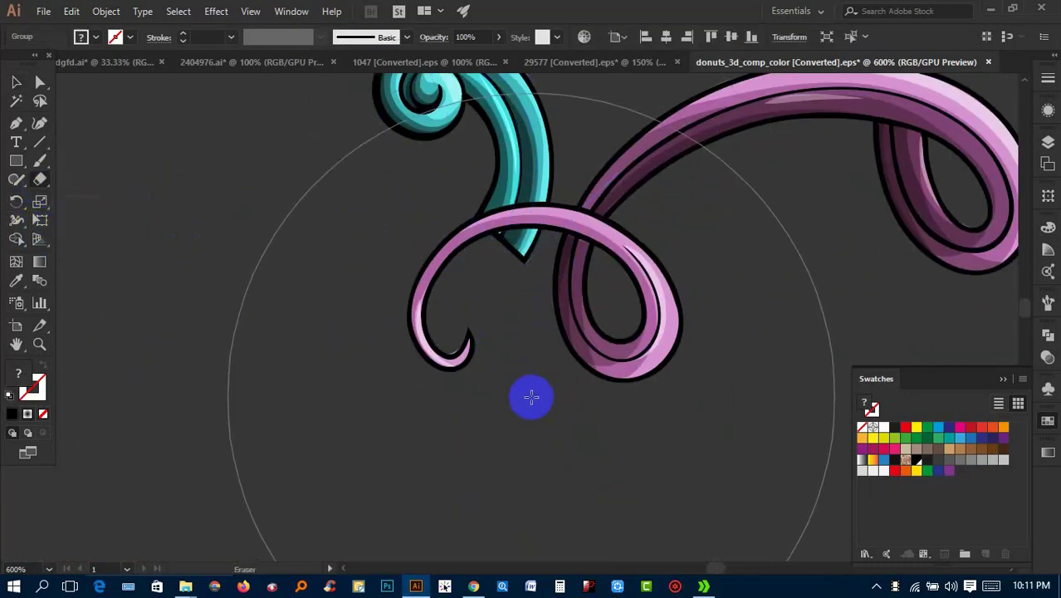
pyautogui.press('[')
pyautogui.press('[')
pyautogui.press('[')
pyautogui.press('[')
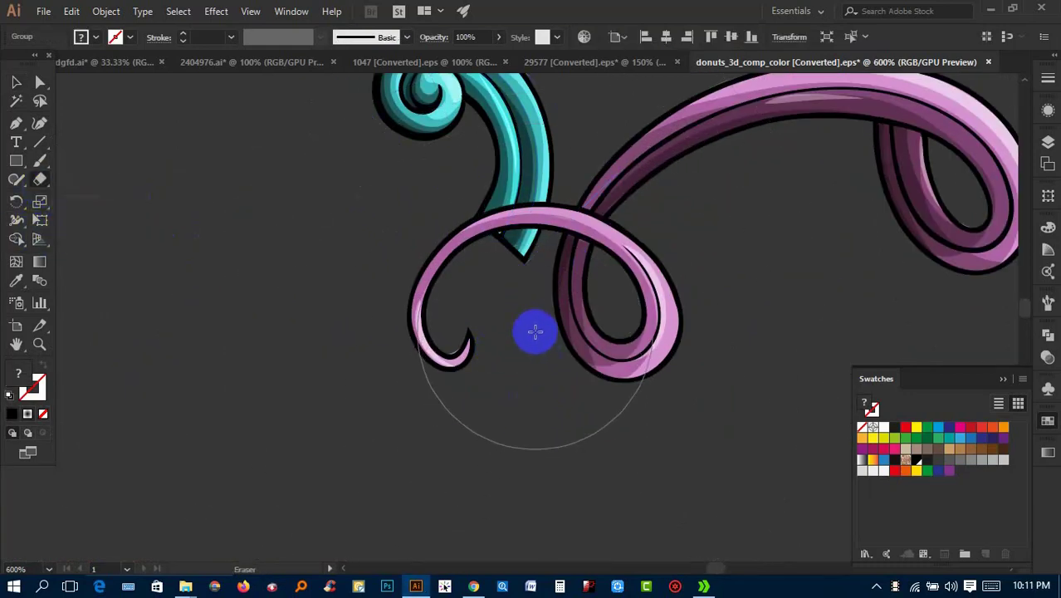
pyautogui.moveTo(535, 331); pyautogui.dragTo(553, 311)
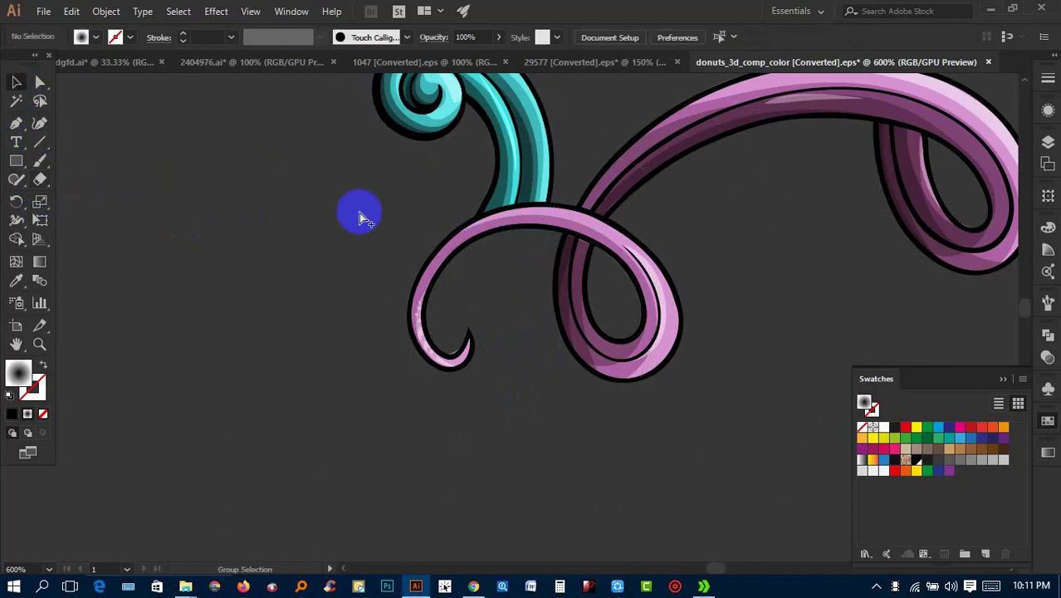
pyautogui.hotkey('ctrl', '-')
pyautogui.hotkey('ctrl', '-')
# Place a mirrored teal swirl copy over the pale teal loops on the right
pyautogui.moveTo(310, 308); pyautogui.dragTo(719, 215)
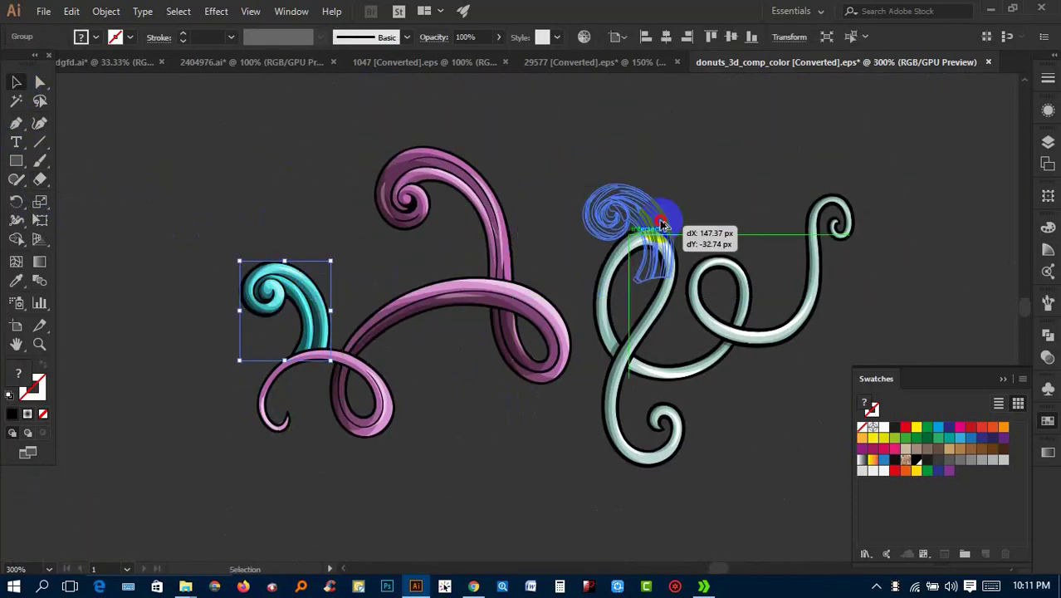
pyautogui.click(770, 180)
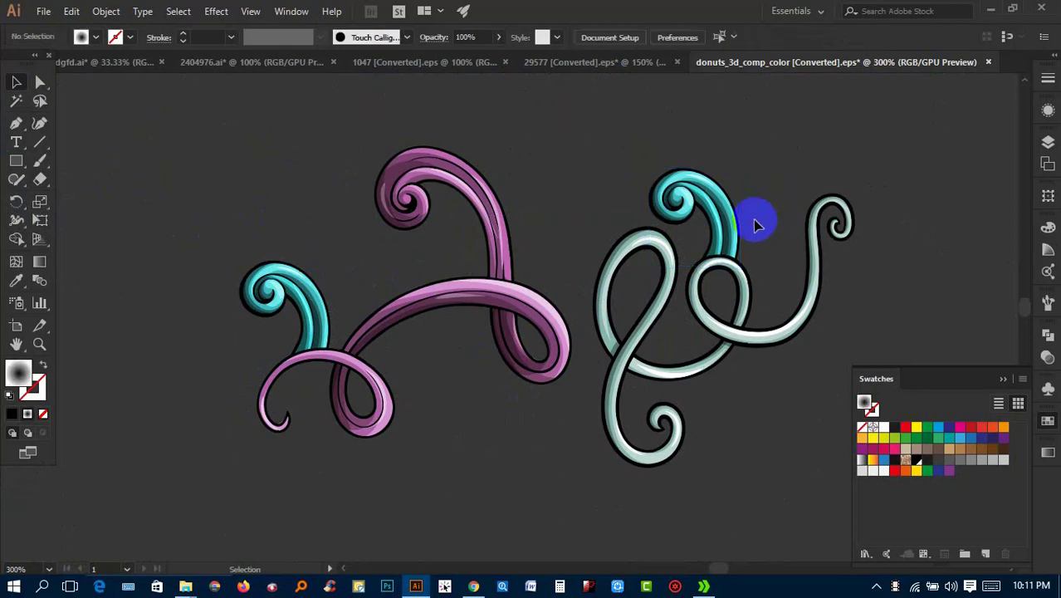
pyautogui.rightClick(731, 217)
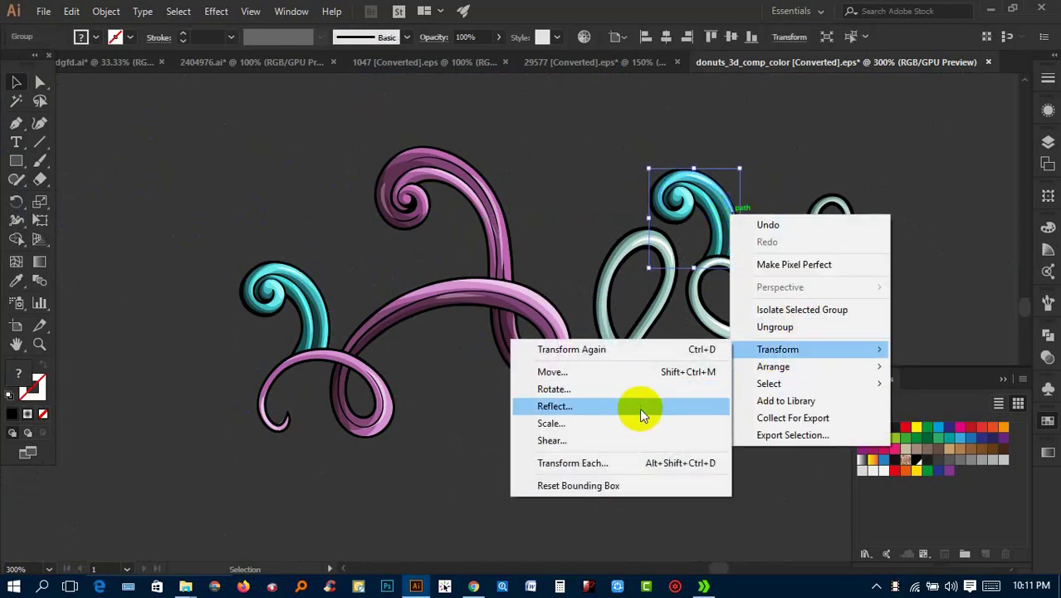
pyautogui.click(639, 408)
pyautogui.click(129, 249)
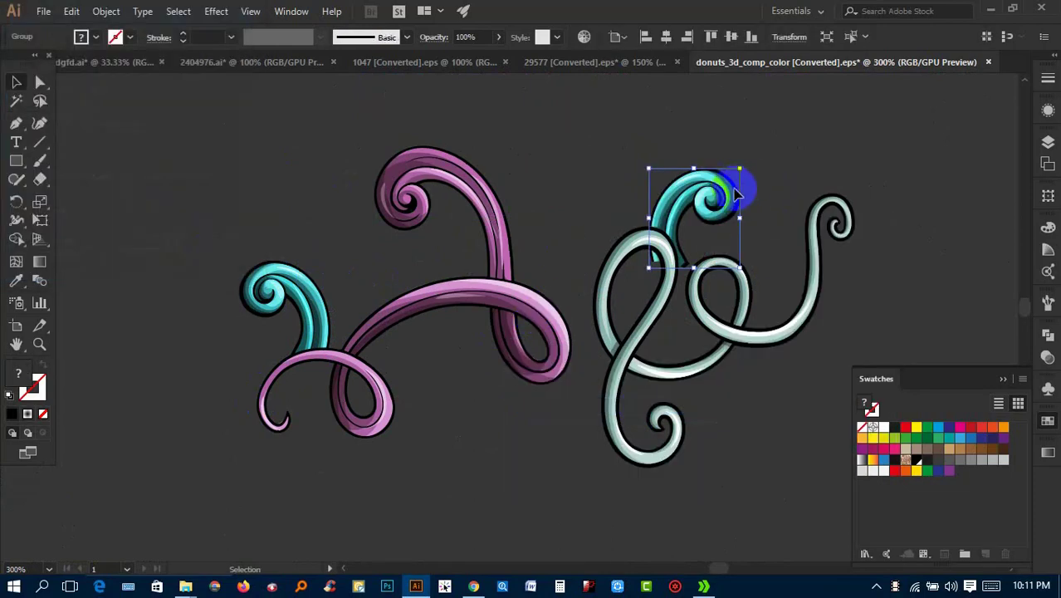
pyautogui.moveTo(738, 195); pyautogui.dragTo(776, 169)
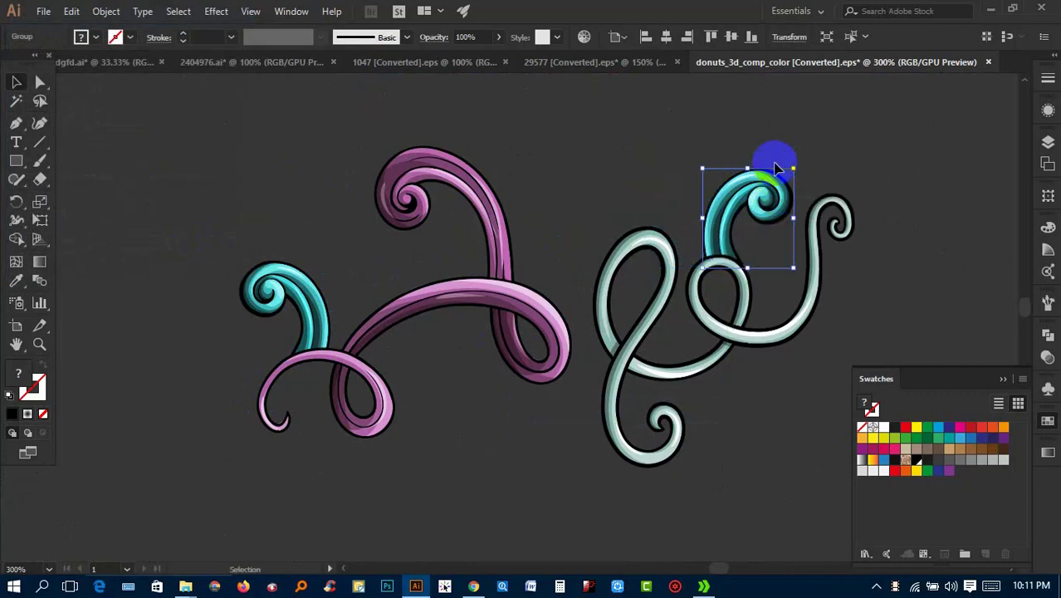
# Ungroup the hearts and donut, then place two hearts and a pink swirl dot around the swirls
pyautogui.scroll(-2, 777, 169)
pyautogui.scroll(-1, 685, 206)
pyautogui.moveTo(565, 438)
pyautogui.mouseDown()
pyautogui.moveTo(521, 137)
pyautogui.moveTo(536, 413)
pyautogui.mouseUp()
pyautogui.rightClick(545, 390)
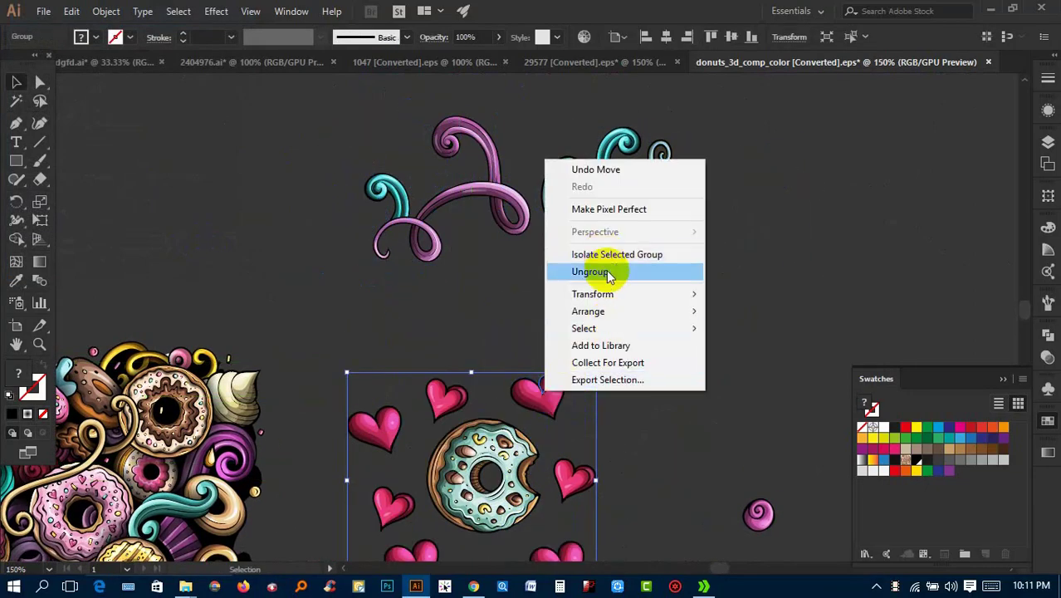
pyautogui.click(589, 272)
pyautogui.click(539, 387)
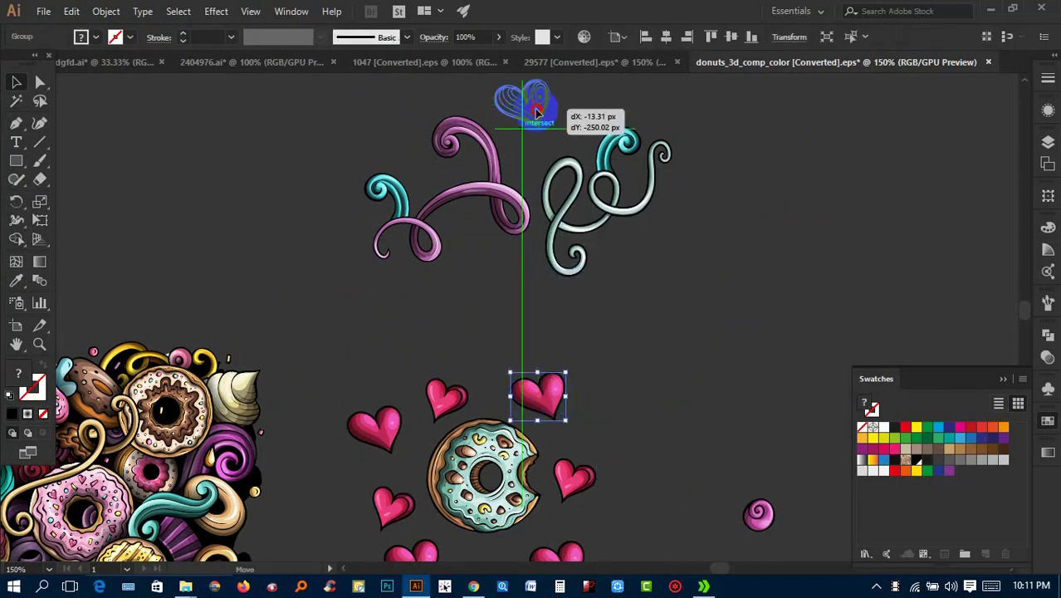
pyautogui.moveTo(548, 403); pyautogui.dragTo(527, 104)
pyautogui.moveTo(527, 104); pyautogui.dragTo(496, 291)
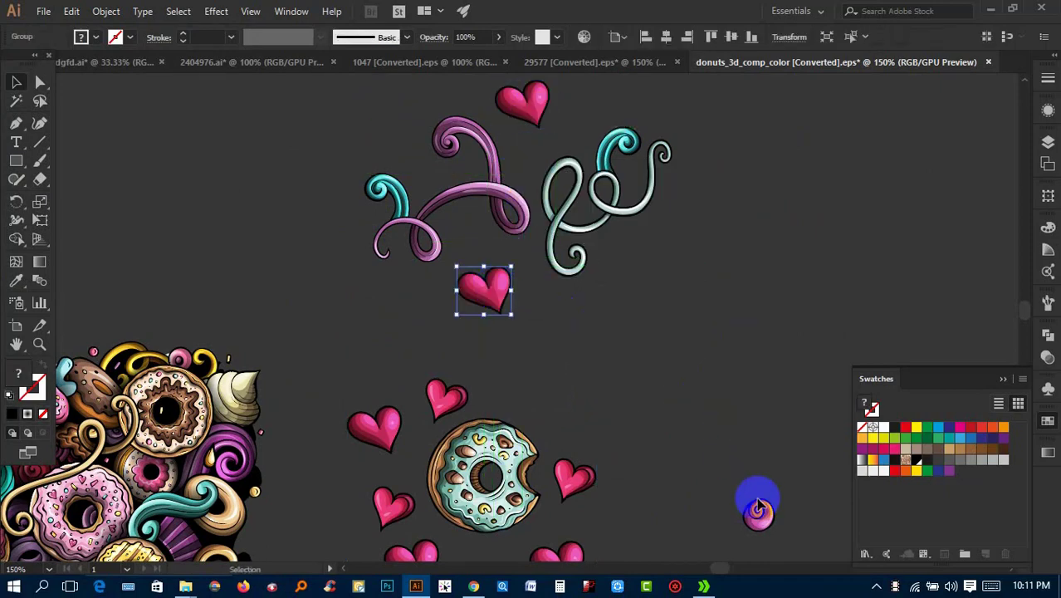
pyautogui.moveTo(758, 515)
pyautogui.mouseDown()
pyautogui.moveTo(383, 108)
pyautogui.moveTo(378, 311)
pyautogui.moveTo(605, 101)
pyautogui.mouseUp()
pyautogui.click(744, 247)
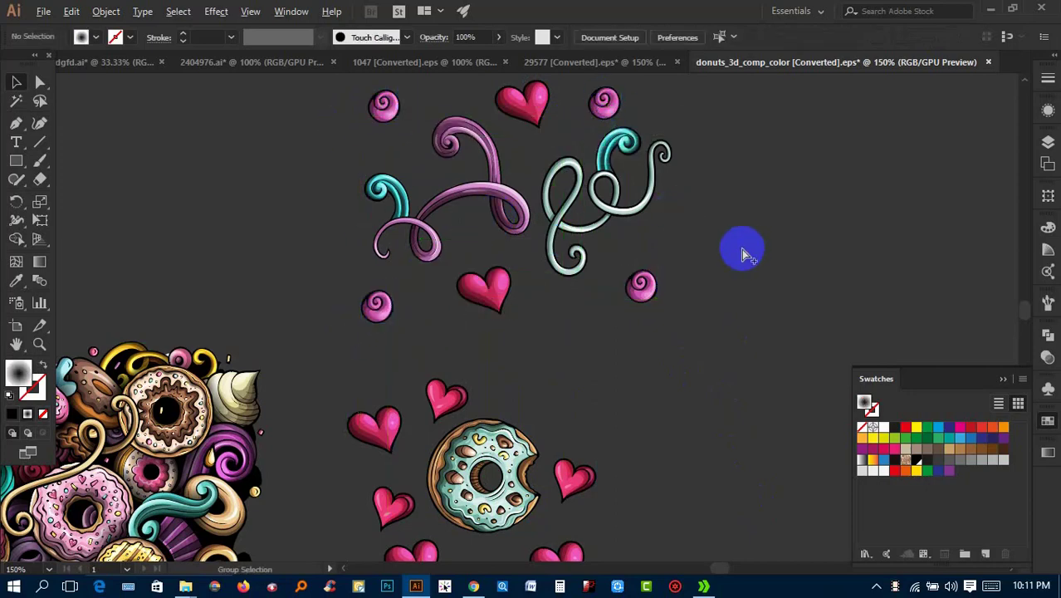
# Copy the shell piece from the donut pile into the motif
pyautogui.scroll(-1, 742, 249)
pyautogui.moveTo(742, 249)
pyautogui.mouseDown()
pyautogui.moveTo(782, 242)
pyautogui.moveTo(798, 204)
pyautogui.mouseUp()
pyautogui.moveTo(470, 287); pyautogui.dragTo(761, 178)
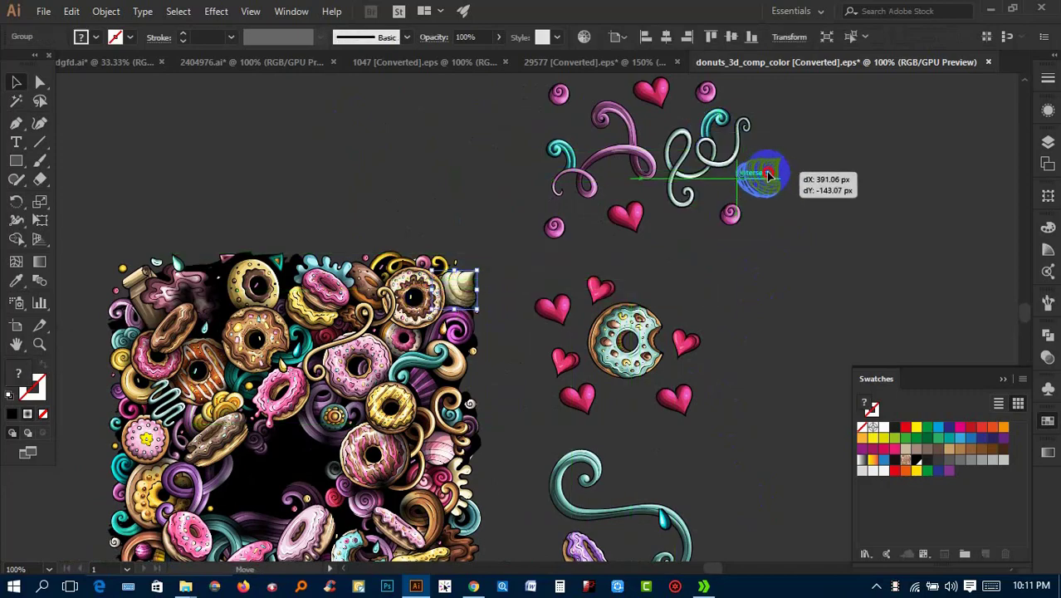
pyautogui.moveTo(761, 177); pyautogui.dragTo(638, 415)
# Group the swirls, hearts and dots and carry the motif to the cover document
pyautogui.scroll(-1, 539, 357)
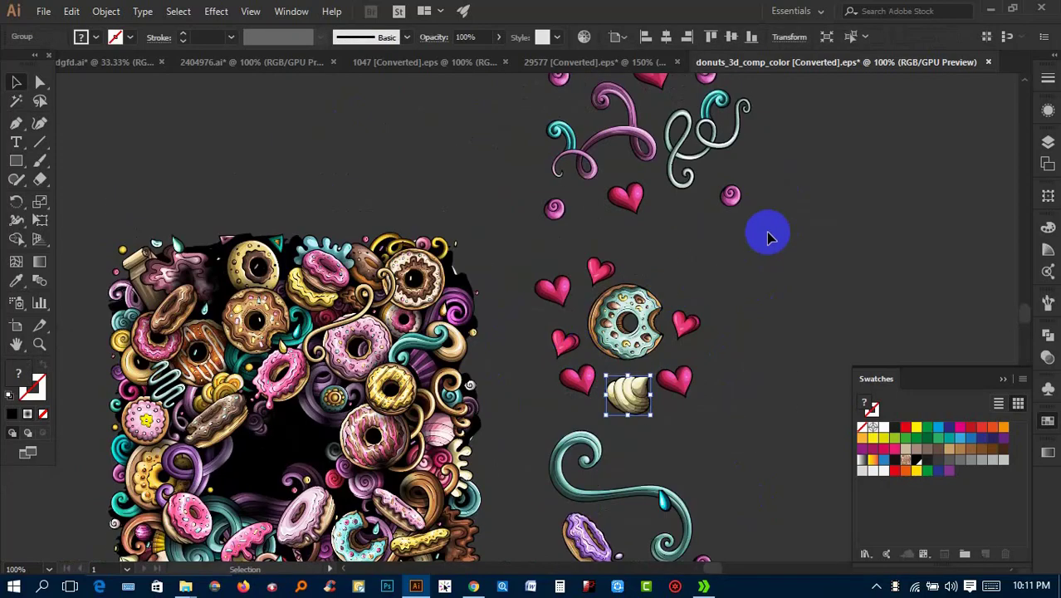
pyautogui.moveTo(765, 230)
pyautogui.mouseDown()
pyautogui.moveTo(704, 360)
pyautogui.moveTo(453, 161)
pyautogui.mouseUp()
pyautogui.rightClick(544, 256)
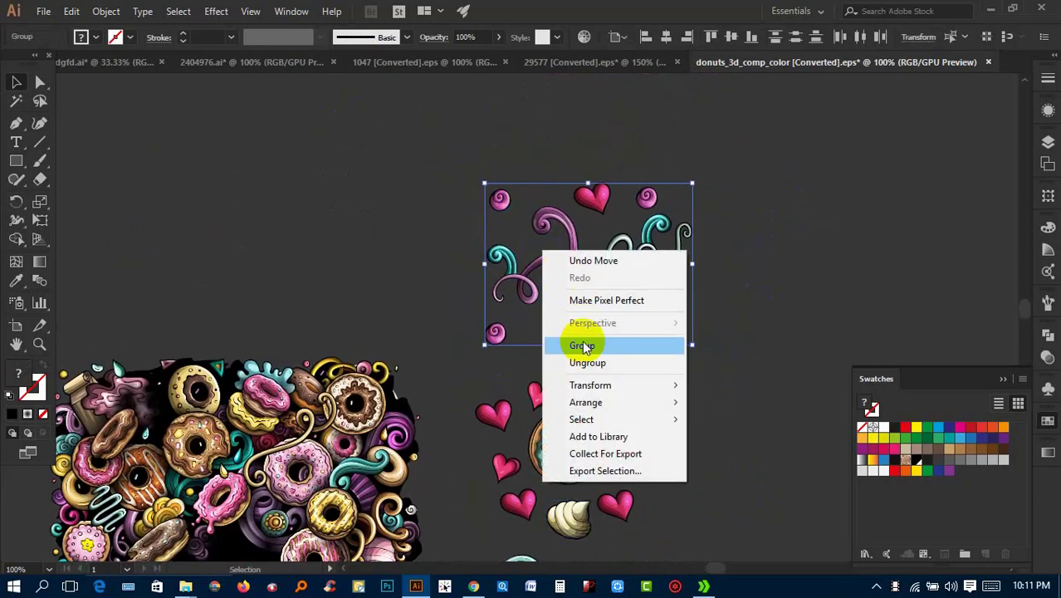
pyautogui.click(583, 343)
pyautogui.moveTo(527, 216)
pyautogui.mouseDown()
pyautogui.moveTo(61, 64)
pyautogui.moveTo(241, 149)
pyautogui.mouseUp()
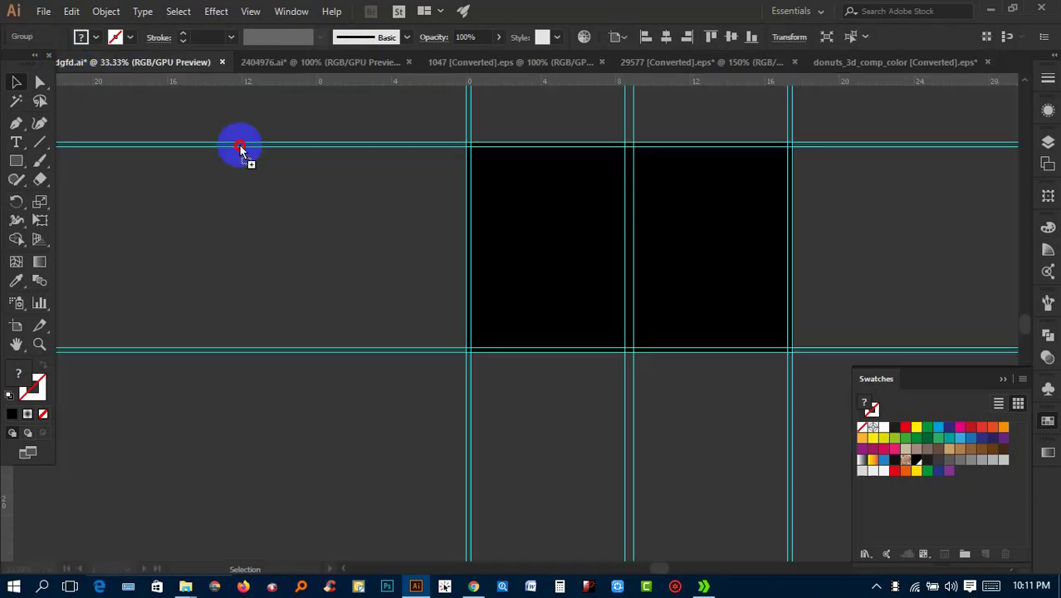
# Save the motif as a pattern swatch and try swirl, donut-heart and Pompadour patterns on the rectangle
pyautogui.moveTo(432, 209)
pyautogui.mouseDown()
pyautogui.moveTo(950, 465)
pyautogui.moveTo(970, 488)
pyautogui.mouseUp()
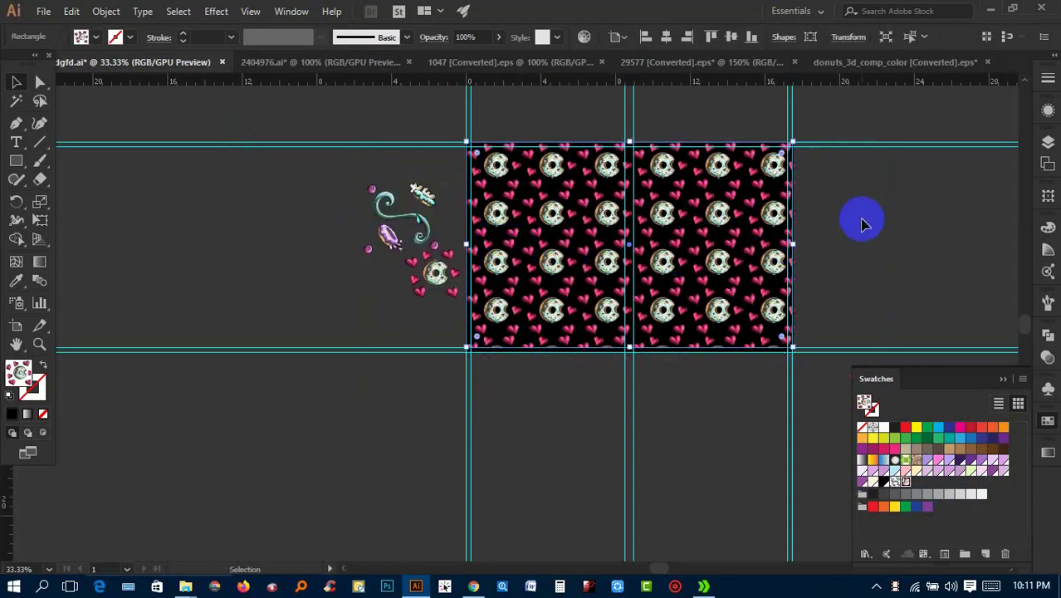
pyautogui.click(837, 65)
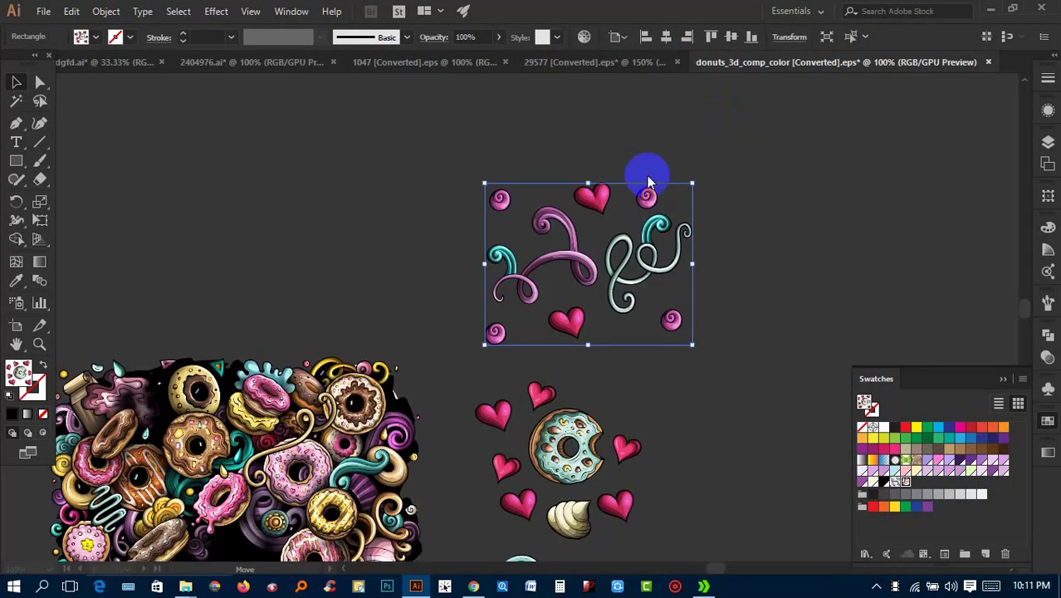
pyautogui.moveTo(639, 220)
pyautogui.mouseDown()
pyautogui.moveTo(150, 67)
pyautogui.moveTo(131, 81)
pyautogui.mouseUp()
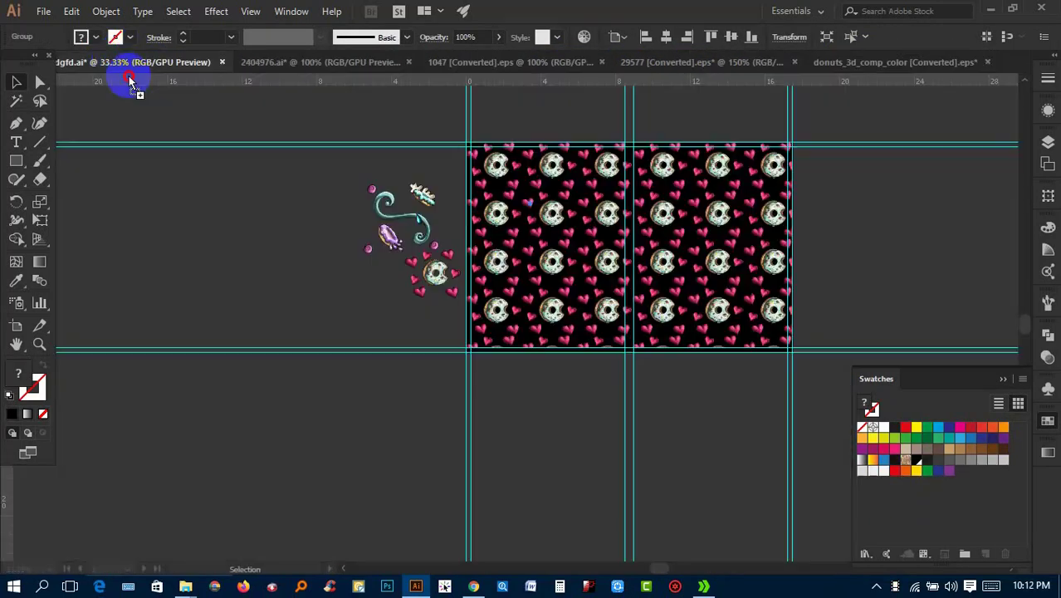
pyautogui.moveTo(796, 328)
pyautogui.mouseDown()
pyautogui.moveTo(919, 465)
pyautogui.moveTo(909, 495)
pyautogui.mouseUp()
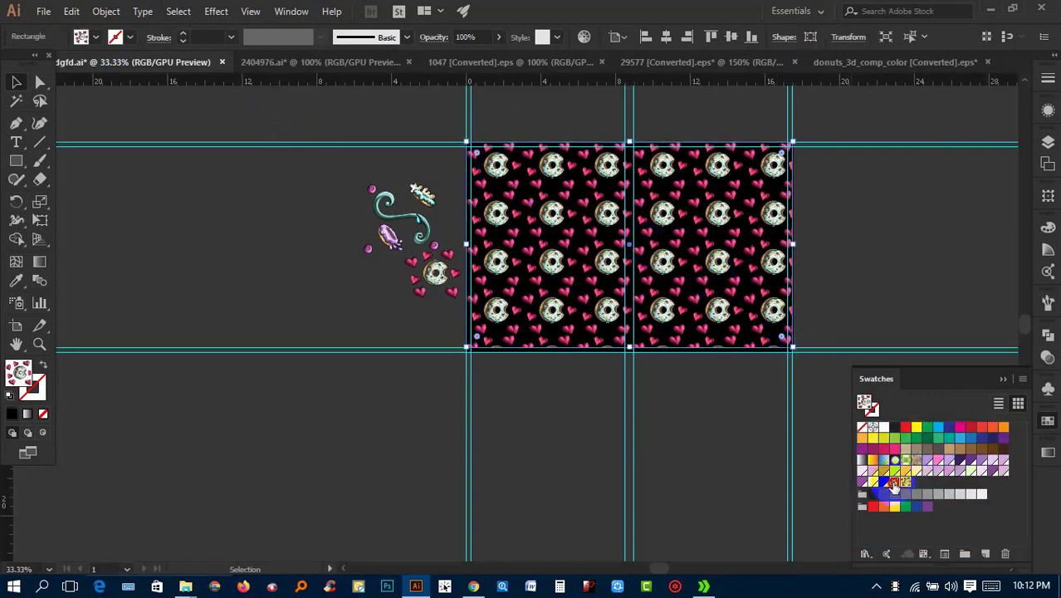
pyautogui.click(893, 488)
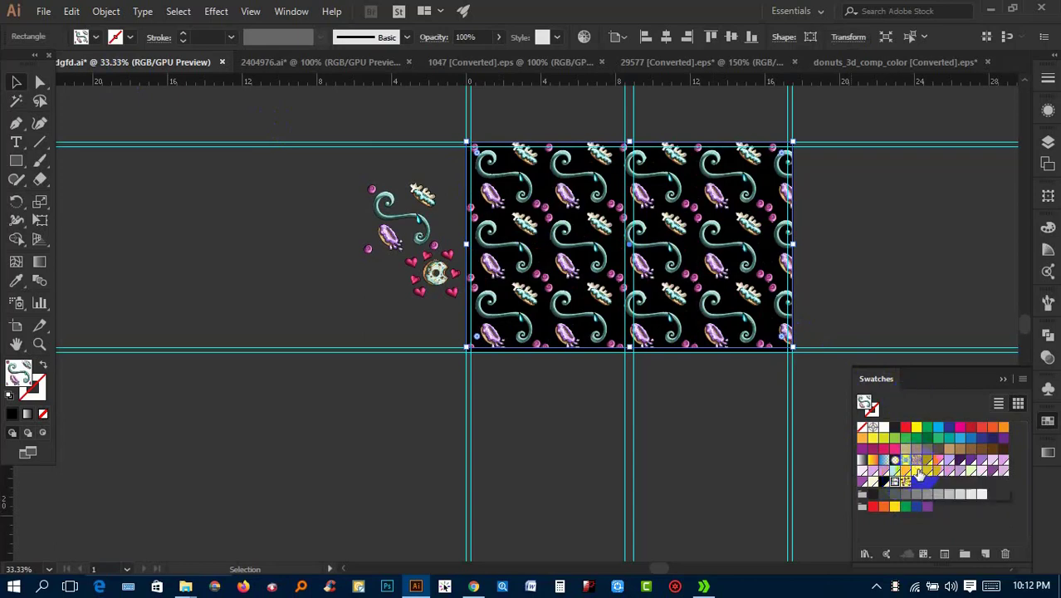
pyautogui.click(907, 486)
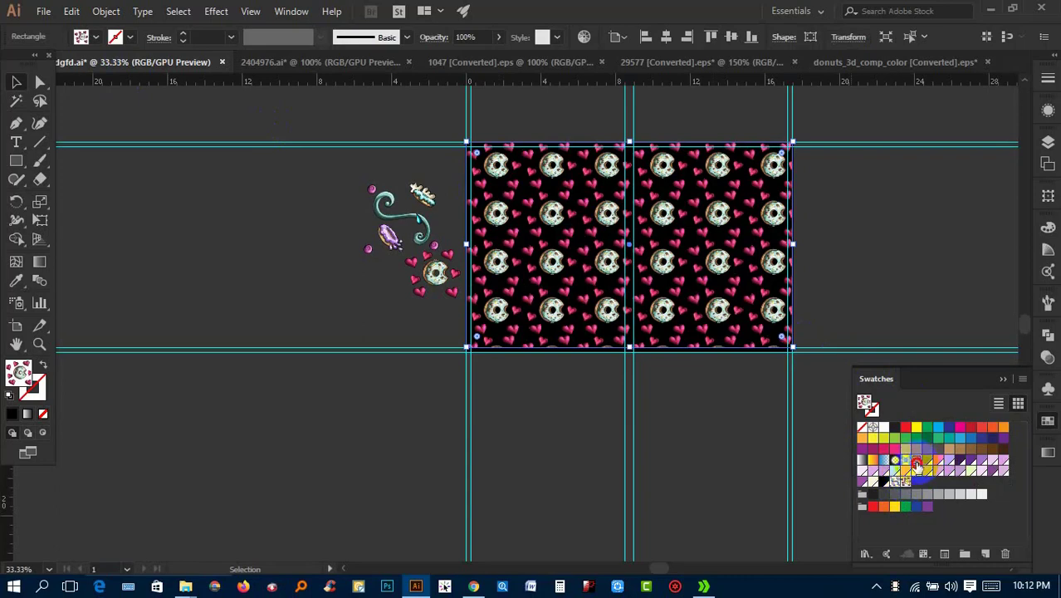
pyautogui.click(917, 465)
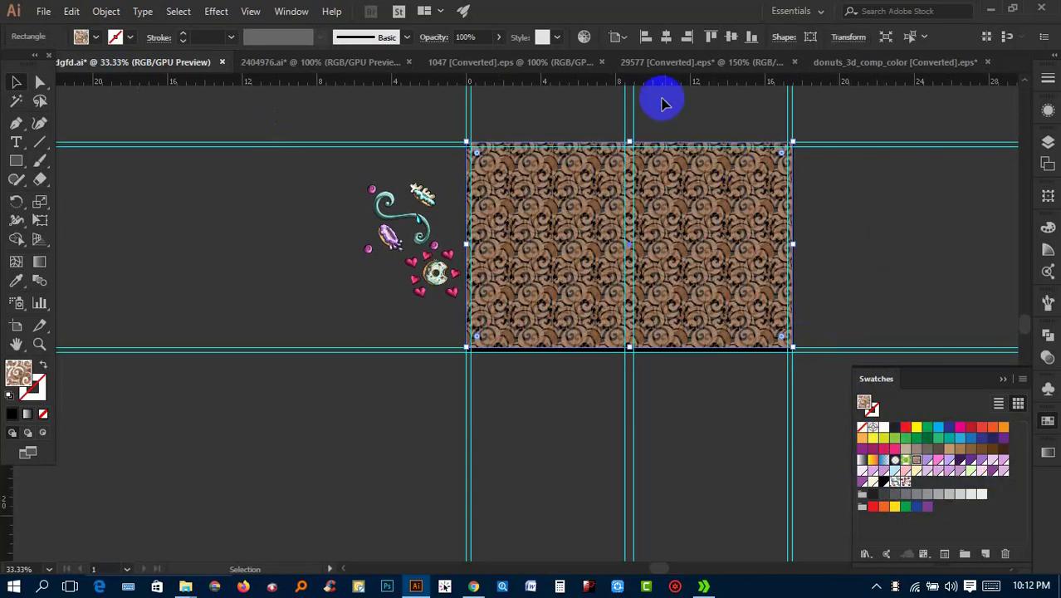
# Paste the swirl motif group into the cover, make it a swatch, and fill the rectangle
pyautogui.click(837, 62)
pyautogui.click(729, 142)
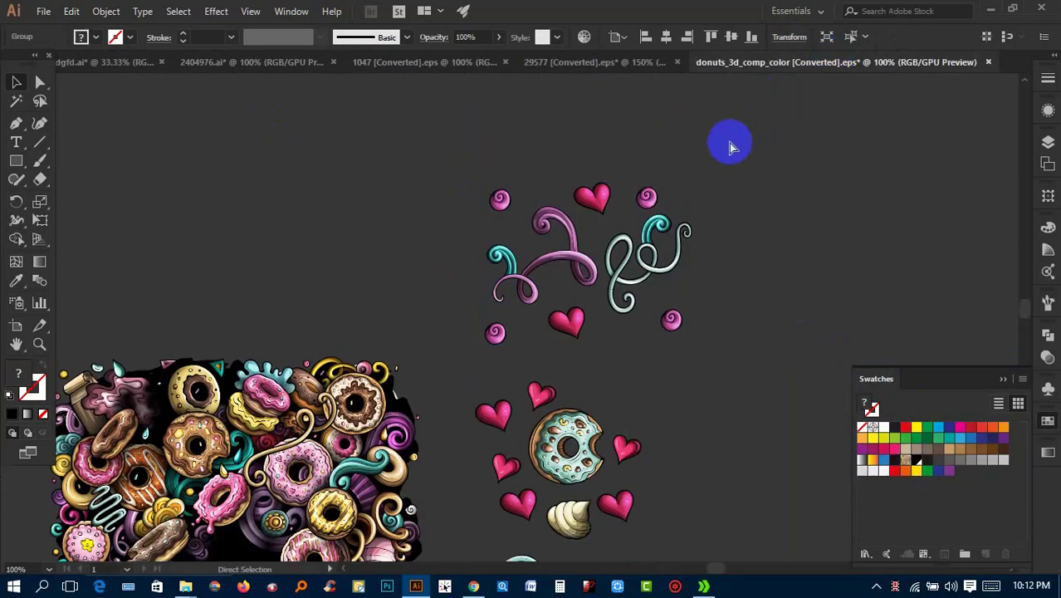
pyautogui.click(125, 61)
pyautogui.hotkey('ctrl', 'v')
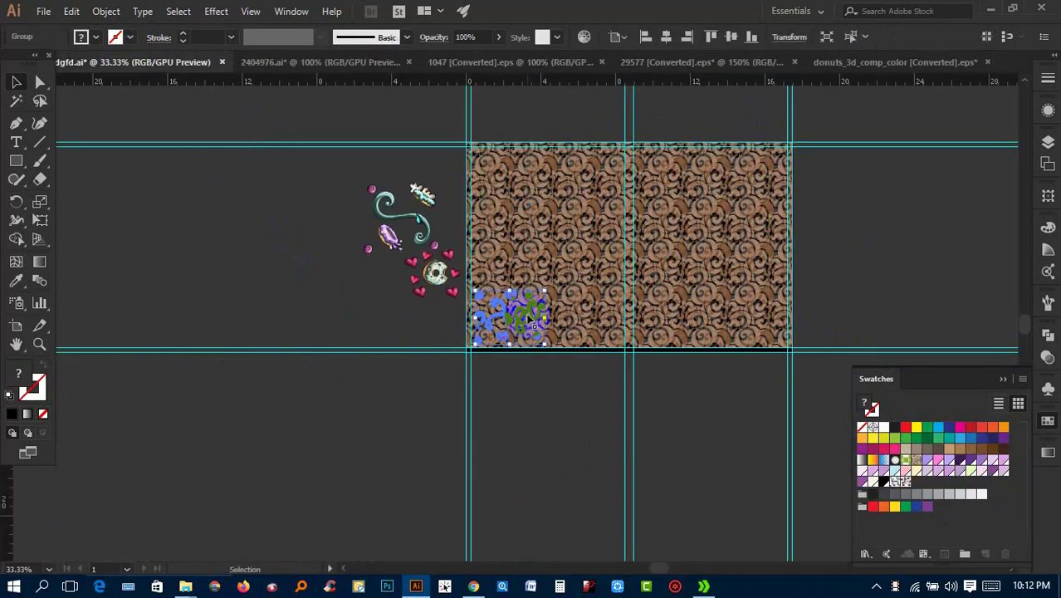
pyautogui.moveTo(529, 318)
pyautogui.mouseDown()
pyautogui.moveTo(938, 471)
pyautogui.moveTo(886, 480)
pyautogui.mouseUp()
pyautogui.click(915, 483)
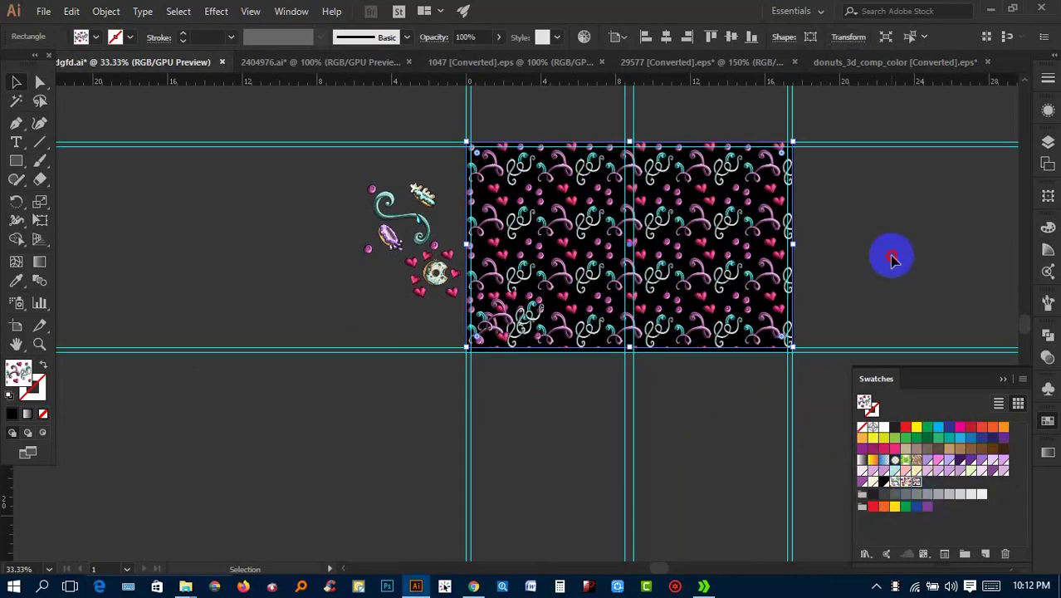
pyautogui.click(816, 218)
# Delete the pattern-filled rectangle
pyautogui.scroll(2, 816, 218)
pyautogui.scroll(1, 486, 244)
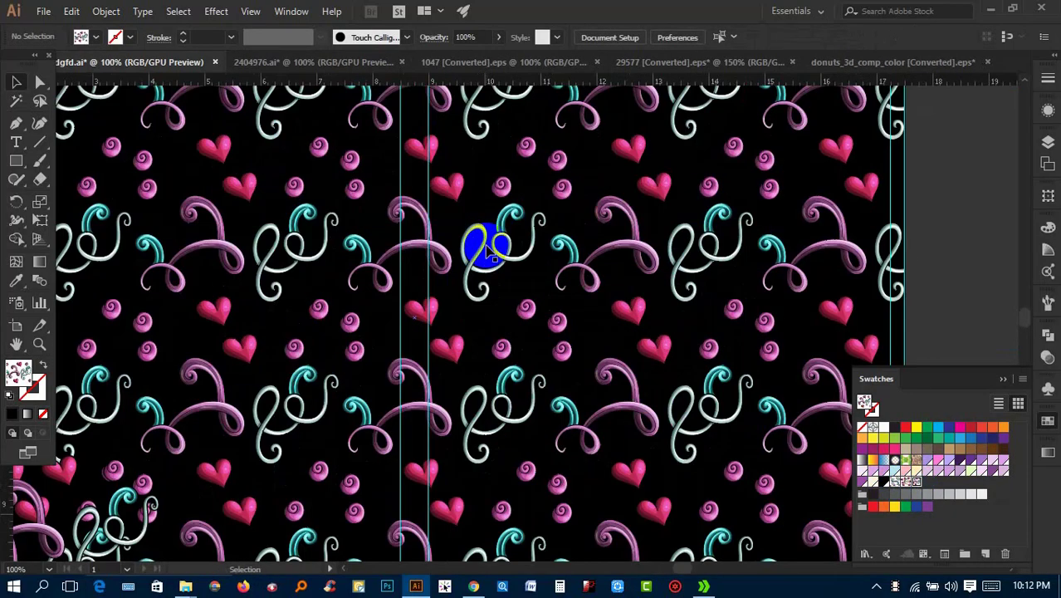
pyautogui.scroll(-1, 490, 250)
pyautogui.scroll(-1, 509, 245)
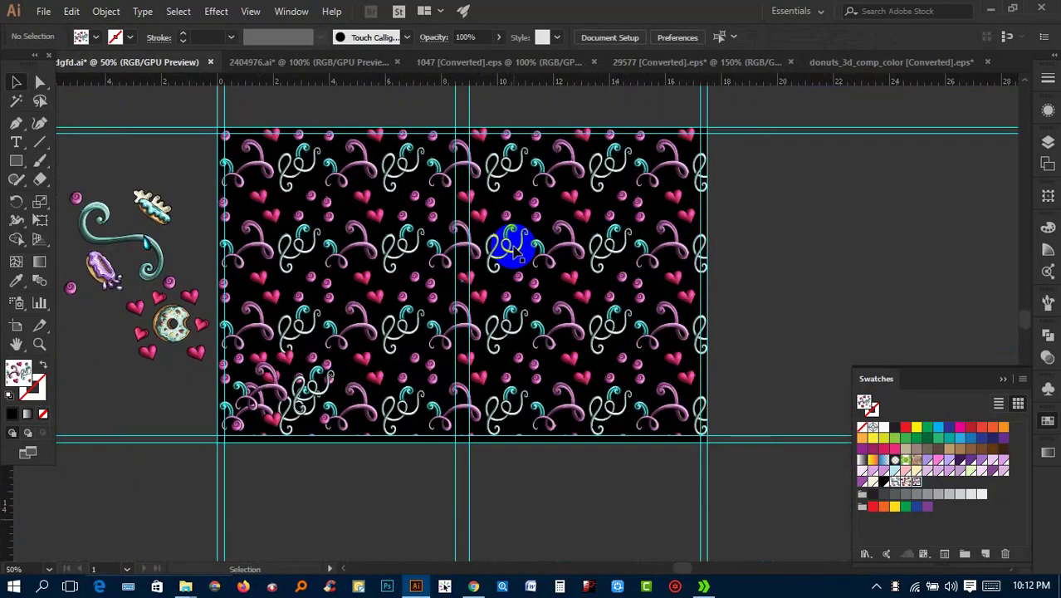
pyautogui.click(605, 265)
pyautogui.press('Delete')
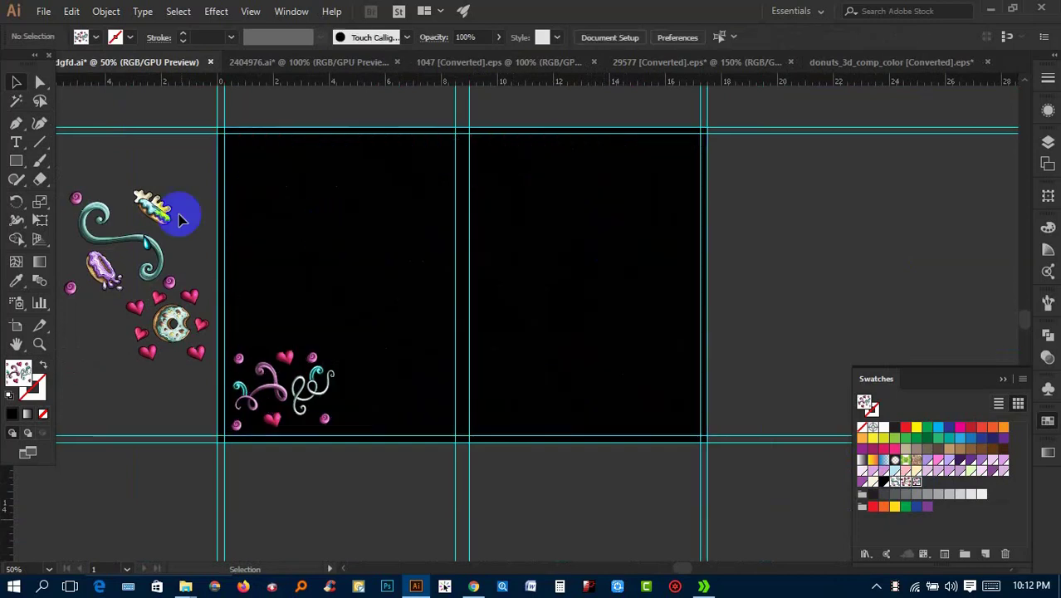
# Delete the leftover teal swirl, spare donut, hearts, sprinkles and small motif
pyautogui.click(153, 258)
pyautogui.press('Delete')
pyautogui.moveTo(93, 176); pyautogui.dragTo(186, 390)
pyautogui.press('Delete')
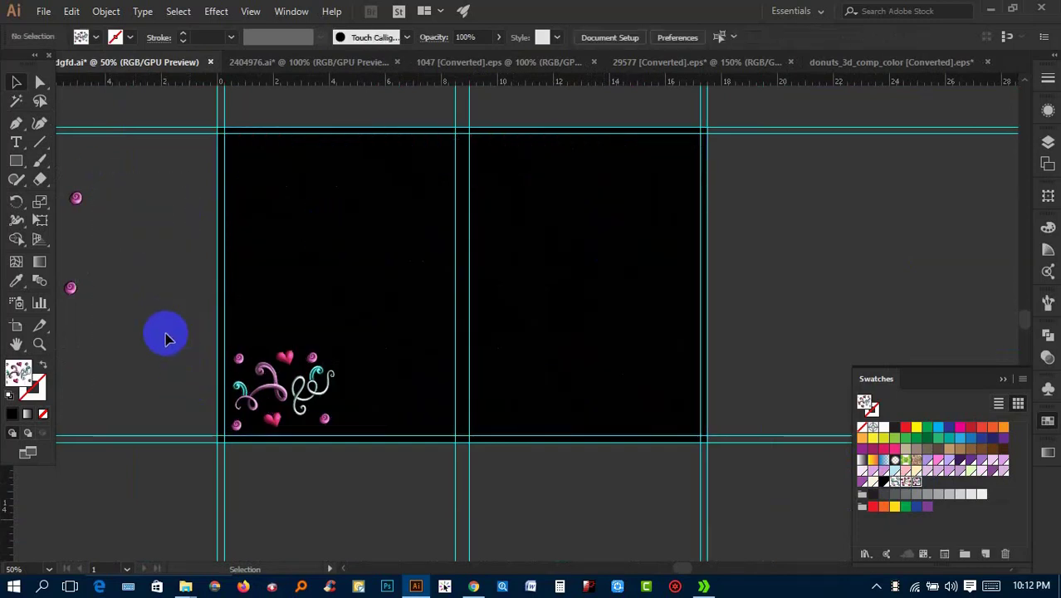
pyautogui.moveTo(60, 176); pyautogui.dragTo(114, 330)
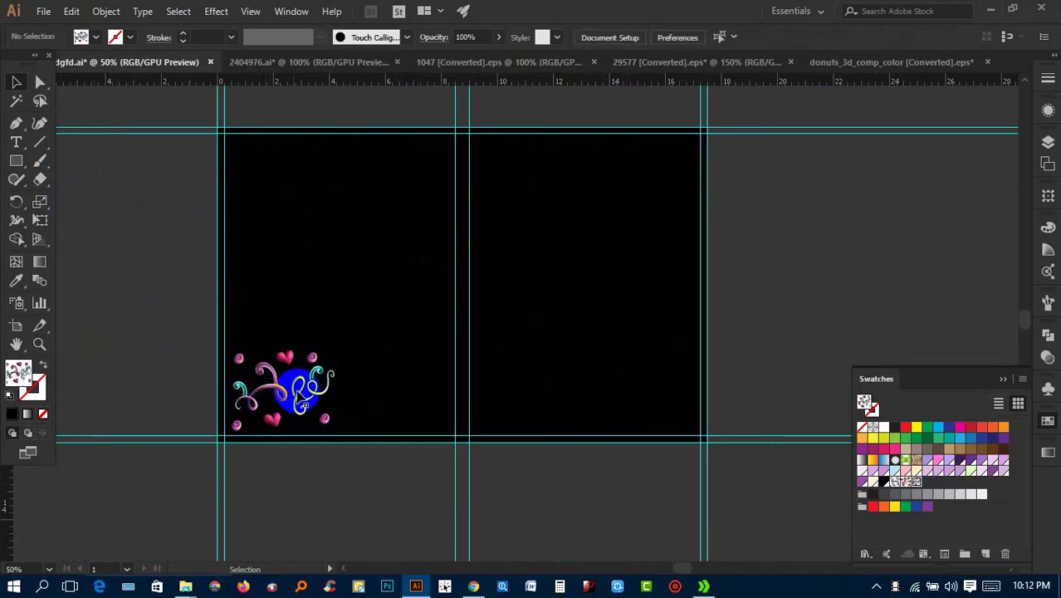
pyautogui.click(299, 397)
pyautogui.press('Delete')
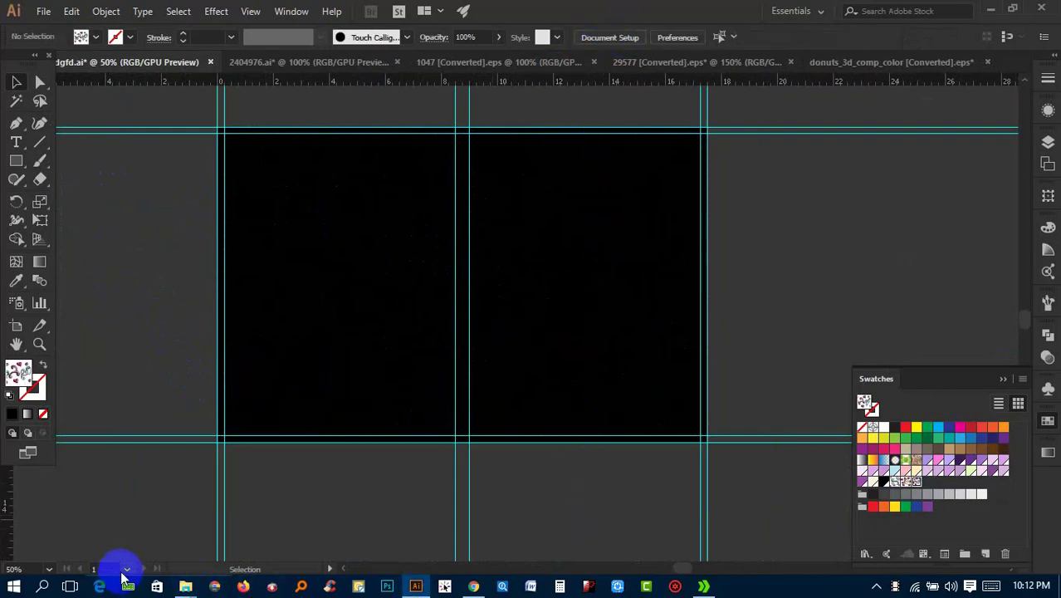
# Bring the Design covers folder forward and select several existing cover images
pyautogui.moveTo(185, 586)
pyautogui.click(119, 525)
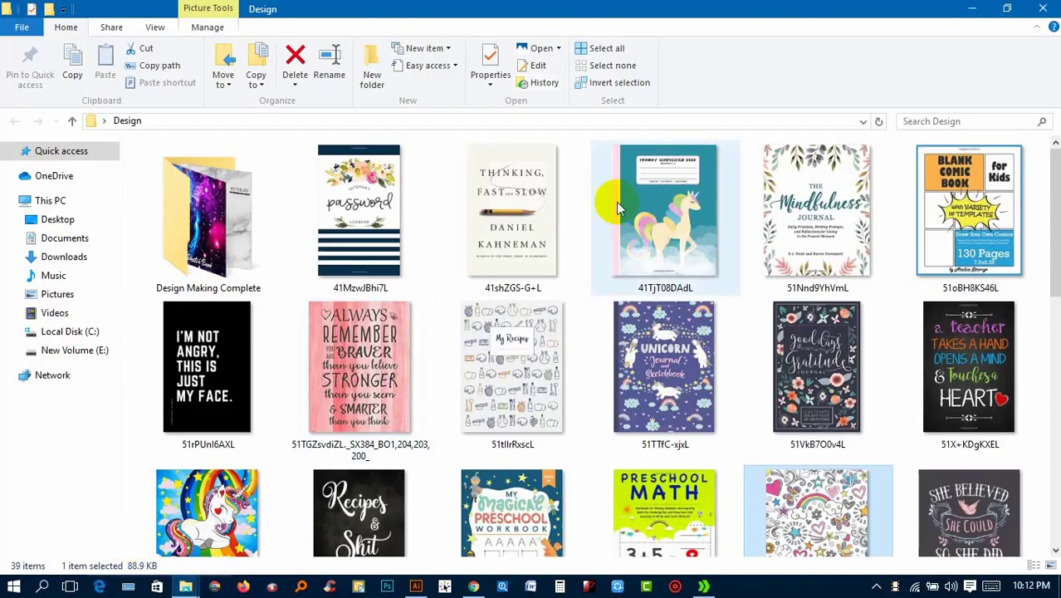
pyautogui.click(653, 201)
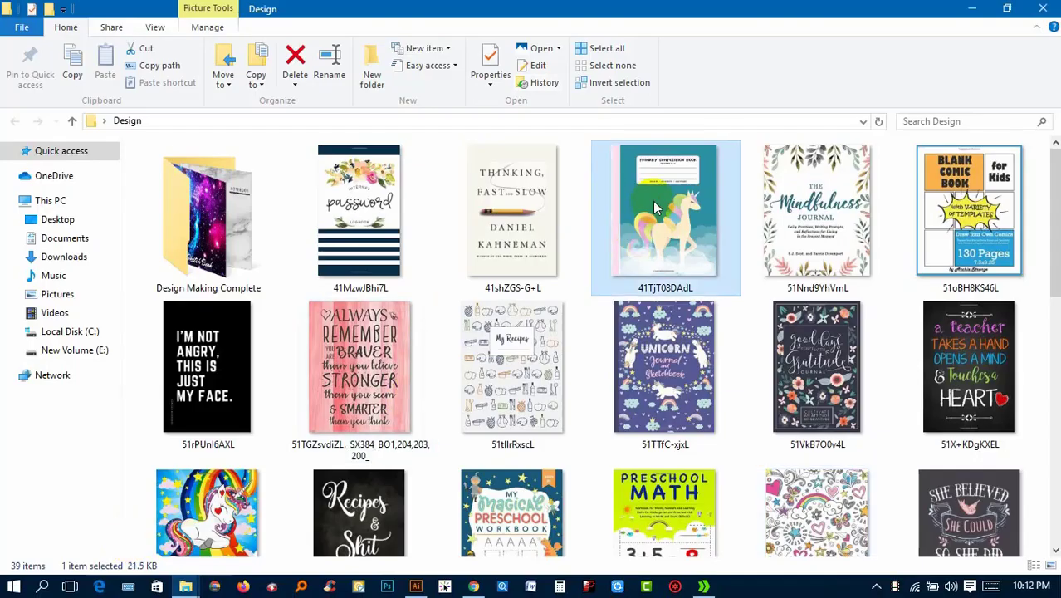
pyautogui.keyDown('ctrl'); pyautogui.click(810, 191); pyautogui.keyUp('ctrl')
pyautogui.keyDown('ctrl'); pyautogui.click(510, 237); pyautogui.keyUp('ctrl')
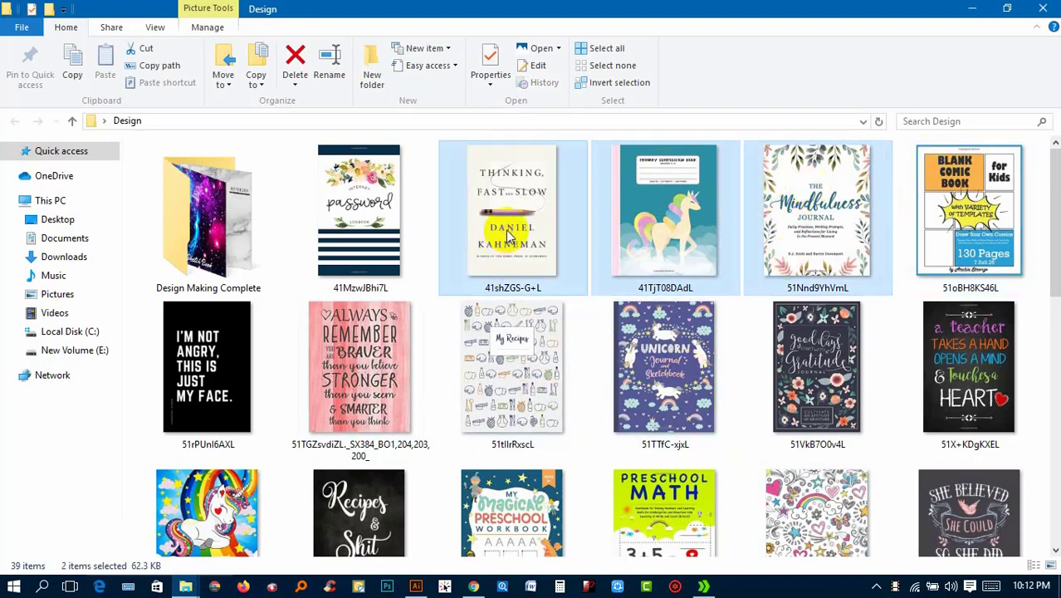
pyautogui.keyDown('ctrl'); pyautogui.click(214, 375); pyautogui.keyUp('ctrl')
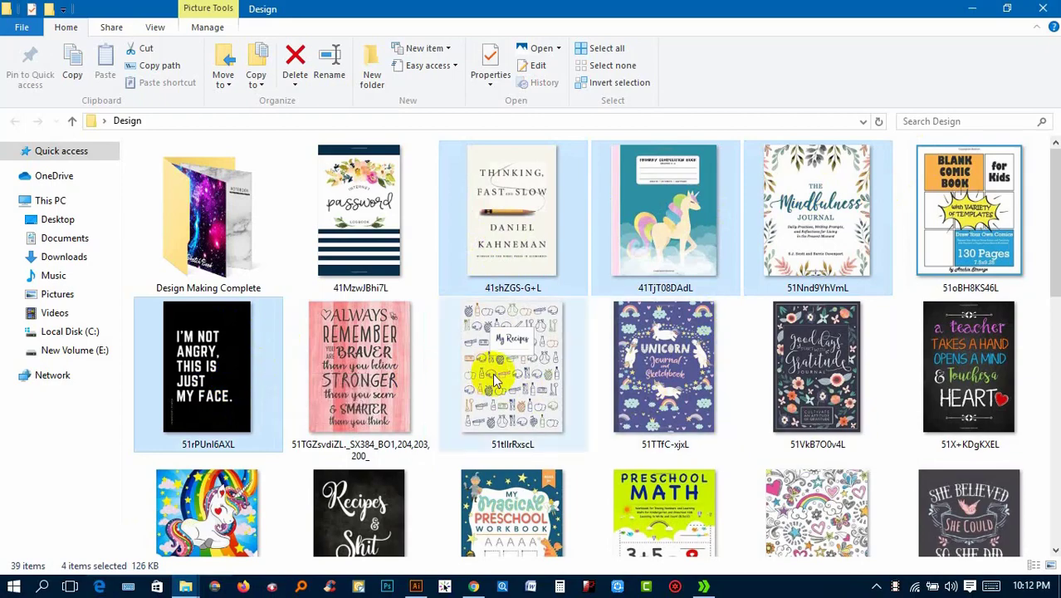
pyautogui.keyDown('ctrl'); pyautogui.click(555, 353); pyautogui.keyUp('ctrl')
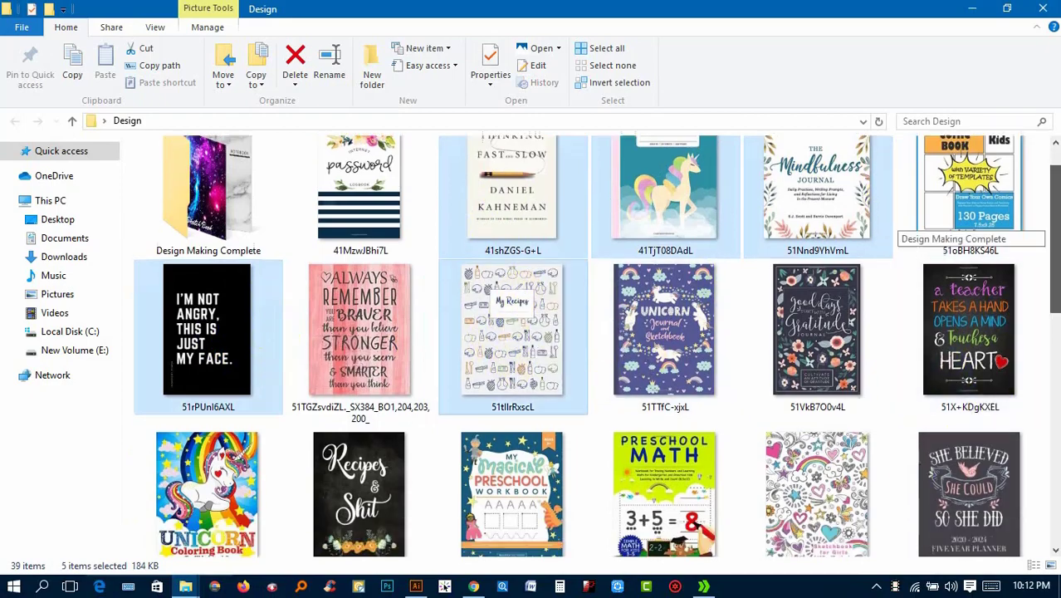
pyautogui.moveTo(1053, 233); pyautogui.dragTo(1048, 309)
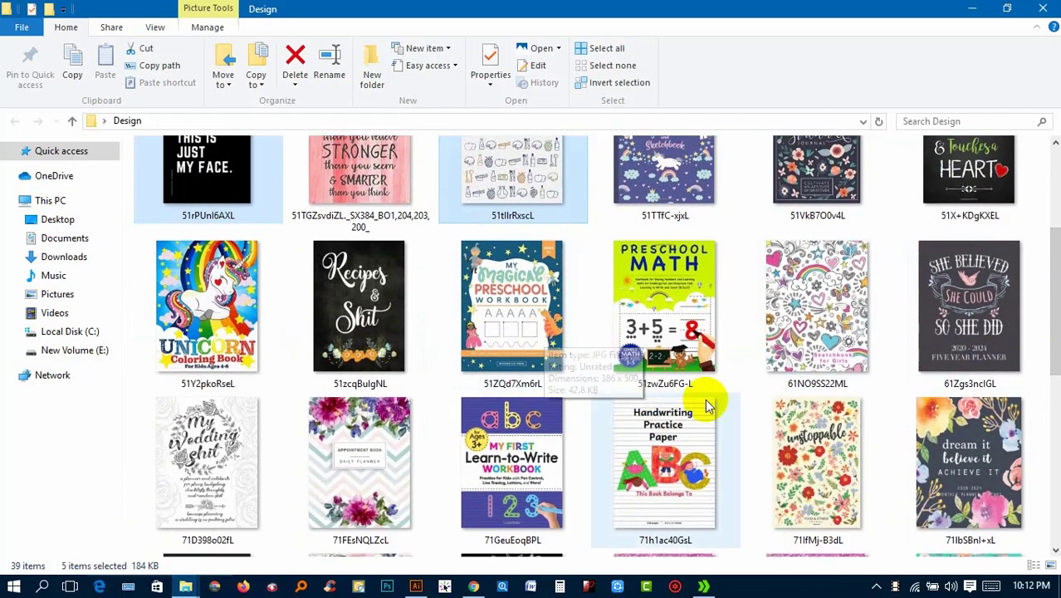
# Preview the floral Unstoppable cover and drag it into Illustrator beside the black artboards
pyautogui.click(814, 448)
pyautogui.doubleClick(818, 446)
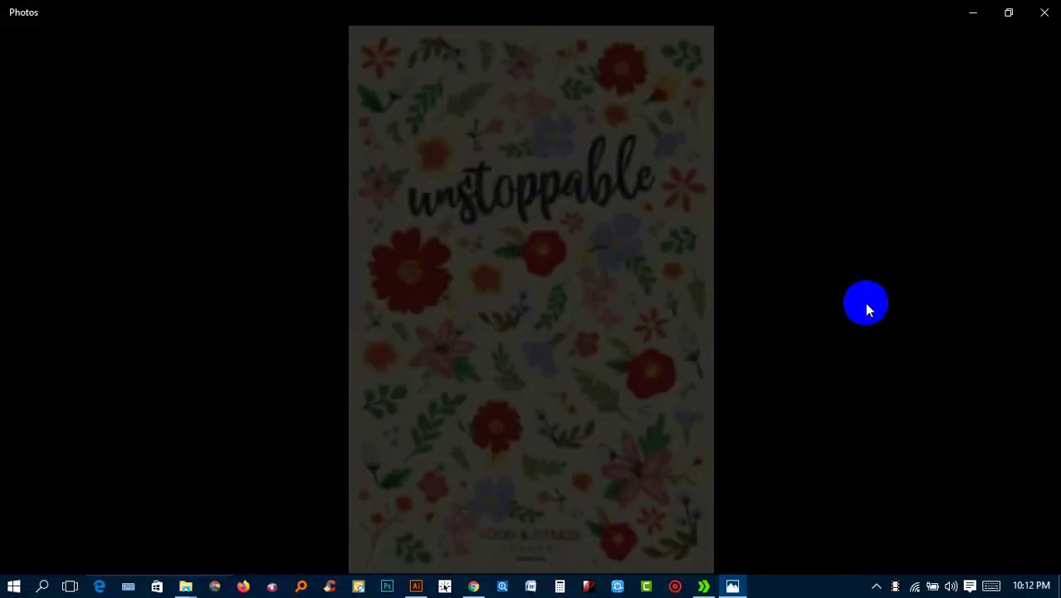
pyautogui.click(1043, 8)
pyautogui.moveTo(818, 529)
pyautogui.mouseDown()
pyautogui.moveTo(421, 569)
pyautogui.moveTo(154, 260)
pyautogui.moveTo(171, 264)
pyautogui.mouseUp()
pyautogui.click(374, 288)
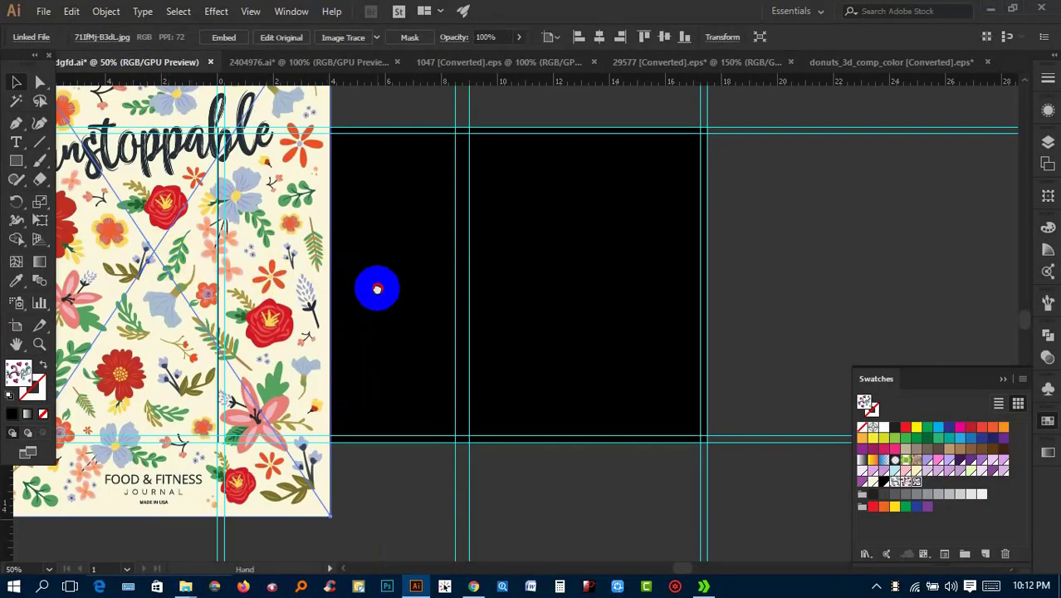
pyautogui.hotkey('ctrl', '0')
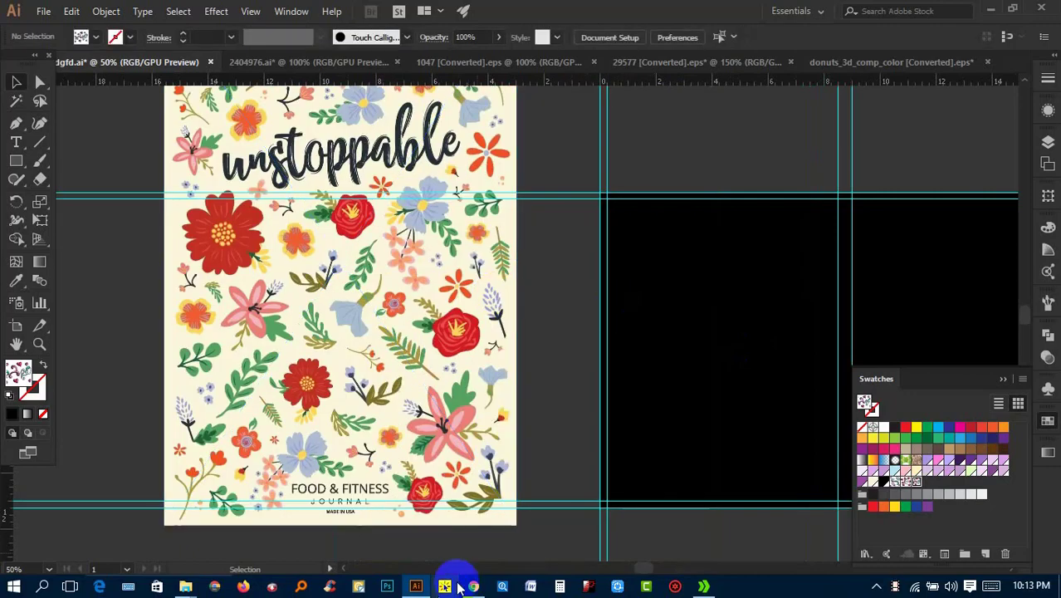
pyautogui.click(461, 586)
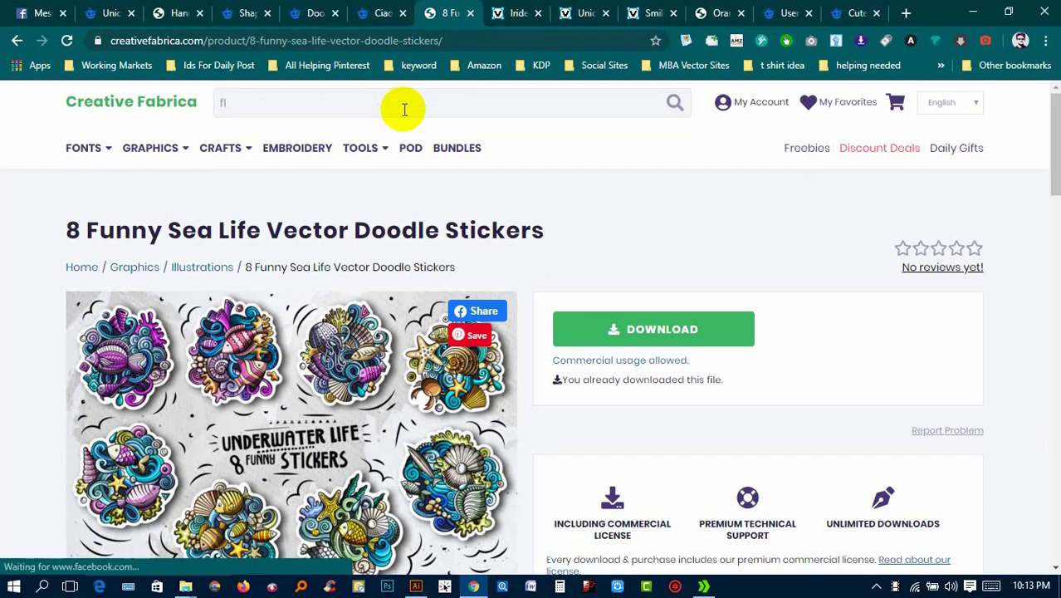
# Search Google for graphicex, open the first result and switch to Freepik
pyautogui.click(471, 71)
pyautogui.click(467, 39)
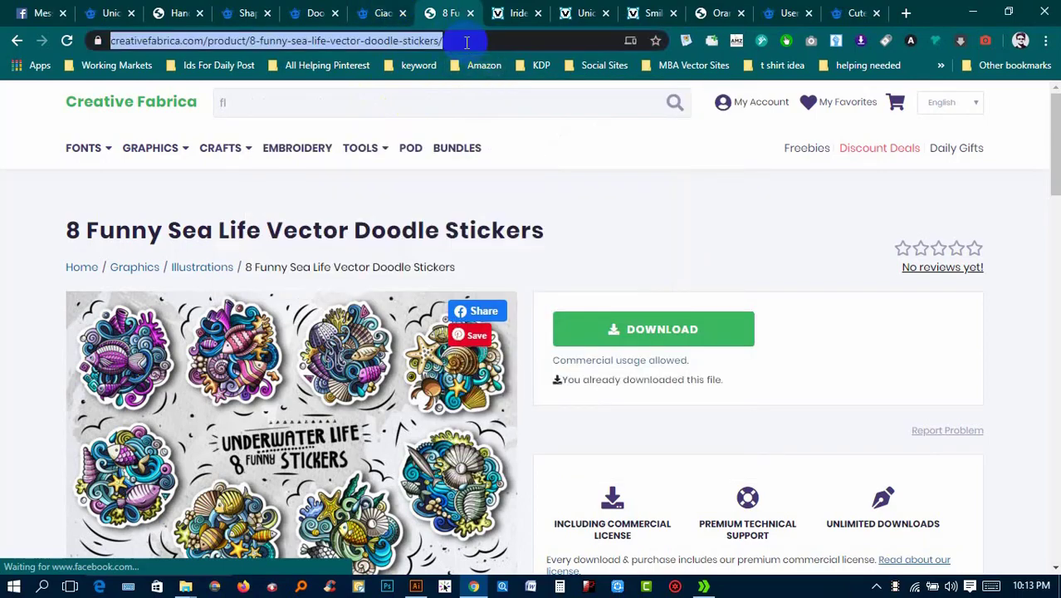
pyautogui.write('gra')
pyautogui.press('Down')
pyautogui.press('Return')
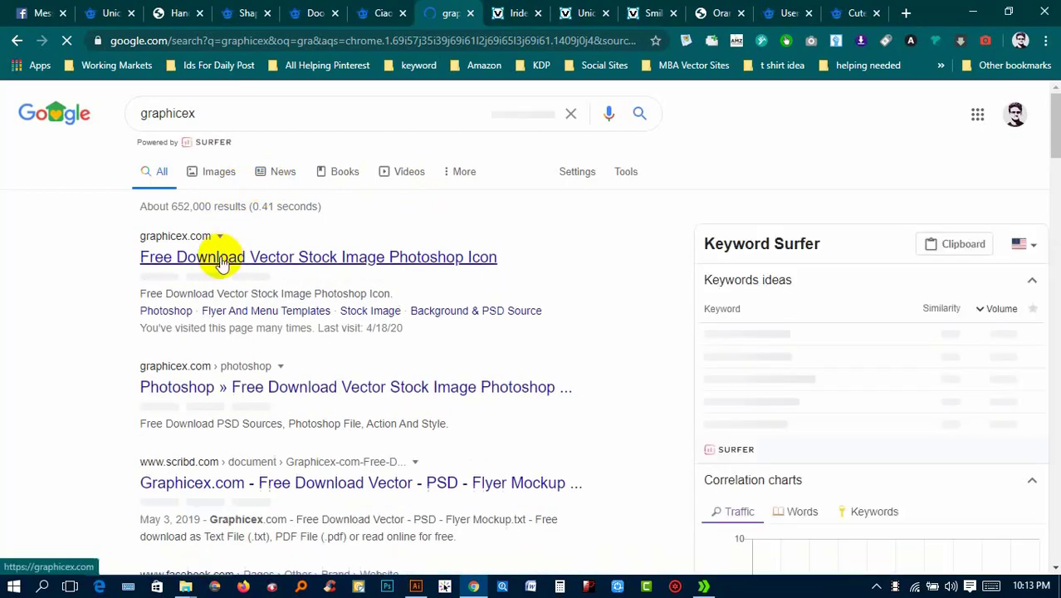
pyautogui.click(217, 261)
pyautogui.click(350, 10)
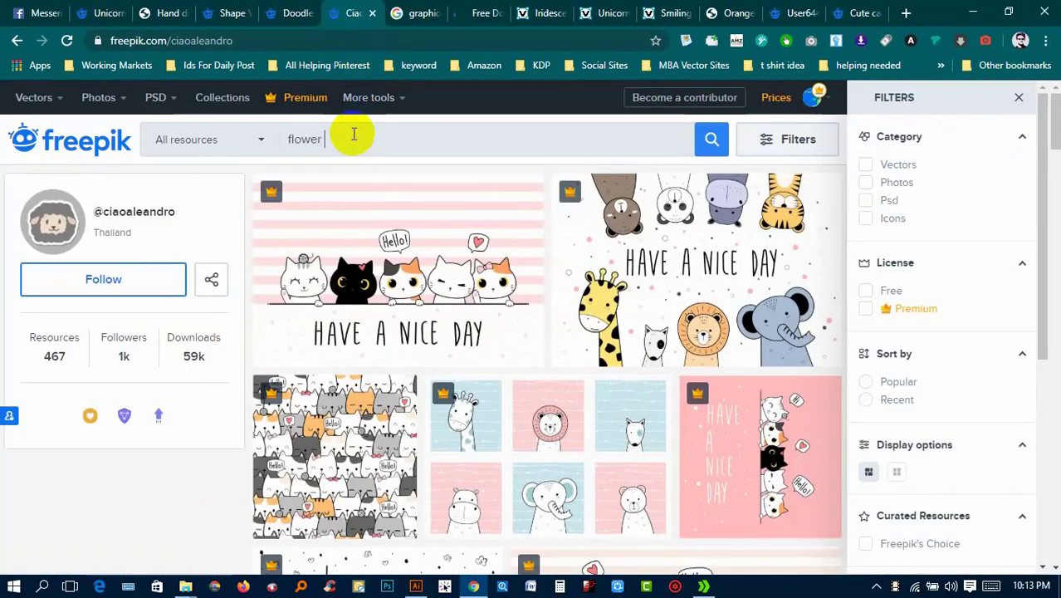
# Search Freepik for 'flower pattern' and browse the results
pyautogui.write('pa')
pyautogui.press('Down')
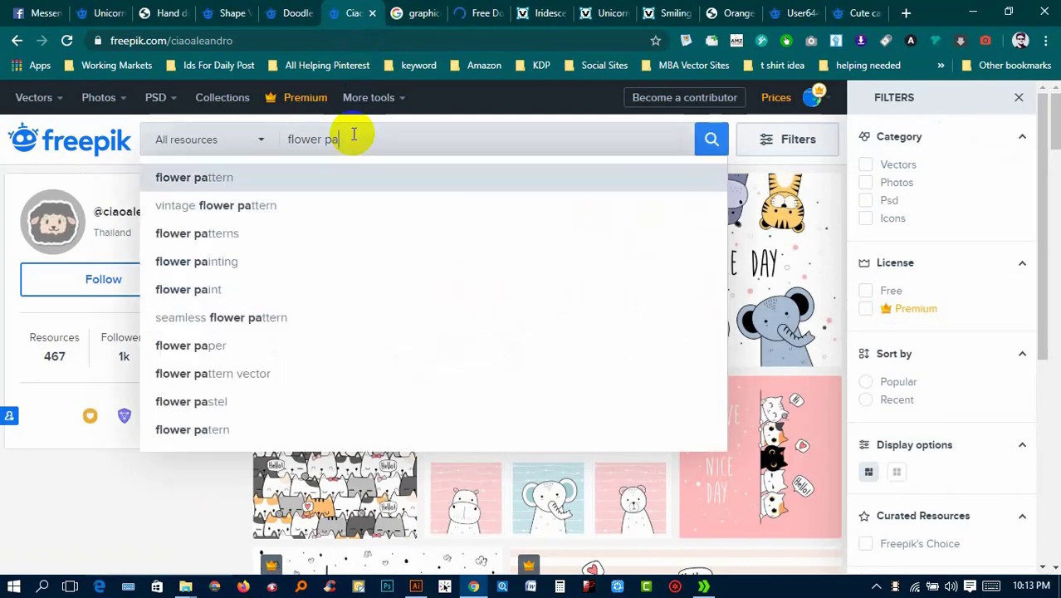
pyautogui.press('Return')
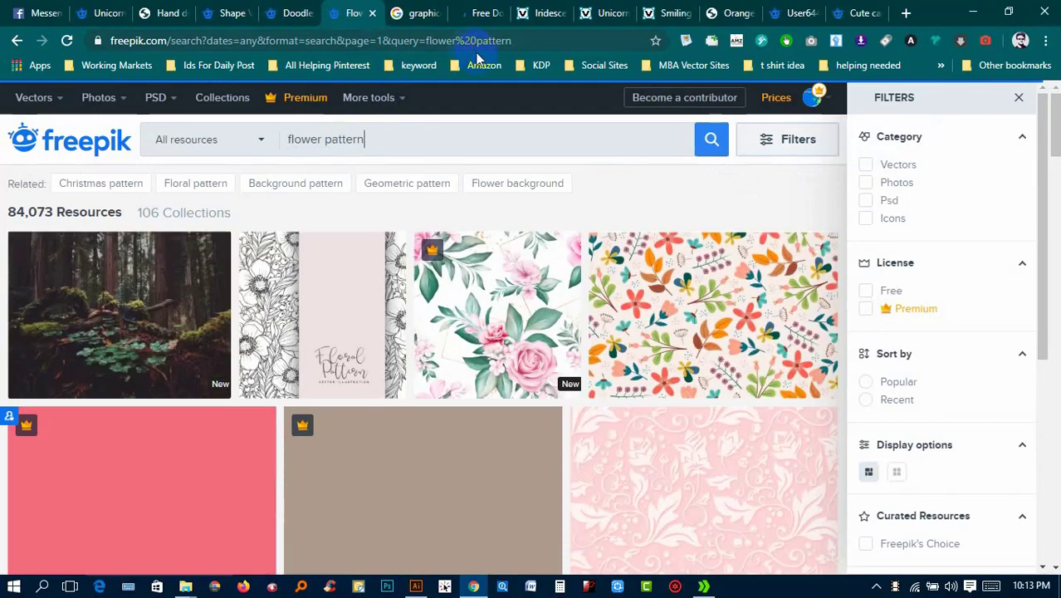
pyautogui.scroll(-2, 793, 290)
pyautogui.scroll(2, 789, 285)
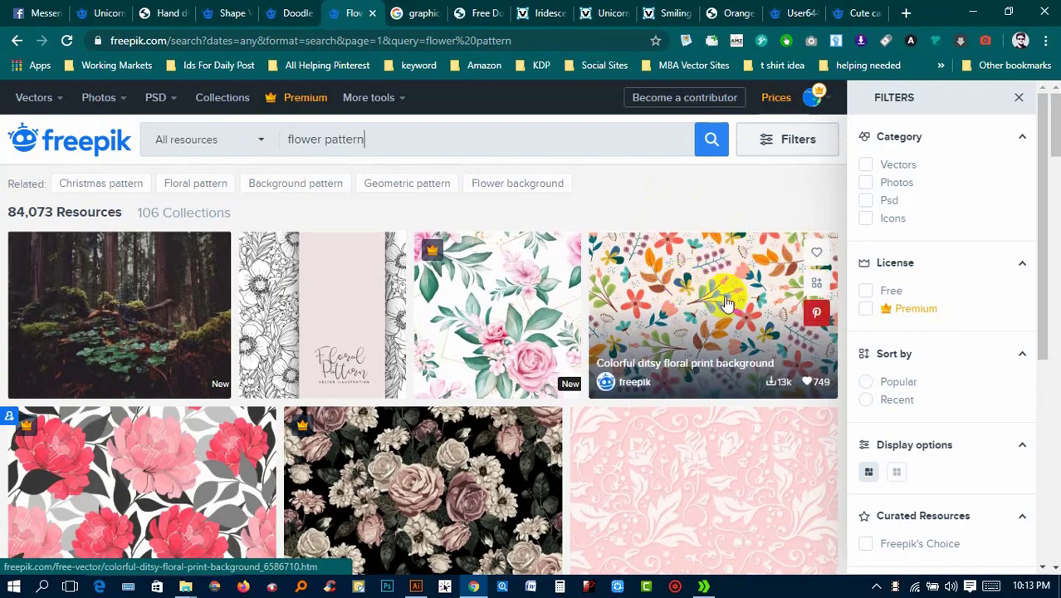
pyautogui.scroll(-8, 714, 366)
pyautogui.scroll(2, 748, 395)
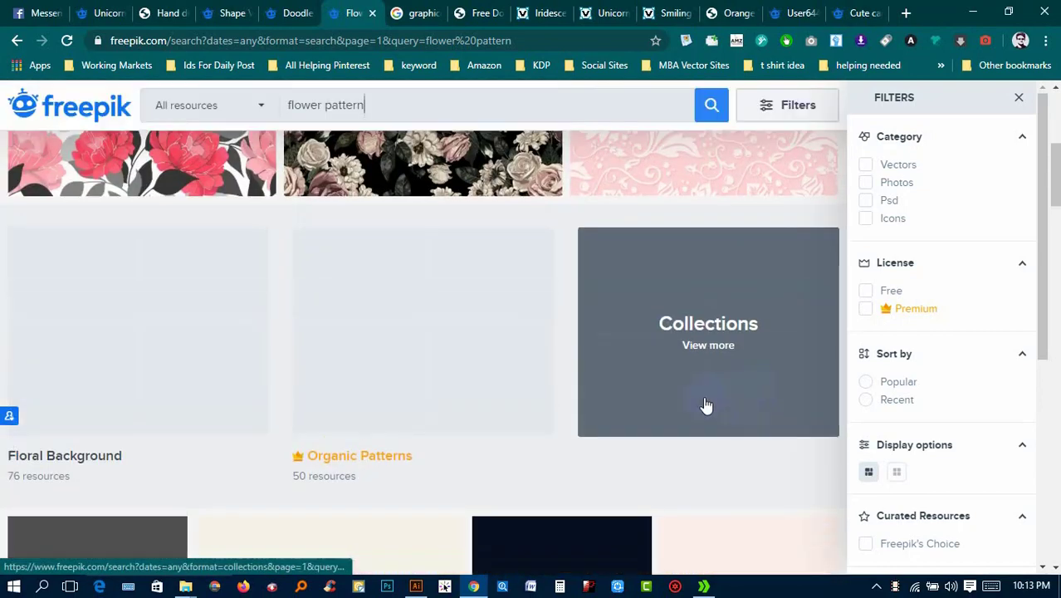
pyautogui.scroll(2, 690, 282)
pyautogui.scroll(3, 729, 237)
pyautogui.scroll(-4, 729, 332)
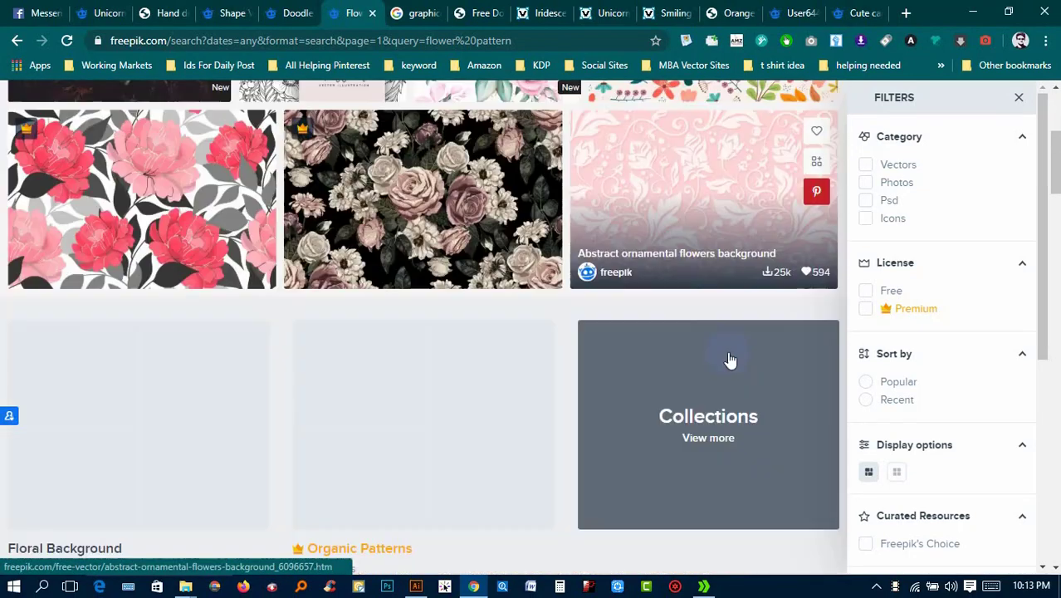
pyautogui.scroll(-2, 724, 351)
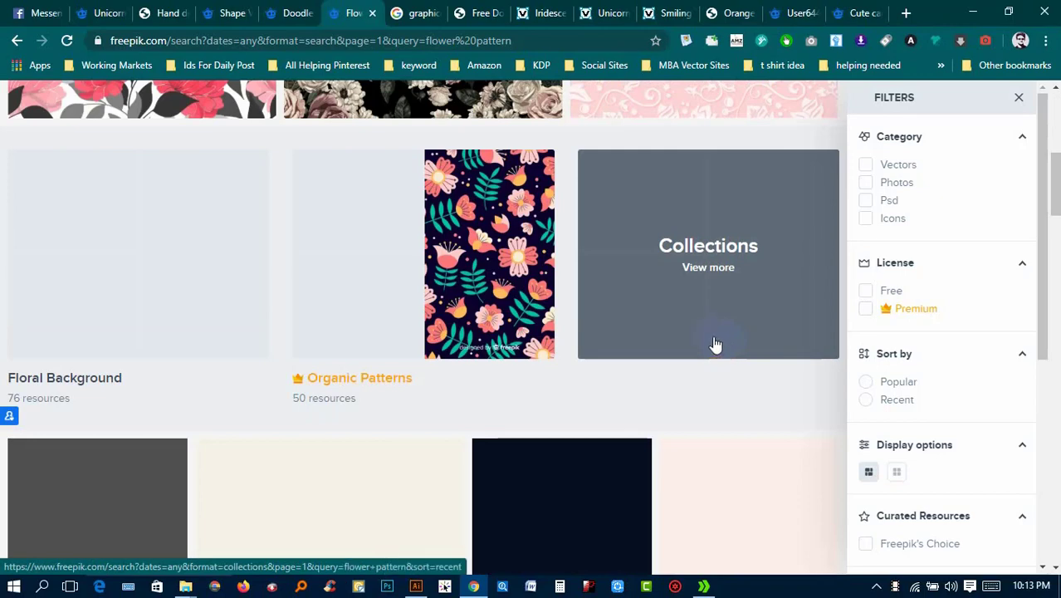
pyautogui.scroll(-1, 267, 324)
pyautogui.scroll(-1, 415, 233)
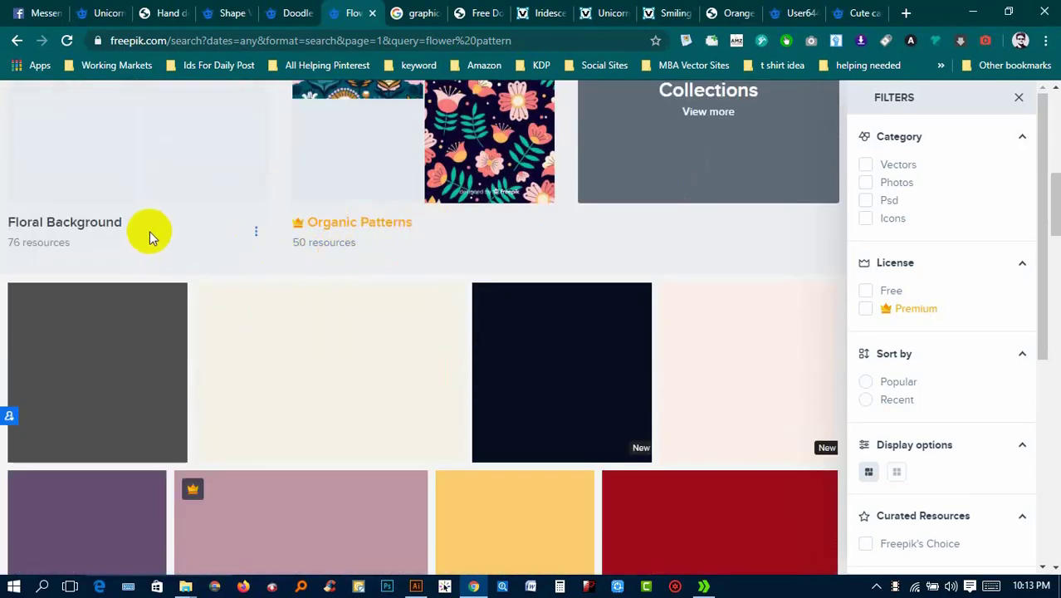
pyautogui.scroll(-4, 665, 282)
pyautogui.scroll(-3, 694, 299)
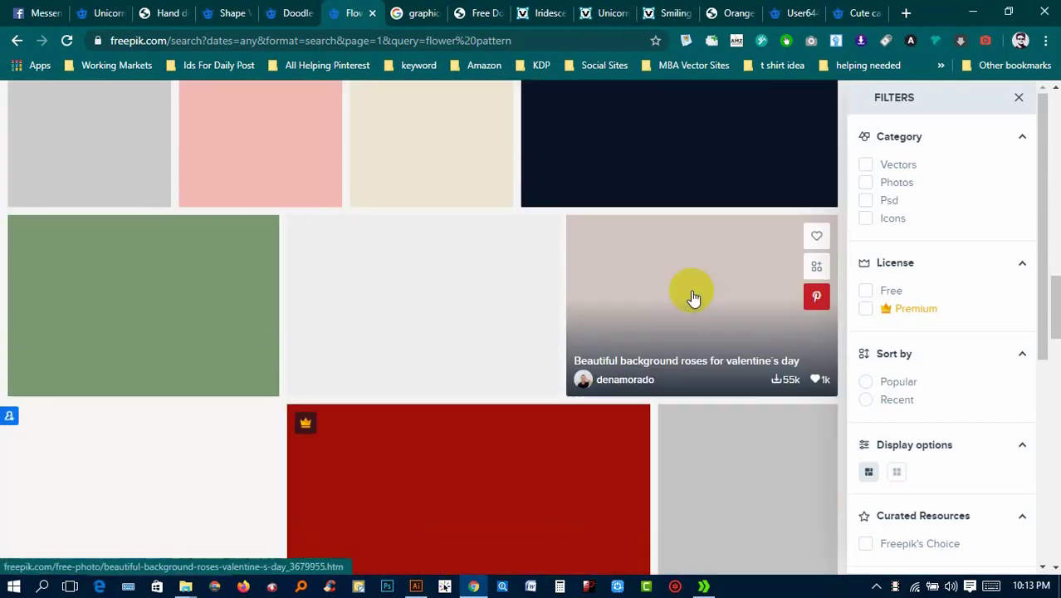
pyautogui.scroll(1, 694, 299)
pyautogui.scroll(4, 705, 338)
pyautogui.scroll(2, 705, 339)
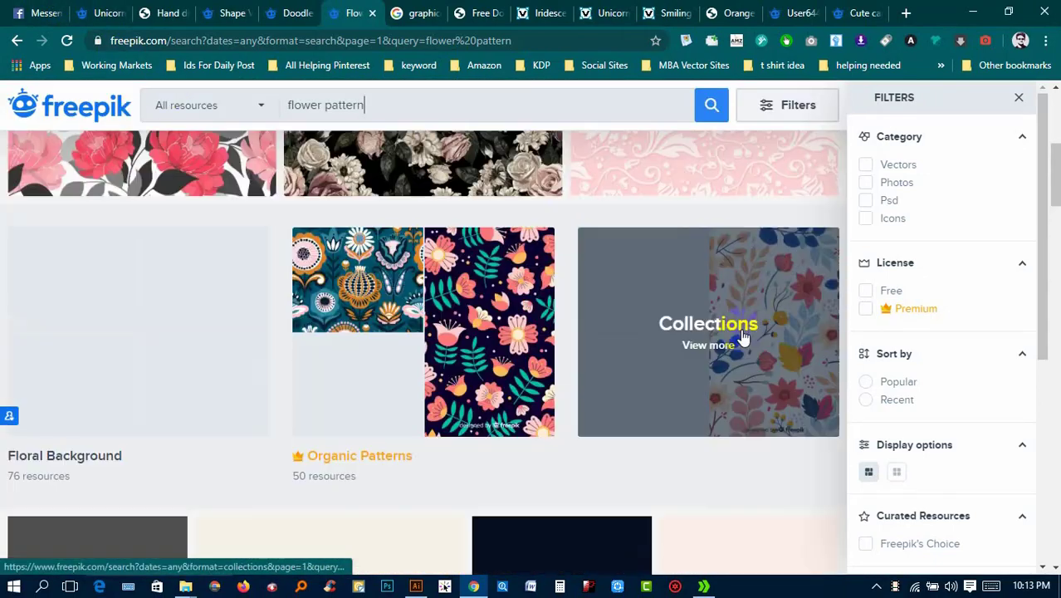
pyautogui.scroll(4, 739, 339)
pyautogui.scroll(-5, 706, 316)
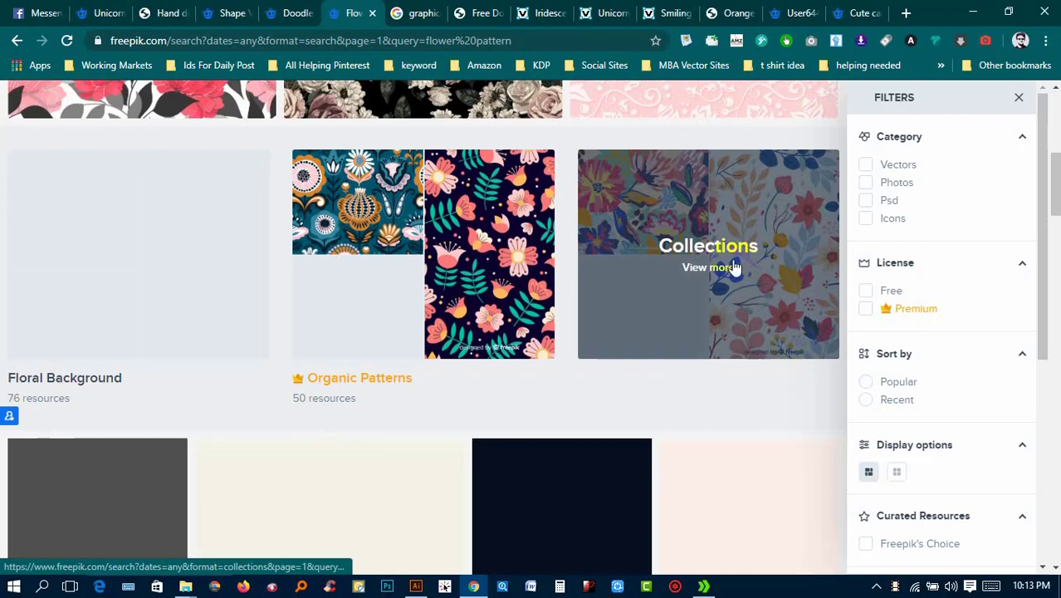
# Open the flower pattern collections results and scroll through them
pyautogui.click(735, 241)
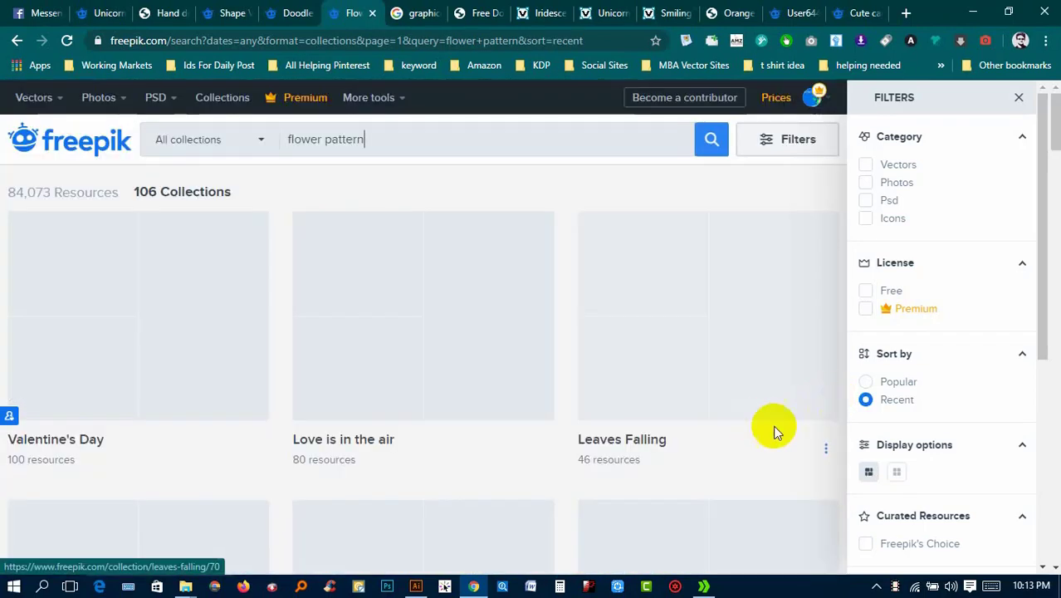
pyautogui.scroll(-3, 747, 425)
pyautogui.scroll(-5, 713, 424)
pyautogui.scroll(-3, 712, 425)
pyautogui.scroll(-1, 713, 425)
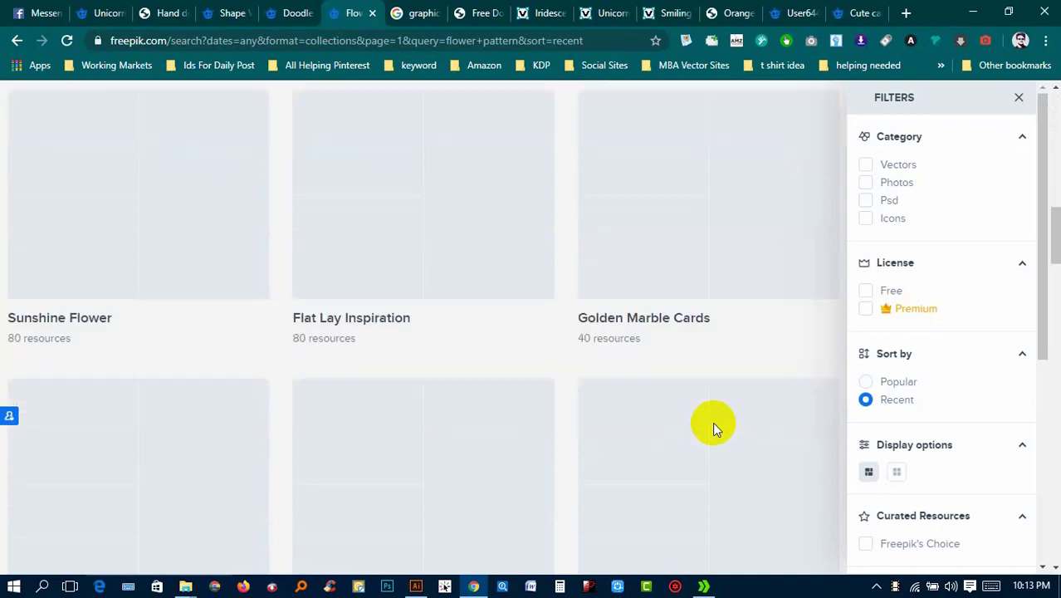
pyautogui.scroll(-3, 710, 425)
pyautogui.scroll(-4, 704, 435)
pyautogui.scroll(-2, 702, 445)
pyautogui.scroll(-3, 703, 447)
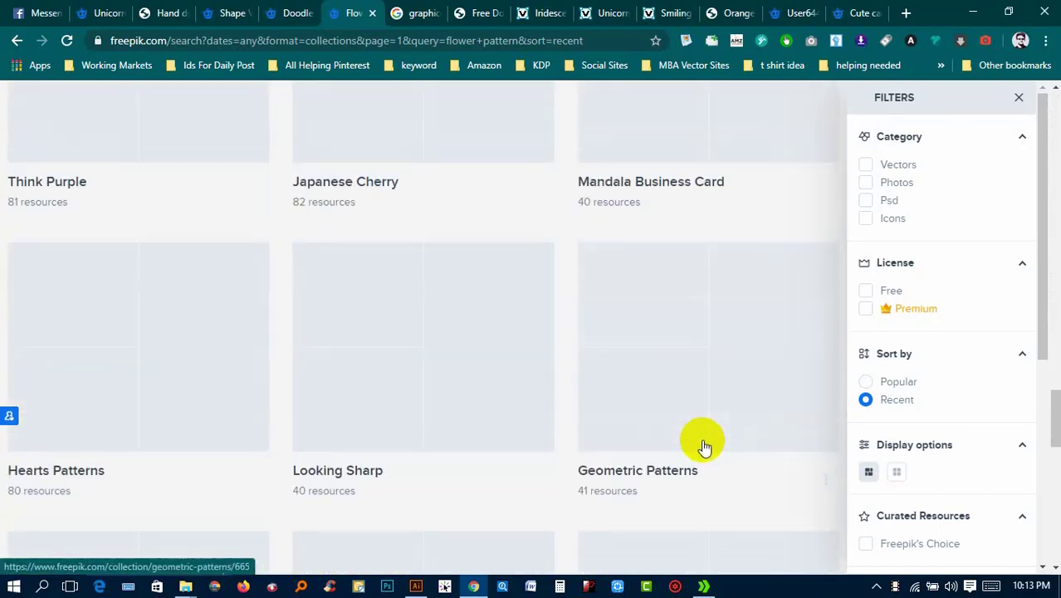
pyautogui.scroll(4, 473, 267)
pyautogui.scroll(-10, 474, 267)
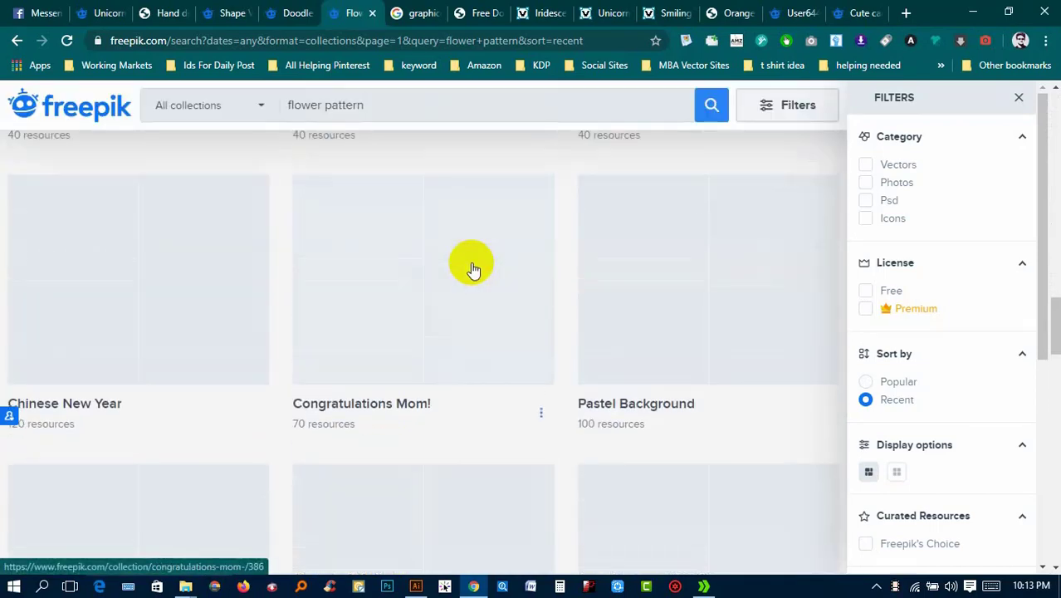
pyautogui.scroll(2, 473, 264)
pyautogui.scroll(5, 474, 266)
pyautogui.scroll(5, 236, 244)
pyautogui.scroll(5, 319, 218)
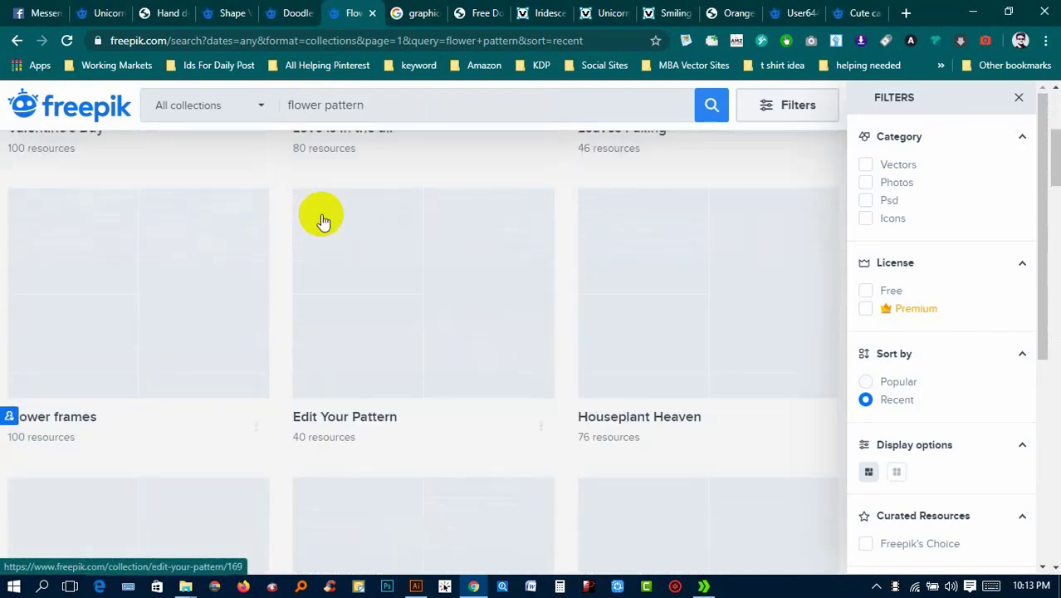
pyautogui.scroll(5, 345, 220)
pyautogui.scroll(1, 345, 220)
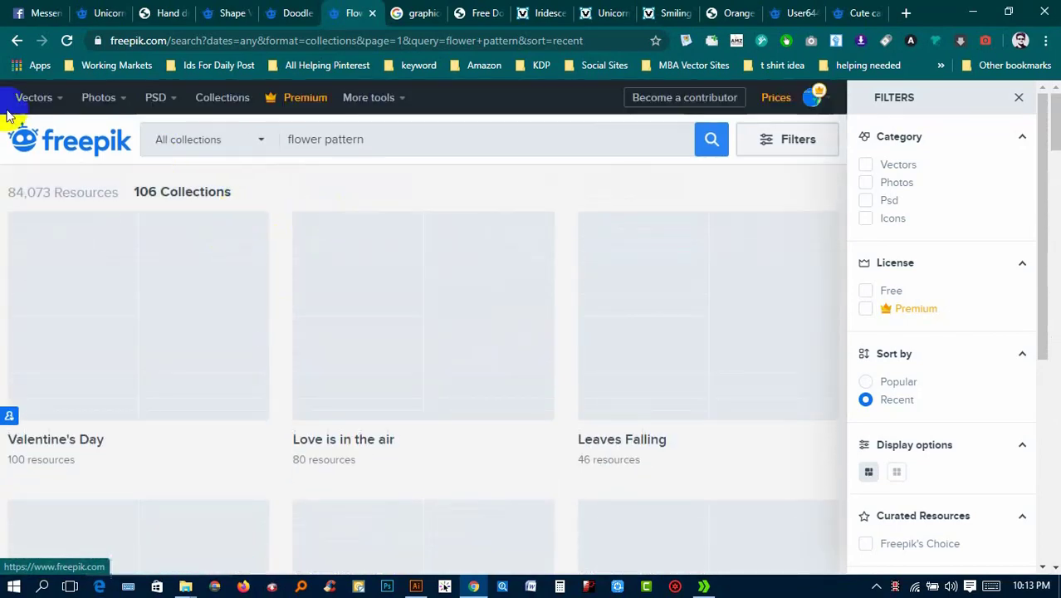
# Return to the flower pattern results and browse for the ditsy floral print
pyautogui.click(17, 44)
pyautogui.scroll(-2, 303, 213)
pyautogui.scroll(2, 582, 224)
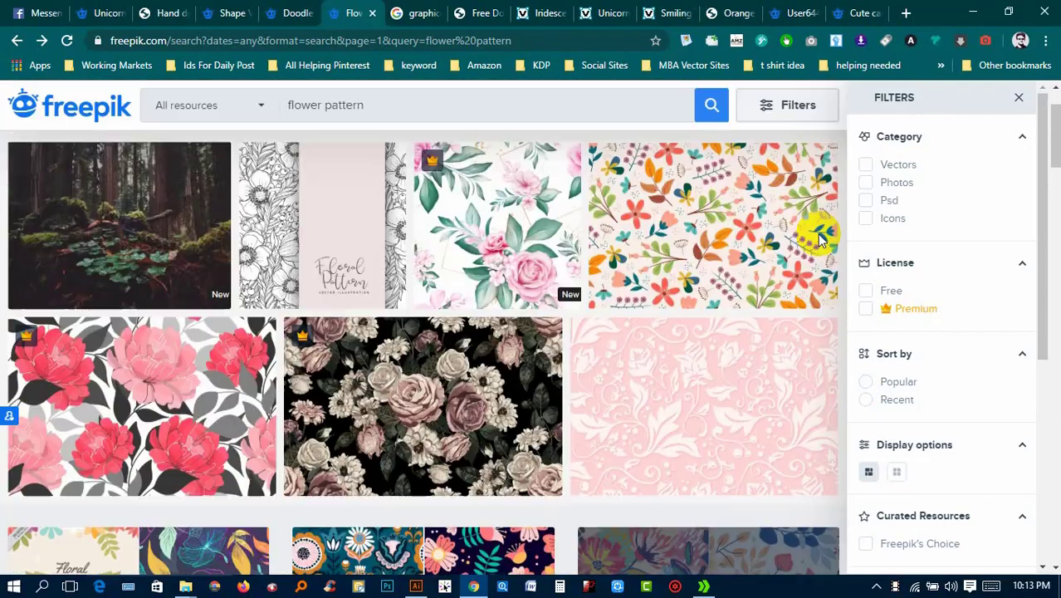
pyautogui.scroll(-2, 730, 292)
pyautogui.scroll(-3, 688, 368)
pyautogui.scroll(-2, 714, 415)
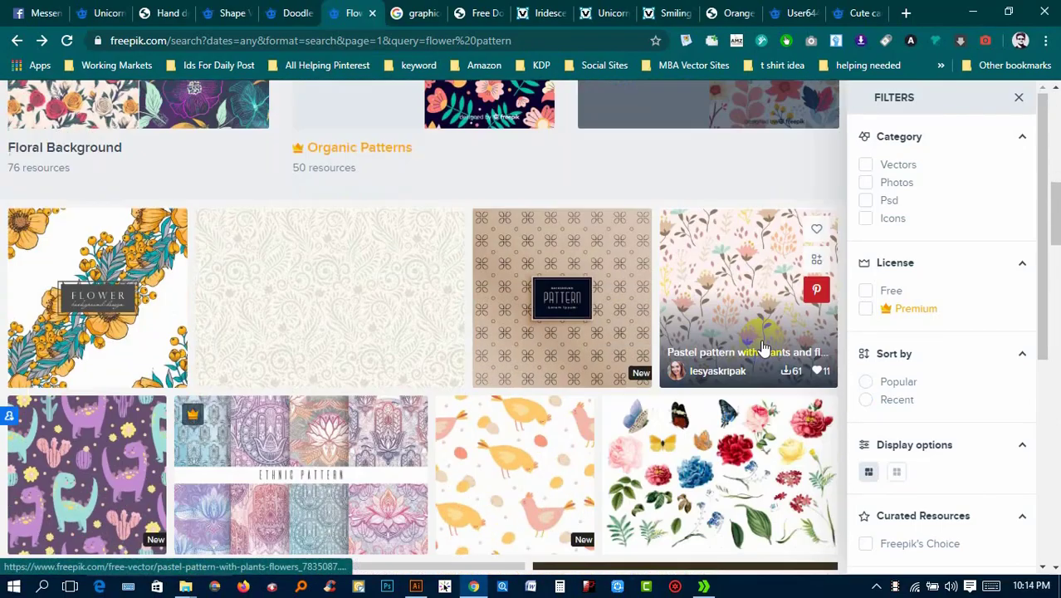
pyautogui.scroll(-2, 410, 421)
pyautogui.scroll(-3, 350, 403)
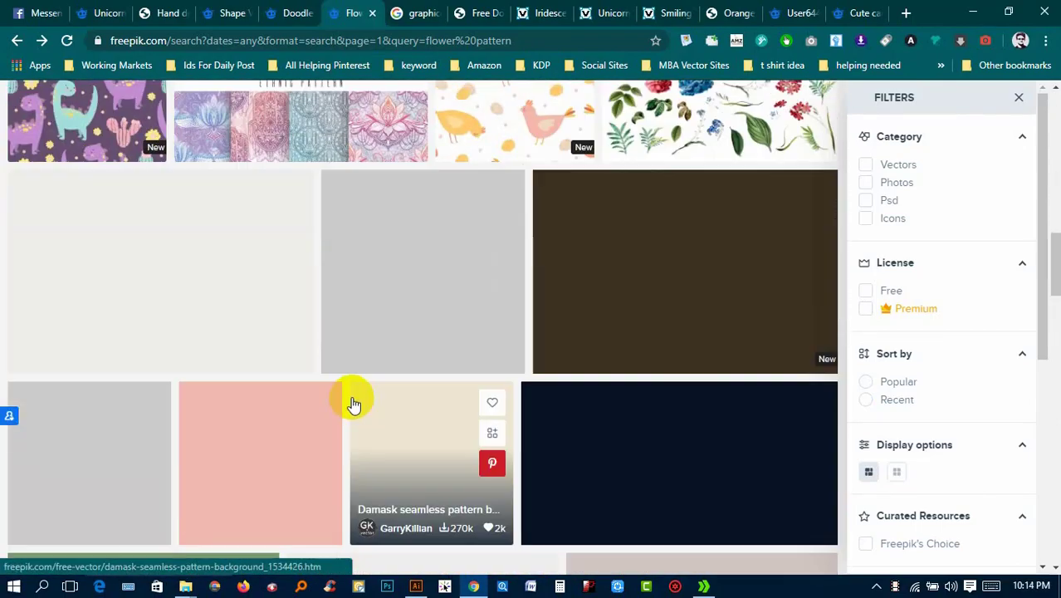
pyautogui.scroll(1, 355, 398)
pyautogui.scroll(2, 373, 396)
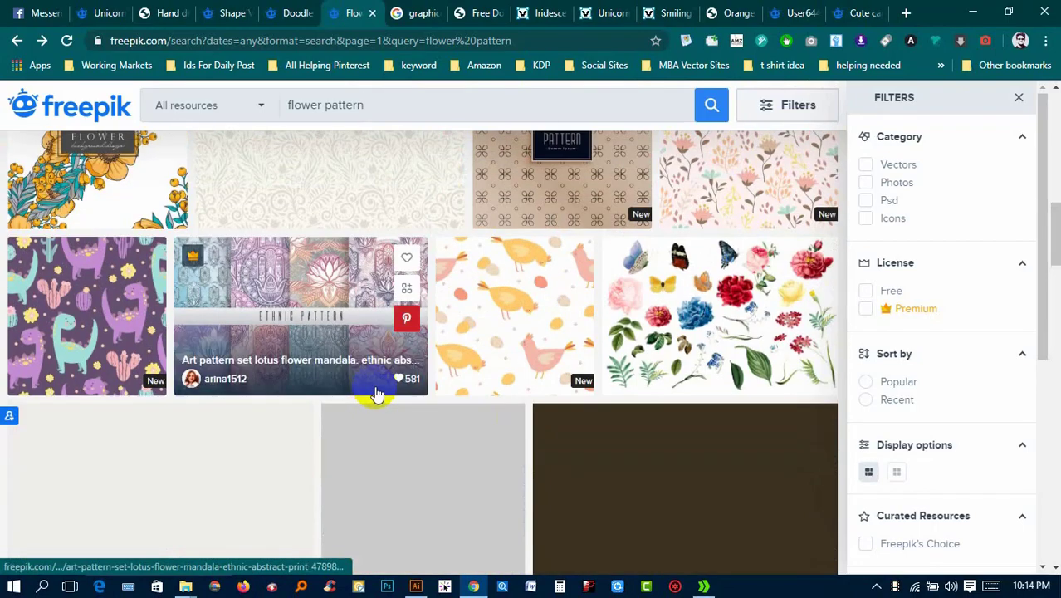
pyautogui.scroll(-3, 377, 390)
pyautogui.scroll(-3, 378, 384)
pyautogui.scroll(-3, 384, 378)
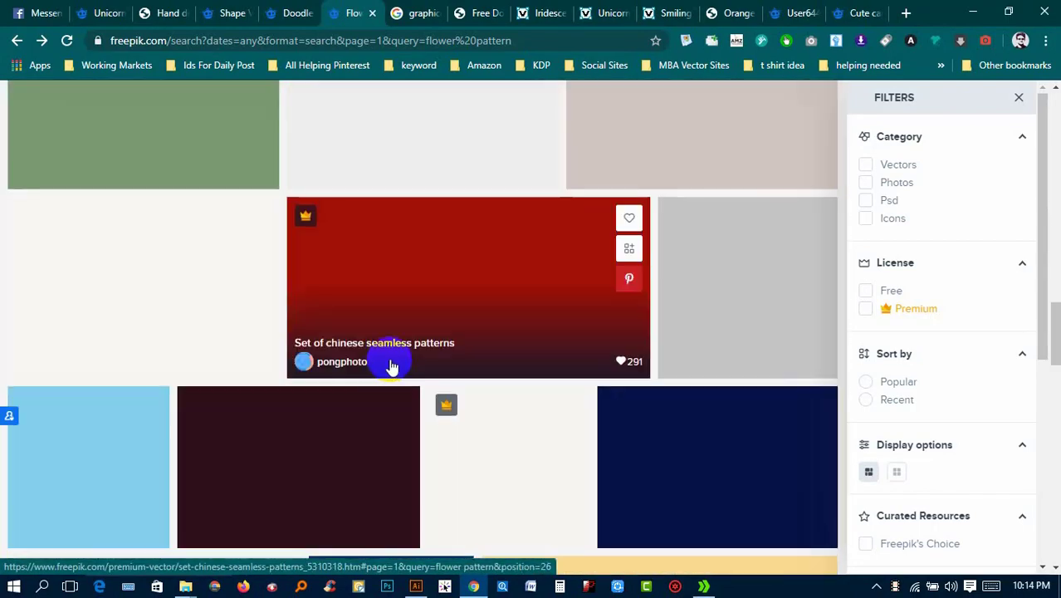
pyautogui.scroll(9, 391, 367)
pyautogui.scroll(1, 440, 353)
pyautogui.scroll(2, 481, 339)
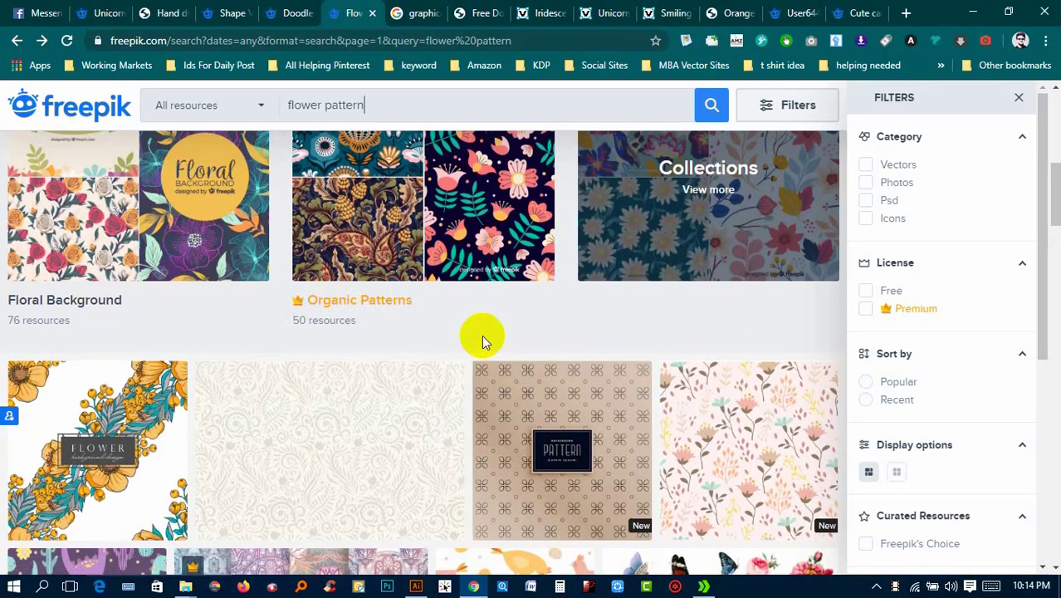
pyautogui.scroll(2, 478, 344)
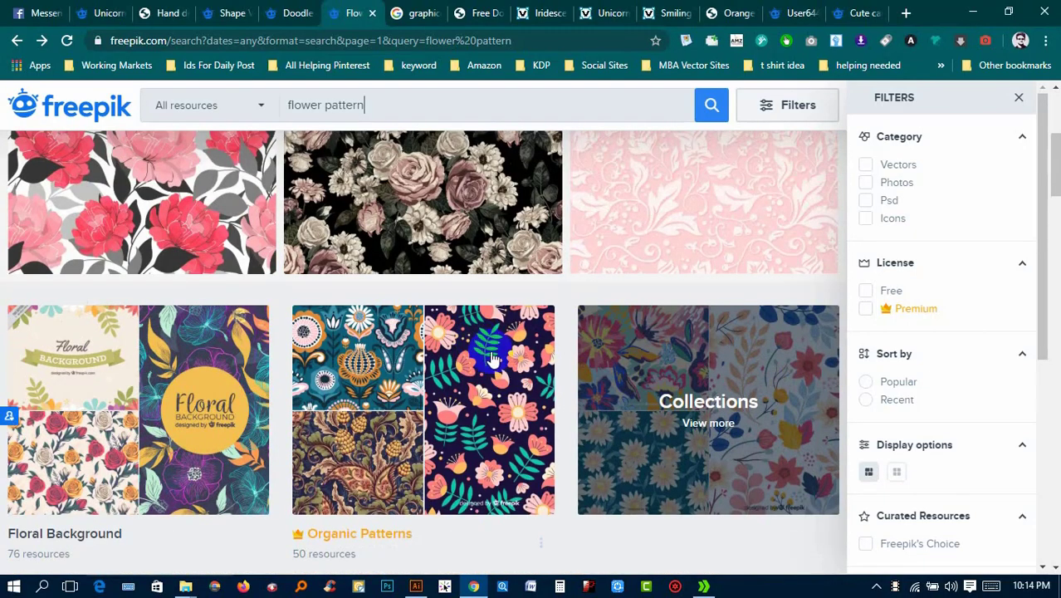
pyautogui.scroll(2, 507, 415)
# Open the Colorful ditsy floral print background and start downloading its zip
pyautogui.click(692, 251)
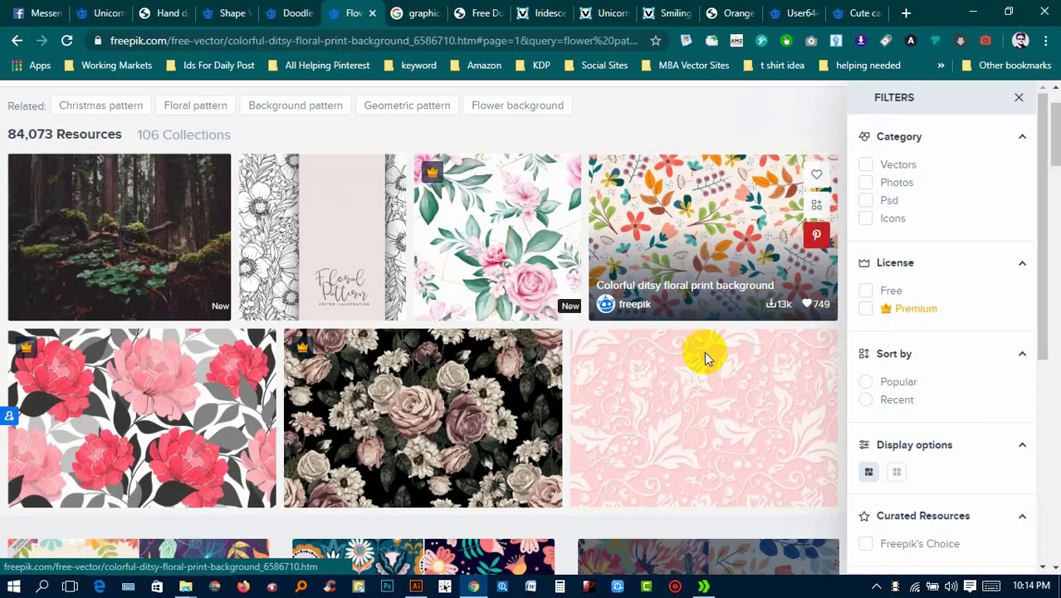
pyautogui.click(827, 164)
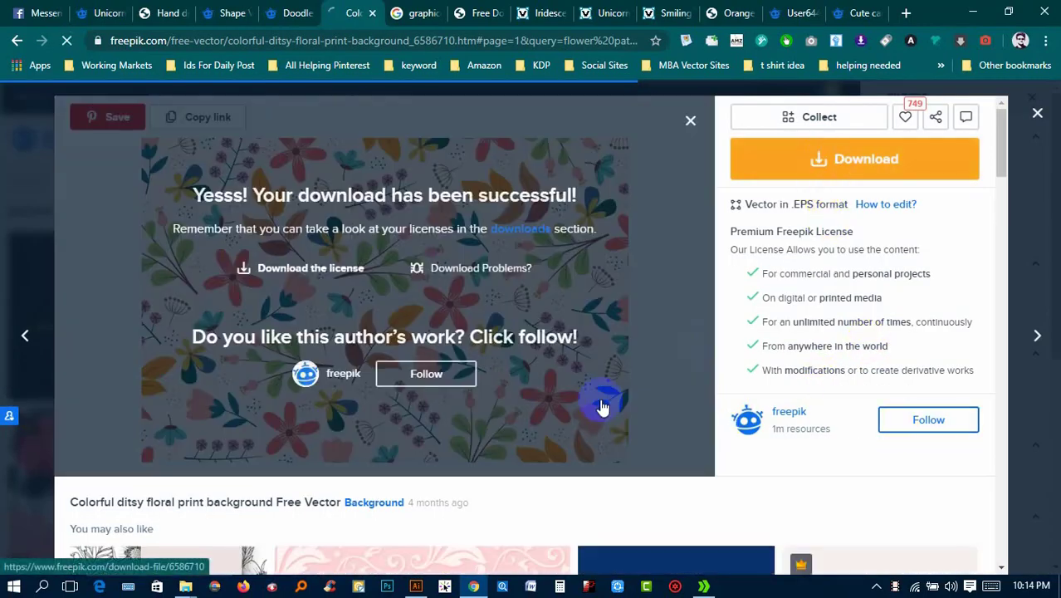
pyautogui.scroll(-4, 602, 407)
pyautogui.scroll(-3, 602, 407)
pyautogui.scroll(-1, 604, 397)
pyautogui.scroll(-3, 603, 397)
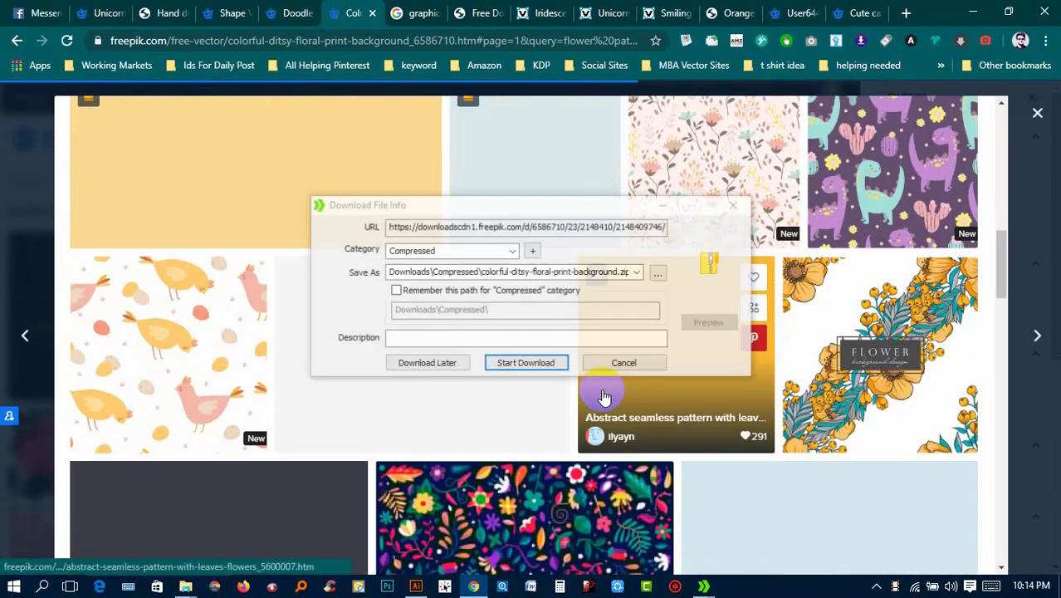
pyautogui.click(519, 363)
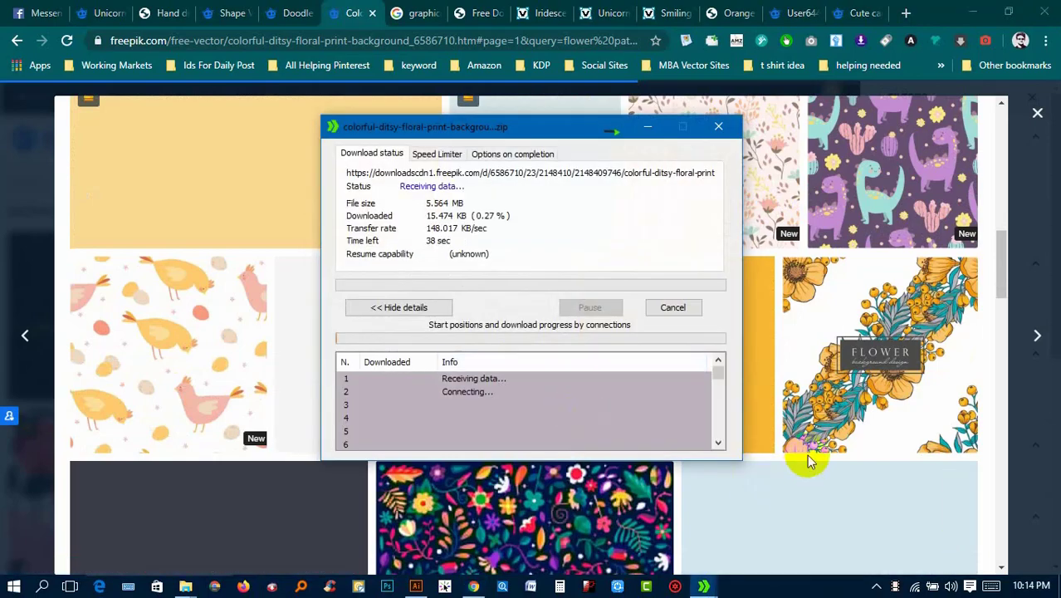
# Open Internet Download Manager from the system tray and open the completed 5.56 MB zip
pyautogui.scroll(-2, 809, 465)
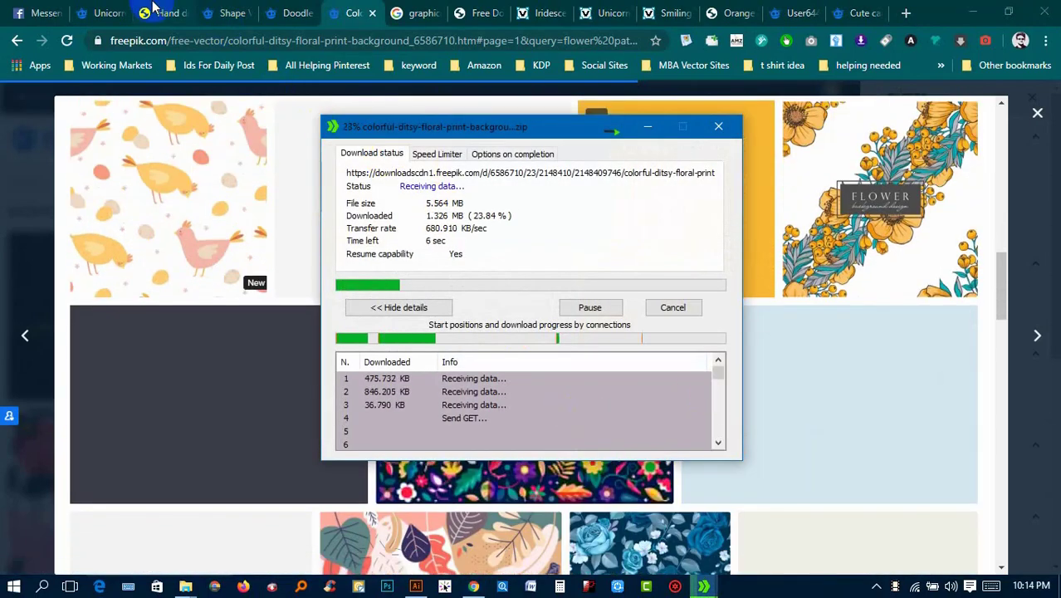
pyautogui.scroll(-5, 939, 402)
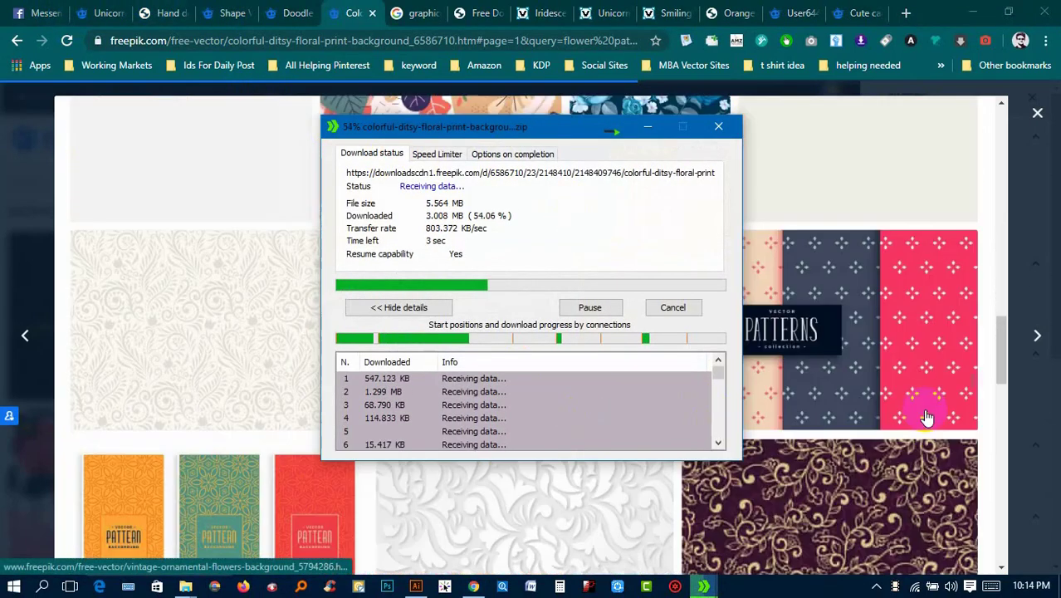
pyautogui.scroll(-1, 930, 403)
pyautogui.scroll(-2, 929, 398)
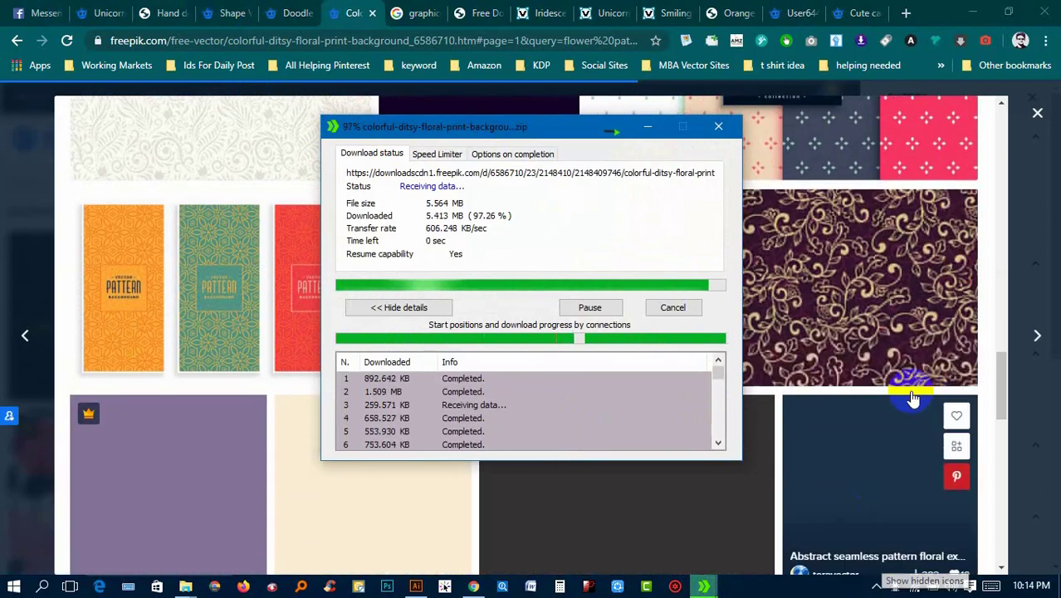
pyautogui.click(876, 586)
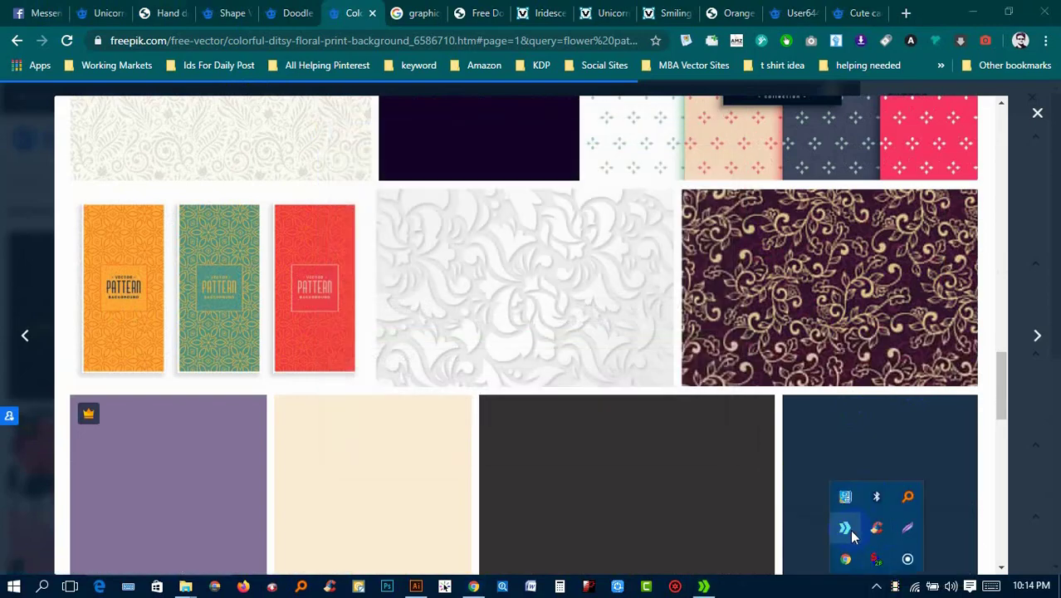
pyautogui.click(846, 528)
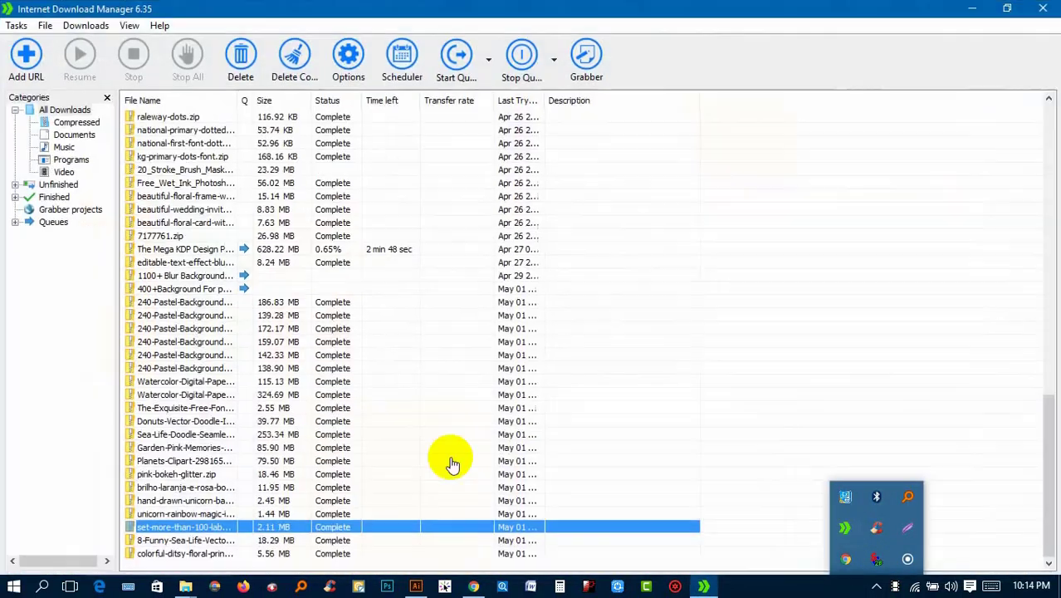
pyautogui.doubleClick(203, 554)
# Place the floral pattern onto the black back cover, aligned and scaled to its corner
pyautogui.doubleClick(66, 240)
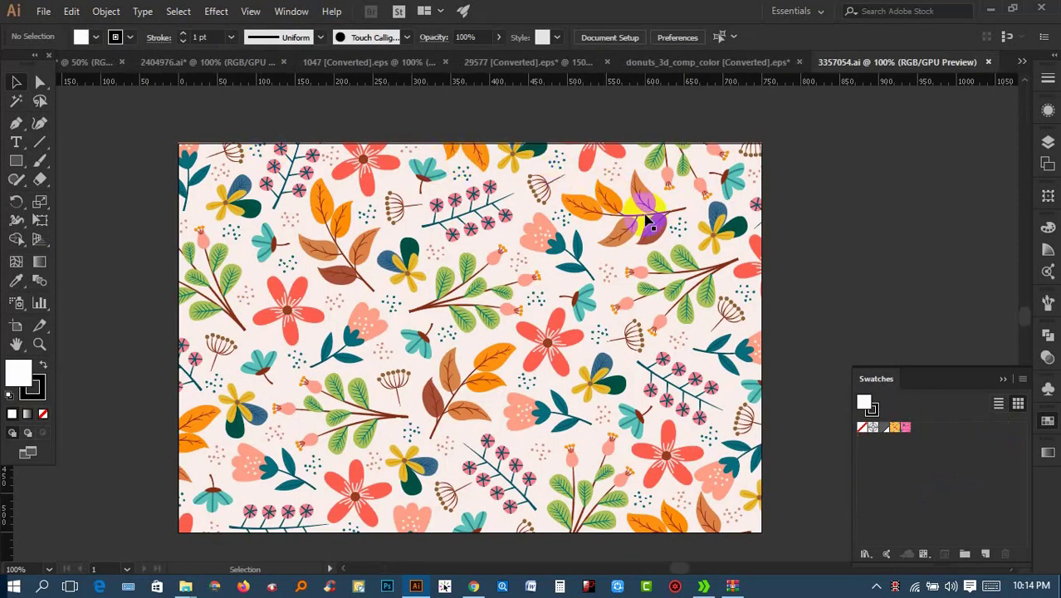
pyautogui.moveTo(648, 221); pyautogui.dragTo(166, 133)
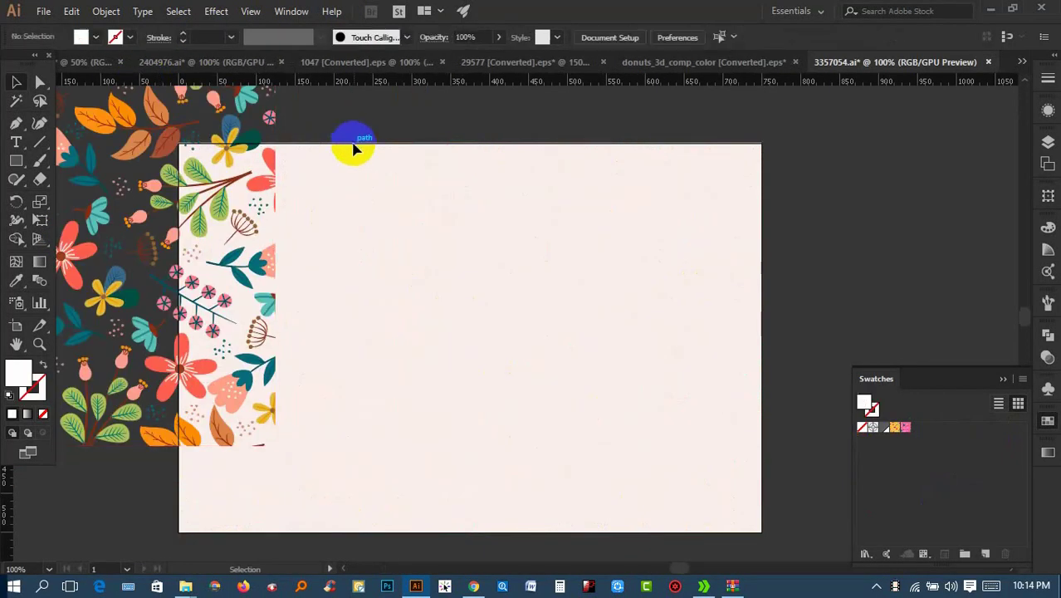
pyautogui.moveTo(351, 145); pyautogui.dragTo(780, 215)
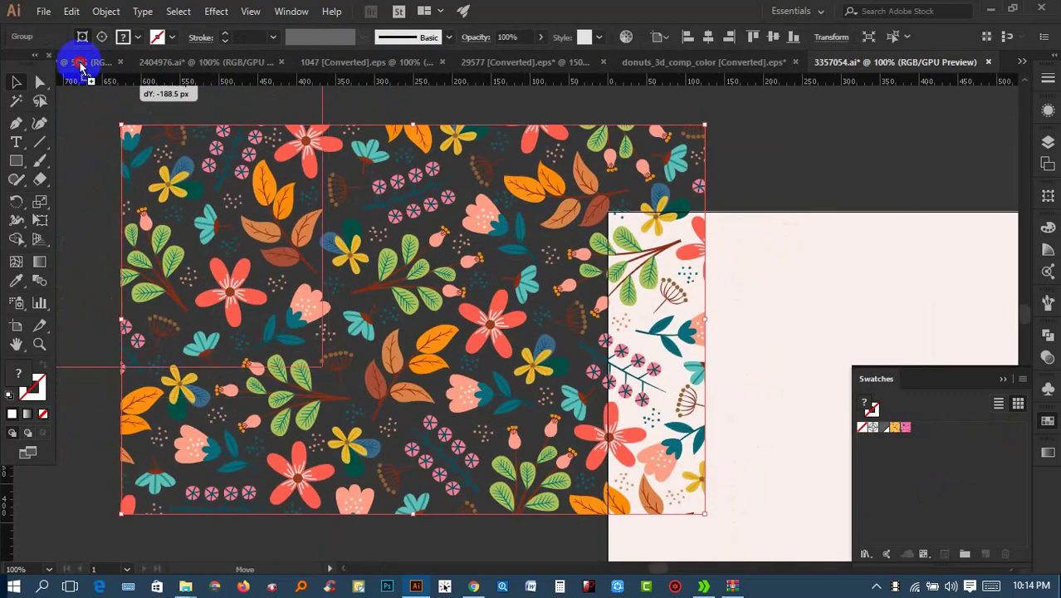
pyautogui.click(83, 62)
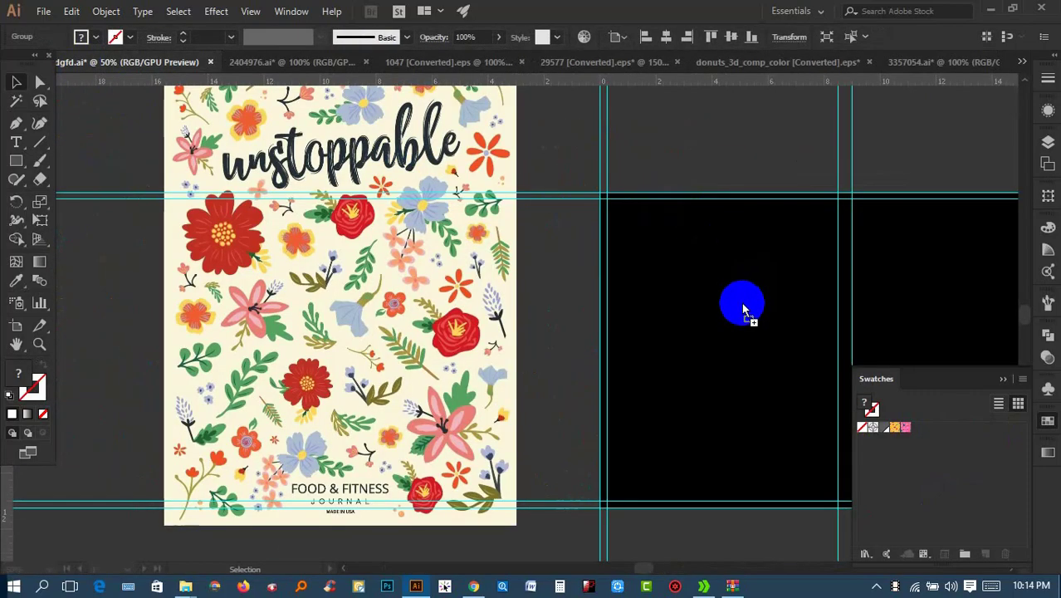
pyautogui.moveTo(741, 302); pyautogui.dragTo(503, 187)
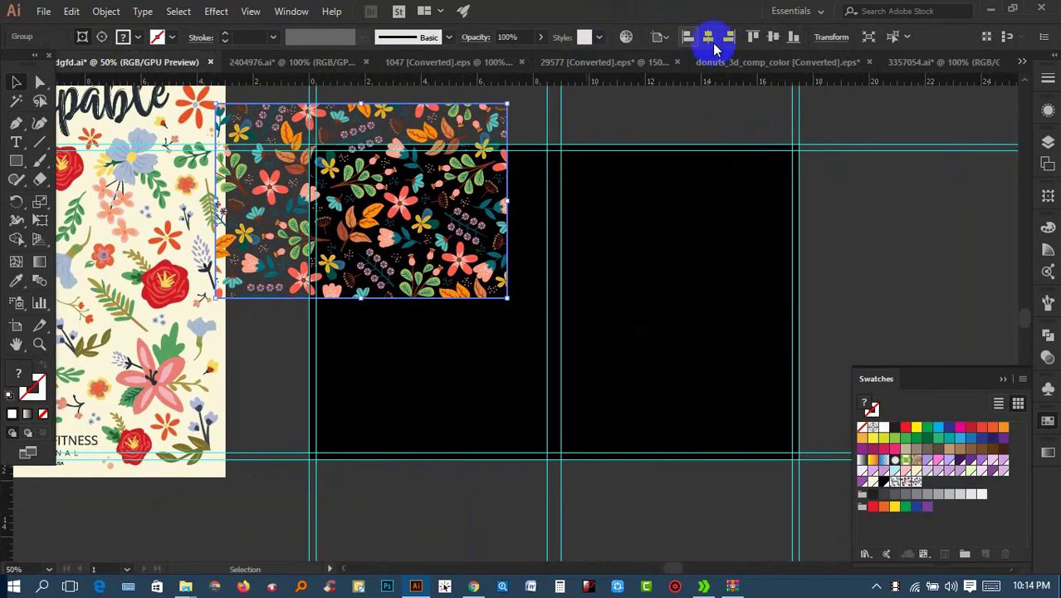
pyautogui.click(722, 41)
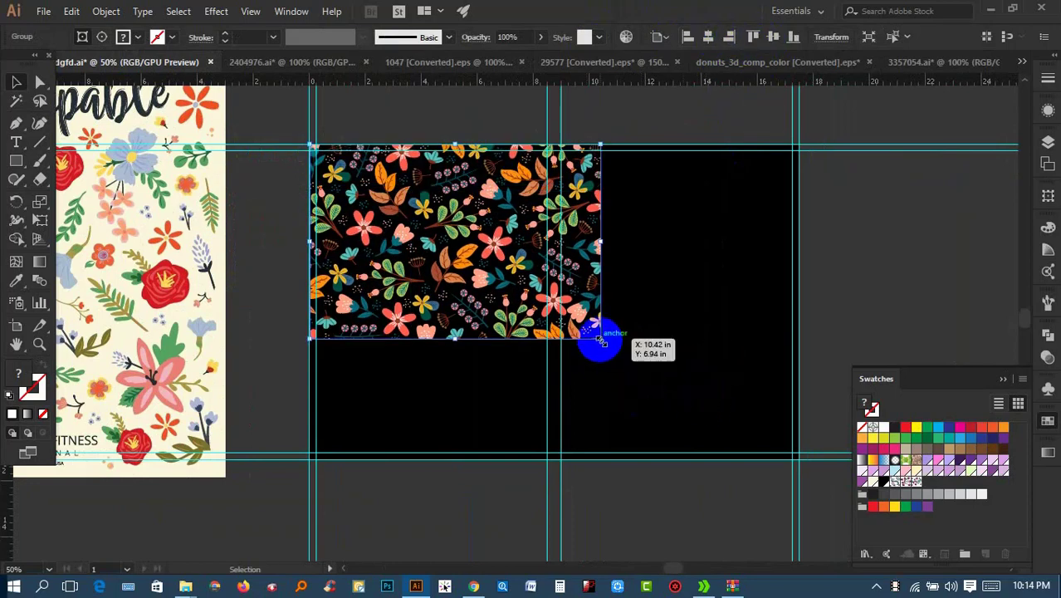
pyautogui.moveTo(600, 338); pyautogui.dragTo(799, 459)
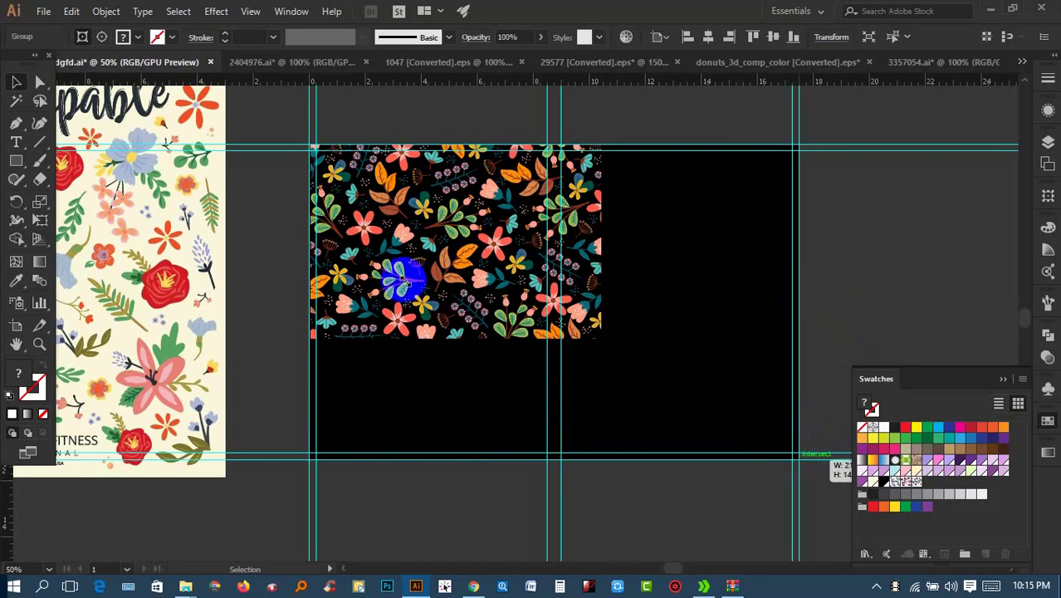
pyautogui.click(840, 255)
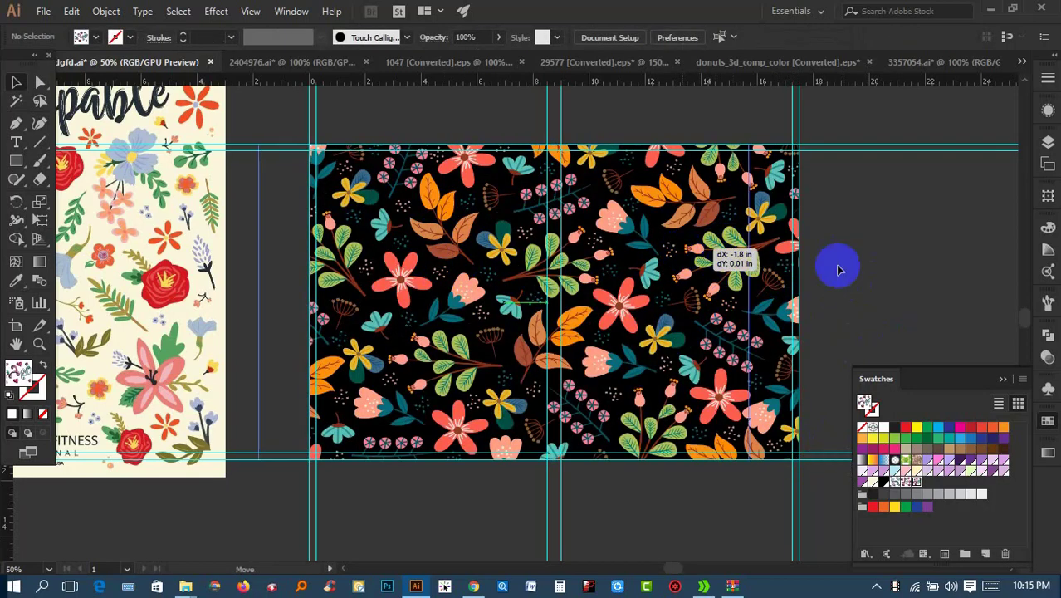
# Recolour the black background rectangle to the front cover's cream with the Eyedropper
pyautogui.hotkey('ctrl', 'z')
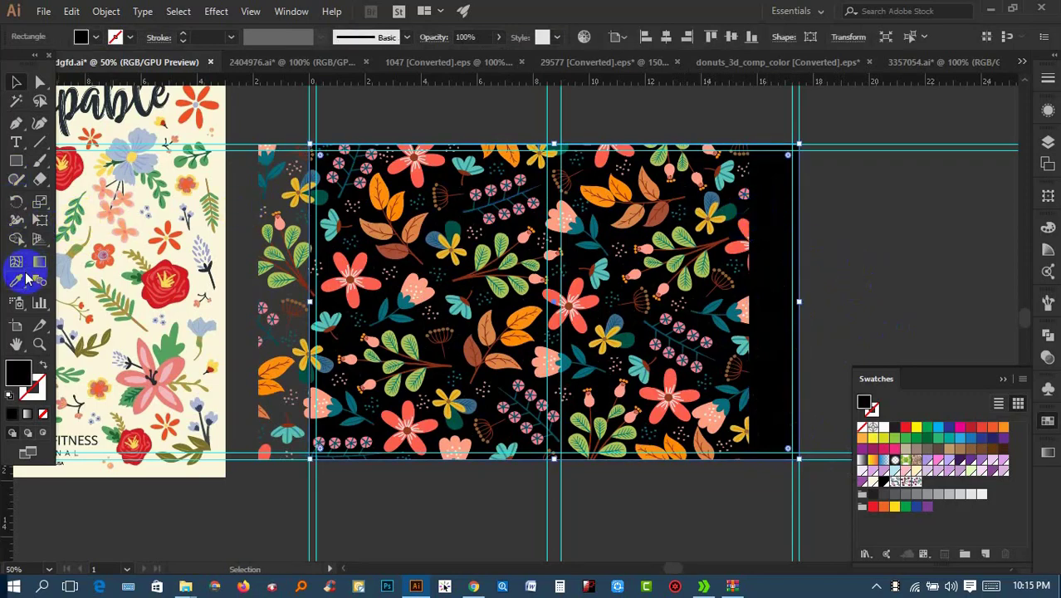
pyautogui.click(16, 280)
pyautogui.click(176, 256)
pyautogui.click(16, 82)
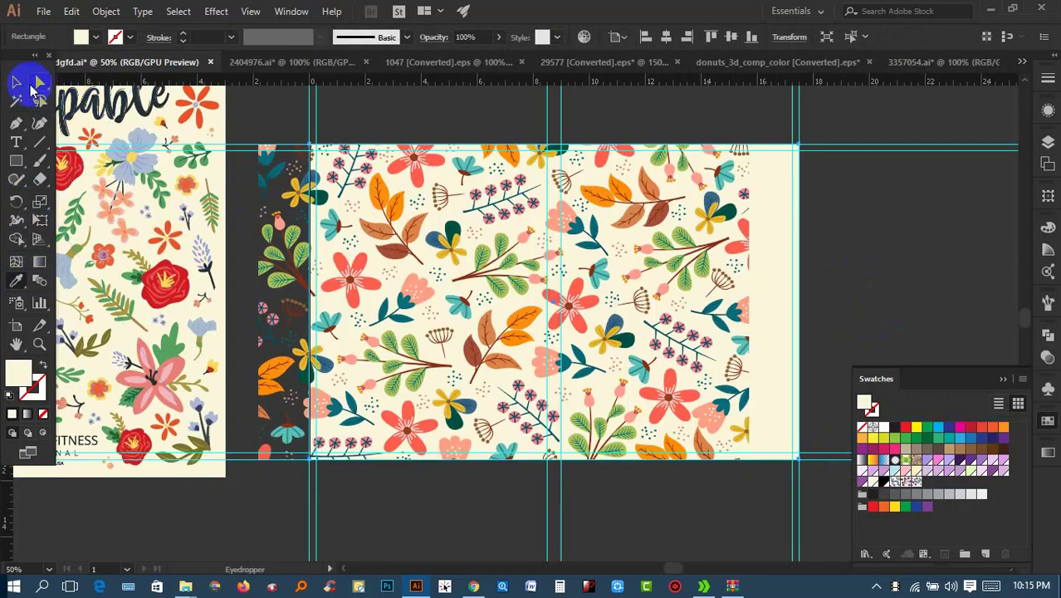
pyautogui.hotkey('ctrl', 'shift', 'a')
# Align the floral pattern with the back cover's right edge, then view the title artboard
pyautogui.click(691, 268)
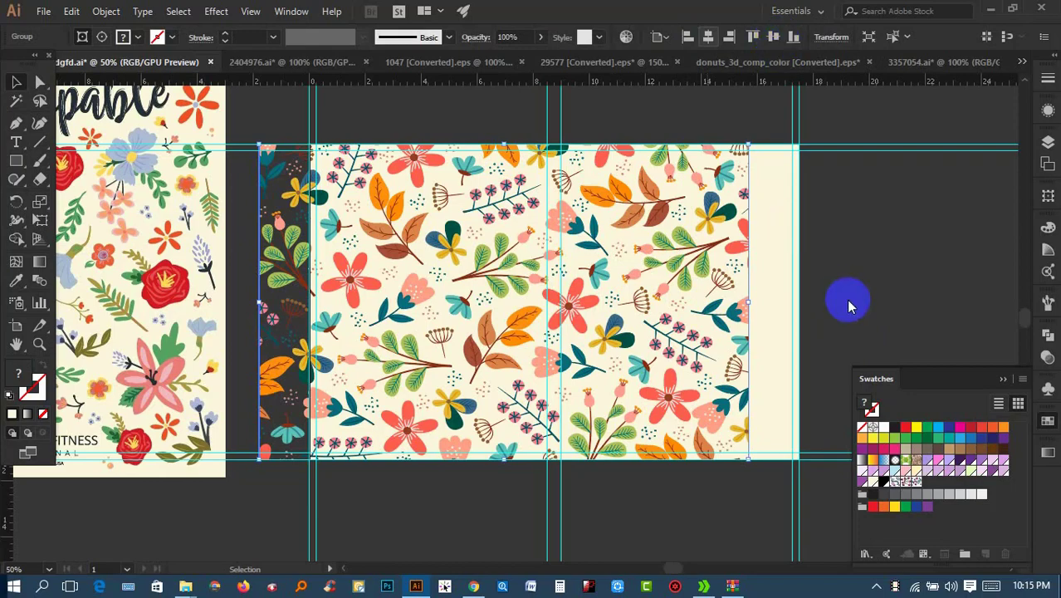
pyautogui.click(729, 37)
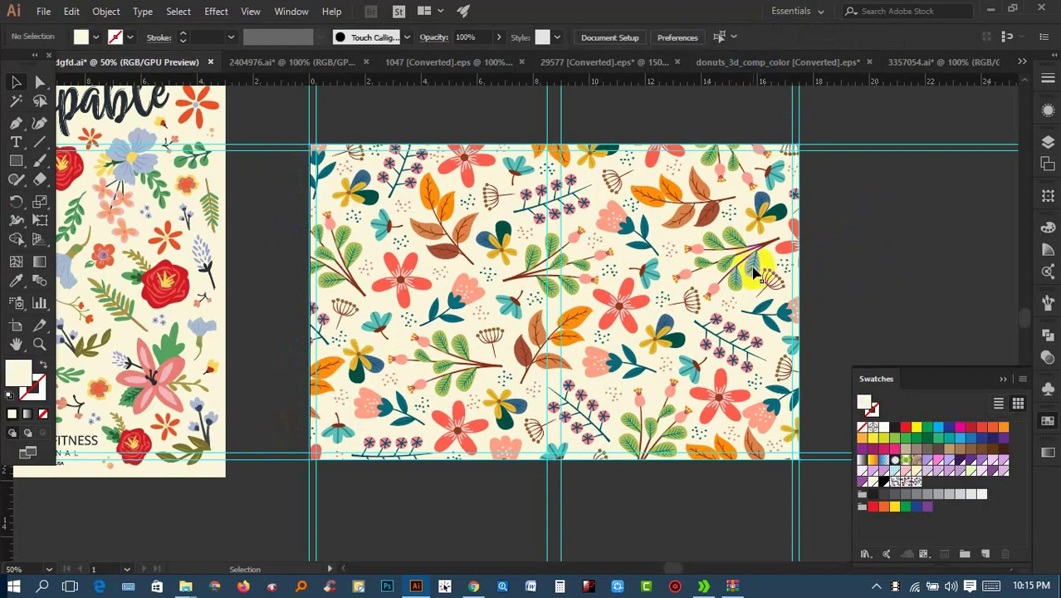
pyautogui.moveTo(901, 264); pyautogui.dragTo(756, 278)
pyautogui.click(810, 278)
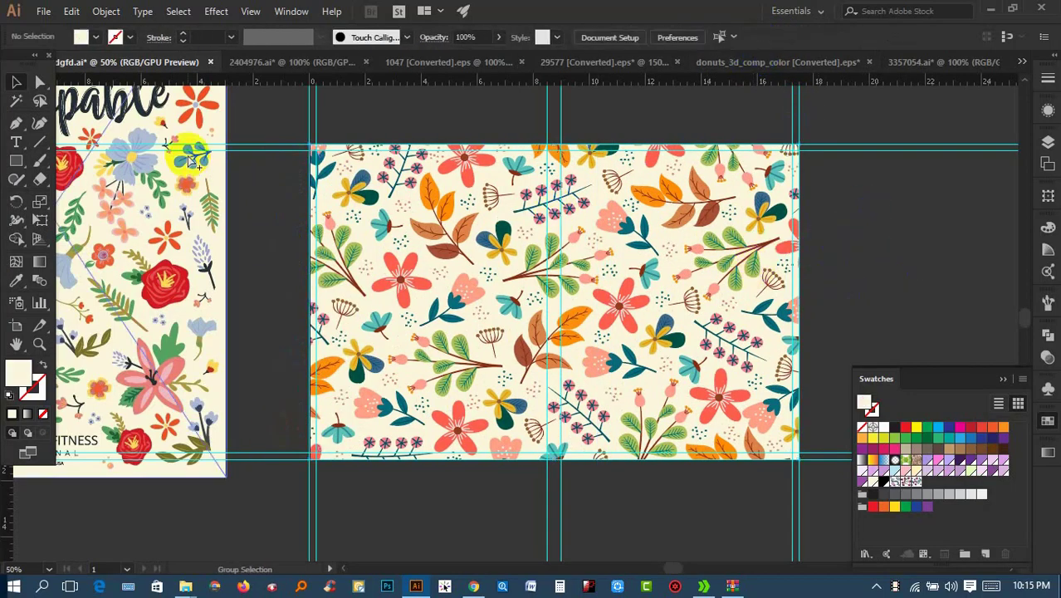
pyautogui.moveTo(310, 266); pyautogui.dragTo(406, 280)
pyautogui.hotkey('ctrl', '0')
pyautogui.hotkey('ctrl', '1')
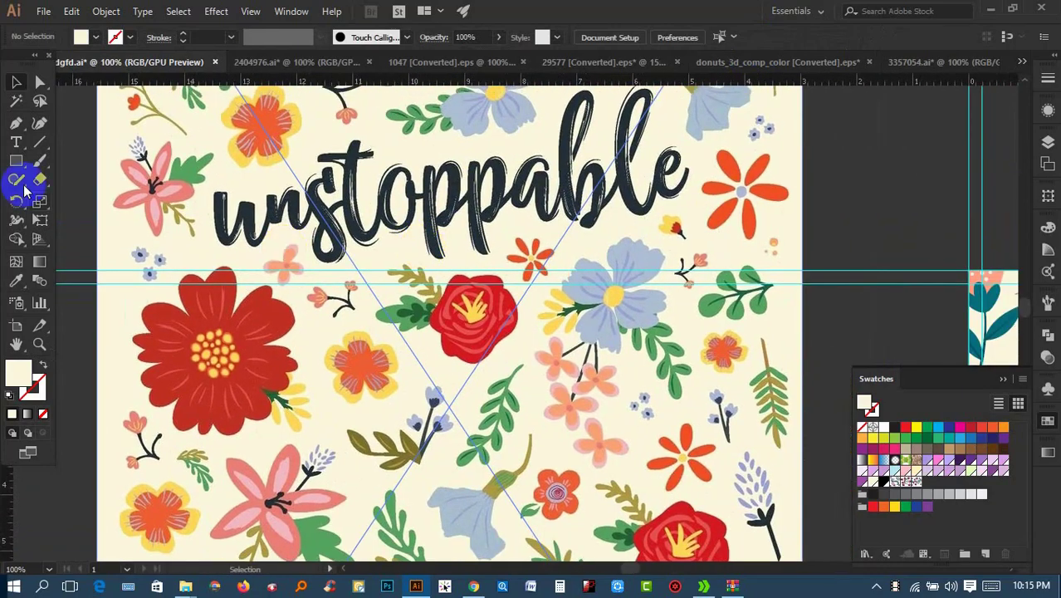
# Type 'unstoppable' in MukaduaScript, enlarge it to about 7.23 × 2.41 in, and move it onto the floral cover
pyautogui.click(14, 146)
pyautogui.click(283, 296)
pyautogui.write('Unstoppable')
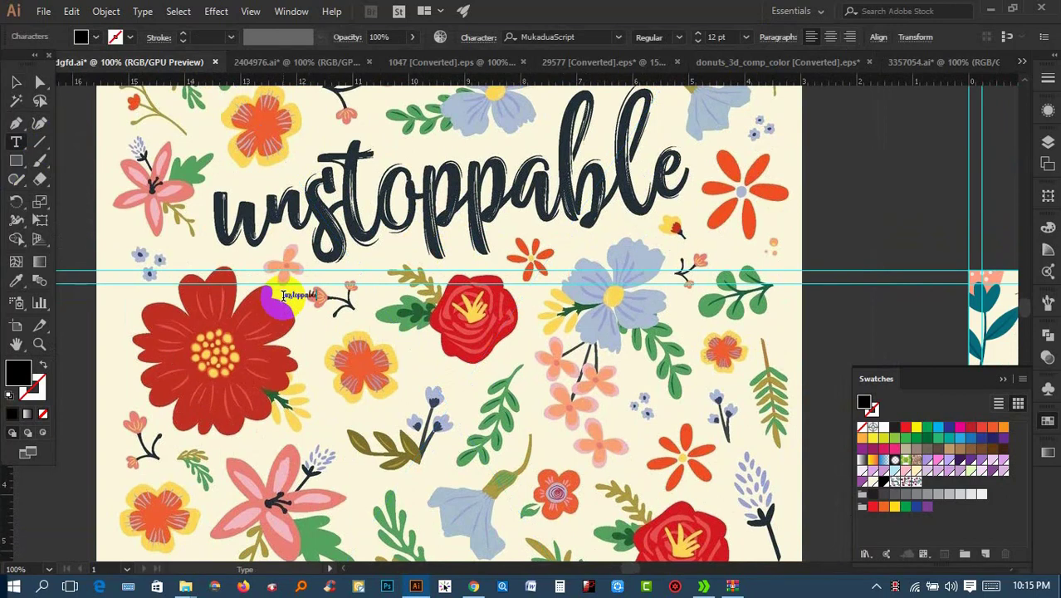
pyautogui.click(15, 82)
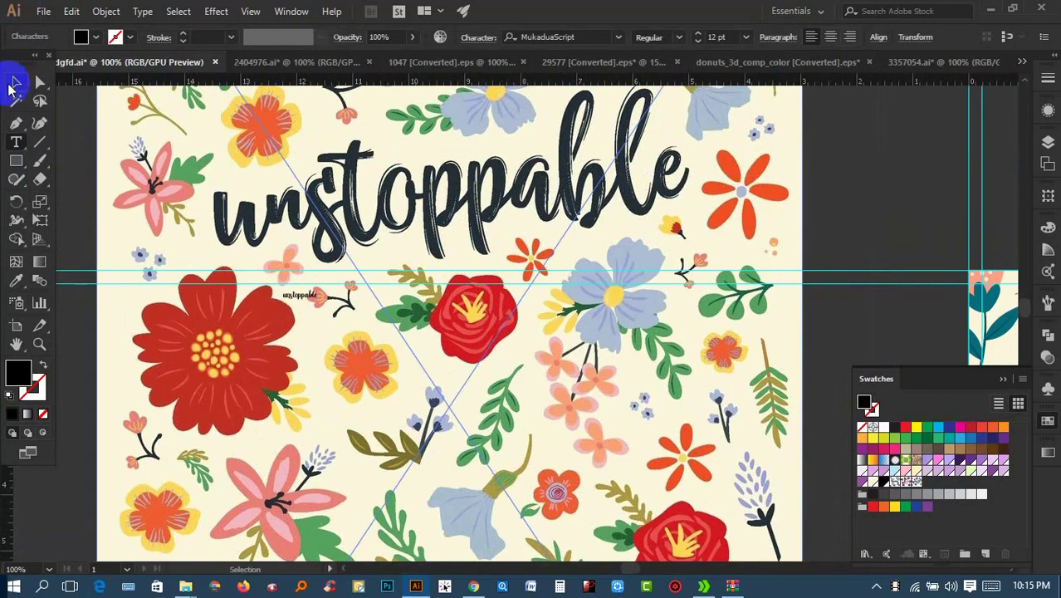
pyautogui.moveTo(457, 393); pyautogui.dragTo(627, 403)
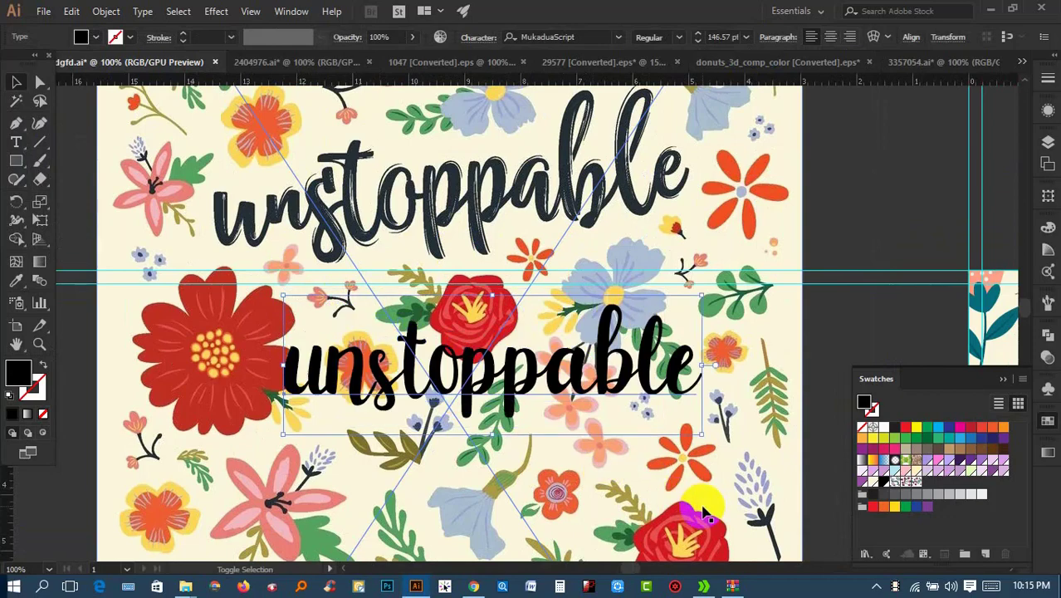
pyautogui.scroll(-3, 357, 336)
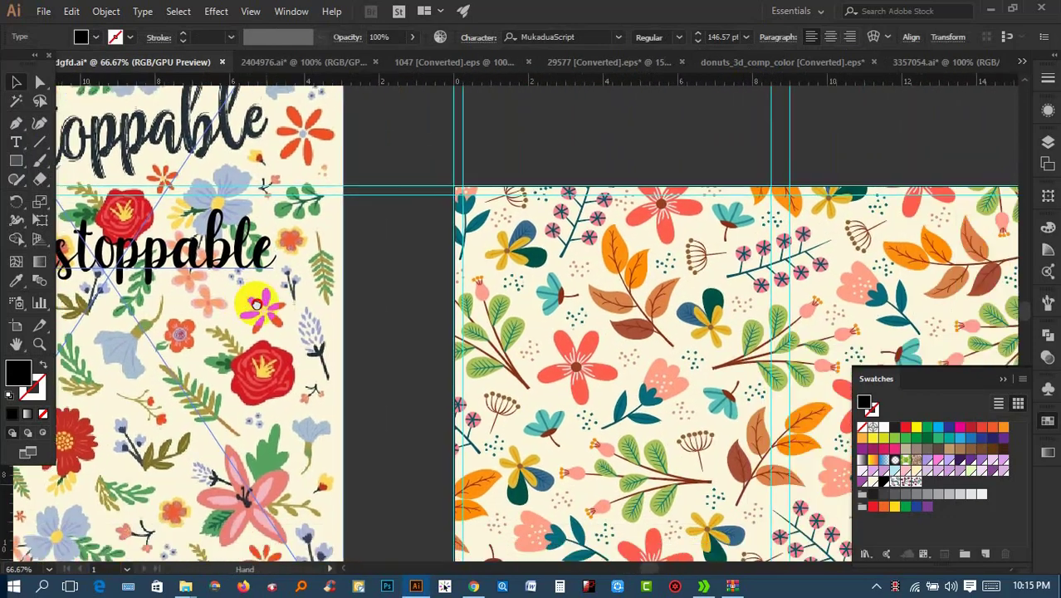
pyautogui.moveTo(357, 337)
pyautogui.mouseDown()
pyautogui.moveTo(239, 252)
pyautogui.moveTo(871, 303)
pyautogui.moveTo(499, 337)
pyautogui.mouseUp()
pyautogui.moveTo(581, 340)
pyautogui.mouseDown()
pyautogui.moveTo(721, 339)
pyautogui.moveTo(676, 378)
pyautogui.mouseUp()
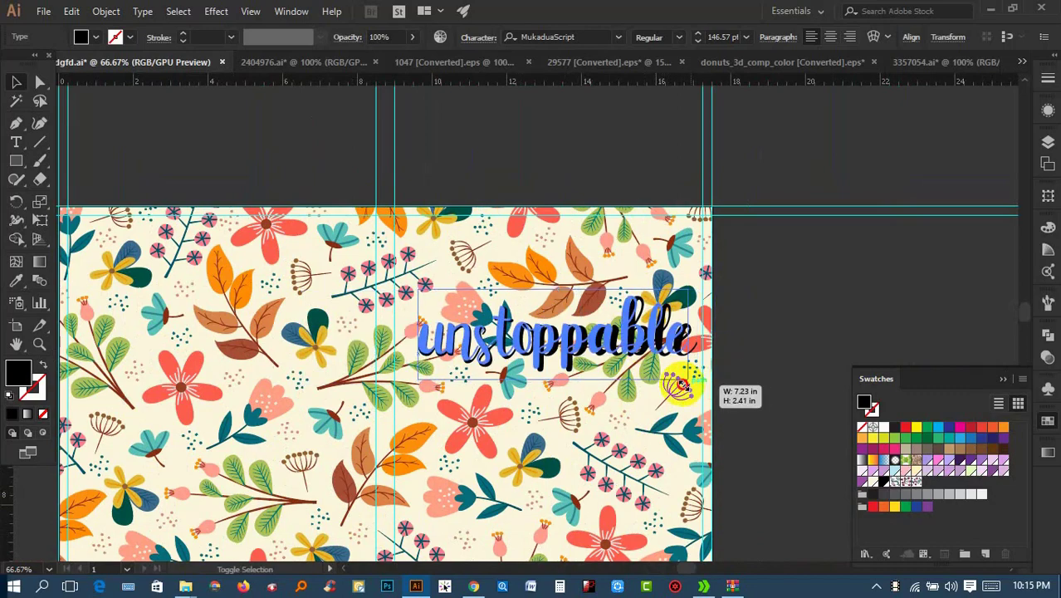
# Set the 'unstoppable' title's font to MedicagoScript, now at 134.08 pt
pyautogui.moveTo(629, 338); pyautogui.dragTo(463, 253)
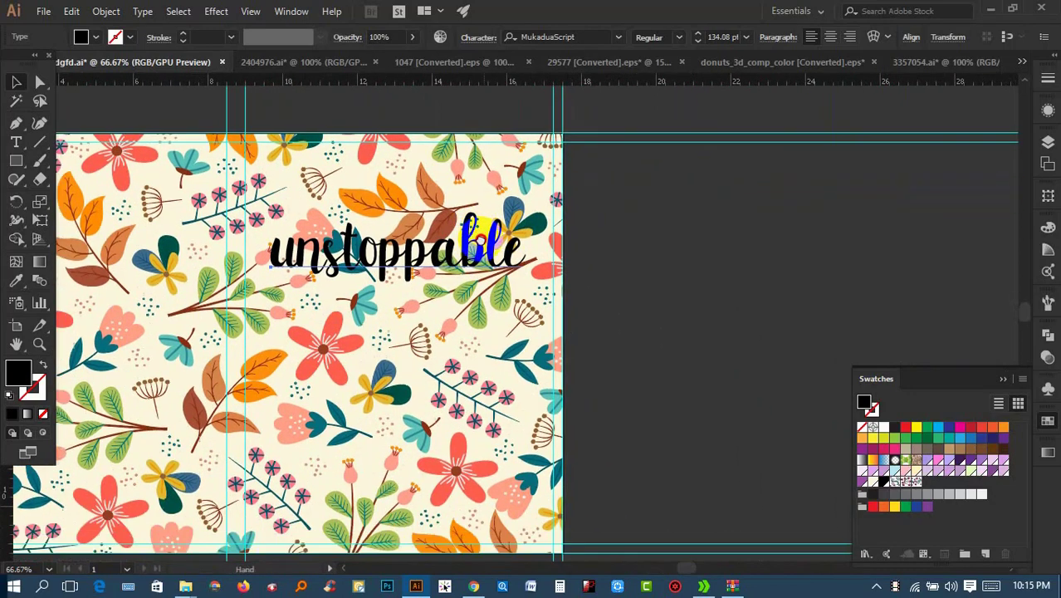
pyautogui.click(586, 31)
pyautogui.click(619, 38)
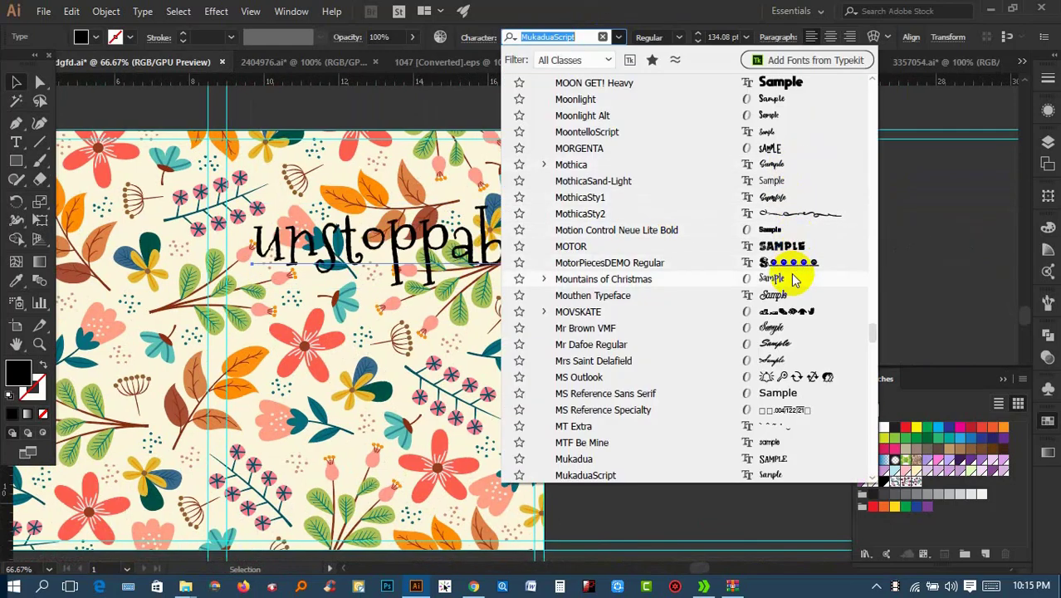
pyautogui.scroll(6, 793, 278)
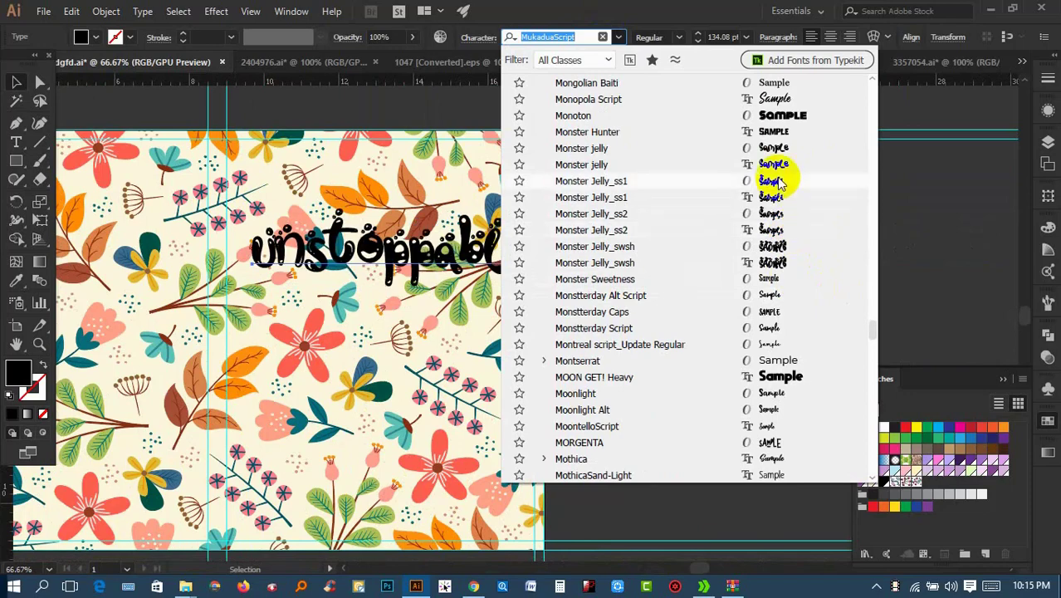
pyautogui.scroll(1, 785, 148)
pyautogui.scroll(1, 789, 150)
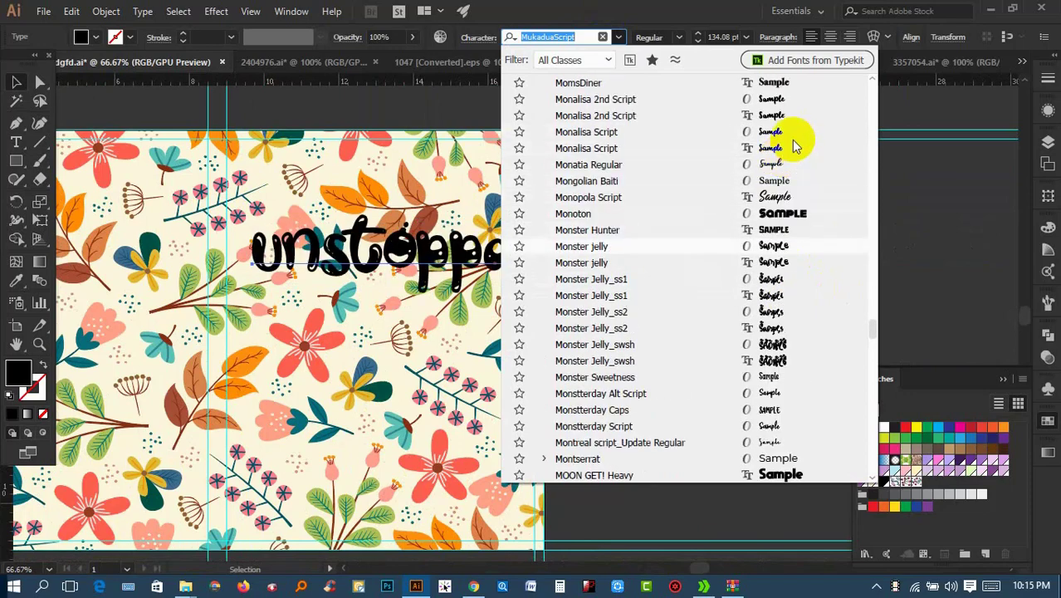
pyautogui.scroll(2, 790, 158)
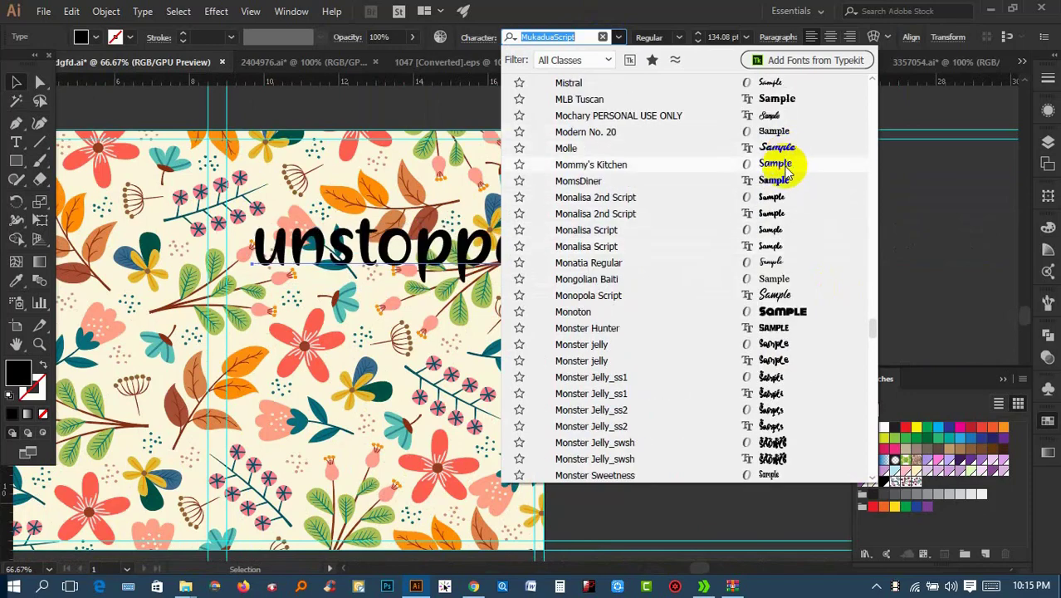
pyautogui.scroll(1, 785, 175)
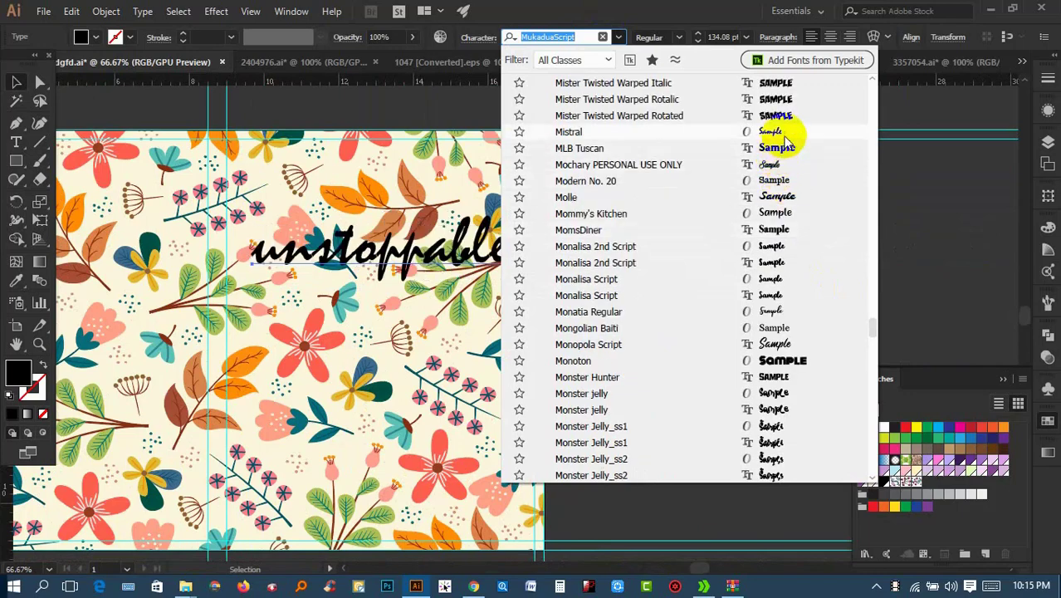
pyautogui.scroll(3, 789, 100)
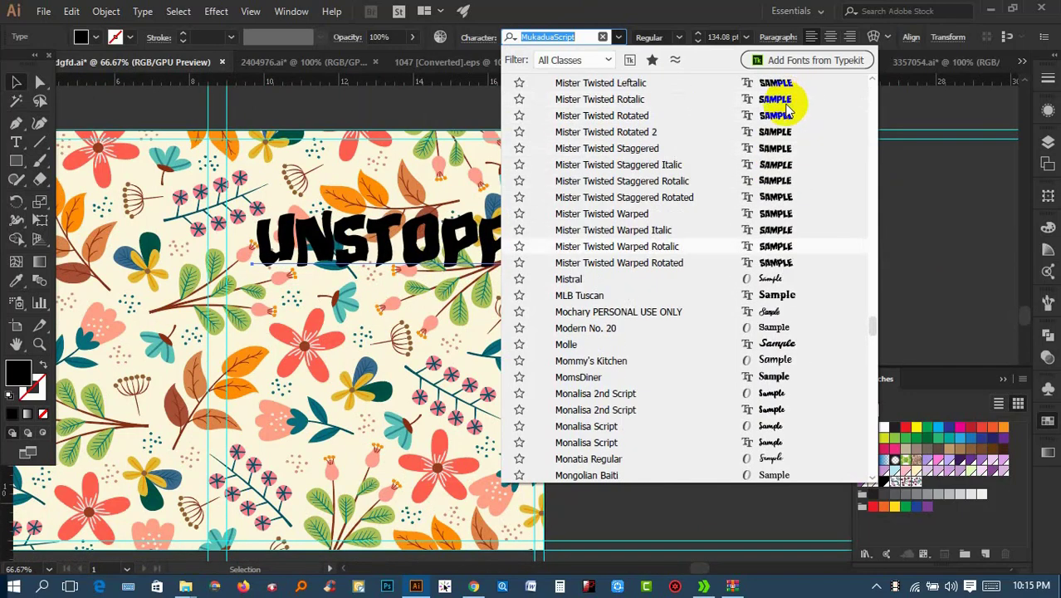
pyautogui.scroll(2, 785, 133)
pyautogui.scroll(3, 782, 166)
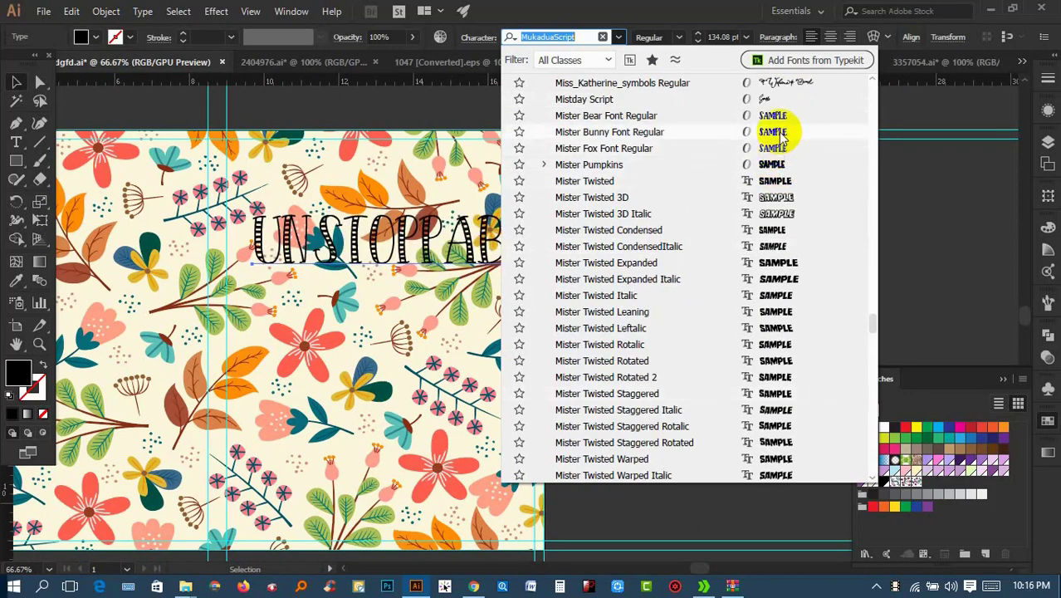
pyautogui.scroll(1, 782, 140)
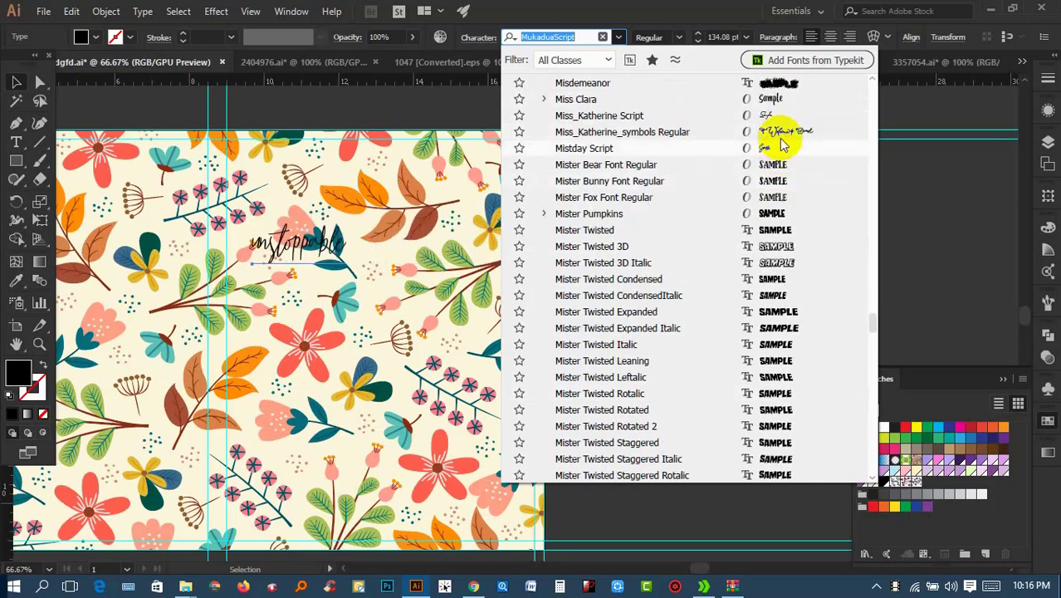
pyautogui.scroll(1, 779, 157)
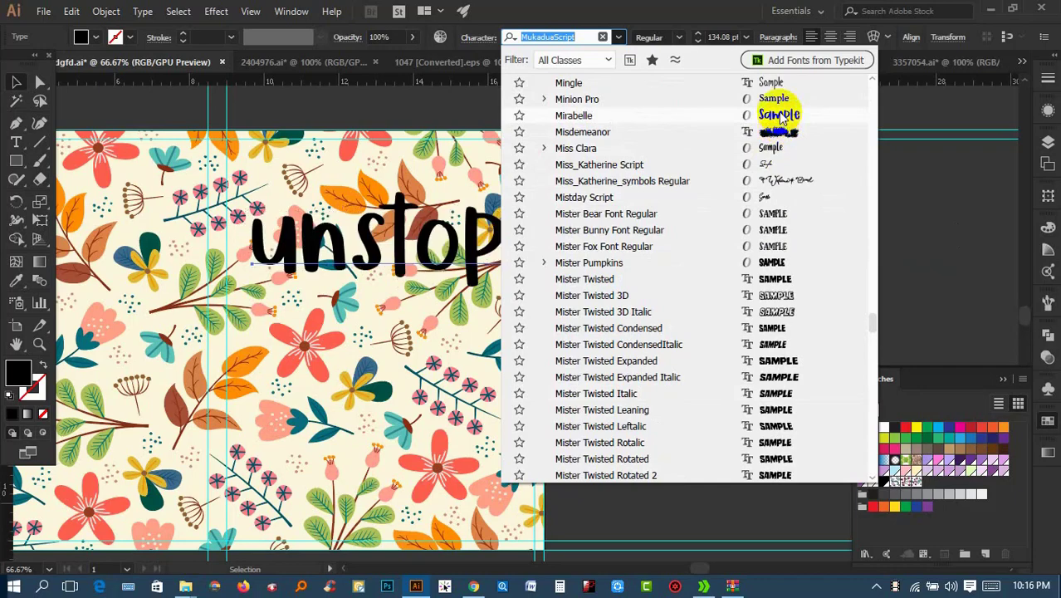
pyautogui.scroll(1, 781, 117)
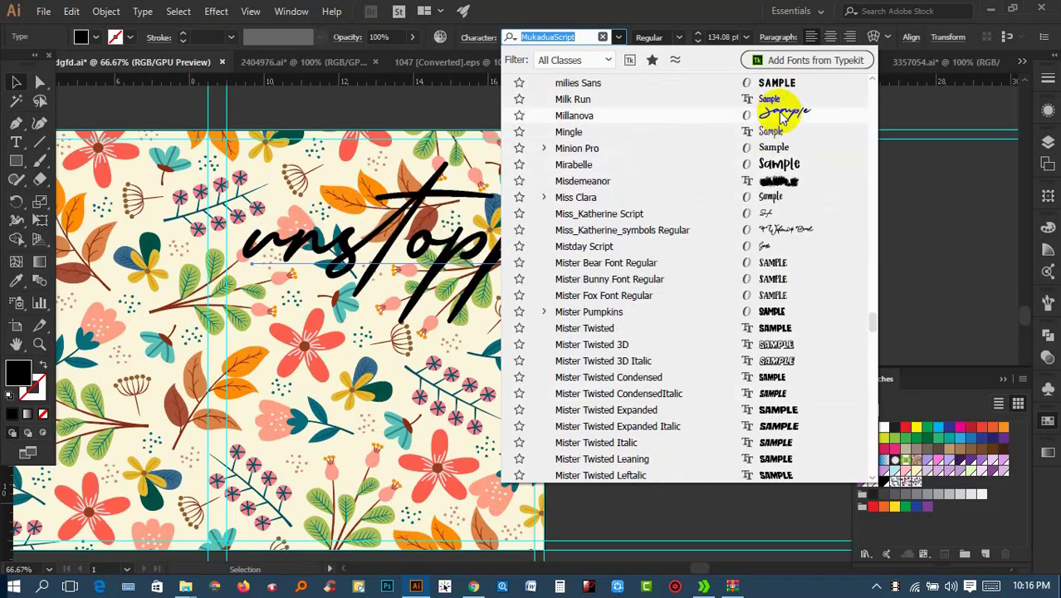
pyautogui.scroll(3, 782, 92)
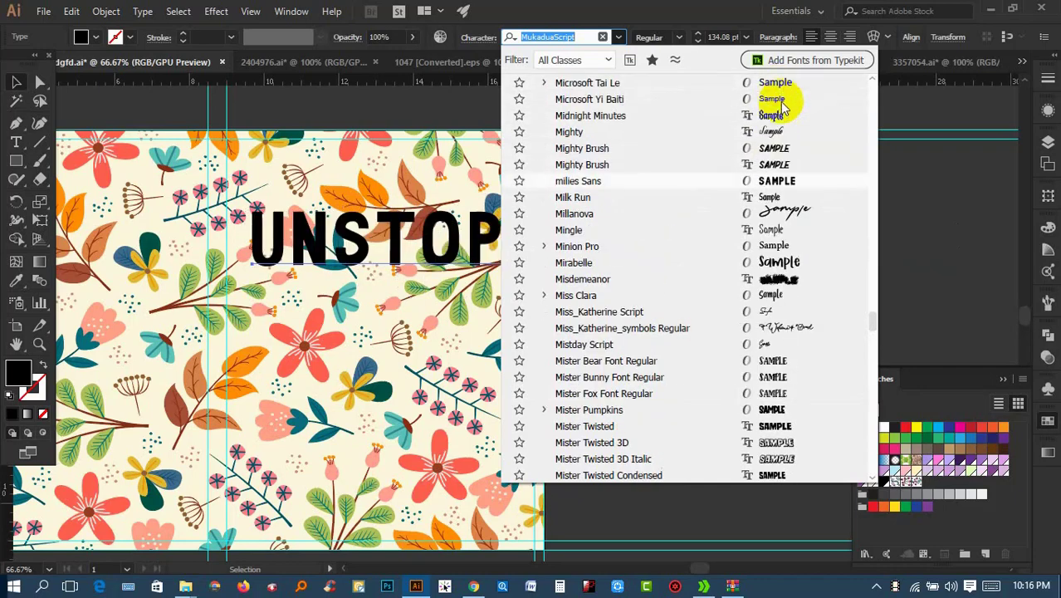
pyautogui.scroll(2, 786, 125)
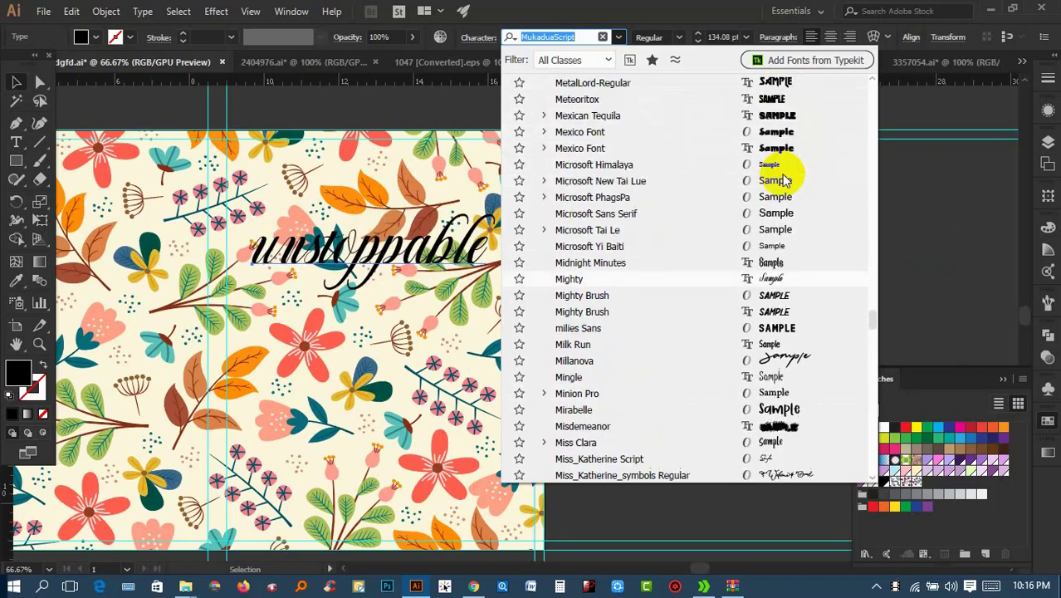
pyautogui.scroll(3, 788, 133)
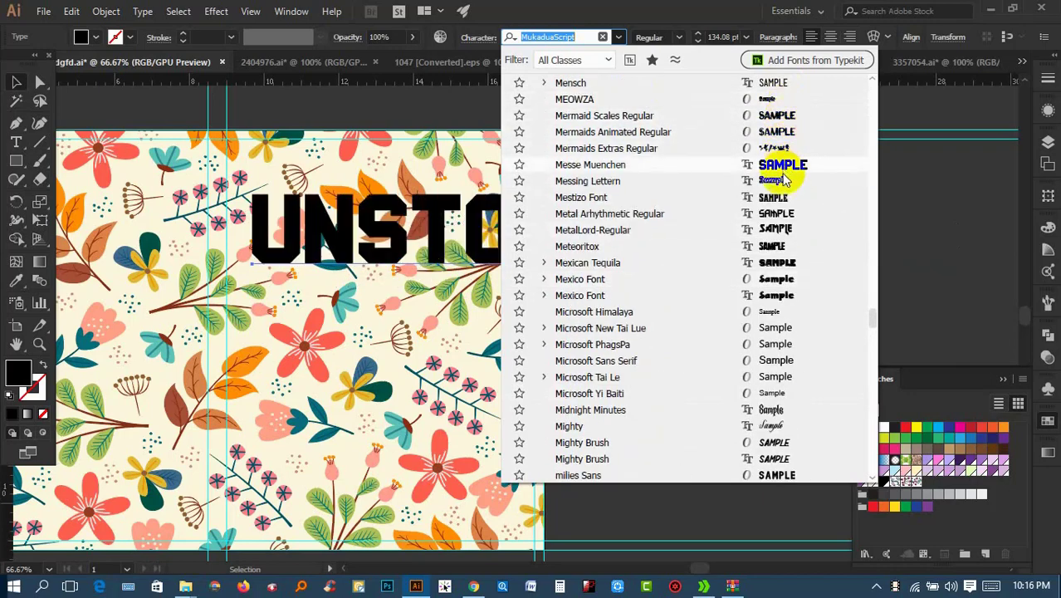
pyautogui.scroll(1, 781, 149)
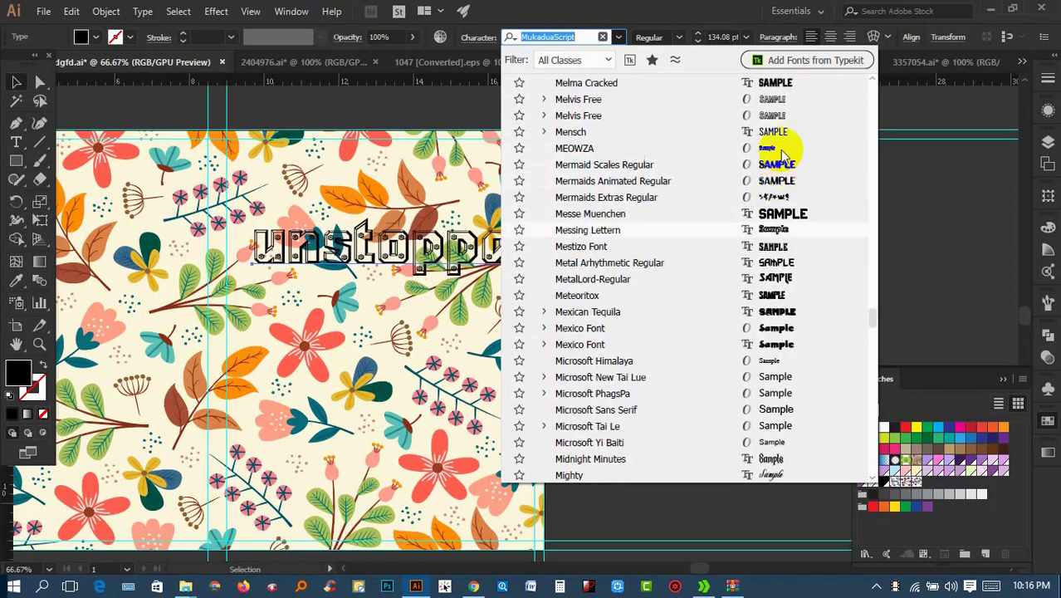
pyautogui.scroll(1, 782, 147)
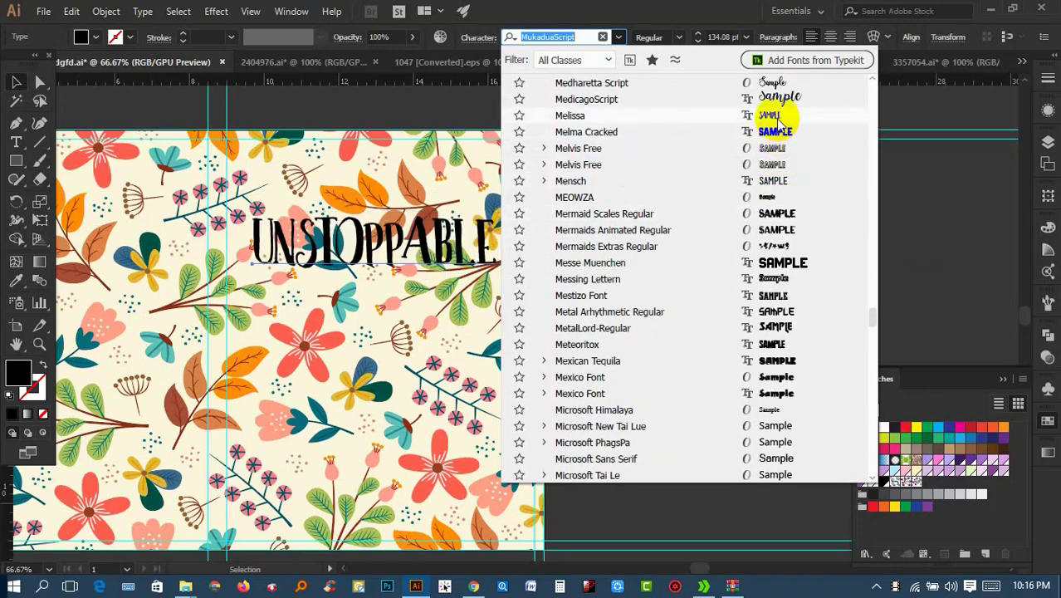
pyautogui.scroll(1, 781, 116)
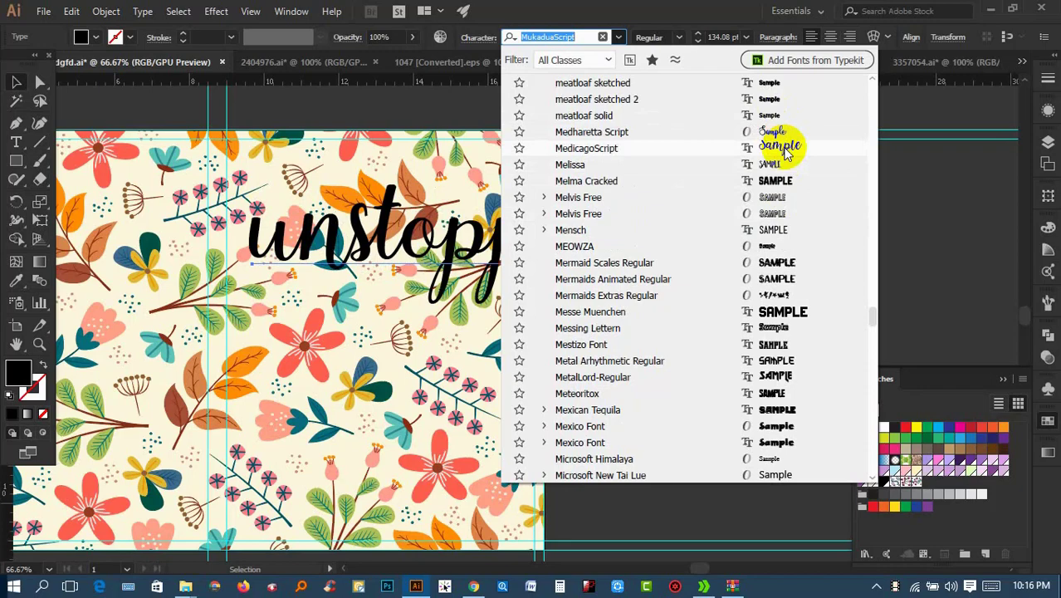
pyautogui.click(796, 146)
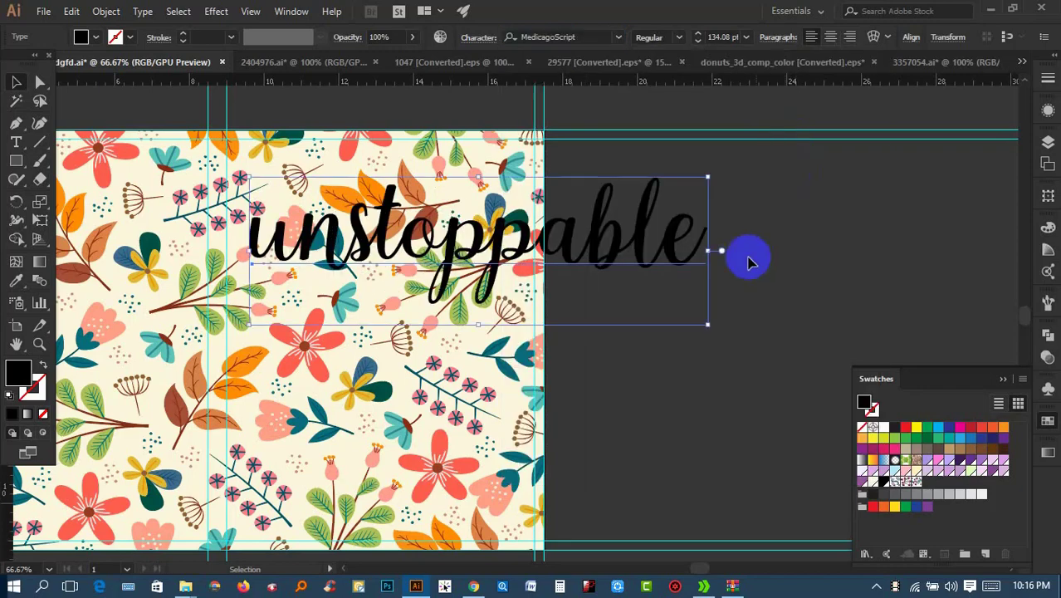
# Capitalise the title as 'Unstoppable', shrink and lower it, then duplicate it
pyautogui.click(150, 12)
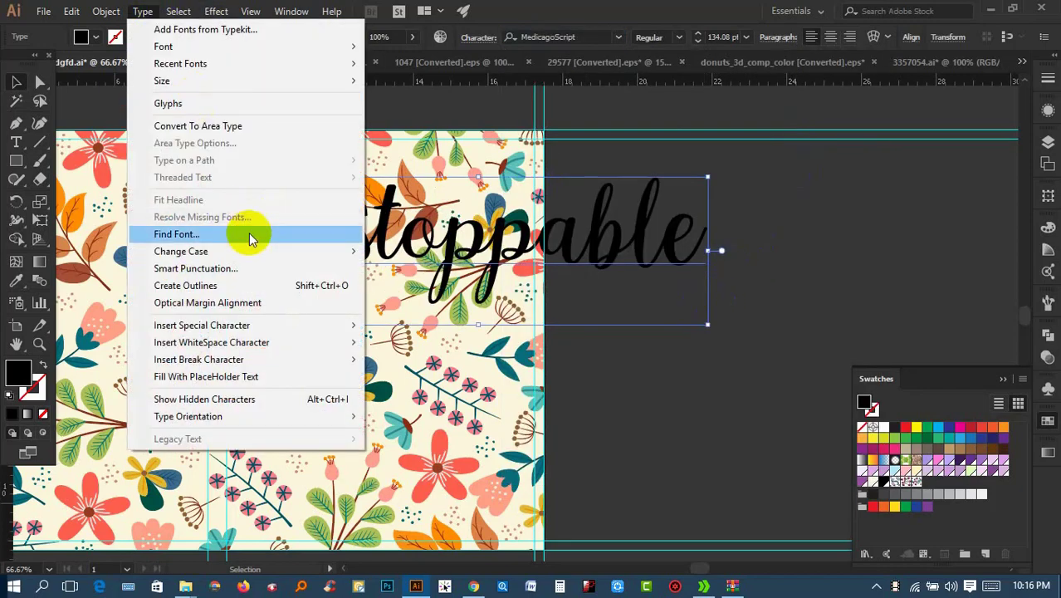
pyautogui.click(434, 280)
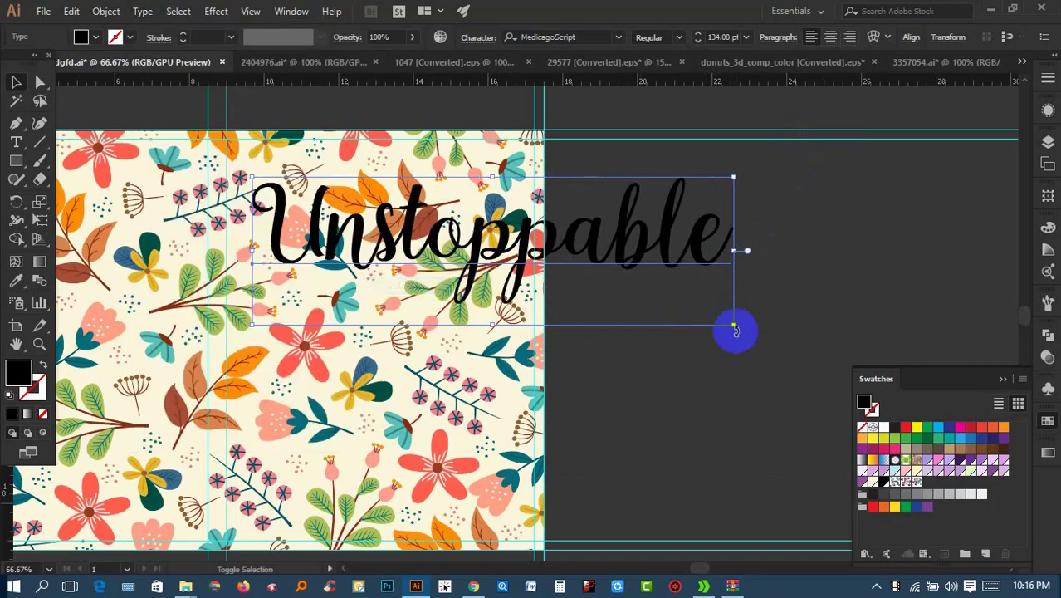
pyautogui.moveTo(735, 331); pyautogui.dragTo(517, 259)
pyautogui.moveTo(484, 218)
pyautogui.mouseDown()
pyautogui.moveTo(490, 260)
pyautogui.moveTo(488, 249)
pyautogui.mouseUp()
pyautogui.hotkey('ctrl', '+')
pyautogui.hotkey('ctrl', '+')
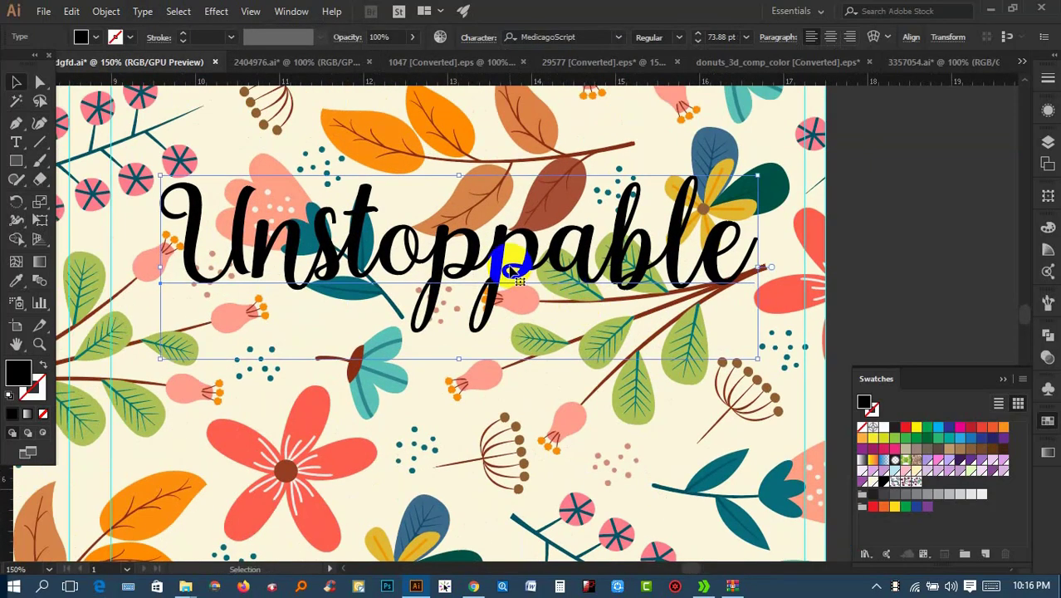
pyautogui.hotkey('ctrl', '0')
pyautogui.moveTo(538, 265); pyautogui.dragTo(541, 440)
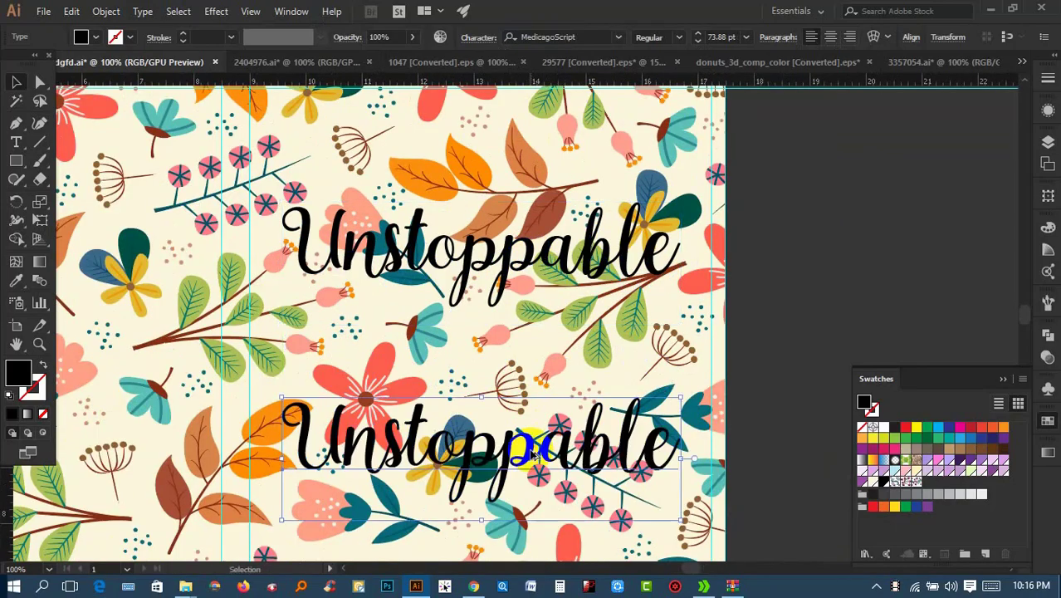
pyautogui.hotkey('ctrl', '+')
pyautogui.moveTo(396, 324)
pyautogui.mouseDown()
pyautogui.moveTo(889, 261)
pyautogui.moveTo(971, 66)
pyautogui.moveTo(951, 166)
pyautogui.moveTo(474, 303)
pyautogui.mouseUp()
# Set the upper title in Watermelon Script Demo and enlarge it to about 93.56 pt
pyautogui.moveTo(439, 224); pyautogui.dragTo(498, 228)
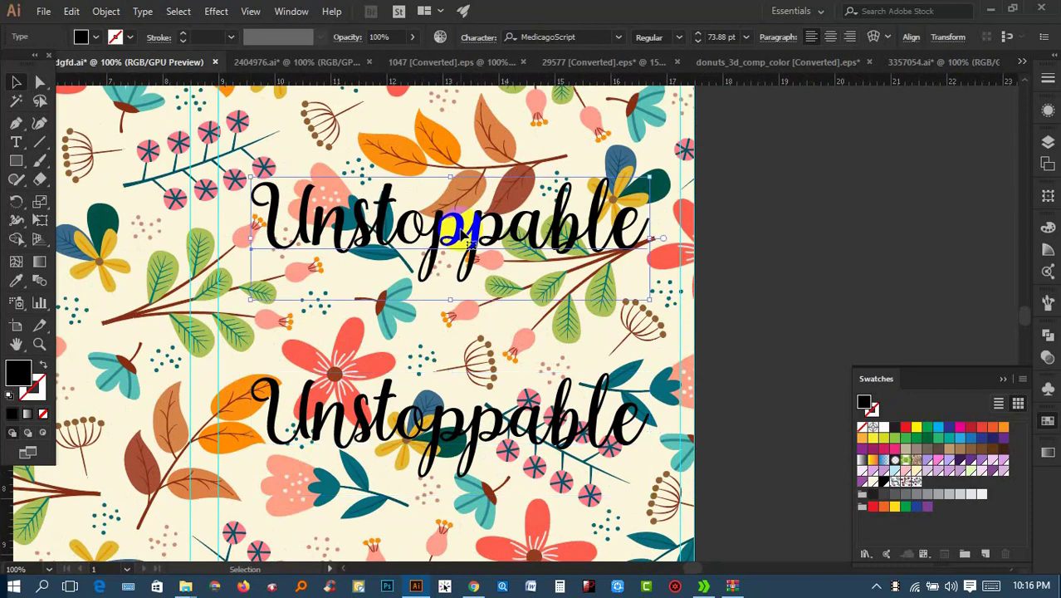
pyautogui.rightClick(461, 236)
pyautogui.click(552, 37)
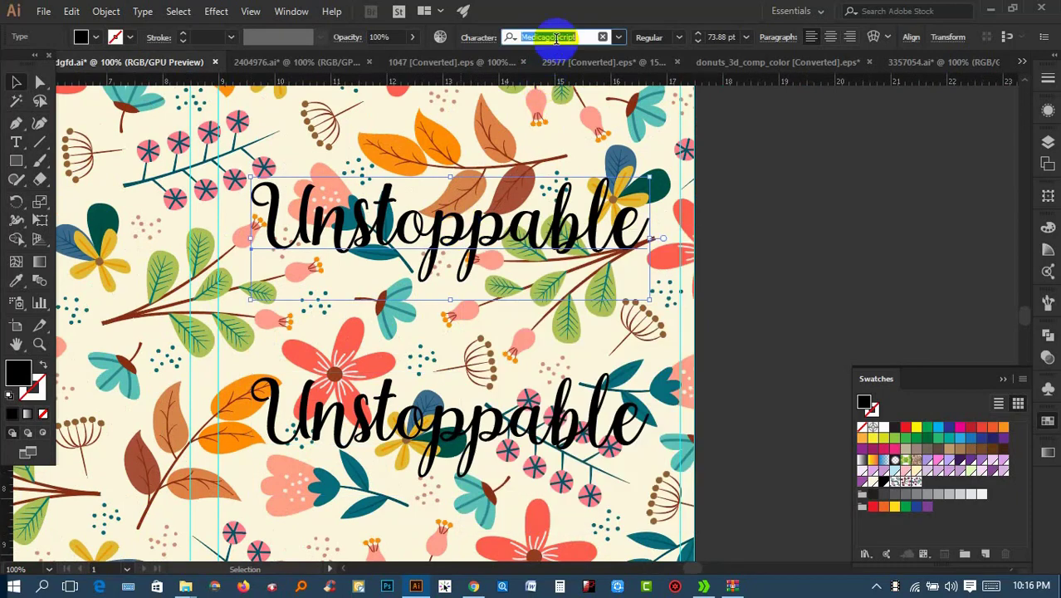
pyautogui.write('wa')
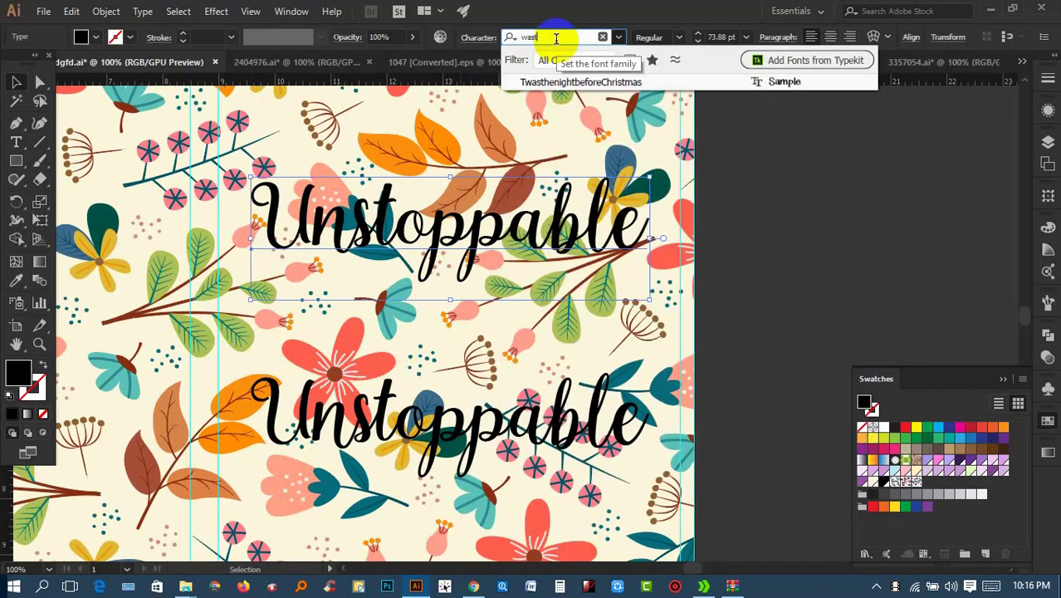
pyautogui.write('ter')
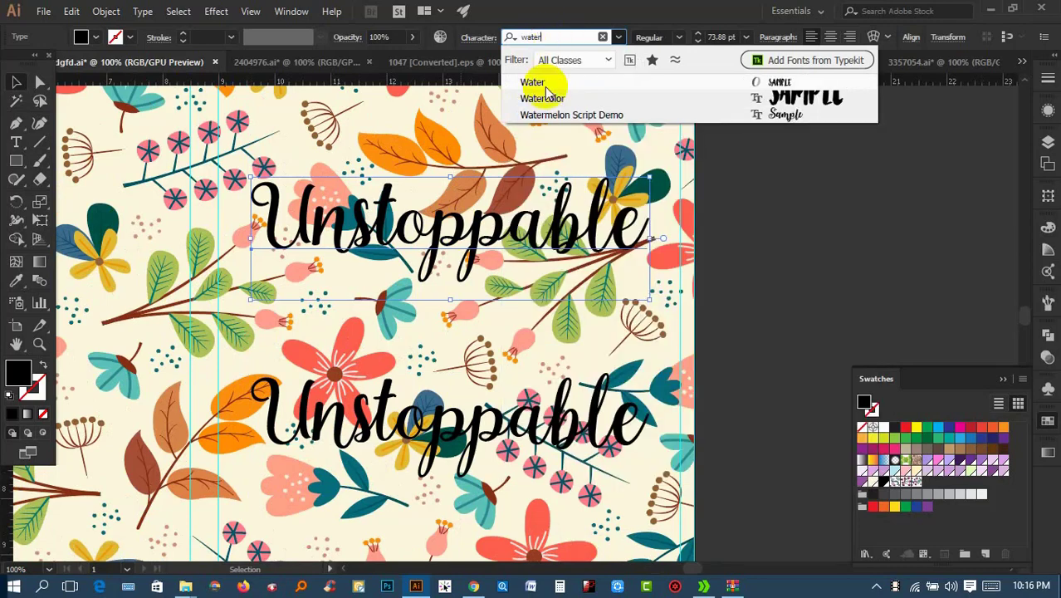
pyautogui.click(562, 117)
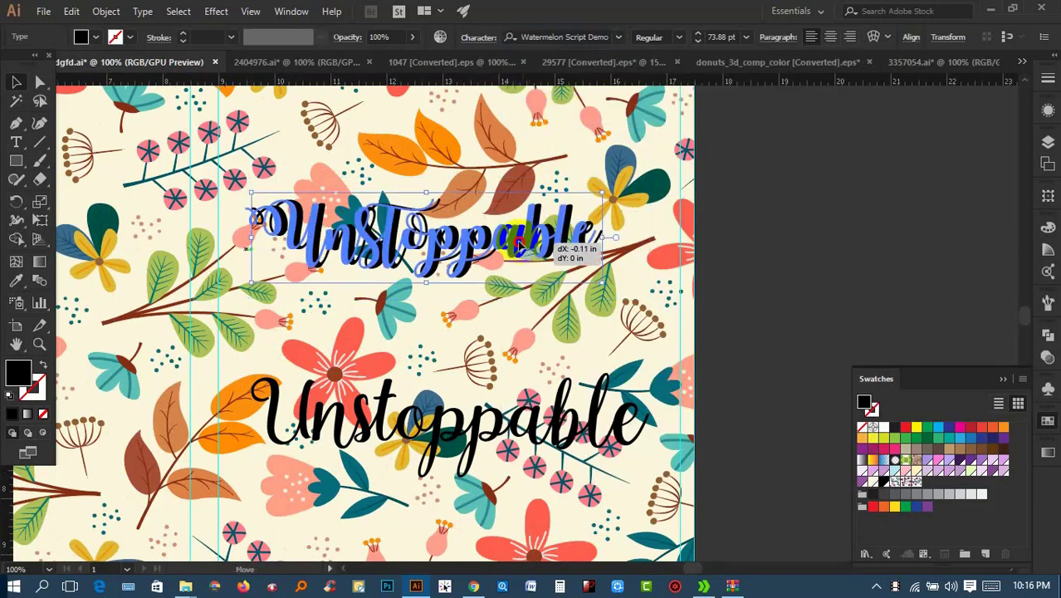
pyautogui.press('Escape')
pyautogui.moveTo(581, 275); pyautogui.dragTo(669, 369)
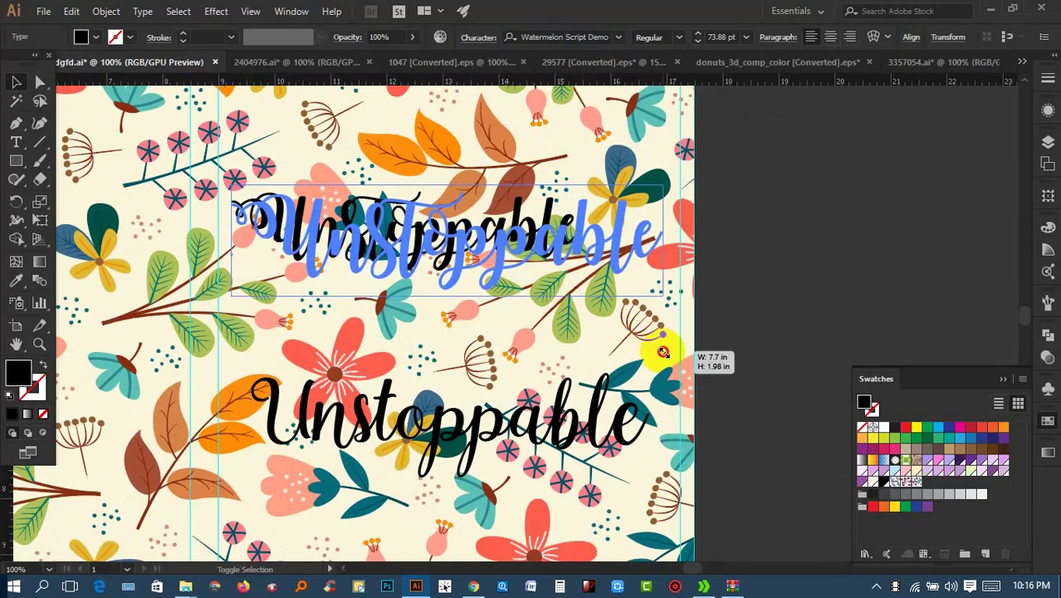
pyautogui.rightClick(565, 274)
# Convert the upper title to outlines and unite the letters into one shape
pyautogui.click(627, 367)
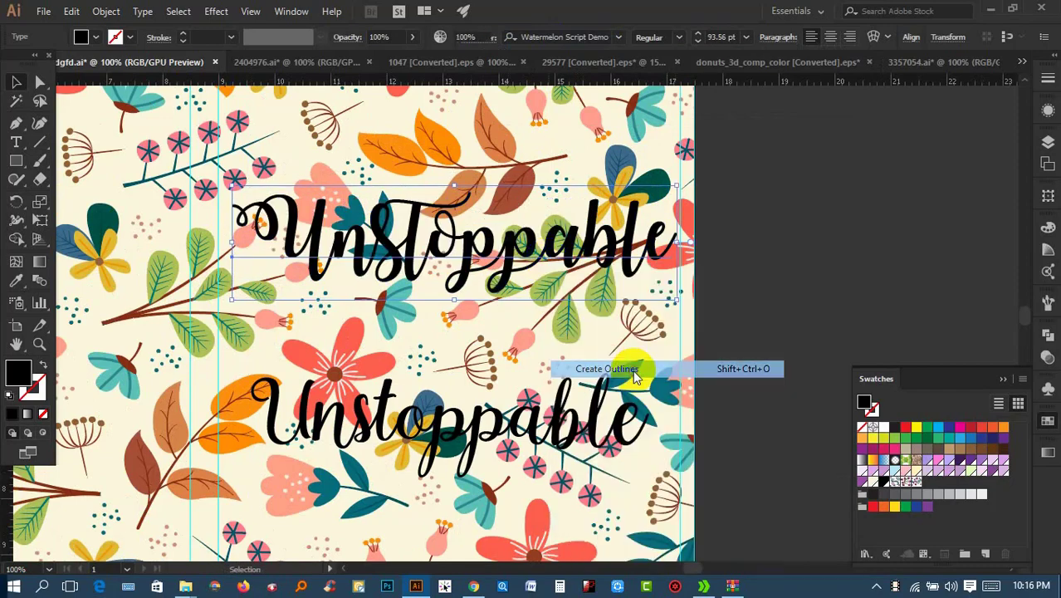
pyautogui.click(1048, 335)
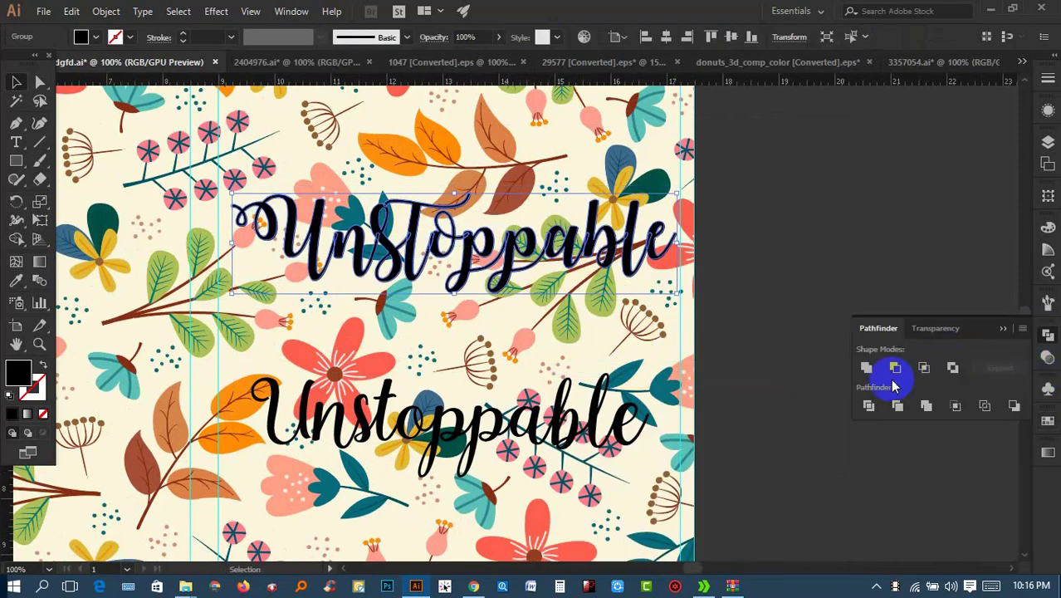
pyautogui.click(868, 371)
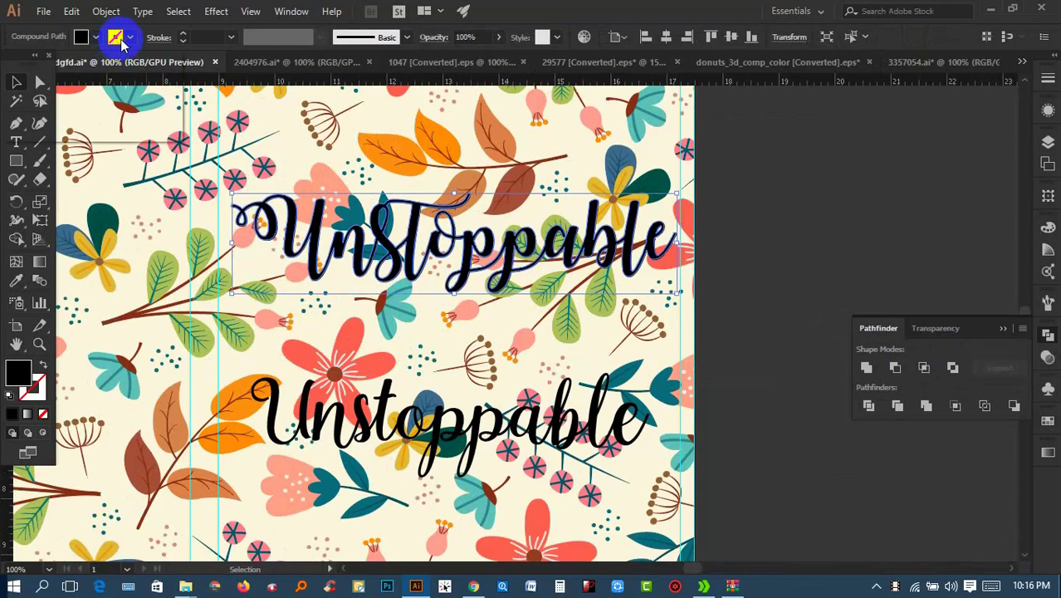
# Give the title a black stroke, trying weights of 3 pt and then 6 pt
pyautogui.click(116, 37)
pyautogui.click(43, 62)
pyautogui.doubleClick(25, 380)
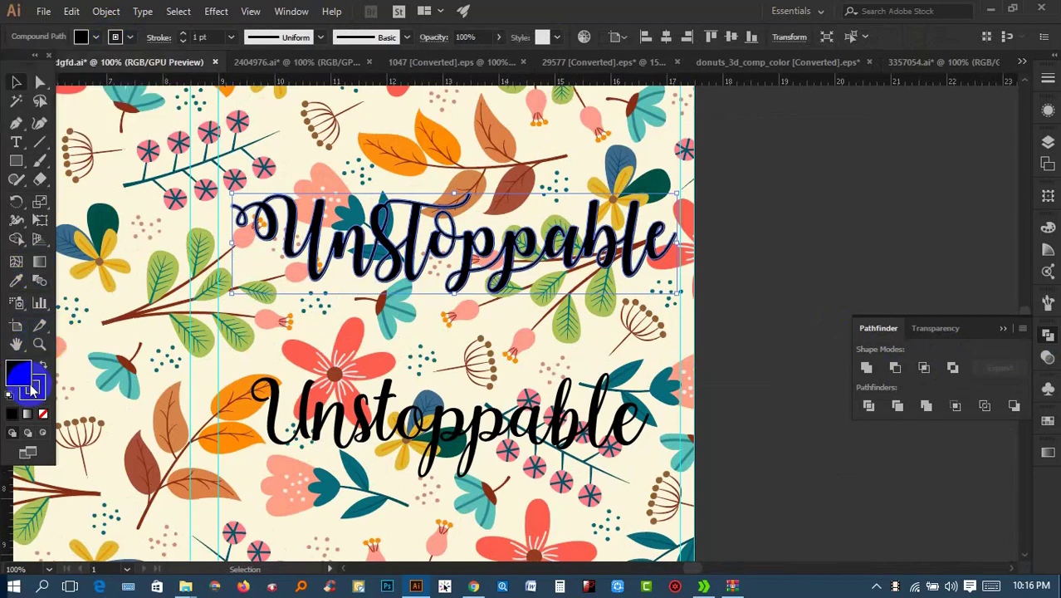
pyautogui.click(370, 67)
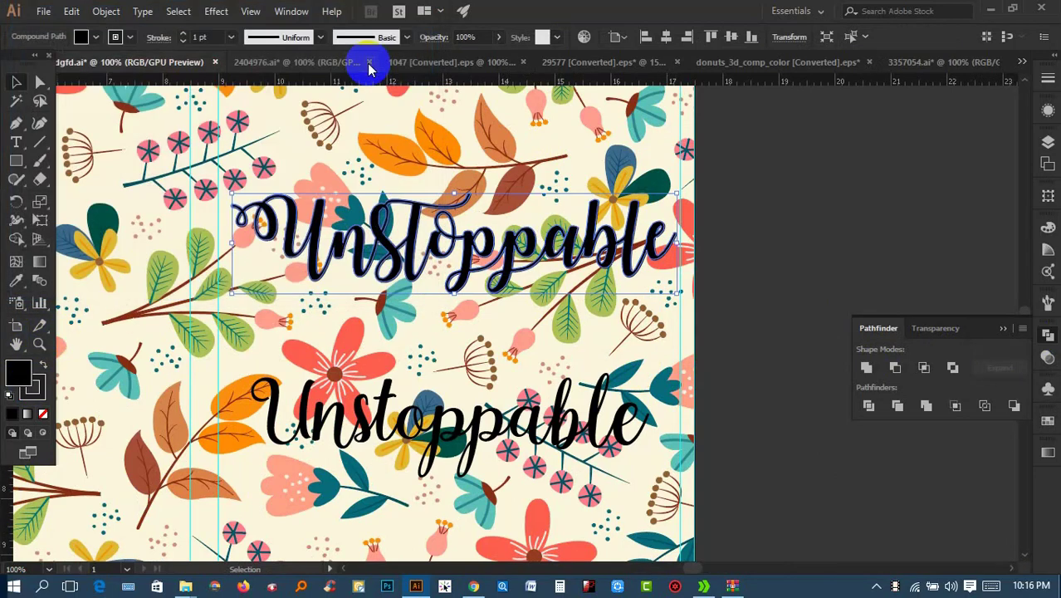
pyautogui.click(231, 37)
pyautogui.click(252, 138)
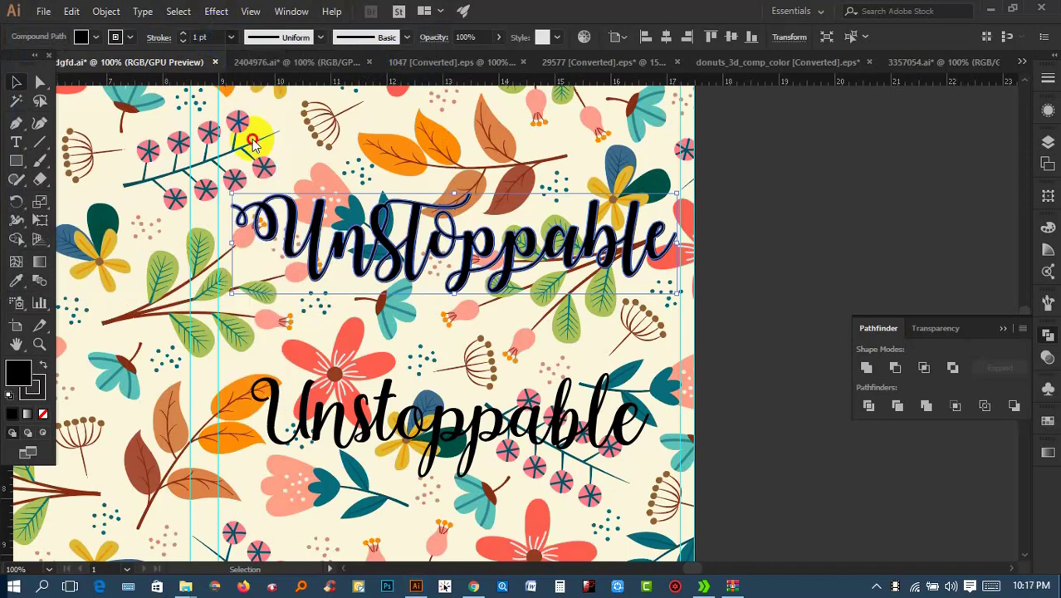
pyautogui.click(233, 36)
pyautogui.click(251, 184)
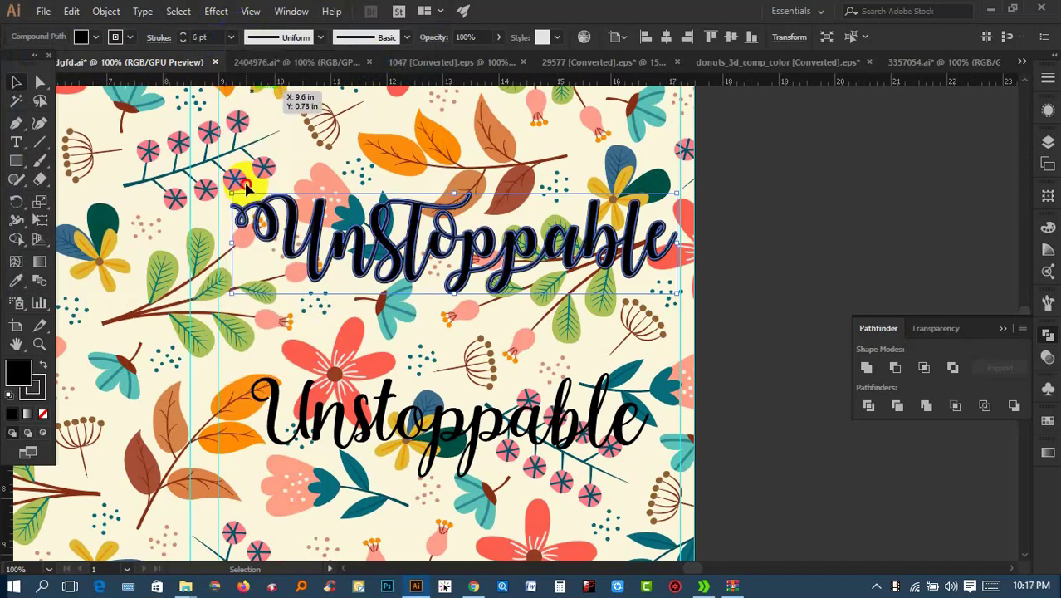
pyautogui.click(810, 223)
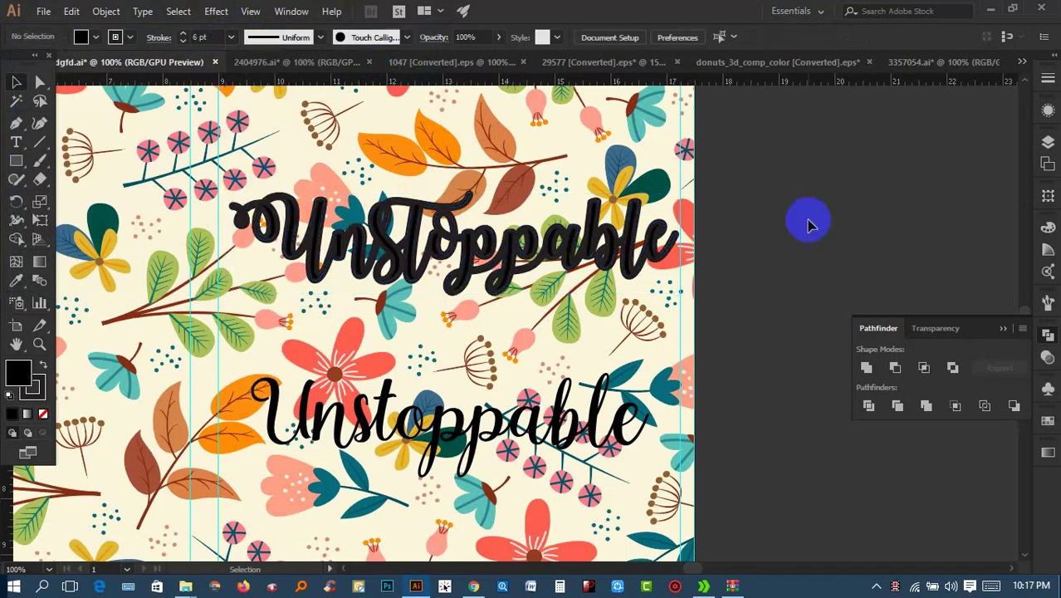
# Reapply black to the stroke and reduce its weight to 4 pt, then 2 pt
pyautogui.click(634, 253)
pyautogui.doubleClick(35, 392)
pyautogui.click(228, 251)
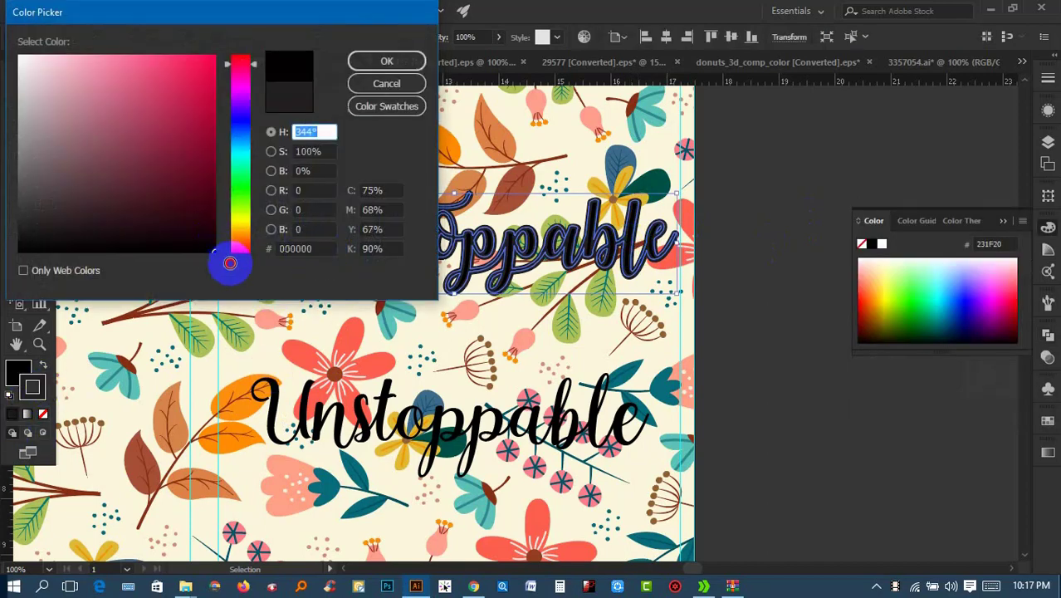
pyautogui.click(384, 59)
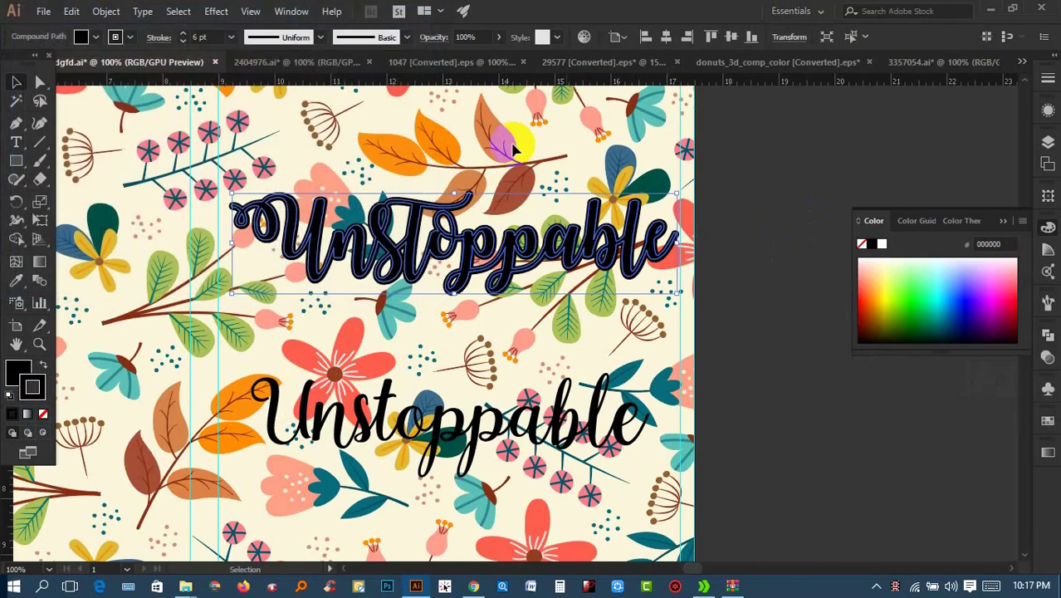
pyautogui.click(230, 38)
pyautogui.click(247, 147)
pyautogui.click(801, 230)
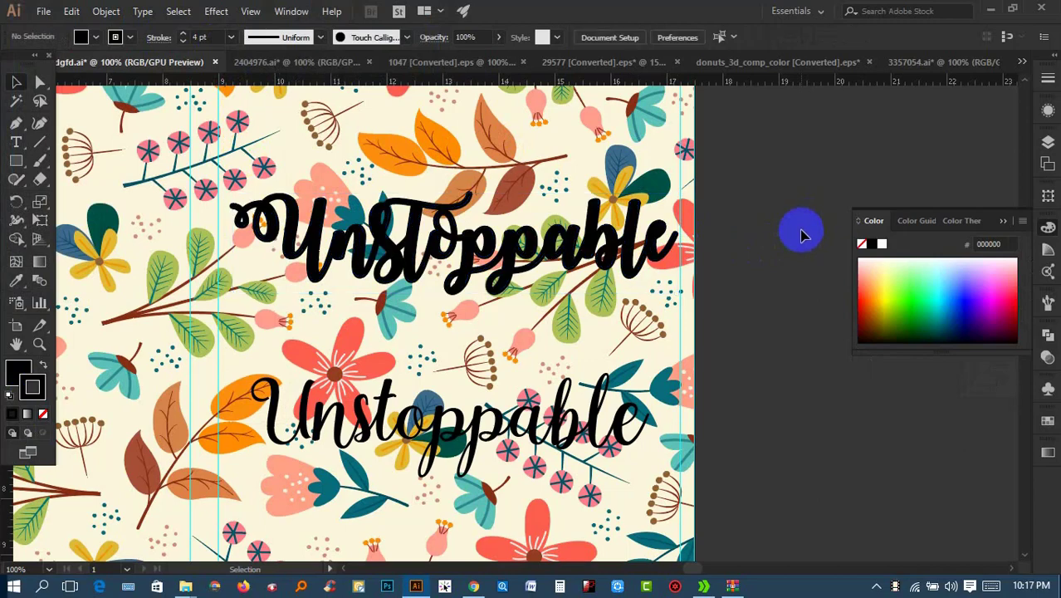
pyautogui.click(544, 241)
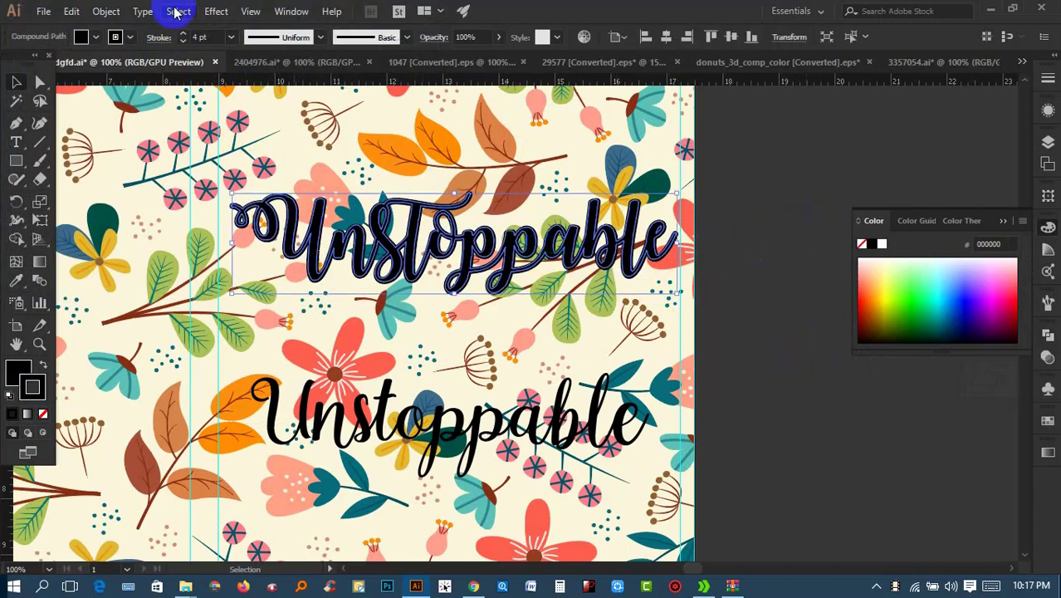
pyautogui.click(231, 39)
pyautogui.click(251, 122)
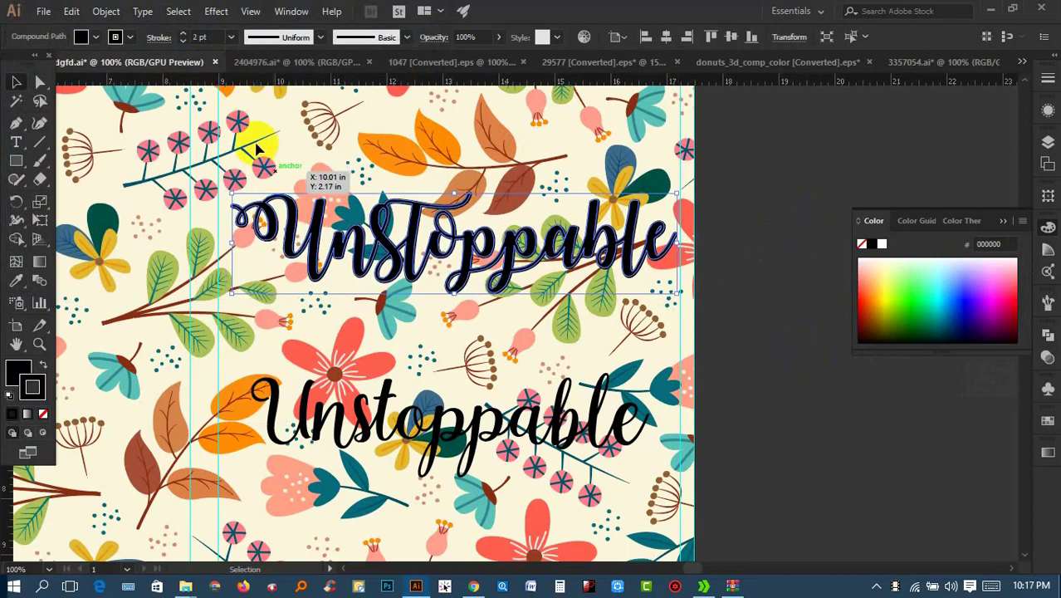
# Expand the title's fill and 2 pt stroke into solid shapes
pyautogui.click(107, 11)
pyautogui.click(165, 165)
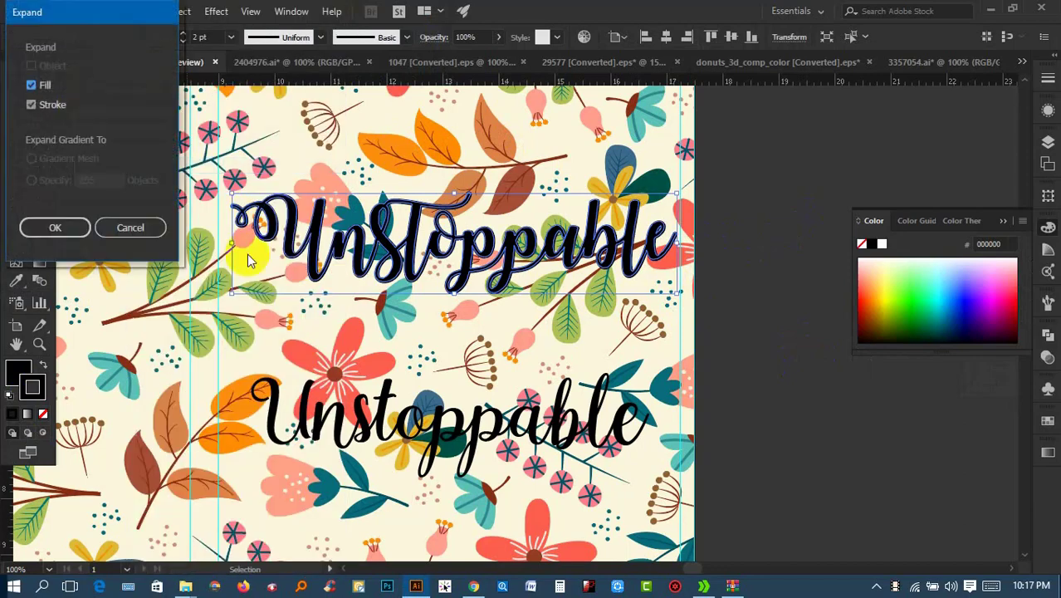
pyautogui.click(56, 225)
# Review the neighbouring artboards and nudge the upper title on the autumn-leaf cover
pyautogui.click(772, 272)
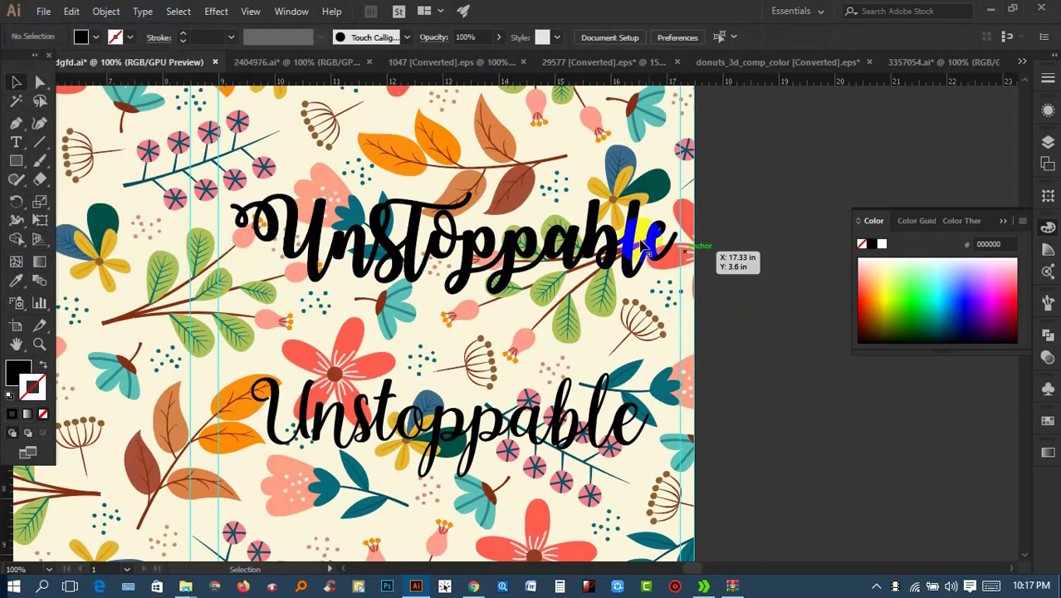
pyautogui.click(517, 245)
pyautogui.click(741, 277)
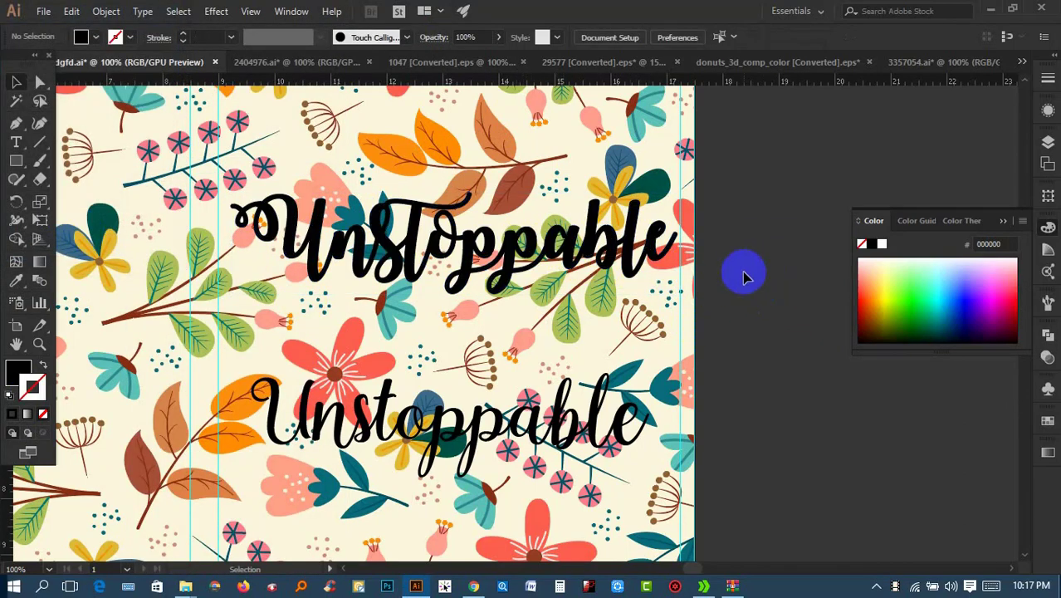
pyautogui.moveTo(741, 277)
pyautogui.mouseDown()
pyautogui.moveTo(692, 257)
pyautogui.moveTo(701, 261)
pyautogui.mouseUp()
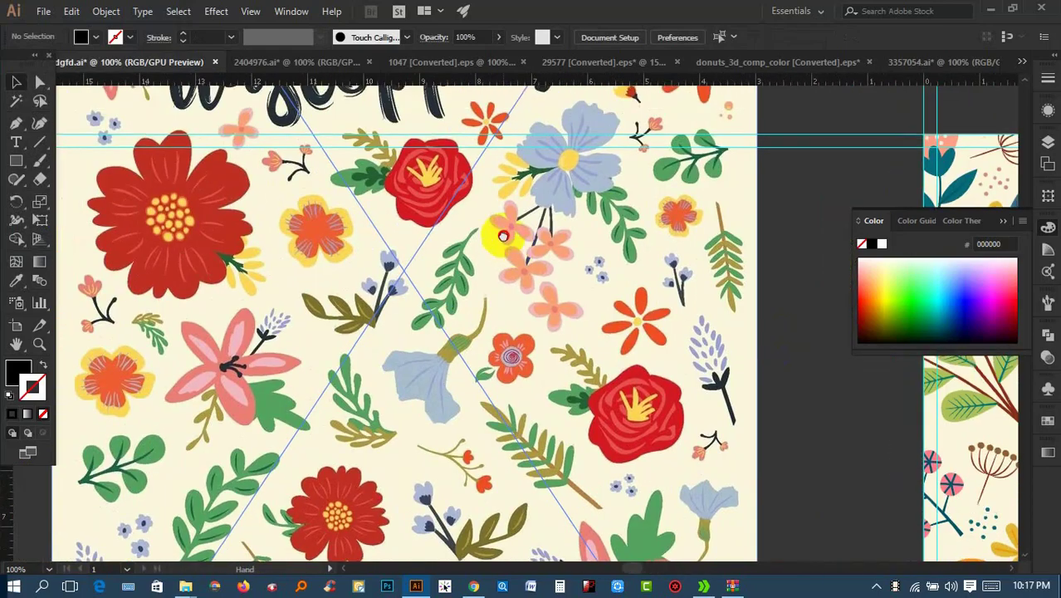
pyautogui.moveTo(502, 233); pyautogui.dragTo(493, 406)
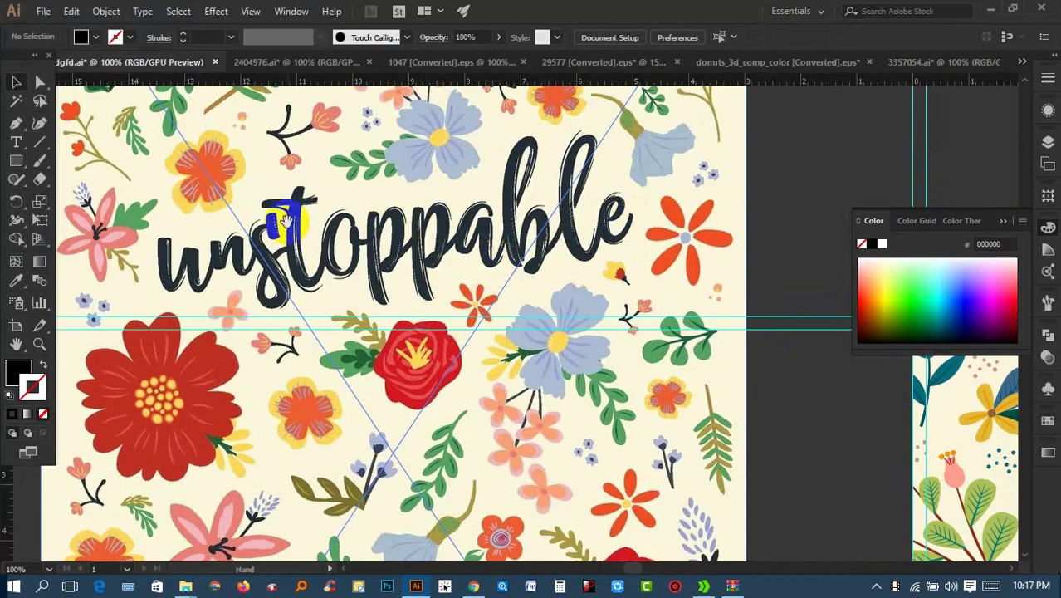
pyautogui.moveTo(739, 279); pyautogui.dragTo(99, 260)
pyautogui.moveTo(635, 247); pyautogui.dragTo(71, 151)
pyautogui.click(407, 399)
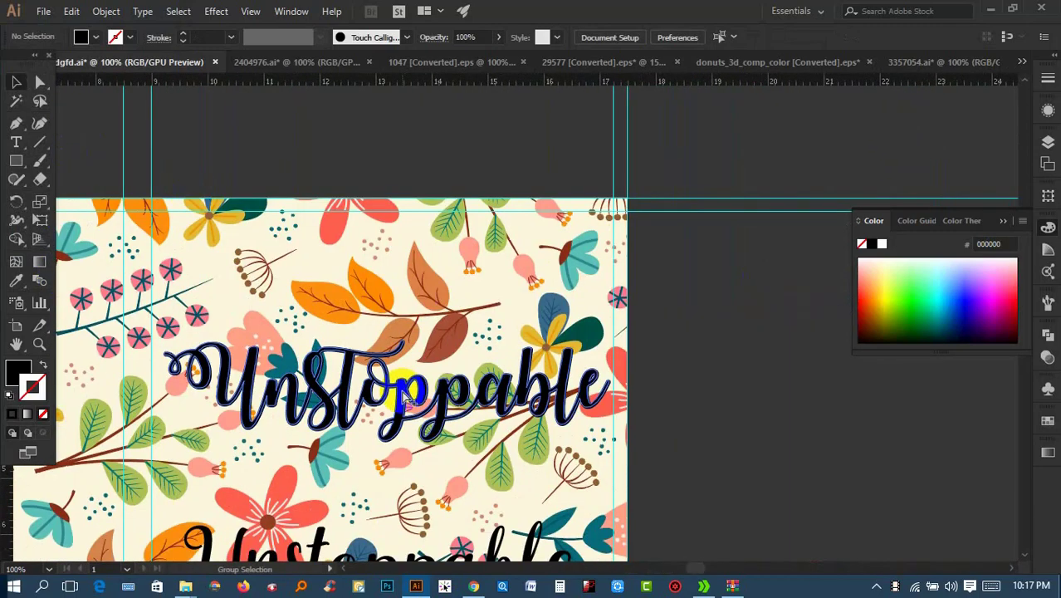
pyautogui.moveTo(407, 399); pyautogui.dragTo(278, 54)
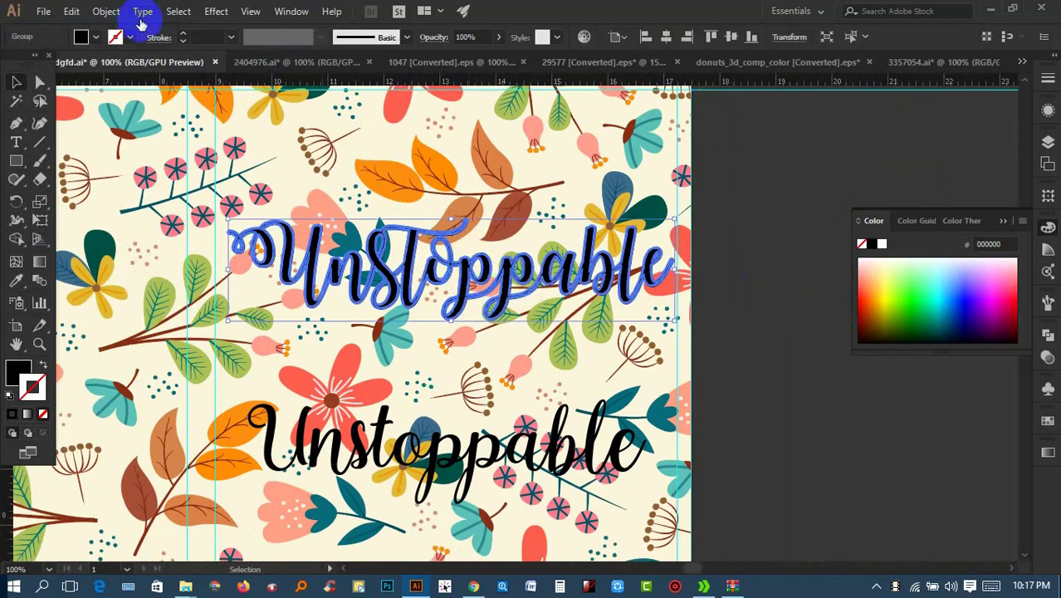
# Unite the title shapes and create a 0.1389 in offset path around them
pyautogui.click(1037, 340)
pyautogui.click(864, 368)
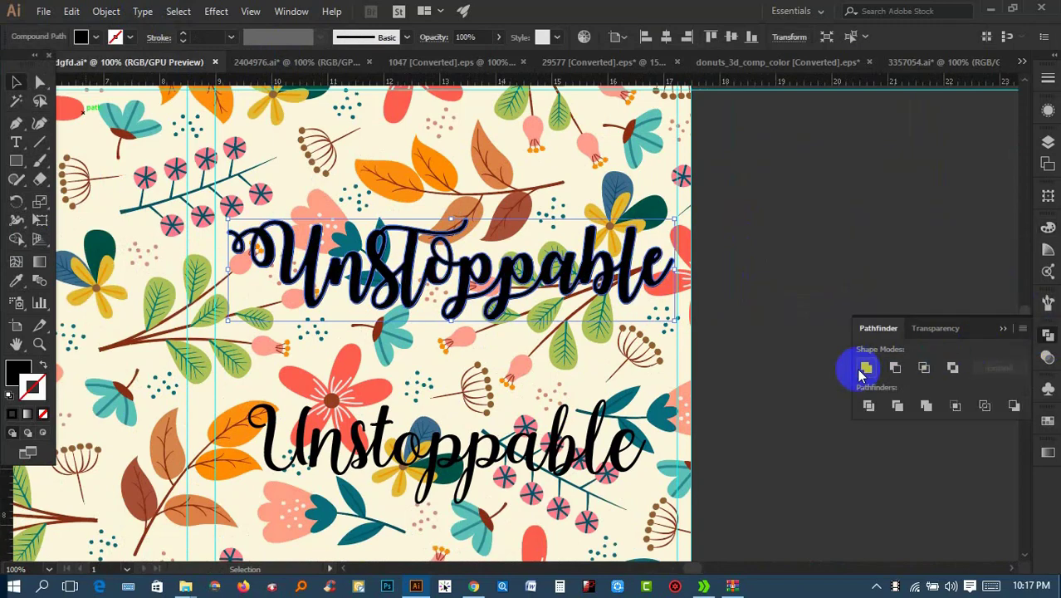
pyautogui.click(141, 13)
pyautogui.moveTo(181, 251)
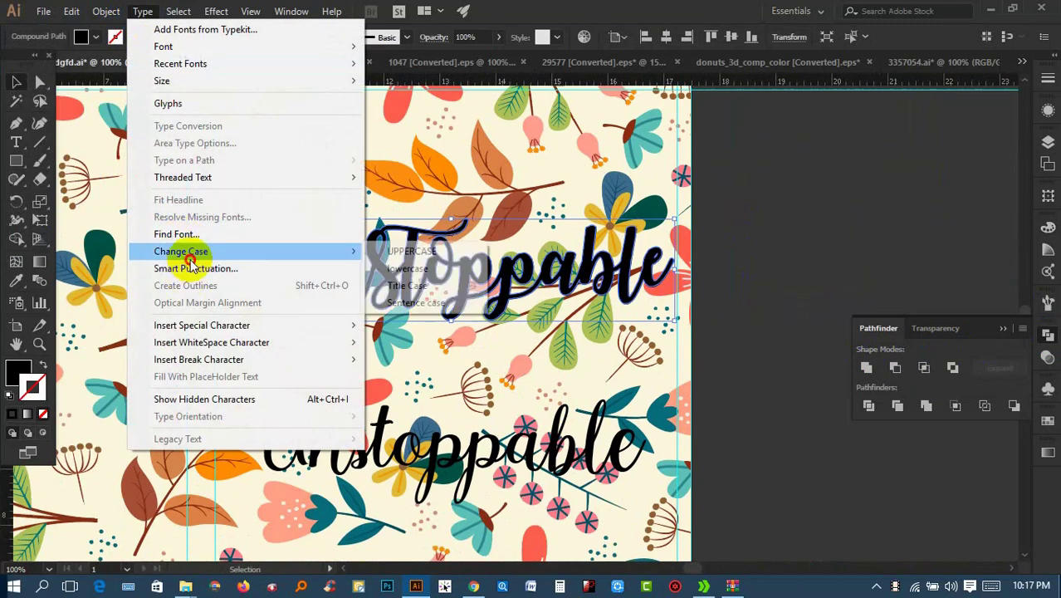
pyautogui.click(106, 12)
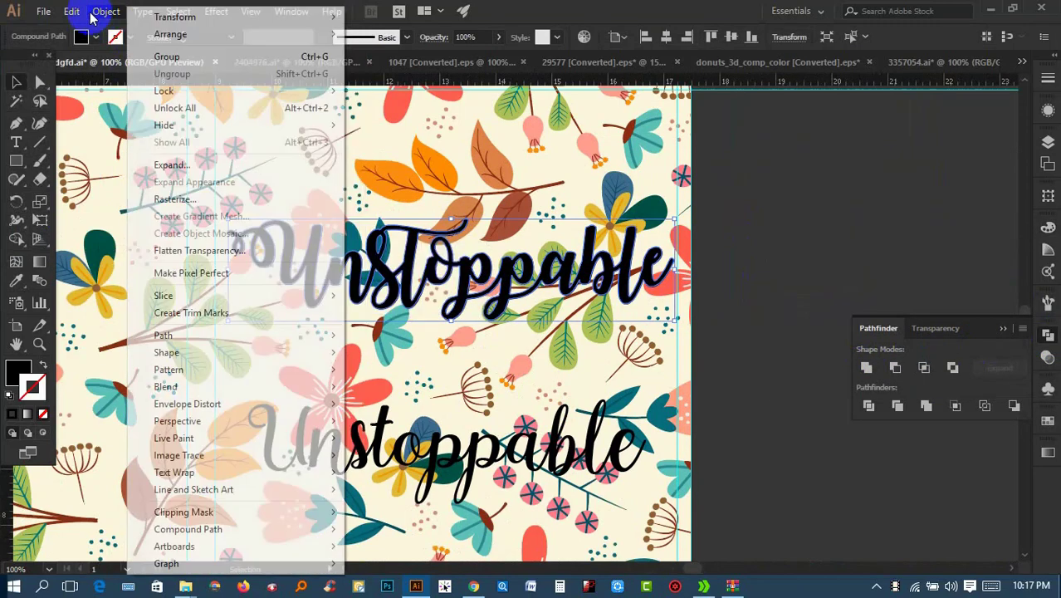
pyautogui.click(230, 339)
pyautogui.moveTo(216, 335)
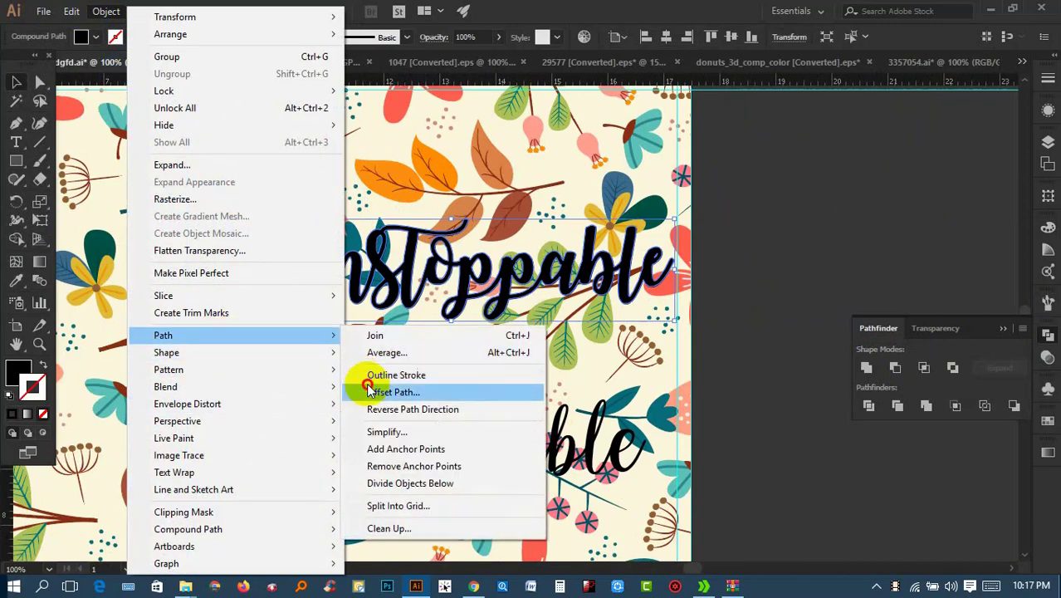
pyautogui.click(372, 391)
pyautogui.click(50, 135)
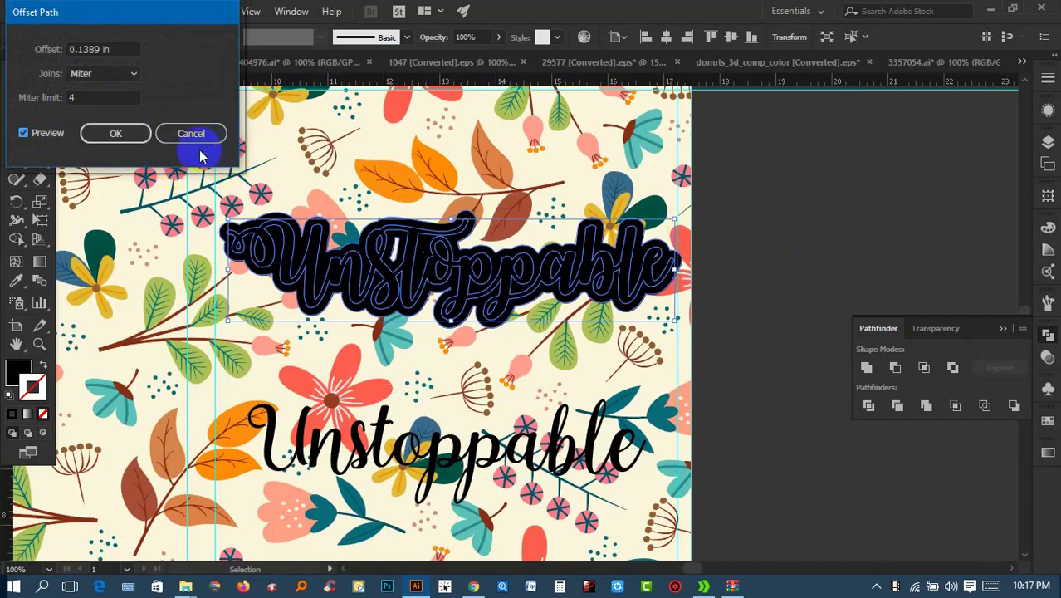
pyautogui.click(140, 133)
# Place the offset shape behind the title, fill it cream, and bring the title forward
pyautogui.press('a')
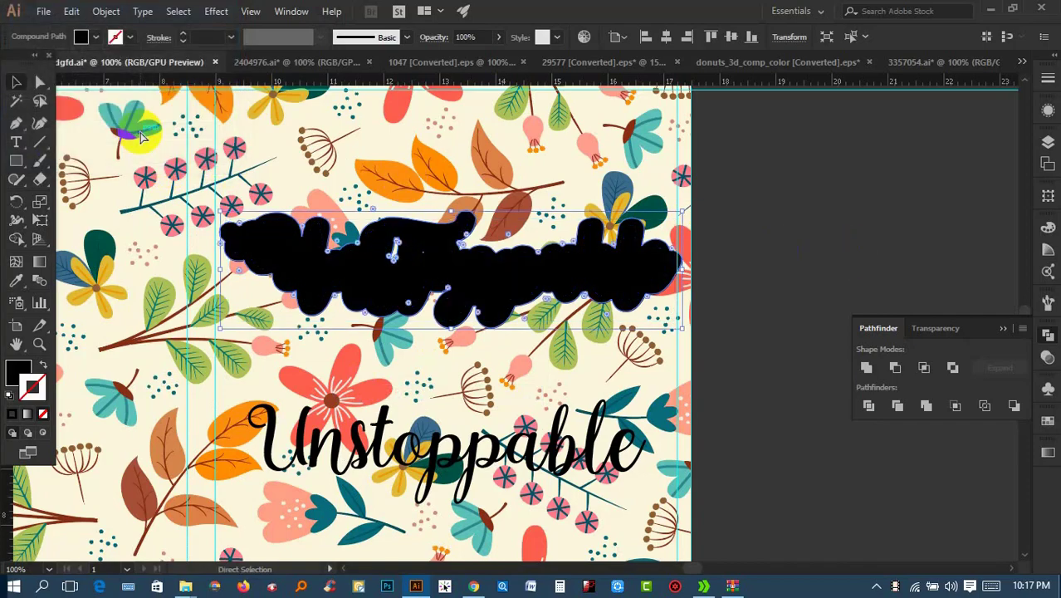
pyautogui.press('Delete')
pyautogui.hotkey('ctrl', 'z')
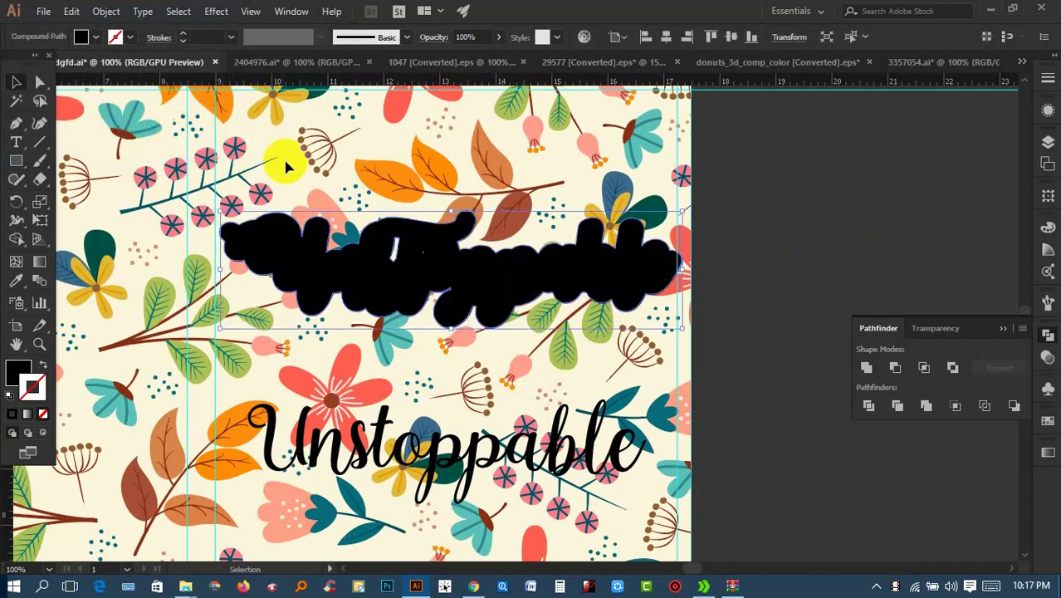
pyautogui.click(16, 281)
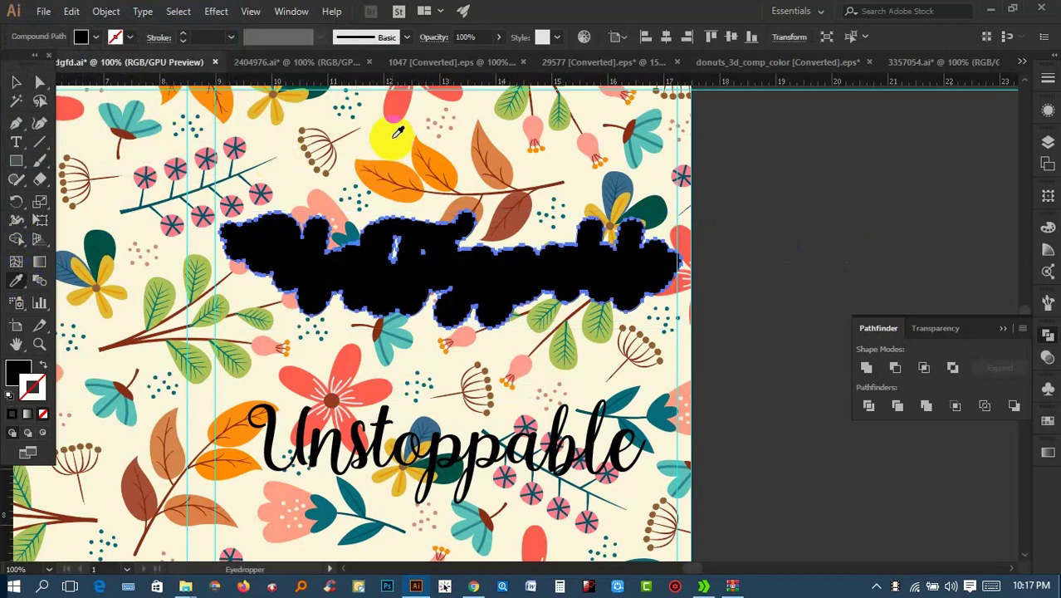
pyautogui.click(397, 133)
pyautogui.click(16, 82)
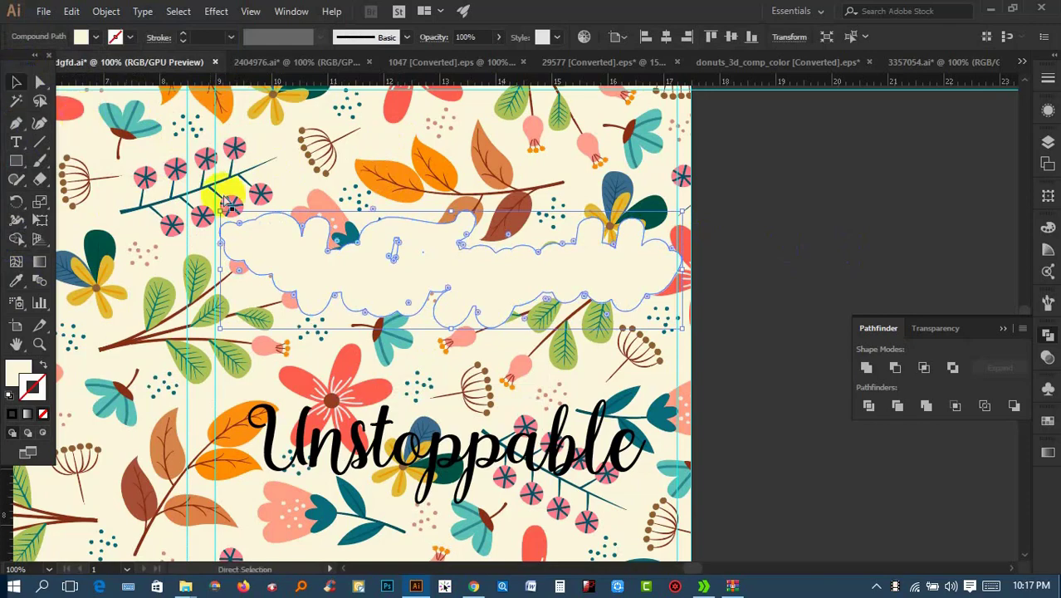
pyautogui.hotkey('ctrl', 'f')
# Scale down the title and cream outline together and tilt them counter-clockwise
pyautogui.click(734, 268)
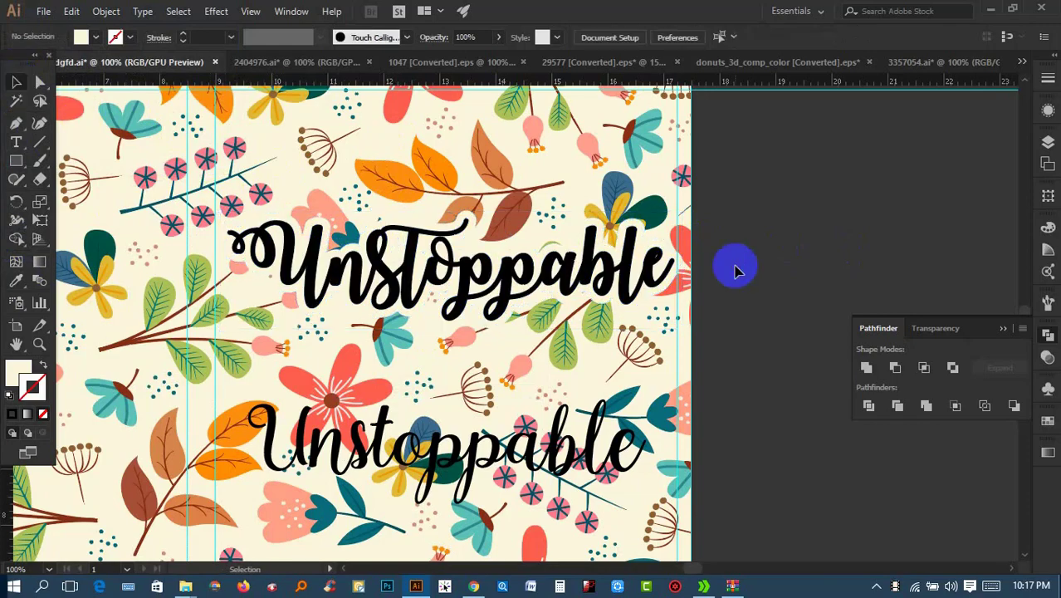
pyautogui.scroll(3, 486, 301)
pyautogui.click(540, 327)
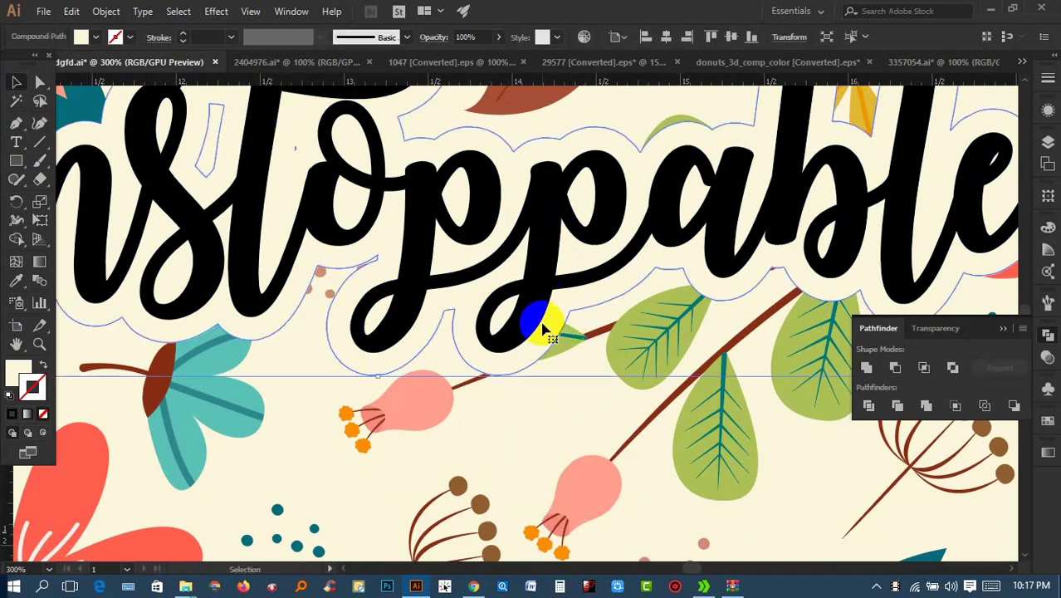
pyautogui.scroll(-3, 544, 290)
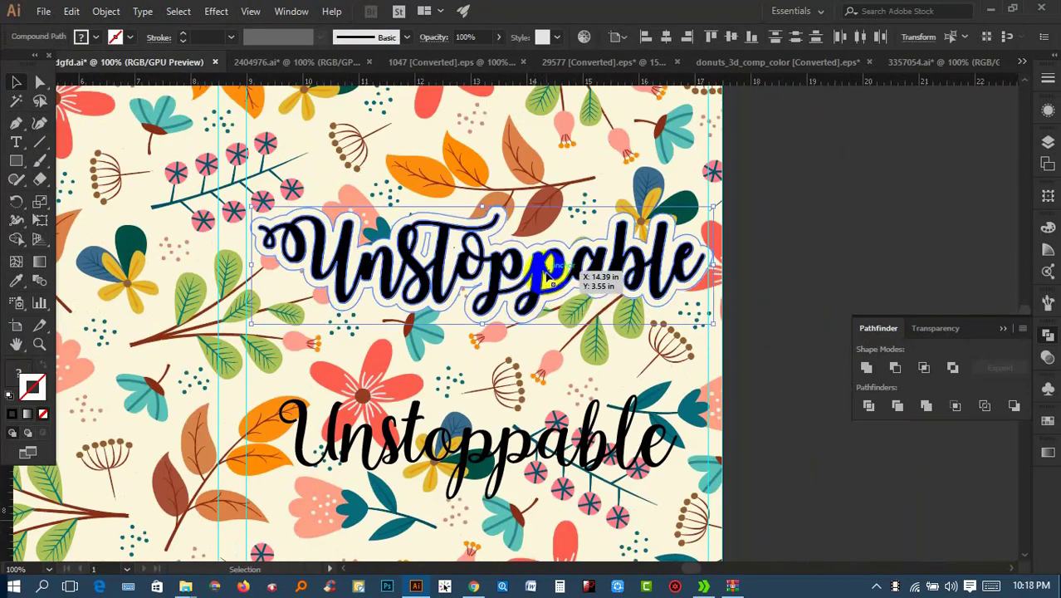
pyautogui.keyDown('shift'); pyautogui.click(548, 275); pyautogui.keyUp('shift')
pyautogui.moveTo(714, 323); pyautogui.dragTo(701, 295)
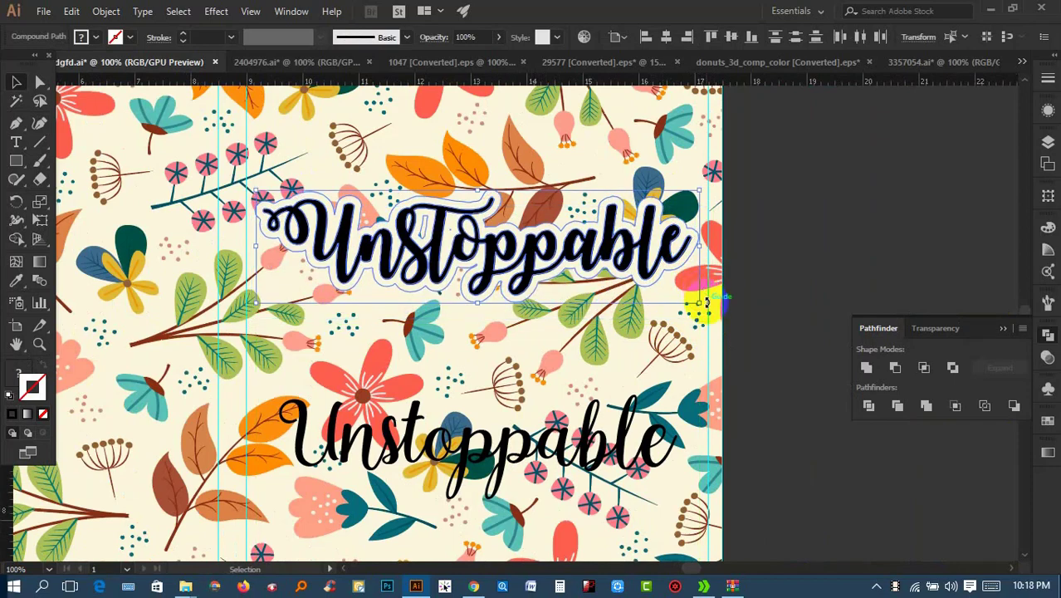
pyautogui.moveTo(701, 303)
pyautogui.mouseDown()
pyautogui.moveTo(694, 244)
pyautogui.moveTo(498, 264)
pyautogui.mouseUp()
# Reselect the offset outline shape and give it a white fill
pyautogui.click(791, 272)
pyautogui.scroll(-2, 791, 272)
pyautogui.scroll(4, 686, 237)
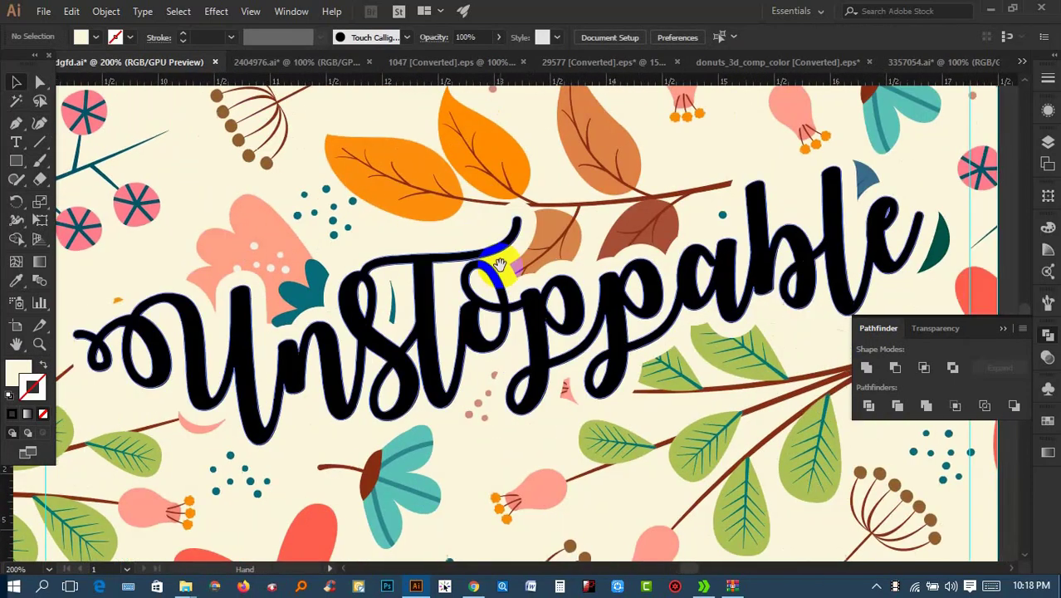
pyautogui.scroll(-2, 665, 285)
pyautogui.moveTo(665, 284); pyautogui.dragTo(471, 276)
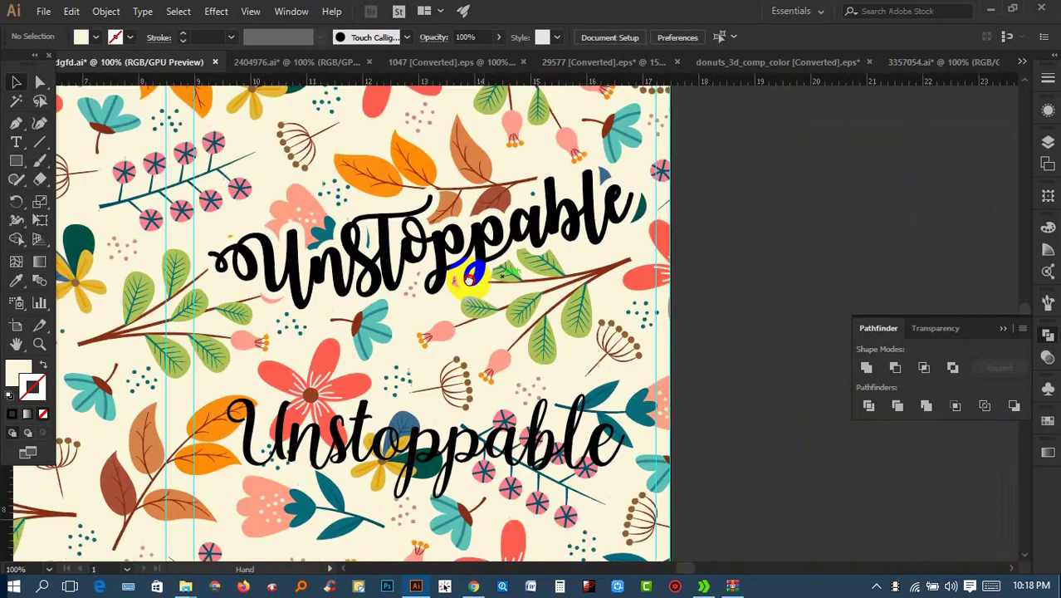
pyautogui.scroll(4, 391, 208)
pyautogui.click(339, 185)
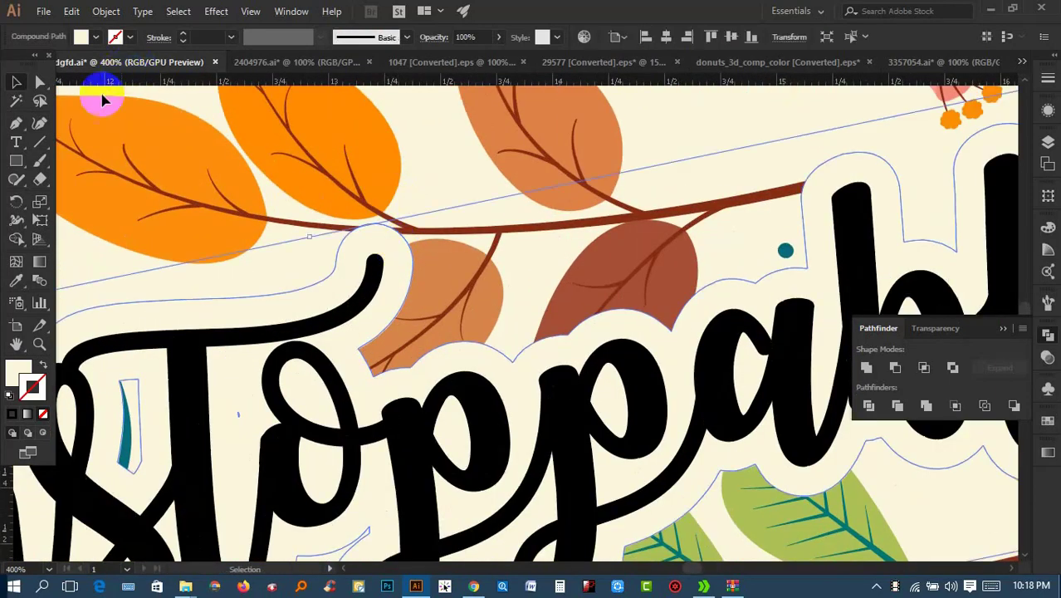
pyautogui.doubleClick(35, 398)
pyautogui.click(27, 60)
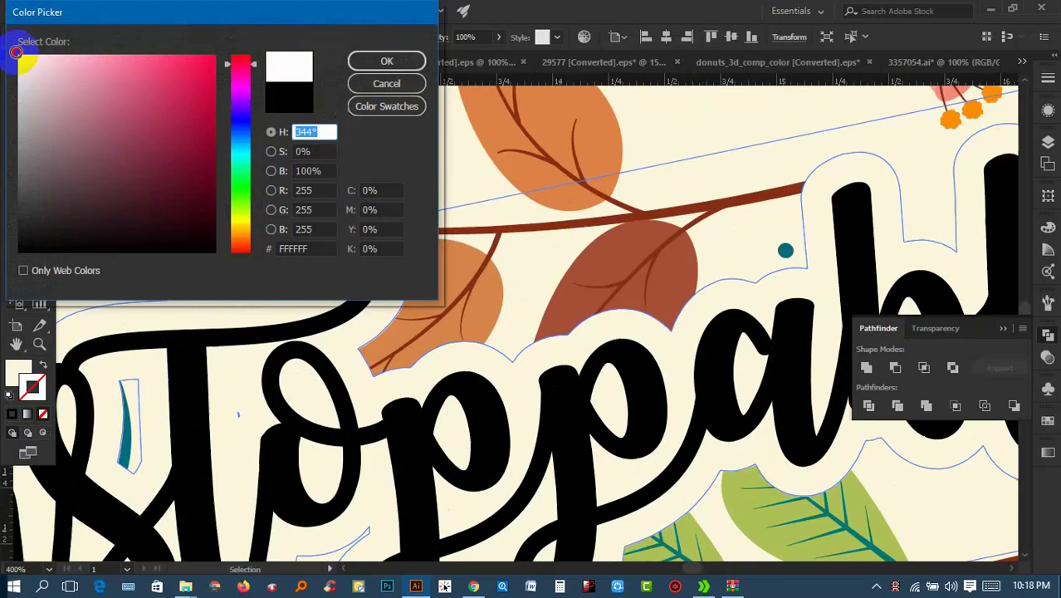
pyautogui.click(376, 68)
# Give the outline shape a 12 pt black stroke
pyautogui.click(211, 35)
pyautogui.click(233, 39)
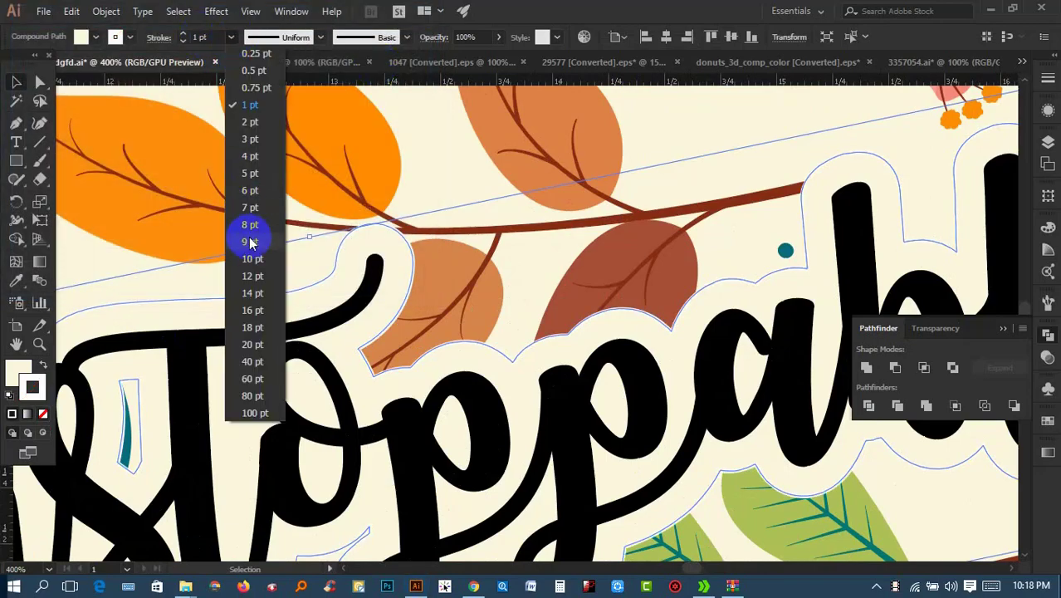
pyautogui.click(246, 283)
pyautogui.scroll(-2, 331, 249)
pyautogui.scroll(-1, 581, 258)
pyautogui.click(802, 260)
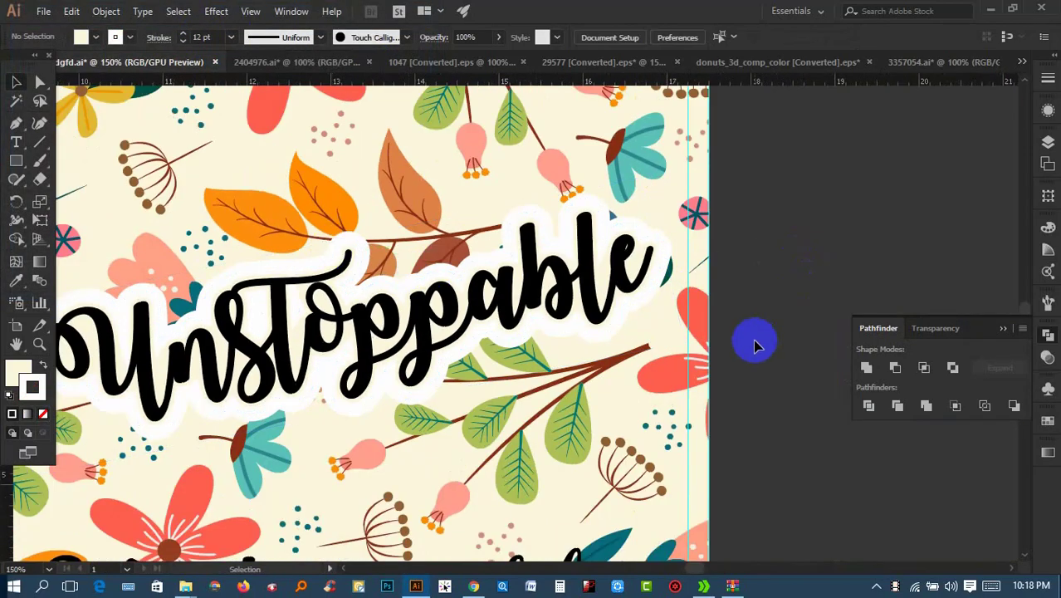
pyautogui.click(630, 238)
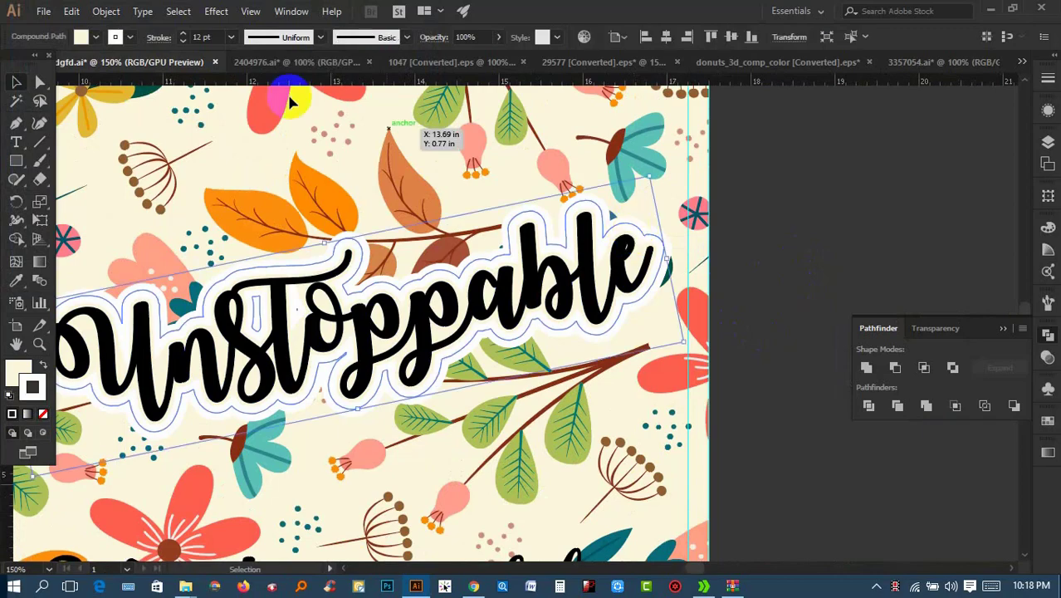
pyautogui.click(121, 39)
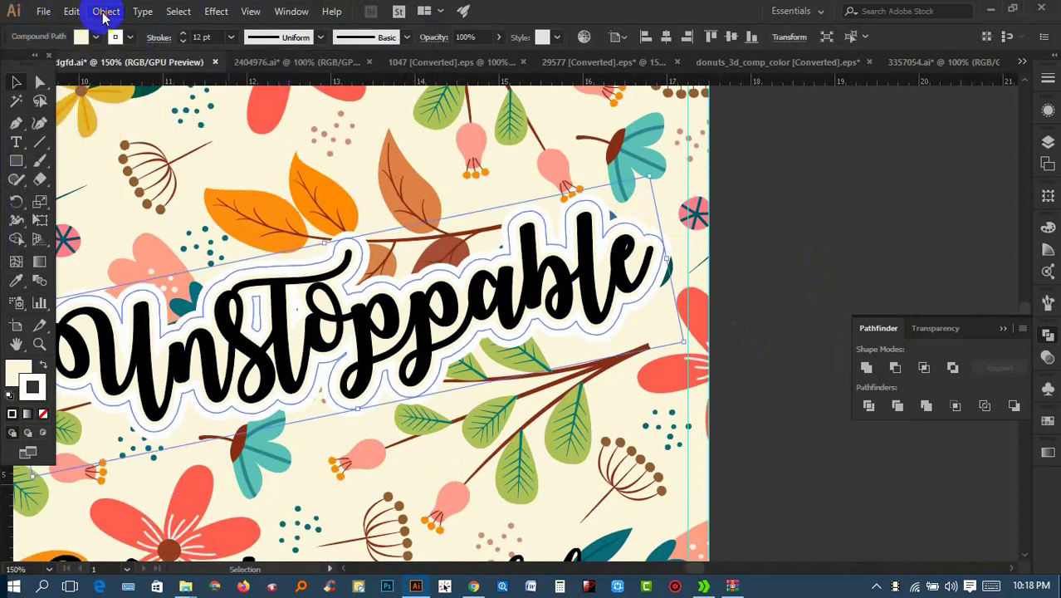
# Expand the outline's fill and stroke into shapes and fill them cream
pyautogui.click(106, 11)
pyautogui.click(202, 164)
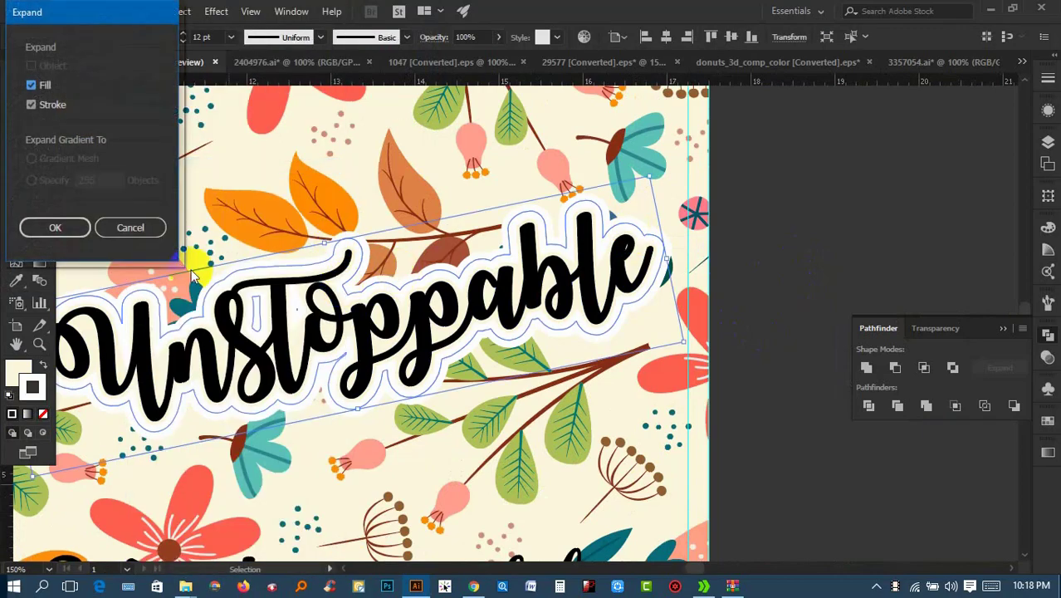
pyautogui.click(55, 228)
pyautogui.click(16, 279)
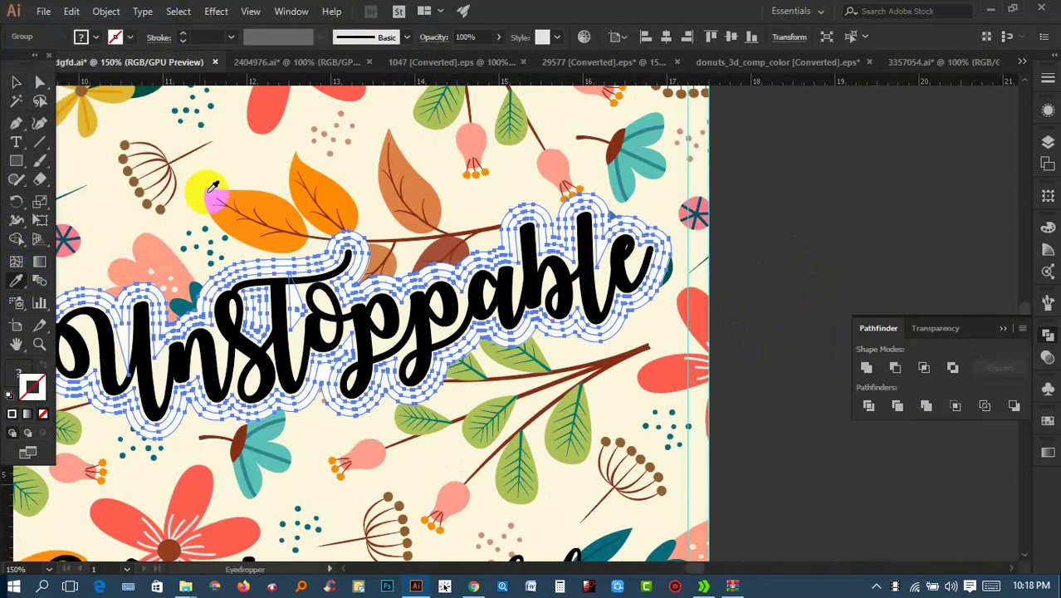
pyautogui.click(232, 145)
pyautogui.click(13, 83)
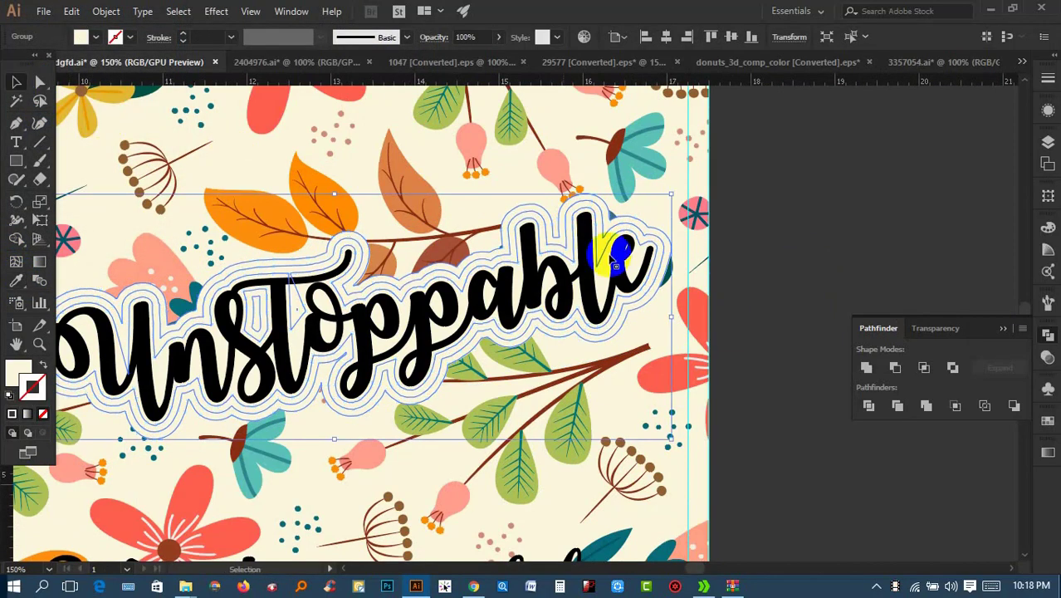
# Combine the expanded outlines with Pathfinder and resample the cream background colour onto them
pyautogui.click(894, 368)
pyautogui.click(869, 367)
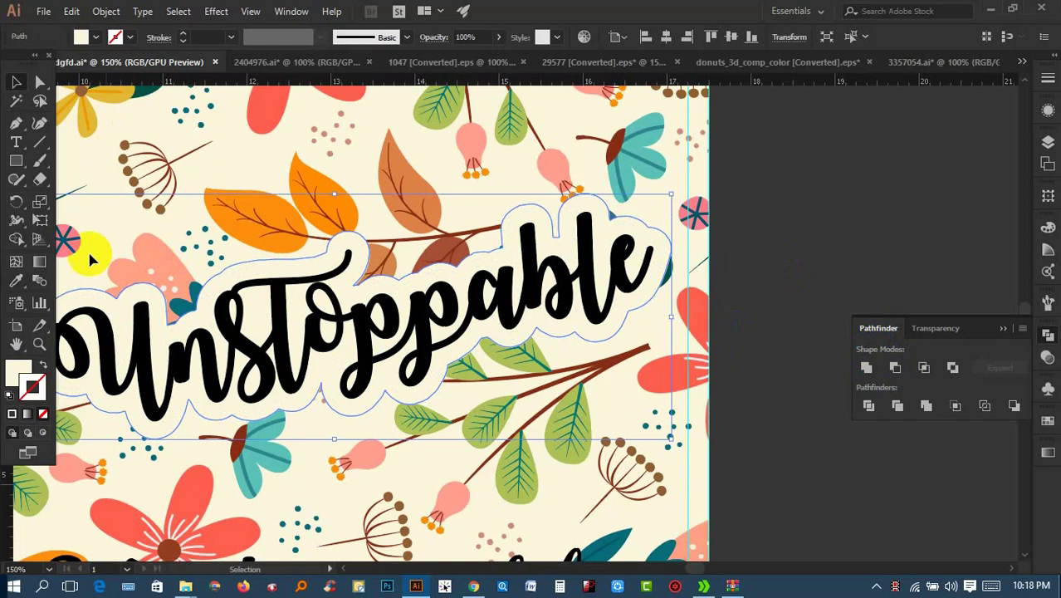
pyautogui.click(17, 280)
pyautogui.click(243, 150)
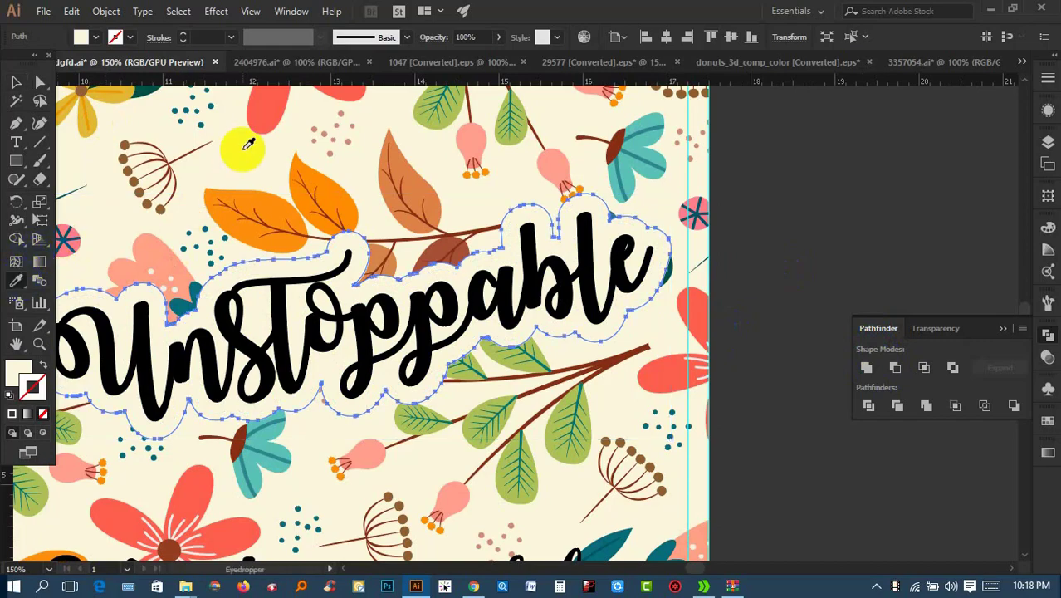
pyautogui.click(782, 177)
pyautogui.hotkey('ctrl', '-')
pyautogui.hotkey('ctrl', '-')
pyautogui.hotkey('ctrl', '-')
# Zoom to the FOOD & FITNESS design and place a horizontal text line below it
pyautogui.moveTo(719, 237); pyautogui.dragTo(726, 238)
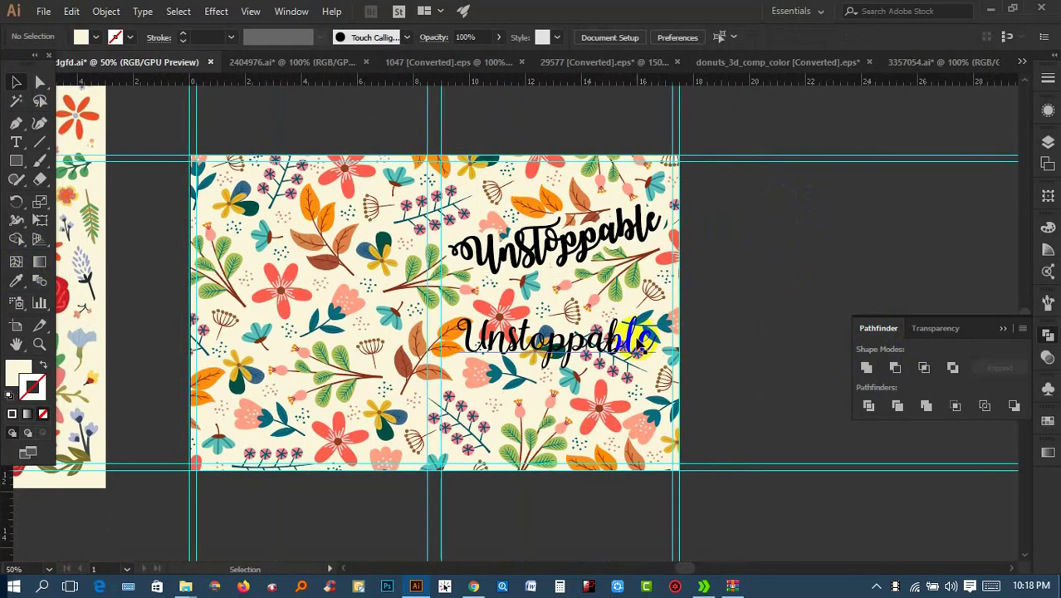
pyautogui.moveTo(274, 337); pyautogui.dragTo(315, 397)
pyautogui.hotkey('ctrl', '+')
pyautogui.hotkey('ctrl', '+')
pyautogui.hotkey('ctrl', '+')
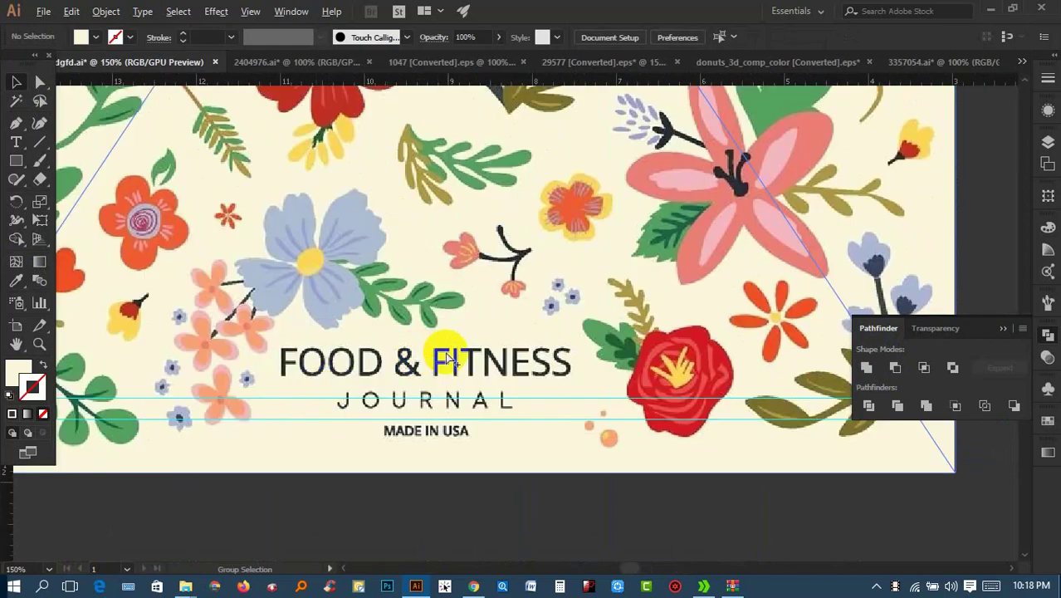
pyautogui.press('space')
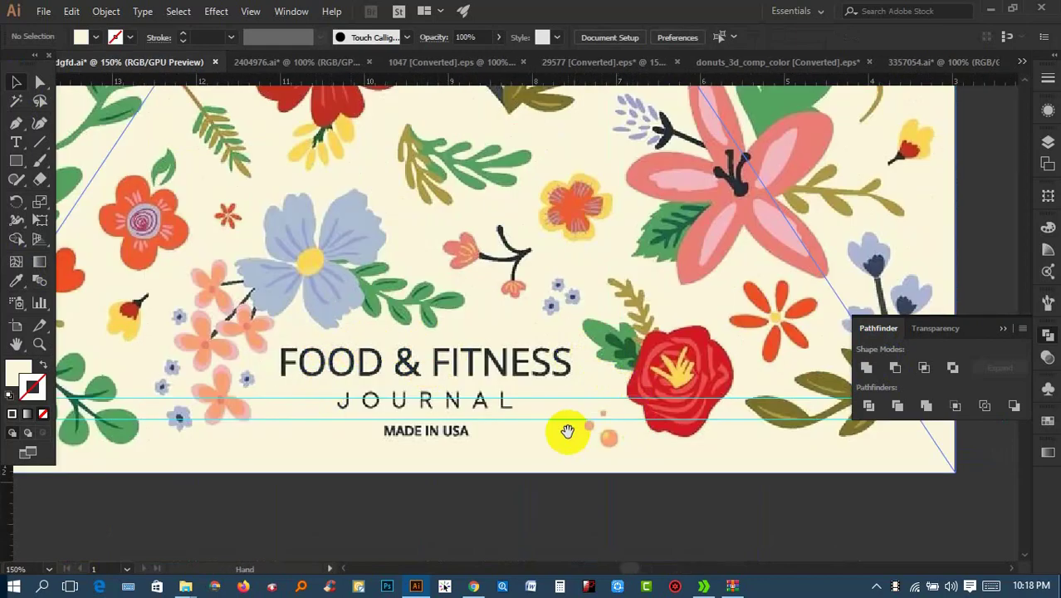
pyautogui.press('space')
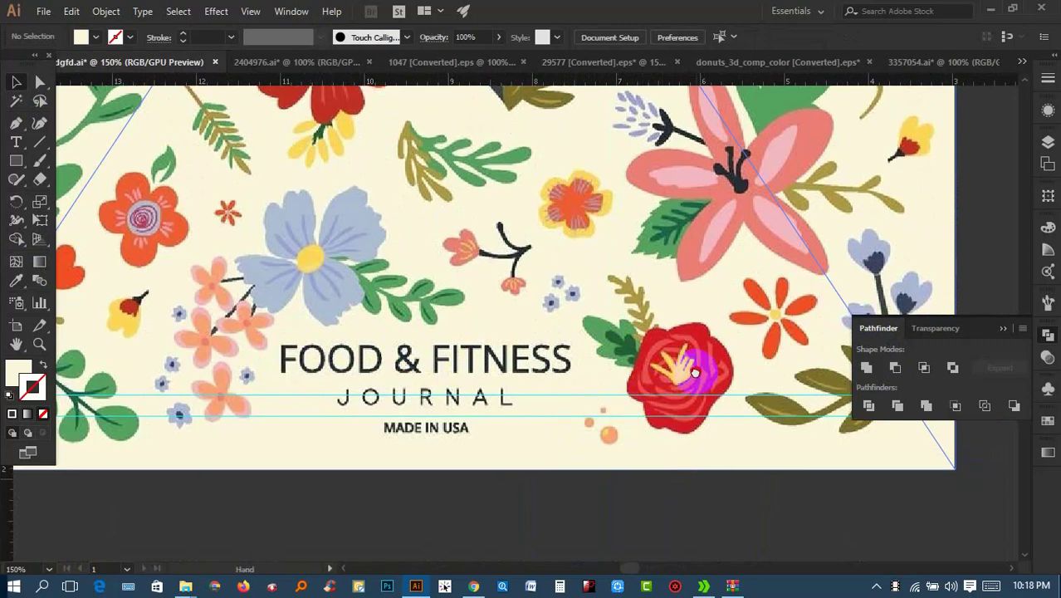
pyautogui.moveTo(670, 378); pyautogui.dragTo(739, 303)
pyautogui.click(15, 149)
pyautogui.click(83, 142)
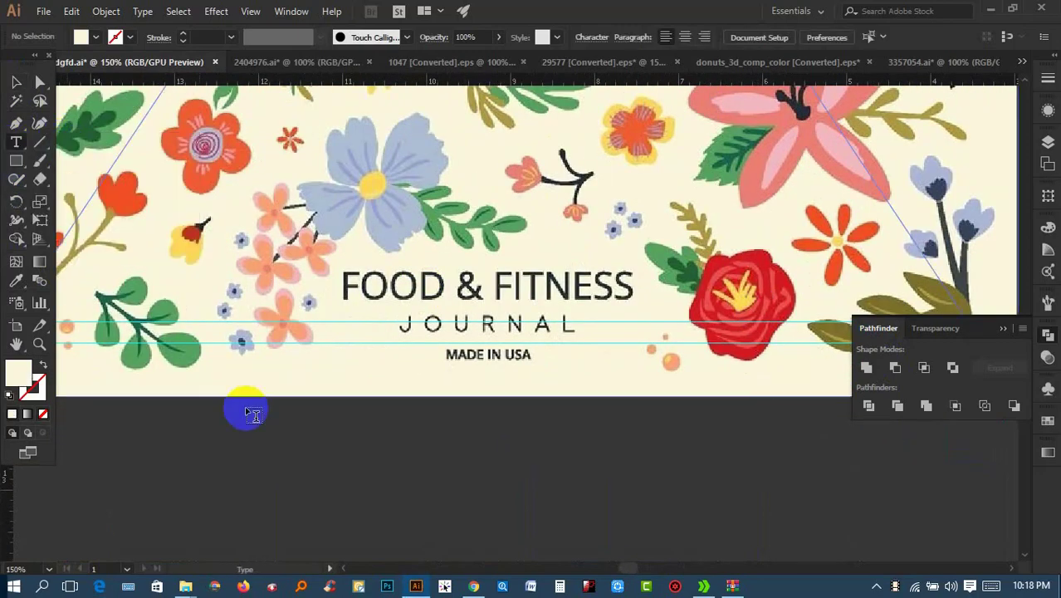
pyautogui.click(316, 436)
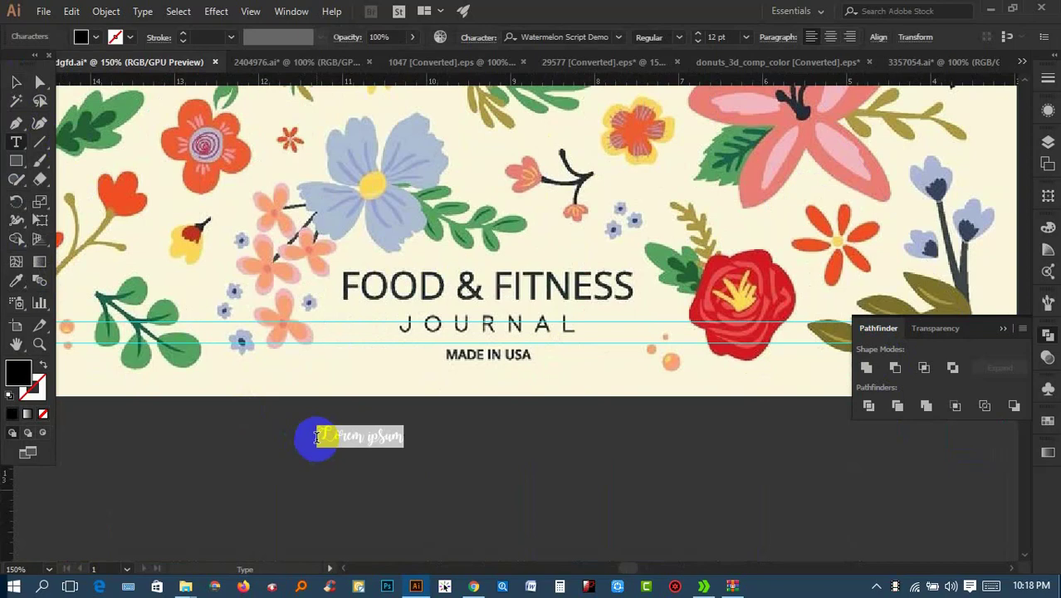
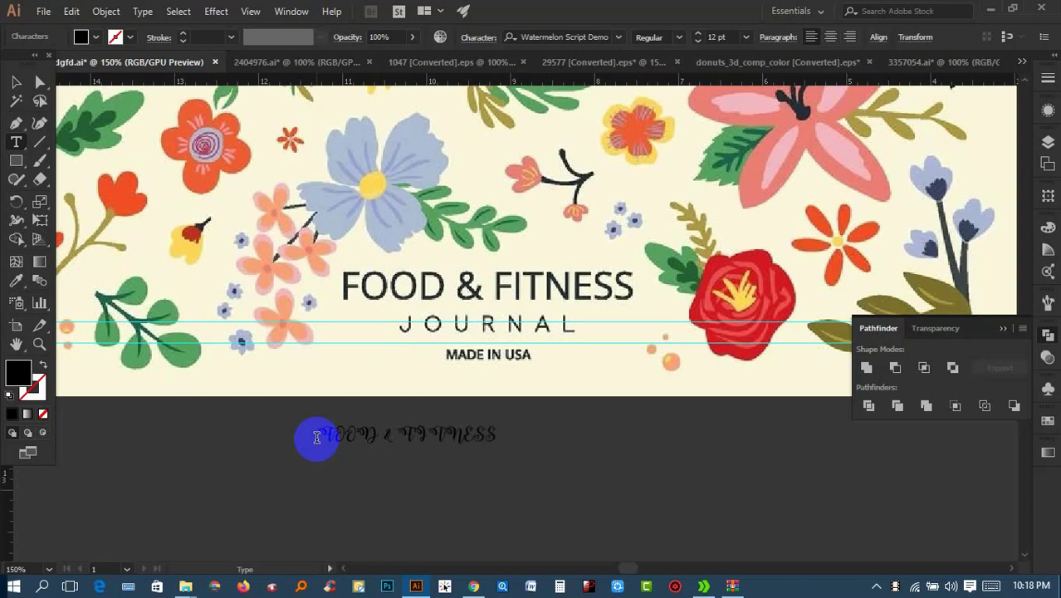
# Duplicate the FOOD & FITNESS text below itself and retype the copy as JOURNAL
pyautogui.click(17, 83)
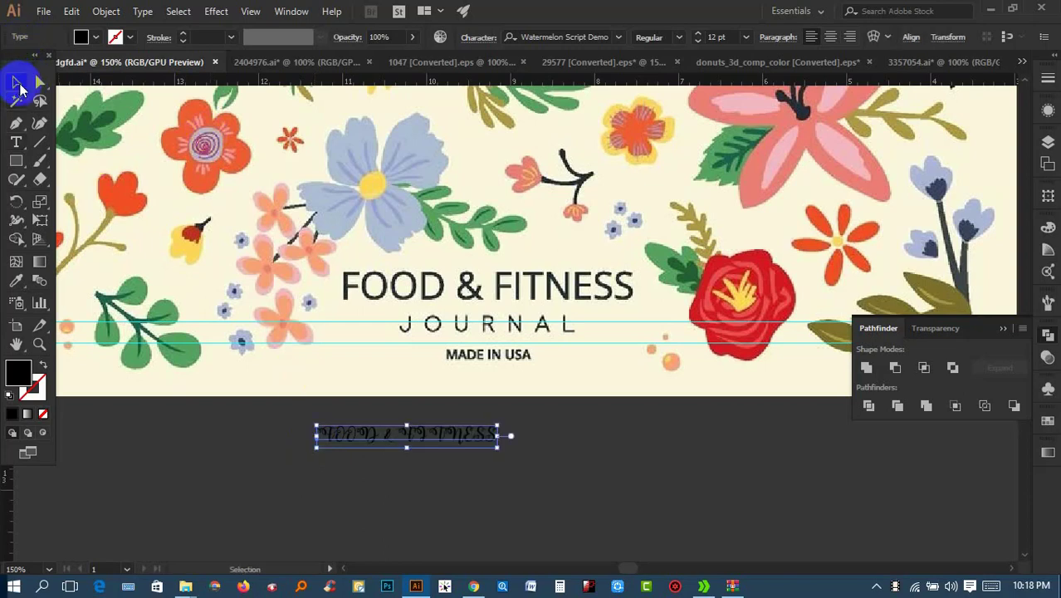
pyautogui.scroll(-1, 456, 373)
pyautogui.moveTo(467, 402)
pyautogui.mouseDown()
pyautogui.moveTo(467, 432)
pyautogui.moveTo(296, 433)
pyautogui.mouseUp()
pyautogui.doubleClick(483, 427)
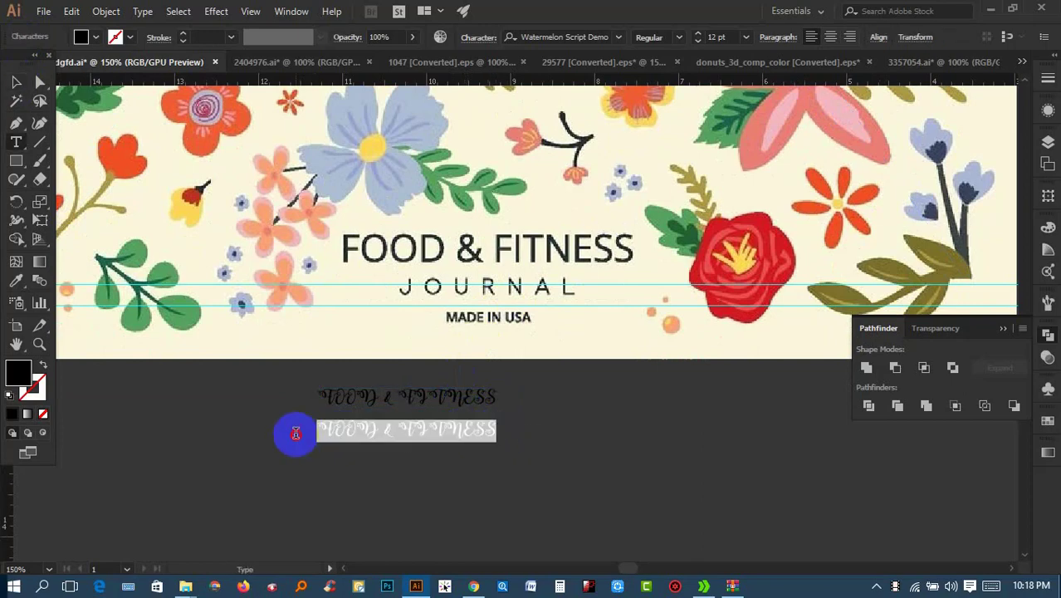
pyautogui.write('JOURNAL')
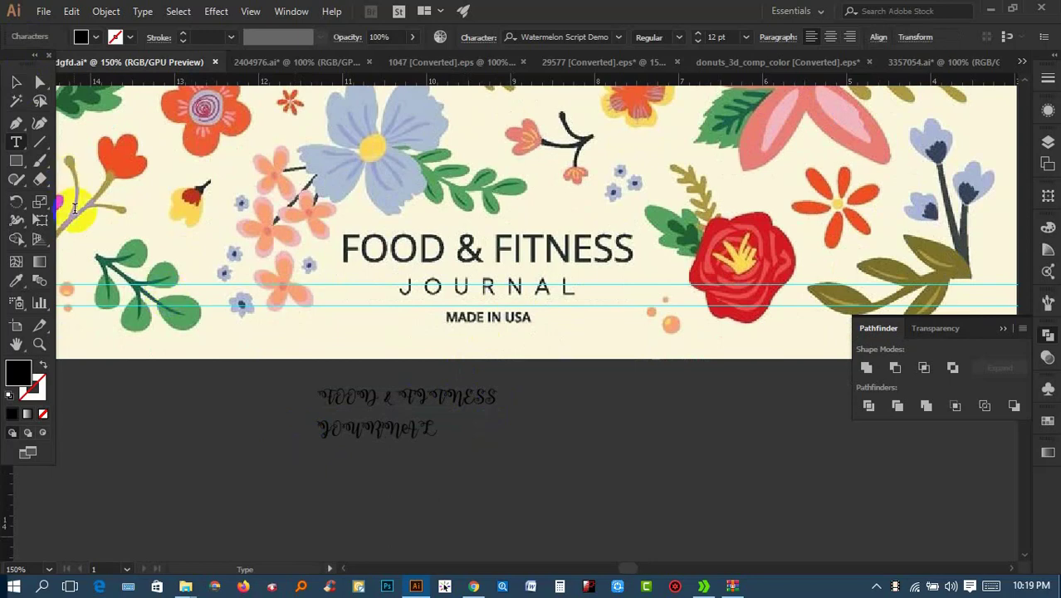
pyautogui.click(13, 85)
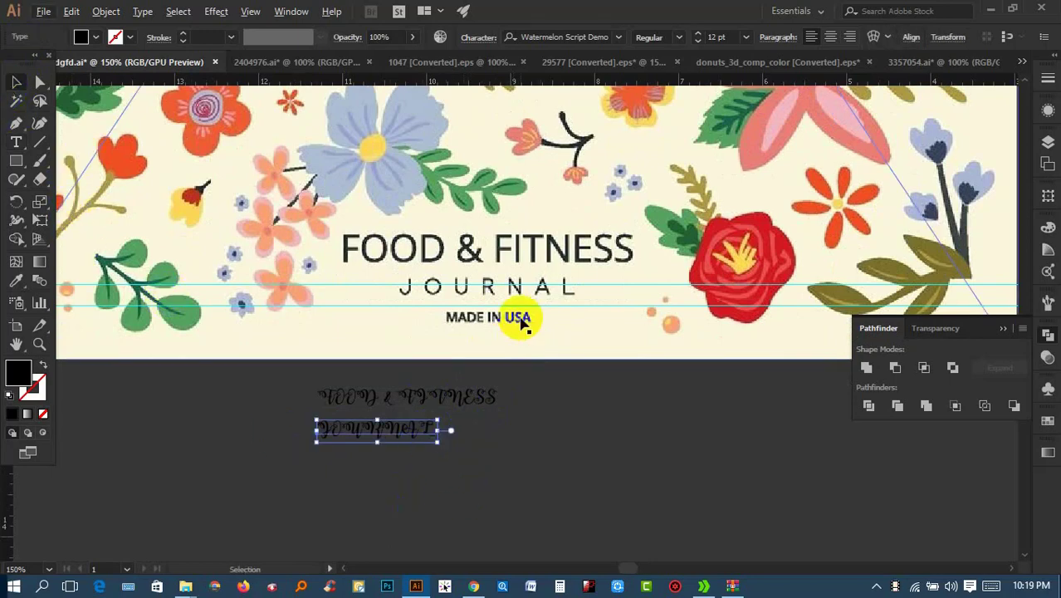
# Set both the FOOD & FITNESS and JOURNAL lines in Open Sans Bold
pyautogui.moveTo(460, 458)
pyautogui.mouseDown()
pyautogui.moveTo(314, 398)
pyautogui.moveTo(522, 484)
pyautogui.mouseUp()
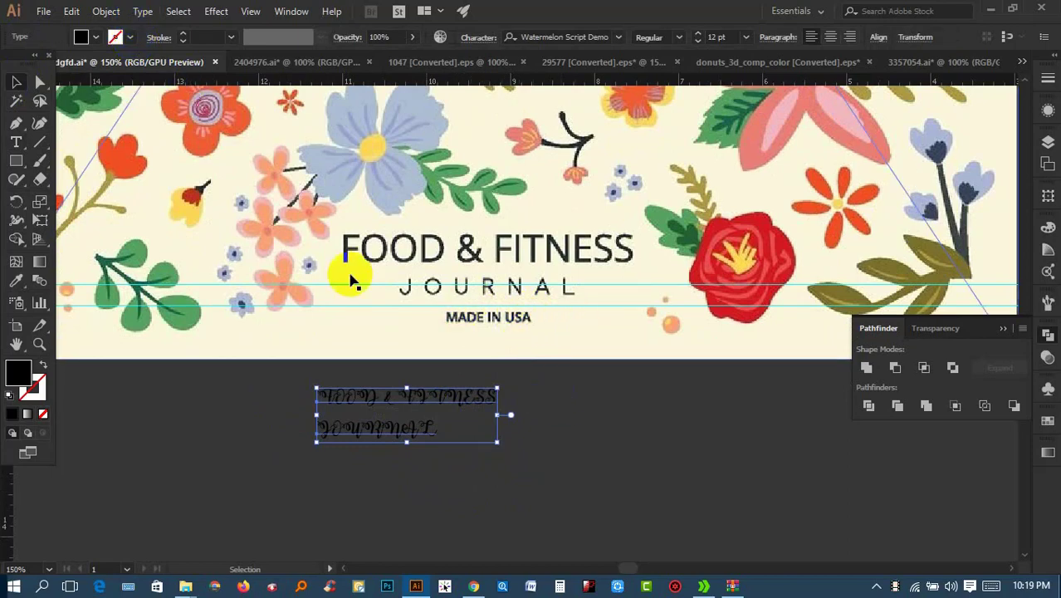
pyautogui.click(590, 35)
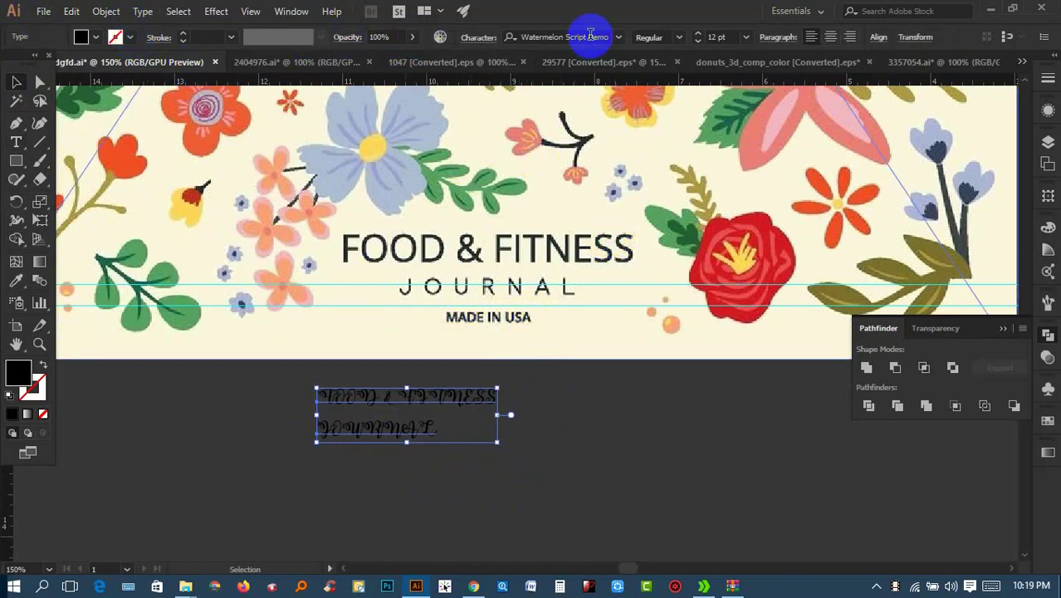
pyautogui.write('op')
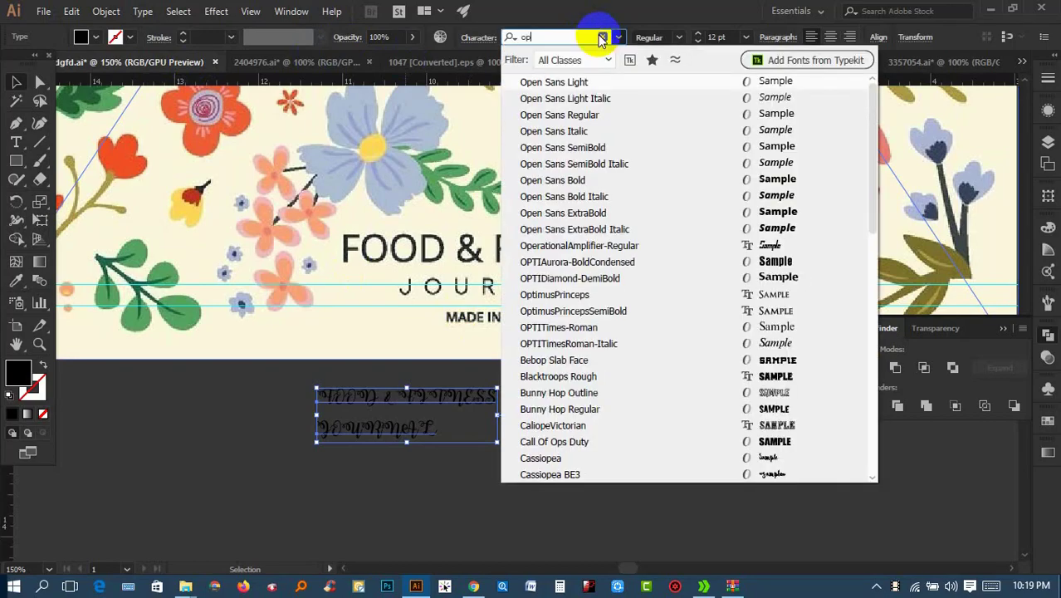
pyautogui.click(643, 180)
pyautogui.scroll(-3, 463, 350)
pyautogui.hscroll(5, 264, 378)
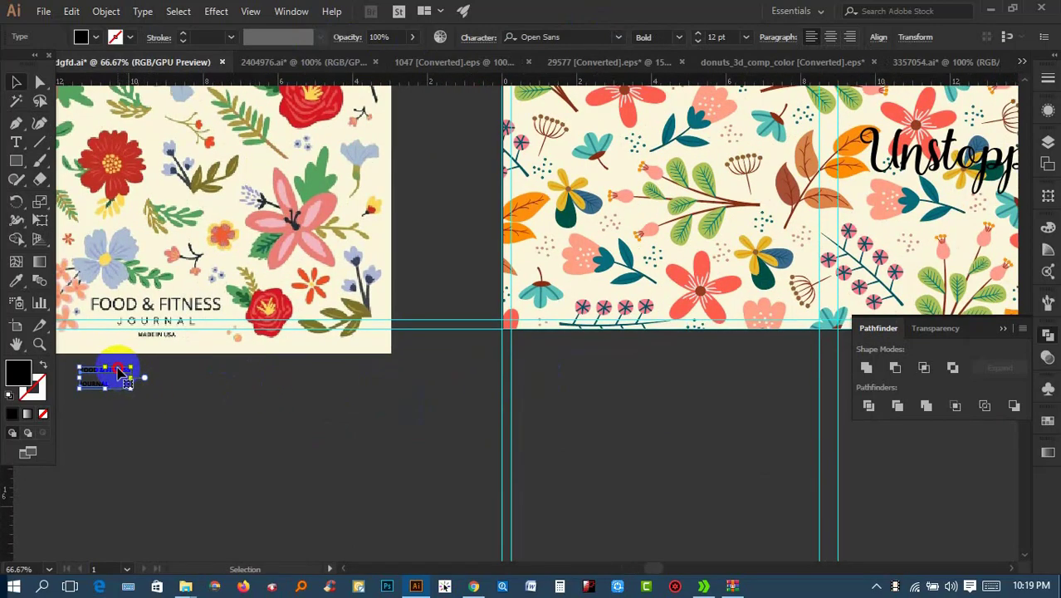
# Move the two title lines onto the floral artboard, placing them higher up
pyautogui.moveTo(118, 371); pyautogui.dragTo(942, 249)
pyautogui.hscroll(6, 943, 249)
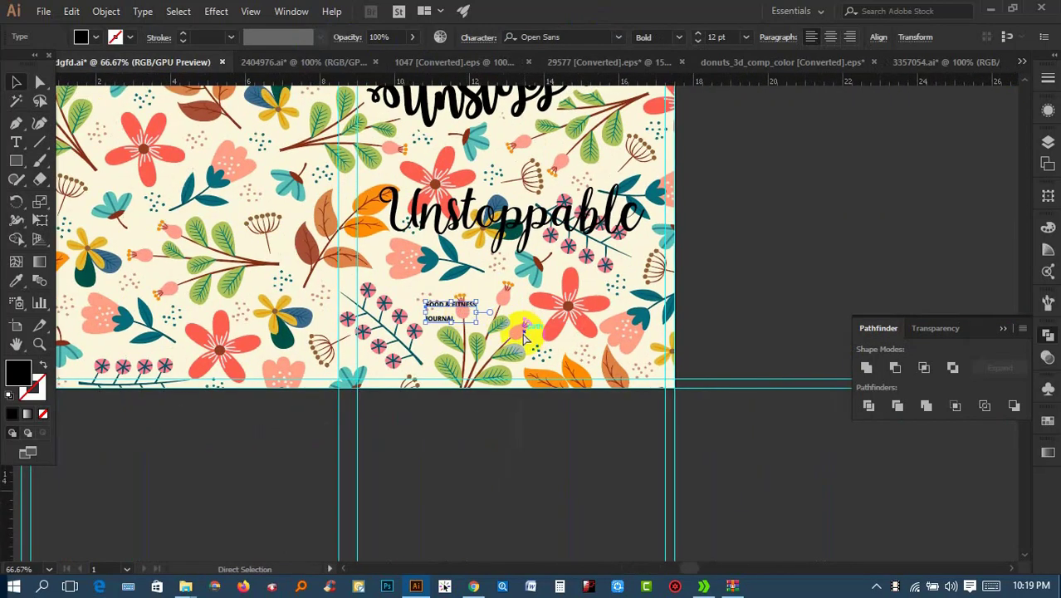
pyautogui.scroll(2, 523, 333)
pyautogui.moveTo(395, 271); pyautogui.dragTo(390, 190)
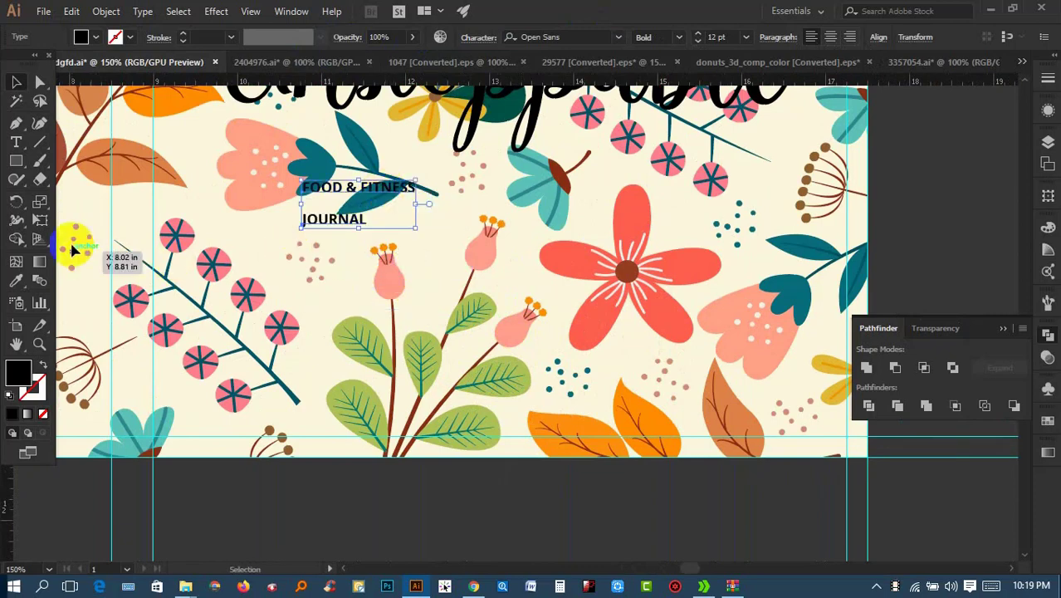
# Draw a rectangle near the artboard's bottom and fill it with the sampled cream colour
pyautogui.moveTo(15, 161); pyautogui.dragTo(69, 170)
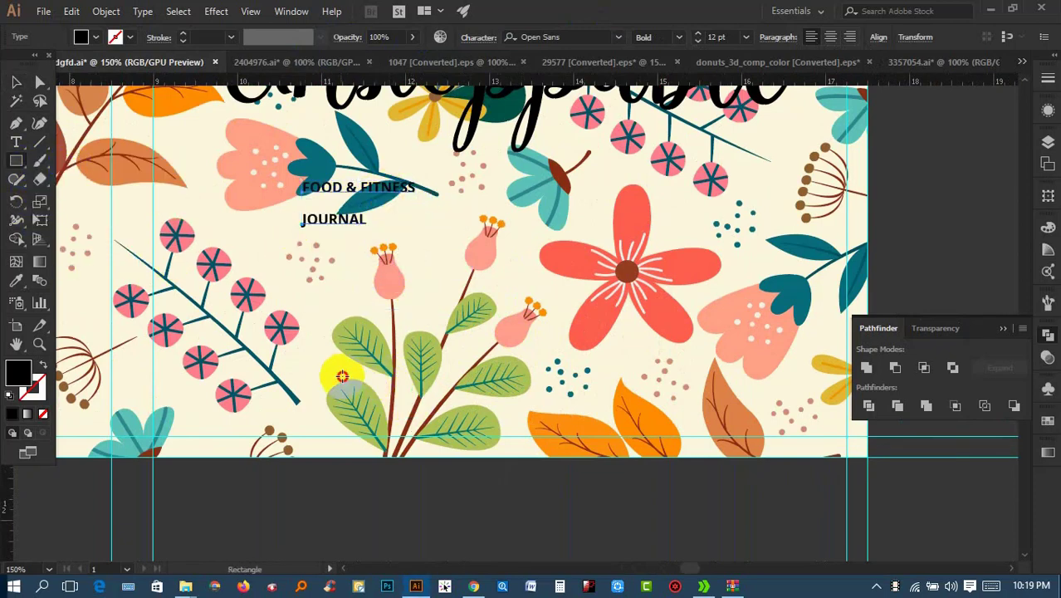
pyautogui.moveTo(340, 378); pyautogui.dragTo(674, 457)
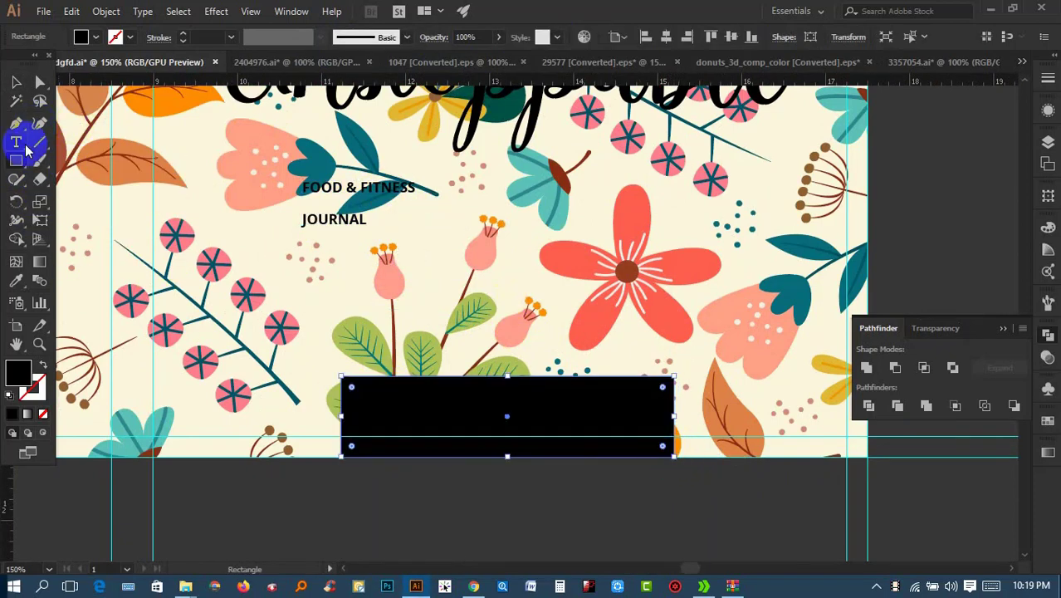
pyautogui.click(16, 281)
pyautogui.click(218, 234)
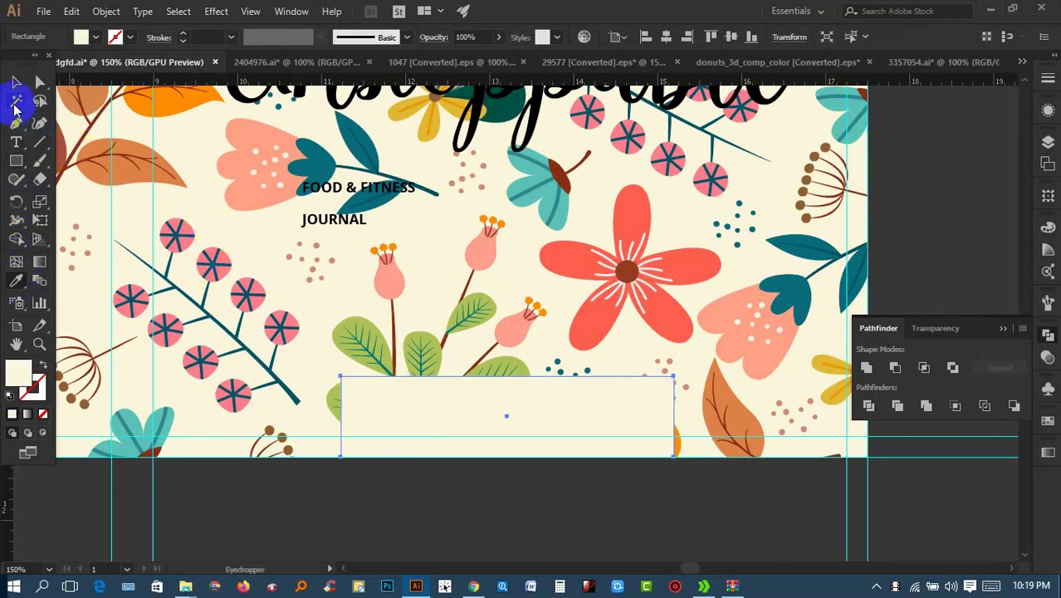
pyautogui.click(16, 81)
pyautogui.click(500, 363)
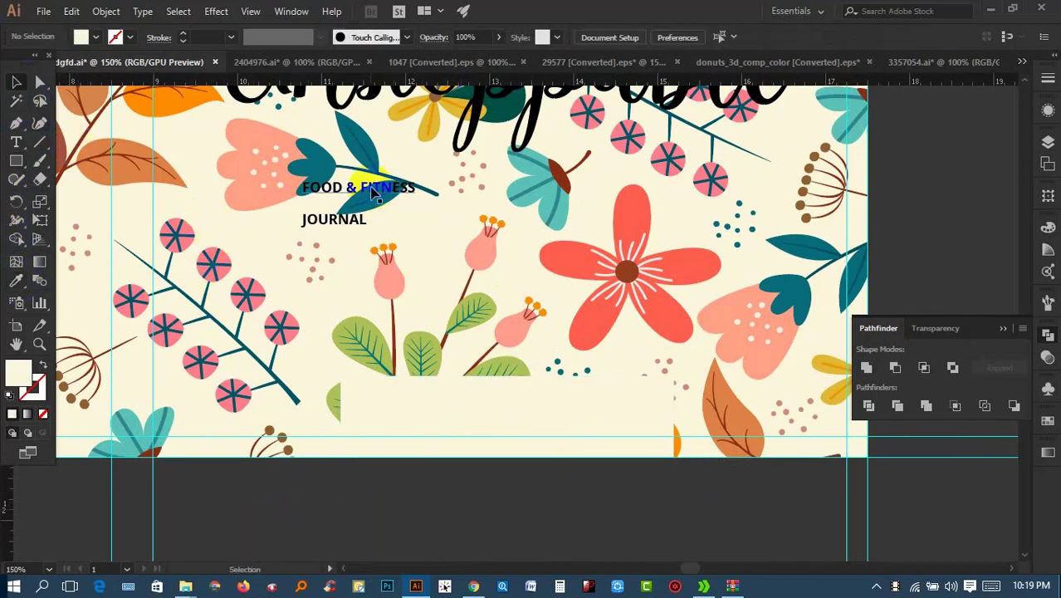
# Bring FOOD & FITNESS in front of the cream rectangle, widen its tracking and enlarge it
pyautogui.moveTo(394, 196); pyautogui.dragTo(492, 413)
pyautogui.rightClick(499, 409)
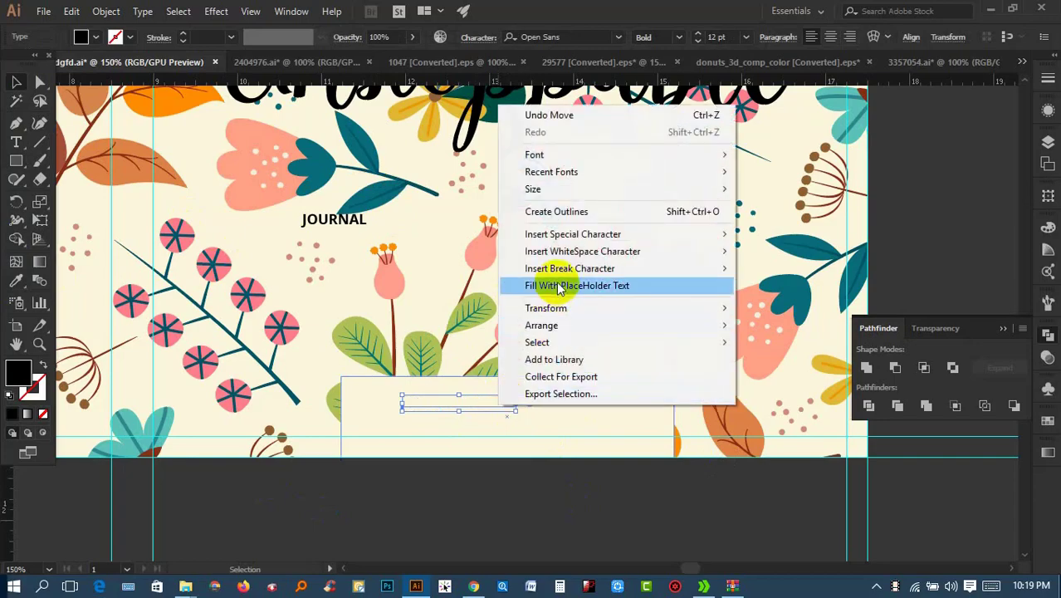
pyautogui.click(789, 325)
pyautogui.scroll(2, 518, 425)
pyautogui.scroll(1, 518, 426)
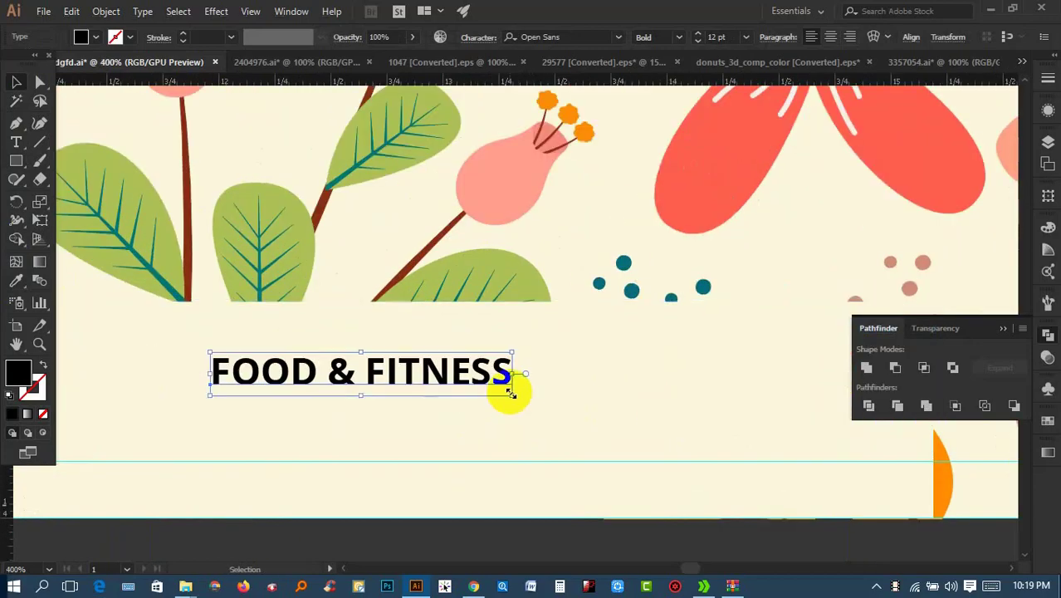
pyautogui.hotkey('alt', 'Right')
pyautogui.hotkey('alt', 'Right')
pyautogui.hotkey('alt', 'Right')
pyautogui.hotkey('alt', 'Right')
pyautogui.hotkey('alt', 'Right')
pyautogui.hotkey('alt', 'Right')
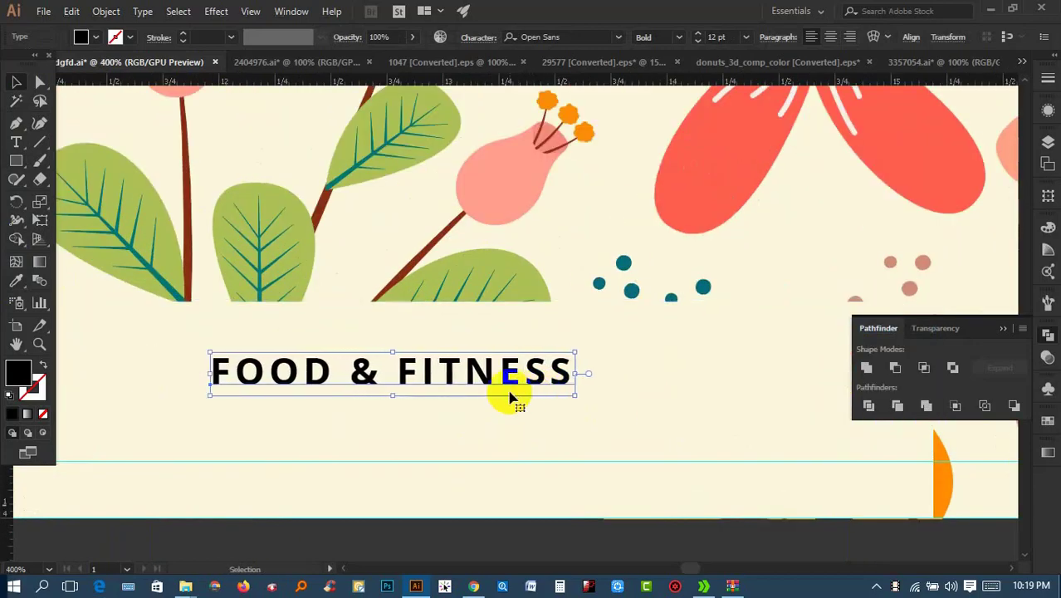
pyautogui.scroll(-2, 509, 391)
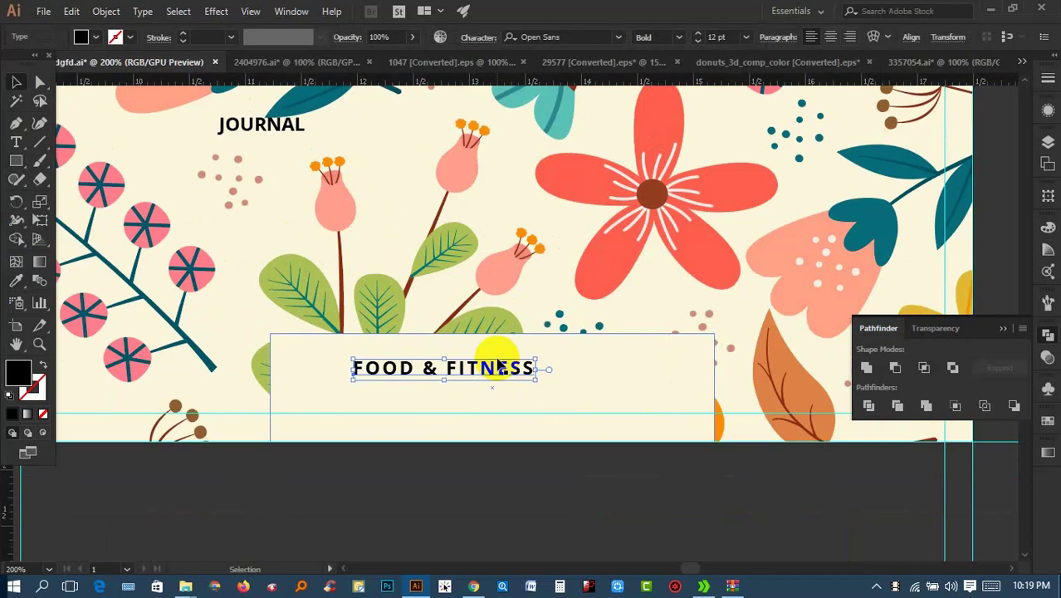
pyautogui.moveTo(536, 381)
pyautogui.mouseDown()
pyautogui.moveTo(681, 397)
pyautogui.moveTo(633, 372)
pyautogui.mouseUp()
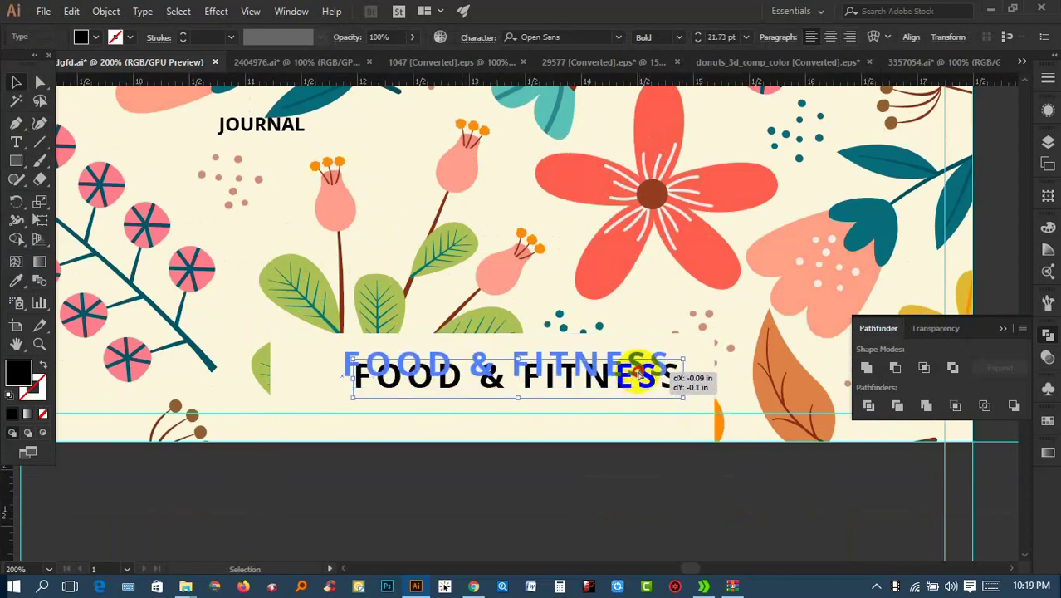
# Bring JOURNAL to the front beneath FOOD & FITNESS, widen its tracking and centre it
pyautogui.click(493, 495)
pyautogui.moveTo(281, 116)
pyautogui.mouseDown()
pyautogui.moveTo(486, 332)
pyautogui.moveTo(497, 392)
pyautogui.mouseUp()
pyautogui.hotkey('ctrl', '+')
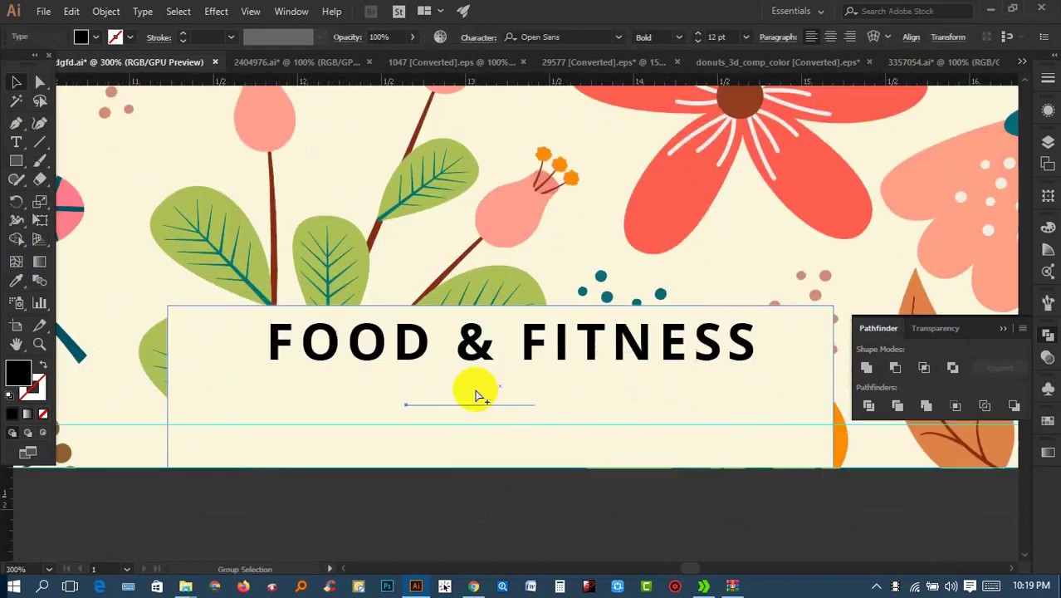
pyautogui.rightClick(480, 390)
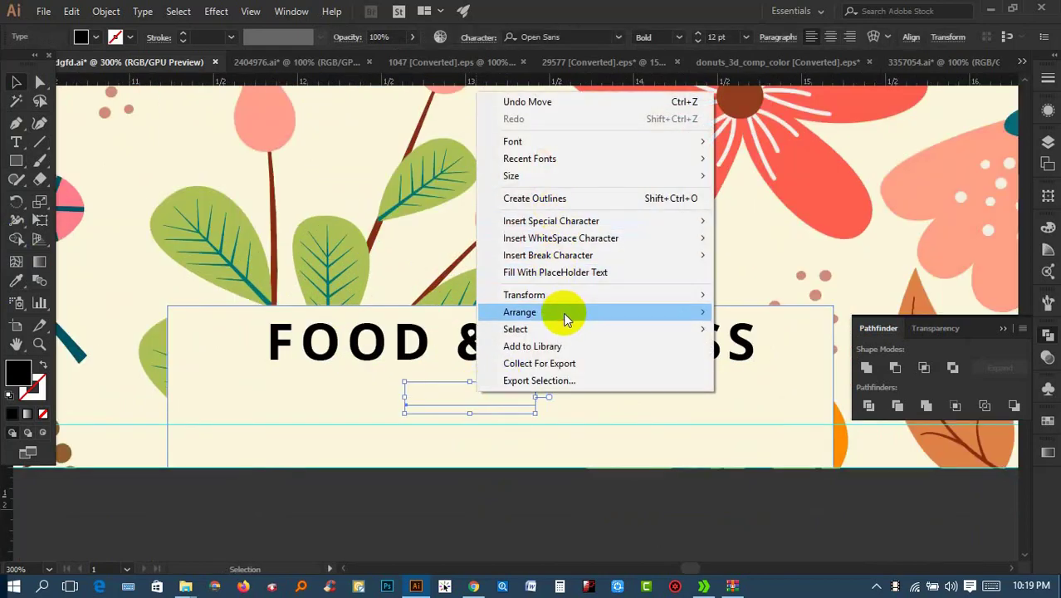
pyautogui.moveTo(520, 312)
pyautogui.click(754, 313)
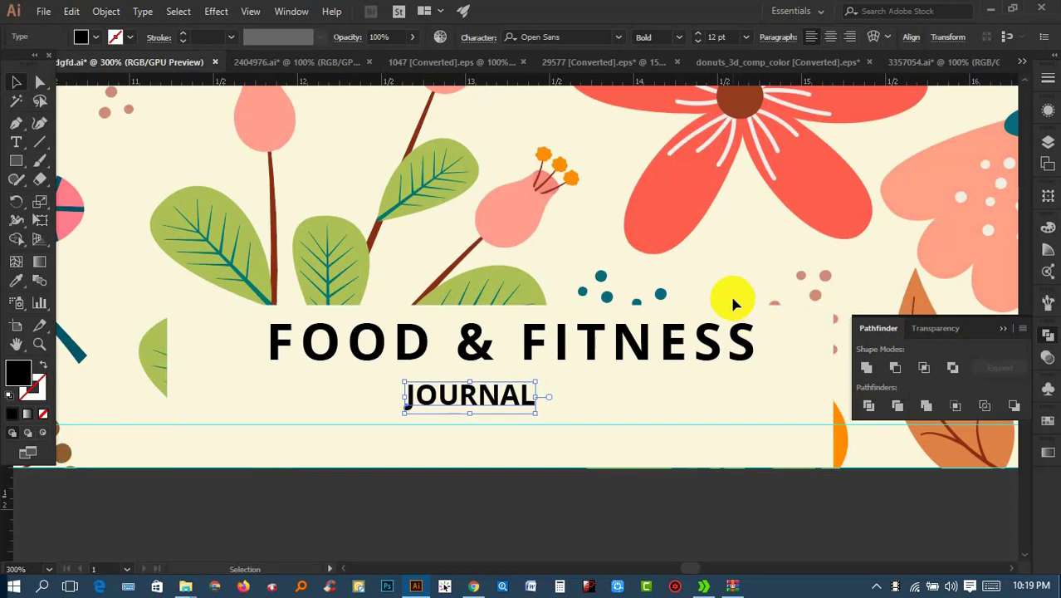
pyautogui.hotkey('alt', 'Right')
pyautogui.hotkey('alt', 'Right')
pyautogui.hotkey('alt', 'Right')
pyautogui.hotkey('alt', 'Right')
pyautogui.hotkey('alt', 'Right')
pyautogui.hotkey('alt', 'Right')
pyautogui.hotkey('alt', 'Right')
pyautogui.hotkey('alt', 'Right')
pyautogui.hotkey('alt', 'Right')
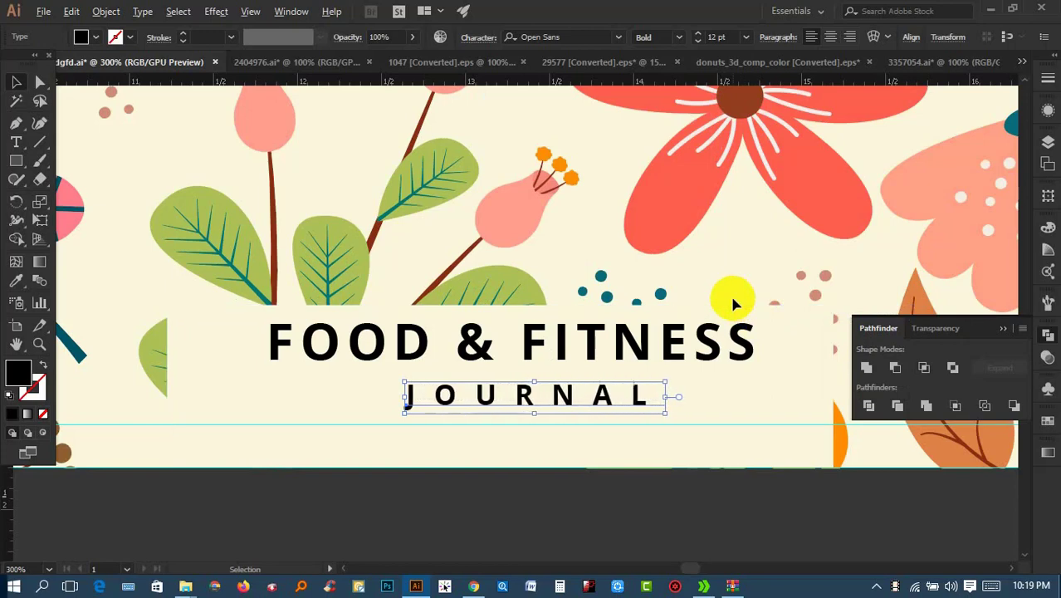
pyautogui.hotkey('alt', 'Right')
pyautogui.hotkey('alt', 'Right')
pyautogui.hotkey('alt', 'Right')
pyautogui.hotkey('alt', 'Left')
pyautogui.hotkey('alt', 'Left')
pyautogui.hotkey('alt', 'Left')
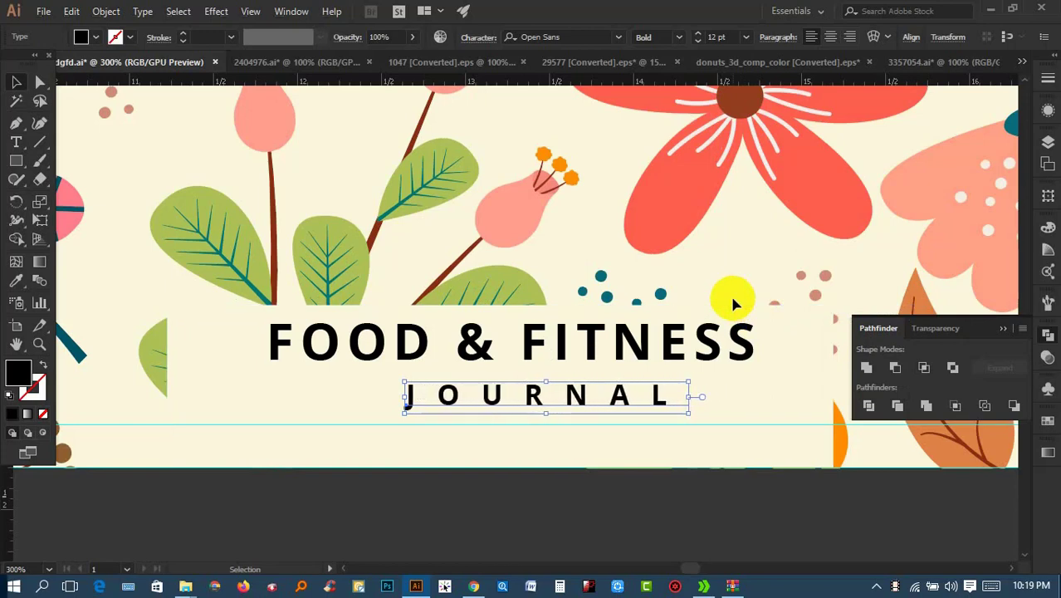
pyautogui.moveTo(600, 386); pyautogui.dragTo(580, 391)
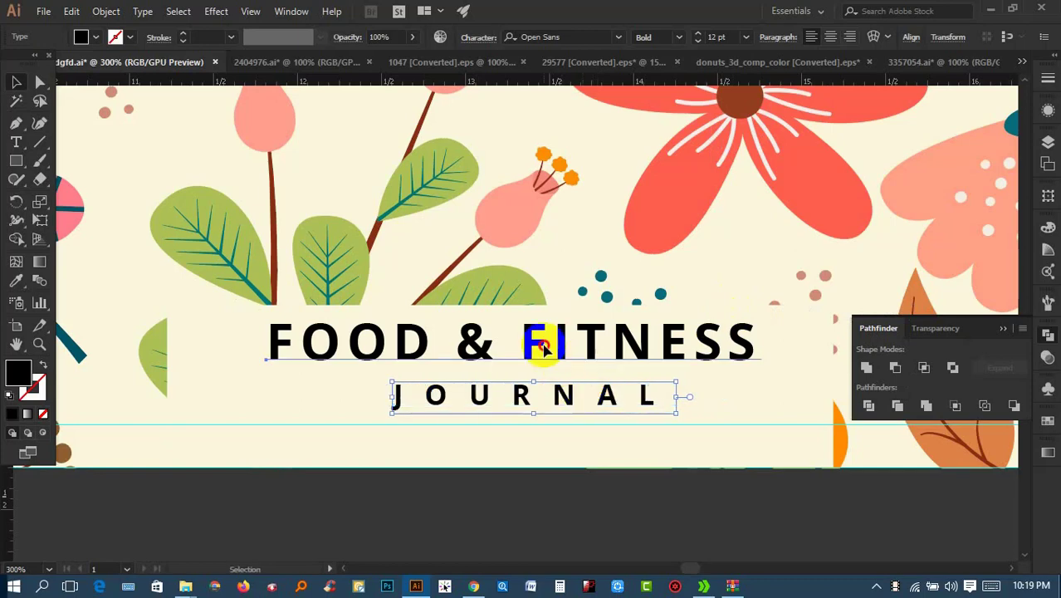
# Delete the cream rectangle from behind the title
pyautogui.keyDown('alt'); pyautogui.scroll(-2, 548, 303); pyautogui.keyUp('alt')
pyautogui.press('v')
pyautogui.click(407, 372)
pyautogui.click(571, 474)
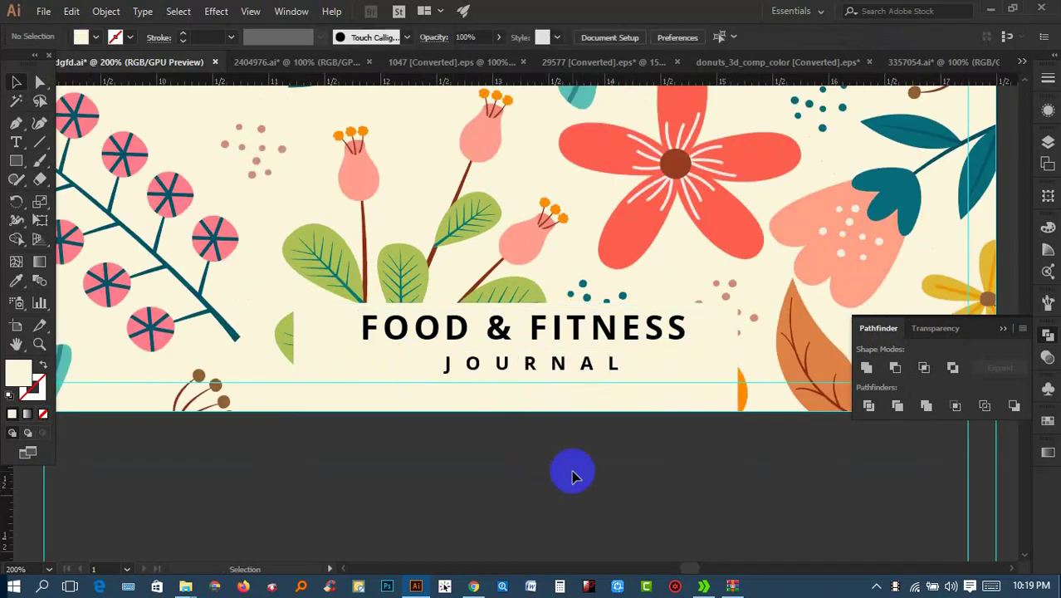
pyautogui.click(693, 363)
pyautogui.press('Delete')
# Outline the title text and add an Offset Path with Round joins around it
pyautogui.click(563, 365)
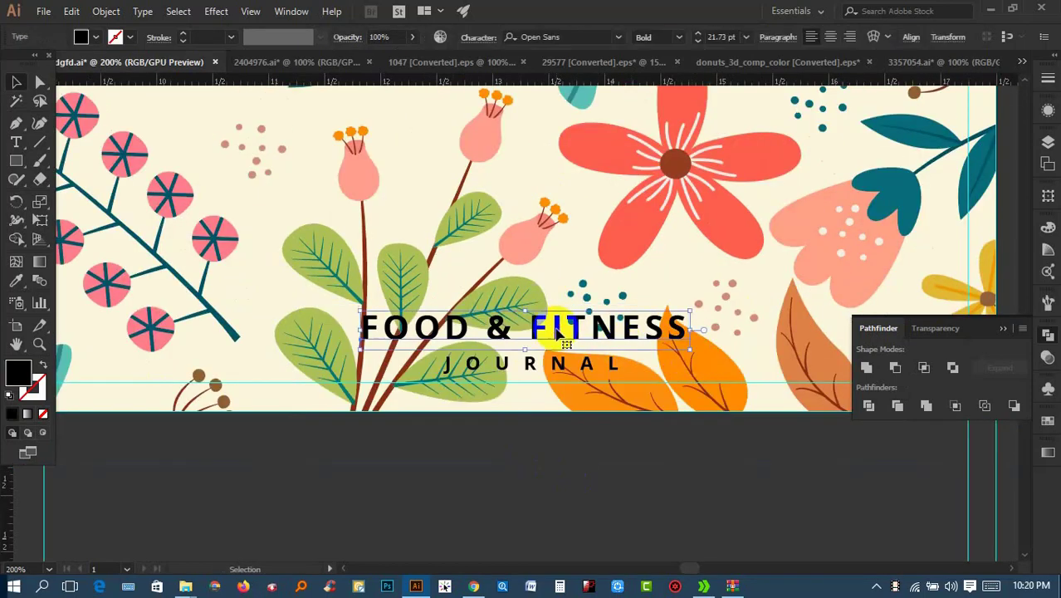
pyautogui.rightClick(564, 366)
pyautogui.click(619, 166)
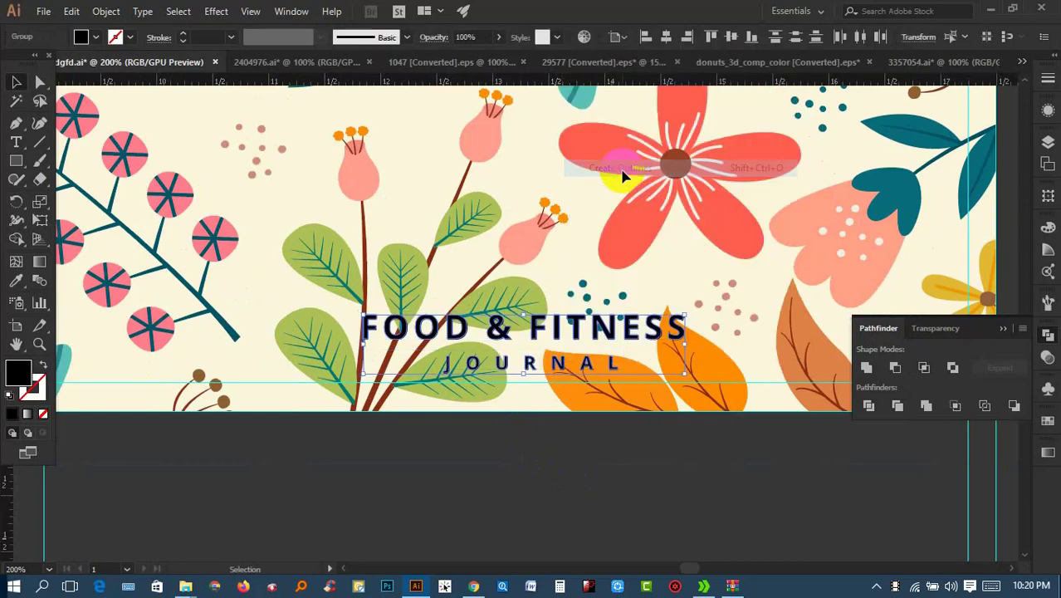
pyautogui.click(108, 11)
pyautogui.moveTo(163, 335)
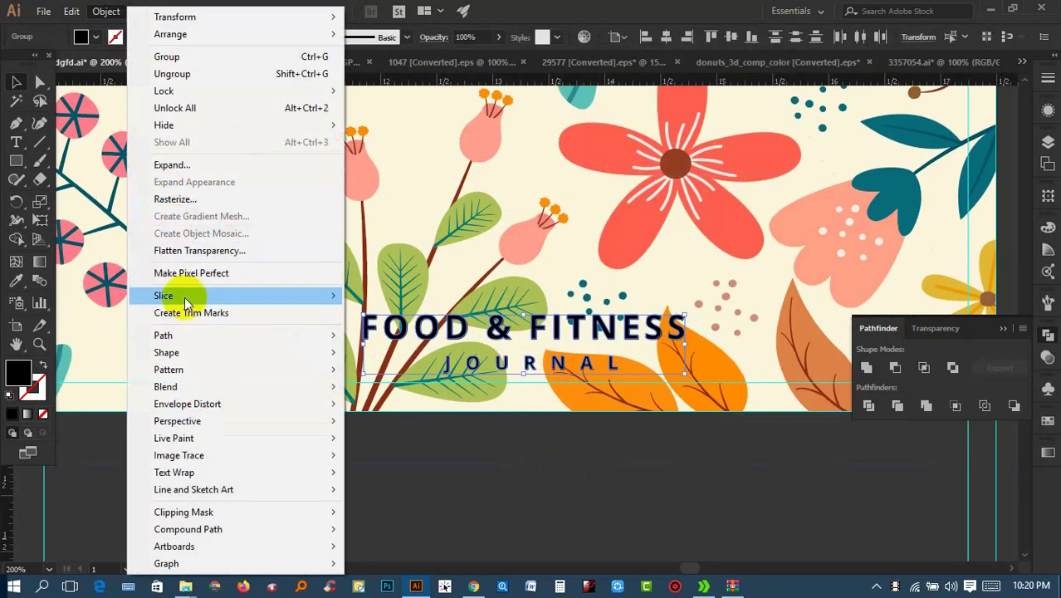
pyautogui.click(402, 394)
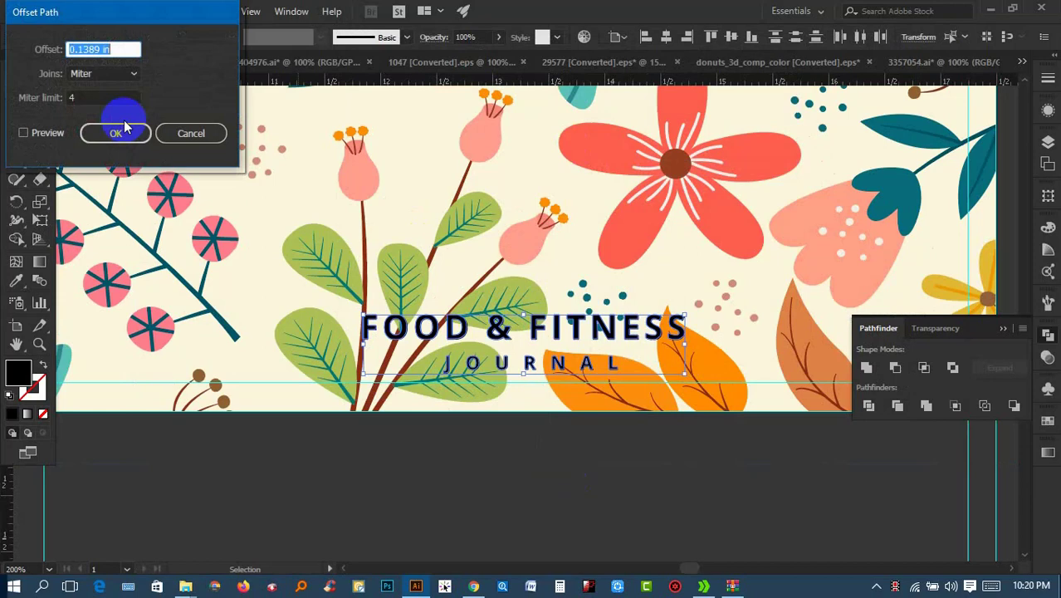
pyautogui.click(41, 132)
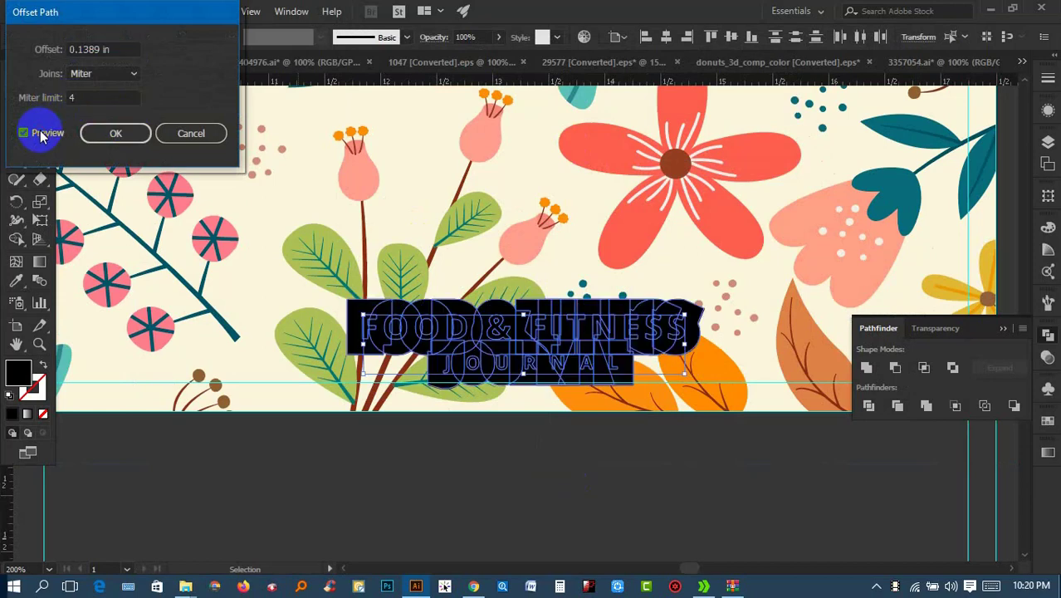
pyautogui.click(113, 75)
pyautogui.click(119, 107)
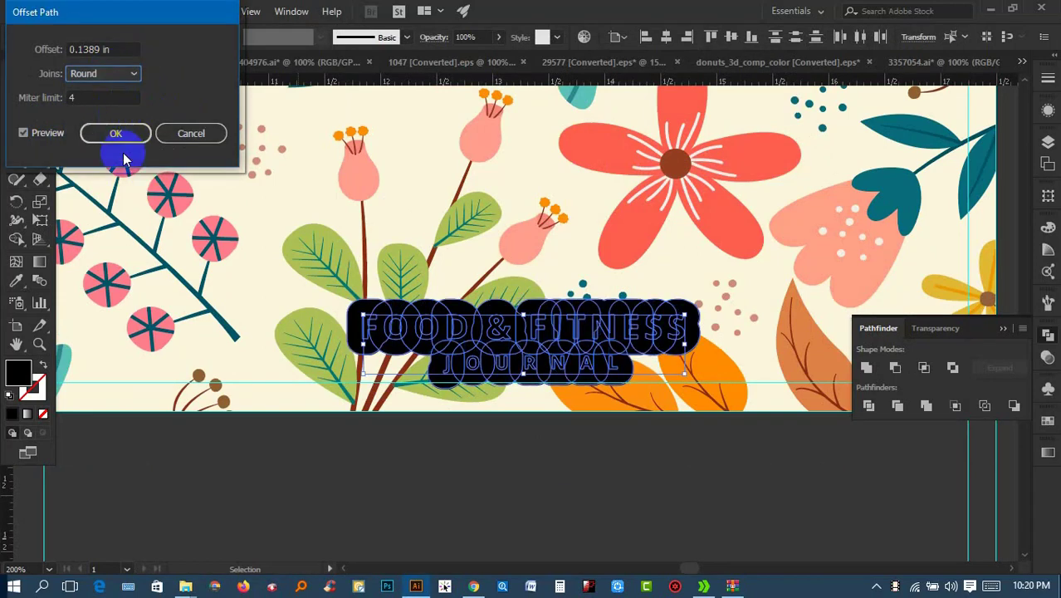
pyautogui.click(116, 134)
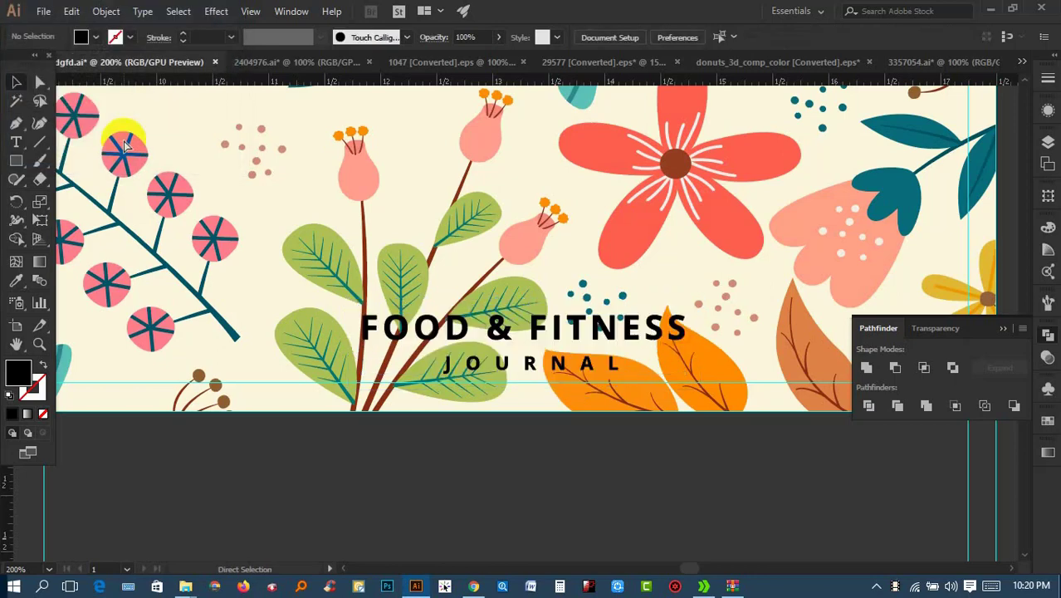
# Unite the offset shapes, fill them with the cream colour and send them behind the lettering
pyautogui.click(866, 370)
pyautogui.click(16, 280)
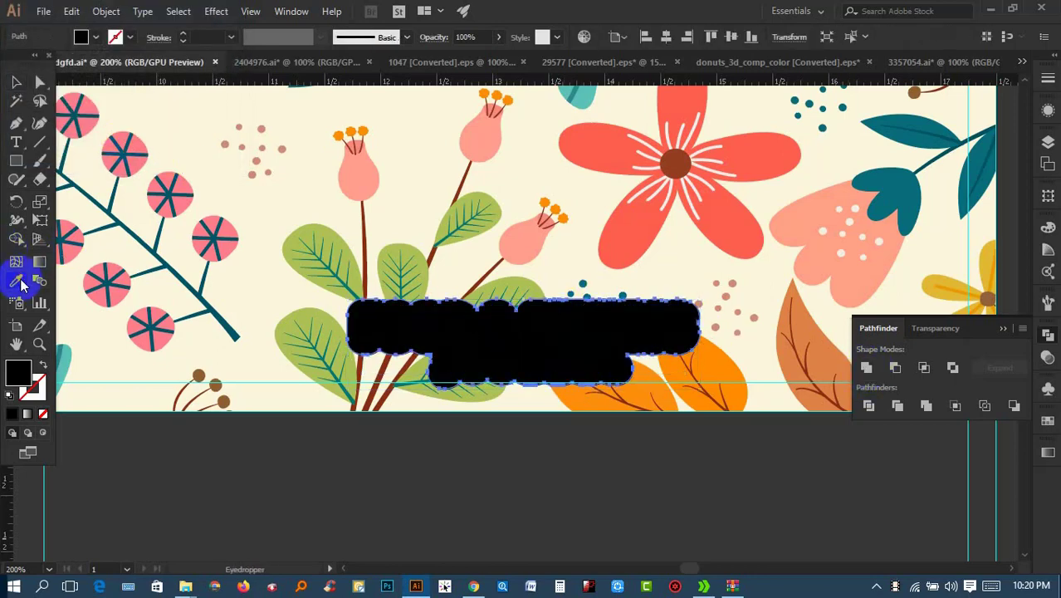
pyautogui.click(254, 180)
pyautogui.click(17, 83)
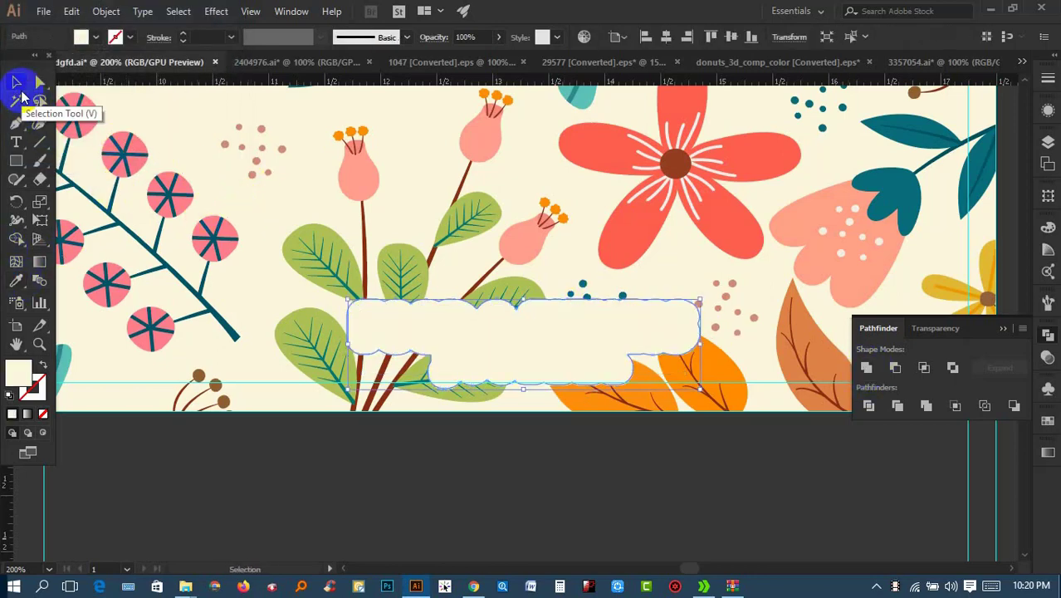
pyautogui.hotkey('ctrl', '[')
# Nudge the title and its cream backing slightly upward, then look over the cover
pyautogui.click(498, 454)
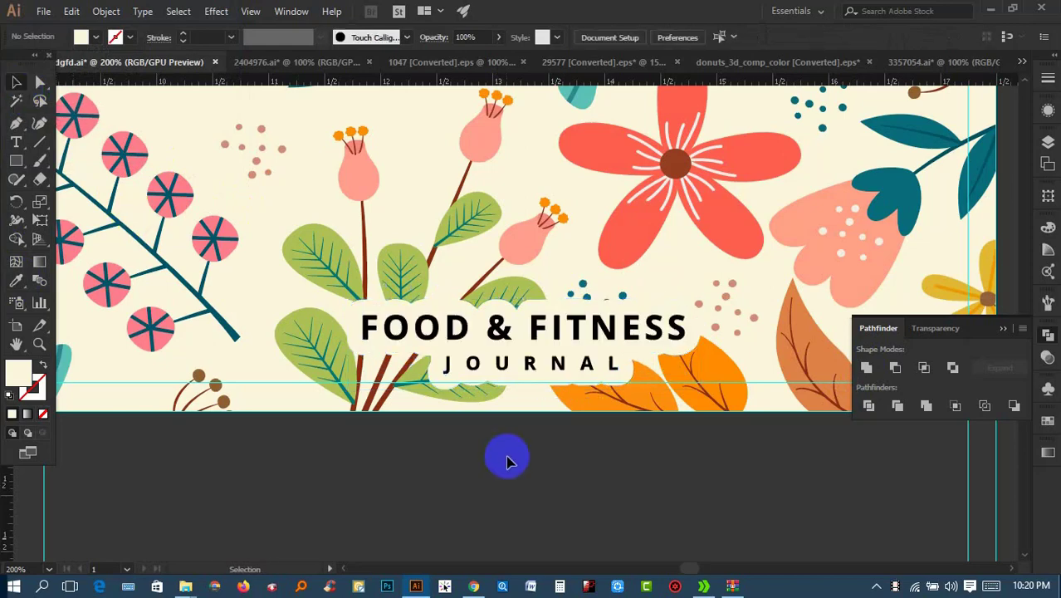
pyautogui.scroll(2, 627, 419)
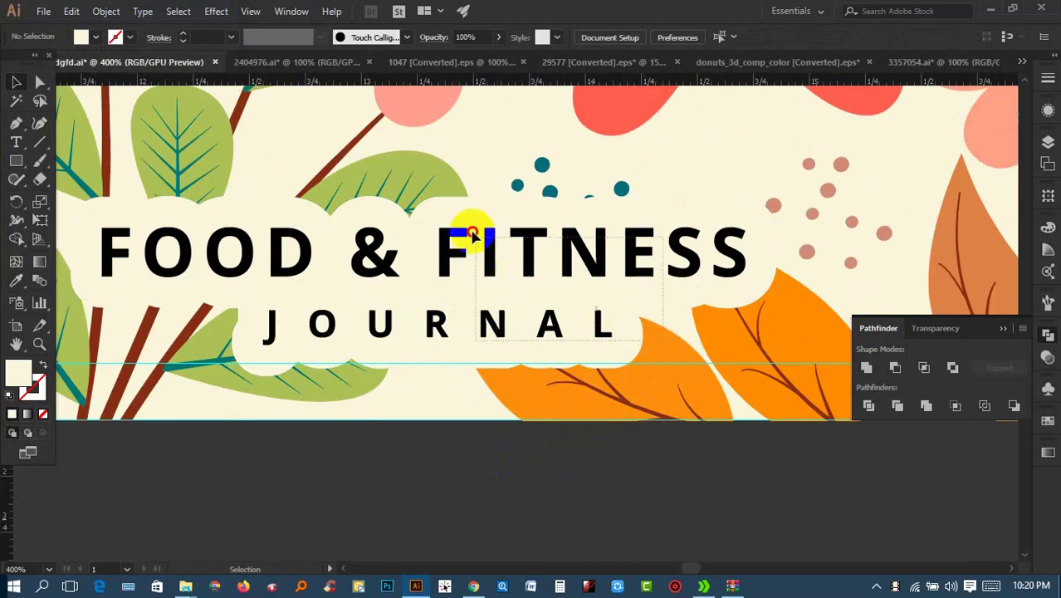
pyautogui.moveTo(556, 244); pyautogui.dragTo(557, 231)
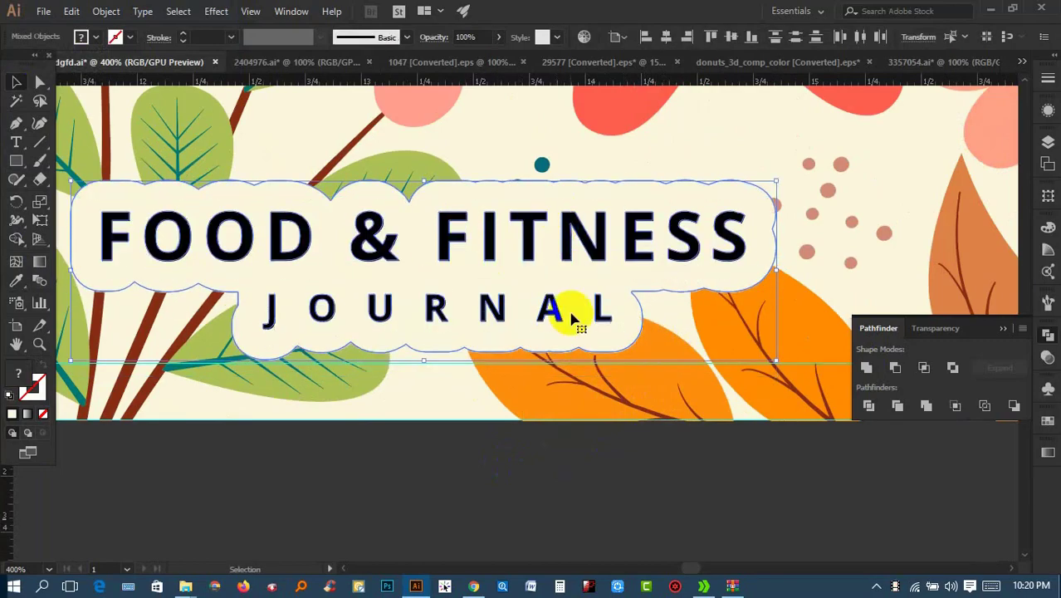
pyautogui.click(611, 467)
pyautogui.scroll(-3, 614, 472)
pyautogui.scroll(-2, 615, 472)
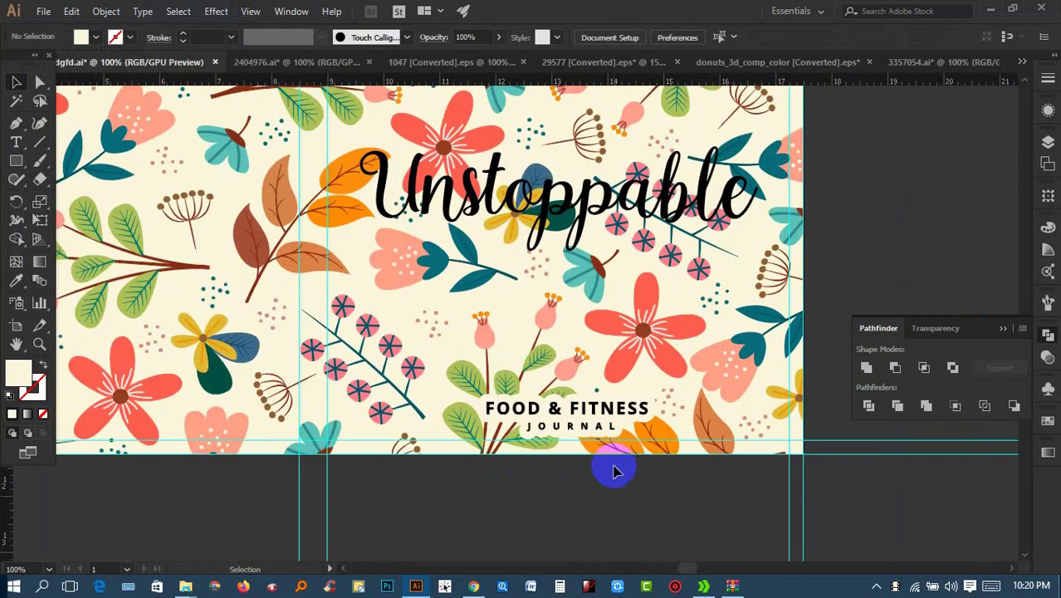
pyautogui.scroll(2, 573, 332)
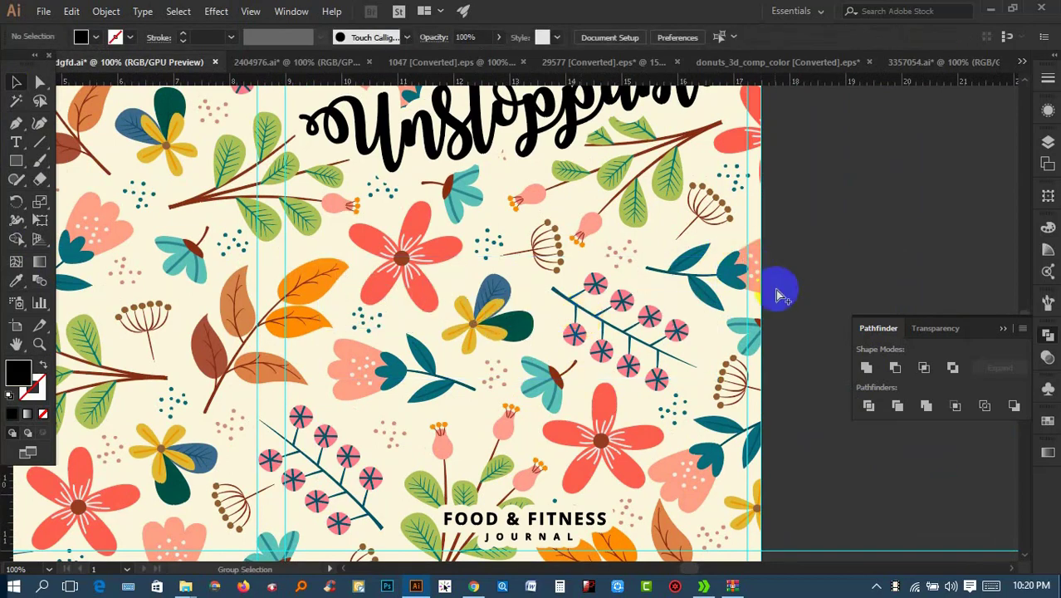
pyautogui.scroll(-2, 777, 285)
pyautogui.moveTo(781, 303); pyautogui.dragTo(729, 362)
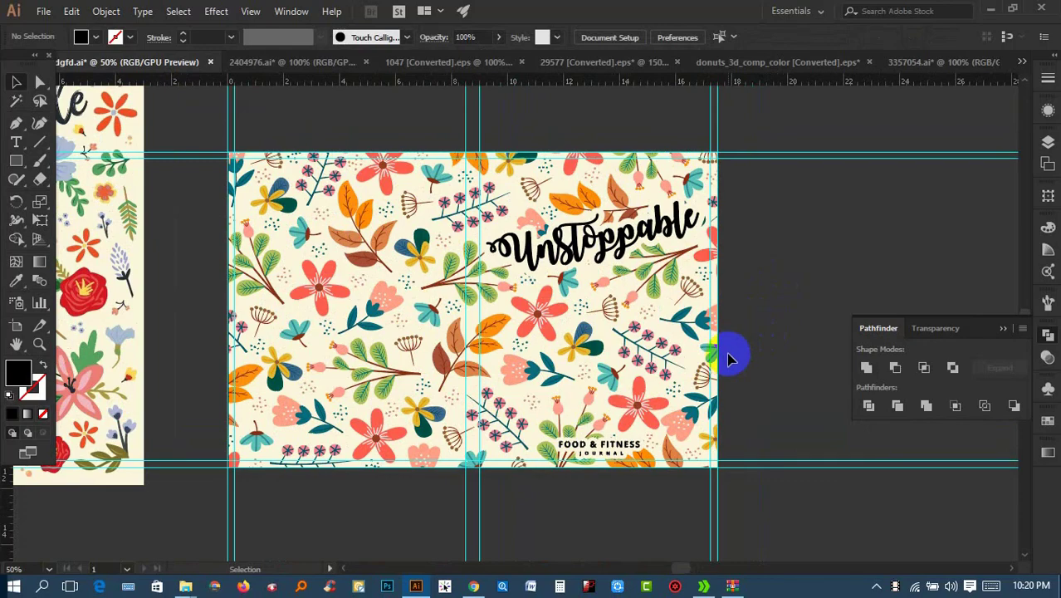
pyautogui.scroll(-1, 723, 348)
pyautogui.scroll(-1, 473, 178)
# Deselect the left reference cover image and select the floral cover's background rectangle
pyautogui.scroll(2, 492, 345)
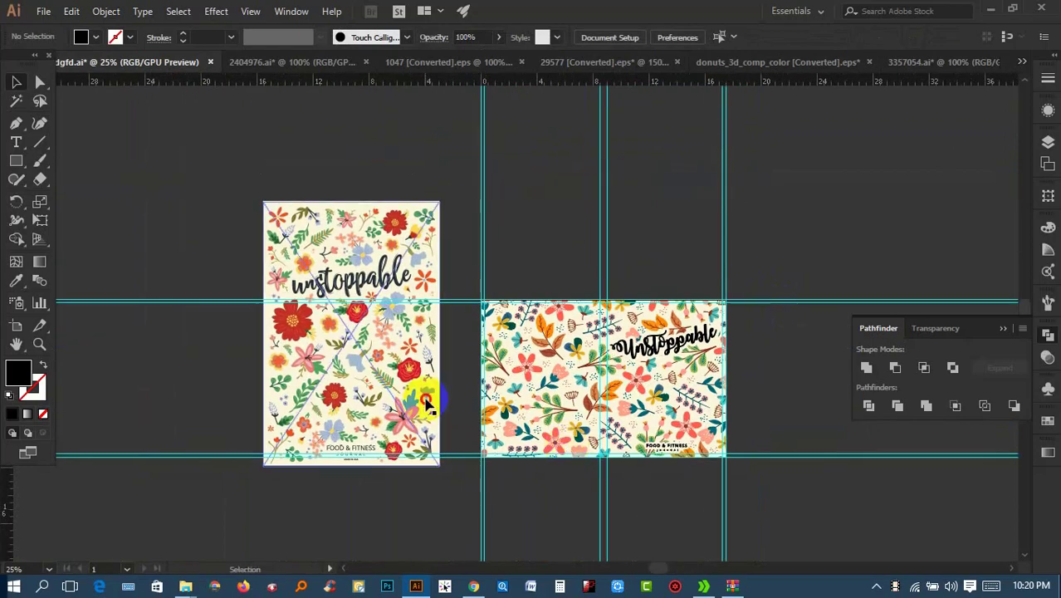
pyautogui.click(426, 266)
pyautogui.scroll(1, 580, 366)
pyautogui.scroll(1, 577, 423)
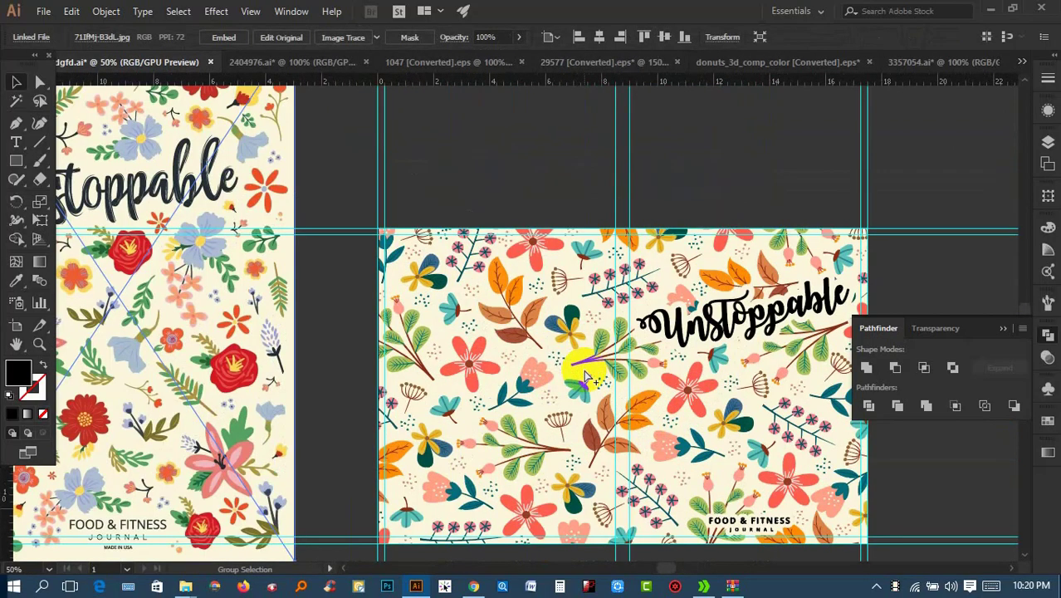
pyautogui.scroll(-1, 586, 375)
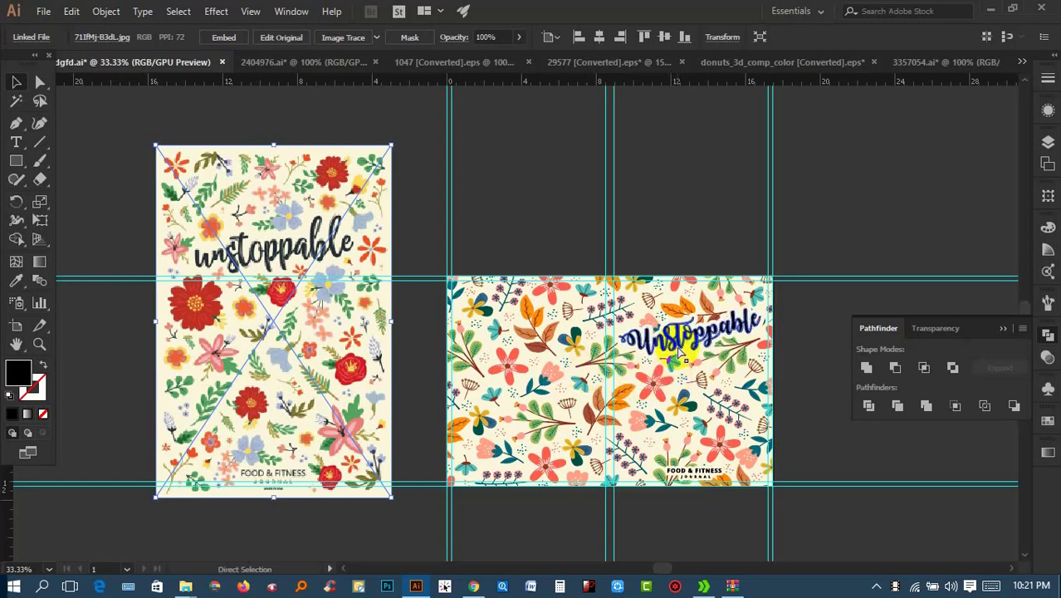
pyautogui.click(647, 349)
pyautogui.click(747, 295)
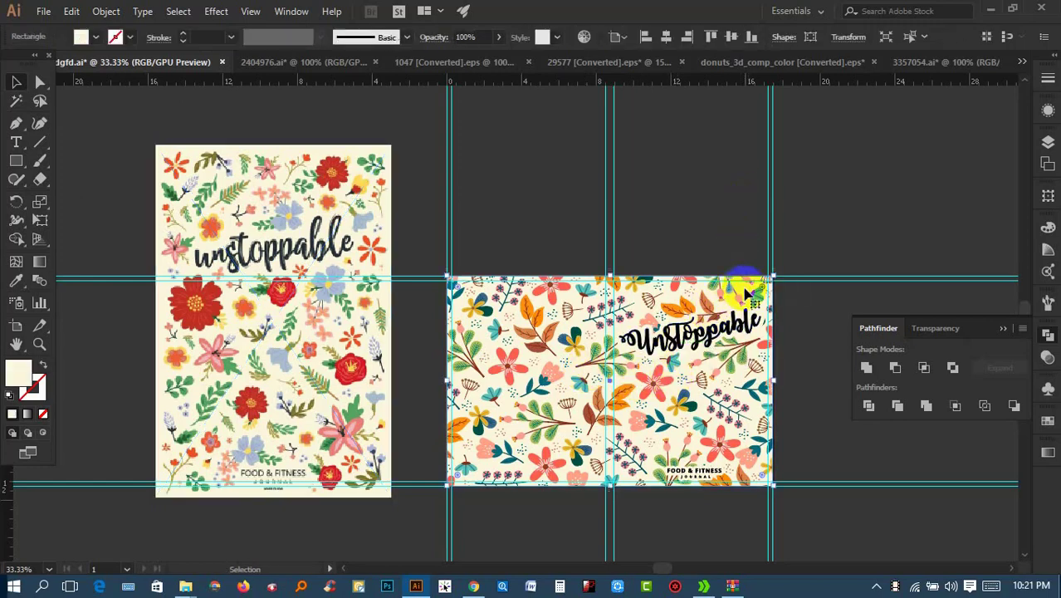
# Recolour the wide cover's background to mint #8DFFDE
pyautogui.doubleClick(18, 371)
pyautogui.click(128, 81)
pyautogui.moveTo(128, 82); pyautogui.dragTo(209, 54)
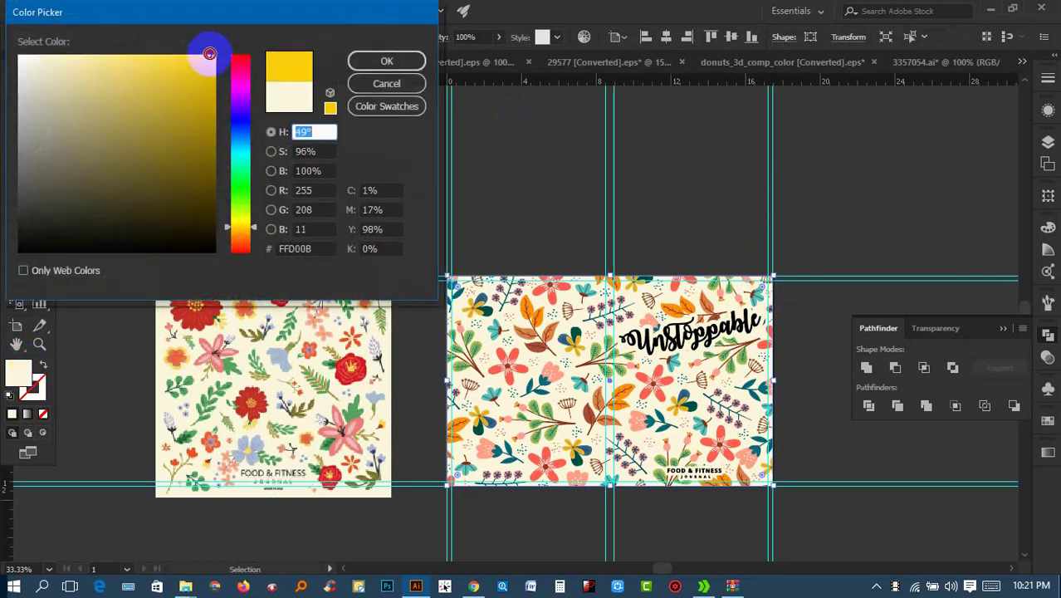
pyautogui.moveTo(237, 143); pyautogui.dragTo(242, 166)
pyautogui.moveTo(174, 68); pyautogui.dragTo(107, 34)
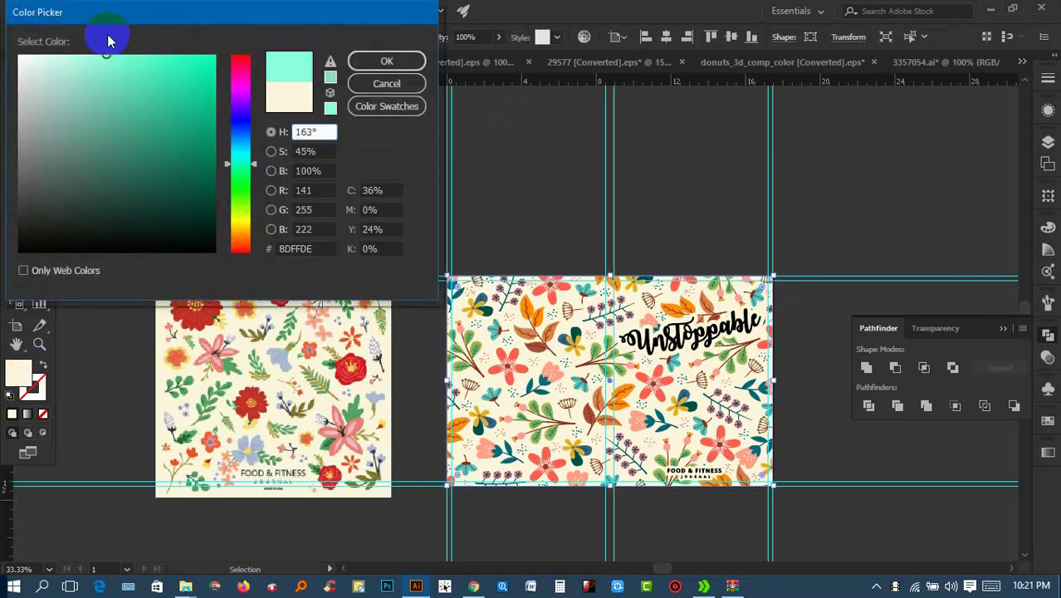
pyautogui.click(402, 61)
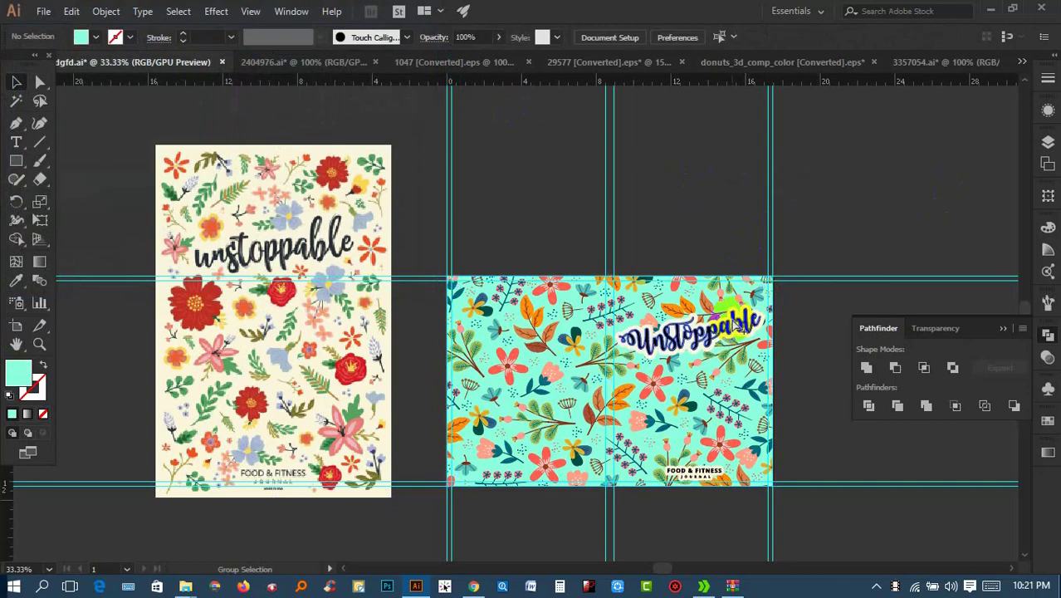
# Apply the mint background colour to the backing shape behind Unstoppable
pyautogui.scroll(3, 731, 320)
pyautogui.click(690, 332)
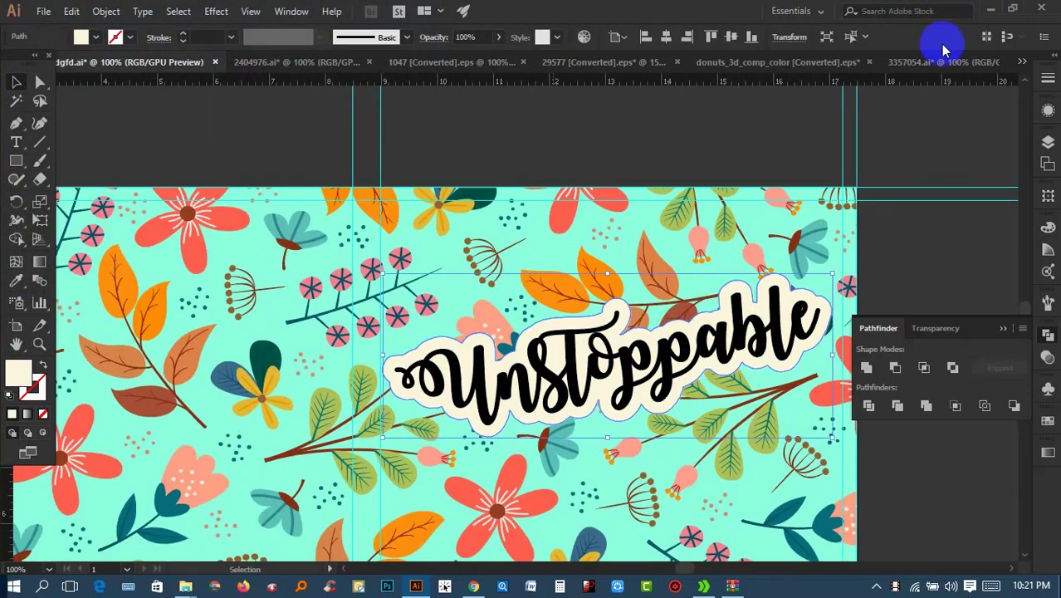
pyautogui.click(853, 37)
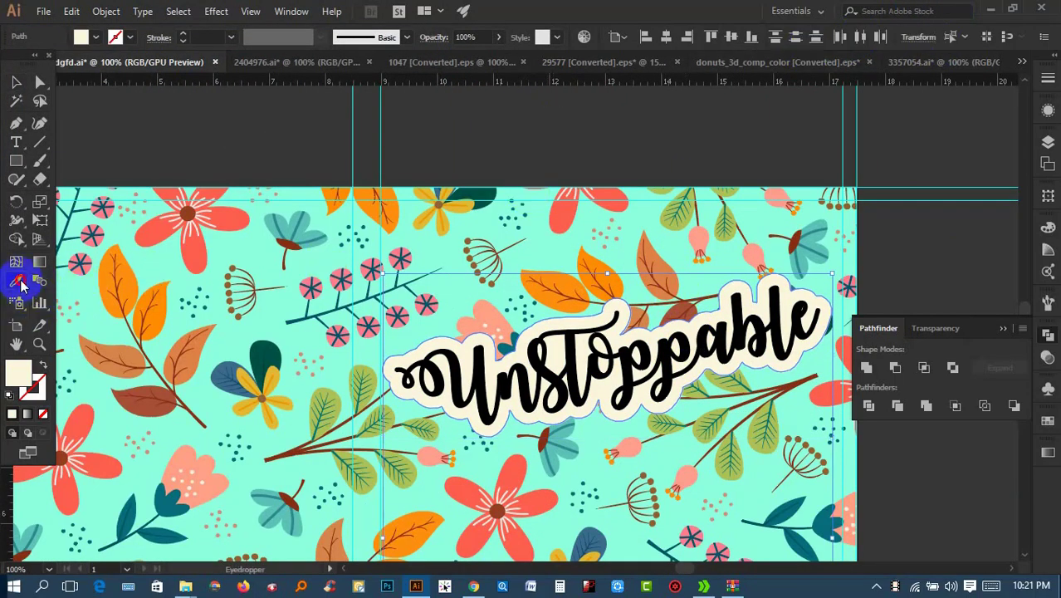
pyautogui.click(162, 265)
pyautogui.click(13, 81)
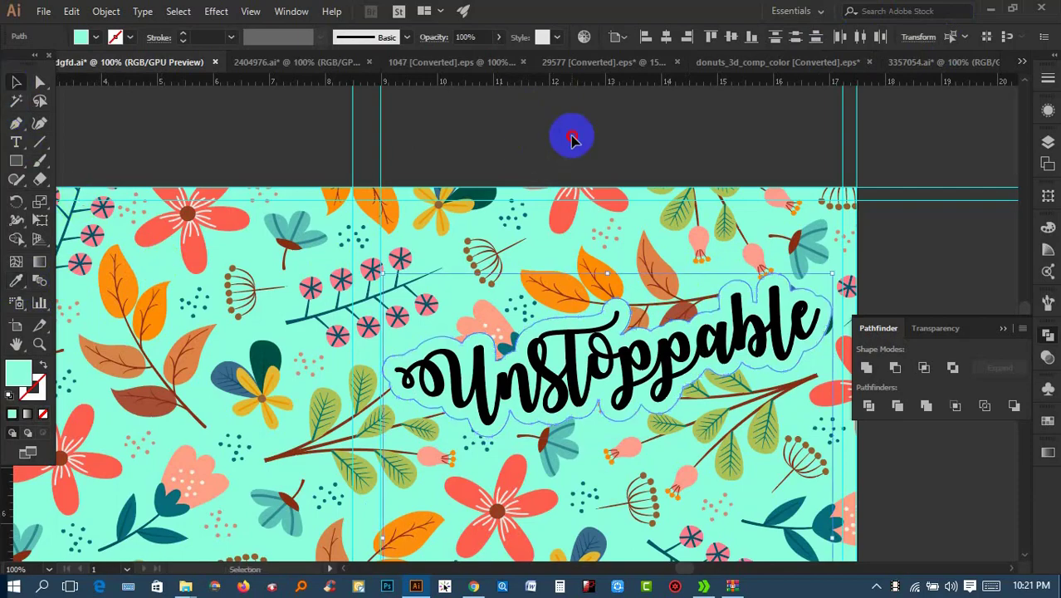
pyautogui.click(568, 135)
# Make the Unstoppable lettering white
pyautogui.click(635, 358)
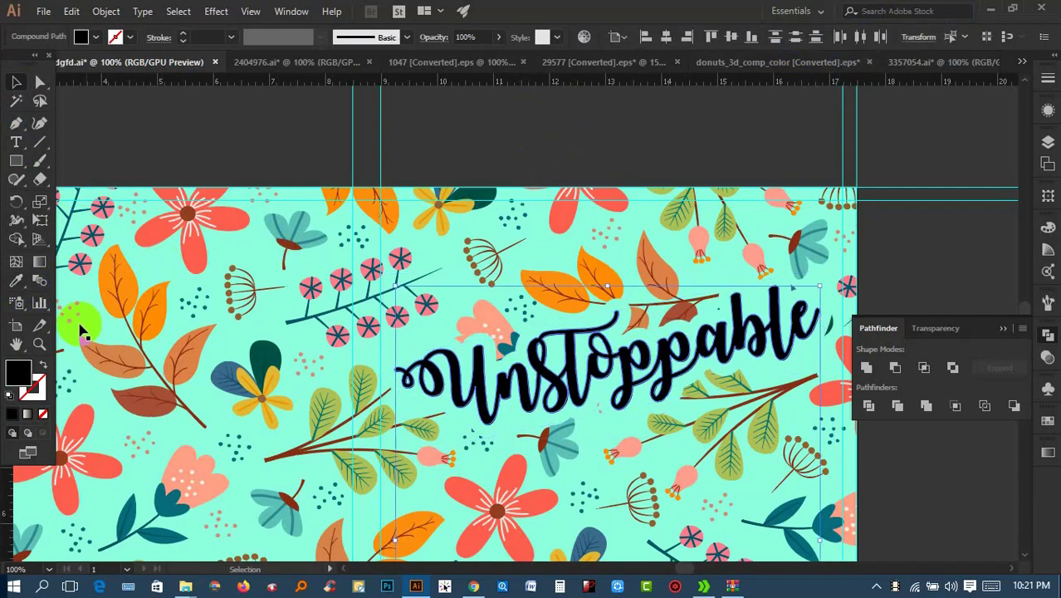
pyautogui.doubleClick(19, 372)
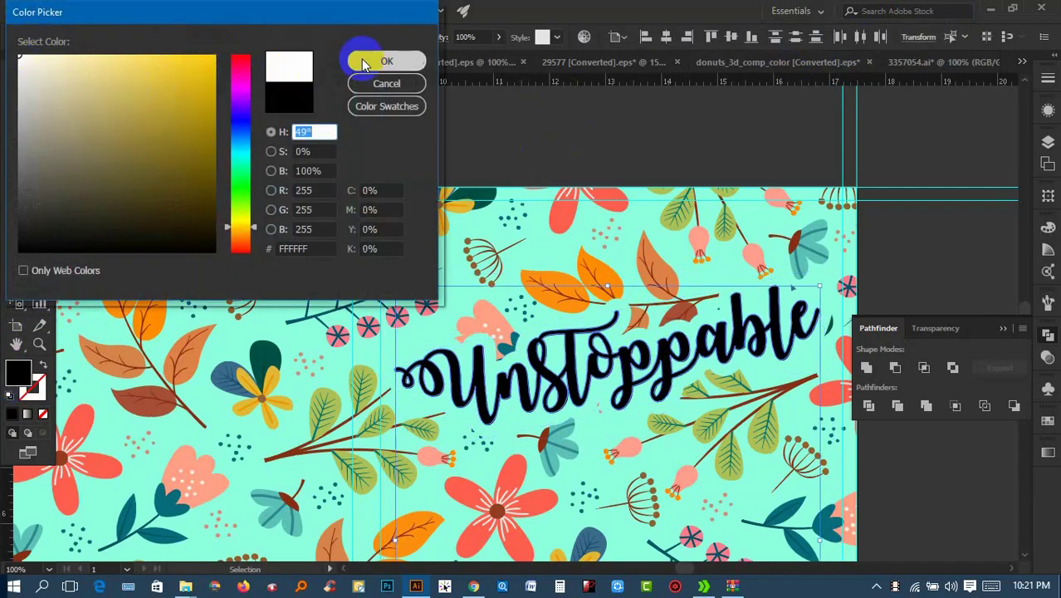
pyautogui.click(367, 58)
pyautogui.keyDown('alt'); pyautogui.scroll(-2, 550, 157); pyautogui.keyUp('alt')
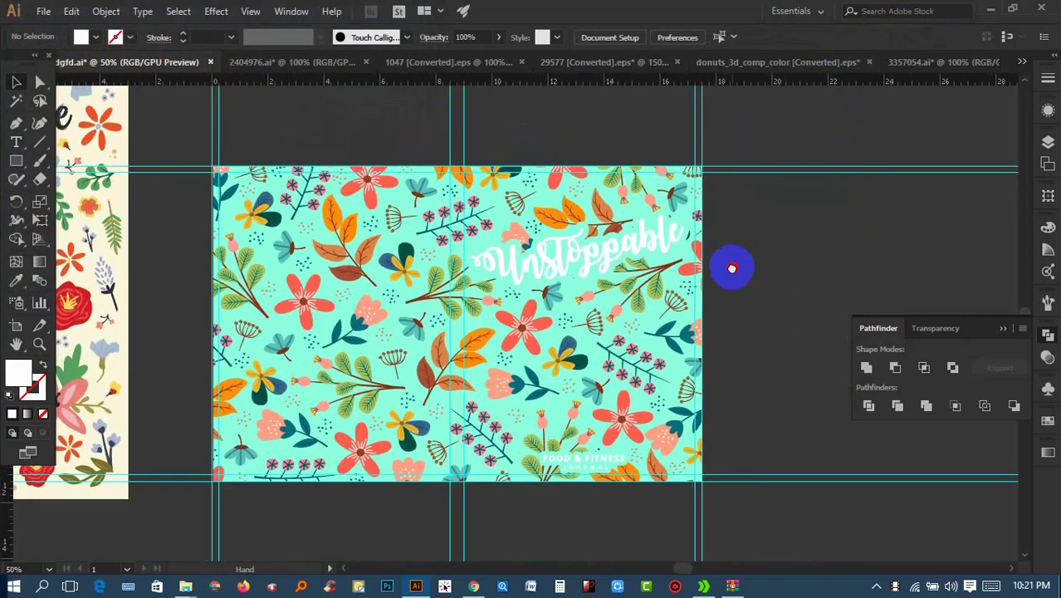
# Select the Unstoppable lettering and shift a copy slightly to the right
pyautogui.keyDown('alt'); pyautogui.scroll(4, 611, 332); pyautogui.keyUp('alt')
pyautogui.keyDown('alt'); pyautogui.scroll(-3, 597, 249); pyautogui.keyUp('alt')
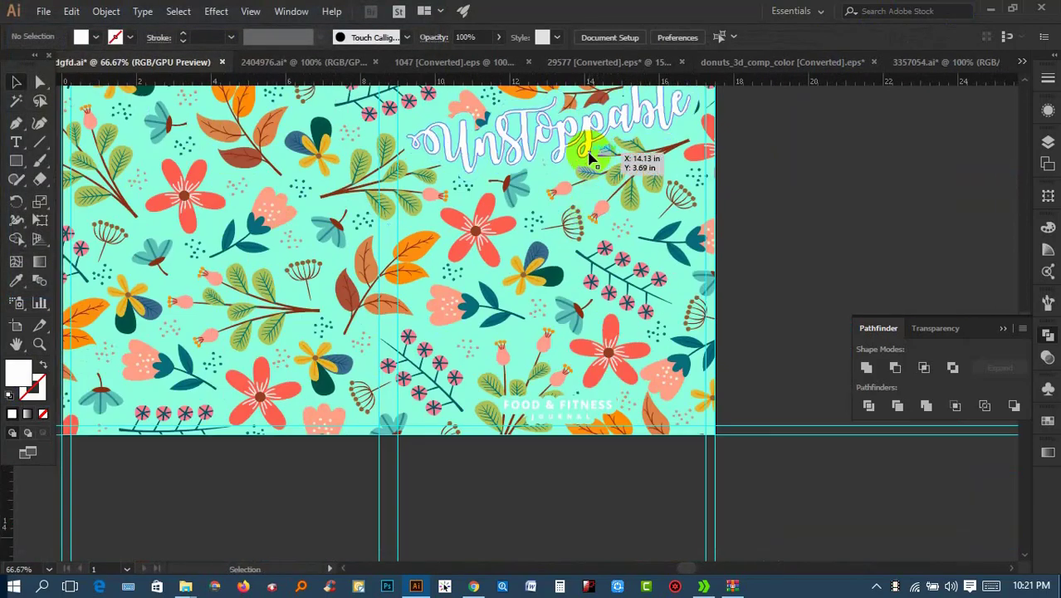
pyautogui.scroll(1, 631, 191)
pyautogui.scroll(1, 598, 191)
pyautogui.scroll(1, 548, 191)
pyautogui.keyDown('alt'); pyautogui.scroll(5, 526, 202); pyautogui.keyUp('alt')
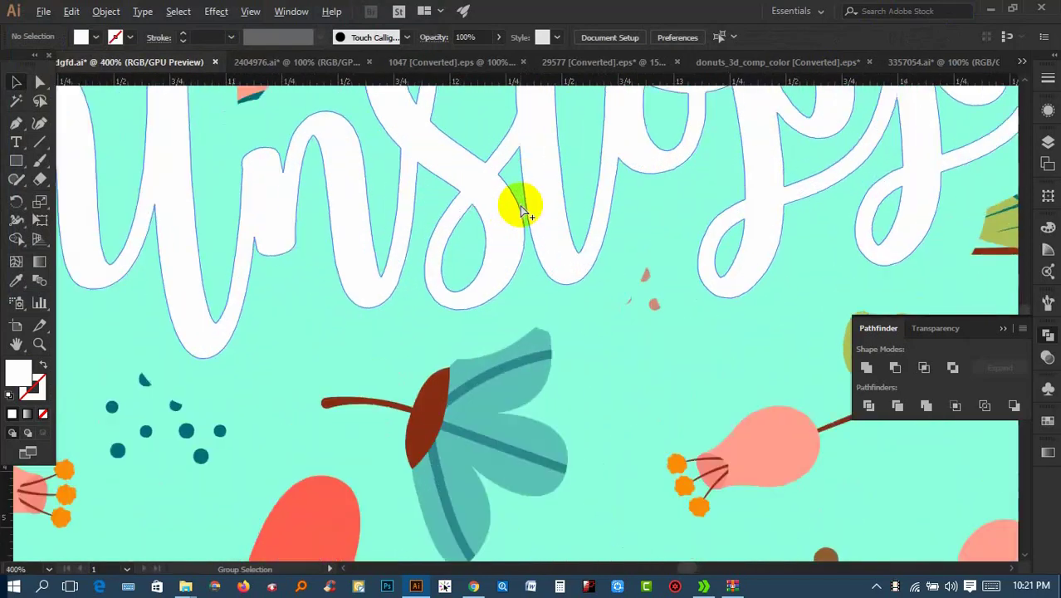
pyautogui.click(505, 225)
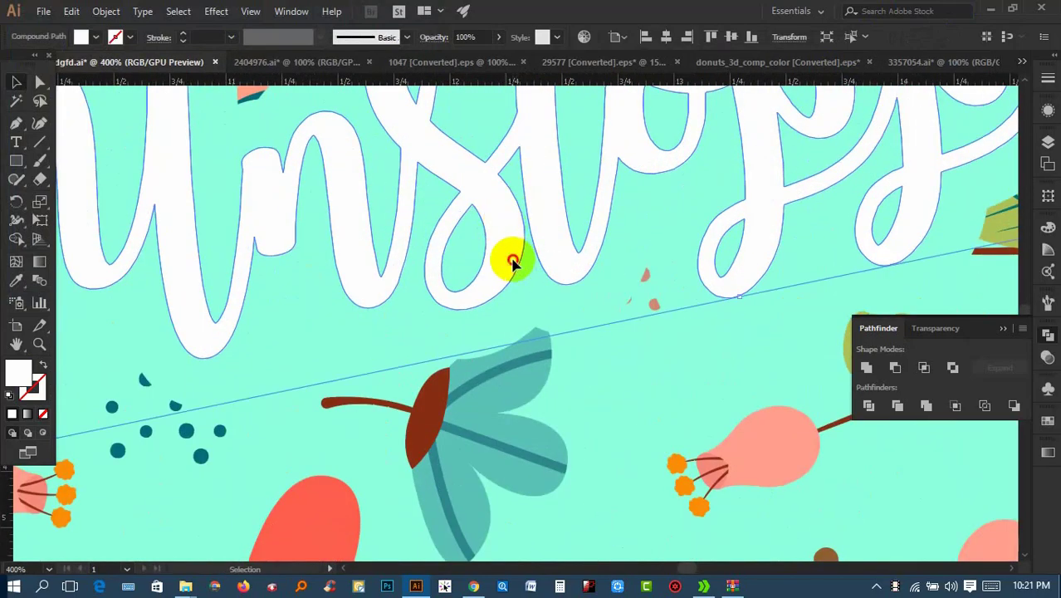
pyautogui.moveTo(515, 263); pyautogui.dragTo(526, 265)
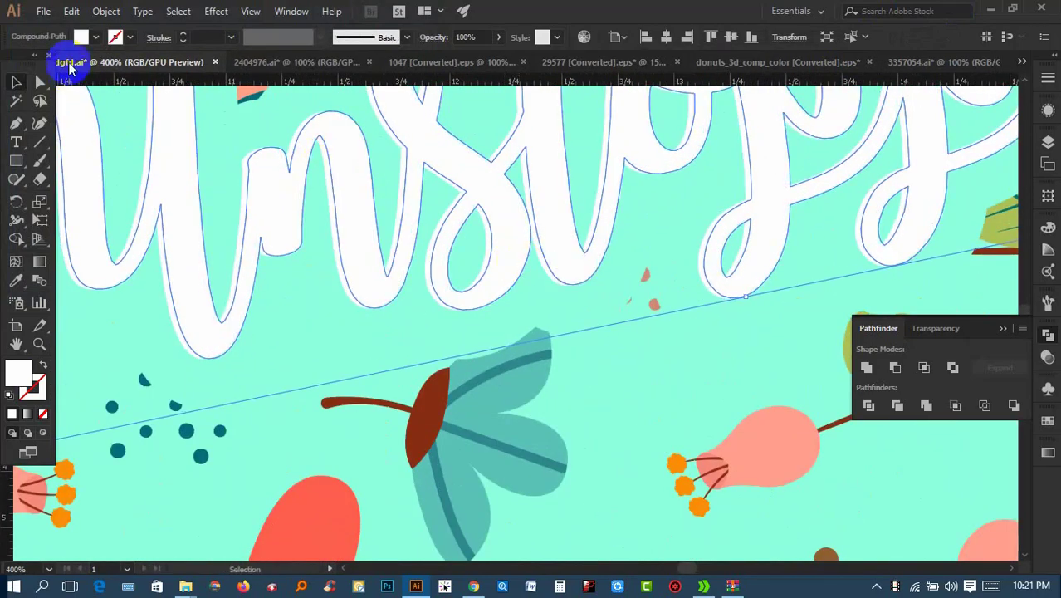
# Give the lettering copy a pure black fill
pyautogui.click(81, 37)
pyautogui.click(46, 63)
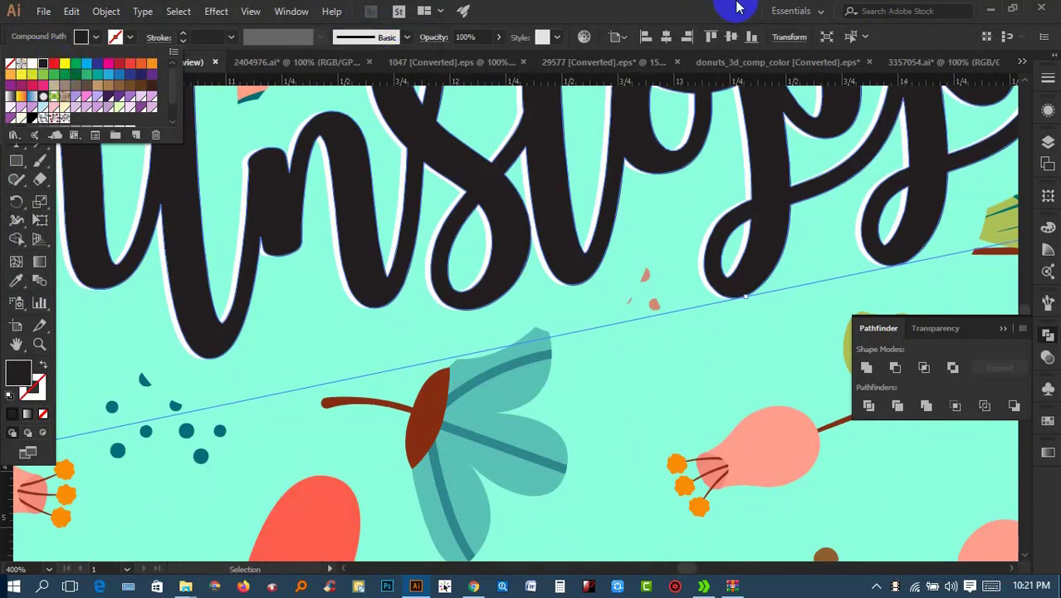
pyautogui.click(201, 379)
pyautogui.doubleClick(19, 372)
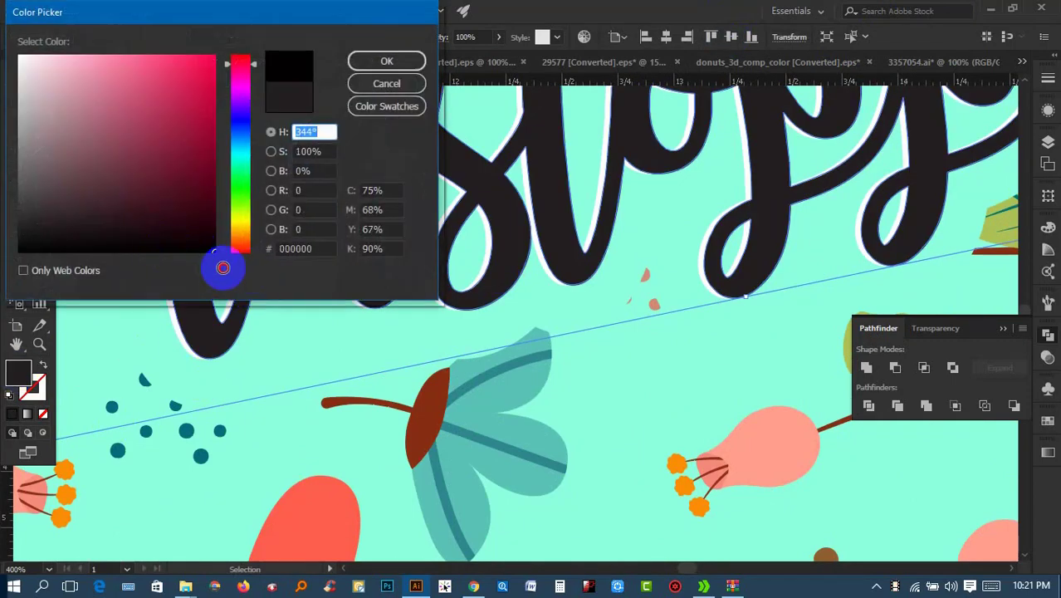
pyautogui.click(409, 62)
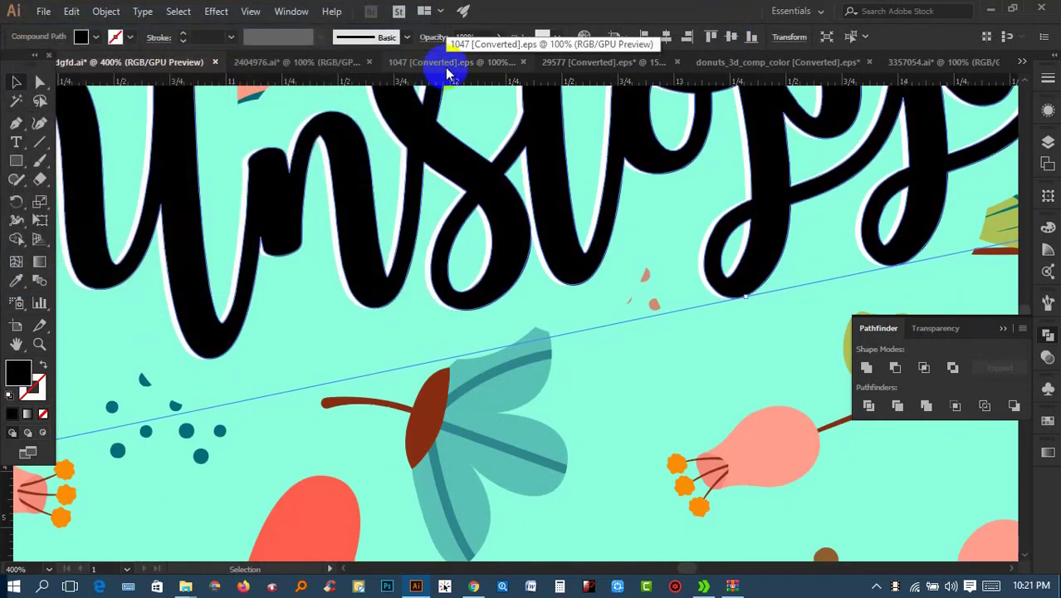
# Place the white lettering over the black copy, offset one nudge down and right
pyautogui.moveTo(395, 344); pyautogui.dragTo(505, 336)
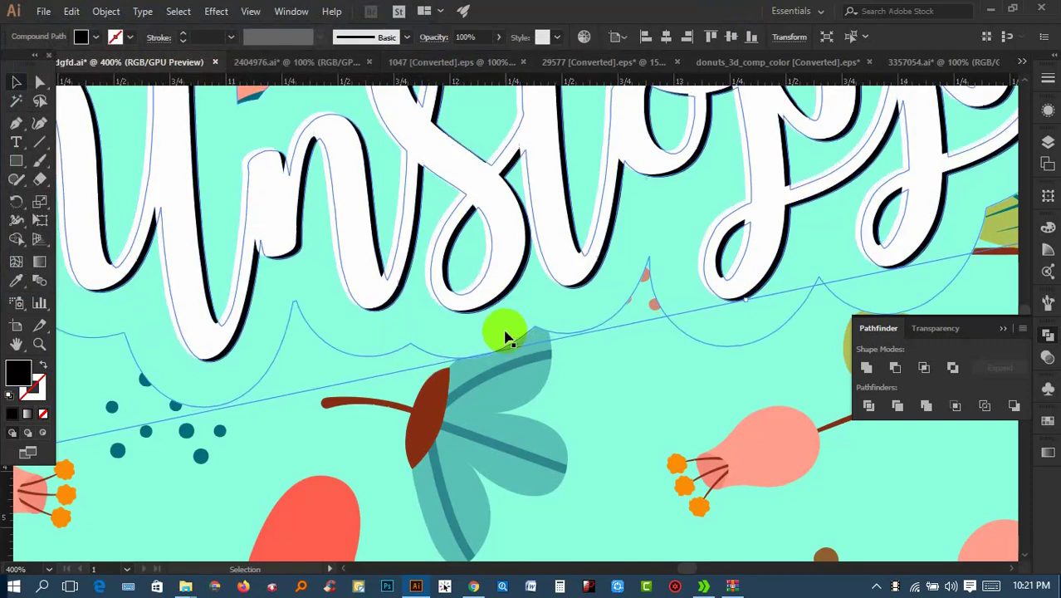
pyautogui.press('Right')
pyautogui.press('Down')
pyautogui.press('Down')
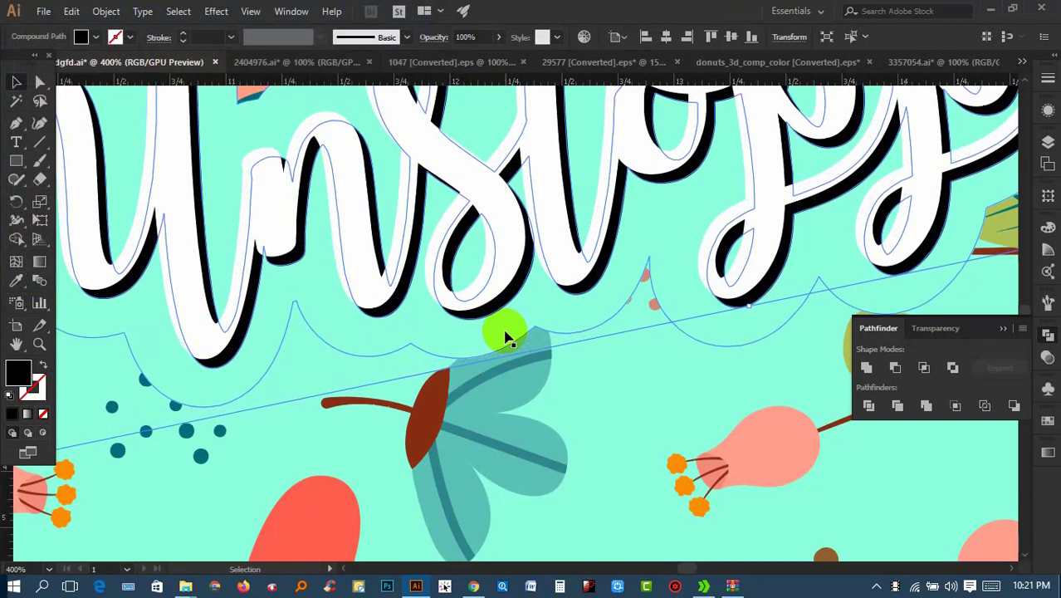
pyautogui.click(505, 336)
pyautogui.keyDown('alt'); pyautogui.scroll(-3, 477, 357); pyautogui.keyUp('alt')
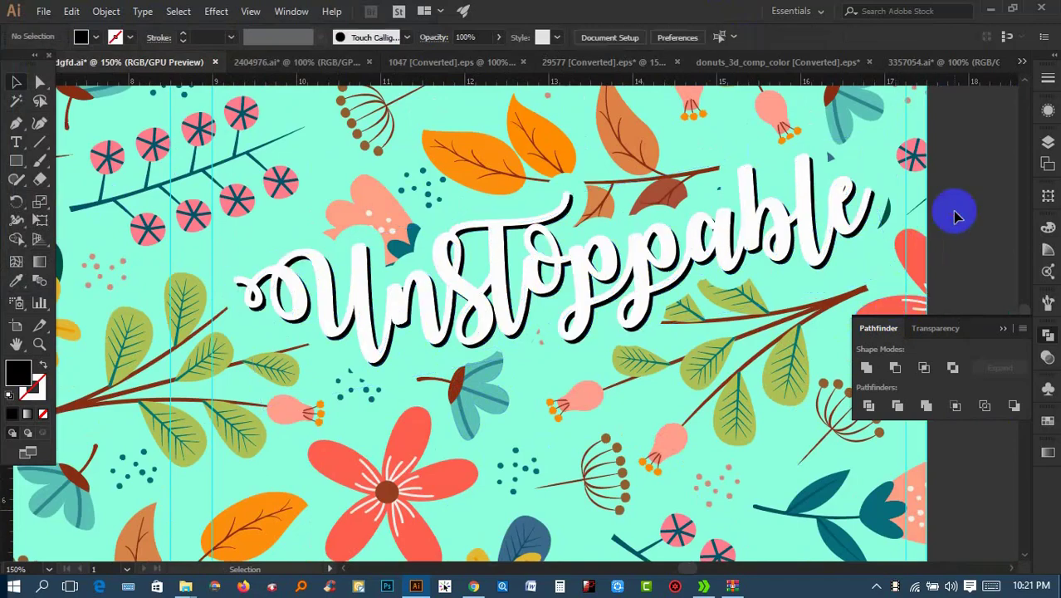
pyautogui.keyDown('alt'); pyautogui.scroll(-3, 734, 147); pyautogui.keyUp('alt')
# Select the FOOD & FITNESS title group and offset a copy slightly down-right
pyautogui.keyDown('alt'); pyautogui.scroll(2, 711, 360); pyautogui.keyUp('alt')
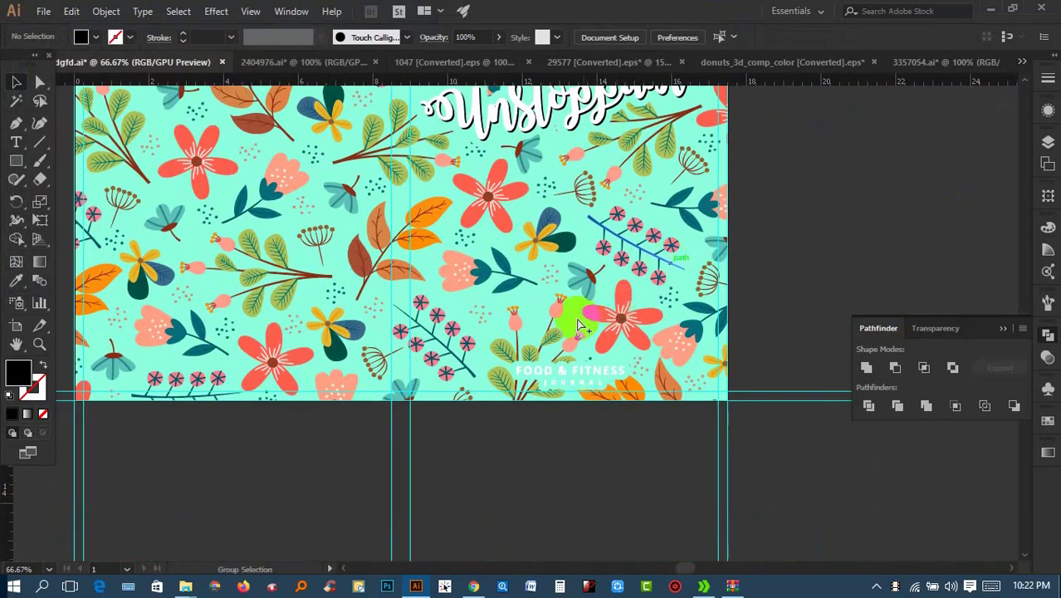
pyautogui.keyDown('alt'); pyautogui.scroll(5, 579, 326); pyautogui.keyUp('alt')
pyautogui.click(562, 407)
pyautogui.keyDown('alt'); pyautogui.scroll(2, 555, 428); pyautogui.keyUp('alt')
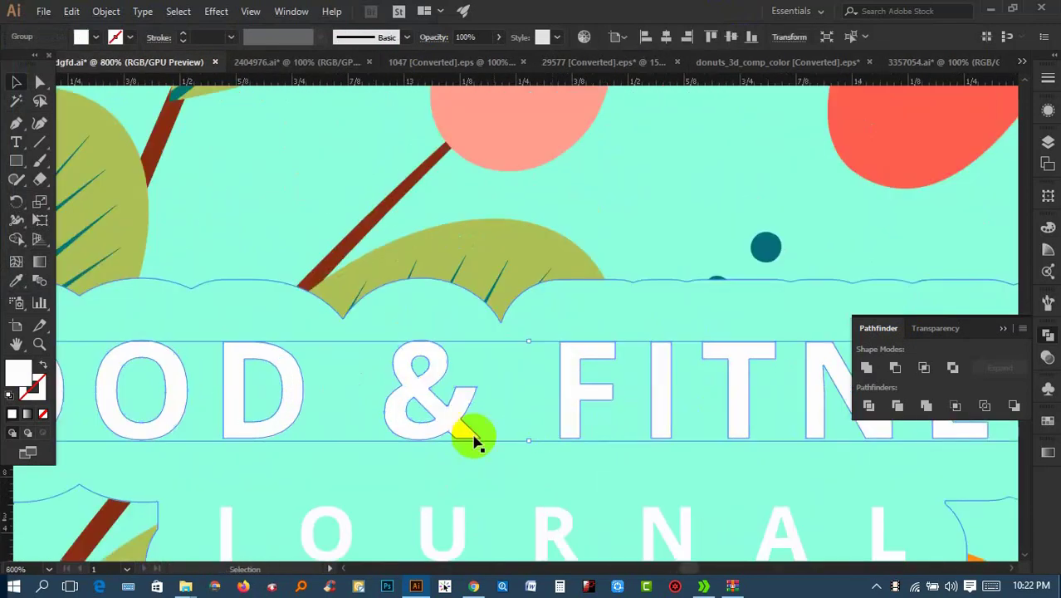
pyautogui.rightClick(460, 505)
pyautogui.click(503, 371)
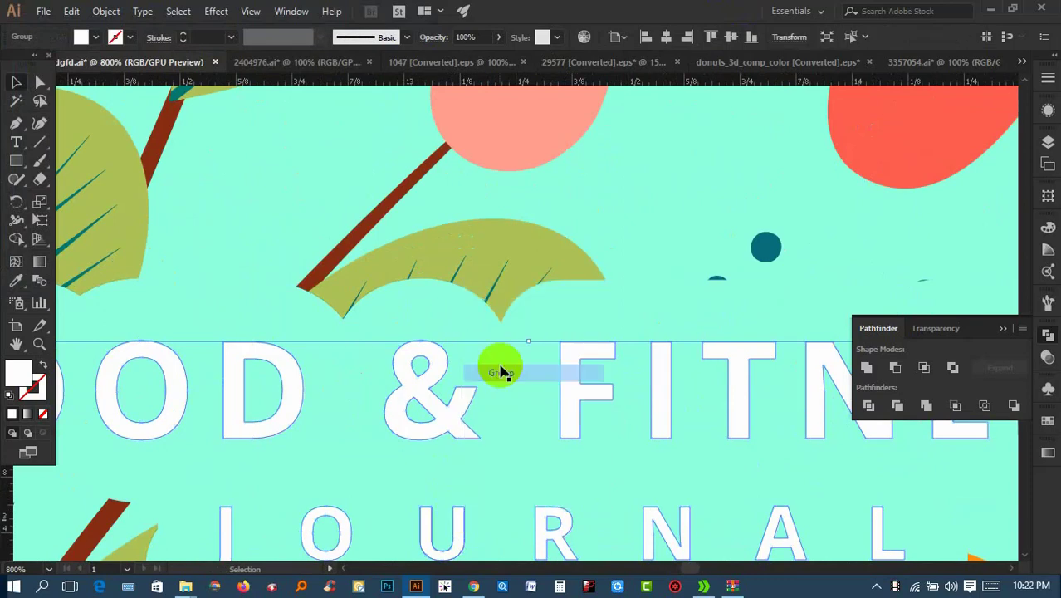
pyautogui.keyDown('alt'); pyautogui.scroll(2, 503, 391); pyautogui.keyUp('alt')
pyautogui.moveTo(509, 313)
pyautogui.mouseDown()
pyautogui.moveTo(515, 320)
pyautogui.moveTo(496, 339)
pyautogui.mouseUp()
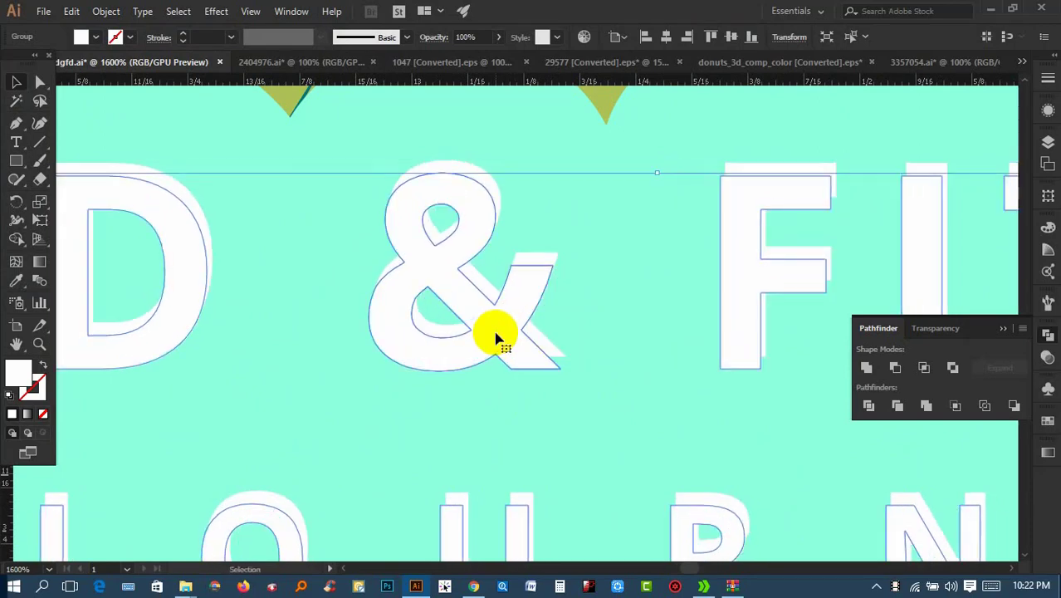
# Fill the title copy black as a shadow and adjust the group's position
pyautogui.doubleClick(22, 376)
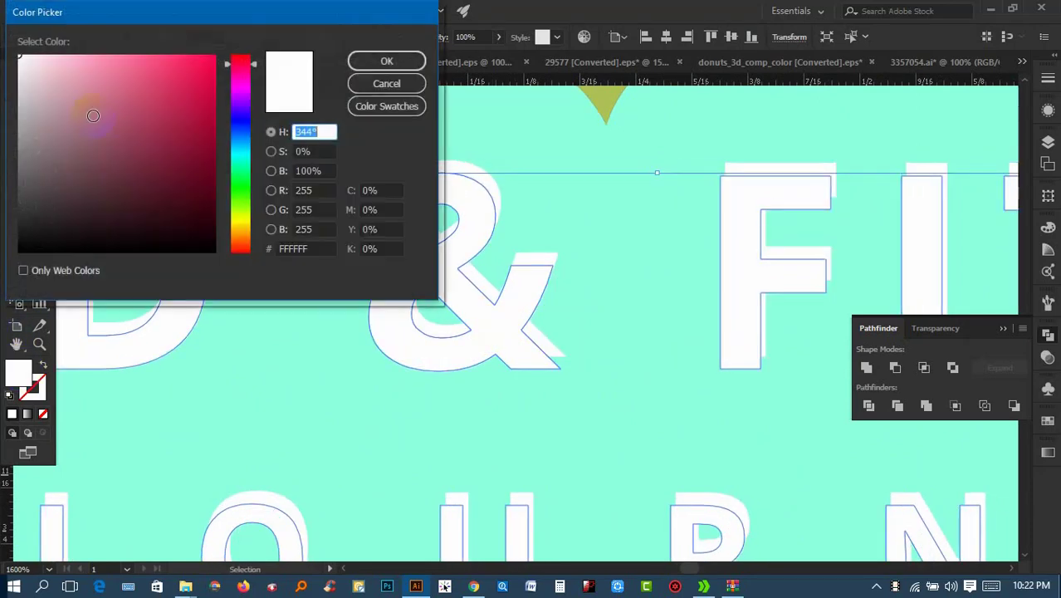
pyautogui.click(200, 239)
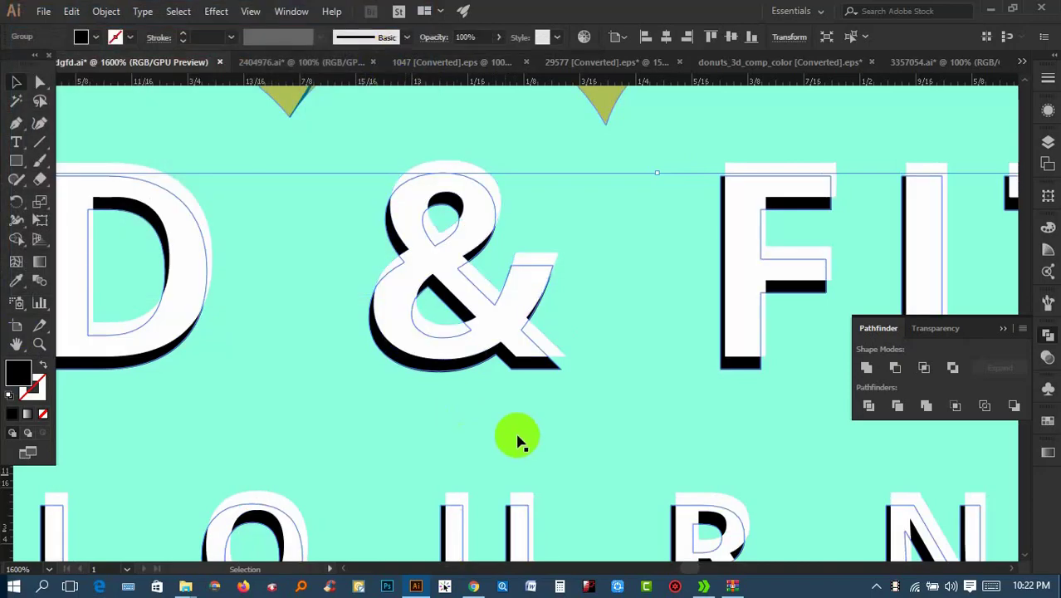
pyautogui.scroll(-3, 597, 397)
pyautogui.press('v')
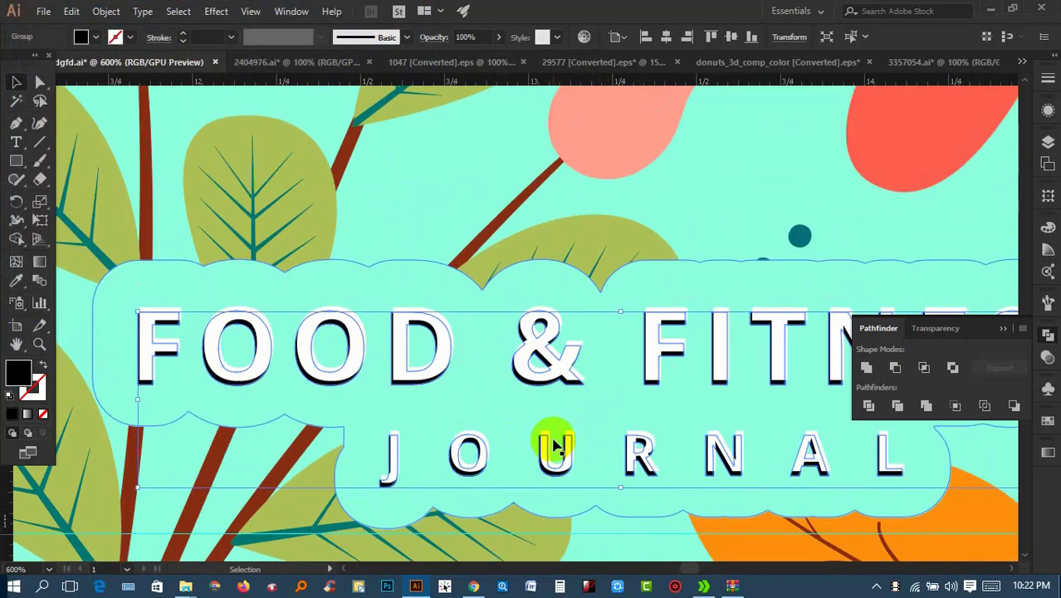
pyautogui.moveTo(554, 446); pyautogui.dragTo(558, 449)
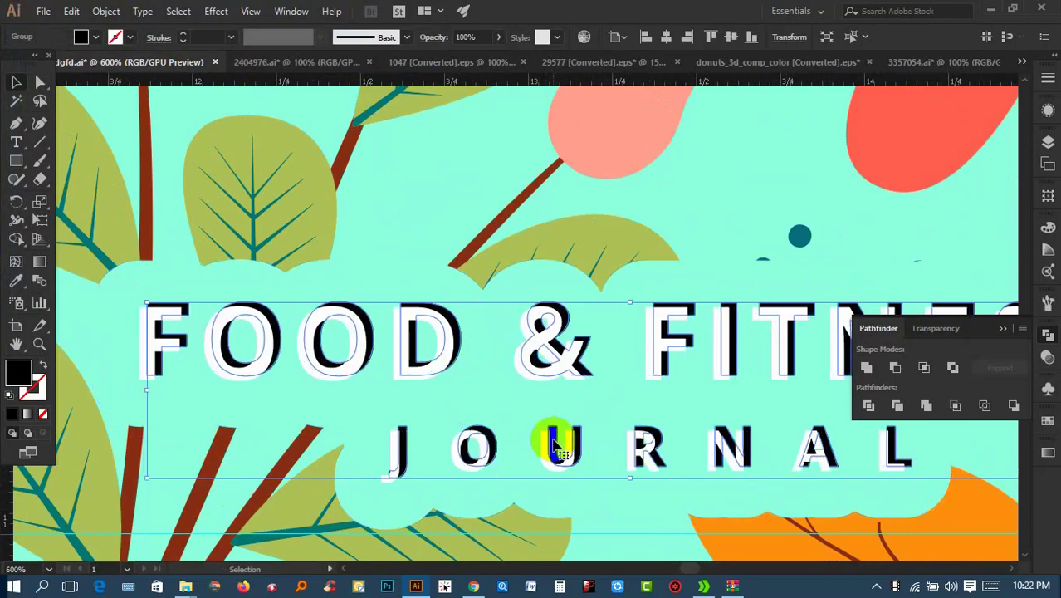
pyautogui.scroll(-3, 656, 384)
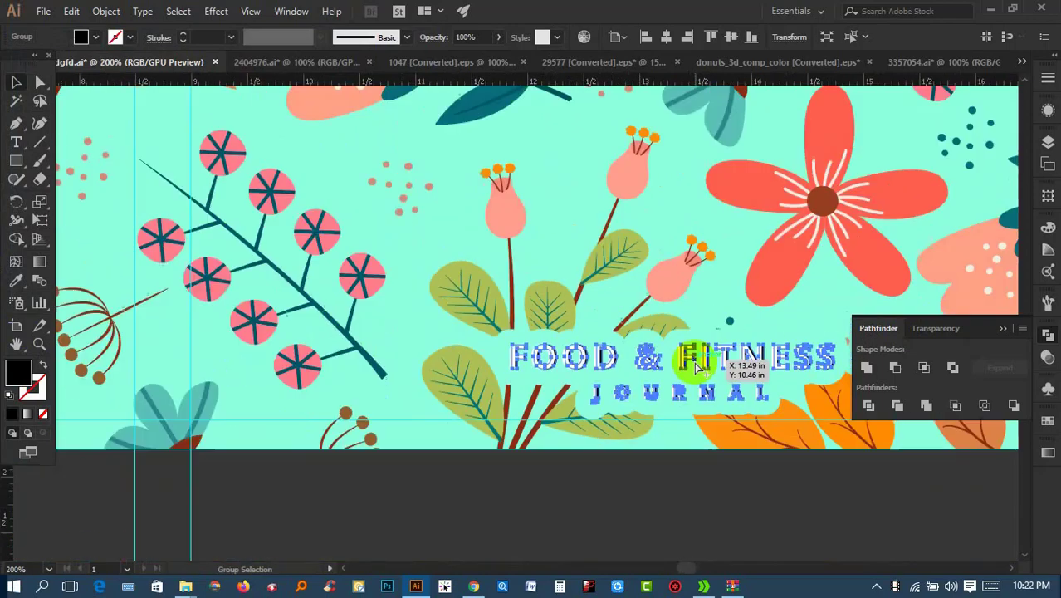
pyautogui.click(683, 509)
pyautogui.scroll(-2, 685, 512)
pyautogui.scroll(-2, 682, 508)
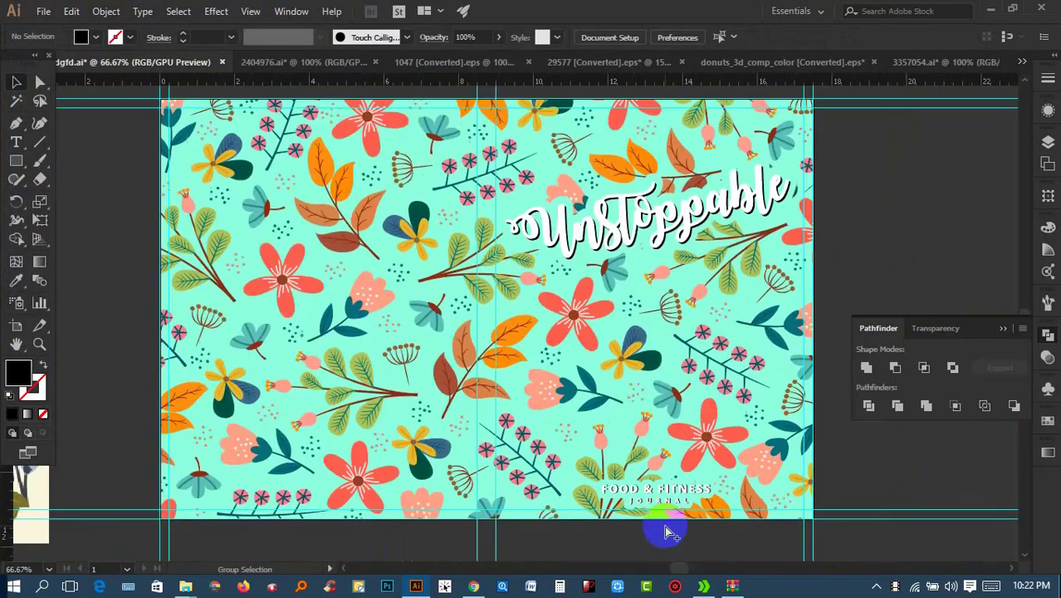
pyautogui.moveTo(841, 385)
pyautogui.mouseDown()
pyautogui.moveTo(1009, 378)
pyautogui.moveTo(1027, 366)
pyautogui.mouseUp()
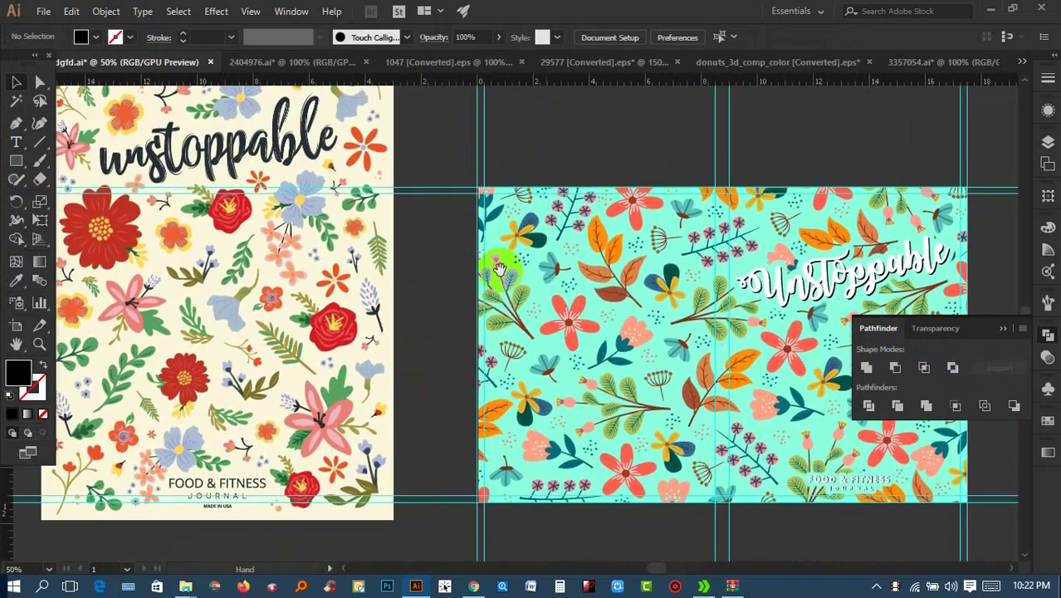
# Delete the floral pattern, lettering and cloud from the right artboard, keeping the mint rectangle
pyautogui.scroll(-2, 488, 253)
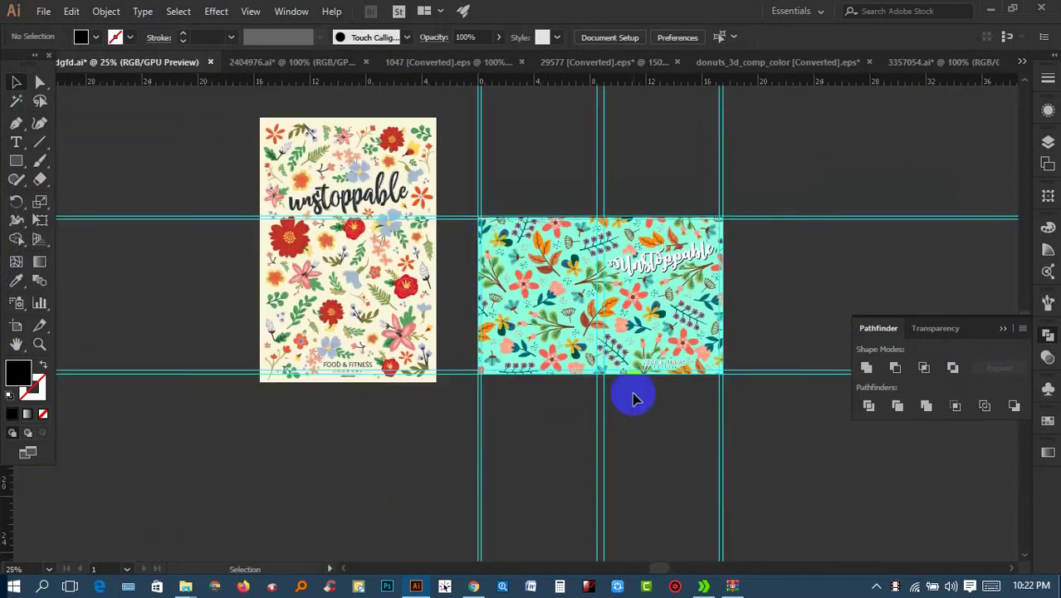
pyautogui.moveTo(479, 245); pyautogui.dragTo(764, 287)
pyautogui.click(739, 289)
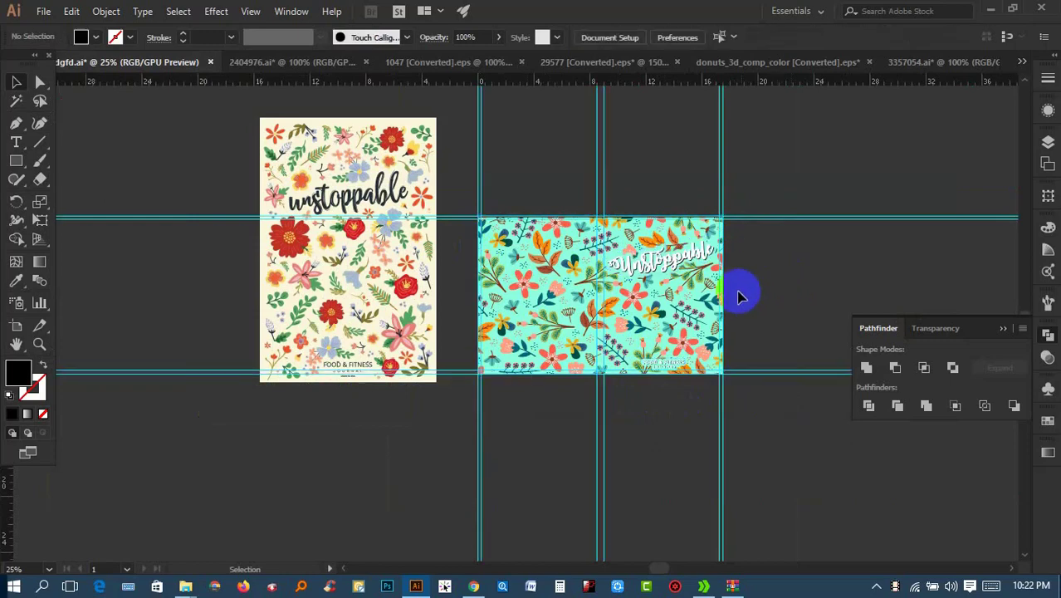
pyautogui.click(660, 298)
pyautogui.press('Delete')
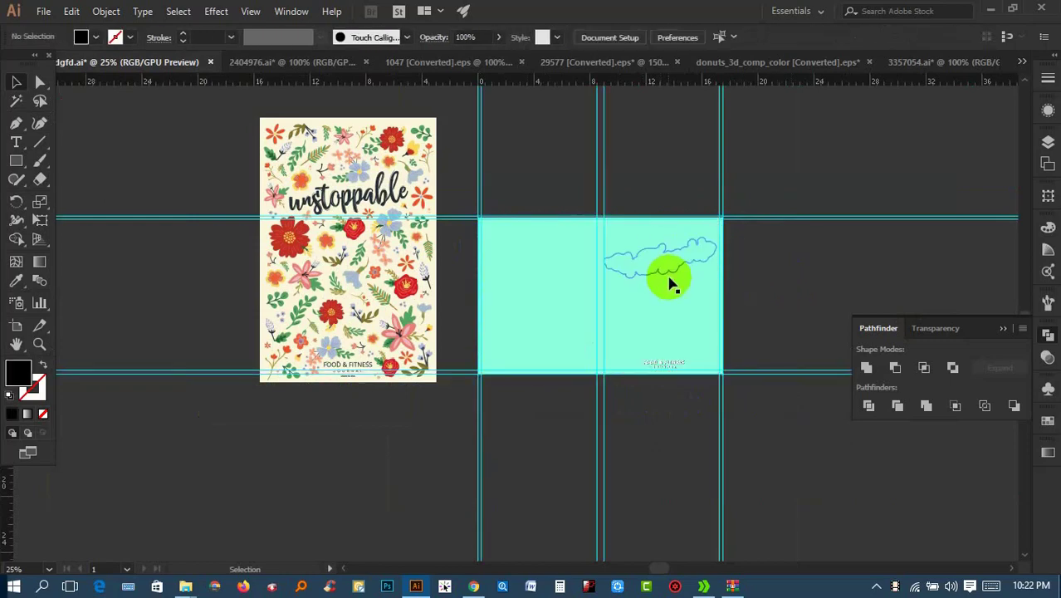
pyautogui.press('Delete')
pyautogui.click(670, 274)
pyautogui.press('Delete')
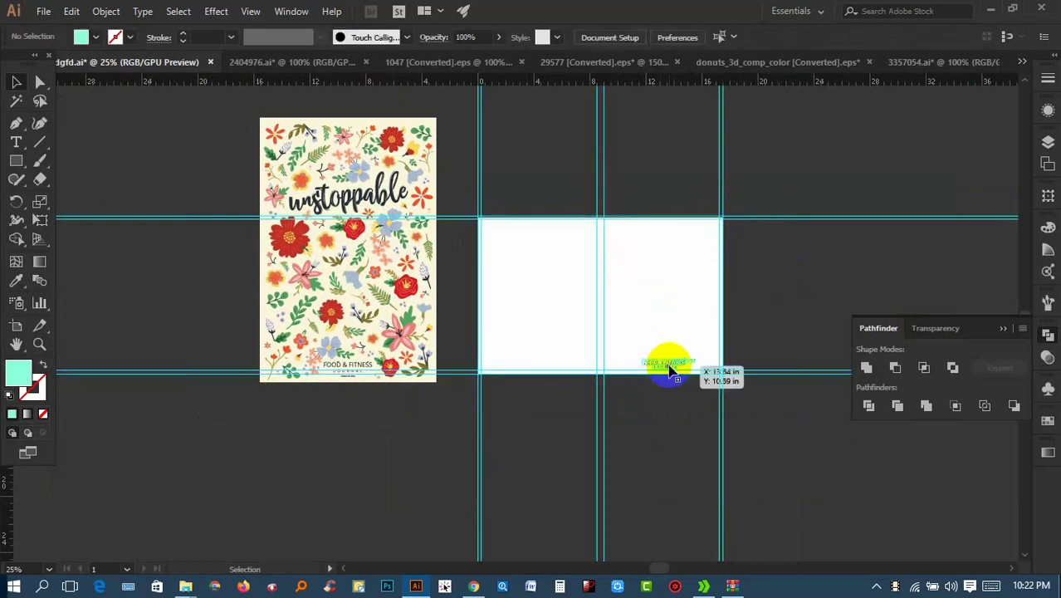
pyautogui.hotkey('ctrl', 'z')
pyautogui.hotkey('ctrl', 'z')
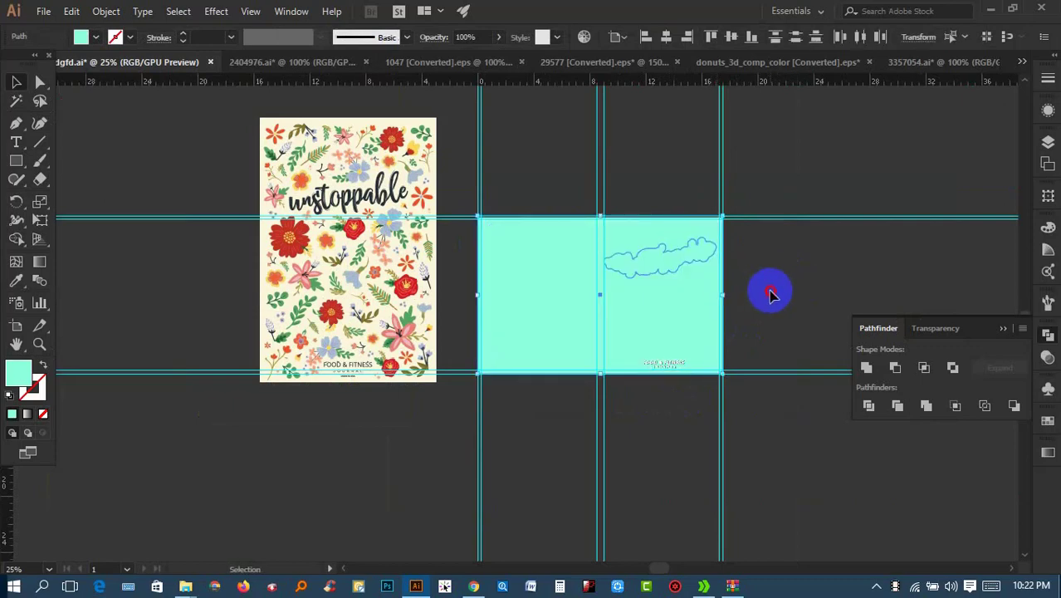
pyautogui.moveTo(702, 289); pyautogui.dragTo(412, 476)
pyautogui.click(674, 261)
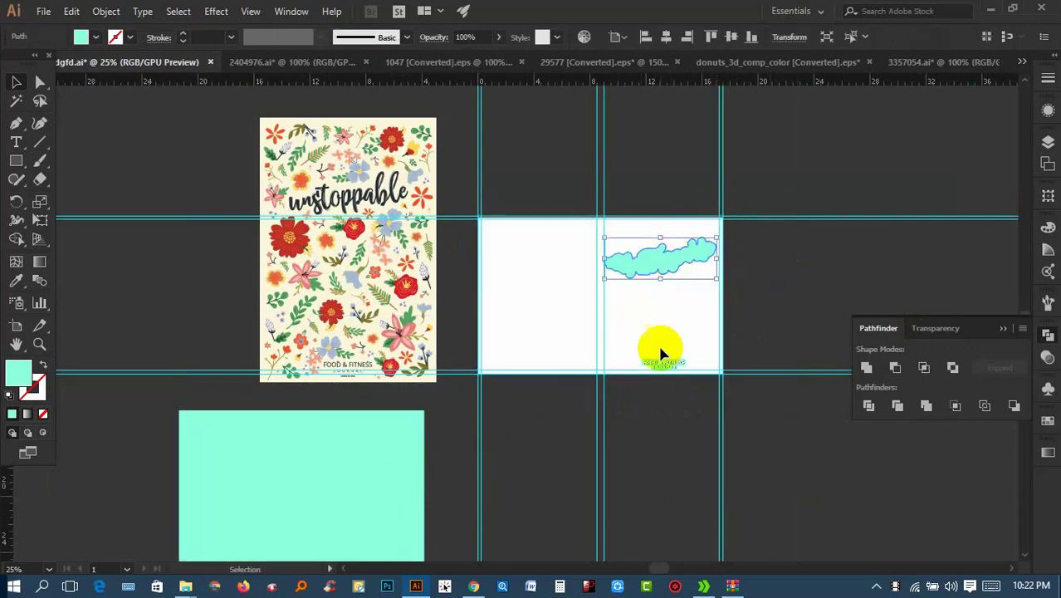
pyautogui.press('Delete')
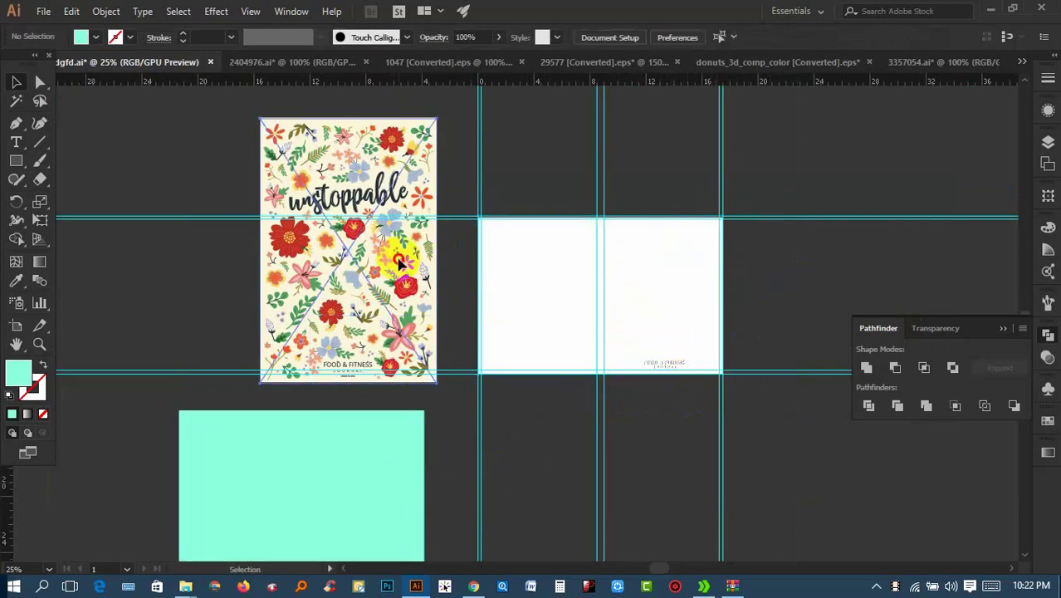
# Centre the mint rectangle horizontally and vertically on the artboard and expand it
pyautogui.moveTo(663, 362); pyautogui.dragTo(677, 368)
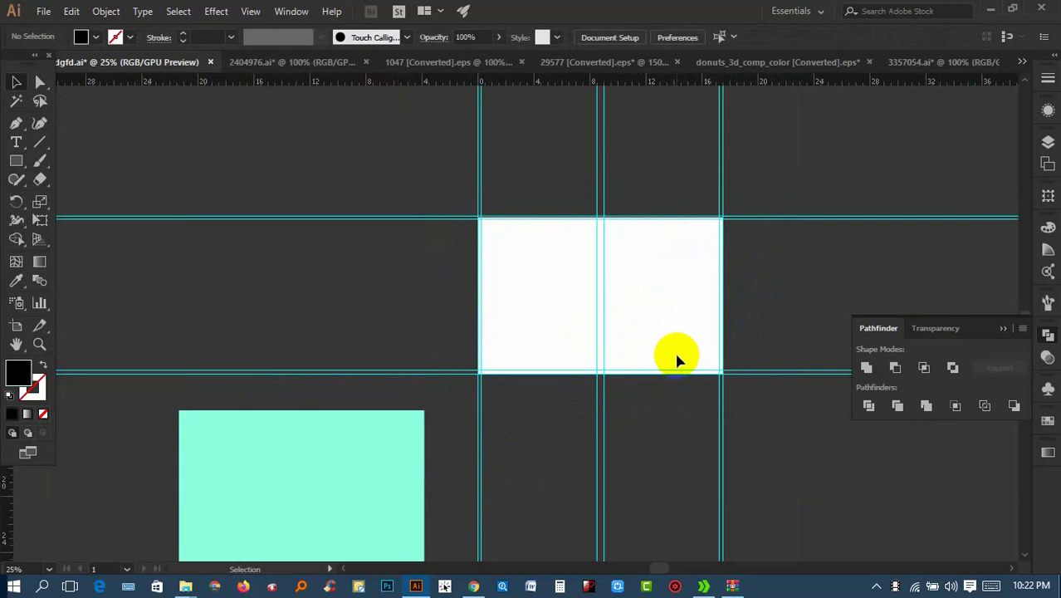
pyautogui.click(433, 454)
pyautogui.click(669, 37)
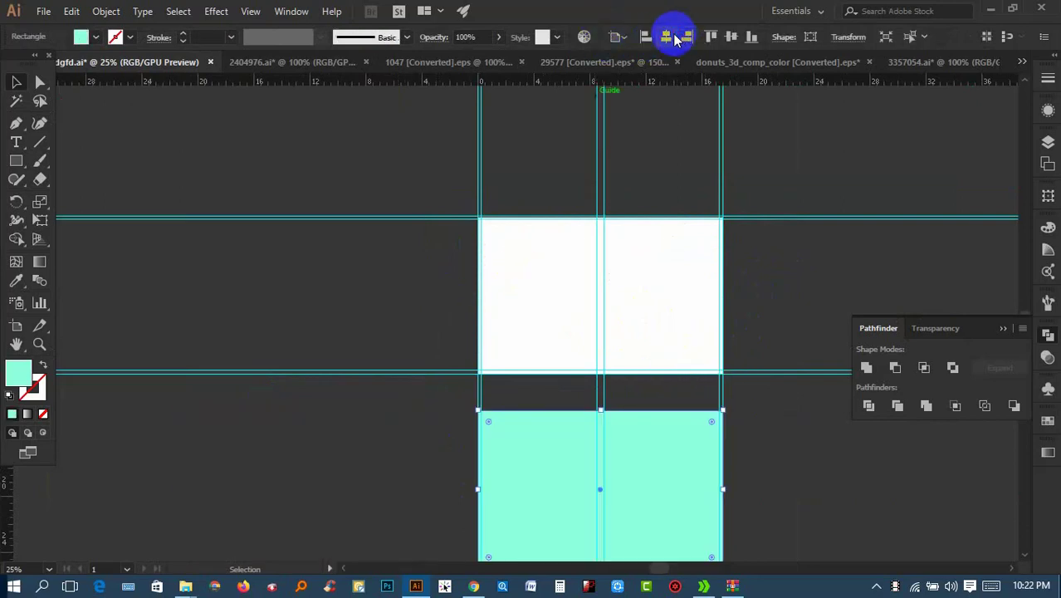
pyautogui.click(731, 36)
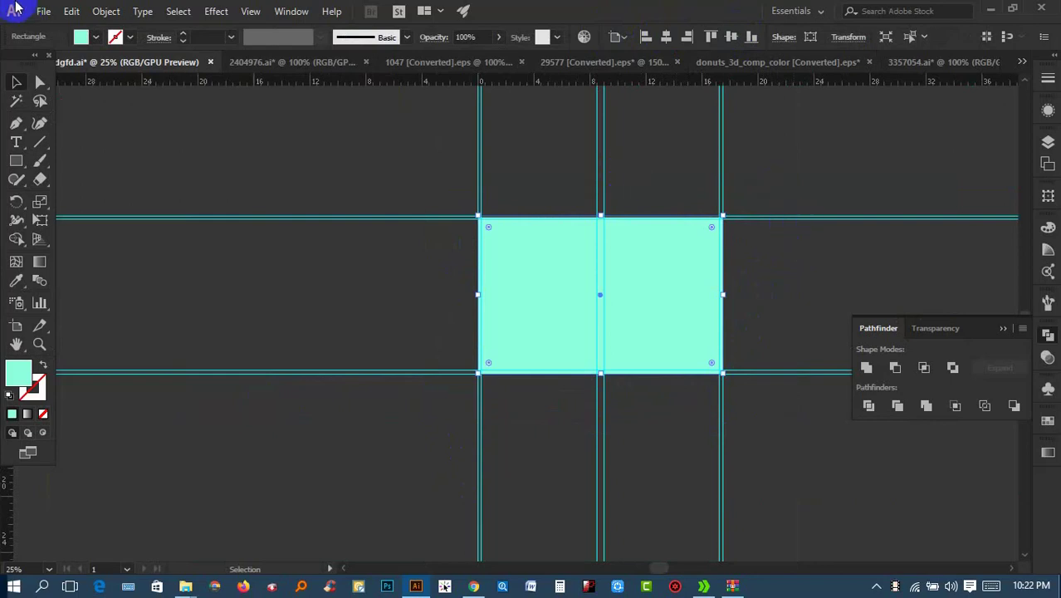
pyautogui.click(117, 13)
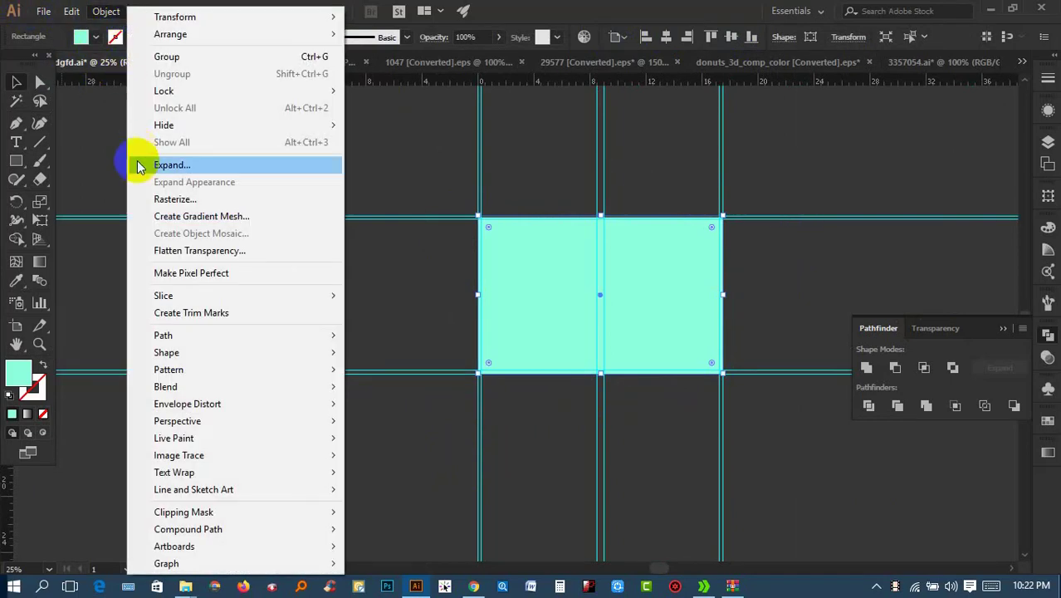
pyautogui.click(163, 164)
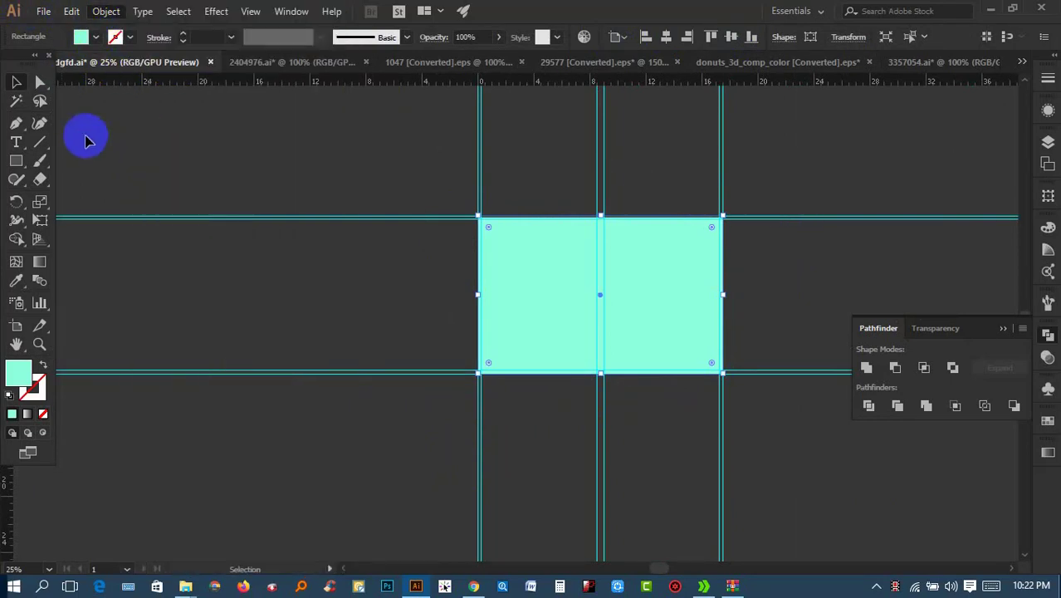
pyautogui.click(521, 284)
# Close the archive, minimize all windows, and select Type of Work in 3 Days Mega Design Elements Classes
pyautogui.click(989, 9)
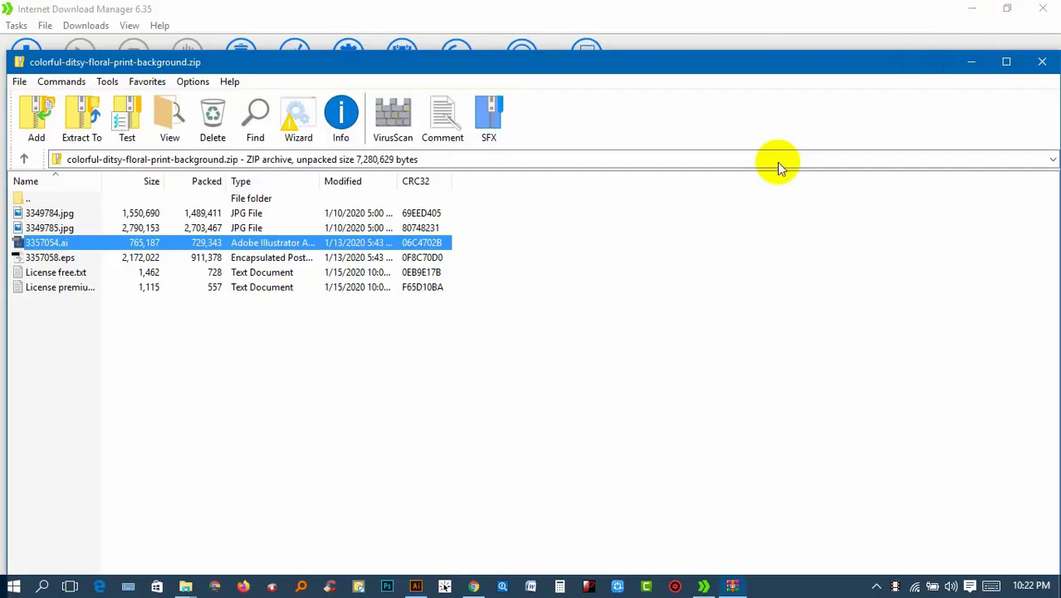
pyautogui.click(1042, 61)
pyautogui.click(972, 8)
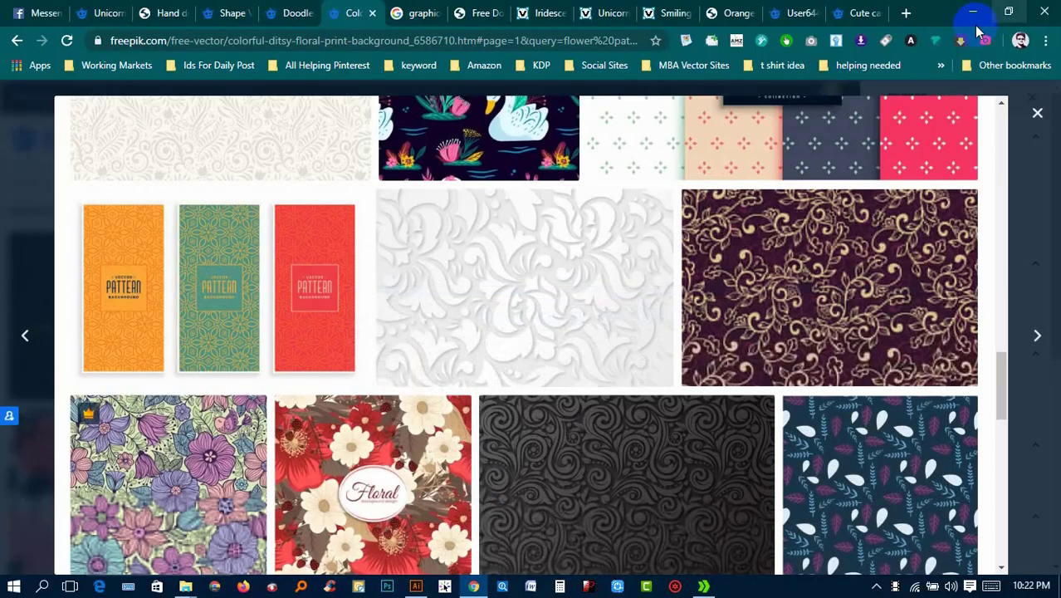
pyautogui.click(973, 12)
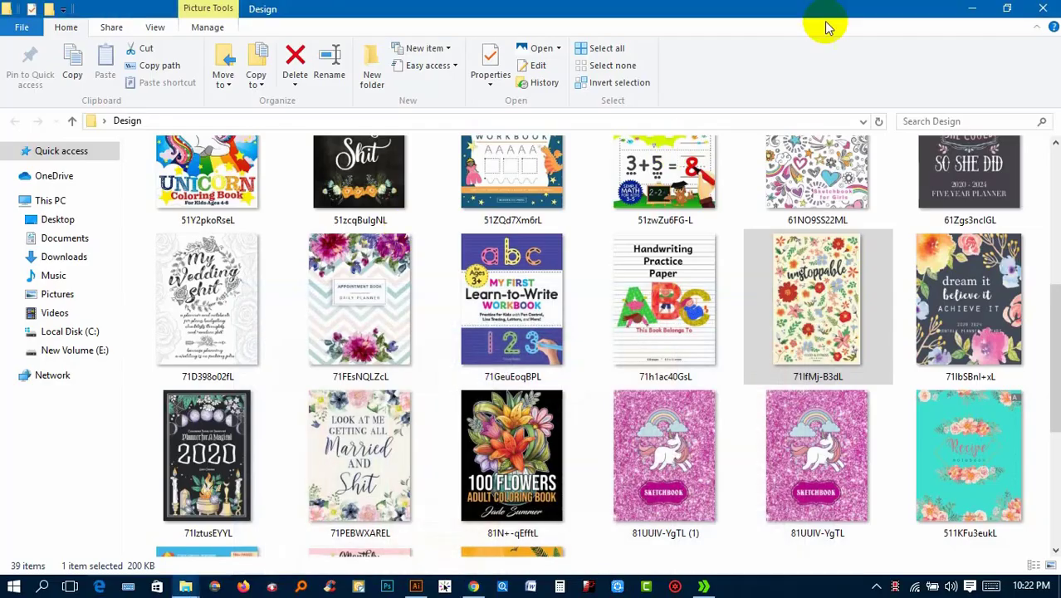
pyautogui.click(977, 9)
pyautogui.click(980, 8)
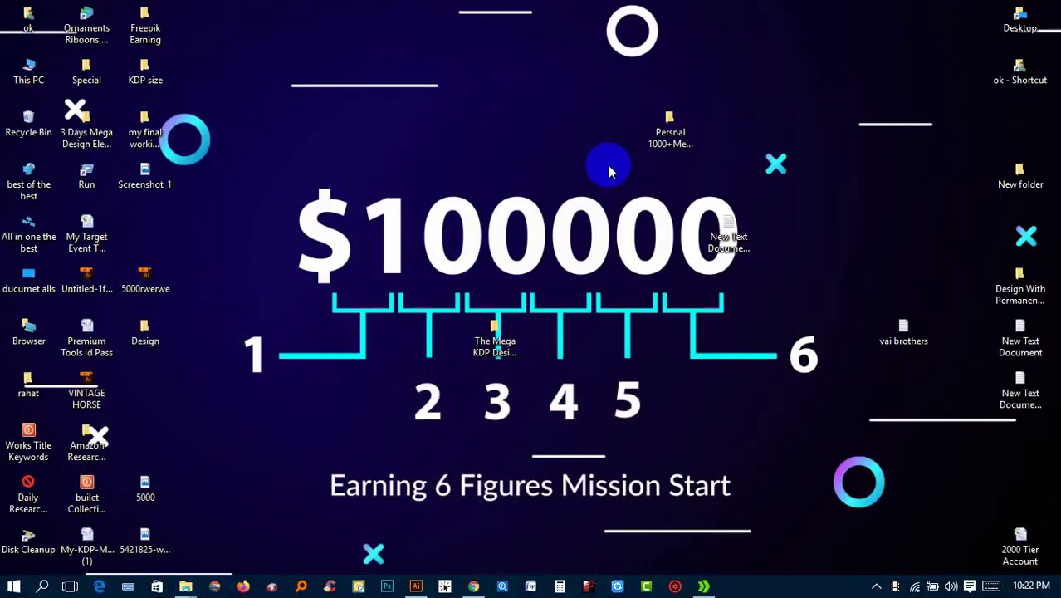
pyautogui.doubleClick(100, 133)
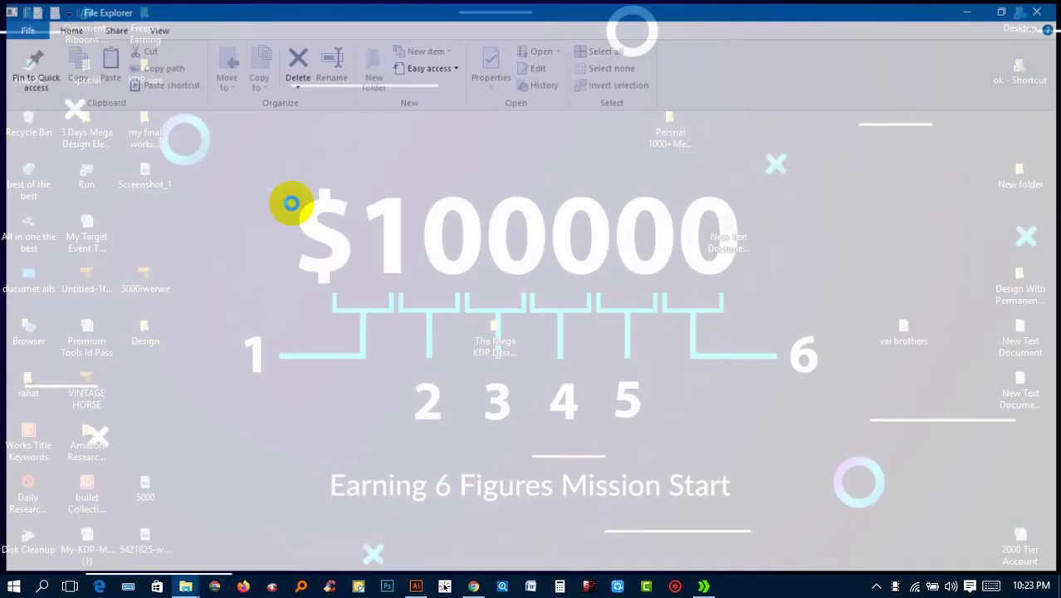
pyautogui.click(218, 179)
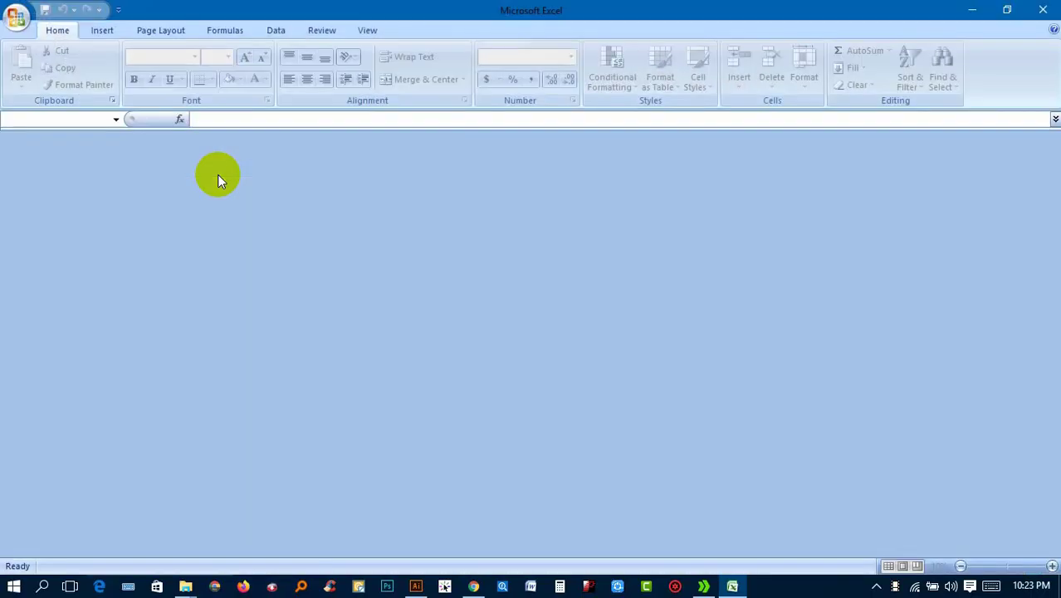
# Copy the Blank Sketch Book cell B3, retrying after a clipboard error
pyautogui.scroll(8, 209, 209)
pyautogui.scroll(12, 207, 212)
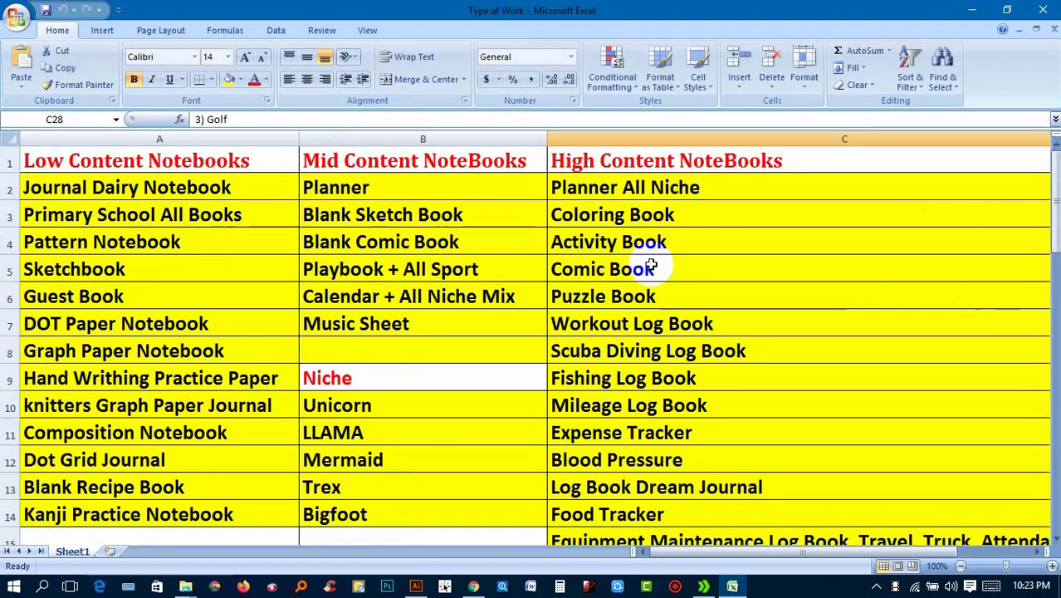
pyautogui.click(469, 211)
pyautogui.rightClick(479, 217)
pyautogui.click(511, 240)
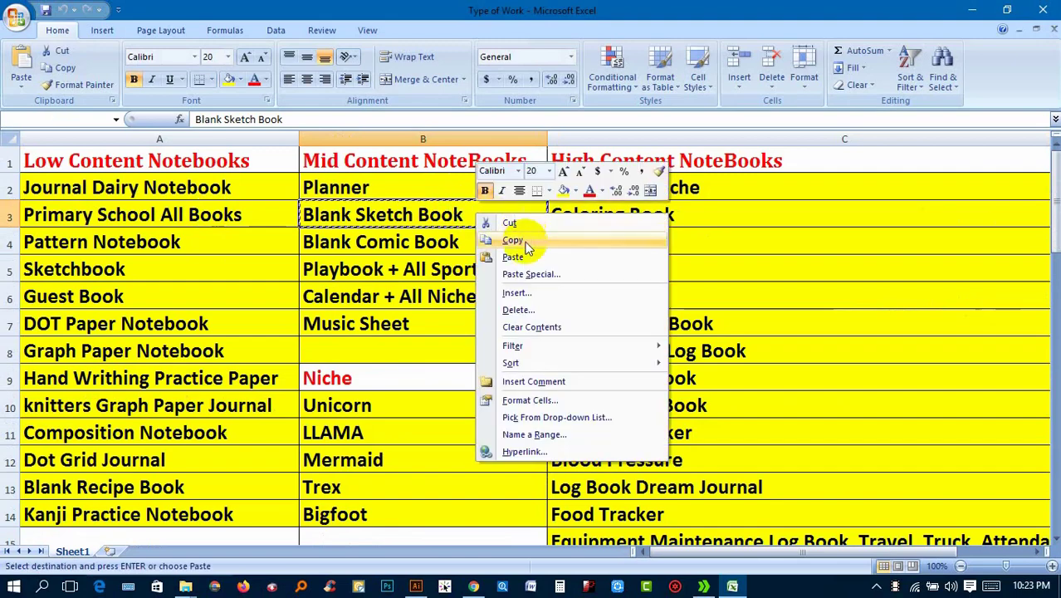
pyautogui.click(547, 332)
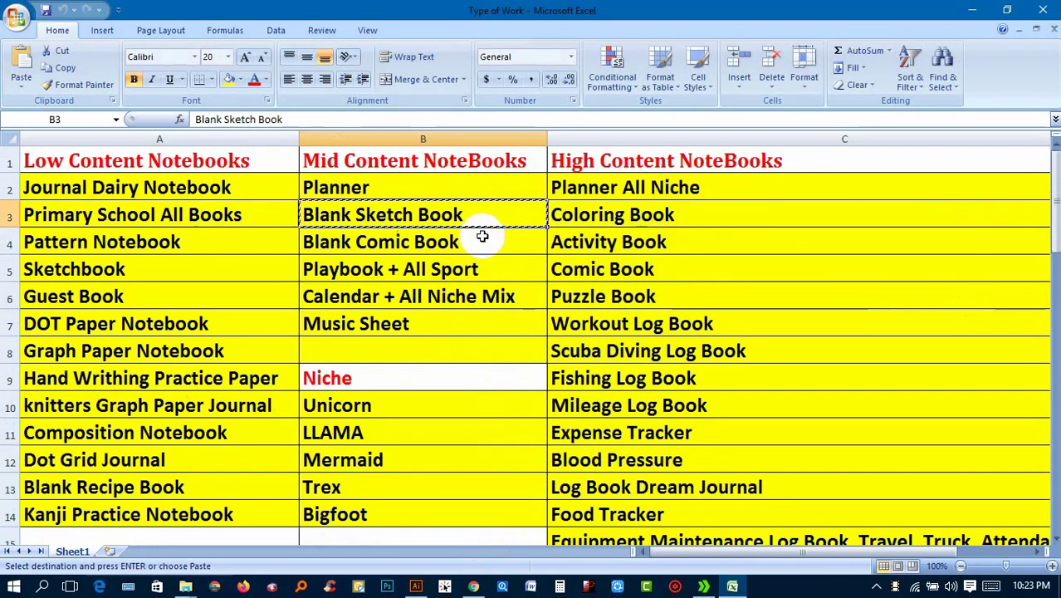
pyautogui.rightClick(480, 234)
pyautogui.click(507, 242)
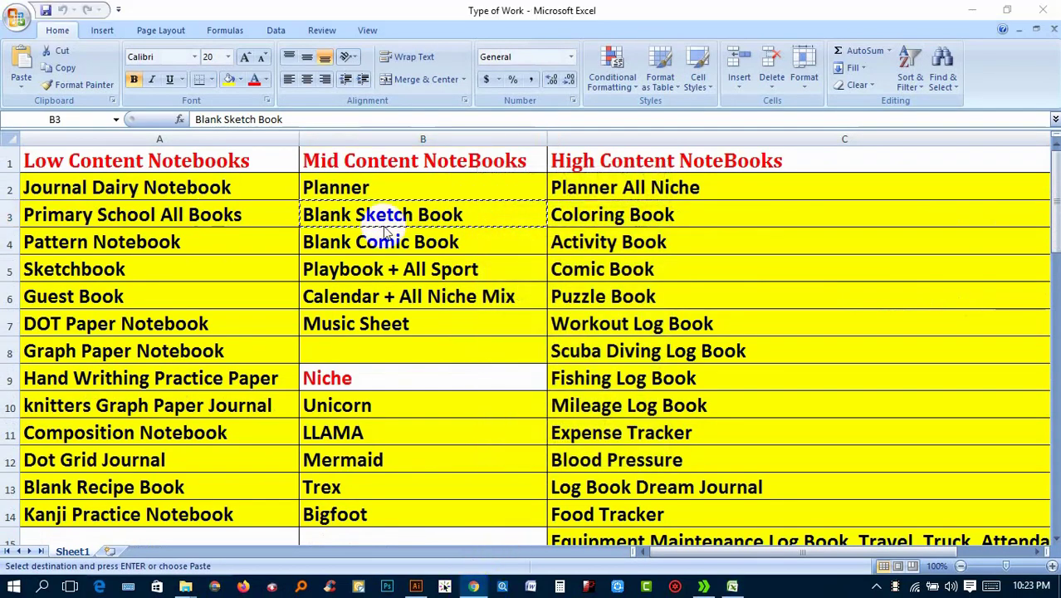
pyautogui.hotkey('alt', 'Tab')
pyautogui.click(291, 37)
# Open Amazon.com and search for Blank Sketch Book
pyautogui.write('ama')
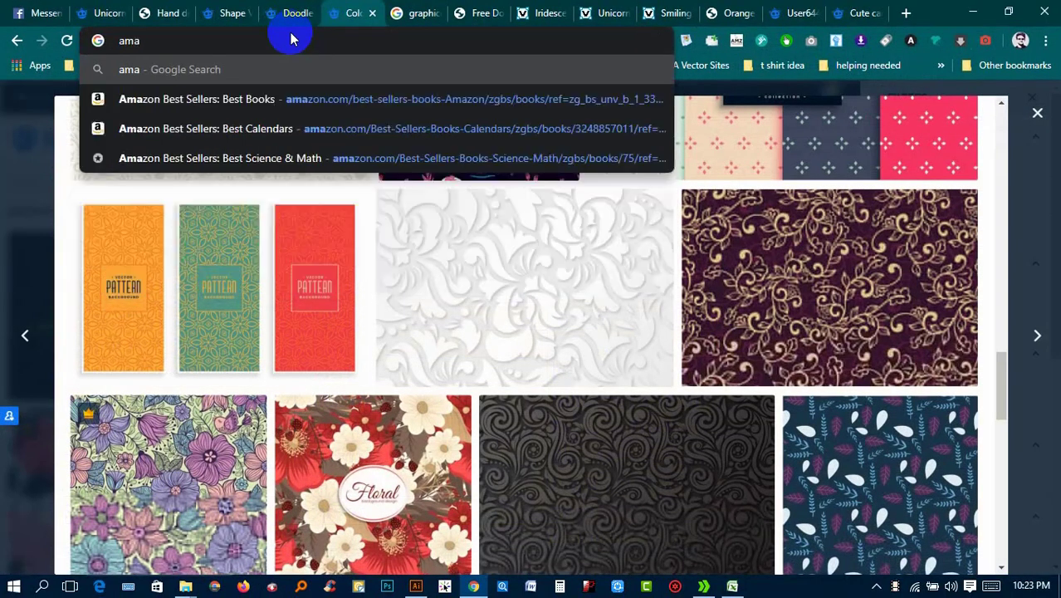
pyautogui.write('zon')
pyautogui.press('Return')
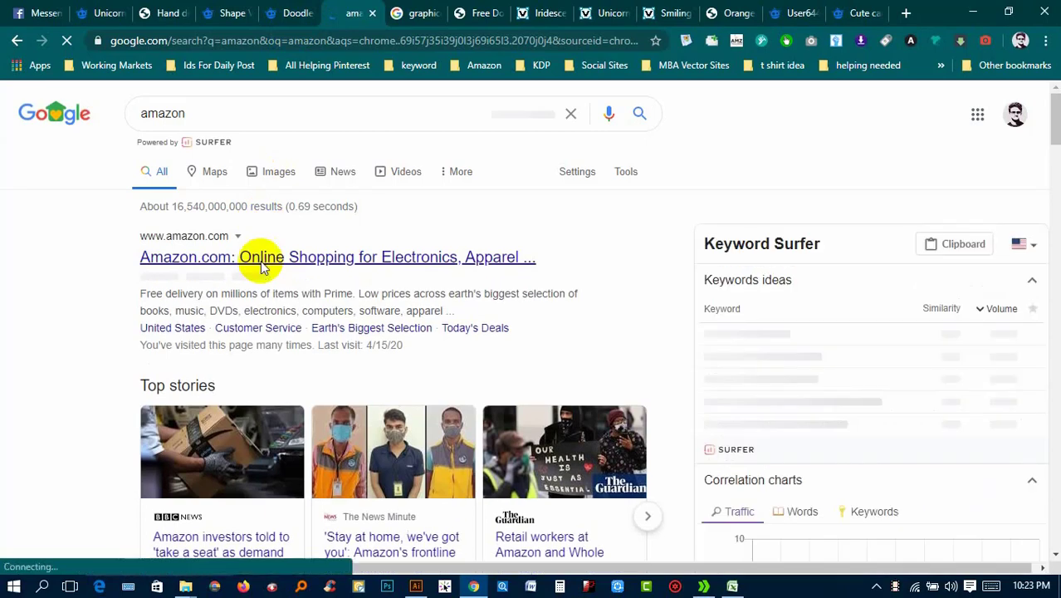
pyautogui.middleClick(259, 253)
pyautogui.click(371, 36)
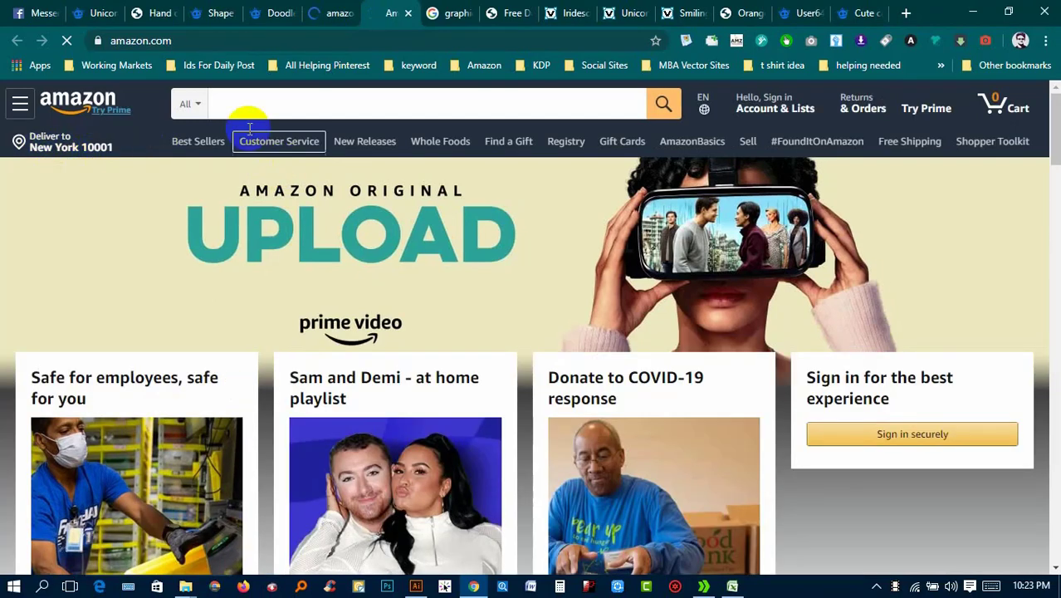
pyautogui.click(272, 109)
pyautogui.write('Blank Sketch Book')
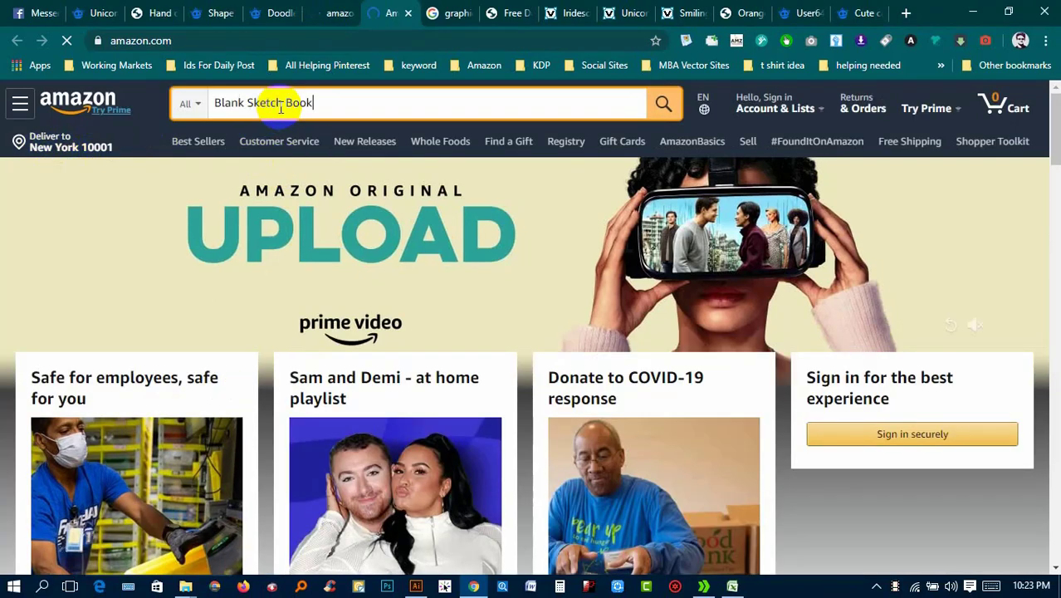
pyautogui.click(662, 106)
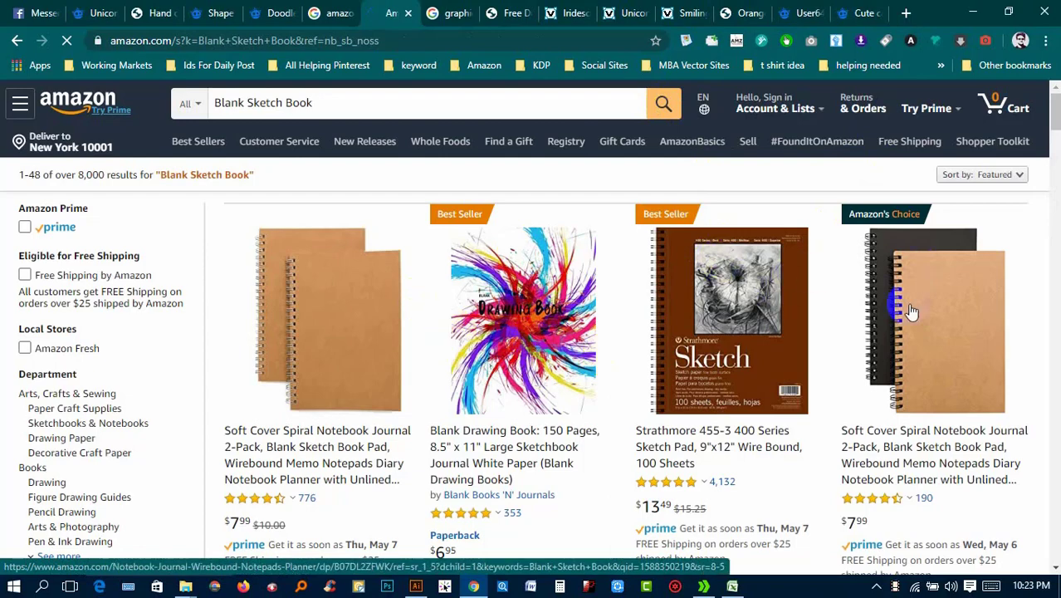
# Browse the Blank Sketch Book results, then select the Coloring Book cell in Excel
pyautogui.scroll(-2, 912, 225)
pyautogui.scroll(-2, 920, 194)
pyautogui.scroll(-2, 696, 352)
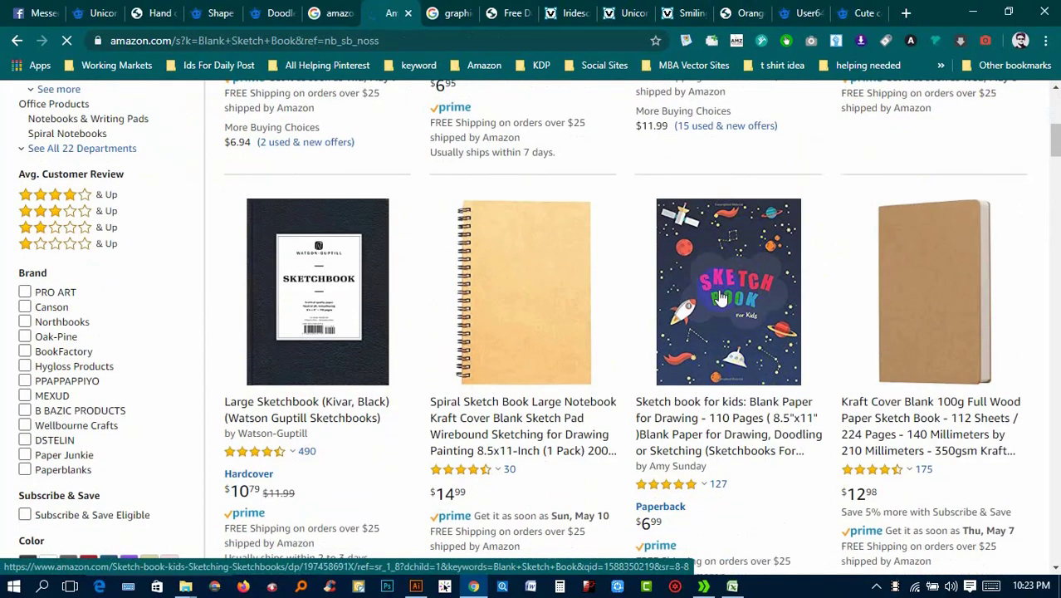
pyautogui.scroll(-2, 746, 253)
pyautogui.scroll(-3, 557, 195)
pyautogui.scroll(-1, 661, 149)
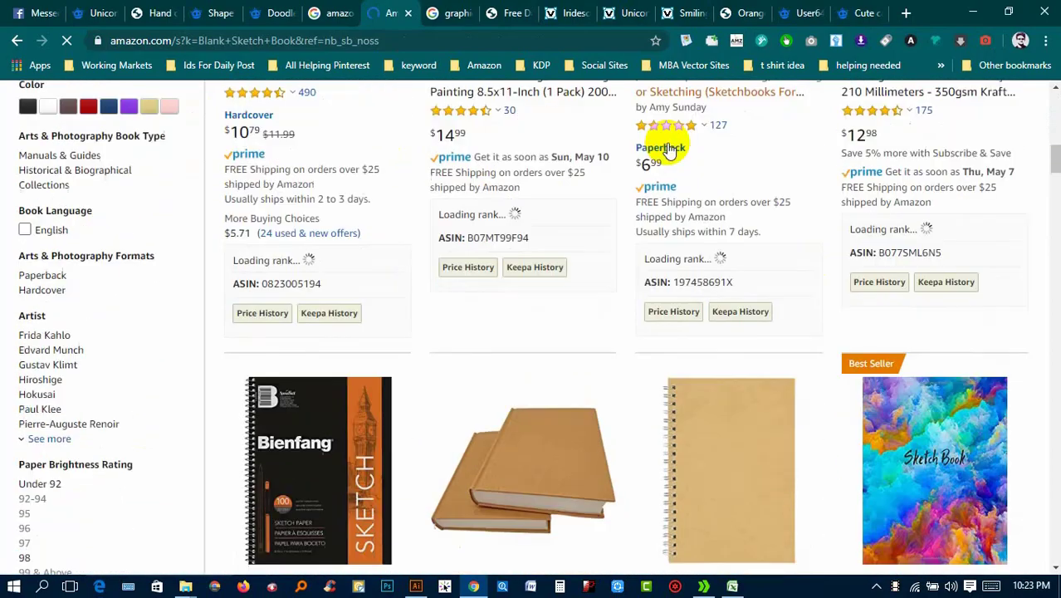
pyautogui.scroll(-2, 942, 310)
pyautogui.scroll(-3, 944, 309)
pyautogui.scroll(-3, 754, 391)
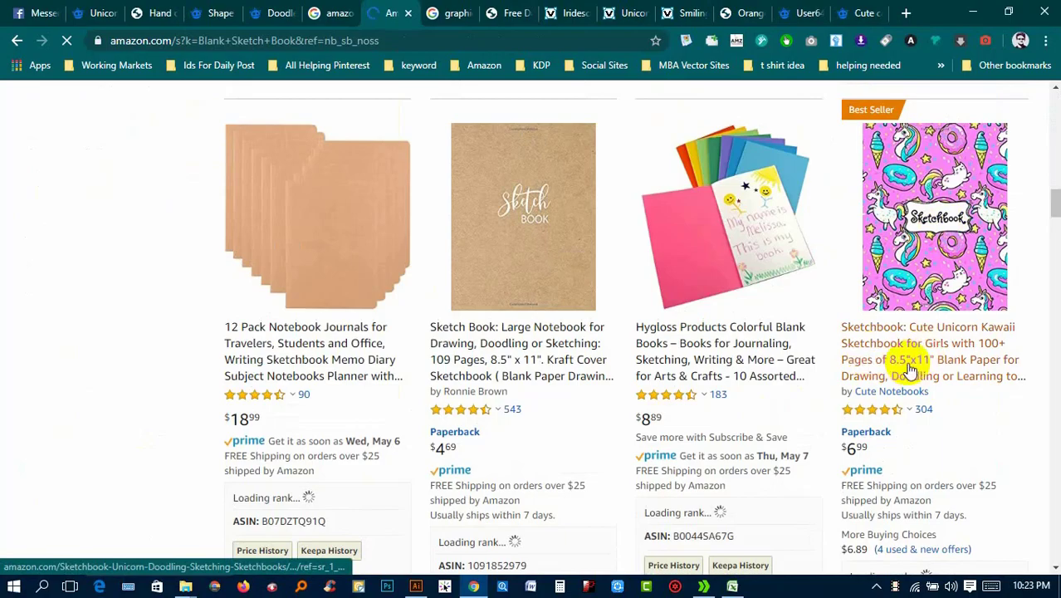
pyautogui.scroll(1, 931, 361)
pyautogui.scroll(5, 929, 249)
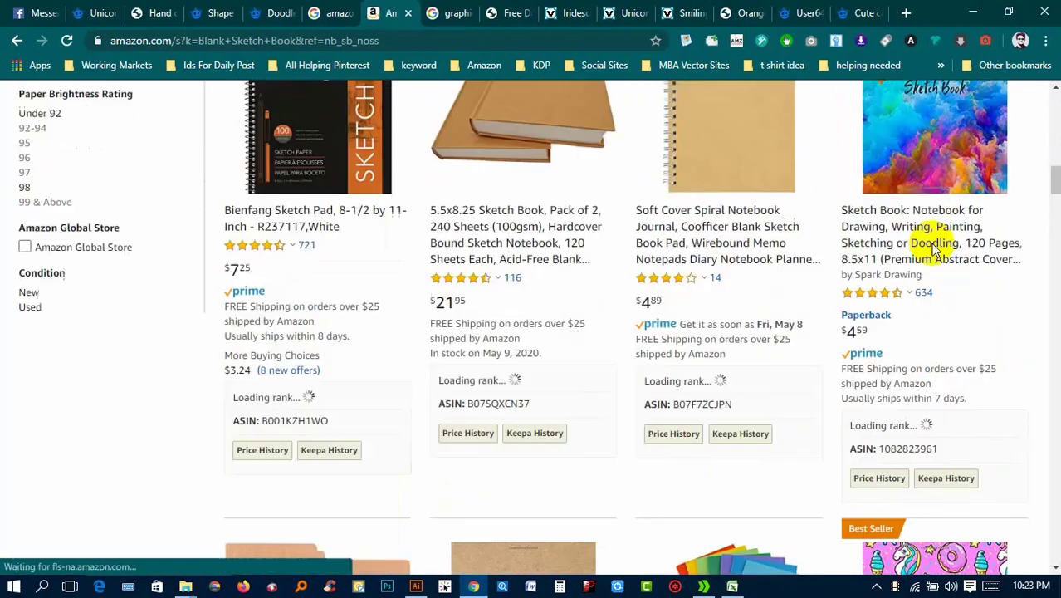
pyautogui.scroll(5, 959, 313)
pyautogui.scroll(5, 979, 289)
pyautogui.scroll(5, 967, 315)
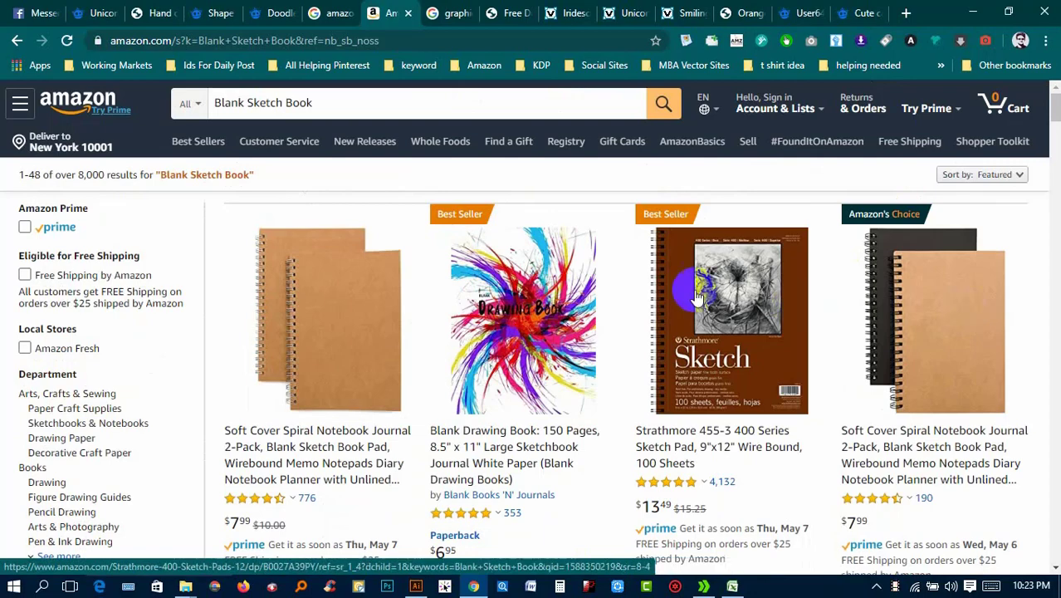
pyautogui.scroll(-2, 691, 295)
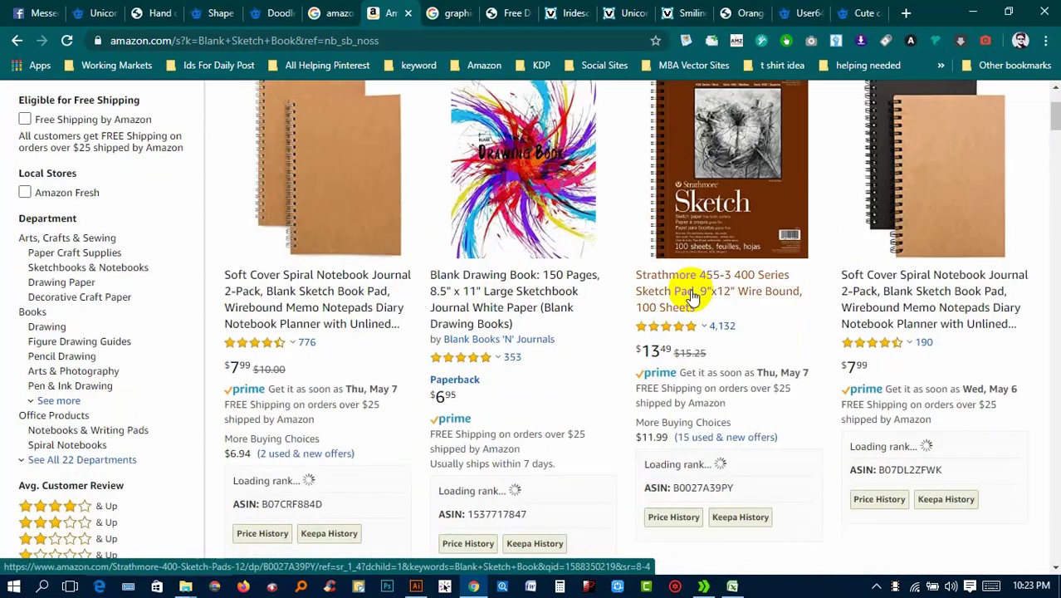
pyautogui.scroll(2, 690, 296)
pyautogui.click(973, 12)
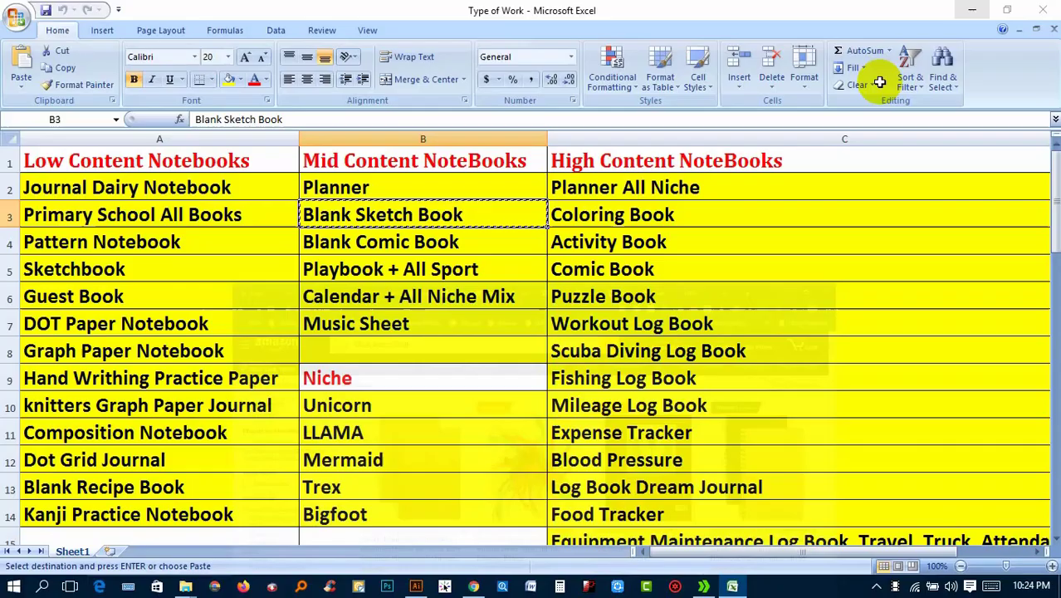
pyautogui.click(734, 211)
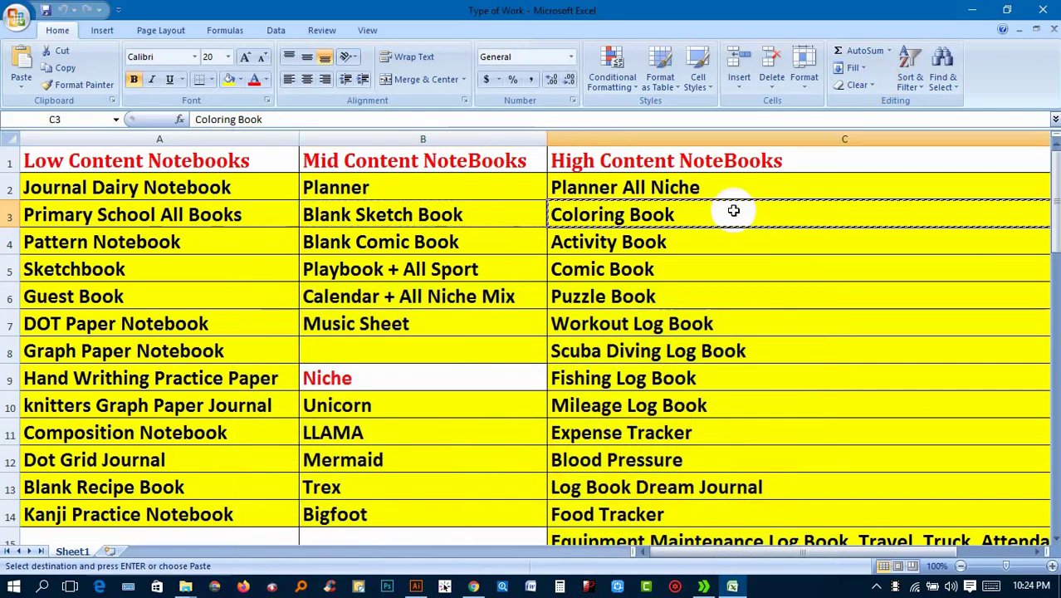
# Replace the Amazon search text with 'Unicorn Coloring Book', fixing the spelling, and search
pyautogui.click(473, 586)
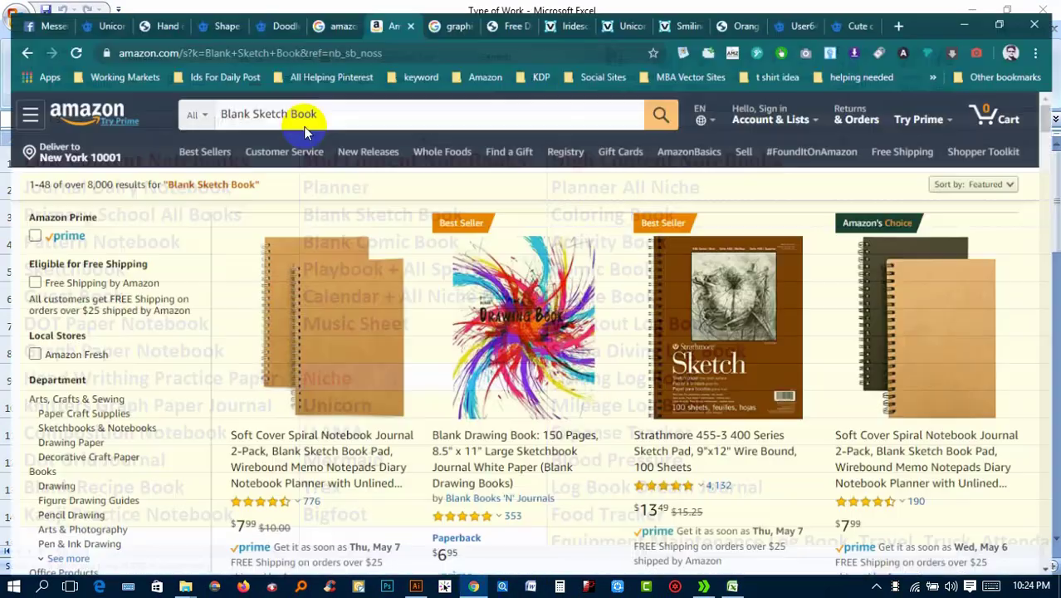
pyautogui.tripleClick(225, 104)
pyautogui.write('Coloring Book')
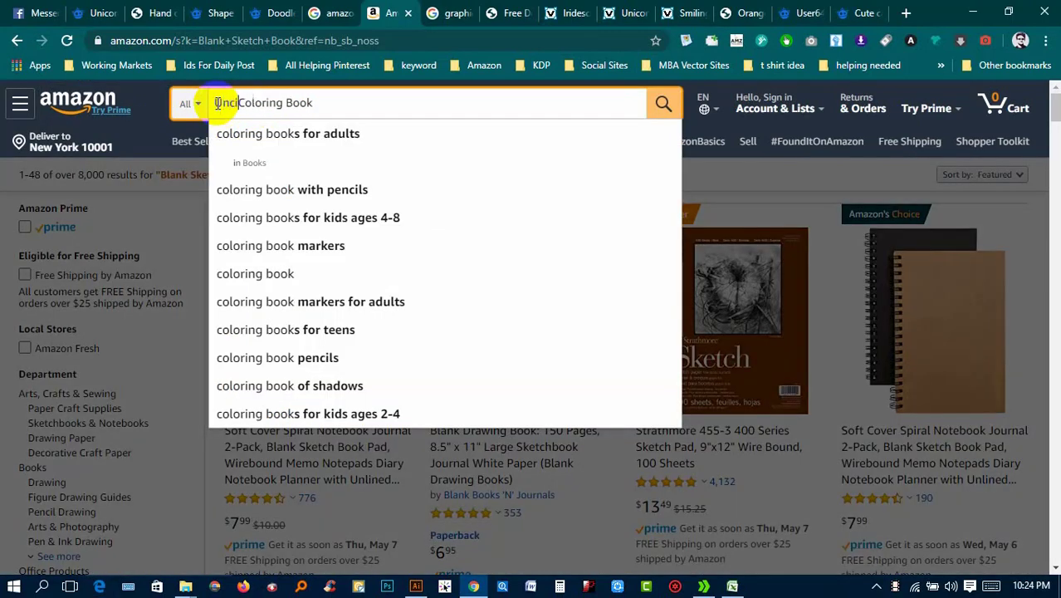
pyautogui.write('or')
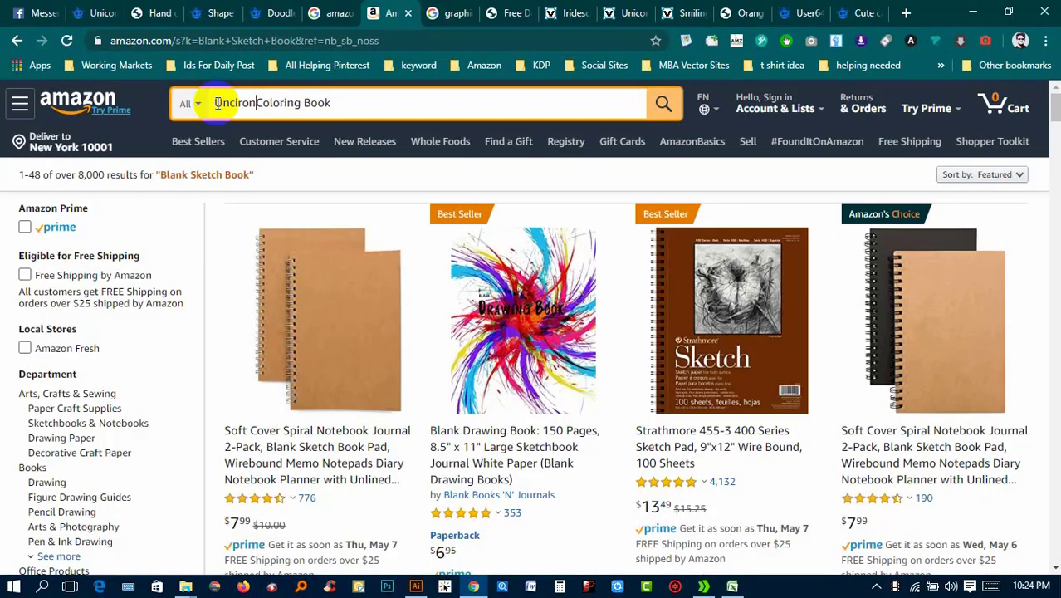
pyautogui.click(217, 103)
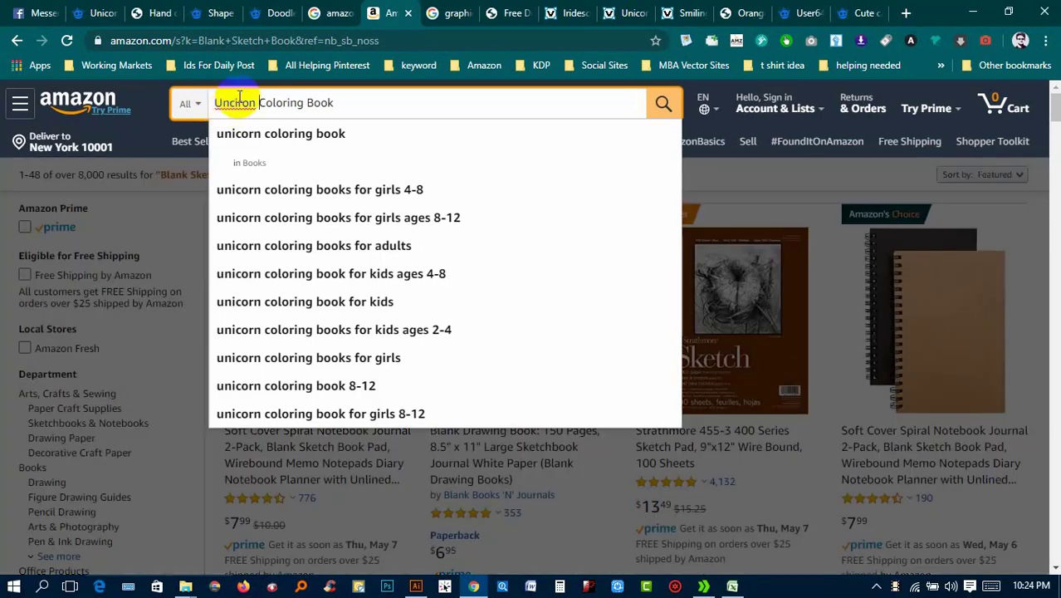
pyautogui.rightClick(237, 102)
pyautogui.click(249, 108)
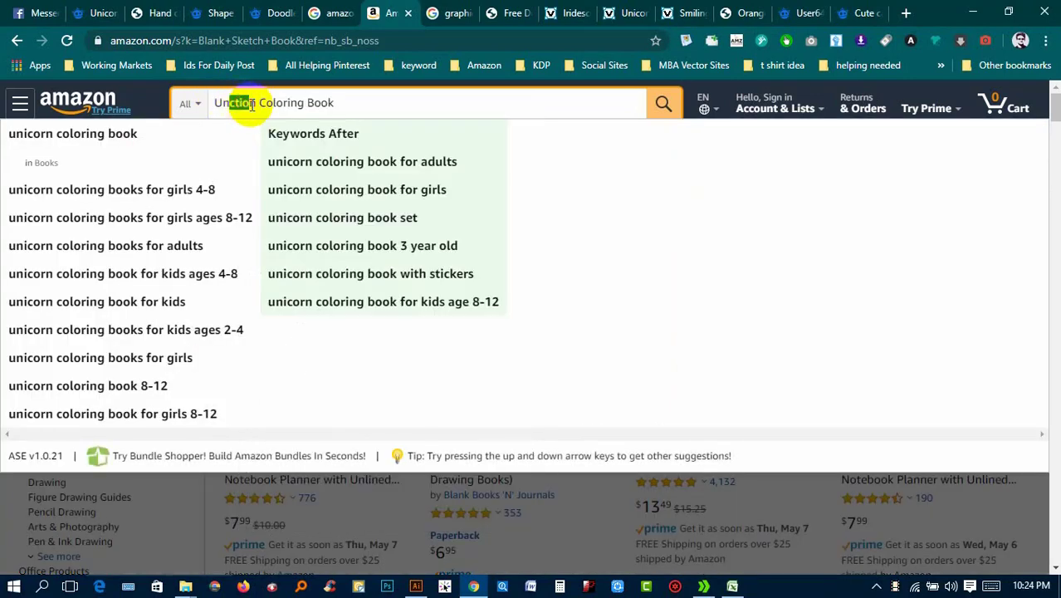
pyautogui.write('i')
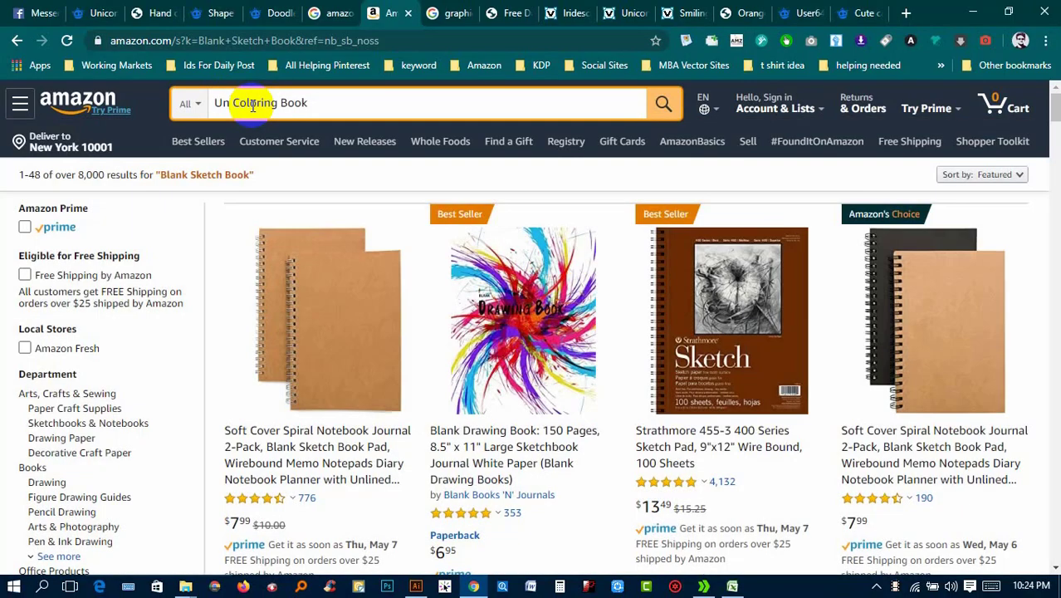
pyautogui.write('corn')
pyautogui.press('Return')
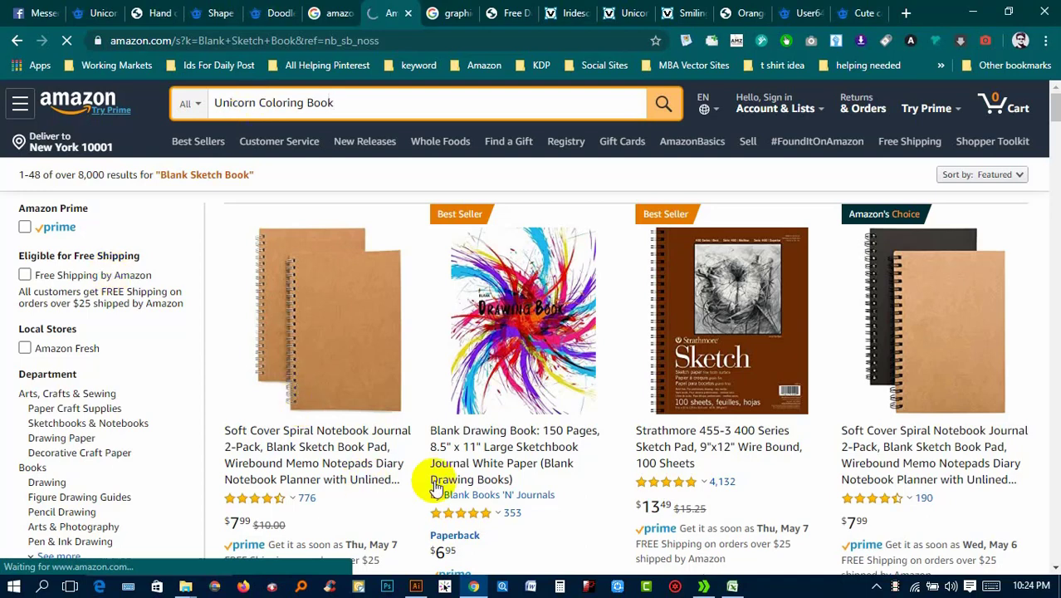
# Copy cell A8, Graph Paper Notebook, from the Type of Work sheet
pyautogui.click(734, 587)
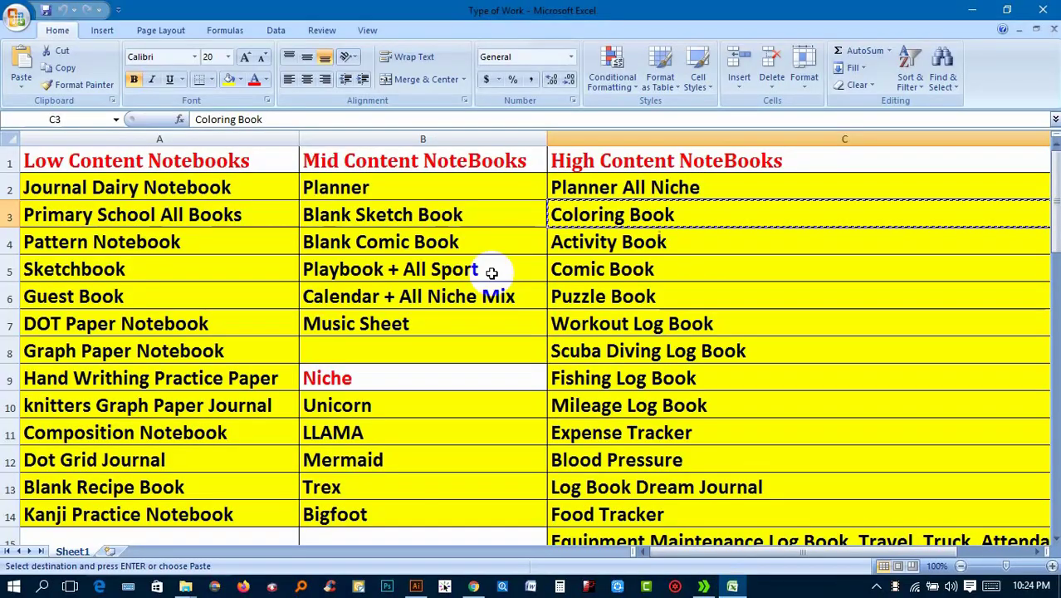
pyautogui.click(230, 321)
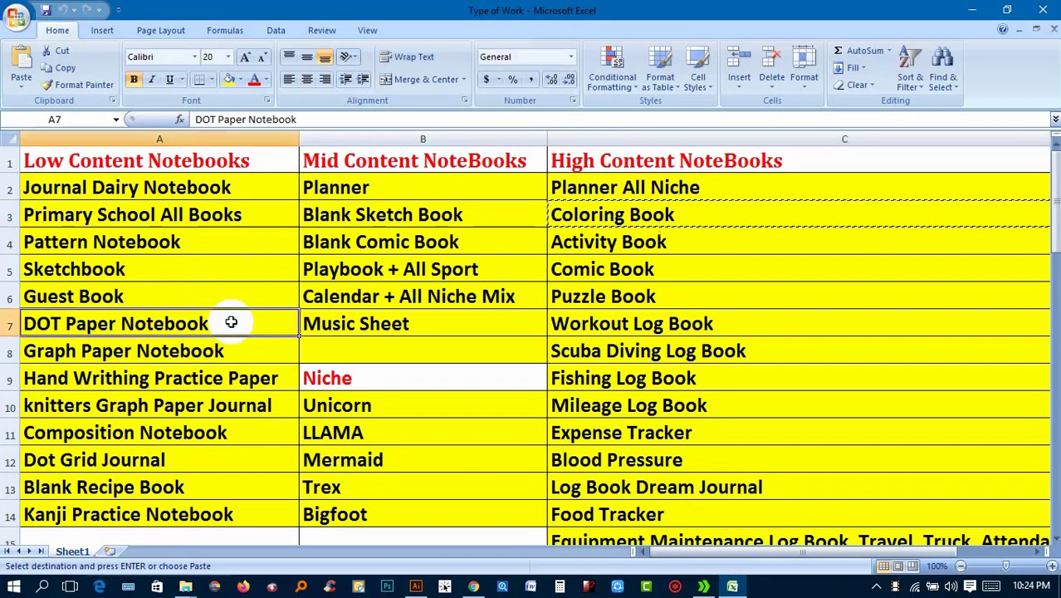
pyautogui.rightClick(232, 323)
pyautogui.click(151, 356)
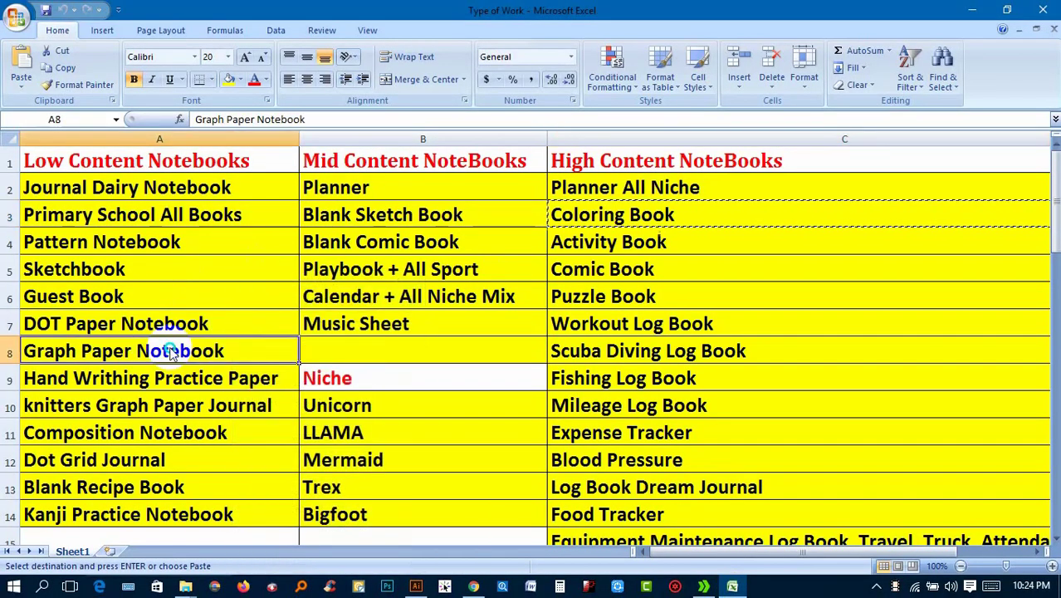
pyautogui.rightClick(171, 355)
pyautogui.click(207, 126)
pyautogui.click(211, 326)
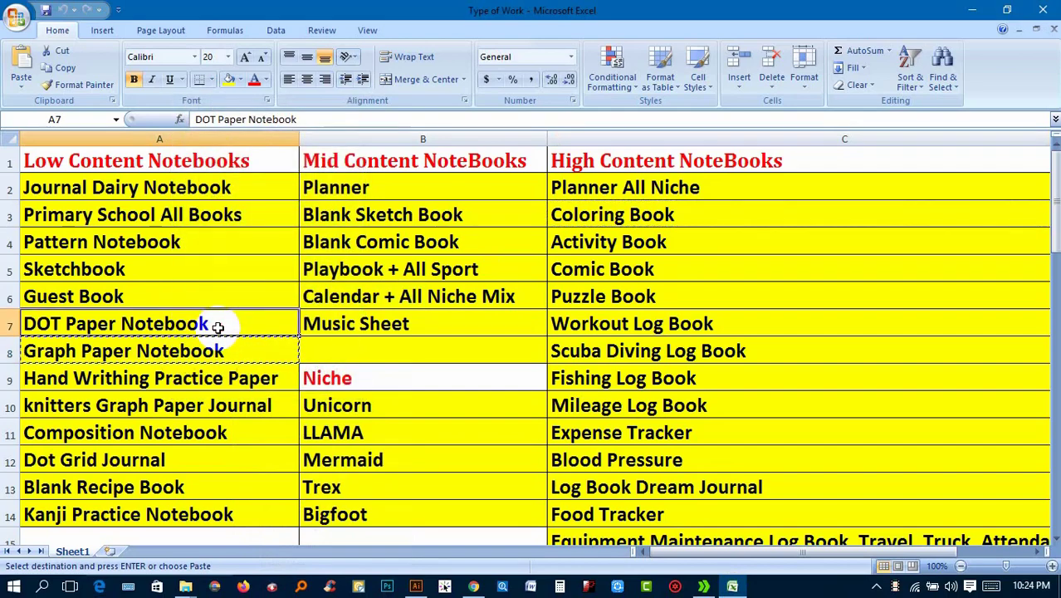
pyautogui.click(473, 586)
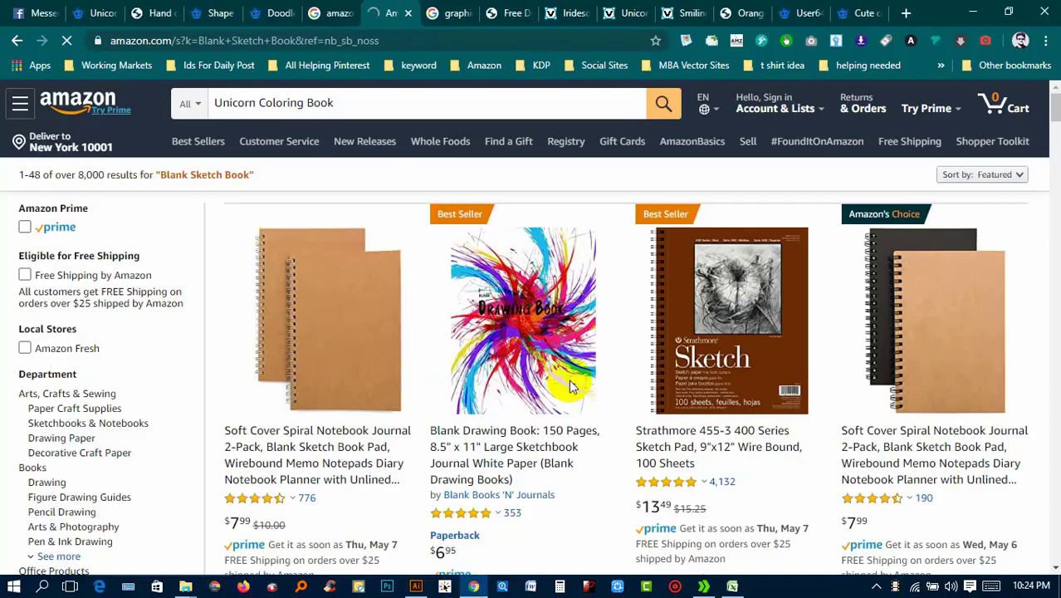
# Open the first two unicorn coloring books from the results in new tabs
pyautogui.click(662, 116)
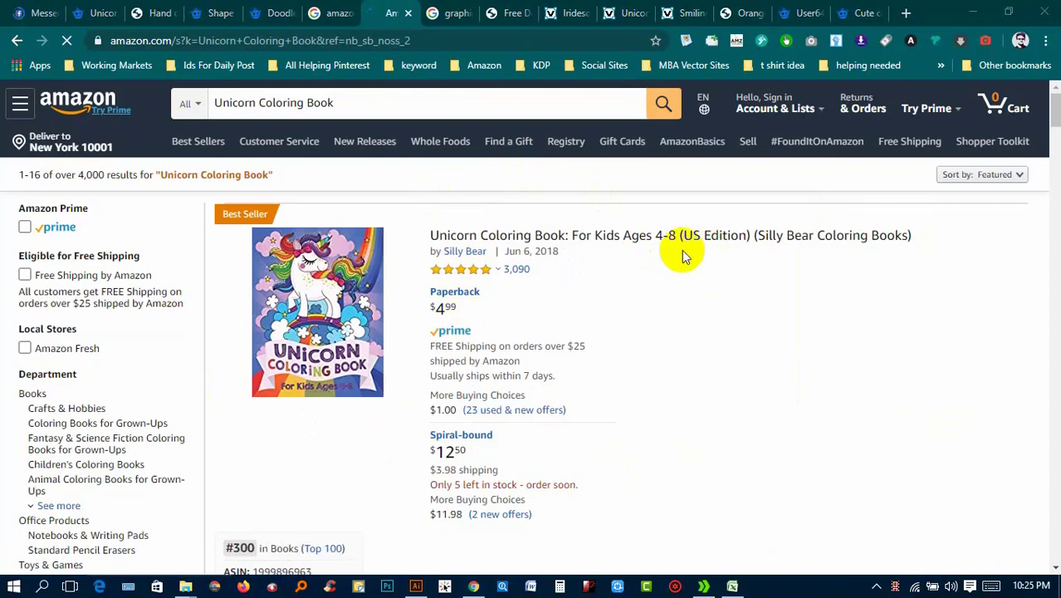
pyautogui.rightClick(681, 259)
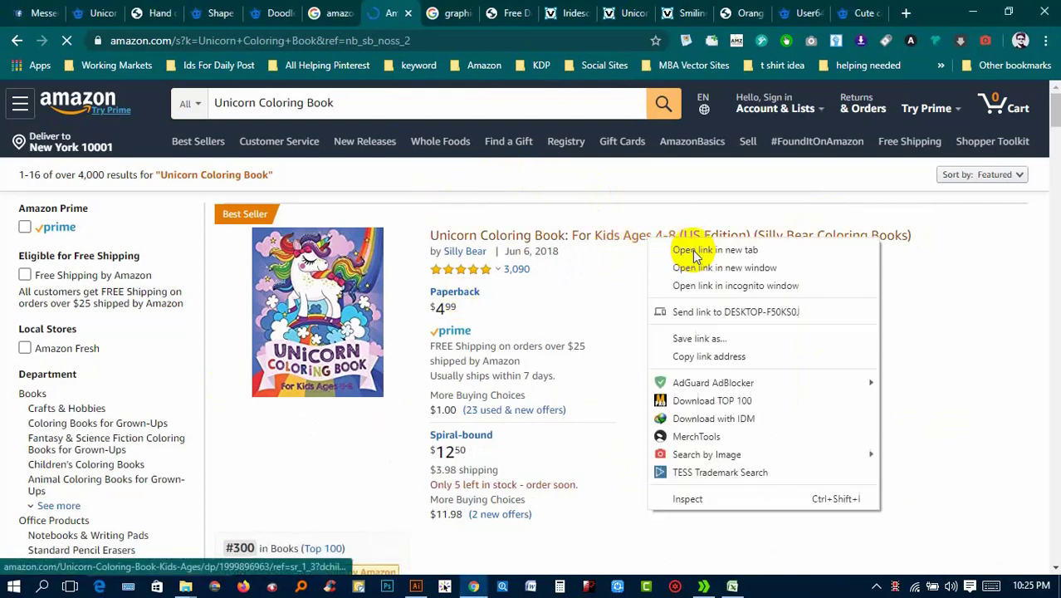
pyautogui.click(698, 247)
pyautogui.scroll(-4, 697, 258)
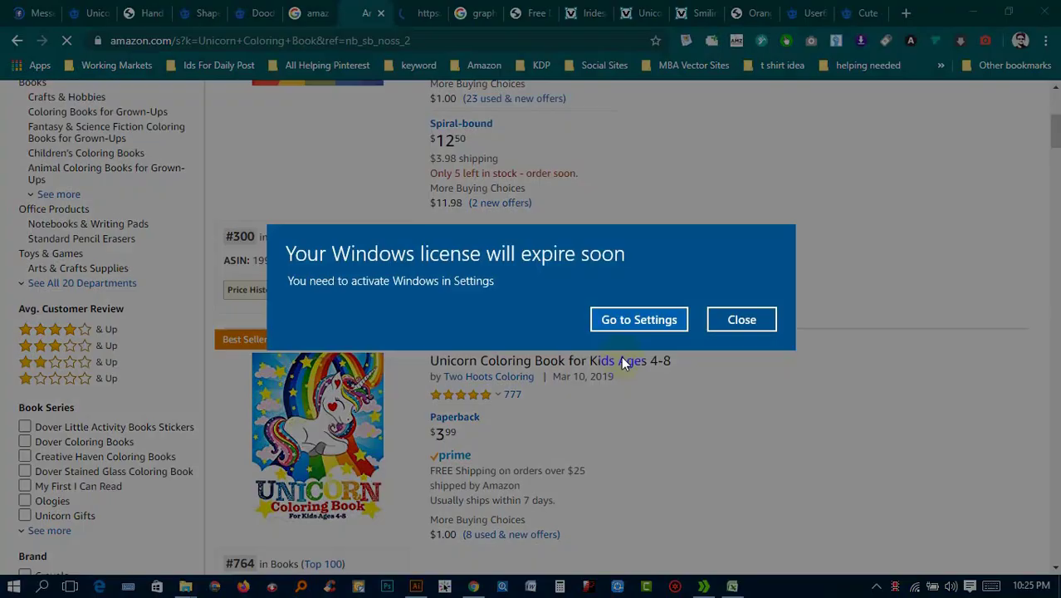
pyautogui.click(728, 329)
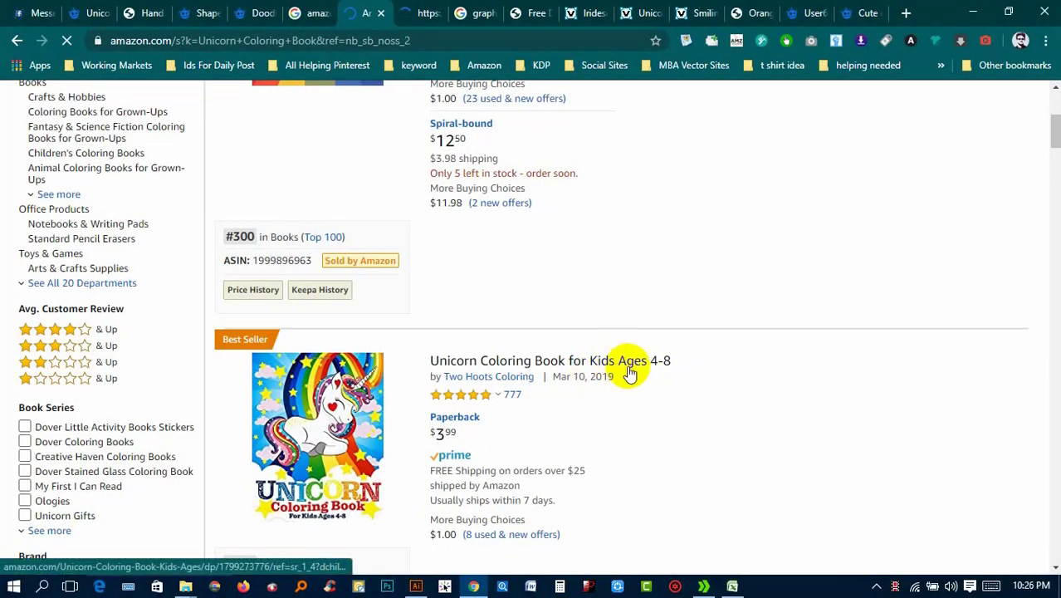
pyautogui.rightClick(645, 376)
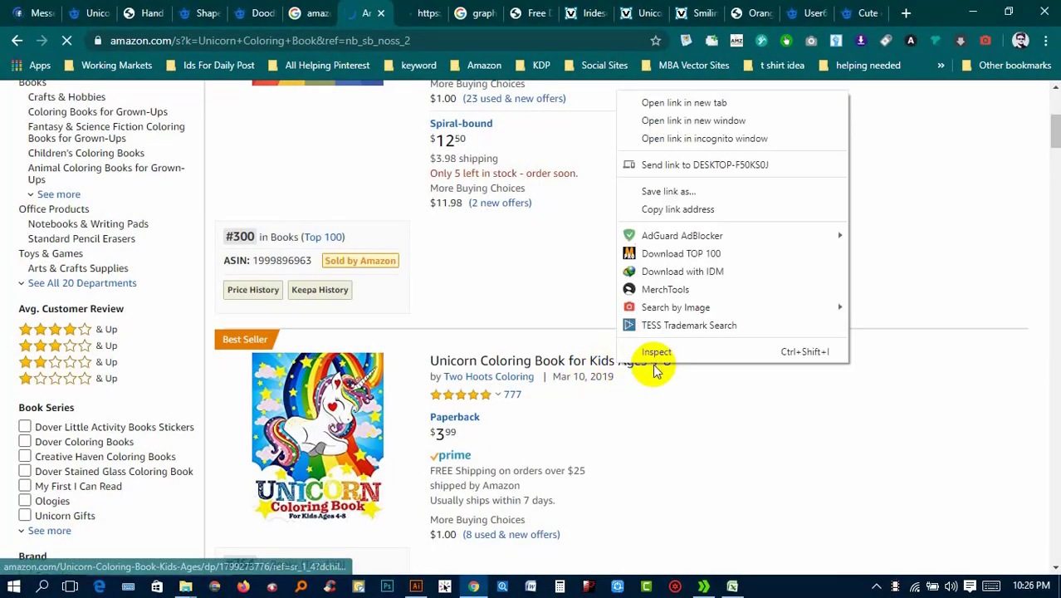
pyautogui.click(662, 103)
# Open the Unicorn Activity Book in a new tab and scroll further through results
pyautogui.scroll(-4, 662, 104)
pyautogui.scroll(-2, 652, 170)
pyautogui.scroll(-3, 616, 189)
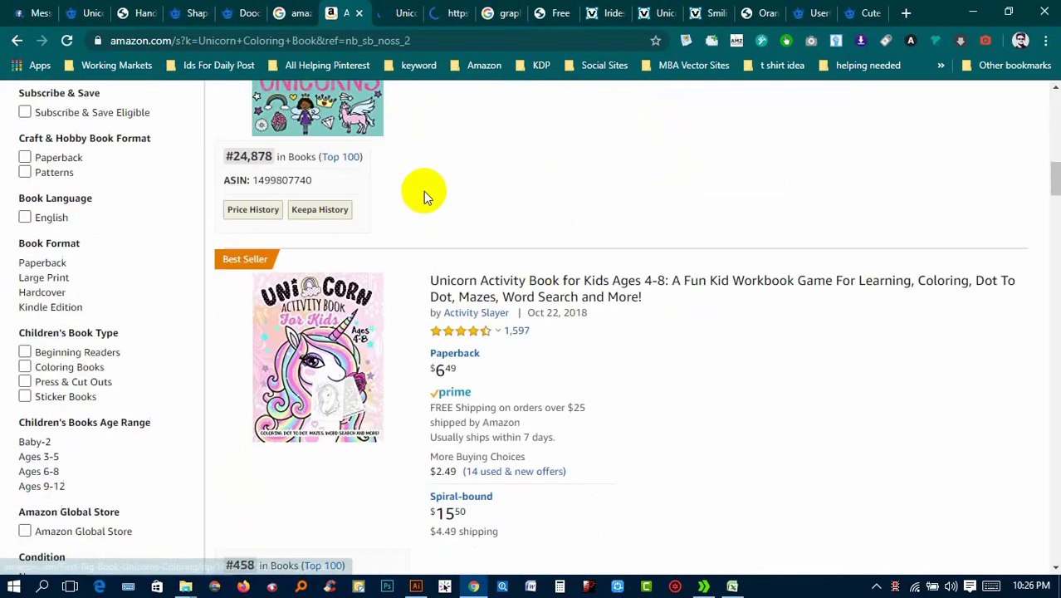
pyautogui.scroll(1, 422, 189)
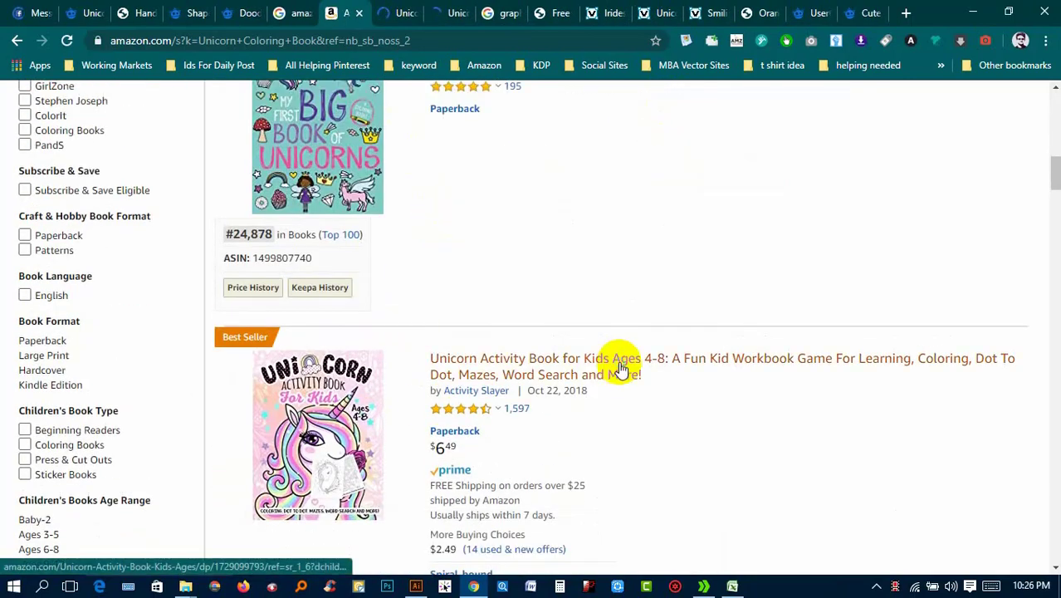
pyautogui.rightClick(641, 382)
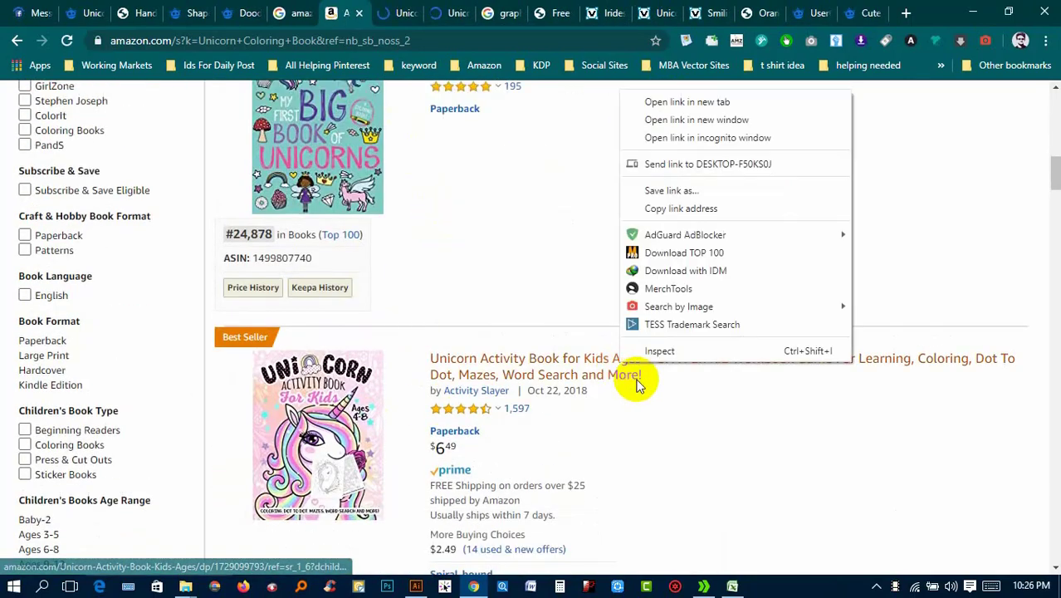
pyautogui.click(680, 101)
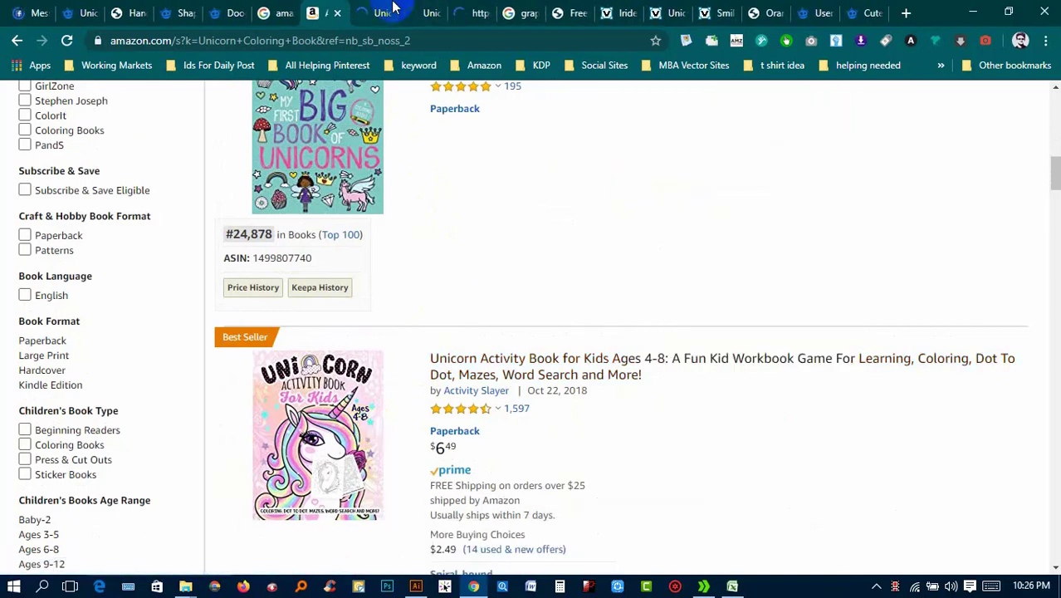
pyautogui.scroll(-3, 619, 220)
pyautogui.moveTo(318, 201)
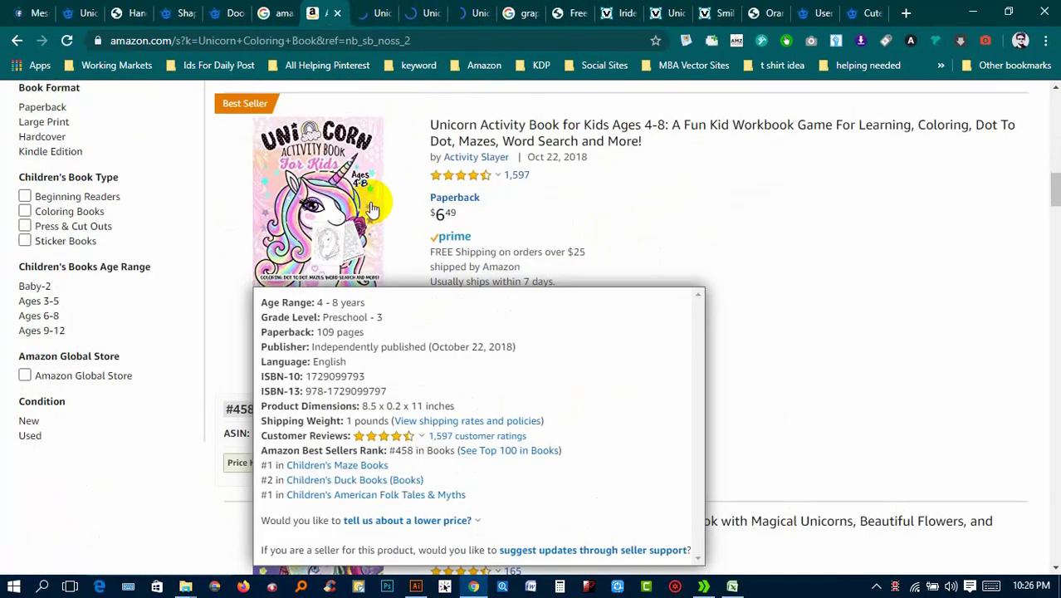
pyautogui.scroll(-3, 706, 248)
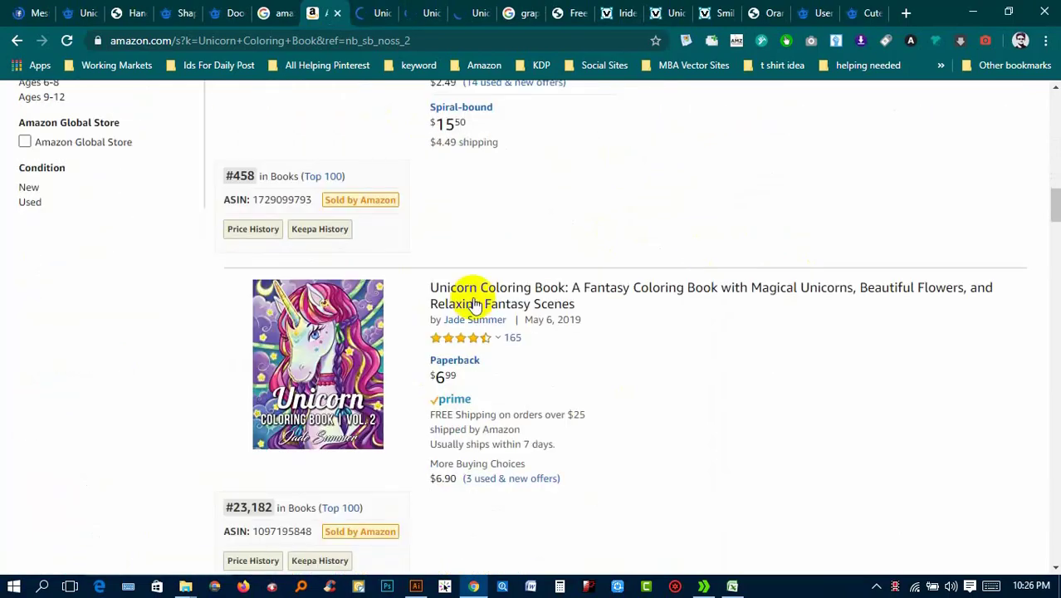
pyautogui.scroll(-5, 793, 338)
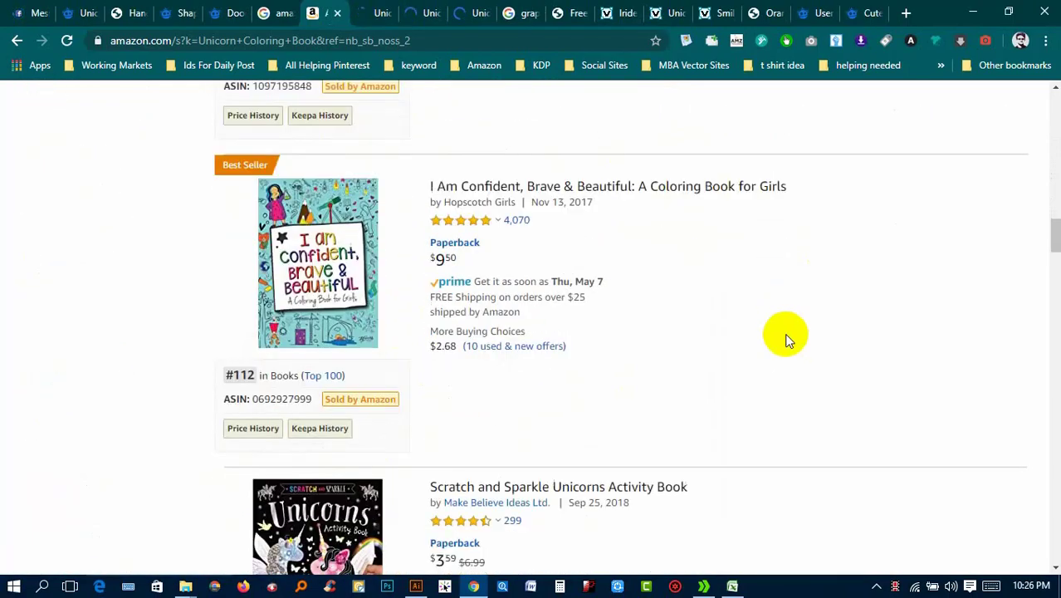
pyautogui.scroll(-3, 787, 339)
pyautogui.scroll(-4, 587, 237)
pyautogui.scroll(-5, 621, 246)
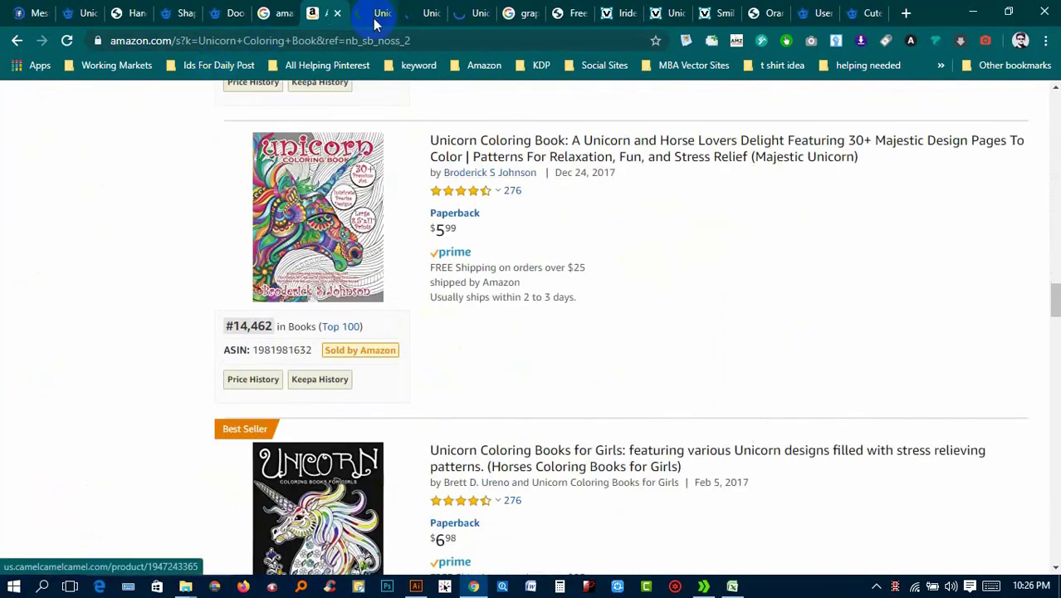
# Search Google for 'fantasy unicorn' and switch to the Images results
pyautogui.click(274, 13)
pyautogui.click(277, 41)
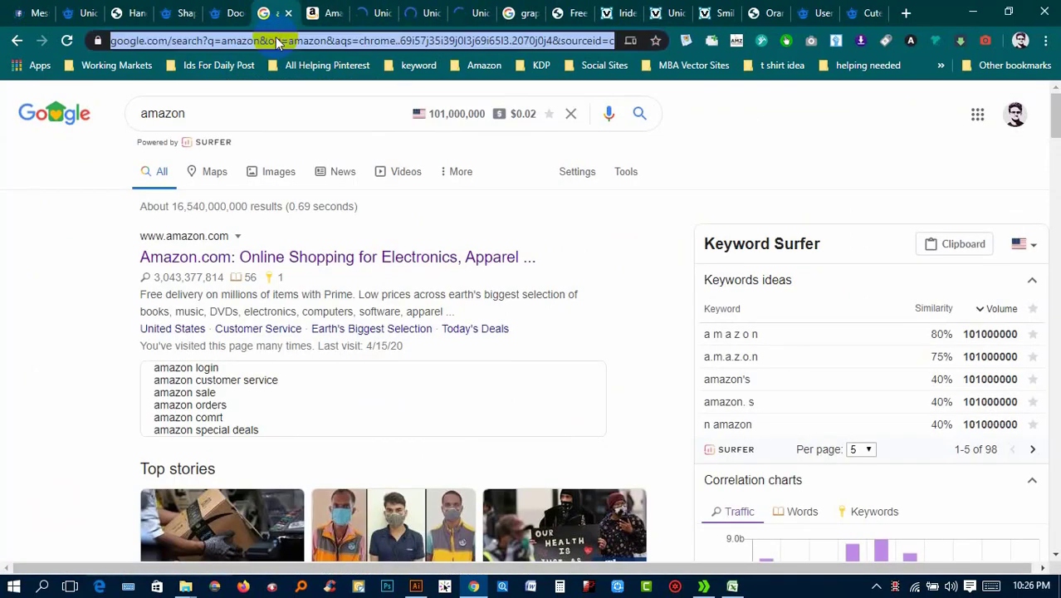
pyautogui.write('fantasy')
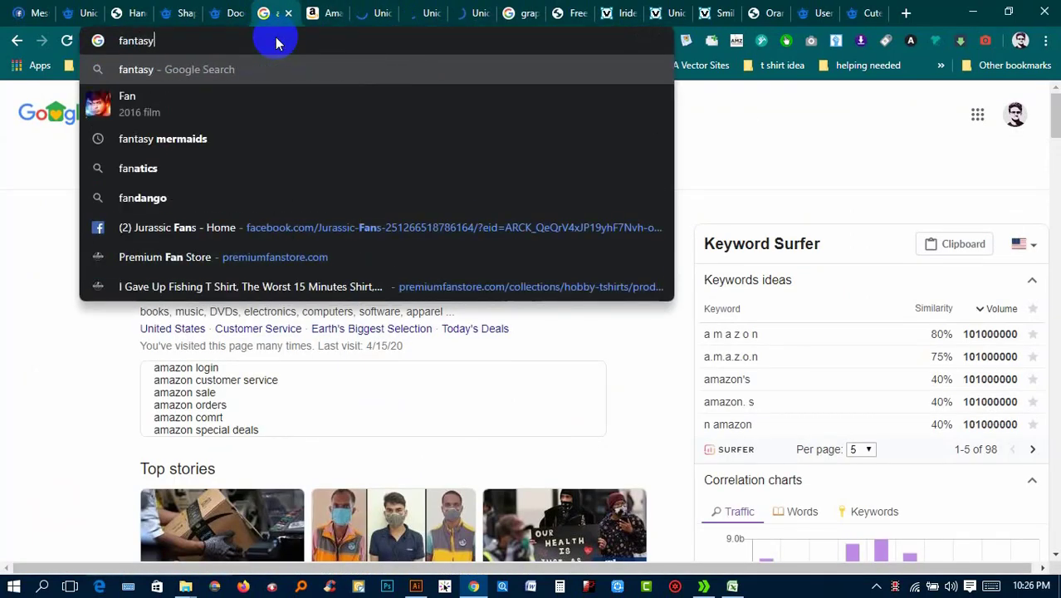
pyautogui.write(' unicorn')
pyautogui.press('Return')
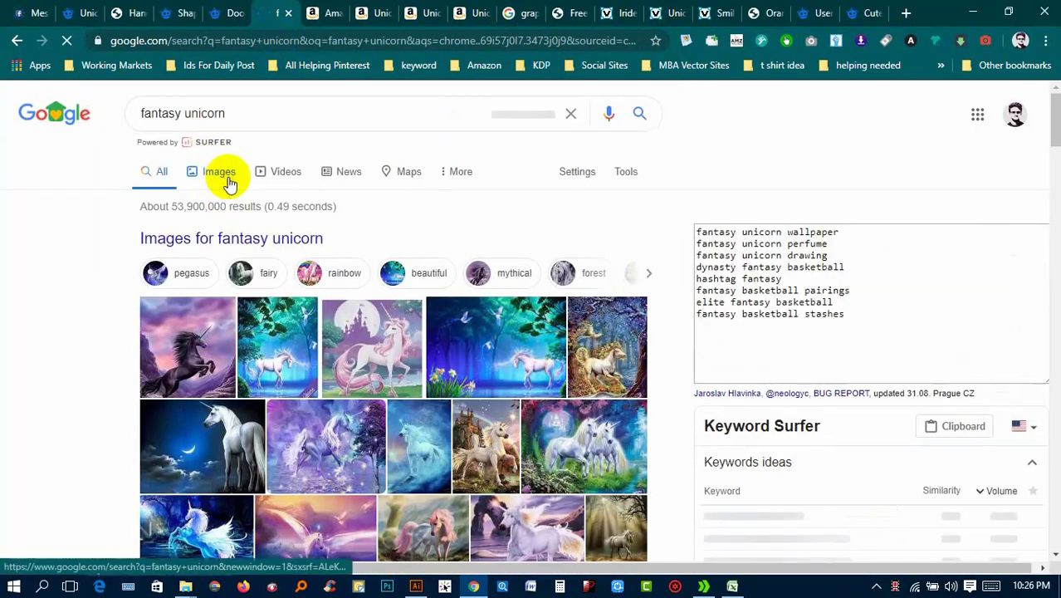
pyautogui.click(219, 171)
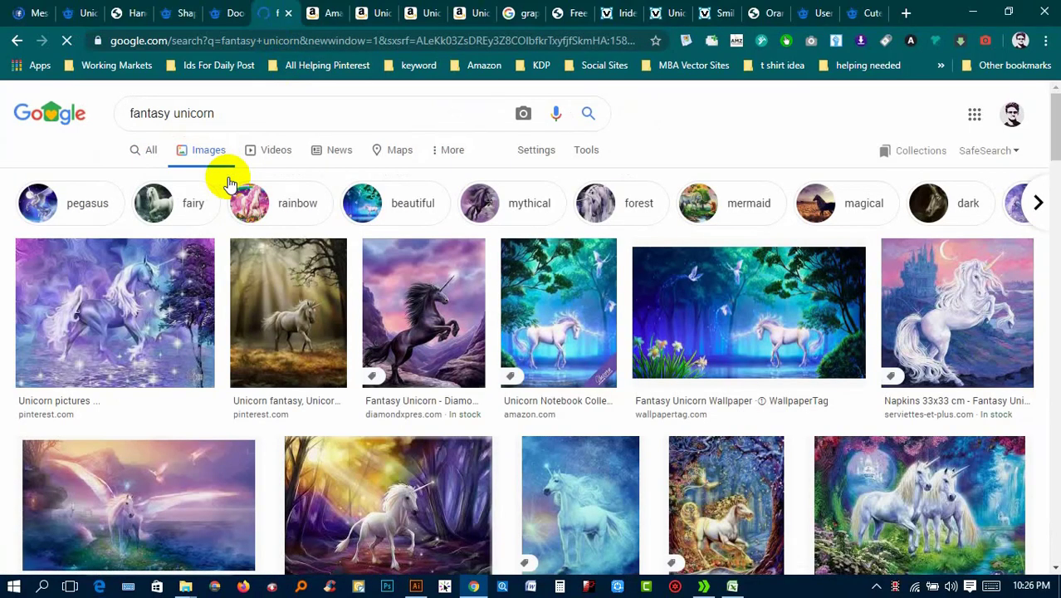
pyautogui.scroll(-2, 231, 182)
pyautogui.scroll(-4, 235, 224)
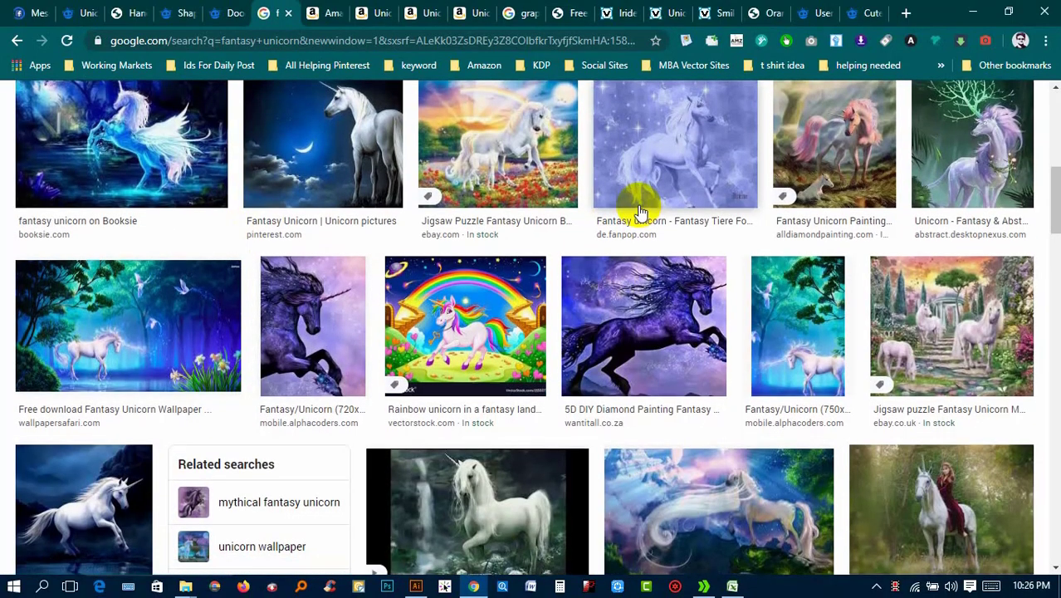
pyautogui.scroll(3, 639, 213)
pyautogui.scroll(4, 667, 200)
# Set the image Size filter to Large
pyautogui.click(586, 151)
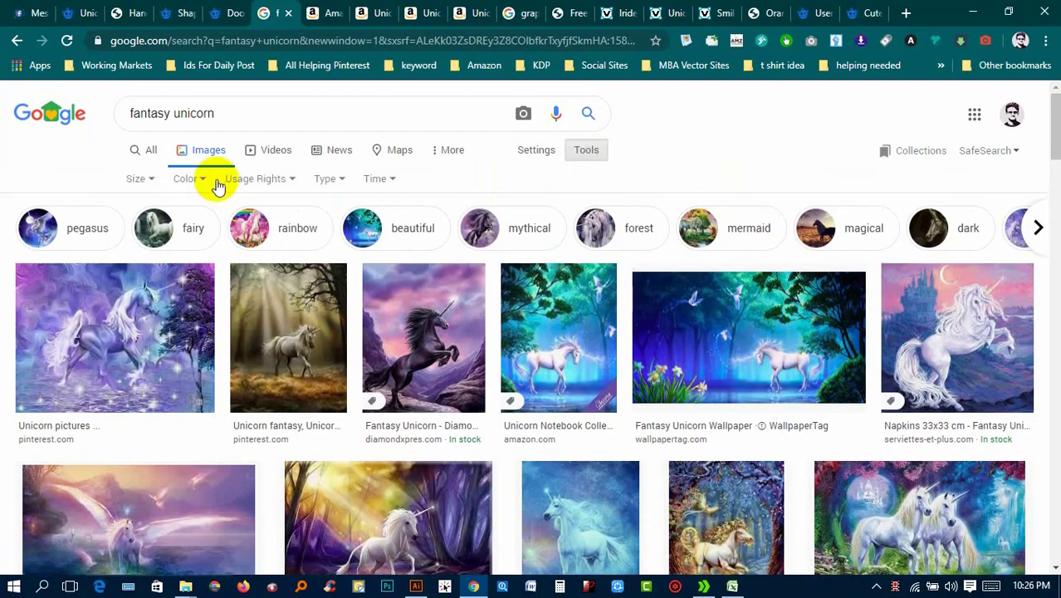
pyautogui.click(137, 178)
pyautogui.click(153, 228)
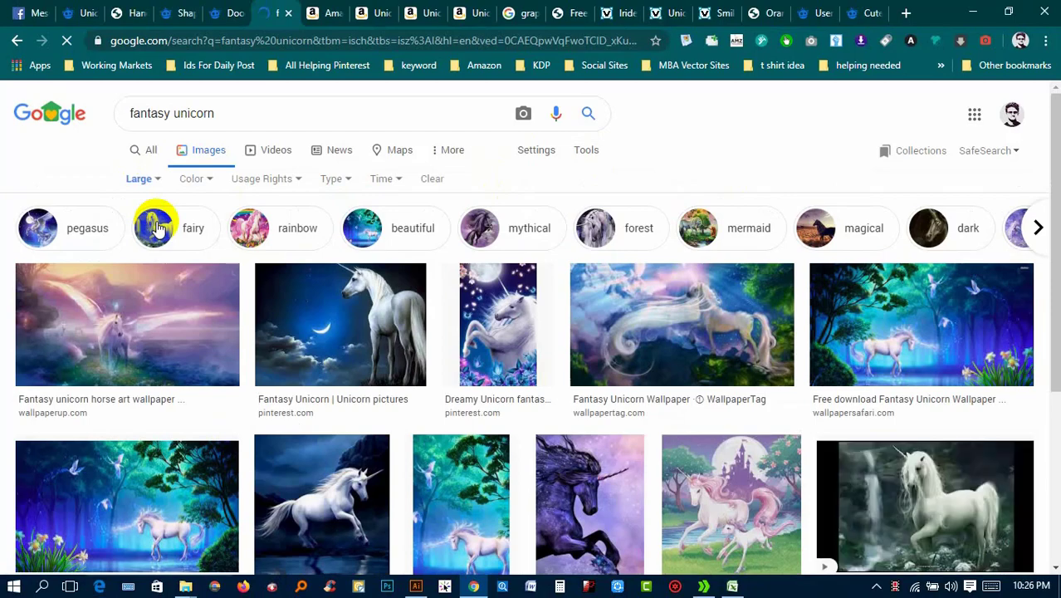
pyautogui.scroll(-1, 247, 280)
pyautogui.scroll(-2, 249, 286)
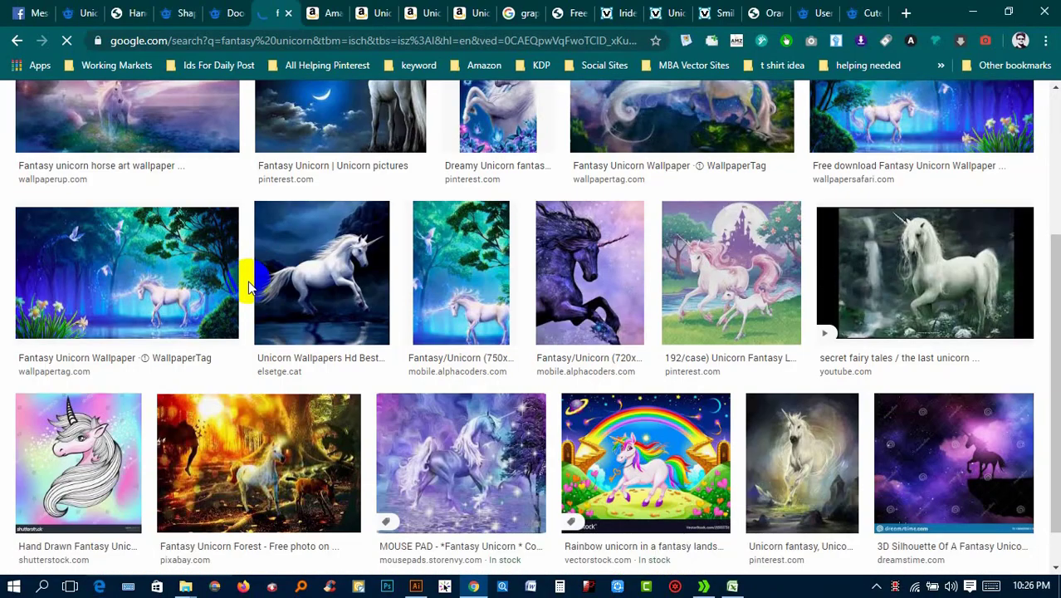
pyautogui.scroll(-1, 251, 316)
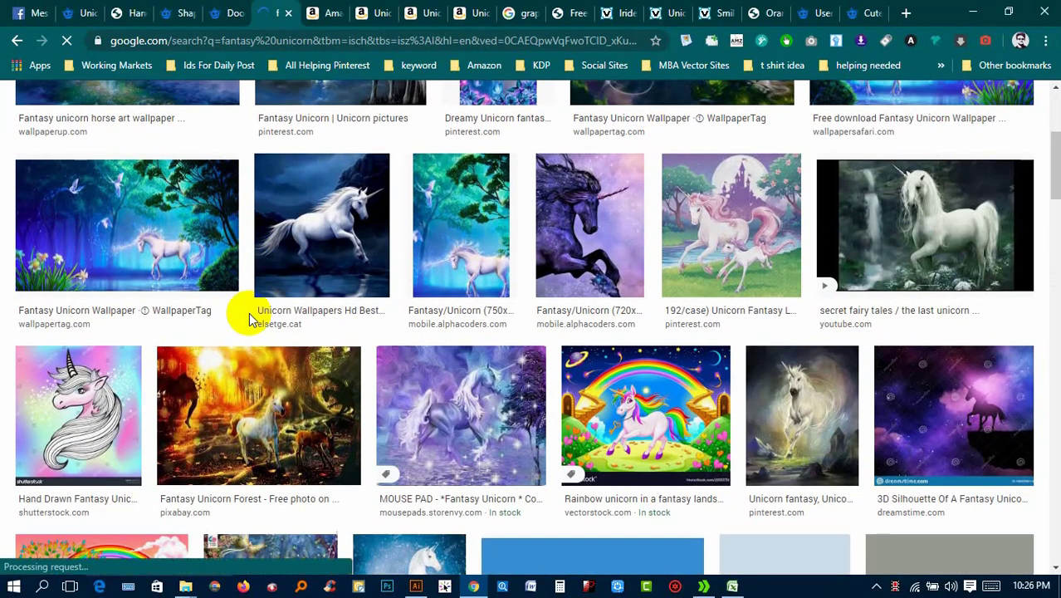
pyautogui.scroll(-3, 250, 314)
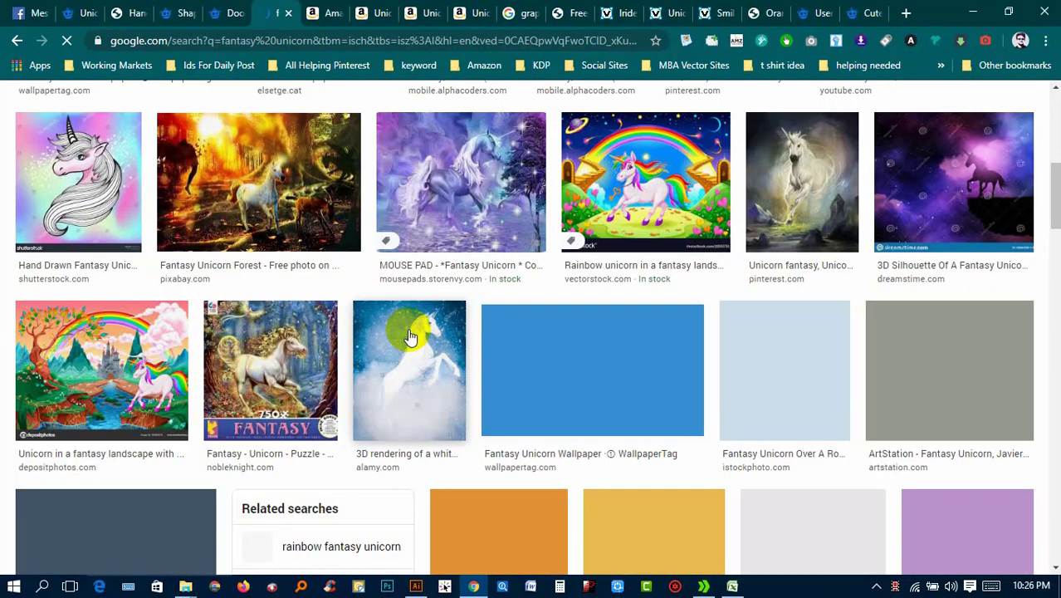
pyautogui.scroll(-1, 474, 434)
# Scroll through the large fantasy unicorn image results
pyautogui.scroll(-1, 423, 297)
pyautogui.scroll(-2, 378, 387)
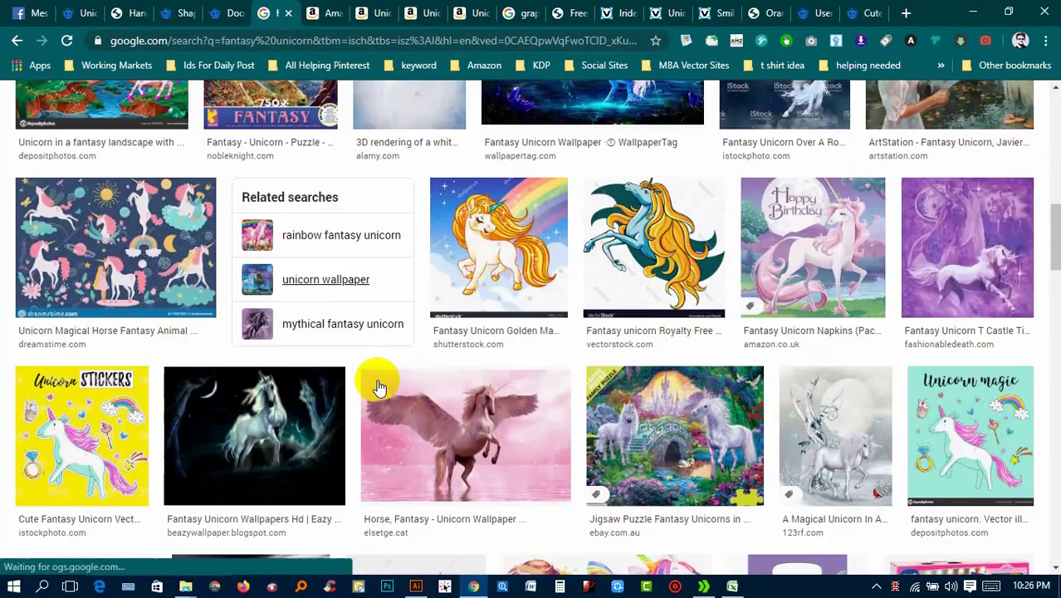
pyautogui.scroll(-1, 390, 384)
pyautogui.scroll(-2, 407, 380)
pyautogui.scroll(-1, 419, 382)
pyautogui.scroll(-1, 425, 382)
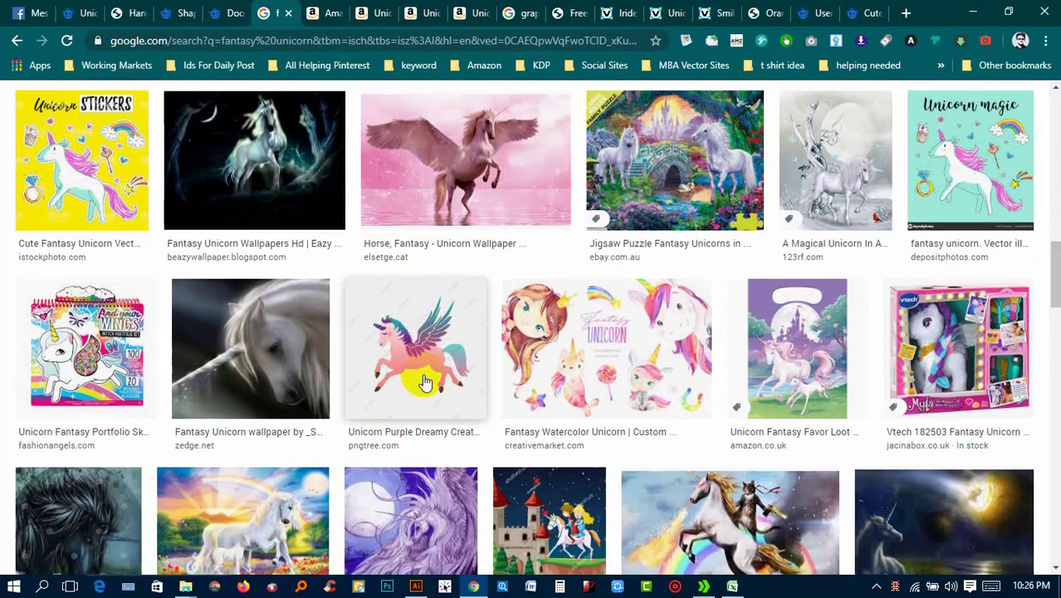
pyautogui.scroll(-3, 425, 382)
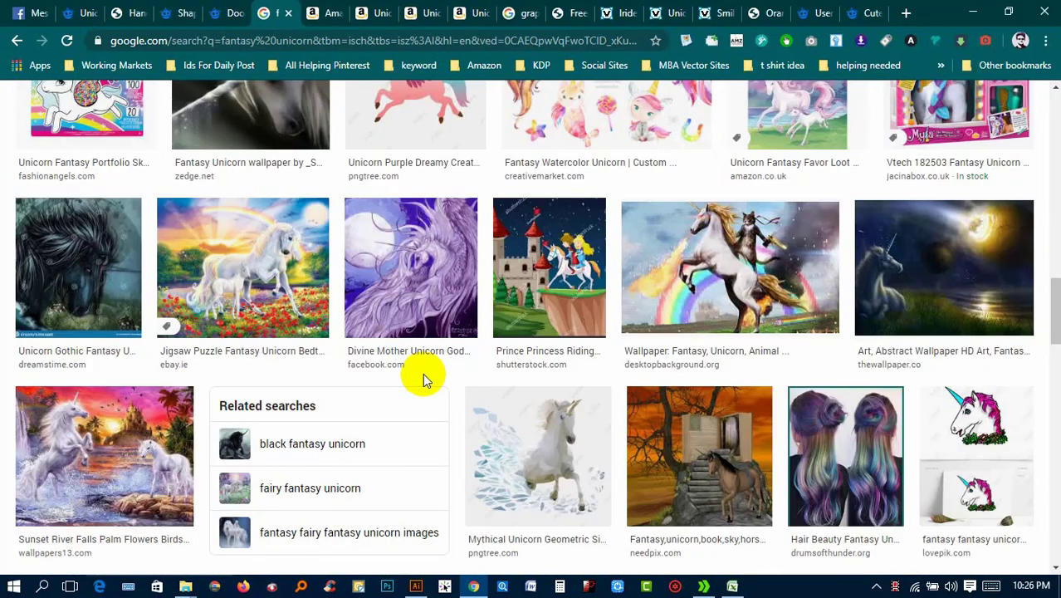
pyautogui.scroll(-3, 424, 380)
pyautogui.scroll(-1, 424, 379)
pyautogui.scroll(-1, 423, 379)
pyautogui.scroll(-3, 426, 380)
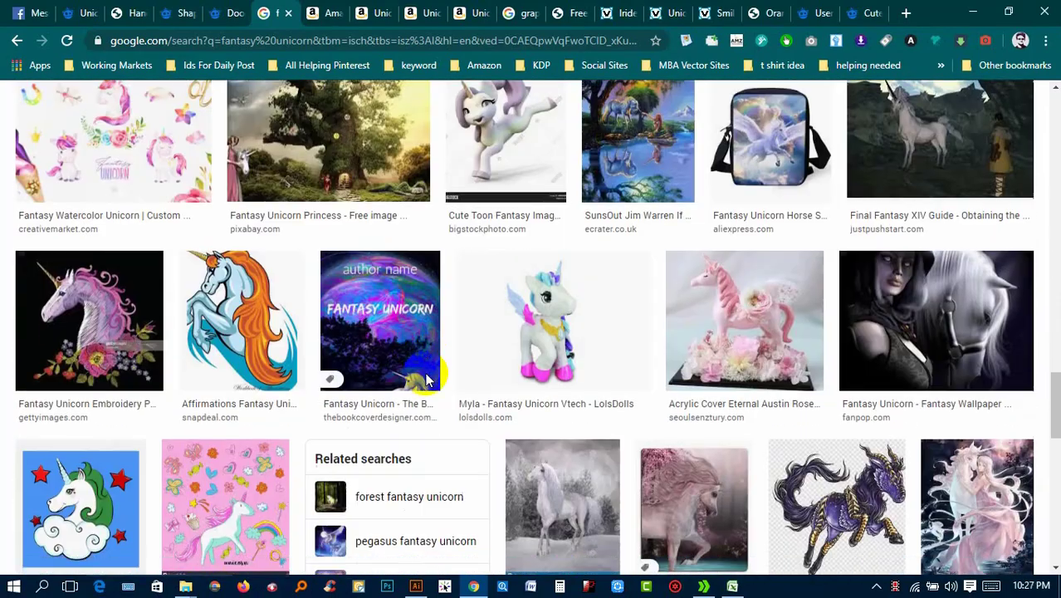
pyautogui.scroll(4, 426, 380)
pyautogui.scroll(5, 425, 380)
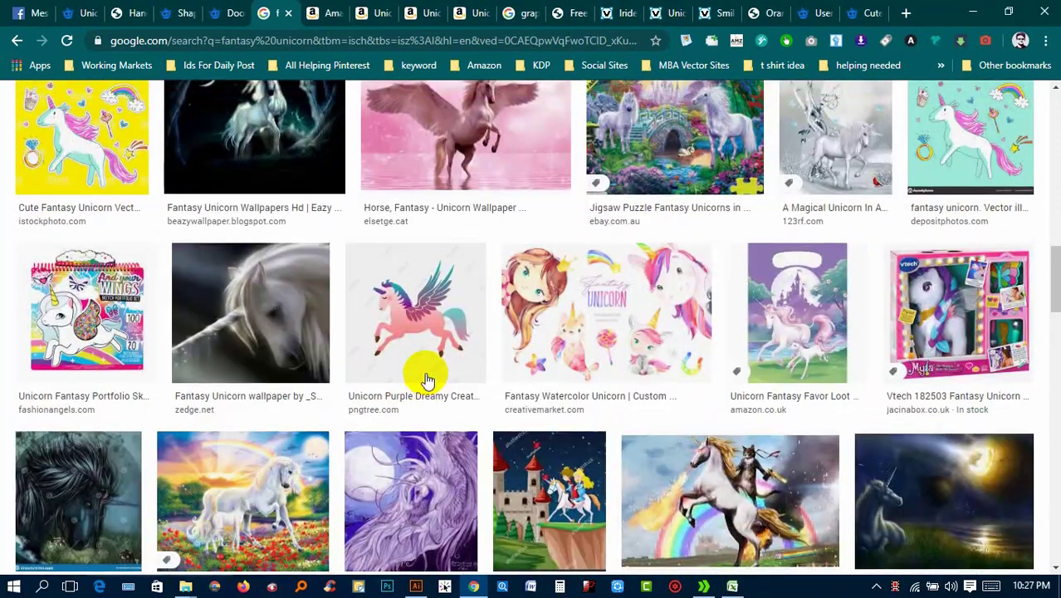
pyautogui.scroll(3, 426, 380)
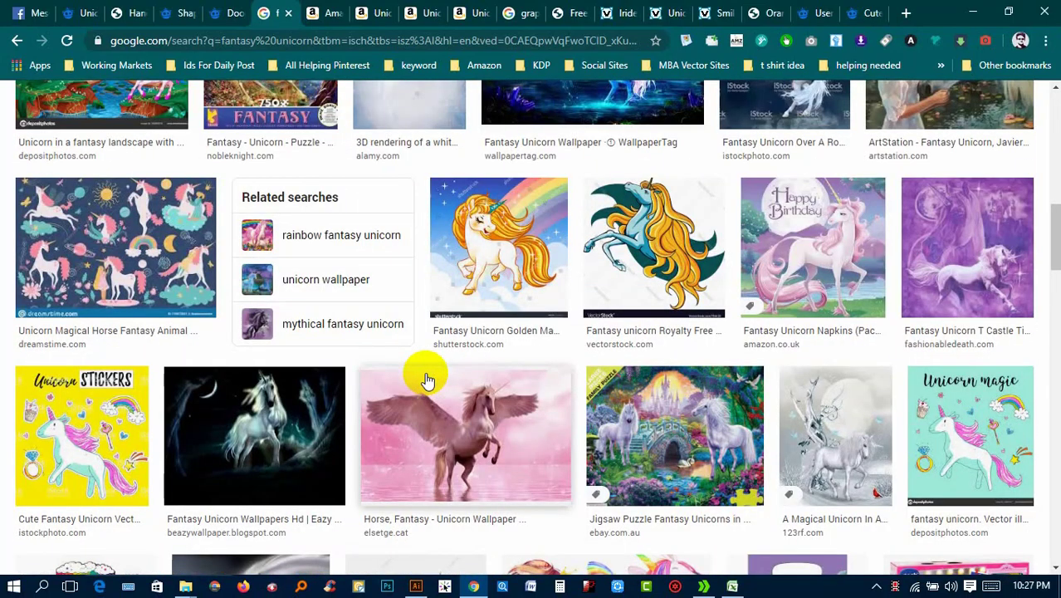
pyautogui.scroll(3, 426, 379)
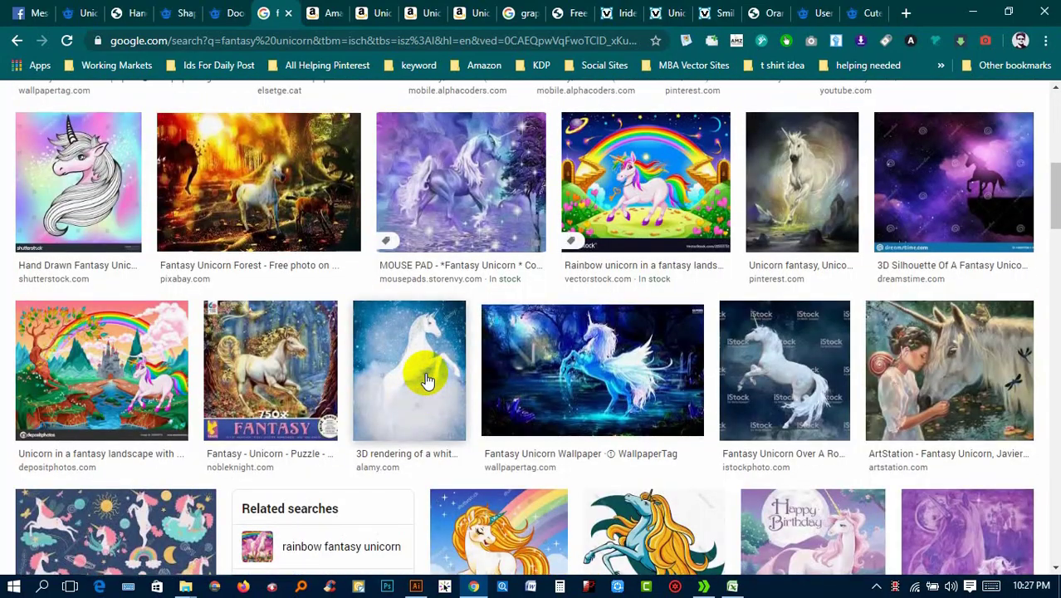
pyautogui.scroll(3, 426, 380)
pyautogui.scroll(2, 405, 430)
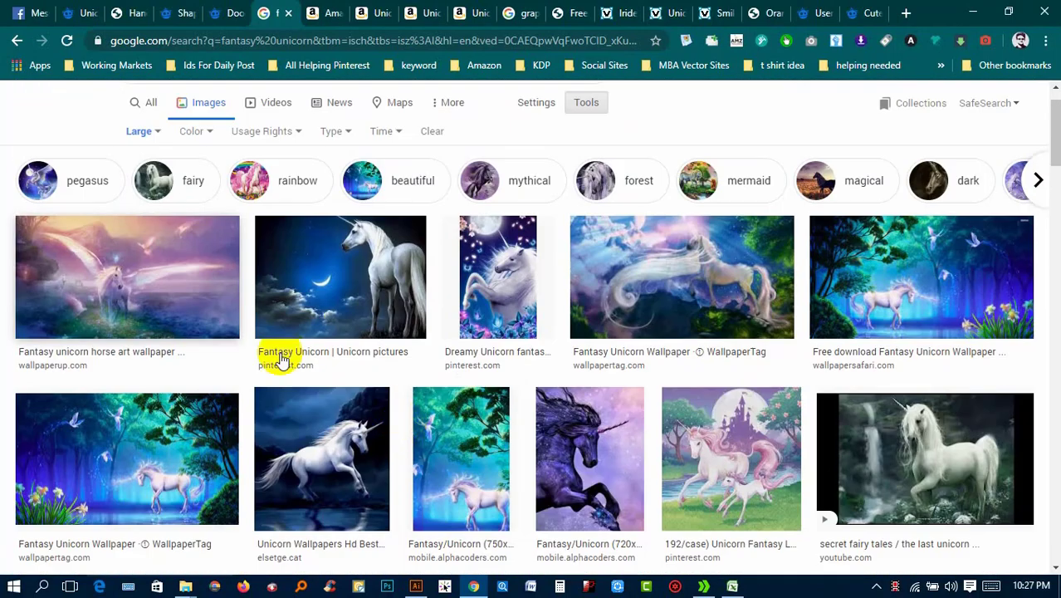
pyautogui.scroll(-1, 284, 359)
# Open the Fantasy Unicorn Wallpaper forest image at full size in a new tab
pyautogui.click(166, 366)
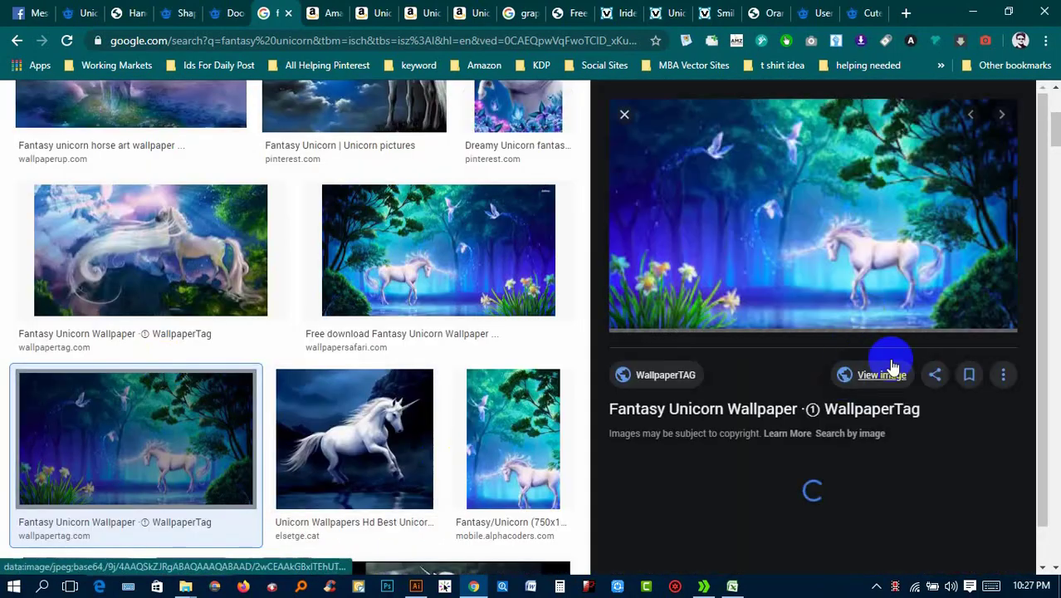
pyautogui.click(882, 375)
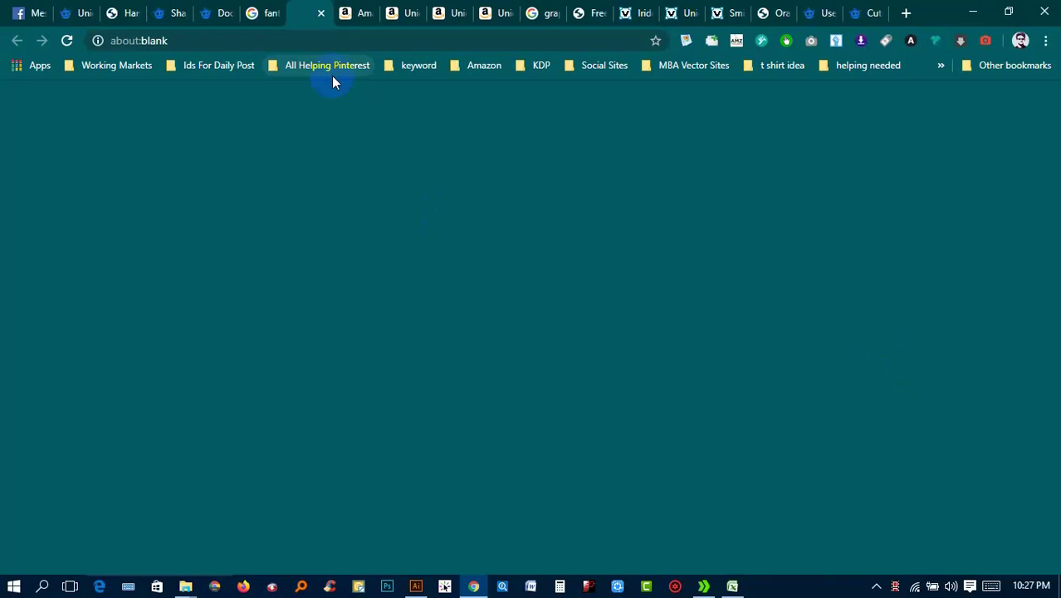
pyautogui.click(267, 11)
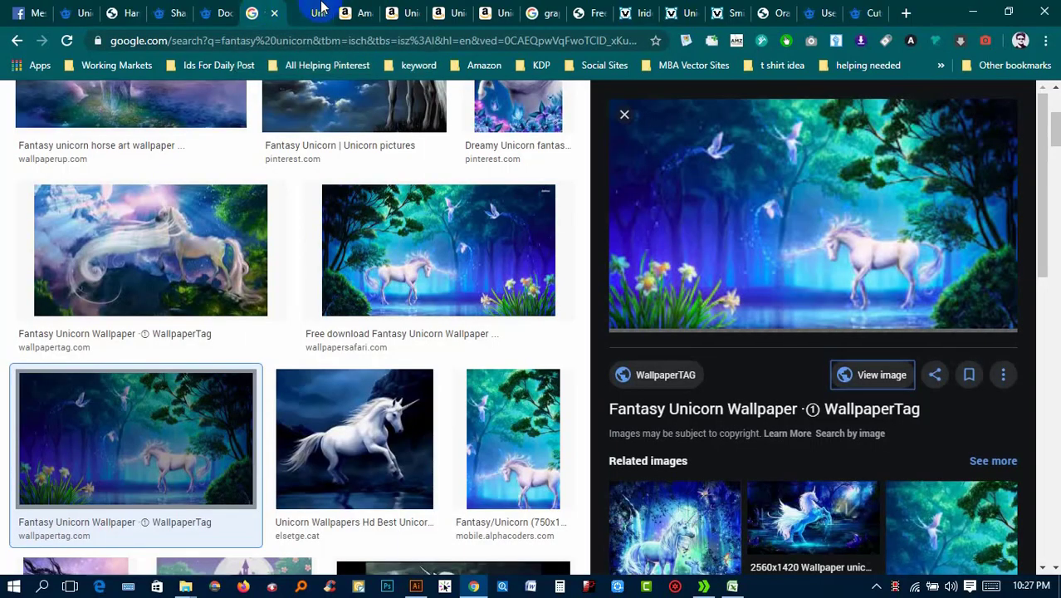
pyautogui.click(320, 13)
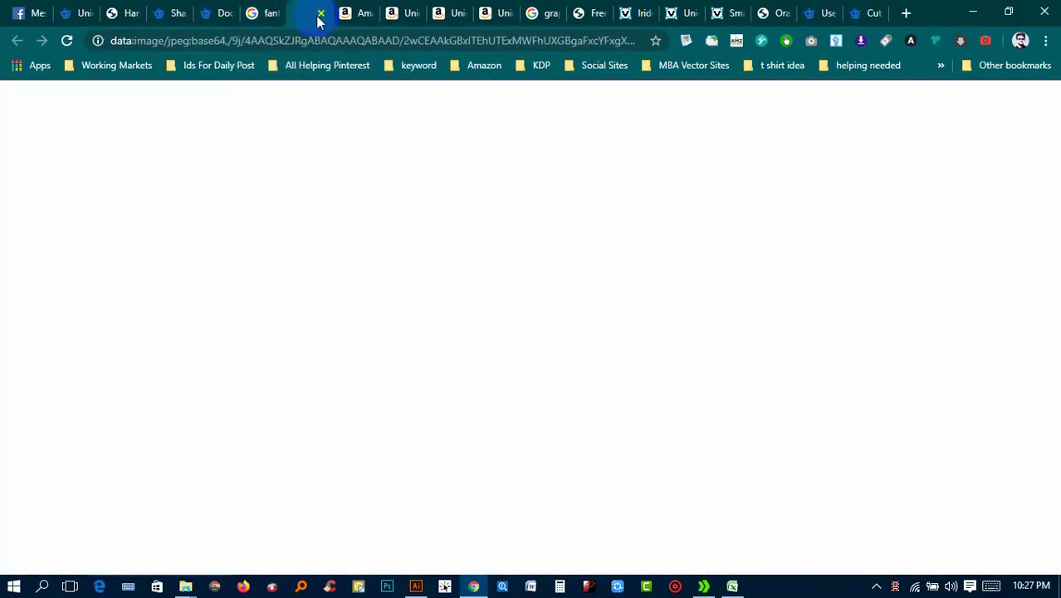
pyautogui.click(266, 8)
pyautogui.click(318, 13)
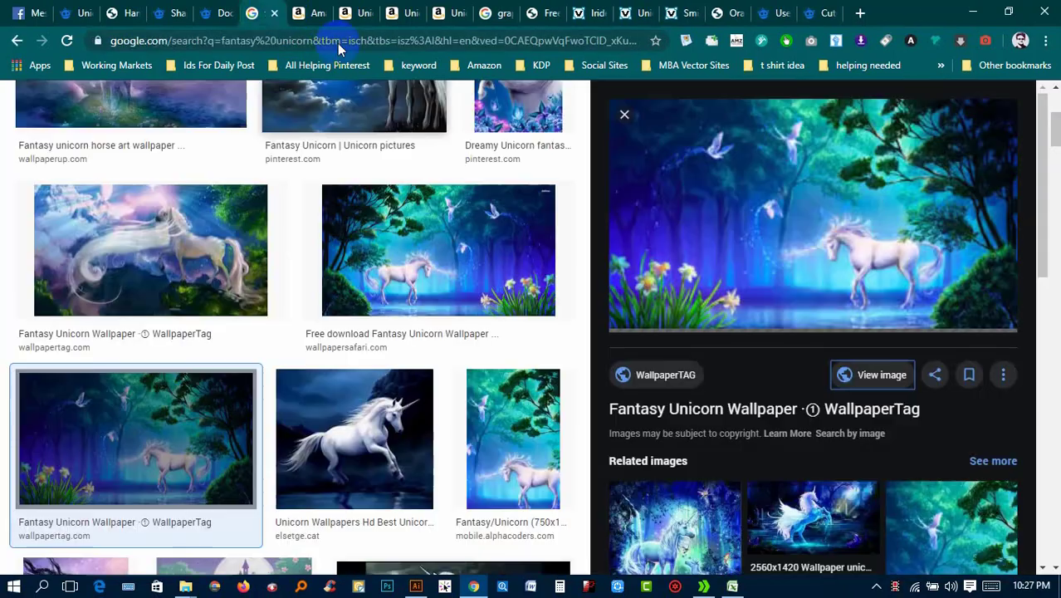
pyautogui.click(858, 371)
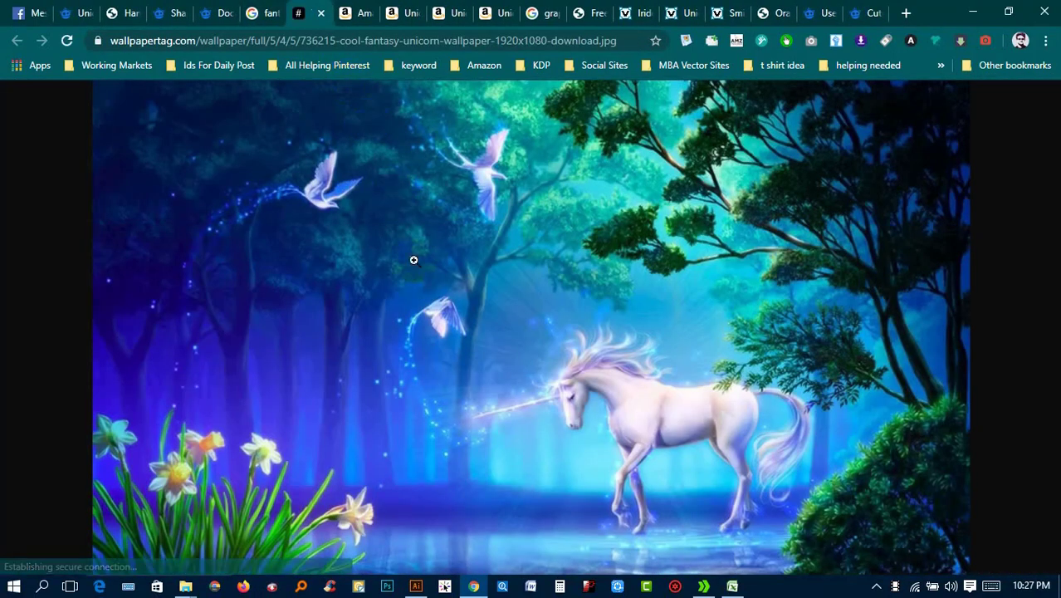
# Save the full-size unicorn wallpaper as a JPEG in Downloads
pyautogui.click(414, 260)
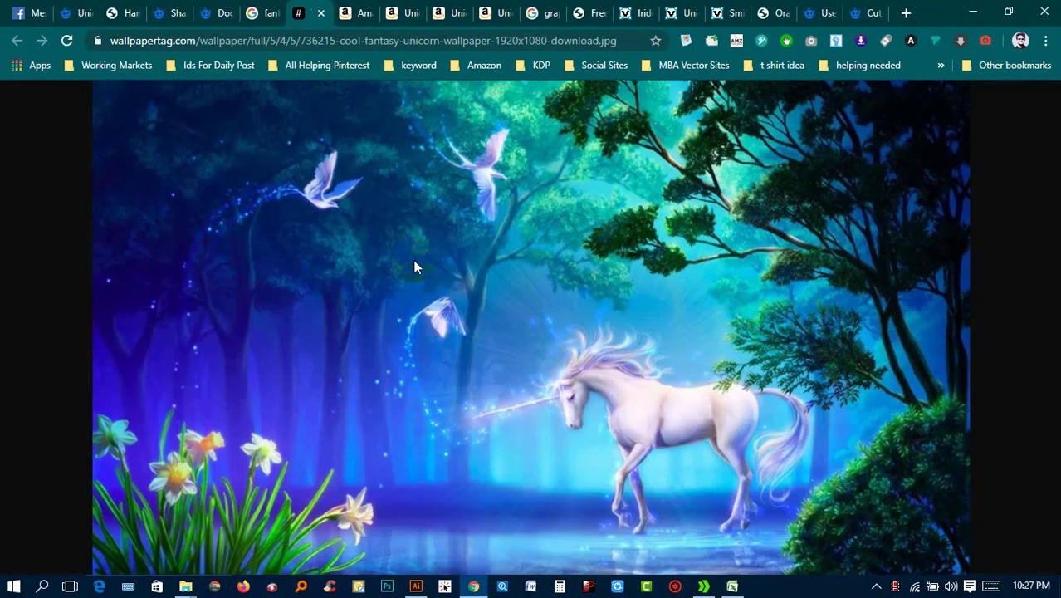
pyautogui.rightClick(412, 260)
pyautogui.click(455, 321)
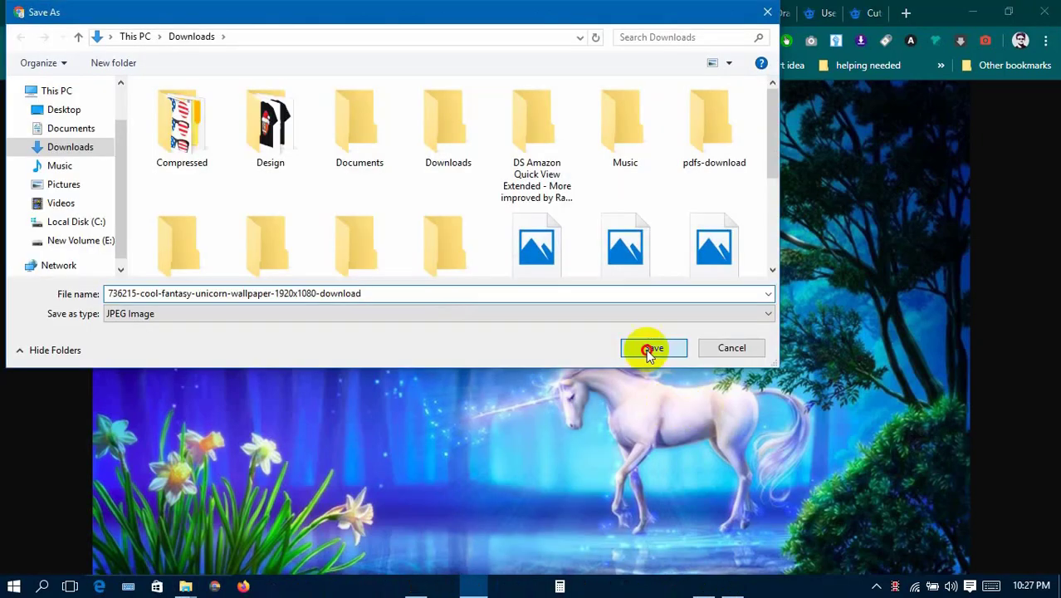
pyautogui.click(649, 349)
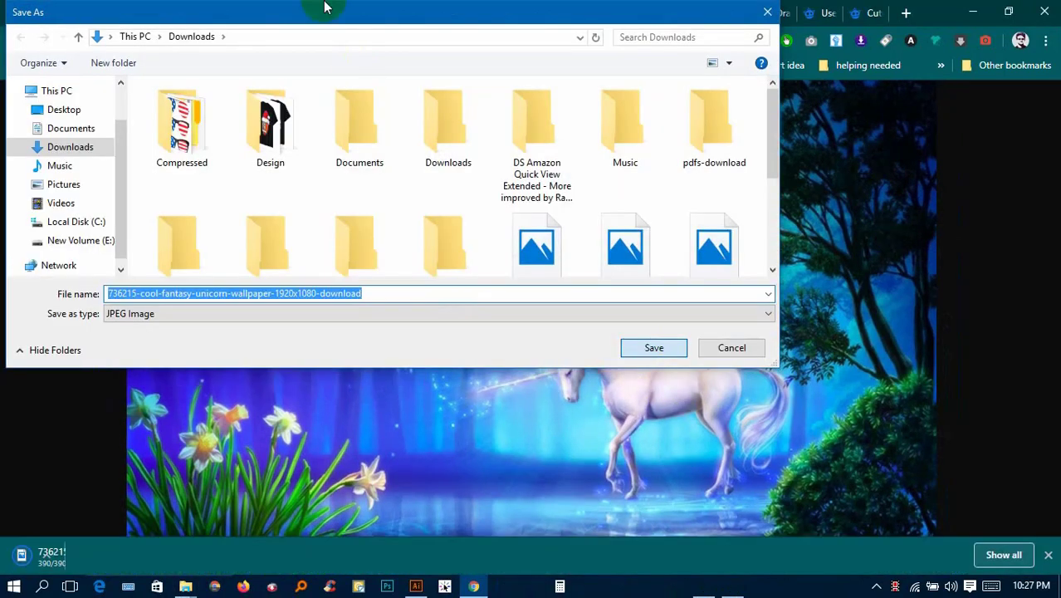
pyautogui.click(358, 11)
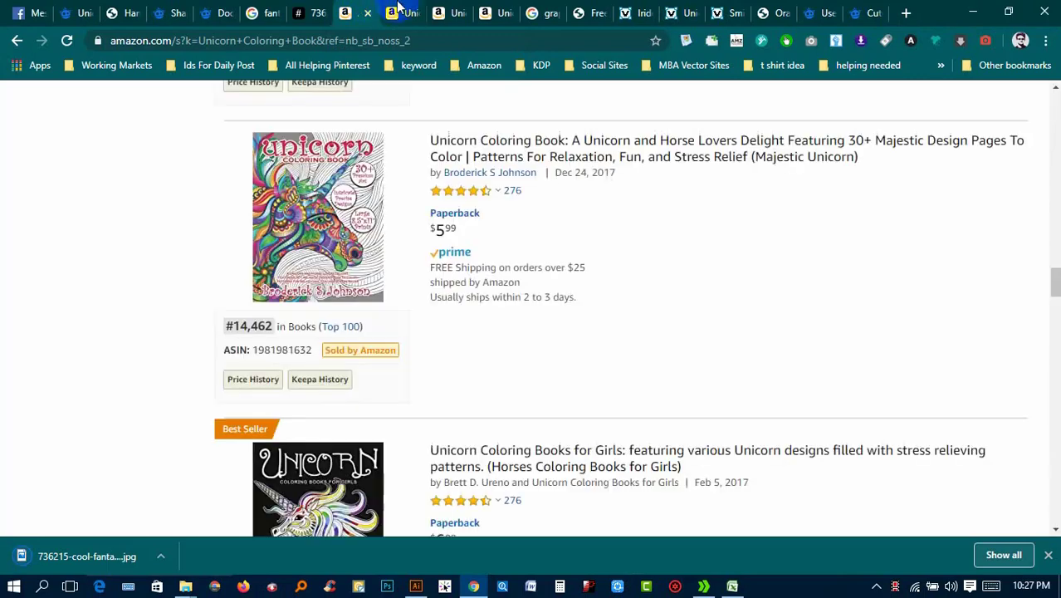
# Expand the Unicorn Coloring Book's description and highlight its 50 designs in A4 size
pyautogui.click(397, 8)
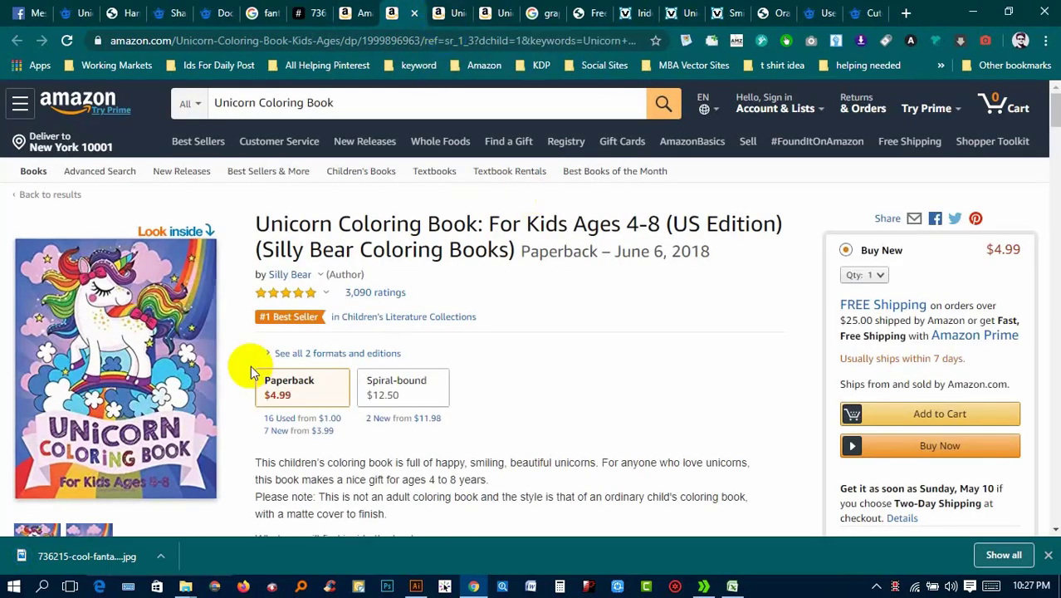
pyautogui.scroll(-1, 379, 428)
pyautogui.click(288, 483)
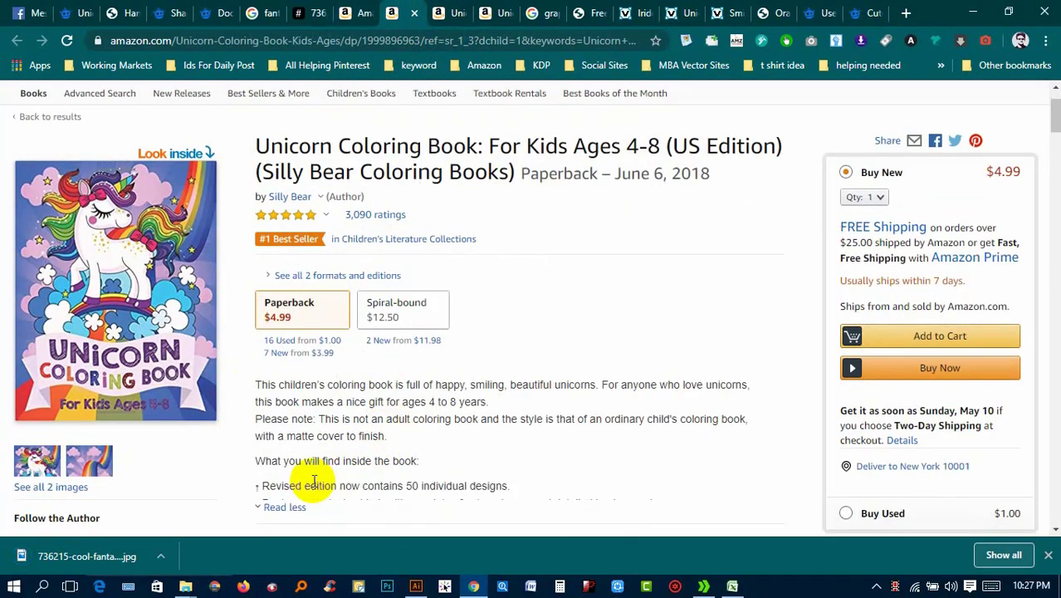
pyautogui.scroll(-2, 425, 374)
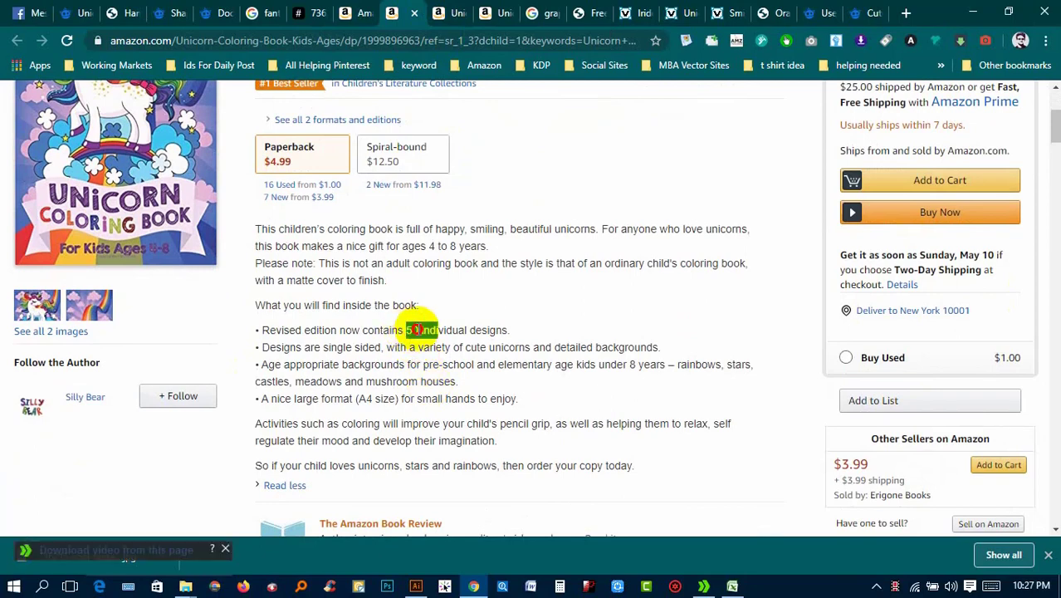
pyautogui.moveTo(405, 399); pyautogui.dragTo(388, 397)
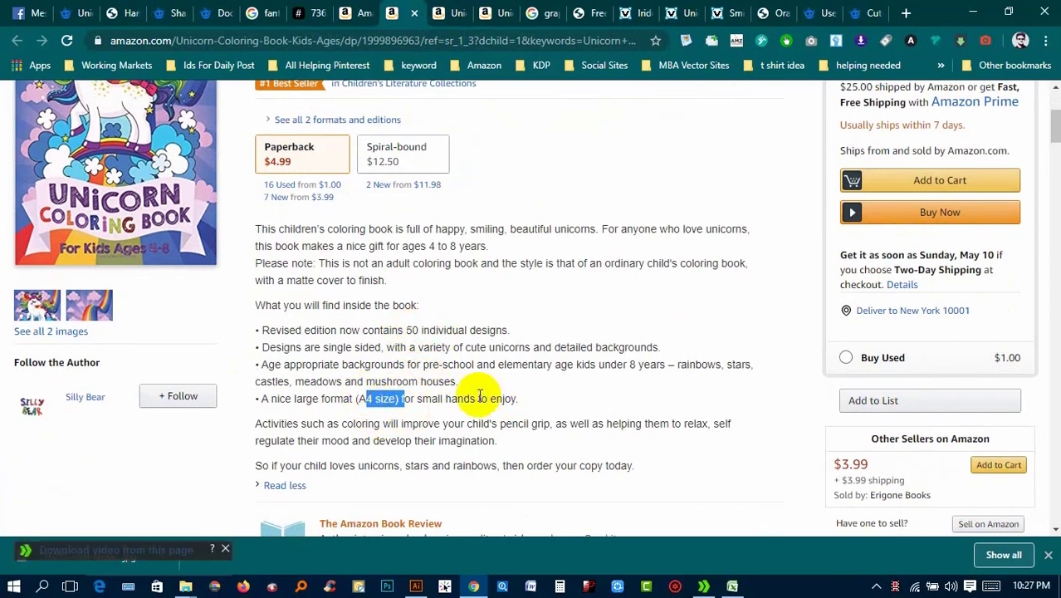
pyautogui.click(417, 587)
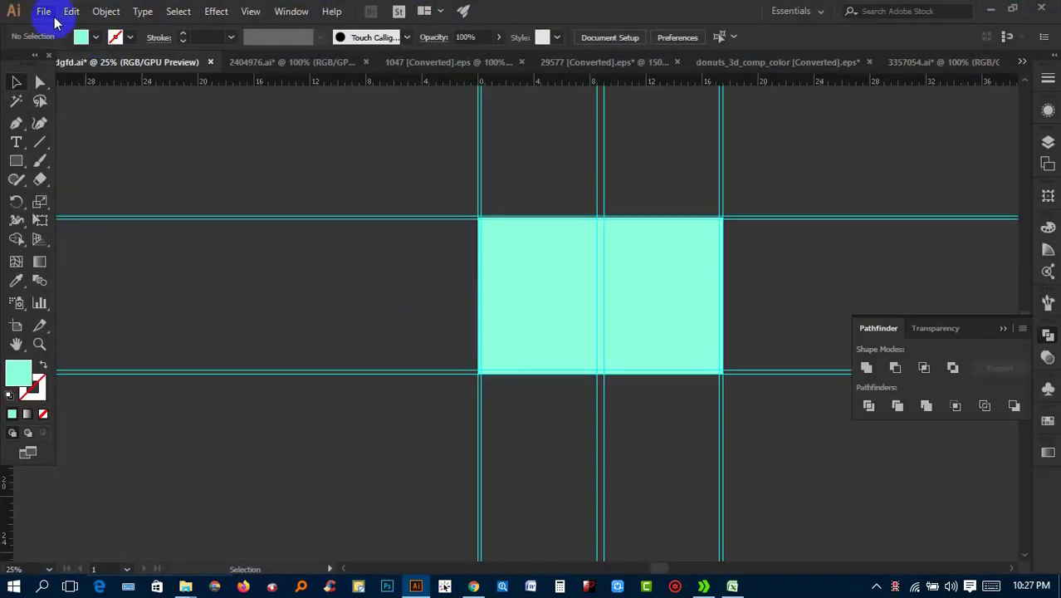
# Set up a new A4 print document measured in inches, 8.268 × 11.693
pyautogui.click(43, 11)
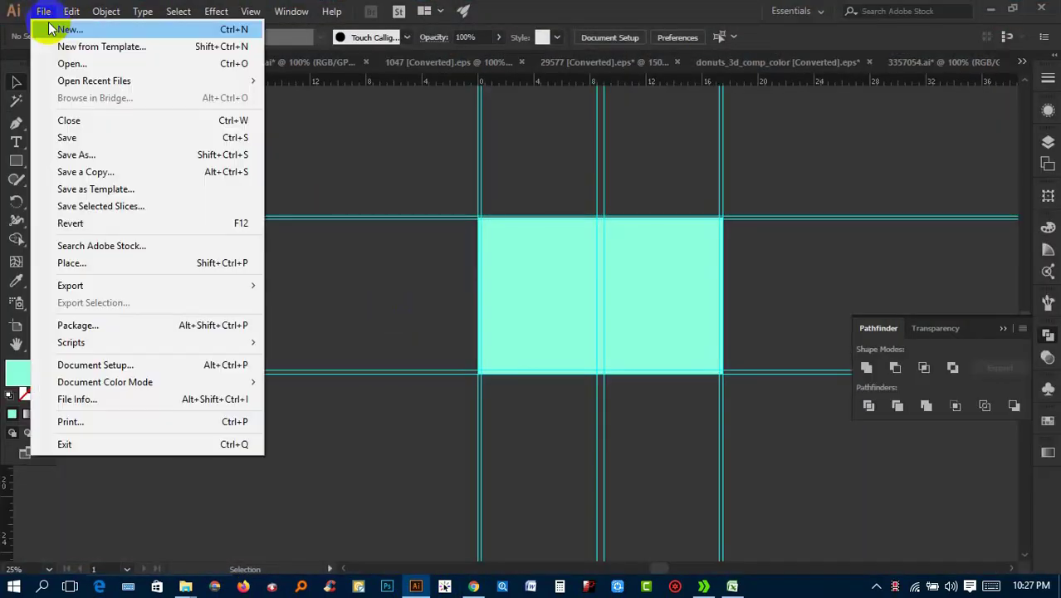
pyautogui.click(644, 198)
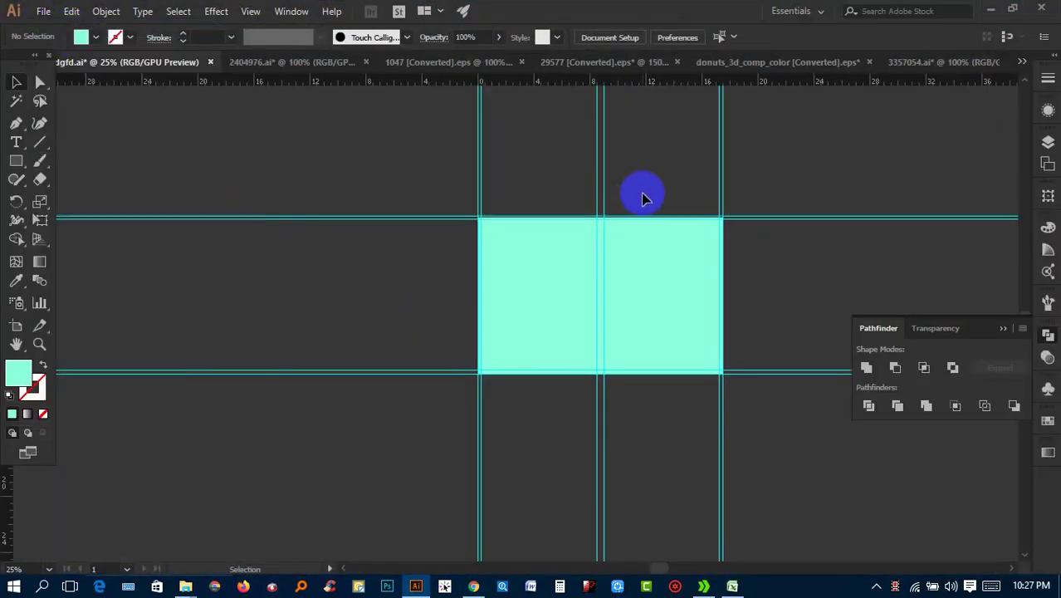
pyautogui.hotkey('ctrl', 'n')
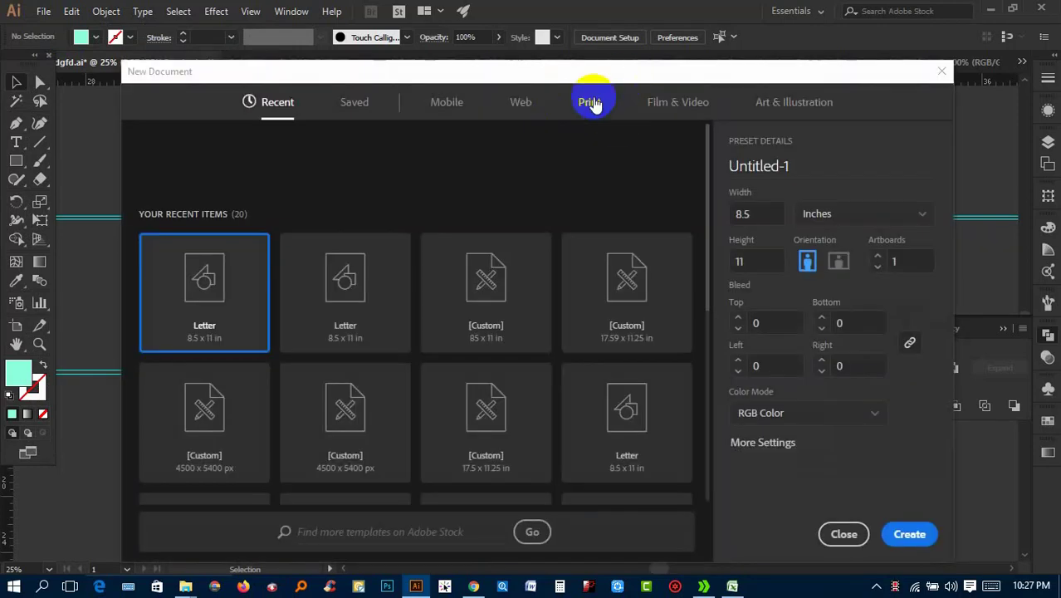
pyautogui.click(592, 104)
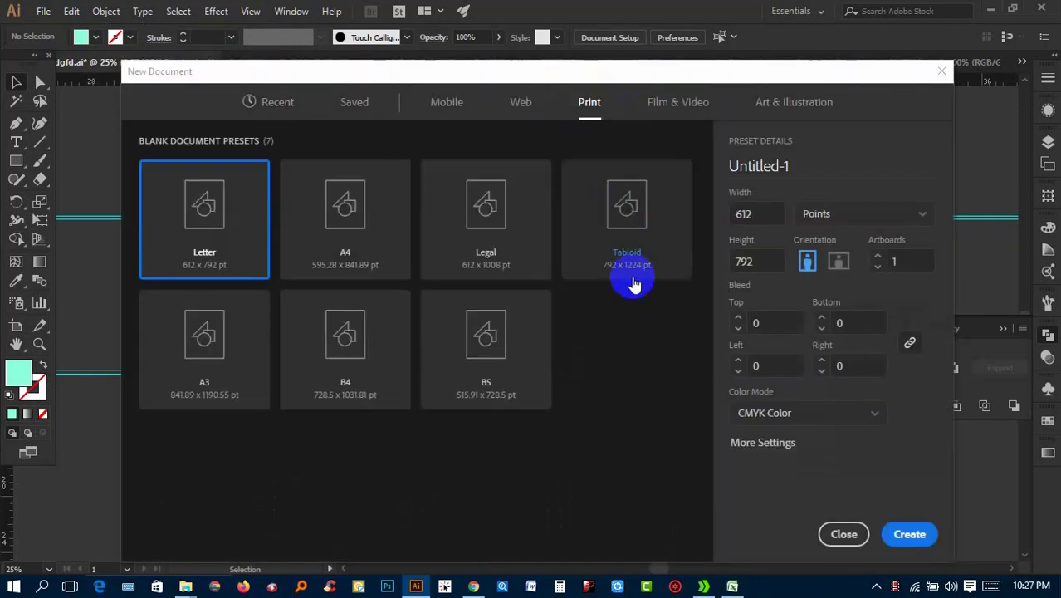
pyautogui.click(367, 217)
pyautogui.click(878, 220)
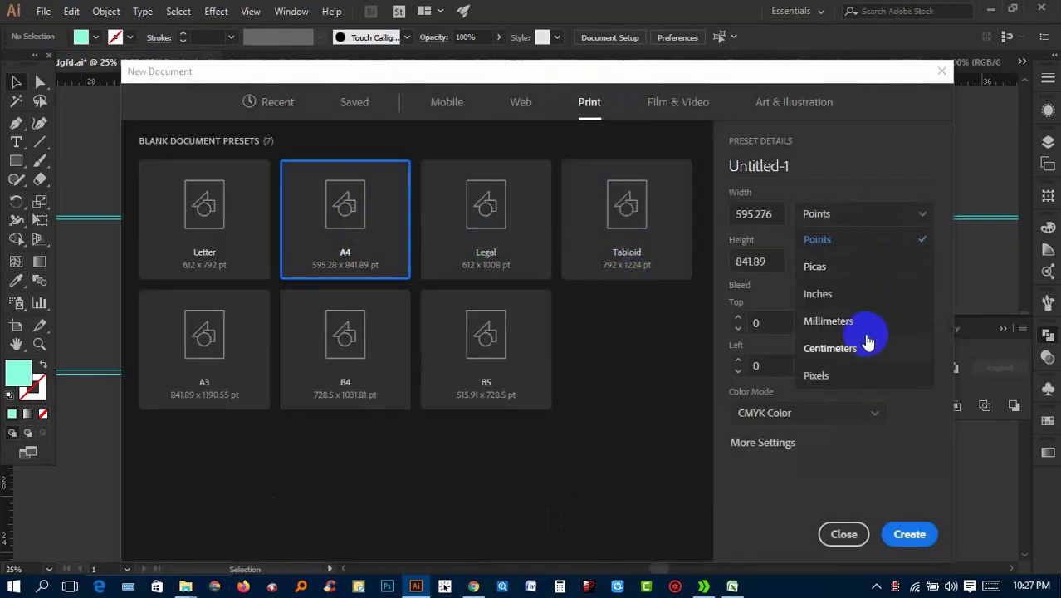
pyautogui.click(838, 379)
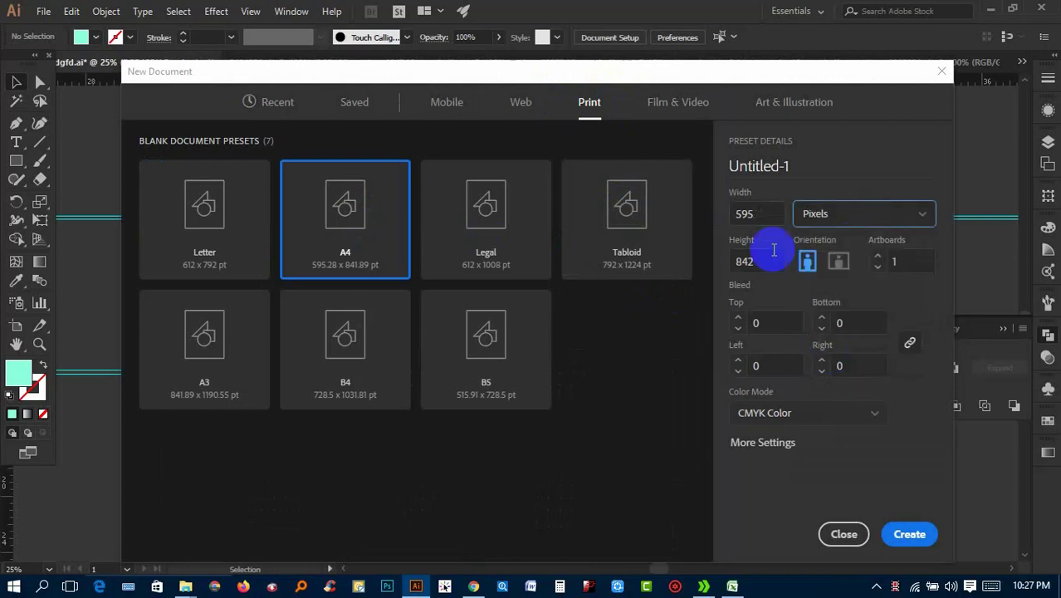
pyautogui.click(826, 216)
pyautogui.click(841, 293)
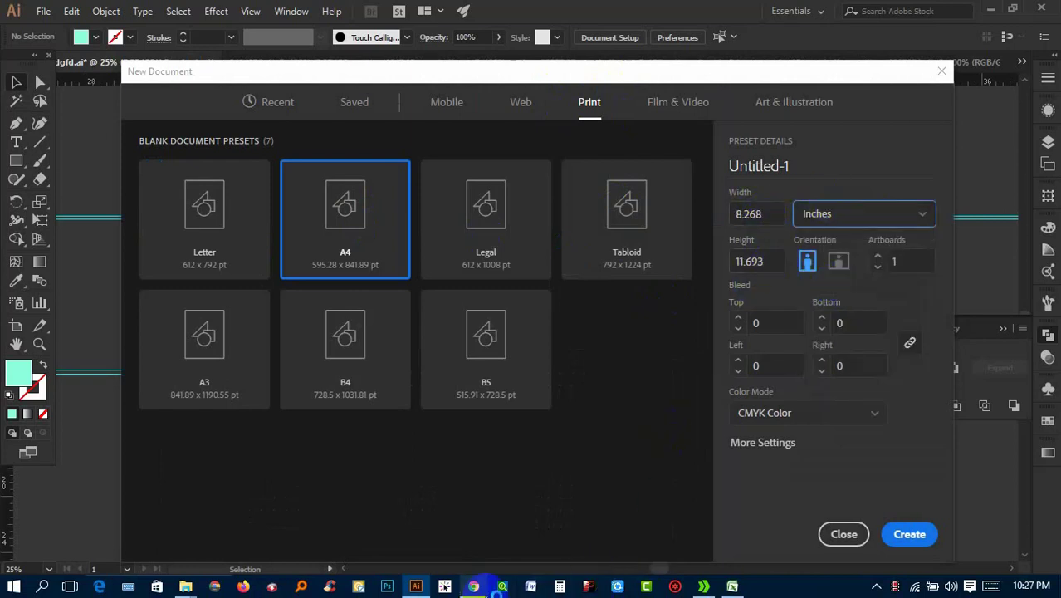
pyautogui.click(456, 535)
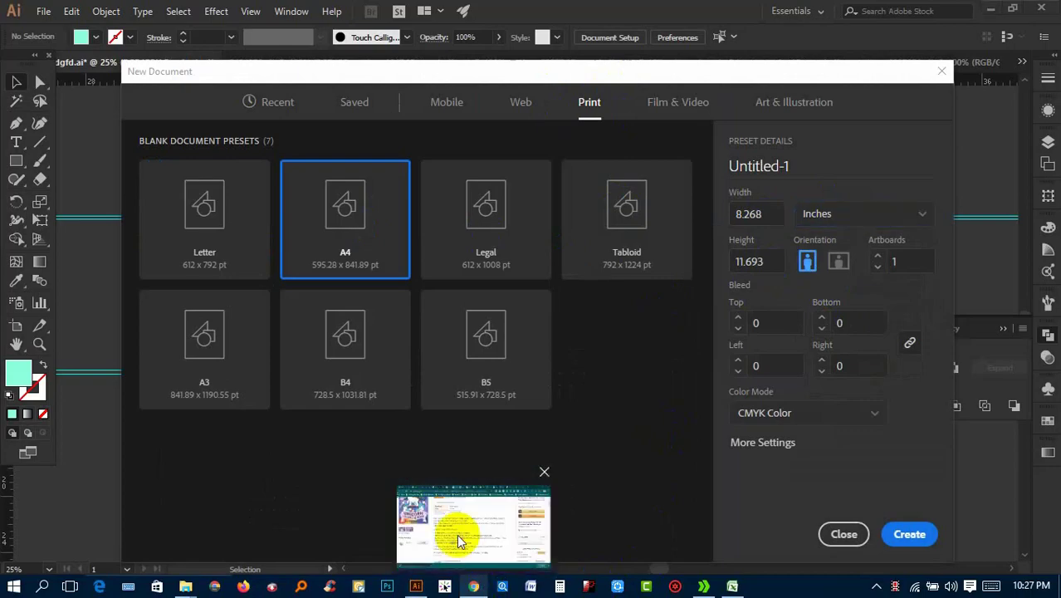
# Go to KDP's Paperback Cover Templates page and browse its trim sizes for 8.27 x 11.69 in
pyautogui.click(538, 67)
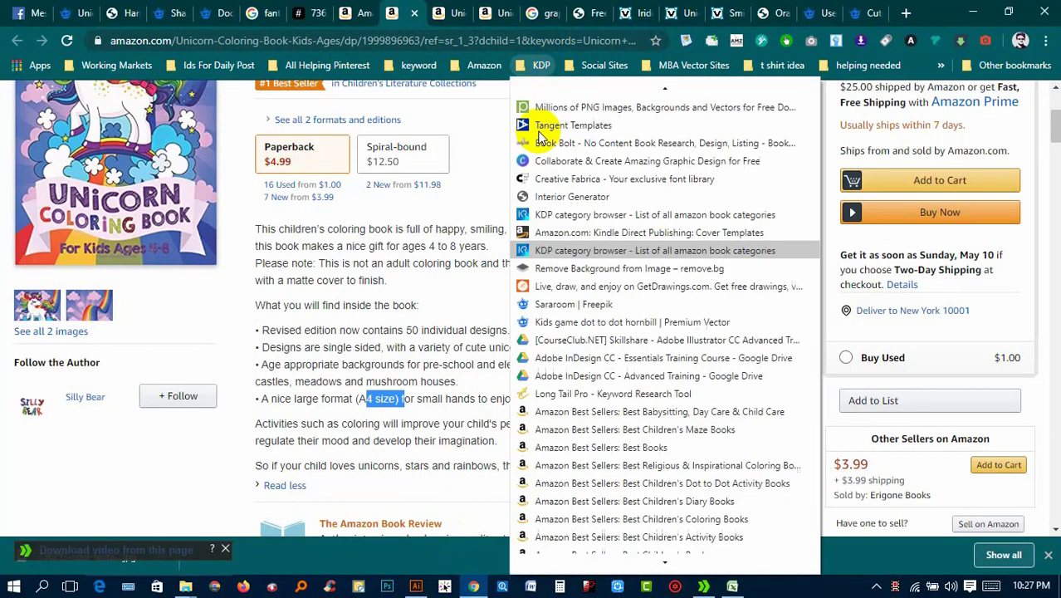
pyautogui.click(542, 68)
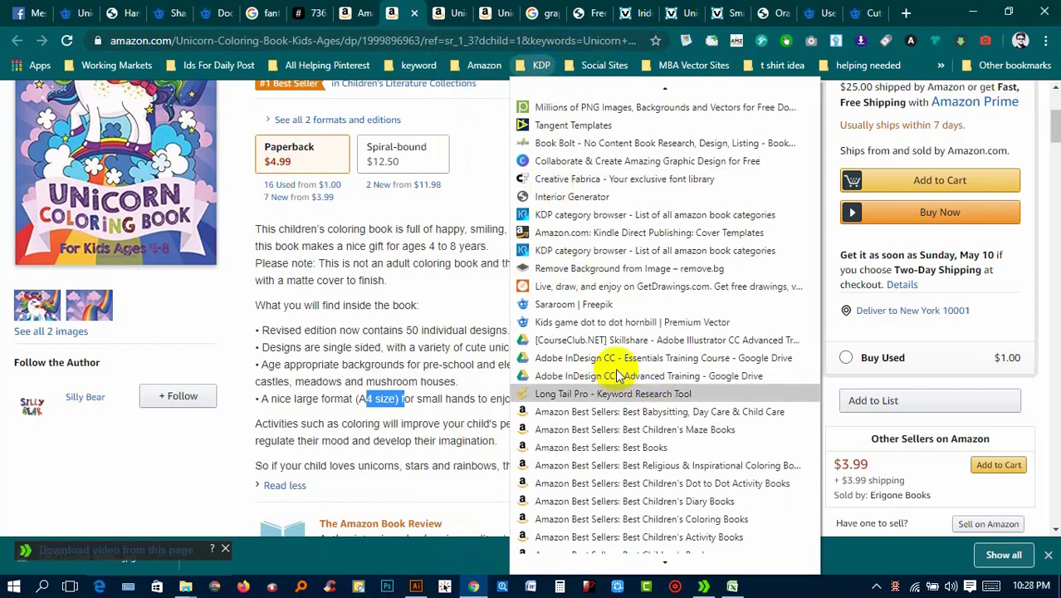
pyautogui.click(563, 234)
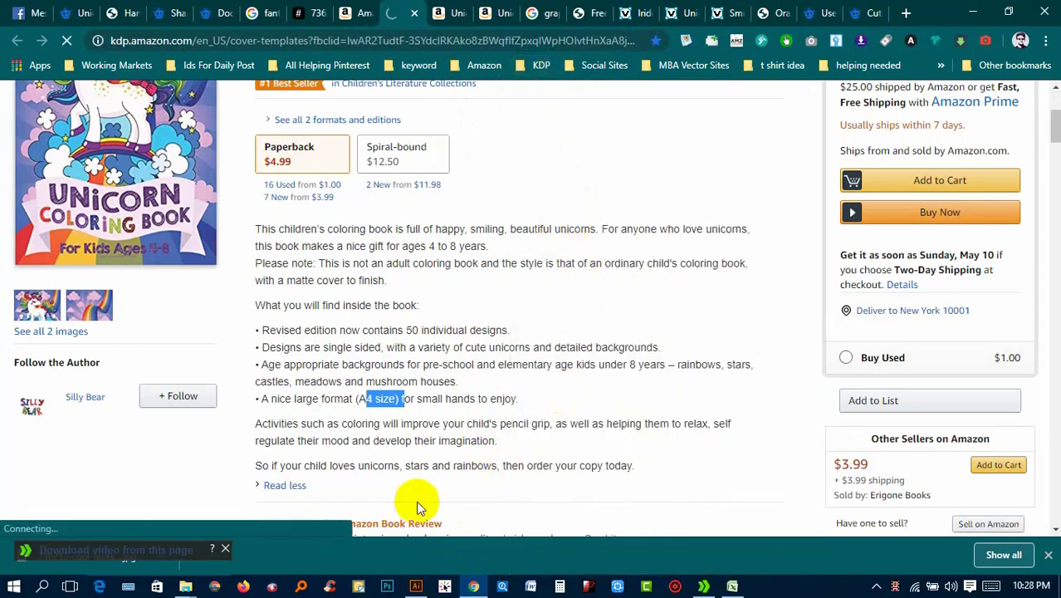
pyautogui.click(417, 587)
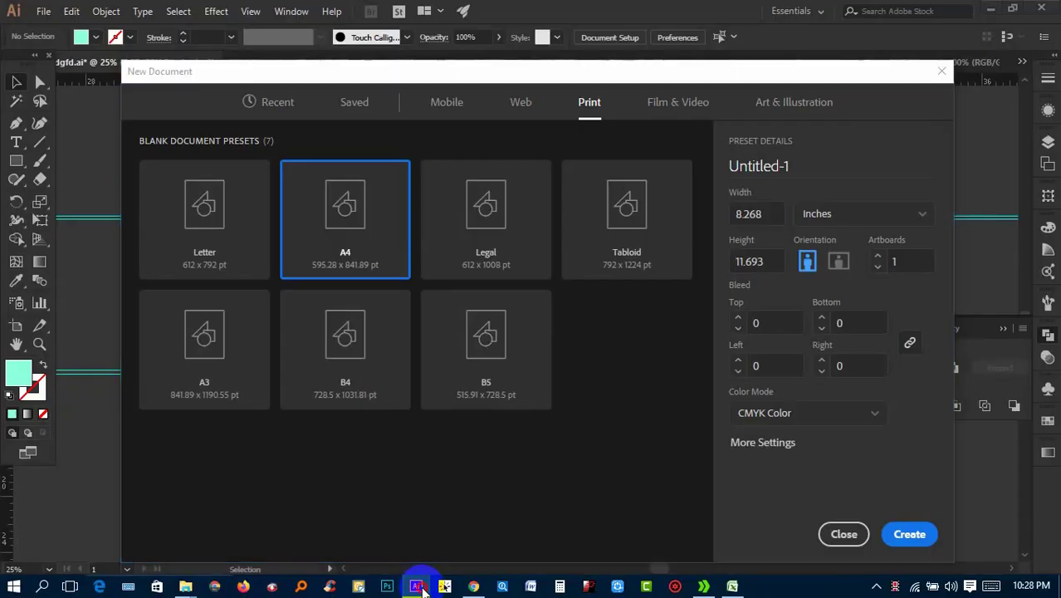
pyautogui.click(474, 586)
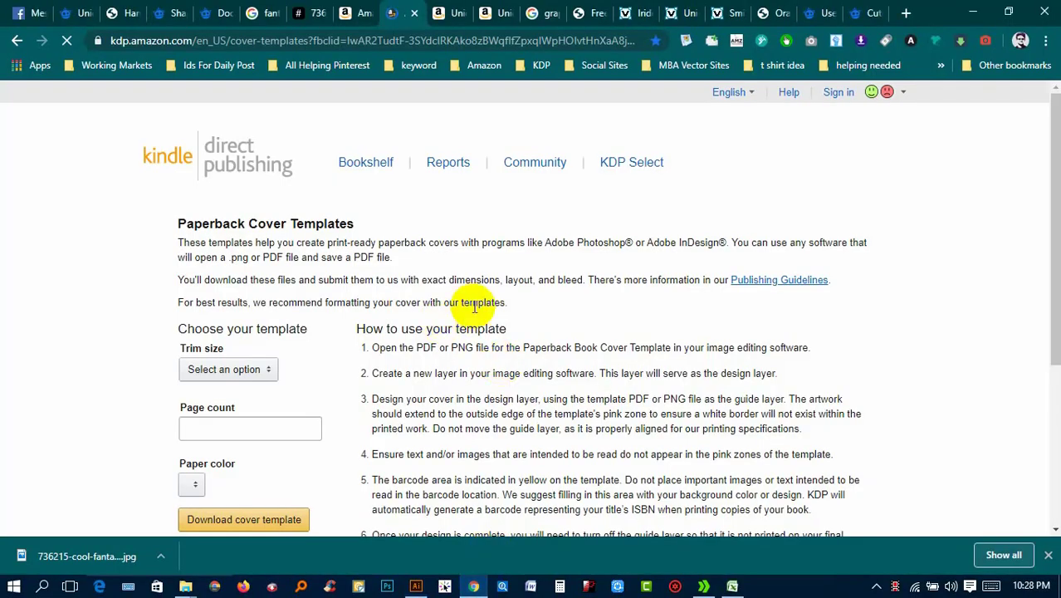
pyautogui.click(232, 369)
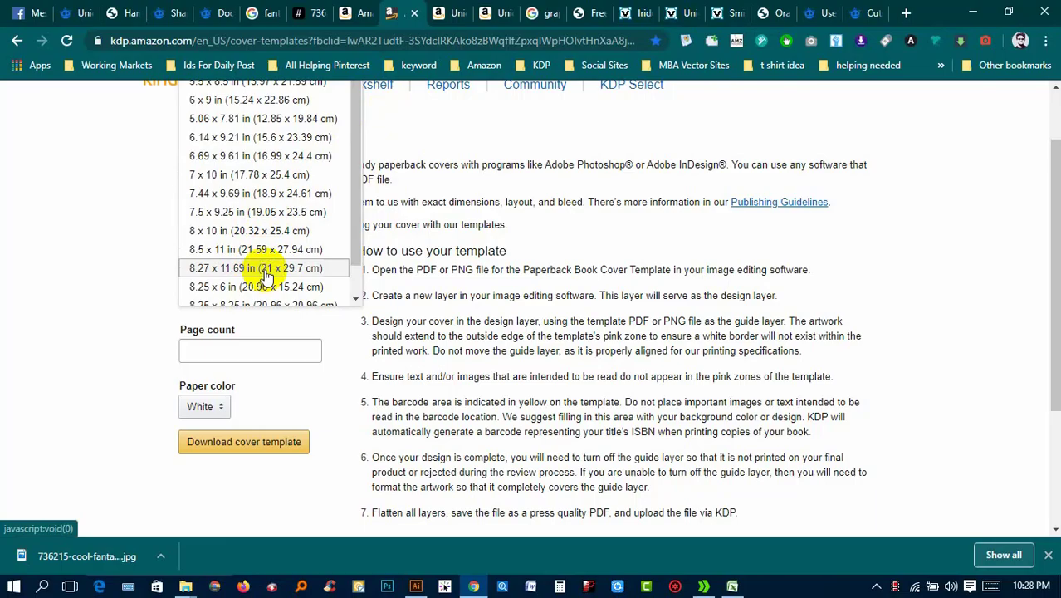
pyautogui.click(418, 586)
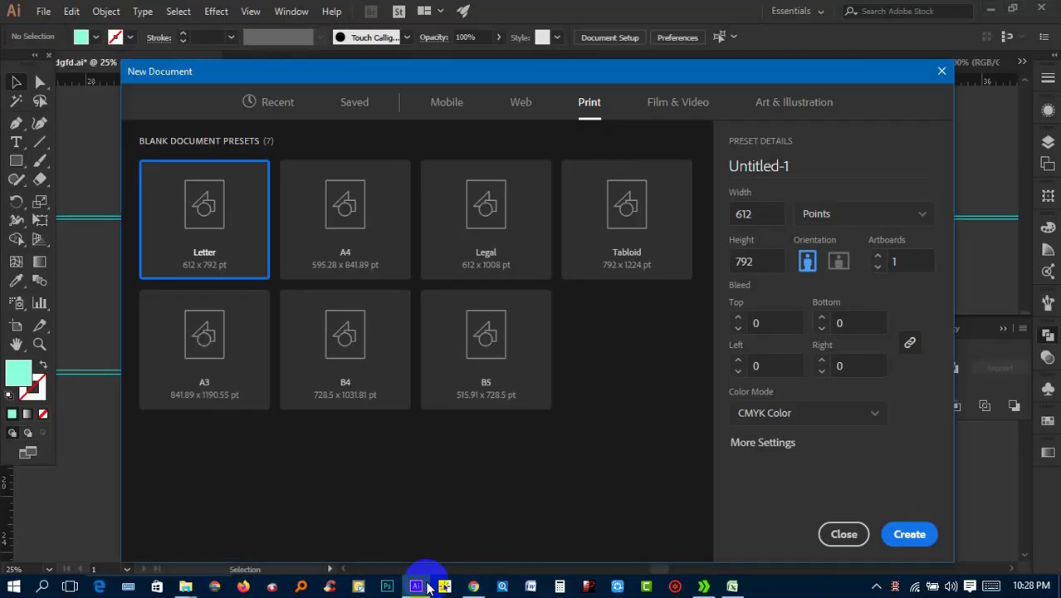
# Reapply the A4 preset and change the new document's units to inches (8.268 x 11.693)
pyautogui.click(863, 216)
pyautogui.click(839, 372)
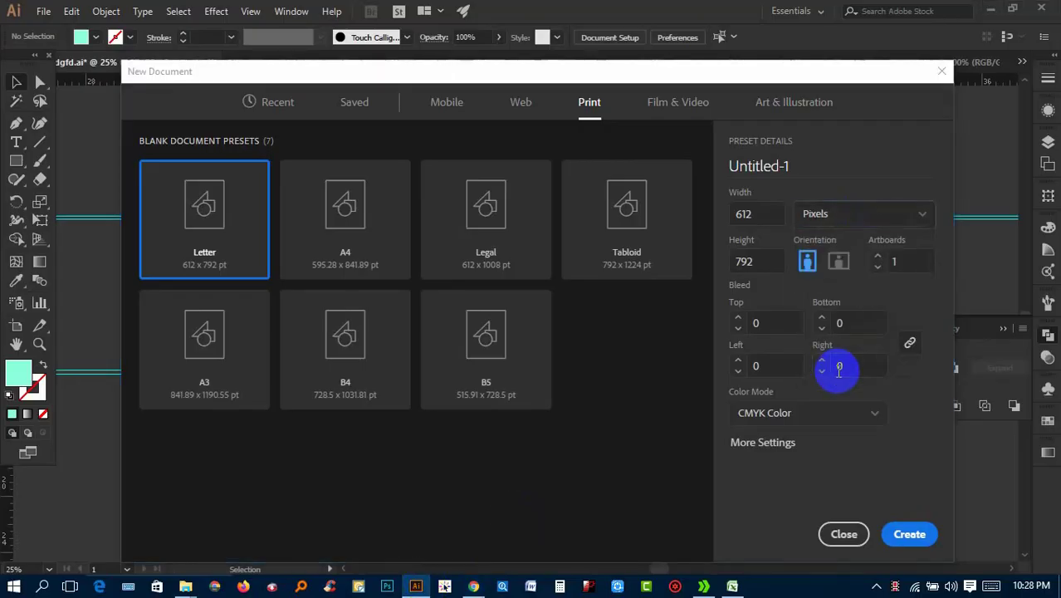
pyautogui.click(839, 220)
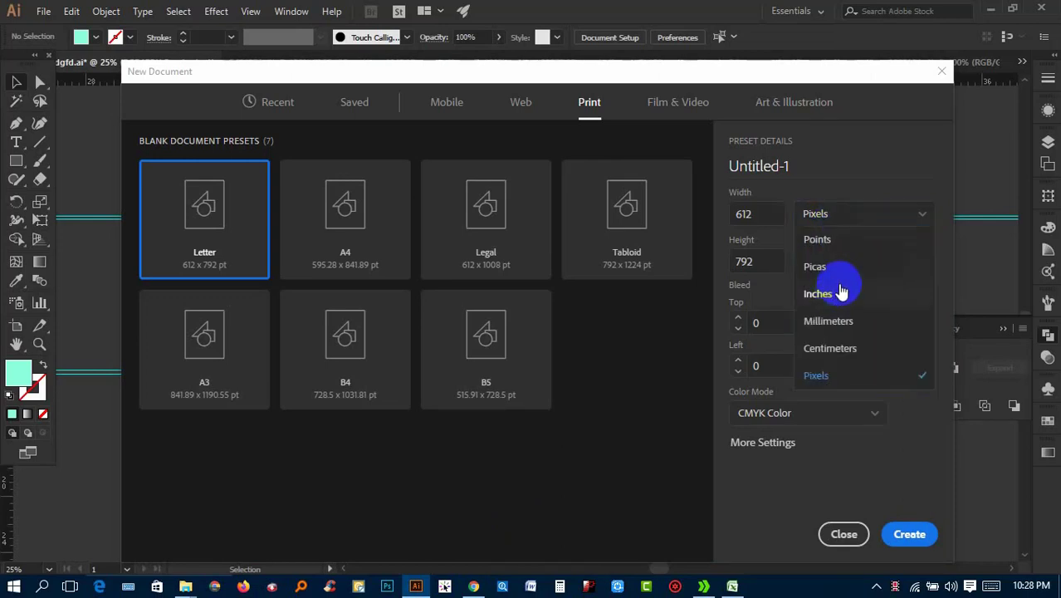
pyautogui.click(450, 218)
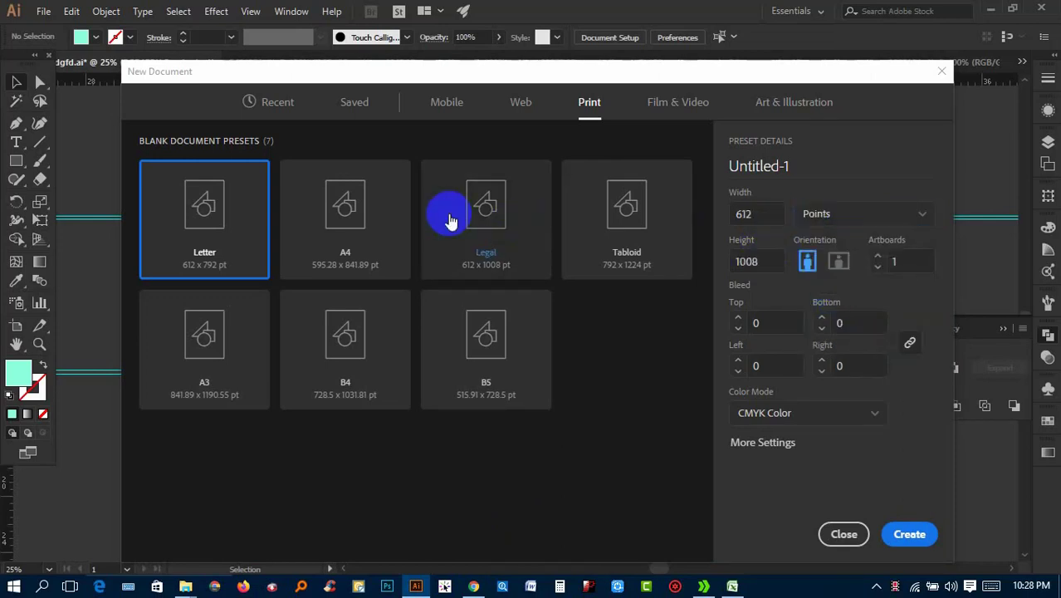
pyautogui.click(386, 218)
pyautogui.click(841, 218)
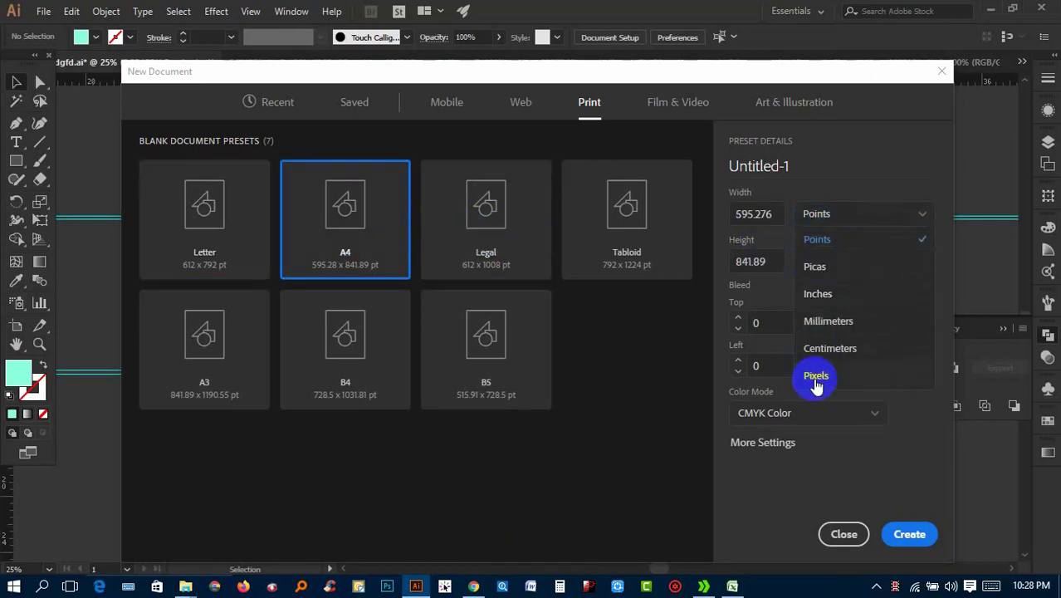
pyautogui.click(818, 294)
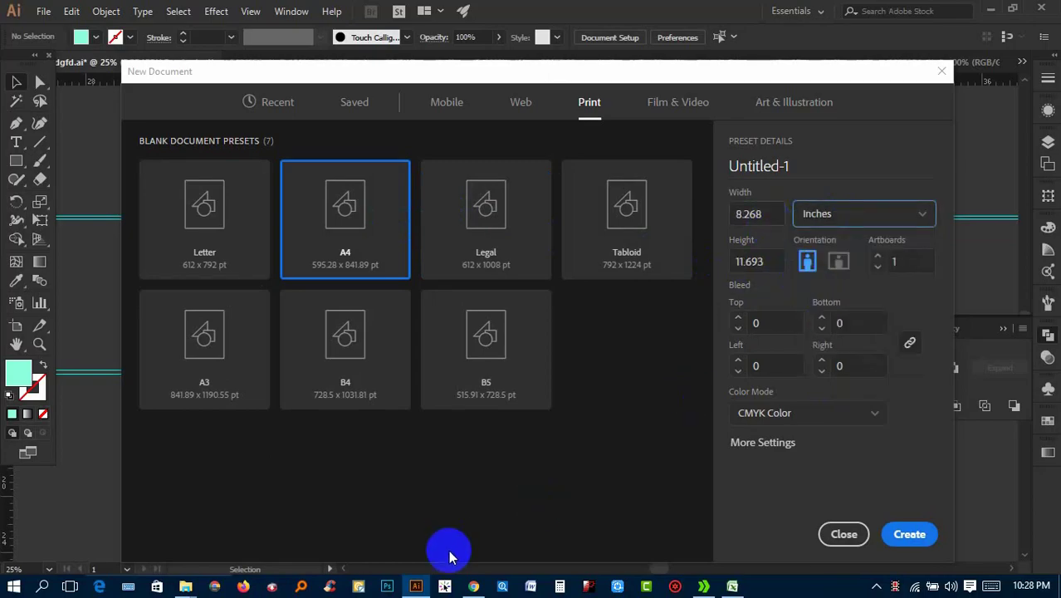
pyautogui.click(473, 586)
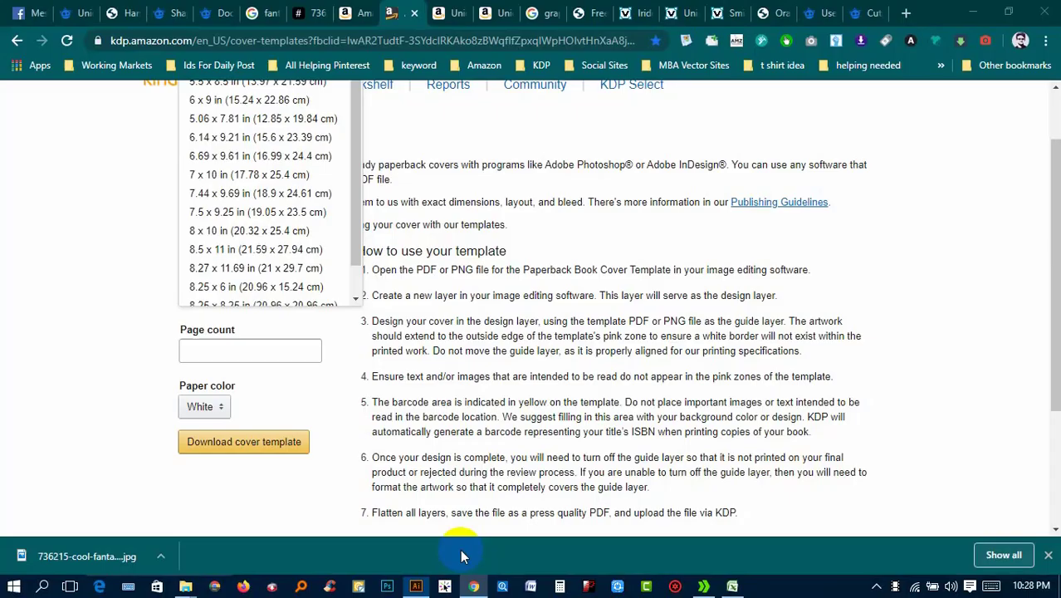
# Pick the 8.27 x 11.69 in trim size for the KDP cover template and recheck the list
pyautogui.click(268, 276)
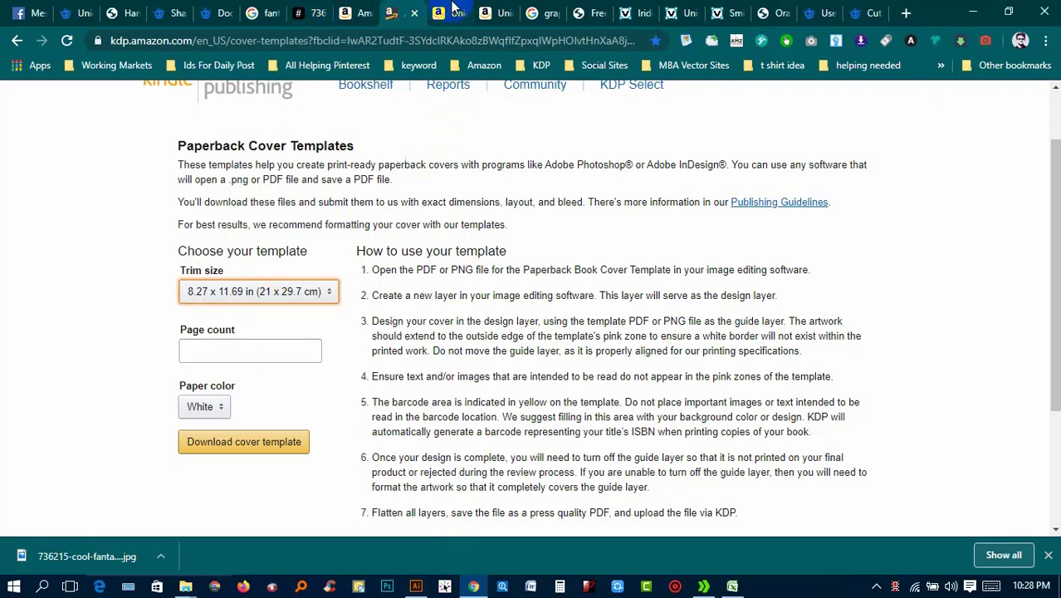
pyautogui.click(249, 290)
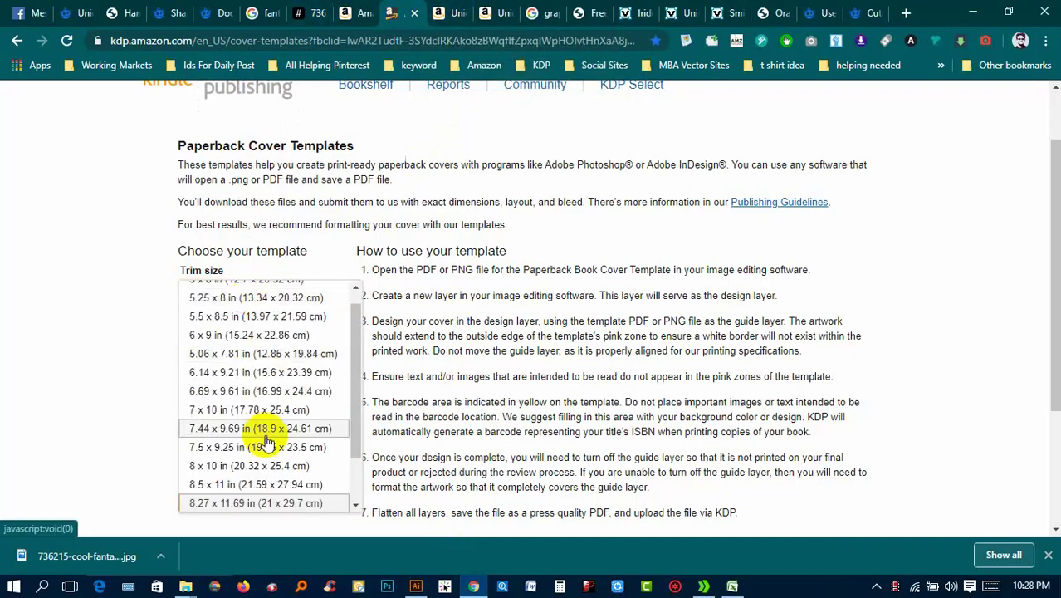
pyautogui.click(409, 401)
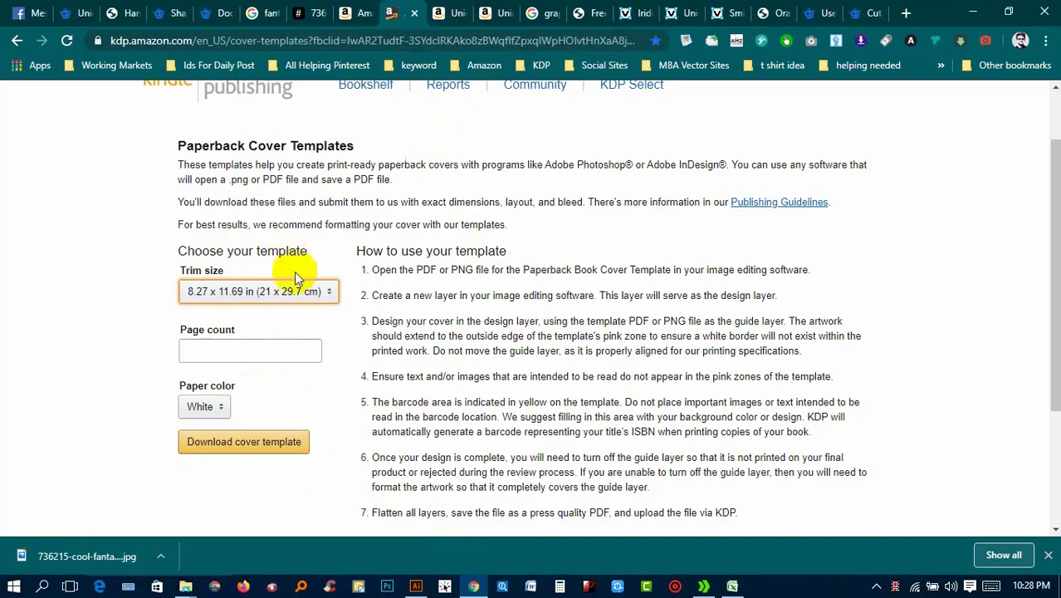
pyautogui.click(277, 303)
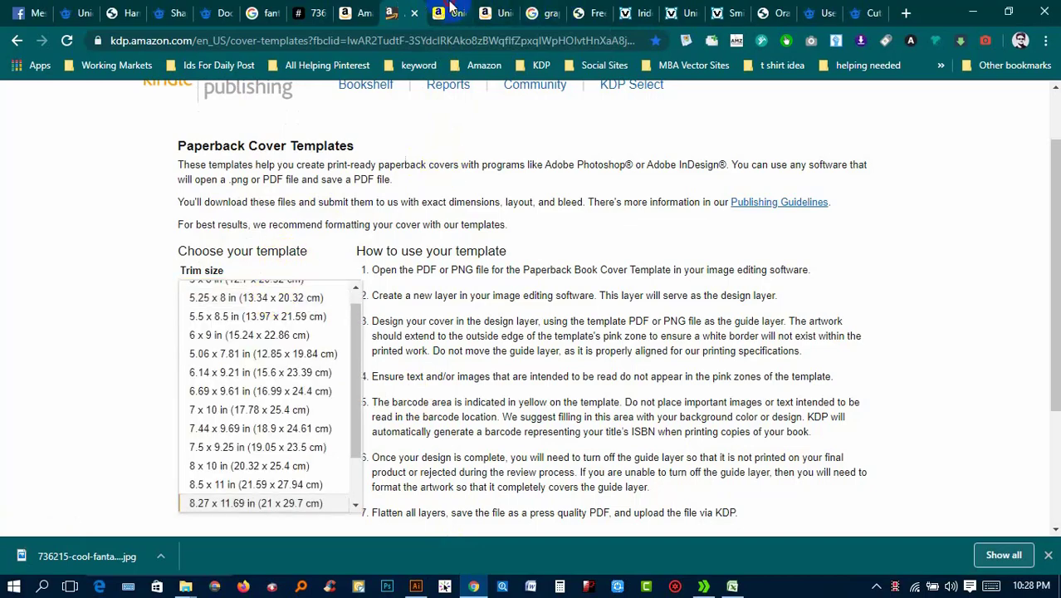
pyautogui.click(449, 10)
pyautogui.scroll(-1, 434, 332)
# Expand the full descriptions of the Unicorn Coloring Book and Unicorn Activity Book listings
pyautogui.scroll(-2, 307, 338)
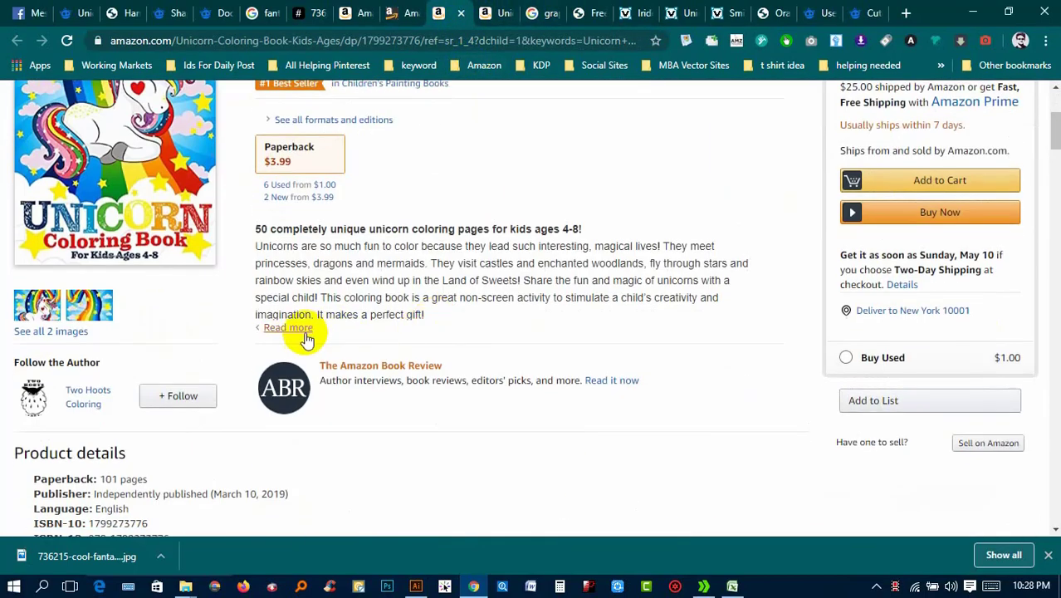
pyautogui.click(306, 335)
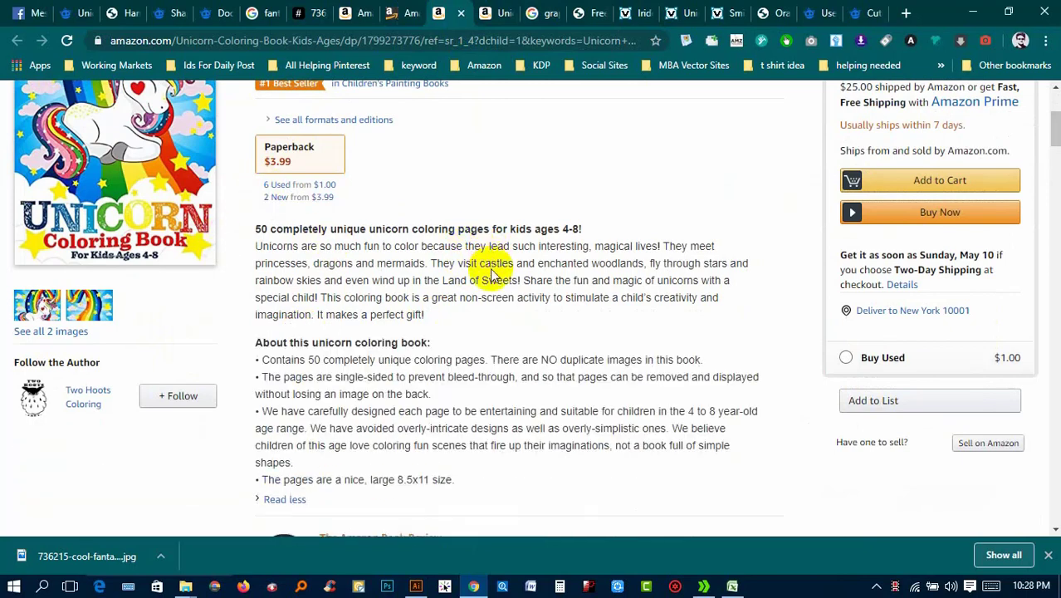
pyautogui.scroll(-1, 403, 408)
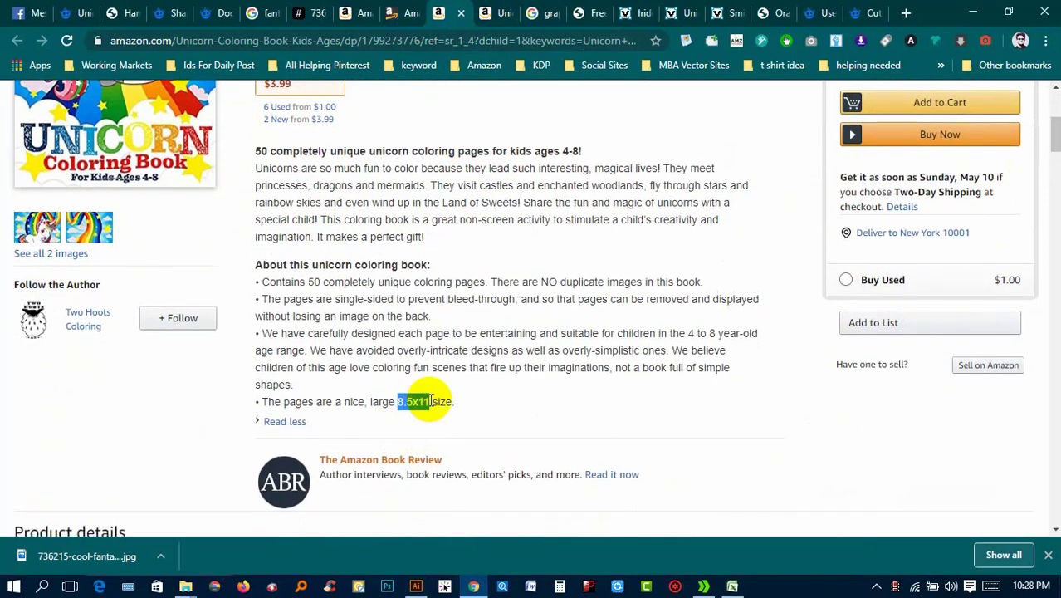
pyautogui.click(513, 10)
pyautogui.scroll(-3, 398, 365)
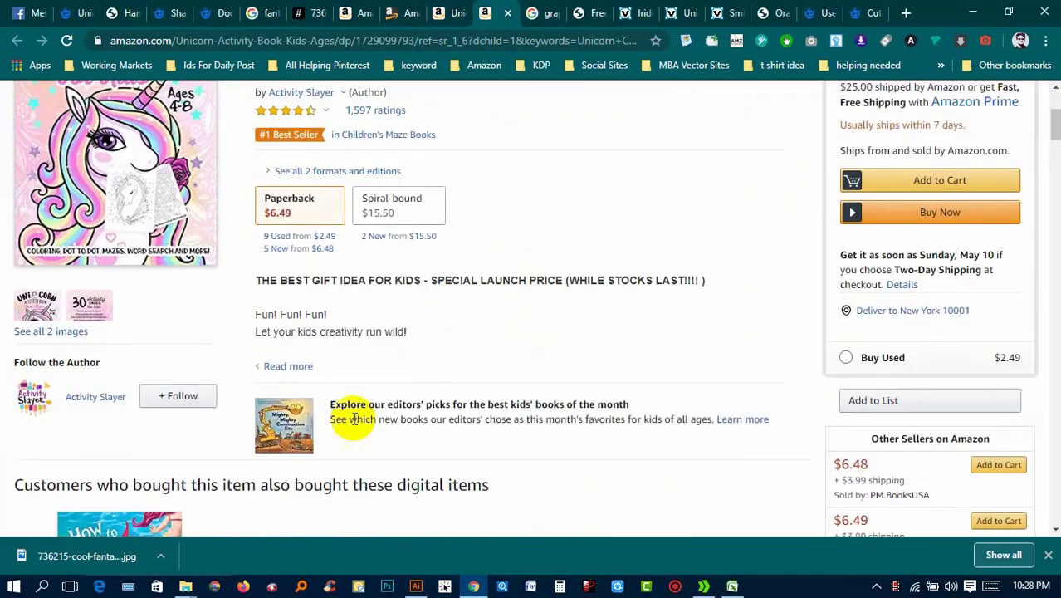
pyautogui.click(287, 366)
pyautogui.scroll(-1, 593, 353)
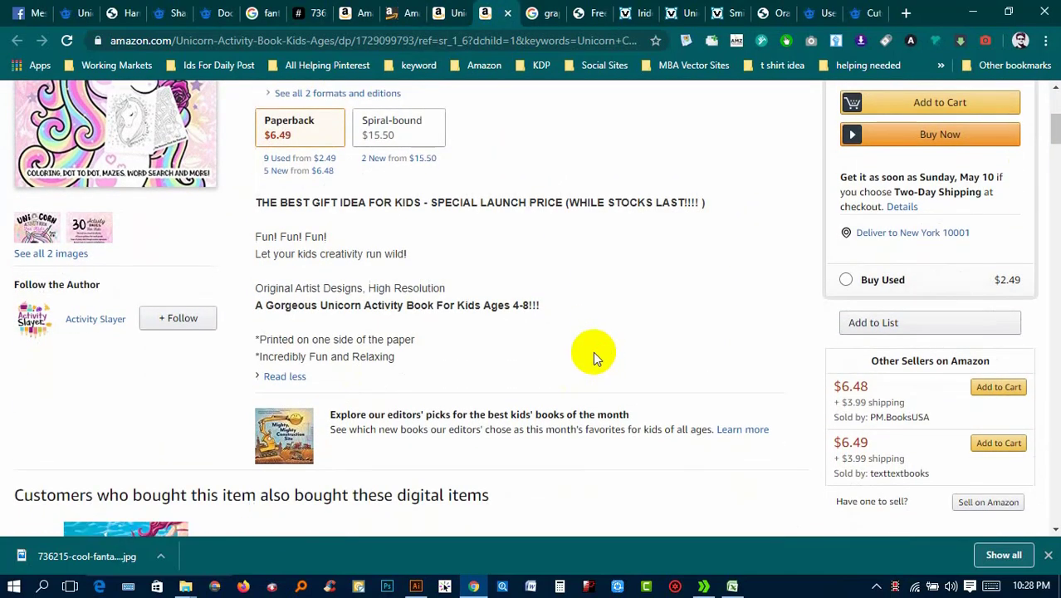
# Check the activity book's product details, finding 8.5 x 0.2 x 11 inch dimensions
pyautogui.scroll(4, 353, 355)
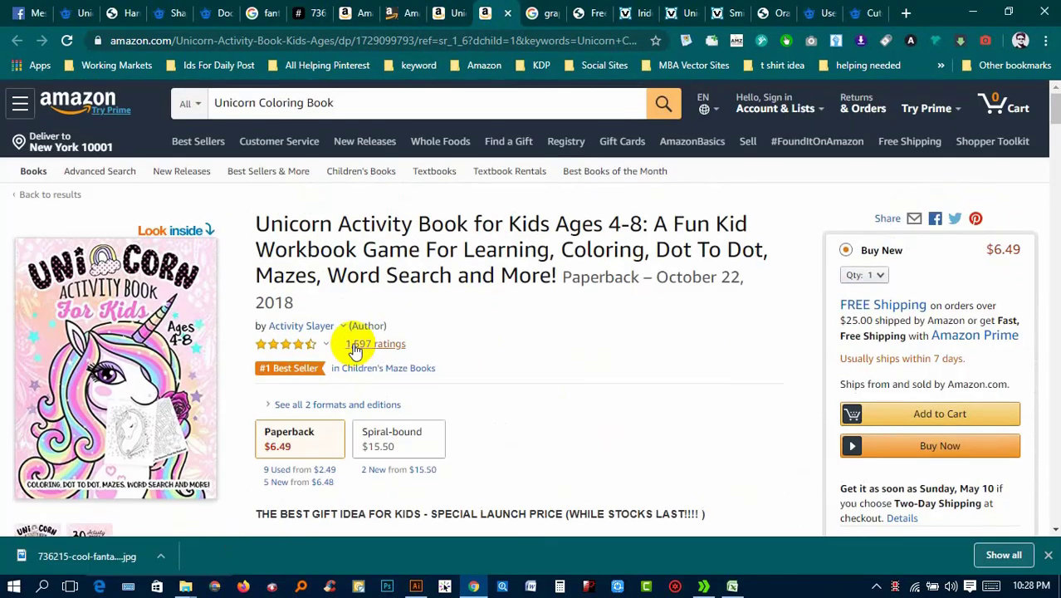
pyautogui.scroll(-2, 353, 347)
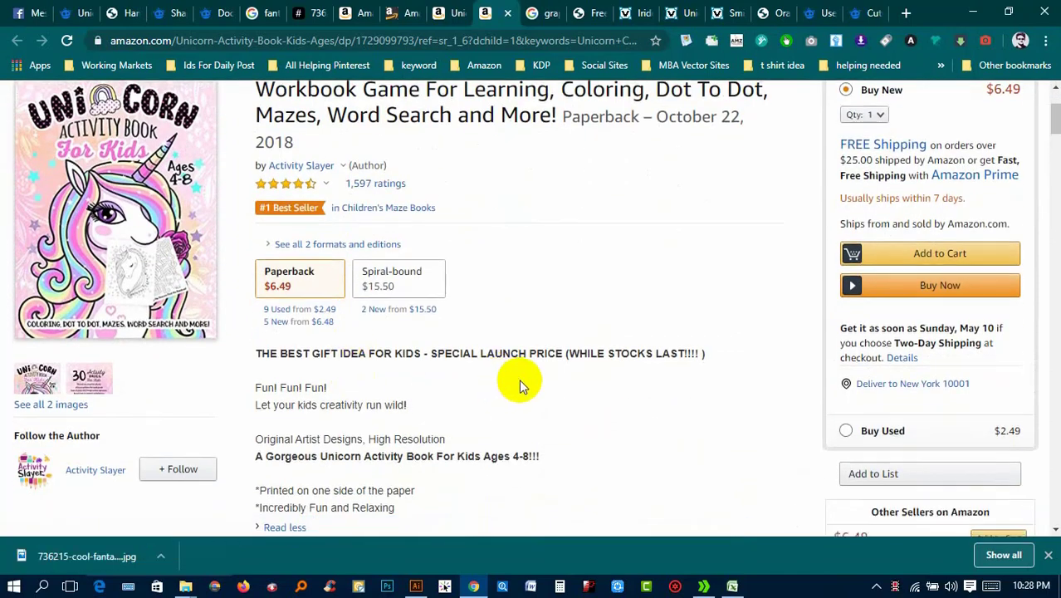
pyautogui.scroll(-2, 519, 380)
pyautogui.scroll(-2, 327, 372)
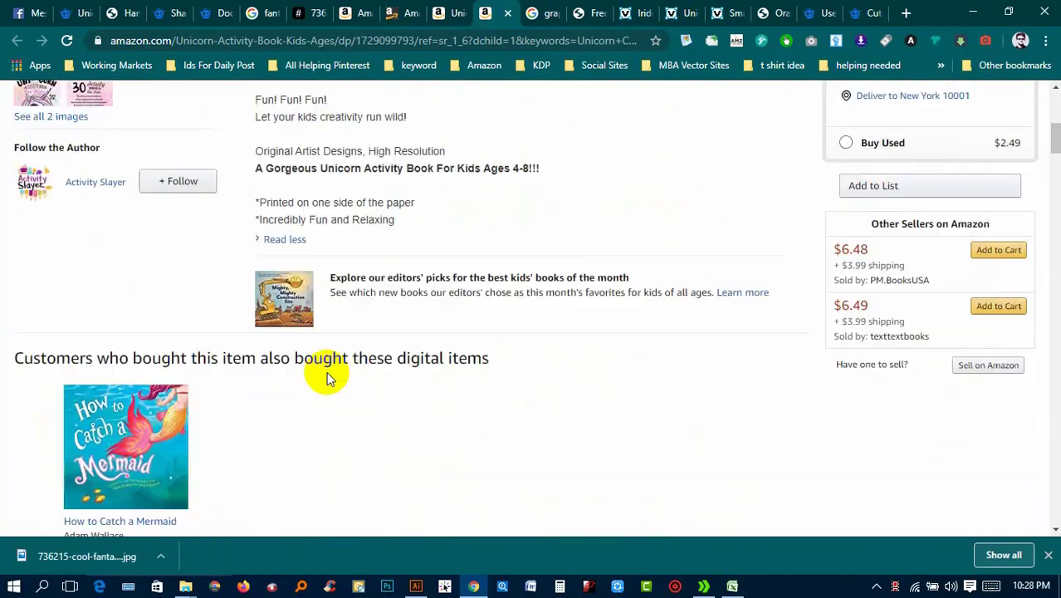
pyautogui.scroll(-4, 337, 369)
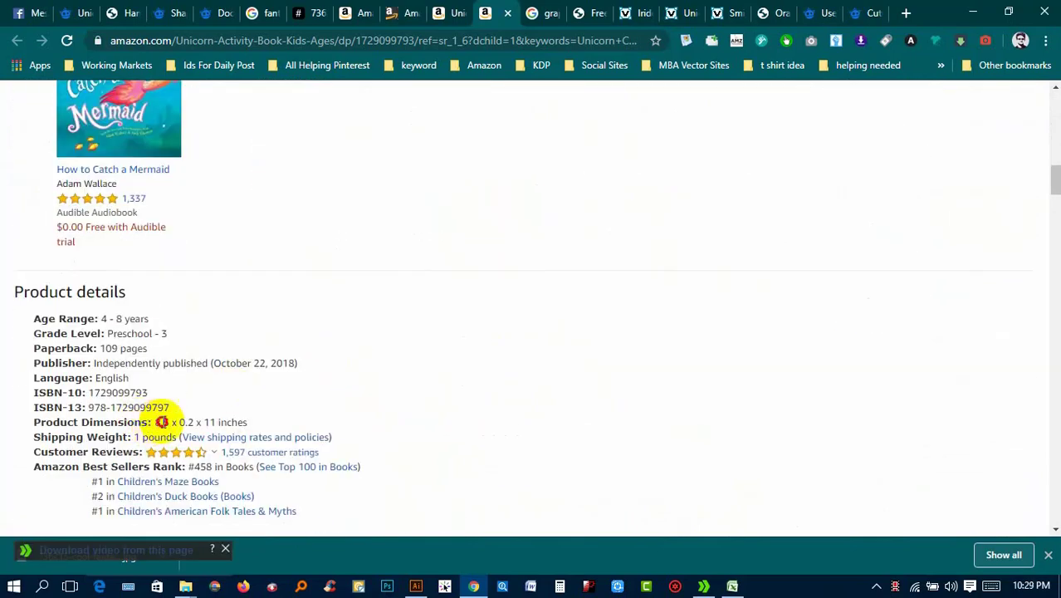
pyautogui.moveTo(162, 422); pyautogui.dragTo(216, 422)
pyautogui.click(201, 422)
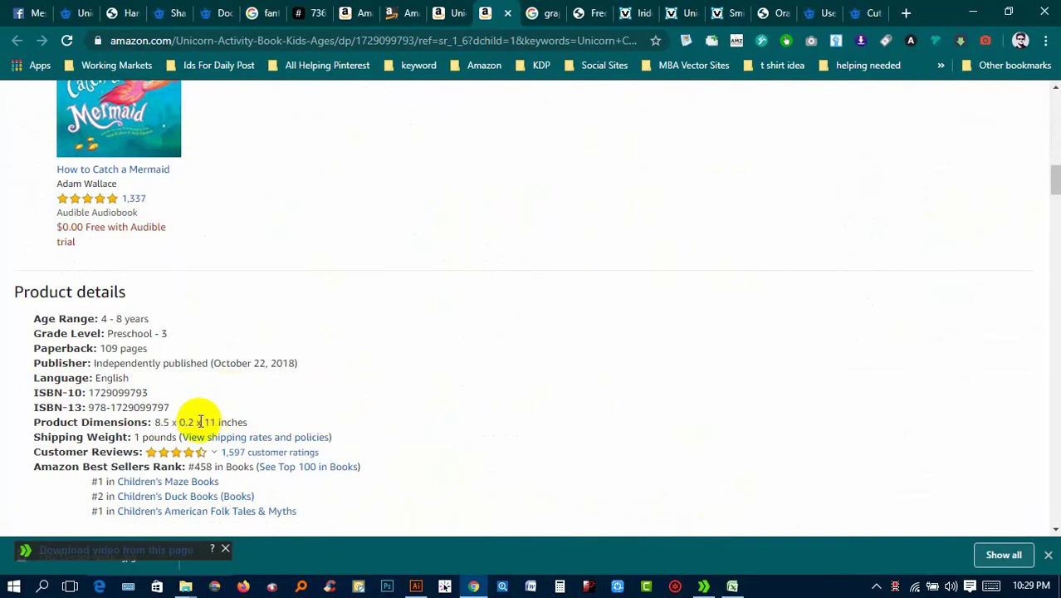
pyautogui.scroll(1, 230, 383)
pyautogui.scroll(4, 369, 170)
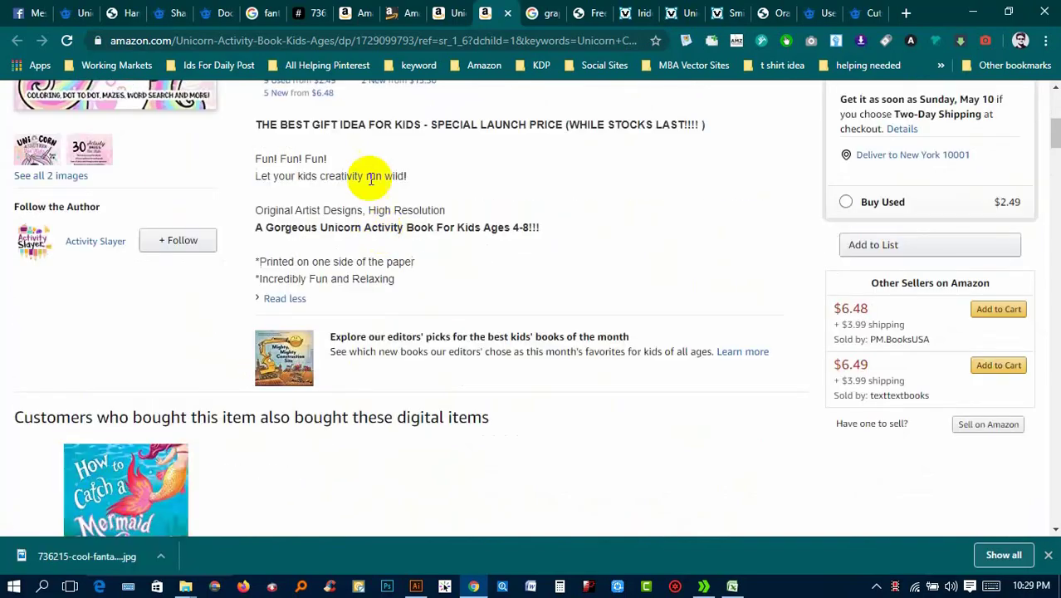
pyautogui.scroll(5, 95, 219)
pyautogui.scroll(-6, 467, 282)
pyautogui.scroll(-1, 467, 282)
pyautogui.scroll(-2, 469, 284)
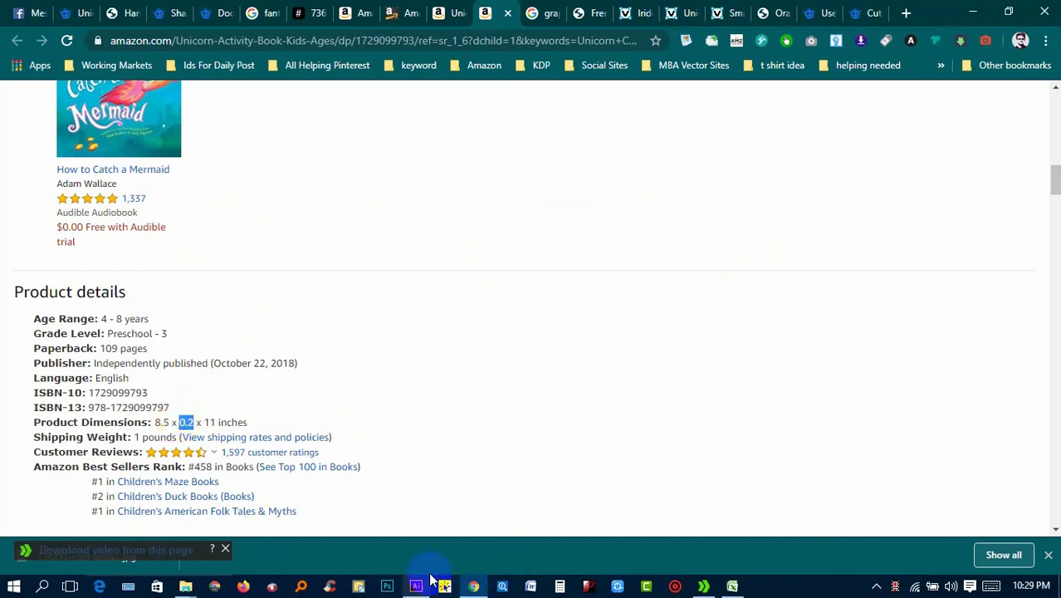
pyautogui.scroll(4, 462, 438)
pyautogui.scroll(4, 457, 438)
pyautogui.scroll(3, 458, 438)
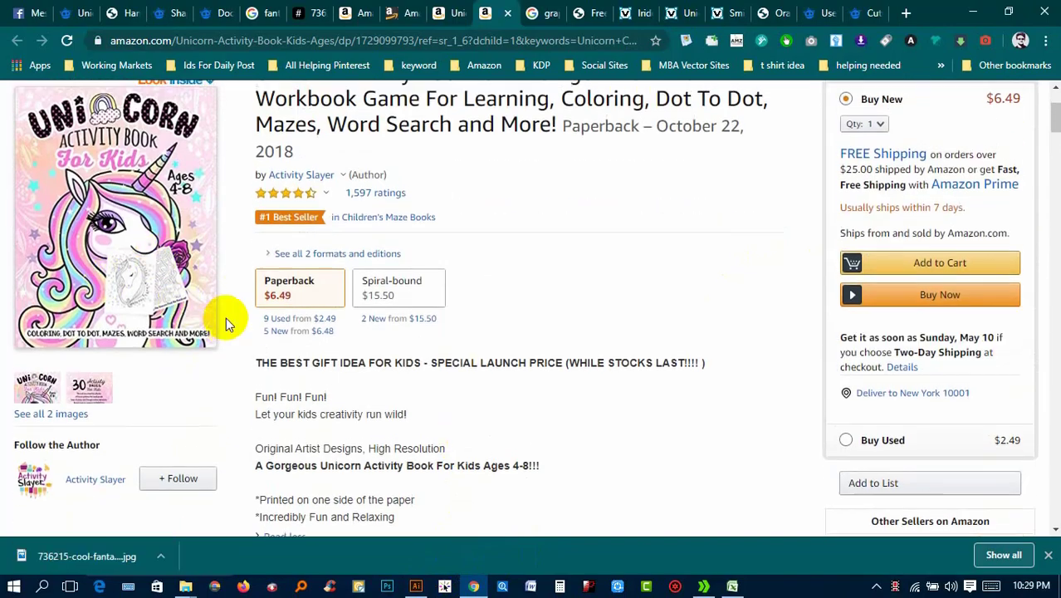
pyautogui.scroll(2, 228, 324)
# Minimize Chrome and close Illustrator's New Document dialog
pyautogui.click(459, 10)
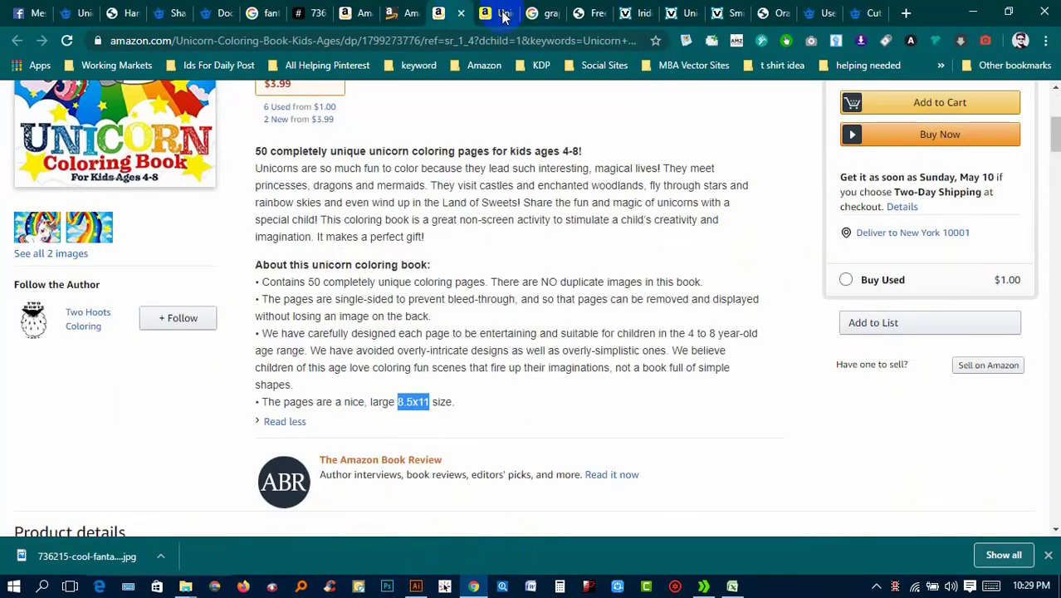
pyautogui.click(987, 7)
pyautogui.click(840, 532)
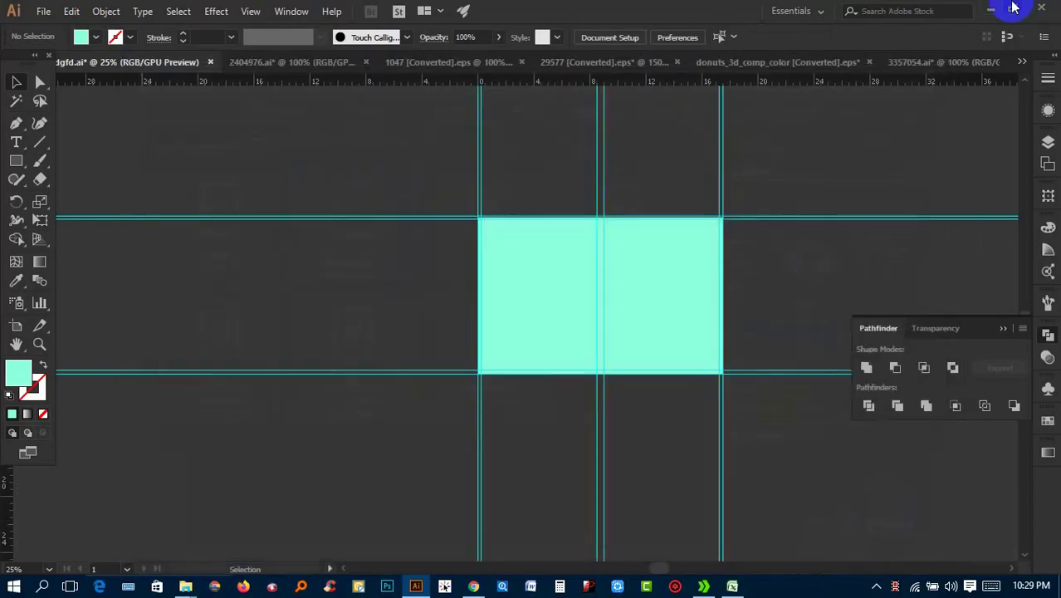
# Open the Design folder and select the doodle-hearts, floral unstoppable and dark floral dream it covers
pyautogui.click(992, 10)
pyautogui.moveTo(185, 587)
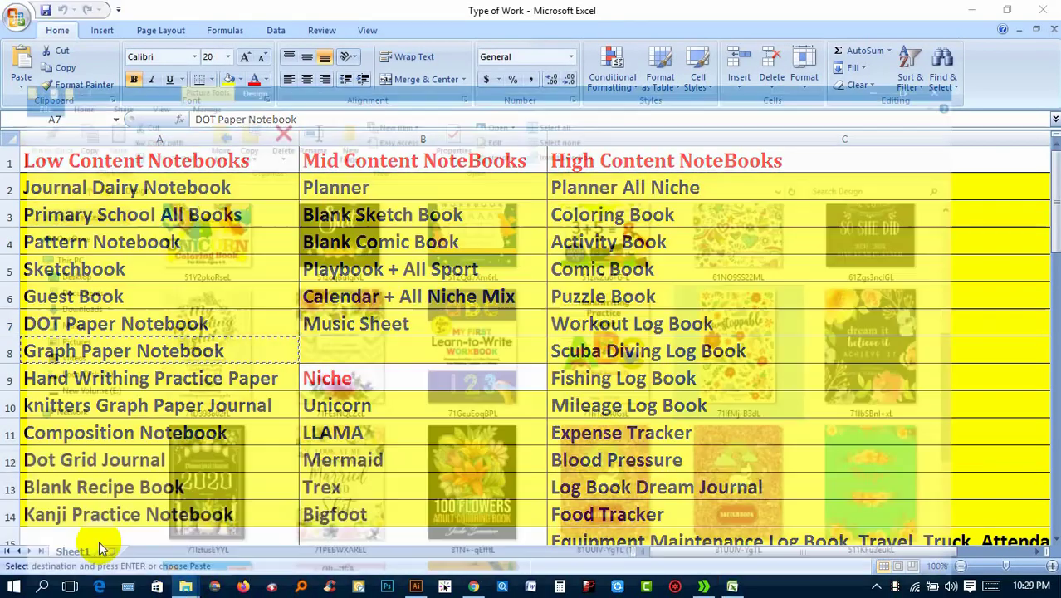
pyautogui.click(81, 523)
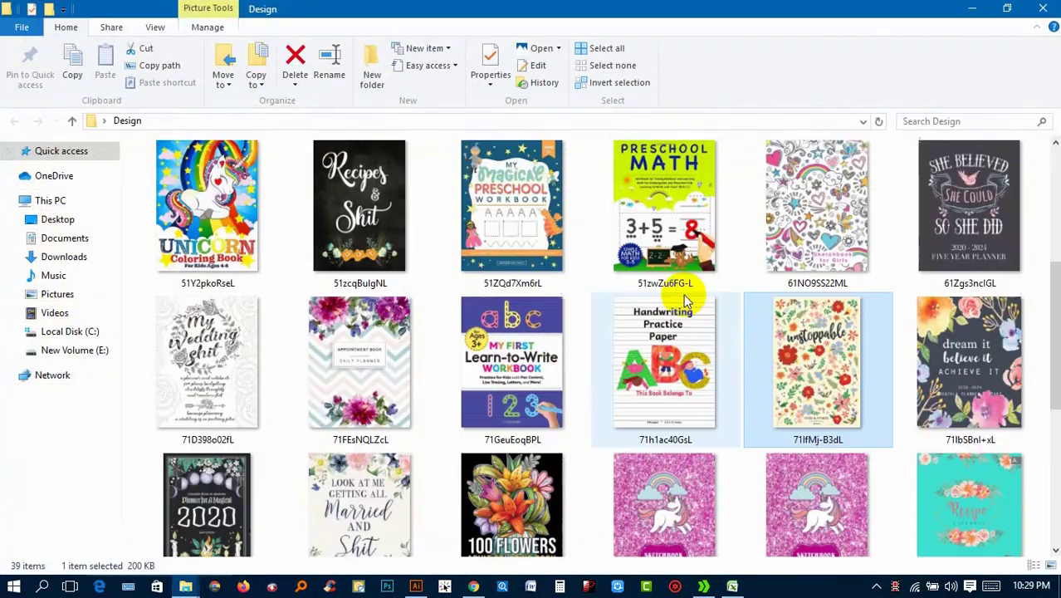
pyautogui.click(883, 244)
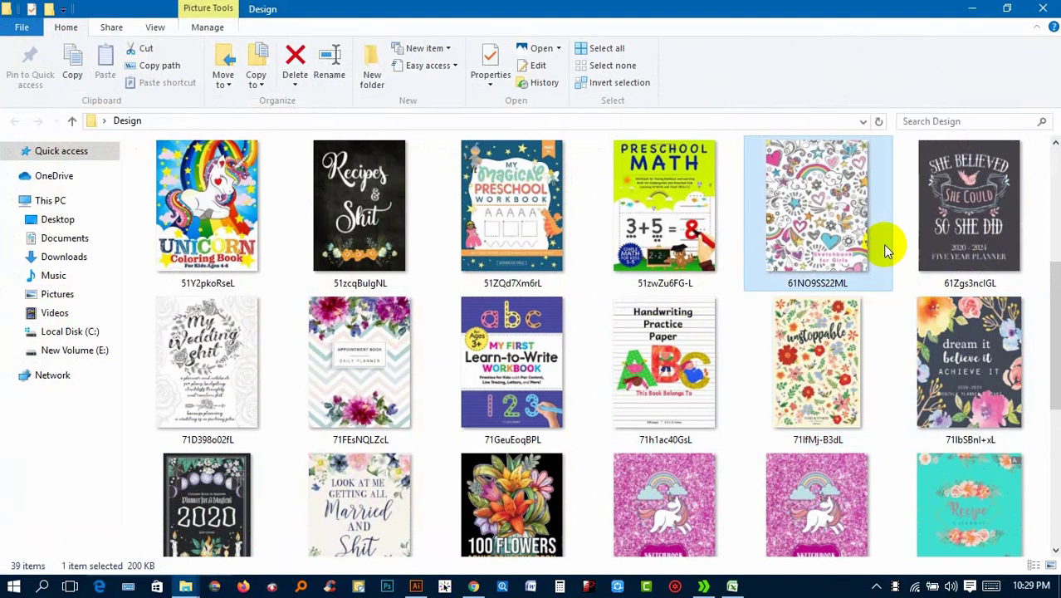
pyautogui.keyDown('ctrl'); pyautogui.click(833, 391); pyautogui.keyUp('ctrl')
pyautogui.keyDown('ctrl'); pyautogui.click(983, 355); pyautogui.keyUp('ctrl')
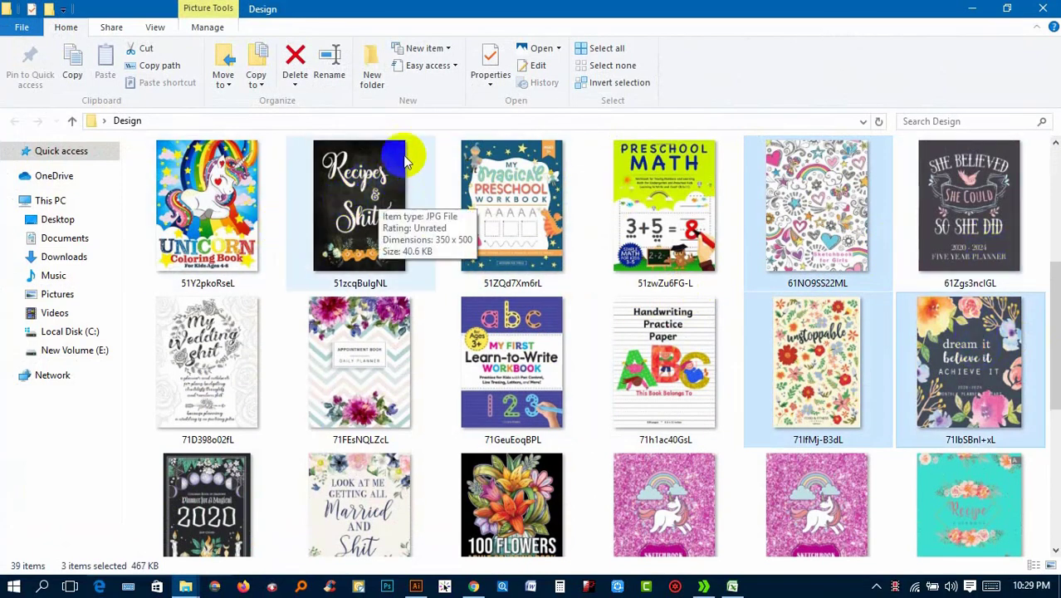
# Replace the Freepik doodle query with 'black background', fixing the 'backgriund' misspelling, and search
pyautogui.click(473, 587)
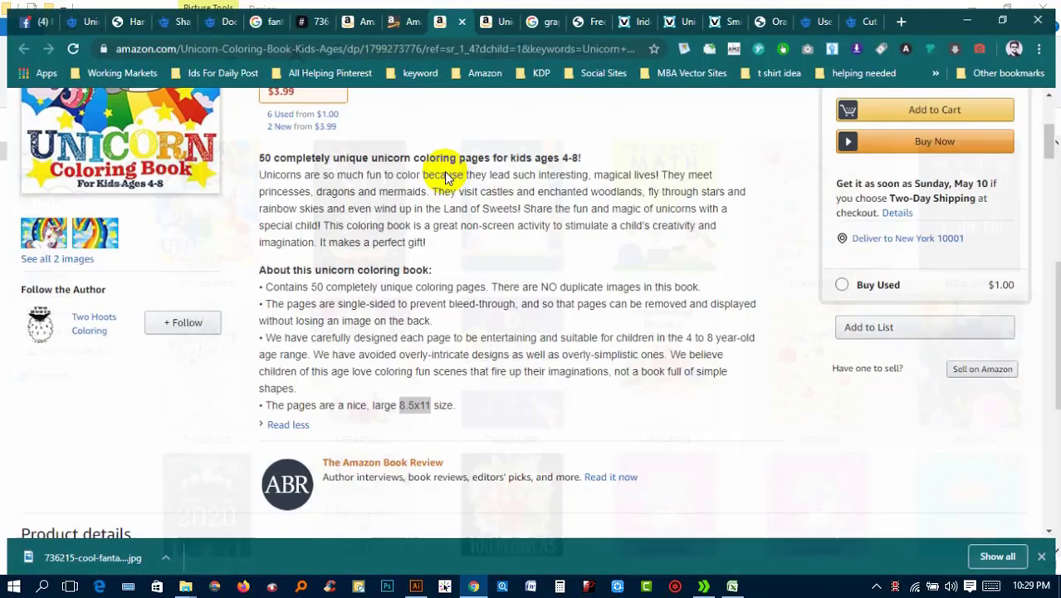
pyautogui.click(217, 12)
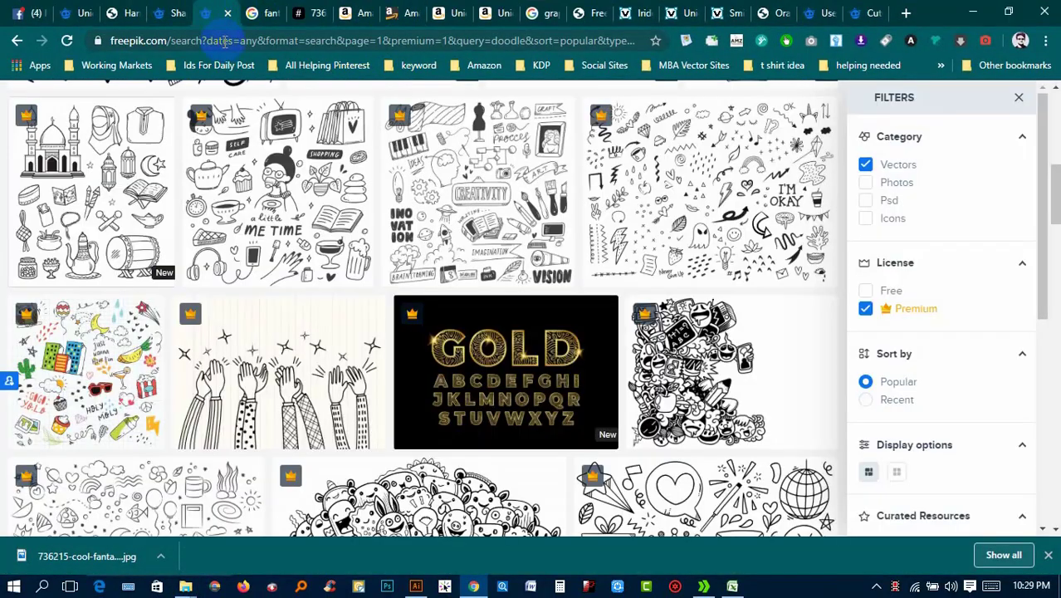
pyautogui.scroll(3, 290, 182)
pyautogui.moveTo(332, 139); pyautogui.dragTo(258, 140)
pyautogui.write('black ban')
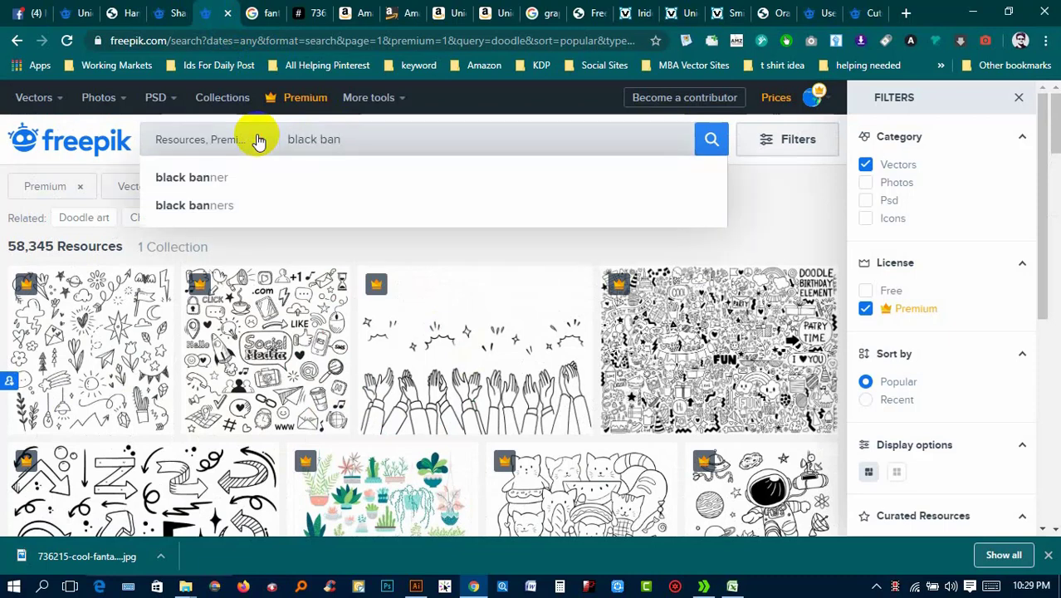
pyautogui.press('BackSpace')
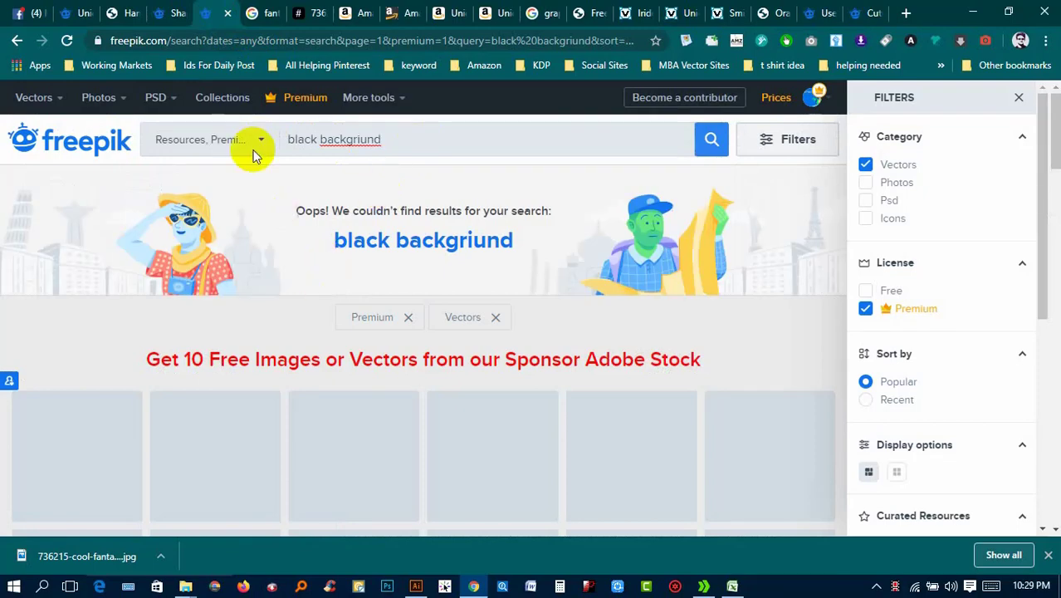
pyautogui.rightClick(348, 139)
pyautogui.click(404, 143)
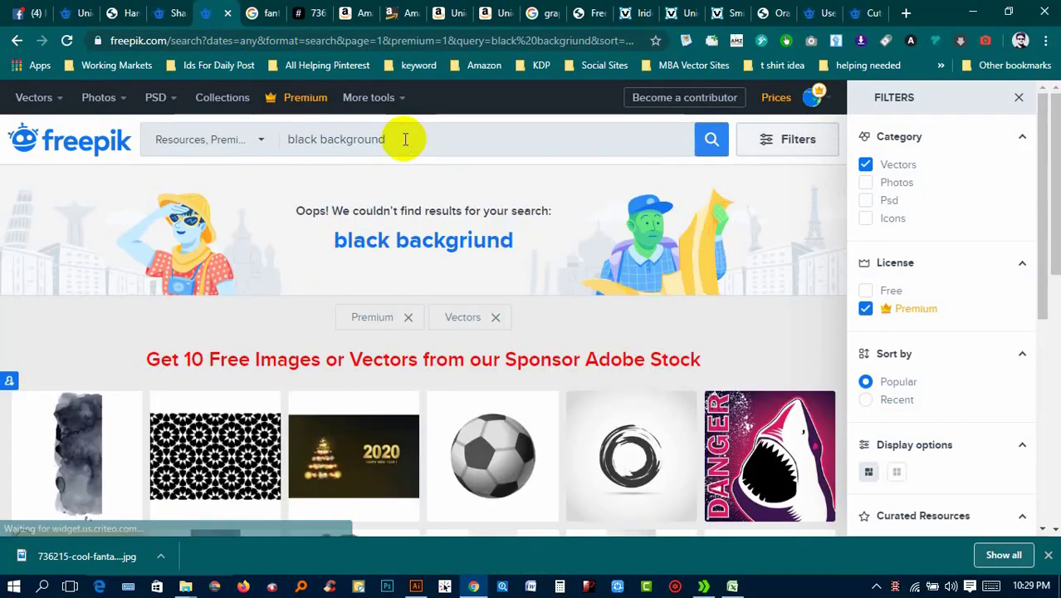
pyautogui.press('Return')
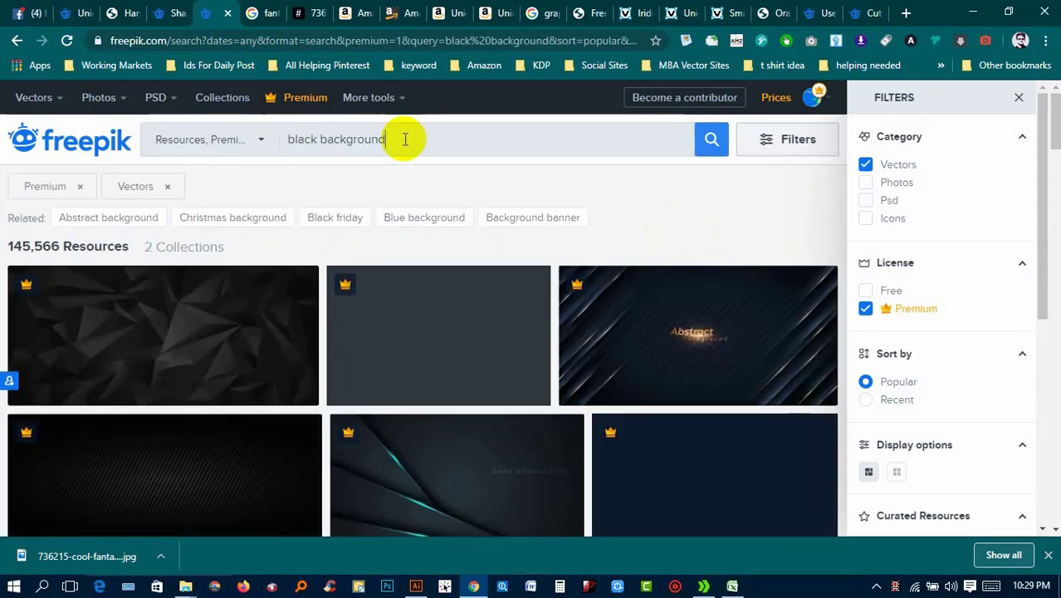
# Scroll through the free and premium black background results looking for a dark grunge image
pyautogui.scroll(-2, 582, 250)
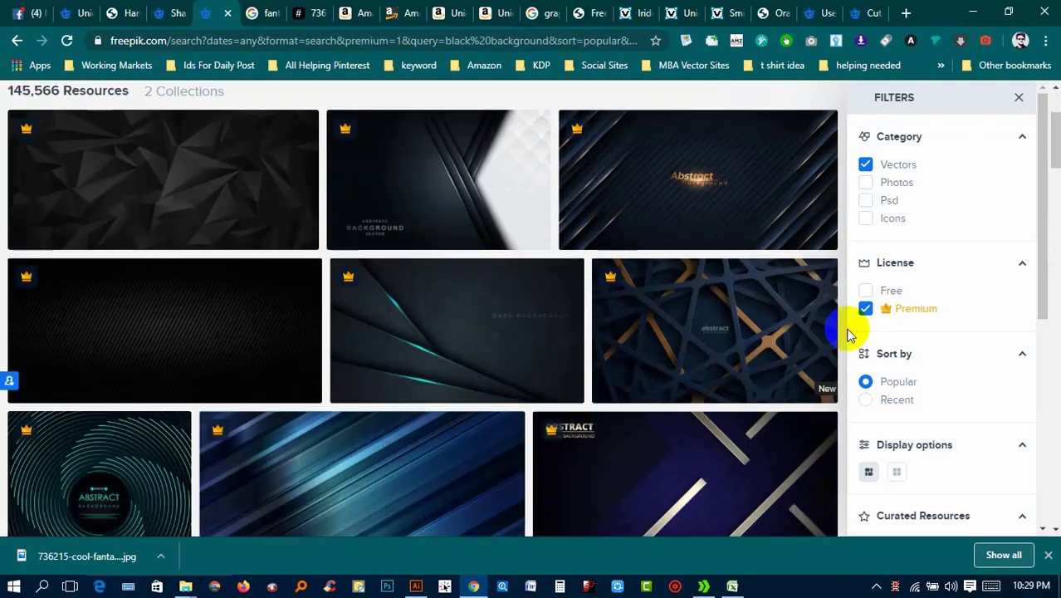
pyautogui.scroll(-2, 748, 332)
pyautogui.scroll(-3, 178, 273)
pyautogui.scroll(-1, 680, 273)
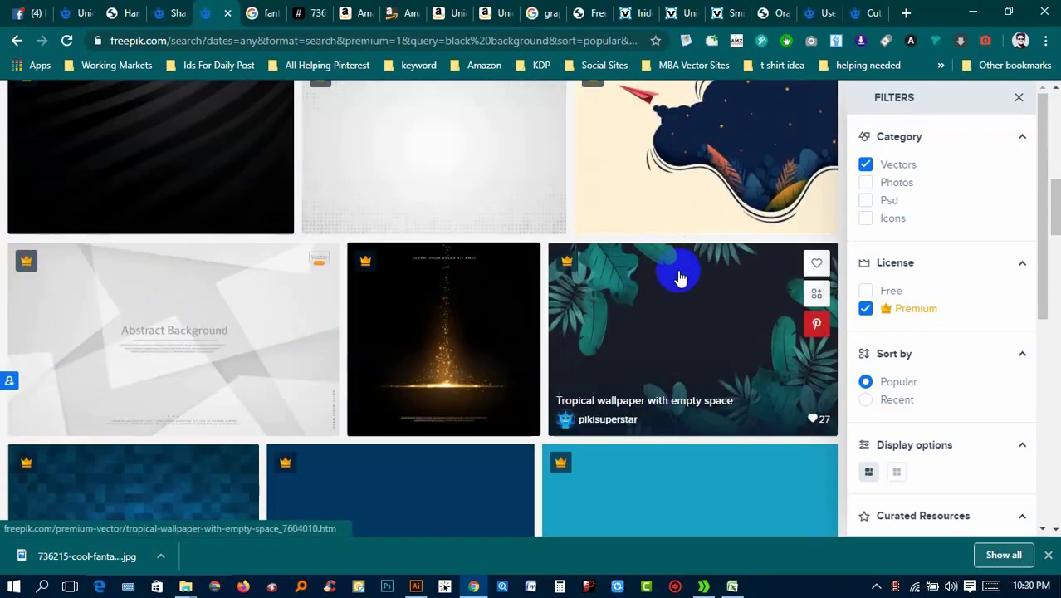
pyautogui.scroll(-1, 604, 291)
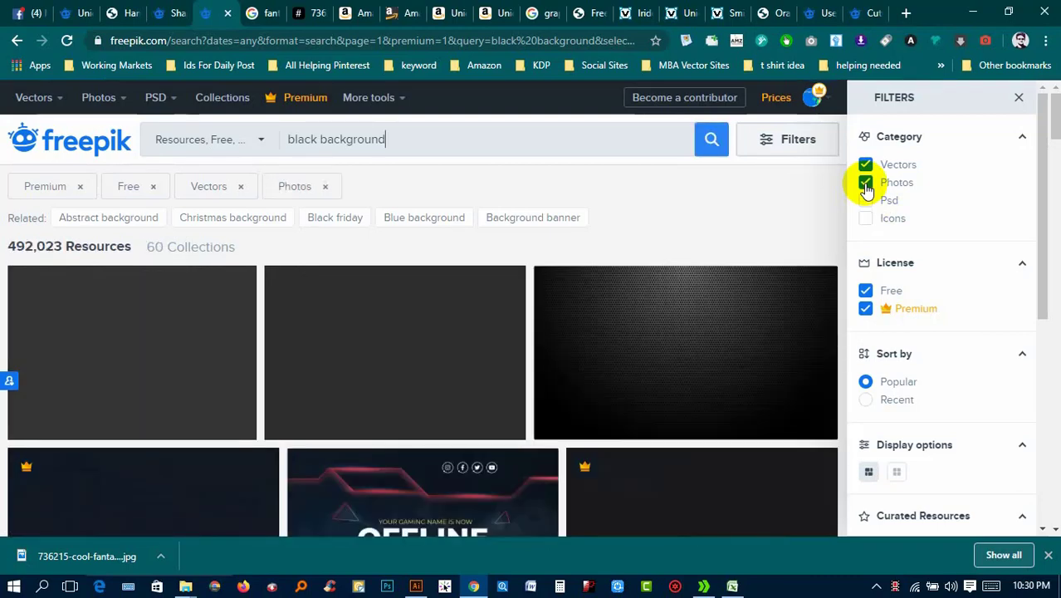
pyautogui.moveTo(685, 352)
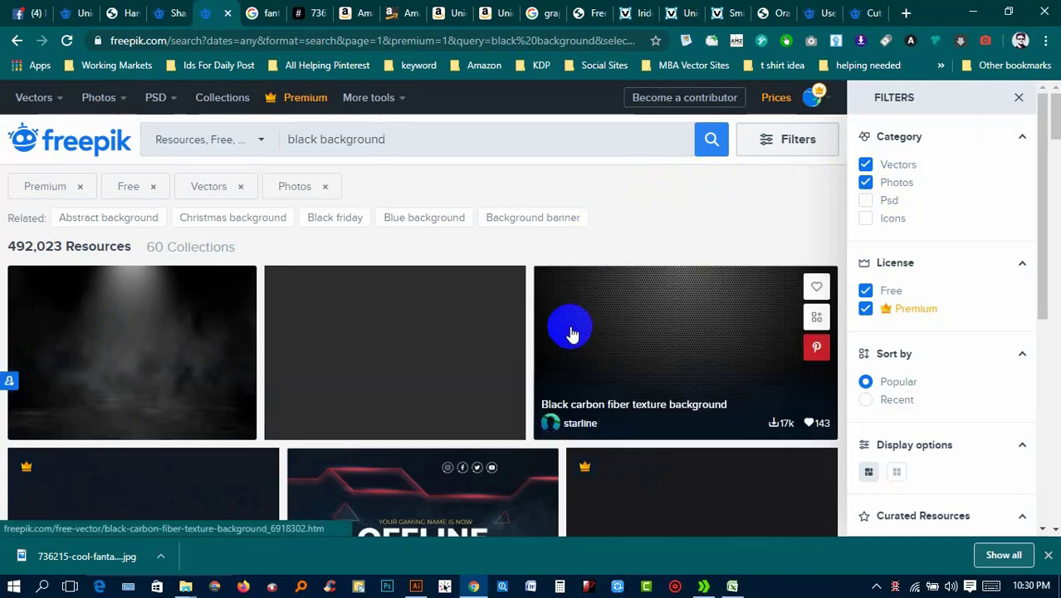
pyautogui.scroll(-3, 611, 336)
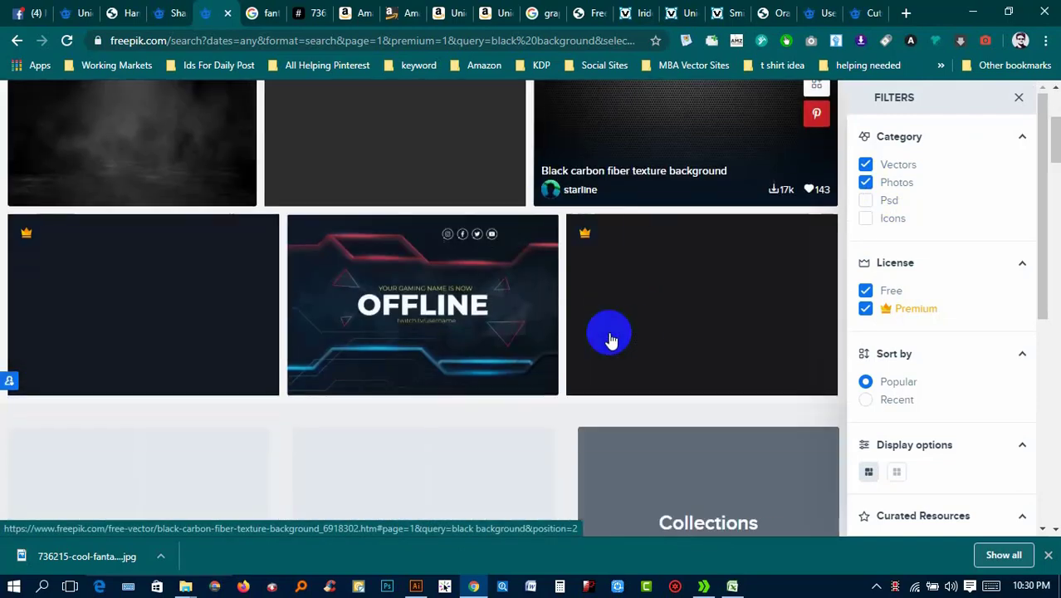
pyautogui.scroll(-1, 612, 334)
pyautogui.scroll(-5, 631, 315)
pyautogui.scroll(-4, 656, 297)
pyautogui.scroll(2, 652, 289)
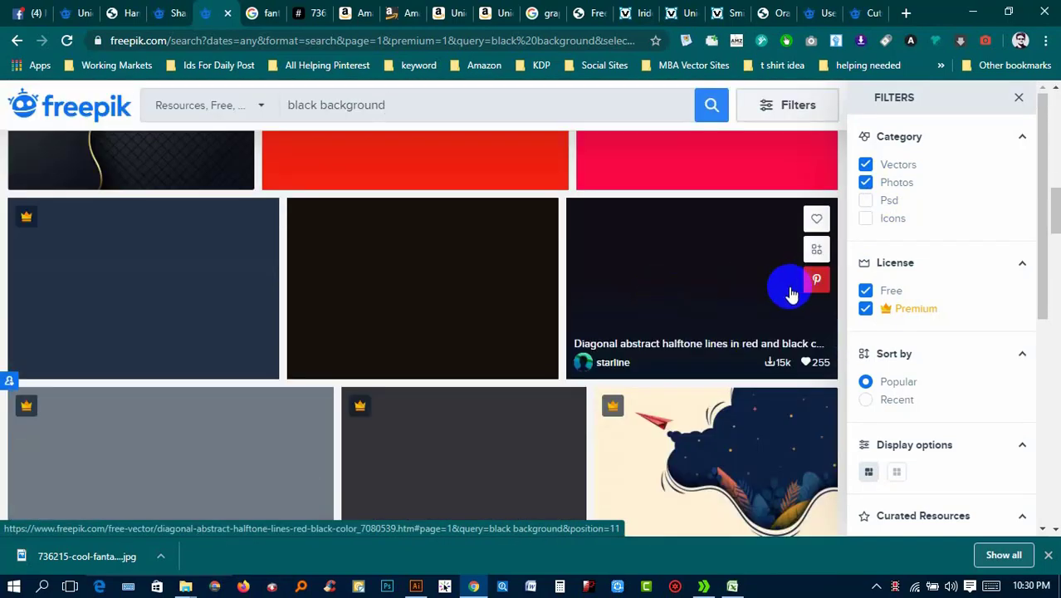
pyautogui.scroll(-5, 789, 289)
pyautogui.scroll(-8, 753, 347)
pyautogui.scroll(-5, 743, 347)
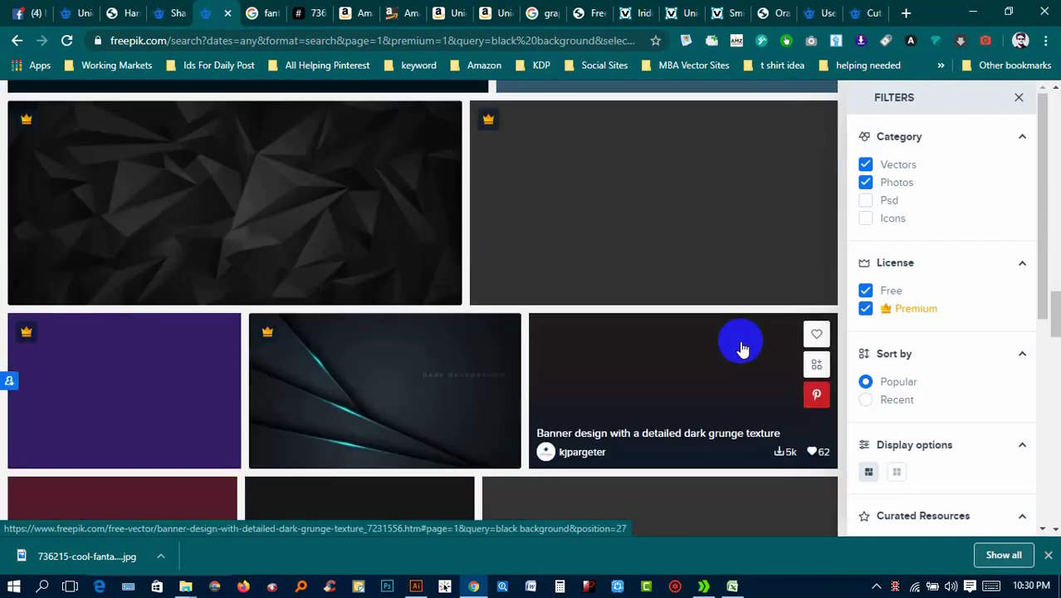
pyautogui.scroll(-4, 748, 333)
pyautogui.scroll(3, 706, 320)
pyautogui.scroll(-1, 723, 309)
pyautogui.scroll(-4, 781, 299)
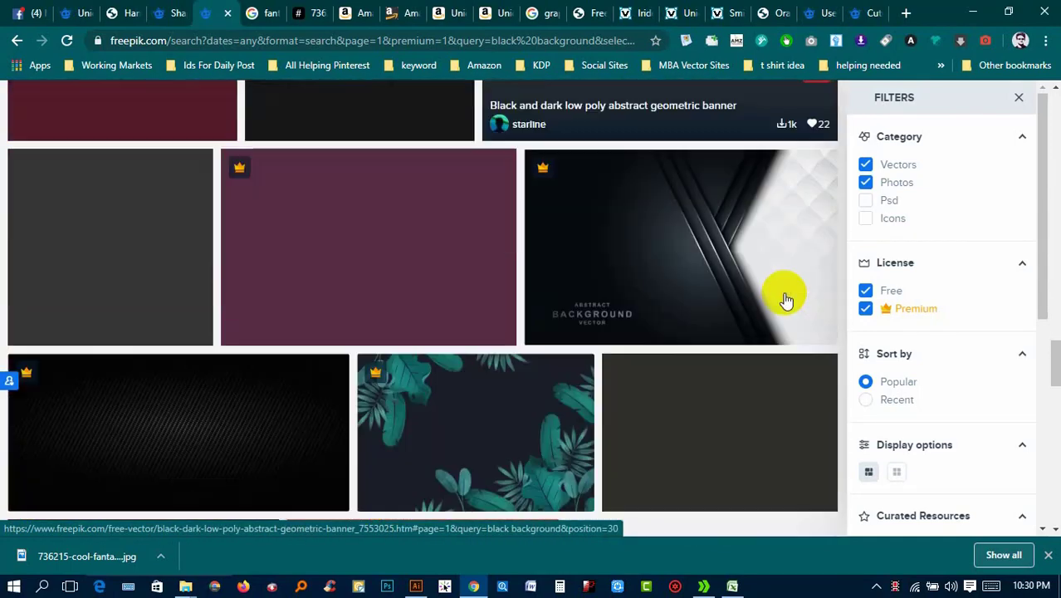
pyautogui.scroll(-2, 780, 287)
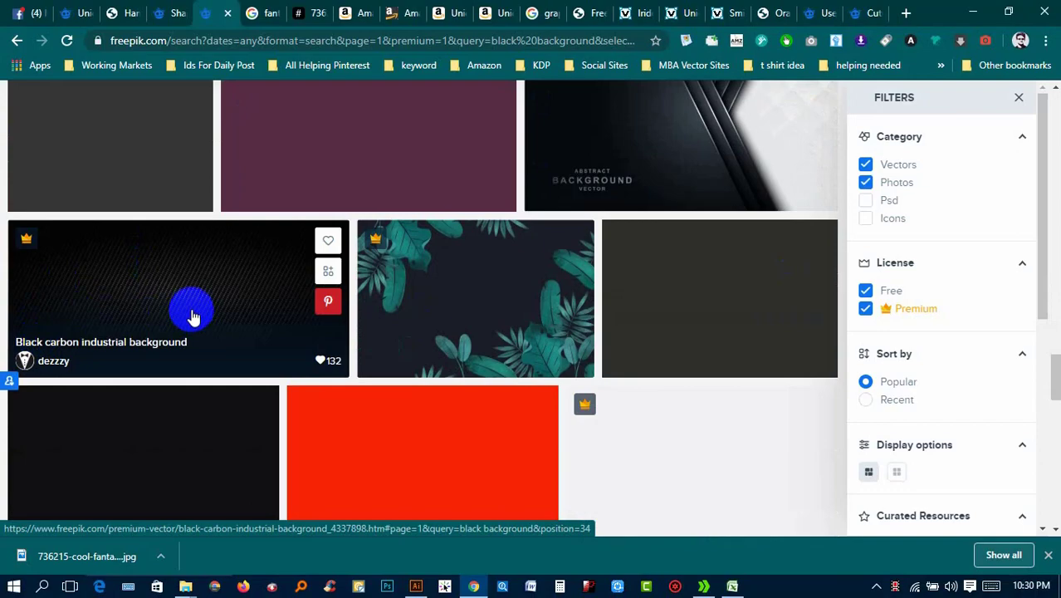
pyautogui.scroll(3, 191, 316)
pyautogui.scroll(3, 250, 290)
pyautogui.scroll(3, 592, 285)
pyautogui.scroll(3, 672, 332)
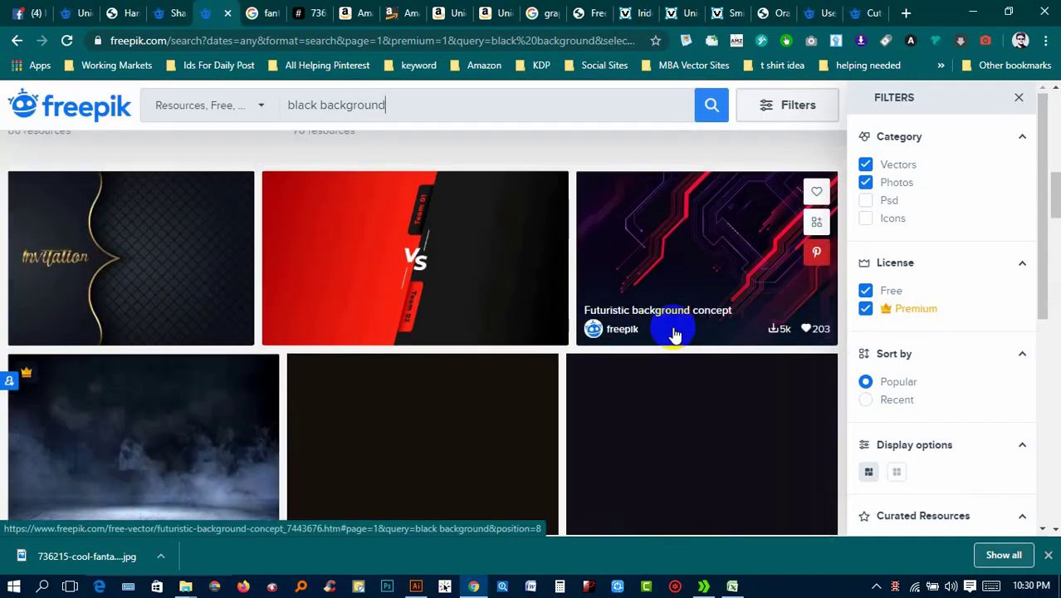
pyautogui.scroll(1, 675, 331)
pyautogui.scroll(2, 680, 303)
pyautogui.scroll(3, 680, 303)
pyautogui.scroll(1, 748, 305)
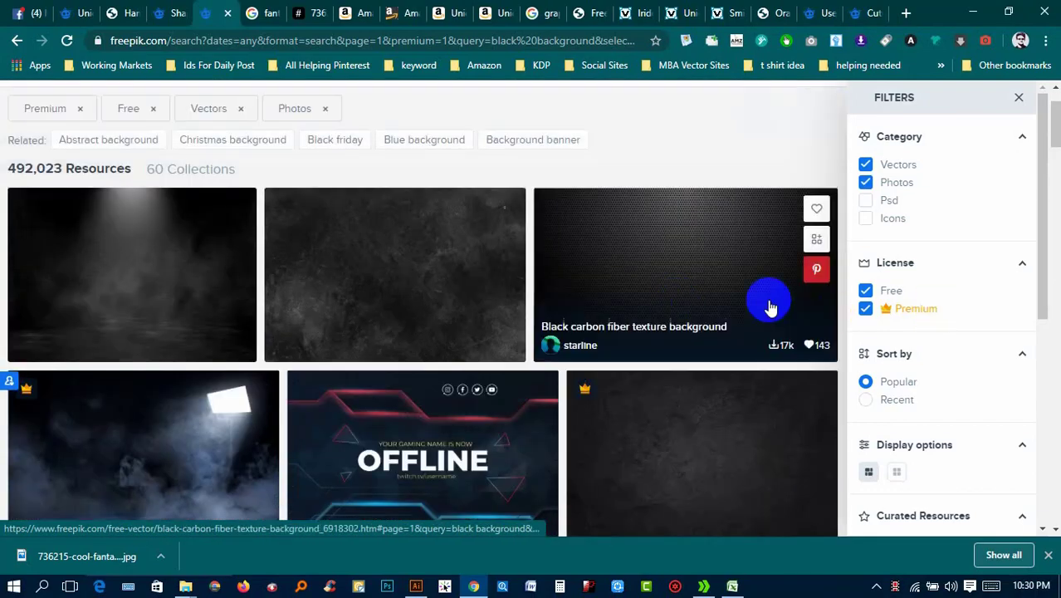
pyautogui.scroll(-2, 756, 299)
pyautogui.scroll(-3, 739, 291)
pyautogui.scroll(-5, 704, 303)
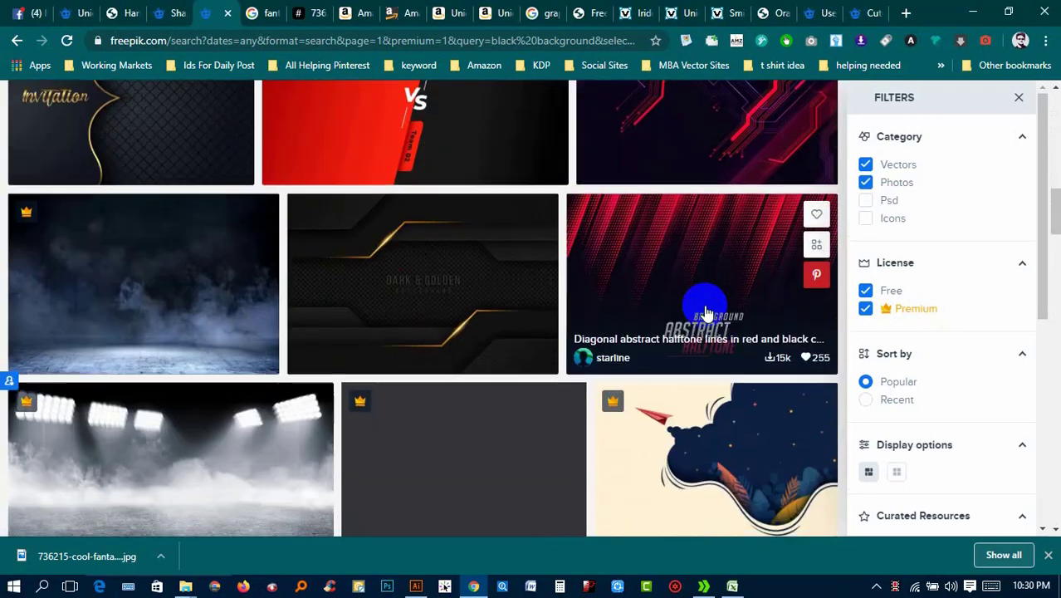
pyautogui.scroll(-4, 705, 308)
pyautogui.scroll(-5, 775, 347)
pyautogui.scroll(-1, 765, 278)
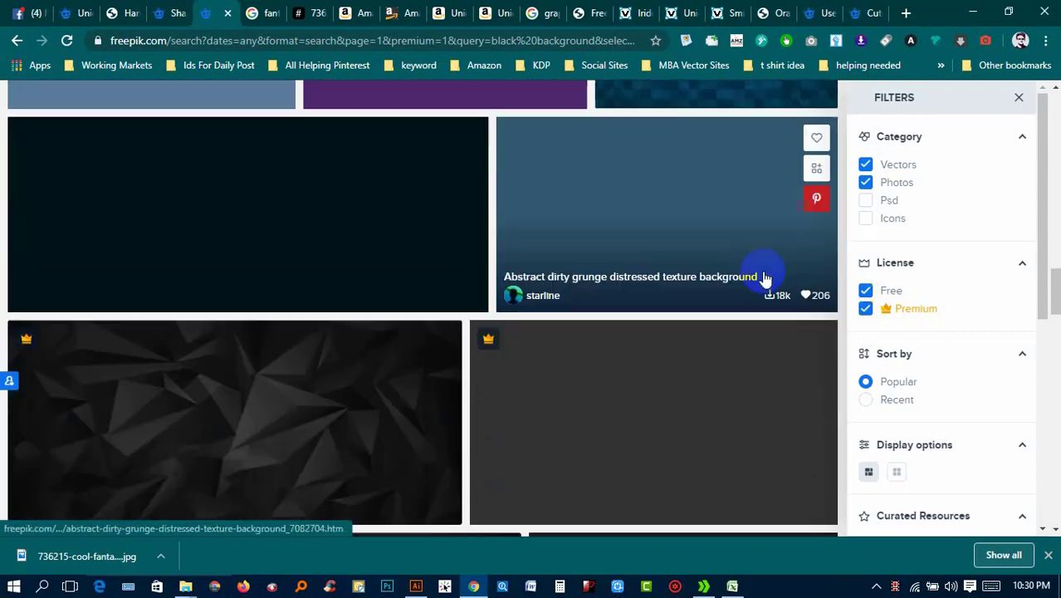
pyautogui.scroll(-3, 765, 278)
pyautogui.scroll(-3, 765, 278)
pyautogui.scroll(-3, 765, 278)
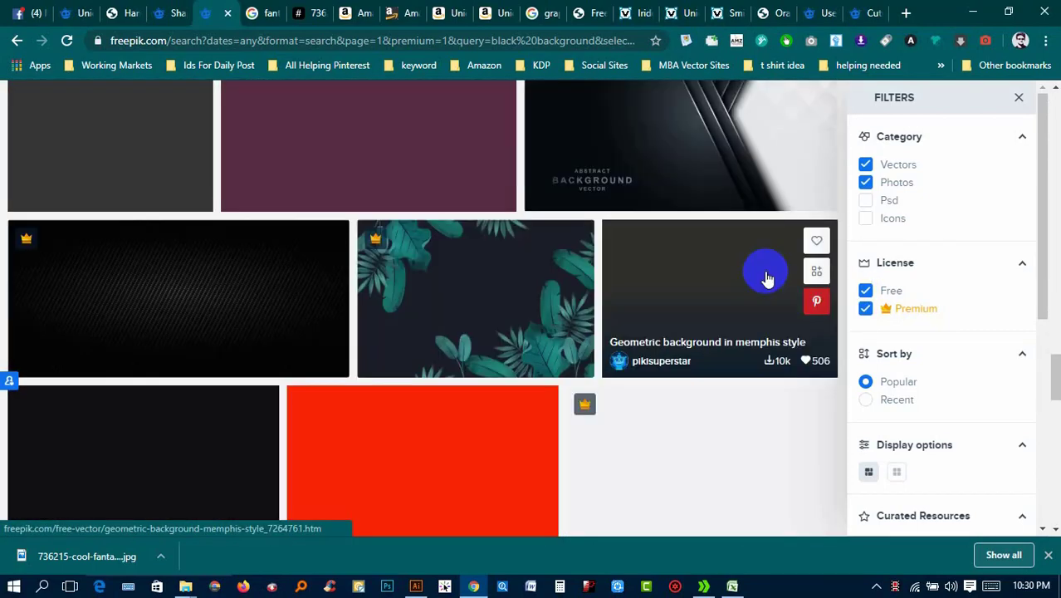
pyautogui.scroll(-3, 659, 307)
pyautogui.scroll(2, 611, 304)
pyautogui.scroll(-3, 611, 295)
pyautogui.scroll(-3, 615, 301)
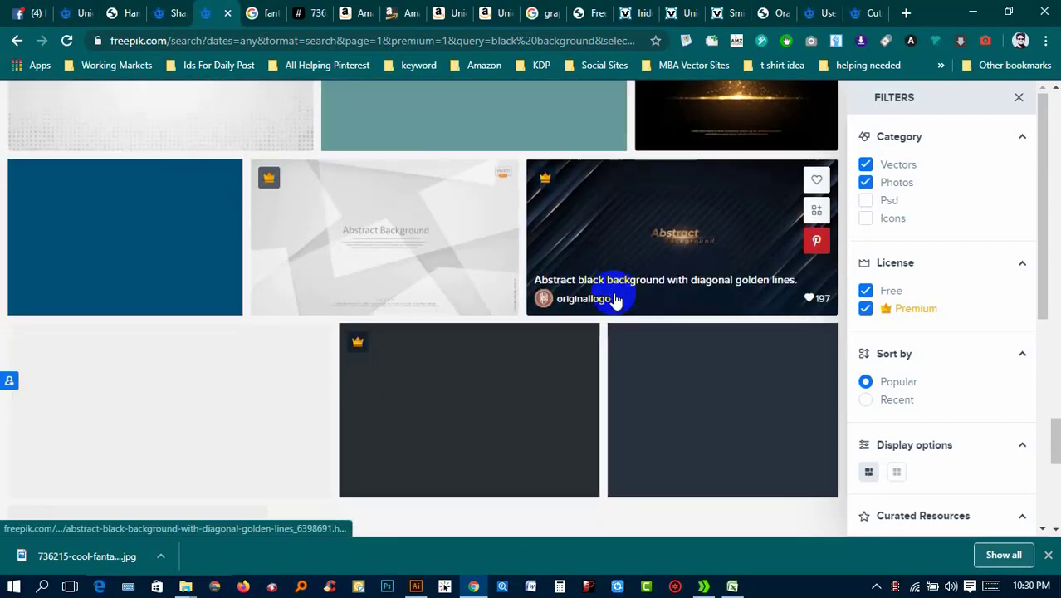
pyautogui.scroll(-5, 413, 314)
pyautogui.scroll(6, 94, 268)
pyautogui.scroll(1, 200, 303)
pyautogui.scroll(2, 192, 327)
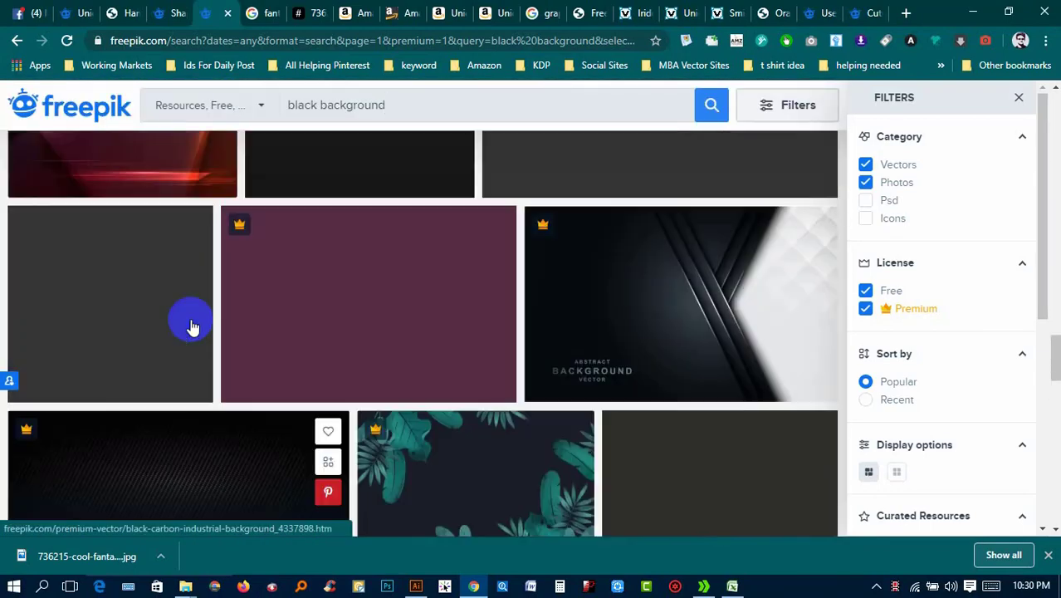
pyautogui.scroll(5, 443, 289)
pyautogui.scroll(-3, 592, 272)
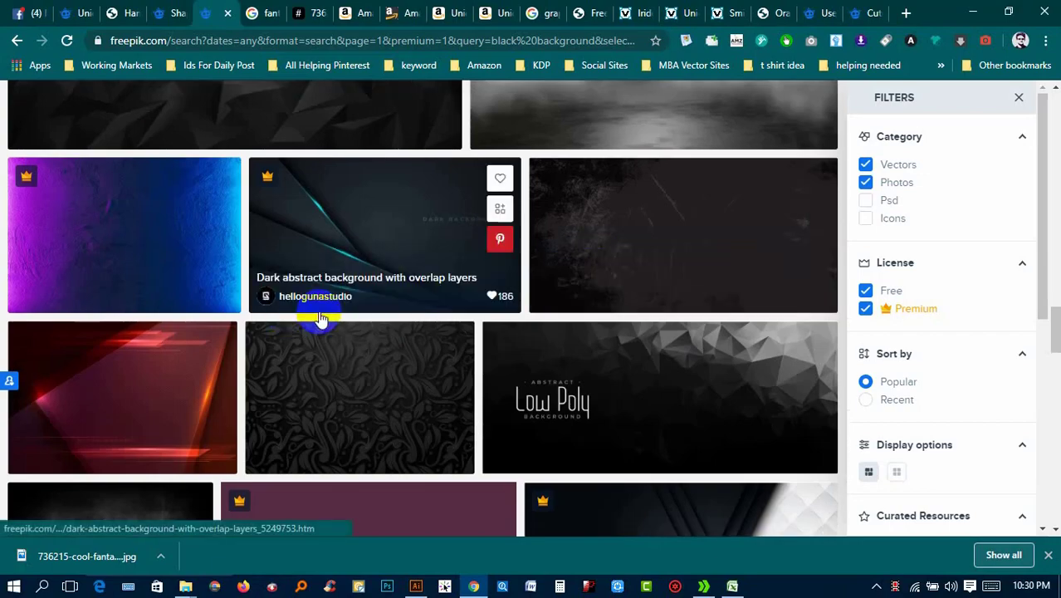
pyautogui.scroll(-3, 320, 318)
# Download Freepik's 3D grunge background with dark wooden table photo as a 12.826 MB zip
pyautogui.click(76, 332)
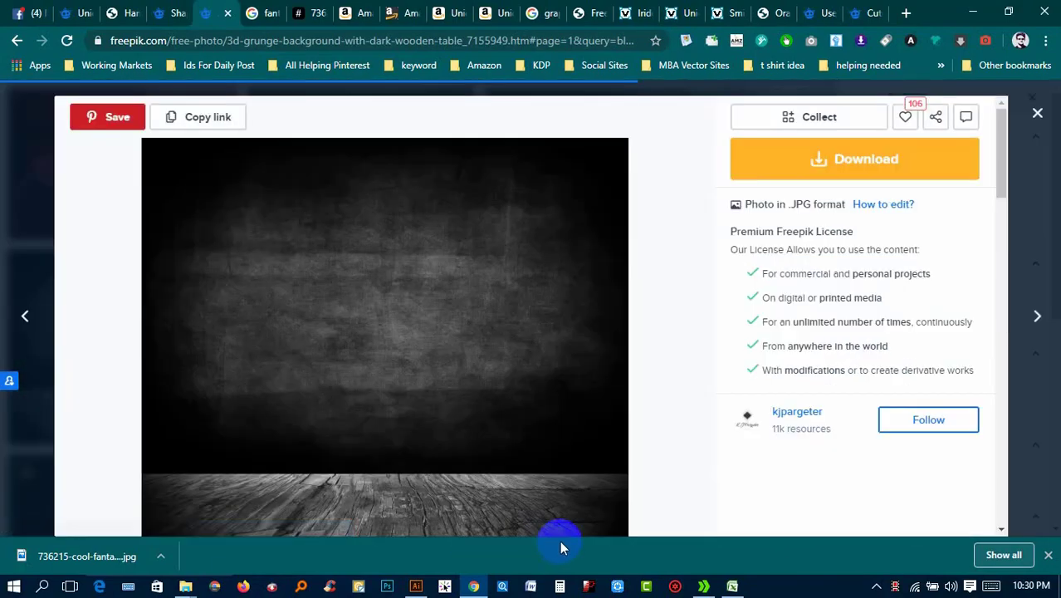
pyautogui.scroll(-2, 423, 357)
pyautogui.scroll(2, 797, 216)
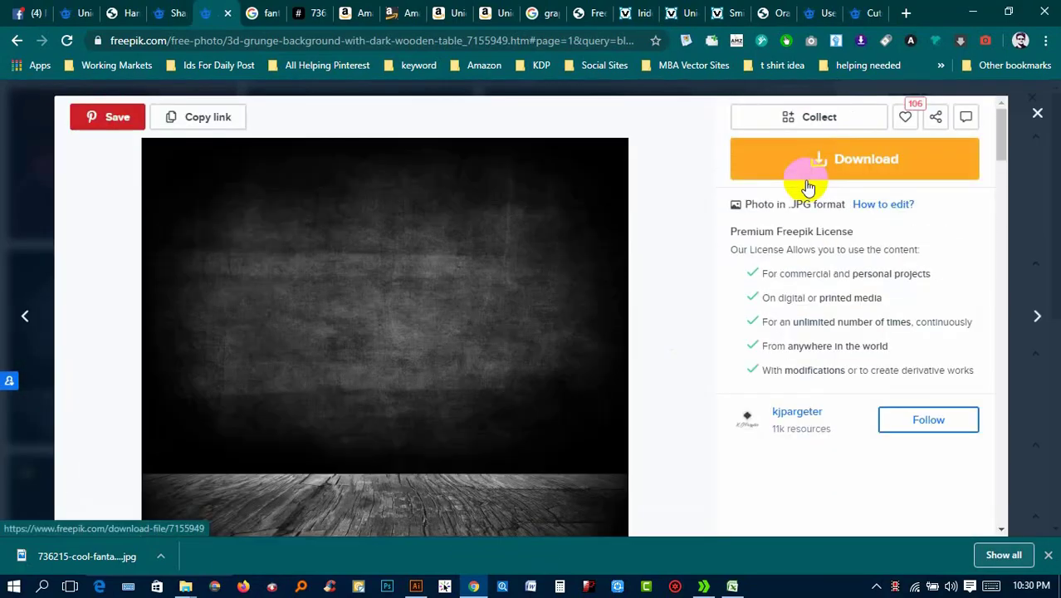
pyautogui.click(818, 167)
pyautogui.scroll(-5, 770, 308)
pyautogui.scroll(-5, 768, 308)
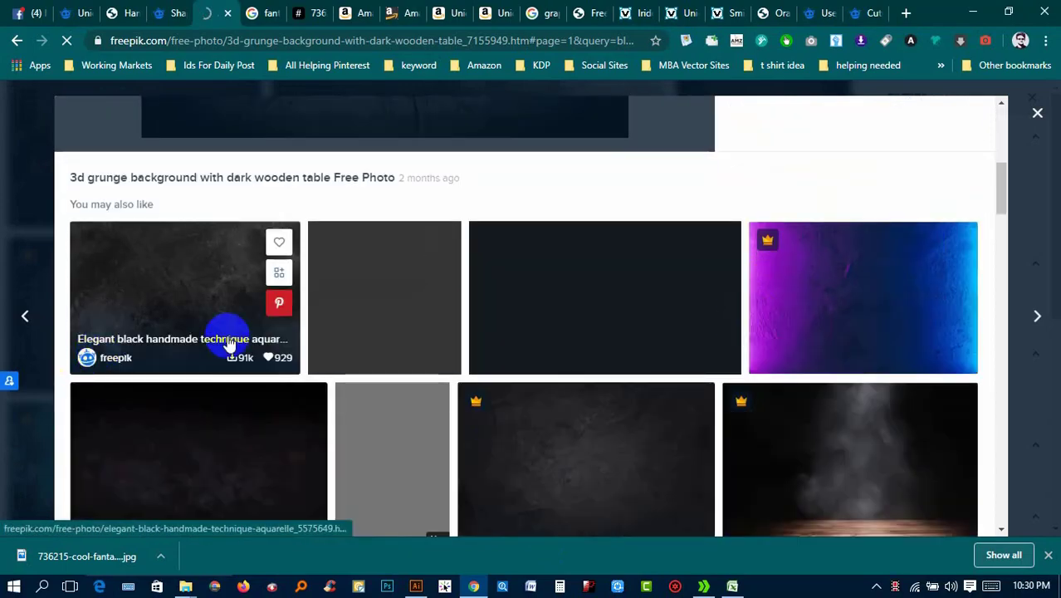
pyautogui.scroll(-2, 678, 308)
pyautogui.scroll(-2, 762, 356)
pyautogui.scroll(-2, 763, 355)
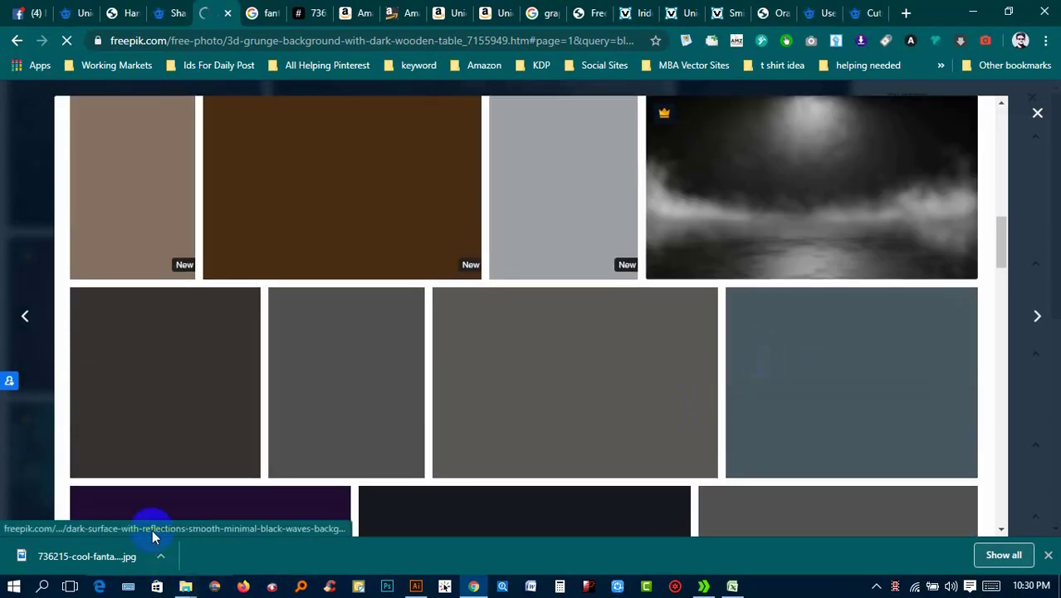
pyautogui.scroll(-2, 764, 231)
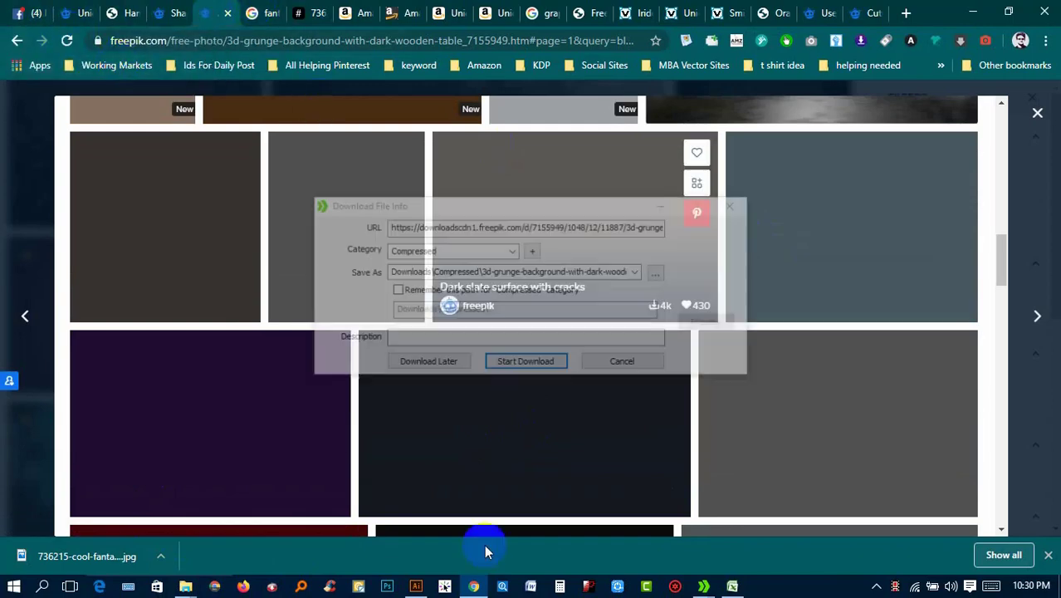
pyautogui.click(530, 363)
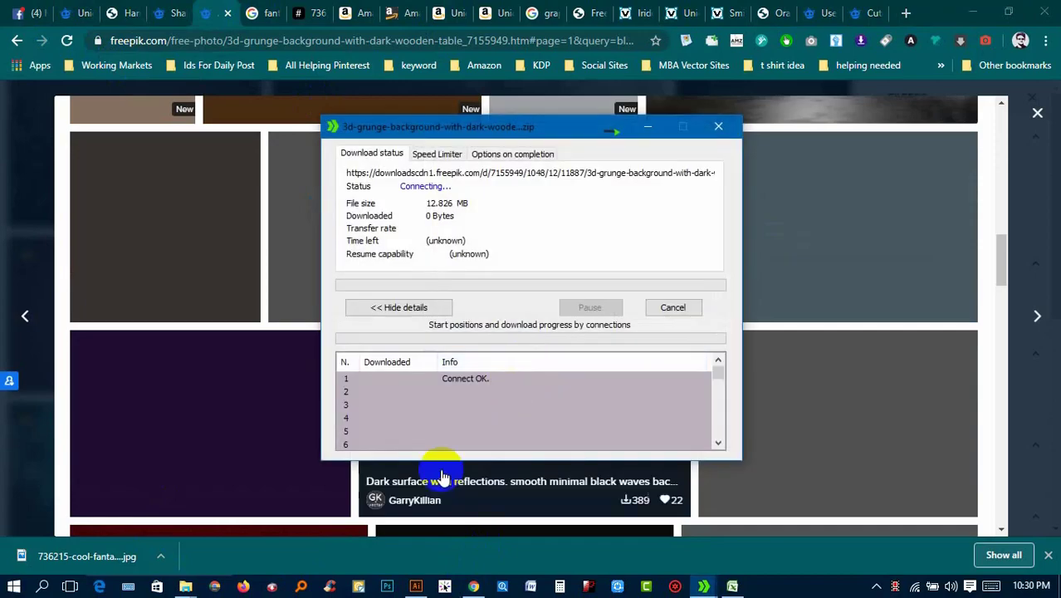
# Place the Recipes cover image into Illustrator and fit the artboard in the window
pyautogui.click(83, 519)
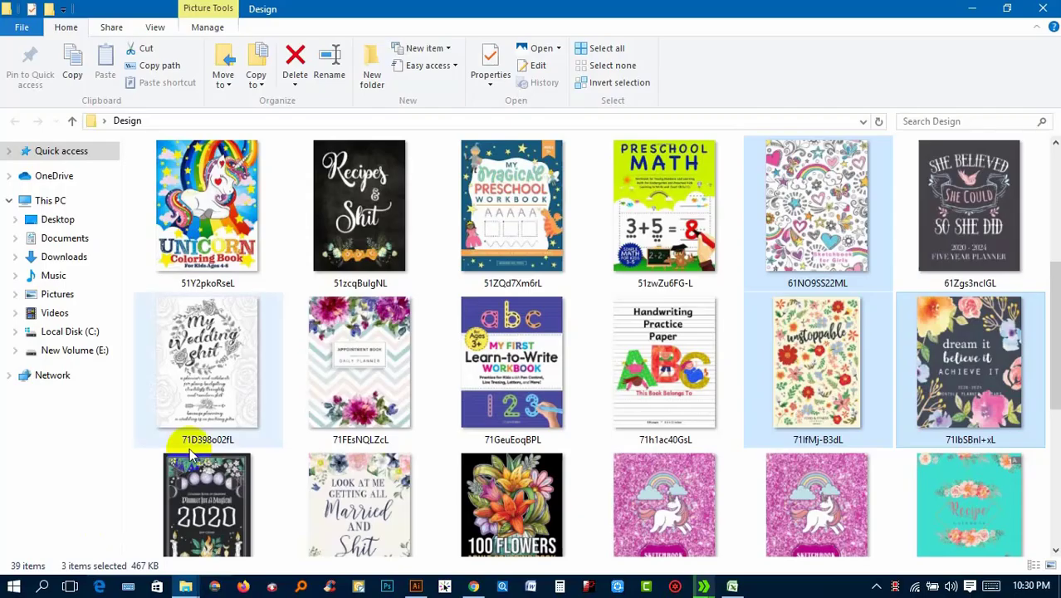
pyautogui.moveTo(360, 213)
pyautogui.mouseDown()
pyautogui.moveTo(440, 586)
pyautogui.moveTo(332, 341)
pyautogui.mouseUp()
pyautogui.click(511, 301)
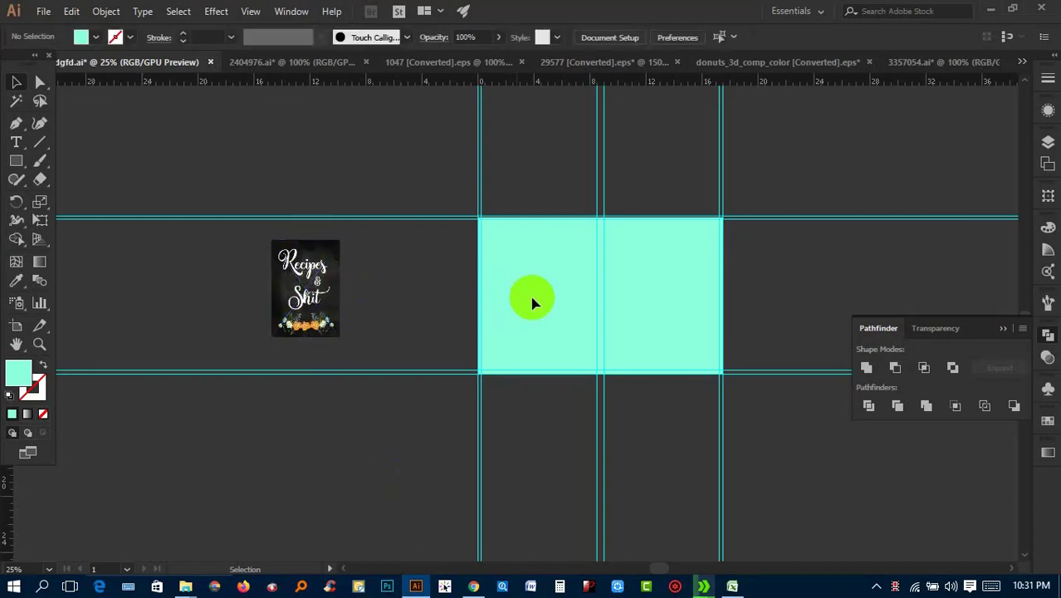
pyautogui.hotkey('ctrl', '0')
# Change the cyan full-cover rectangle's fill to pure black
pyautogui.click(639, 295)
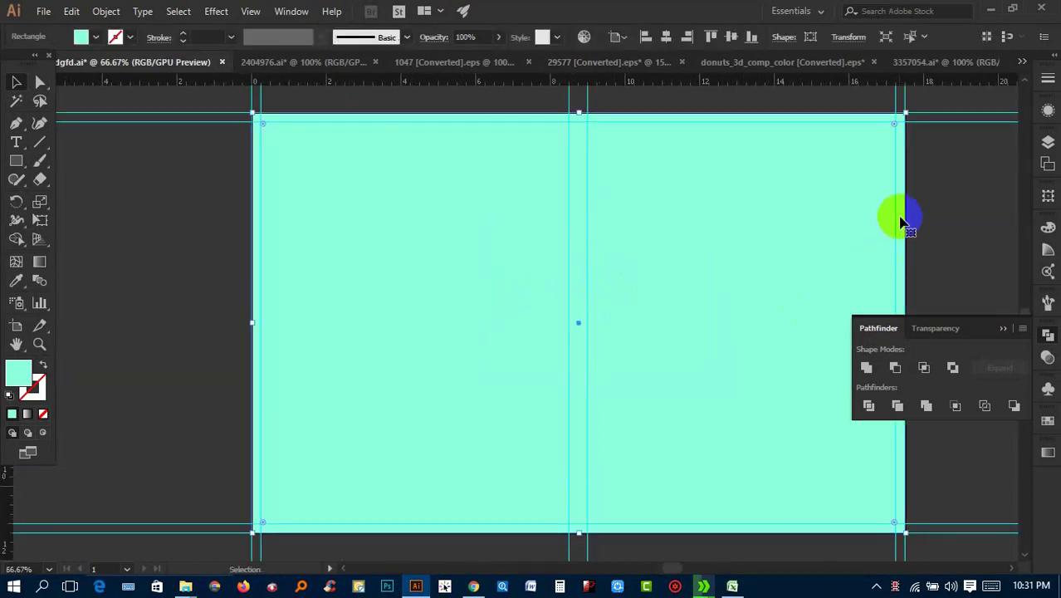
pyautogui.doubleClick(20, 367)
pyautogui.moveTo(147, 176); pyautogui.dragTo(234, 273)
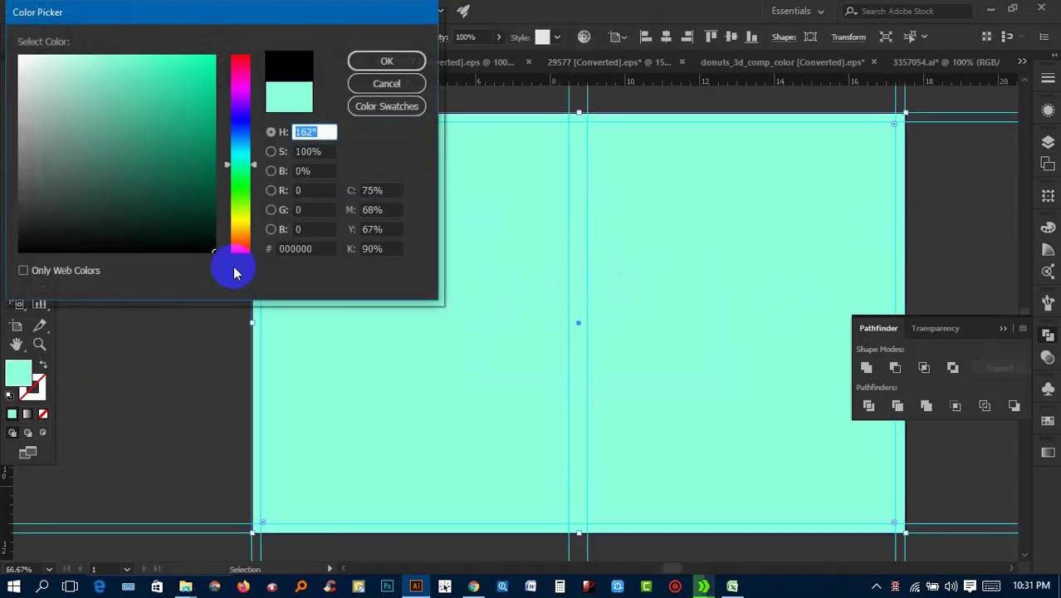
pyautogui.click(388, 61)
# Move the black rectangle down and left, then check the grunge download's progress (95.91%)
pyautogui.hotkey('ctrl', '-')
pyautogui.hscroll(-3, 907, 225)
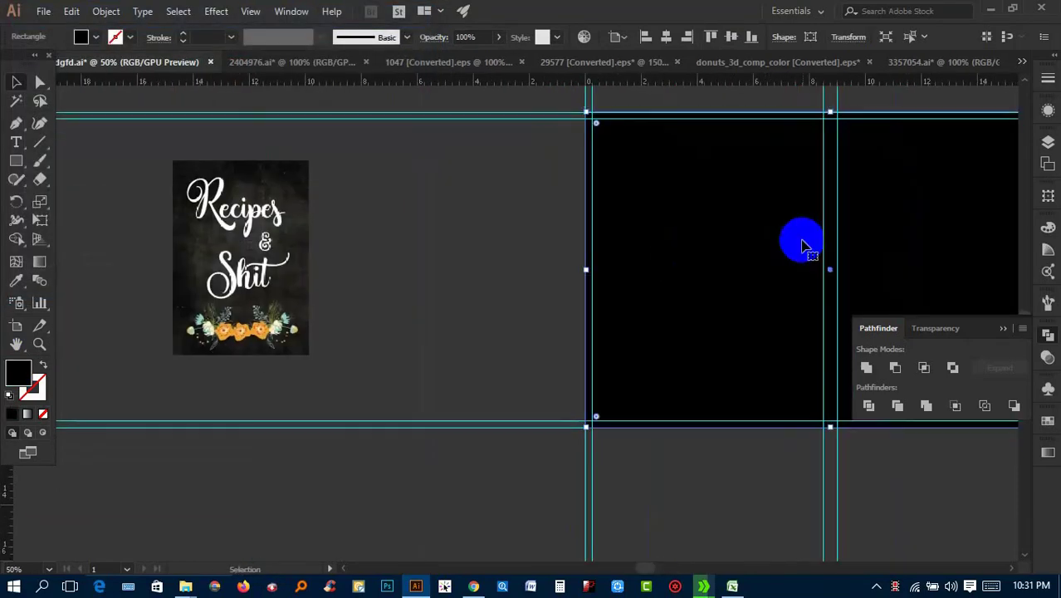
pyautogui.moveTo(703, 241)
pyautogui.mouseDown()
pyautogui.moveTo(424, 472)
pyautogui.moveTo(368, 474)
pyautogui.mouseUp()
pyautogui.scroll(-1, 532, 390)
pyautogui.hscroll(3, 538, 438)
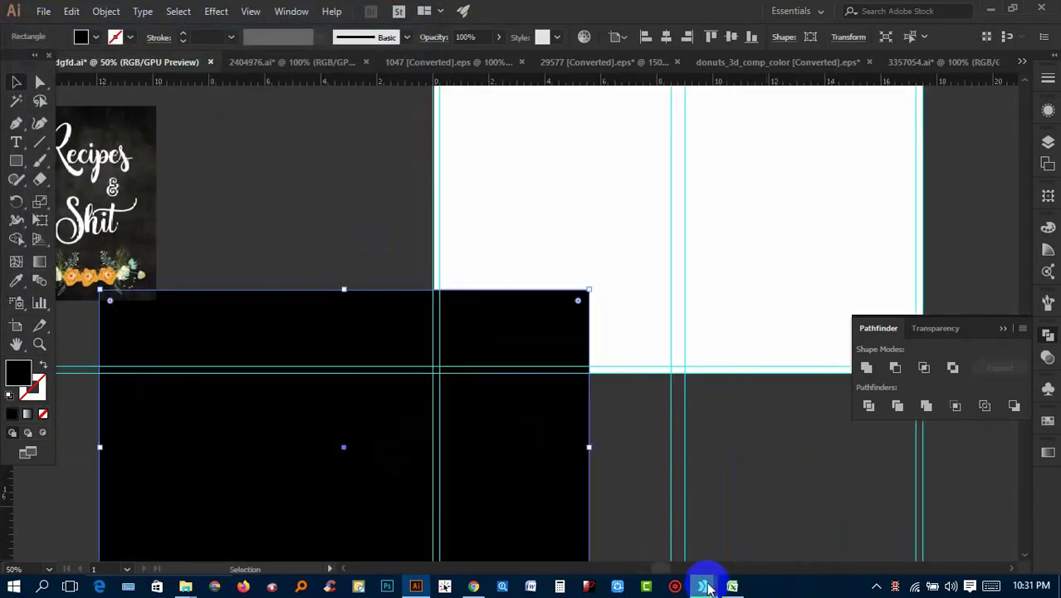
pyautogui.moveTo(703, 586)
pyautogui.click(700, 549)
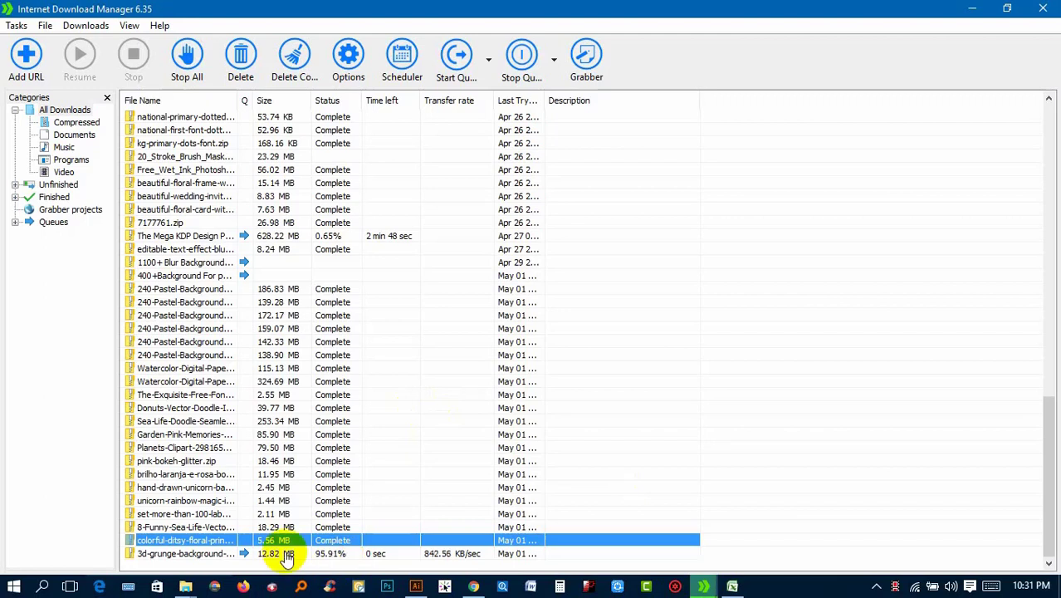
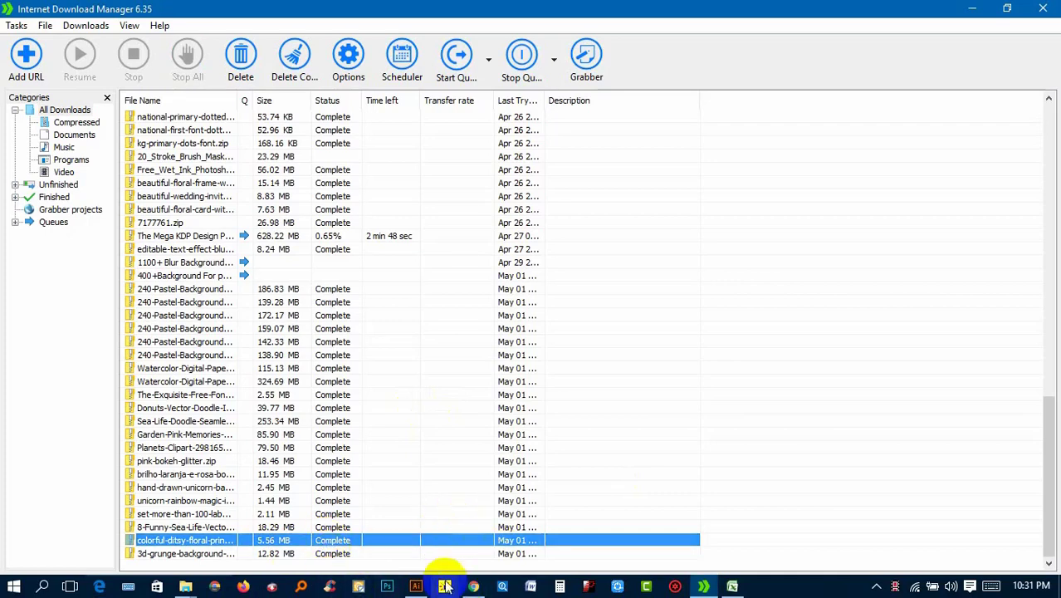
# Preview the downloaded 3d-grunge-background zip, then open its Compressed downloads folder from IDM
pyautogui.doubleClick(390, 553)
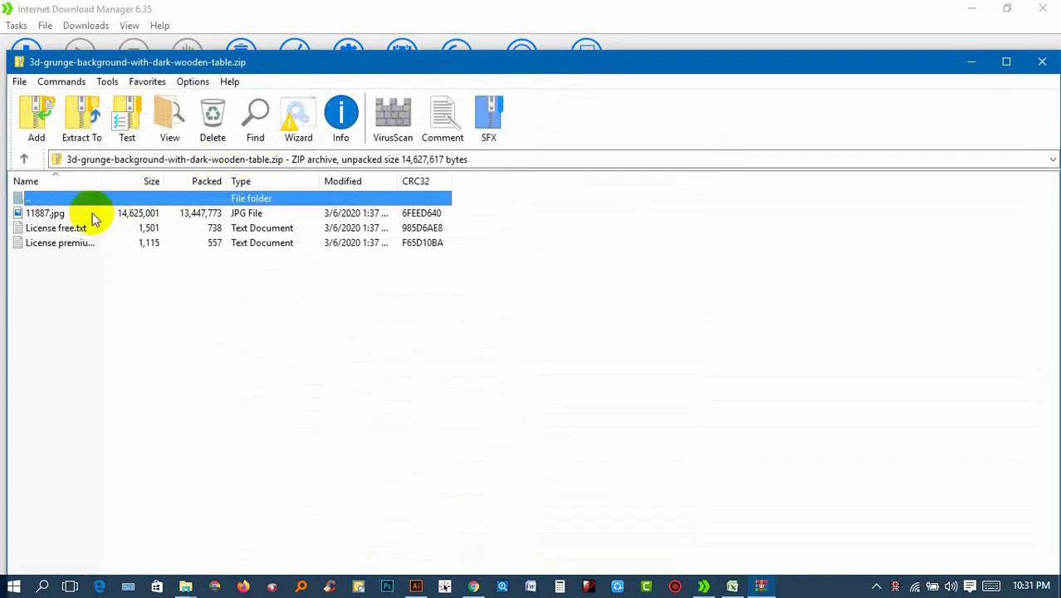
pyautogui.click(1042, 61)
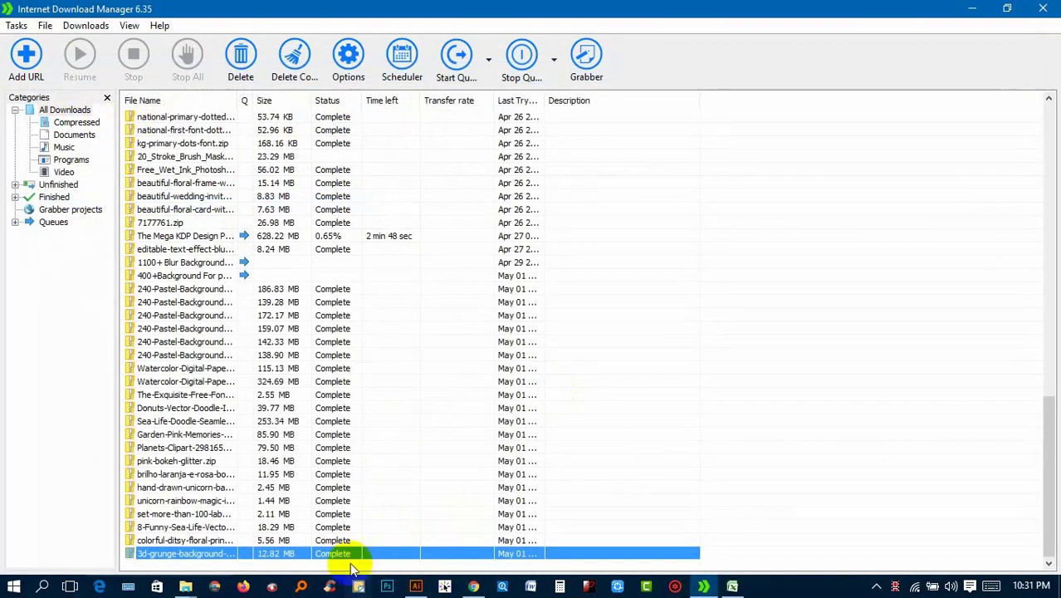
pyautogui.rightClick(355, 552)
pyautogui.click(422, 323)
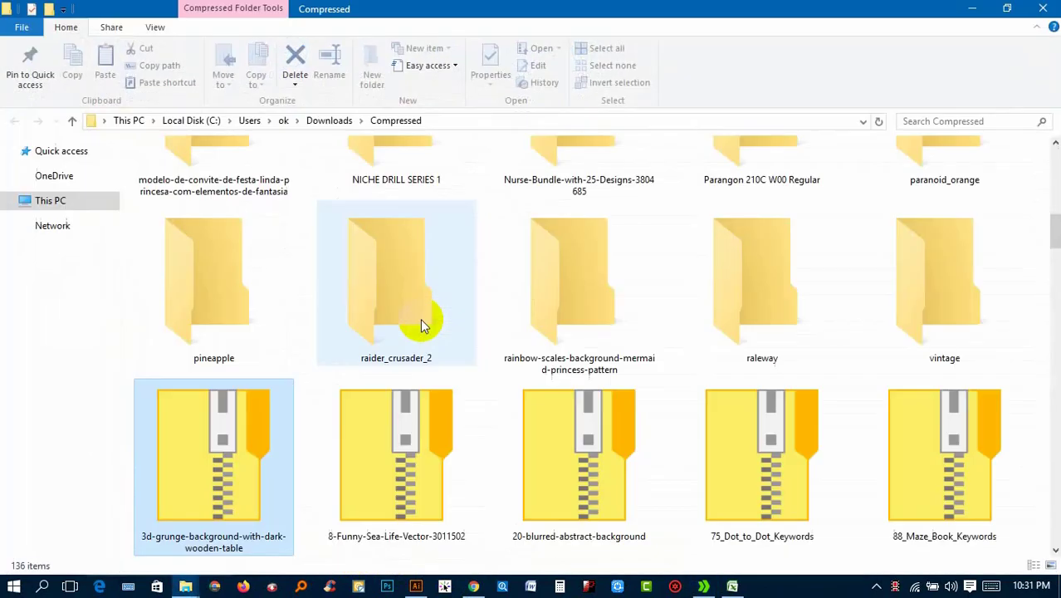
# Extract the 3d-grunge-background-with-dark-wooden-table zip in File Explorer
pyautogui.rightClick(233, 462)
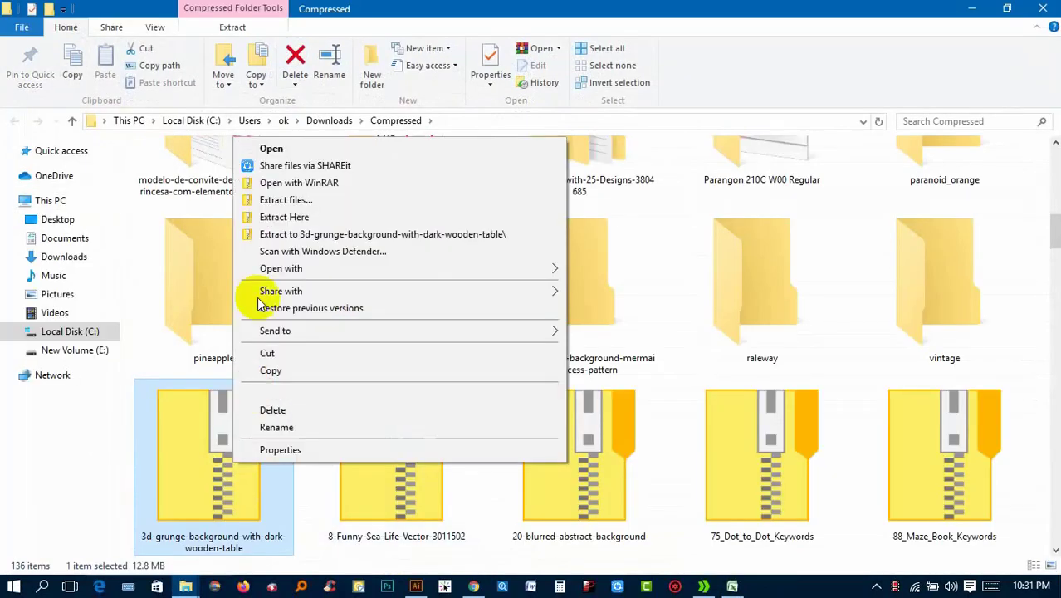
pyautogui.click(265, 202)
pyautogui.click(577, 454)
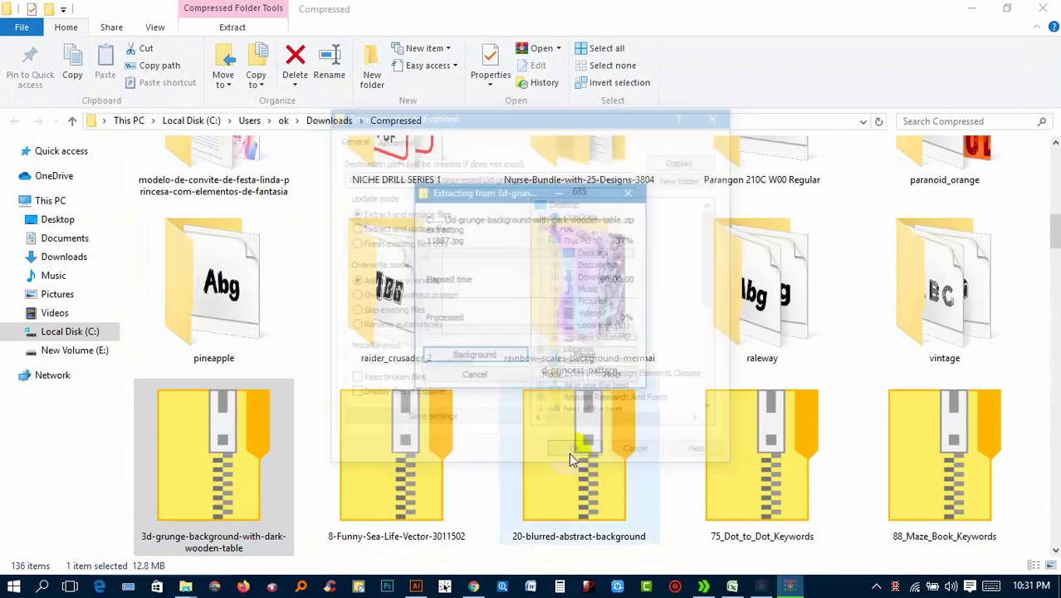
pyautogui.scroll(5, 249, 499)
pyautogui.scroll(2, 224, 461)
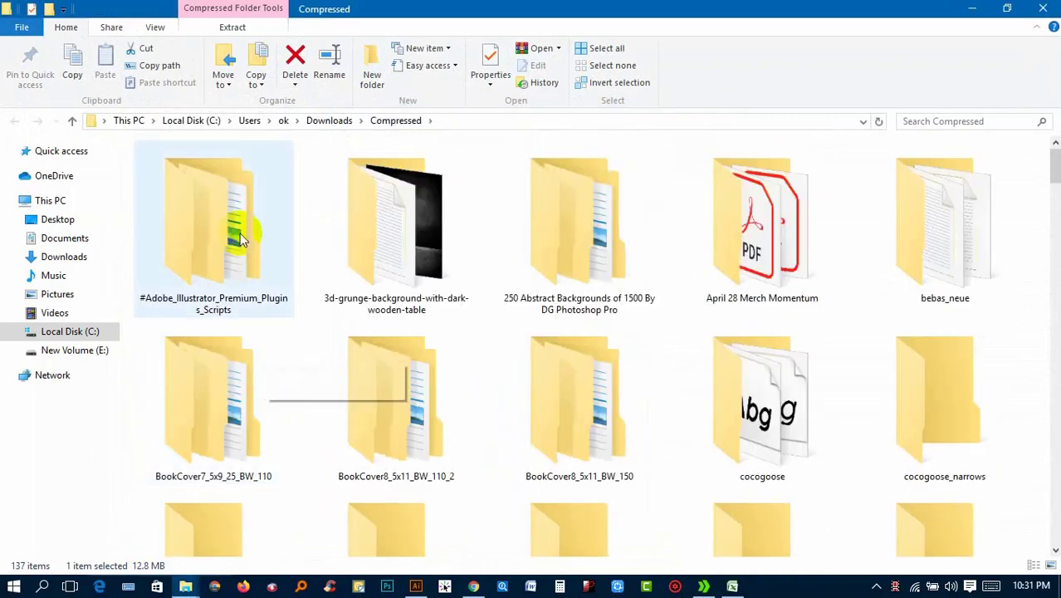
# Open the extracted folder and drag 11887.jpg into the Illustrator document
pyautogui.click(429, 233)
pyautogui.doubleClick(430, 233)
pyautogui.click(208, 169)
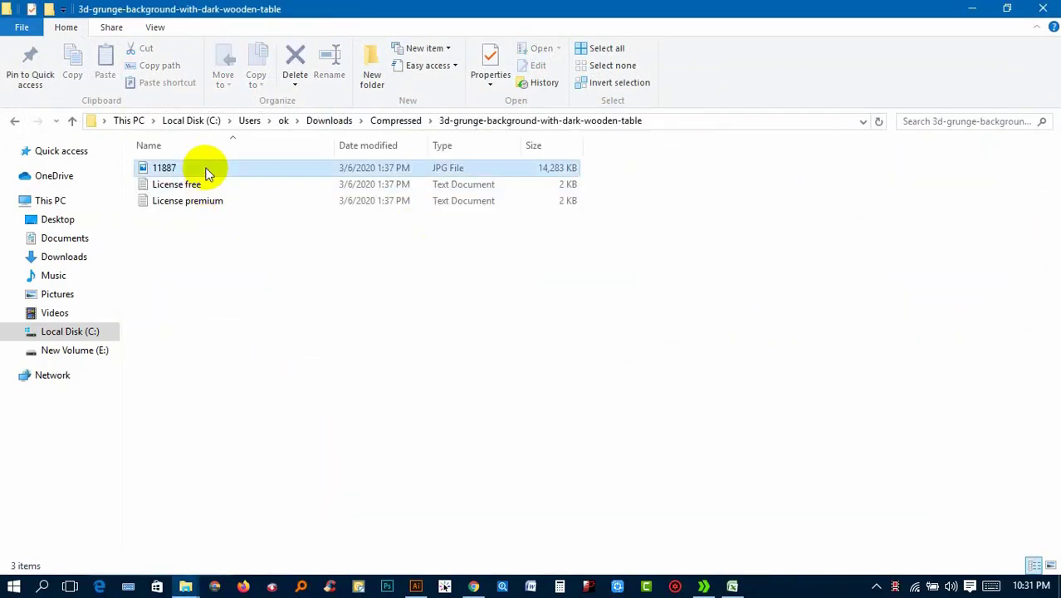
pyautogui.moveTo(280, 170)
pyautogui.mouseDown()
pyautogui.moveTo(368, 470)
pyautogui.moveTo(614, 224)
pyautogui.moveTo(656, 235)
pyautogui.mouseUp()
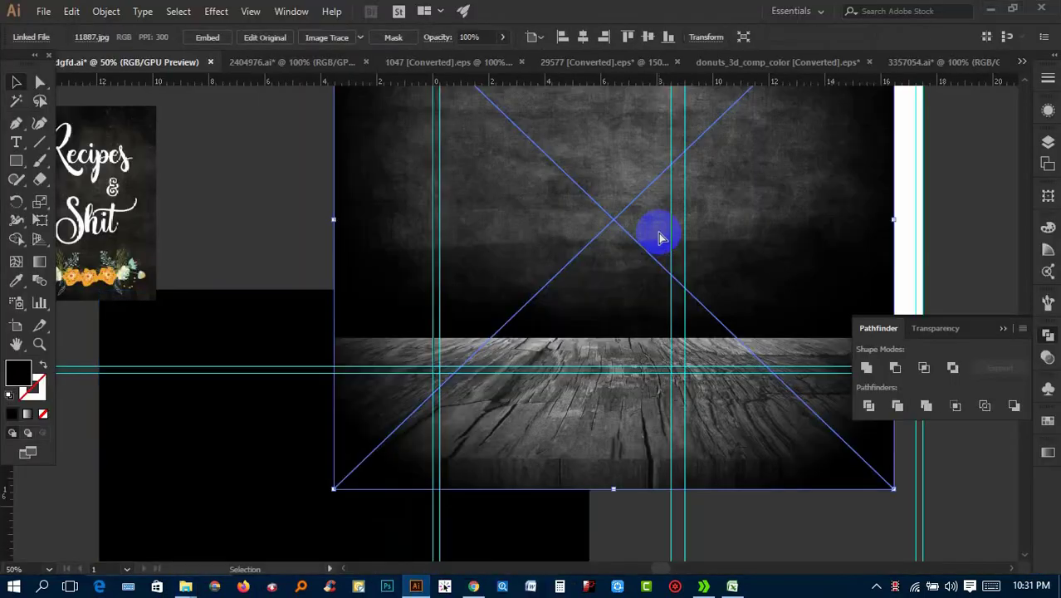
# Align the placed 11887 grunge image to the guides and shrink it to fit
pyautogui.hotkey('ctrl', '-')
pyautogui.moveTo(445, 330); pyautogui.dragTo(402, 367)
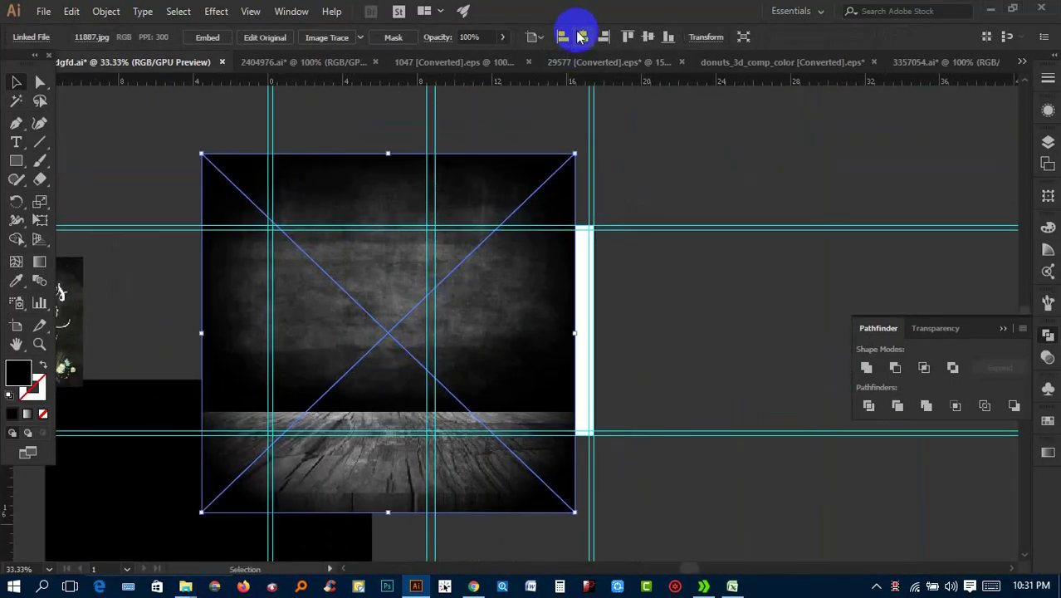
pyautogui.click(648, 36)
pyautogui.click(695, 249)
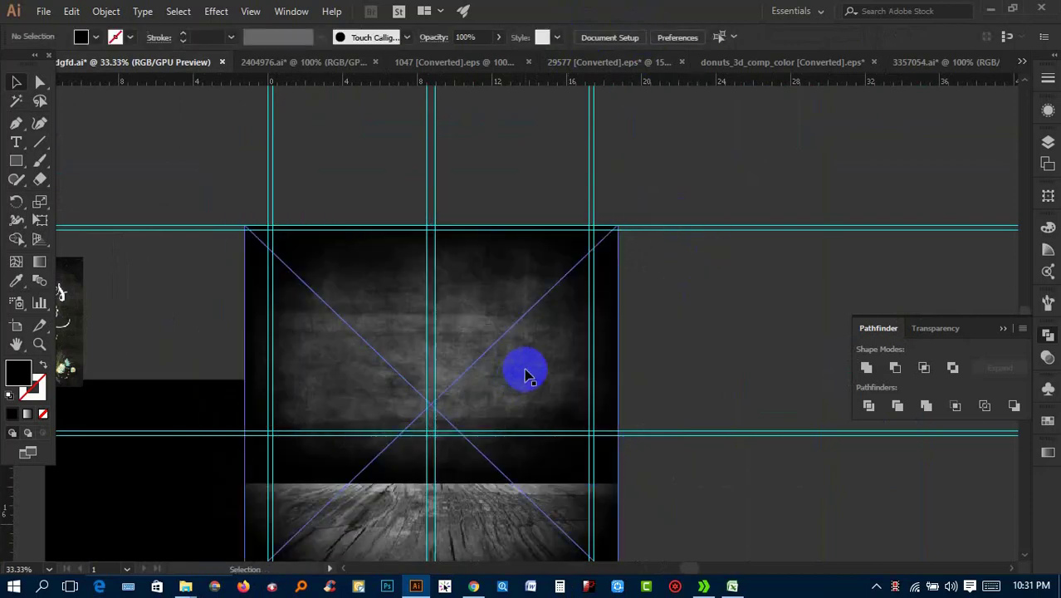
pyautogui.scroll(-2, 581, 403)
pyautogui.scroll(-2, 515, 448)
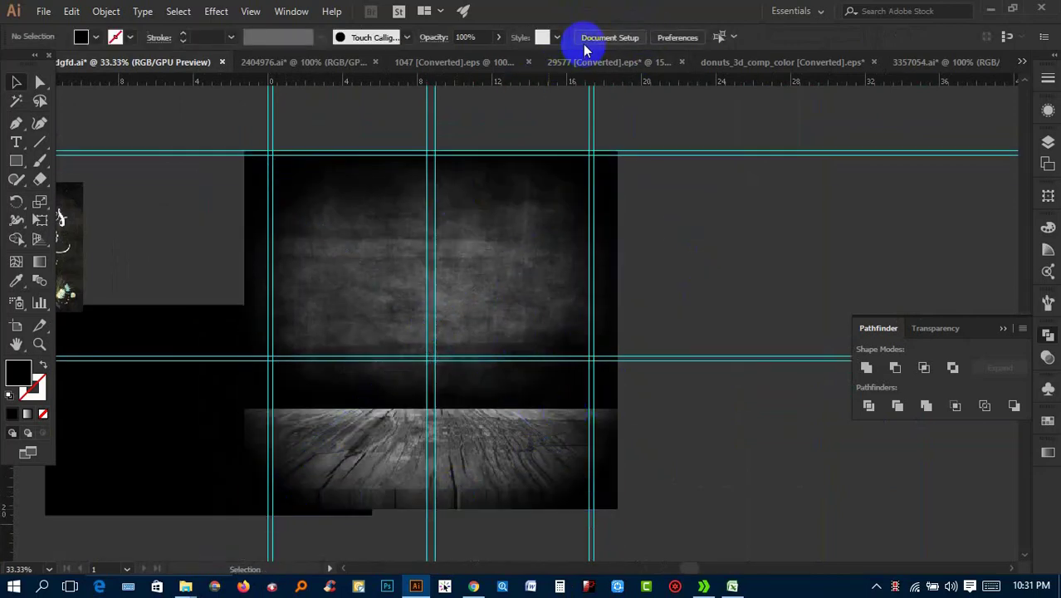
pyautogui.click(496, 259)
pyautogui.click(610, 40)
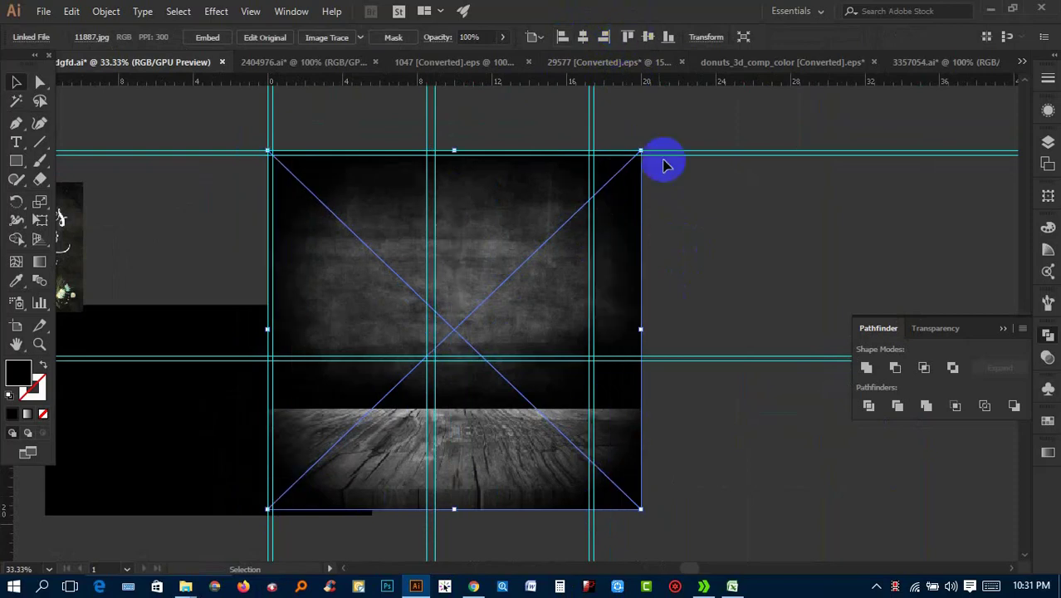
pyautogui.moveTo(638, 511); pyautogui.dragTo(624, 464)
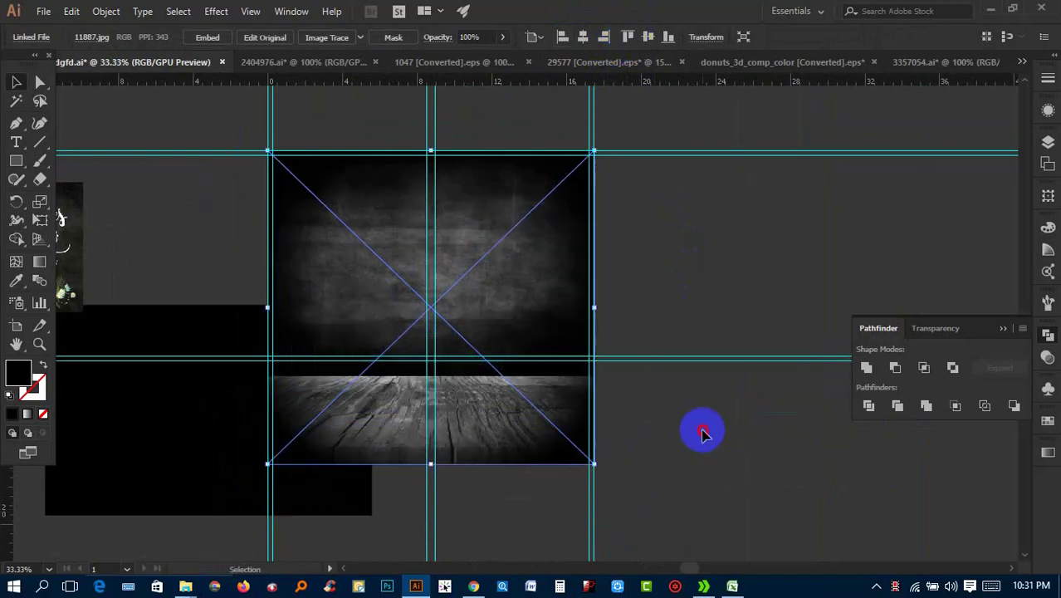
# Nudge the grunge image up to sit on the top guide
pyautogui.click(703, 429)
pyautogui.scroll(2, 544, 286)
pyautogui.scroll(-1, 540, 284)
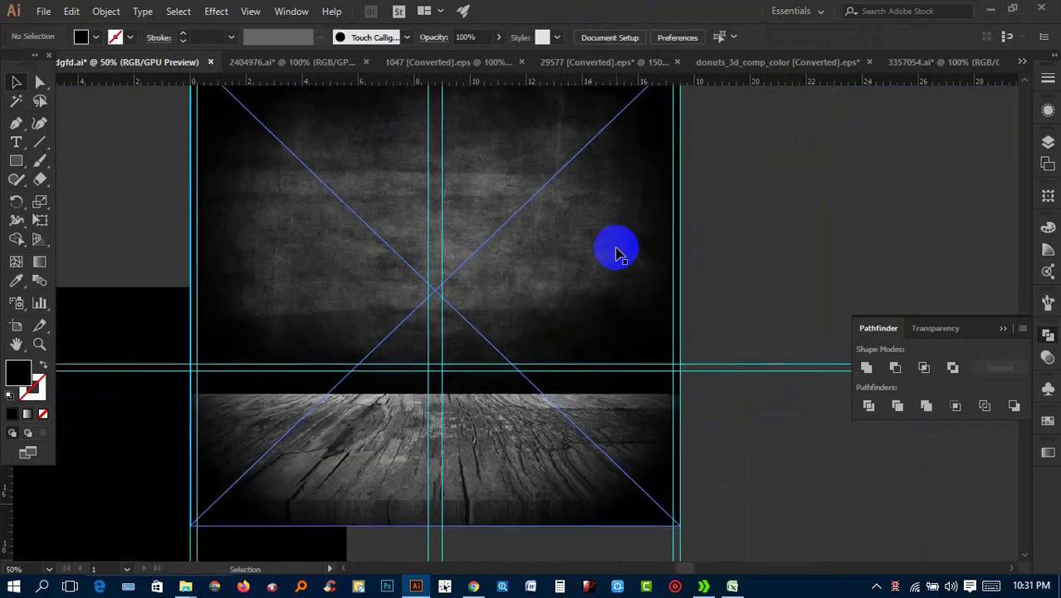
pyautogui.scroll(-1, 616, 248)
pyautogui.moveTo(543, 252); pyautogui.dragTo(544, 241)
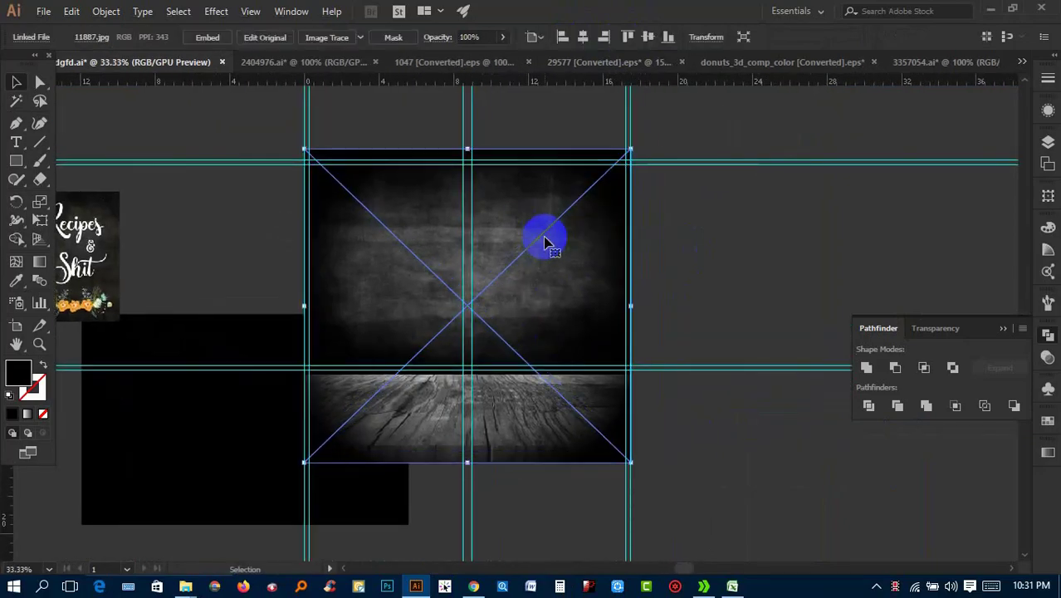
pyautogui.click(707, 236)
pyautogui.click(600, 240)
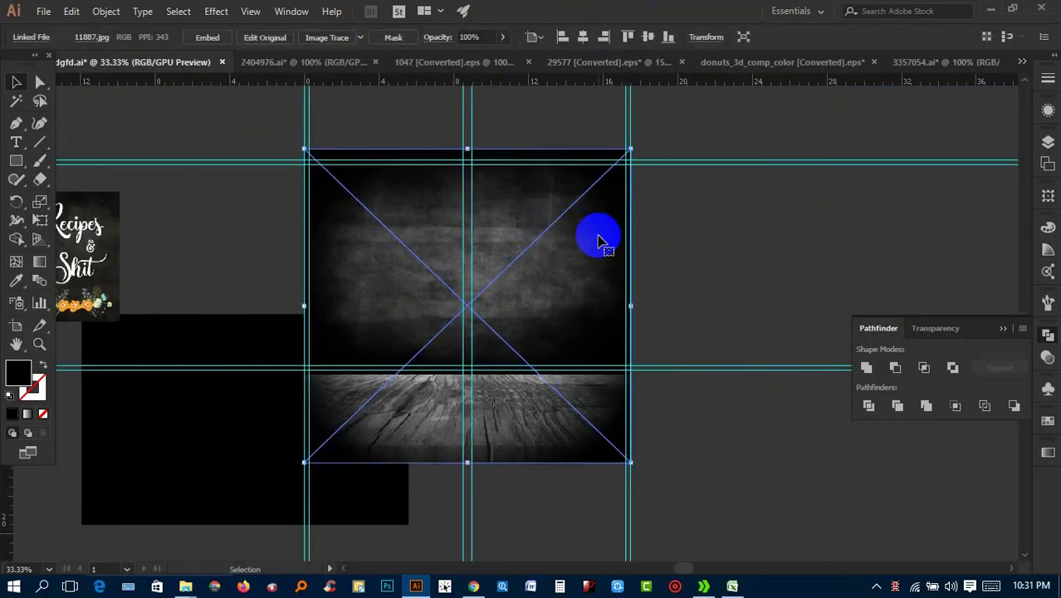
# Align the black rectangle over the image and bring it to the front
pyautogui.moveTo(203, 441); pyautogui.dragTo(765, 331)
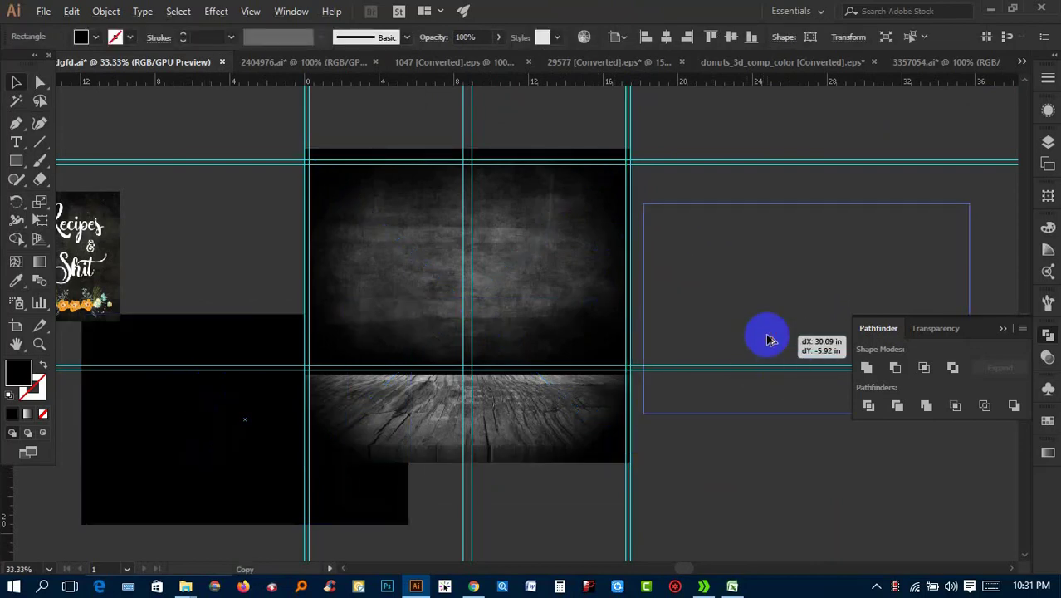
pyautogui.click(665, 36)
pyautogui.click(711, 37)
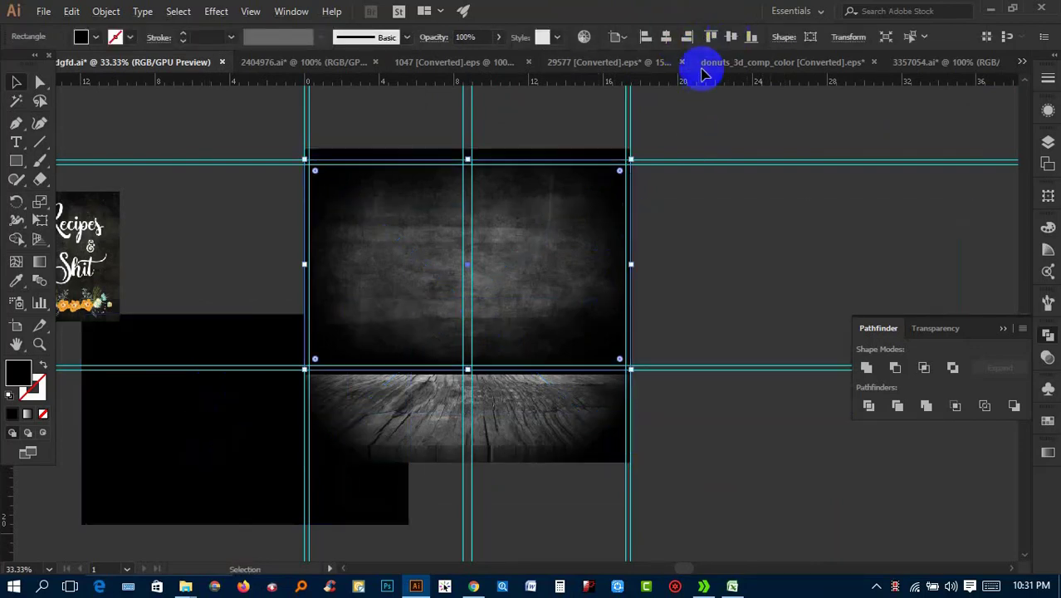
pyautogui.rightClick(531, 268)
pyautogui.click(731, 494)
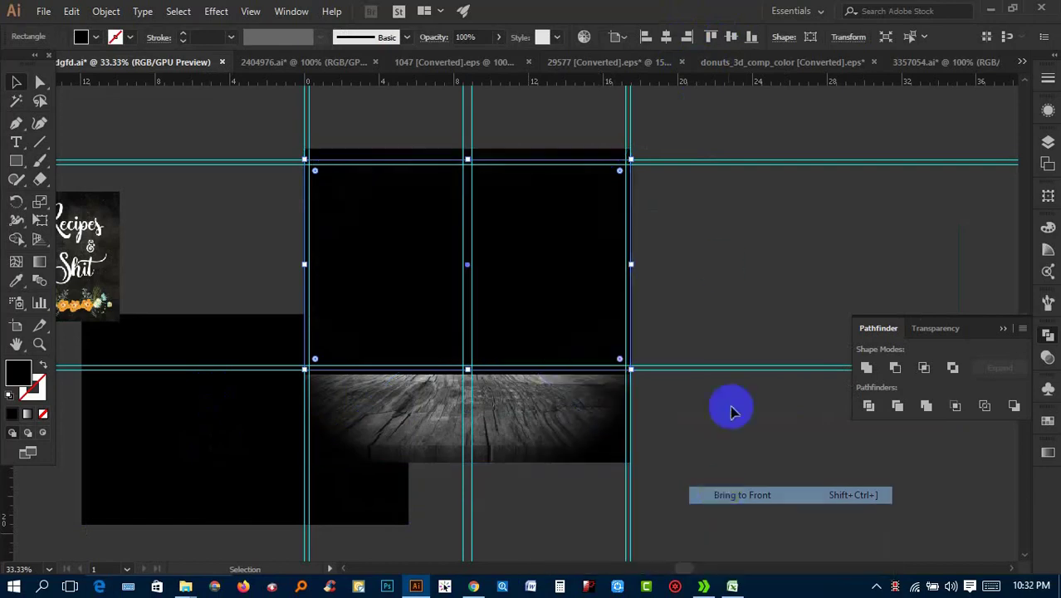
# Clip the grunge image to the black rectangle, hiding the wooden floor strip
pyautogui.moveTo(721, 259); pyautogui.dragTo(592, 225)
pyautogui.rightClick(592, 221)
pyautogui.click(644, 338)
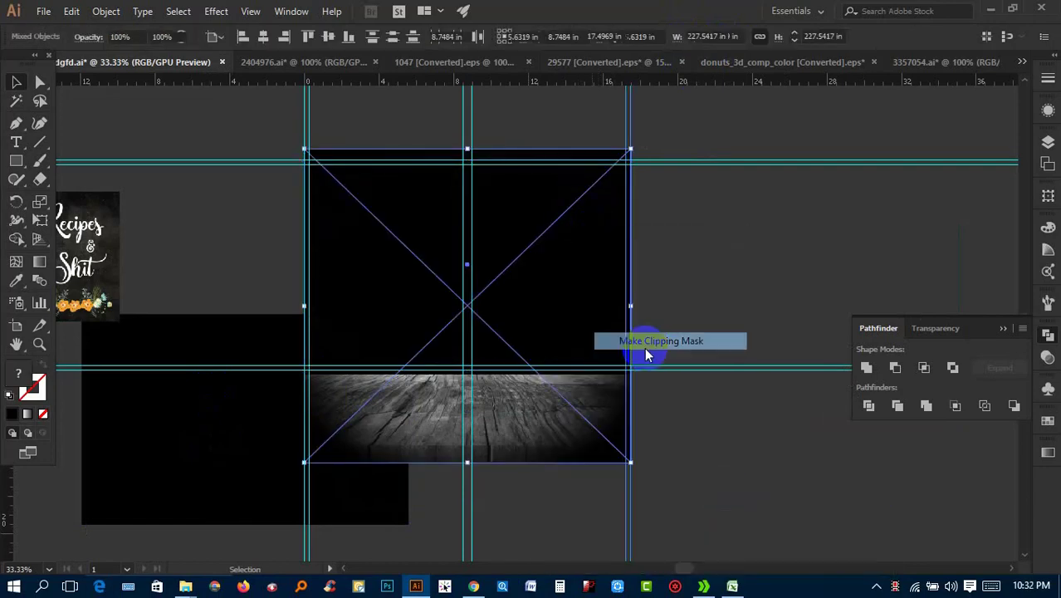
pyautogui.click(737, 312)
pyautogui.click(597, 279)
pyautogui.hotkey('ctrl', 'shift', 'a')
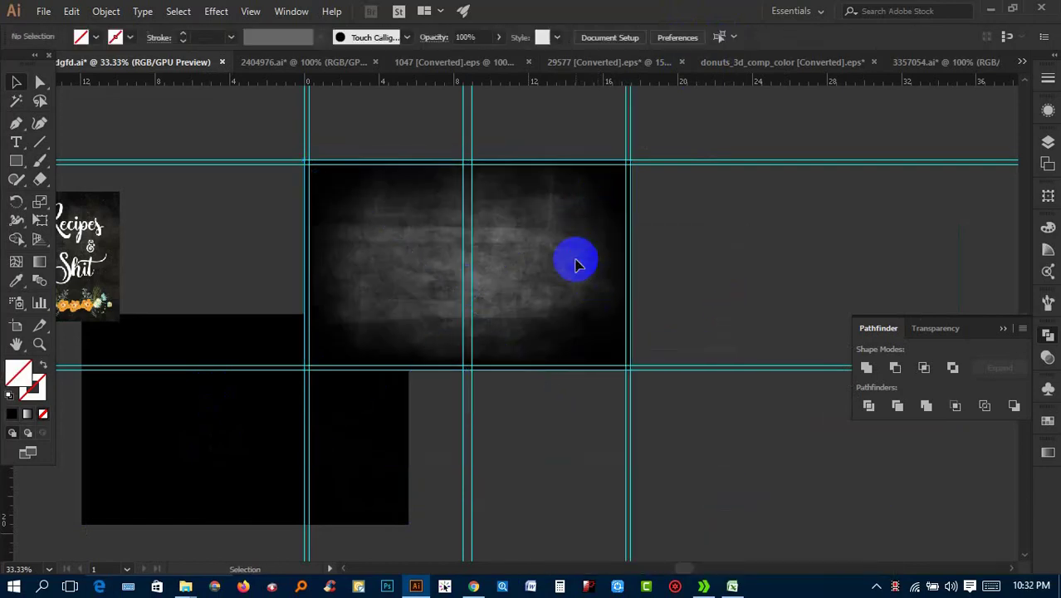
pyautogui.scroll(2, 673, 236)
pyautogui.scroll(-1, 568, 225)
# Center the black rectangle on the texture and bring it to the front
pyautogui.click(268, 513)
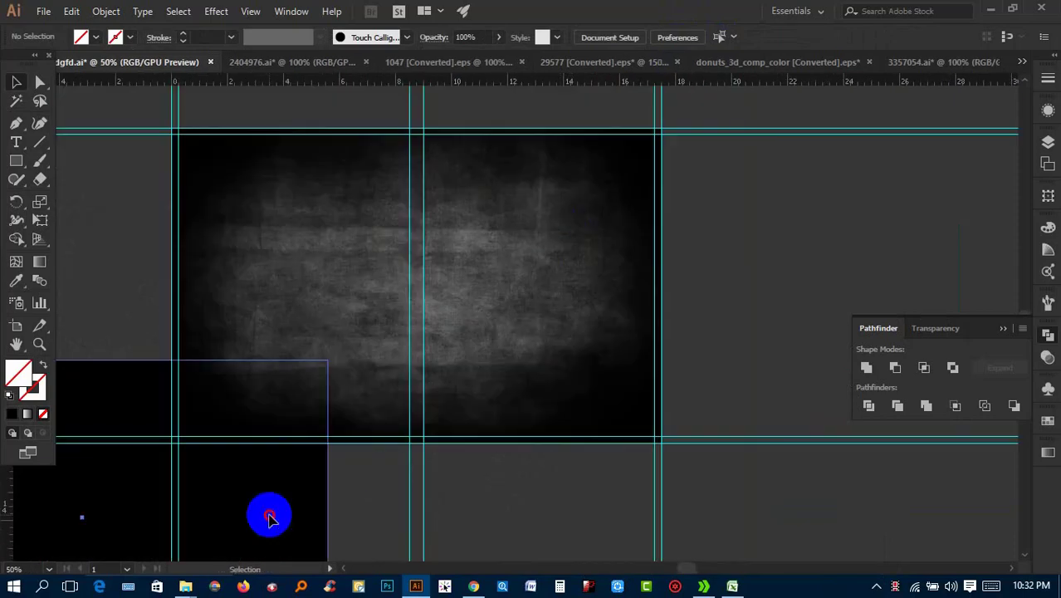
pyautogui.click(667, 36)
pyautogui.click(731, 36)
pyautogui.rightClick(553, 287)
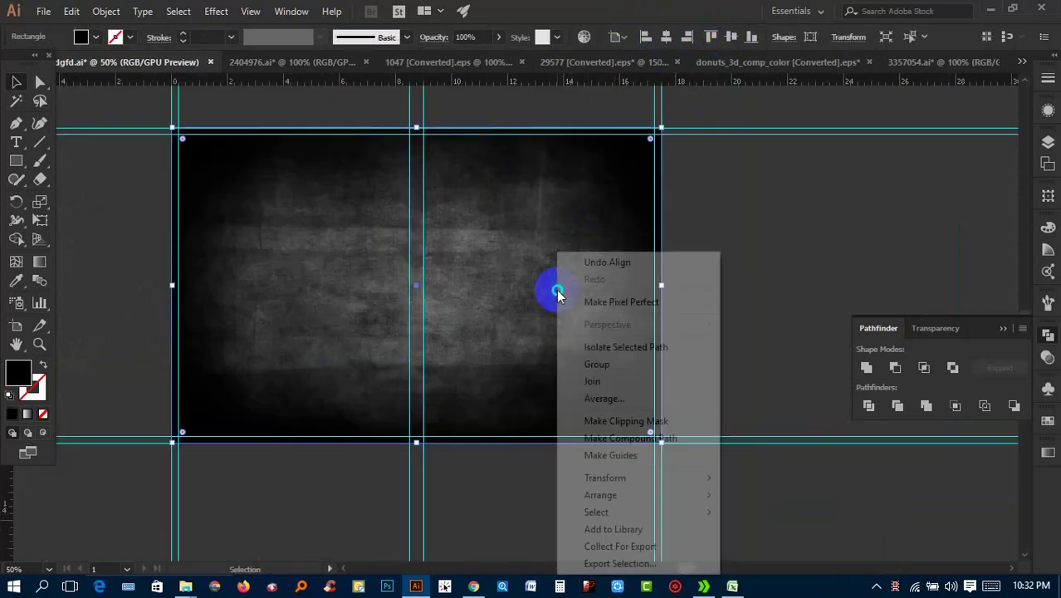
pyautogui.click(766, 495)
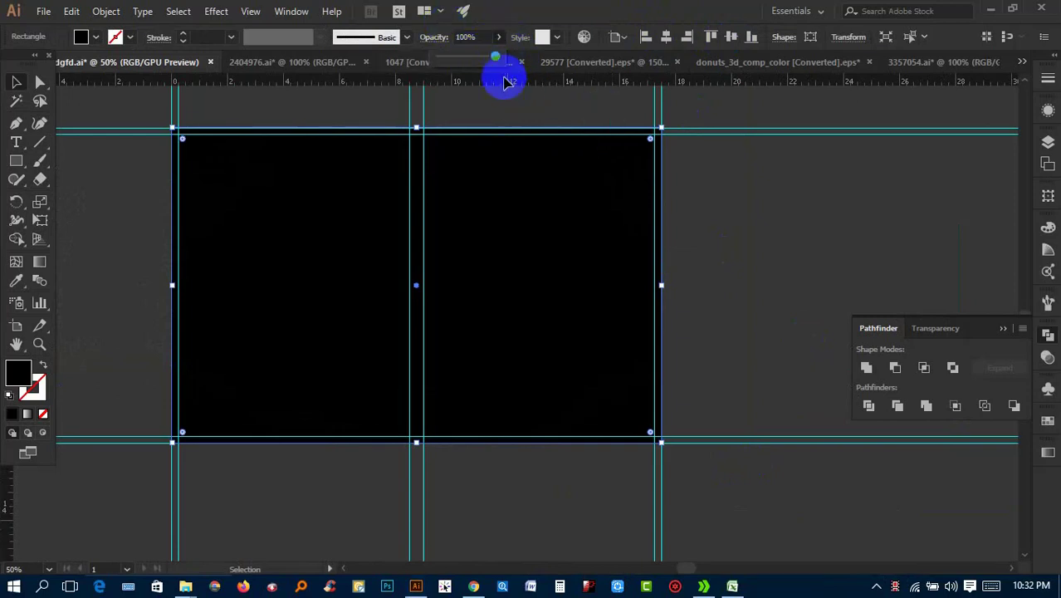
# Try Color Dodge, Color and Multiply blend modes, settling on Screen
pyautogui.click(921, 327)
pyautogui.click(907, 356)
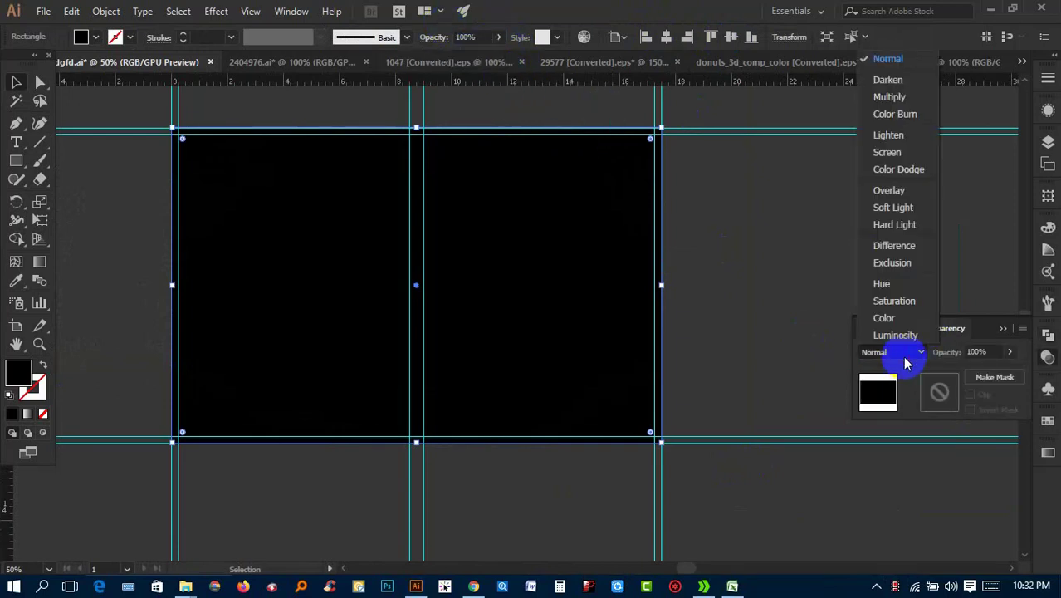
pyautogui.click(891, 154)
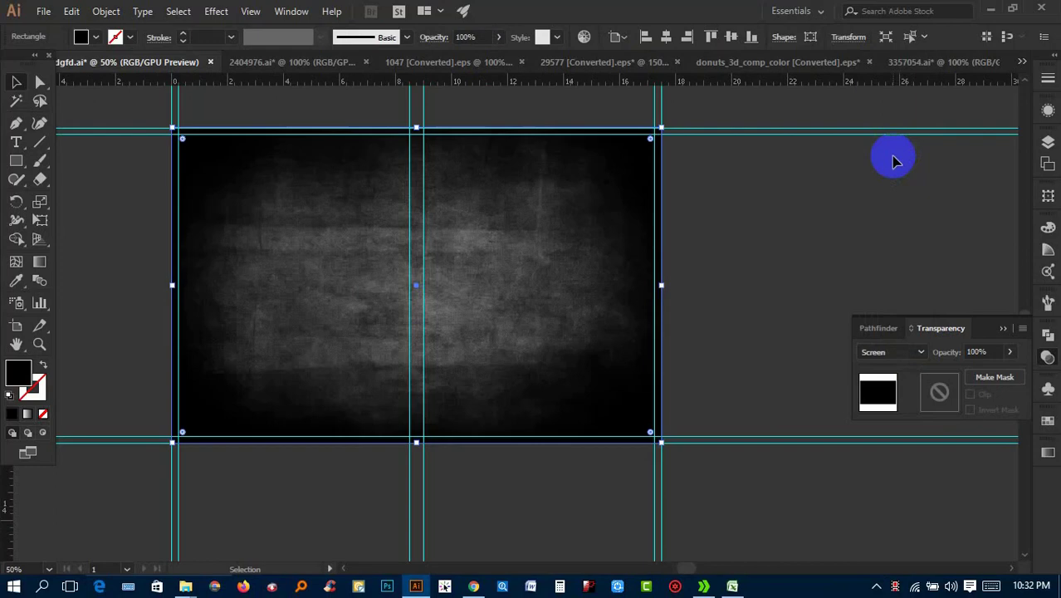
pyautogui.click(879, 352)
pyautogui.click(886, 172)
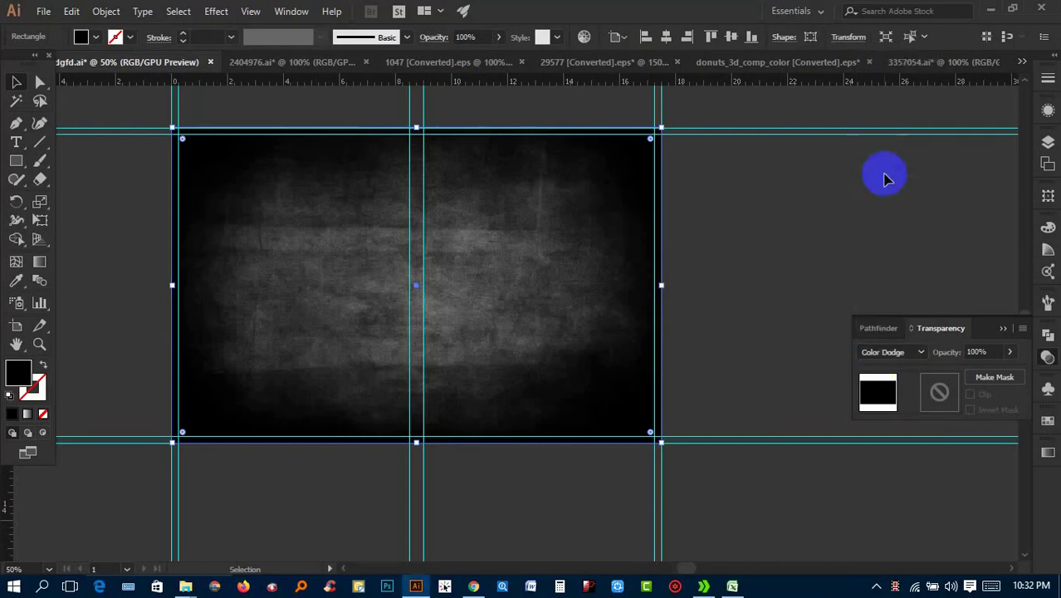
pyautogui.click(910, 355)
pyautogui.click(886, 318)
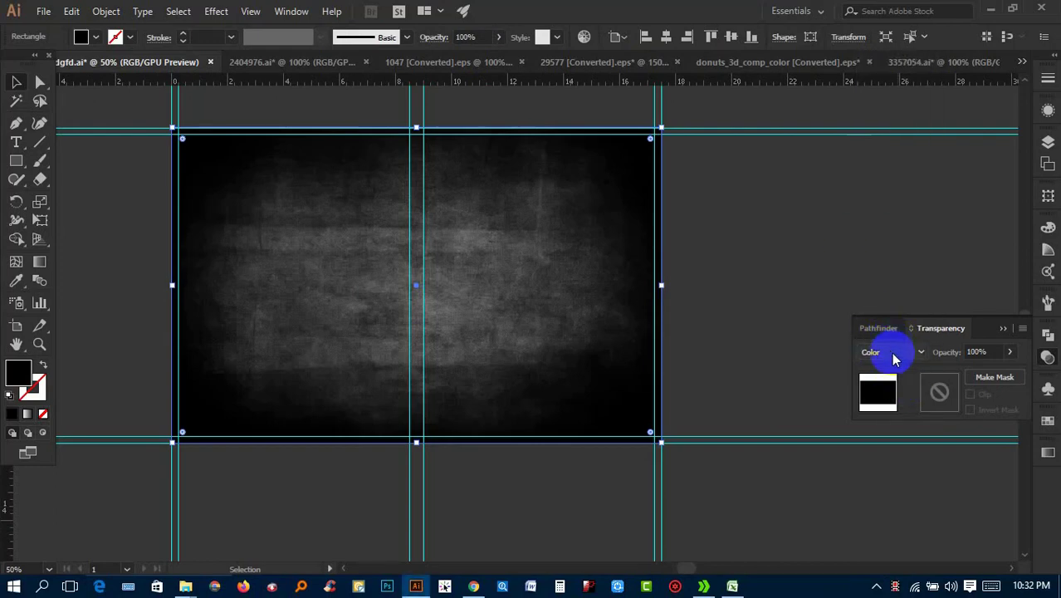
pyautogui.click(895, 355)
pyautogui.click(899, 154)
pyautogui.click(882, 354)
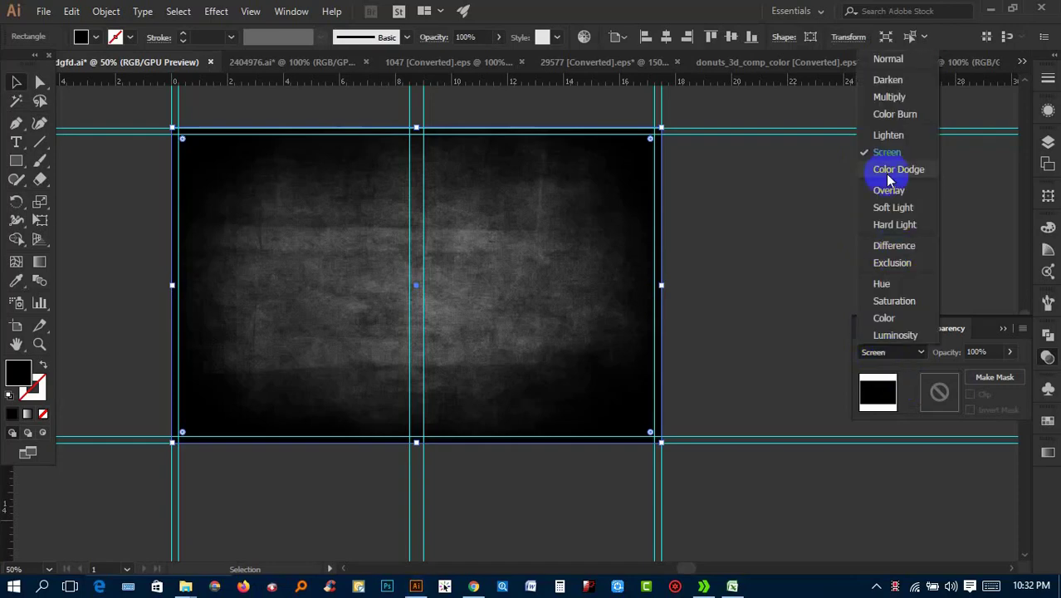
pyautogui.click(889, 97)
pyautogui.click(912, 356)
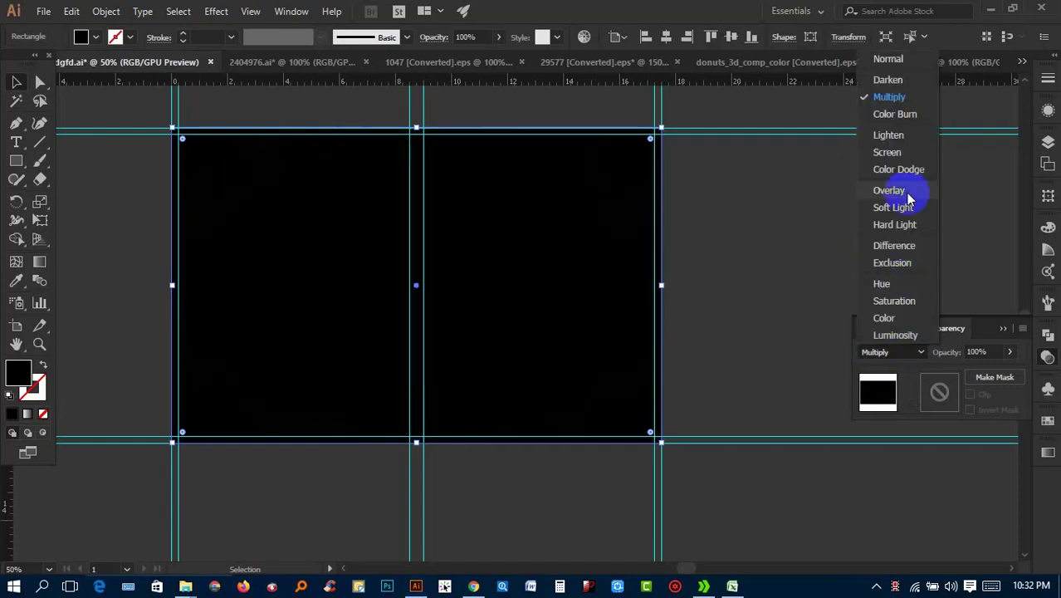
pyautogui.click(906, 150)
# Zoom in to inspect the chalkboard texture, then view the whole artboard again
pyautogui.click(783, 233)
pyautogui.scroll(5, 579, 241)
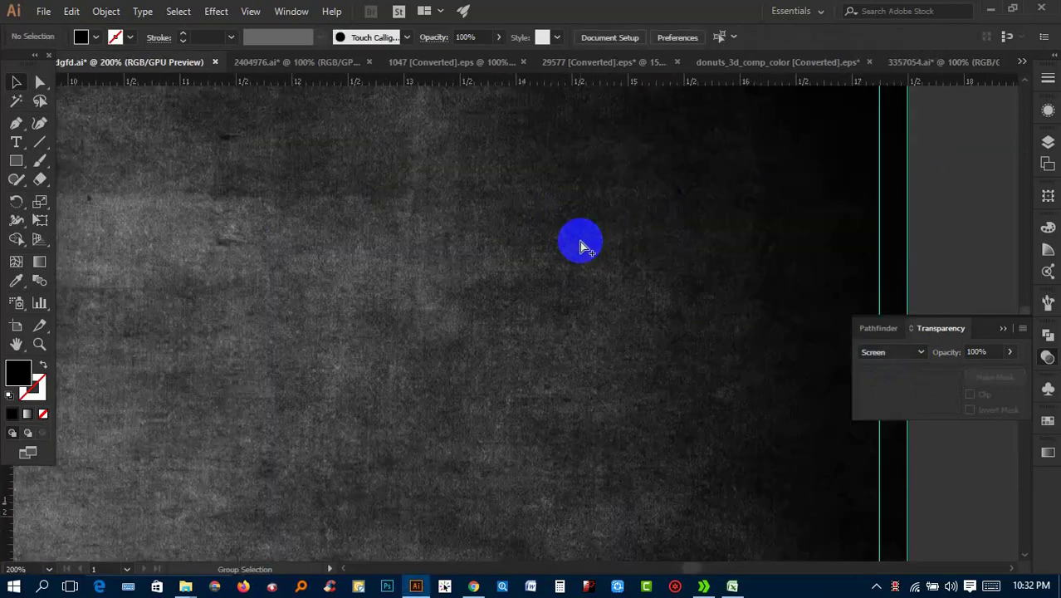
pyautogui.scroll(-5, 571, 259)
pyautogui.scroll(3, 515, 253)
pyautogui.scroll(2, 485, 251)
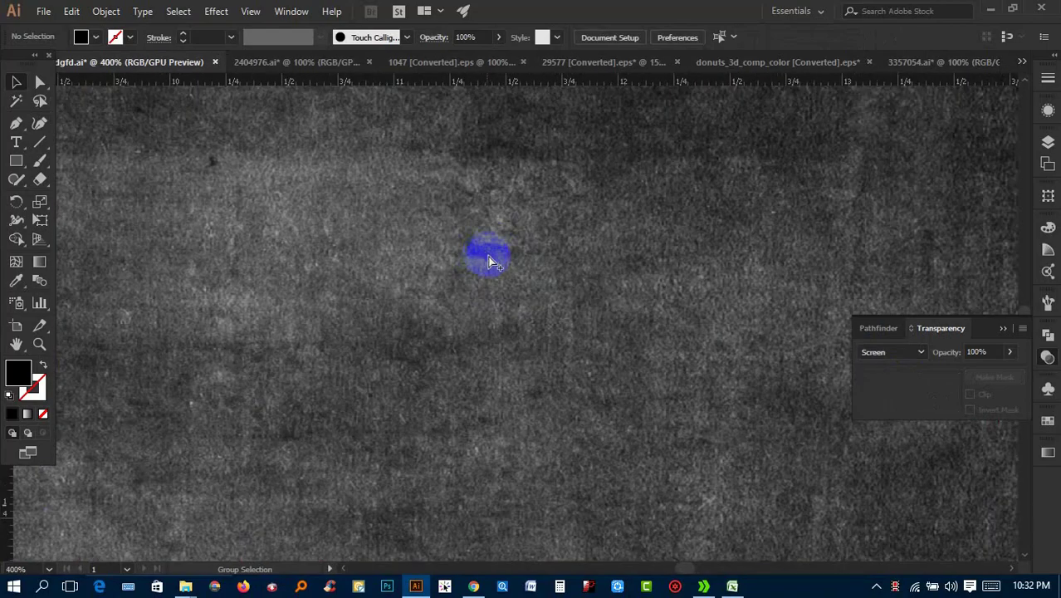
pyautogui.scroll(-3, 488, 257)
pyautogui.scroll(-3, 492, 260)
pyautogui.click(540, 245)
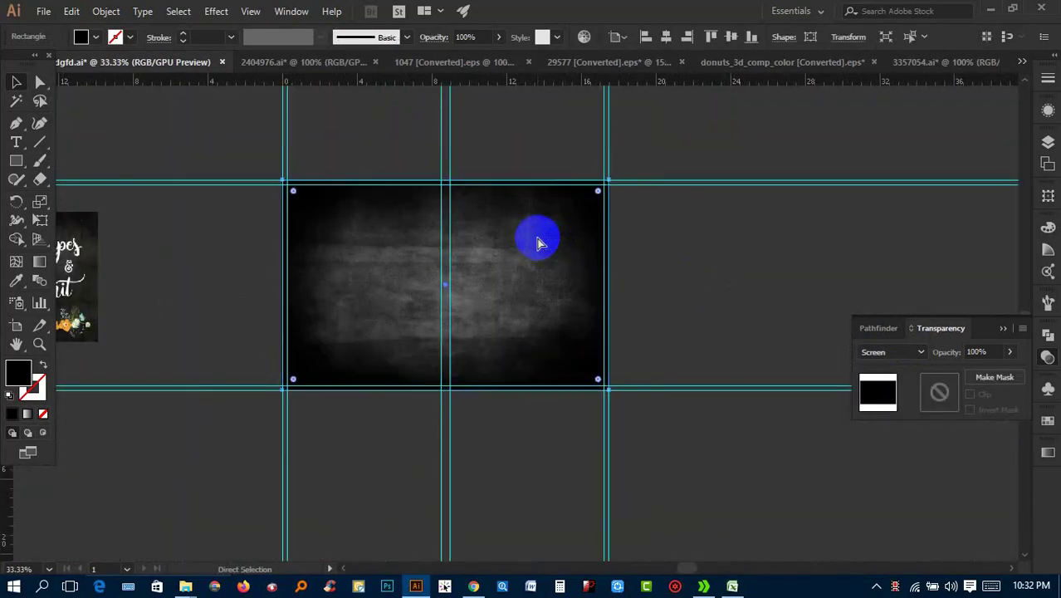
pyautogui.hotkey('ctrl', 'shift', 'a')
pyautogui.scroll(3, 89, 265)
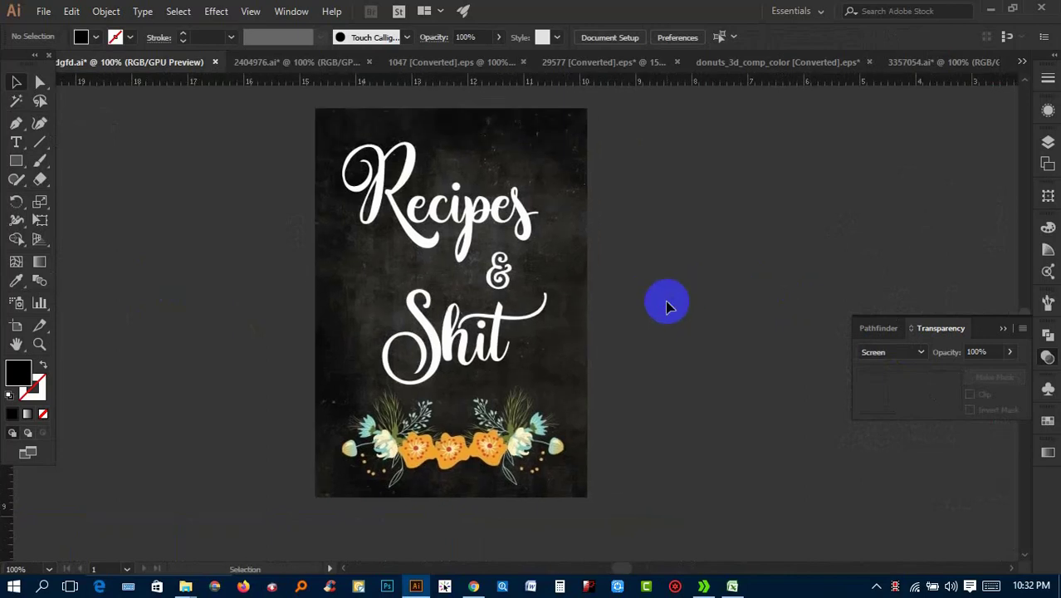
# Create a large 'recipes' text object to the left of the artboard
pyautogui.moveTo(16, 142); pyautogui.dragTo(78, 143)
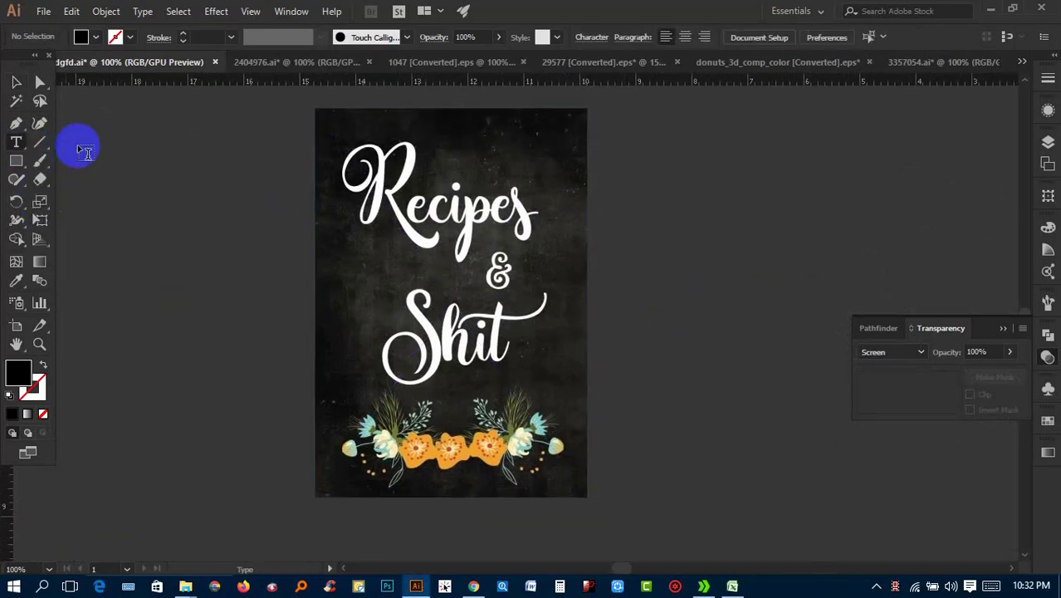
pyautogui.click(169, 204)
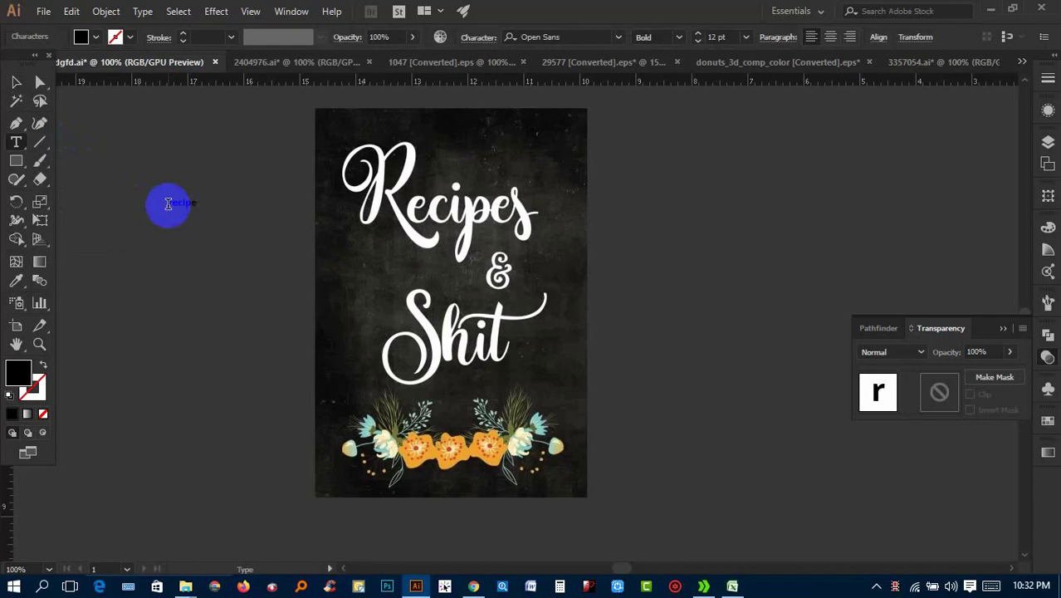
pyautogui.write('s')
pyautogui.click(15, 83)
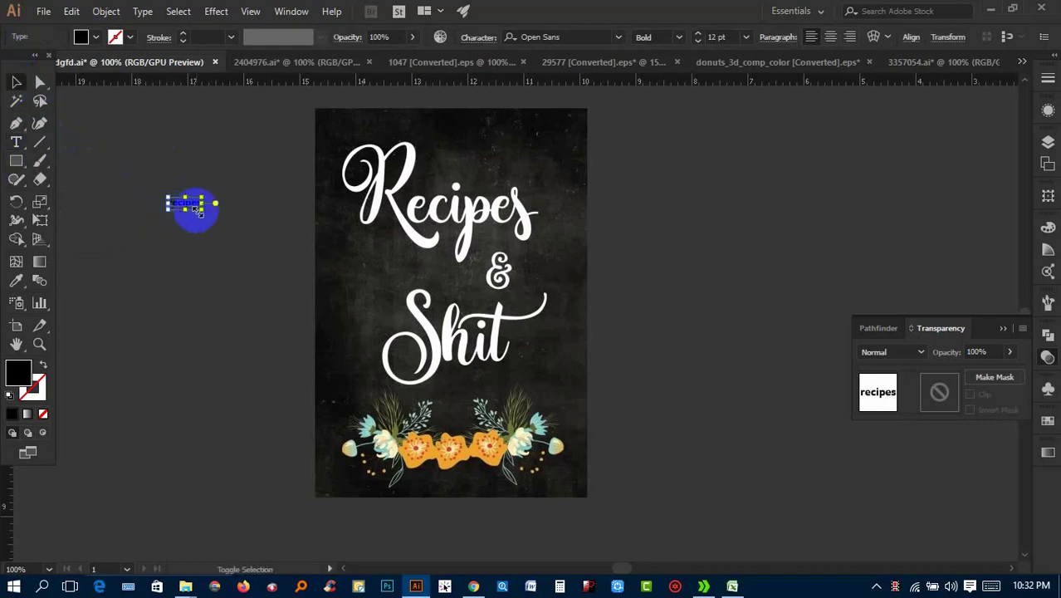
pyautogui.moveTo(202, 210); pyautogui.dragTo(356, 320)
pyautogui.moveTo(276, 224); pyautogui.dragTo(218, 237)
pyautogui.hscroll(-3, 375, 178)
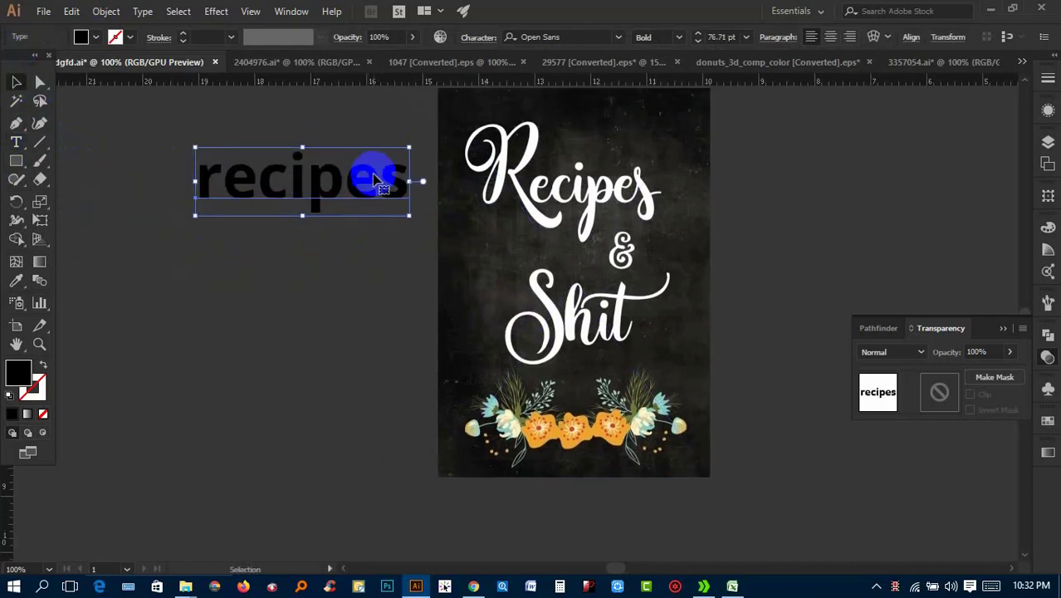
# Duplicate the text below twice, retyping the copies as '&' and 'Shit'
pyautogui.moveTo(376, 179)
pyautogui.mouseDown()
pyautogui.moveTo(366, 255)
pyautogui.moveTo(167, 263)
pyautogui.mouseUp()
pyautogui.press('t')
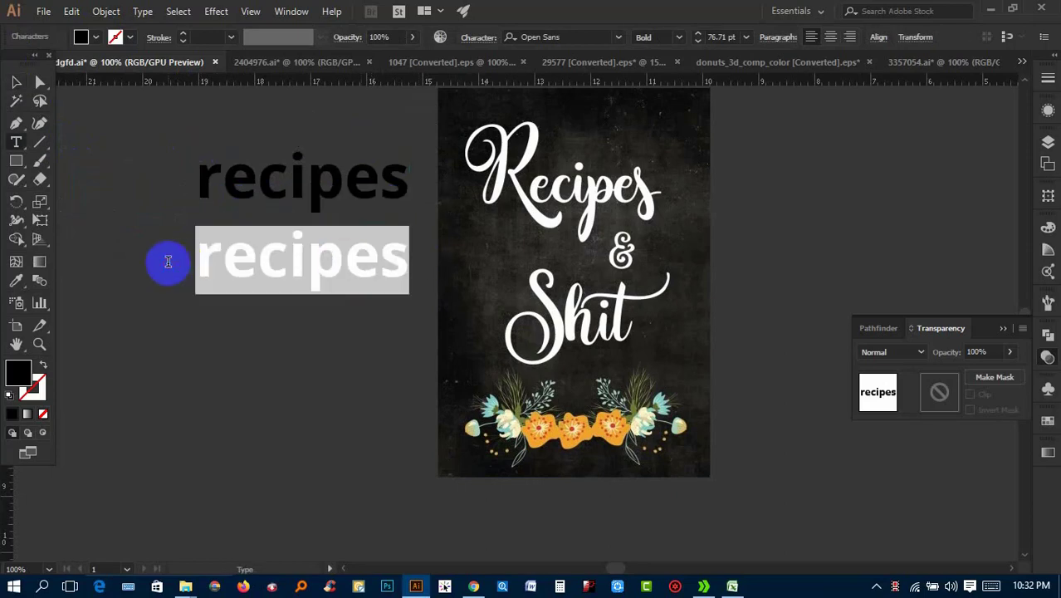
pyautogui.write('&')
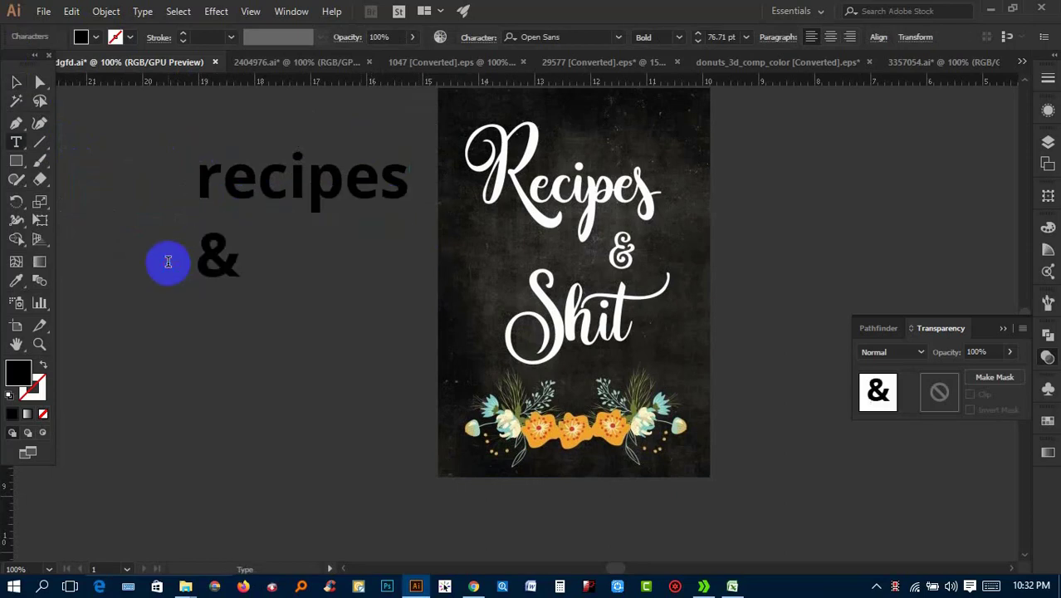
pyautogui.click(16, 83)
pyautogui.moveTo(220, 270)
pyautogui.mouseDown()
pyautogui.moveTo(231, 349)
pyautogui.moveTo(212, 348)
pyautogui.mouseUp()
pyautogui.press('t')
pyautogui.write('Shit')
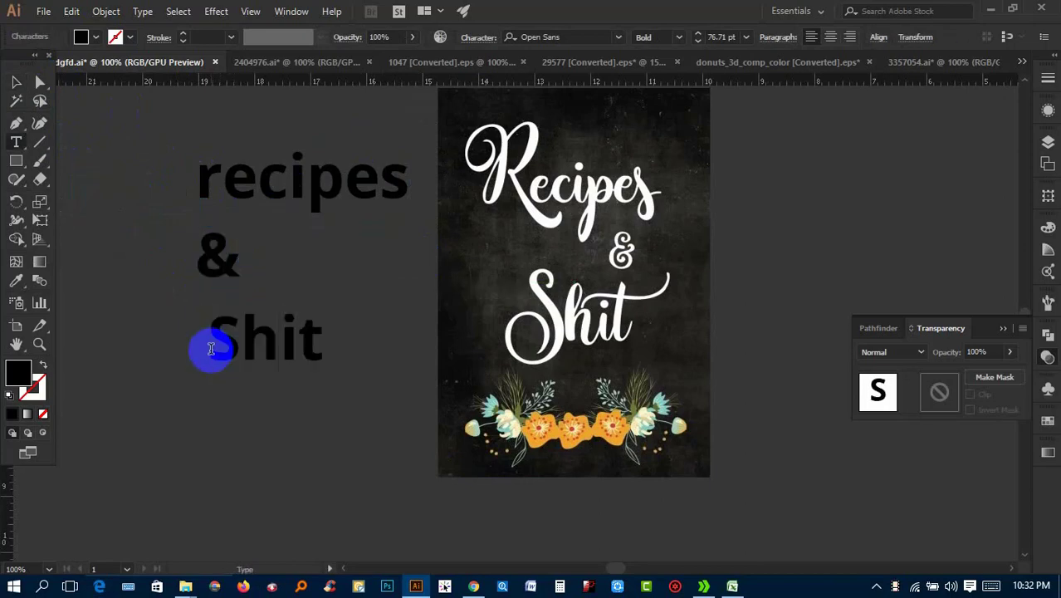
pyautogui.click(17, 82)
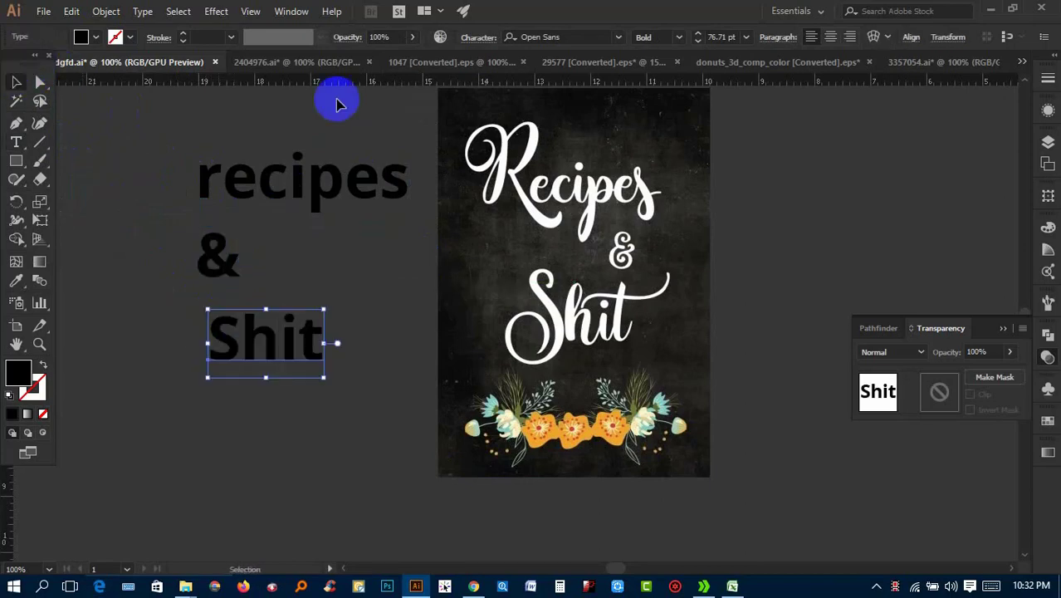
pyautogui.click(411, 62)
# Close the 1047, unicorn and donuts documents without saving
pyautogui.click(527, 63)
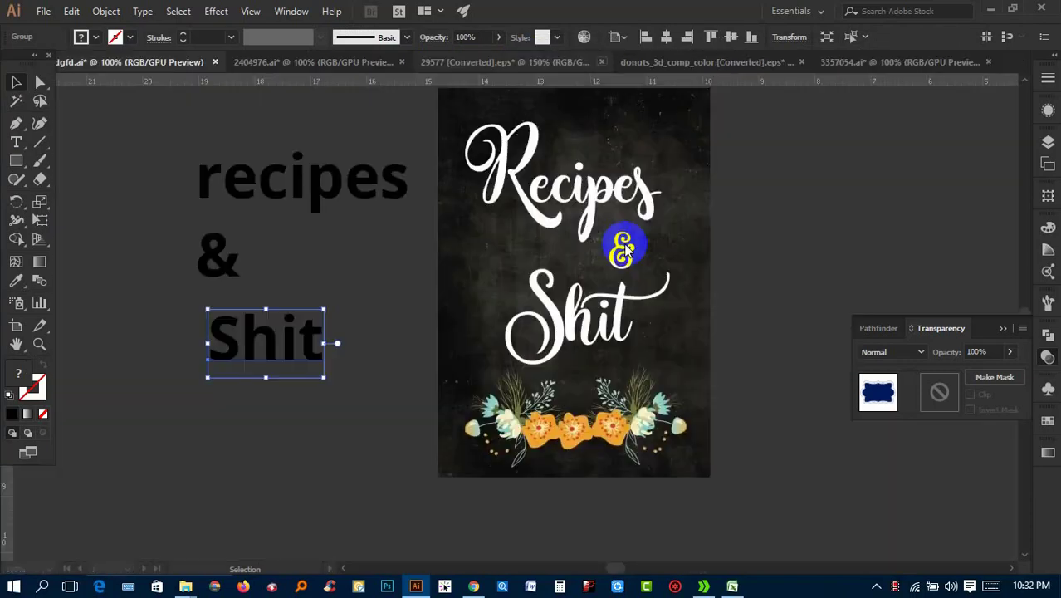
pyautogui.click(504, 65)
pyautogui.click(609, 62)
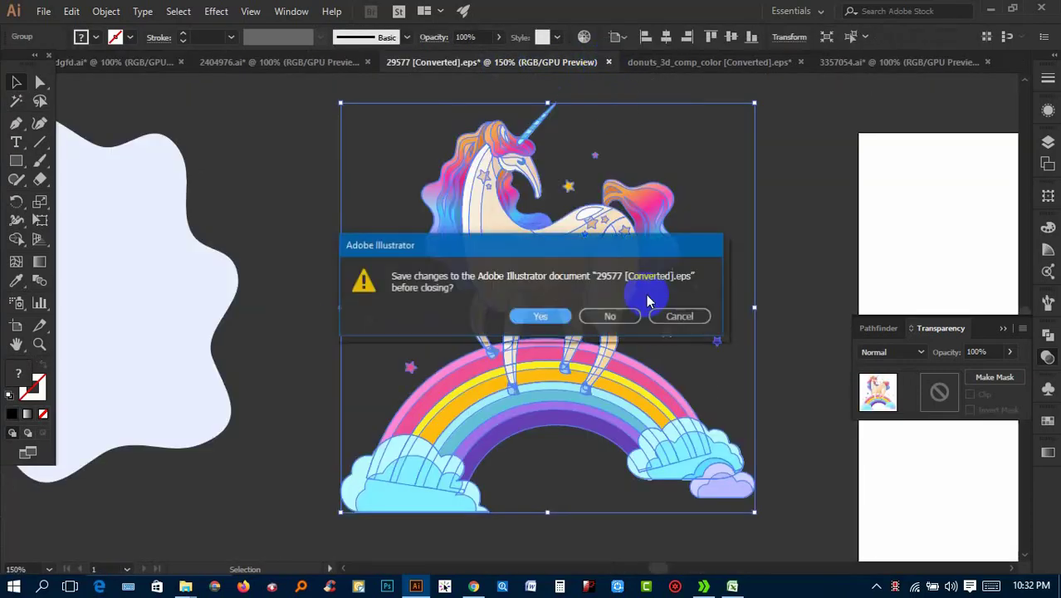
pyautogui.click(614, 316)
pyautogui.click(592, 64)
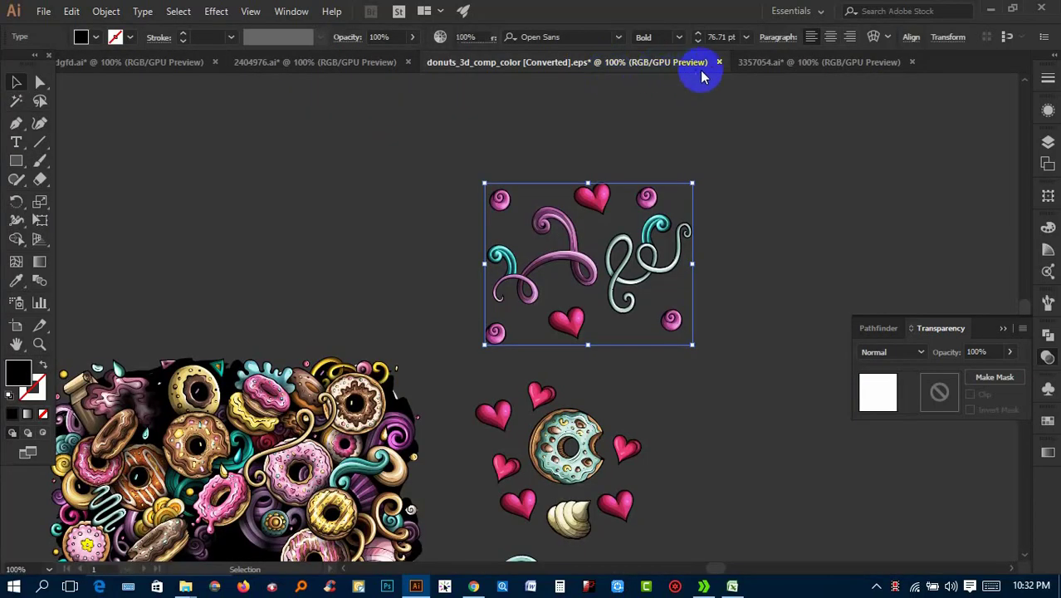
pyautogui.click(719, 63)
pyautogui.click(568, 318)
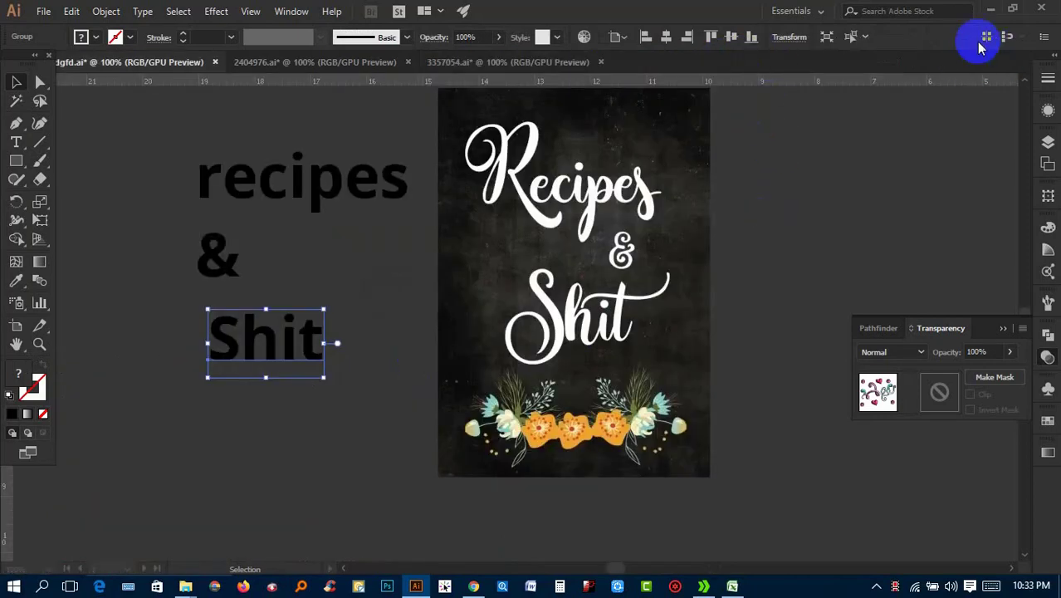
# Close the floral pattern document without saving and minimize Illustrator
pyautogui.click(585, 62)
pyautogui.click(600, 62)
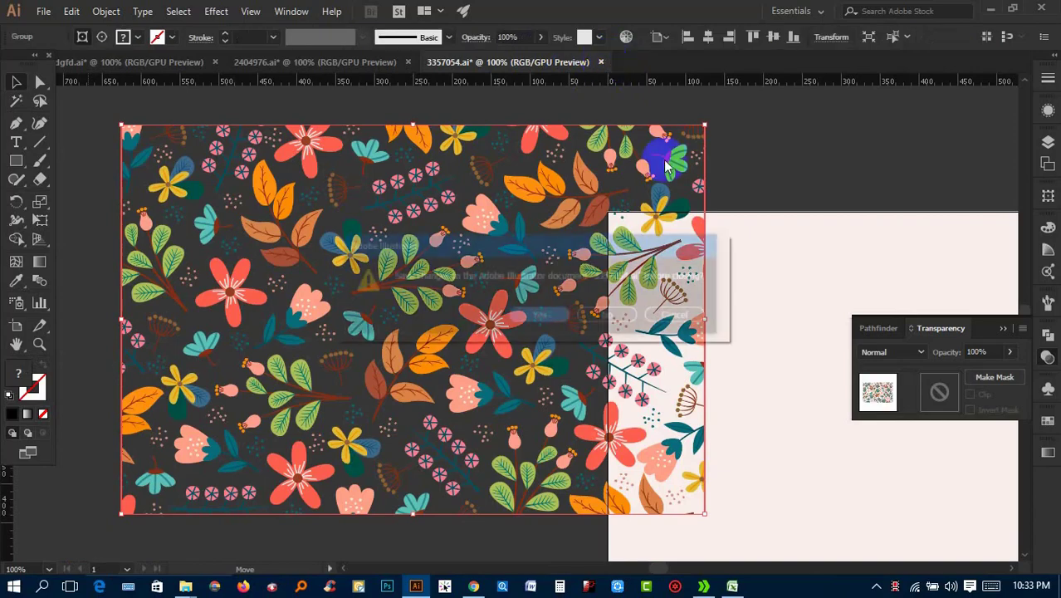
pyautogui.click(624, 315)
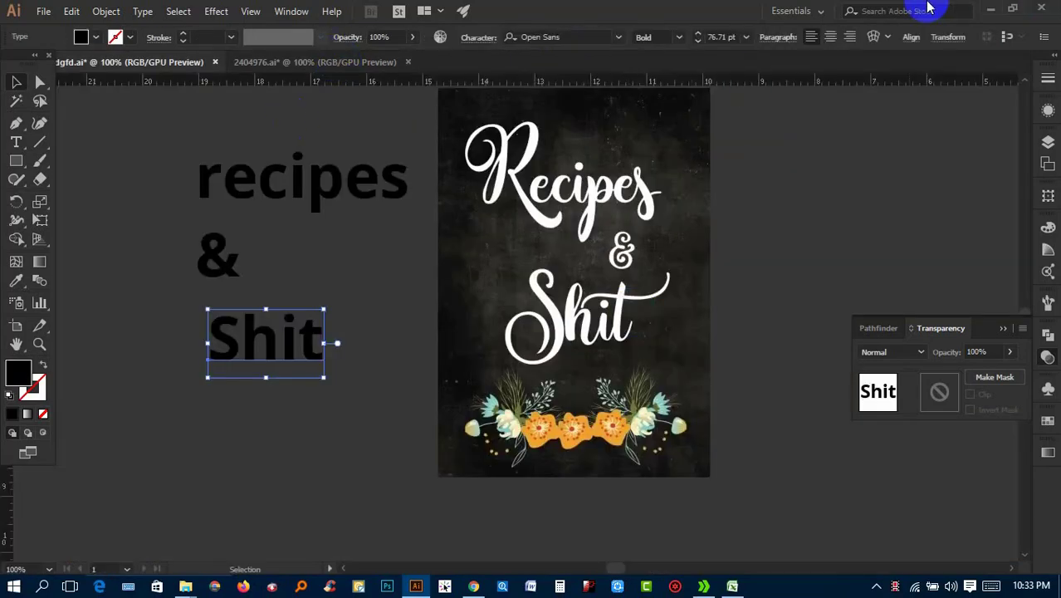
pyautogui.click(989, 10)
# Close IDM, minimize Chrome, Excel and Explorer, and refresh the desktop
pyautogui.click(1048, 7)
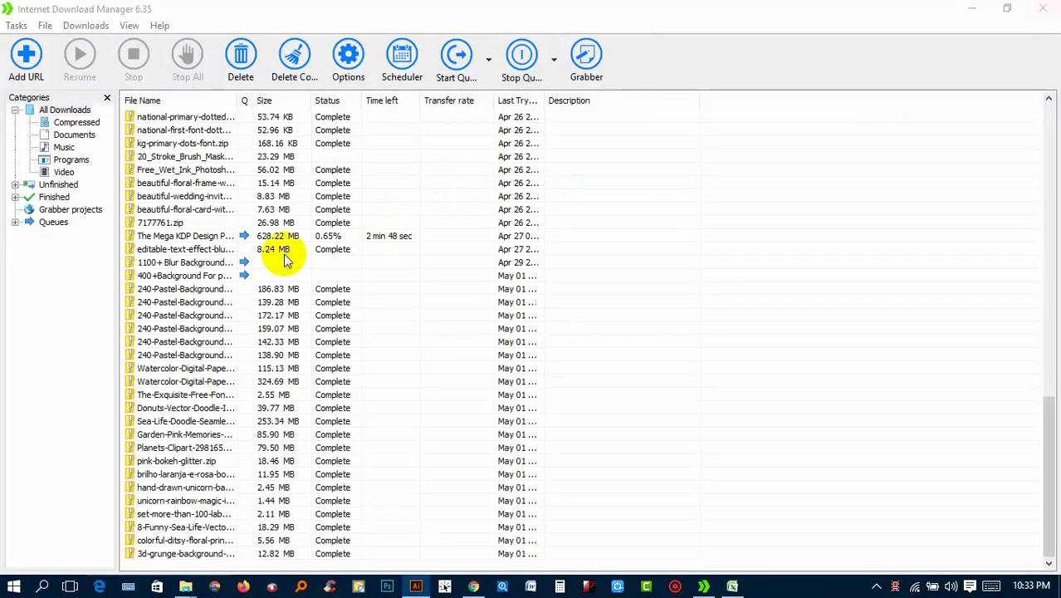
pyautogui.click(1043, 8)
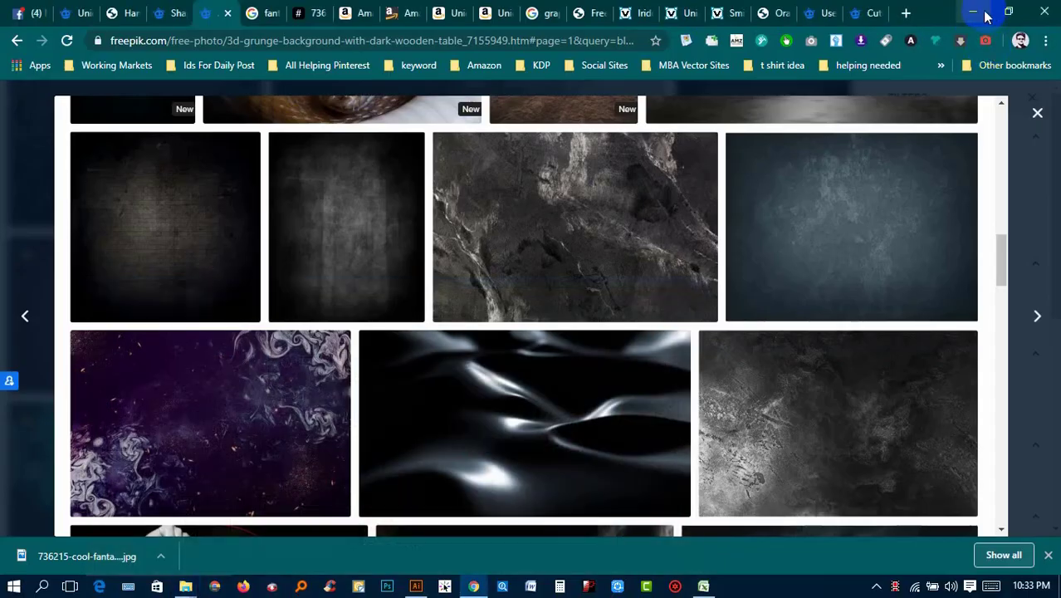
pyautogui.click(983, 10)
pyautogui.click(972, 8)
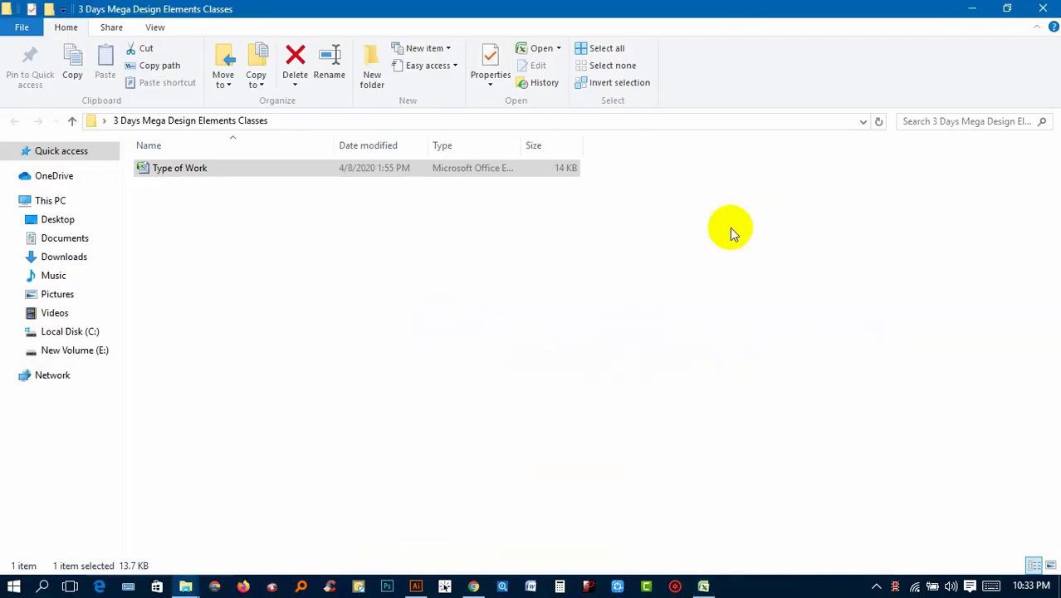
pyautogui.click(973, 9)
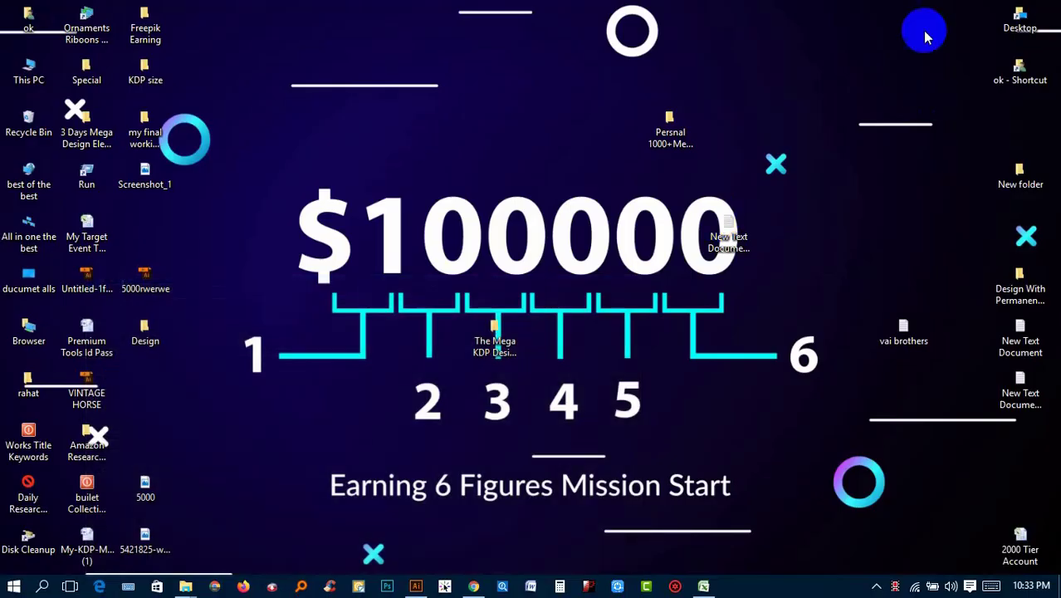
pyautogui.rightClick(677, 43)
pyautogui.click(719, 90)
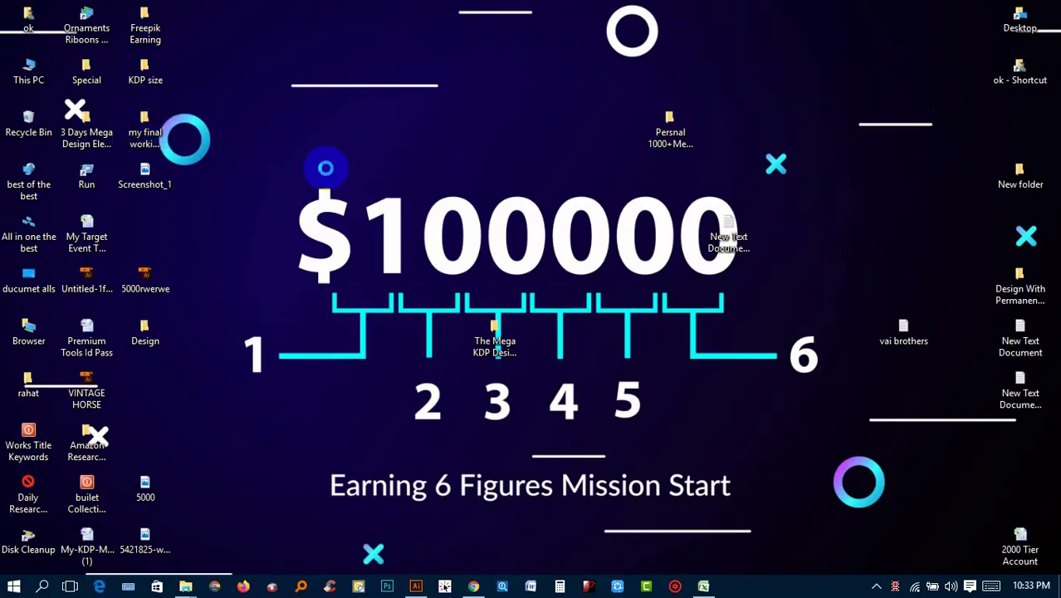
# Open Upgrade 2 in Illustrator from the Amazon Research And Fonts folder
pyautogui.doubleClick(144, 133)
pyautogui.click(972, 8)
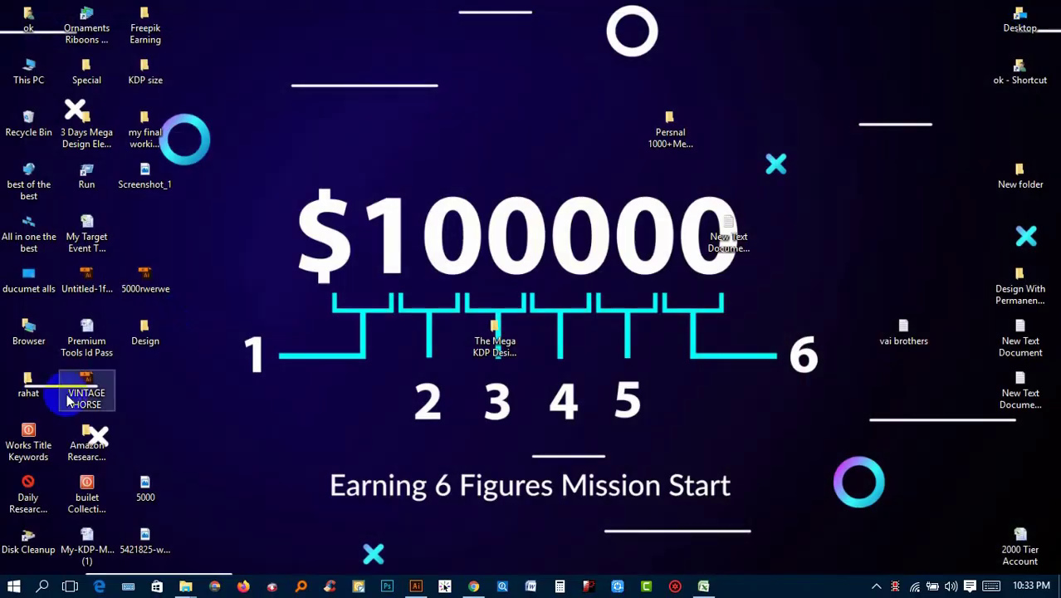
pyautogui.click(101, 455)
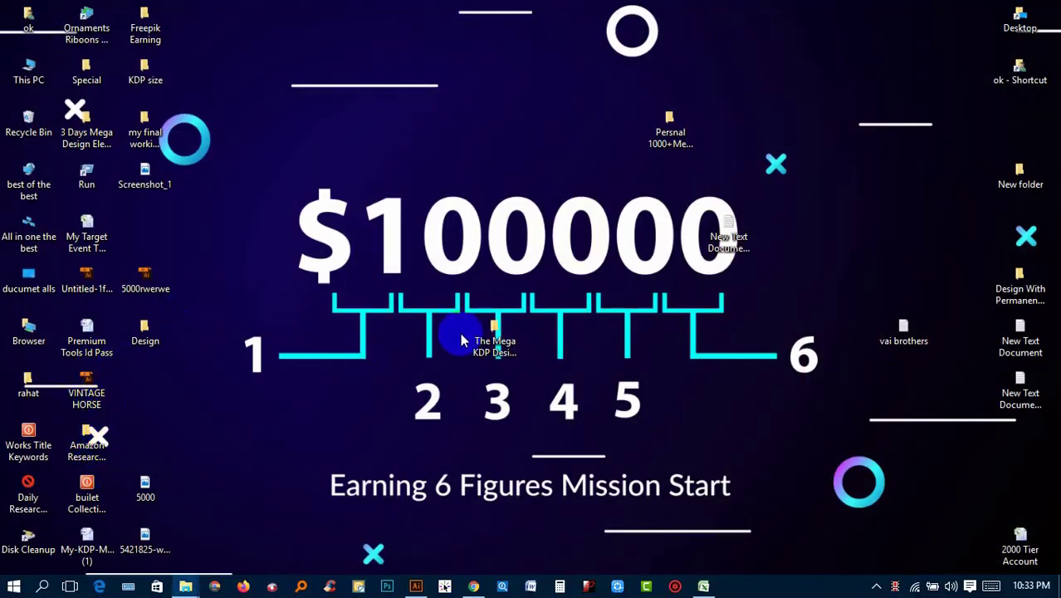
pyautogui.scroll(-5, 934, 252)
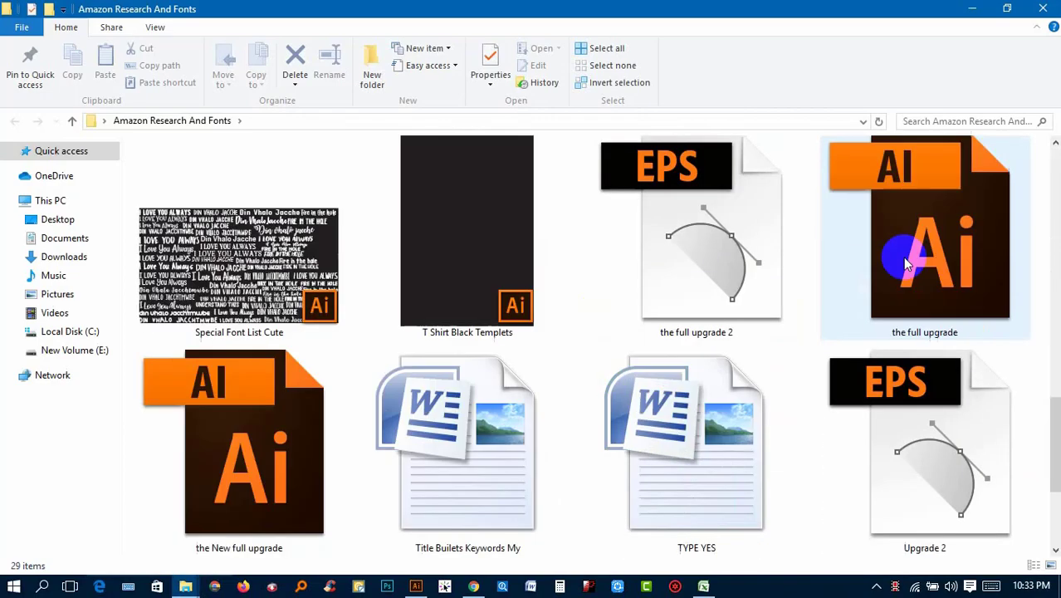
pyautogui.scroll(-2, 570, 266)
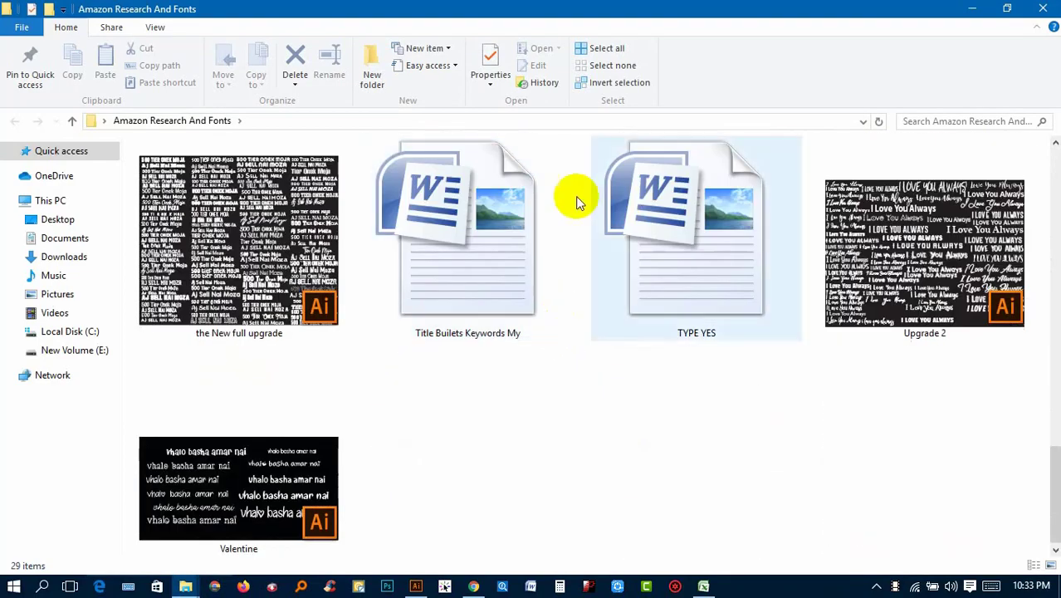
pyautogui.doubleClick(911, 277)
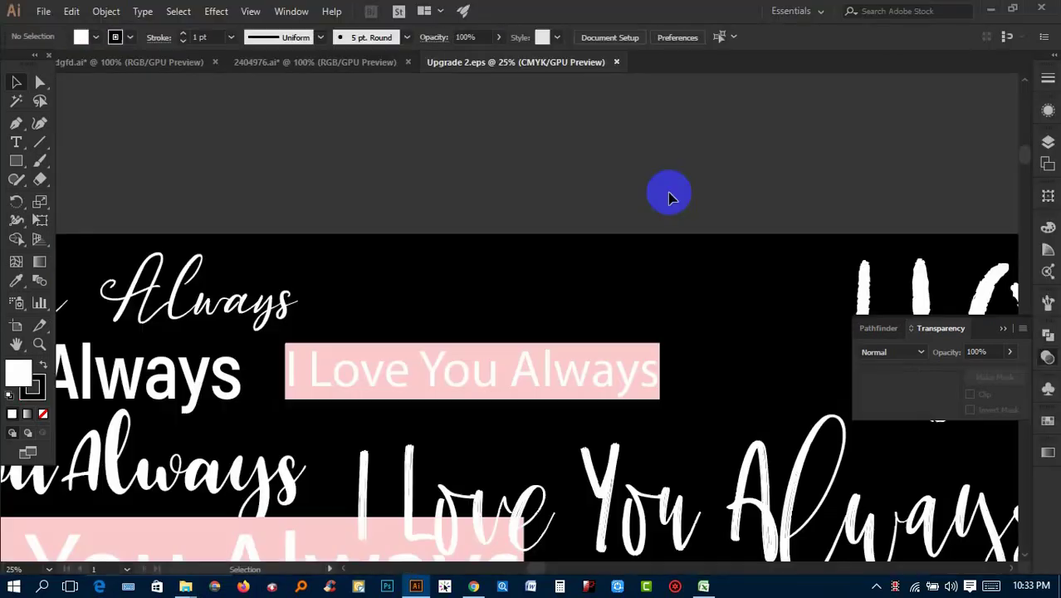
# Copy the sorilena_update font name from Upgrade 2 and apply it to the recipes & Shit text
pyautogui.moveTo(376, 305); pyautogui.dragTo(755, 169)
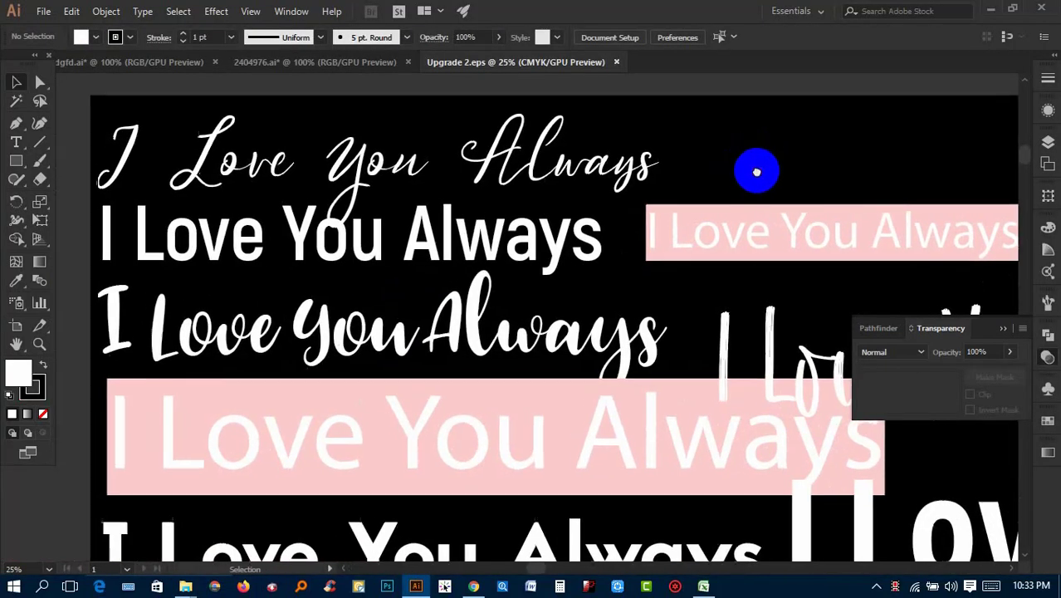
pyautogui.click(615, 355)
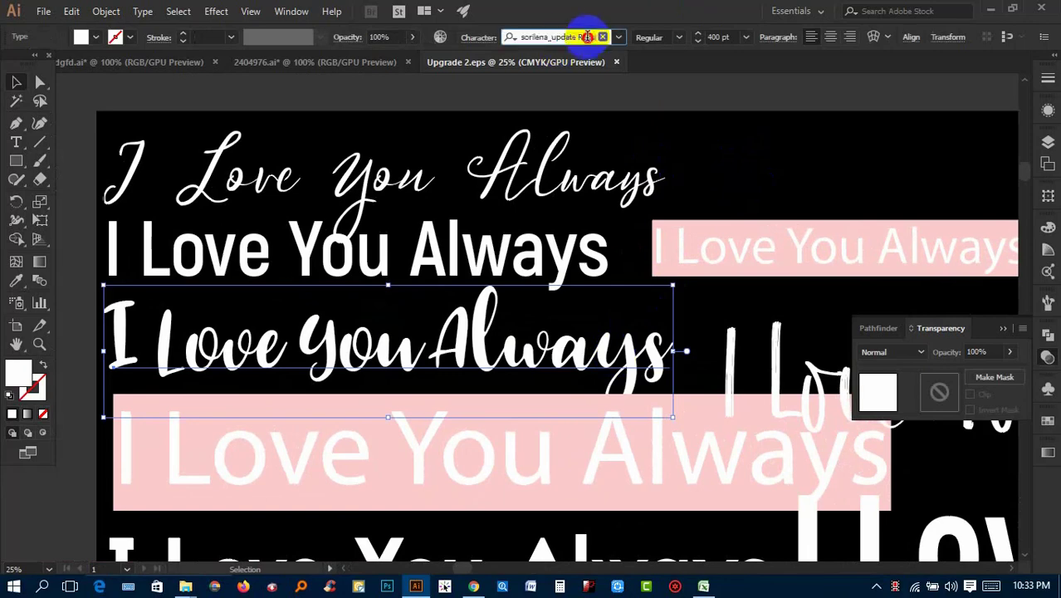
pyautogui.click(587, 36)
pyautogui.click(106, 61)
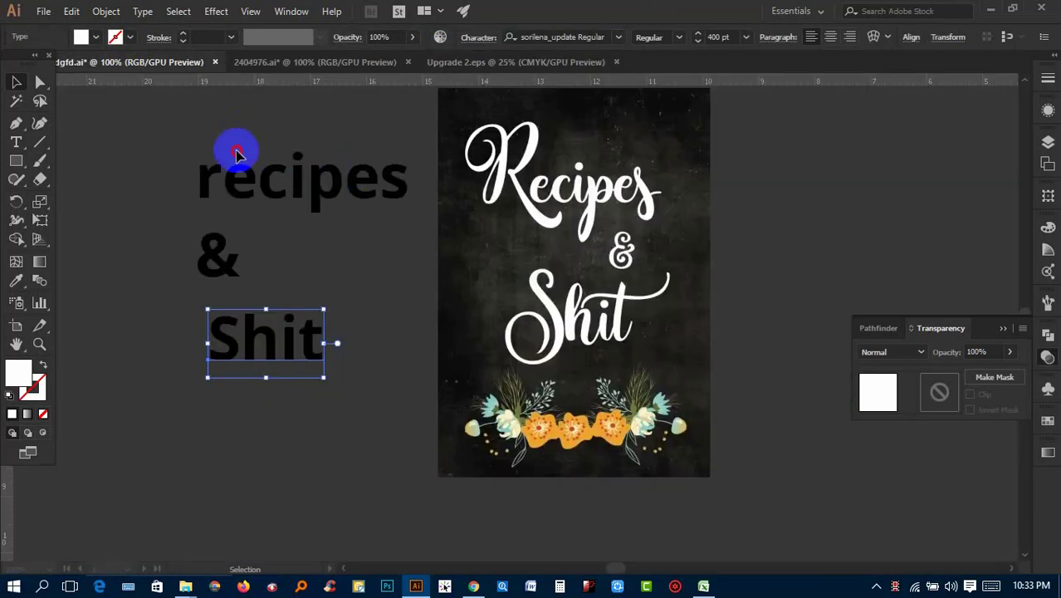
pyautogui.click(332, 363)
pyautogui.click(544, 36)
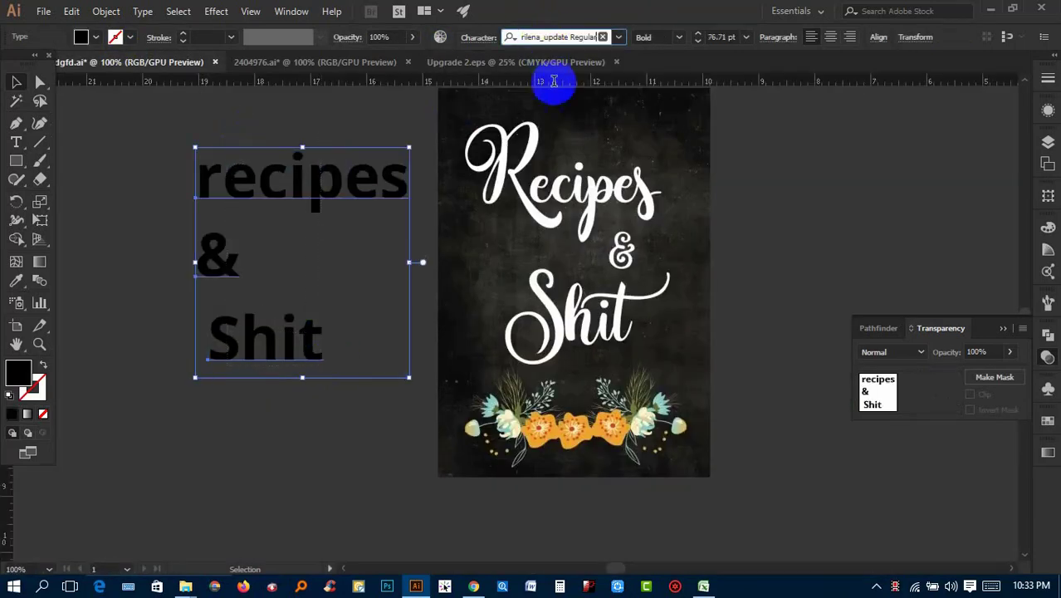
pyautogui.hotkey('ctrl', 'v')
# Convert the recipes & Shit text to Title Case
pyautogui.click(142, 11)
pyautogui.moveTo(181, 251)
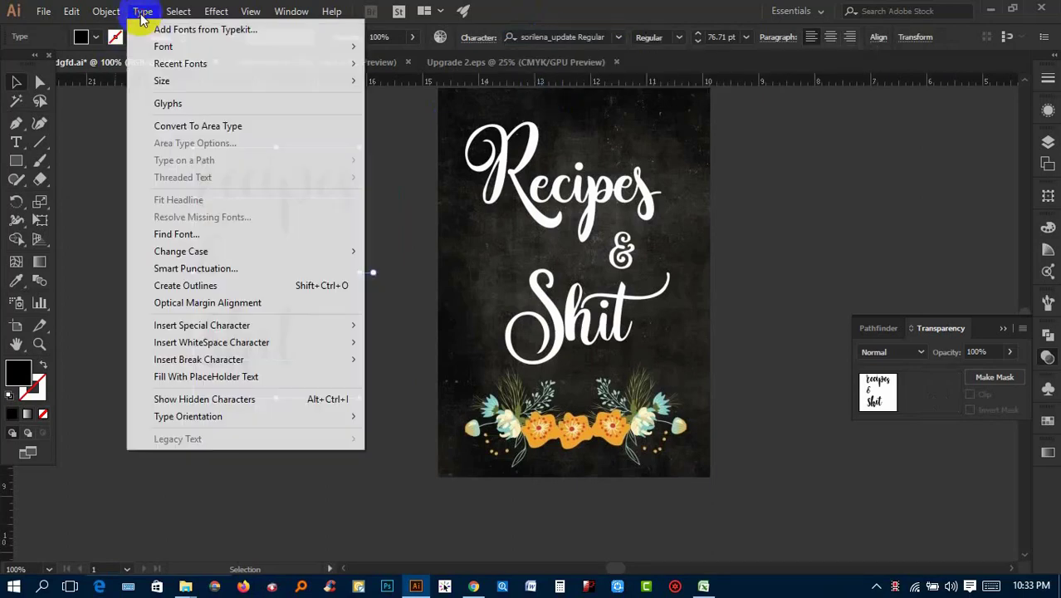
pyautogui.click(432, 284)
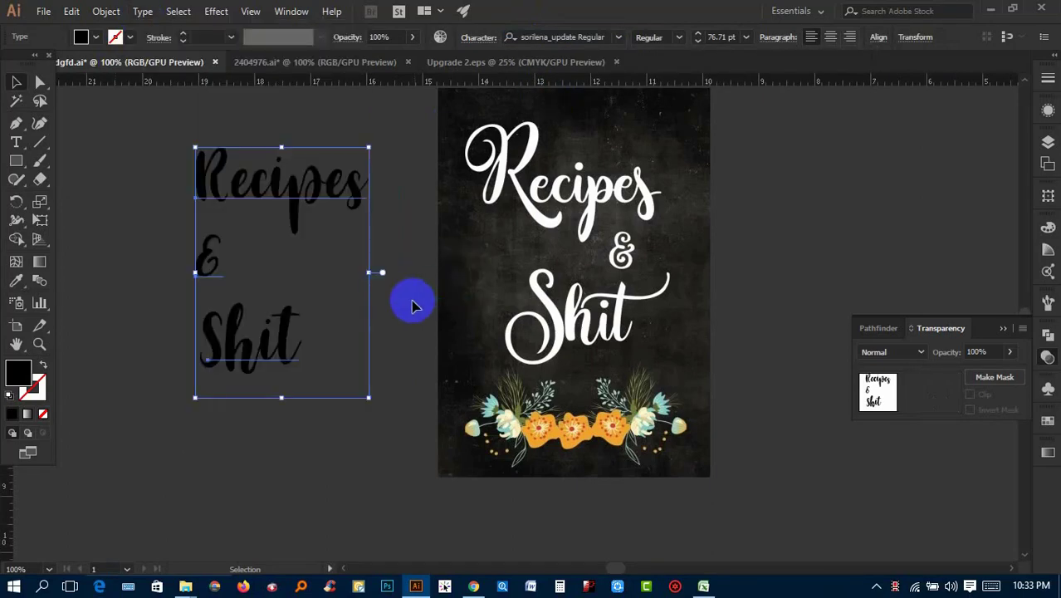
pyautogui.click(403, 292)
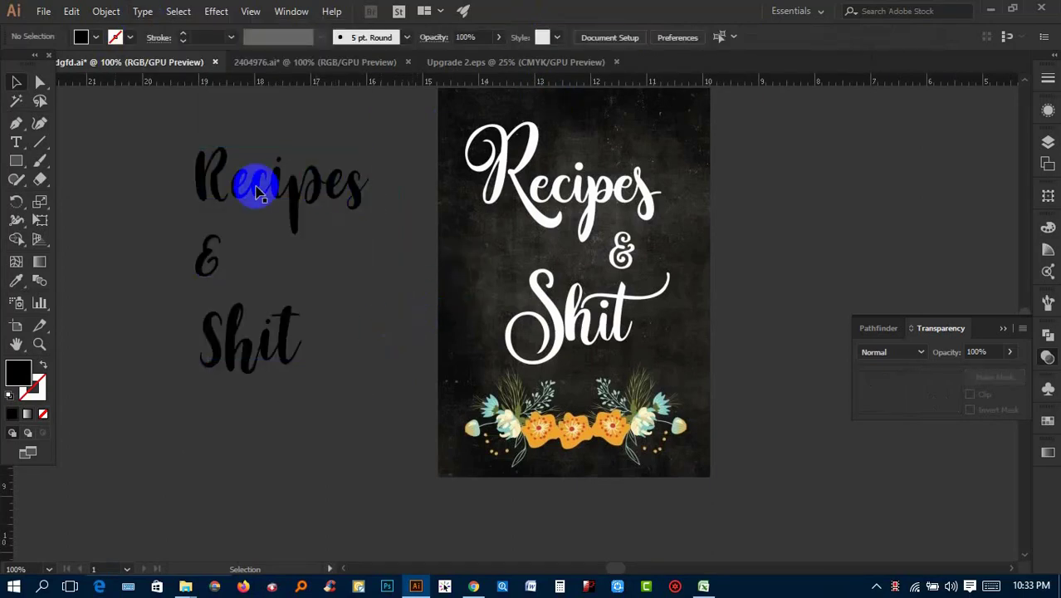
pyautogui.click(204, 207)
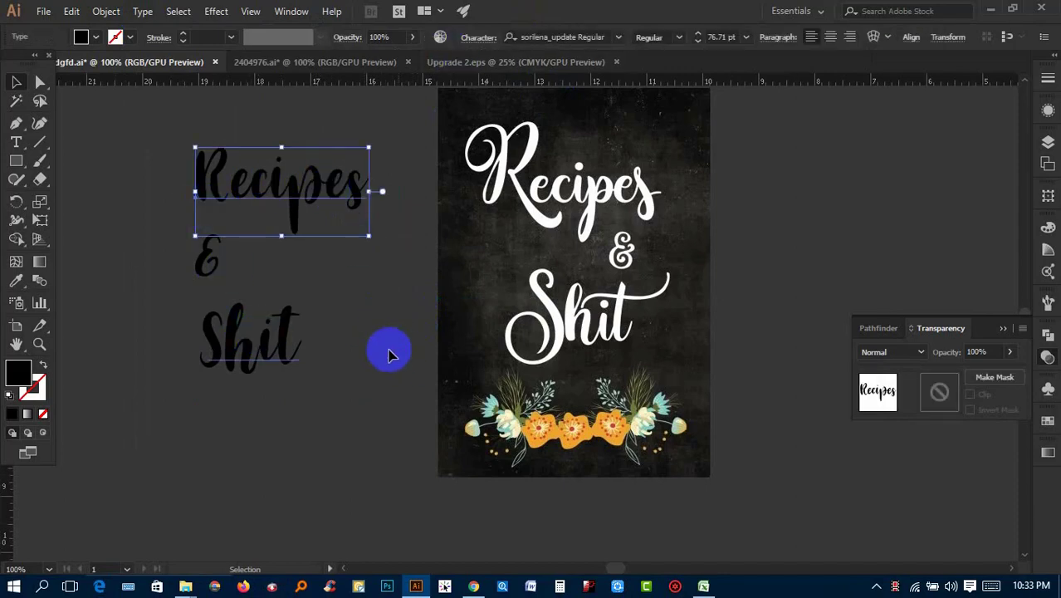
pyautogui.click(516, 61)
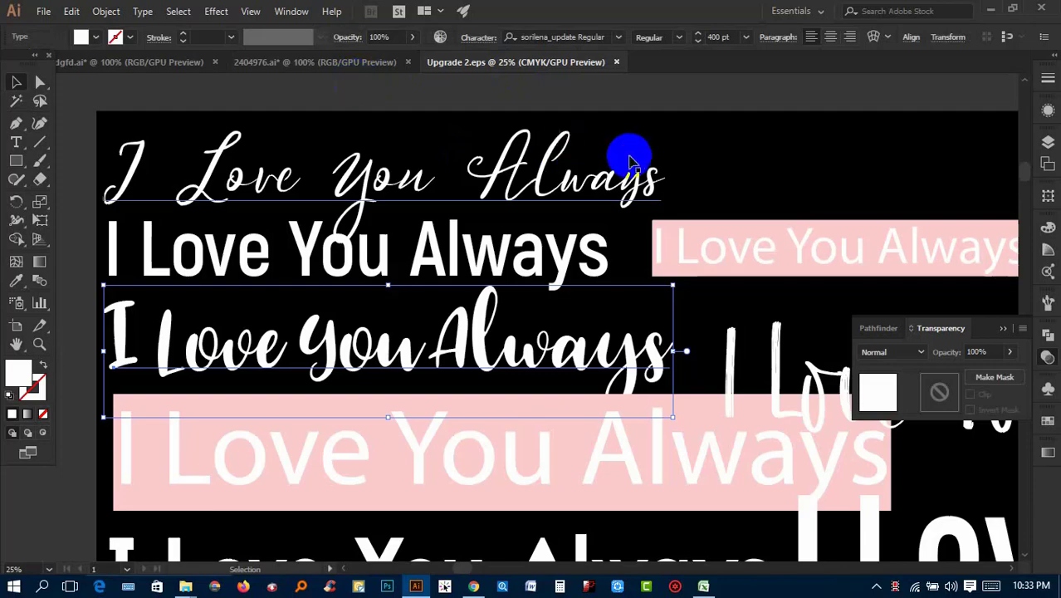
# Zoom out and pan across the Upgrade 2 'I Love You Always' font samples
pyautogui.hotkey('ctrl', '-')
pyautogui.moveTo(671, 268); pyautogui.dragTo(597, 166)
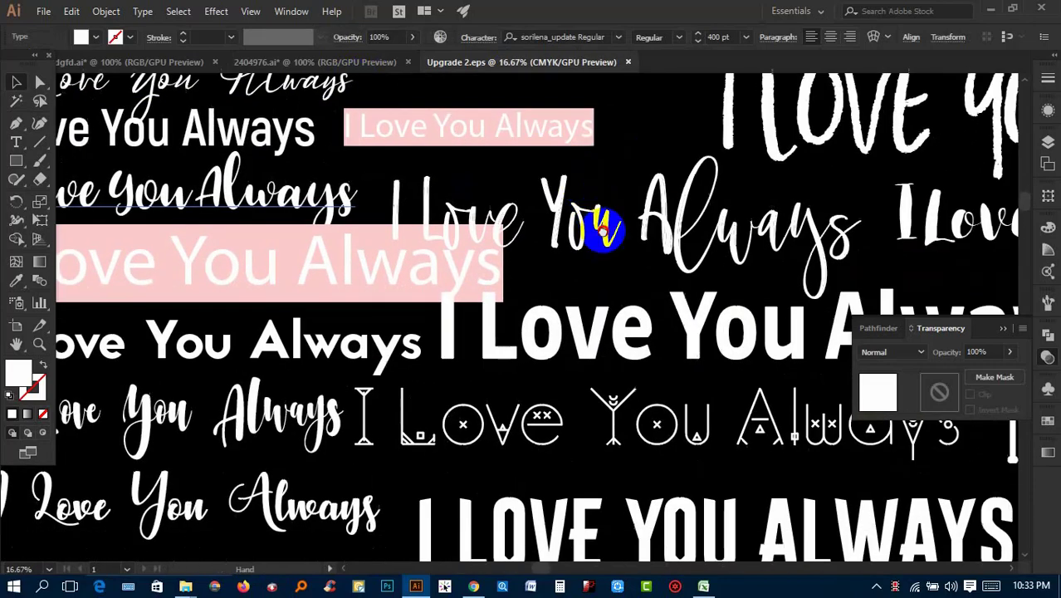
pyautogui.moveTo(604, 226); pyautogui.dragTo(685, 272)
pyautogui.scroll(-3, 635, 249)
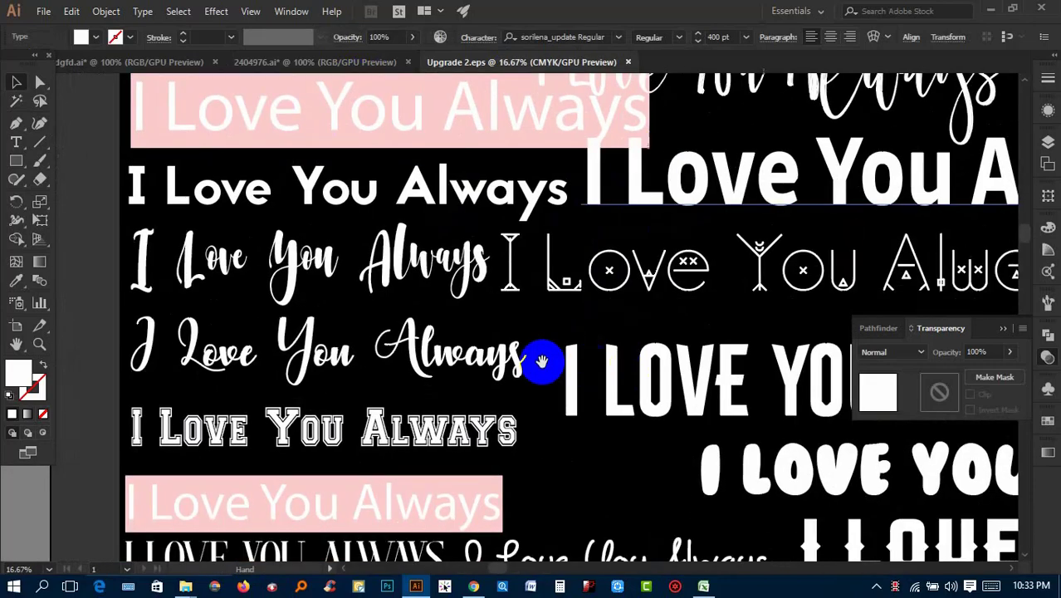
pyautogui.moveTo(543, 355)
pyautogui.mouseDown()
pyautogui.moveTo(476, 267)
pyautogui.moveTo(474, 214)
pyautogui.mouseUp()
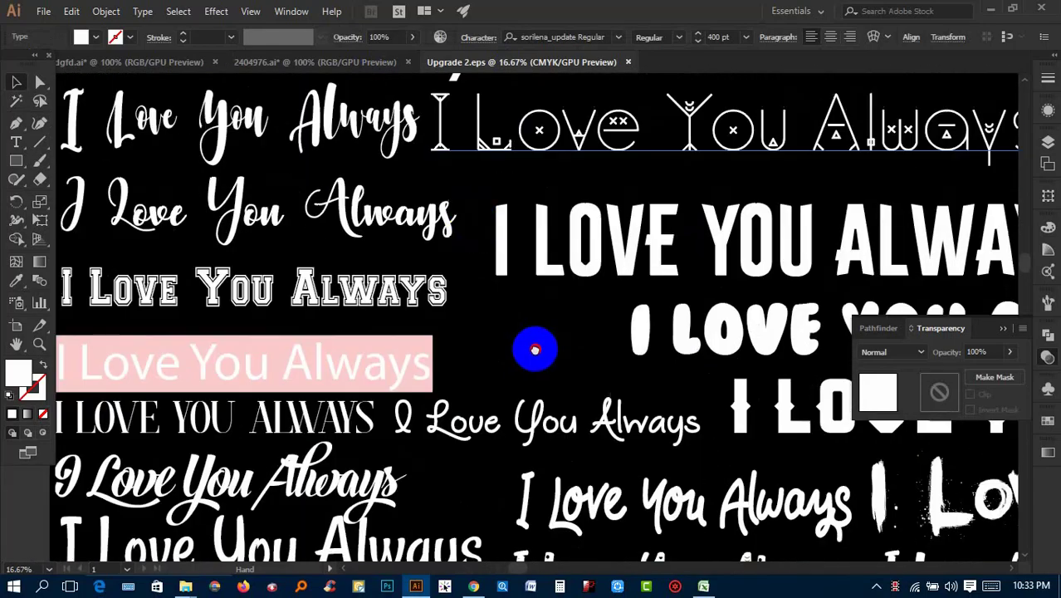
pyautogui.moveTo(536, 348); pyautogui.dragTo(538, 212)
pyautogui.moveTo(557, 344); pyautogui.dragTo(574, 260)
pyautogui.moveTo(561, 324)
pyautogui.mouseDown()
pyautogui.moveTo(562, 289)
pyautogui.moveTo(501, 264)
pyautogui.mouseUp()
pyautogui.scroll(-2, 499, 264)
pyautogui.scroll(-2, 509, 267)
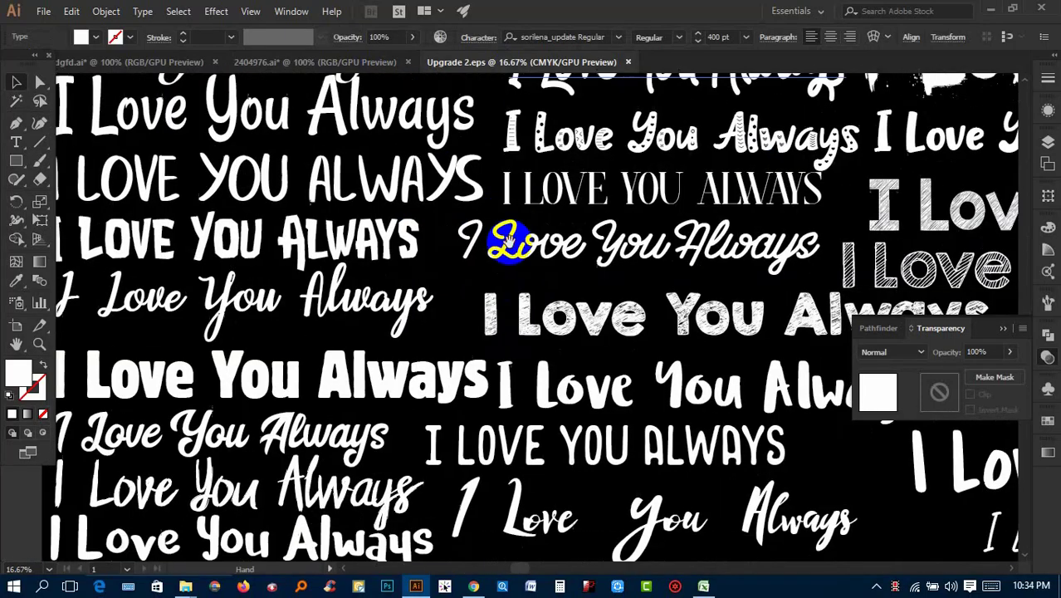
# Find the Goodies Regular sample line, check its font name, and return to dgfd.ai
pyautogui.moveTo(565, 328); pyautogui.dragTo(606, 244)
pyautogui.moveTo(549, 415)
pyautogui.mouseDown()
pyautogui.moveTo(541, 376)
pyautogui.moveTo(363, 327)
pyautogui.mouseUp()
pyautogui.moveTo(504, 439)
pyautogui.mouseDown()
pyautogui.moveTo(538, 262)
pyautogui.moveTo(450, 260)
pyautogui.mouseUp()
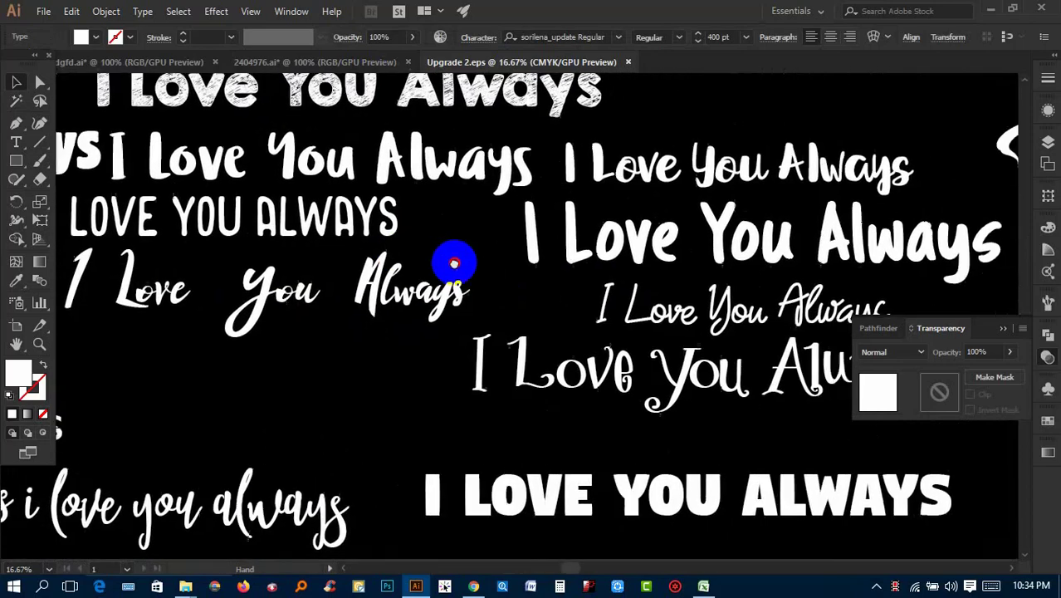
pyautogui.moveTo(754, 324)
pyautogui.mouseDown()
pyautogui.moveTo(659, 260)
pyautogui.moveTo(670, 225)
pyautogui.moveTo(830, 208)
pyautogui.mouseUp()
pyautogui.moveTo(397, 363); pyautogui.dragTo(723, 351)
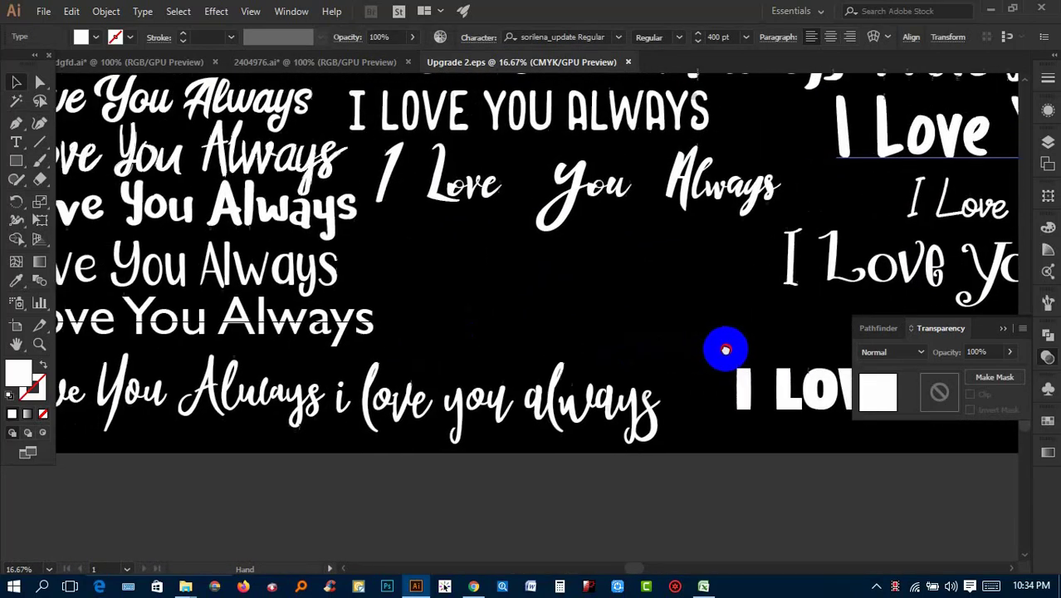
pyautogui.moveTo(424, 391); pyautogui.dragTo(562, 386)
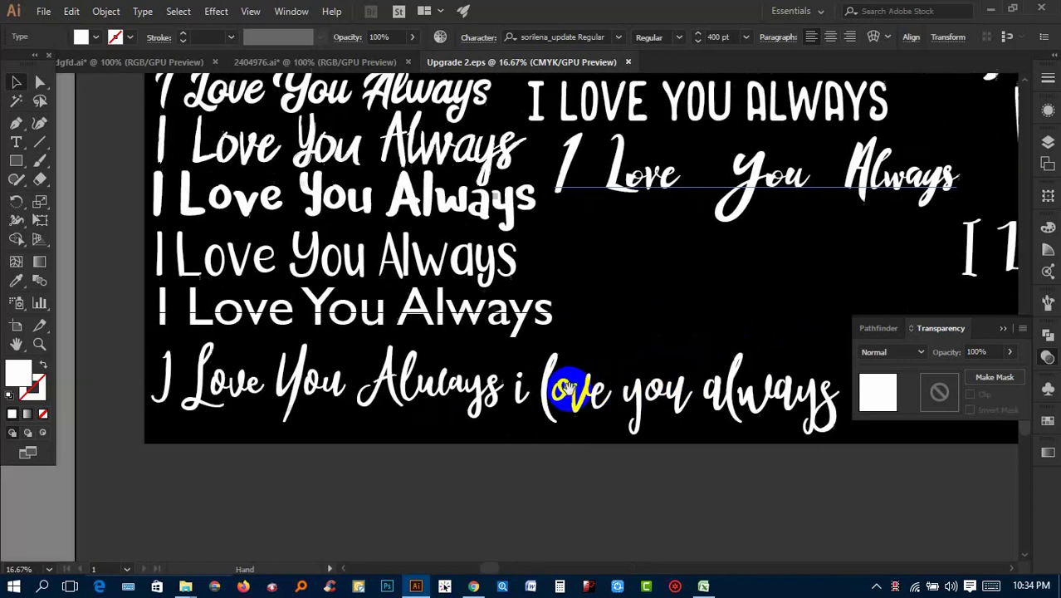
pyautogui.click(391, 397)
pyautogui.click(548, 36)
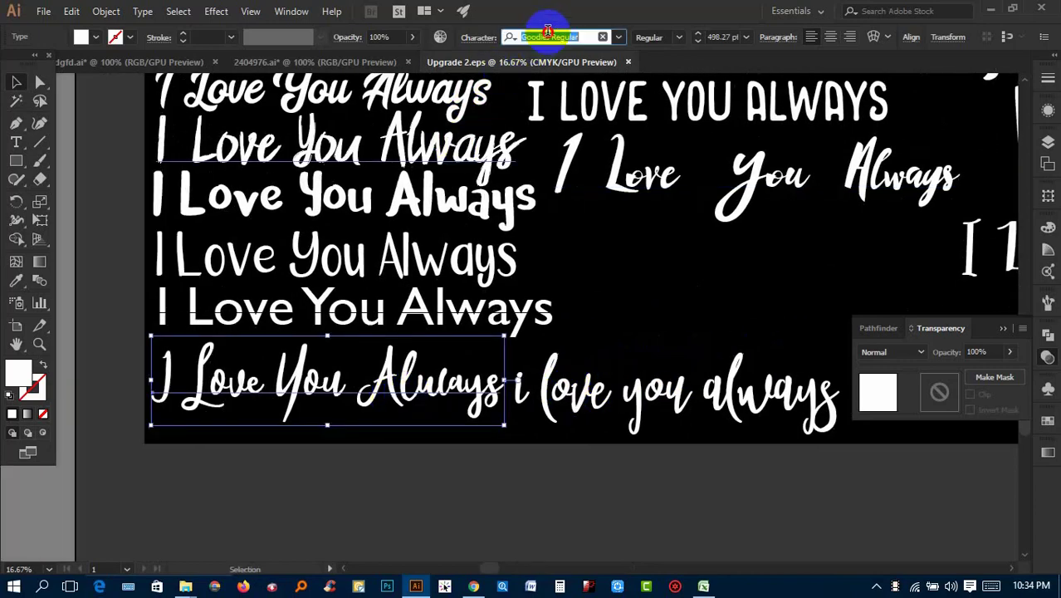
pyautogui.click(151, 62)
# Set the Recipes text in the Goodies Regular font
pyautogui.click(313, 189)
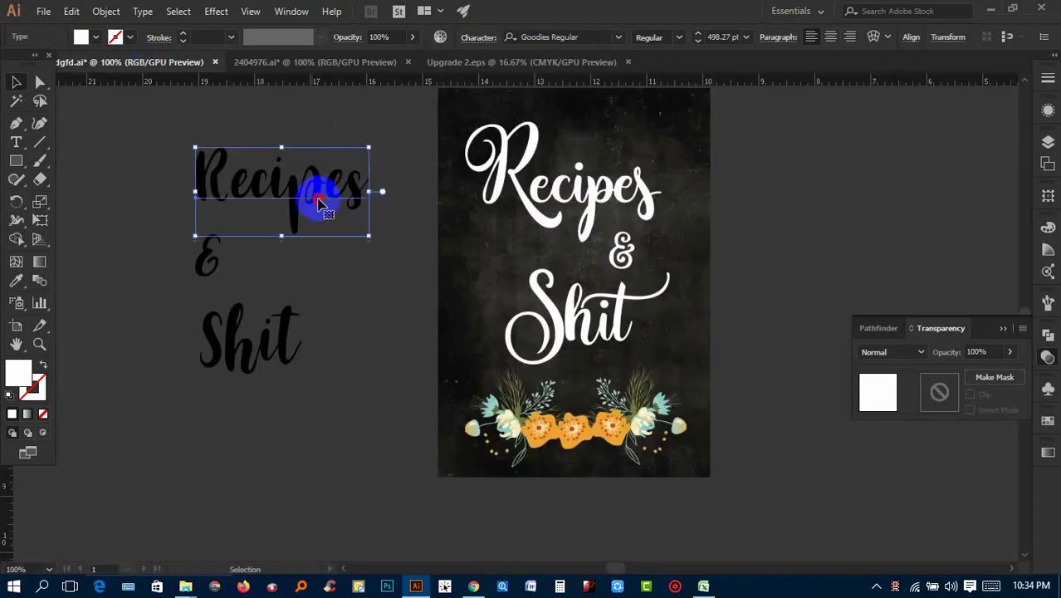
pyautogui.click(563, 37)
pyautogui.write('Goodies')
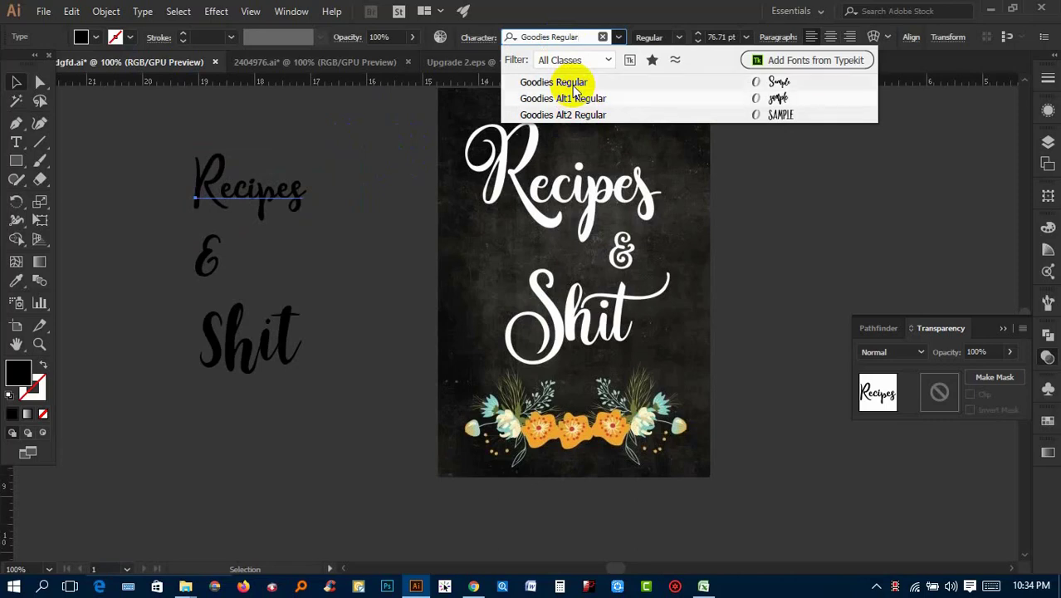
pyautogui.click(374, 253)
pyautogui.scroll(3, 340, 207)
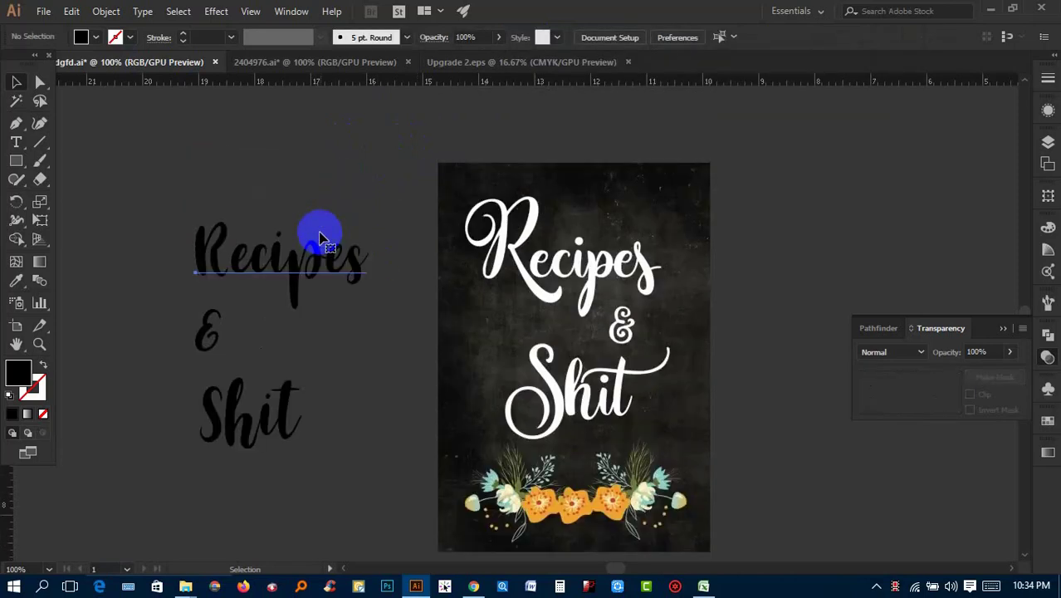
# Alt-drag a copy of Recipes above the original and keep it in Goodies Regular
pyautogui.keyDown('alt'); pyautogui.moveTo(316, 267); pyautogui.dragTo(334, 168); pyautogui.keyUp('alt')
pyautogui.click(547, 37)
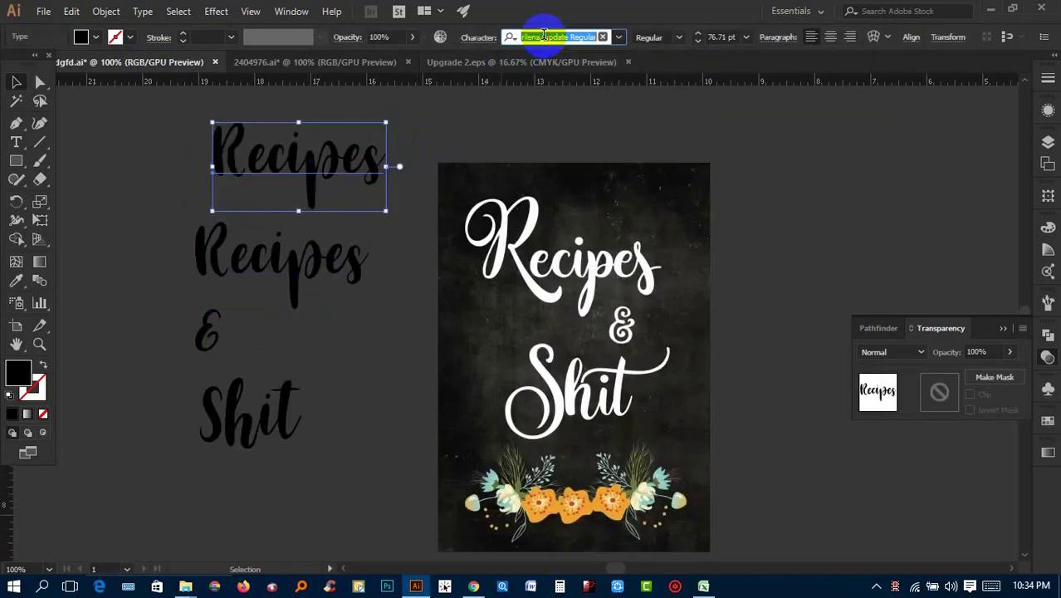
pyautogui.write('Goodies')
pyautogui.click(559, 85)
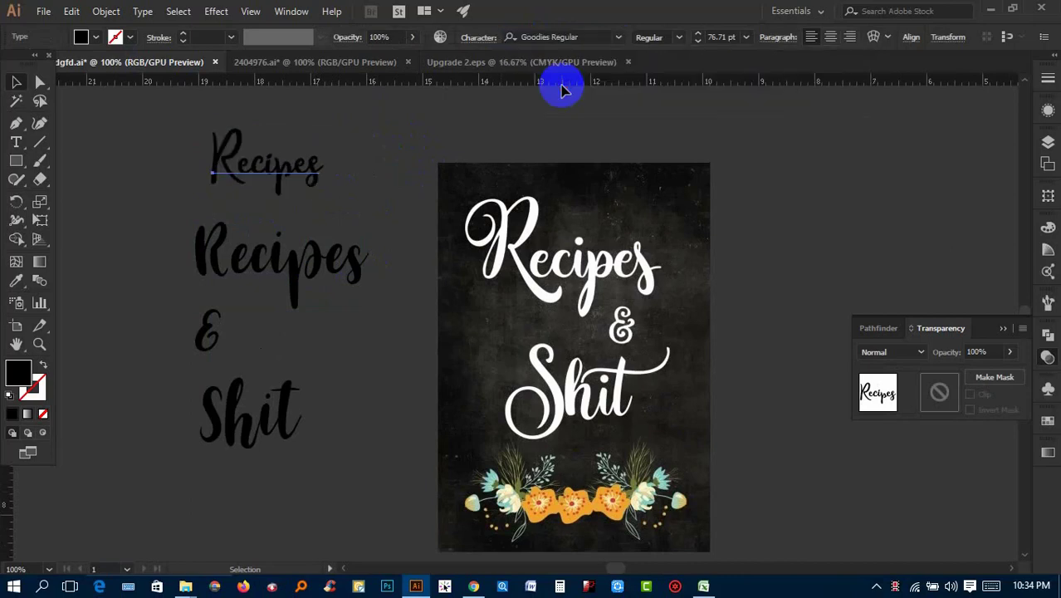
pyautogui.click(593, 37)
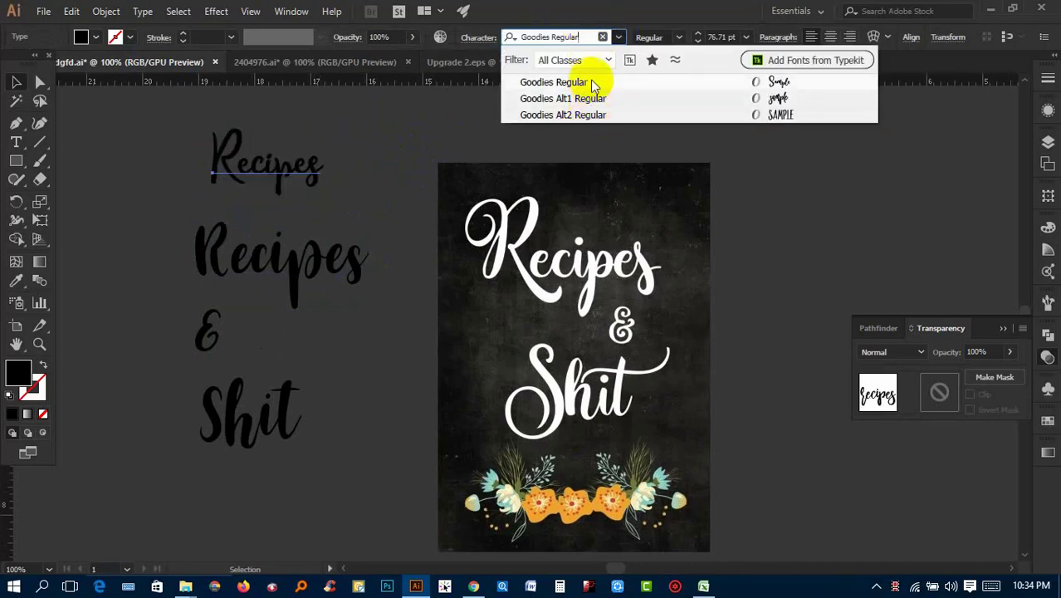
pyautogui.click(592, 81)
pyautogui.click(236, 161)
pyautogui.scroll(2, 240, 158)
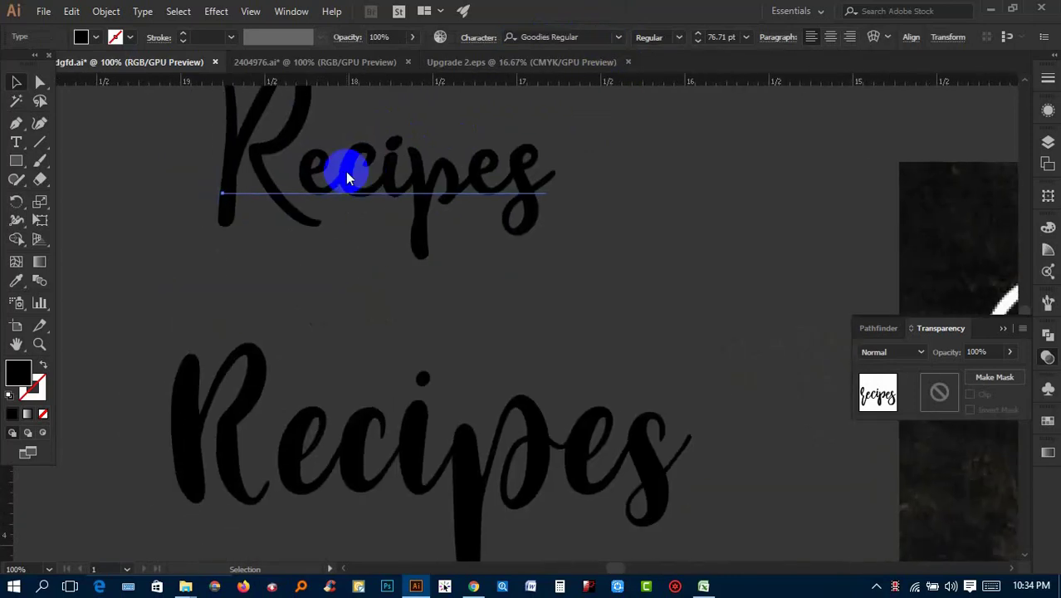
# Convert both the top and bottom Recipes words to outlines
pyautogui.rightClick(349, 171)
pyautogui.click(569, 275)
pyautogui.click(525, 285)
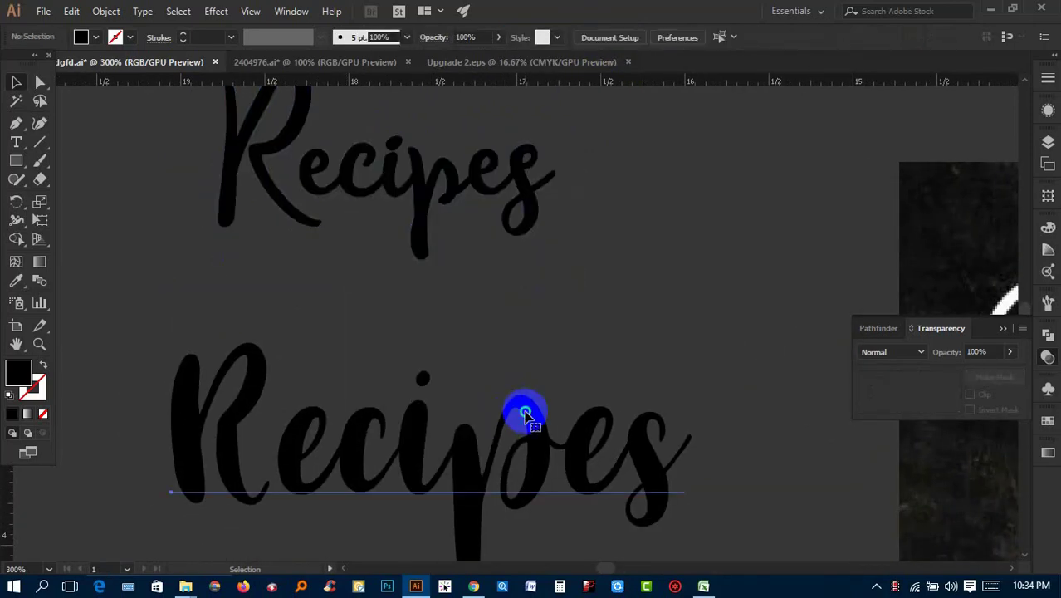
pyautogui.rightClick(526, 414)
pyautogui.click(558, 217)
pyautogui.click(587, 275)
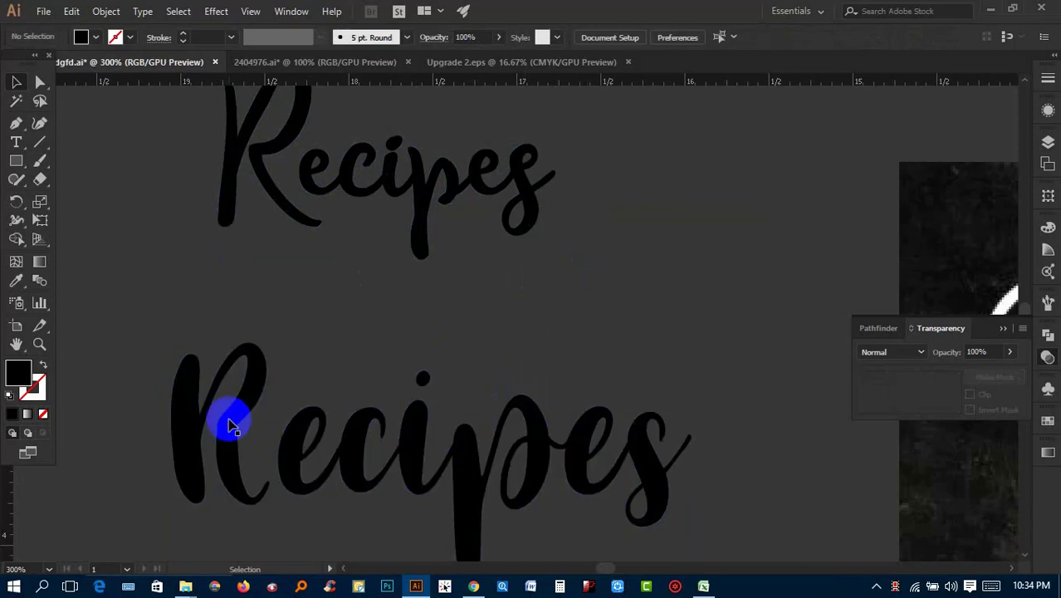
# Ungroup the bottom Recipes outlines and delete its R
pyautogui.click(232, 426)
pyautogui.rightClick(237, 428)
pyautogui.click(303, 301)
pyautogui.click(232, 397)
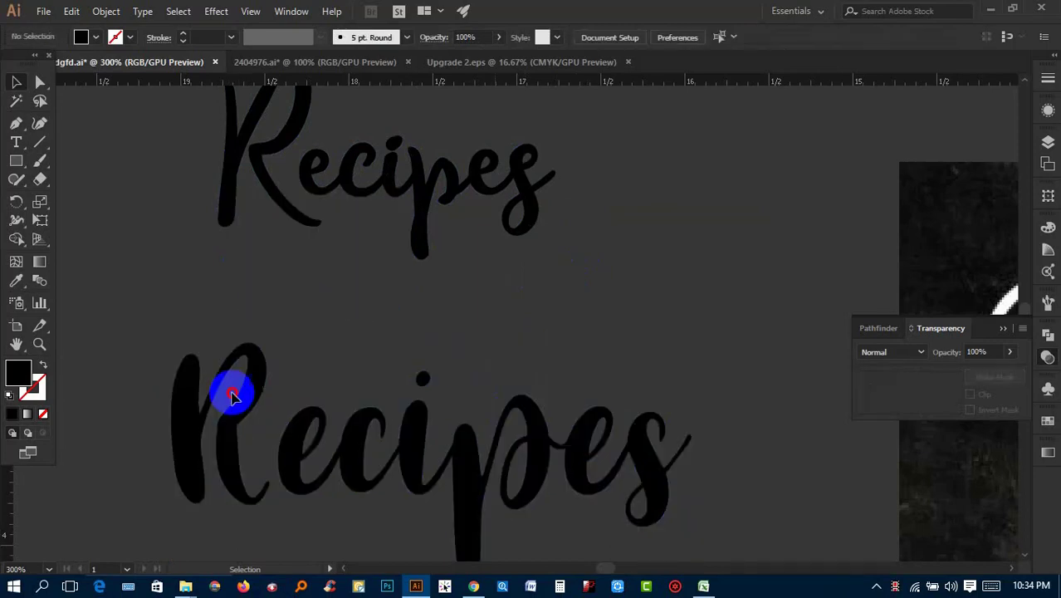
pyautogui.click(249, 395)
pyautogui.press('Delete')
# Ungroup the top copy and move its R in front of the large ecipes, then select the word
pyautogui.click(274, 201)
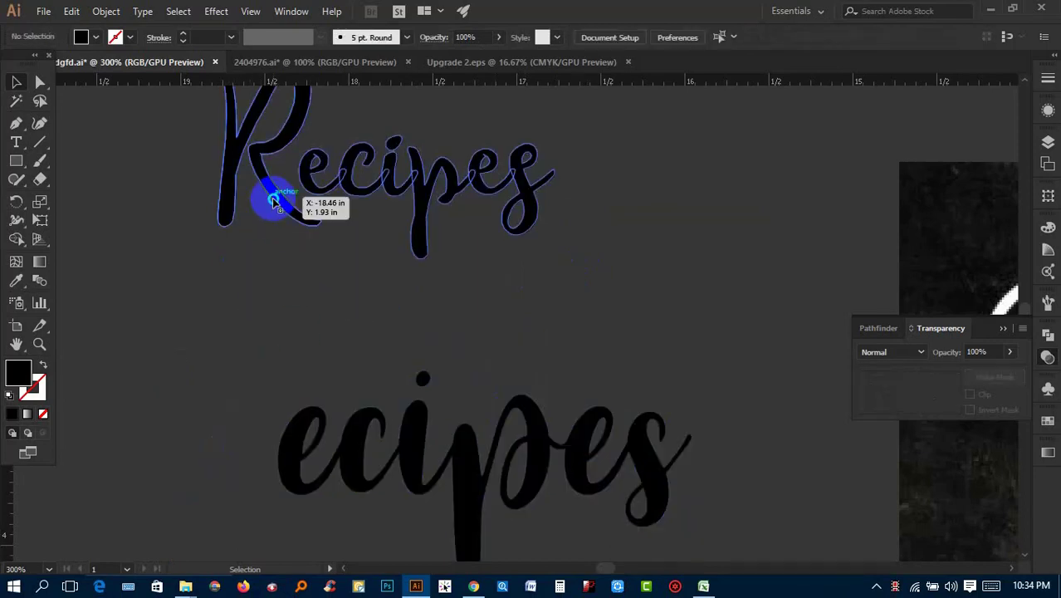
pyautogui.rightClick(274, 200)
pyautogui.click(318, 310)
pyautogui.click(299, 214)
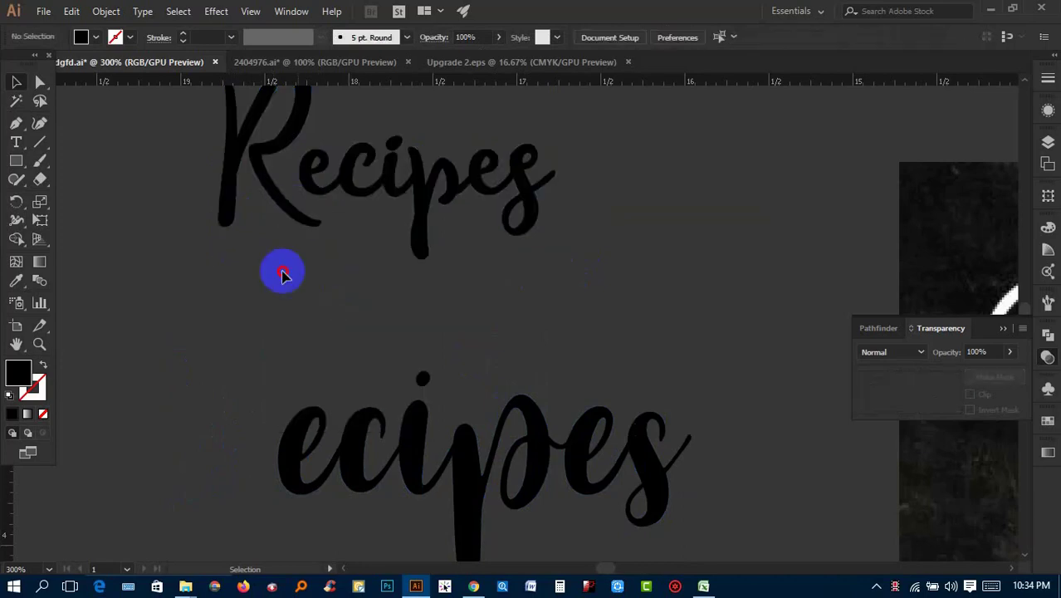
pyautogui.moveTo(298, 222)
pyautogui.mouseDown()
pyautogui.moveTo(268, 509)
pyautogui.moveTo(196, 350)
pyautogui.moveTo(156, 312)
pyautogui.mouseUp()
pyautogui.click(339, 289)
pyautogui.moveTo(268, 379); pyautogui.dragTo(279, 405)
pyautogui.click(360, 315)
pyautogui.scroll(-2, 360, 315)
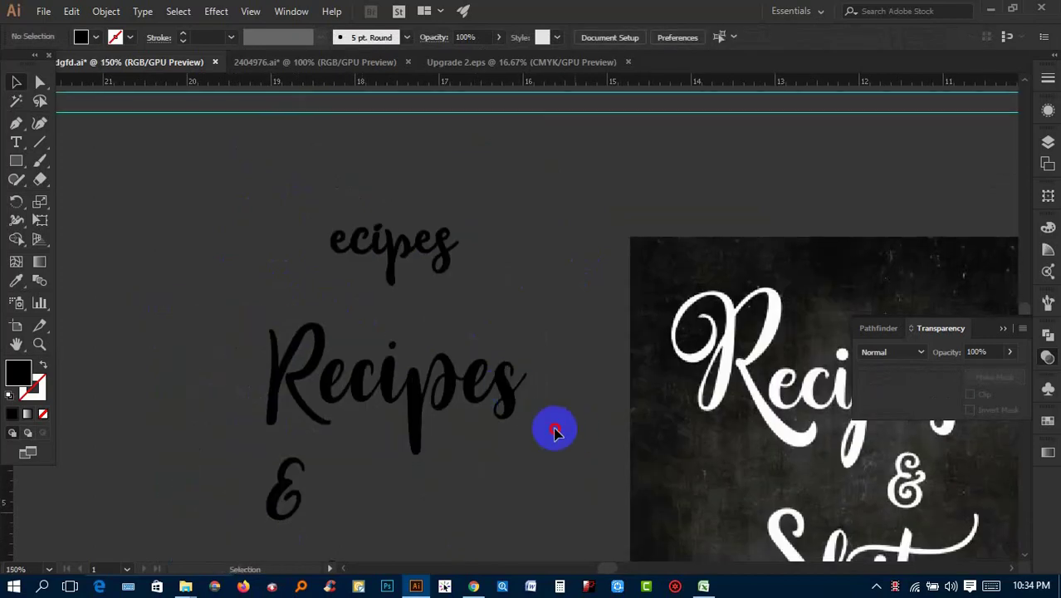
pyautogui.moveTo(554, 431); pyautogui.dragTo(228, 348)
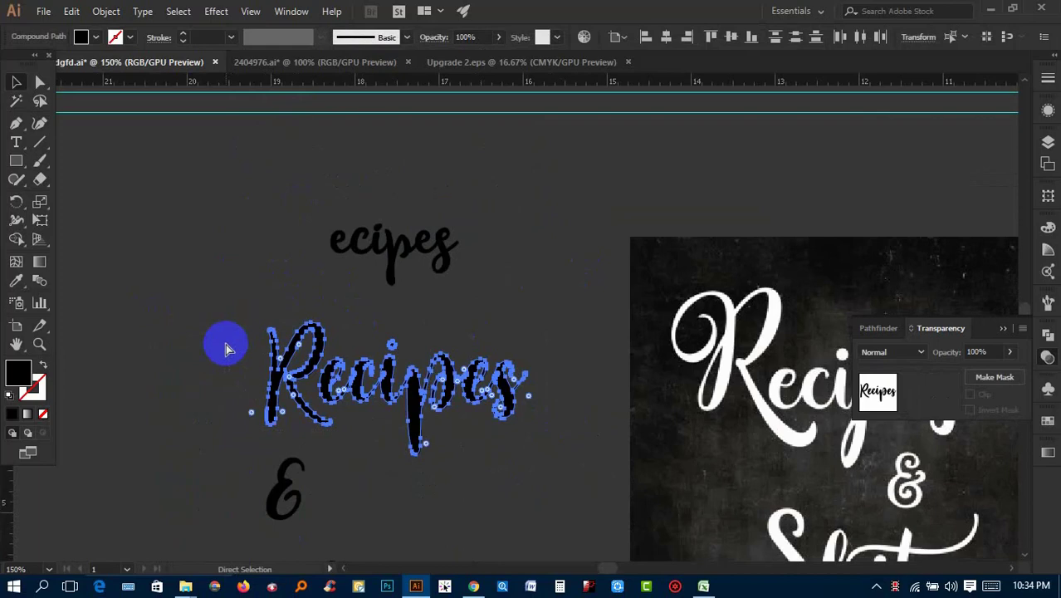
# Set Shit in sorilena_update Regular and shift it up and right beneath the &
pyautogui.press('v')
pyautogui.click(225, 345)
pyautogui.scroll(-3, 324, 378)
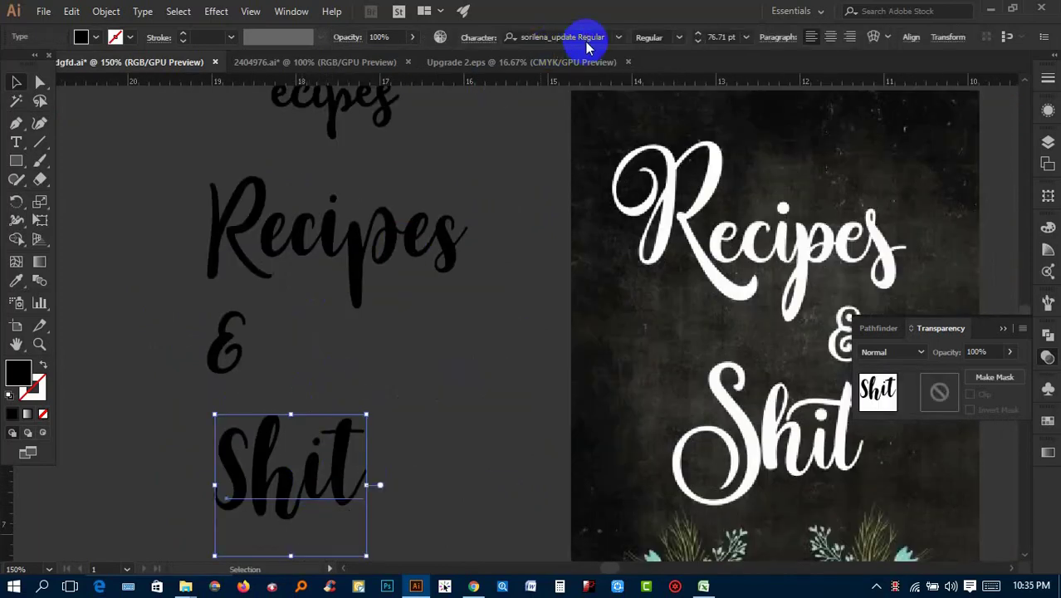
pyautogui.click(618, 36)
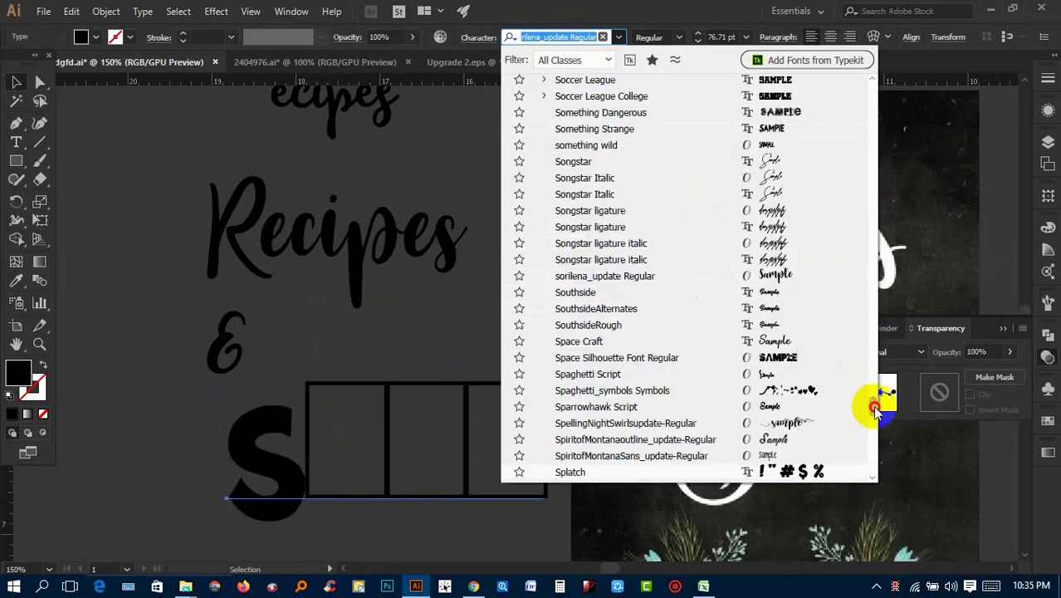
pyautogui.moveTo(871, 404); pyautogui.dragTo(872, 93)
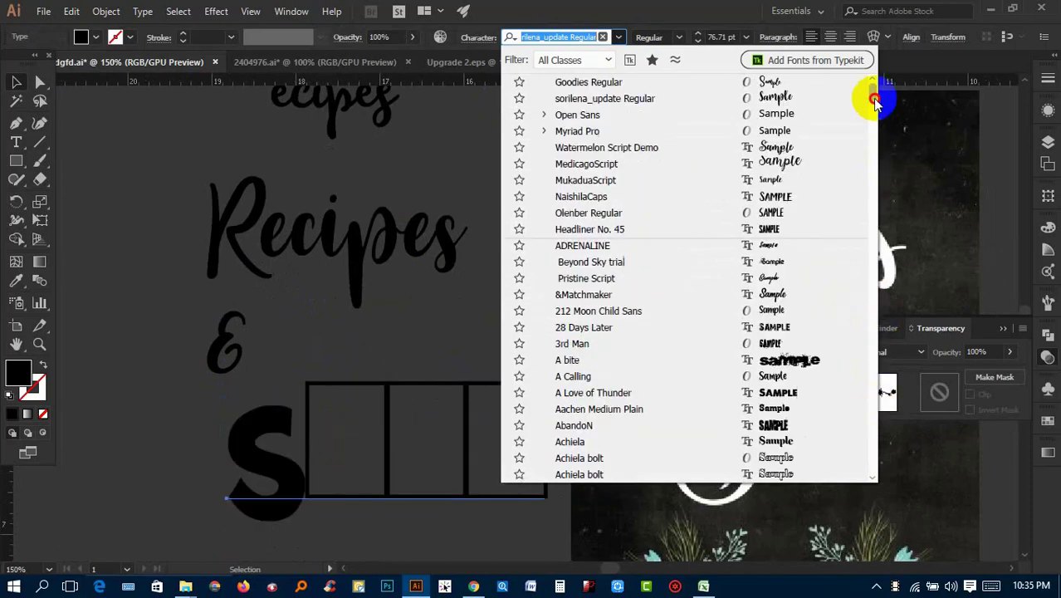
pyautogui.click(828, 103)
pyautogui.moveTo(317, 488); pyautogui.dragTo(483, 415)
pyautogui.hotkey('ctrl', '-')
pyautogui.moveTo(320, 361)
pyautogui.mouseDown()
pyautogui.moveTo(253, 341)
pyautogui.moveTo(398, 384)
pyautogui.mouseUp()
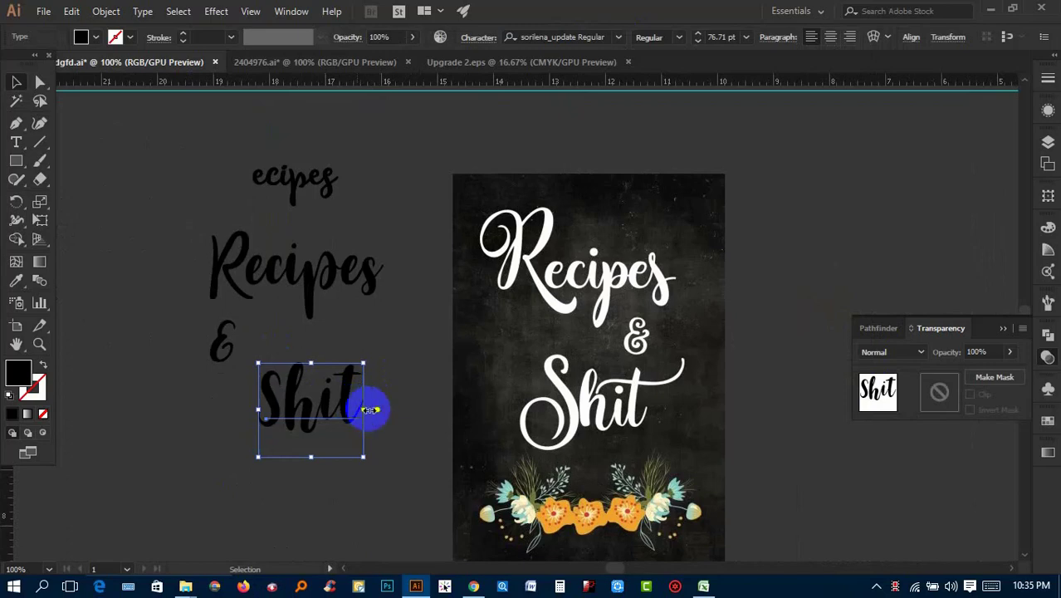
# Stretch Shit wider and move the & right to centre it between the words
pyautogui.click(369, 411)
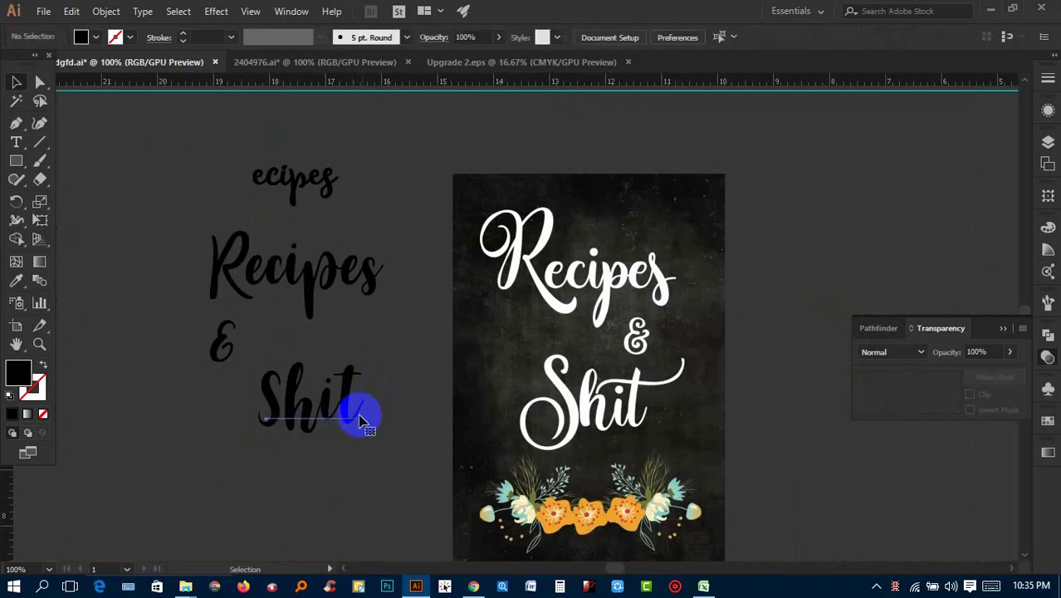
pyautogui.click(358, 411)
pyautogui.moveTo(375, 410)
pyautogui.mouseDown()
pyautogui.moveTo(386, 410)
pyautogui.moveTo(366, 415)
pyautogui.moveTo(380, 422)
pyautogui.mouseUp()
pyautogui.click(375, 357)
pyautogui.moveTo(228, 348); pyautogui.dragTo(386, 344)
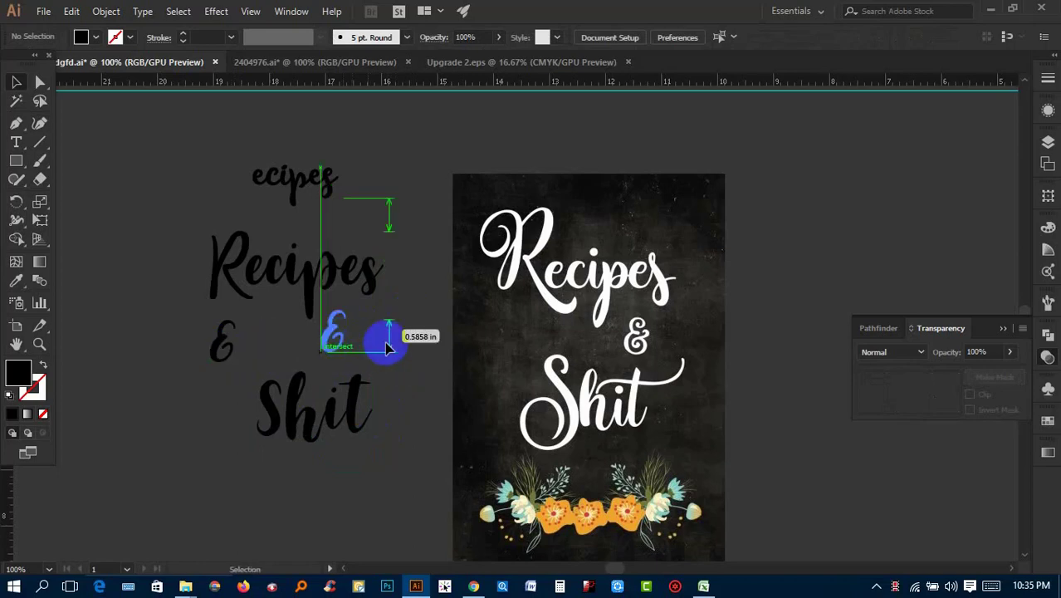
pyautogui.hotkey('ctrl', 'shift', 'a')
pyautogui.scroll(1, 335, 348)
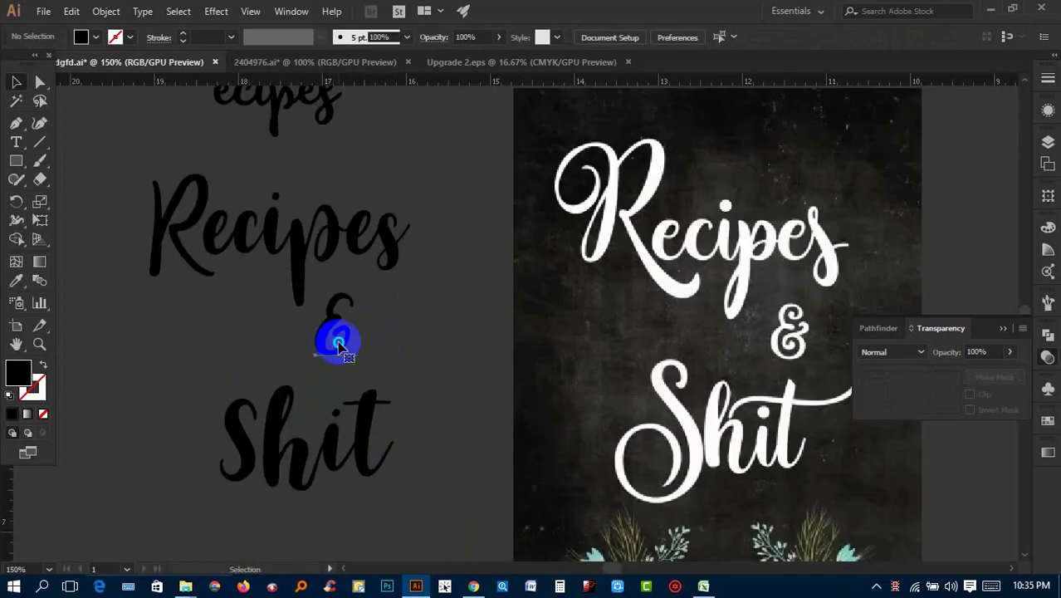
# Convert the & and Shit to outlines, nudge the & lower, and select all three words
pyautogui.rightClick(338, 345)
pyautogui.click(386, 145)
pyautogui.click(337, 427)
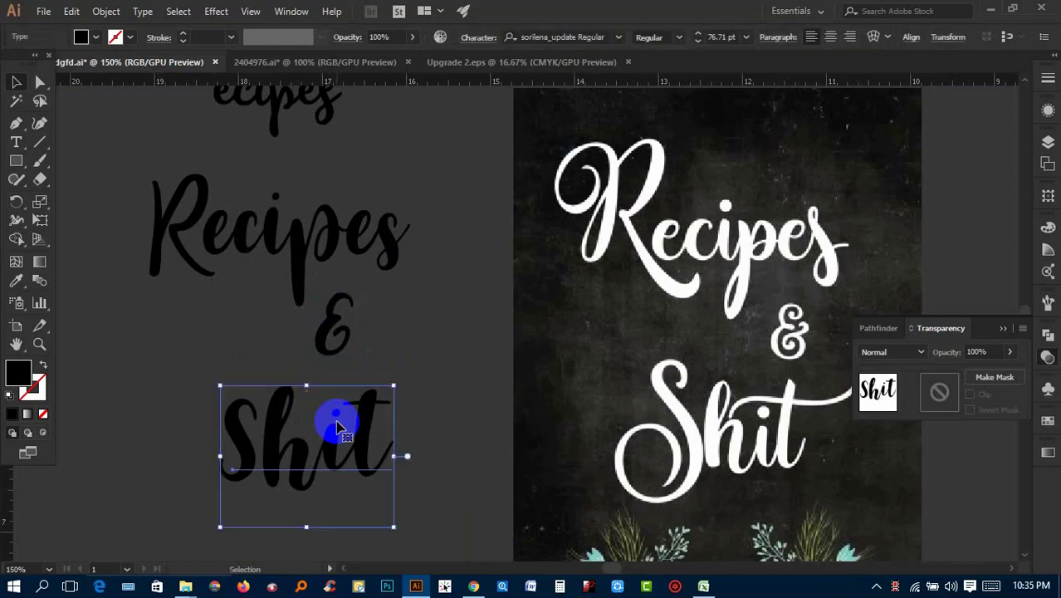
pyautogui.rightClick(347, 412)
pyautogui.click(397, 229)
pyautogui.click(368, 361)
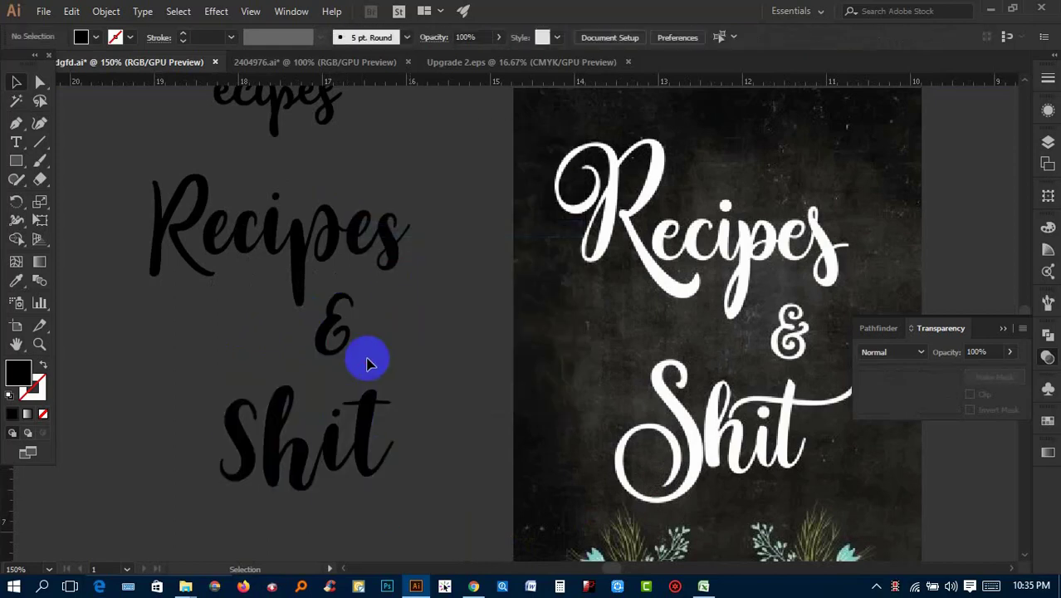
pyautogui.moveTo(371, 355); pyautogui.dragTo(371, 356)
pyautogui.click(440, 361)
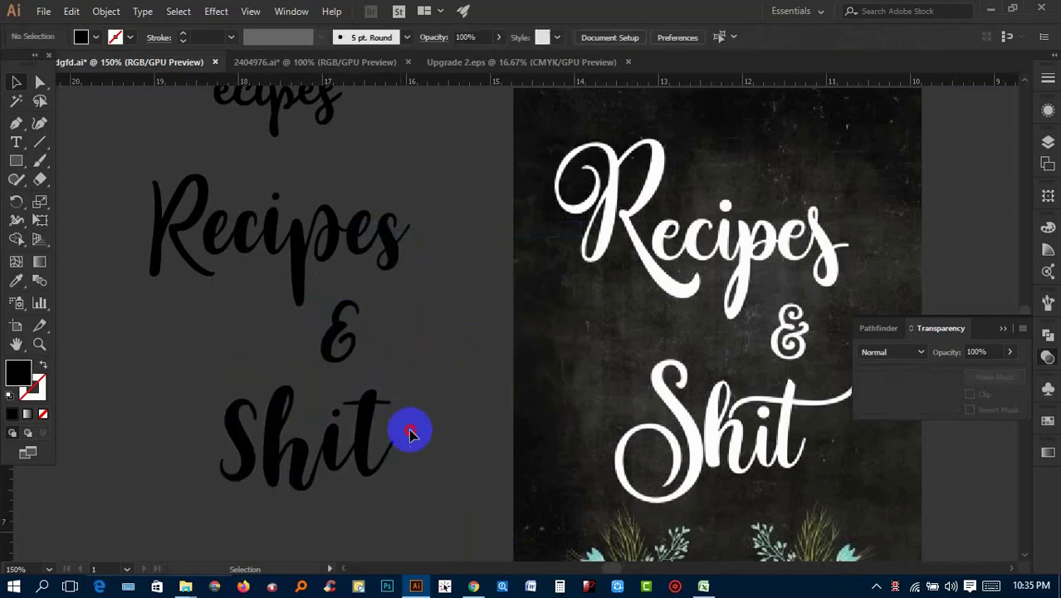
pyautogui.moveTo(137, 220); pyautogui.dragTo(332, 431)
# Group Recipes, & and Shit, drop the group on the chalkboard, and scale it to about 5.29 in wide
pyautogui.rightClick(266, 238)
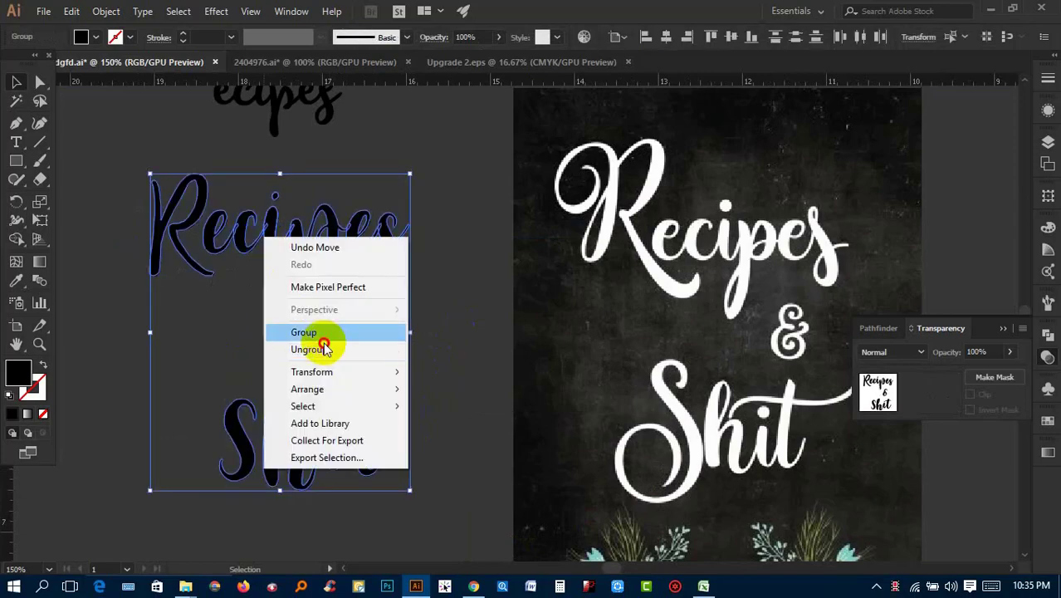
pyautogui.click(324, 347)
pyautogui.scroll(-2, 402, 327)
pyautogui.moveTo(363, 325); pyautogui.dragTo(162, 341)
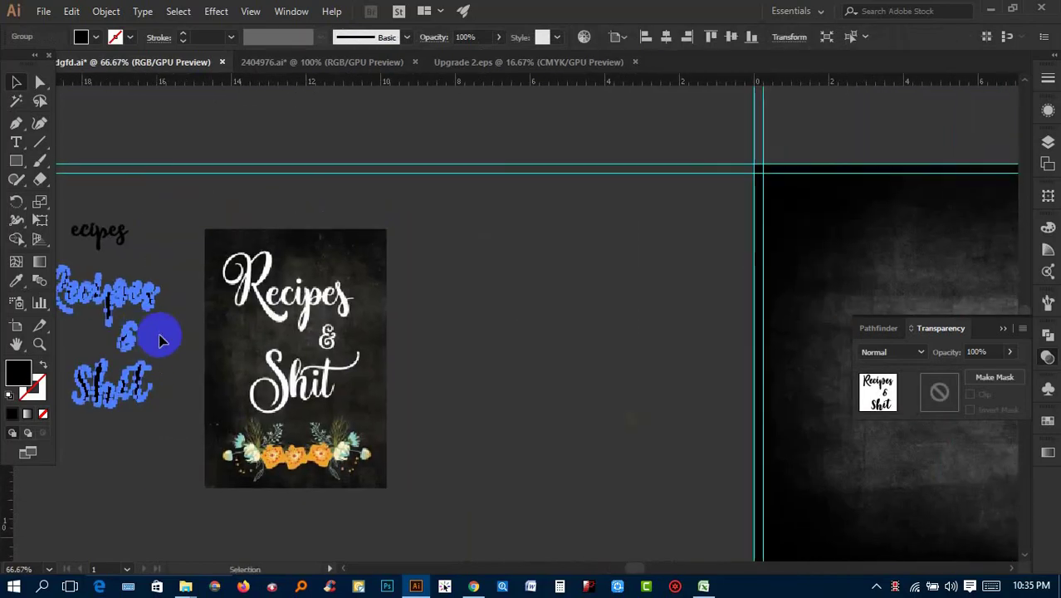
pyautogui.moveTo(142, 389)
pyautogui.mouseDown()
pyautogui.moveTo(592, 394)
pyautogui.moveTo(140, 395)
pyautogui.moveTo(824, 381)
pyautogui.moveTo(794, 397)
pyautogui.moveTo(374, 333)
pyautogui.mouseUp()
pyautogui.moveTo(425, 357); pyautogui.dragTo(417, 359)
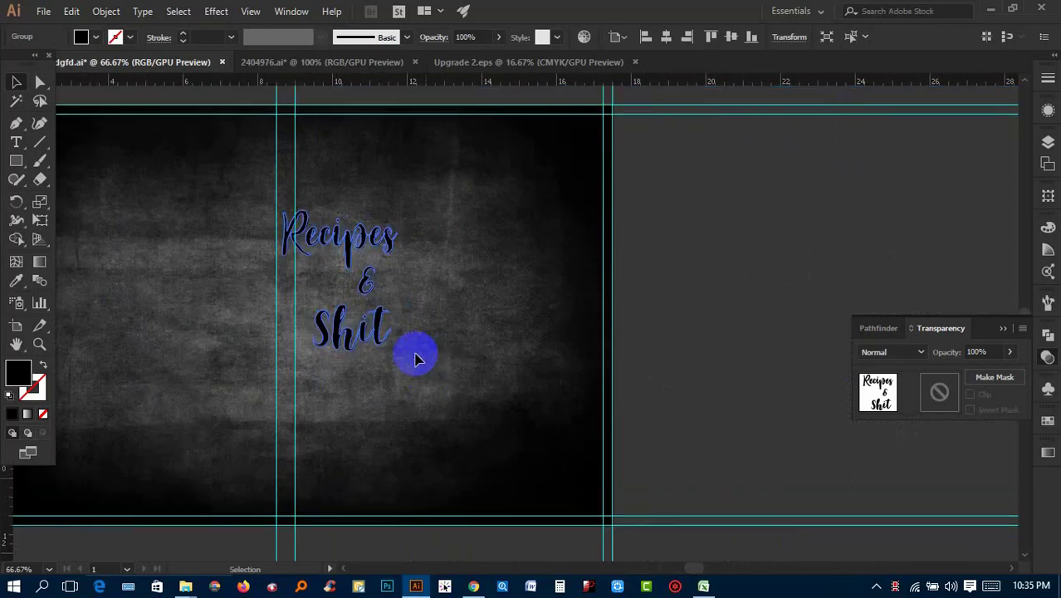
pyautogui.moveTo(388, 324)
pyautogui.mouseDown()
pyautogui.moveTo(422, 289)
pyautogui.moveTo(417, 298)
pyautogui.moveTo(617, 436)
pyautogui.mouseUp()
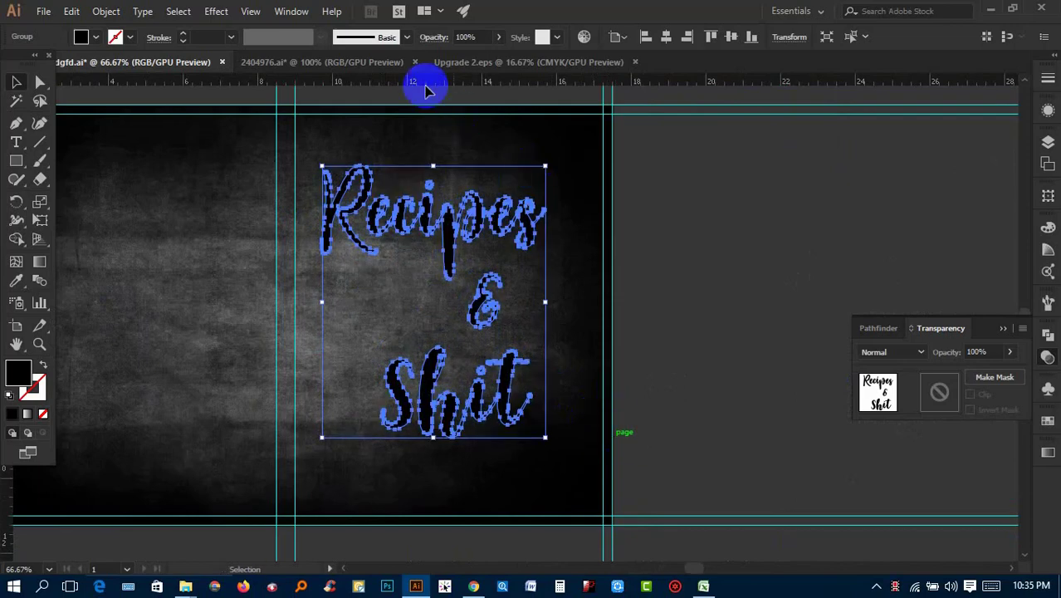
pyautogui.click(91, 36)
# Fill the lettering with white and shift it slightly right
pyautogui.click(31, 63)
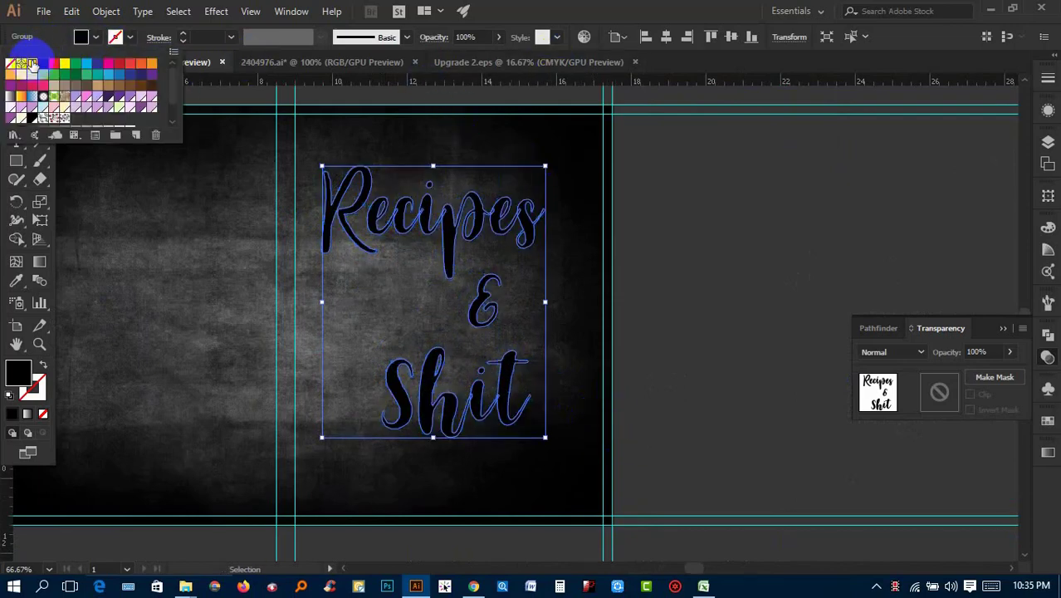
pyautogui.click(536, 224)
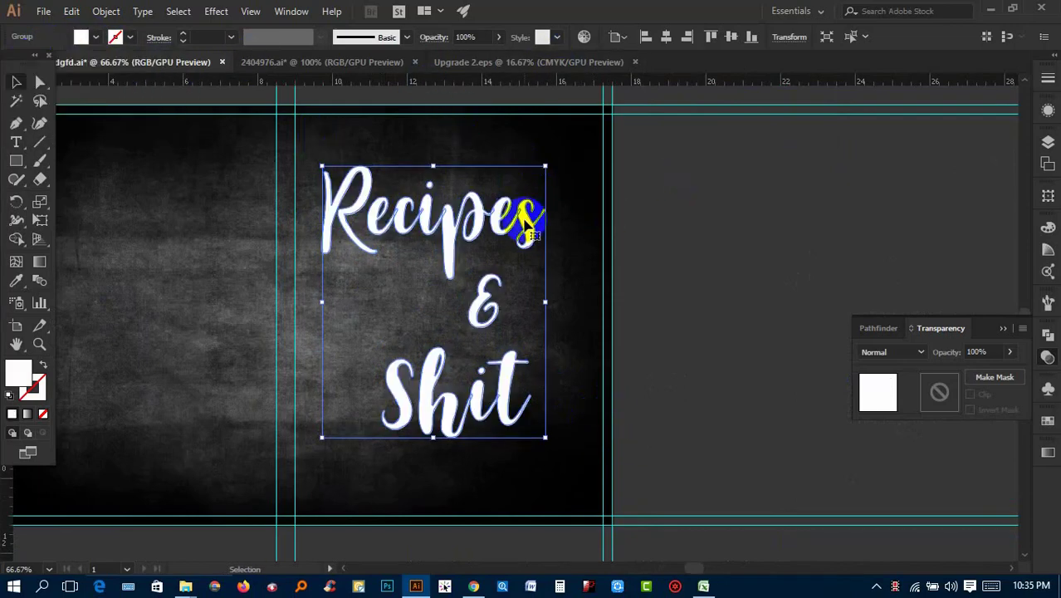
pyautogui.click(706, 236)
pyautogui.moveTo(532, 232); pyautogui.dragTo(547, 230)
pyautogui.click(748, 222)
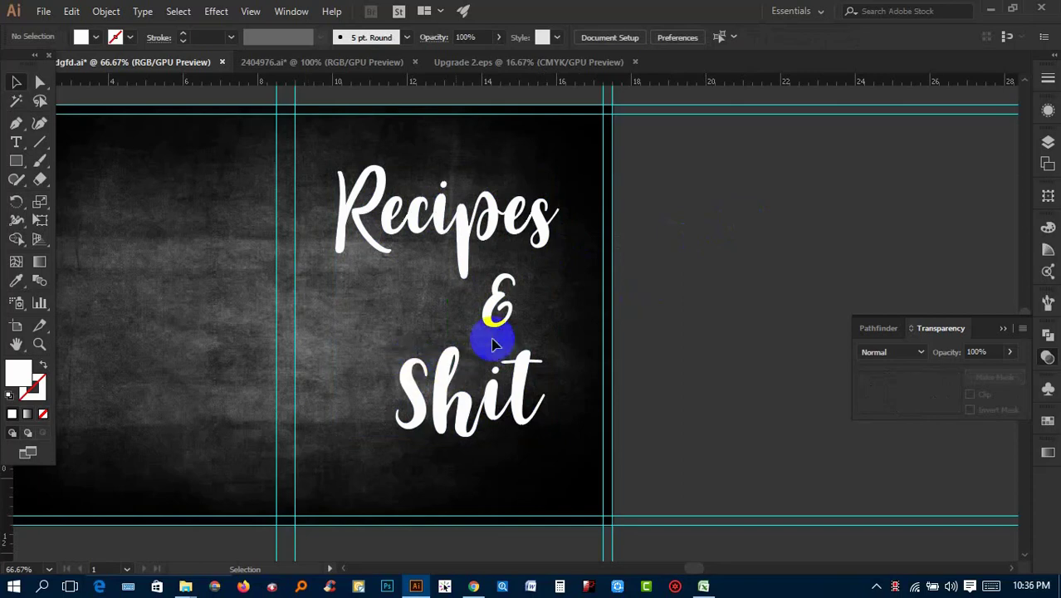
# Ungroup the lettering and move Shit and the & up toward Recipes
pyautogui.click(468, 416)
pyautogui.rightClick(465, 414)
pyautogui.click(490, 292)
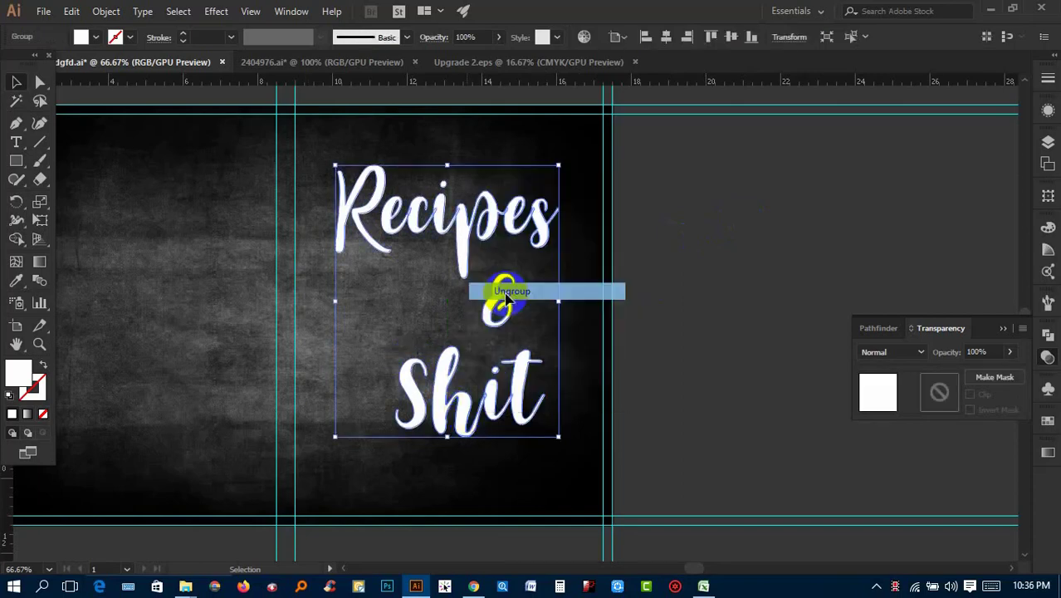
pyautogui.click(526, 391)
pyautogui.moveTo(520, 389); pyautogui.dragTo(457, 348)
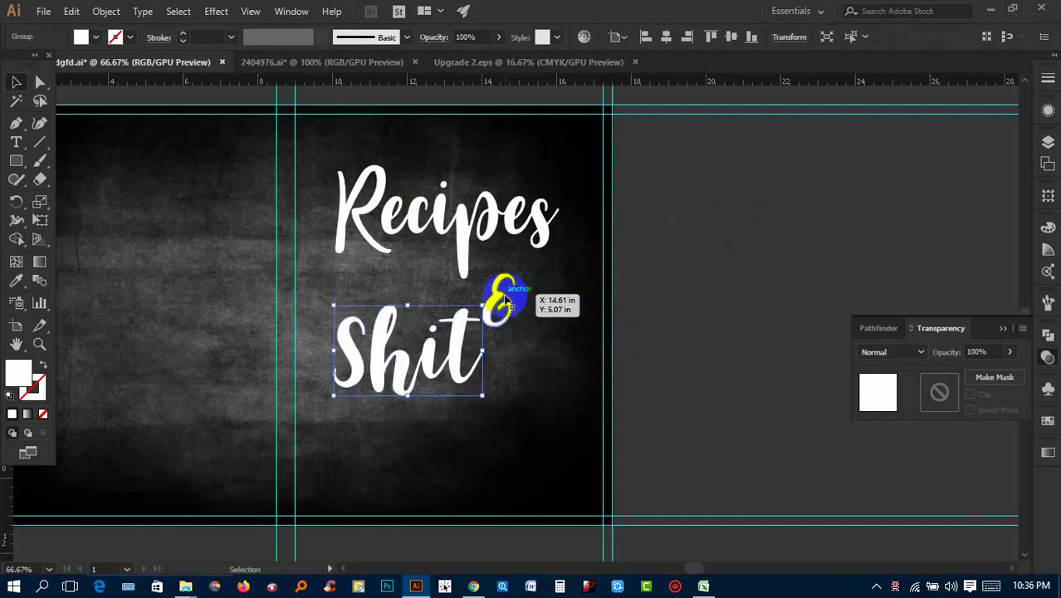
pyautogui.moveTo(504, 296); pyautogui.dragTo(443, 280)
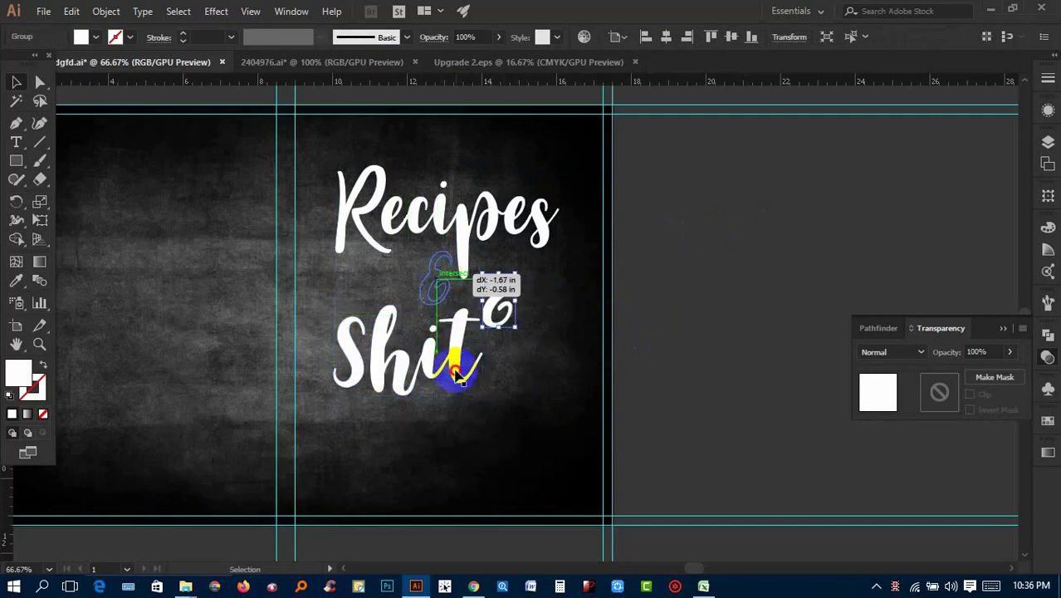
pyautogui.moveTo(459, 375); pyautogui.dragTo(459, 332)
pyautogui.moveTo(432, 282); pyautogui.dragTo(428, 292)
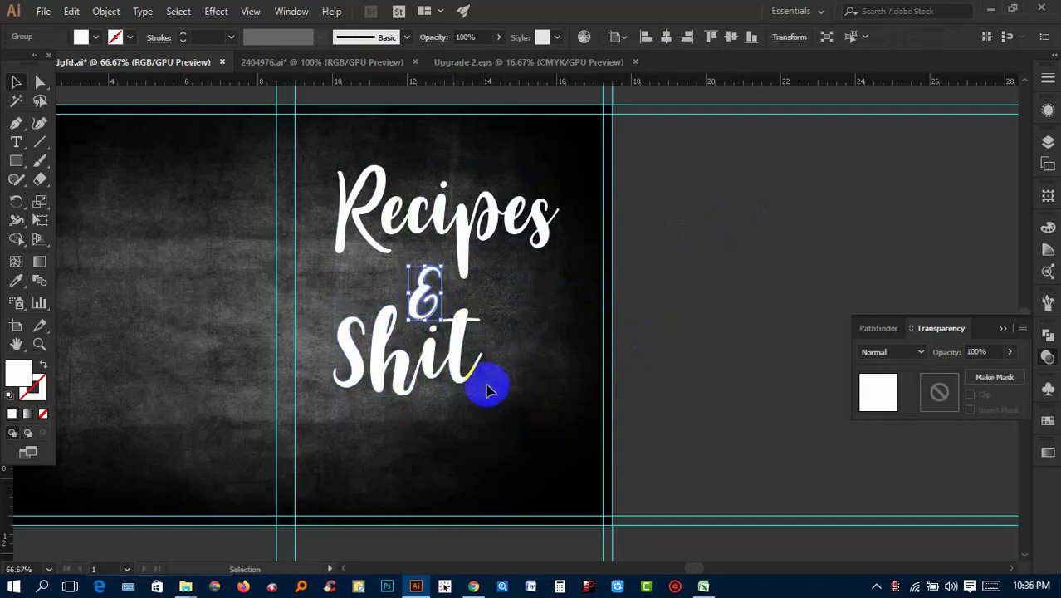
pyautogui.click(477, 383)
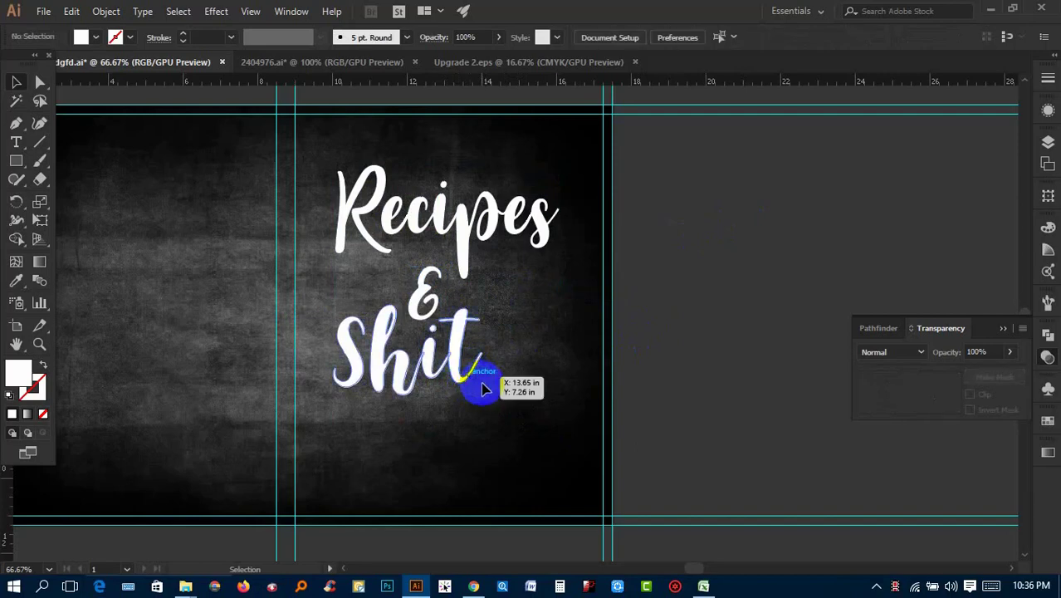
# Scale Shit larger and tuck the & into its top
pyautogui.click(474, 385)
pyautogui.moveTo(481, 391); pyautogui.dragTo(550, 433)
pyautogui.click(700, 339)
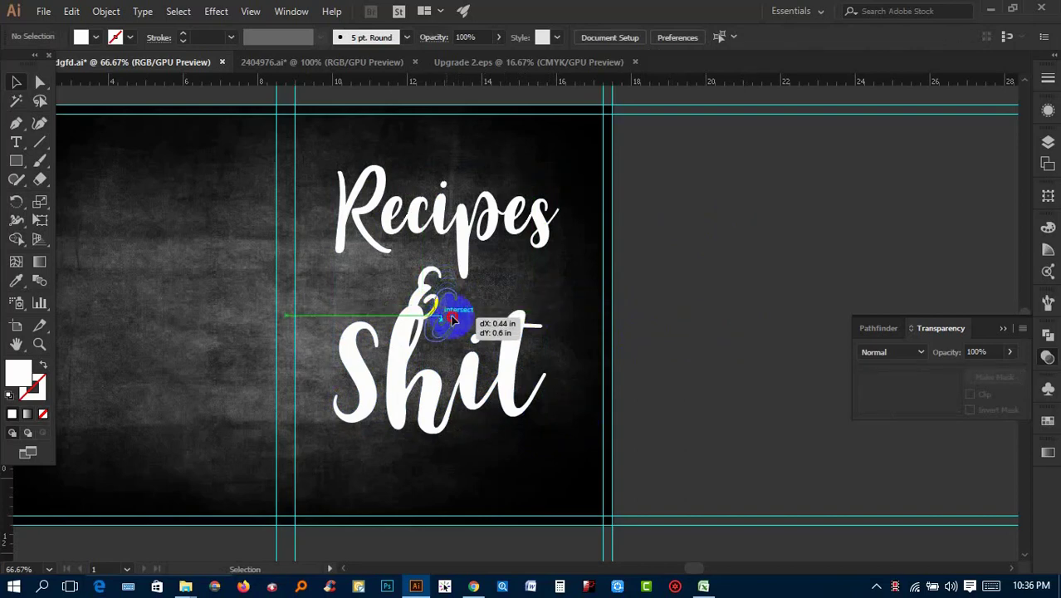
pyautogui.moveTo(446, 292); pyautogui.dragTo(465, 313)
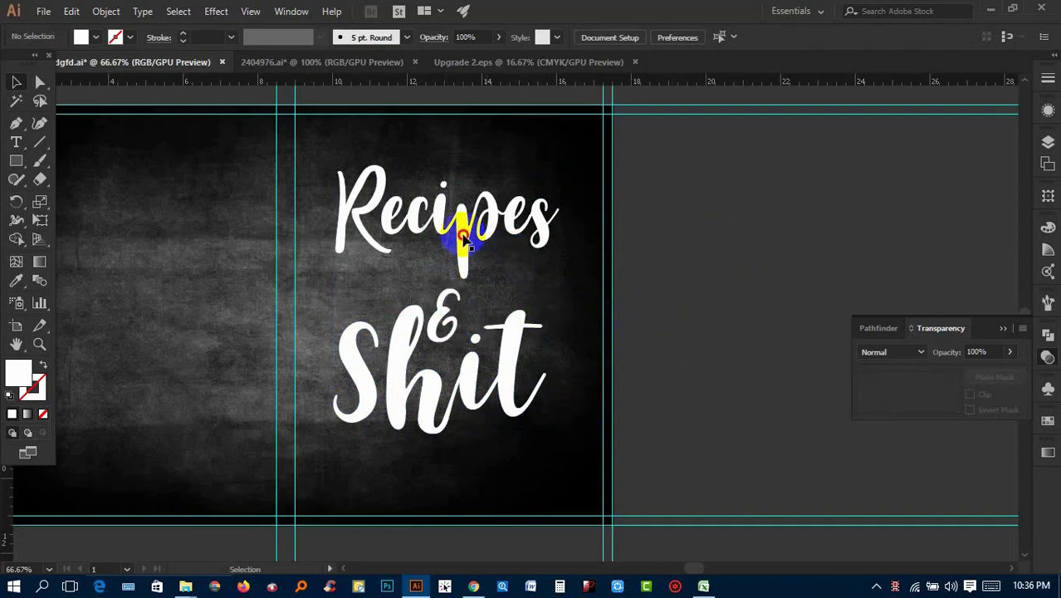
# Reposition and enlarge Recipes, with small nudges to Shit, into a tight centred stack
pyautogui.click(465, 240)
pyautogui.moveTo(465, 247); pyautogui.dragTo(478, 270)
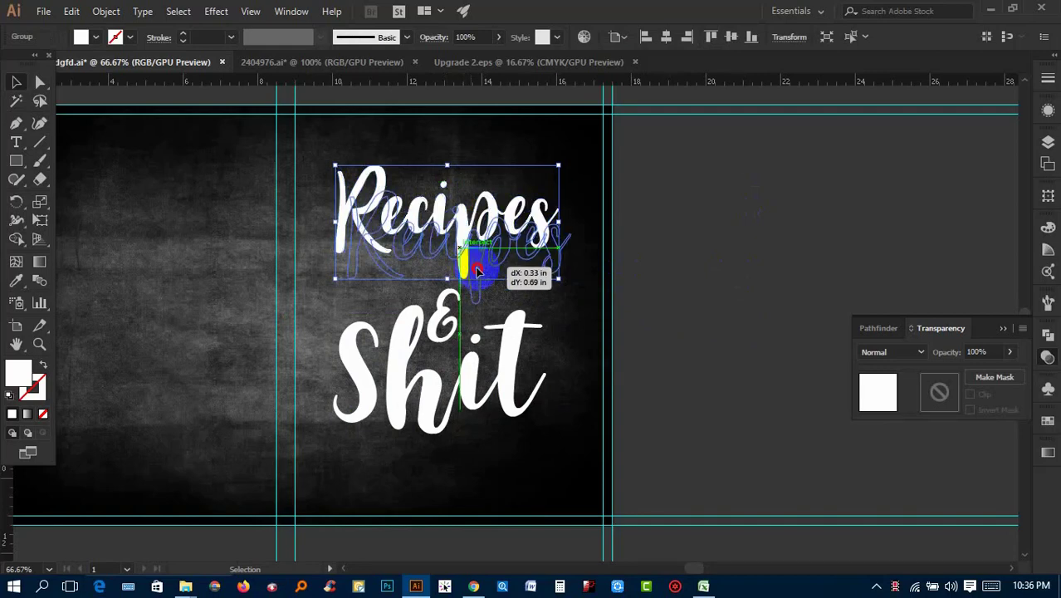
pyautogui.click(758, 290)
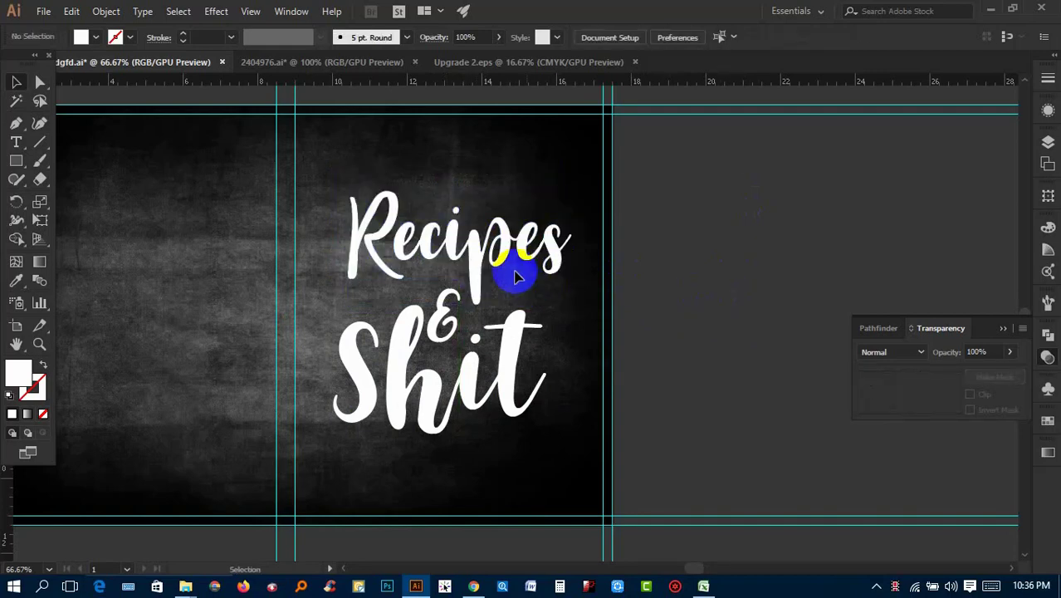
pyautogui.moveTo(481, 253); pyautogui.dragTo(480, 268)
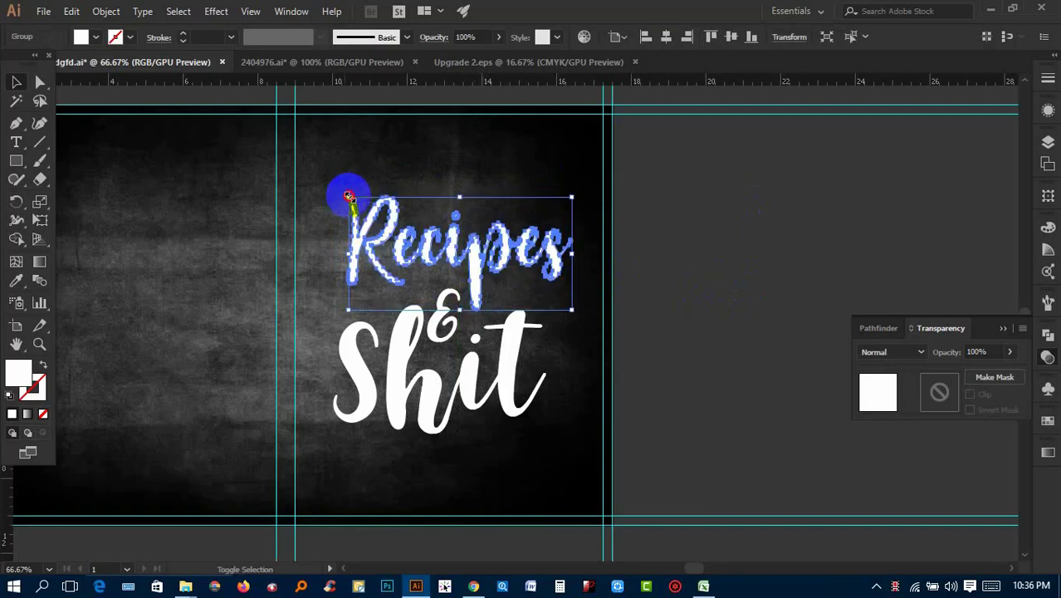
pyautogui.moveTo(347, 200); pyautogui.dragTo(329, 188)
pyautogui.click(841, 221)
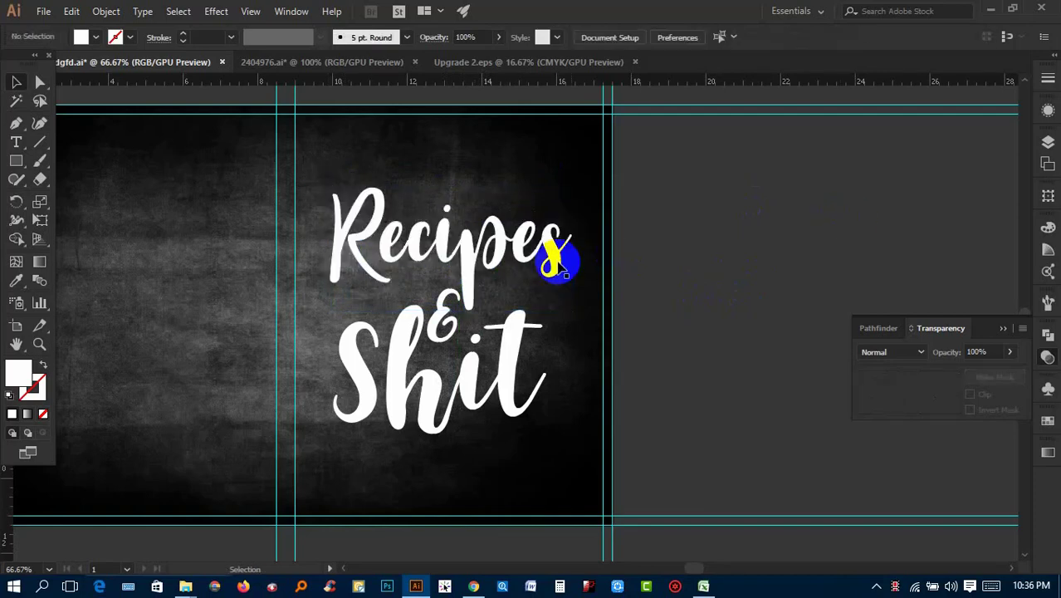
pyautogui.moveTo(515, 352); pyautogui.dragTo(518, 352)
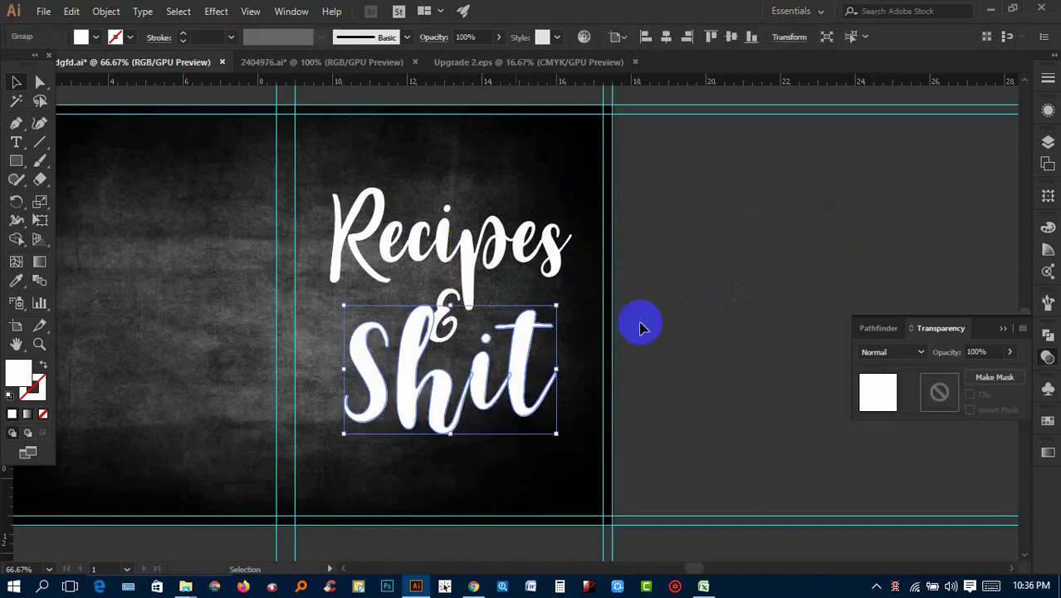
pyautogui.click(636, 324)
pyautogui.moveTo(467, 283)
pyautogui.mouseDown()
pyautogui.moveTo(473, 274)
pyautogui.moveTo(401, 354)
pyautogui.mouseUp()
pyautogui.click(758, 218)
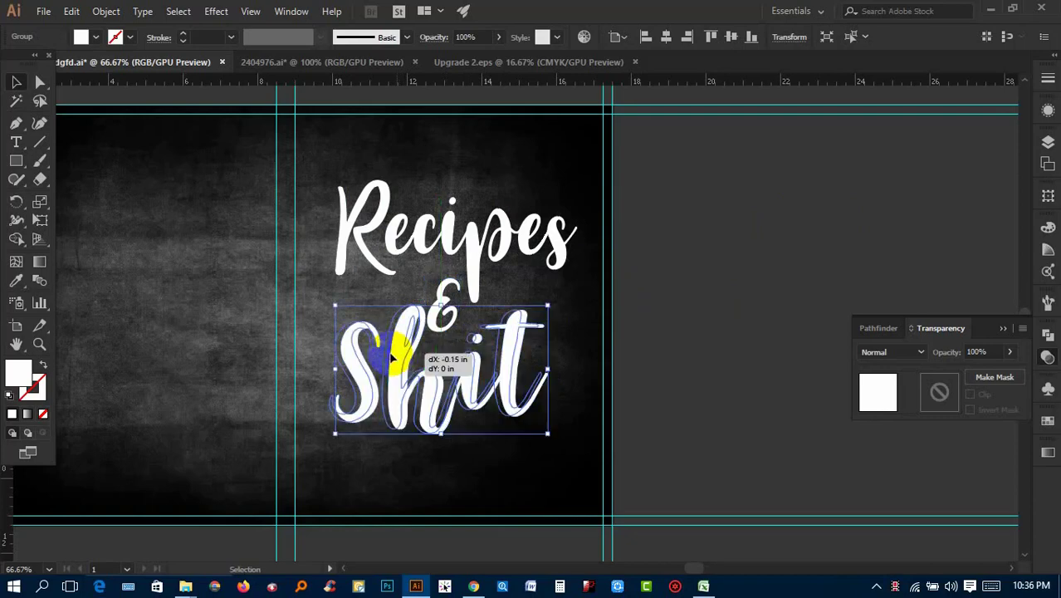
pyautogui.click(818, 208)
# Hide the open windows and open the New Volume (E:) drive from This PC
pyautogui.click(988, 10)
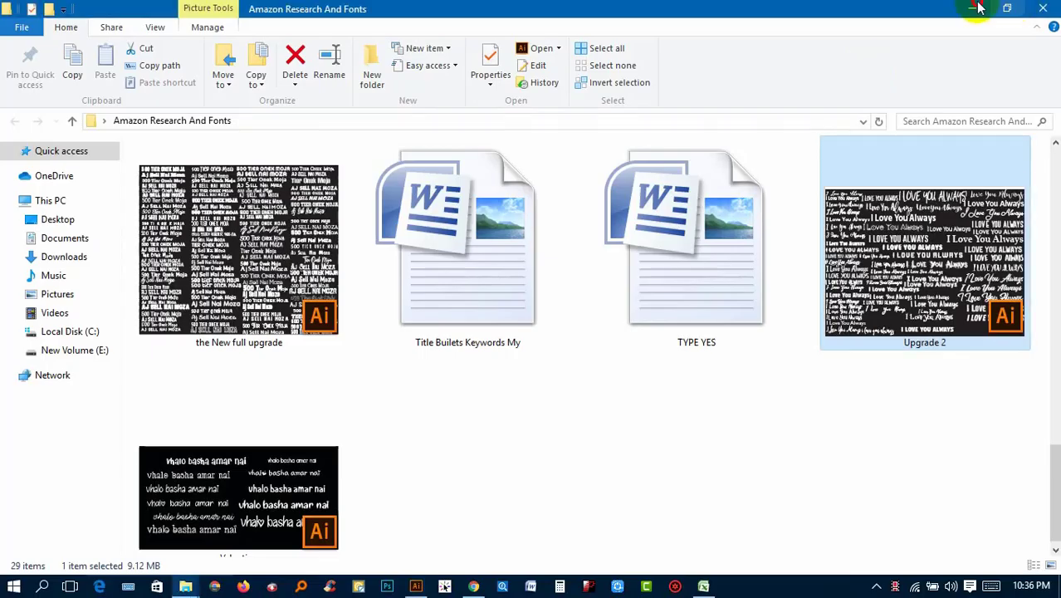
pyautogui.click(979, 8)
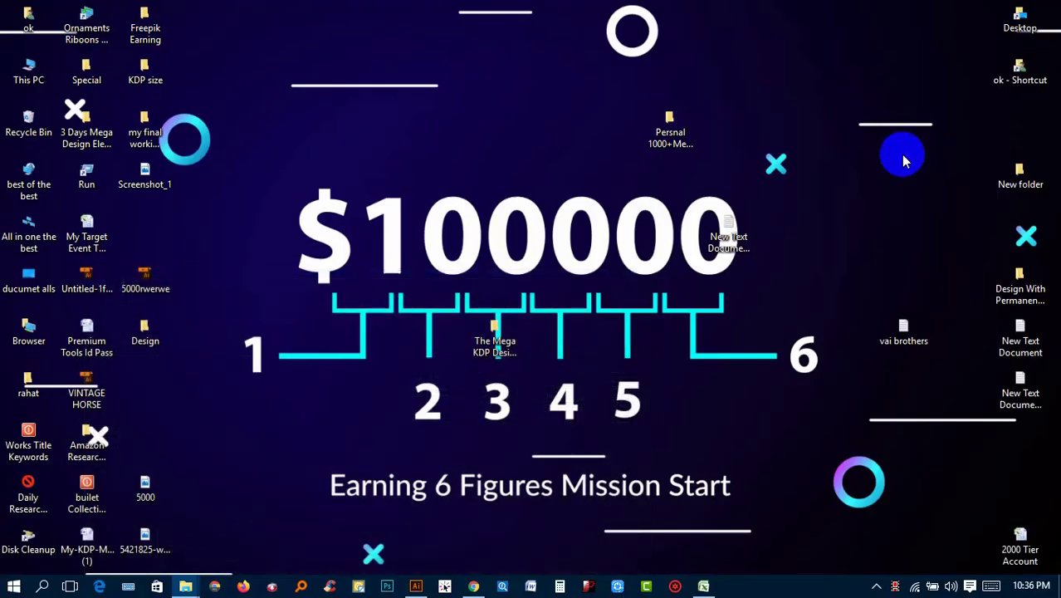
pyautogui.click(686, 119)
pyautogui.click(496, 331)
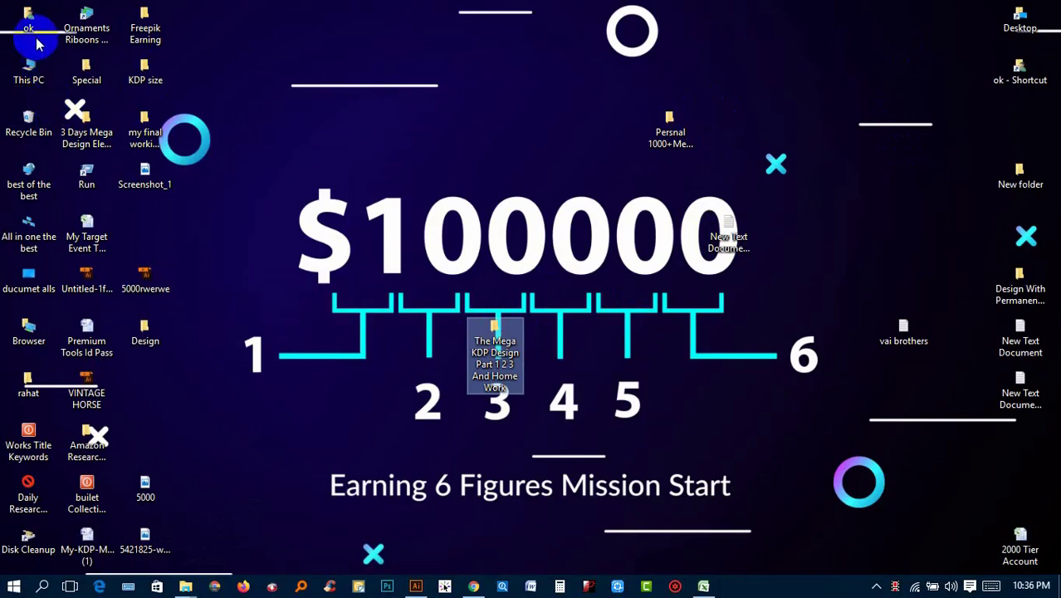
pyautogui.click(29, 73)
pyautogui.press('Return')
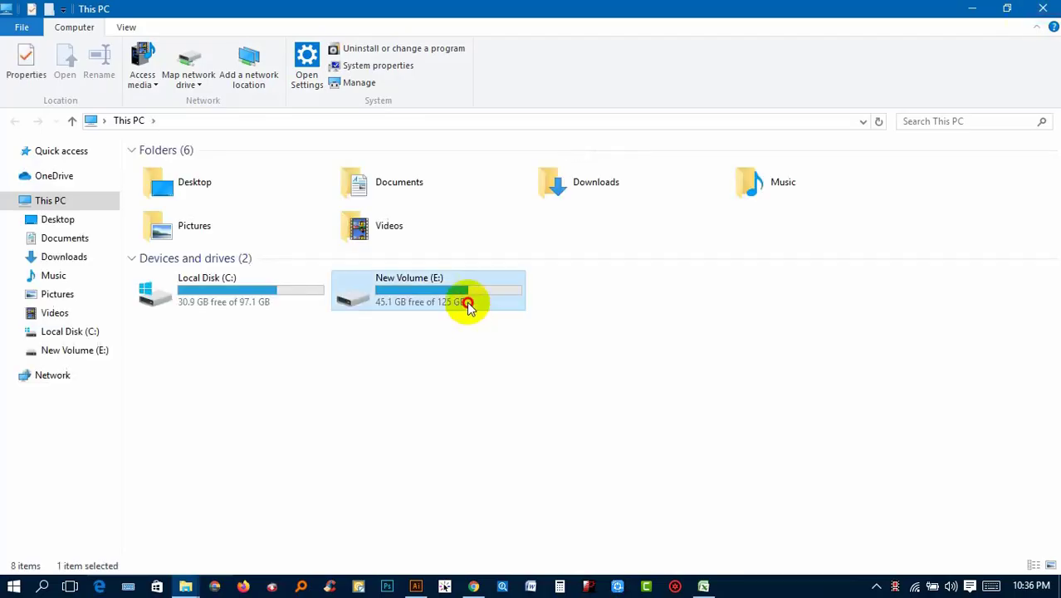
pyautogui.doubleClick(467, 301)
# Open Shuttersctok Extreme, then the Flower Unicorn Best Others folder
pyautogui.scroll(-2, 639, 336)
pyautogui.scroll(-2, 640, 337)
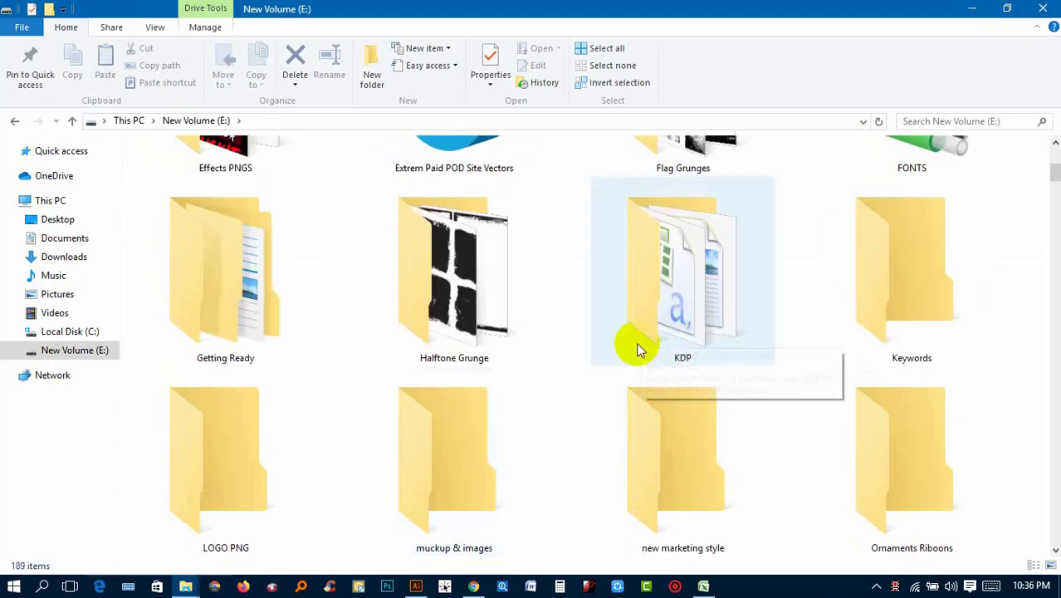
pyautogui.scroll(-2, 739, 312)
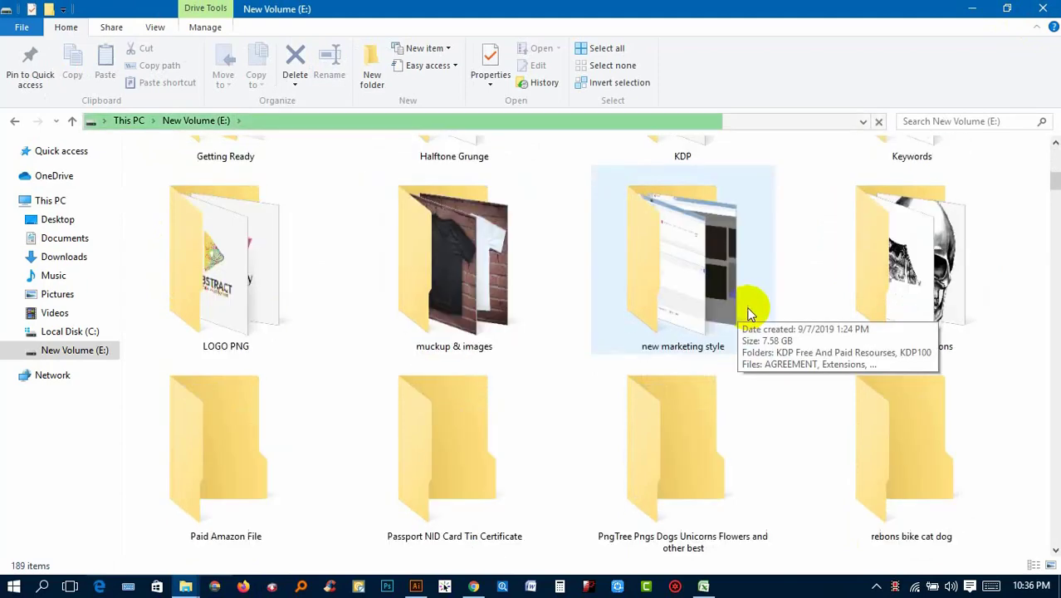
pyautogui.scroll(-2, 834, 295)
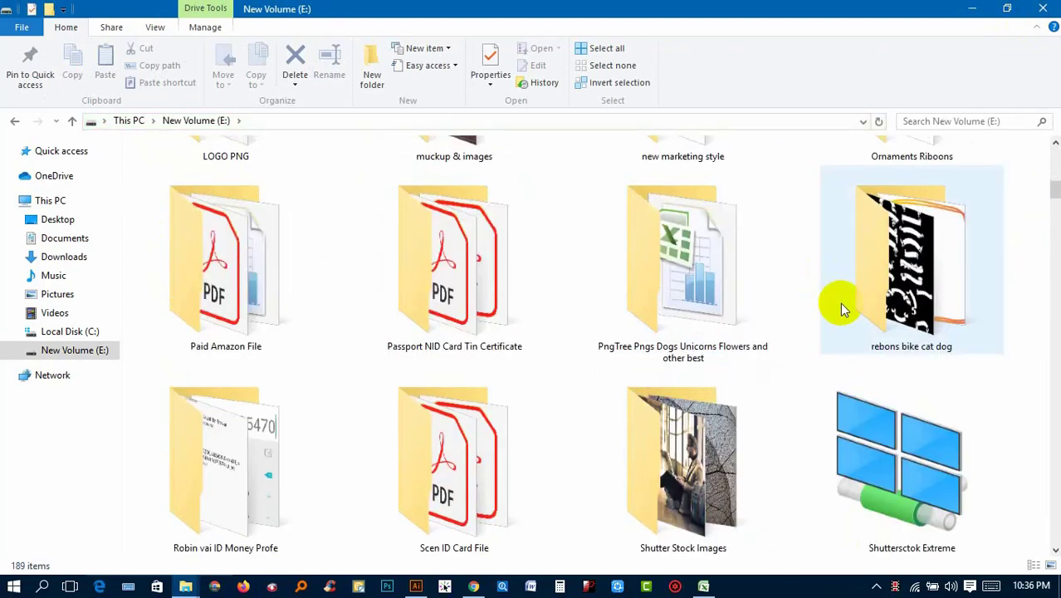
pyautogui.scroll(-2, 448, 399)
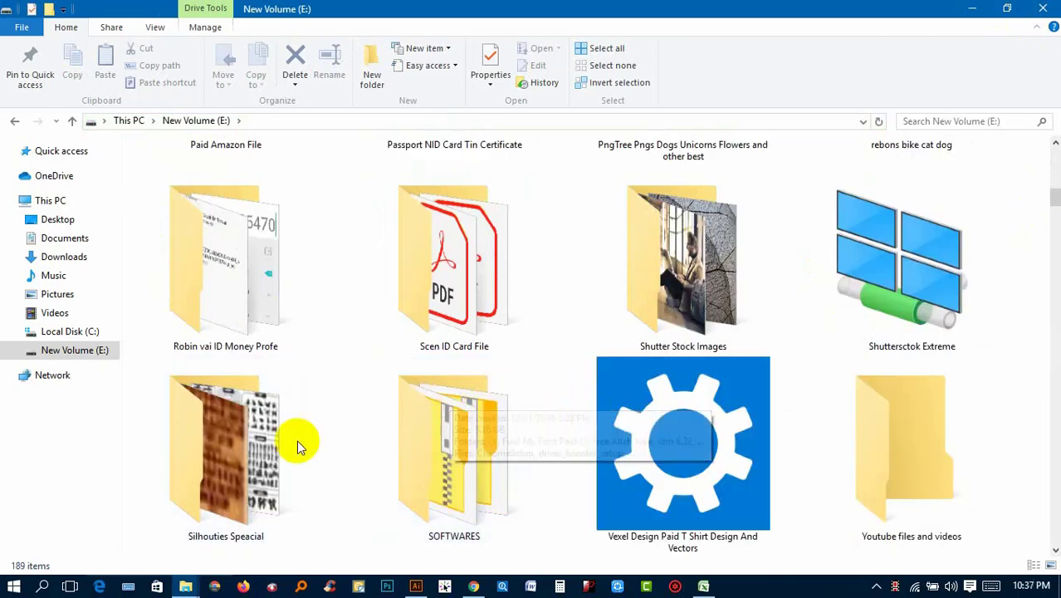
pyautogui.doubleClick(903, 292)
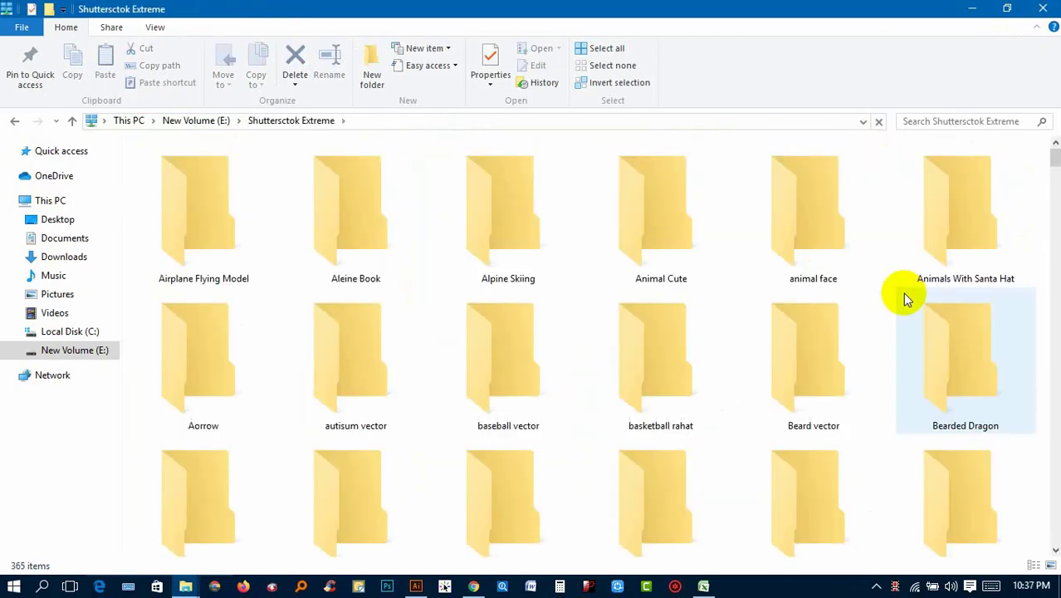
pyautogui.press('f')
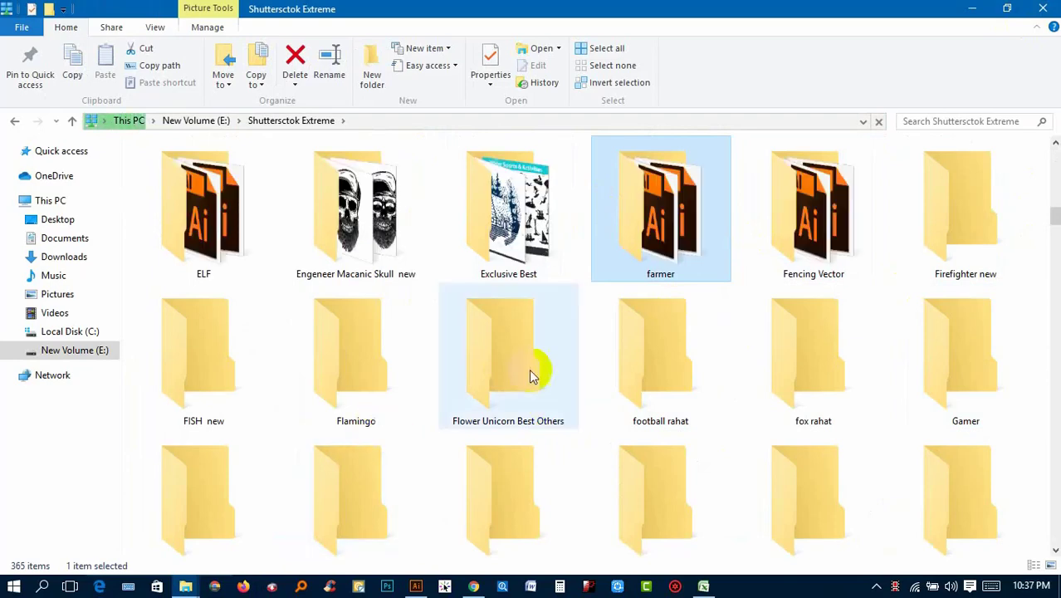
pyautogui.doubleClick(529, 369)
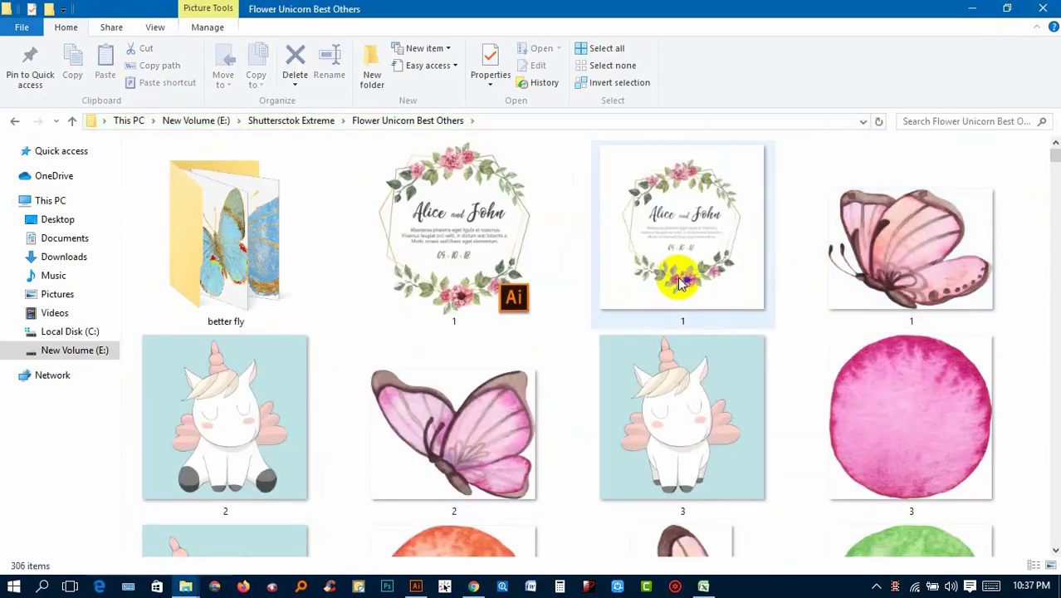
# Open the rose wreath template file 1.eps in Illustrator
pyautogui.click(475, 253)
pyautogui.doubleClick(475, 253)
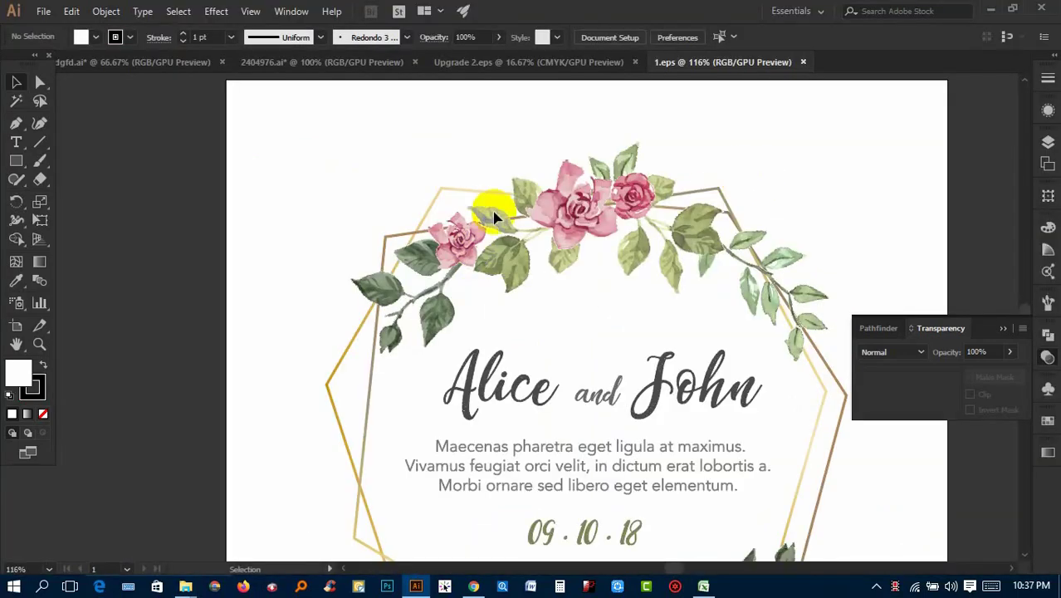
pyautogui.click(620, 204)
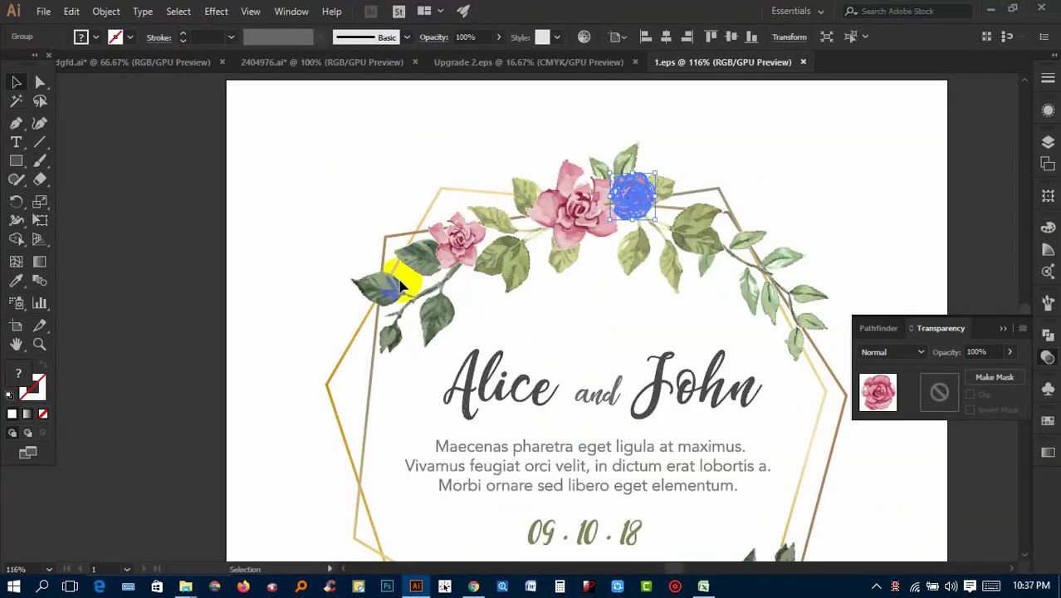
pyautogui.scroll(-1, 445, 197)
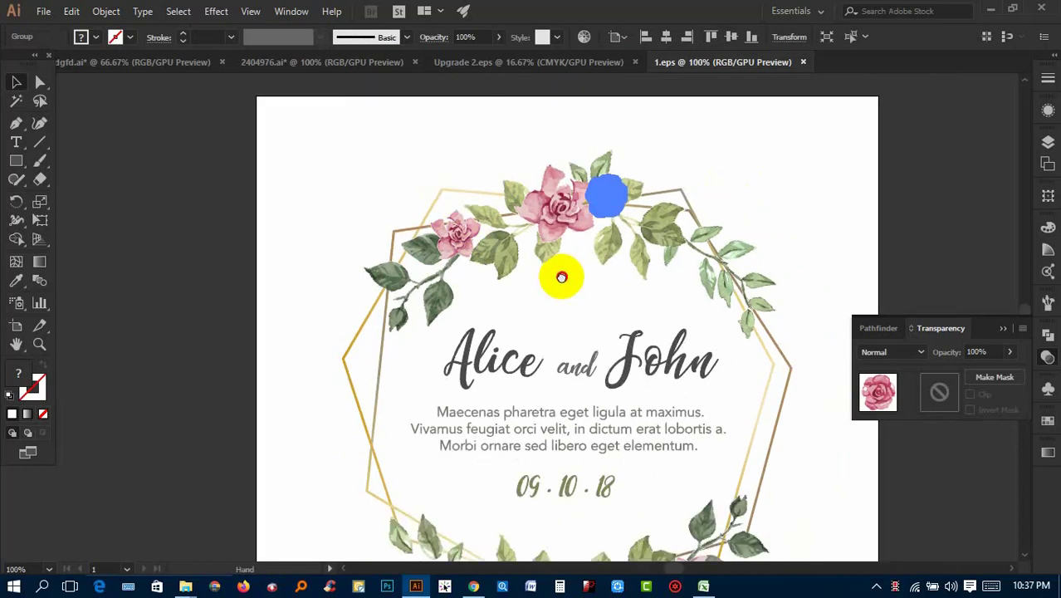
pyautogui.click(802, 225)
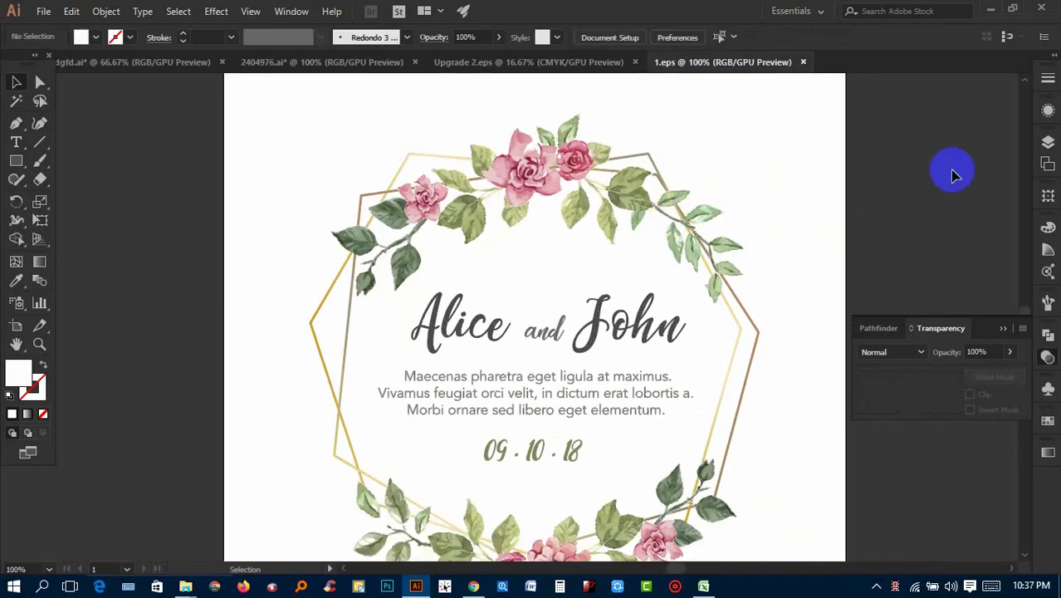
pyautogui.moveTo(953, 174); pyautogui.dragTo(795, 123)
pyautogui.click(427, 252)
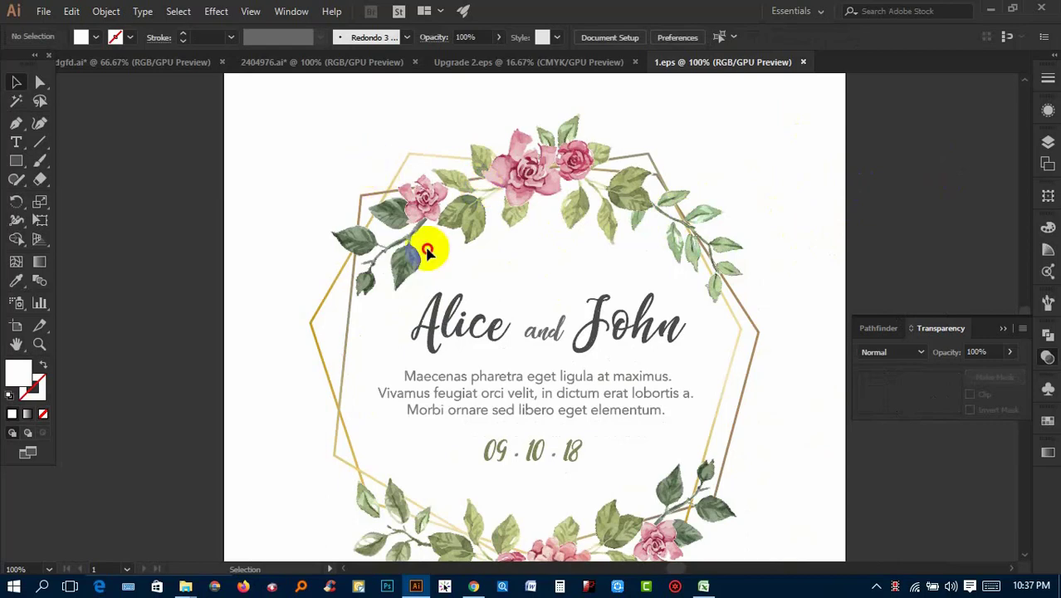
# Delete the template's name text block from the wreath artwork
pyautogui.click(438, 264)
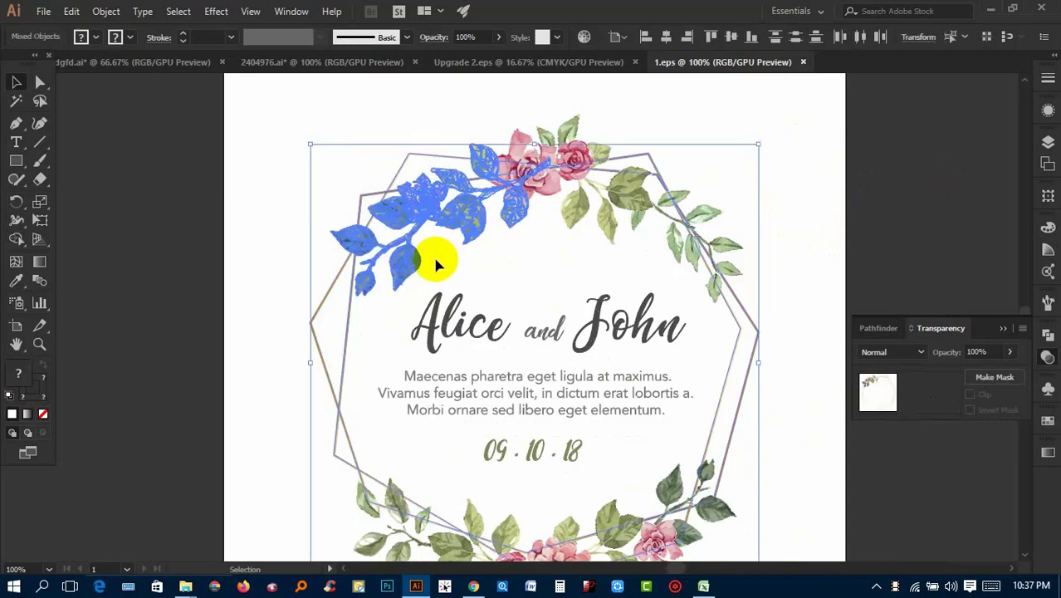
pyautogui.click(480, 229)
pyautogui.hotkey('ctrl', '-')
pyautogui.click(754, 266)
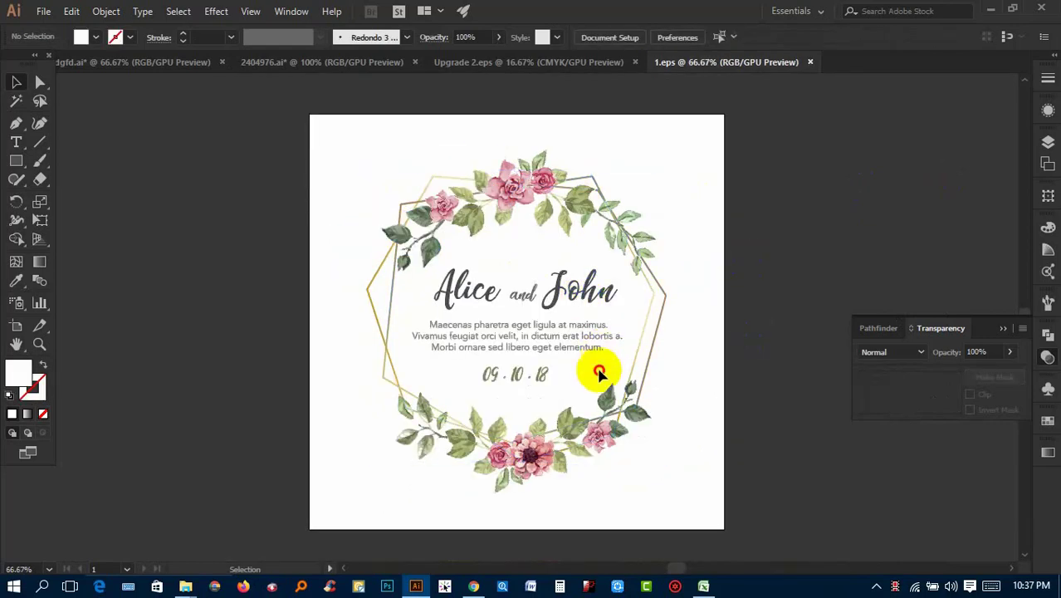
pyautogui.click(522, 268)
pyautogui.press('Delete')
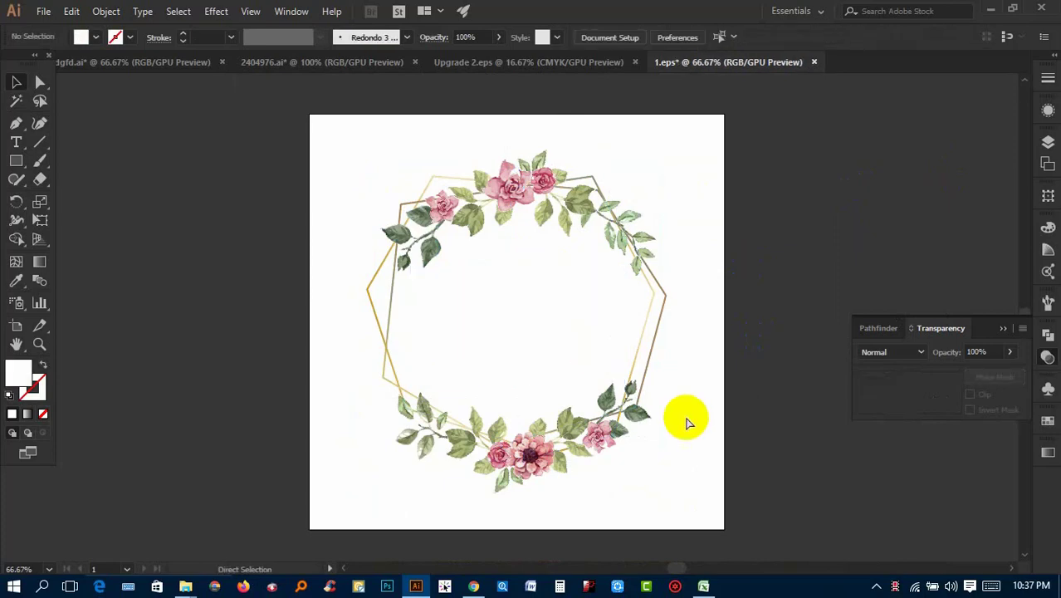
# Select all, expand the wreath artwork, and drag it into the dgfd.ai document
pyautogui.hotkey('ctrl', 'a')
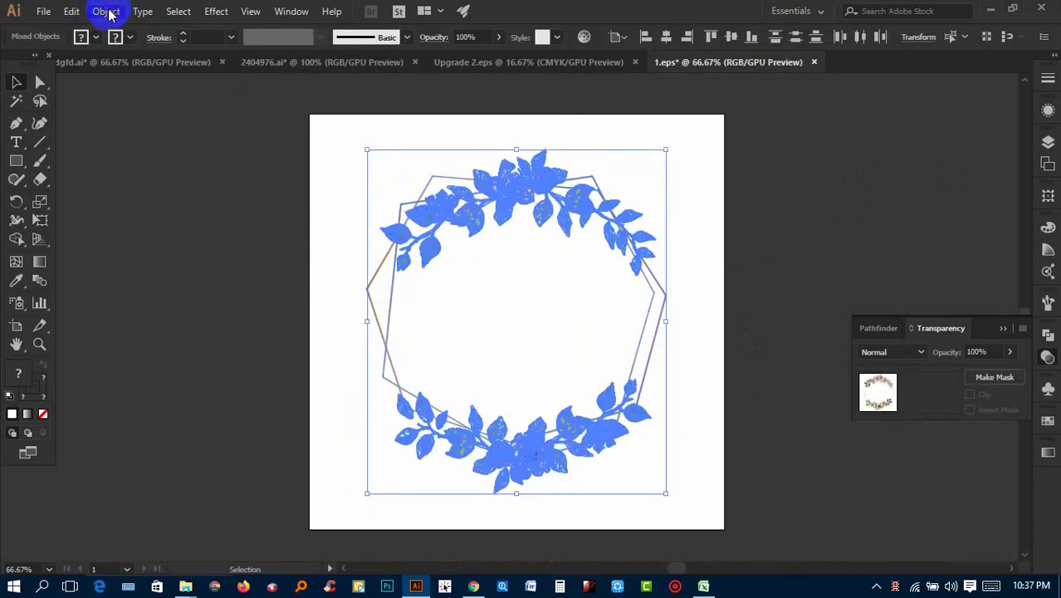
pyautogui.click(106, 11)
pyautogui.click(172, 166)
pyautogui.click(66, 225)
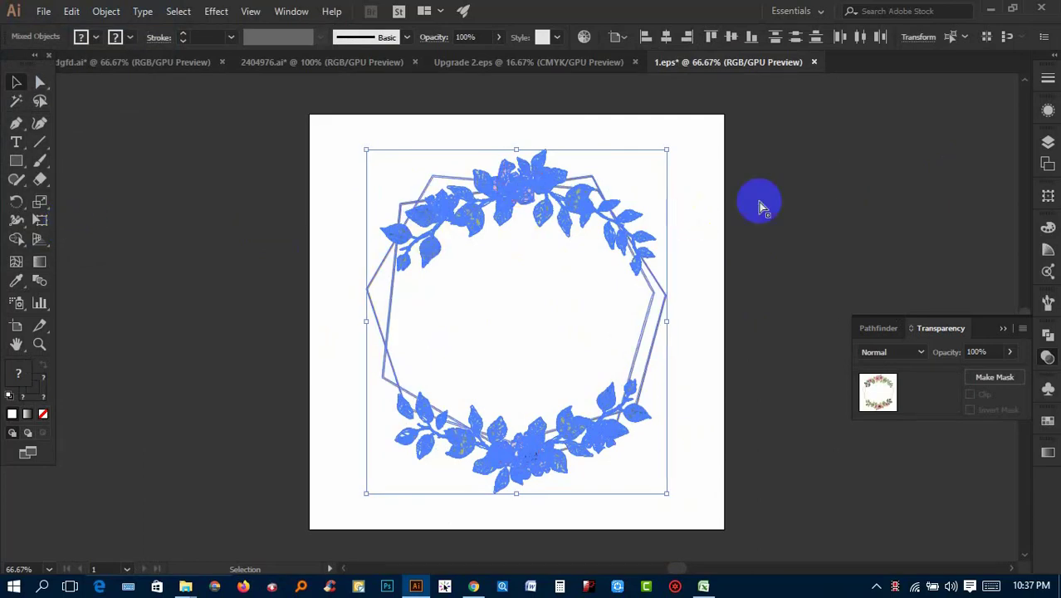
pyautogui.click(725, 196)
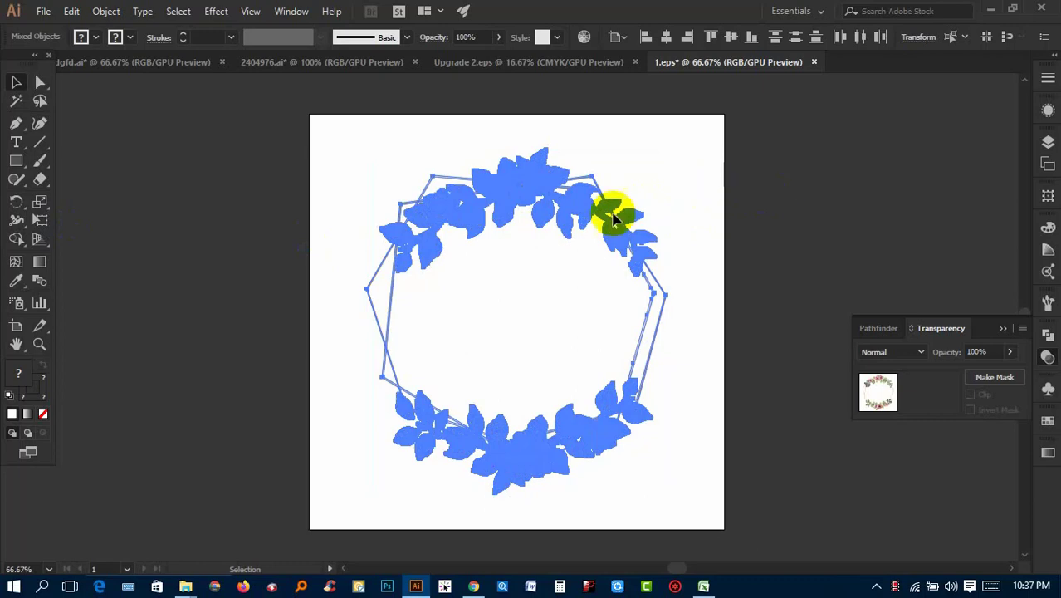
pyautogui.click(552, 206)
pyautogui.click(516, 189)
pyautogui.moveTo(540, 181)
pyautogui.mouseDown()
pyautogui.moveTo(181, 68)
pyautogui.moveTo(394, 146)
pyautogui.moveTo(436, 214)
pyautogui.mouseUp()
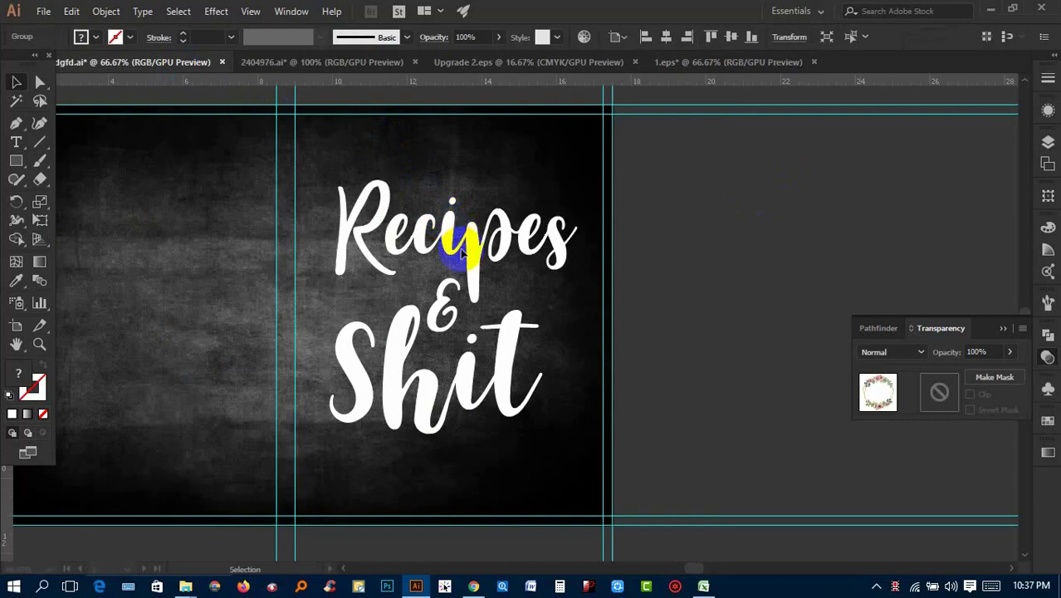
# Centre the pasted rose-and-gold-hexagon wreath group around the Recipes & Shit lettering
pyautogui.click(720, 285)
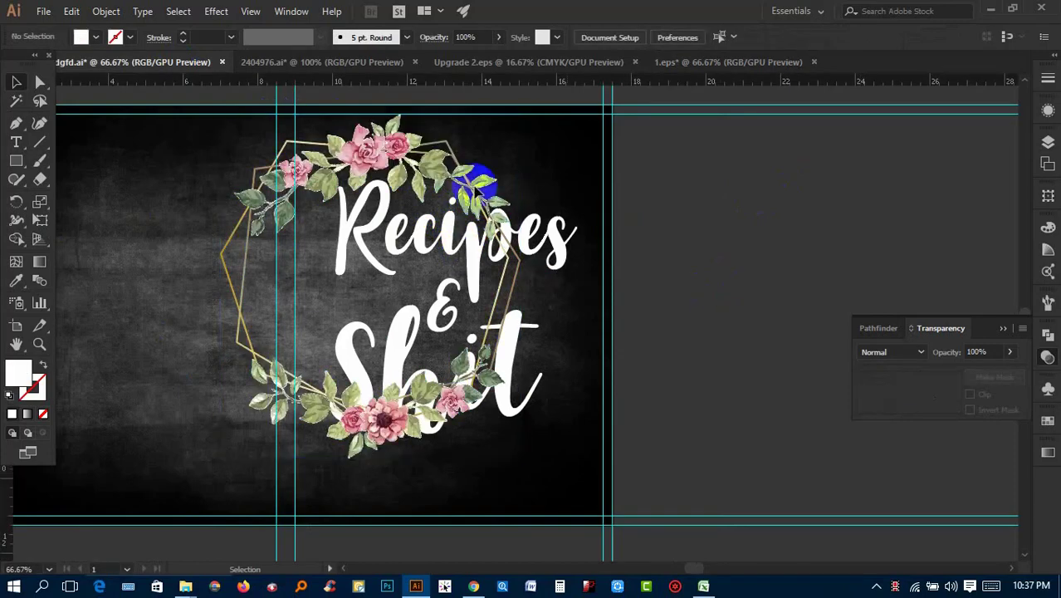
pyautogui.click(412, 162)
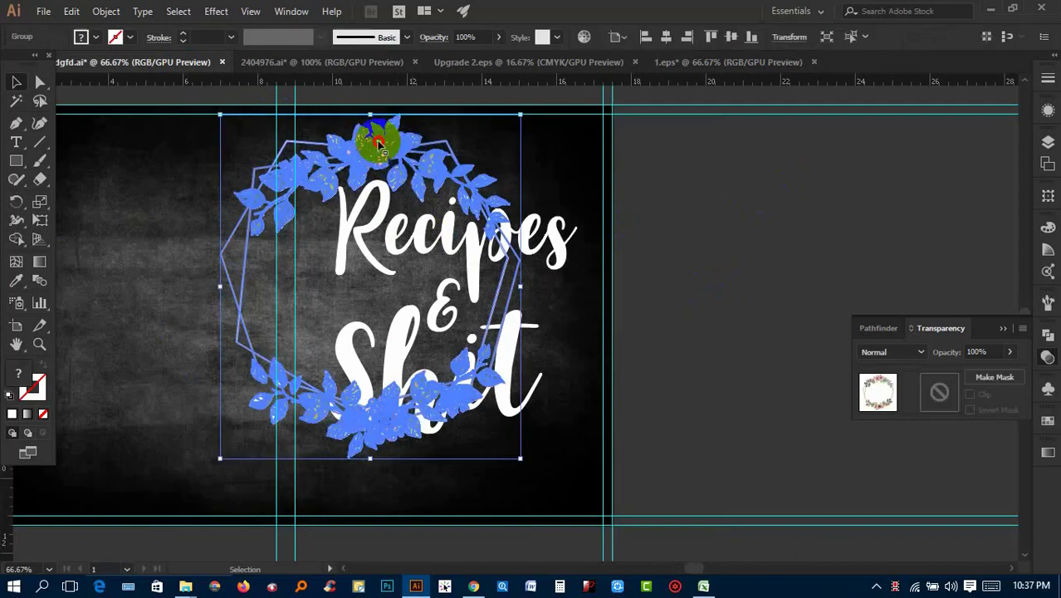
pyautogui.moveTo(458, 151)
pyautogui.mouseDown()
pyautogui.moveTo(480, 158)
pyautogui.moveTo(455, 158)
pyautogui.mouseUp()
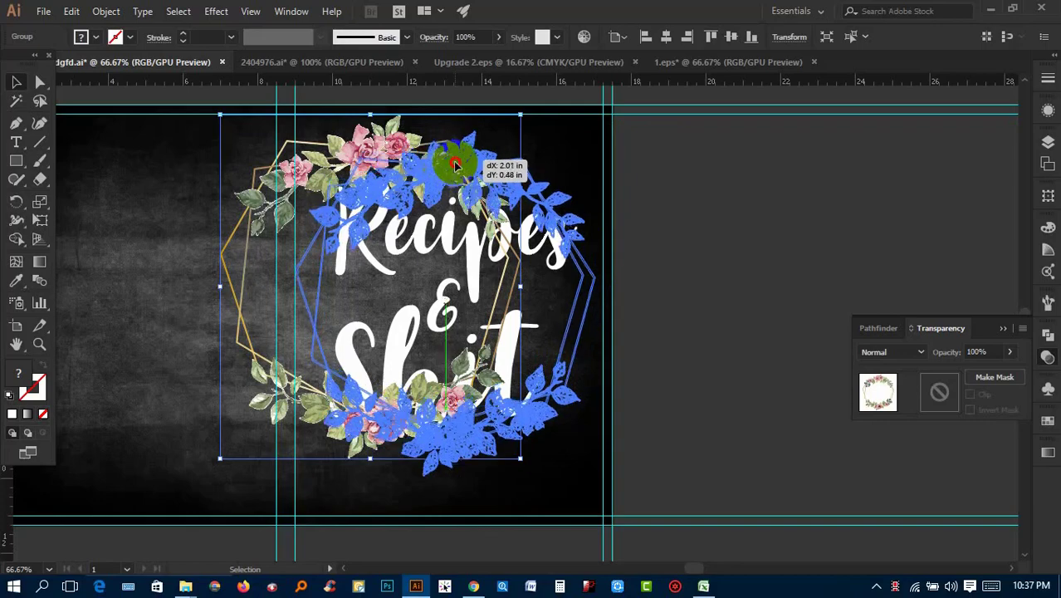
pyautogui.moveTo(455, 158); pyautogui.dragTo(457, 161)
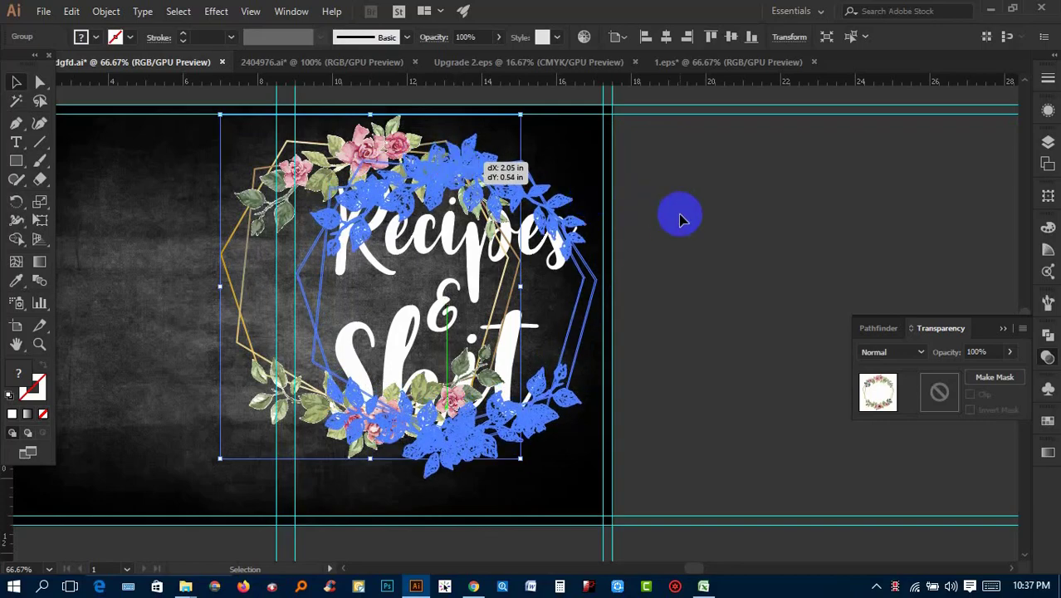
pyautogui.moveTo(677, 241); pyautogui.dragTo(677, 241)
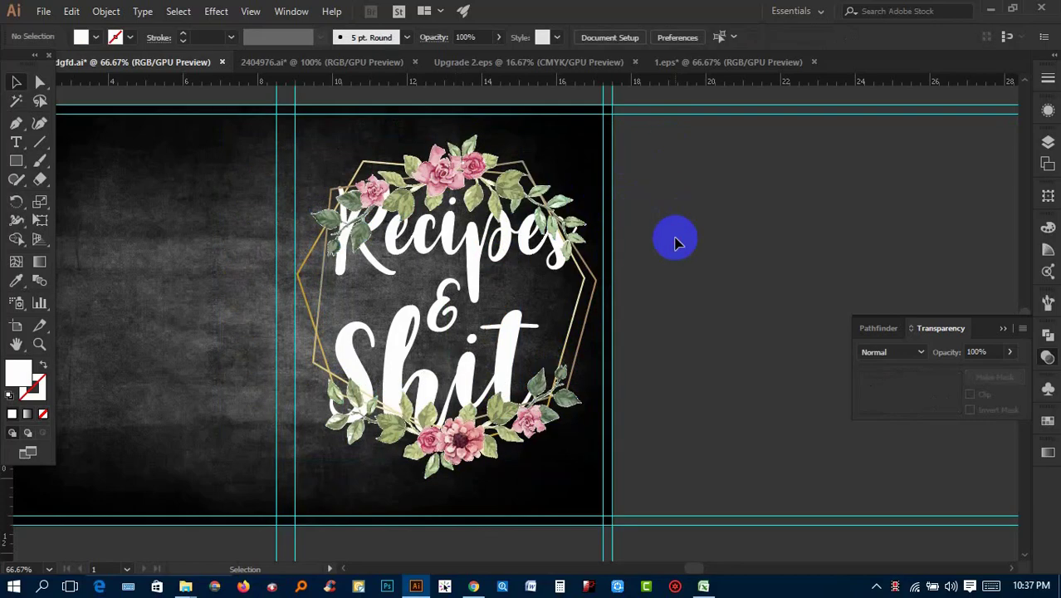
pyautogui.scroll(3, 448, 179)
pyautogui.scroll(3, 448, 112)
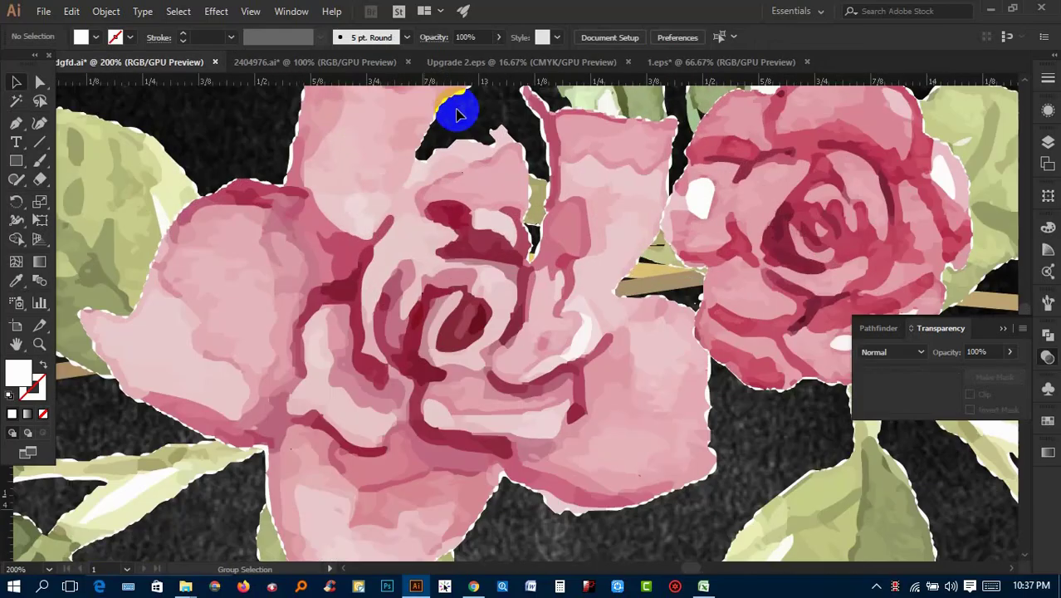
pyautogui.scroll(2, 456, 108)
pyautogui.scroll(-1, 457, 108)
pyautogui.scroll(-3, 461, 124)
pyautogui.scroll(-6, 467, 135)
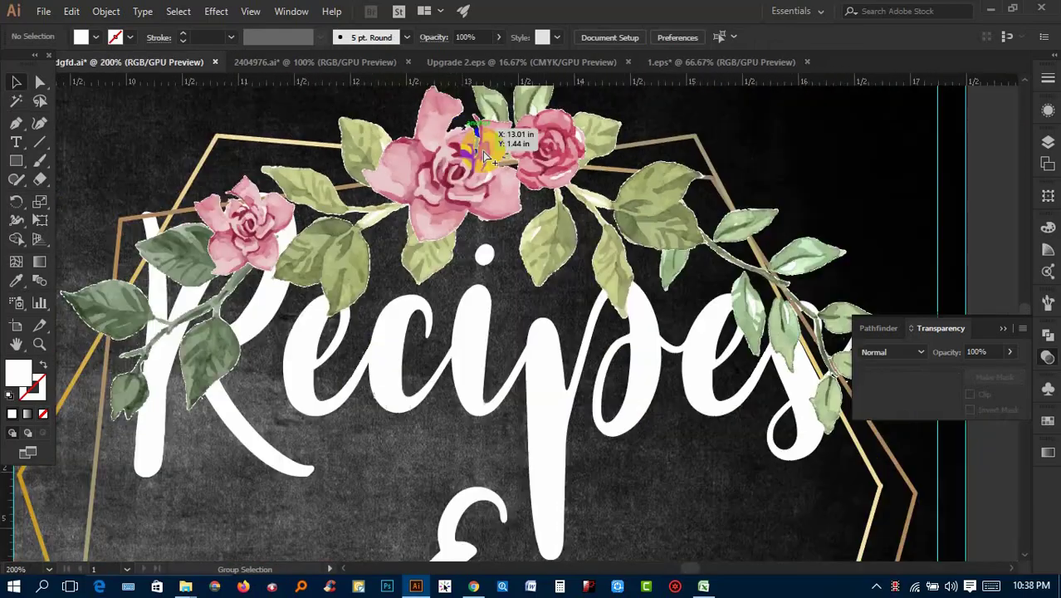
pyautogui.scroll(-1, 717, 203)
pyautogui.scroll(-1, 723, 225)
# Group the pieces of the Recipes & Shit lettering together
pyautogui.moveTo(728, 238); pyautogui.dragTo(641, 193)
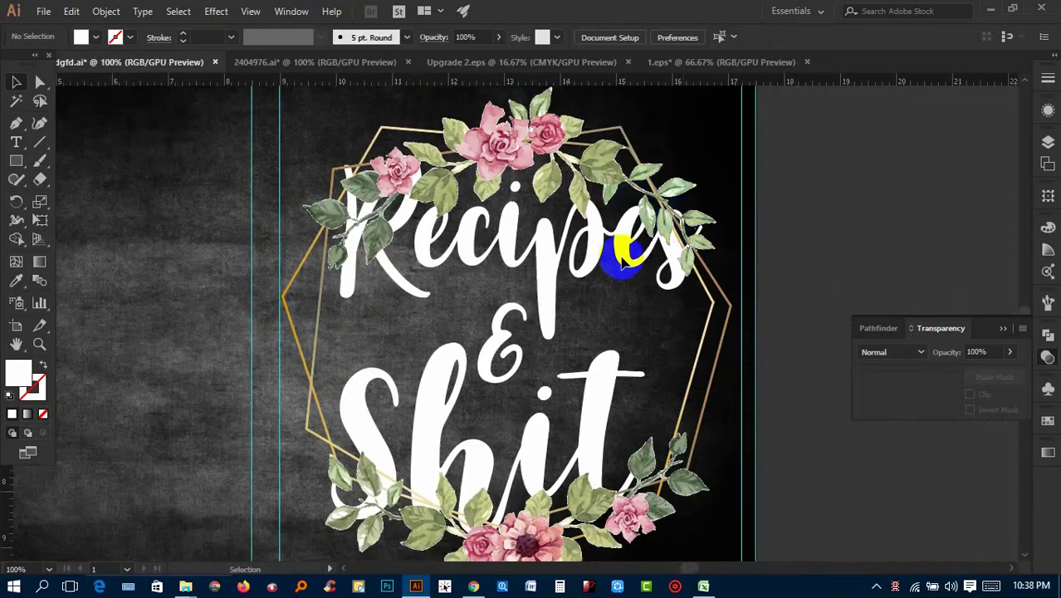
pyautogui.click(509, 345)
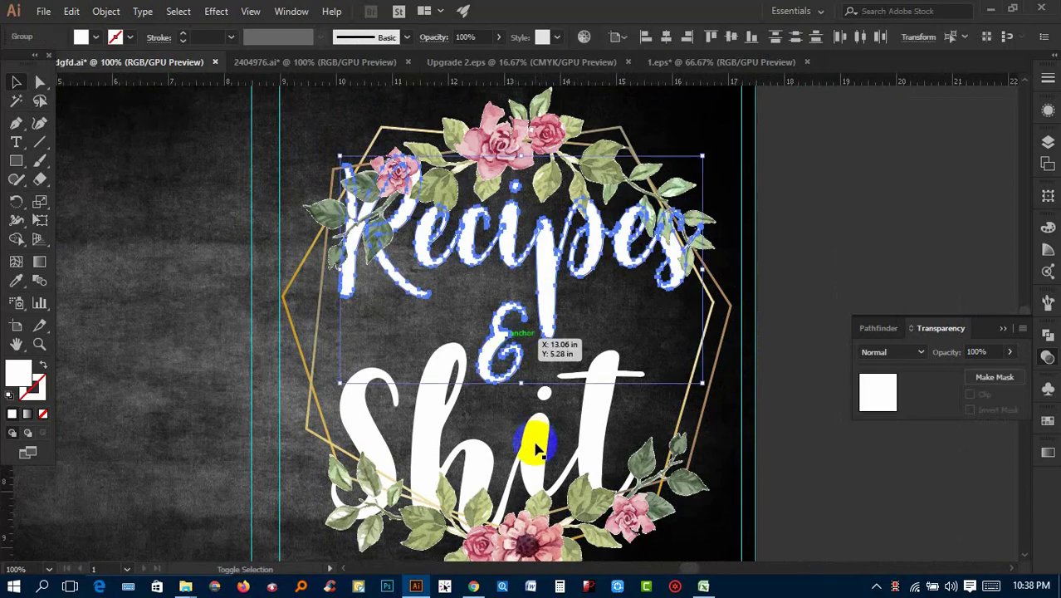
pyautogui.rightClick(532, 442)
pyautogui.click(577, 307)
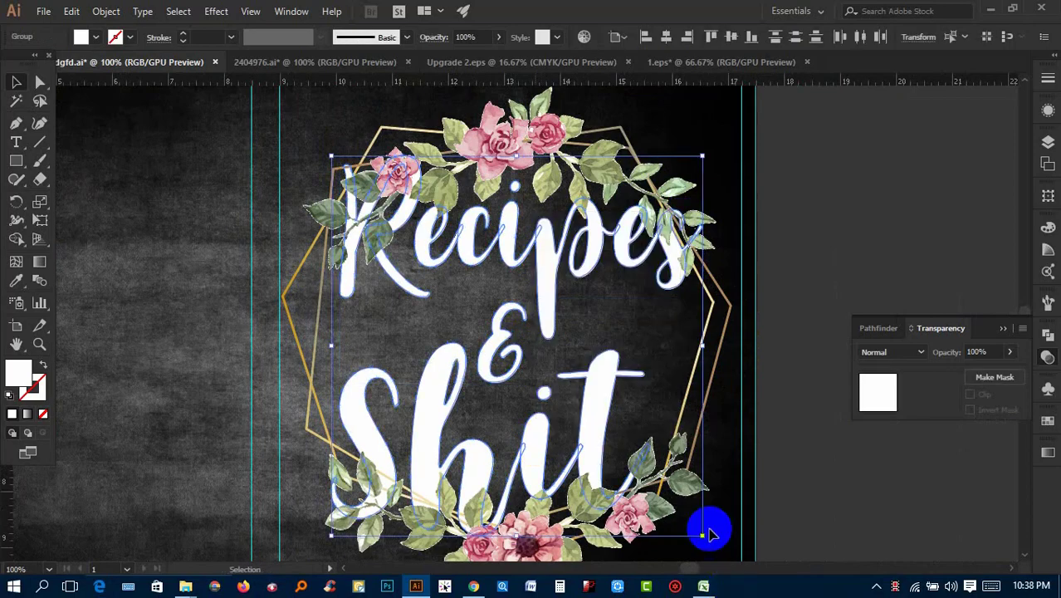
# Scale the lettering down and move it into the wreath's centre
pyautogui.moveTo(702, 535)
pyautogui.mouseDown()
pyautogui.moveTo(618, 484)
pyautogui.moveTo(621, 453)
pyautogui.mouseUp()
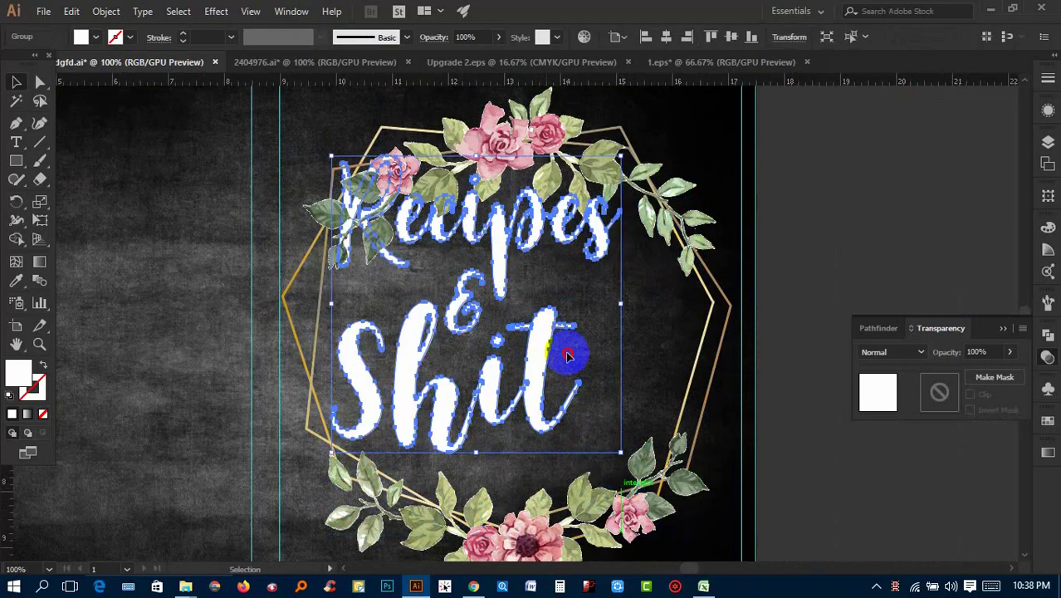
pyautogui.moveTo(564, 345)
pyautogui.mouseDown()
pyautogui.moveTo(608, 376)
pyautogui.moveTo(592, 375)
pyautogui.mouseUp()
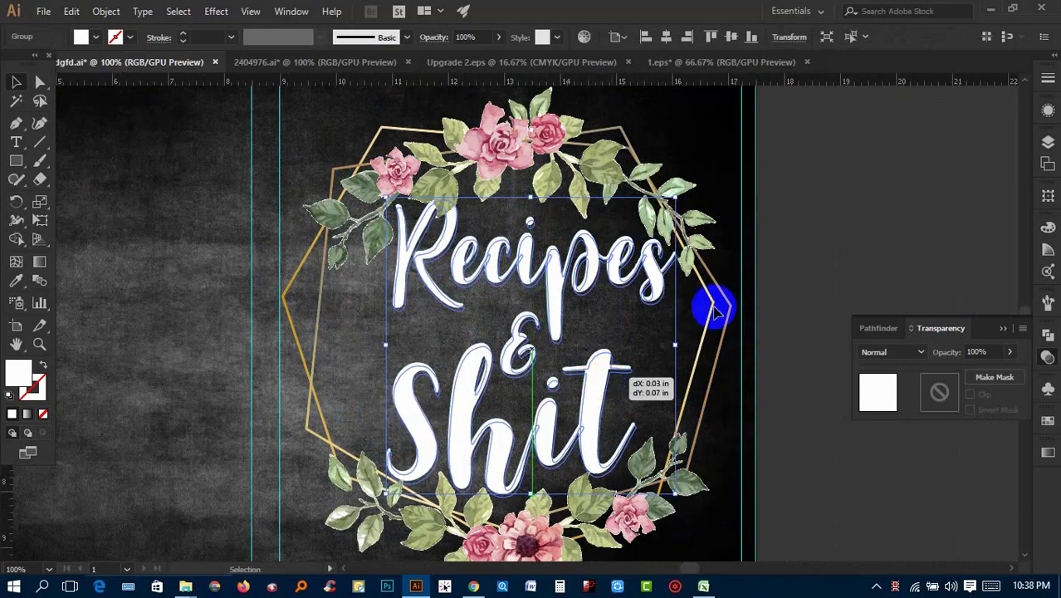
pyautogui.click(805, 205)
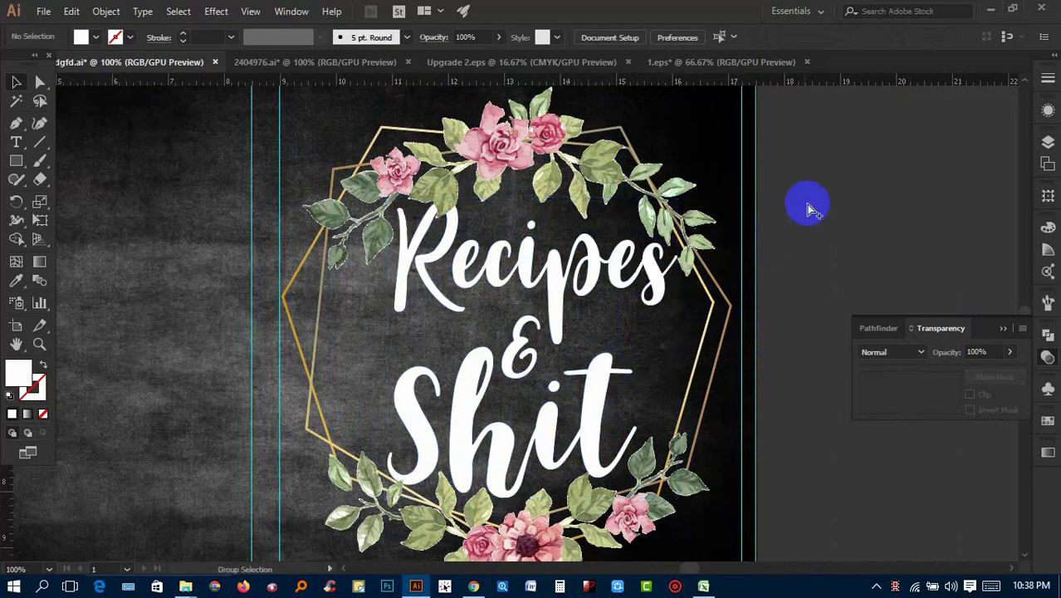
pyautogui.scroll(-1, 807, 204)
pyautogui.scroll(-1, 810, 209)
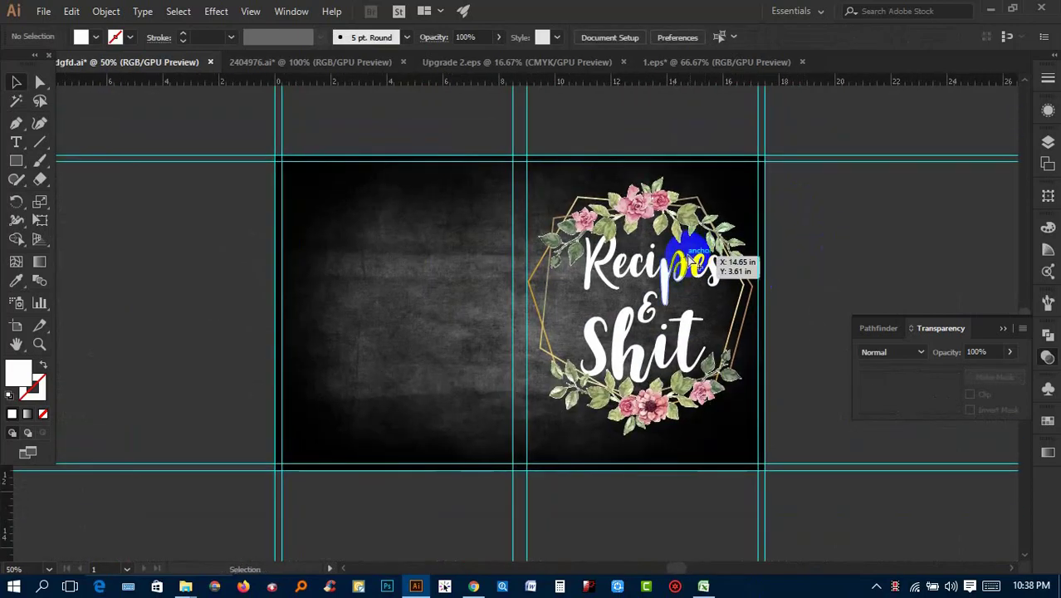
# Nudge the lettering group slightly left and review the artwork
pyautogui.scroll(2, 689, 259)
pyautogui.moveTo(643, 285)
pyautogui.mouseDown()
pyautogui.moveTo(629, 283)
pyautogui.moveTo(864, 181)
pyautogui.moveTo(874, 187)
pyautogui.mouseUp()
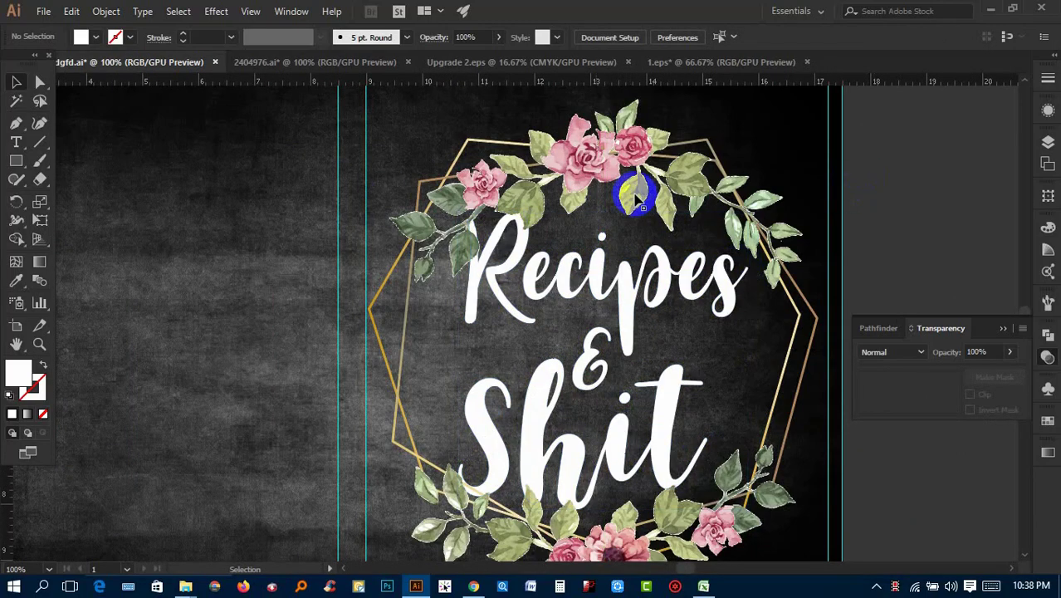
pyautogui.scroll(-1, 813, 202)
pyautogui.moveTo(813, 203); pyautogui.dragTo(716, 250)
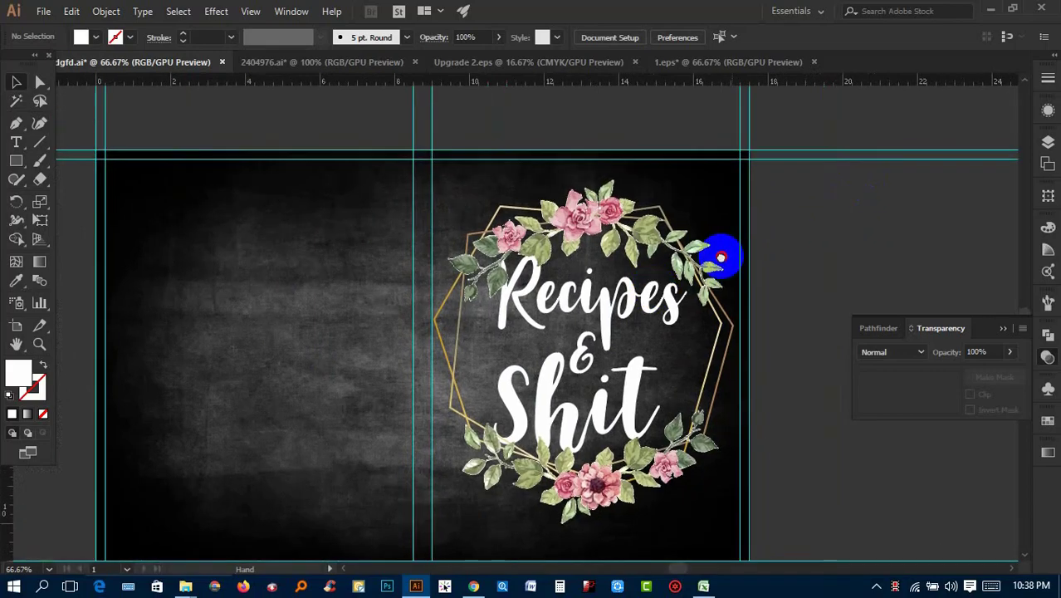
pyautogui.scroll(-1, 764, 249)
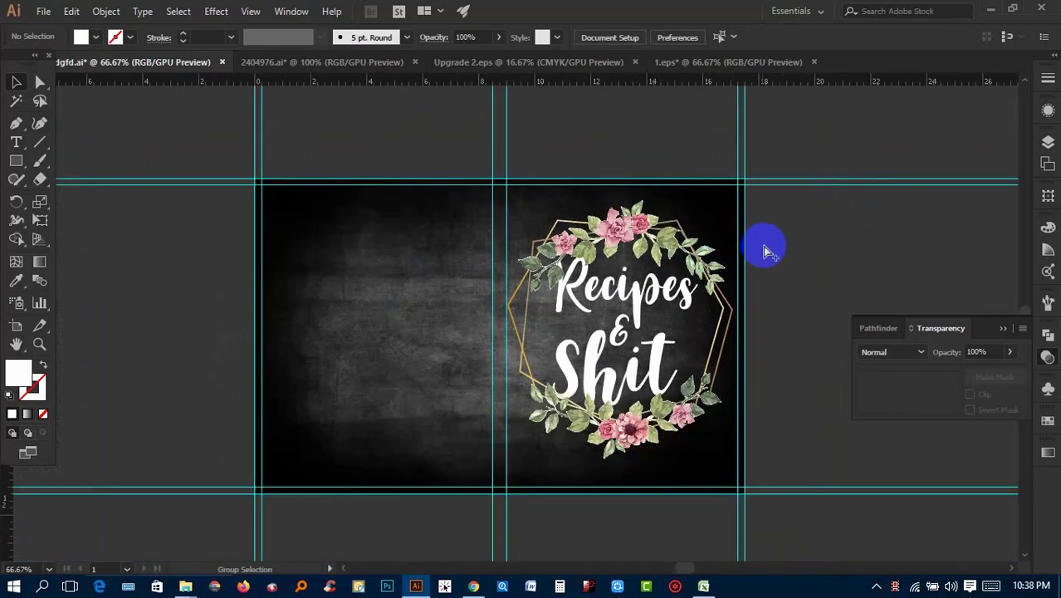
pyautogui.scroll(-1, 768, 251)
pyautogui.scroll(-1, 773, 278)
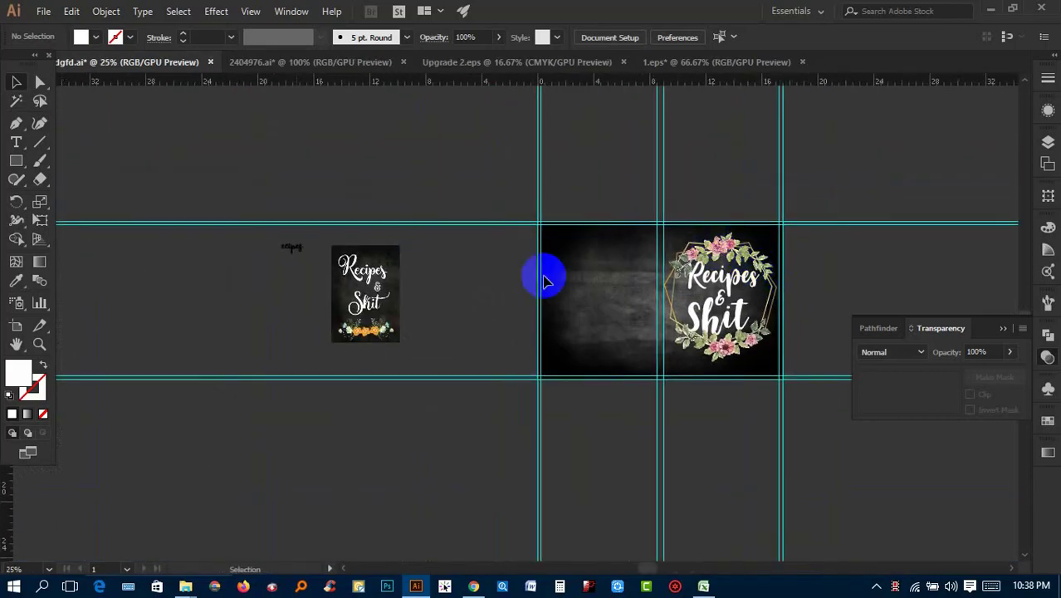
pyautogui.scroll(3, 354, 299)
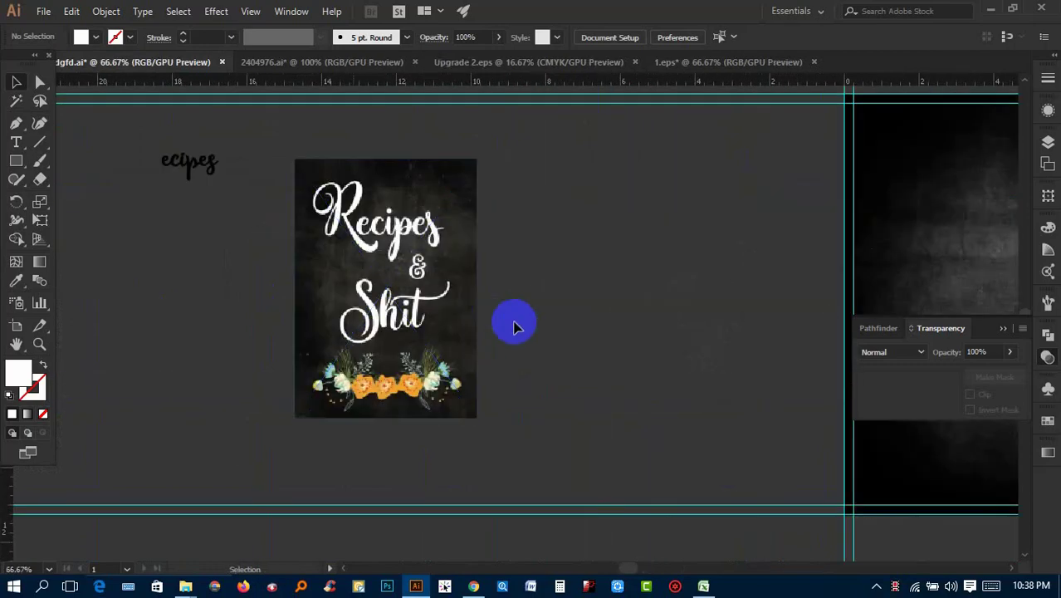
pyautogui.scroll(1, 526, 349)
pyautogui.hscroll(3, 331, 301)
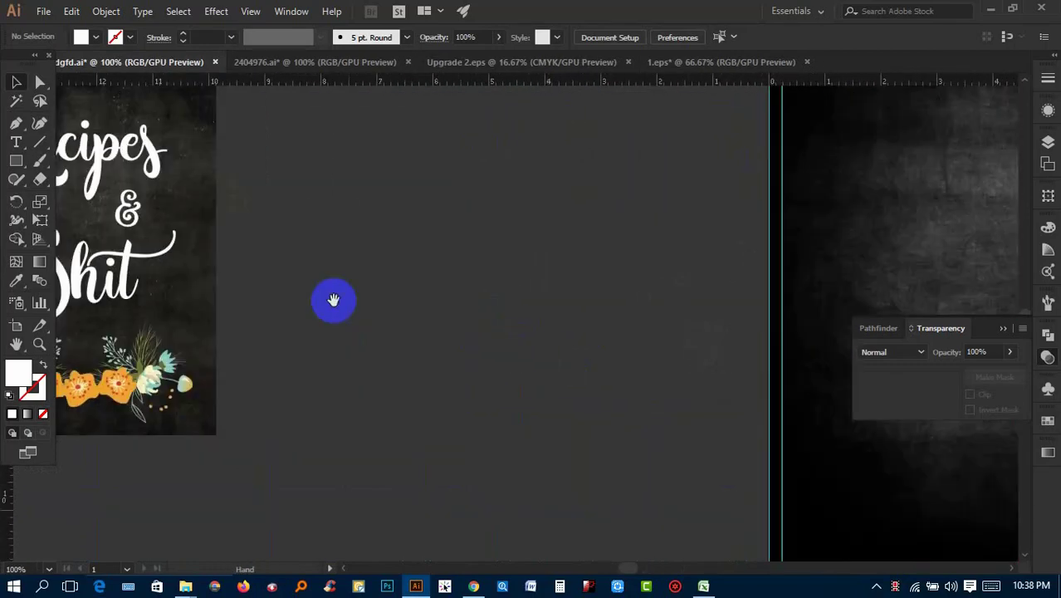
# Switch through the Upgrade 2.eps document to the 1.eps wreath document
pyautogui.click(470, 62)
pyautogui.click(626, 62)
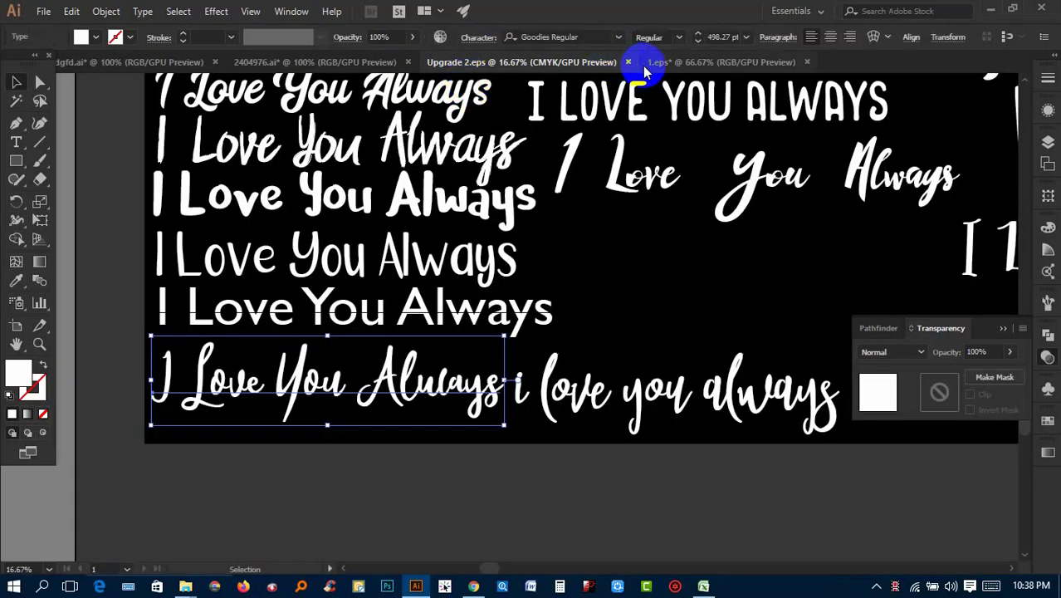
pyautogui.click(692, 63)
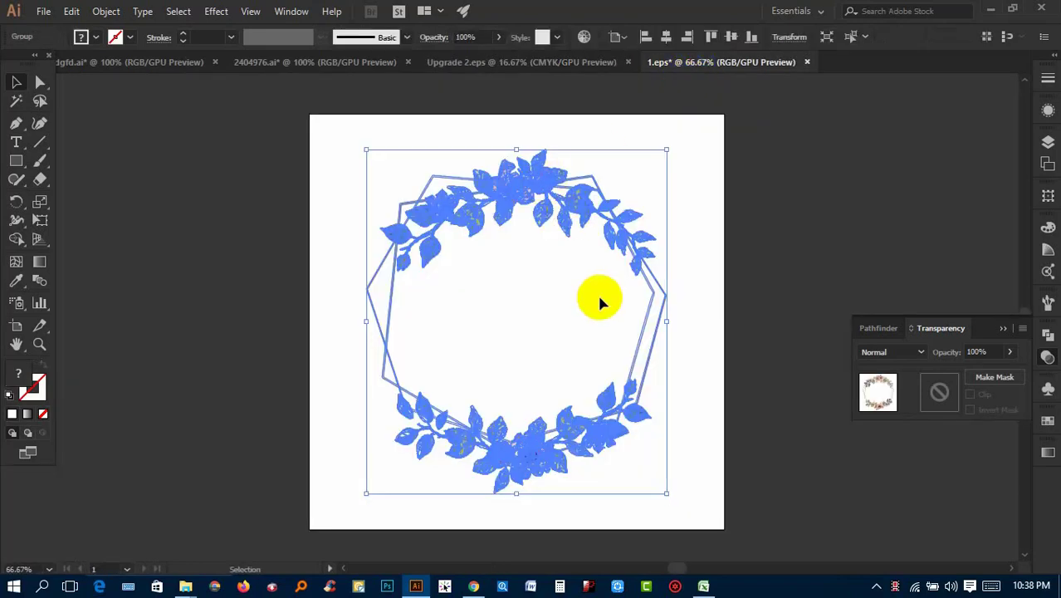
# Ungroup the wreath artwork in 1.eps
pyautogui.rightClick(562, 201)
pyautogui.click(603, 308)
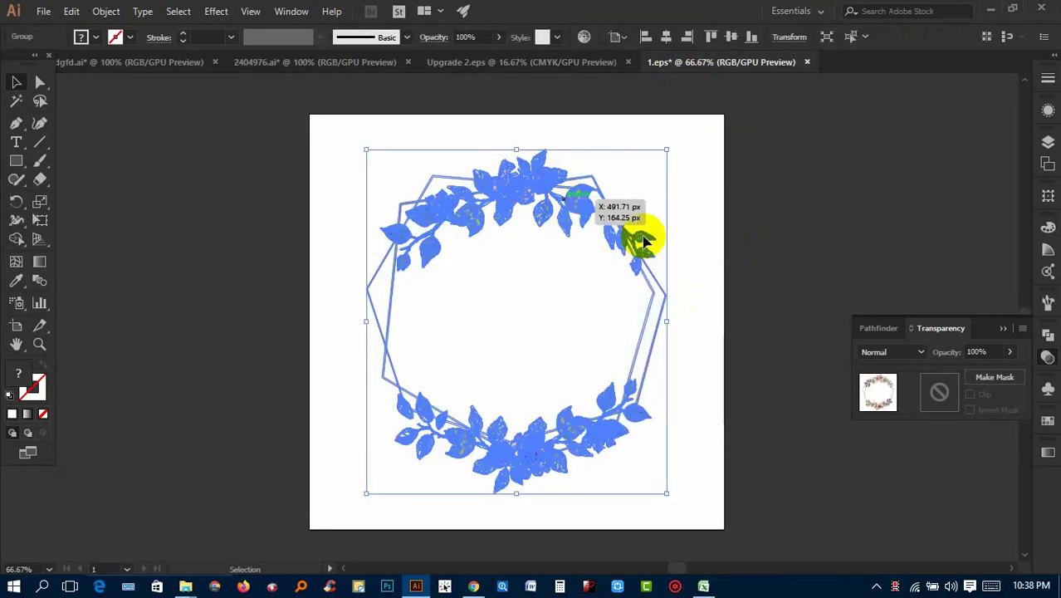
pyautogui.click(462, 283)
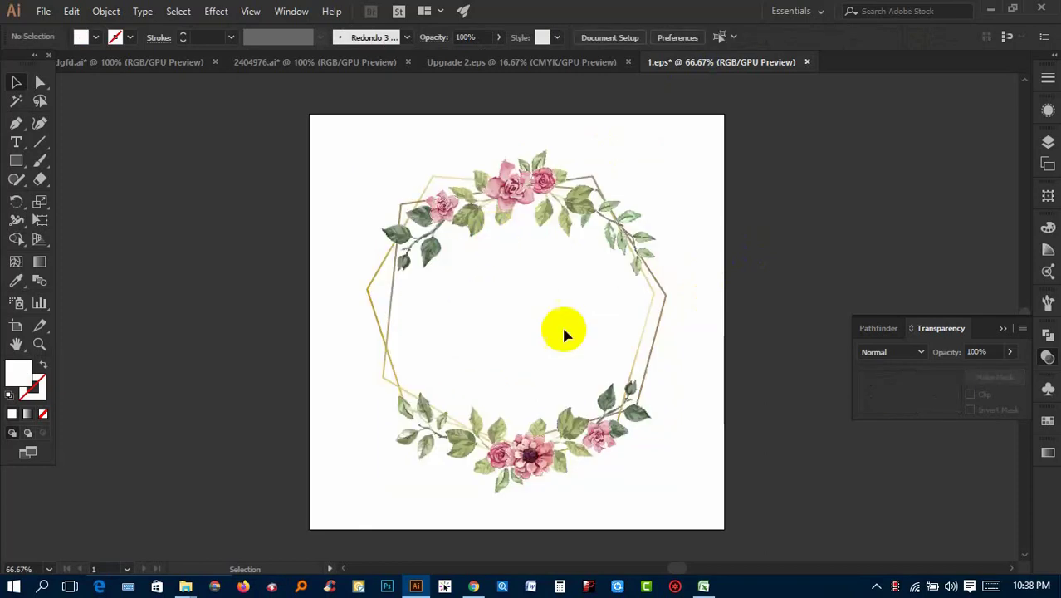
pyautogui.scroll(1, 469, 236)
pyautogui.scroll(1, 472, 249)
# Copy a leaf sprig into the dgfd.ai document at the chalkboard's left edge
pyautogui.click(481, 256)
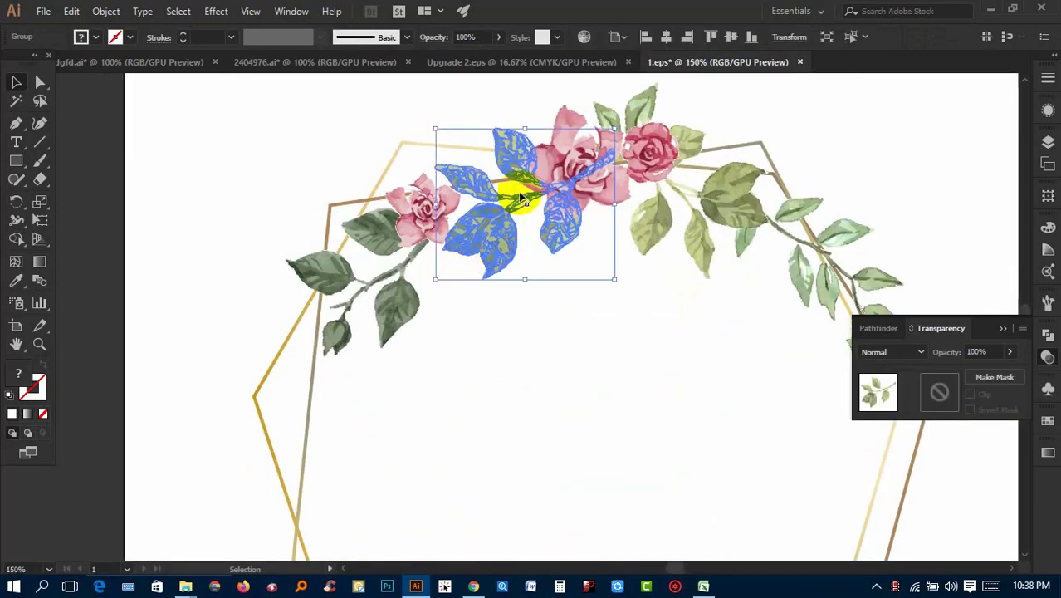
pyautogui.moveTo(556, 209)
pyautogui.mouseDown()
pyautogui.moveTo(174, 75)
pyautogui.moveTo(846, 238)
pyautogui.mouseUp()
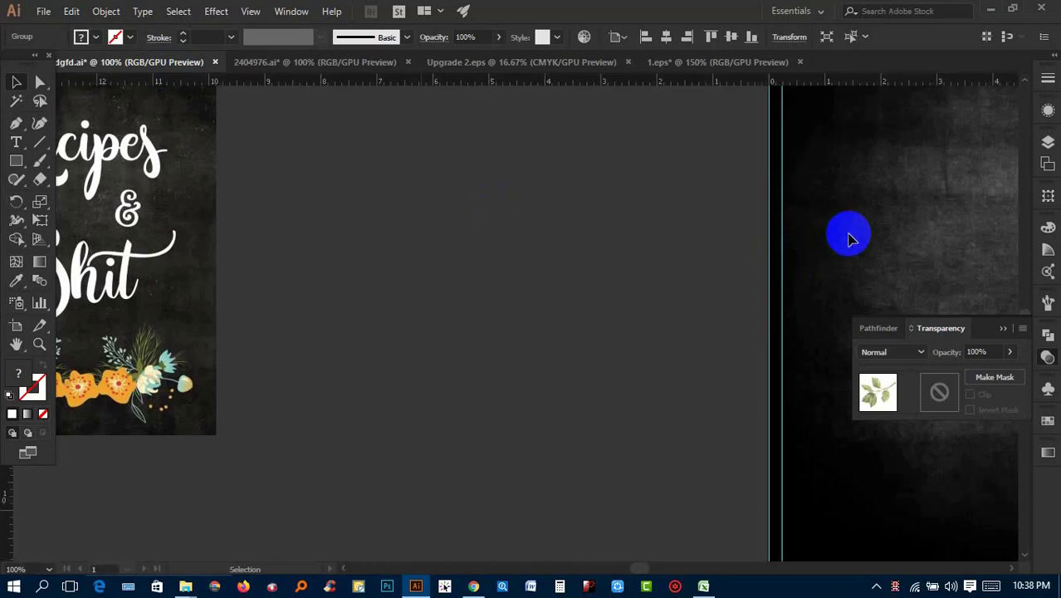
pyautogui.click(353, 268)
pyautogui.hscroll(5, 147, 266)
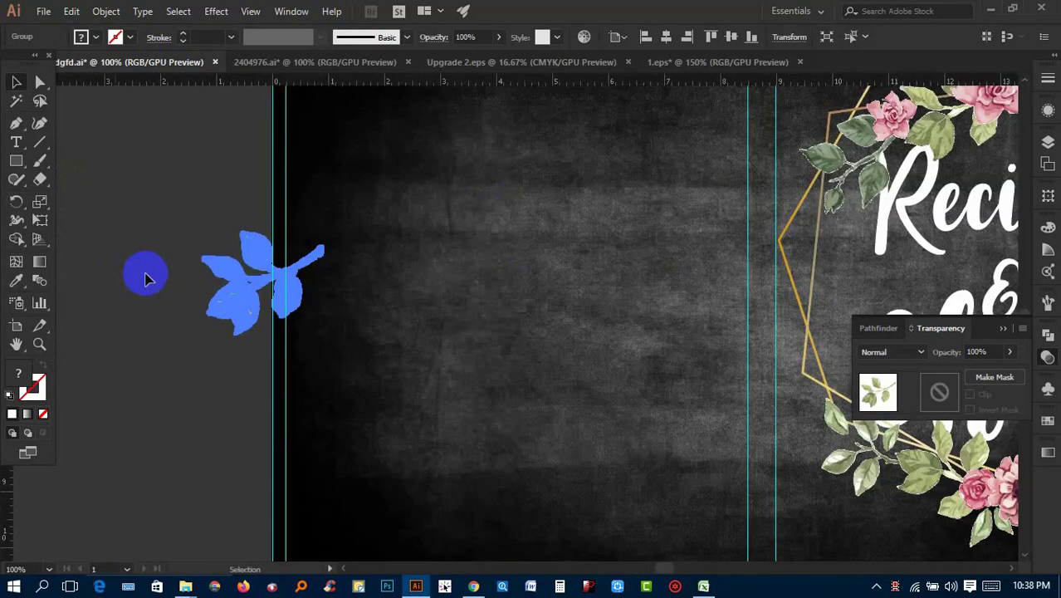
pyautogui.moveTo(185, 279); pyautogui.dragTo(301, 293)
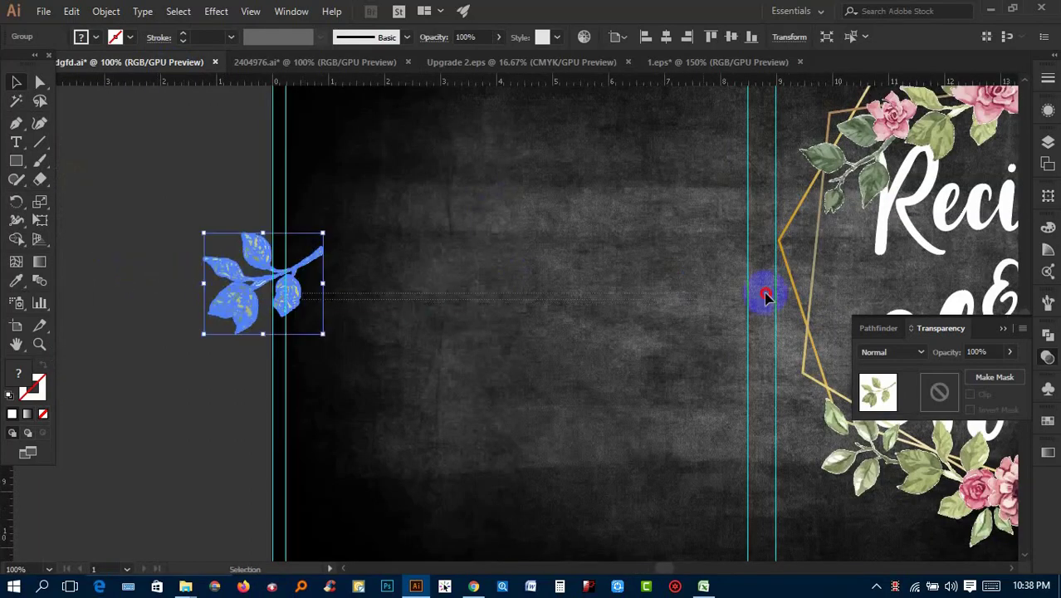
pyautogui.click(578, 290)
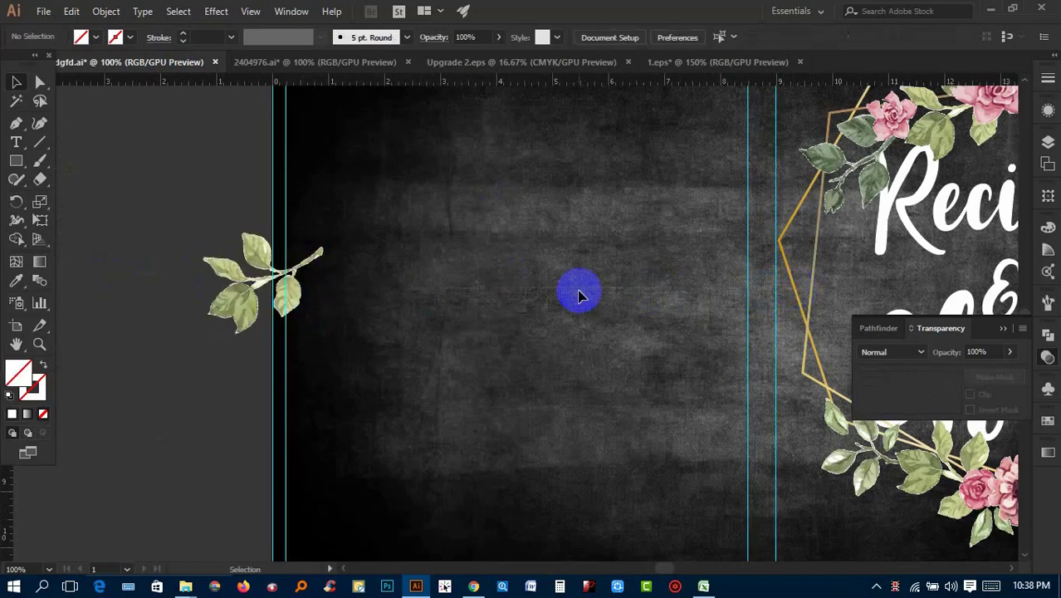
pyautogui.click(287, 298)
# Place the leaf sprig on the wreath's left side
pyautogui.hotkey('ctrl', '-')
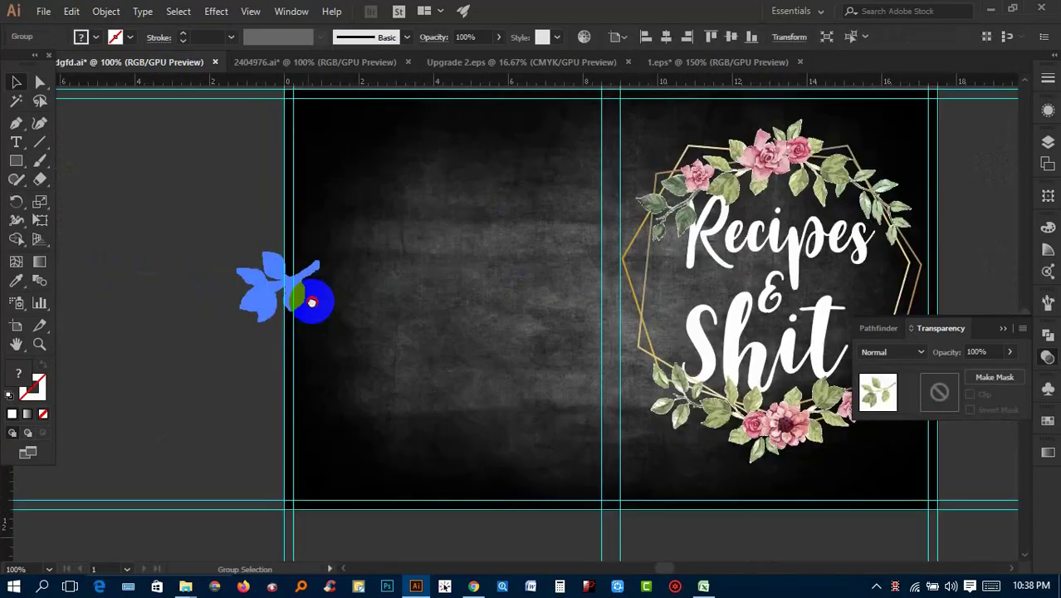
pyautogui.moveTo(154, 284); pyautogui.dragTo(538, 286)
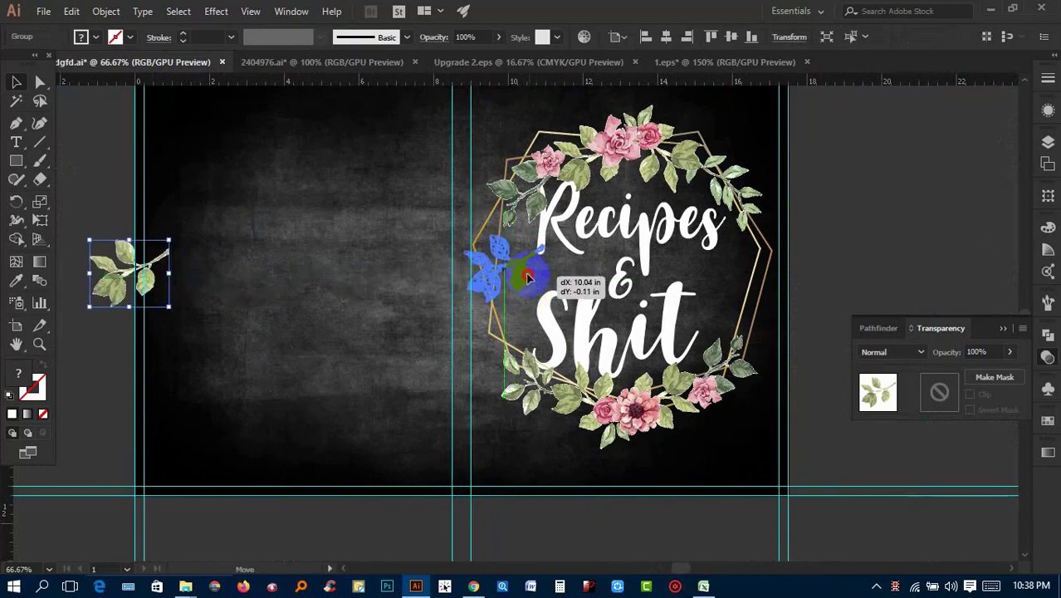
pyautogui.moveTo(538, 286); pyautogui.dragTo(536, 295)
pyautogui.click(535, 286)
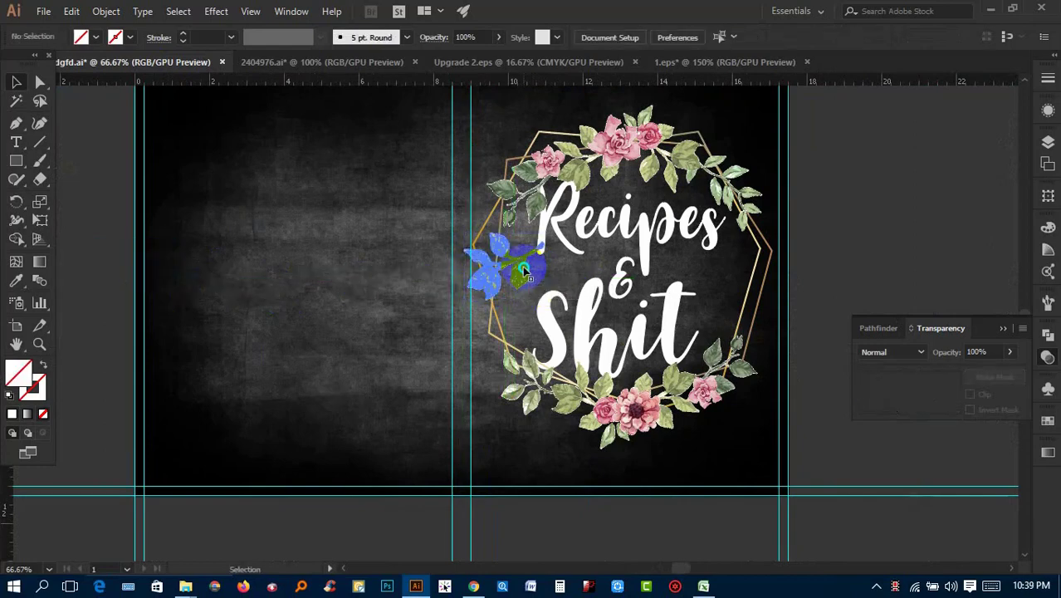
# Reflect the ungrouped sprig vertically and position the mirrored sprig on the wreath's right side
pyautogui.rightClick(523, 270)
pyautogui.click(575, 380)
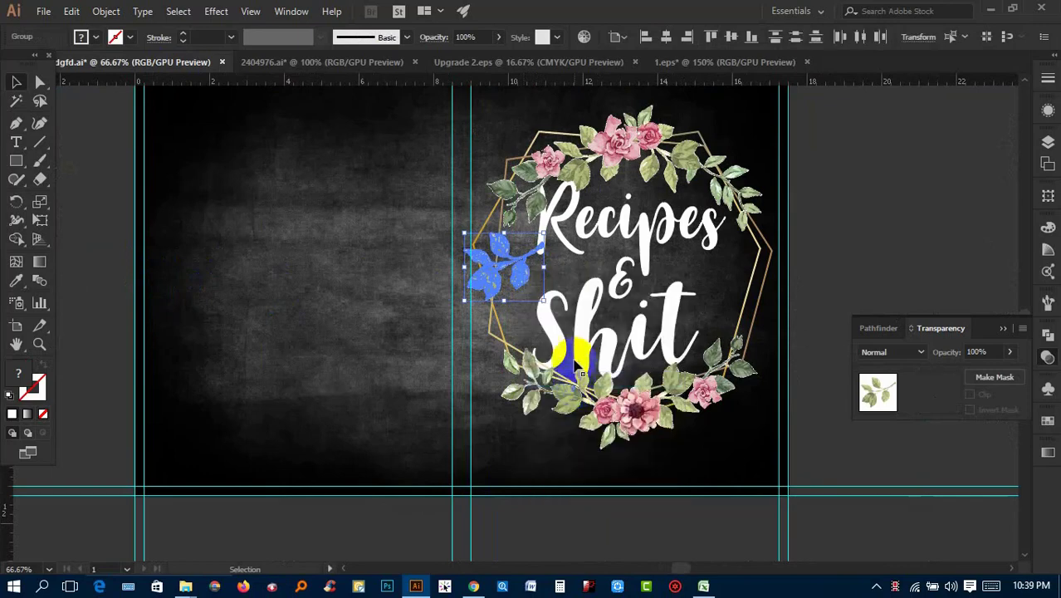
pyautogui.rightClick(521, 268)
pyautogui.moveTo(571, 401)
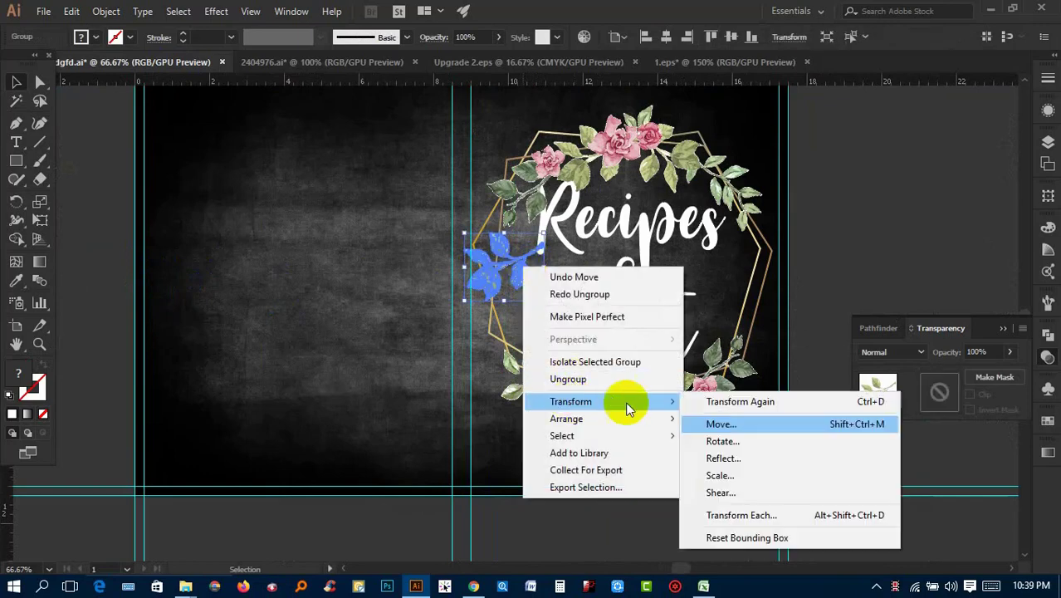
pyautogui.click(723, 458)
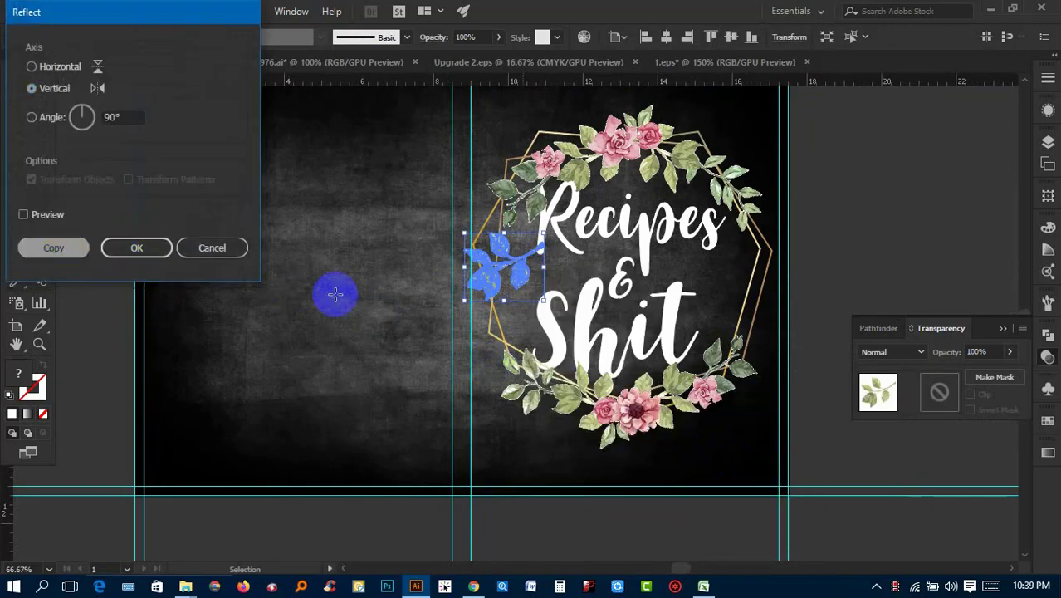
pyautogui.press('Return')
pyautogui.moveTo(516, 272)
pyautogui.mouseDown()
pyautogui.moveTo(760, 292)
pyautogui.moveTo(752, 303)
pyautogui.mouseUp()
pyautogui.click(863, 268)
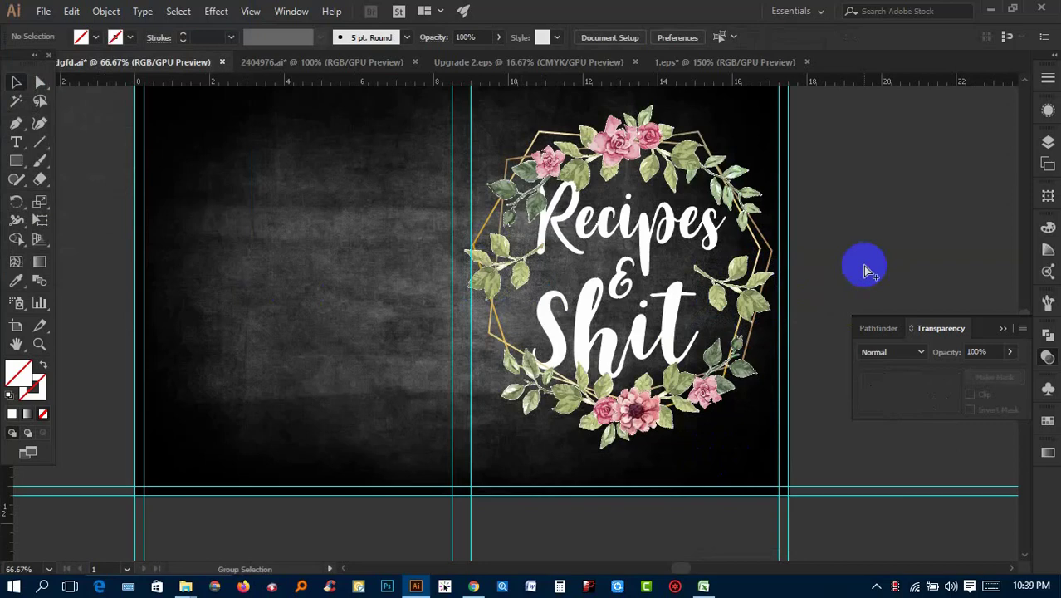
pyautogui.scroll(-2, 864, 265)
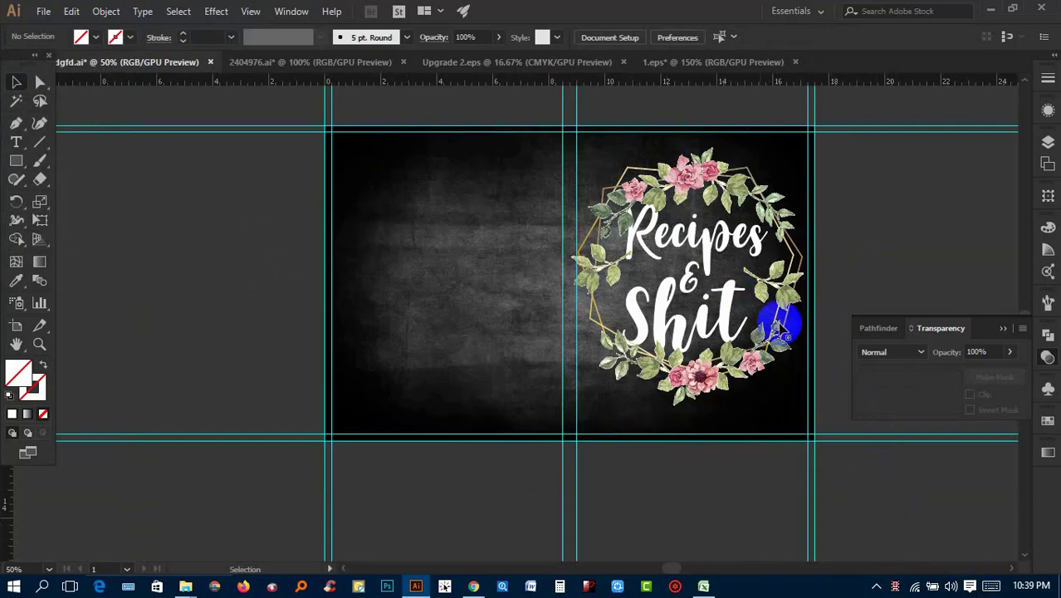
pyautogui.press('a')
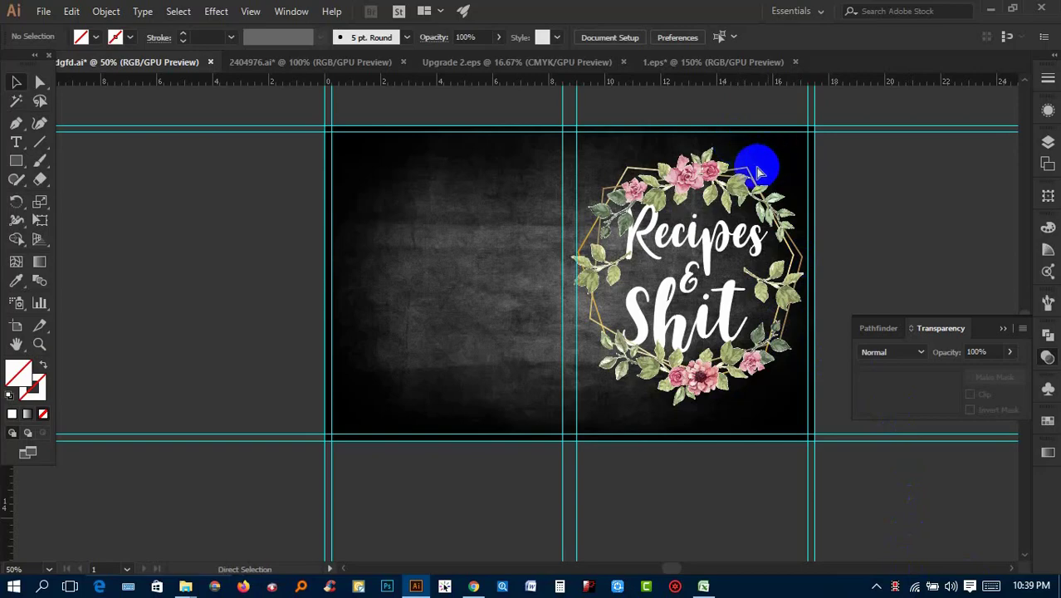
pyautogui.scroll(2, 752, 172)
pyautogui.scroll(4, 744, 170)
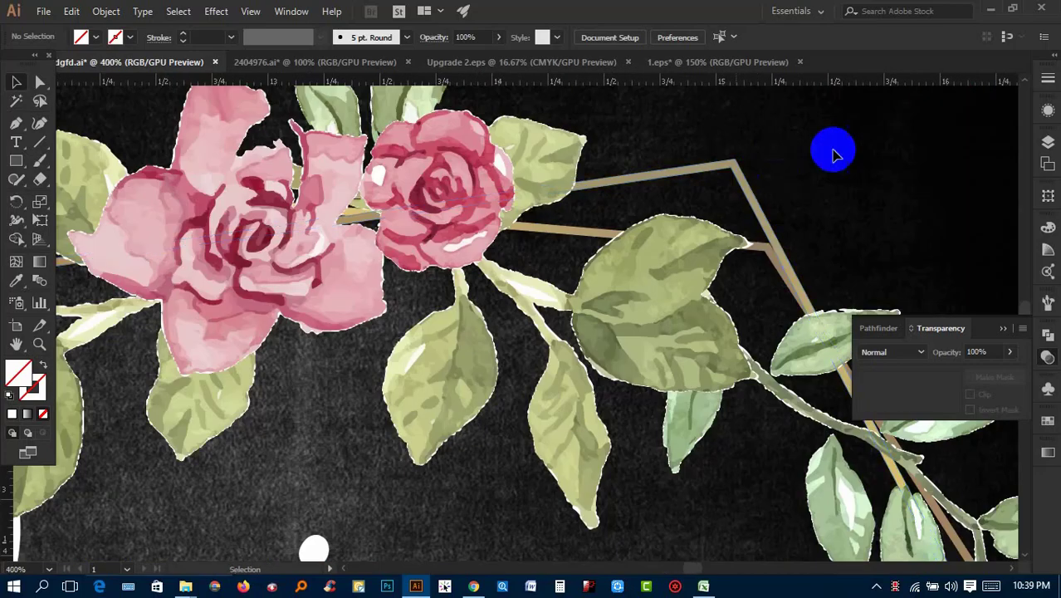
pyautogui.scroll(2, 665, 207)
pyautogui.scroll(1, 686, 201)
pyautogui.scroll(-2, 674, 220)
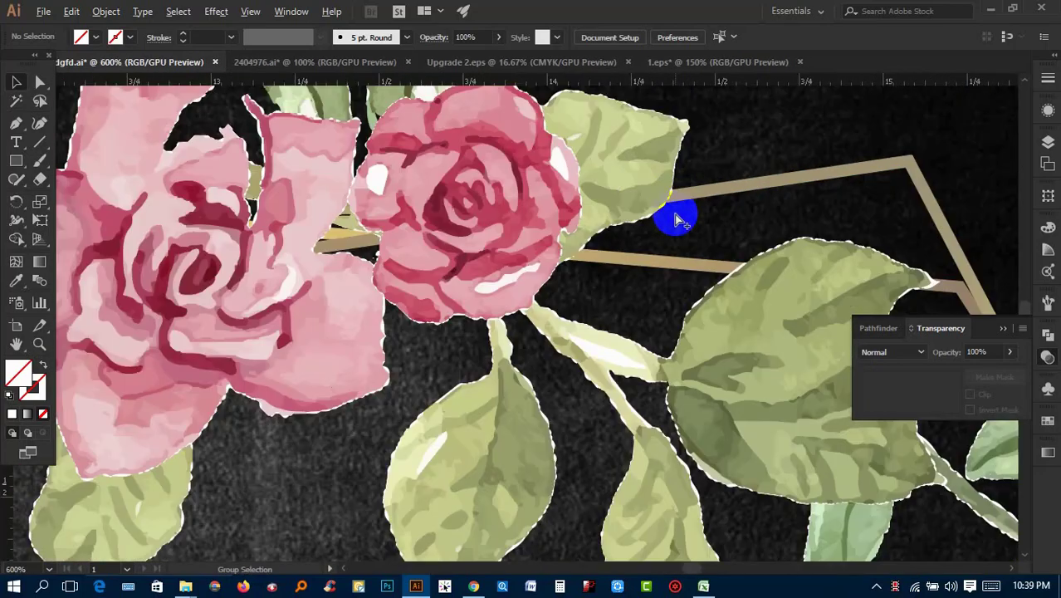
pyautogui.scroll(-1, 680, 217)
pyautogui.scroll(-2, 680, 217)
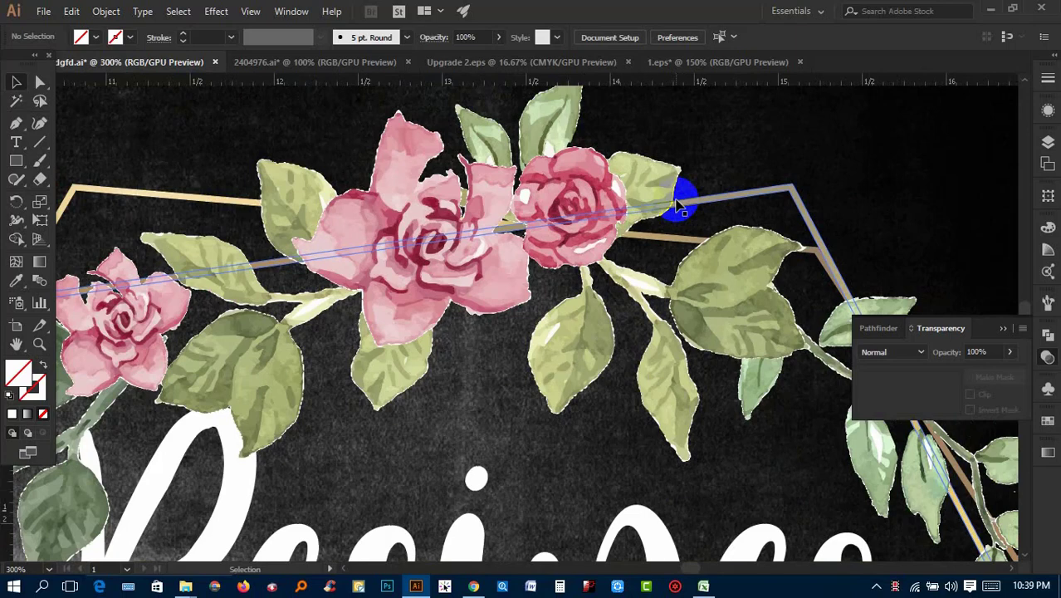